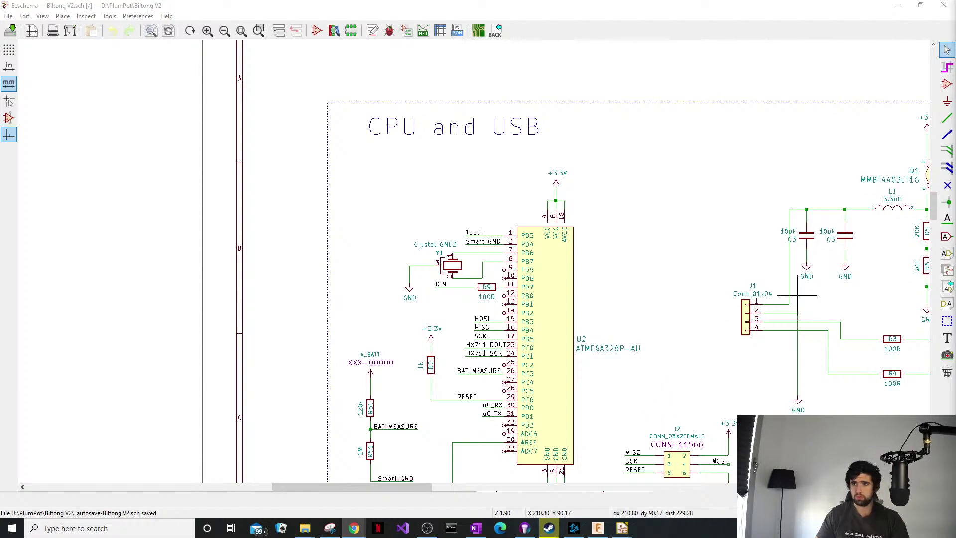
Inspect the HX711 amplifier circuit beside the ATMEGA328P in the CPU and USB block.
{"action": "middle_click_drag", "start_coordinate": [732, 308], "coordinate": [456, 254]}
{"action": "middle_click_drag", "start_coordinate": [668, 256], "coordinate": [600, 270]}
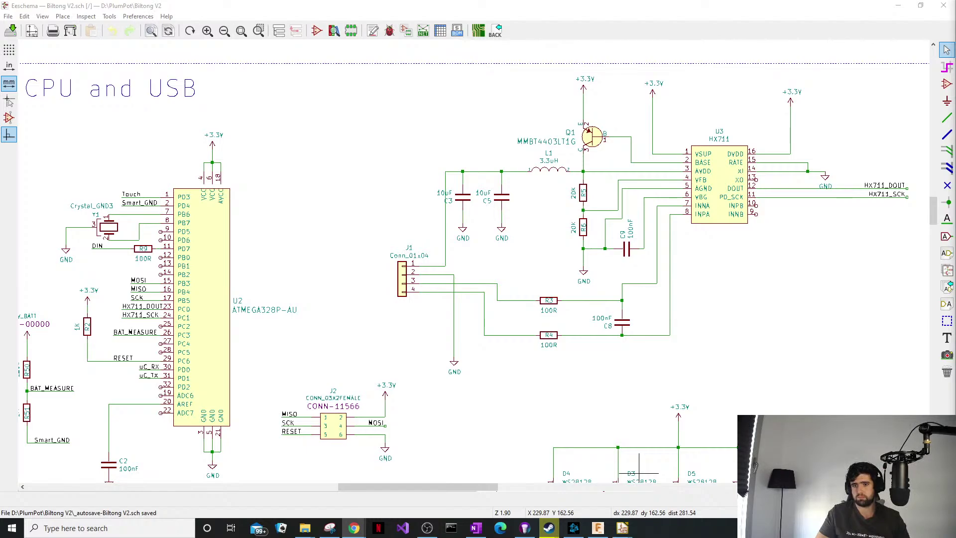
Choose the playback device for the computer's sound output.
{"action": "left_click", "coordinate": [882, 528]}
{"action": "left_click", "coordinate": [946, 479]}
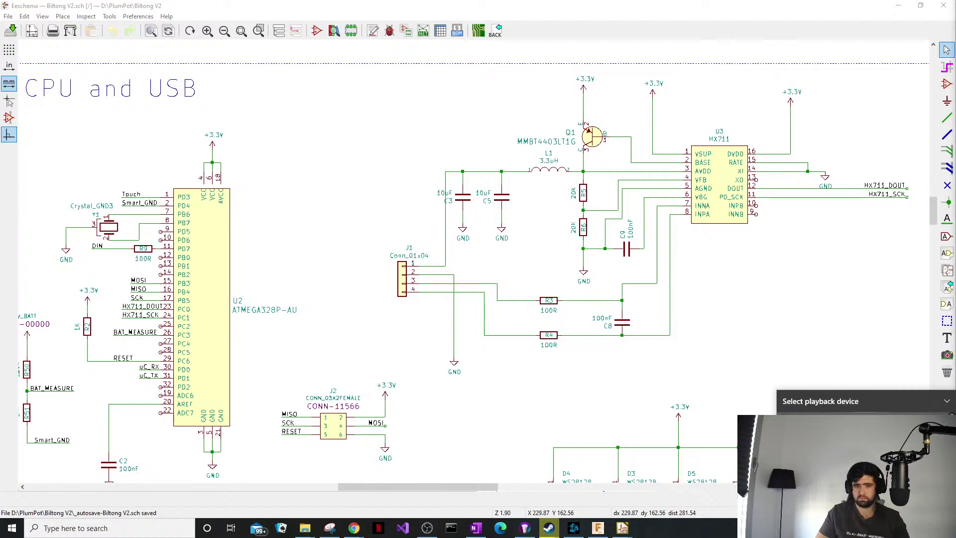
{"action": "left_click", "coordinate": [861, 422]}
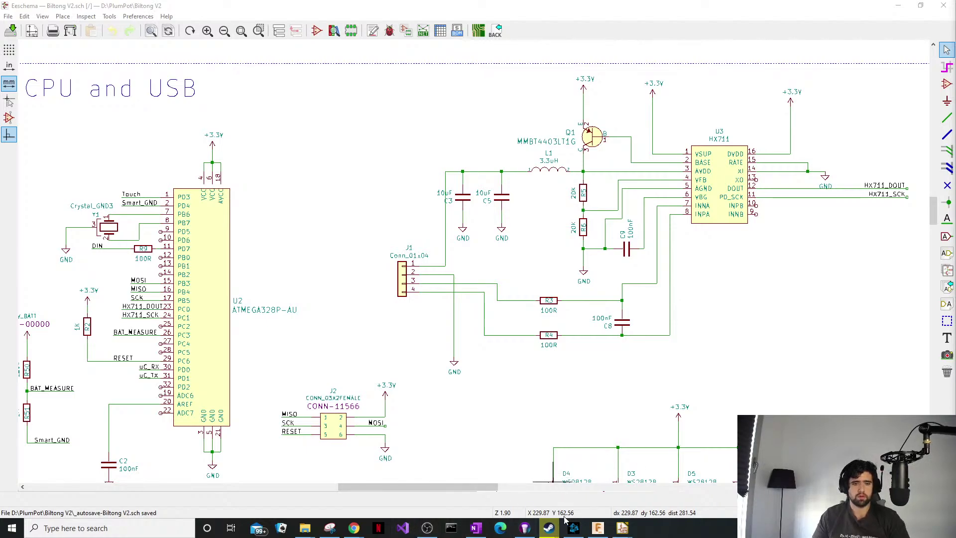
Switch to the KiCad project manager and open the board file Biltong V2.kicad_pcb.
{"action": "mouse_move", "coordinate": [623, 528]}
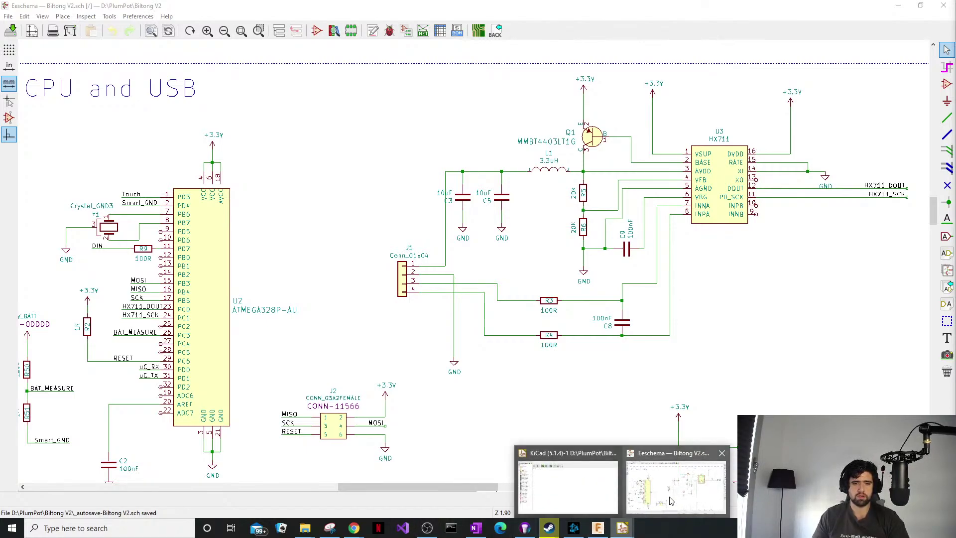
{"action": "left_click", "coordinate": [577, 492]}
{"action": "left_click", "coordinate": [69, 111]}
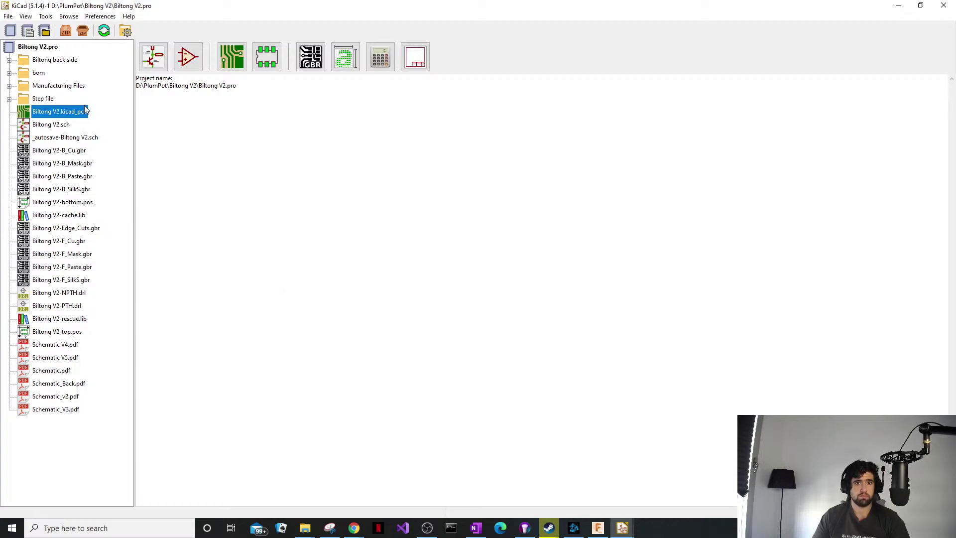
Close the open Steam window and the Steam Friends List window.
{"action": "left_click", "coordinate": [550, 527]}
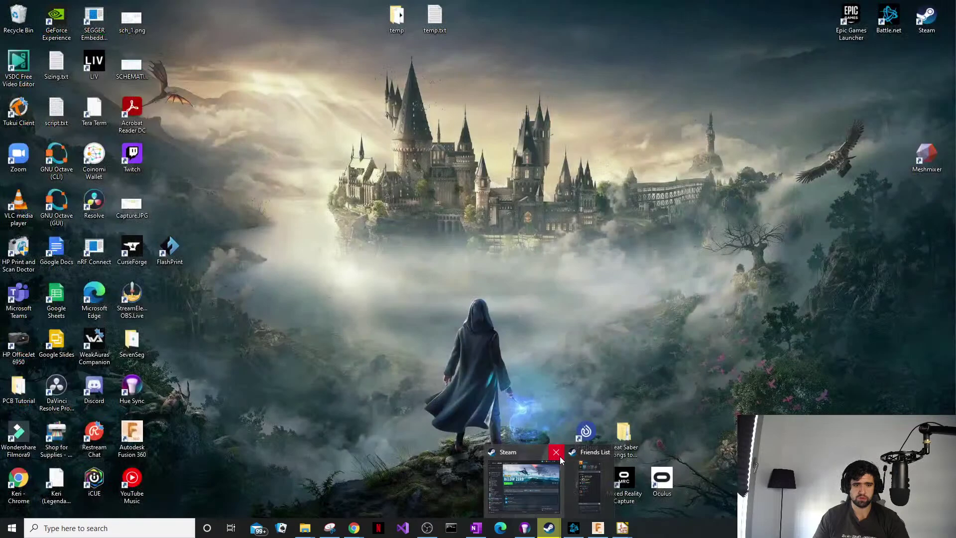
{"action": "left_click", "coordinate": [554, 452]}
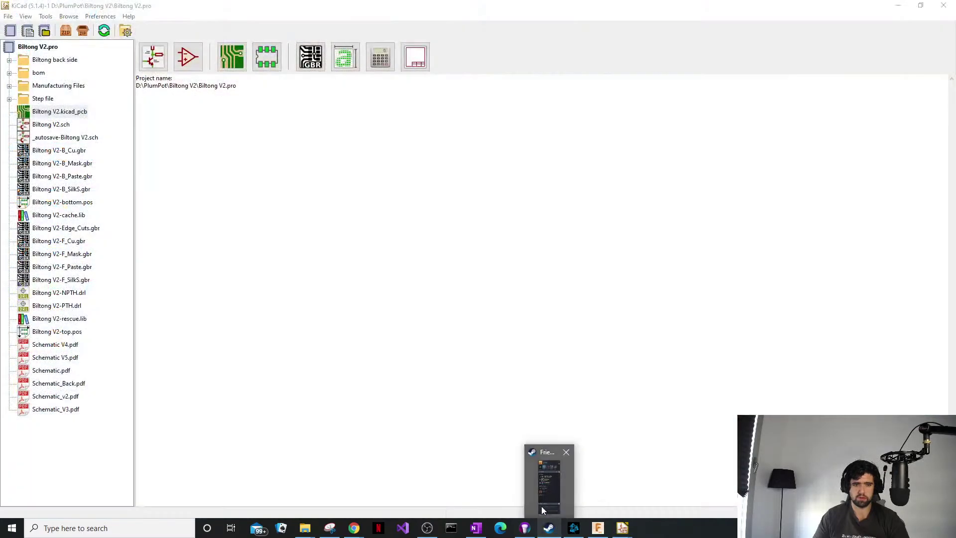
{"action": "left_click", "coordinate": [567, 452]}
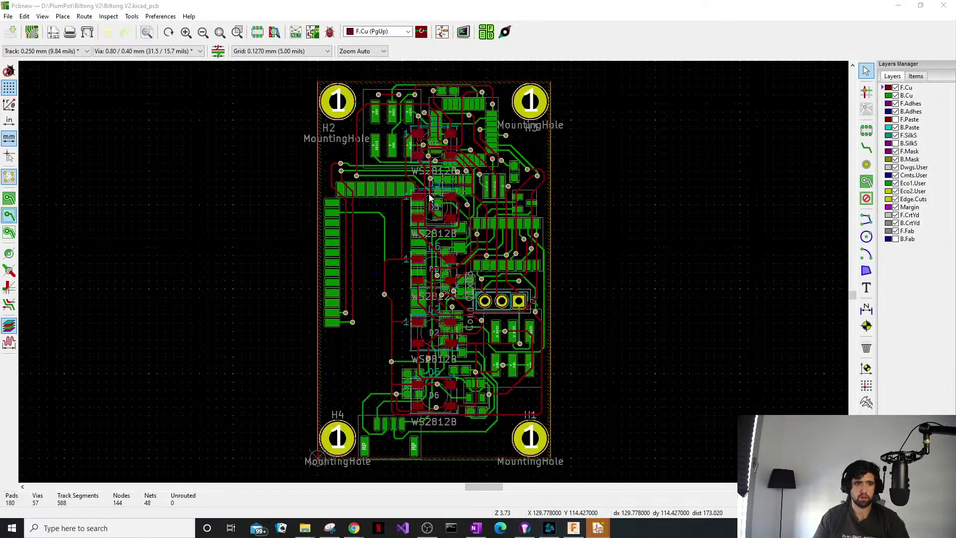
Open the board in the 3D Viewer and bring its window to the front.
{"action": "middle_click_drag", "start_coordinate": [471, 198], "coordinate": [473, 193]}
{"action": "middle_click_drag", "start_coordinate": [348, 413], "coordinate": [355, 361]}
{"action": "scroll", "coordinate": [395, 375], "scroll_direction": "up", "scroll_amount": 1}
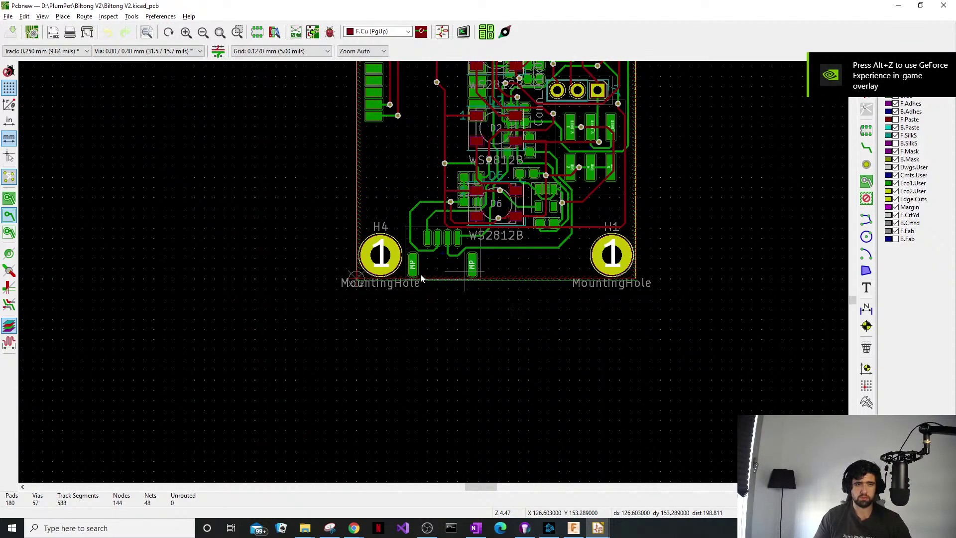
{"action": "key", "text": "alt+3"}
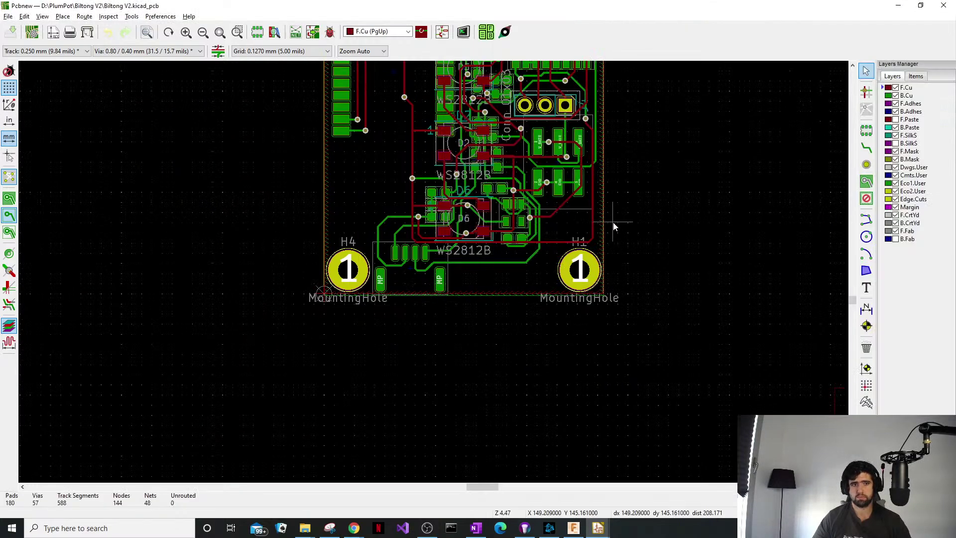
{"action": "left_click", "coordinate": [598, 529]}
{"action": "left_click", "coordinate": [697, 488]}
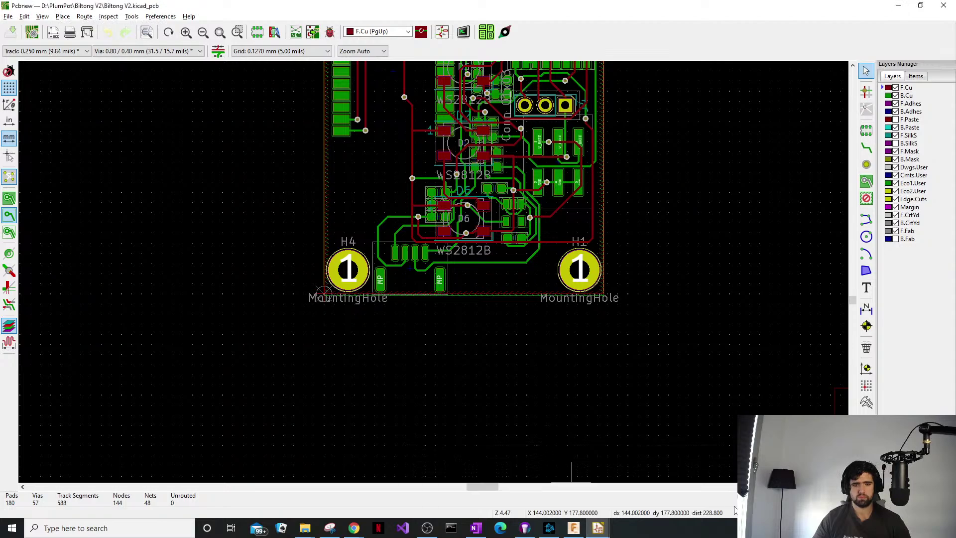
{"action": "left_click", "coordinate": [598, 529]}
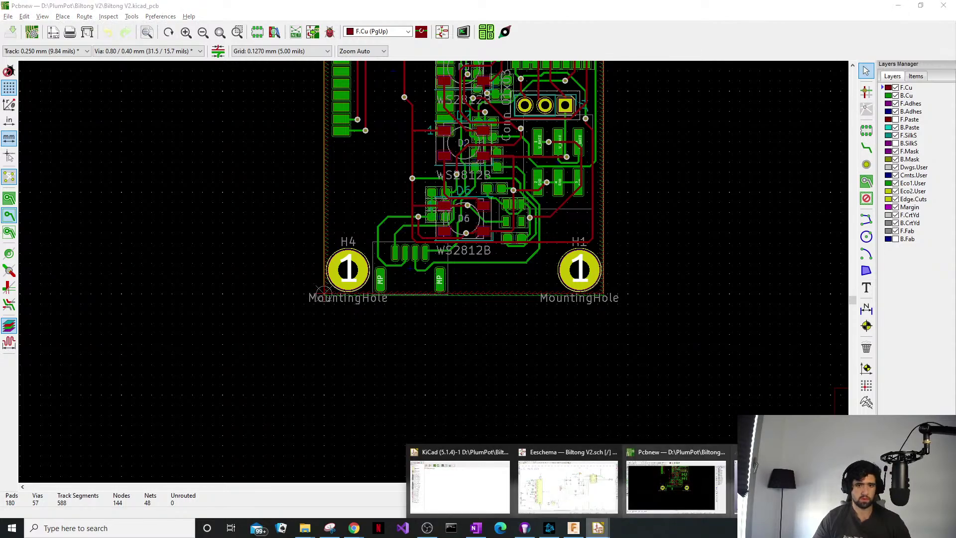
{"action": "left_click", "coordinate": [568, 478]}
Inspect the component side, the LED side and the edge of the 3D board, and close the 3D Viewer.
{"action": "left_click_drag", "start_coordinate": [781, 340], "coordinate": [693, 286]}
{"action": "scroll", "coordinate": [630, 290], "scroll_direction": "up", "scroll_amount": 4}
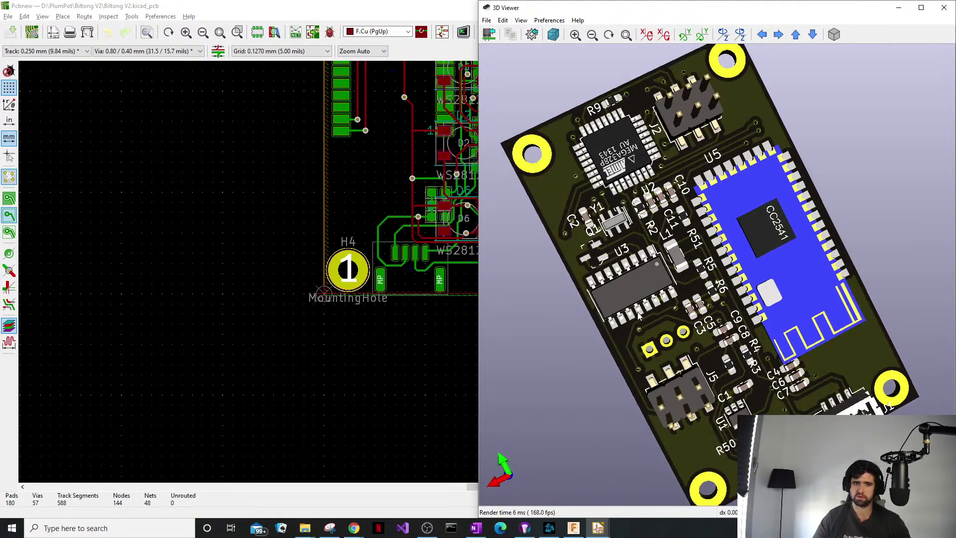
{"action": "scroll", "coordinate": [593, 290], "scroll_direction": "up", "scroll_amount": 2}
{"action": "scroll", "coordinate": [599, 280], "scroll_direction": "down", "scroll_amount": 5}
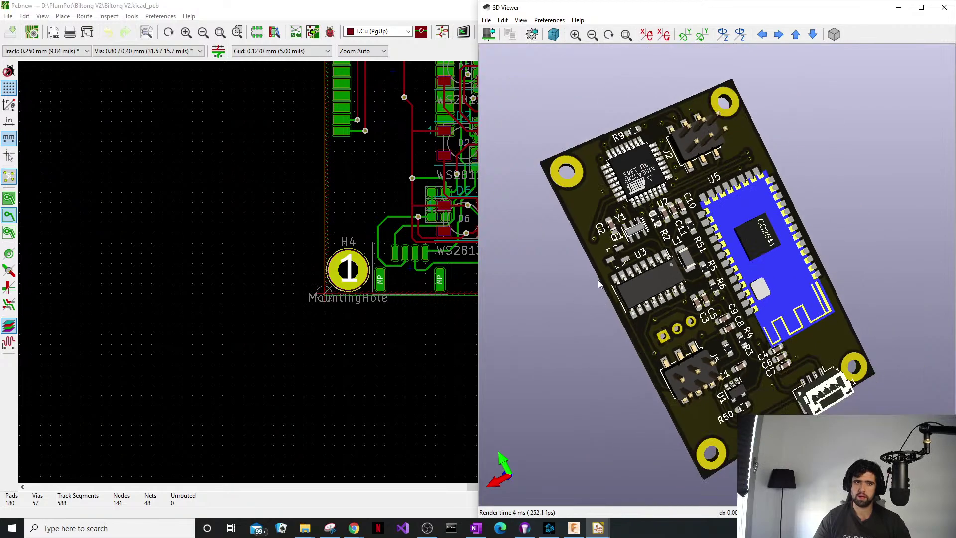
{"action": "left_click_drag", "start_coordinate": [598, 279], "coordinate": [737, 348]}
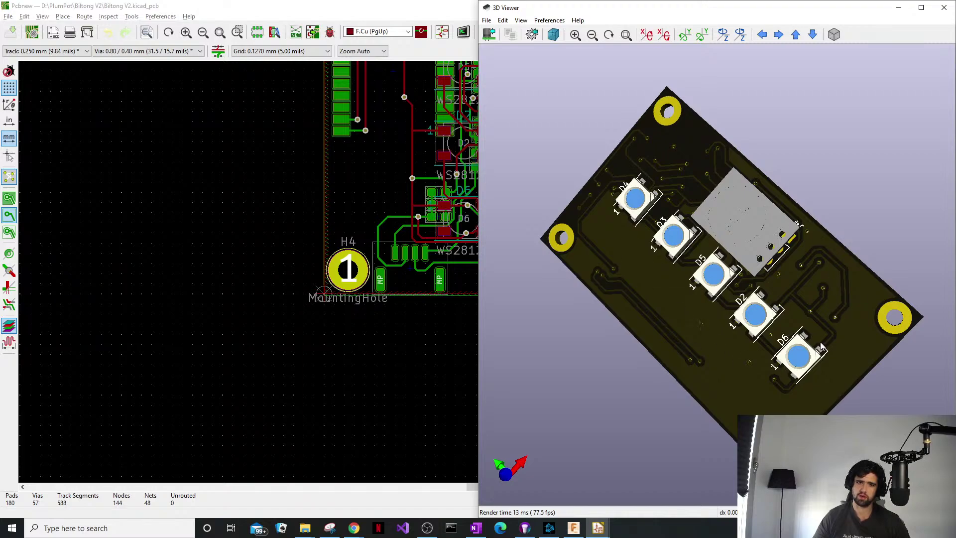
{"action": "left_click_drag", "start_coordinate": [822, 348], "coordinate": [747, 339]}
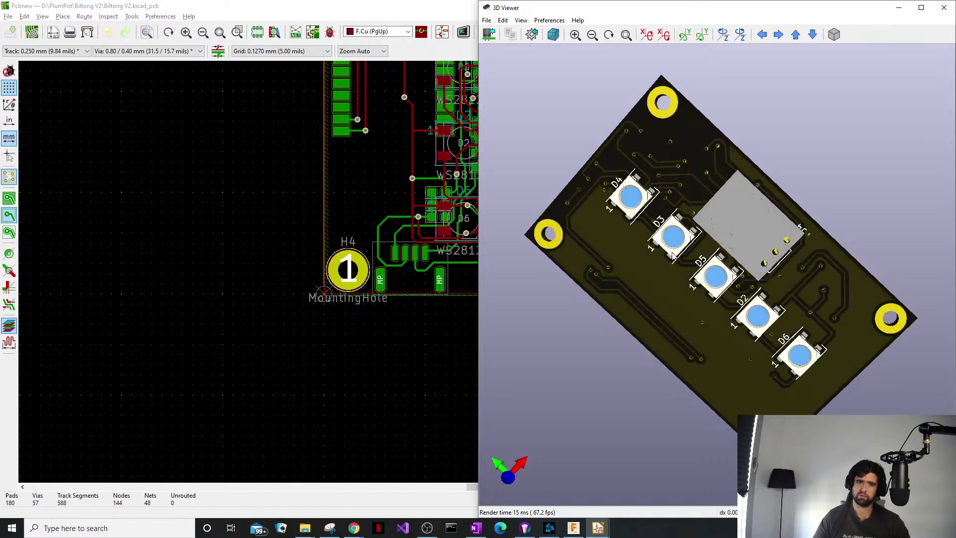
{"action": "left_click_drag", "start_coordinate": [752, 299], "coordinate": [712, 259]}
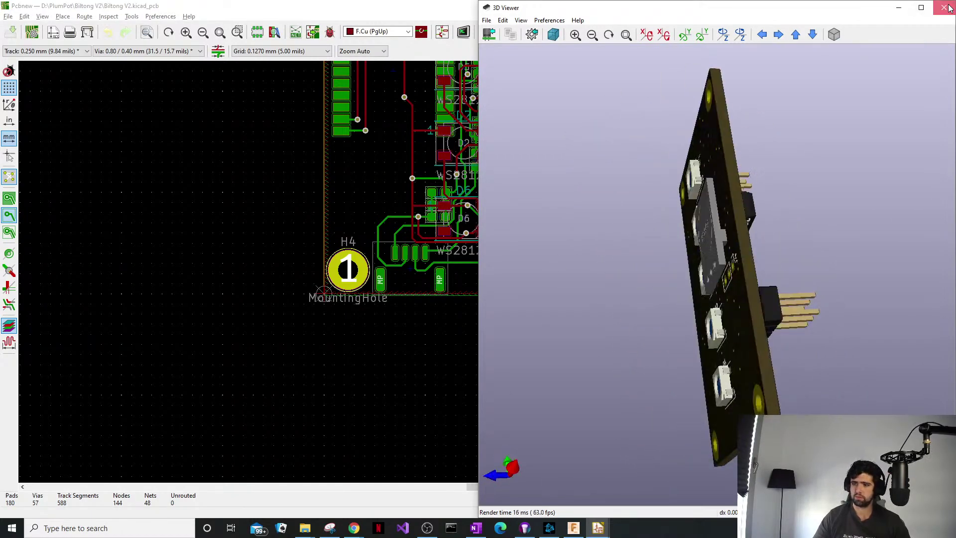
{"action": "left_click", "coordinate": [945, 8]}
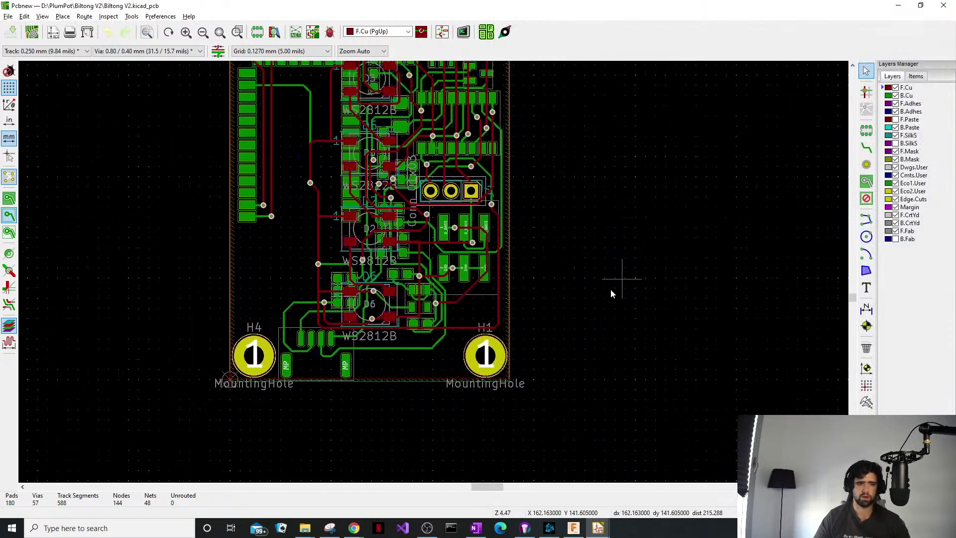
{"action": "key", "text": "alt+Tab"}
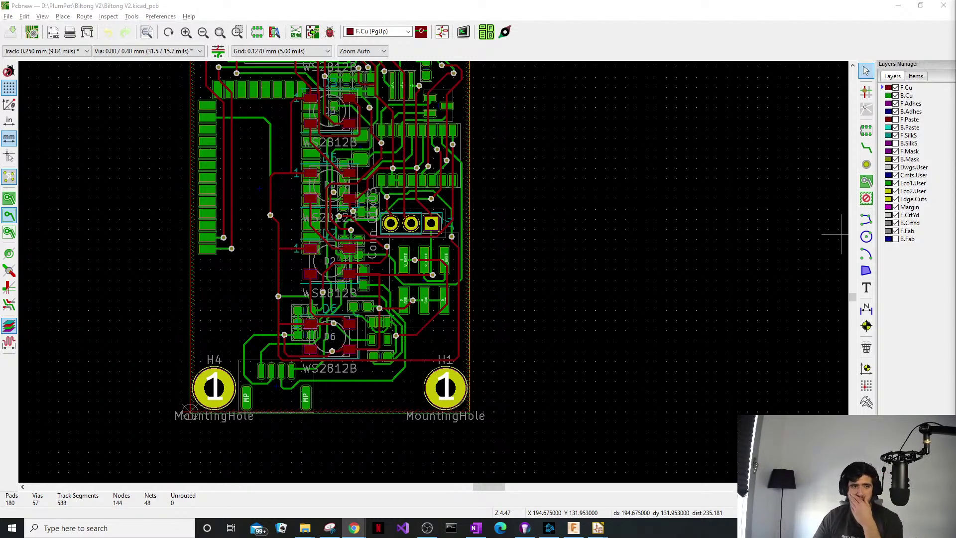
{"action": "middle_click_drag", "start_coordinate": [504, 338], "coordinate": [579, 347]}
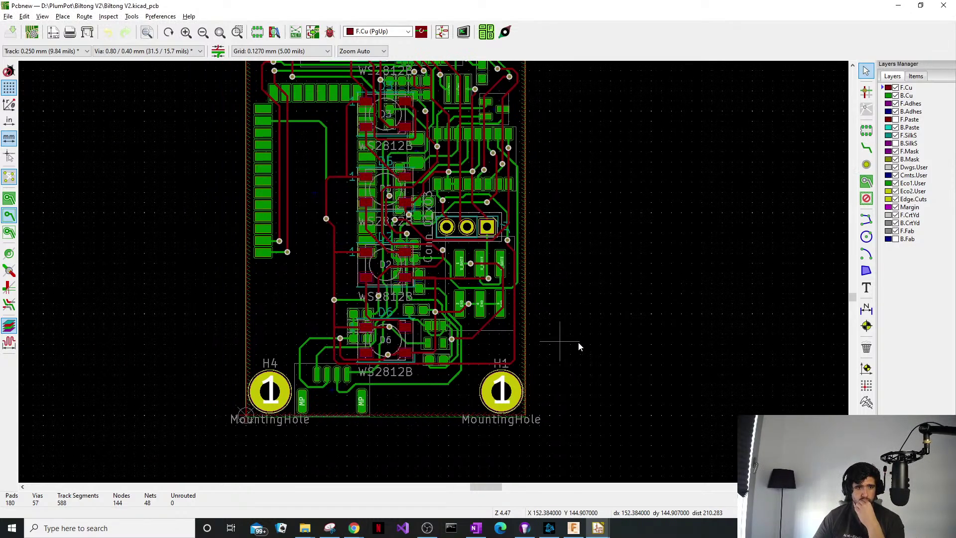
{"action": "scroll", "coordinate": [579, 347], "scroll_direction": "left", "scroll_amount": 2, "text": "ctrl"}
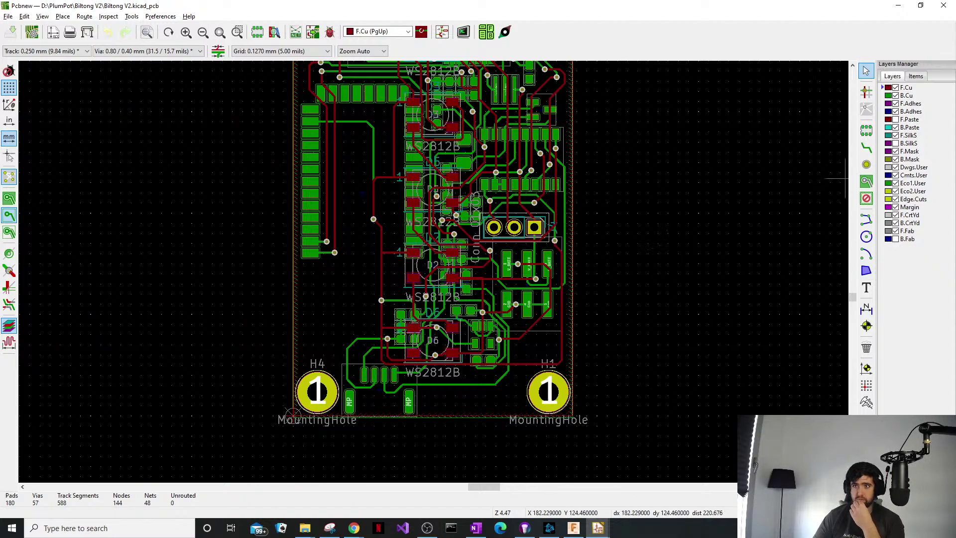
{"action": "key", "text": "alt+Tab"}
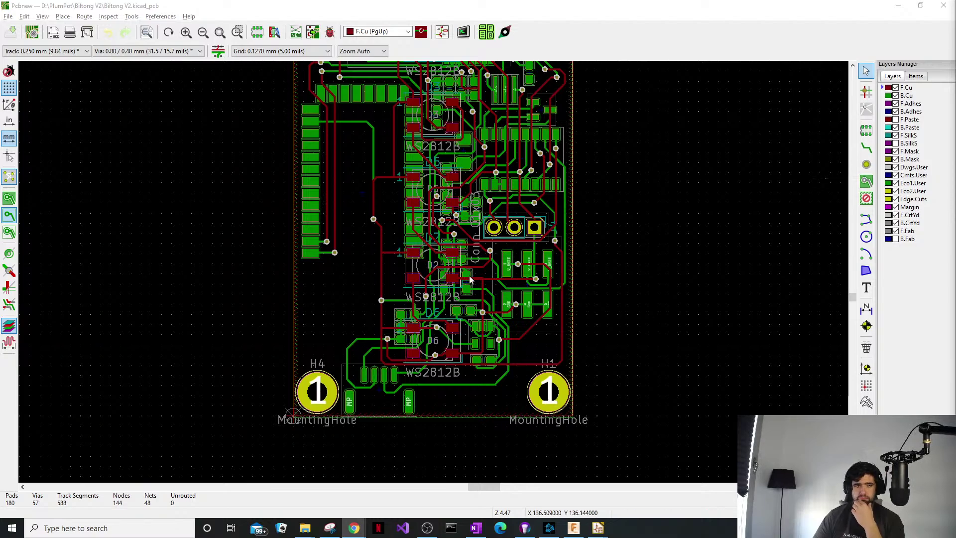
{"action": "middle_click_drag", "start_coordinate": [472, 278], "coordinate": [447, 309]}
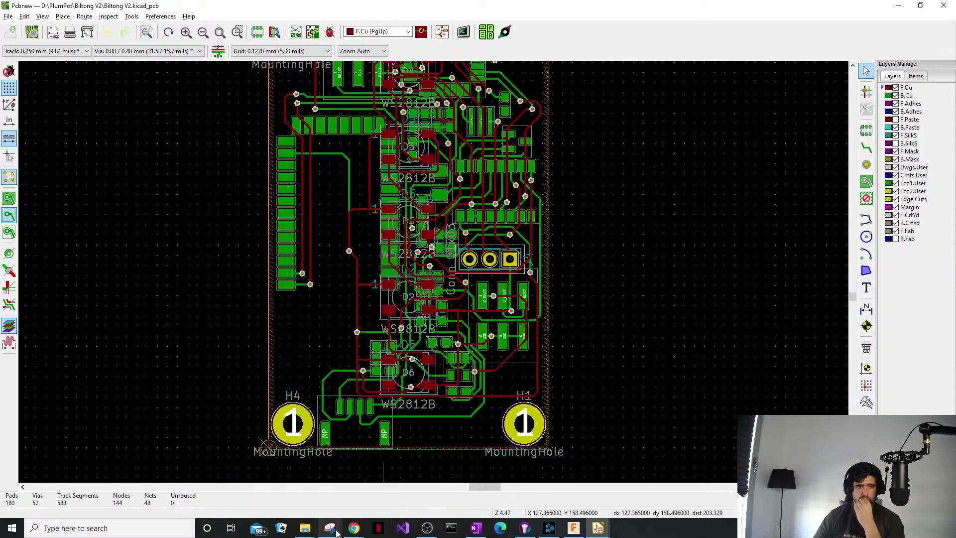
Switch to the Biltong V2 schematic and examine how crystal Y1 connects to the ATMEGA328P.
{"action": "mouse_move", "coordinate": [598, 527]}
{"action": "left_click", "coordinate": [641, 457]}
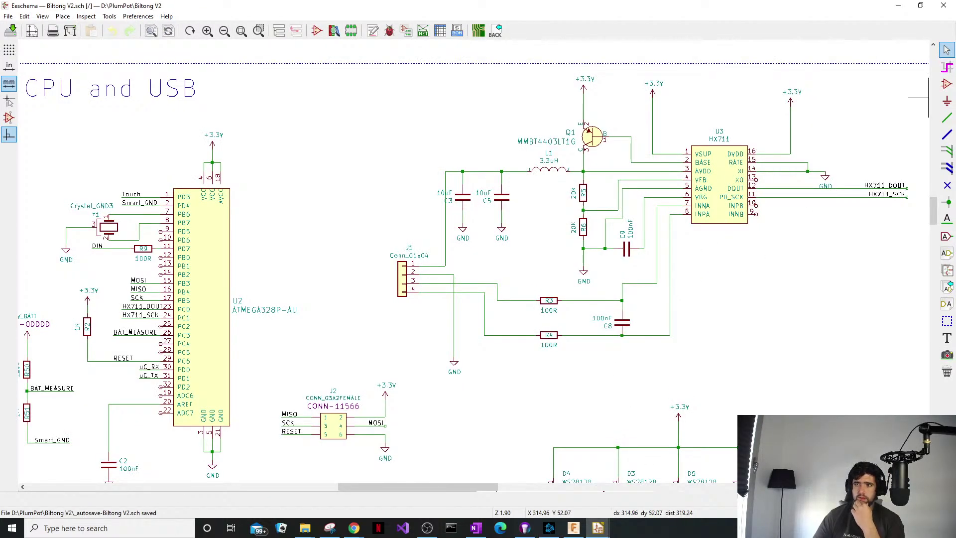
{"action": "left_click", "coordinate": [354, 528]}
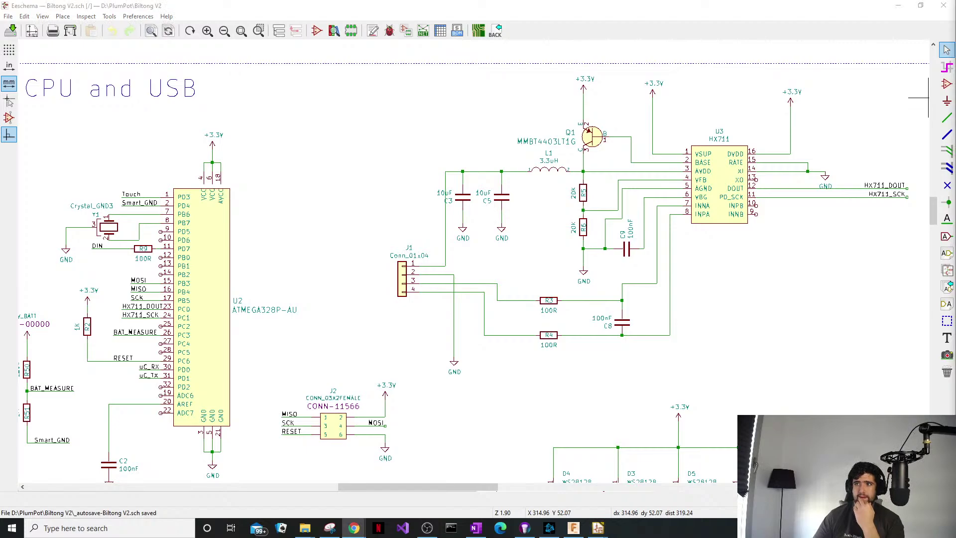
{"action": "middle_click_drag", "start_coordinate": [213, 254], "coordinate": [371, 197]}
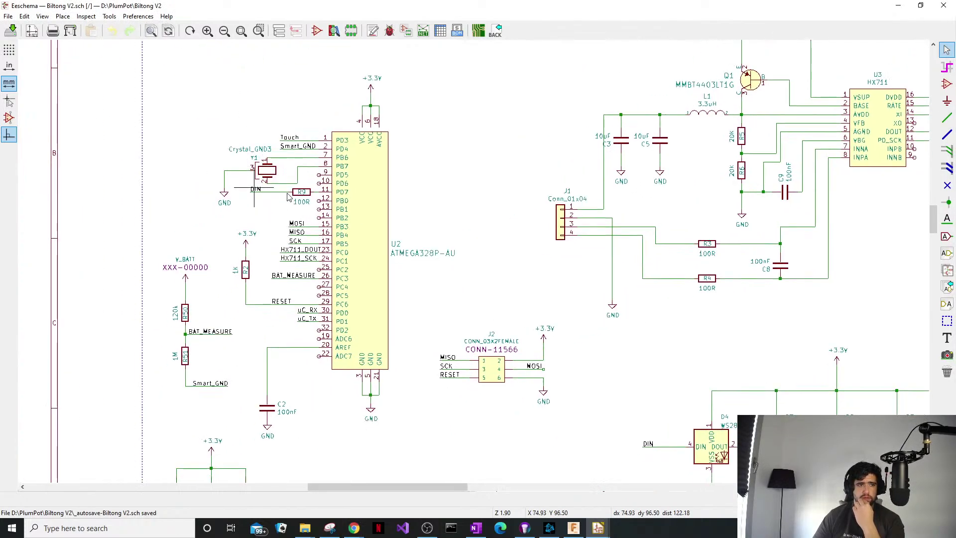
{"action": "scroll", "coordinate": [427, 254], "scroll_direction": "up", "scroll_amount": 5}
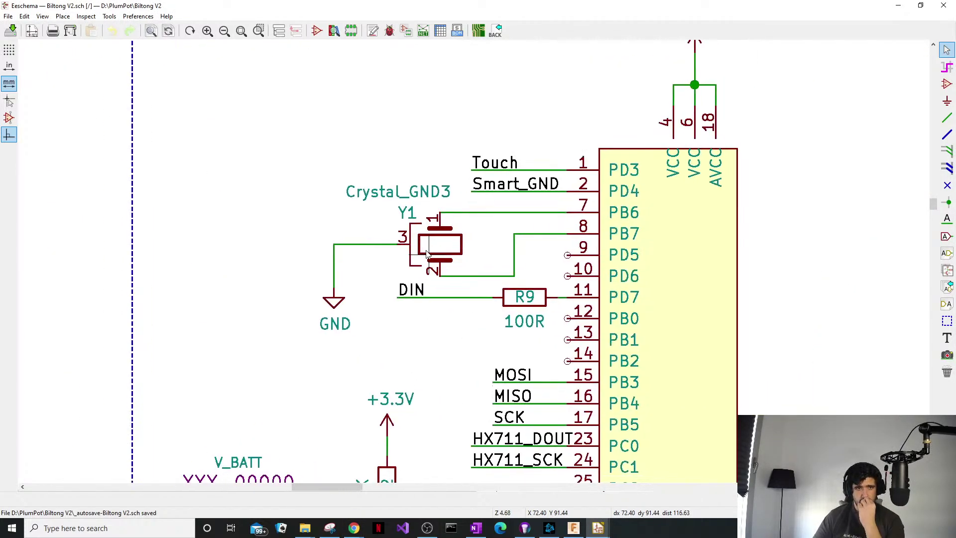
{"action": "key", "text": "alt+Tab"}
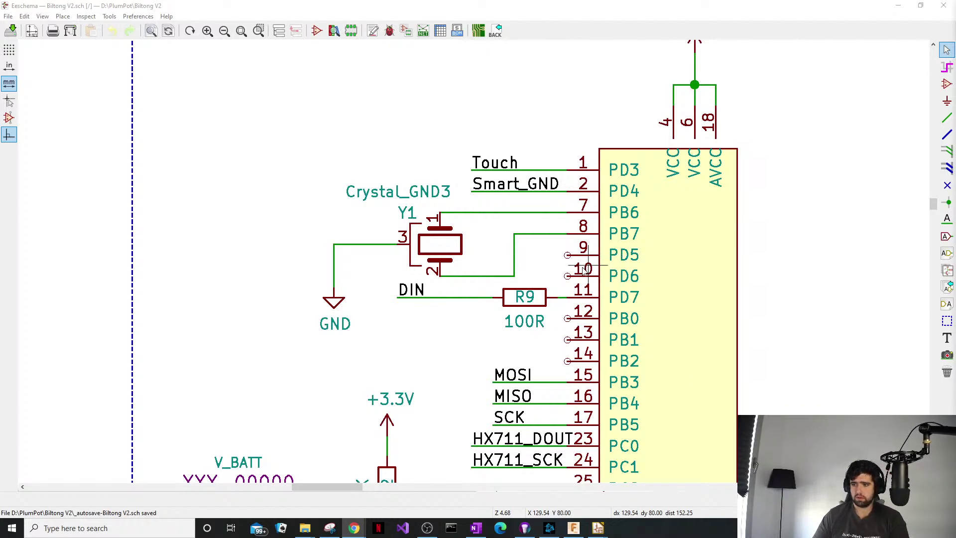
Review the whole schematic sheet, including the CPU and USB, voltage regulator and connector blocks.
{"action": "scroll", "coordinate": [359, 299], "scroll_direction": "down", "scroll_amount": 1}
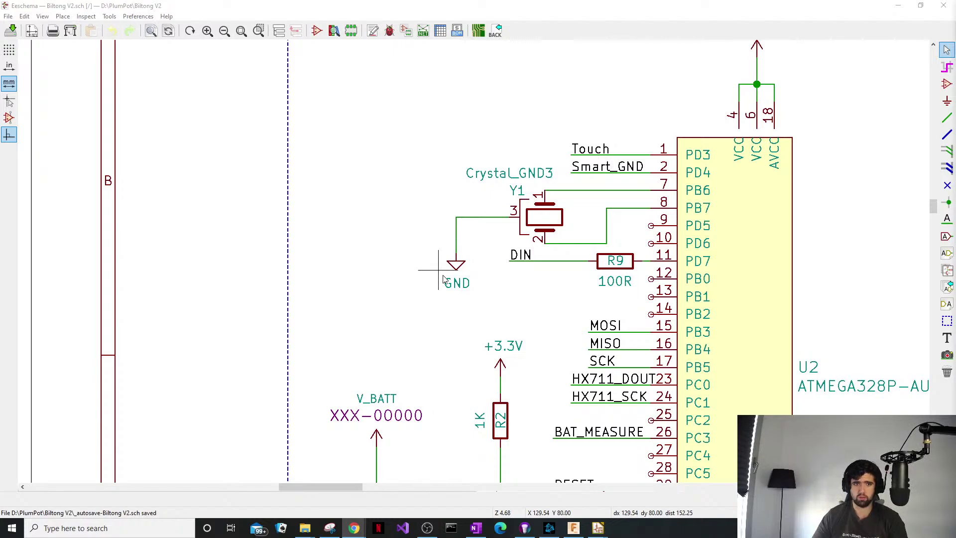
{"action": "scroll", "coordinate": [502, 288], "scroll_direction": "down", "scroll_amount": 4}
{"action": "scroll", "coordinate": [488, 304], "scroll_direction": "down", "scroll_amount": 3}
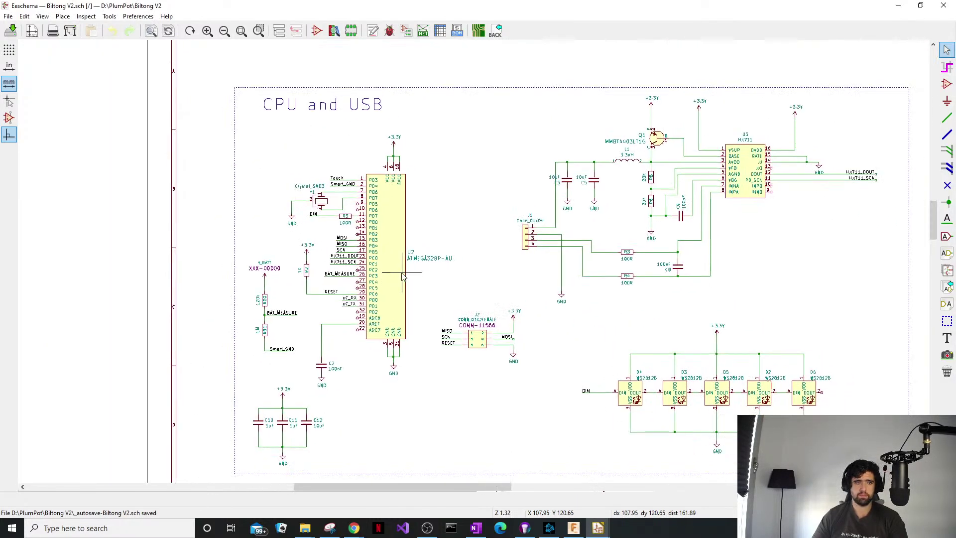
{"action": "middle_click_drag", "start_coordinate": [613, 312], "coordinate": [560, 332]}
{"action": "middle_click_drag", "start_coordinate": [615, 343], "coordinate": [579, 330]}
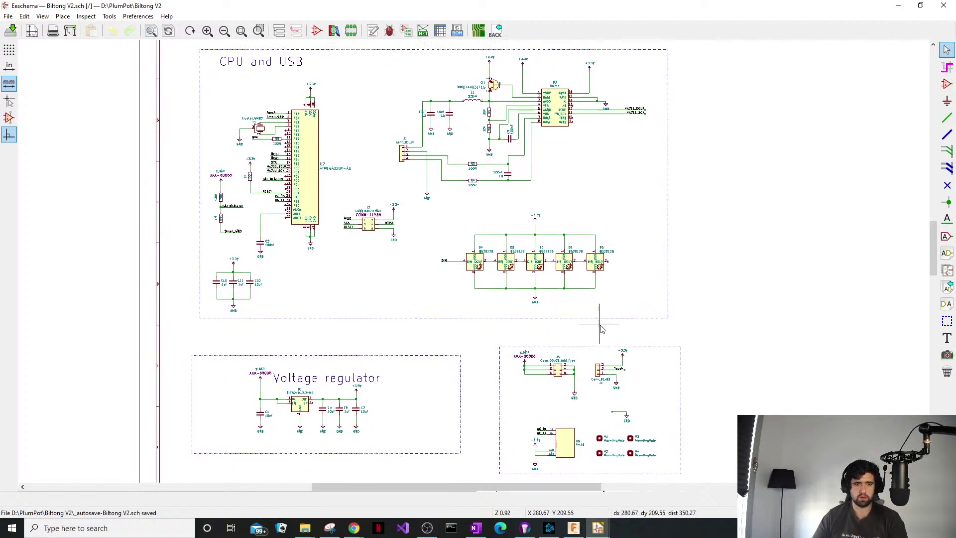
{"action": "scroll", "coordinate": [450, 273], "scroll_direction": "up", "scroll_amount": 3}
{"action": "scroll", "coordinate": [464, 269], "scroll_direction": "down", "scroll_amount": 6}
{"action": "scroll", "coordinate": [475, 267], "scroll_direction": "up", "scroll_amount": 1}
{"action": "scroll", "coordinate": [475, 266], "scroll_direction": "up", "scroll_amount": 3}
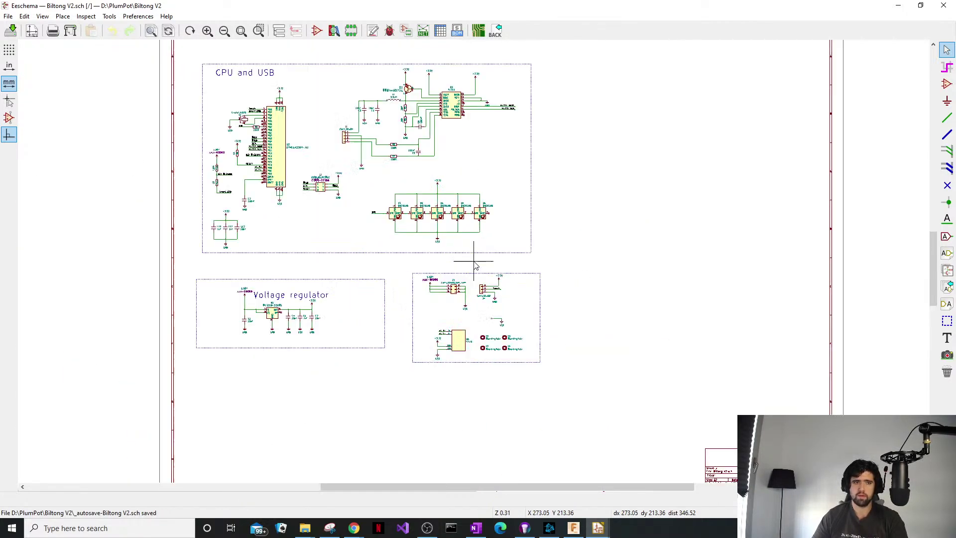
Examine the HX711 circuit with transistor Q1, its filter components and connector J1.
{"action": "scroll", "coordinate": [472, 354], "scroll_direction": "up", "scroll_amount": 4}
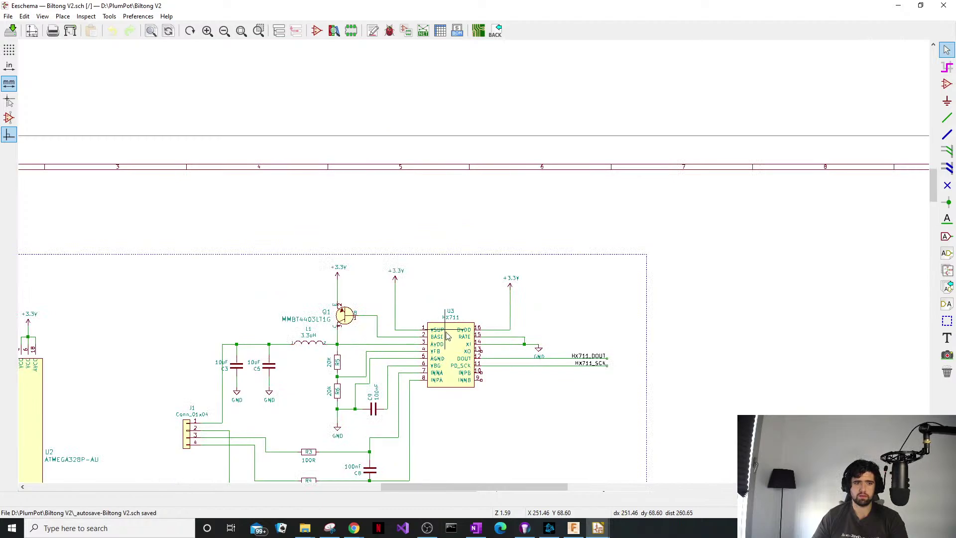
{"action": "middle_click_drag", "start_coordinate": [456, 382], "coordinate": [456, 367]}
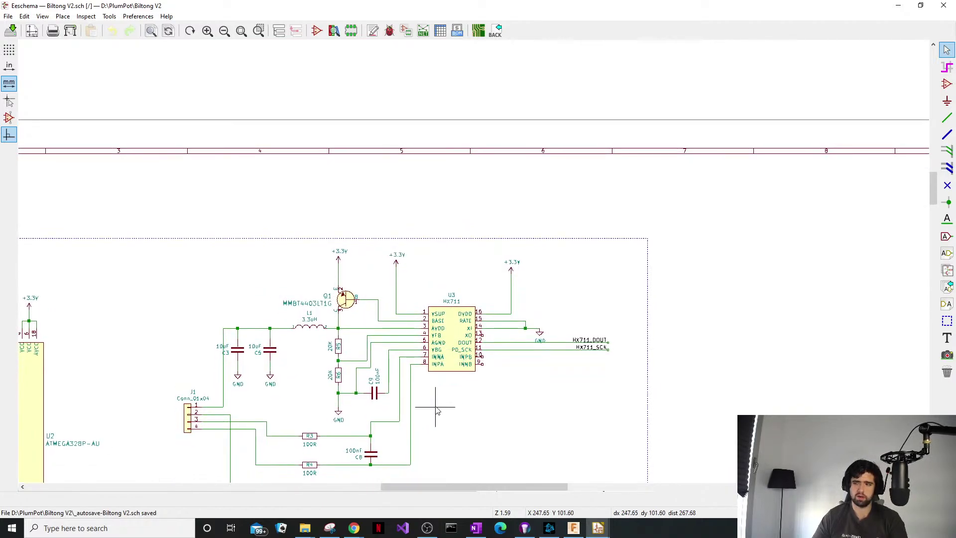
{"action": "scroll", "coordinate": [498, 387], "scroll_direction": "down", "scroll_amount": 4, "text": "shift"}
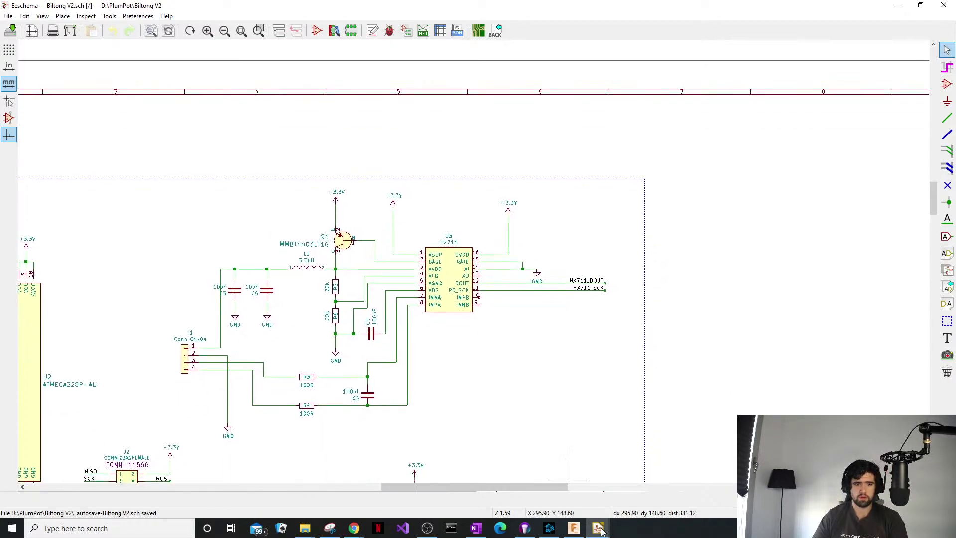
Switch to the PCB layout, inspect the LED side of the board in the 3D Viewer, and close the viewer.
{"action": "mouse_move", "coordinate": [598, 528]}
{"action": "left_click", "coordinate": [591, 481]}
{"action": "key", "text": "alt+3"}
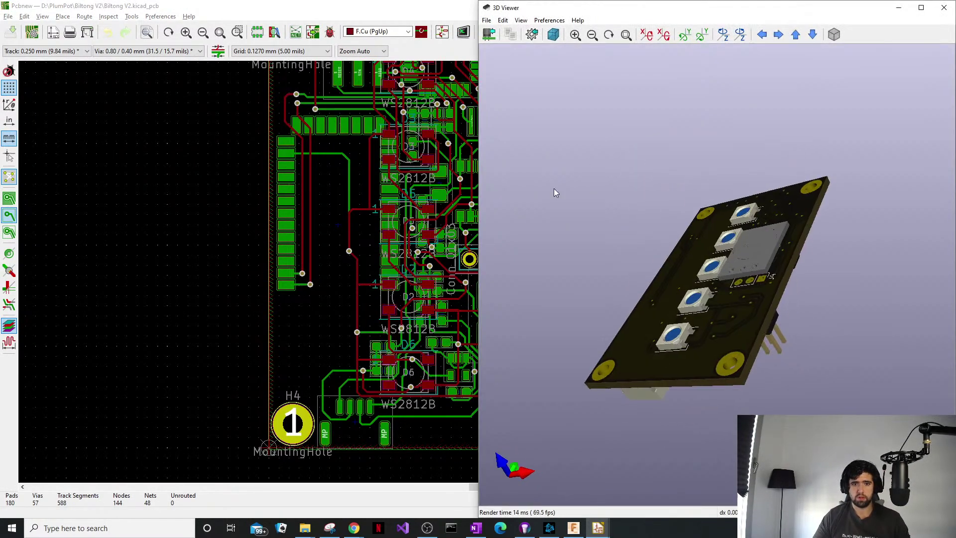
{"action": "left_click_drag", "start_coordinate": [556, 192], "coordinate": [749, 386]}
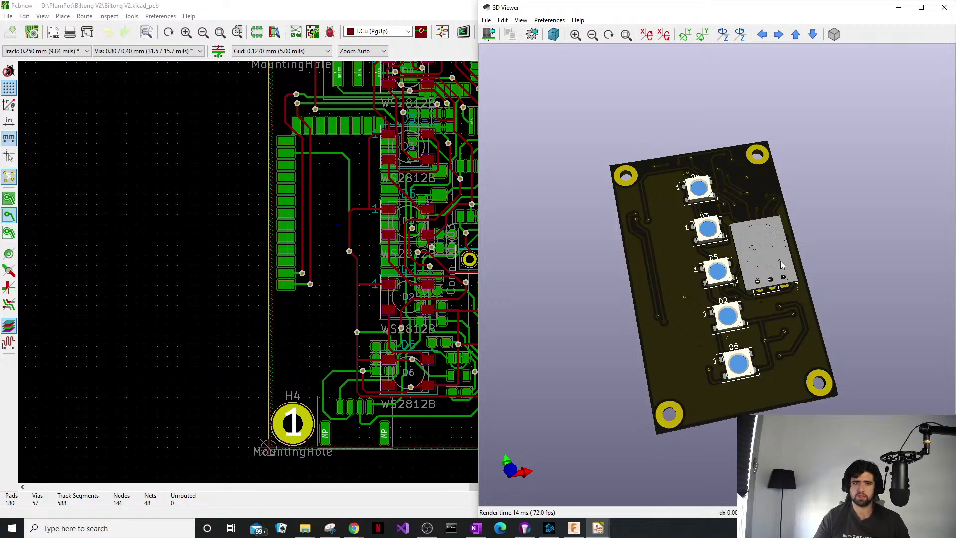
{"action": "left_click_drag", "start_coordinate": [781, 262], "coordinate": [727, 135]}
{"action": "left_click", "coordinate": [944, 7]}
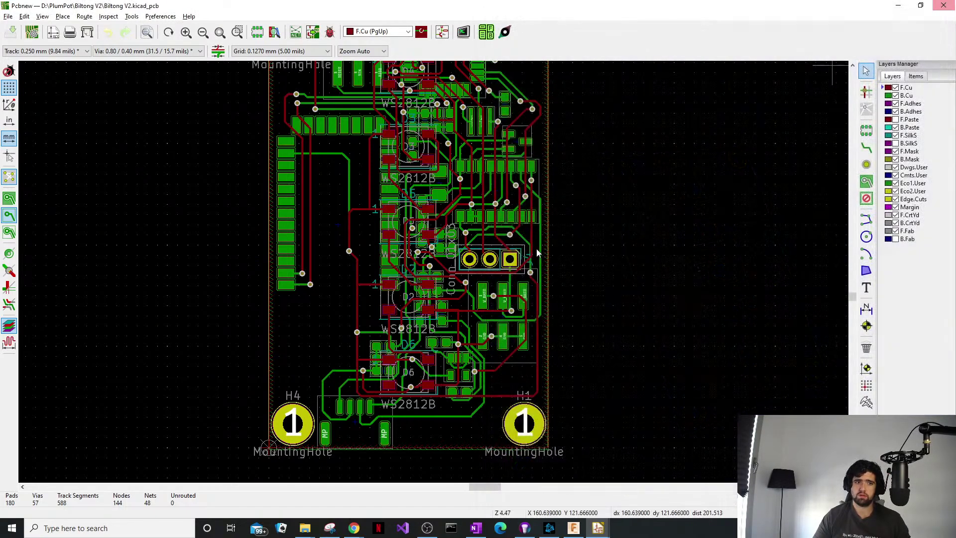
Examine the routing on the PCB layout around LED D6, the lower mounting holes and the three-pin connector.
{"action": "middle_click_drag", "start_coordinate": [478, 267], "coordinate": [488, 260]}
{"action": "middle_click_drag", "start_coordinate": [403, 396], "coordinate": [432, 371]}
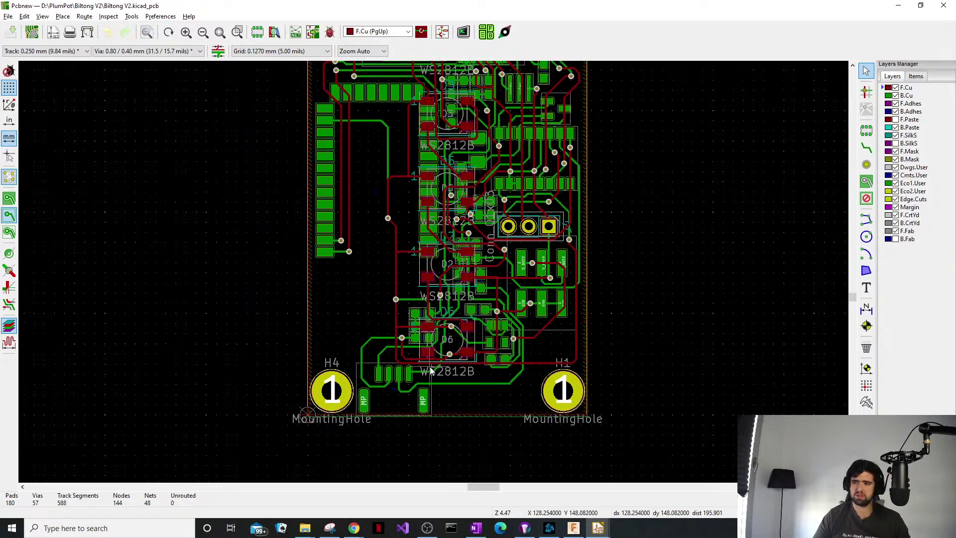
{"action": "scroll", "coordinate": [451, 370], "scroll_direction": "down", "scroll_amount": 1}
{"action": "scroll", "coordinate": [433, 280], "scroll_direction": "up", "scroll_amount": 4}
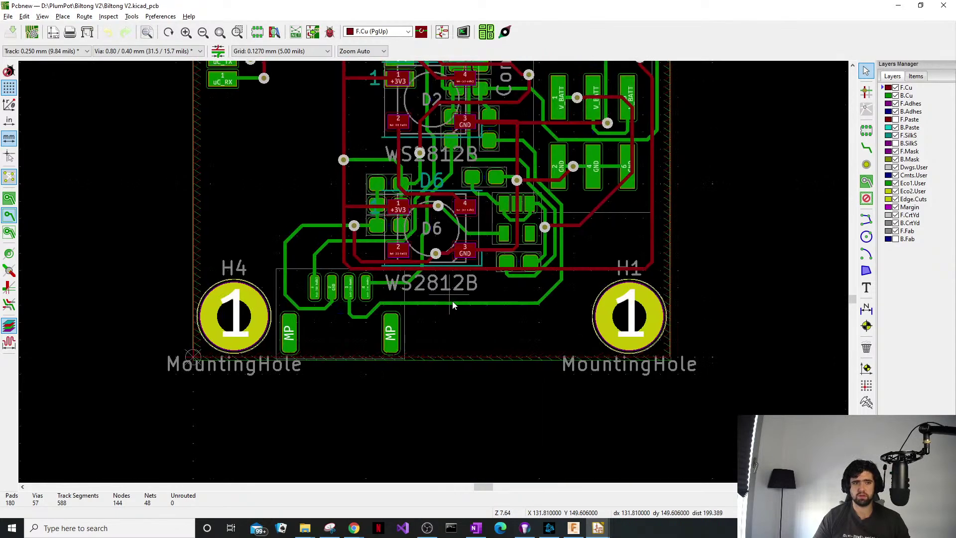
{"action": "scroll", "coordinate": [436, 289], "scroll_direction": "down", "scroll_amount": 1}
{"action": "scroll", "coordinate": [436, 288], "scroll_direction": "down", "scroll_amount": 4}
{"action": "scroll", "coordinate": [435, 304], "scroll_direction": "up", "scroll_amount": 4}
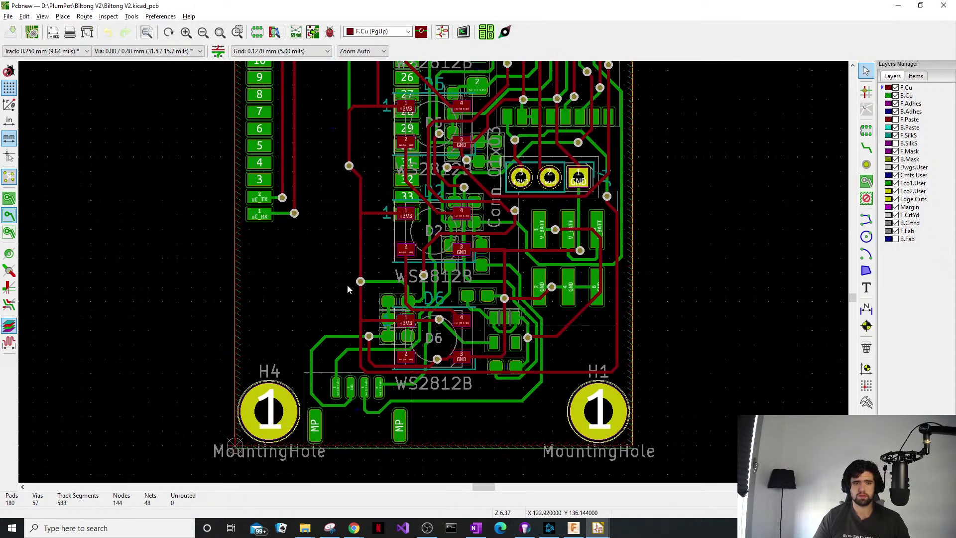
{"action": "scroll", "coordinate": [435, 311], "scroll_direction": "down", "scroll_amount": 7}
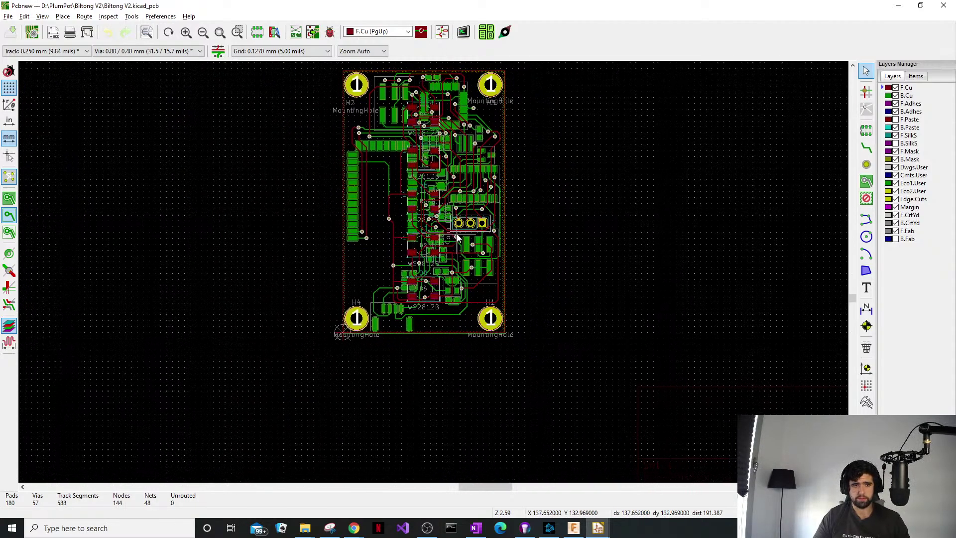
{"action": "scroll", "coordinate": [498, 264], "scroll_direction": "up", "scroll_amount": 4}
{"action": "scroll", "coordinate": [448, 274], "scroll_direction": "down", "scroll_amount": 5}
{"action": "scroll", "coordinate": [439, 276], "scroll_direction": "up", "scroll_amount": 2}
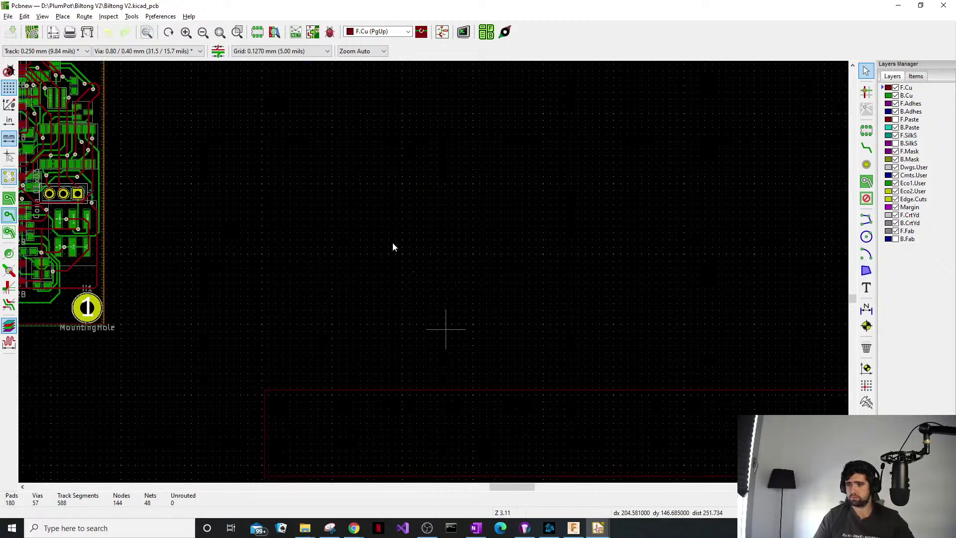
Return to the Biltong V2 schematic and examine crystal Y1 with its ground pin beside the ATMEGA328P.
{"action": "key", "text": "alt+Tab"}
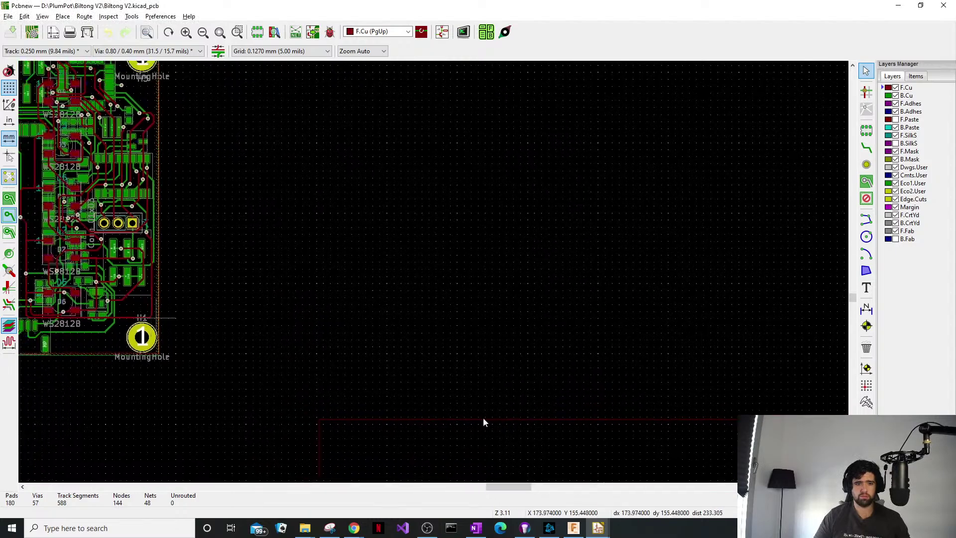
{"action": "mouse_move", "coordinate": [598, 527]}
{"action": "left_click", "coordinate": [617, 500]}
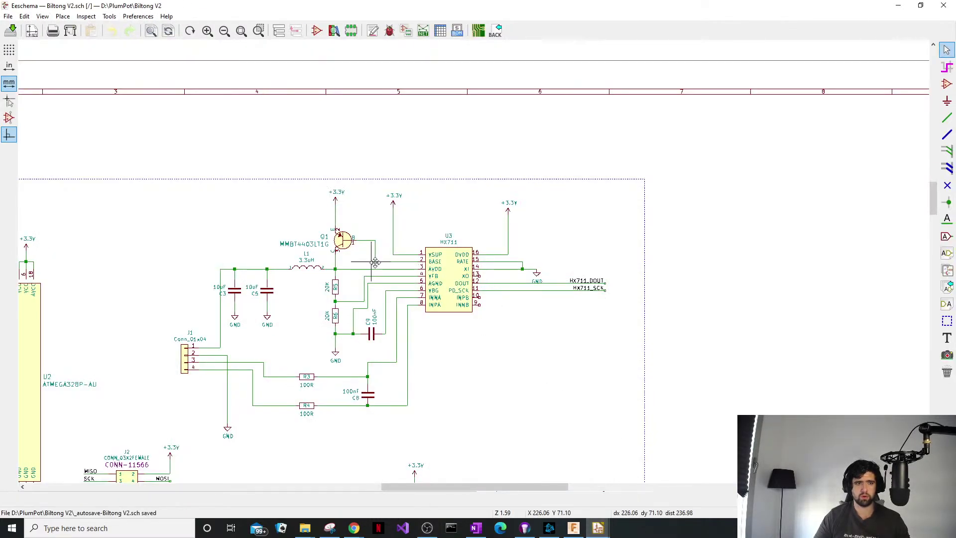
{"action": "scroll", "coordinate": [515, 249], "scroll_direction": "up", "scroll_amount": 3}
{"action": "middle_click_drag", "start_coordinate": [341, 304], "coordinate": [431, 264]}
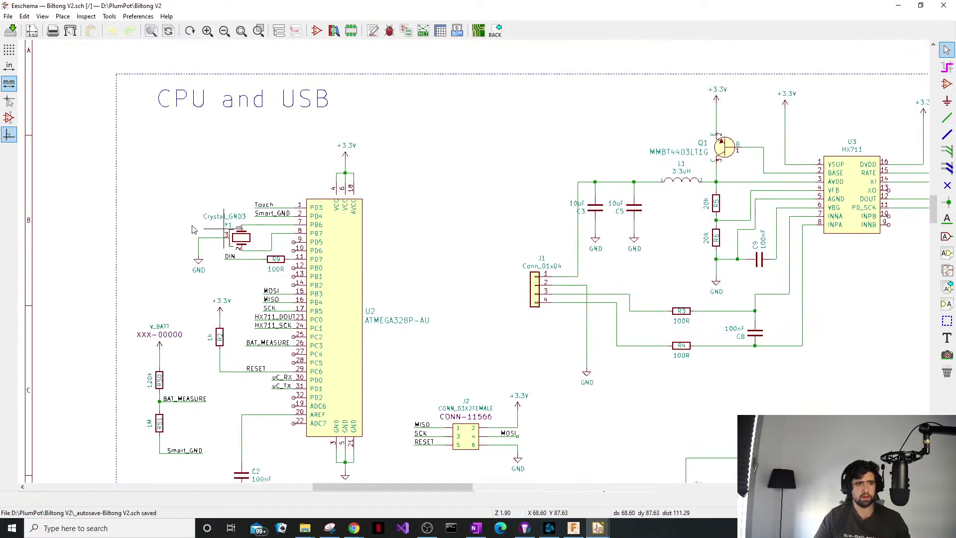
{"action": "scroll", "coordinate": [174, 187], "scroll_direction": "up", "scroll_amount": 1}
{"action": "scroll", "coordinate": [530, 319], "scroll_direction": "up", "scroll_amount": 2}
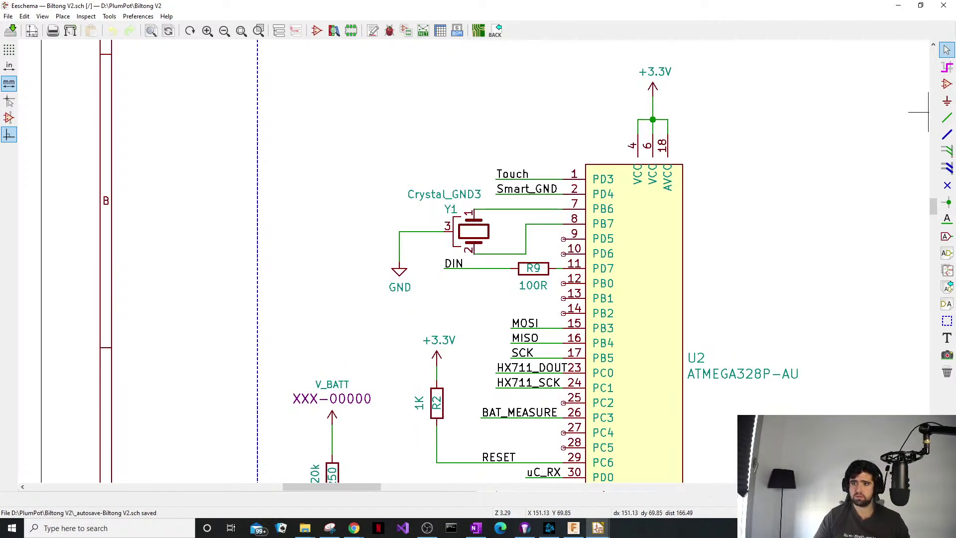
Switch to the Conrad page for the Murata 8 MHz resonator in Chrome and view its dimension drawing and underside photo.
{"action": "key", "text": "alt+Tab"}
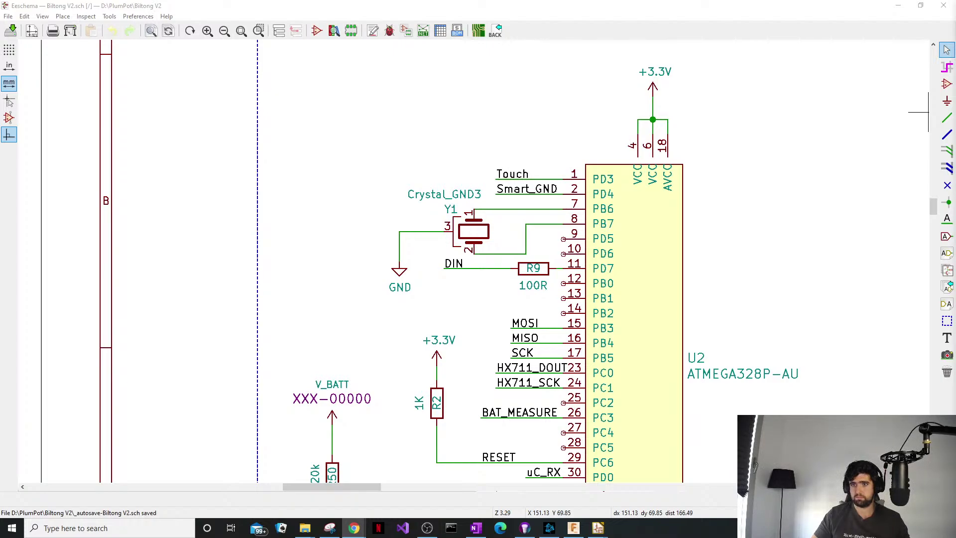
{"action": "left_click_drag", "start_coordinate": [955, 144], "coordinate": [293, 131]}
{"action": "scroll", "coordinate": [314, 254], "scroll_direction": "down", "scroll_amount": 5}
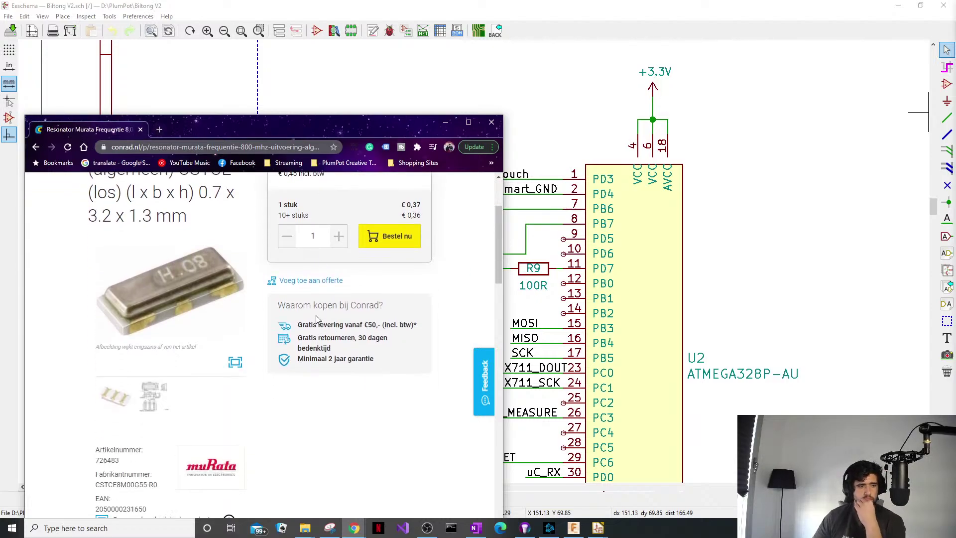
{"action": "scroll", "coordinate": [124, 410], "scroll_direction": "up", "scroll_amount": 5}
{"action": "left_click", "coordinate": [158, 401]}
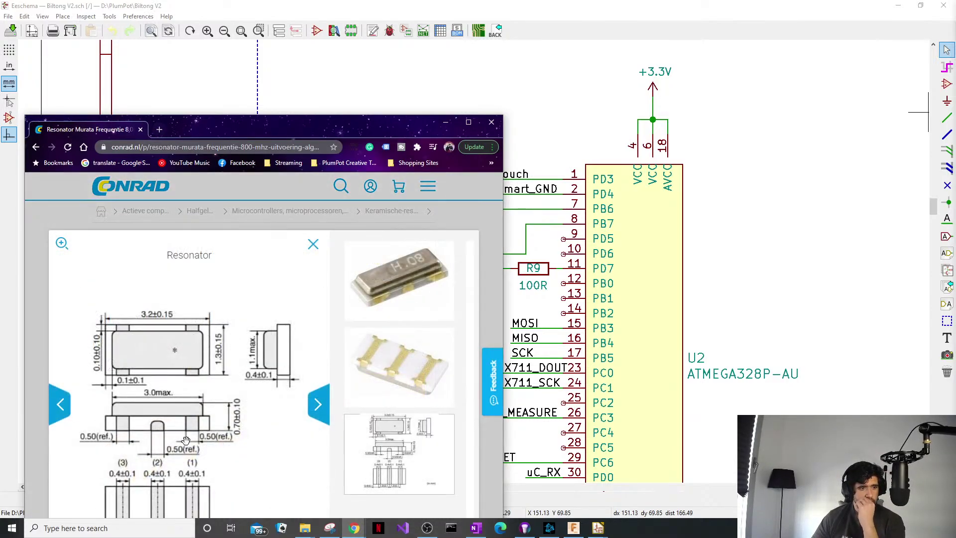
{"action": "left_click_drag", "start_coordinate": [391, 129], "coordinate": [467, 37]}
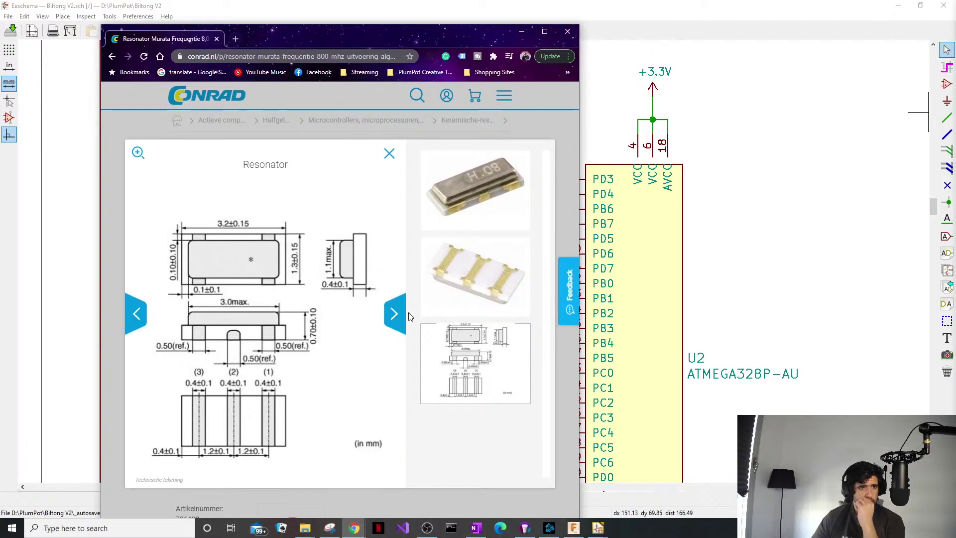
{"action": "left_click", "coordinate": [394, 313]}
{"action": "left_click", "coordinate": [394, 313]}
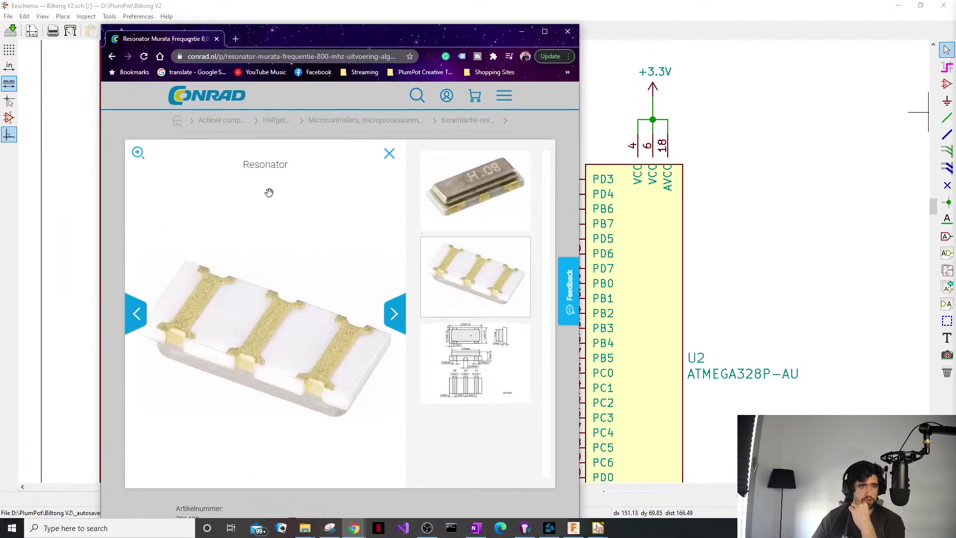
{"action": "left_click", "coordinate": [389, 153]}
Open the resonator's datasheet PDF from the product page and skim its first two pages.
{"action": "scroll", "coordinate": [294, 323], "scroll_direction": "down", "scroll_amount": 5}
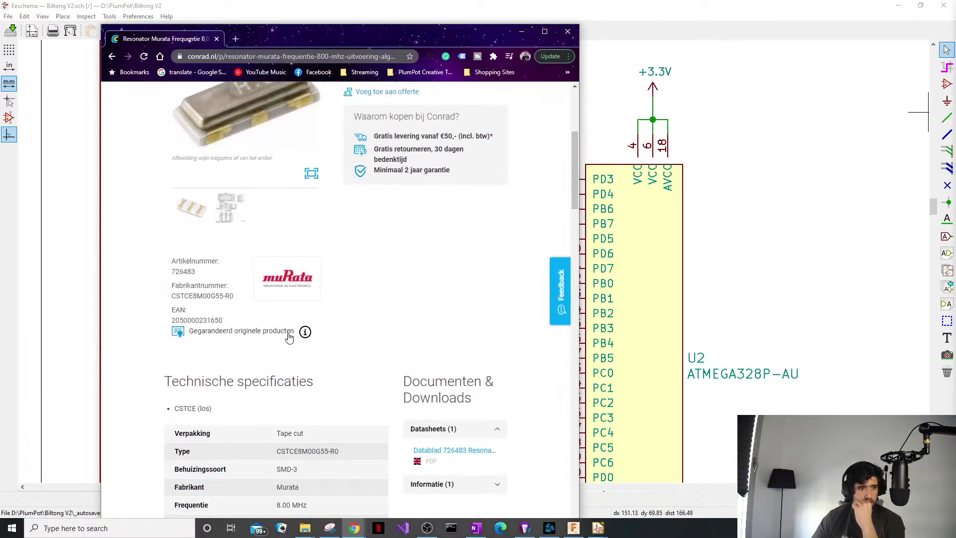
{"action": "left_click", "coordinate": [473, 400]}
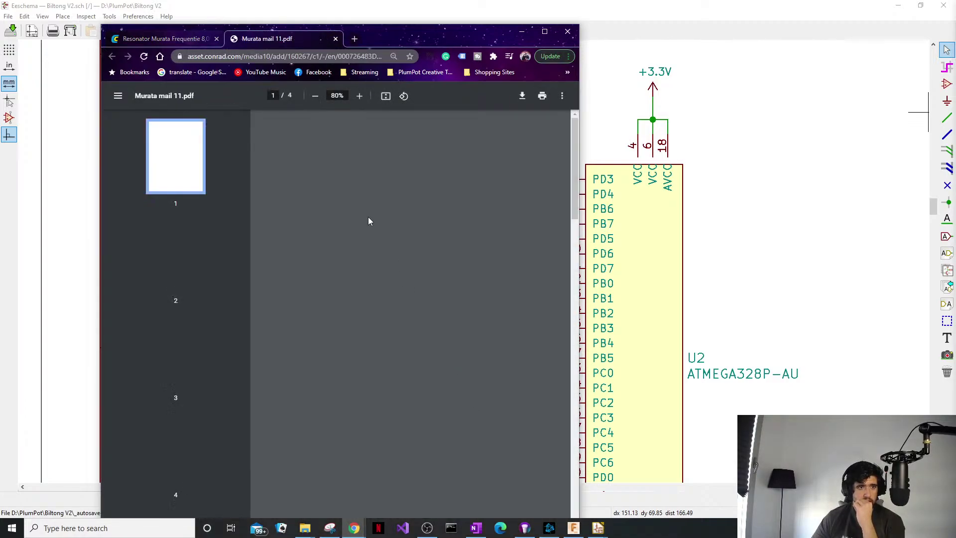
{"action": "scroll", "coordinate": [398, 314], "scroll_direction": "down", "scroll_amount": 1}
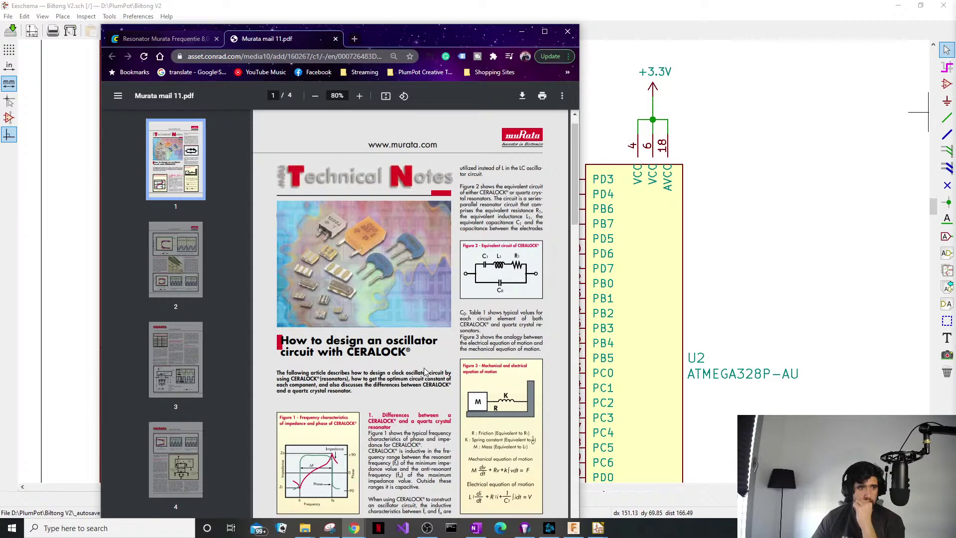
{"action": "scroll", "coordinate": [366, 303], "scroll_direction": "down", "scroll_amount": 8}
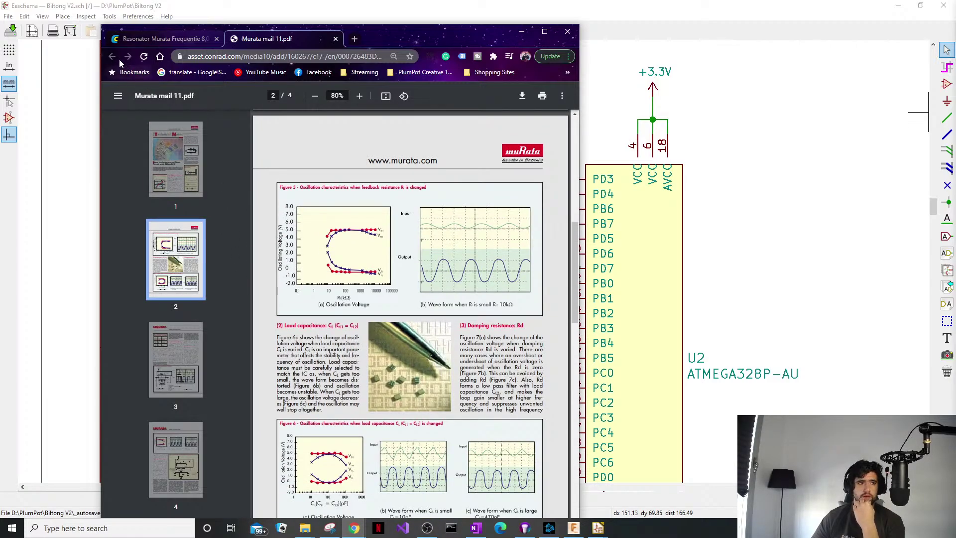
Return to the Conrad product page and review the resonator's technical specifications and description.
{"action": "left_click", "coordinate": [164, 37]}
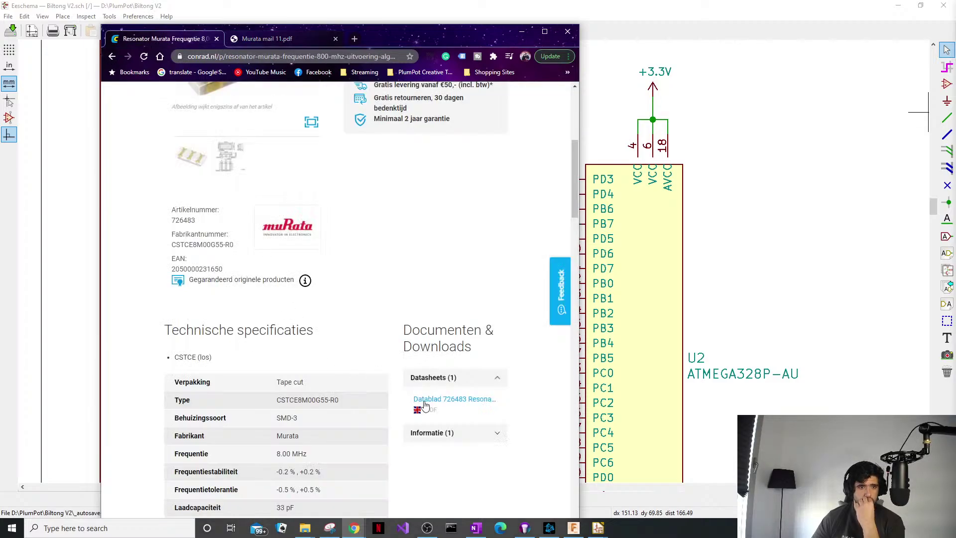
{"action": "scroll", "coordinate": [360, 402], "scroll_direction": "down", "scroll_amount": 4}
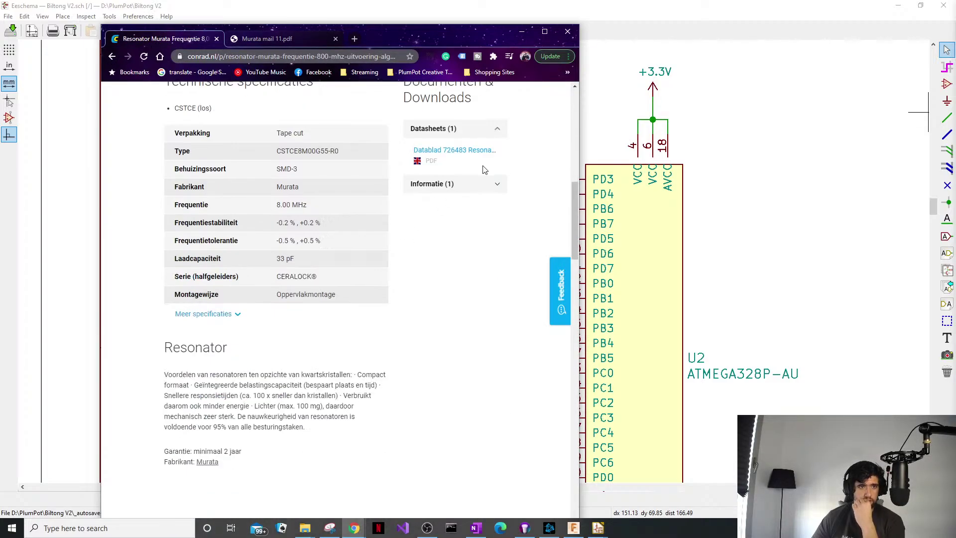
{"action": "scroll", "coordinate": [401, 235], "scroll_direction": "down", "scroll_amount": 6}
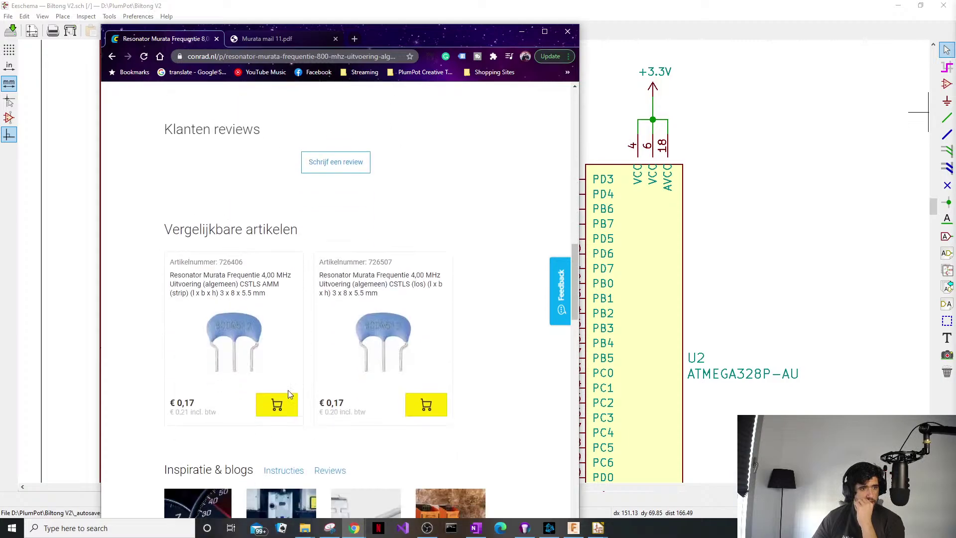
{"action": "scroll", "coordinate": [215, 351], "scroll_direction": "up", "scroll_amount": 10}
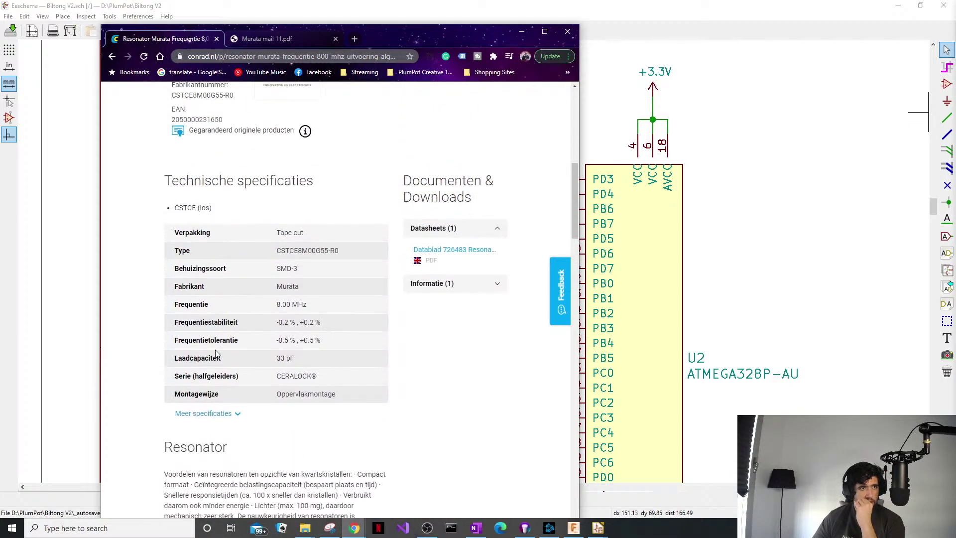
{"action": "scroll", "coordinate": [234, 239], "scroll_direction": "up", "scroll_amount": 4}
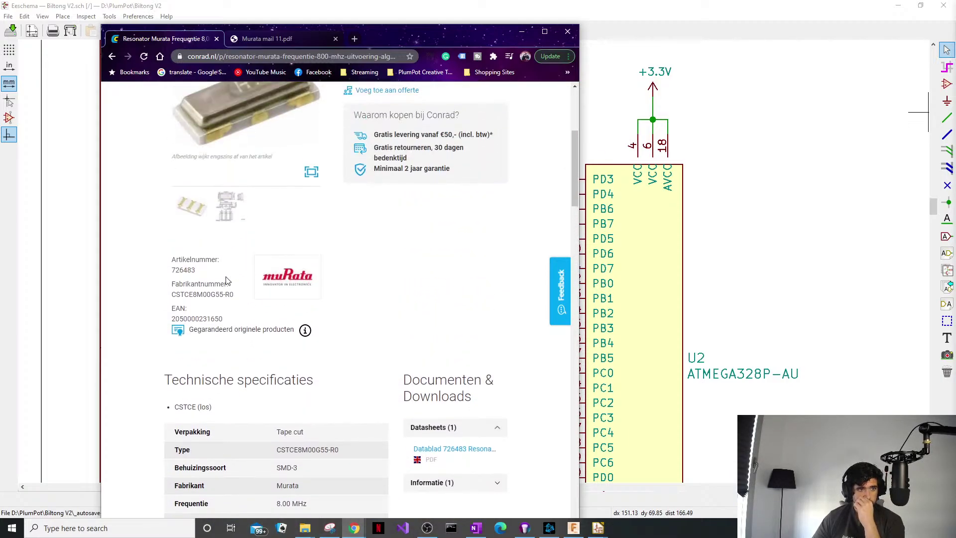
Compare the resonator's product photos with its dimension drawing in the image gallery.
{"action": "left_click", "coordinate": [230, 306]}
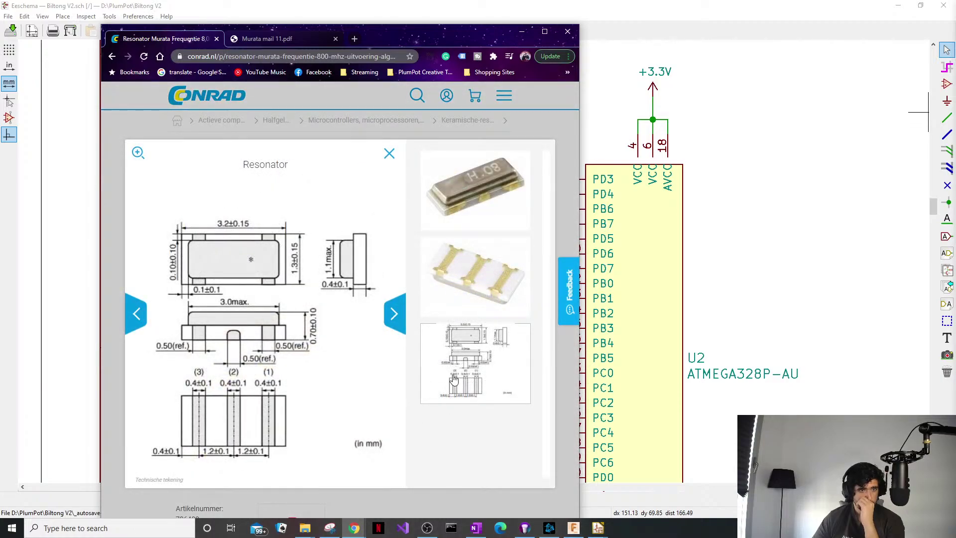
{"action": "left_click", "coordinate": [488, 285]}
{"action": "left_click", "coordinate": [453, 219]}
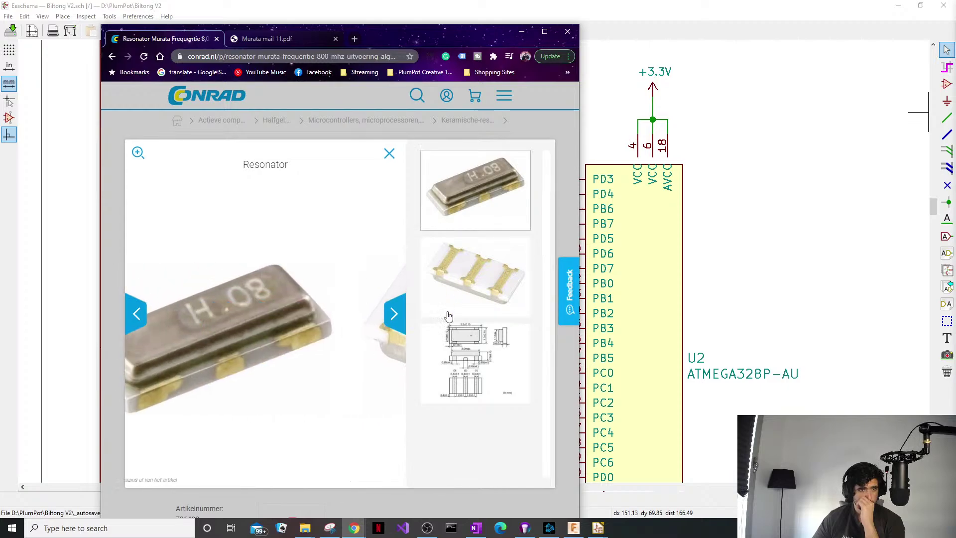
{"action": "left_click", "coordinate": [451, 360]}
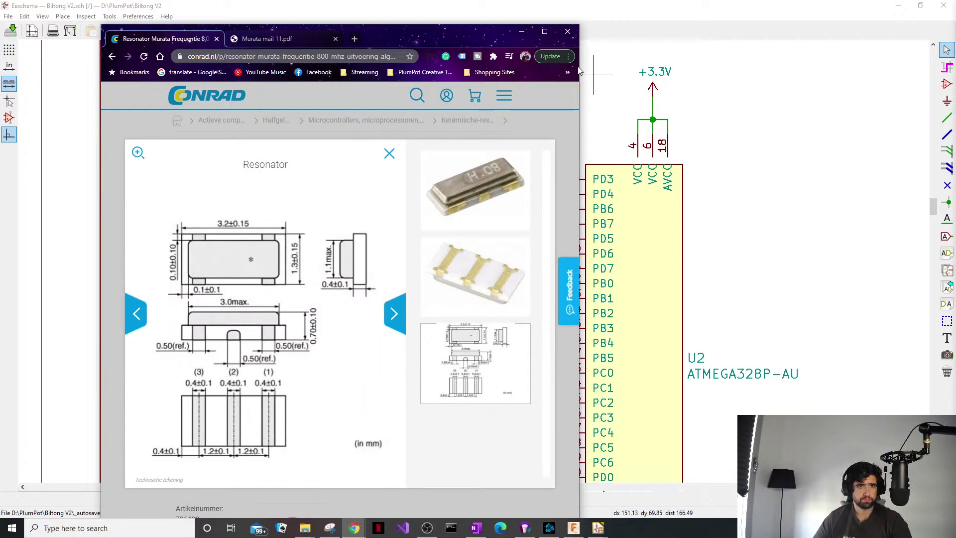
Go back to the CSTCE V13 search results, open Murata's Ceramic Resonators (CERALOCK) PDF and view its contents page.
{"action": "left_click", "coordinate": [111, 58]}
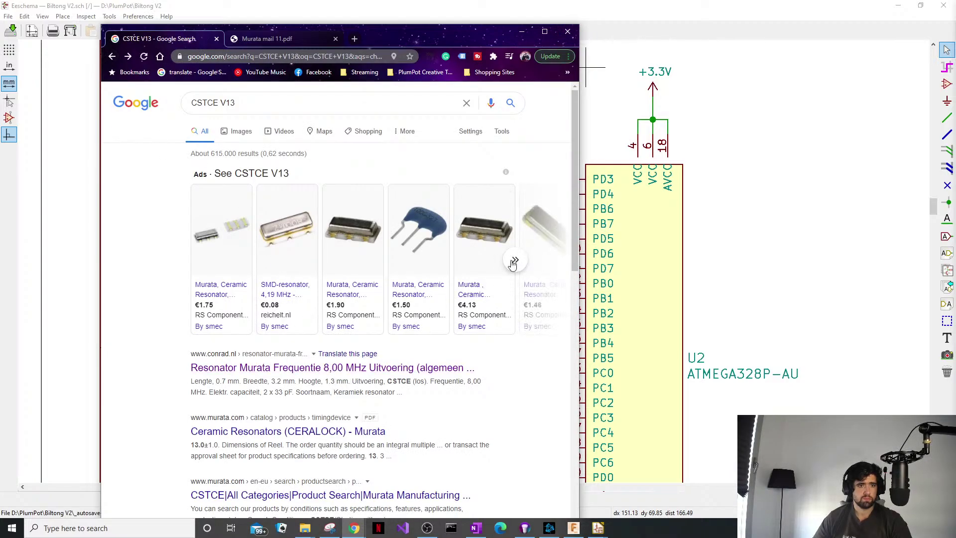
{"action": "scroll", "coordinate": [356, 354], "scroll_direction": "down", "scroll_amount": 3}
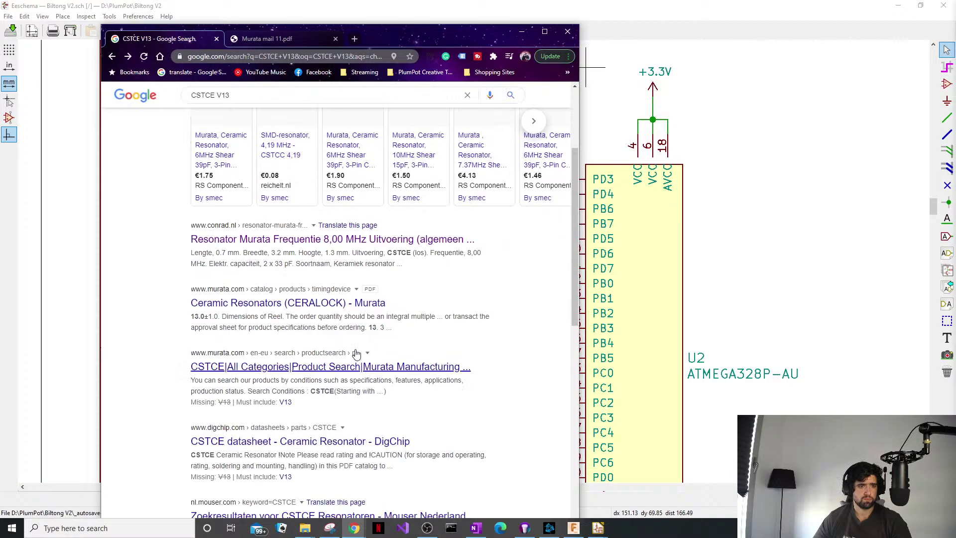
{"action": "left_click", "coordinate": [303, 304]}
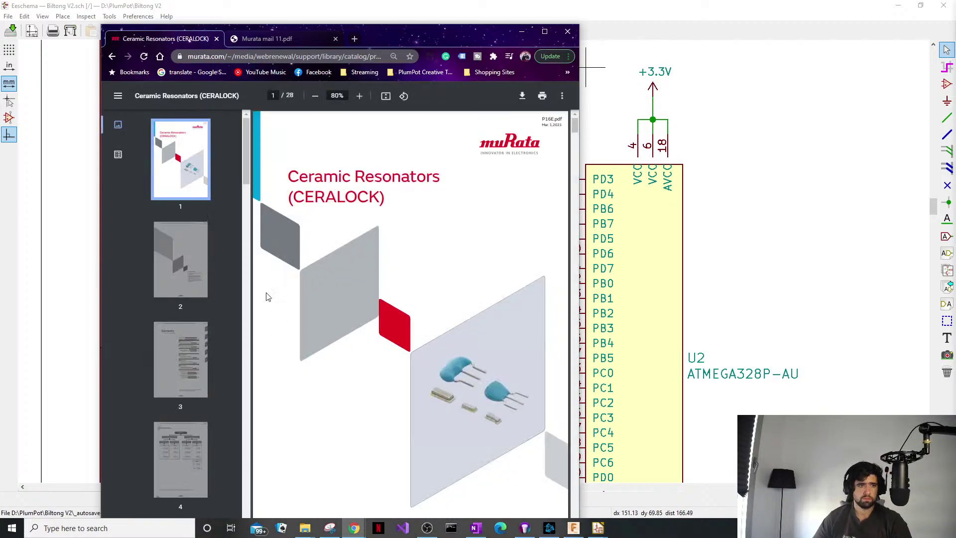
{"action": "scroll", "coordinate": [267, 297], "scroll_direction": "down", "scroll_amount": 10}
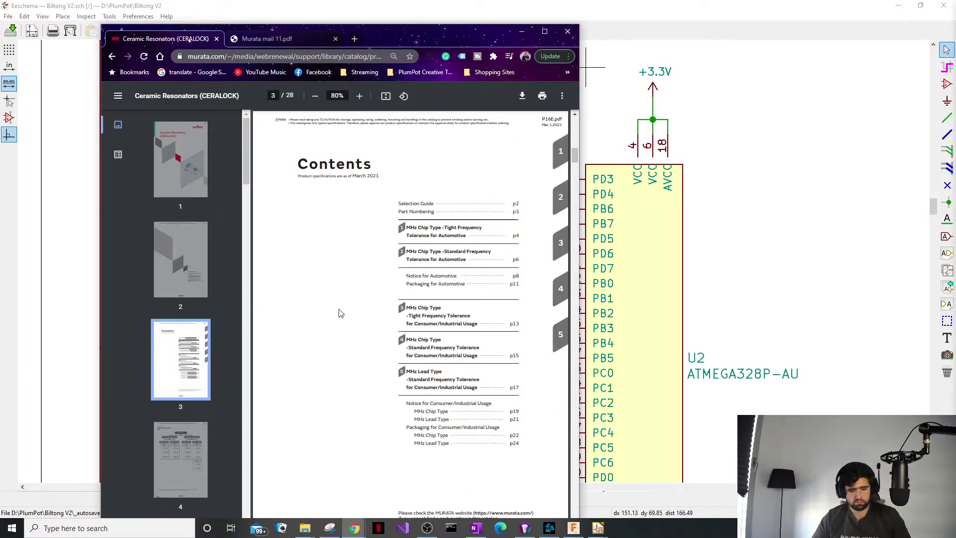
Search the Murata Ceramic Resonators PDF for "CSTCE".
{"action": "key", "text": "ctrl+f"}
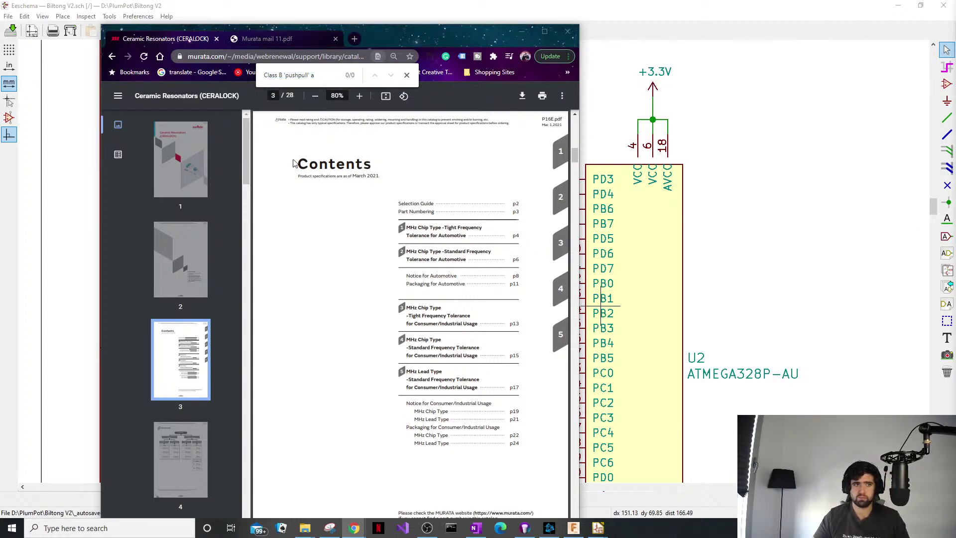
{"action": "left_click", "coordinate": [314, 83]}
{"action": "left_click", "coordinate": [310, 75]}
{"action": "left_click_drag", "start_coordinate": [284, 76], "coordinate": [258, 74]}
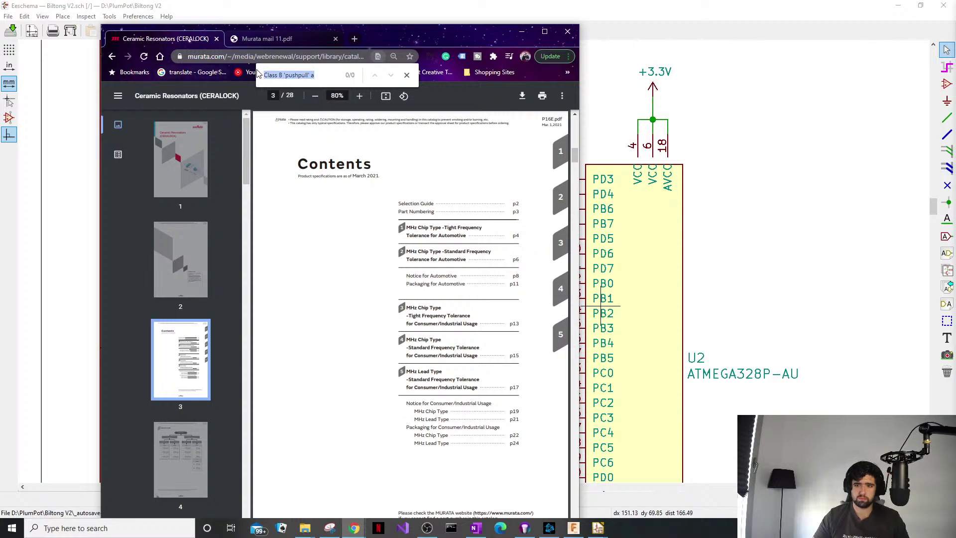
{"action": "type", "text": "CSTCE"}
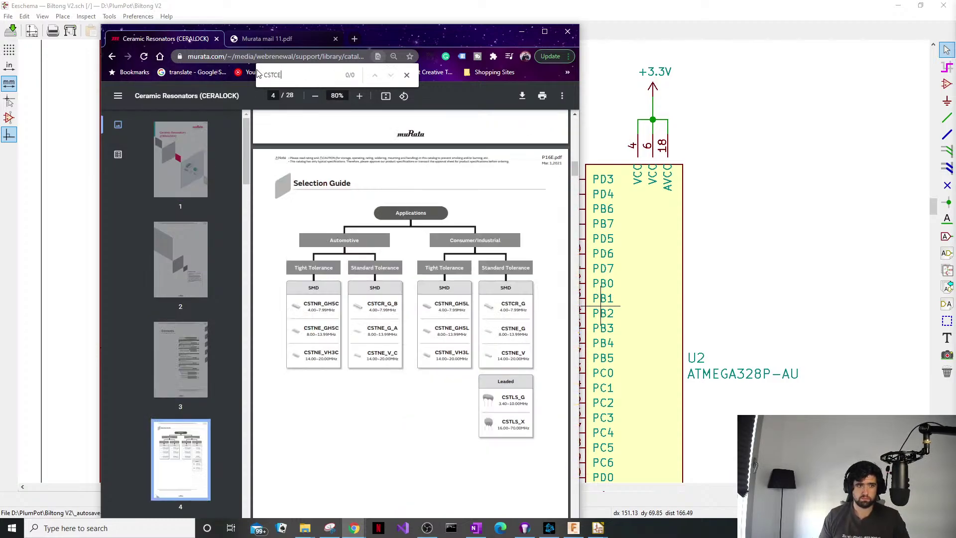
Shorten the PDF search to "CSTC" and go through the matches up to the Standard Frequency Tolerance for Automotive page.
{"action": "key", "text": "BackSpace"}
{"action": "key", "text": "F12"}
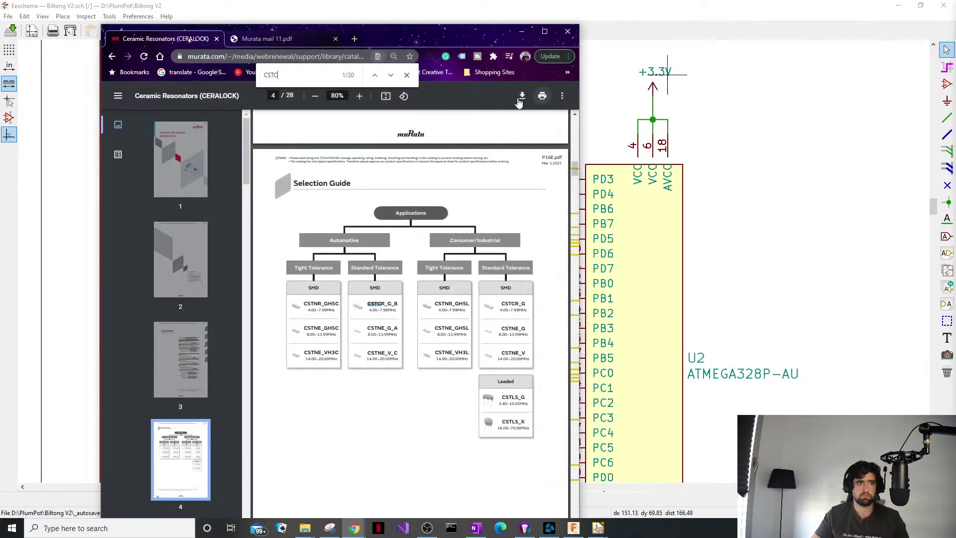
{"action": "key", "text": "ctrl+shift+i"}
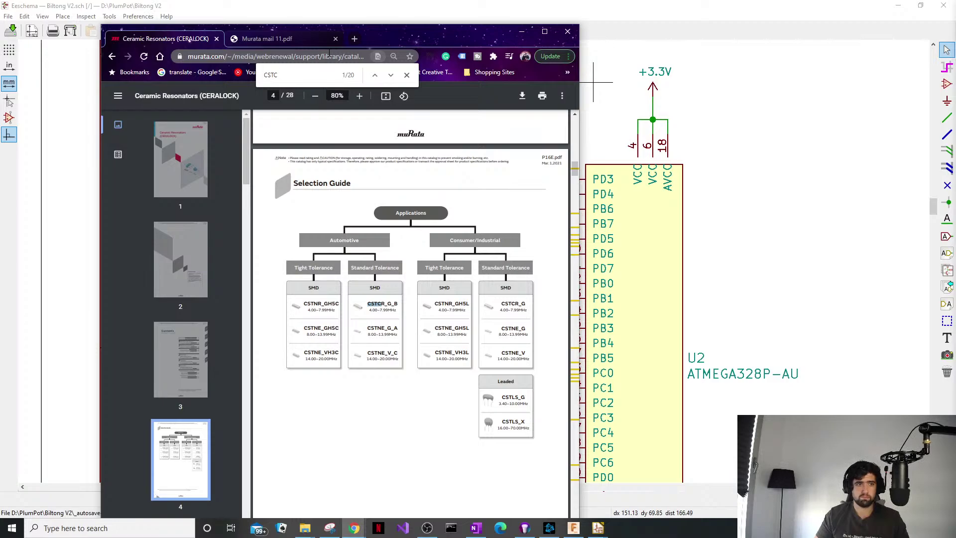
{"action": "key", "text": "BackSpace"}
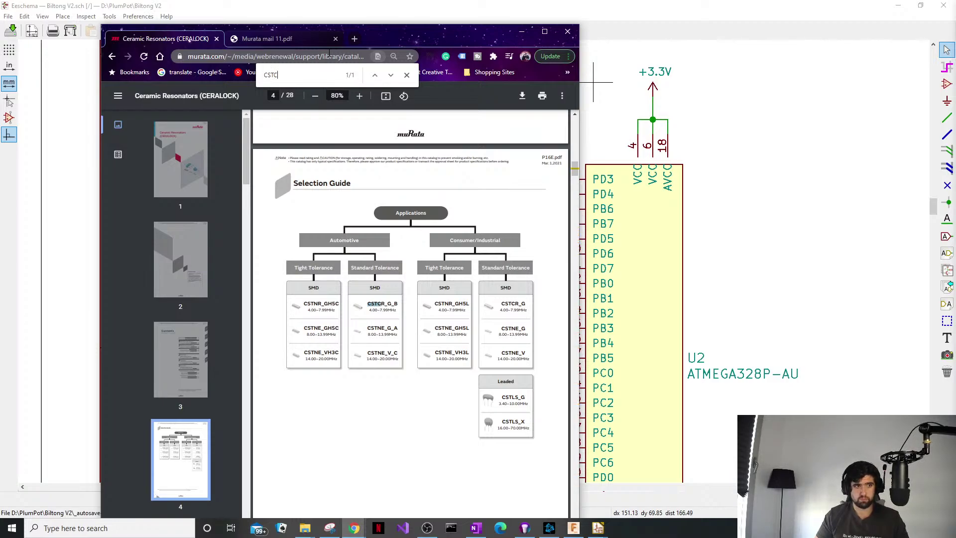
{"action": "type", "text": "C"}
{"action": "key", "text": "Return"}
{"action": "key", "text": "Return"}
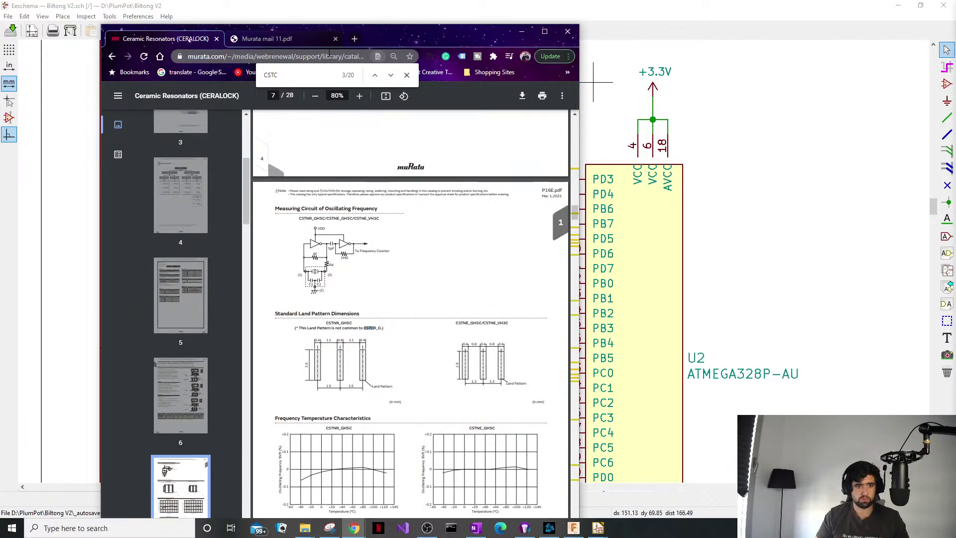
{"action": "key", "text": "Return"}
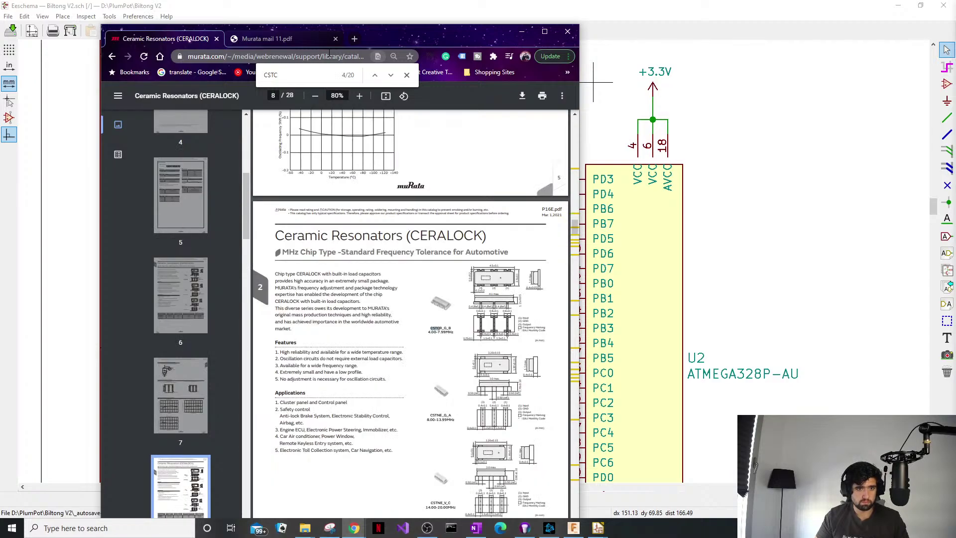
{"action": "key", "text": "Return"}
{"action": "key", "text": "Return"}
{"action": "scroll", "coordinate": [442, 247], "scroll_direction": "up", "scroll_amount": 3}
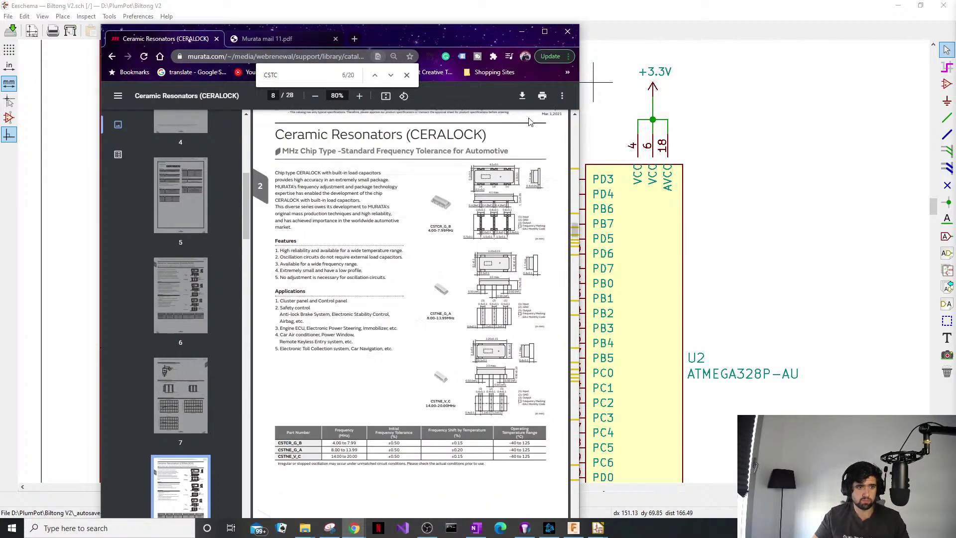
{"action": "left_click", "coordinate": [531, 26]}
{"action": "left_click", "coordinate": [378, 530]}
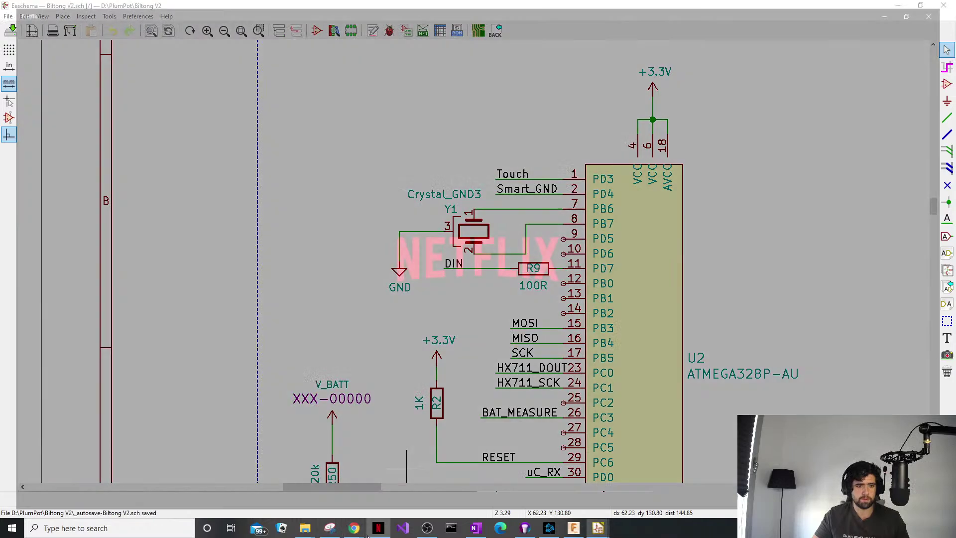
{"action": "left_click", "coordinate": [378, 530]}
{"action": "left_click", "coordinate": [356, 532]}
{"action": "mouse_move", "coordinate": [354, 529]}
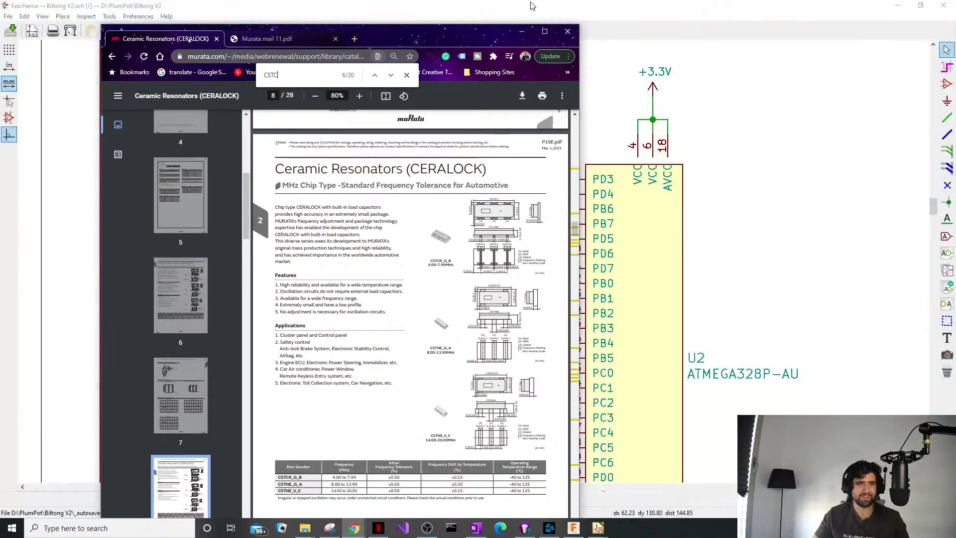
Enlarge the PDF and examine the pin numbering in page 7's Measuring Circuit of Oscillating Frequency, then return to the schematic.
{"action": "left_click", "coordinate": [396, 483]}
{"action": "left_click", "coordinate": [443, 4]}
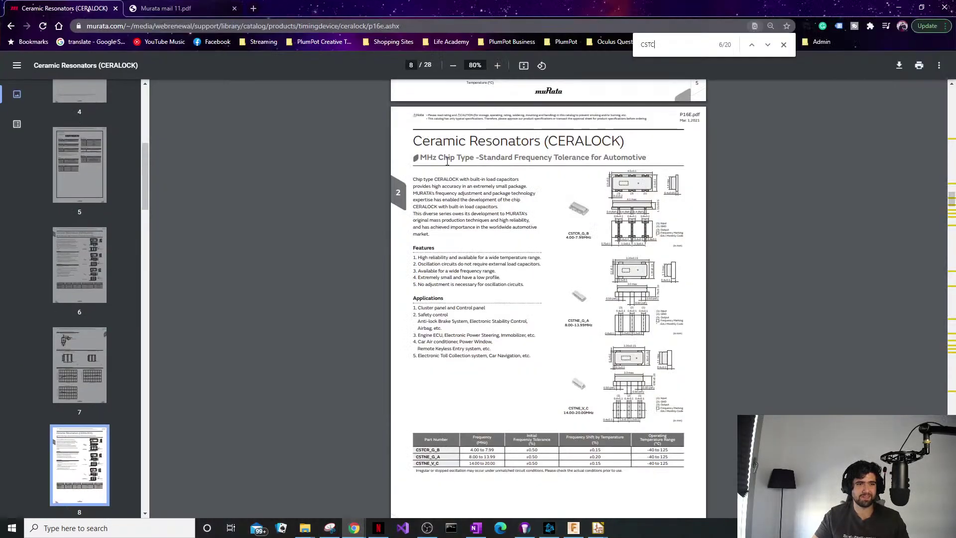
{"action": "scroll", "coordinate": [513, 254], "scroll_direction": "up", "scroll_amount": 10}
{"action": "scroll", "coordinate": [513, 254], "scroll_direction": "down", "scroll_amount": 2}
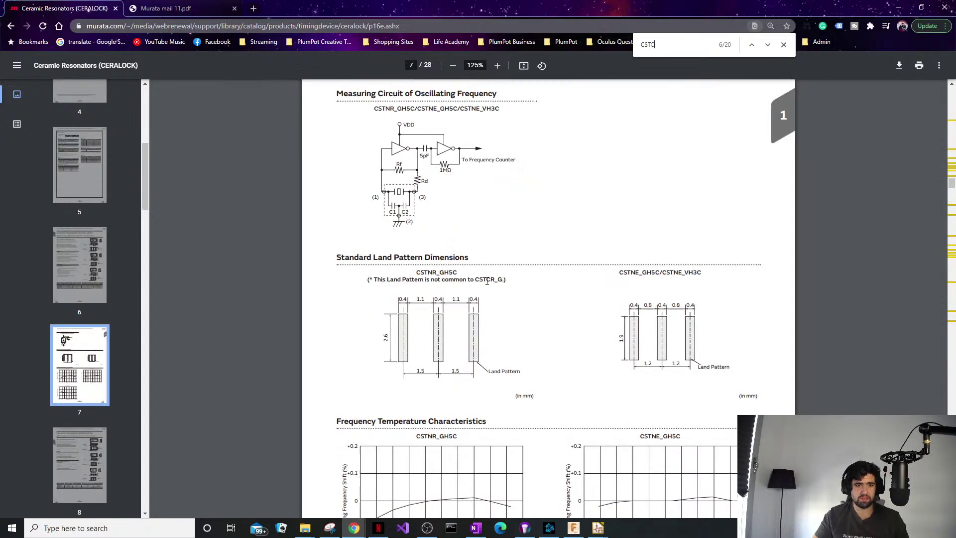
{"action": "scroll", "coordinate": [398, 249], "scroll_direction": "up", "scroll_amount": 6, "text": "ctrl"}
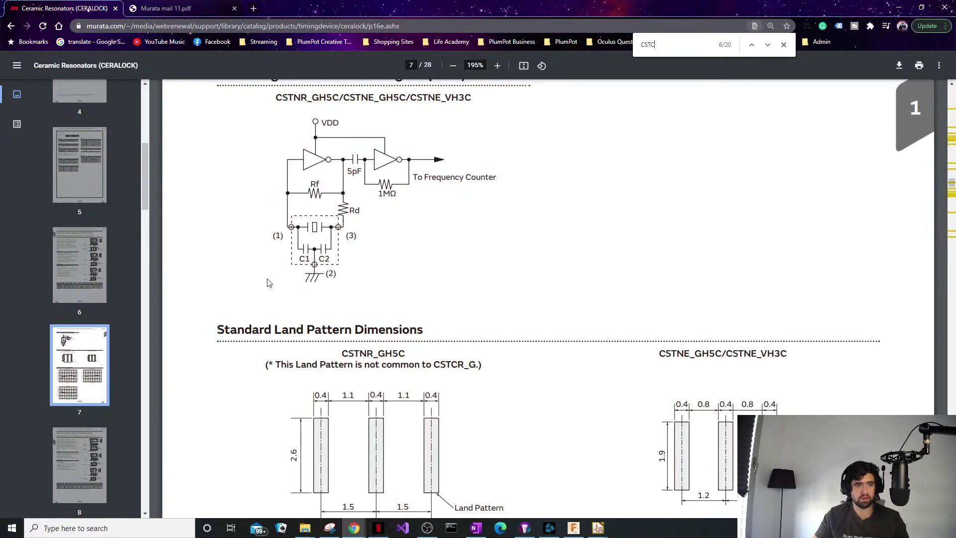
{"action": "scroll", "coordinate": [269, 283], "scroll_direction": "up", "scroll_amount": 1}
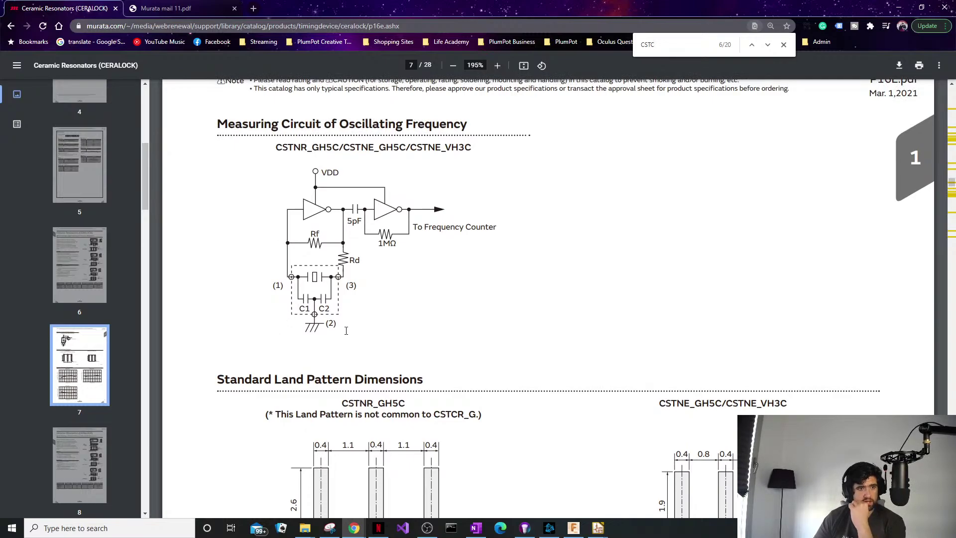
{"action": "left_click_drag", "start_coordinate": [346, 331], "coordinate": [317, 312]}
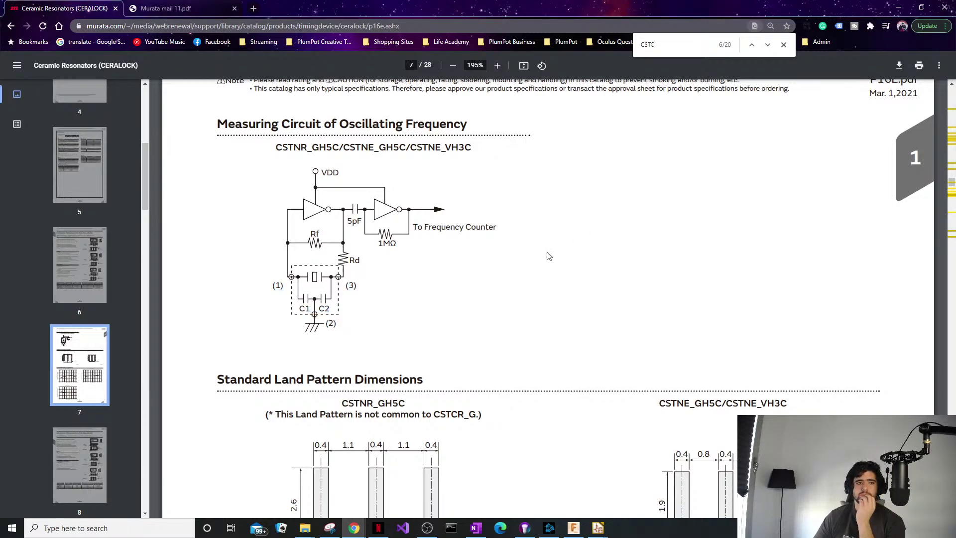
{"action": "scroll", "coordinate": [348, 323], "scroll_direction": "up", "scroll_amount": 1}
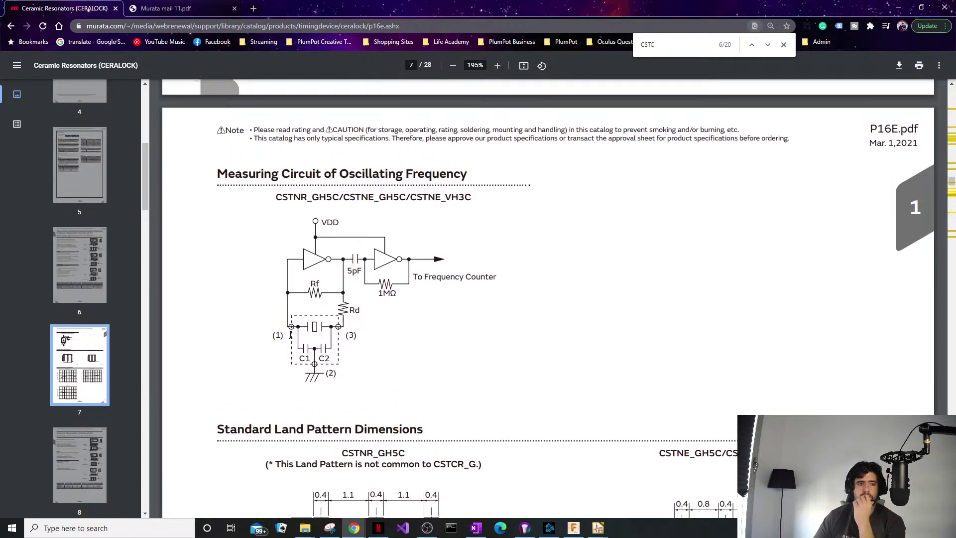
{"action": "left_click_drag", "start_coordinate": [353, 334], "coordinate": [363, 345]}
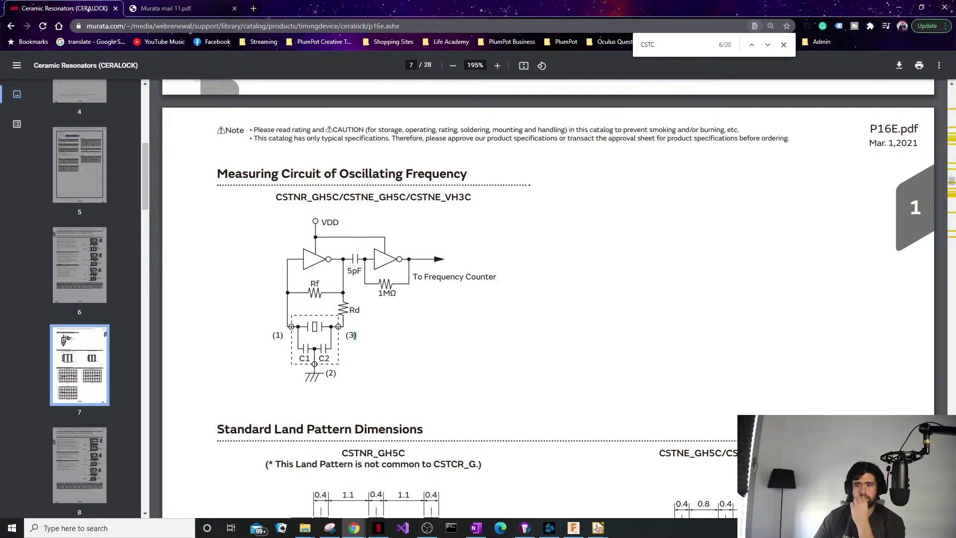
{"action": "left_click", "coordinate": [413, 317]}
{"action": "left_click", "coordinate": [900, 7]}
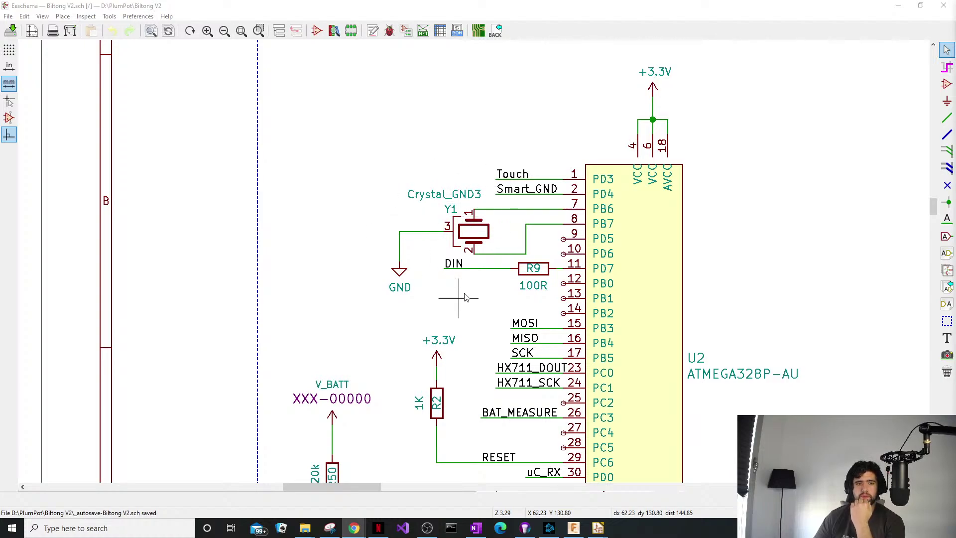
{"action": "left_click", "coordinate": [455, 264]}
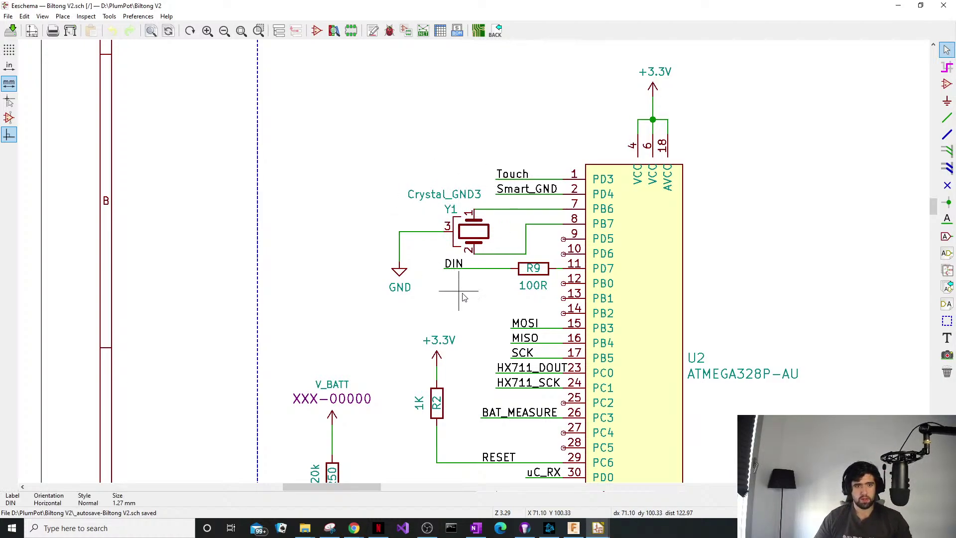
{"action": "left_click_drag", "start_coordinate": [461, 293], "coordinate": [454, 269]}
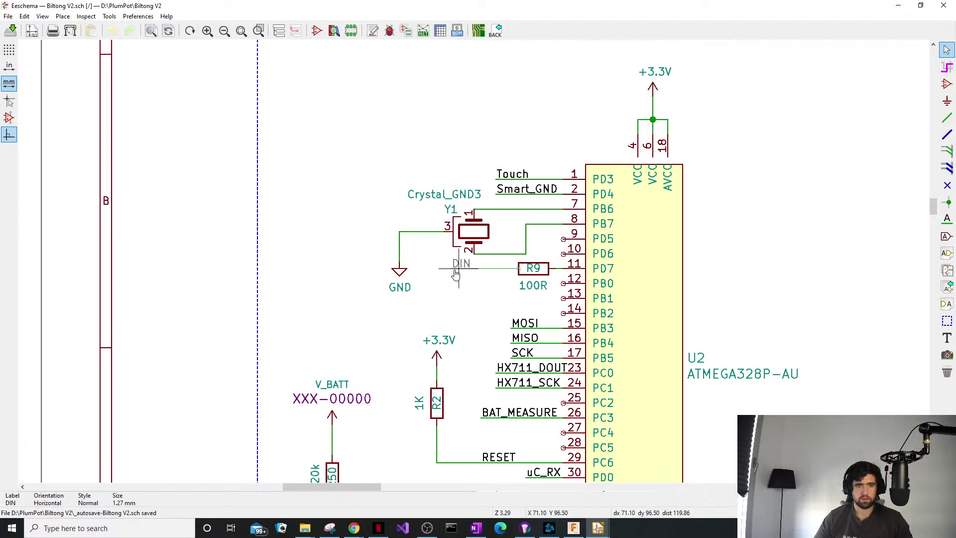
{"action": "left_click", "coordinate": [453, 272]}
{"action": "left_click", "coordinate": [488, 258]}
{"action": "key", "text": "Escape"}
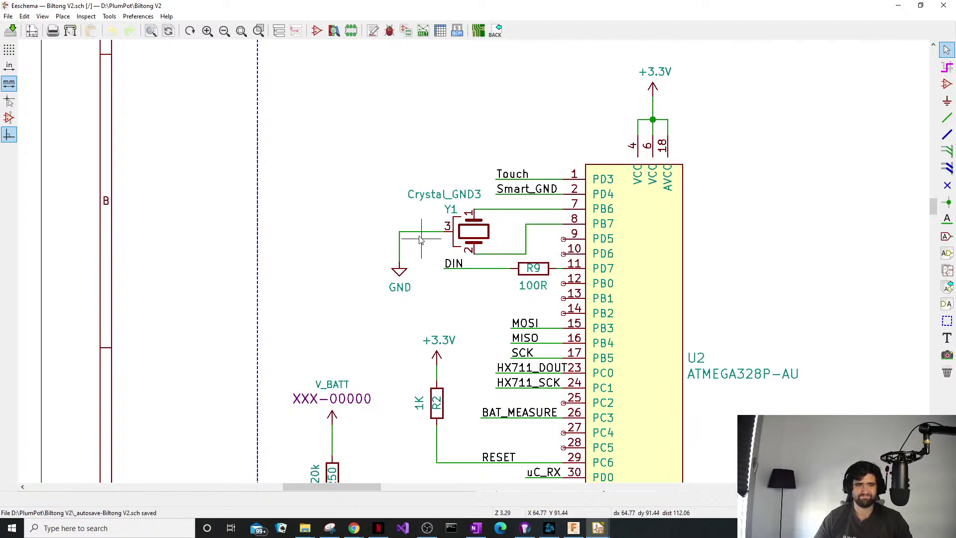
{"action": "left_click_drag", "start_coordinate": [425, 237], "coordinate": [425, 238]}
{"action": "key", "text": "Escape"}
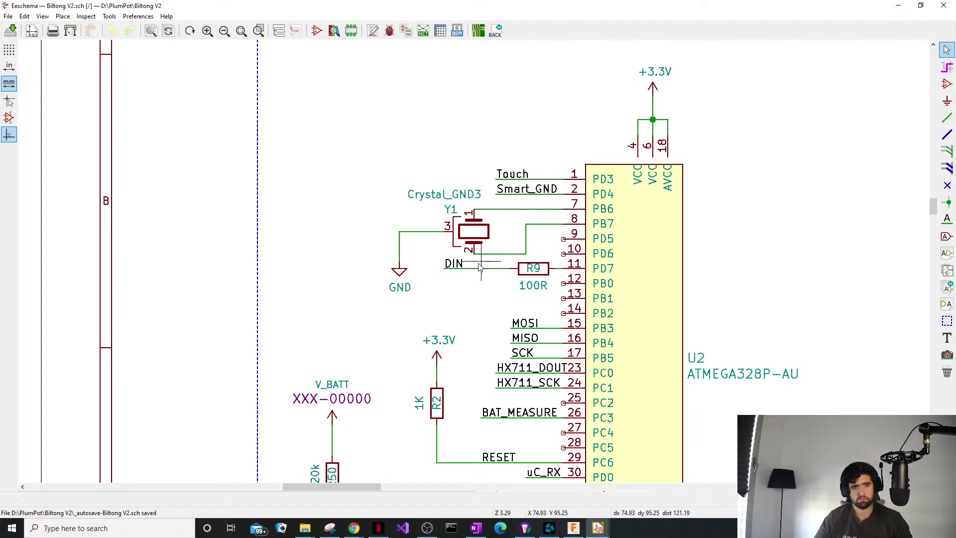
Move the DIN label and its wire below R9's level, and rewire it to R9's free pin.
{"action": "left_click_drag", "start_coordinate": [479, 264], "coordinate": [458, 278]}
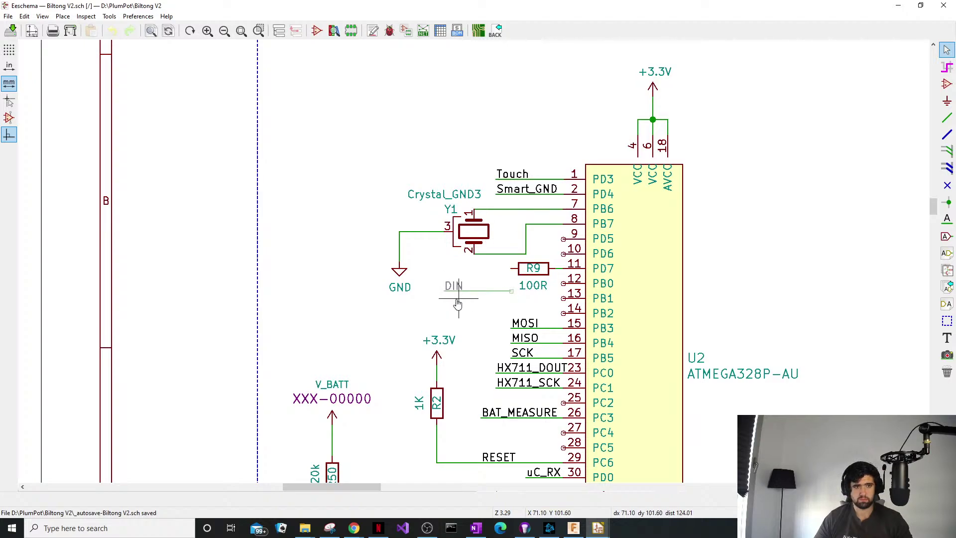
{"action": "left_click", "coordinate": [457, 300]}
{"action": "middle_click_drag", "start_coordinate": [478, 269], "coordinate": [460, 250]}
{"action": "scroll", "coordinate": [459, 250], "scroll_direction": "up", "scroll_amount": 1}
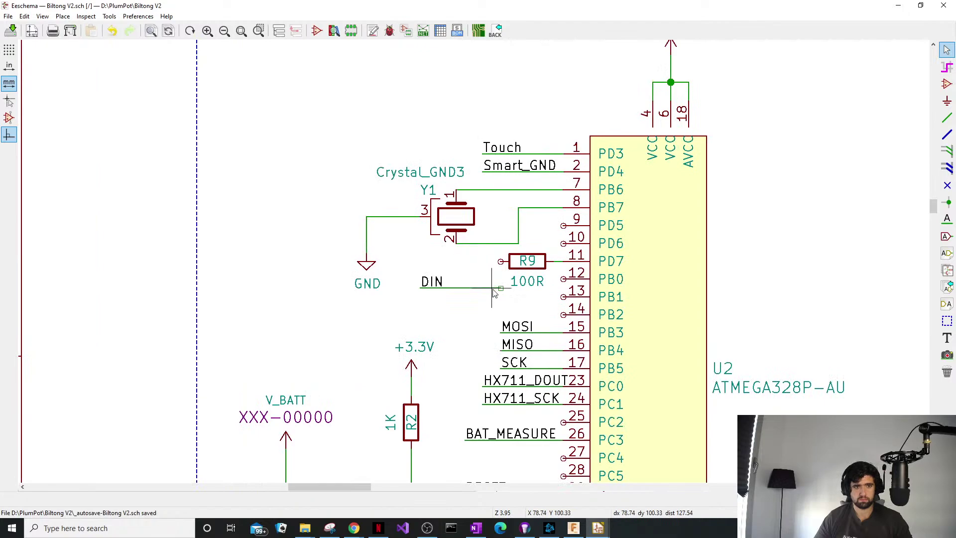
{"action": "key", "text": "w"}
{"action": "left_click", "coordinate": [500, 261]}
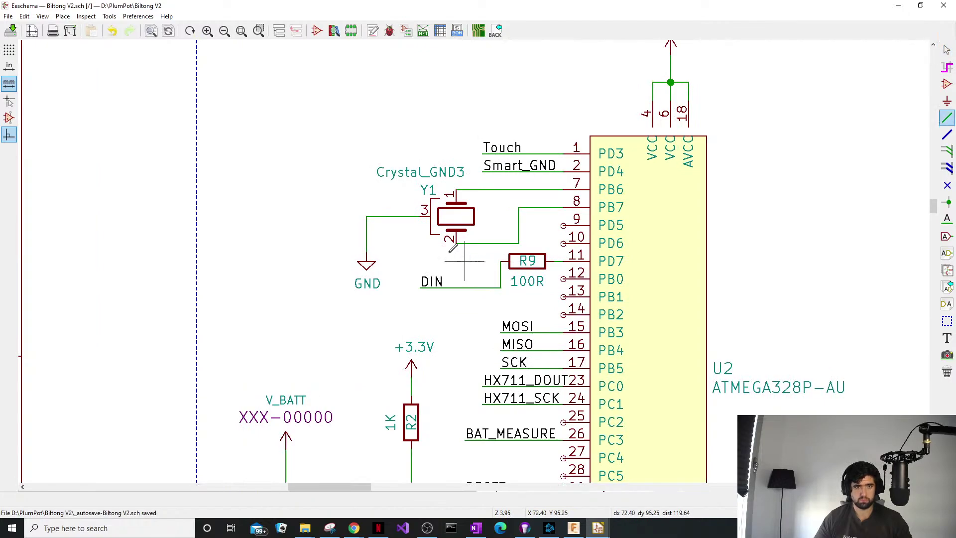
{"action": "scroll", "coordinate": [438, 244], "scroll_direction": "up", "scroll_amount": 3}
{"action": "key", "text": "Escape"}
Delete the horizontal wire at Y1's pin 2 and both wire segments linking pin 3 to GND.
{"action": "left_click_drag", "start_coordinate": [580, 264], "coordinate": [554, 276]}
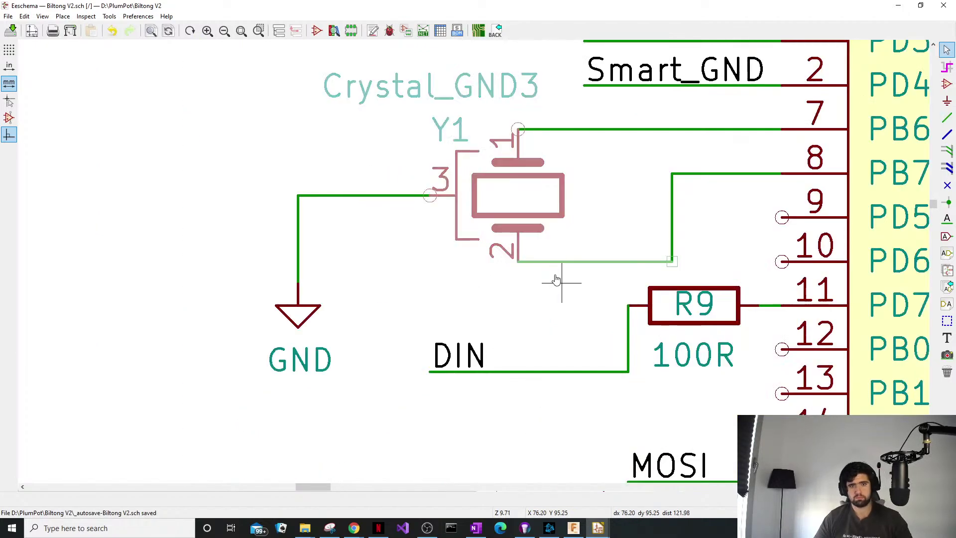
{"action": "key", "text": "Escape"}
{"action": "key", "text": "Delete"}
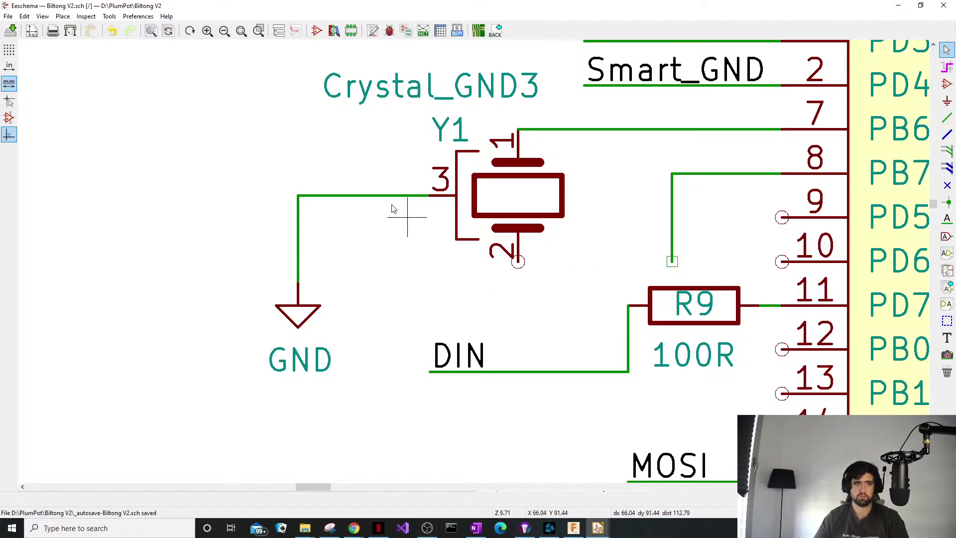
{"action": "key", "text": "m"}
{"action": "left_click", "coordinate": [378, 183]}
{"action": "key", "text": "Delete"}
{"action": "key", "text": "Delete"}
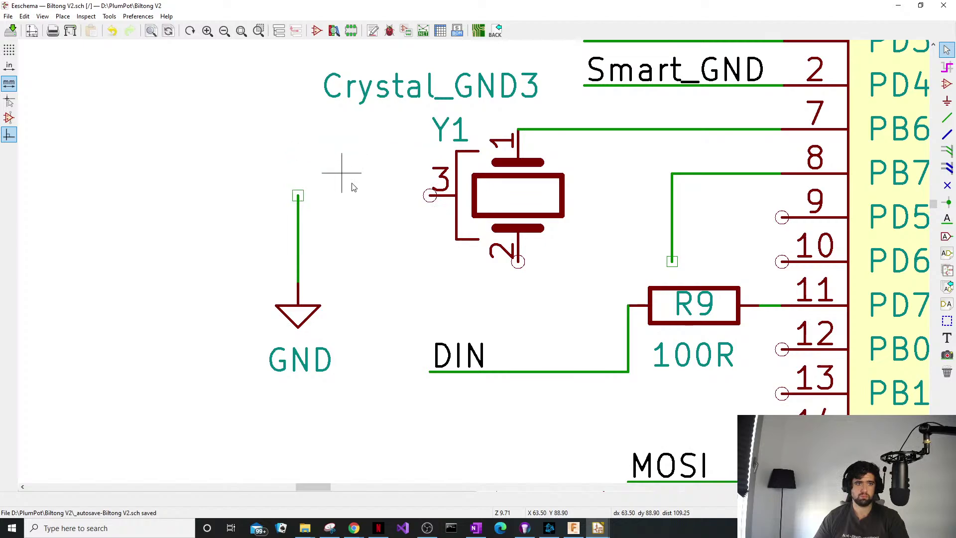
{"action": "left_click", "coordinate": [544, 179]}
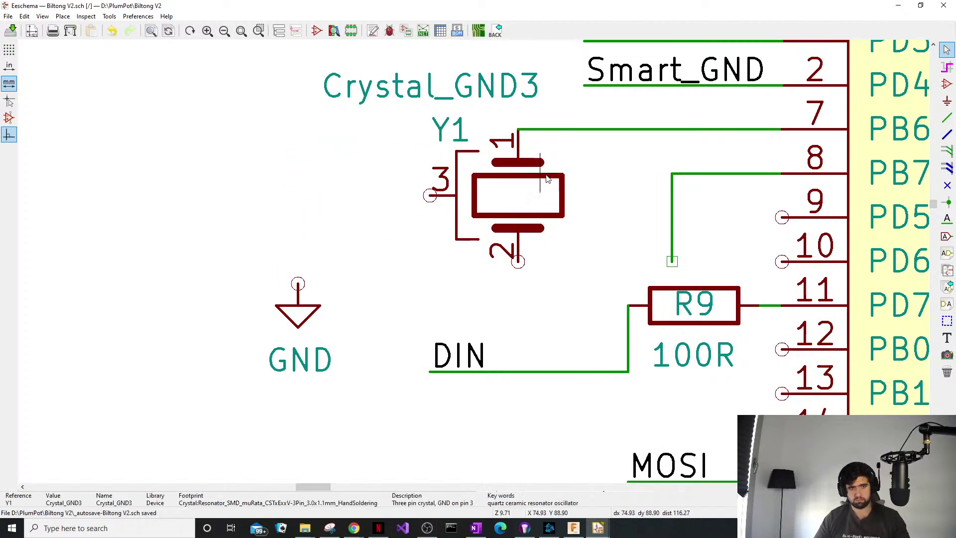
{"action": "left_click_drag", "start_coordinate": [582, 173], "coordinate": [534, 190]}
{"action": "key", "text": "m"}
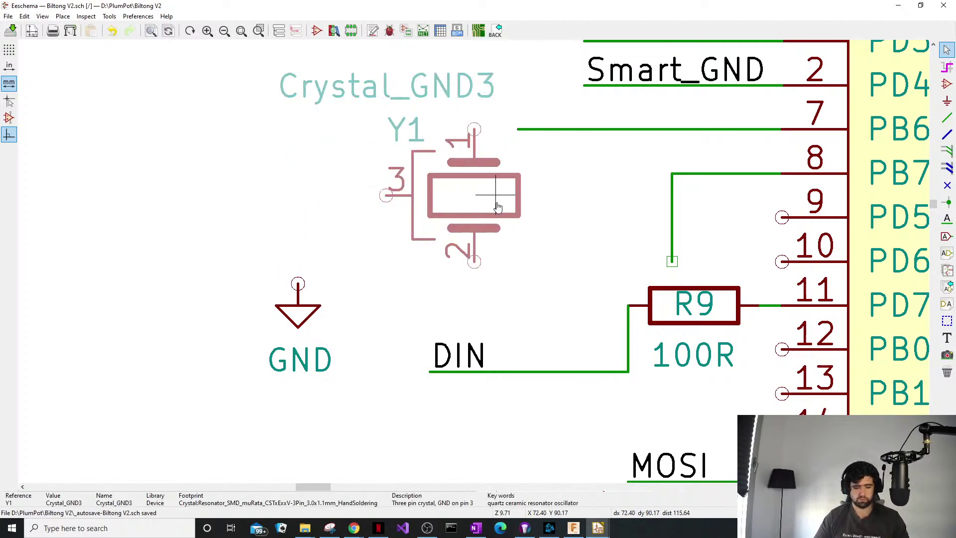
{"action": "key", "text": "r"}
{"action": "key", "text": "r"}
{"action": "key", "text": "r"}
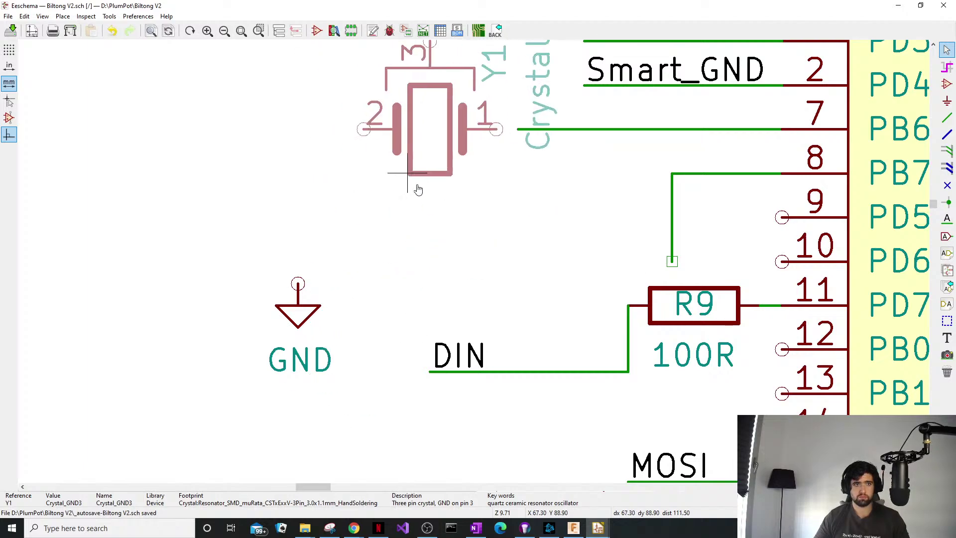
{"action": "key", "text": "r"}
{"action": "key", "text": "r"}
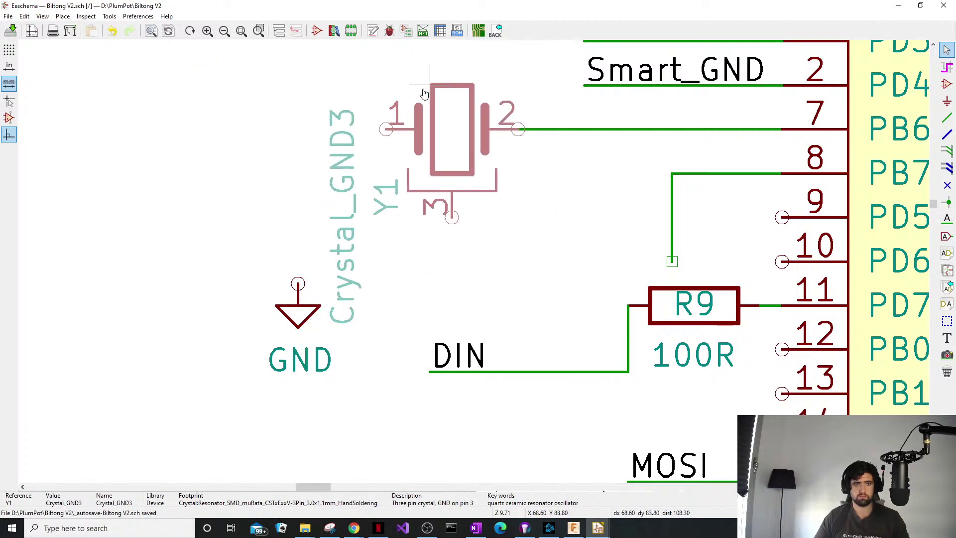
{"action": "key", "text": "r"}
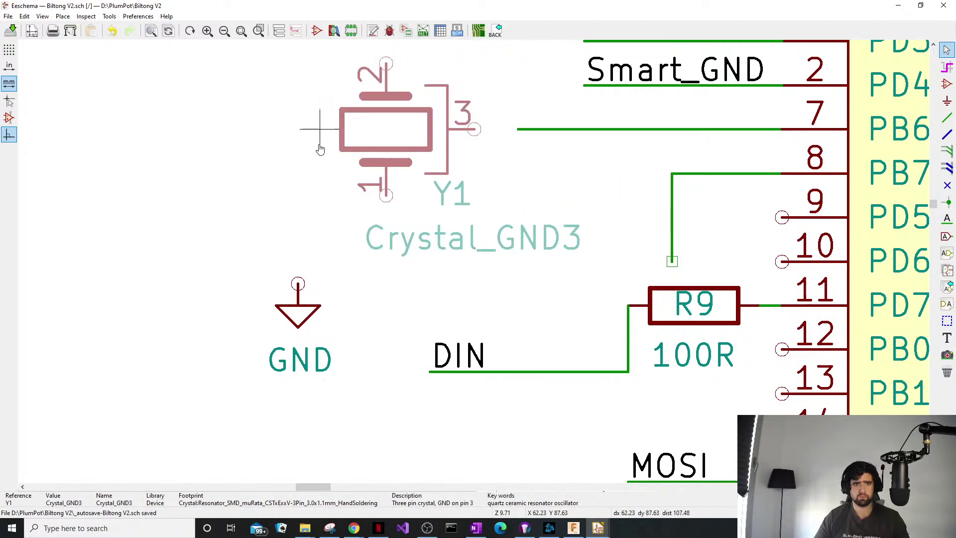
{"action": "key", "text": "r"}
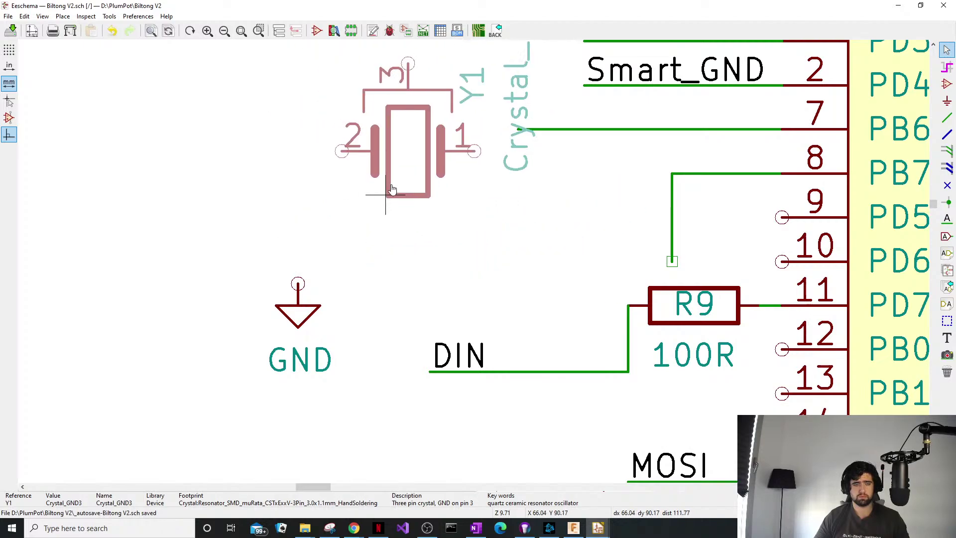
{"action": "key", "text": "r"}
{"action": "key", "text": "Escape"}
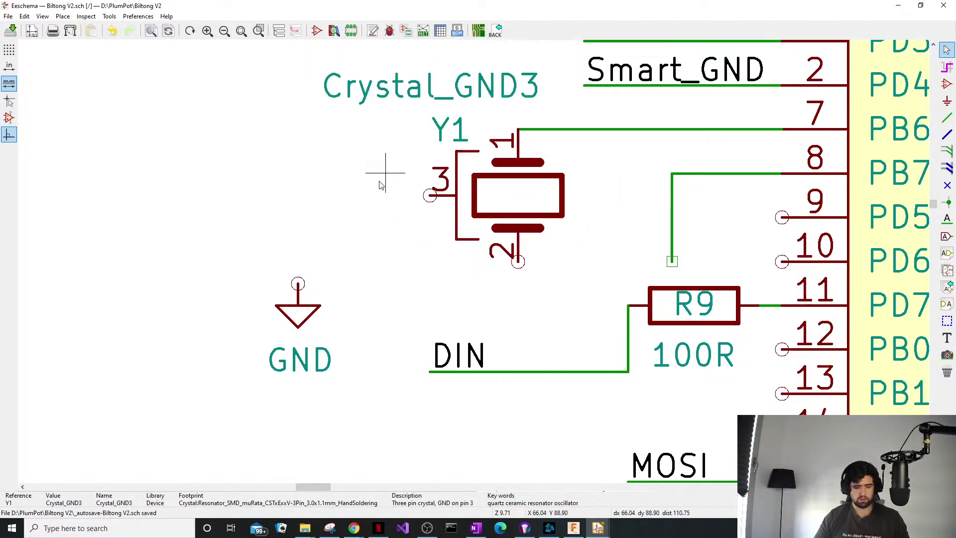
Undo the last wire deletions to restore the vertical wire above GND, and remove the restored horizontal wire near Y1 again.
{"action": "key", "text": "ctrl+z"}
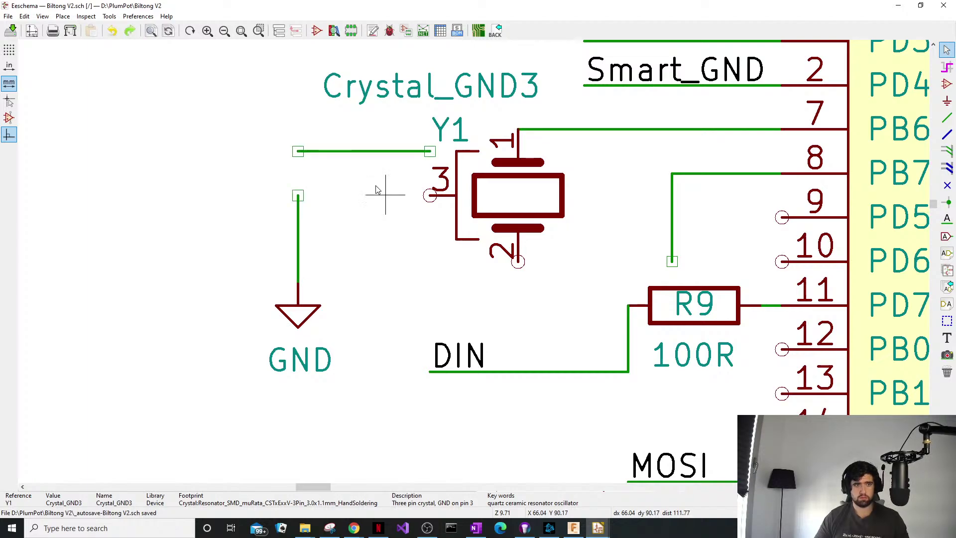
{"action": "key", "text": "ctrl+z"}
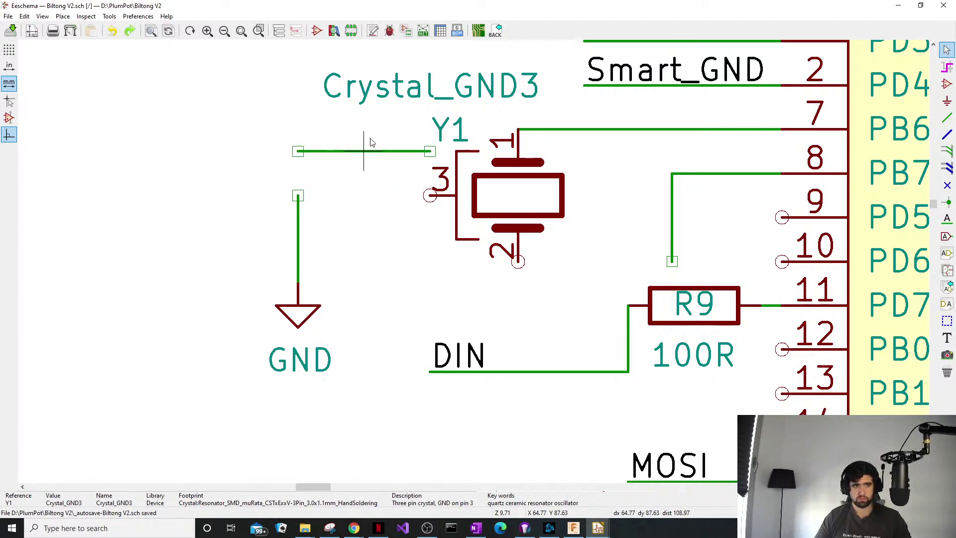
{"action": "left_click", "coordinate": [360, 160]}
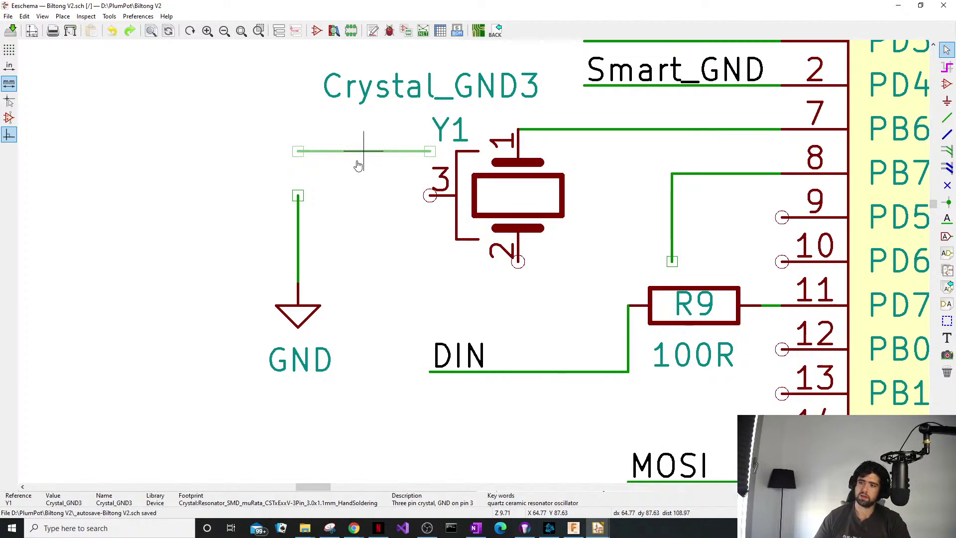
{"action": "left_click_drag", "start_coordinate": [357, 165], "coordinate": [359, 167]}
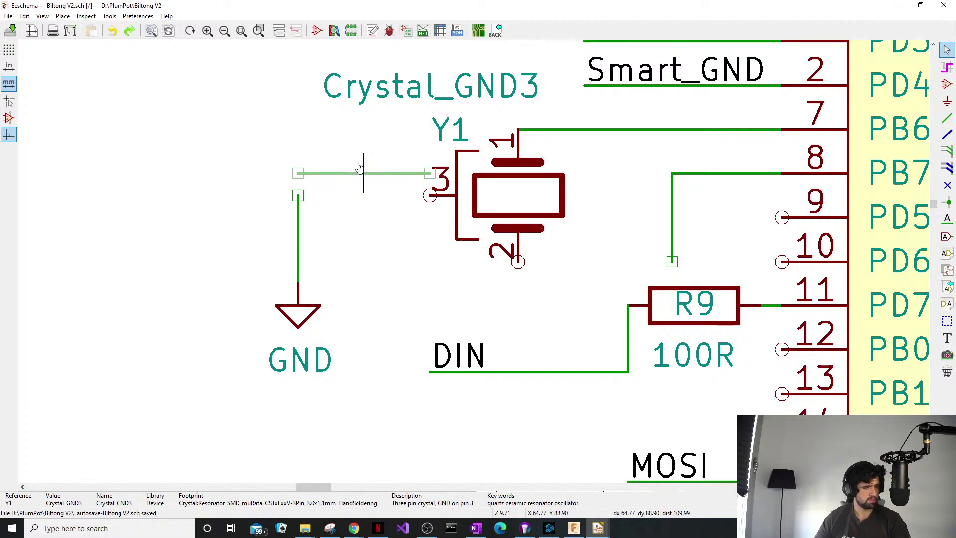
{"action": "left_click_drag", "start_coordinate": [359, 167], "coordinate": [470, 304]}
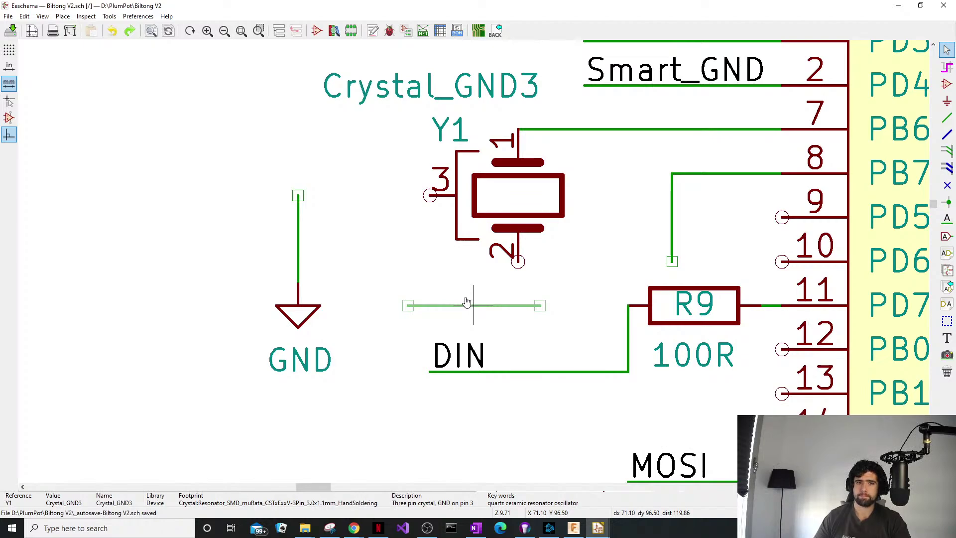
{"action": "key", "text": "Escape"}
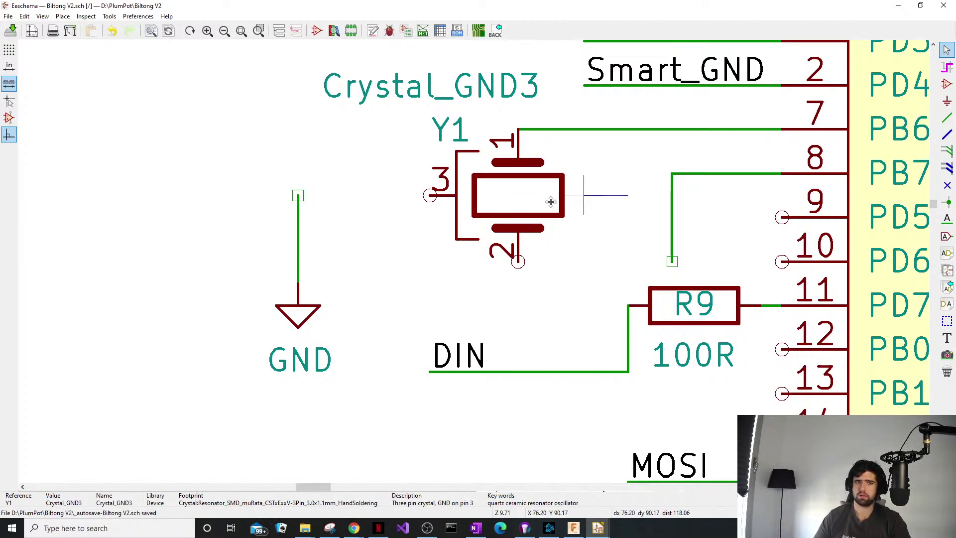
{"action": "key", "text": "m"}
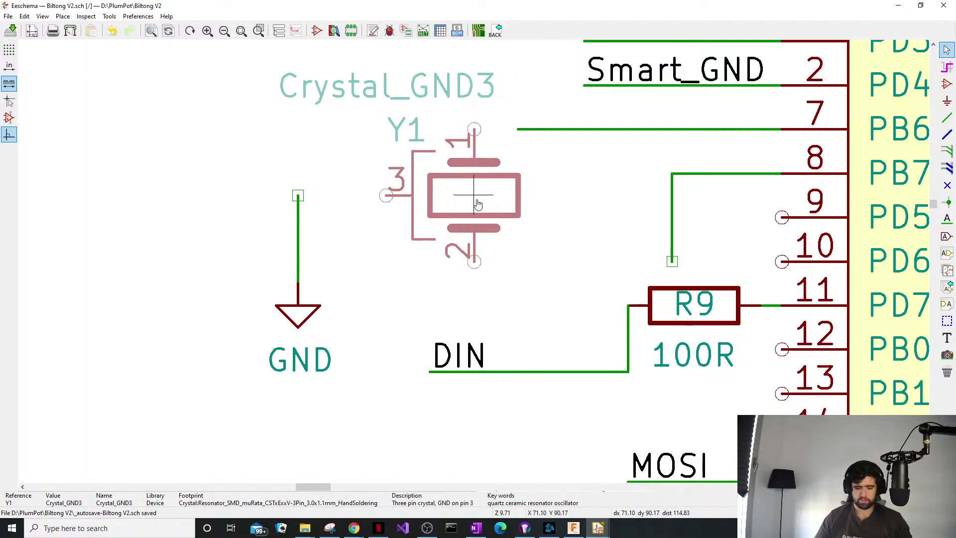
{"action": "left_click", "coordinate": [515, 189]}
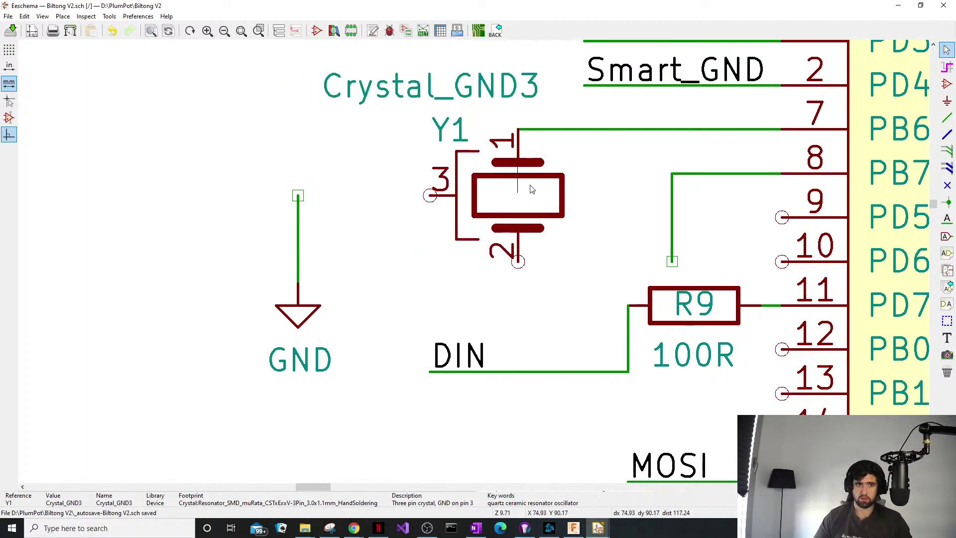
Switch to Chrome, look over the USBasp USB AVR Programmer product page on TinyTronics, and return to the schematic.
{"action": "key", "text": "alt+Tab"}
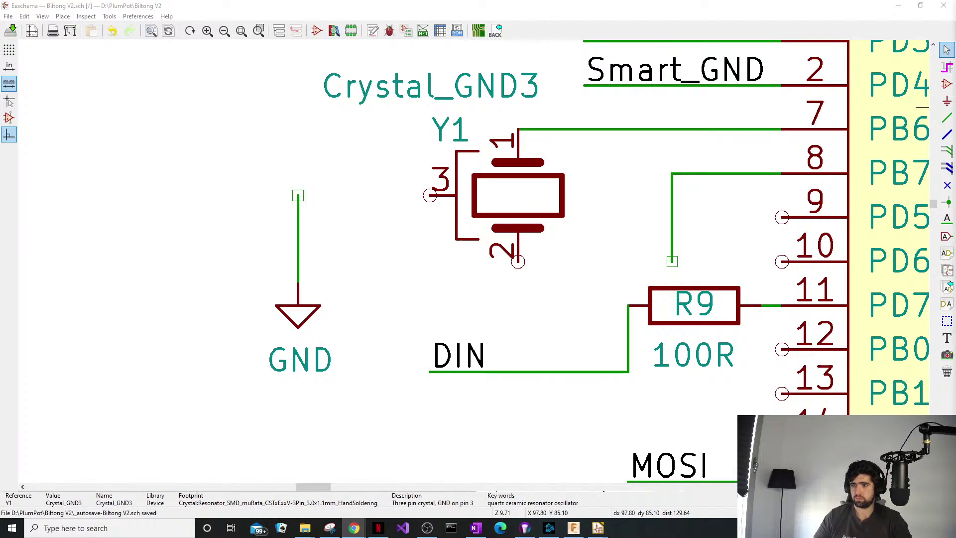
{"action": "left_click_drag", "start_coordinate": [955, 131], "coordinate": [350, 112]}
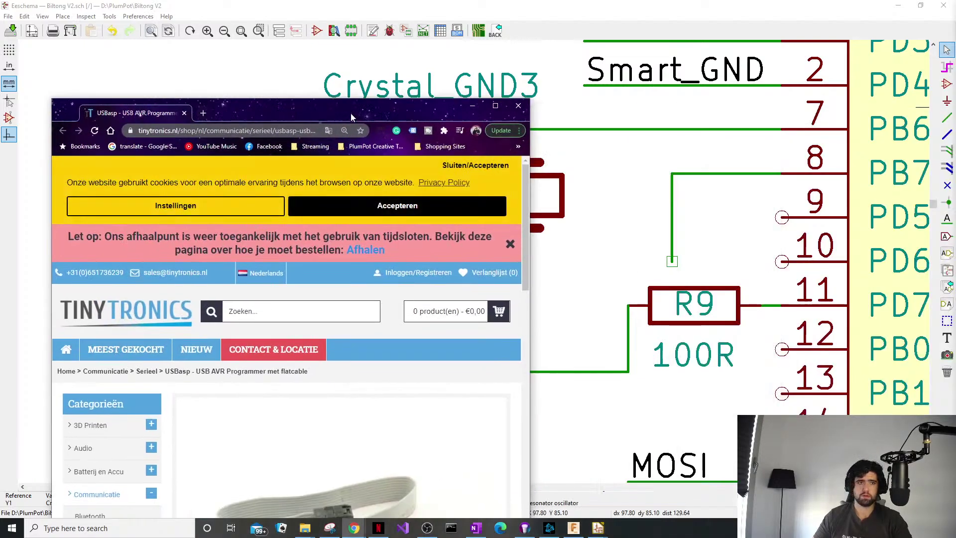
{"action": "double_click", "coordinate": [351, 112]}
{"action": "scroll", "coordinate": [257, 261], "scroll_direction": "down", "scroll_amount": 3}
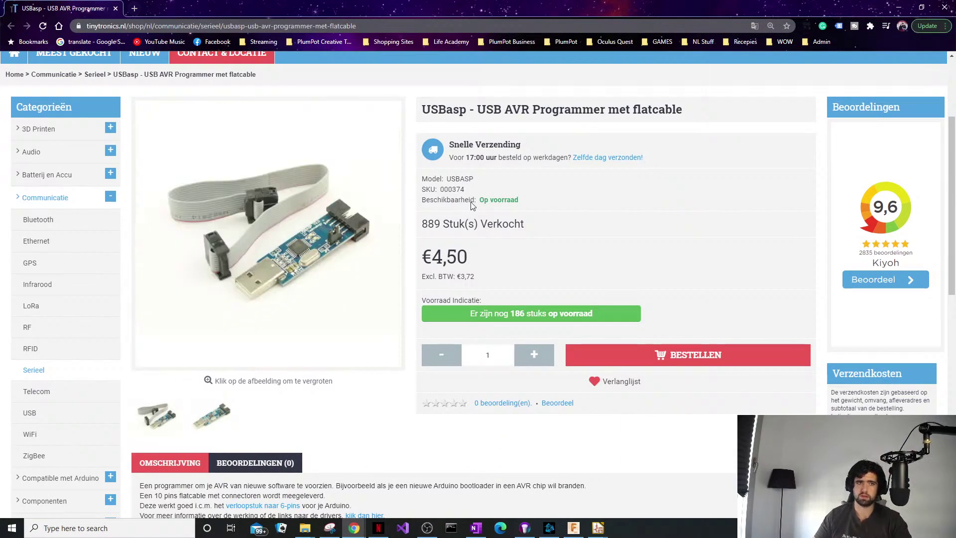
{"action": "left_click_drag", "start_coordinate": [467, 110], "coordinate": [422, 111]}
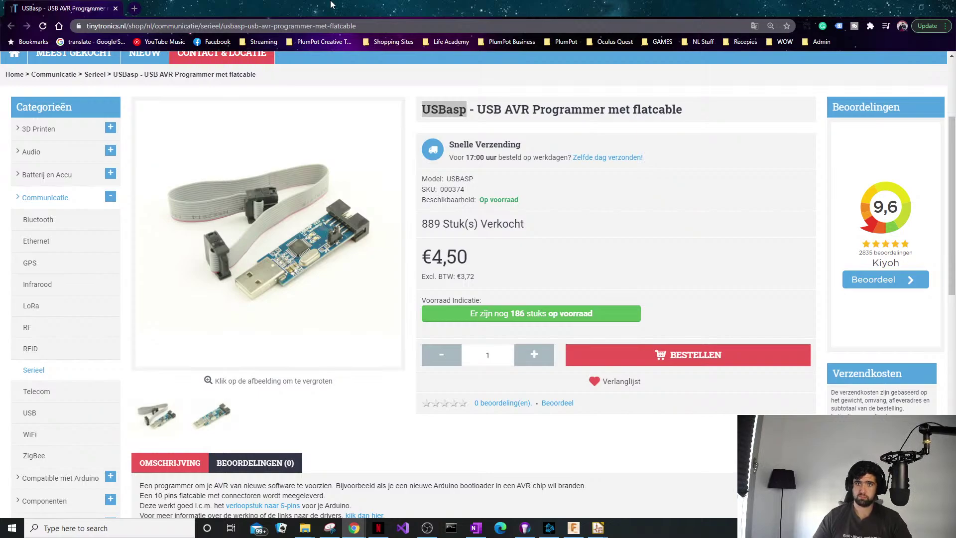
{"action": "left_click", "coordinate": [900, 8]}
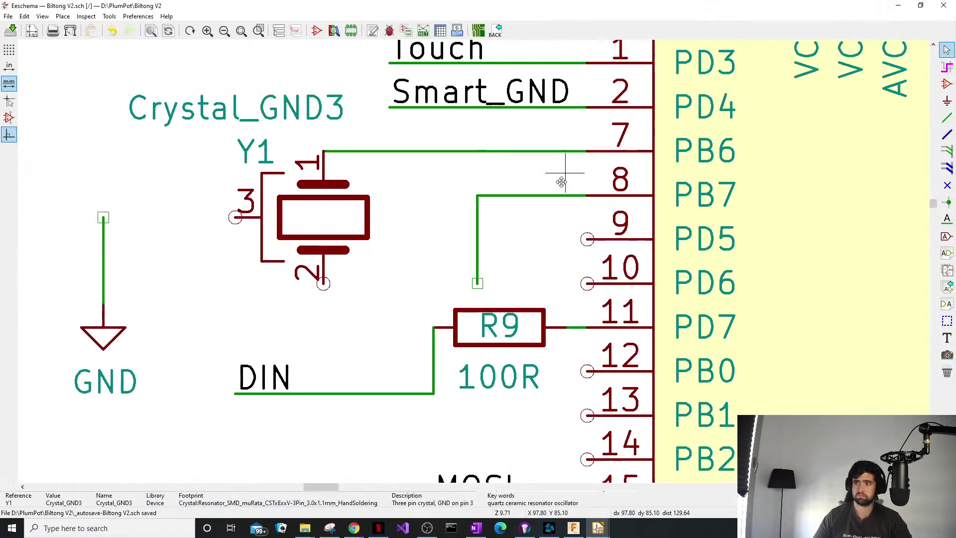
Bring back the TinyTronics page in Chrome, examine the enlarged USBasp programmer photo, and return to the schematic.
{"action": "middle_click_drag", "start_coordinate": [562, 183], "coordinate": [553, 182]}
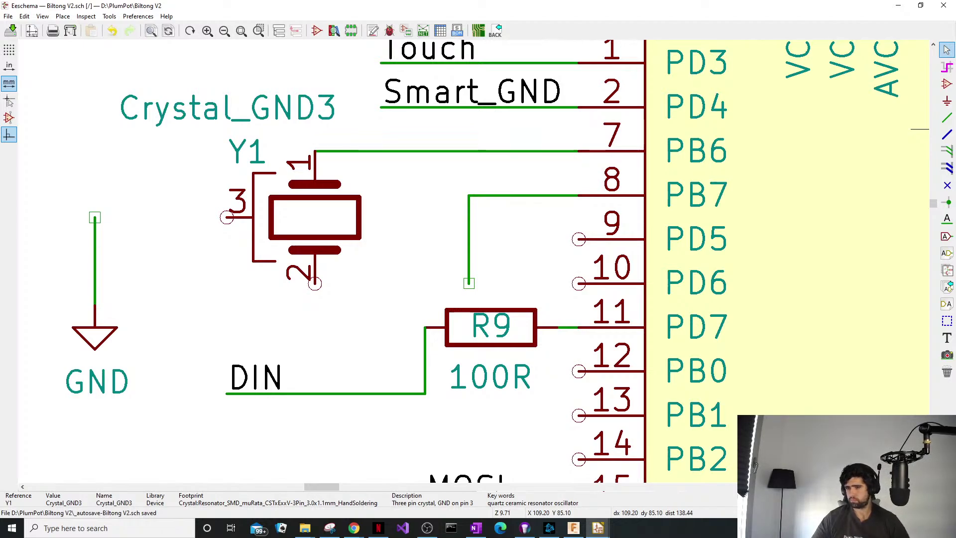
{"action": "key", "text": "alt+Tab"}
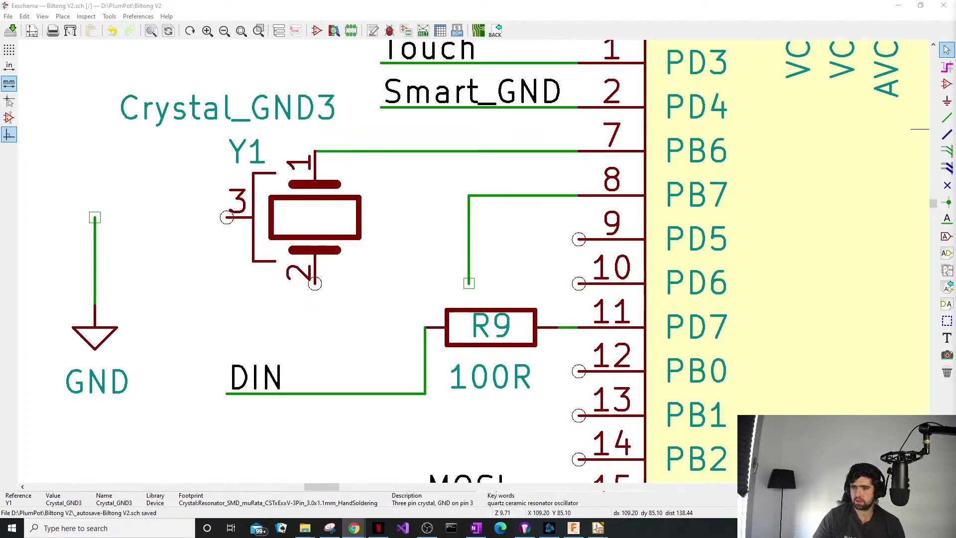
{"action": "left_click_drag", "start_coordinate": [955, 124], "coordinate": [349, 142]}
{"action": "double_click", "coordinate": [356, 140]}
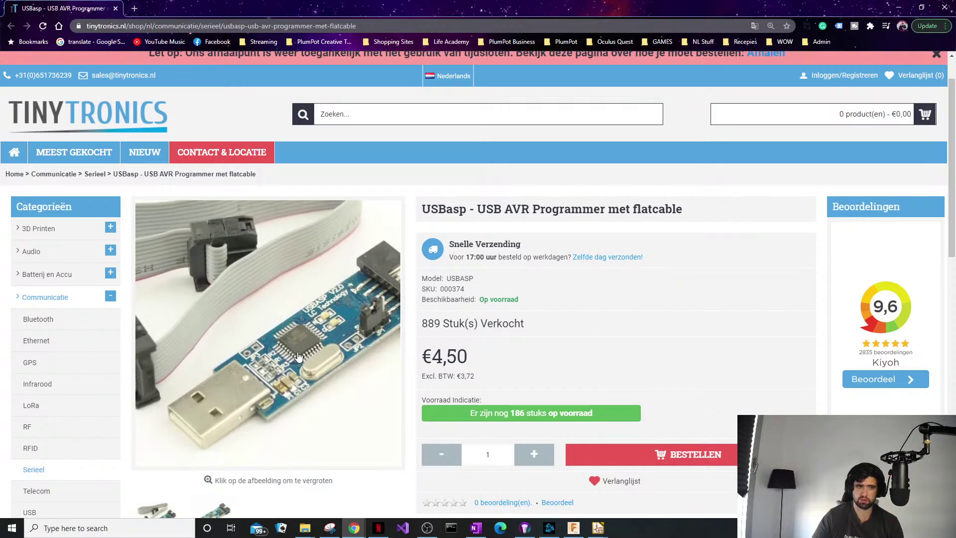
{"action": "left_click", "coordinate": [296, 348]}
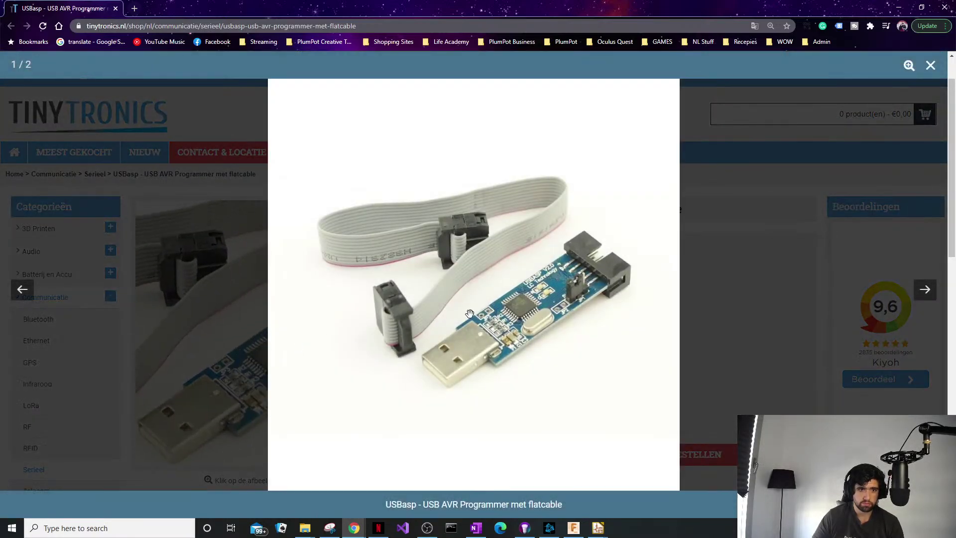
{"action": "left_click", "coordinate": [716, 232]}
{"action": "left_click_drag", "start_coordinate": [490, 11], "coordinate": [445, 118]}
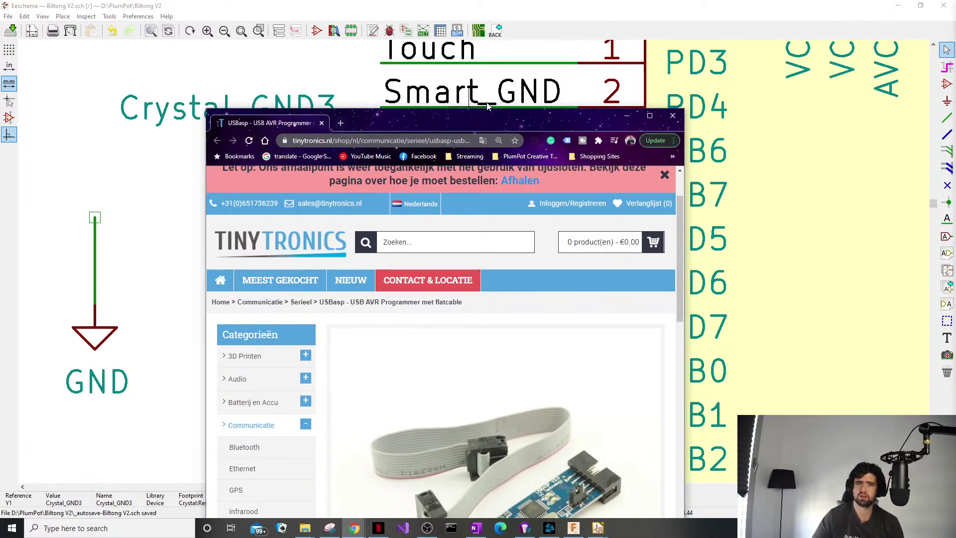
{"action": "left_click", "coordinate": [627, 116]}
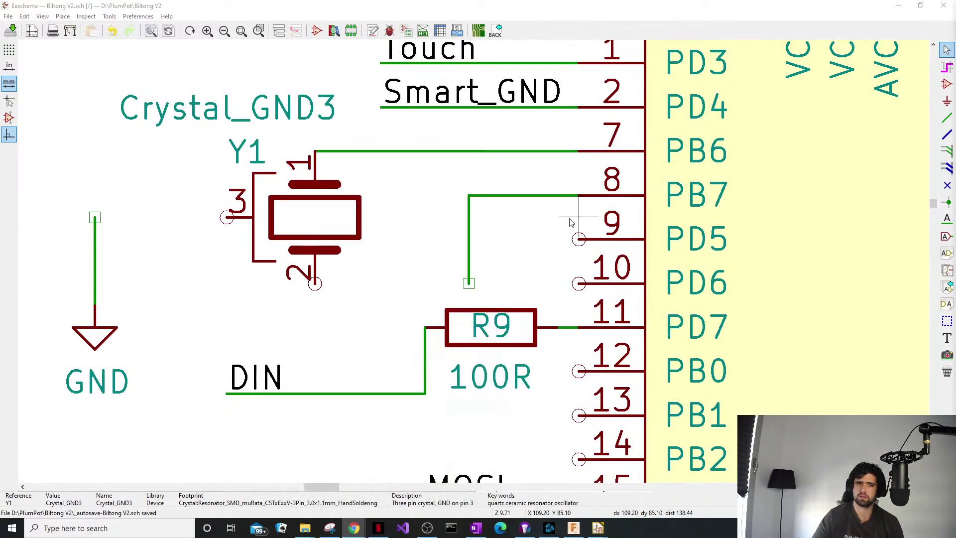
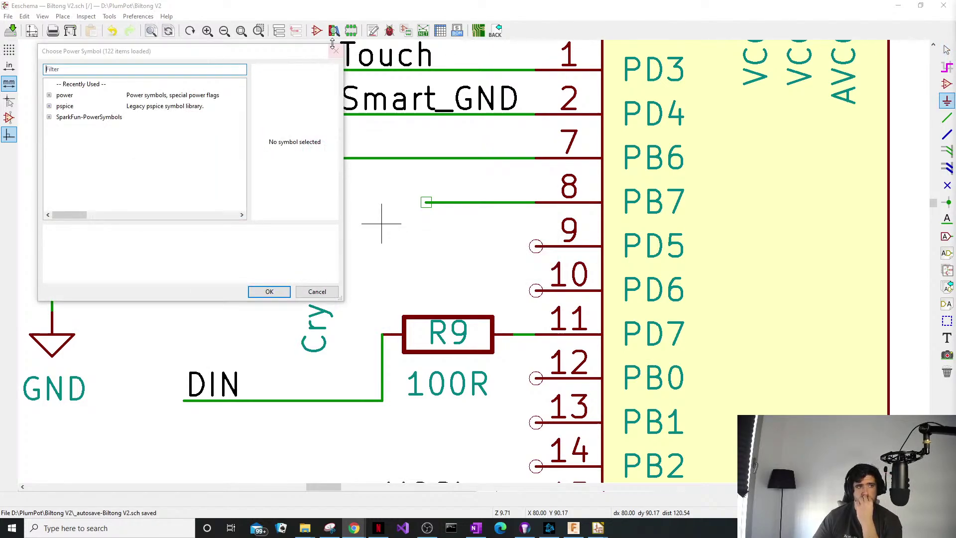
Dismiss the power symbol chooser and move the GND symbol with its wire up so the wire end aligns with Y1's pin 2.
{"action": "left_click", "coordinate": [336, 51]}
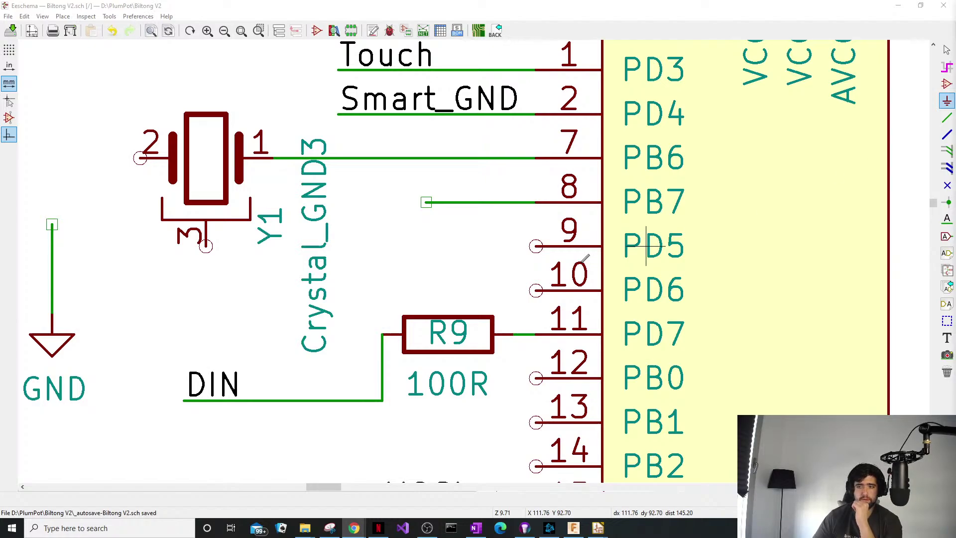
{"action": "middle_click_drag", "start_coordinate": [242, 299], "coordinate": [254, 303]}
{"action": "key", "text": "Escape"}
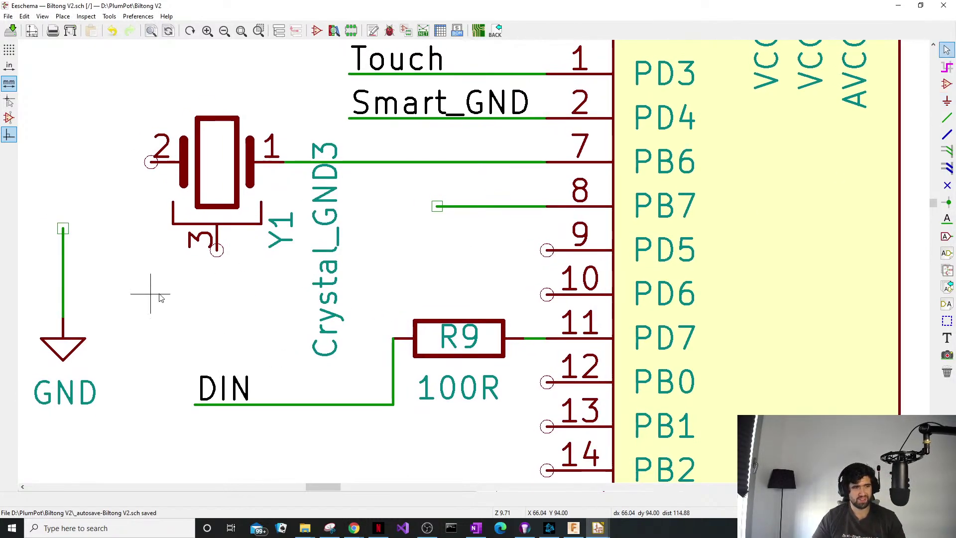
{"action": "left_click_drag", "start_coordinate": [106, 228], "coordinate": [59, 343]}
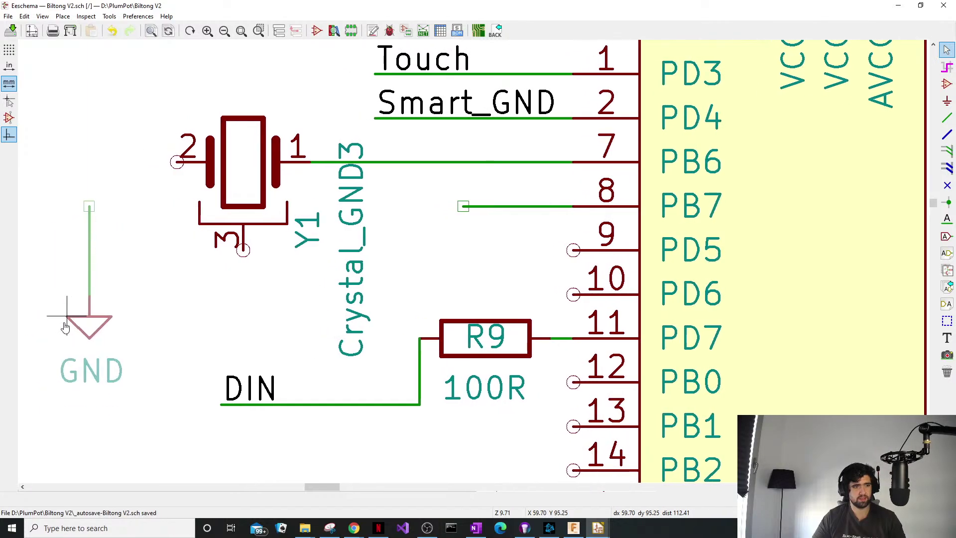
{"action": "left_click", "coordinate": [65, 278]}
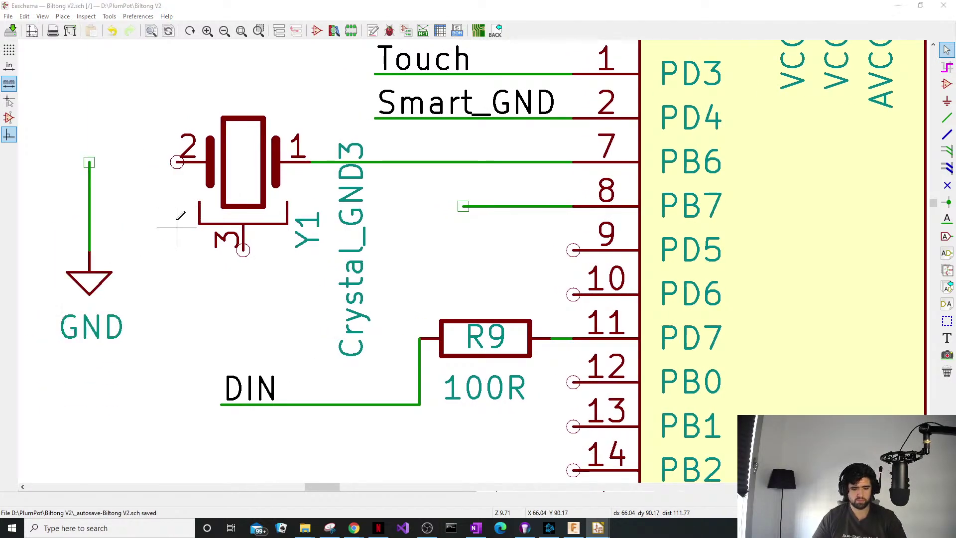
Wire the free end of GND's vertical wire to Y1's pin 2.
{"action": "key", "text": "p"}
{"action": "key", "text": "Escape"}
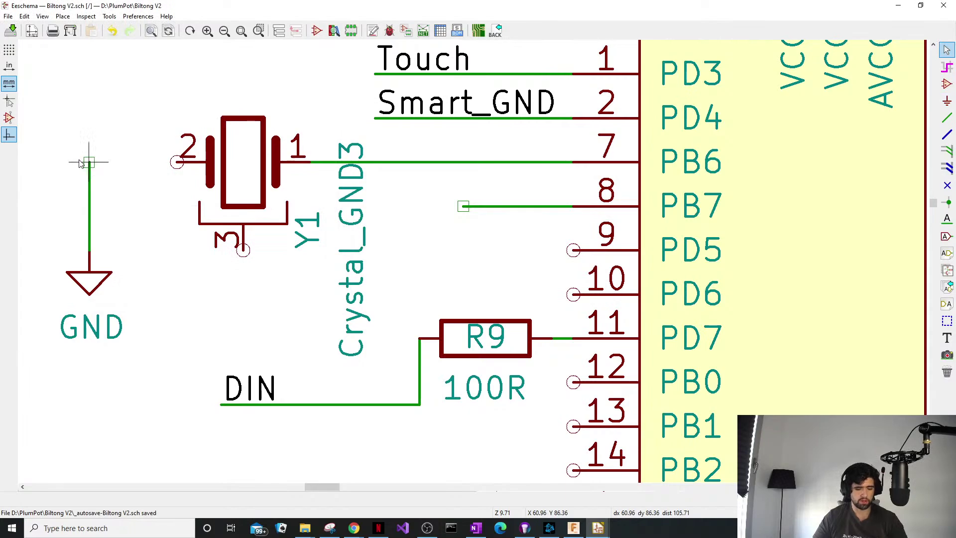
{"action": "key", "text": "w"}
{"action": "left_click", "coordinate": [177, 161]}
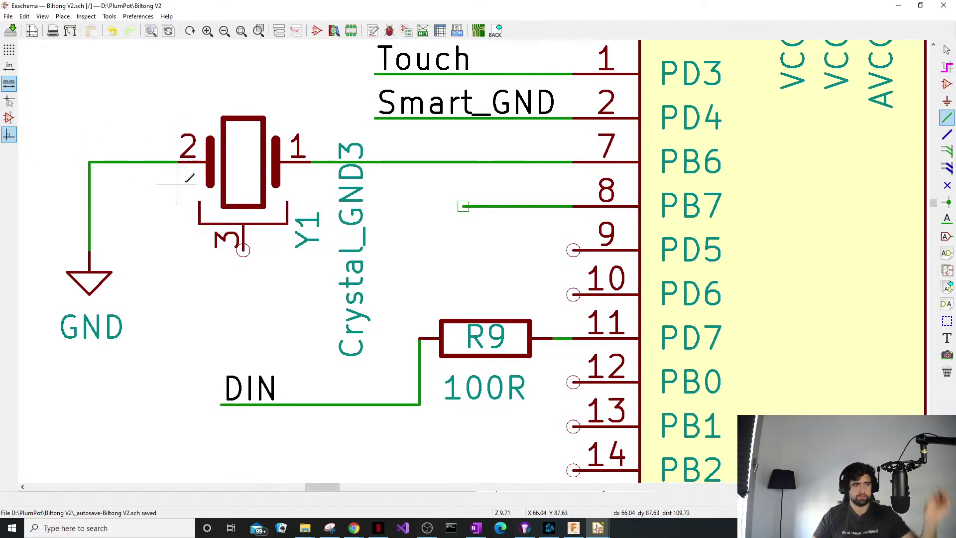
Wire Y1's pin 3 down and across to the open end of the PB7 wire at pin 8.
{"action": "left_click", "coordinate": [243, 250]}
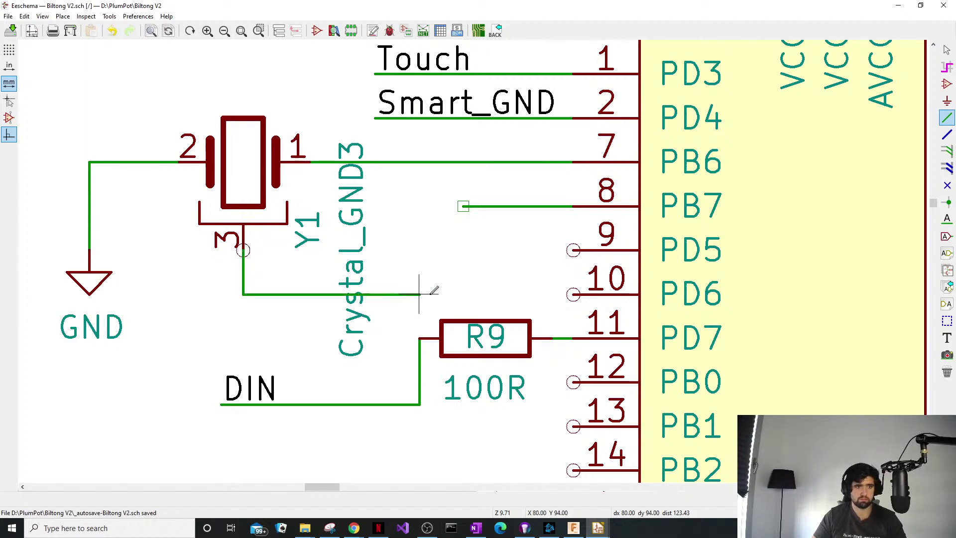
{"action": "left_click", "coordinate": [463, 294]}
{"action": "left_click", "coordinate": [463, 206]}
{"action": "middle_click_drag", "start_coordinate": [424, 230], "coordinate": [341, 243]}
{"action": "key", "text": "Escape"}
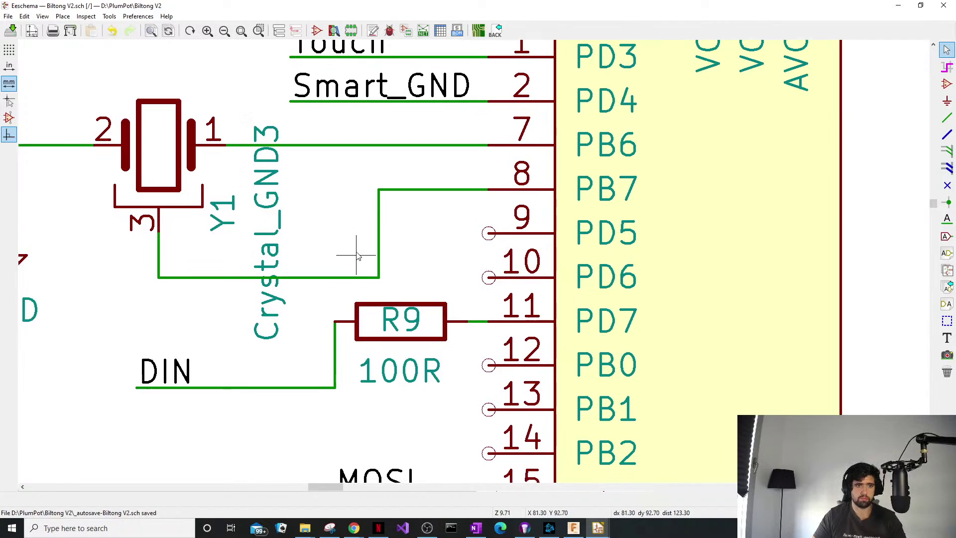
{"action": "scroll", "coordinate": [352, 251], "scroll_direction": "down", "scroll_amount": 1}
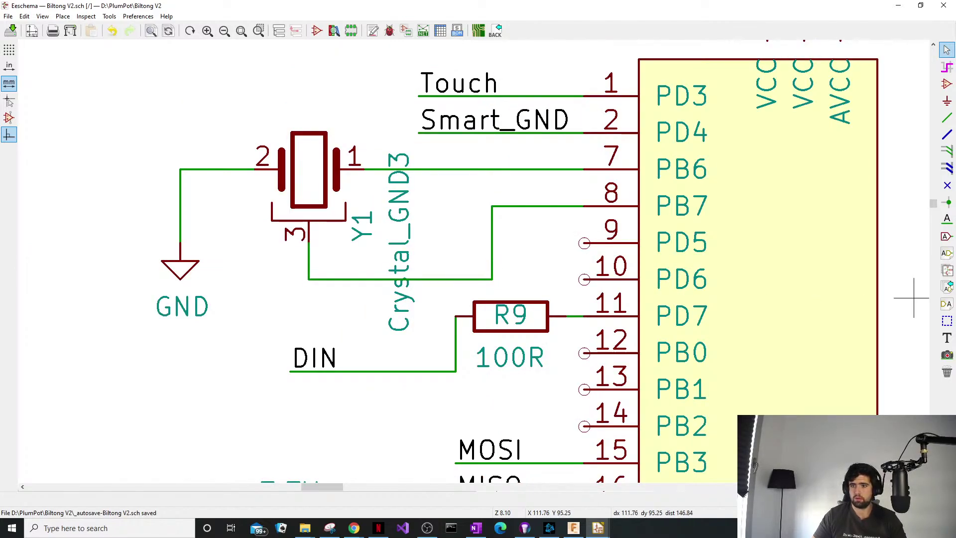
{"action": "scroll", "coordinate": [162, 295], "scroll_direction": "down", "scroll_amount": 9}
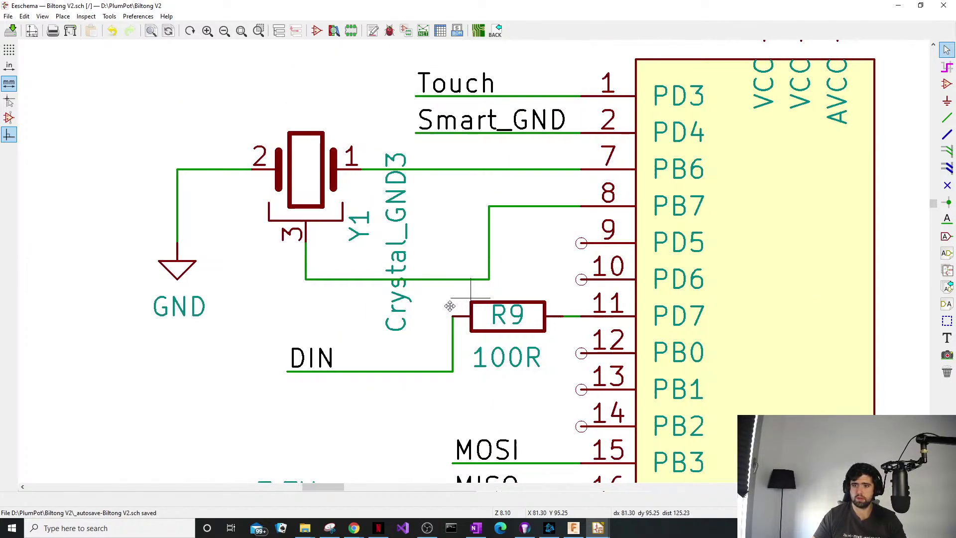
{"action": "scroll", "coordinate": [603, 407], "scroll_direction": "up", "scroll_amount": 5}
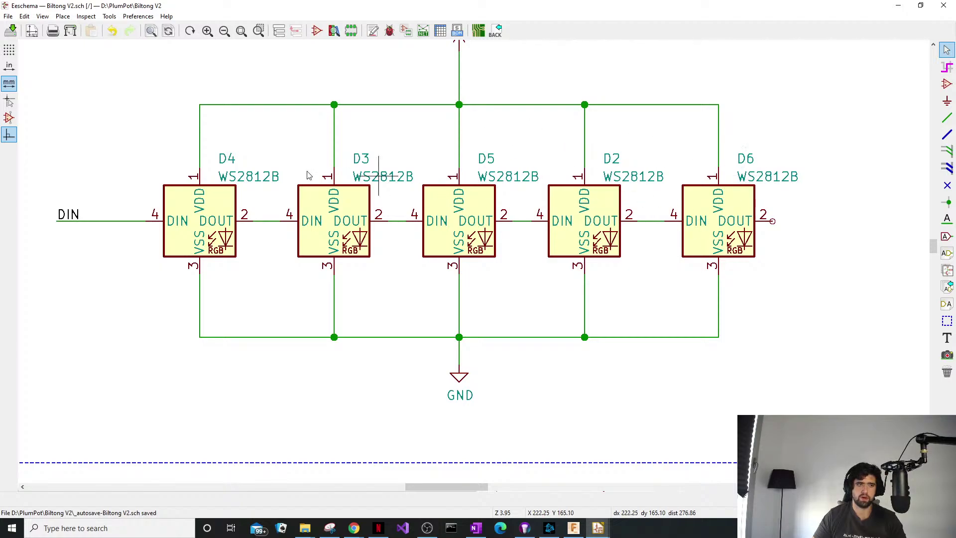
{"action": "middle_click_drag", "start_coordinate": [198, 169], "coordinate": [185, 145]}
{"action": "left_click_drag", "start_coordinate": [205, 188], "coordinate": [61, 286]}
{"action": "key", "text": "Escape"}
{"action": "key", "text": "g"}
{"action": "left_click", "coordinate": [186, 180]}
{"action": "left_click_drag", "start_coordinate": [187, 181], "coordinate": [151, 206]}
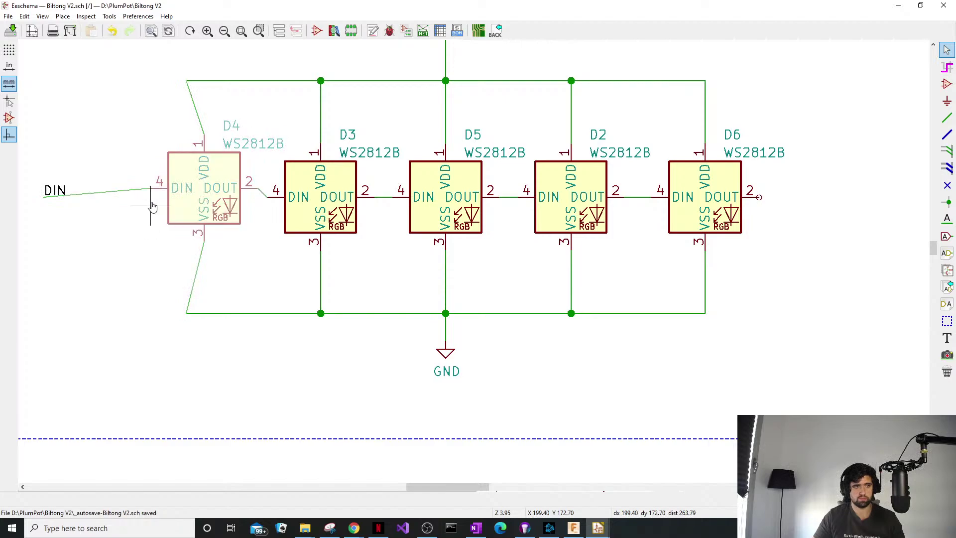
{"action": "left_click", "coordinate": [169, 252]}
{"action": "key", "text": "ctrl+z"}
{"action": "key", "text": "ctrl+z"}
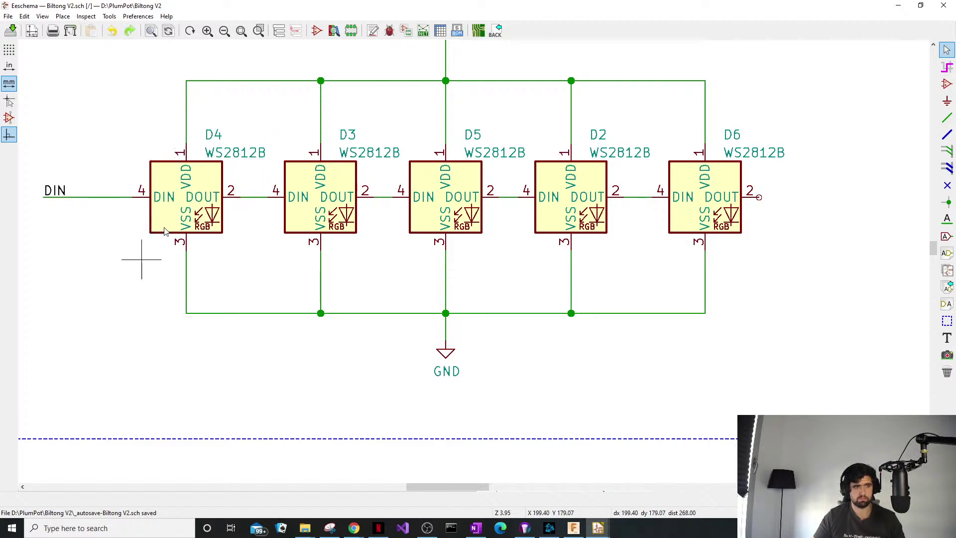
Swap LEDs D4 and D6 in the WS2812B chain, with D6 at the DIN end and D4 in the last position.
{"action": "left_click", "coordinate": [192, 196]}
{"action": "left_click", "coordinate": [158, 150]}
{"action": "left_click_drag", "start_coordinate": [160, 161], "coordinate": [766, 317]}
{"action": "left_click", "coordinate": [168, 170]}
{"action": "left_click_drag", "start_coordinate": [761, 166], "coordinate": [211, 176]}
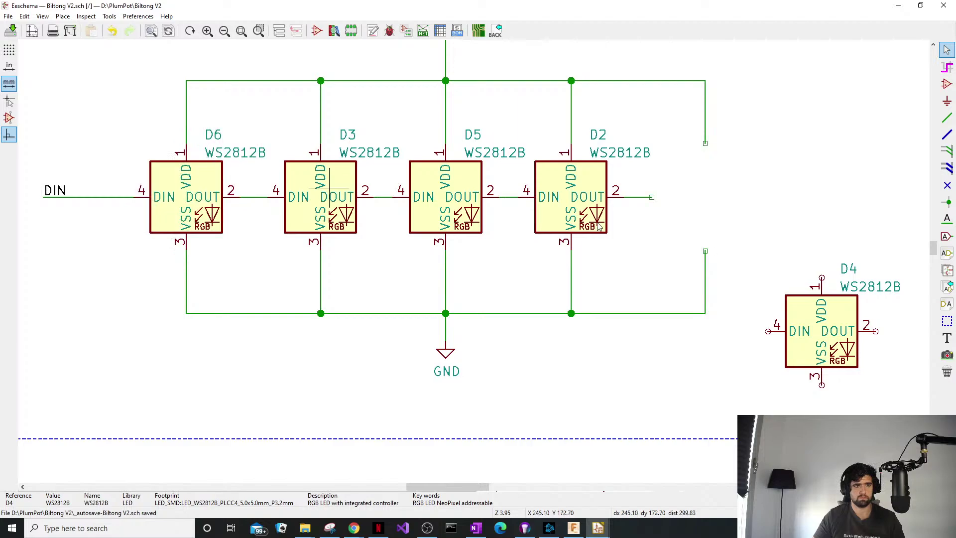
{"action": "left_click_drag", "start_coordinate": [849, 268], "coordinate": [675, 173]}
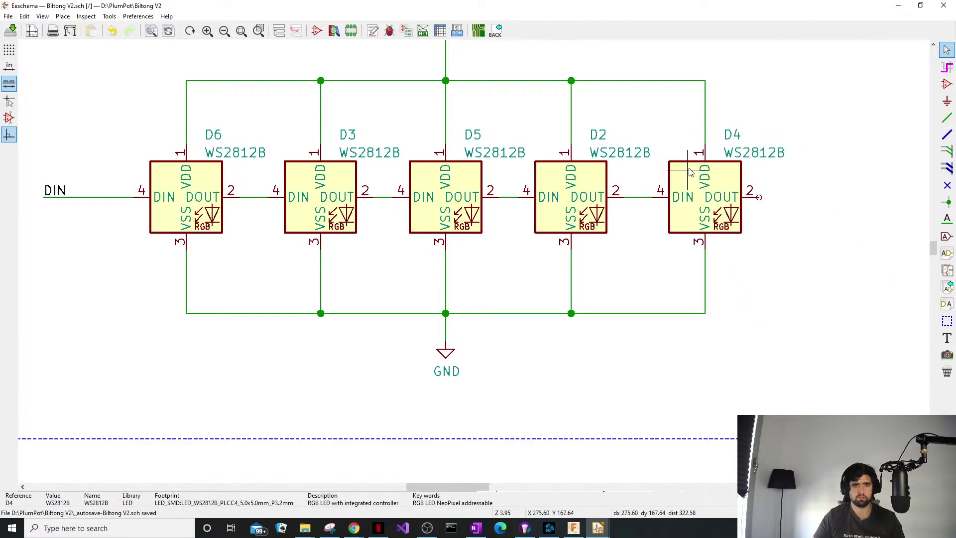
Swap LEDs D2 and D3 in the WS2812B chain, with D2 second and D3 fourth, and save the schematic.
{"action": "left_click_drag", "start_coordinate": [597, 178], "coordinate": [786, 357]}
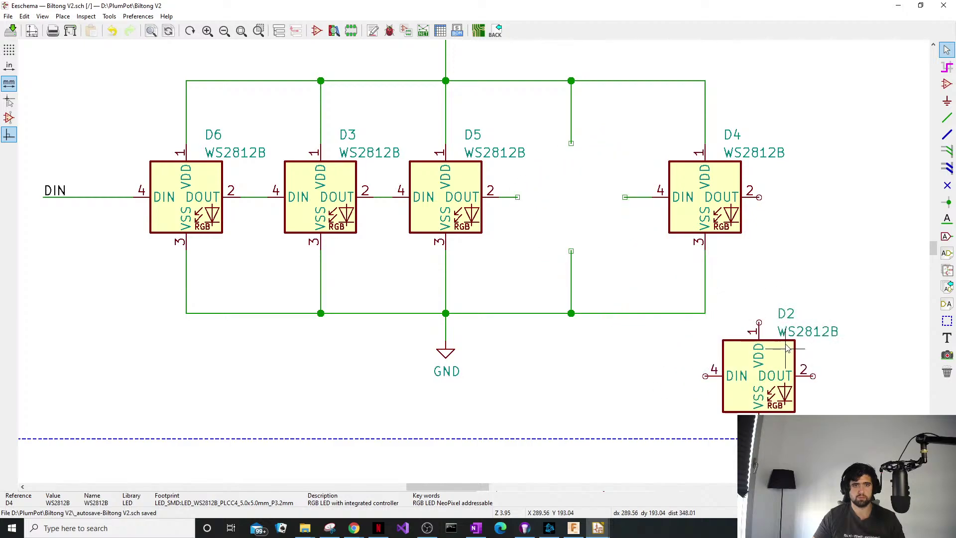
{"action": "left_click_drag", "start_coordinate": [343, 173], "coordinate": [598, 170]}
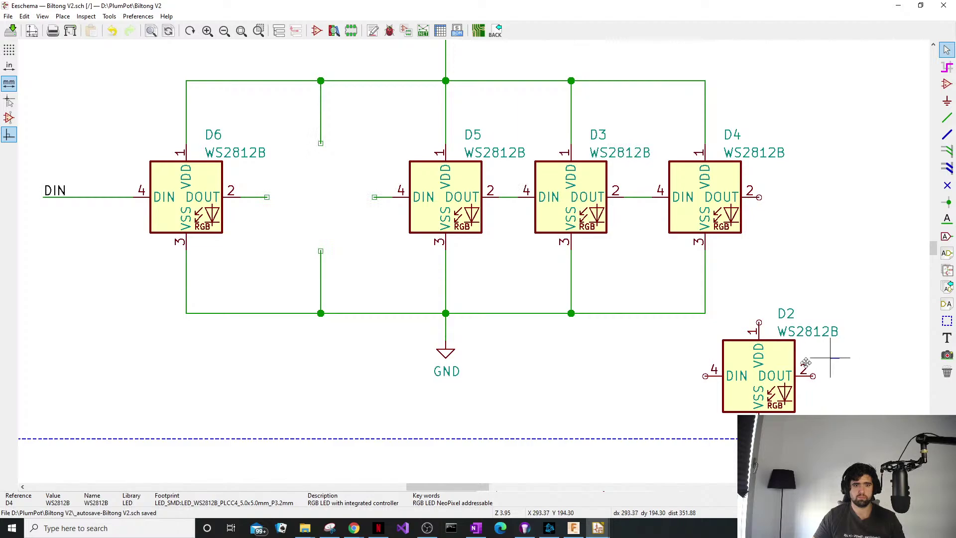
{"action": "left_click_drag", "start_coordinate": [791, 371], "coordinate": [354, 190]}
{"action": "key", "text": "ctrl+s"}
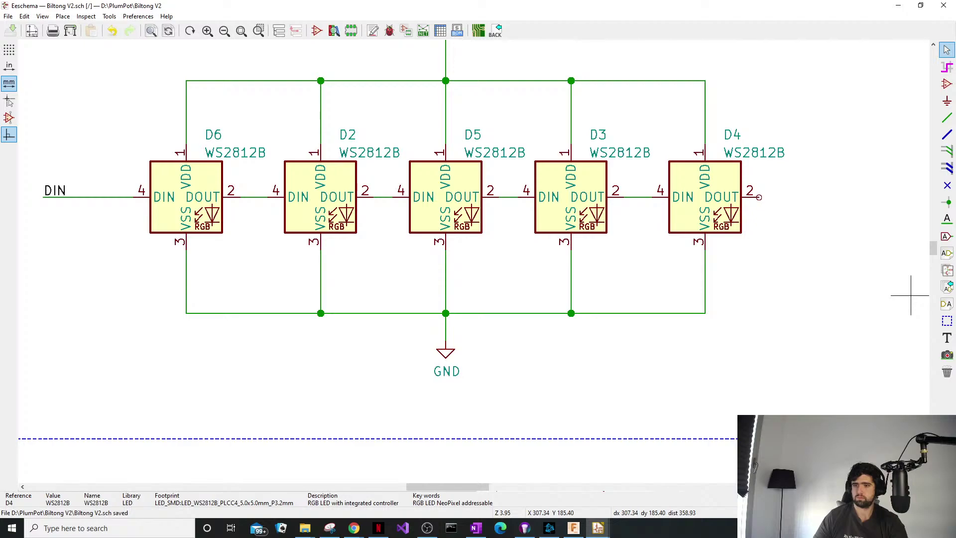
Switch to the Pcbnew board layout and select the four-pin connector footprint beside mounting hole H4.
{"action": "key", "text": "alt+Tab"}
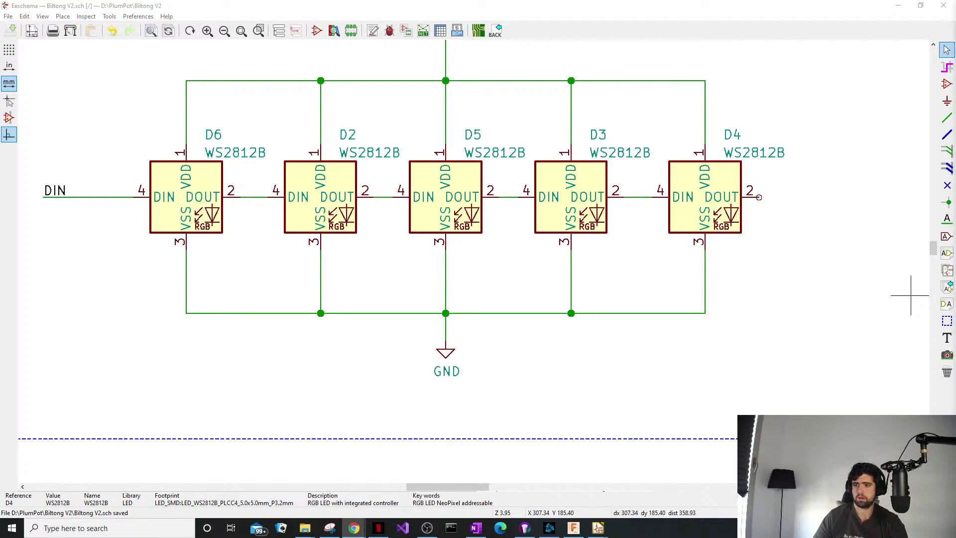
{"action": "scroll", "coordinate": [539, 262], "scroll_direction": "down", "scroll_amount": 8}
{"action": "scroll", "coordinate": [459, 264], "scroll_direction": "up", "scroll_amount": 3}
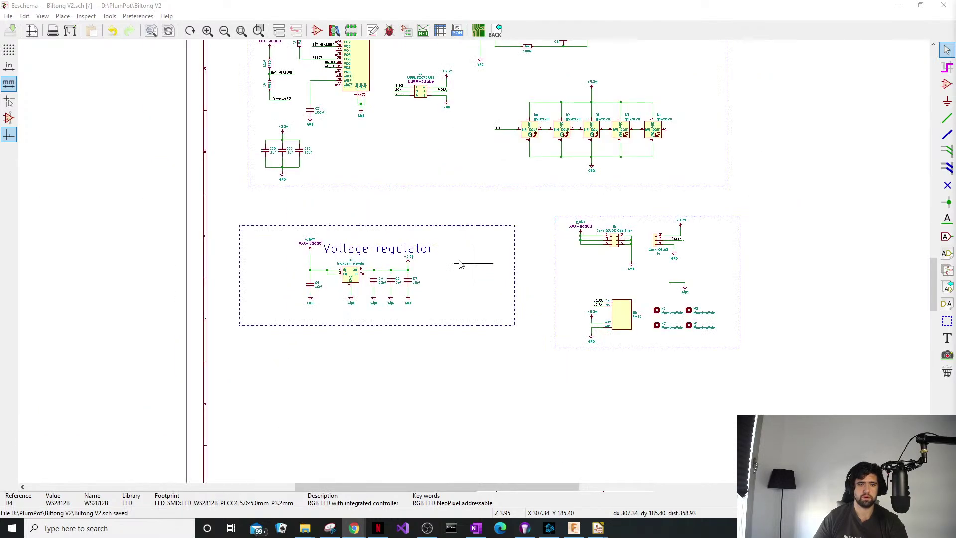
{"action": "mouse_move", "coordinate": [606, 528]}
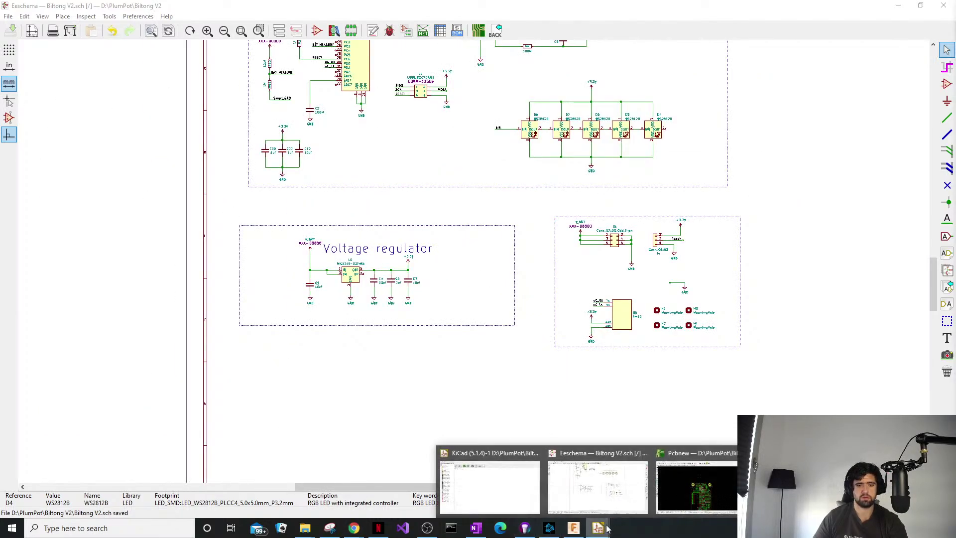
{"action": "left_click", "coordinate": [697, 486]}
{"action": "scroll", "coordinate": [368, 279], "scroll_direction": "down", "scroll_amount": 3}
{"action": "scroll", "coordinate": [383, 72], "scroll_direction": "up", "scroll_amount": 6}
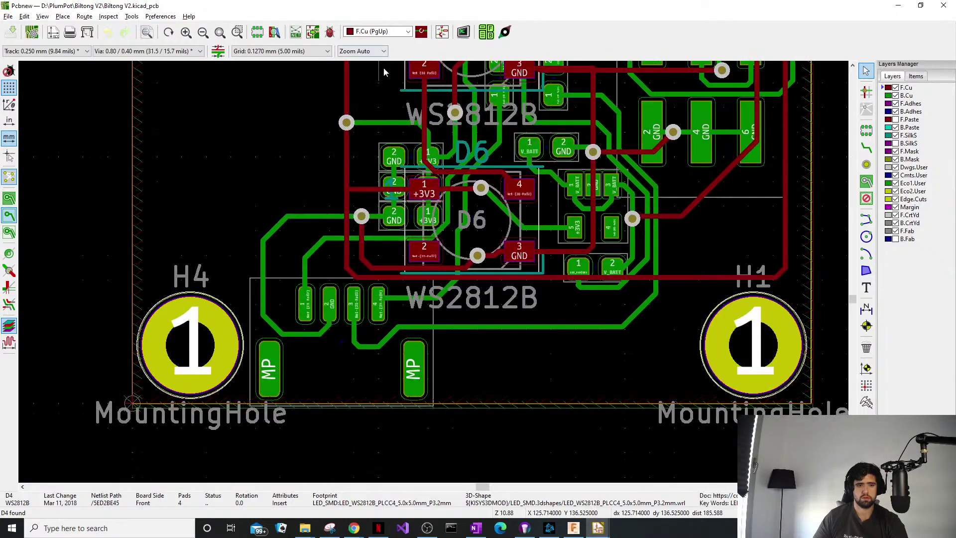
{"action": "left_click", "coordinate": [329, 376]}
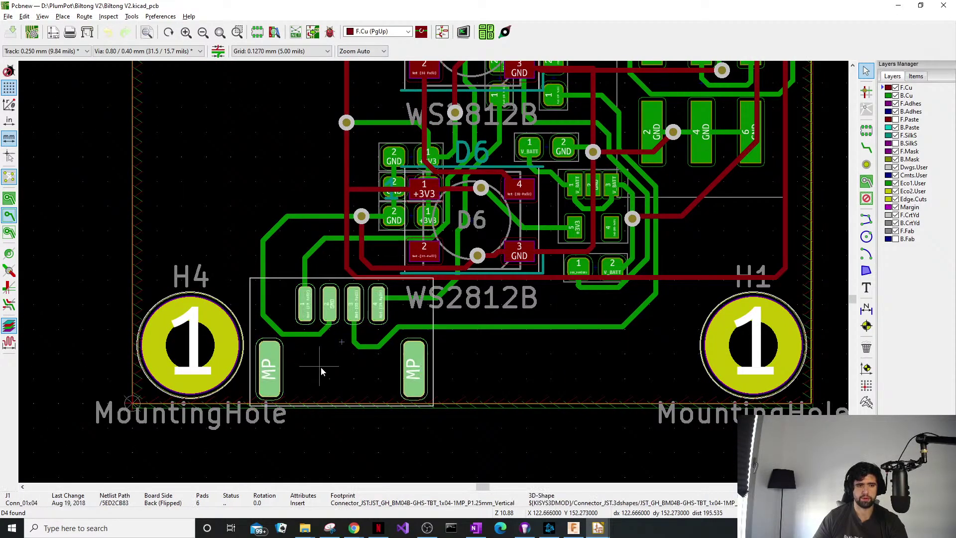
Locate connector J1 in the Eeschema schematic, compare it with the Pcbnew board layout, and return to the schematic.
{"action": "left_click", "coordinate": [897, 6]}
{"action": "scroll", "coordinate": [458, 284], "scroll_direction": "up", "scroll_amount": 5}
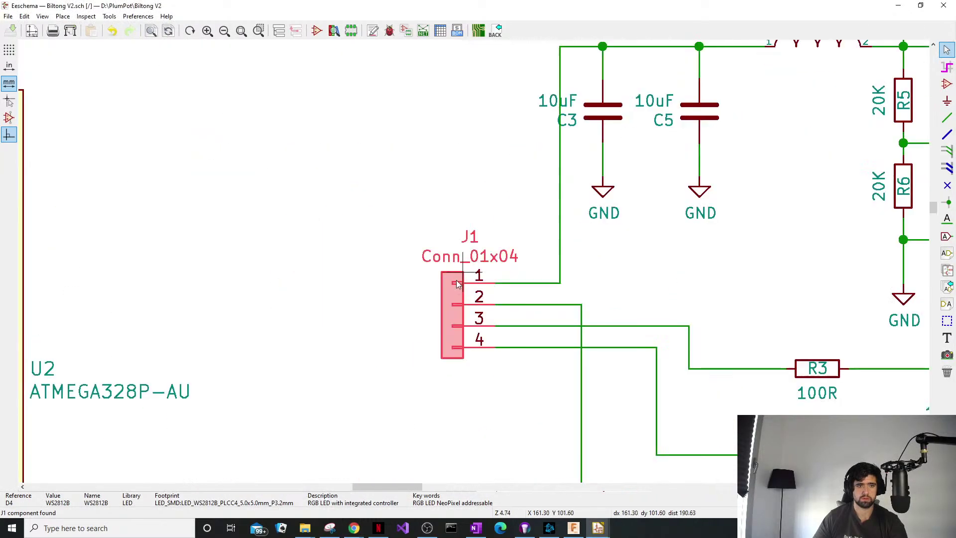
{"action": "left_click", "coordinate": [458, 284]}
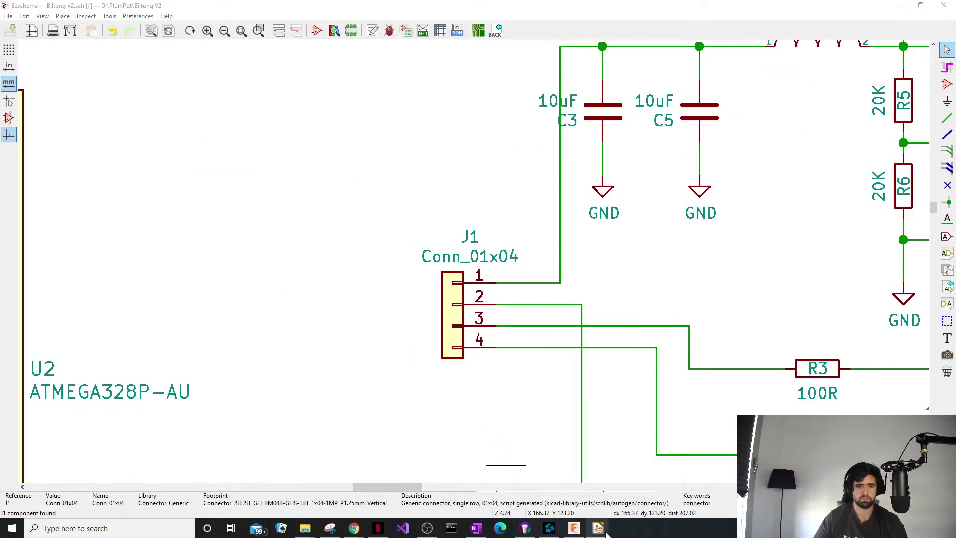
{"action": "mouse_move", "coordinate": [598, 529]}
{"action": "left_click", "coordinate": [692, 485]}
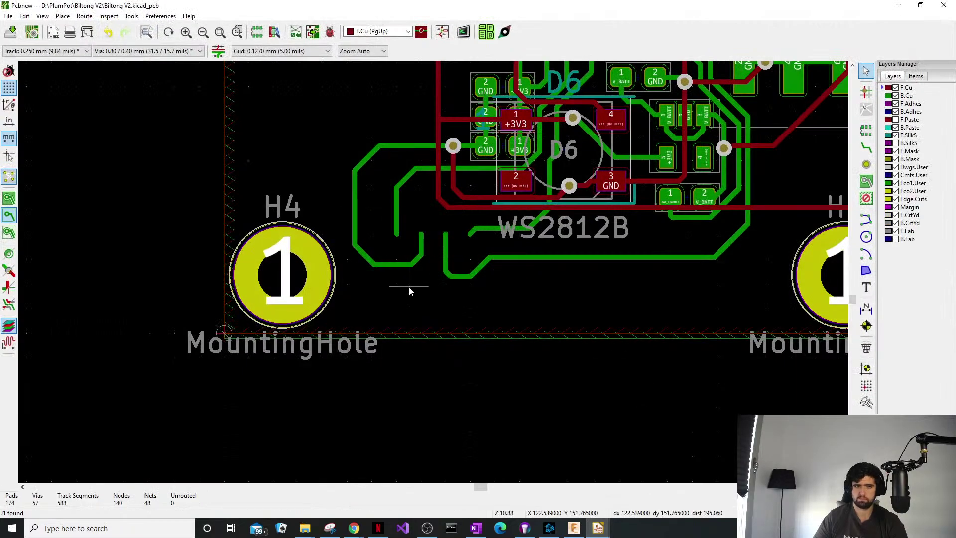
{"action": "mouse_move", "coordinate": [598, 528]}
{"action": "left_click", "coordinate": [597, 486]}
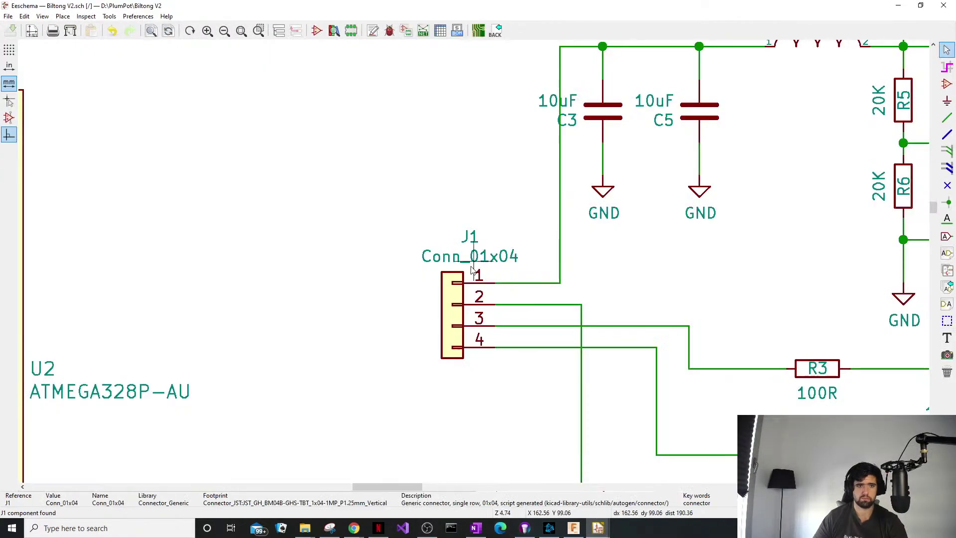
Choose FanPinHeader_1x04_P2.54mm_Vertical from the Connector footprint library as the footprint for connector J1.
{"action": "double_click", "coordinate": [472, 271]}
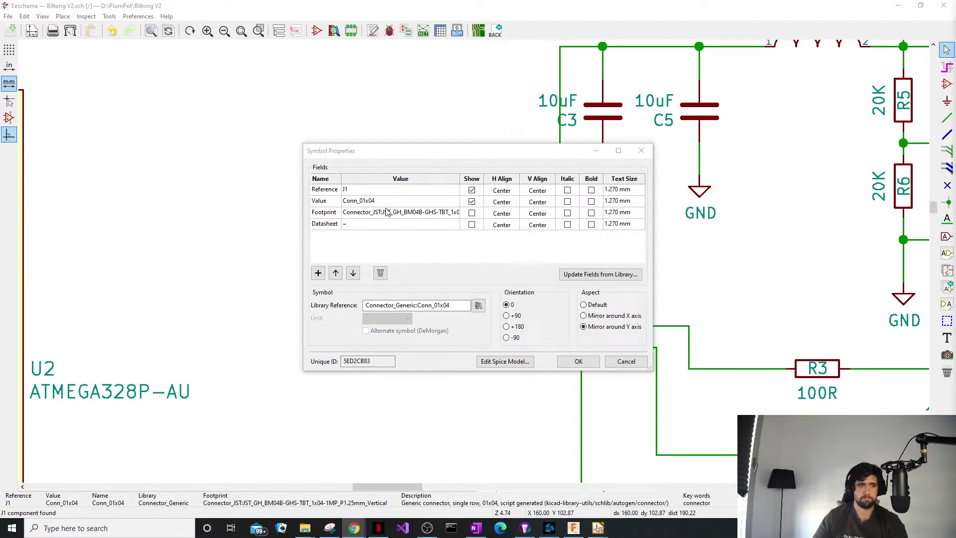
{"action": "left_click", "coordinate": [445, 212]}
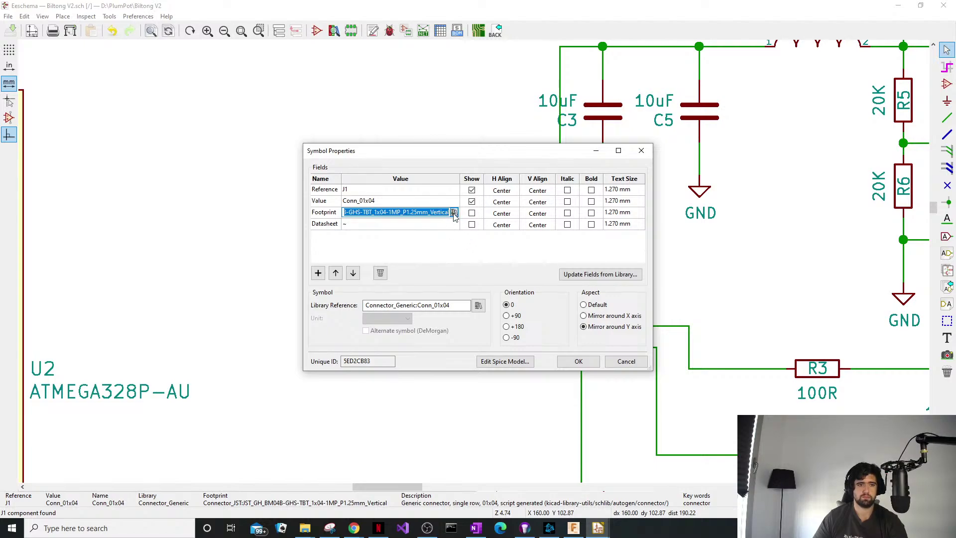
{"action": "left_click", "coordinate": [453, 213]}
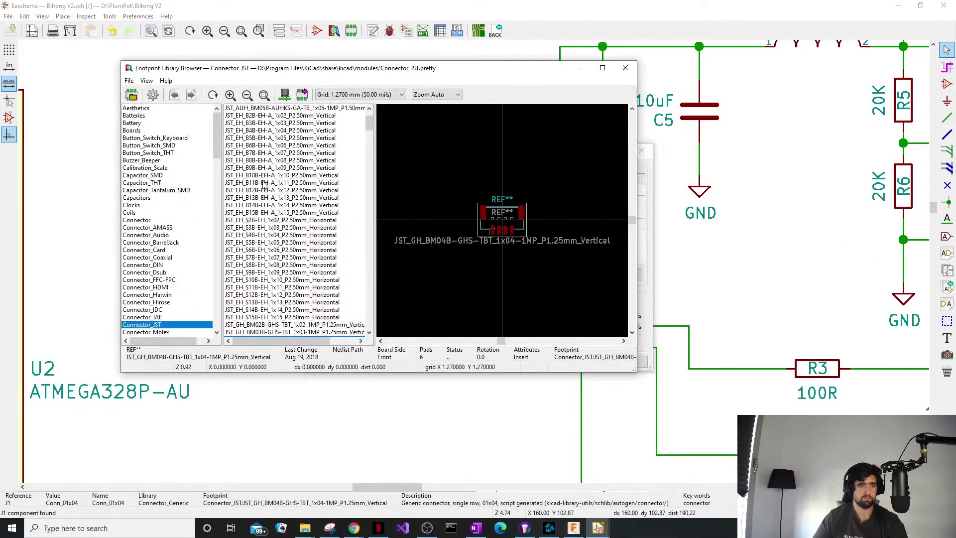
{"action": "scroll", "coordinate": [264, 186], "scroll_direction": "up", "scroll_amount": 1}
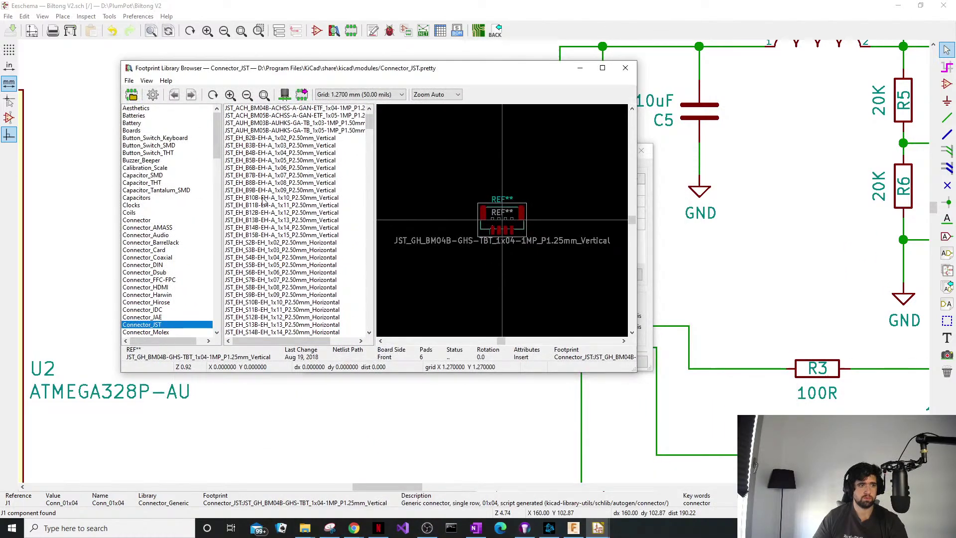
{"action": "left_click", "coordinate": [166, 332]}
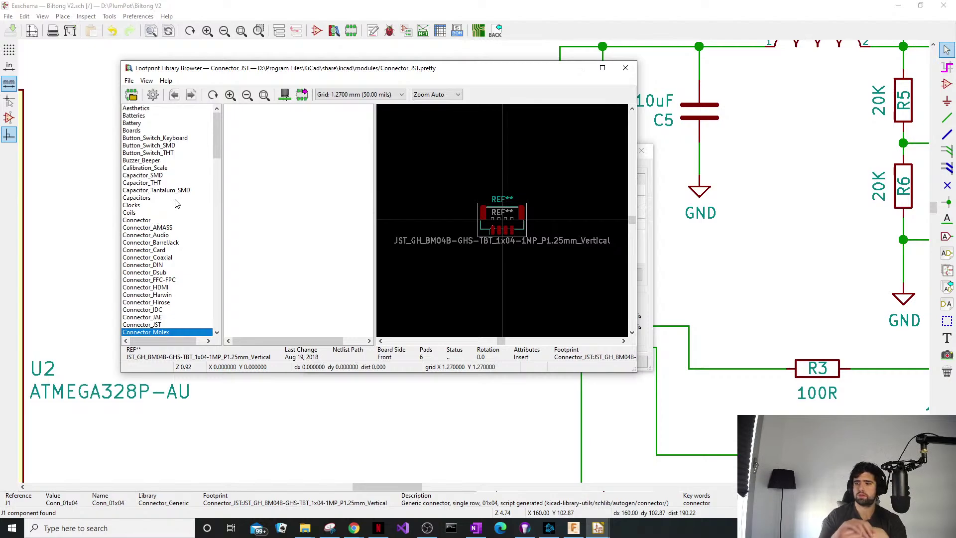
{"action": "scroll", "coordinate": [169, 209], "scroll_direction": "down", "scroll_amount": 2}
{"action": "left_click", "coordinate": [150, 219]}
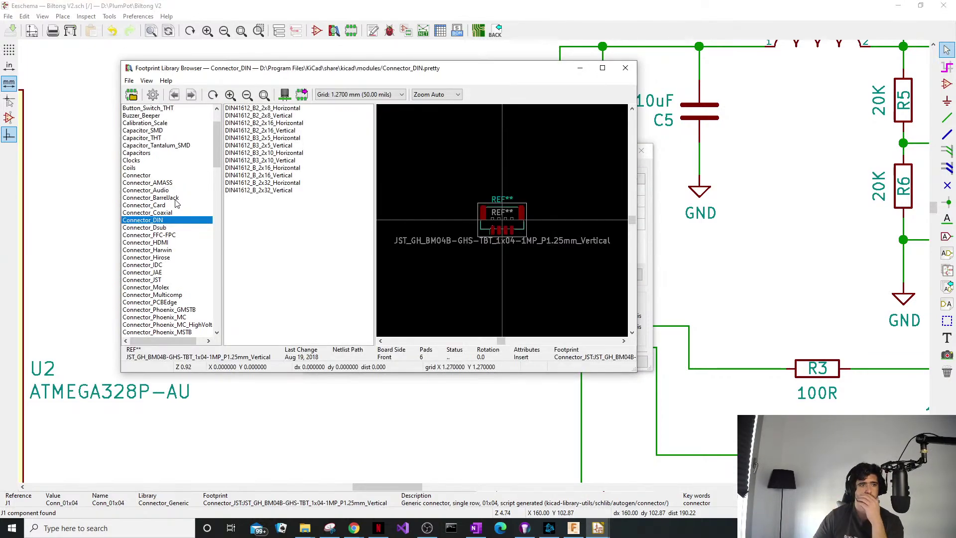
{"action": "left_click", "coordinate": [148, 183]}
{"action": "left_click", "coordinate": [145, 174]}
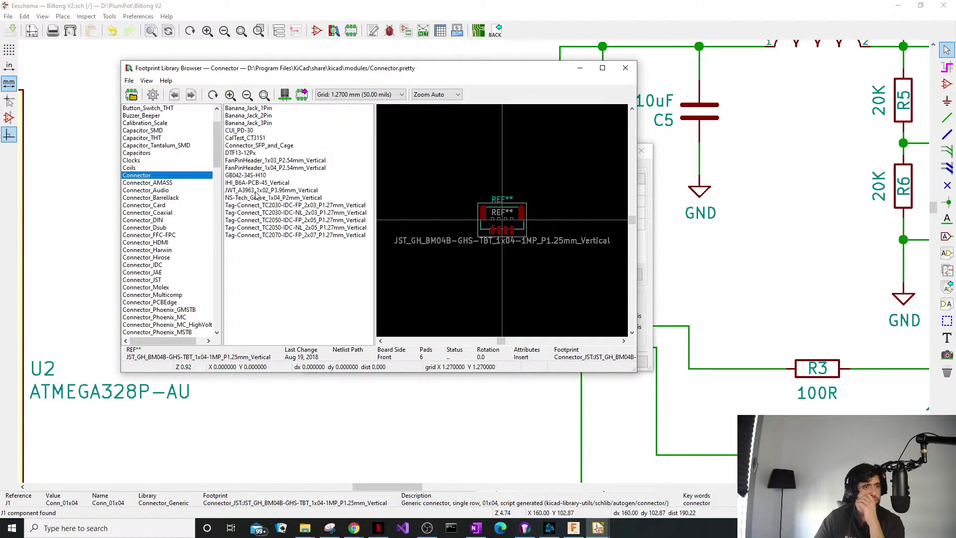
{"action": "left_click", "coordinate": [248, 161]}
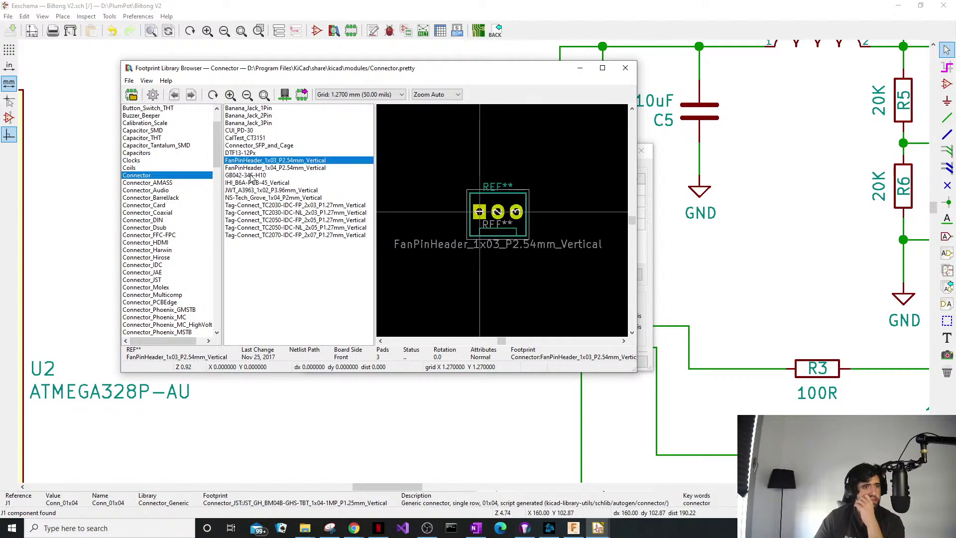
{"action": "left_click", "coordinate": [249, 169]}
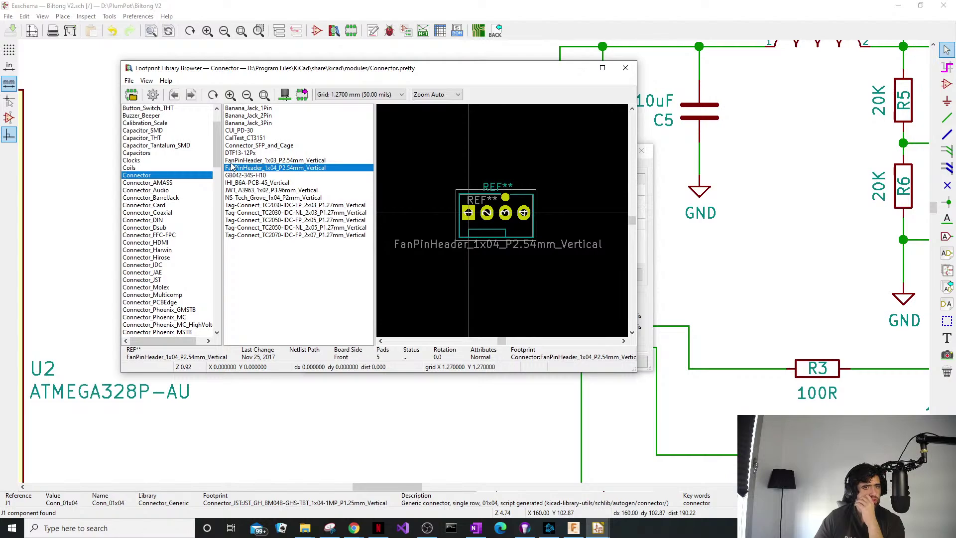
{"action": "double_click", "coordinate": [265, 169]}
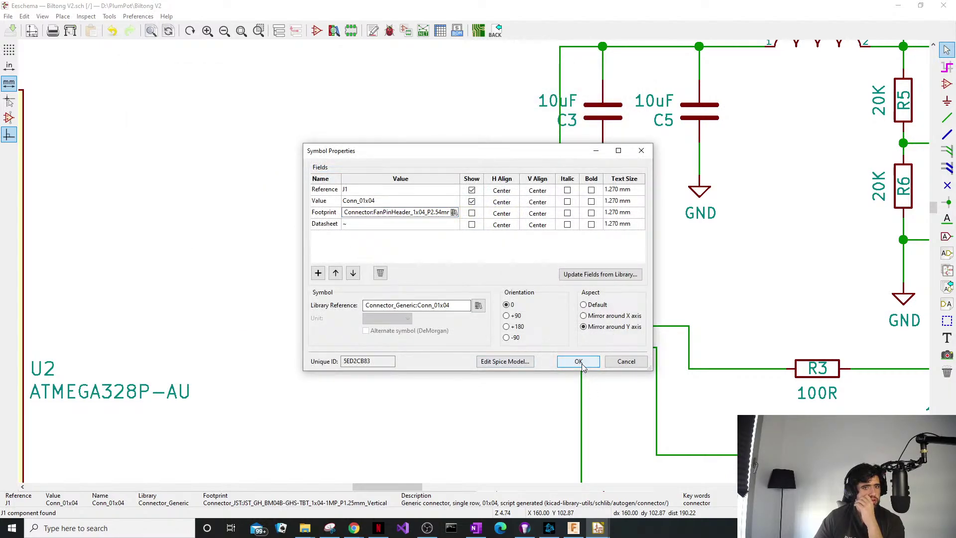
Recheck and reselect FanPinHeader_1x04_P2.54mm_Vertical for J1, apply the symbol properties, and save the schematic.
{"action": "left_click", "coordinate": [456, 214]}
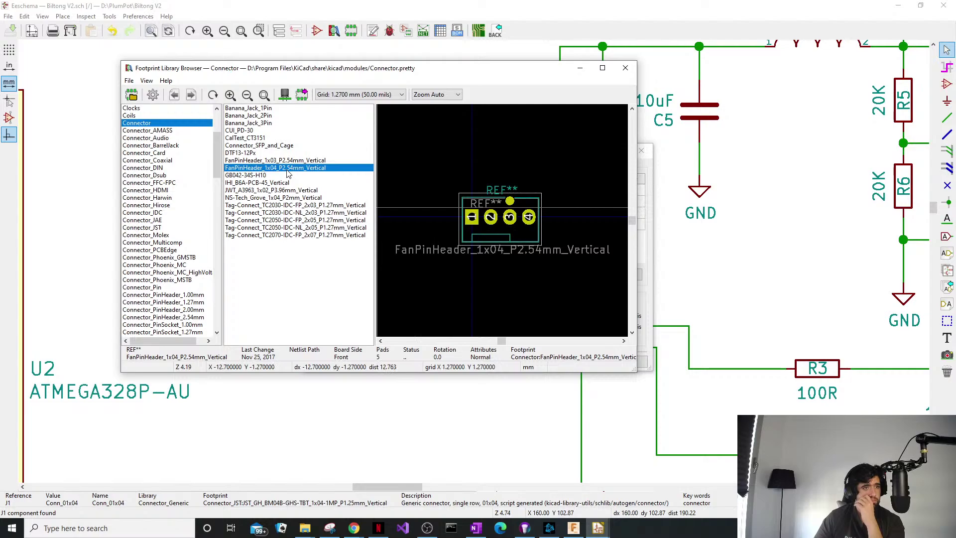
{"action": "scroll", "coordinate": [194, 288], "scroll_direction": "down", "scroll_amount": 1}
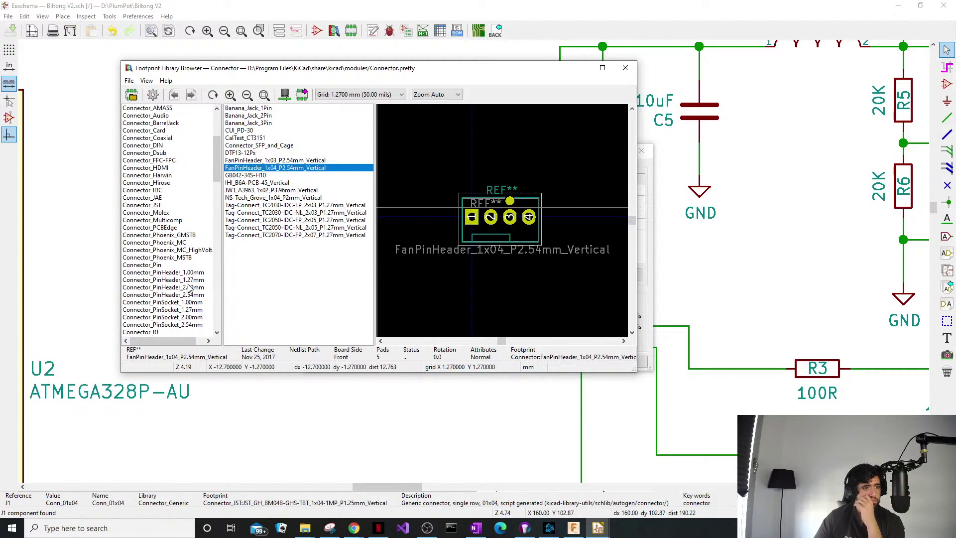
{"action": "double_click", "coordinate": [267, 170]}
{"action": "left_click", "coordinate": [577, 361]}
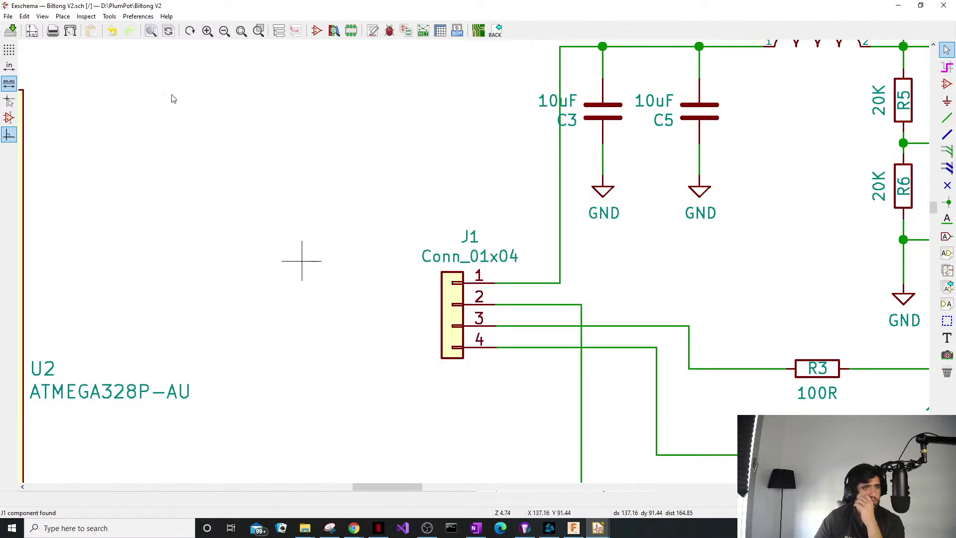
{"action": "left_click", "coordinate": [11, 30]}
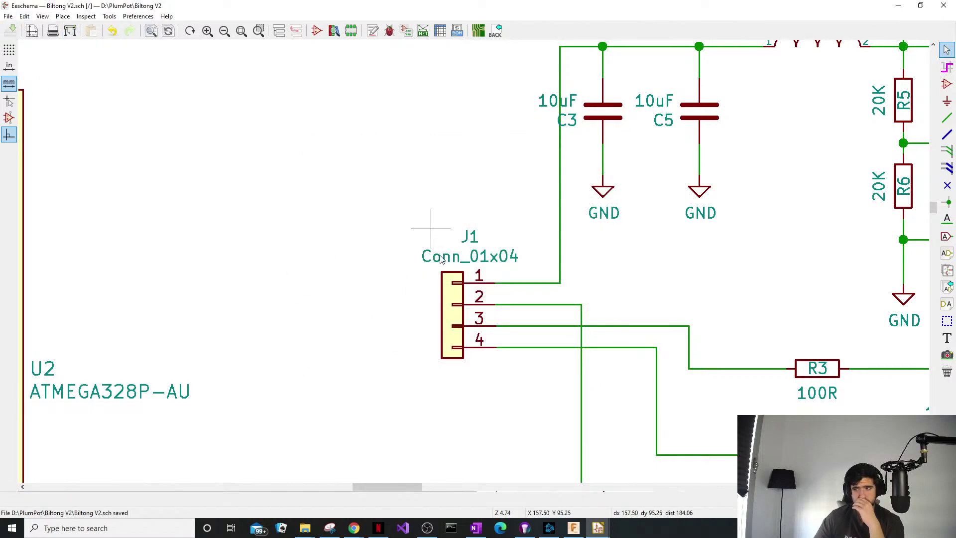
{"action": "scroll", "coordinate": [764, 186], "scroll_direction": "down", "scroll_amount": 4}
{"action": "middle_click_drag", "start_coordinate": [355, 329], "coordinate": [323, 279]}
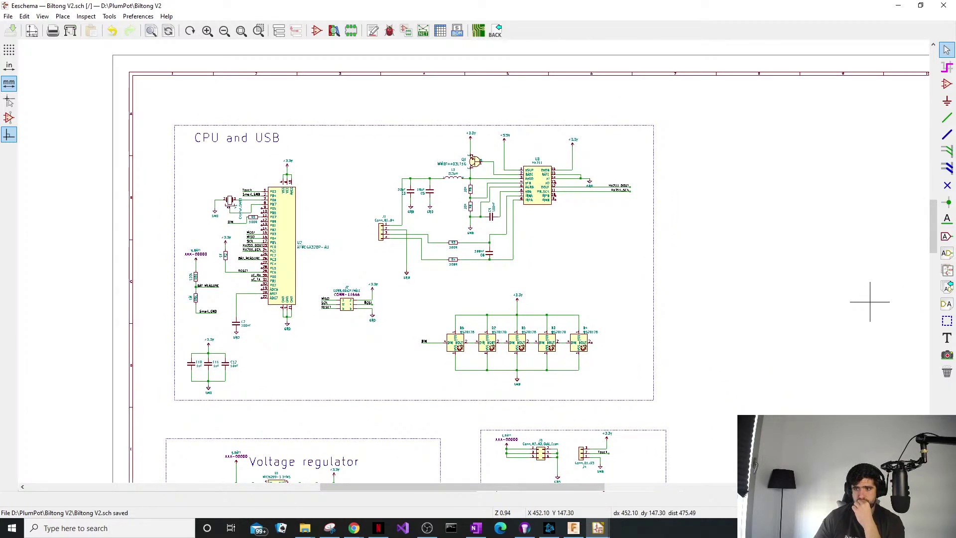
{"action": "key", "text": "alt+Tab"}
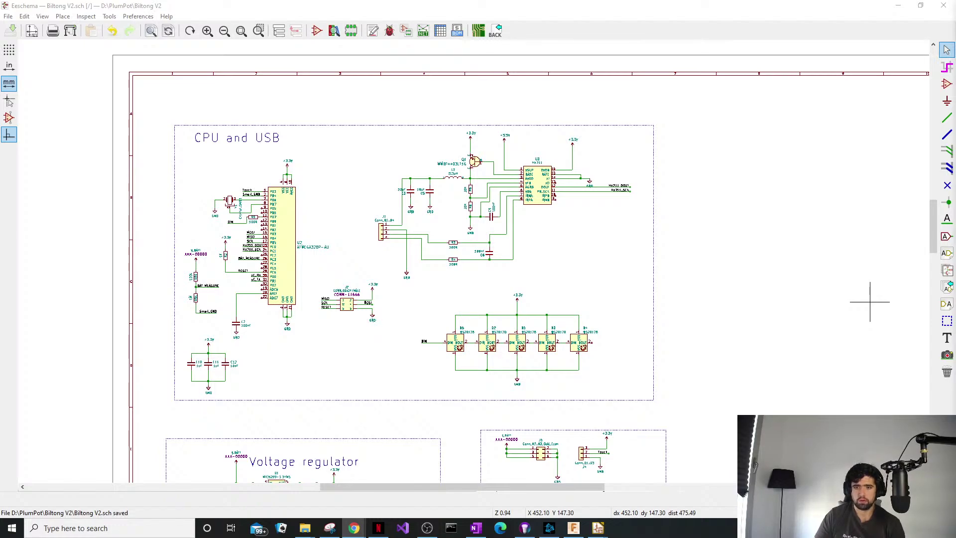
Examine the WS2812B LED chain and the wiring of six-pin connector J2 in the CPU and USB section.
{"action": "scroll", "coordinate": [550, 329], "scroll_direction": "up", "scroll_amount": 5}
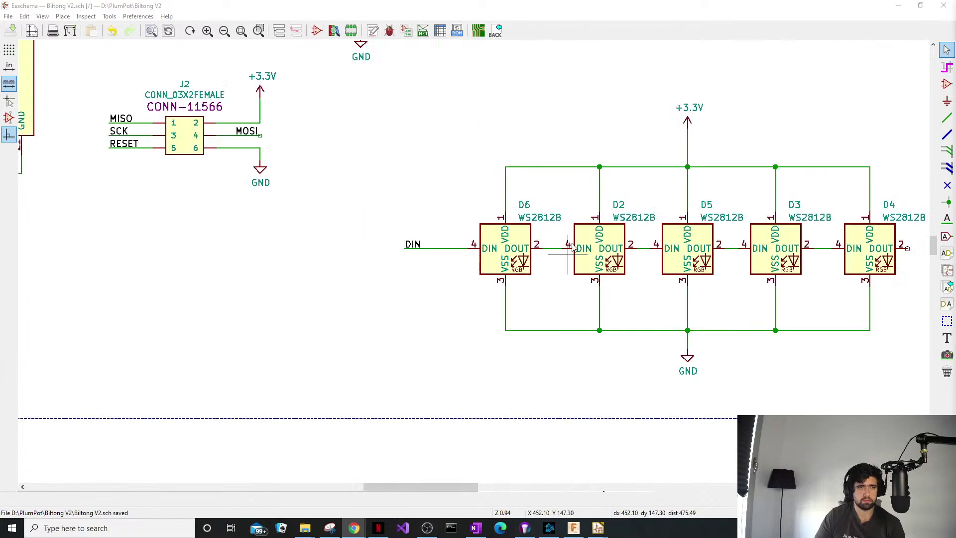
{"action": "middle_click_drag", "start_coordinate": [572, 247], "coordinate": [404, 249]}
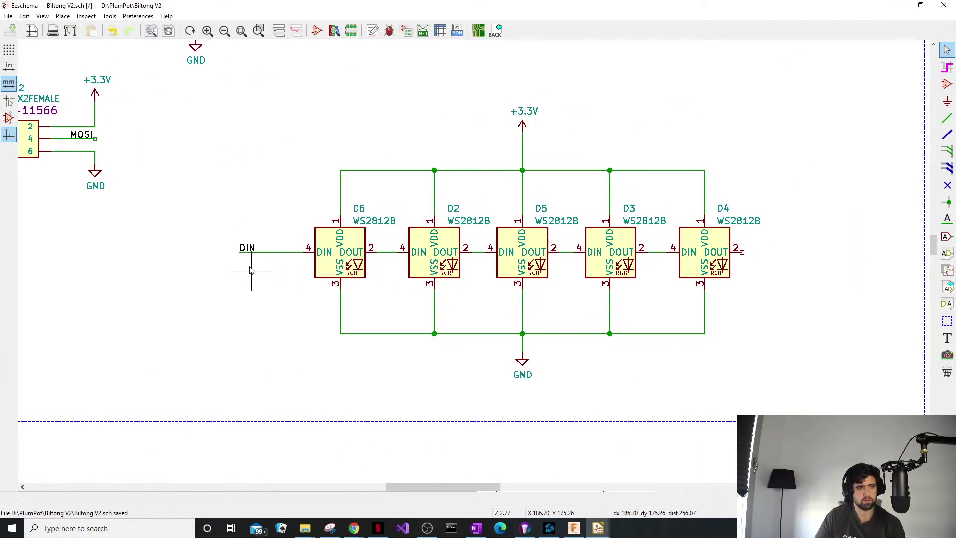
{"action": "scroll", "coordinate": [417, 306], "scroll_direction": "down", "scroll_amount": 4}
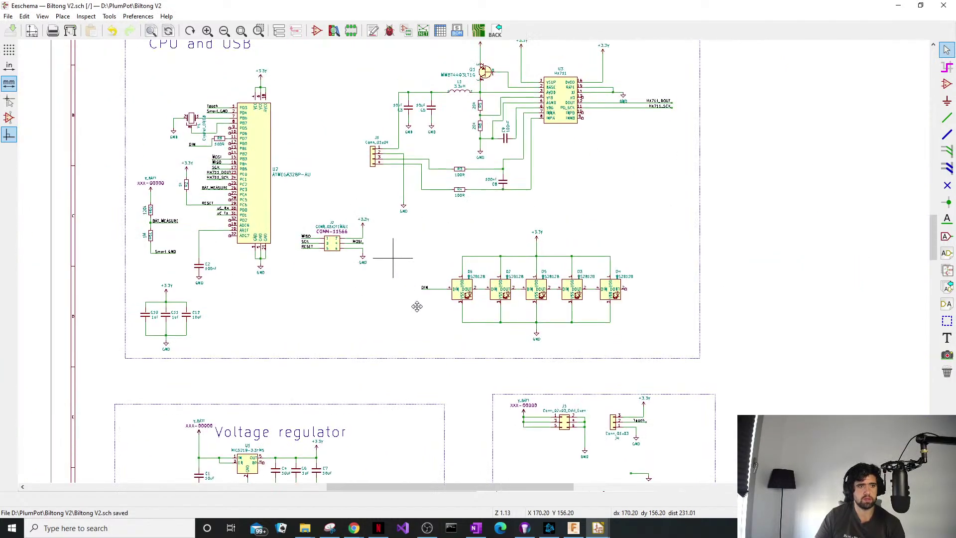
{"action": "scroll", "coordinate": [416, 307], "scroll_direction": "up", "scroll_amount": 3}
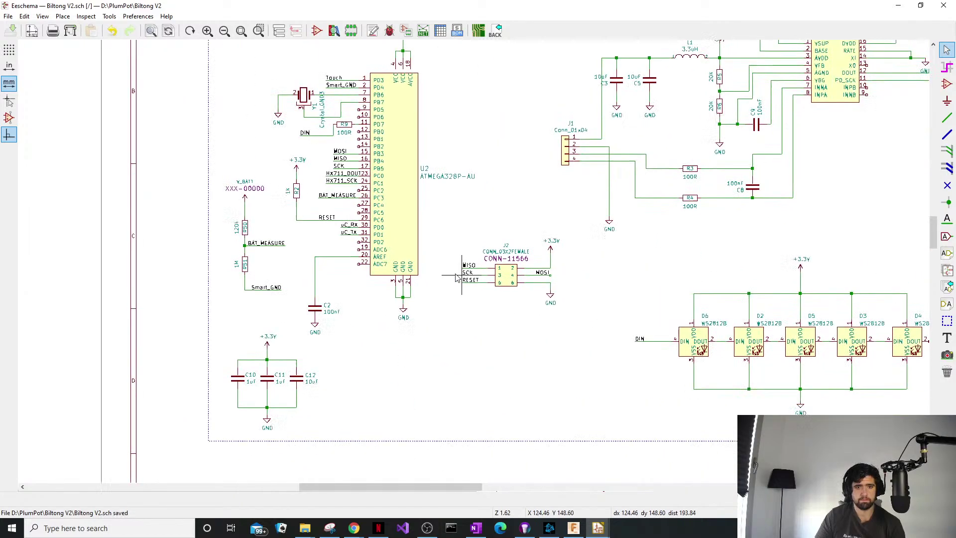
{"action": "scroll", "coordinate": [471, 269], "scroll_direction": "up", "scroll_amount": 1}
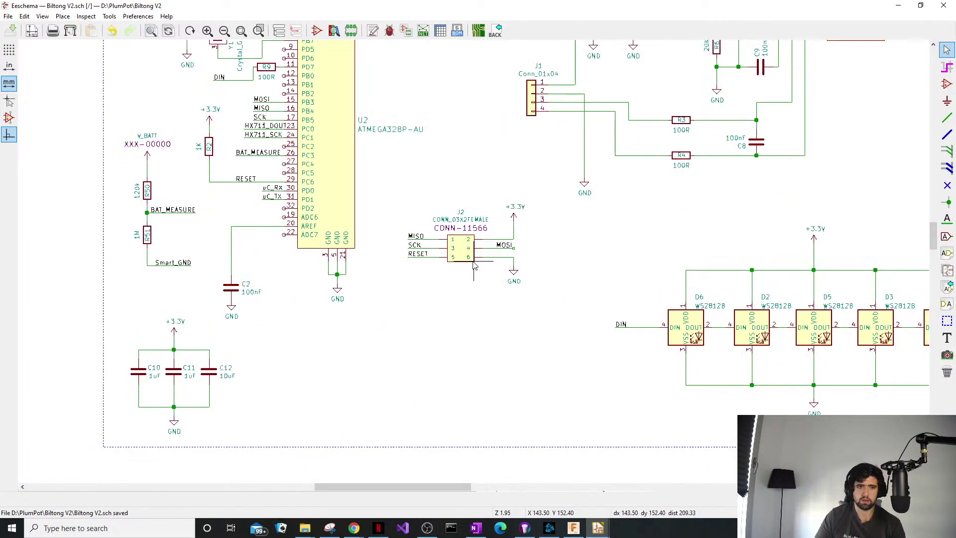
{"action": "scroll", "coordinate": [474, 266], "scroll_direction": "up", "scroll_amount": 4}
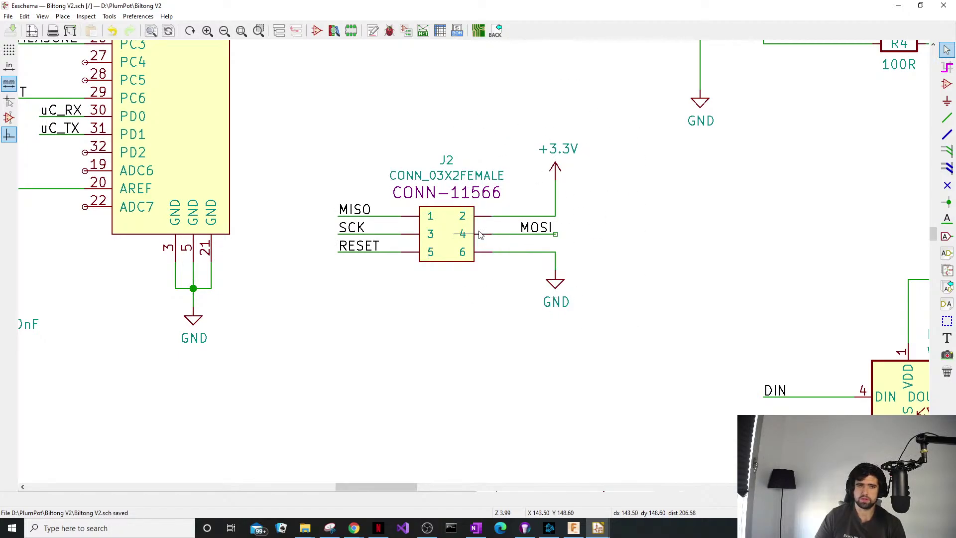
{"action": "left_click_drag", "start_coordinate": [601, 126], "coordinate": [393, 154]}
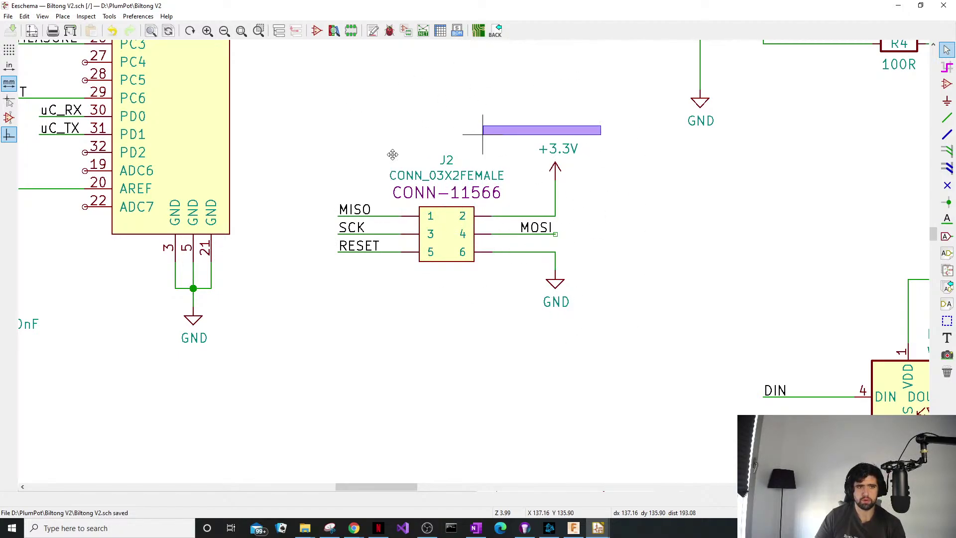
{"action": "left_click_drag", "start_coordinate": [482, 133], "coordinate": [302, 288]}
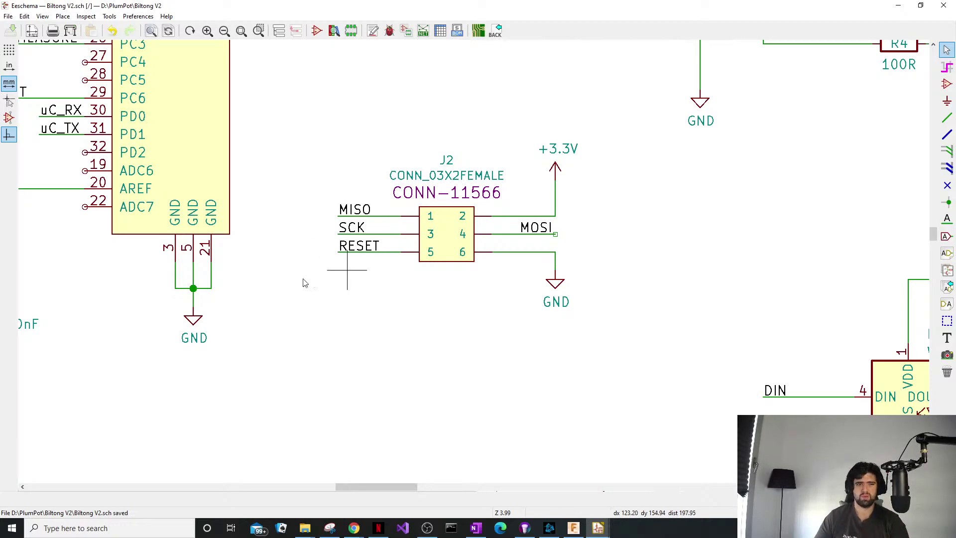
Review the pin connections of microcontroller U2 and the circuits around it in the CPU and USB section.
{"action": "middle_click_drag", "start_coordinate": [278, 249], "coordinate": [455, 375]}
{"action": "scroll", "coordinate": [396, 249], "scroll_direction": "down", "scroll_amount": 1}
{"action": "scroll", "coordinate": [474, 261], "scroll_direction": "down", "scroll_amount": 2}
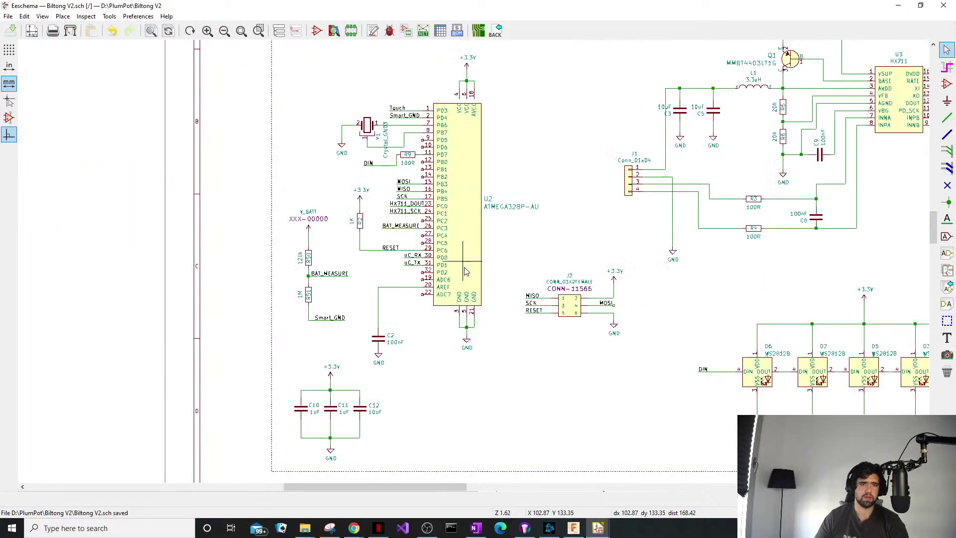
{"action": "middle_click_drag", "start_coordinate": [572, 302], "coordinate": [457, 336]}
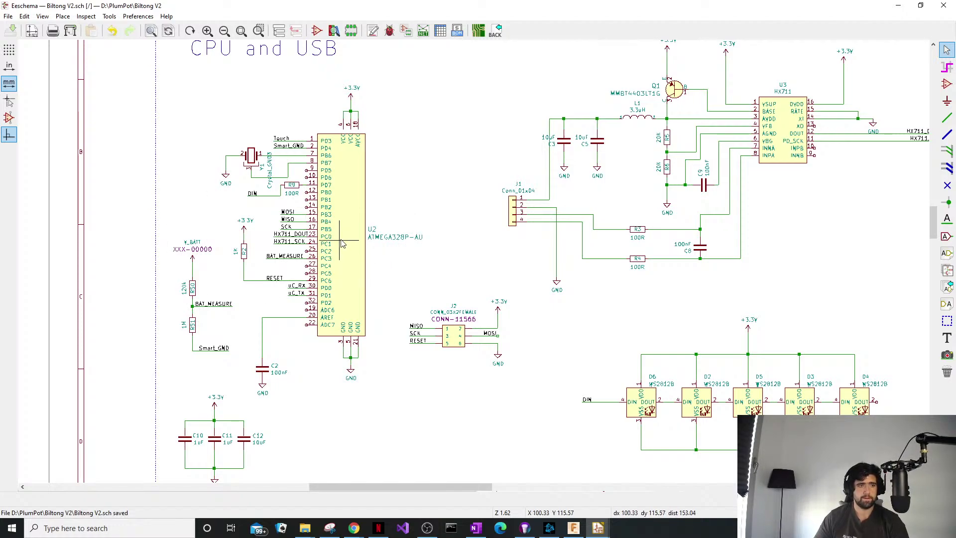
{"action": "middle_click_drag", "start_coordinate": [512, 262], "coordinate": [472, 215]}
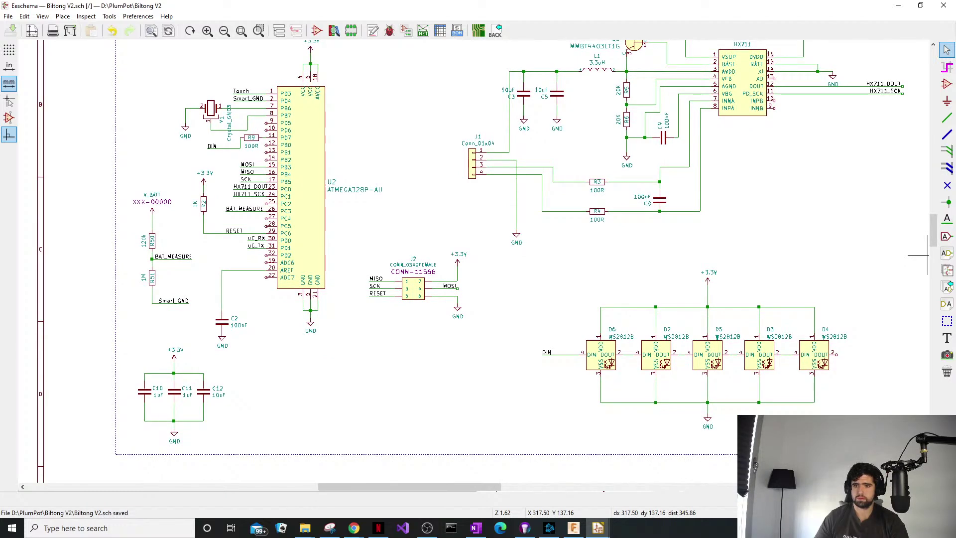
{"action": "middle_click_drag", "start_coordinate": [502, 312], "coordinate": [496, 335]}
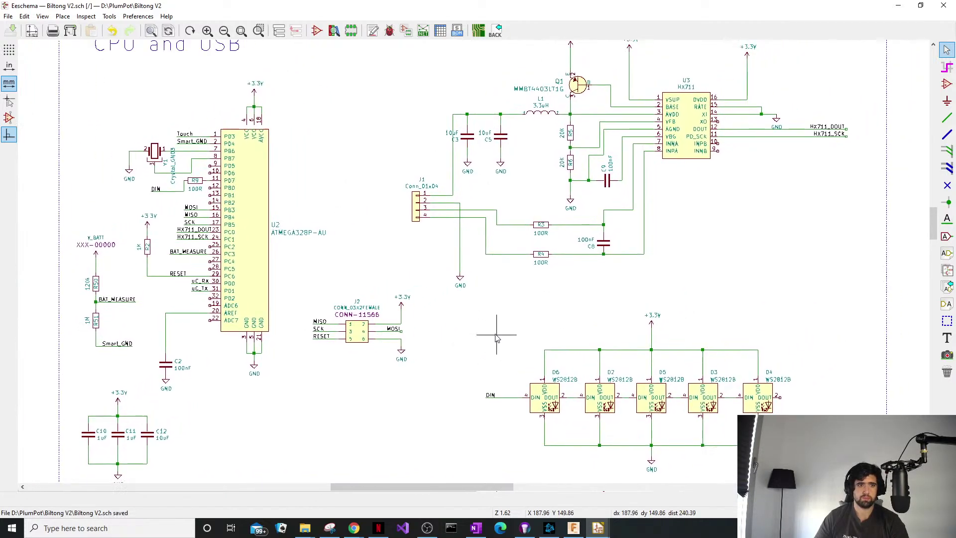
Switch to the Pcbnew board layout and inspect the board in the 3D viewer, rotating it to an angled view.
{"action": "mouse_move", "coordinate": [599, 528]}
{"action": "left_click", "coordinate": [674, 495]}
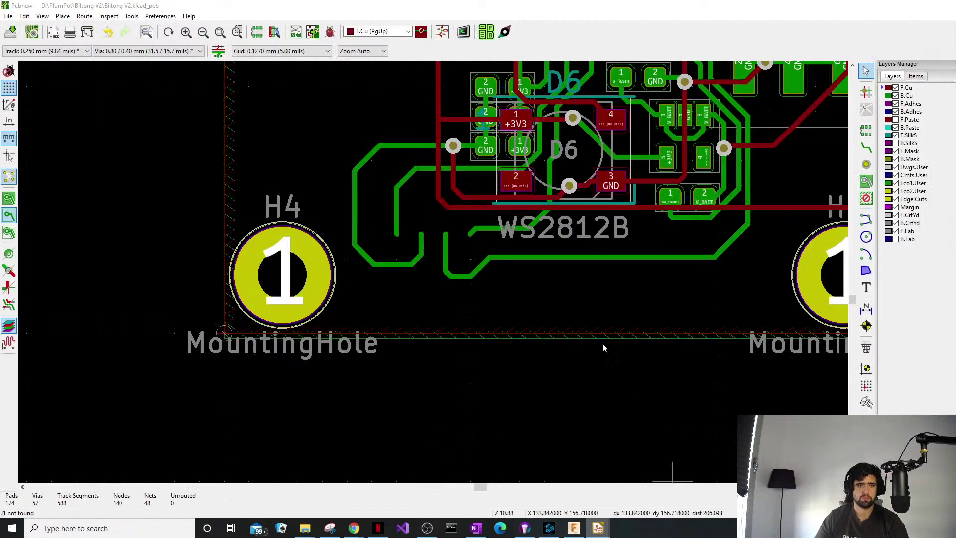
{"action": "scroll", "coordinate": [603, 347], "scroll_direction": "down", "scroll_amount": 4}
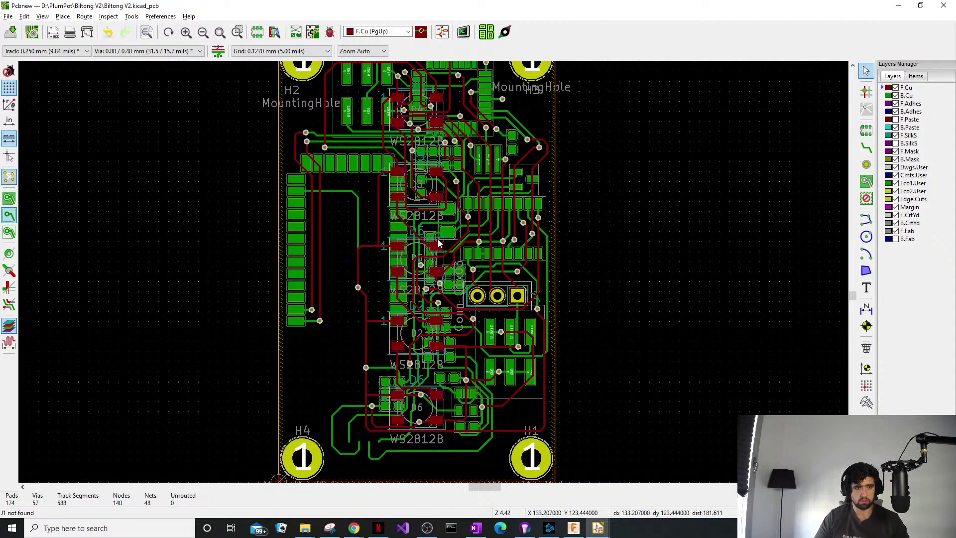
{"action": "key", "text": "alt+3"}
{"action": "left_click_drag", "start_coordinate": [697, 285], "coordinate": [503, 319]}
{"action": "left_click_drag", "start_coordinate": [732, 382], "coordinate": [710, 324]}
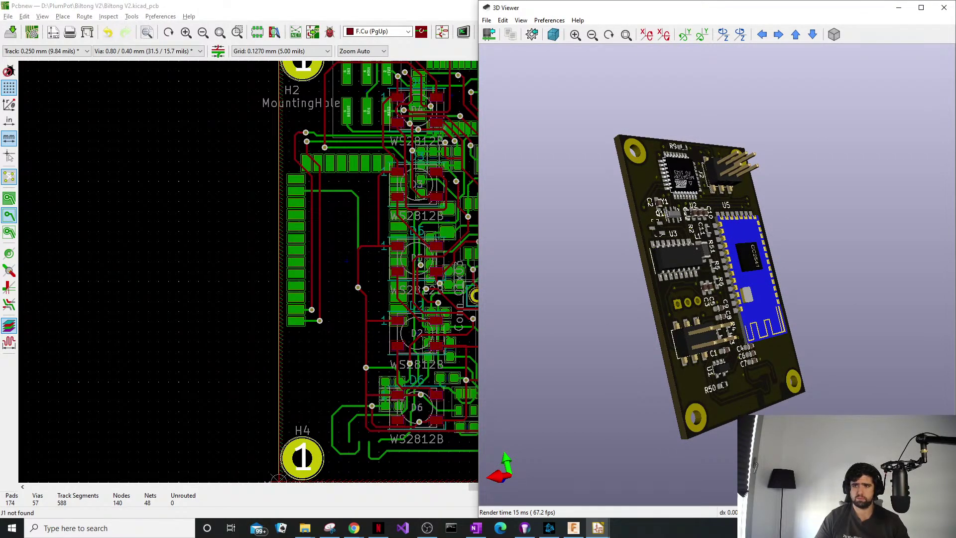
{"action": "key", "text": "alt+Tab"}
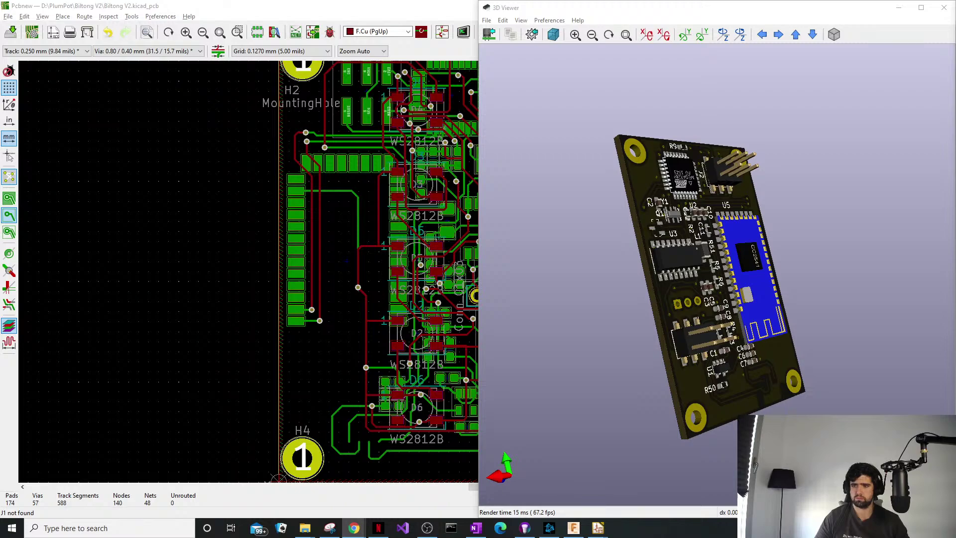
{"action": "left_click", "coordinate": [457, 233]}
Return to the Eeschema schematic and set the value of battery-divider resistor R50 to 270K.
{"action": "left_click", "coordinate": [603, 527]}
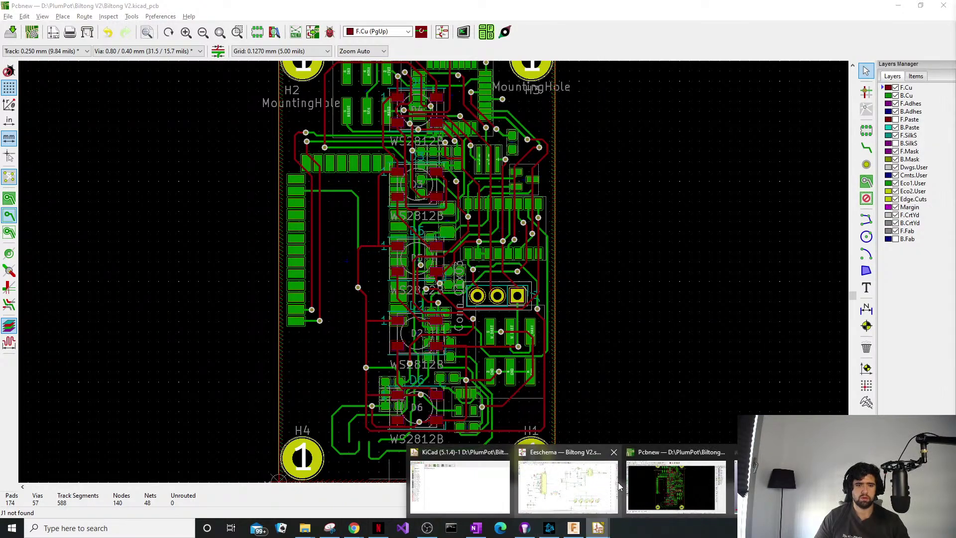
{"action": "left_click", "coordinate": [593, 487]}
{"action": "scroll", "coordinate": [100, 303], "scroll_direction": "up", "scroll_amount": 3}
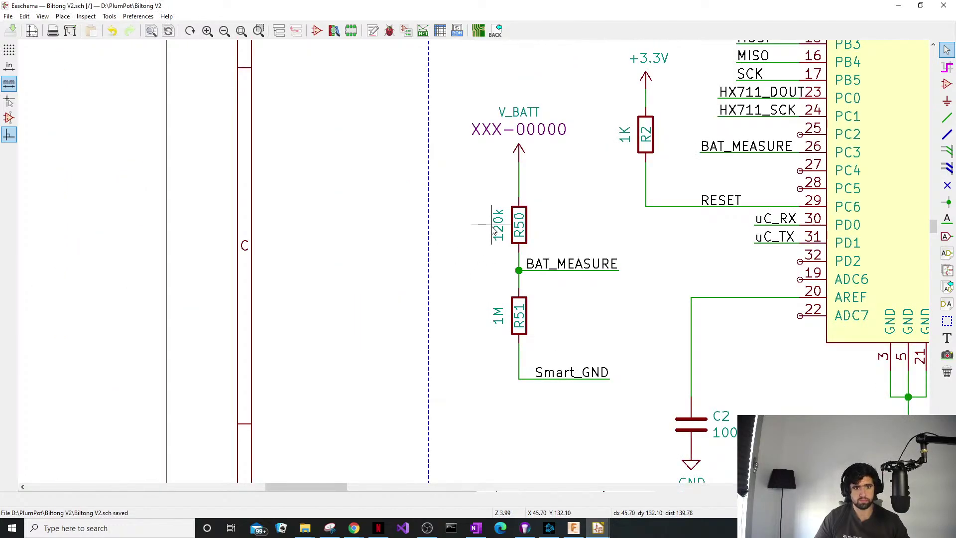
{"action": "double_click", "coordinate": [494, 228]}
{"action": "type", "text": "27"}
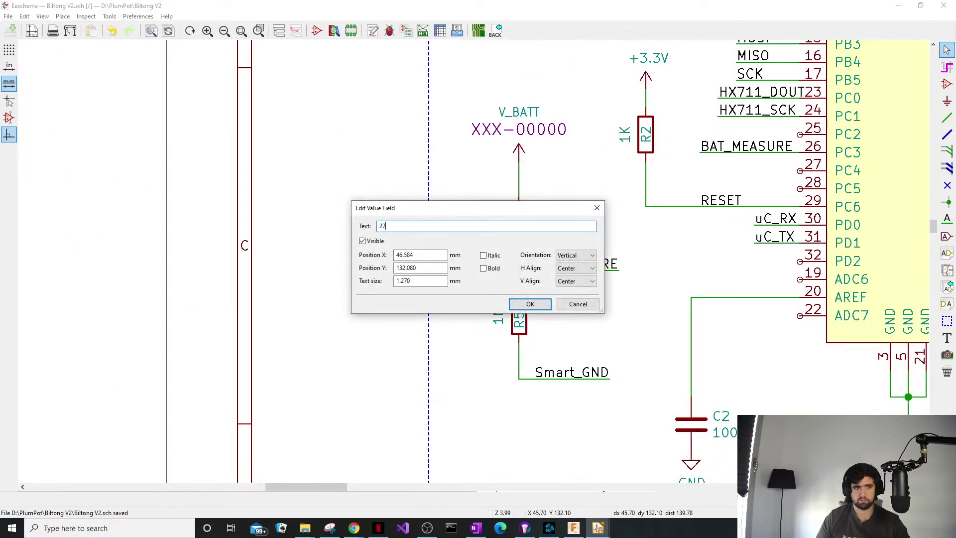
{"action": "type", "text": "0K"}
{"action": "left_click", "coordinate": [547, 308]}
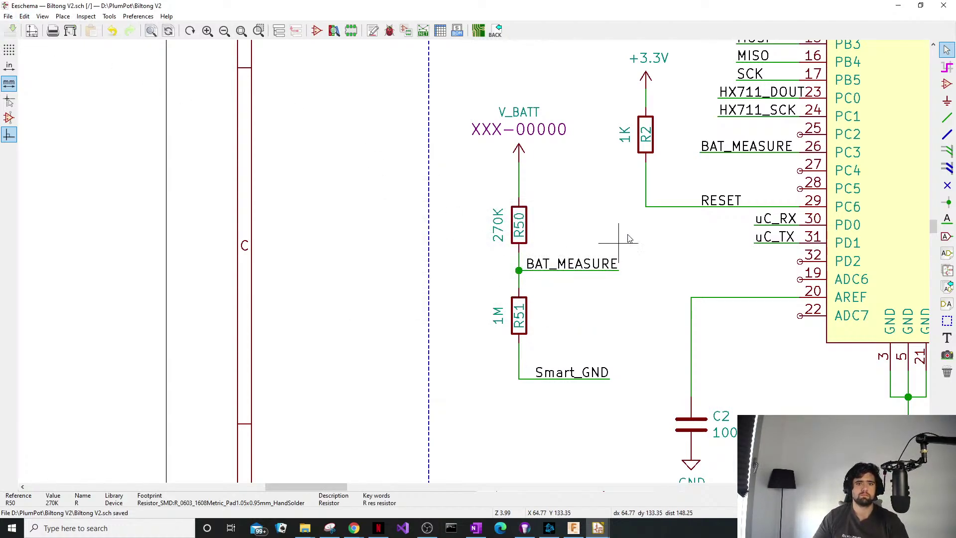
Examine connectors J5 and J4, the voltage regulator section, and the neighbouring circuits on the sheet.
{"action": "scroll", "coordinate": [629, 238], "scroll_direction": "down", "scroll_amount": 8}
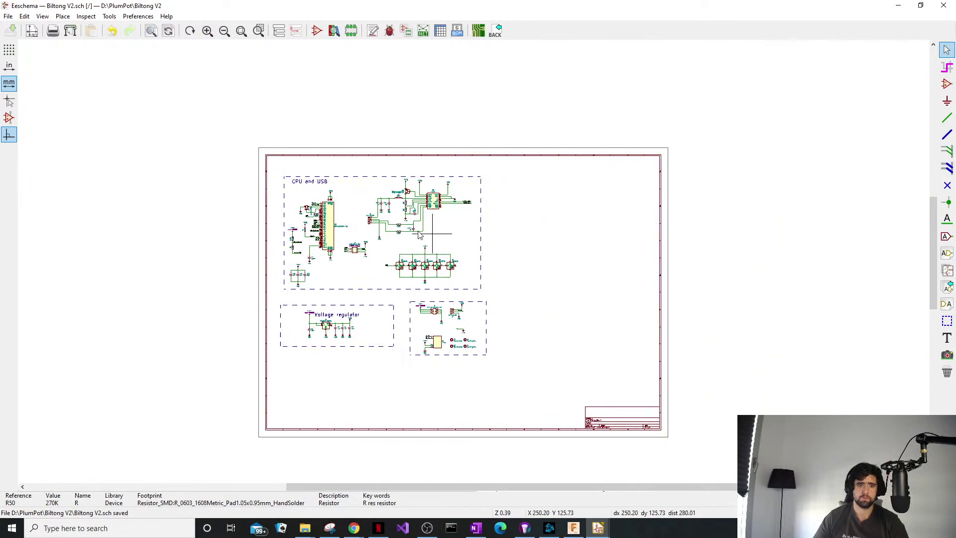
{"action": "scroll", "coordinate": [419, 235], "scroll_direction": "up", "scroll_amount": 6}
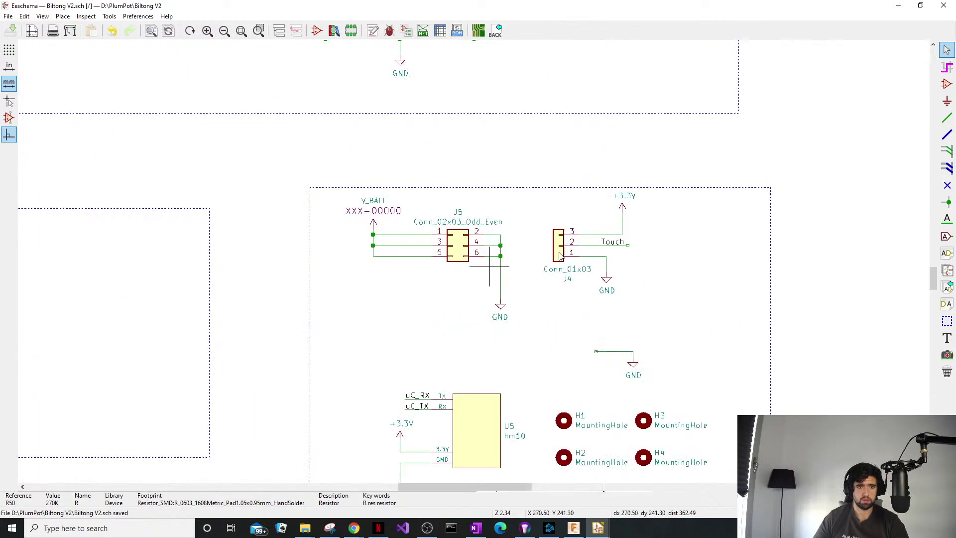
{"action": "scroll", "coordinate": [560, 256], "scroll_direction": "up", "scroll_amount": 2}
{"action": "scroll", "coordinate": [475, 266], "scroll_direction": "up", "scroll_amount": 2}
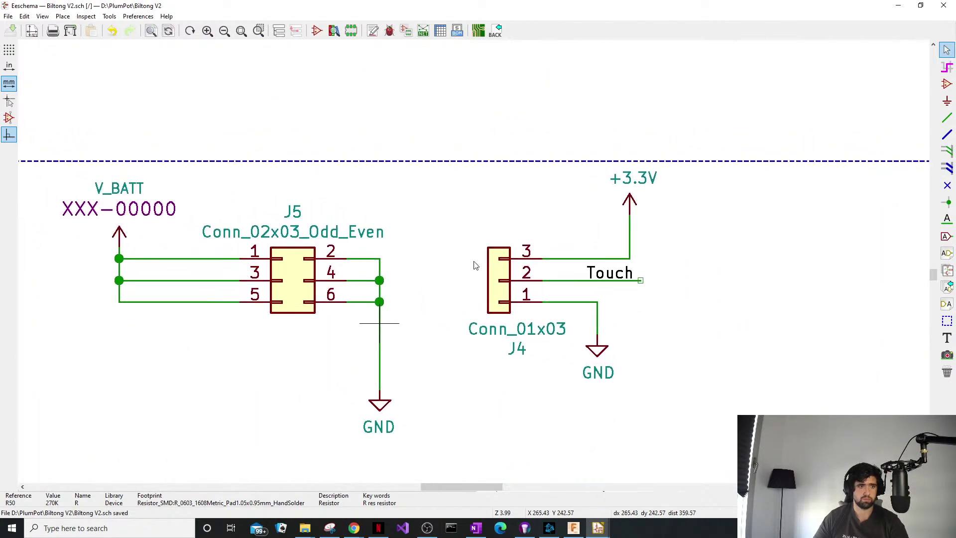
{"action": "scroll", "coordinate": [476, 266], "scroll_direction": "down", "scroll_amount": 4}
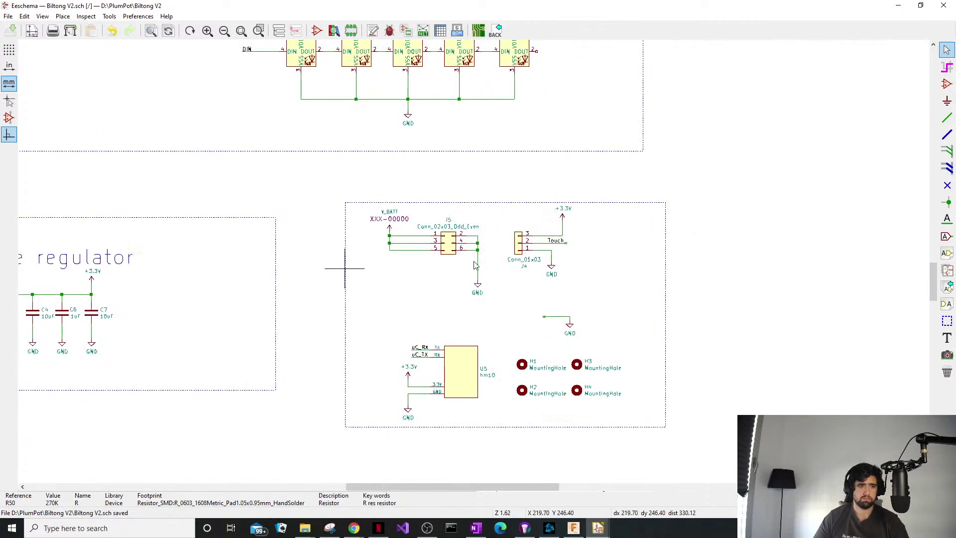
{"action": "scroll", "coordinate": [344, 268], "scroll_direction": "down", "scroll_amount": 1}
{"action": "middle_click_drag", "start_coordinate": [526, 287], "coordinate": [588, 307]}
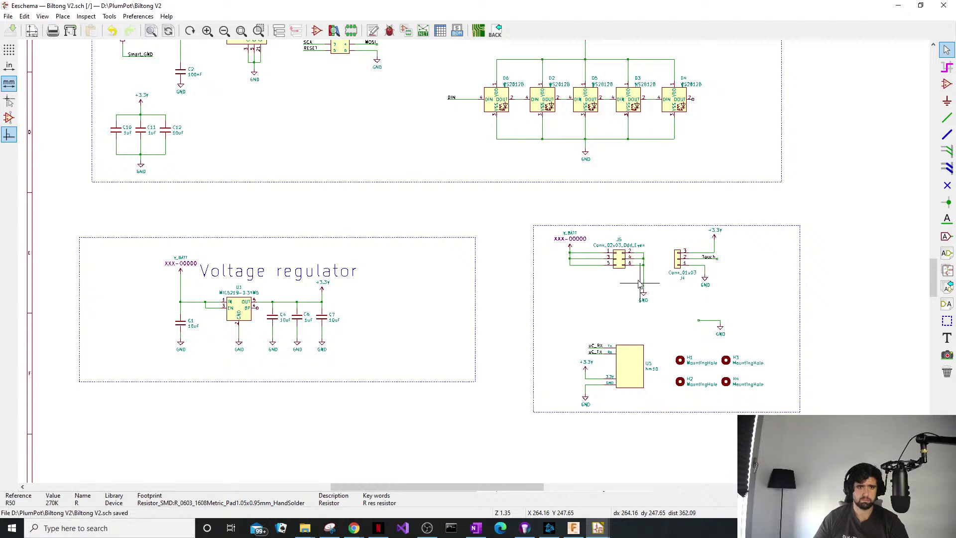
{"action": "middle_click_drag", "start_coordinate": [615, 271], "coordinate": [561, 263]}
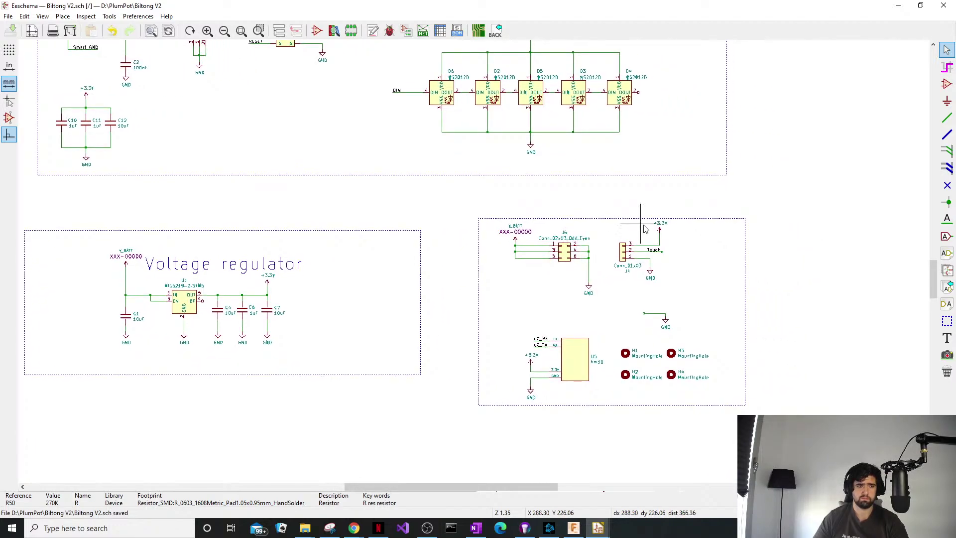
{"action": "middle_click_drag", "start_coordinate": [338, 230], "coordinate": [383, 291]}
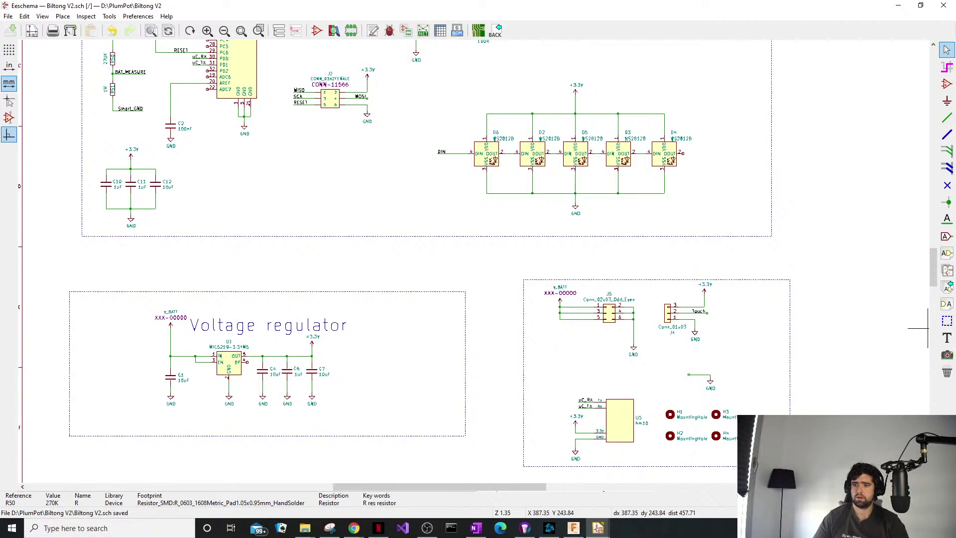
{"action": "middle_click_drag", "start_coordinate": [578, 325], "coordinate": [532, 305]}
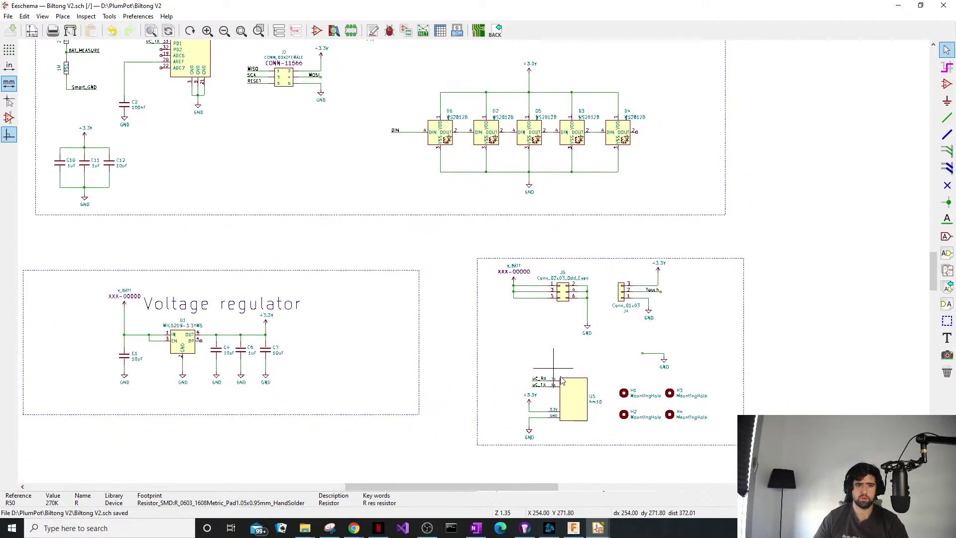
Select the hm10 module U5 and check its wiring and footprint assignment.
{"action": "scroll", "coordinate": [562, 391], "scroll_direction": "up", "scroll_amount": 3}
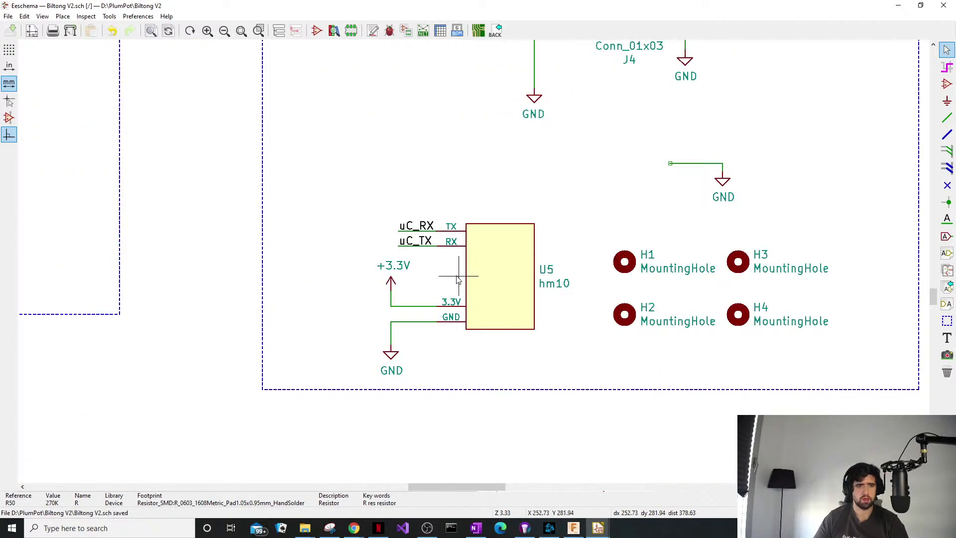
{"action": "left_click", "coordinate": [487, 263]}
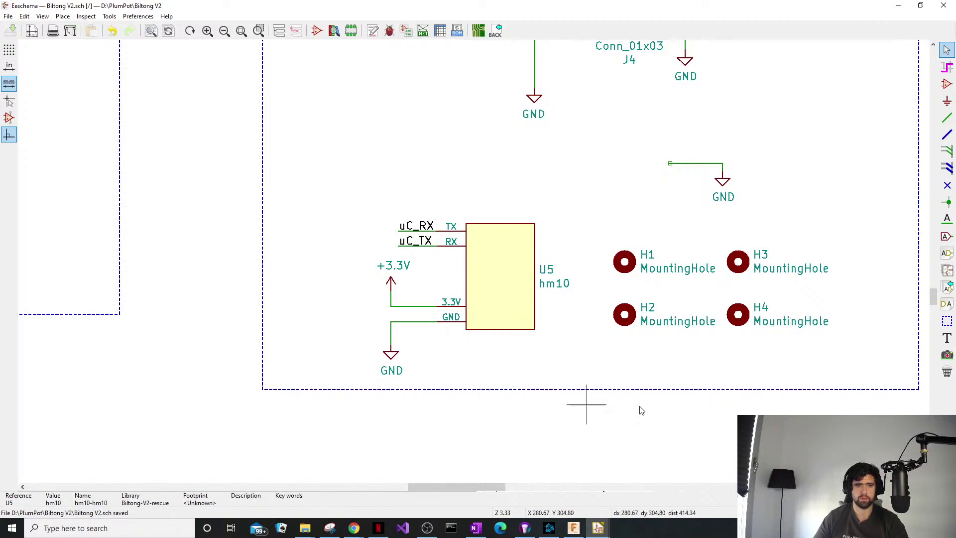
{"action": "scroll", "coordinate": [485, 244], "scroll_direction": "down", "scroll_amount": 1}
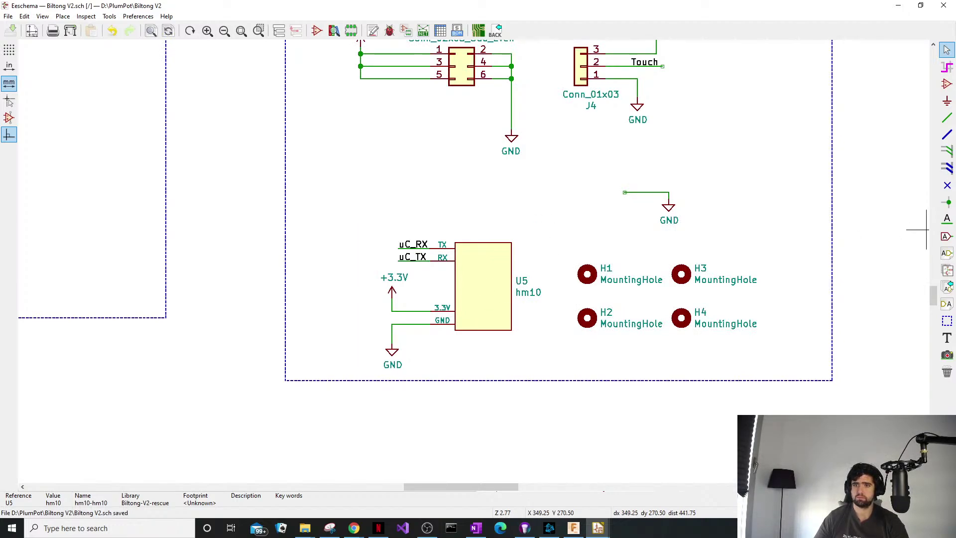
Preview the PCB update from the schematic in Pcbnew, check the listed errors, close without updating, and return to the Eeschema schematic.
{"action": "key", "text": "alt+Tab"}
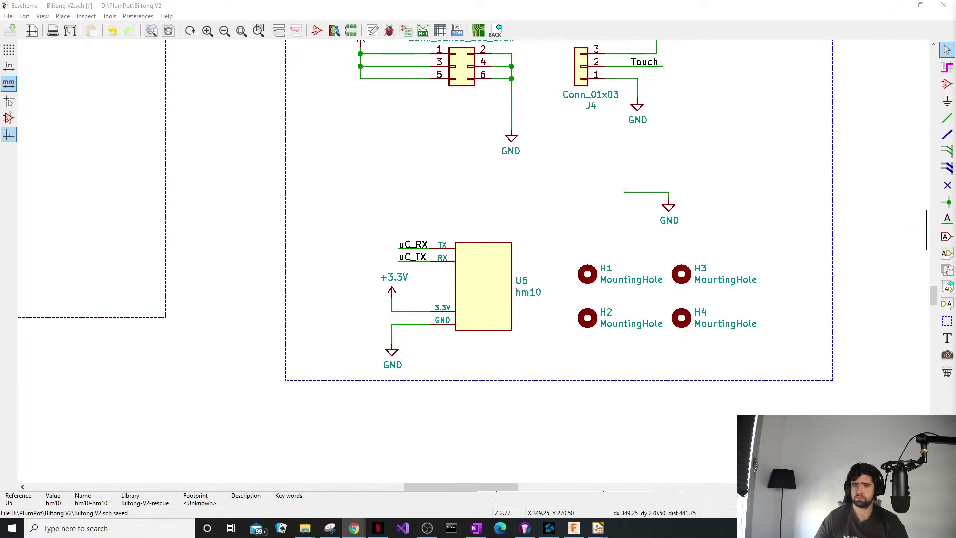
{"action": "left_click", "coordinate": [109, 16]}
{"action": "left_click", "coordinate": [145, 28]}
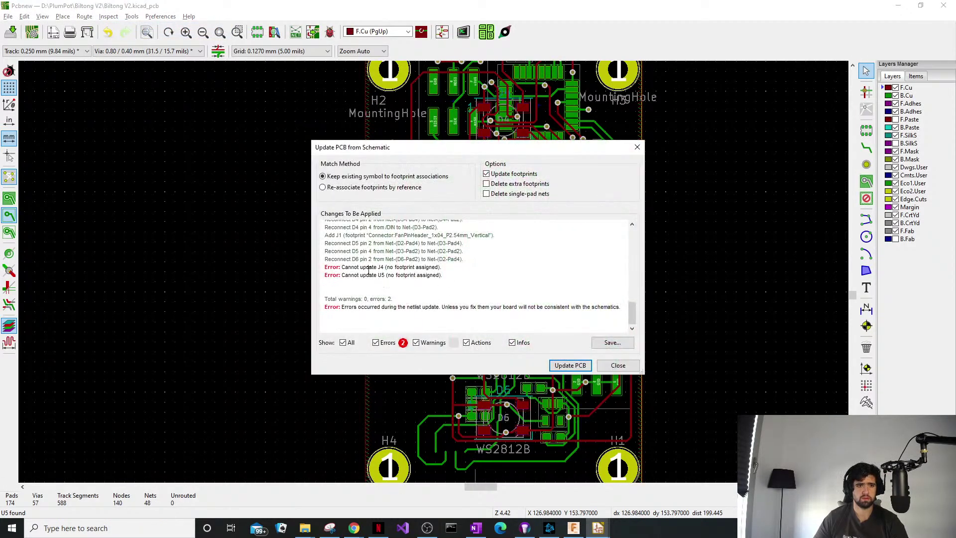
{"action": "mouse_move", "coordinate": [446, 270]}
{"action": "left_mouse_down"}
{"action": "mouse_move", "coordinate": [424, 263]}
{"action": "mouse_move", "coordinate": [456, 273]}
{"action": "left_mouse_up"}
{"action": "left_click", "coordinate": [638, 148]}
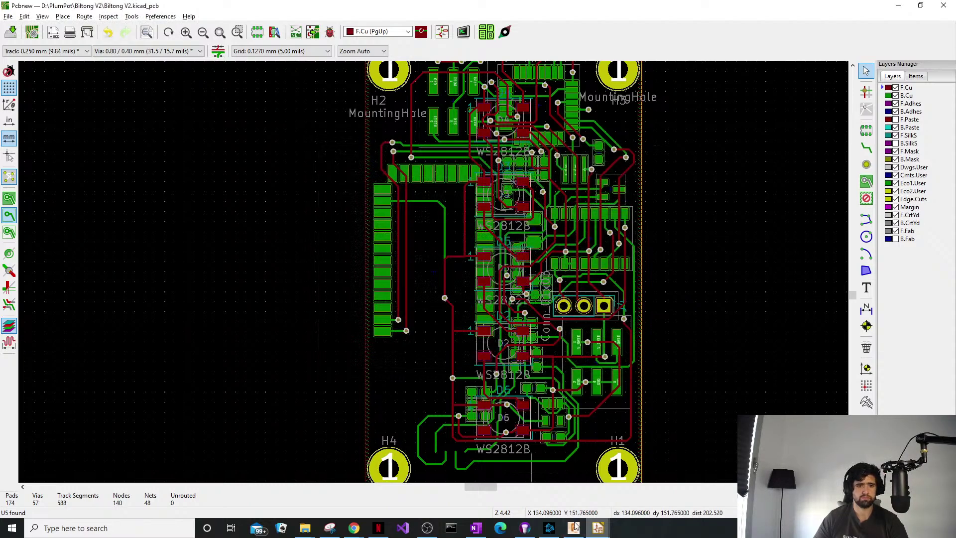
{"action": "mouse_move", "coordinate": [598, 528]}
{"action": "left_click", "coordinate": [593, 491]}
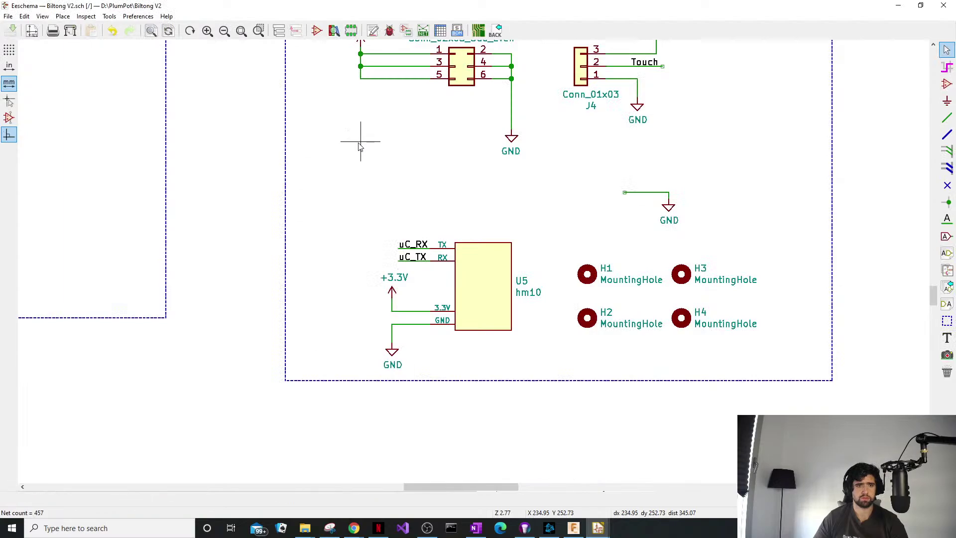
Find connector J4 in the schematic and check the footprint assignment in its symbol properties.
{"action": "scroll", "coordinate": [363, 145], "scroll_direction": "down", "scroll_amount": 4}
{"action": "scroll", "coordinate": [339, 166], "scroll_direction": "up", "scroll_amount": 4}
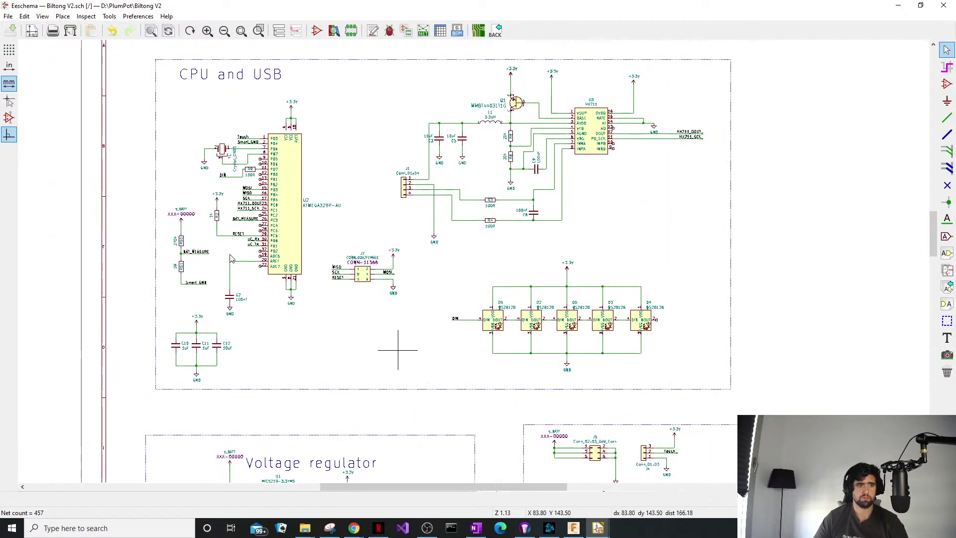
{"action": "middle_click_drag", "start_coordinate": [458, 173], "coordinate": [487, 348]}
{"action": "middle_click_drag", "start_coordinate": [463, 246], "coordinate": [359, 339]}
{"action": "middle_click_drag", "start_coordinate": [673, 254], "coordinate": [440, 327]}
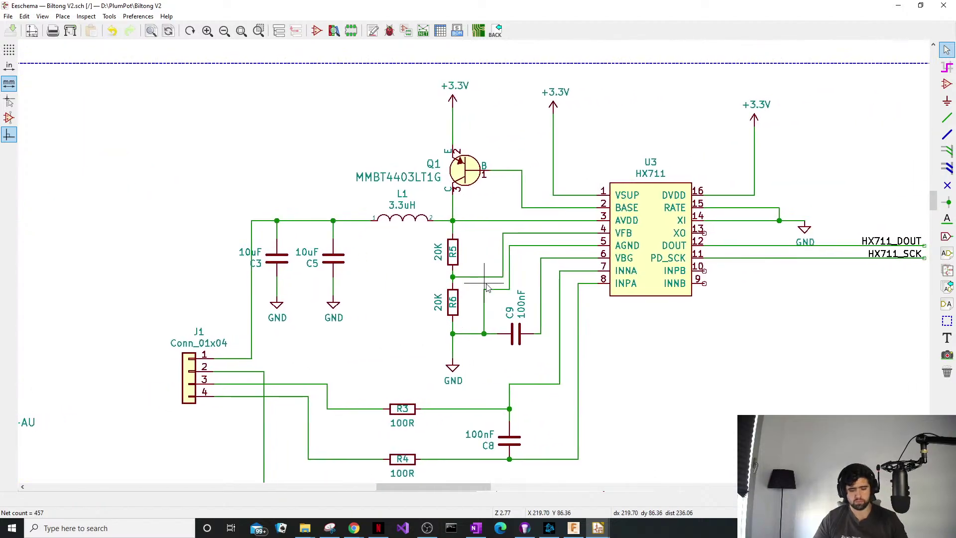
{"action": "key", "text": "ctrl+f"}
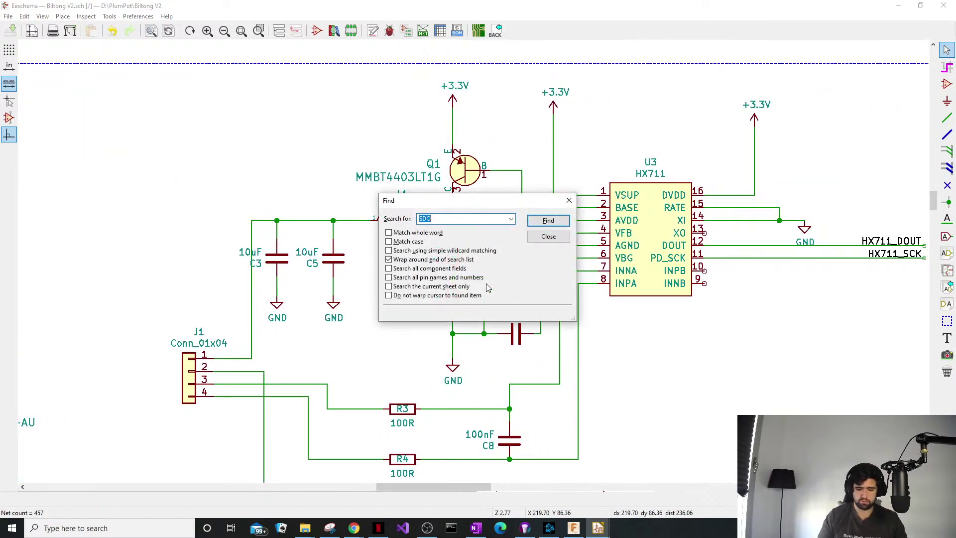
{"action": "type", "text": "J4"}
{"action": "key", "text": "Return"}
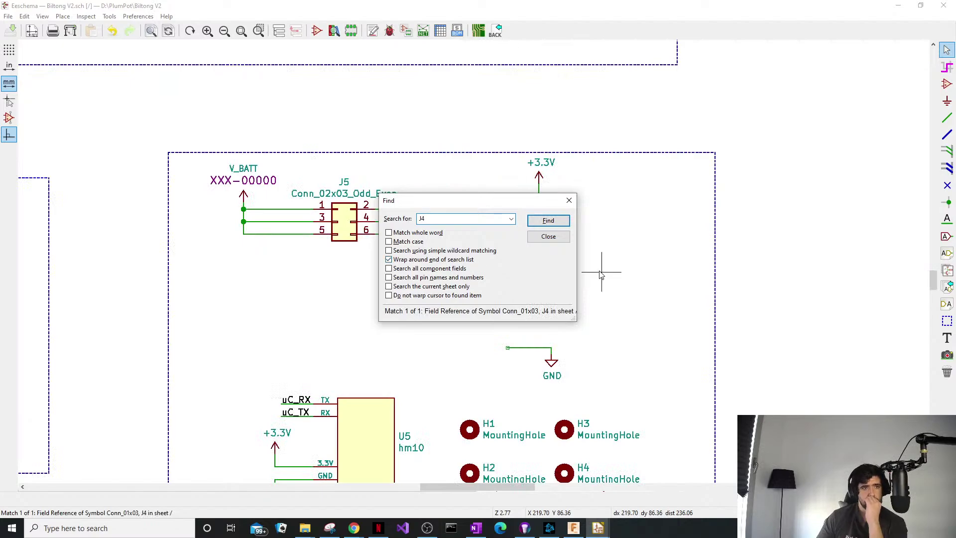
{"action": "left_click", "coordinate": [548, 236]}
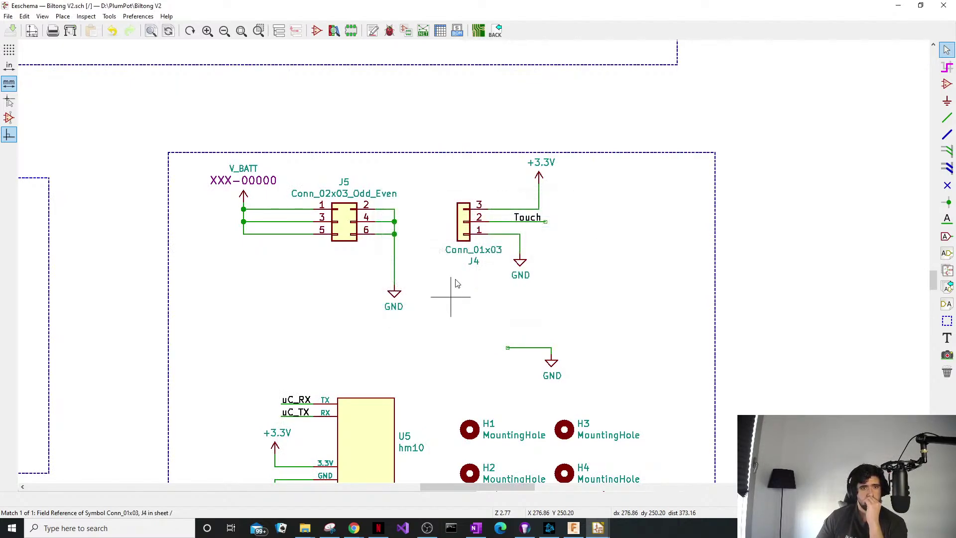
{"action": "left_click", "coordinate": [467, 220]}
{"action": "double_click", "coordinate": [467, 221]}
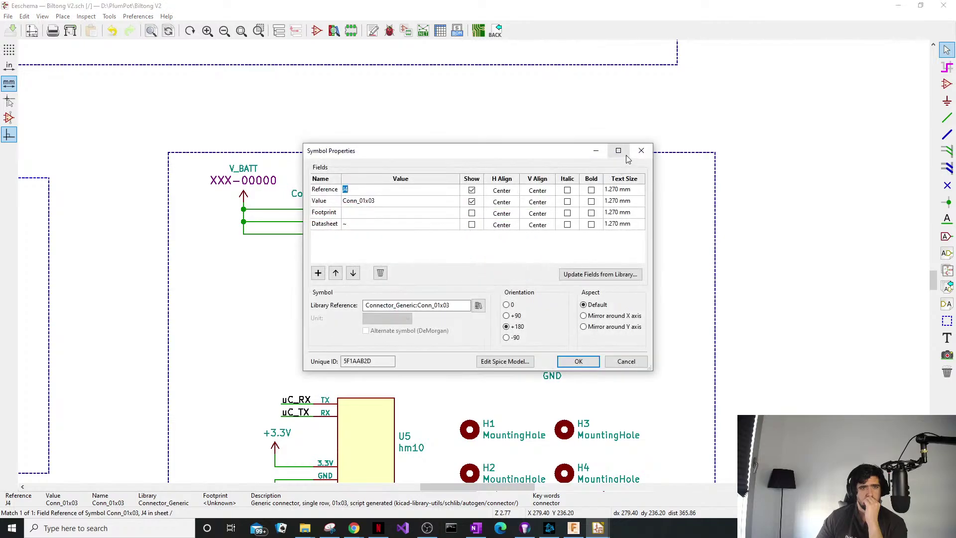
{"action": "key", "text": "Escape"}
Switch to the board in Pcbnew and check the footprint used by connector J4.
{"action": "left_click", "coordinate": [898, 6]}
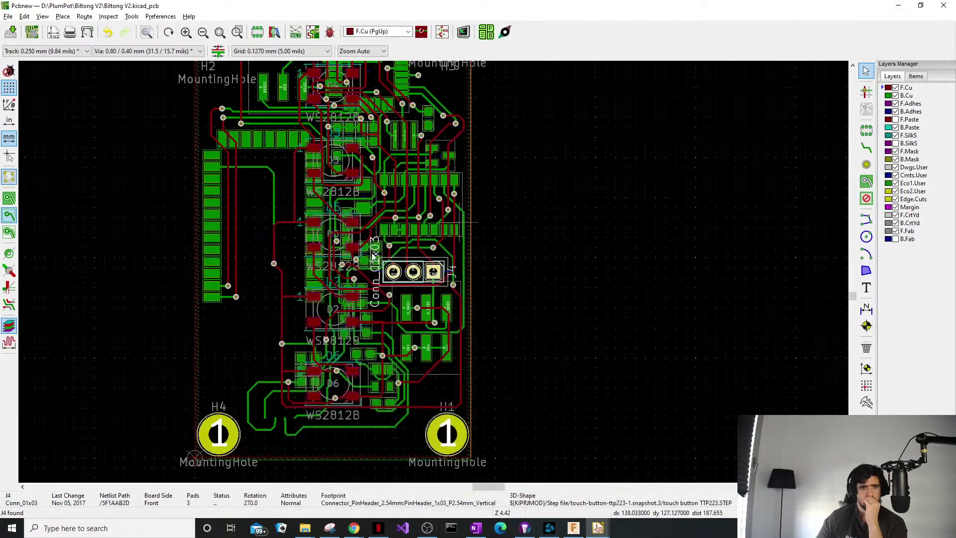
{"action": "left_click", "coordinate": [417, 270]}
{"action": "left_click", "coordinate": [595, 218]}
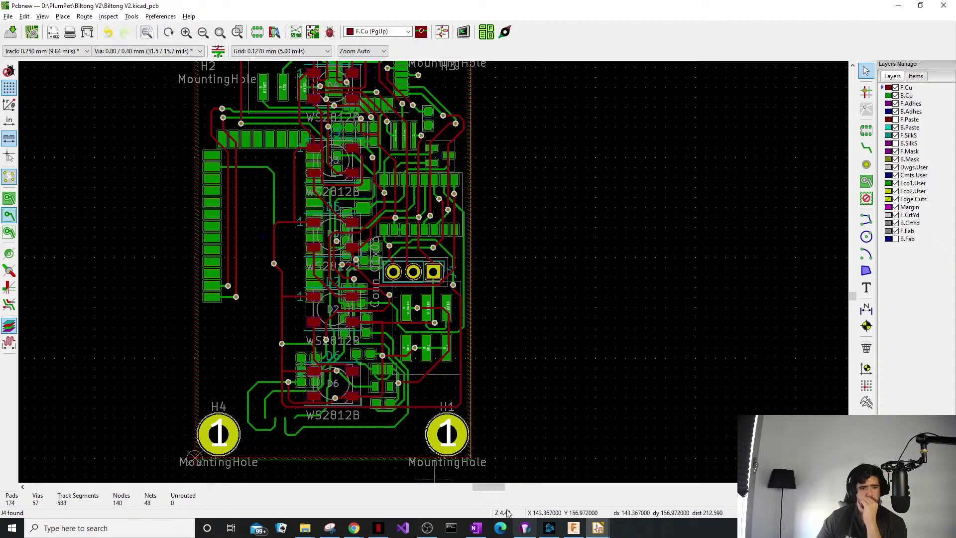
Return to Eeschema and update the PCB from the schematic, re-associating footprints by reference with footprint updating enabled.
{"action": "mouse_move", "coordinate": [599, 532]}
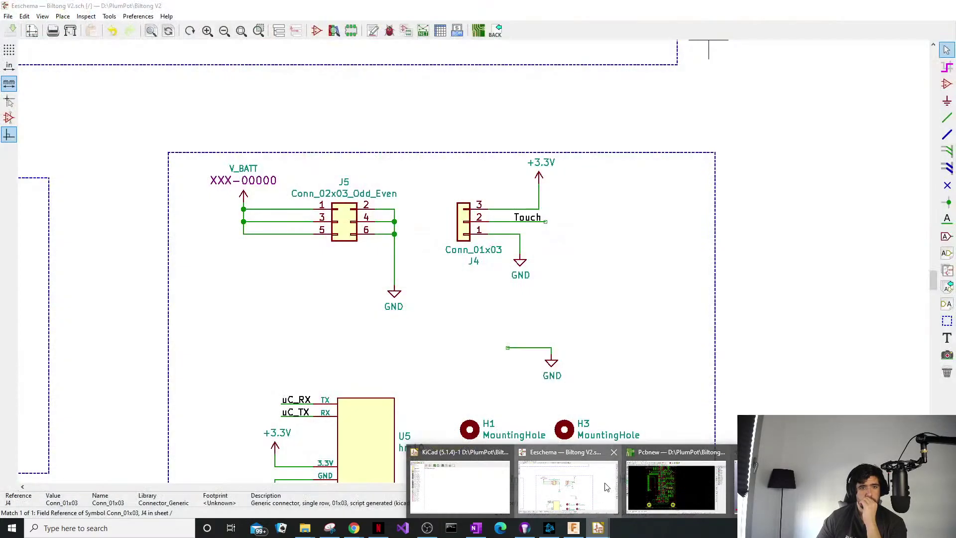
{"action": "left_click", "coordinate": [461, 483]}
{"action": "left_click", "coordinate": [109, 16]}
{"action": "left_click", "coordinate": [109, 16]}
{"action": "left_click", "coordinate": [109, 16]}
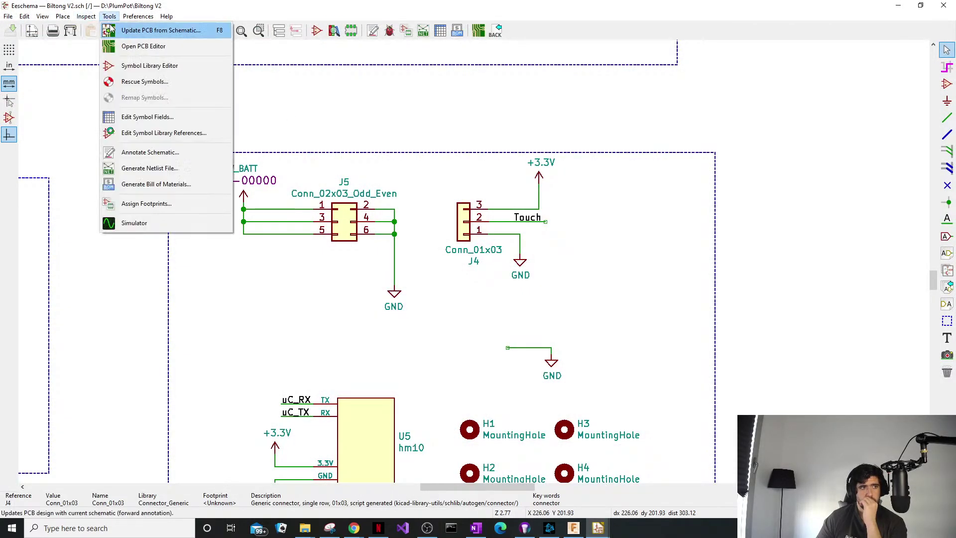
{"action": "left_click", "coordinate": [119, 31]}
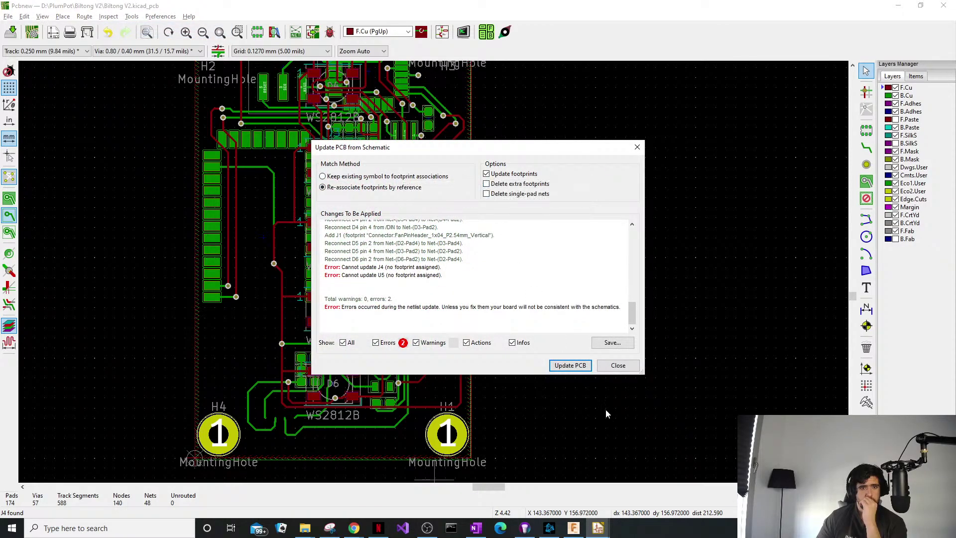
{"action": "left_click", "coordinate": [570, 366]}
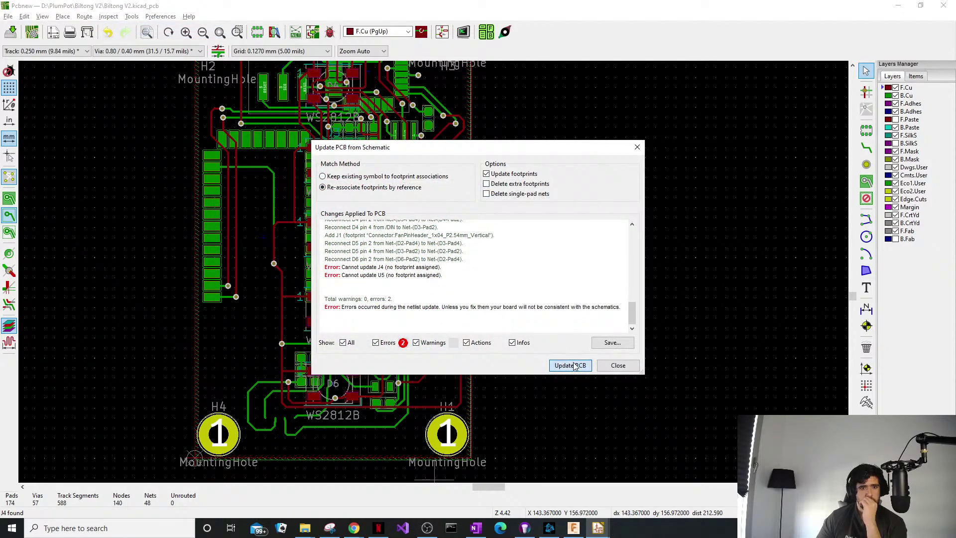
{"action": "left_click", "coordinate": [629, 370]}
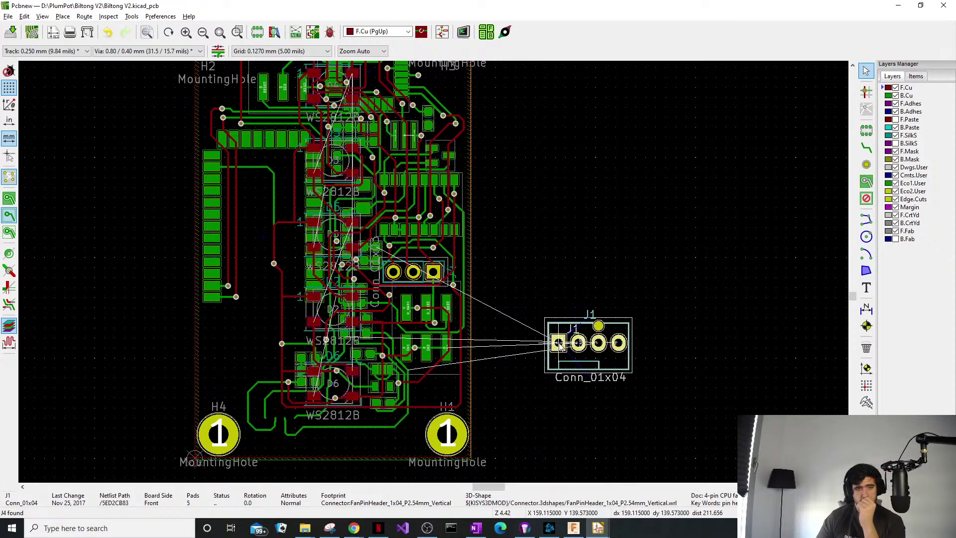
{"action": "left_click", "coordinate": [559, 345]}
{"action": "left_click", "coordinate": [566, 245]}
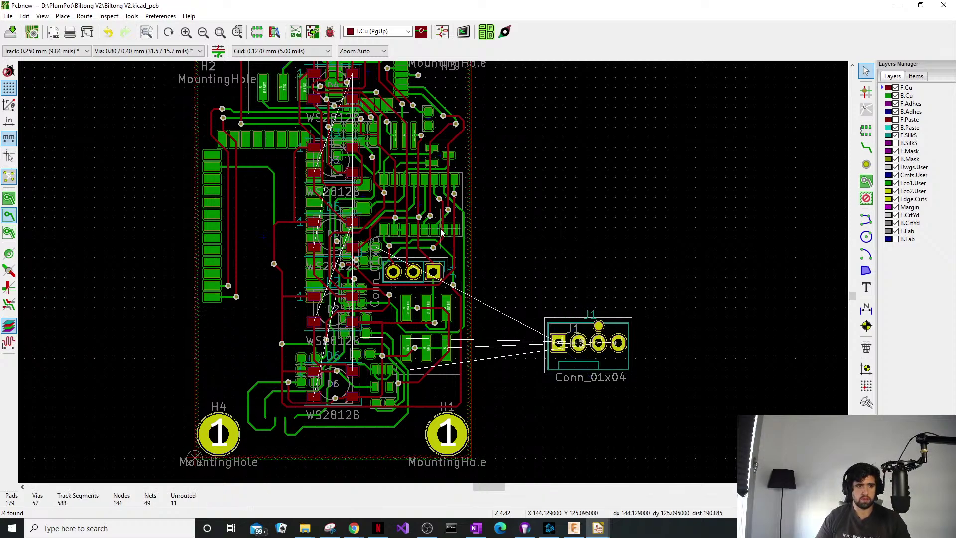
Delete all tracks and vias from the board on all layers with a global deletion.
{"action": "left_click", "coordinate": [9, 16]}
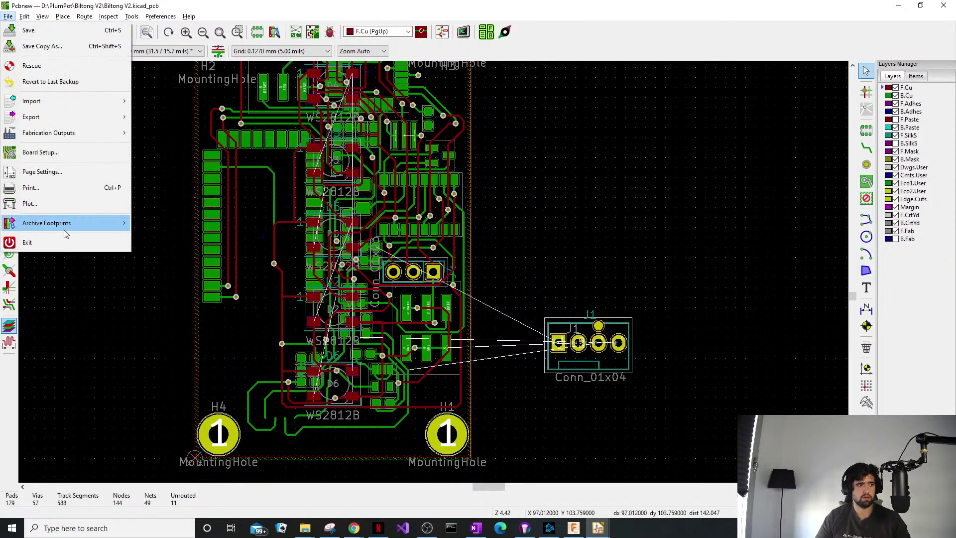
{"action": "mouse_move", "coordinate": [43, 15]}
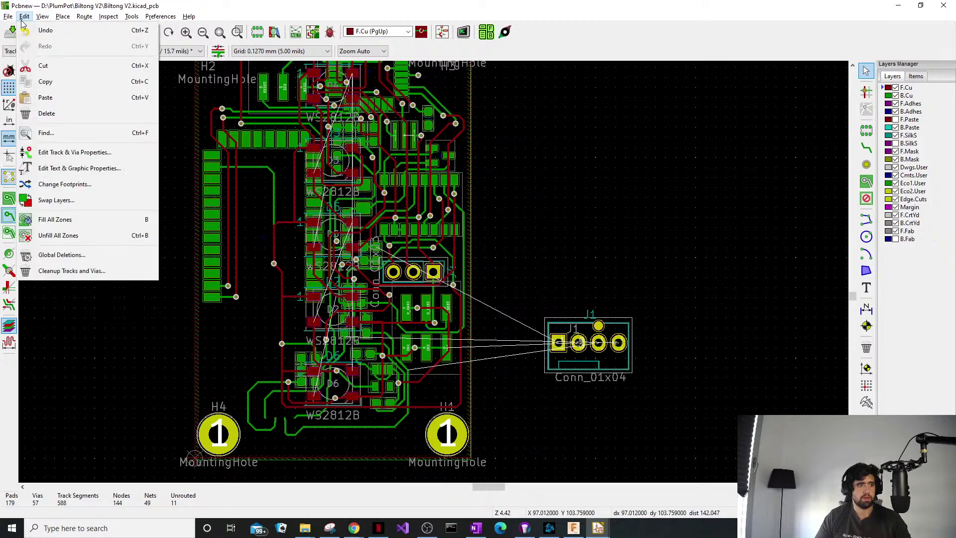
{"action": "left_click", "coordinate": [78, 260]}
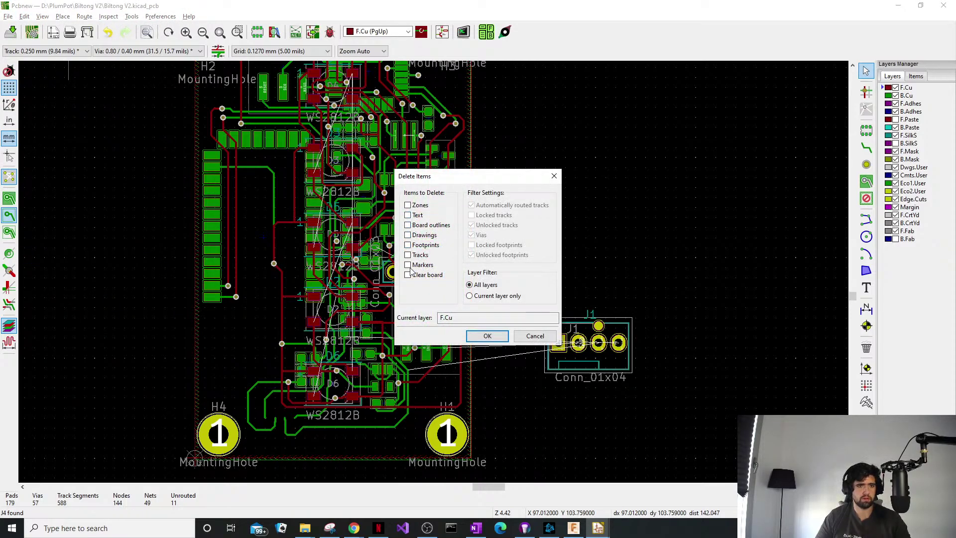
{"action": "left_click", "coordinate": [408, 255]}
{"action": "left_click", "coordinate": [488, 336]}
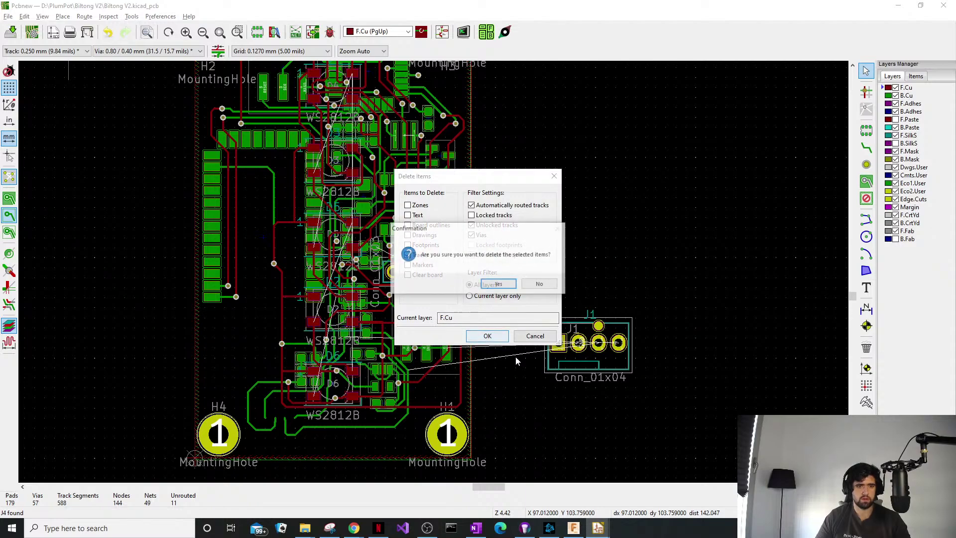
{"action": "left_click", "coordinate": [513, 283]}
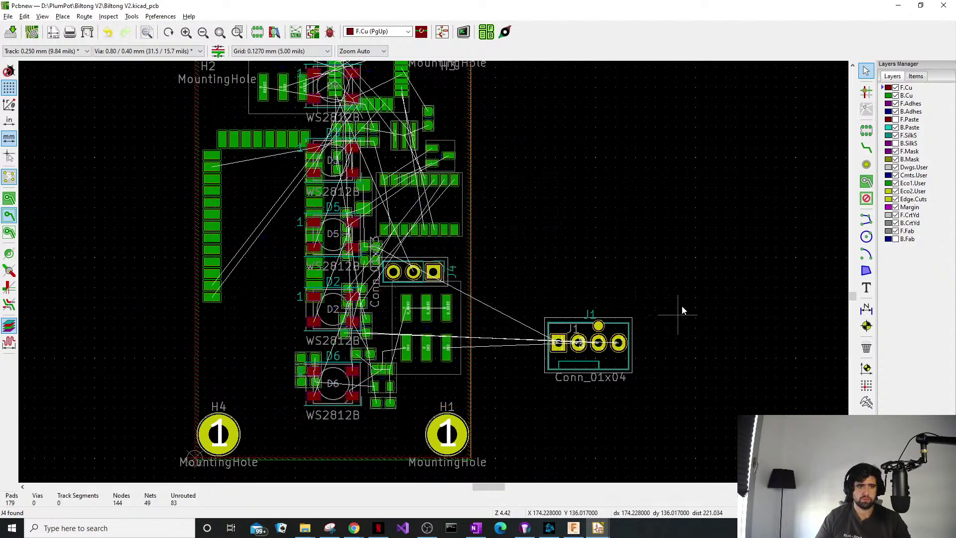
Move connector J1 onto the board edge between mounting holes H4 and H1 and inspect its placement in the 3D view.
{"action": "left_click", "coordinate": [626, 363]}
{"action": "left_click_drag", "start_coordinate": [475, 386], "coordinate": [305, 426]}
{"action": "key", "text": "alt+3"}
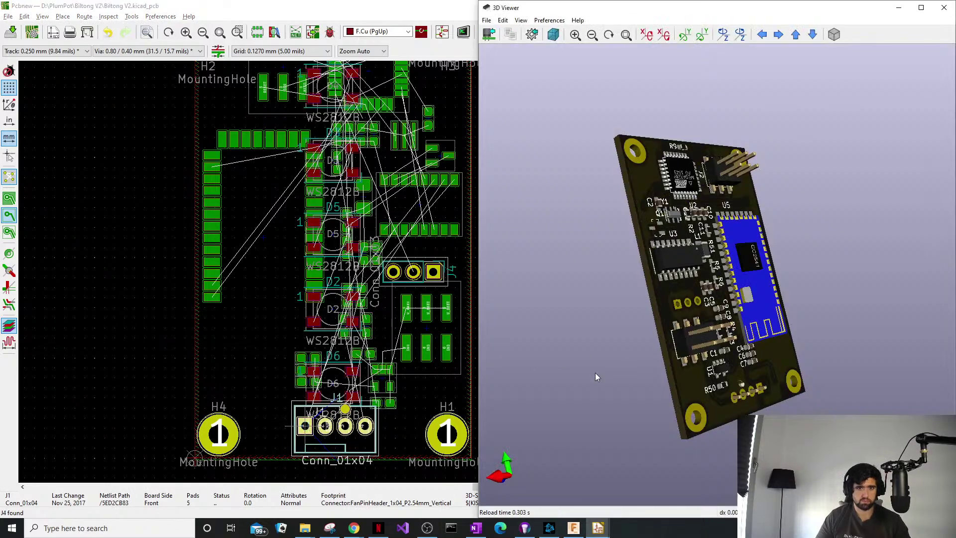
{"action": "left_click_drag", "start_coordinate": [595, 373], "coordinate": [792, 316]}
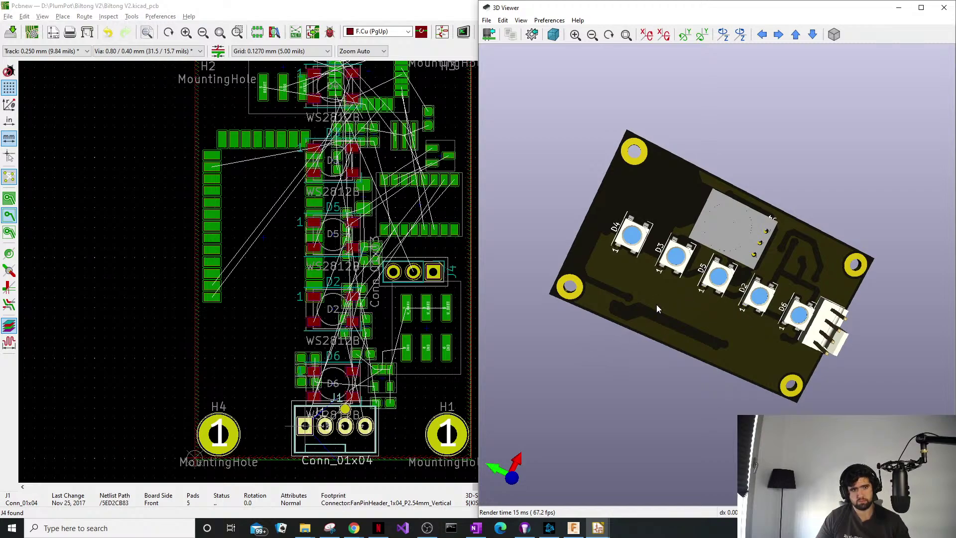
{"action": "left_click_drag", "start_coordinate": [657, 304], "coordinate": [631, 343]}
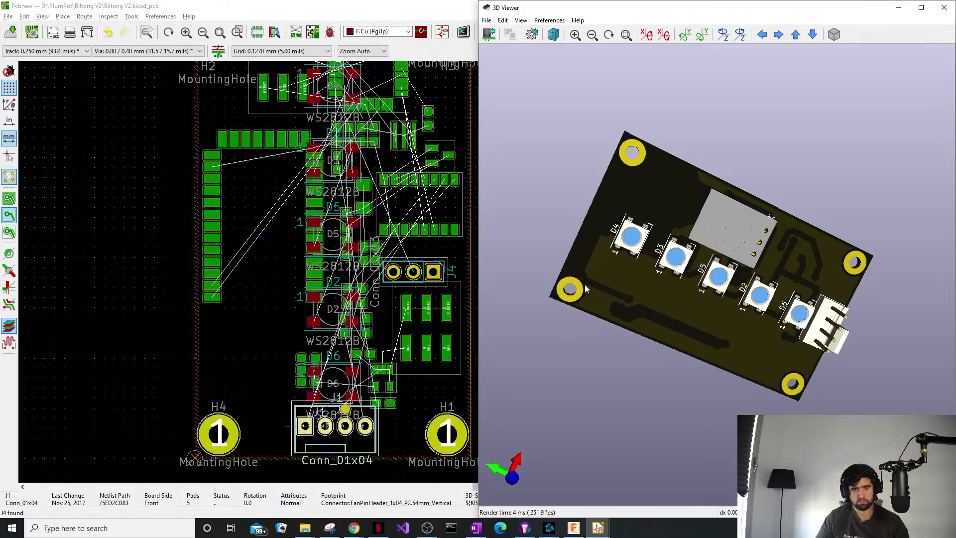
Nudge connector J1 slightly, flip it to the back side of the board, and check it in the 3D view.
{"action": "left_click", "coordinate": [944, 8]}
{"action": "mouse_move", "coordinate": [305, 426]}
{"action": "left_mouse_down"}
{"action": "mouse_move", "coordinate": [357, 432]}
{"action": "mouse_move", "coordinate": [262, 428]}
{"action": "mouse_move", "coordinate": [303, 431]}
{"action": "left_mouse_up"}
{"action": "key", "text": "f"}
{"action": "key", "text": "alt+3"}
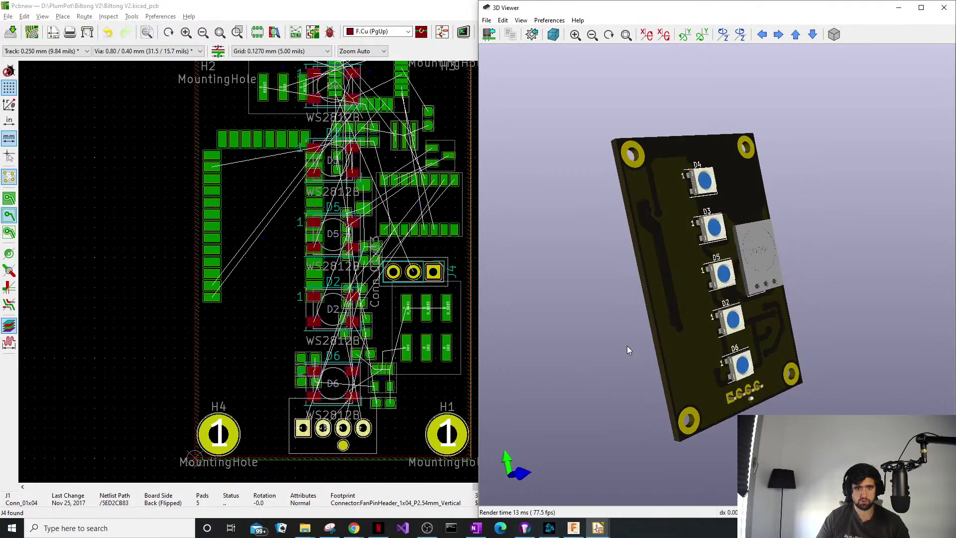
{"action": "left_click_drag", "start_coordinate": [626, 346], "coordinate": [509, 272]}
{"action": "scroll", "coordinate": [409, 220], "scroll_direction": "up", "scroll_amount": 3}
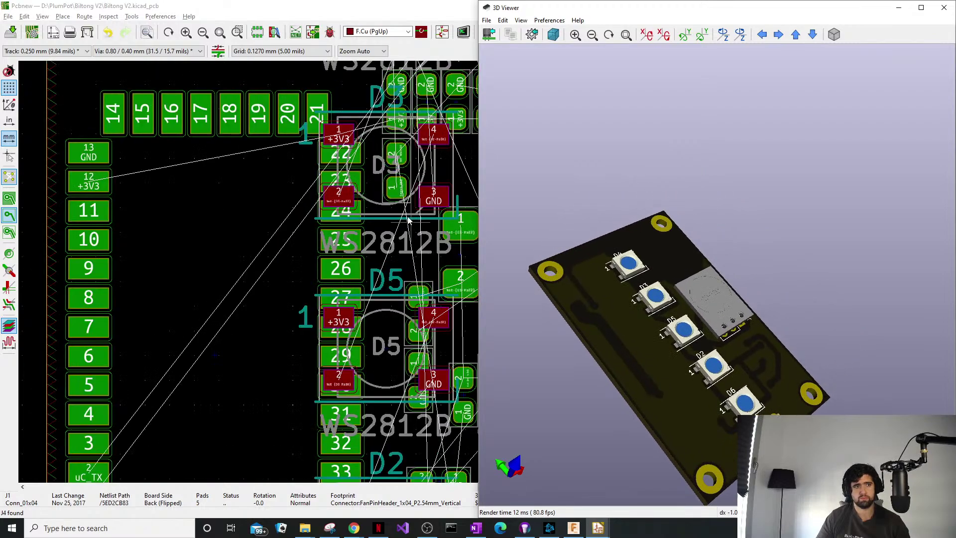
Maximize the Pcbnew window and hide the front footprints so only the back-side parts are displayed.
{"action": "key", "text": "super+Up"}
{"action": "scroll", "coordinate": [193, 303], "scroll_direction": "down", "scroll_amount": 5}
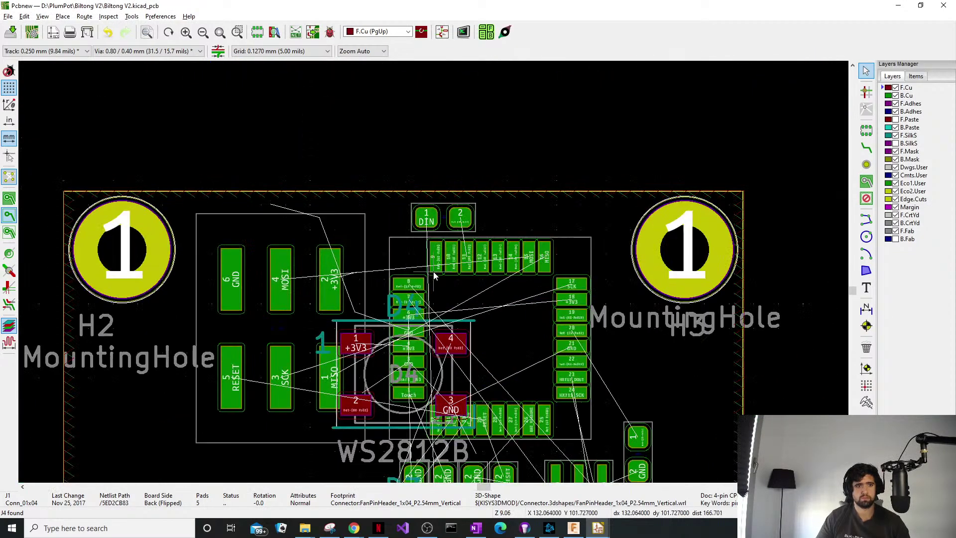
{"action": "scroll", "coordinate": [433, 276], "scroll_direction": "up", "scroll_amount": 2}
{"action": "scroll", "coordinate": [401, 205], "scroll_direction": "down", "scroll_amount": 3}
{"action": "scroll", "coordinate": [402, 206], "scroll_direction": "up", "scroll_amount": 1}
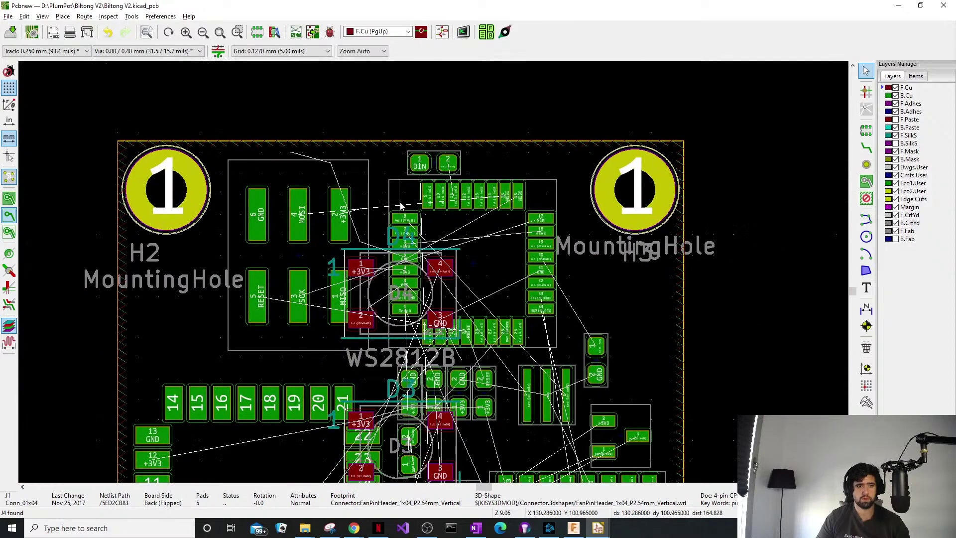
{"action": "left_click", "coordinate": [915, 76]}
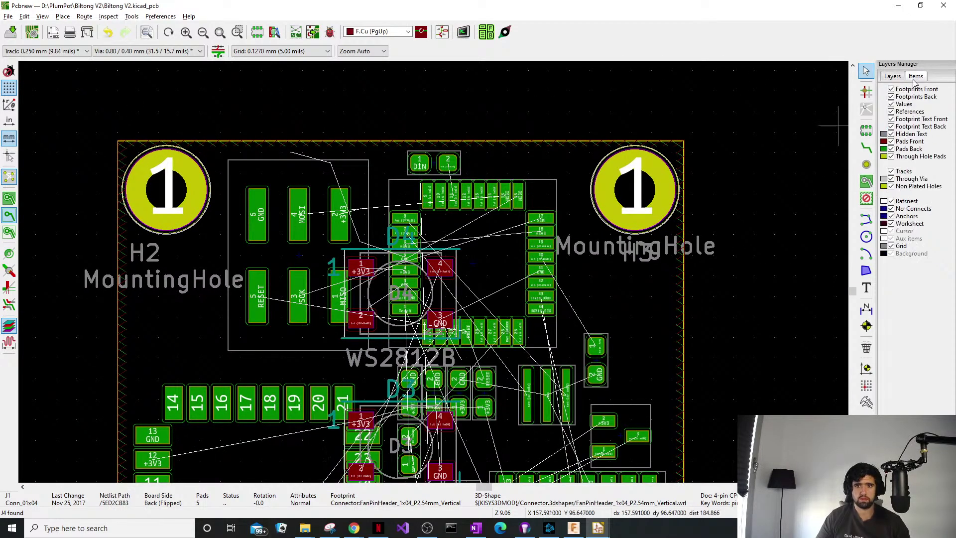
{"action": "left_click", "coordinate": [892, 97]}
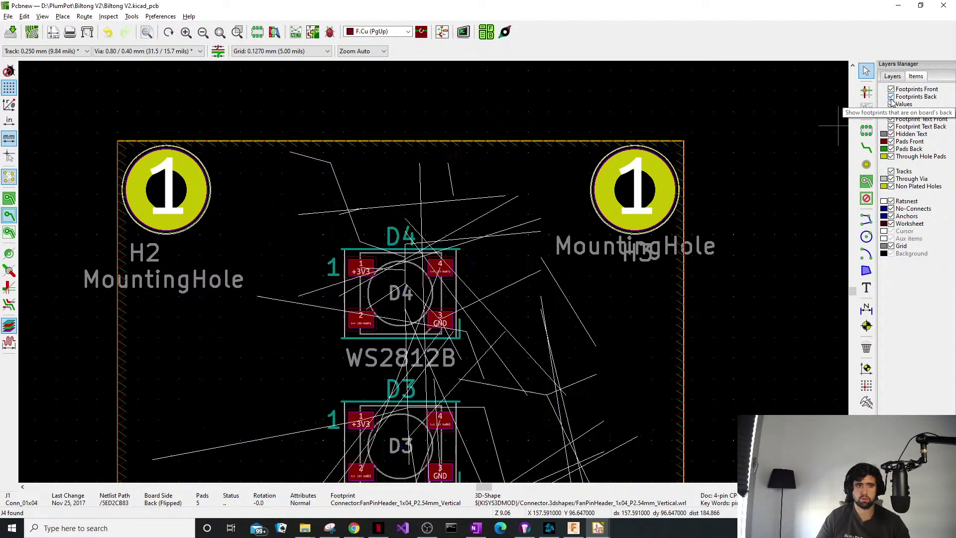
{"action": "left_click", "coordinate": [892, 96]}
{"action": "left_click", "coordinate": [891, 89]}
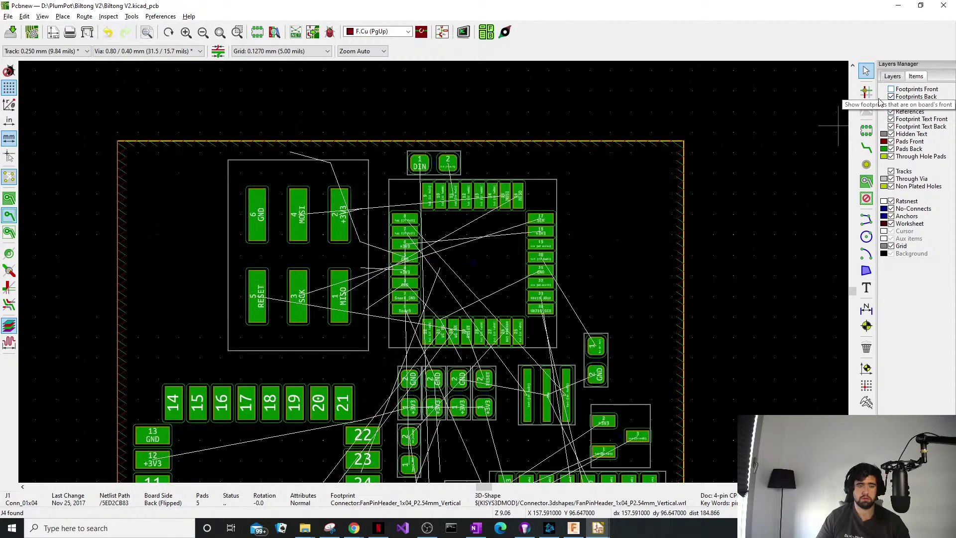
Route a B.Cu track from pad 2 of resistor R9 to pad 11 of microcontroller U2.
{"action": "scroll", "coordinate": [438, 100], "scroll_direction": "up", "scroll_amount": 1}
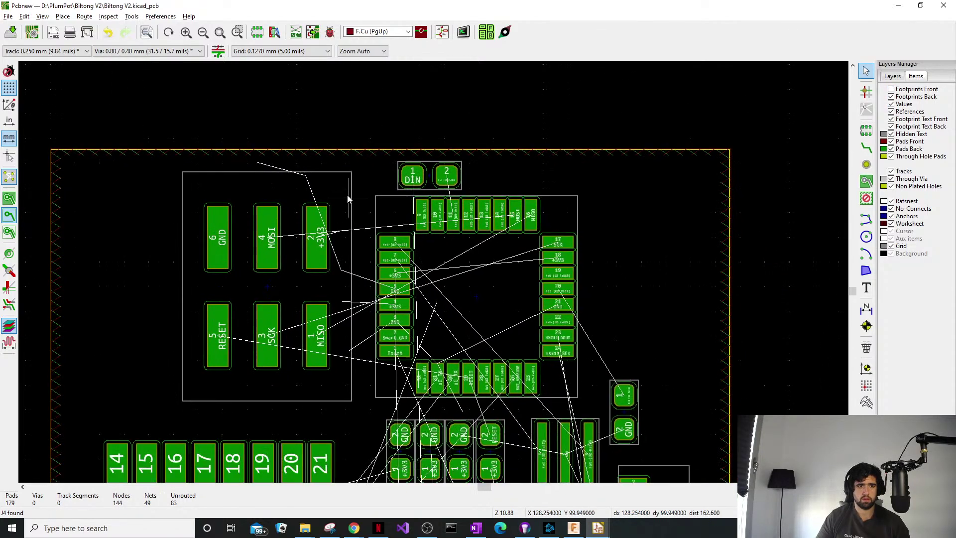
{"action": "scroll", "coordinate": [349, 199], "scroll_direction": "up", "scroll_amount": 5}
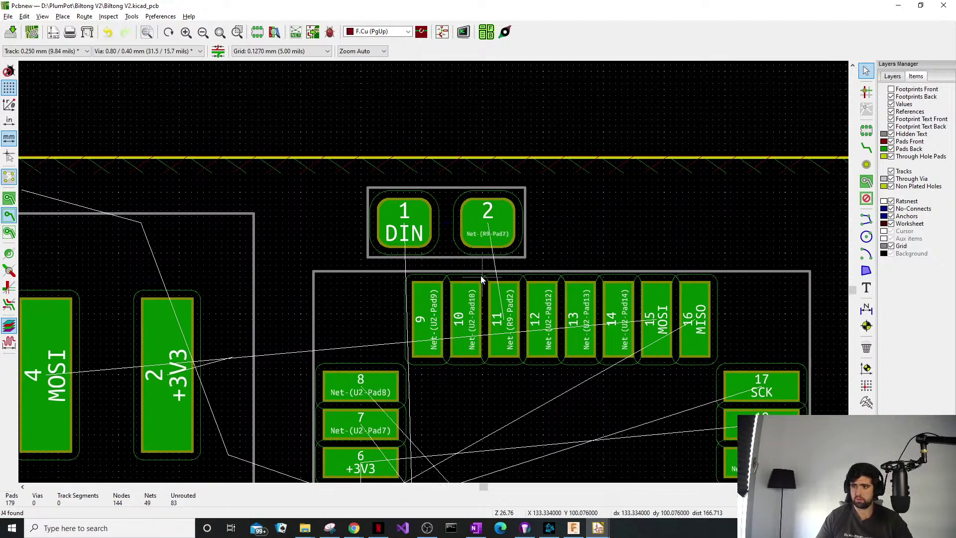
{"action": "key", "text": "alt+Tab"}
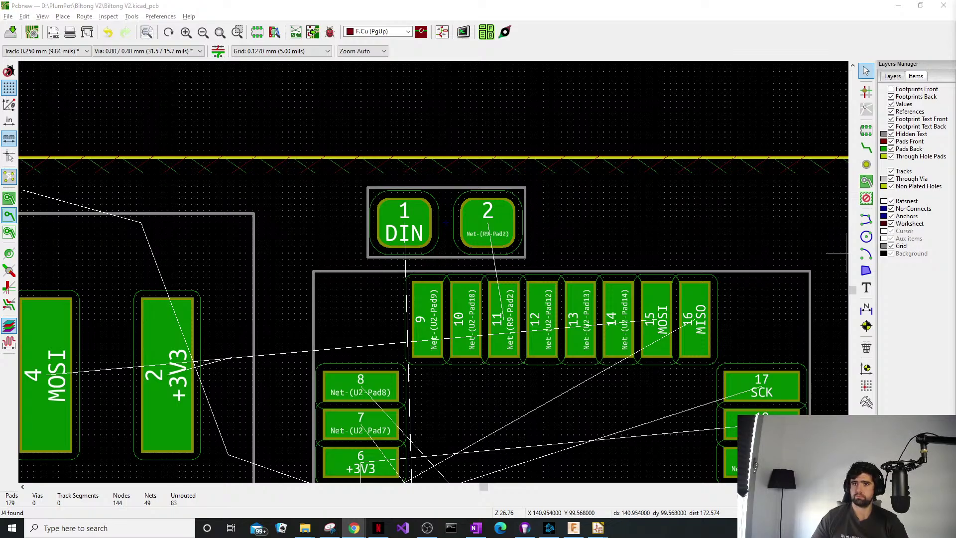
{"action": "middle_click_drag", "start_coordinate": [450, 253], "coordinate": [440, 222]}
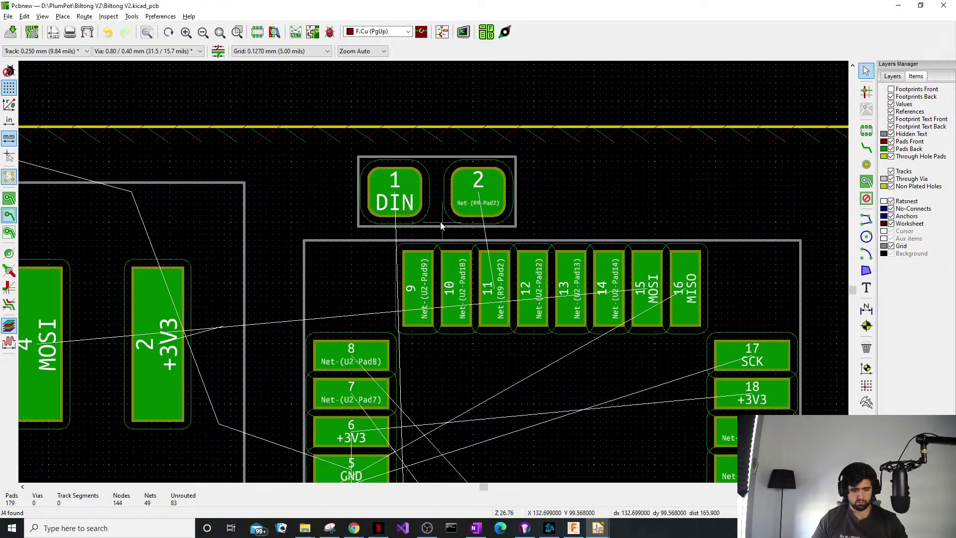
{"action": "key", "text": "x"}
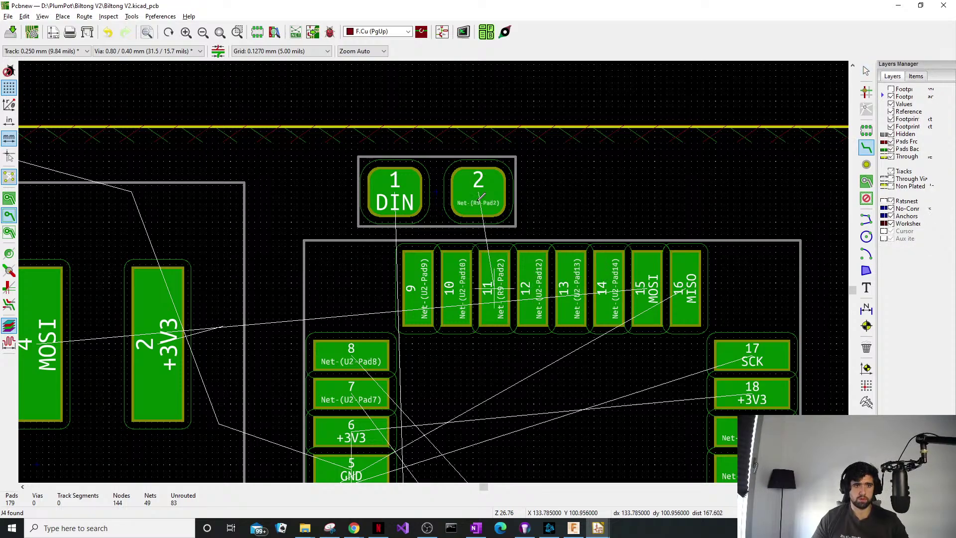
{"action": "key", "text": "Page_Down"}
{"action": "left_click", "coordinate": [481, 195]}
{"action": "left_click", "coordinate": [497, 251]}
{"action": "key", "text": "Escape"}
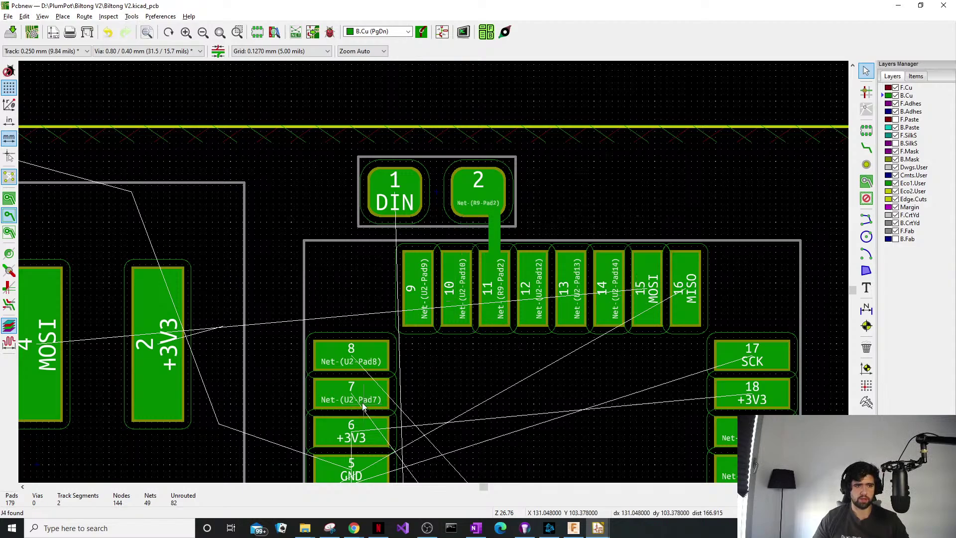
{"action": "scroll", "coordinate": [364, 406], "scroll_direction": "down", "scroll_amount": 3}
{"action": "scroll", "coordinate": [643, 361], "scroll_direction": "up", "scroll_amount": 2}
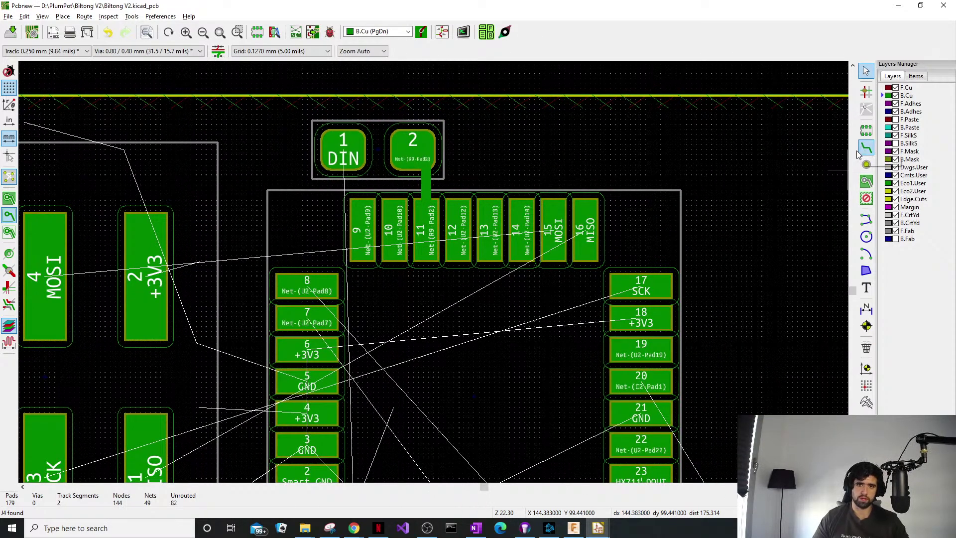
{"action": "key", "text": "x"}
{"action": "left_click", "coordinate": [370, 221]}
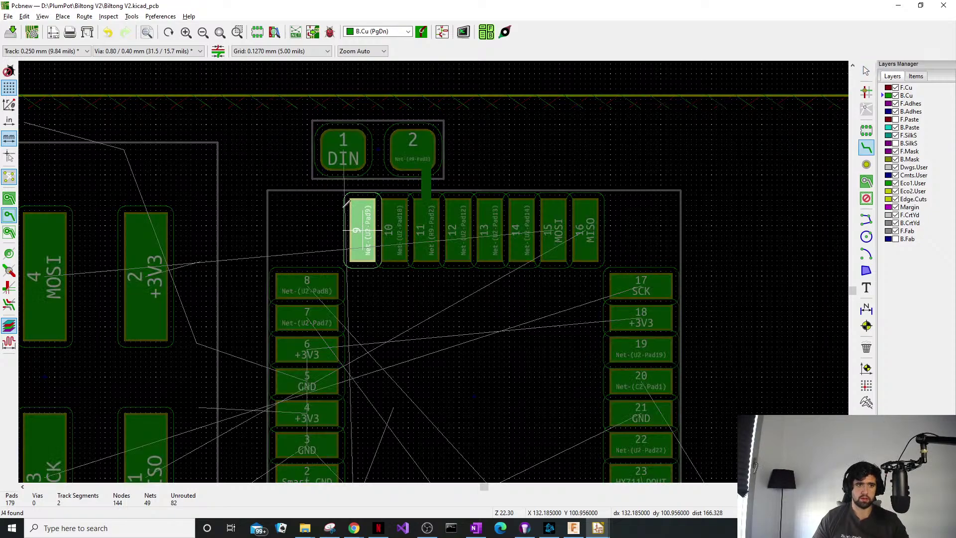
{"action": "key", "text": "Escape"}
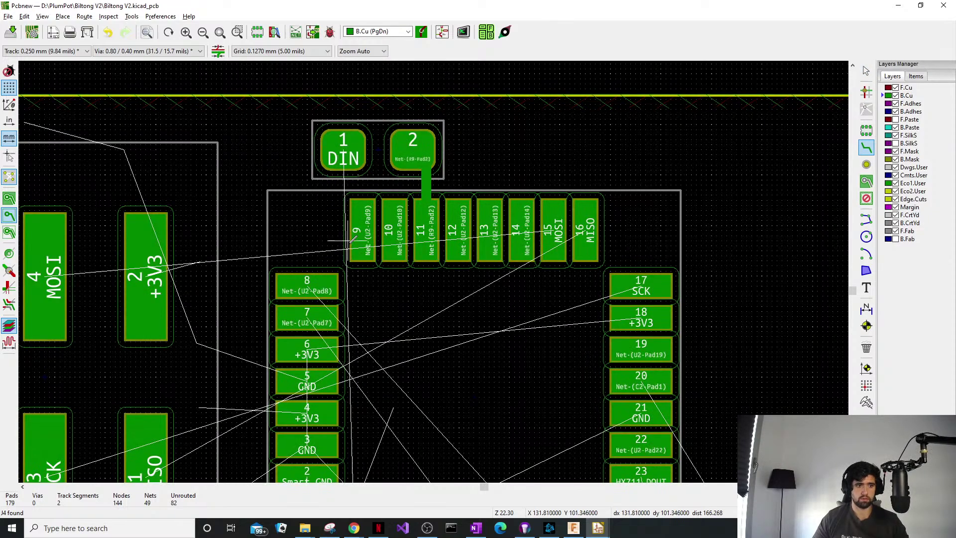
{"action": "middle_click_drag", "start_coordinate": [307, 286], "coordinate": [459, 196]}
{"action": "middle_click_drag", "start_coordinate": [474, 297], "coordinate": [324, 264]}
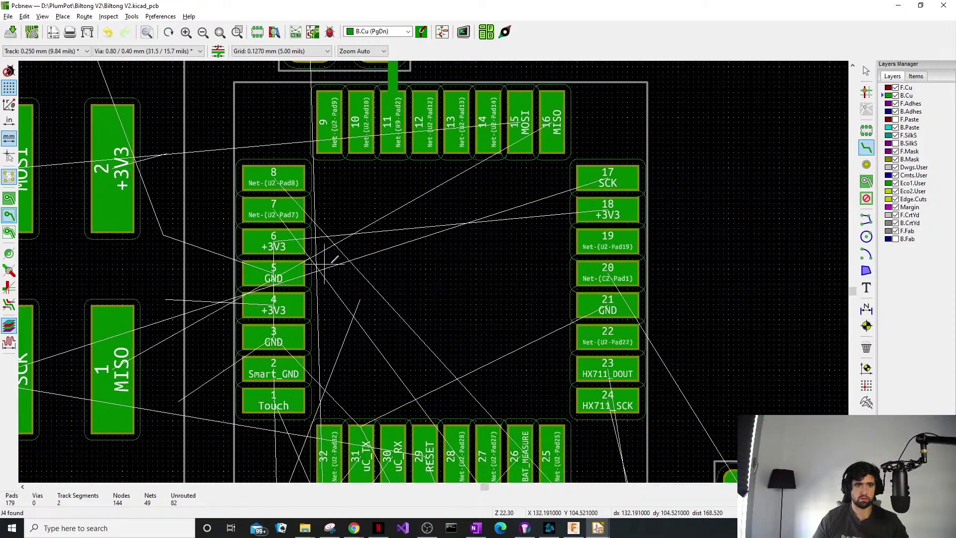
{"action": "middle_click_drag", "start_coordinate": [496, 190], "coordinate": [422, 239]}
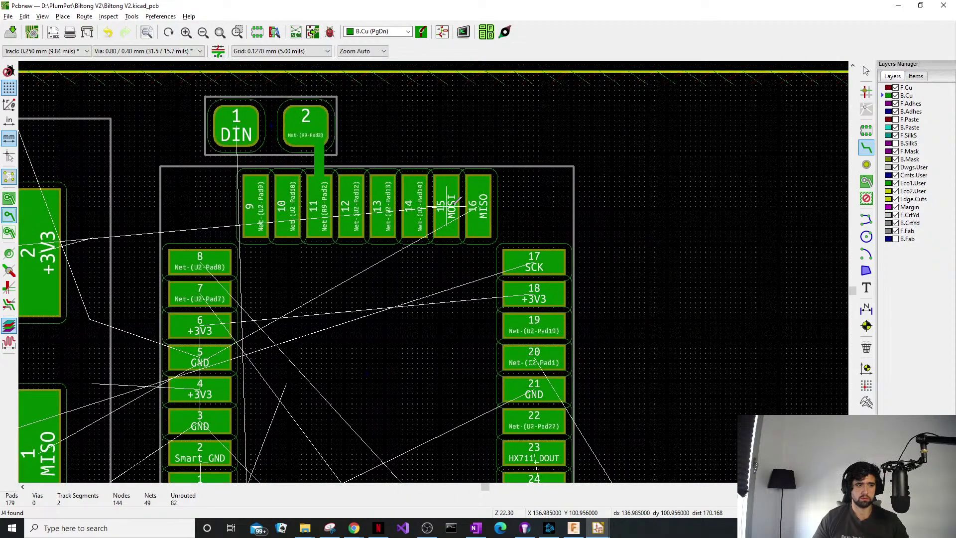
{"action": "middle_click_drag", "start_coordinate": [455, 199], "coordinate": [562, 163]}
{"action": "left_click", "coordinate": [202, 366]}
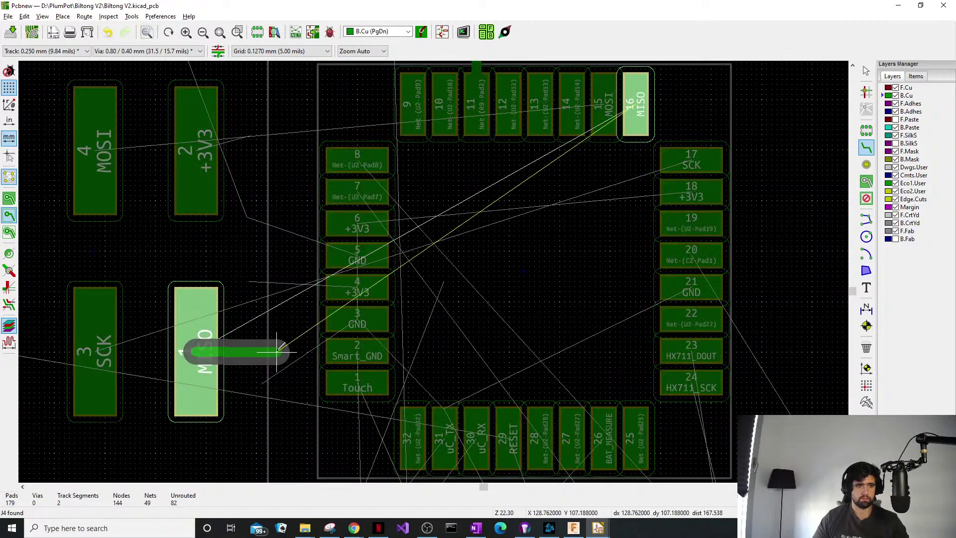
{"action": "key", "text": "Escape"}
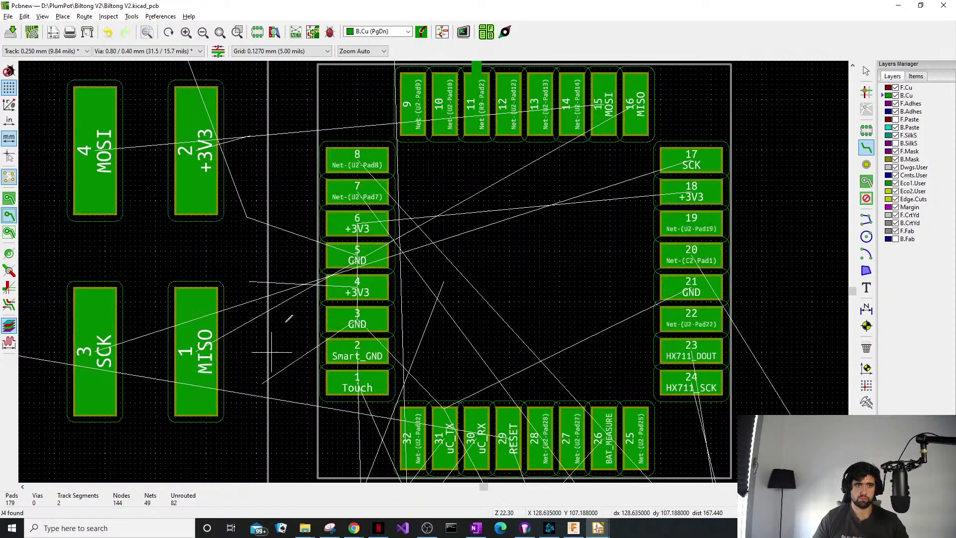
Route a B.Cu MISO track from pad 16 of U2 along the board edge past resistor R9, ending it just beyond R9's DIN pad.
{"action": "scroll", "coordinate": [398, 204], "scroll_direction": "up", "scroll_amount": 1}
{"action": "middle_click_drag", "start_coordinate": [400, 196], "coordinate": [445, 249]}
{"action": "middle_click_drag", "start_coordinate": [519, 248], "coordinate": [486, 427]}
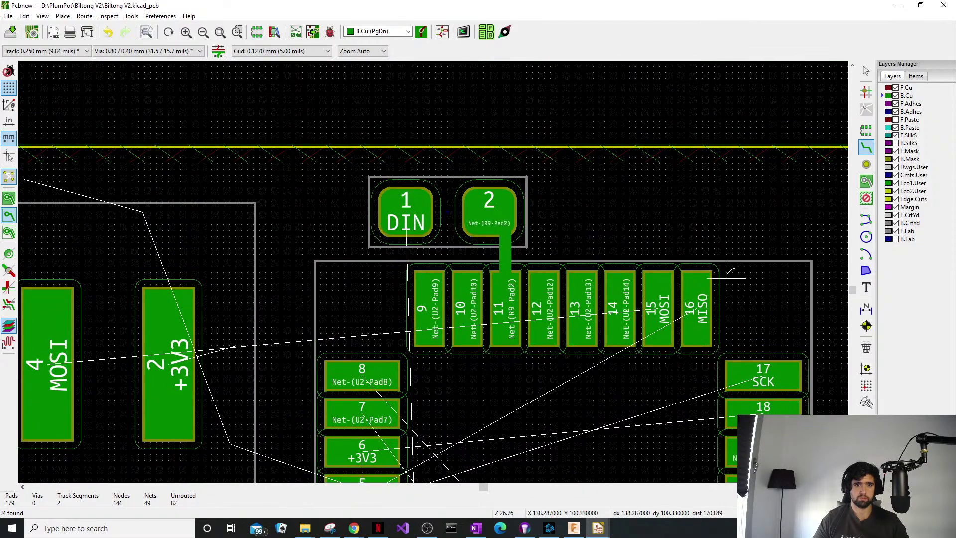
{"action": "left_click", "coordinate": [702, 297]}
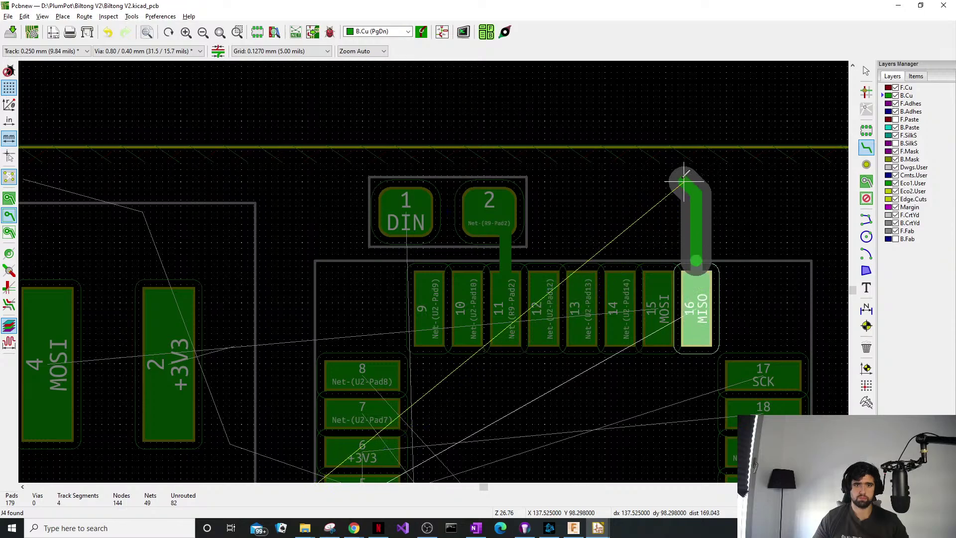
{"action": "left_click", "coordinate": [680, 169]}
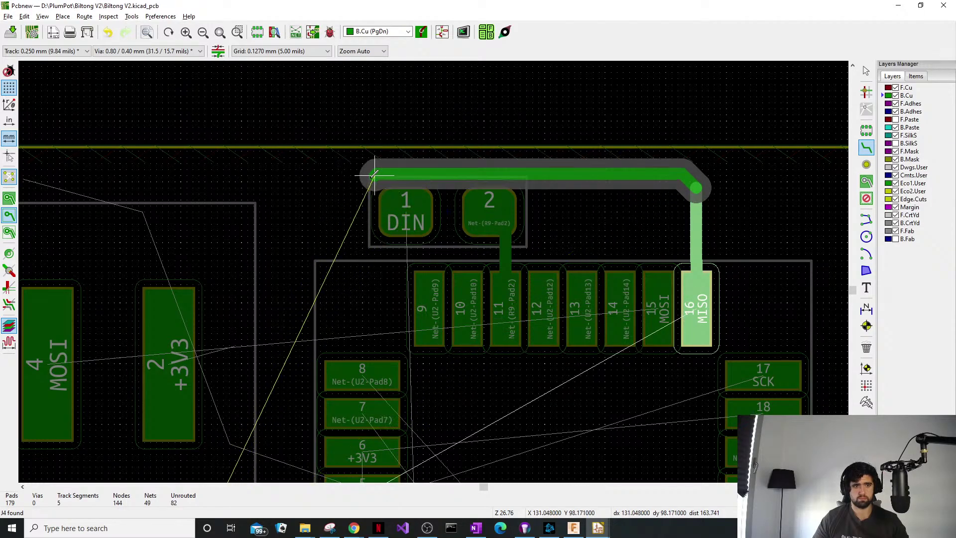
{"action": "double_click", "coordinate": [326, 174]}
{"action": "key", "text": "Escape"}
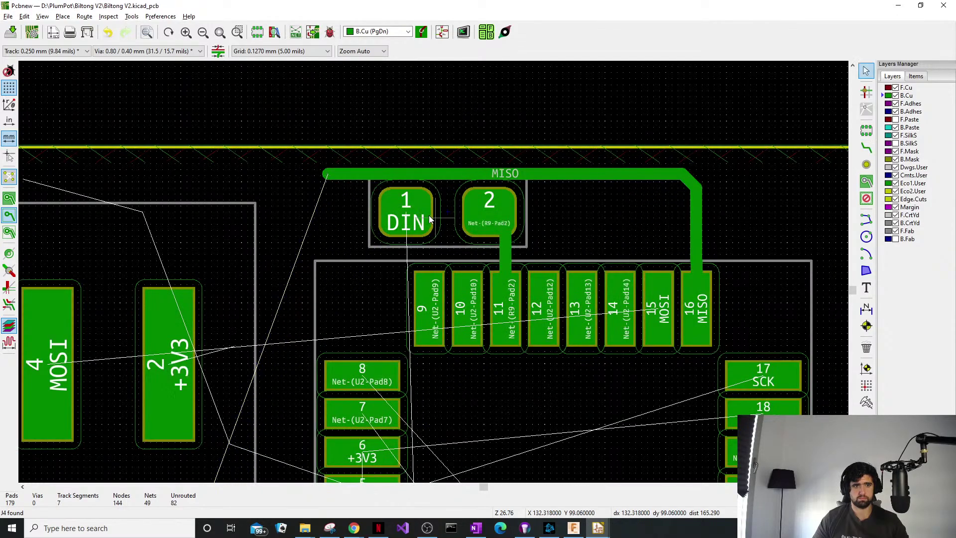
Move resistor R9 slightly away from the MISO track and align its pad 2 with pad 11 of U2.
{"action": "scroll", "coordinate": [447, 282], "scroll_direction": "up", "scroll_amount": 1}
{"action": "left_click", "coordinate": [447, 282]}
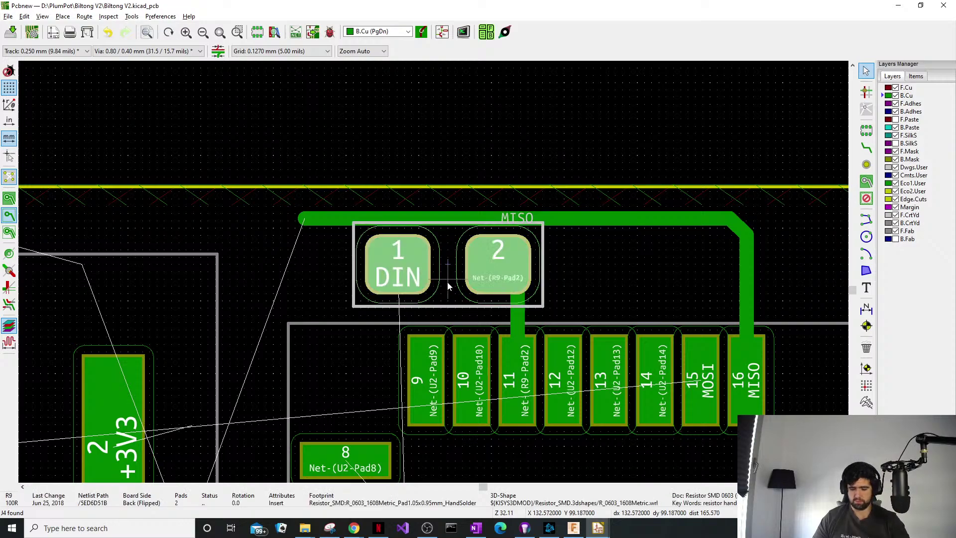
{"action": "key", "text": "m"}
{"action": "left_click", "coordinate": [448, 273]}
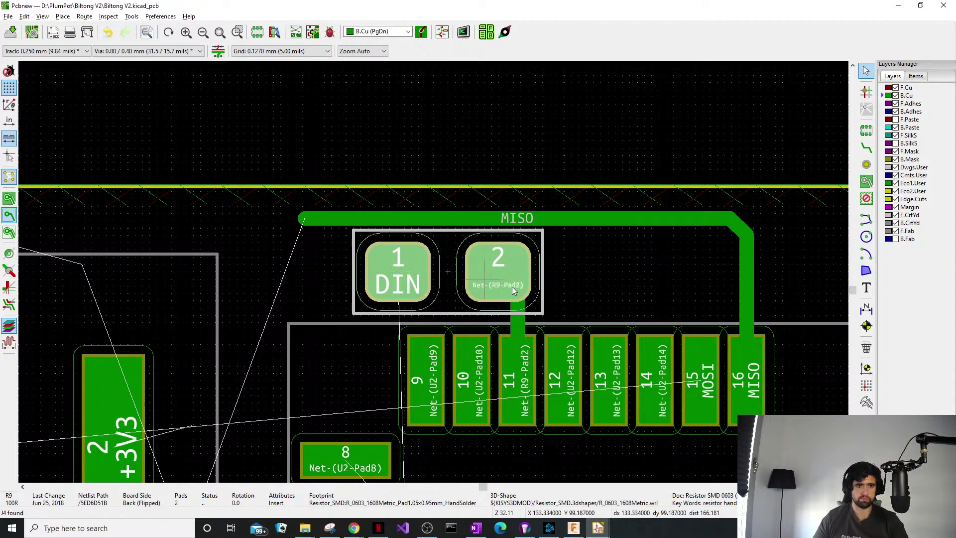
{"action": "left_click", "coordinate": [517, 312]}
{"action": "left_click", "coordinate": [458, 277]}
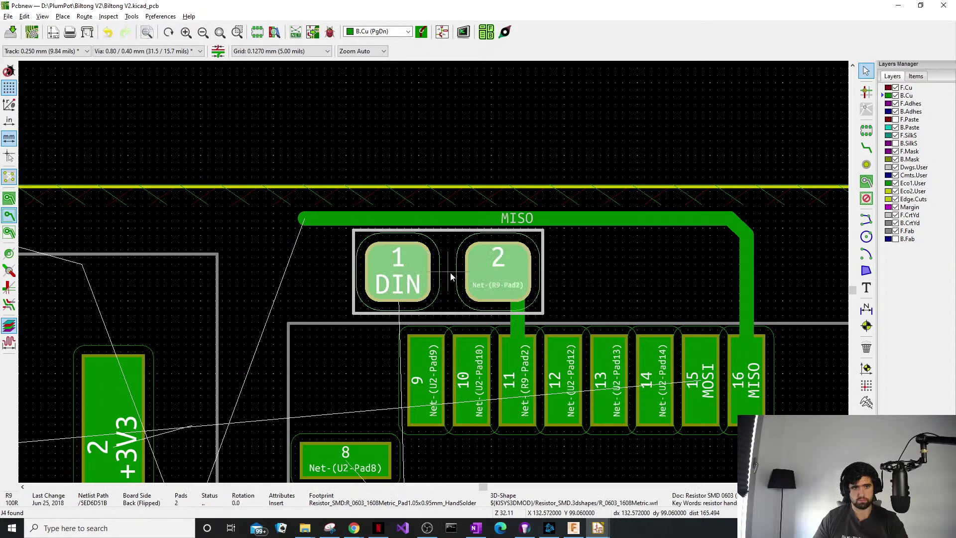
{"action": "left_click_drag", "start_coordinate": [450, 273], "coordinate": [472, 274]}
{"action": "middle_click_drag", "start_coordinate": [431, 279], "coordinate": [434, 266]}
{"action": "scroll", "coordinate": [433, 272], "scroll_direction": "down", "scroll_amount": 1}
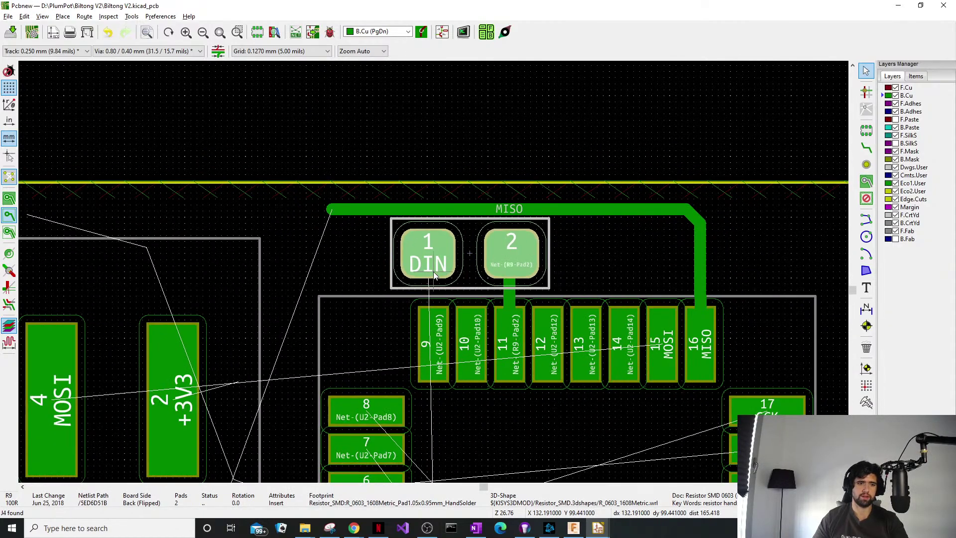
Switch to the Eeschema schematic, examine the connections of R9, the DIN net and connector J2, and return to the Pcbnew board.
{"action": "scroll", "coordinate": [448, 297], "scroll_direction": "down", "scroll_amount": 2}
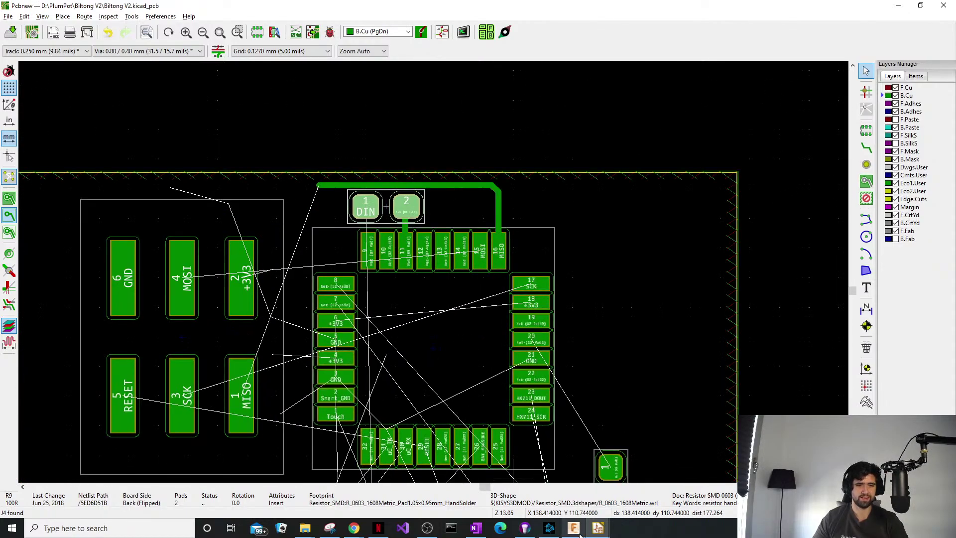
{"action": "mouse_move", "coordinate": [600, 520]}
{"action": "left_click", "coordinate": [568, 487]}
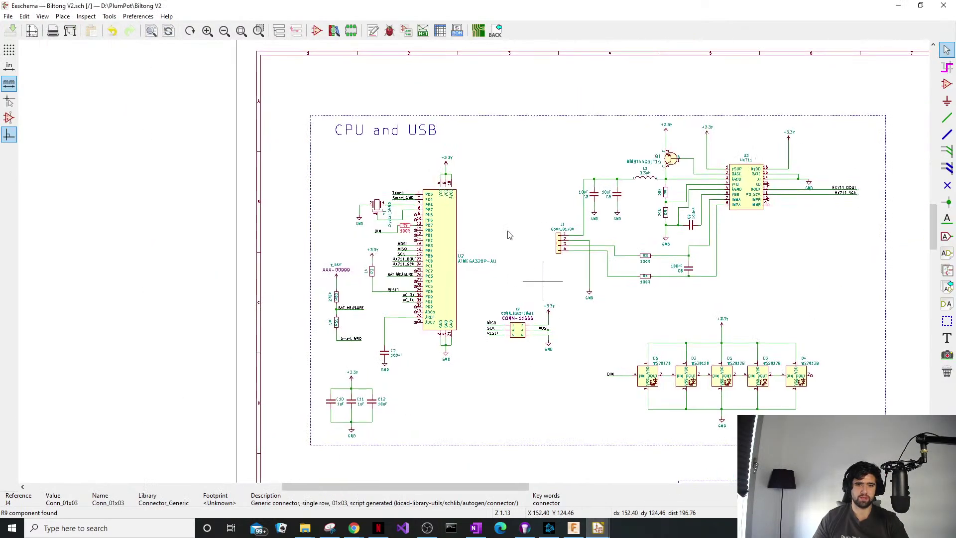
{"action": "scroll", "coordinate": [187, 157], "scroll_direction": "up", "scroll_amount": 5}
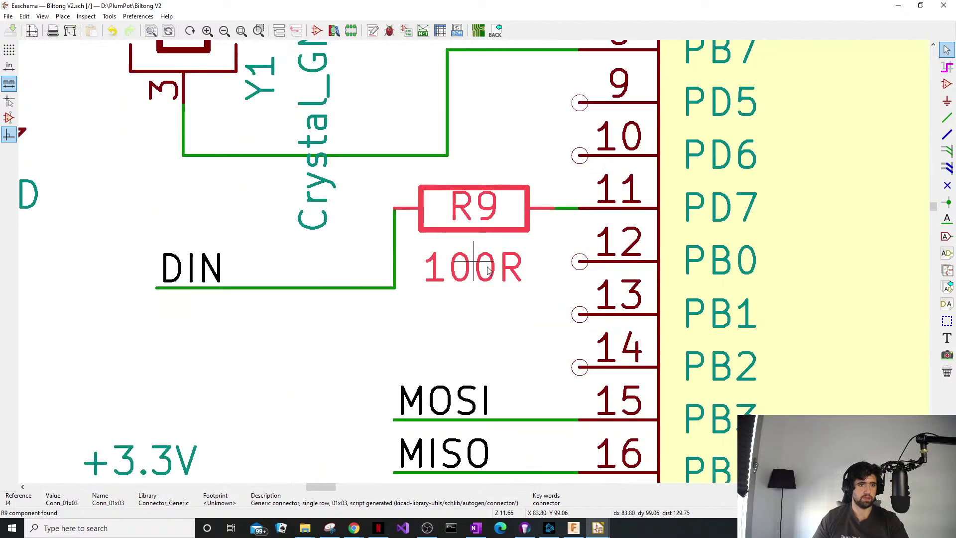
{"action": "scroll", "coordinate": [473, 263], "scroll_direction": "down", "scroll_amount": 5}
{"action": "middle_click_drag", "start_coordinate": [782, 393], "coordinate": [422, 236]}
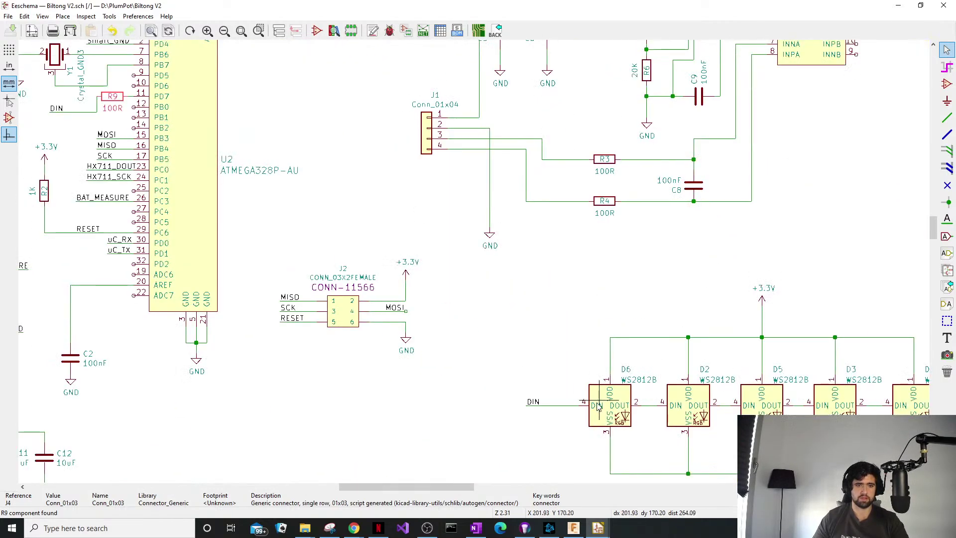
{"action": "middle_click_drag", "start_coordinate": [854, 403], "coordinate": [592, 351]}
{"action": "middle_click_drag", "start_coordinate": [204, 306], "coordinate": [709, 379]}
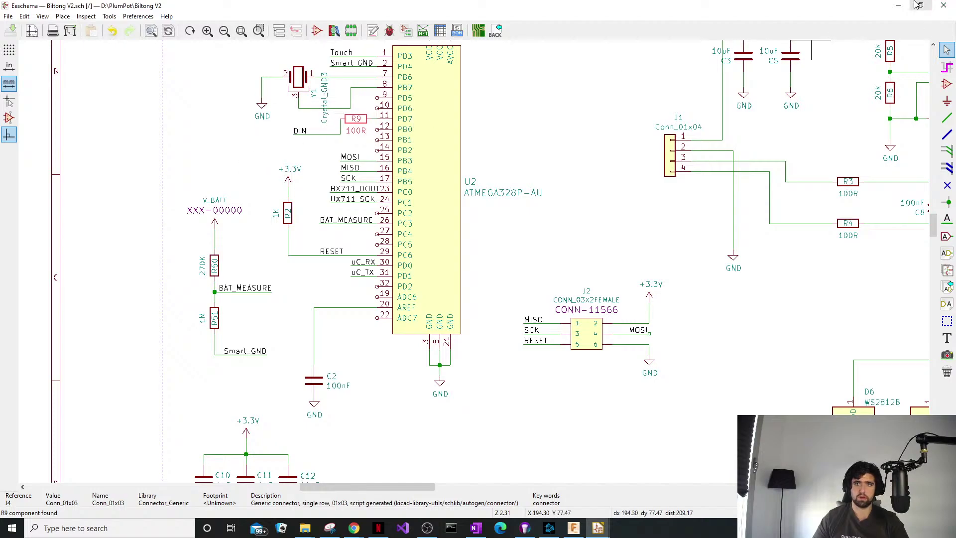
{"action": "left_click", "coordinate": [900, 5]}
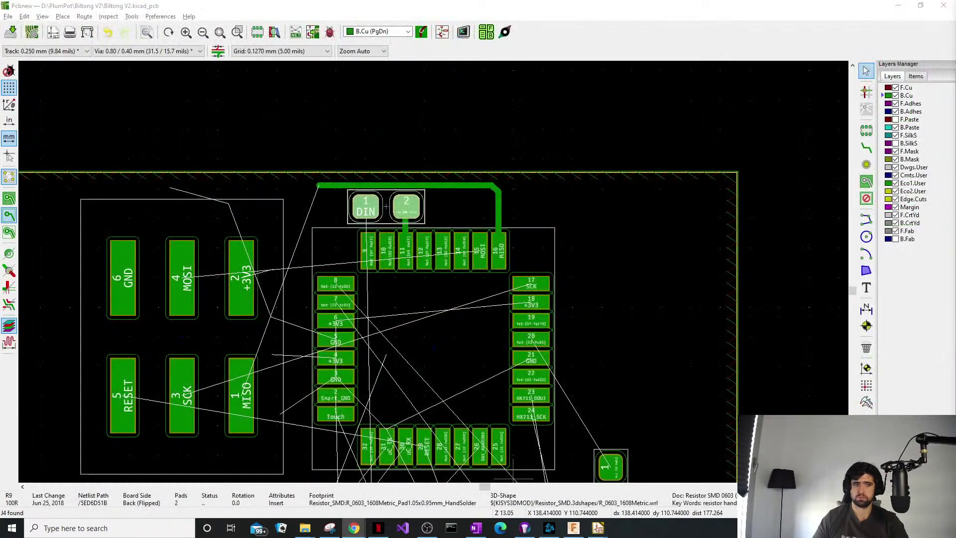
{"action": "left_click", "coordinate": [527, 503]}
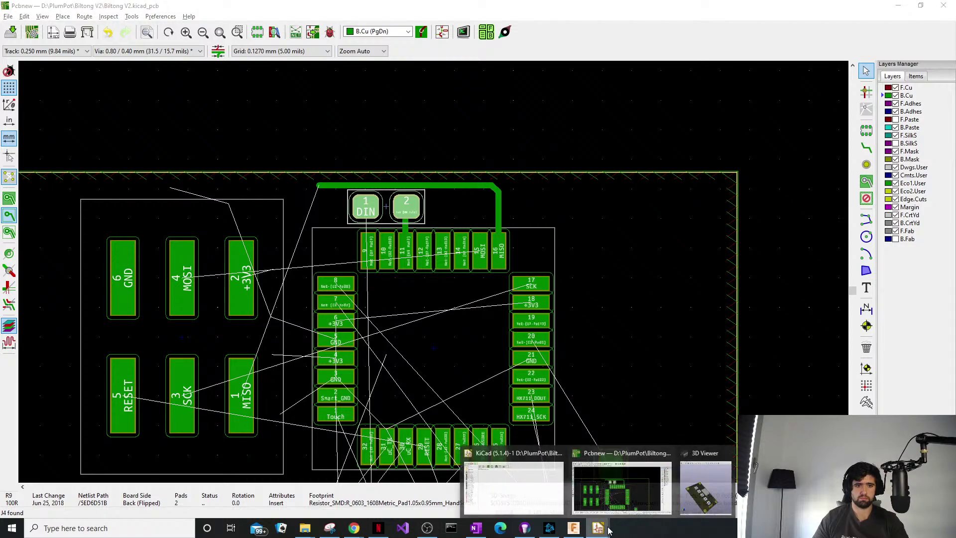
{"action": "left_click", "coordinate": [623, 252]}
Continue the MISO track on B.Cu from its open end, between connector J2 and U2, to pad 1 of J2.
{"action": "middle_click_drag", "start_coordinate": [346, 259], "coordinate": [394, 245]}
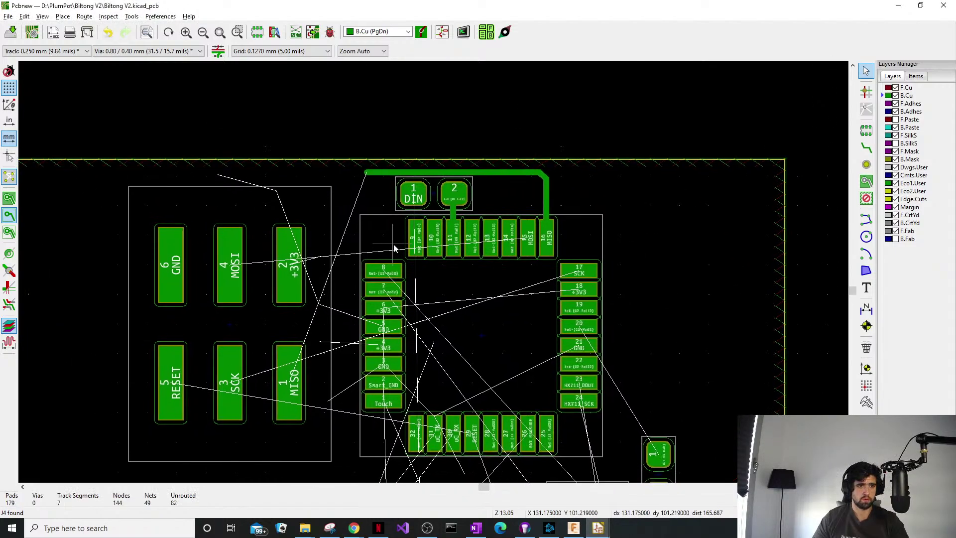
{"action": "scroll", "coordinate": [239, 220], "scroll_direction": "up", "scroll_amount": 3}
{"action": "scroll", "coordinate": [586, 247], "scroll_direction": "down", "scroll_amount": 2}
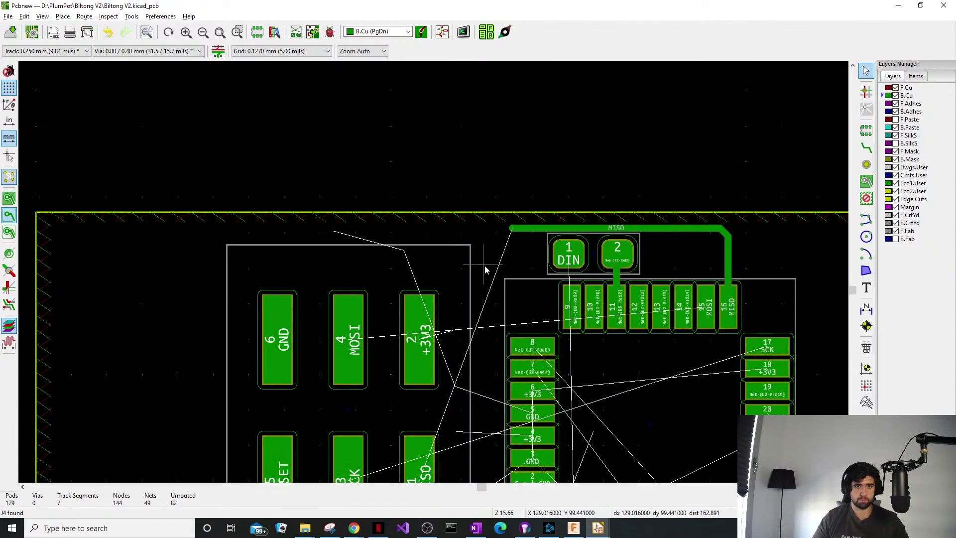
{"action": "middle_click_drag", "start_coordinate": [486, 269], "coordinate": [397, 245]}
{"action": "key", "text": "x"}
{"action": "left_click", "coordinate": [423, 203]}
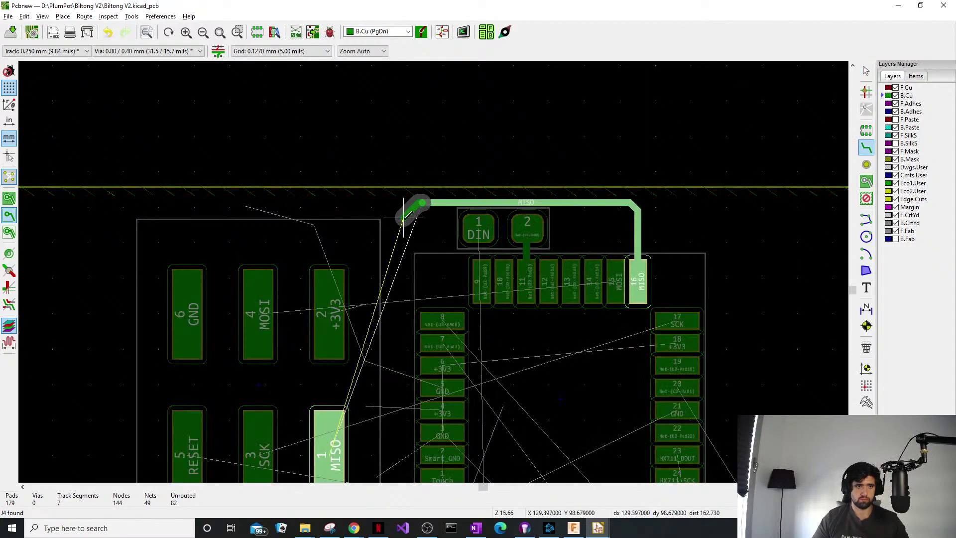
{"action": "left_click", "coordinate": [382, 235]}
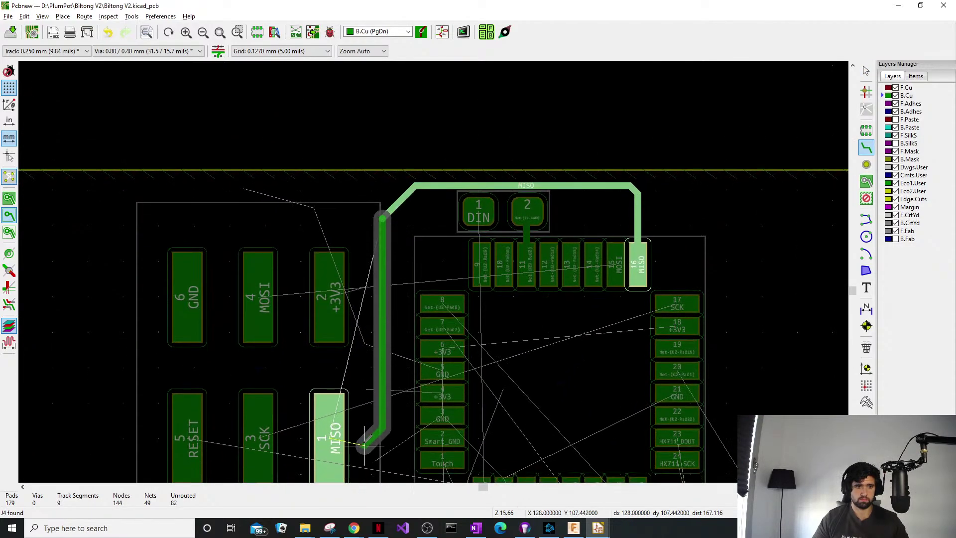
{"action": "left_click", "coordinate": [344, 438]}
{"action": "middle_click_drag", "start_coordinate": [304, 312], "coordinate": [240, 220]}
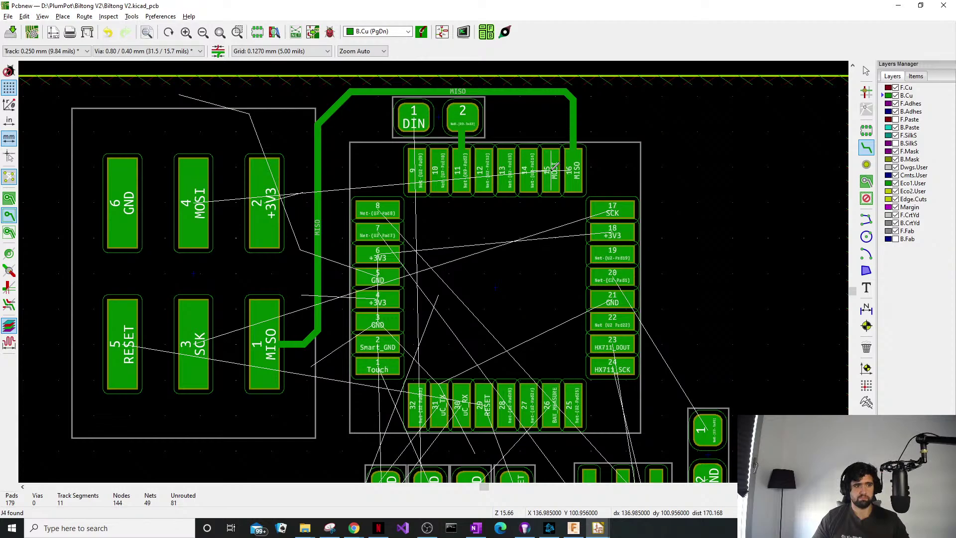
{"action": "scroll", "coordinate": [303, 415], "scroll_direction": "down", "scroll_amount": 1}
{"action": "middle_click_drag", "start_coordinate": [304, 415], "coordinate": [275, 160]}
{"action": "middle_click_drag", "start_coordinate": [586, 232], "coordinate": [459, 249]}
{"action": "scroll", "coordinate": [474, 264], "scroll_direction": "up", "scroll_amount": 3}
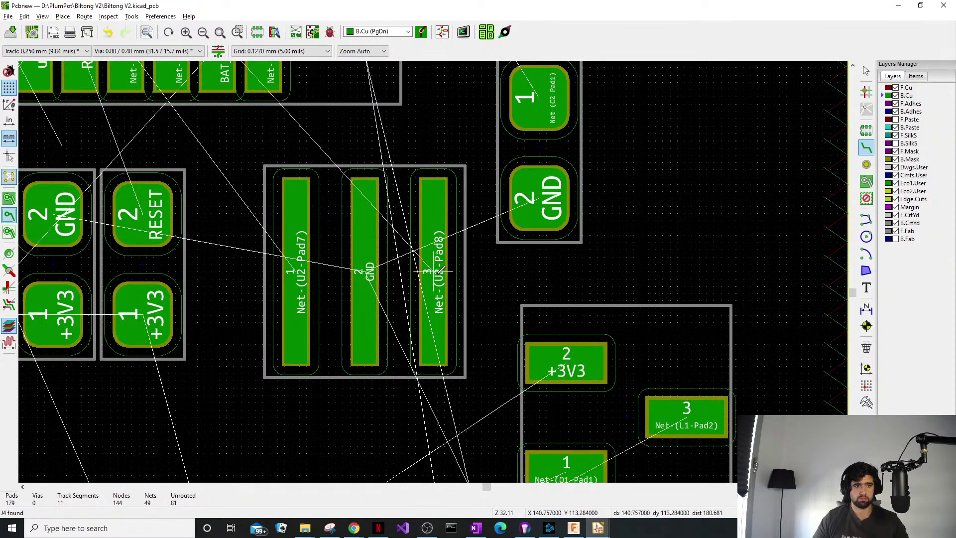
{"action": "left_click", "coordinate": [440, 270]}
{"action": "key", "text": "Escape"}
{"action": "left_click", "coordinate": [438, 263]}
{"action": "scroll", "coordinate": [438, 263], "scroll_direction": "down", "scroll_amount": 5}
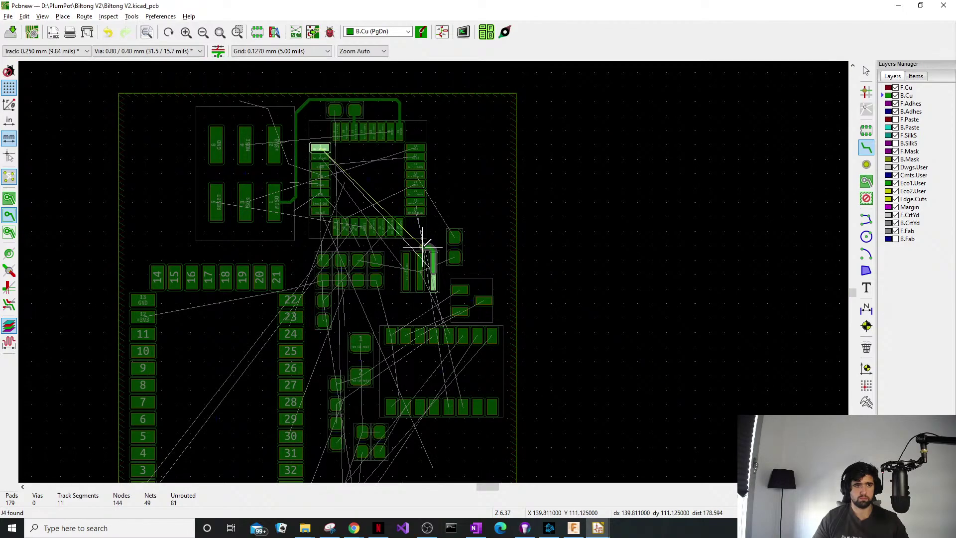
{"action": "key", "text": "Escape"}
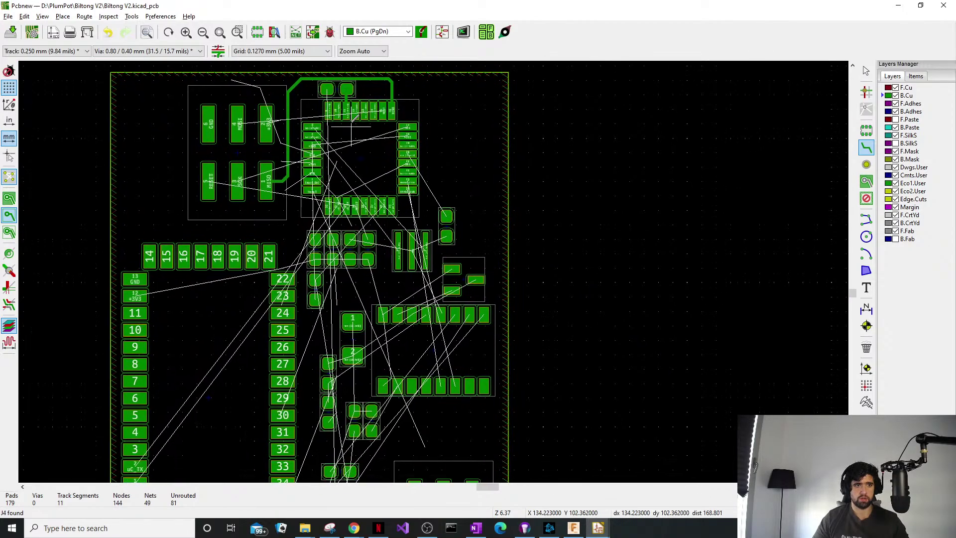
{"action": "scroll", "coordinate": [399, 133], "scroll_direction": "up", "scroll_amount": 4}
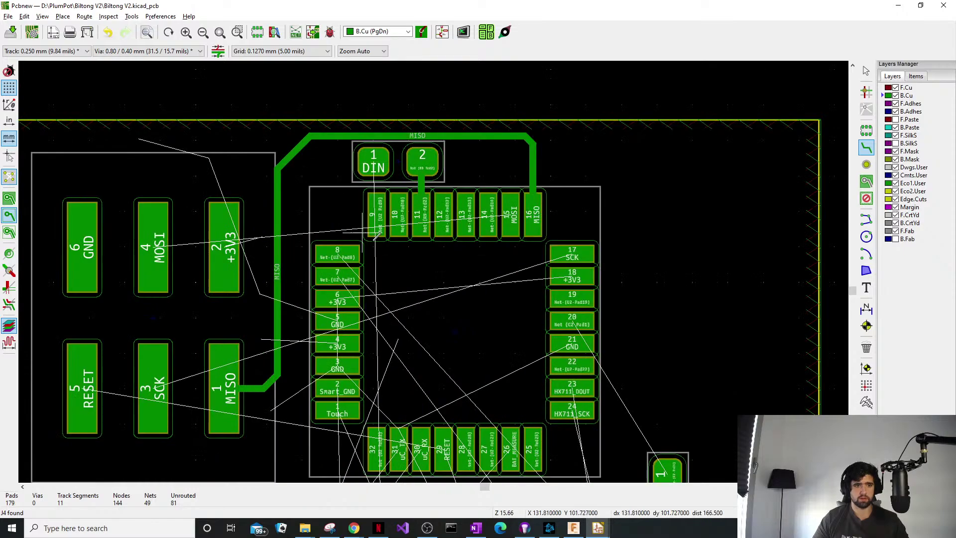
{"action": "scroll", "coordinate": [433, 329], "scroll_direction": "down", "scroll_amount": 1}
{"action": "middle_click_drag", "start_coordinate": [611, 404], "coordinate": [551, 321]}
{"action": "left_click", "coordinate": [523, 372]}
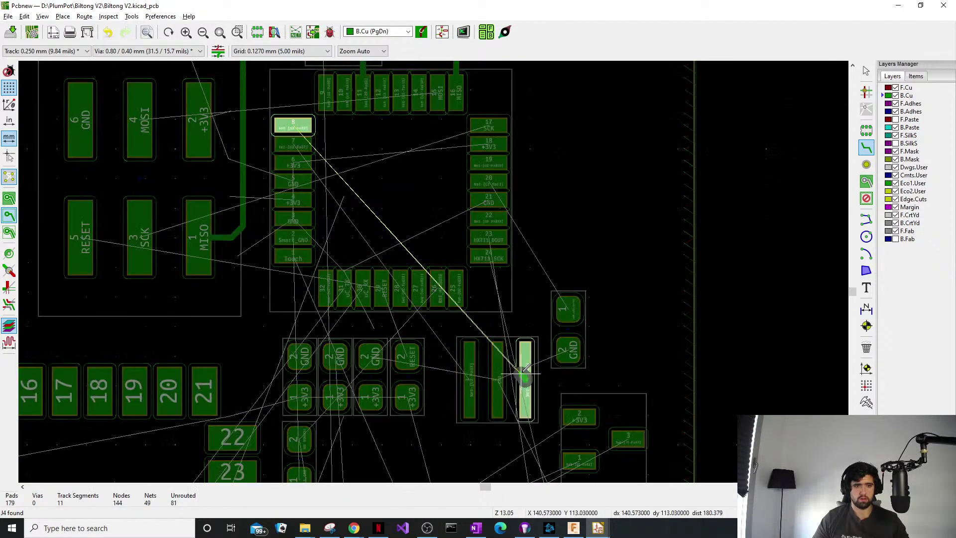
{"action": "key", "text": "Escape"}
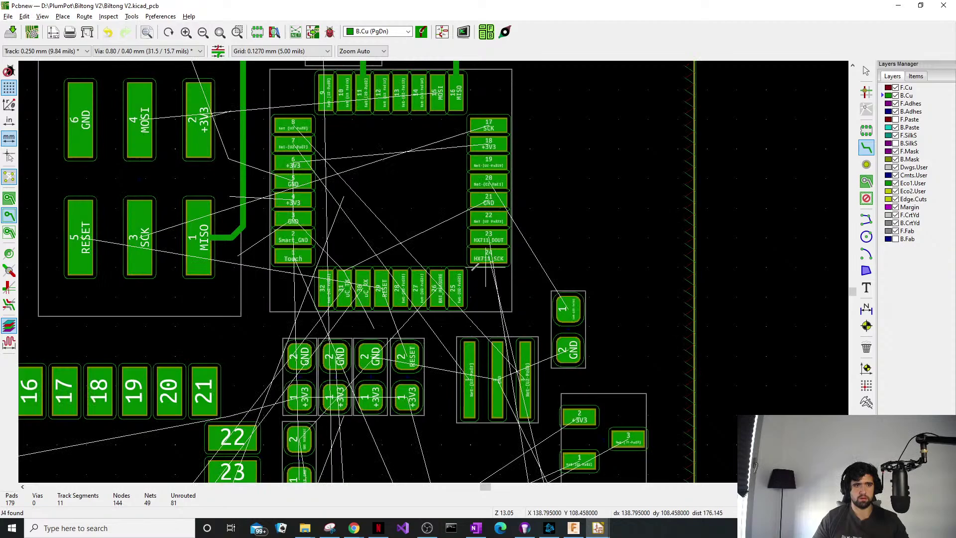
{"action": "left_click", "coordinate": [490, 199]}
{"action": "key", "text": "Escape"}
{"action": "middle_click_drag", "start_coordinate": [493, 155], "coordinate": [501, 197]}
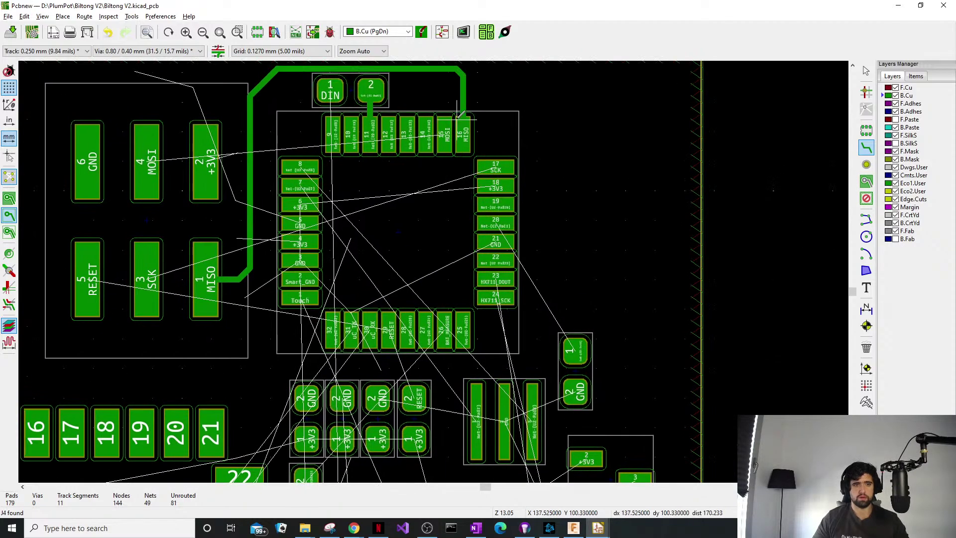
Delete the track between R9 pad 2 and U2 pad 11, and the MISO segments from U2 pad 16 along the board edge.
{"action": "key", "text": "Escape"}
{"action": "left_click", "coordinate": [369, 114]}
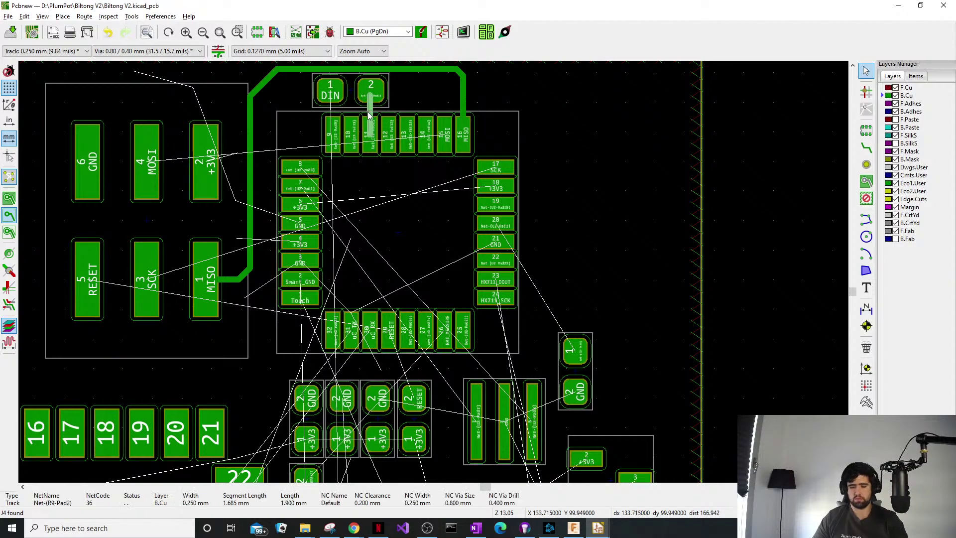
{"action": "left_click", "coordinate": [463, 97]}
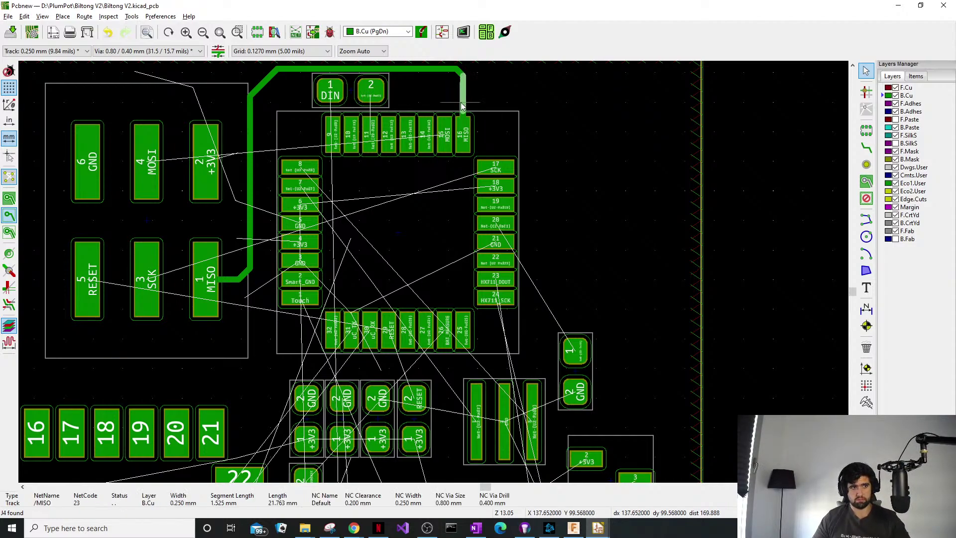
{"action": "left_click", "coordinate": [468, 84]}
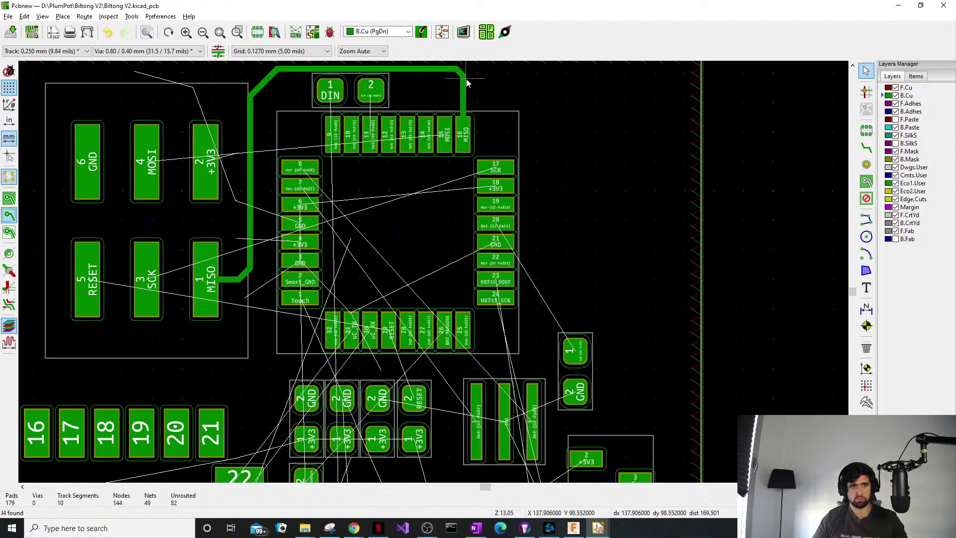
{"action": "left_click", "coordinate": [463, 87]}
{"action": "key", "text": "Delete"}
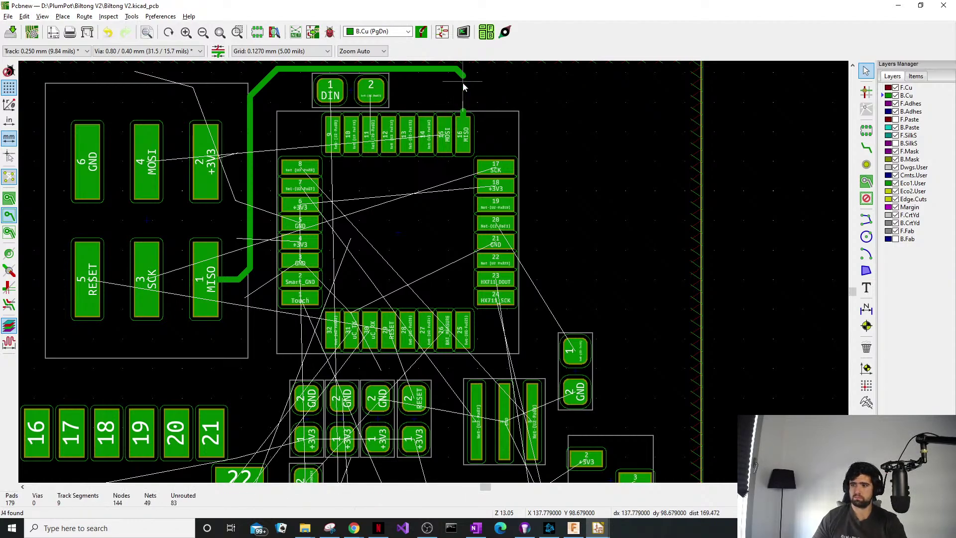
{"action": "left_click_drag", "start_coordinate": [475, 67], "coordinate": [446, 169]}
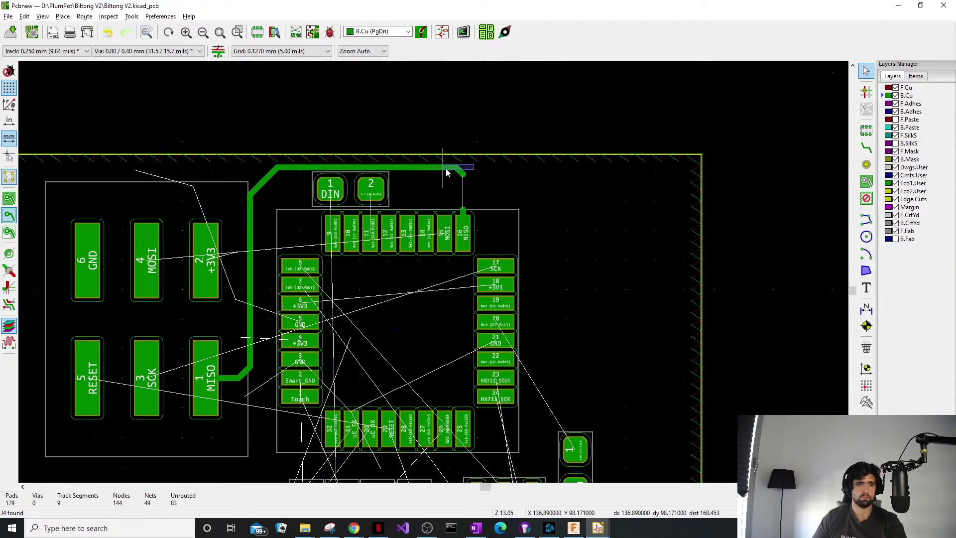
{"action": "left_click", "coordinate": [462, 175]}
{"action": "key", "text": "Delete"}
{"action": "left_click", "coordinate": [464, 211]}
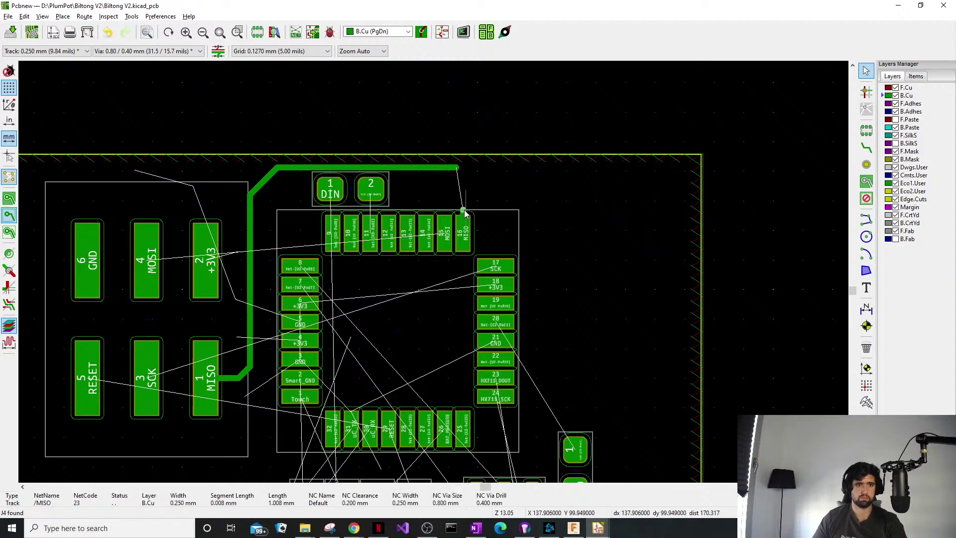
{"action": "key", "text": "Delete"}
{"action": "left_click", "coordinate": [465, 211]}
{"action": "key", "text": "Delete"}
{"action": "left_click", "coordinate": [445, 169]}
{"action": "key", "text": "Delete"}
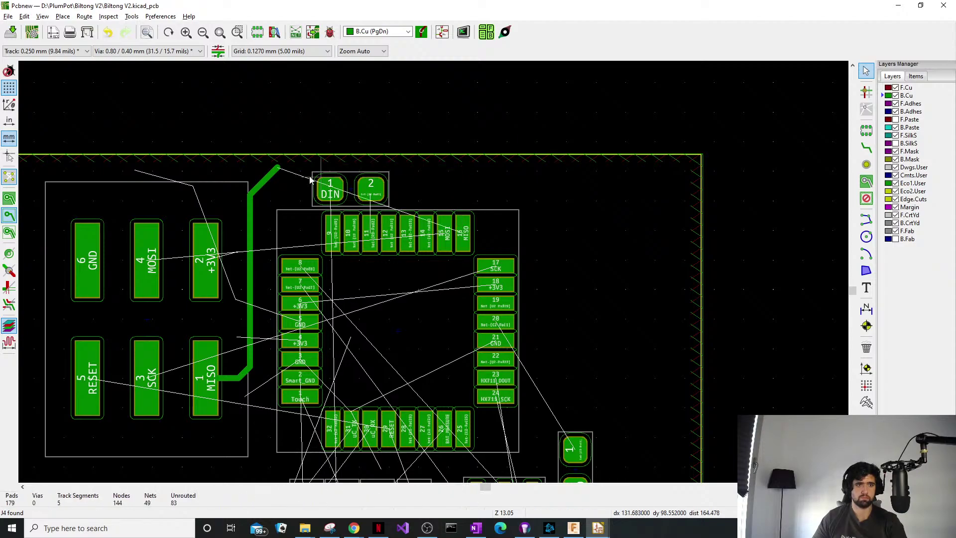
Delete the remaining MISO track segments running between connector J2 and U2 down to pad 1 of J2.
{"action": "left_click", "coordinate": [271, 175]}
{"action": "key", "text": "Delete"}
{"action": "left_click", "coordinate": [250, 343]}
{"action": "key", "text": "Delete"}
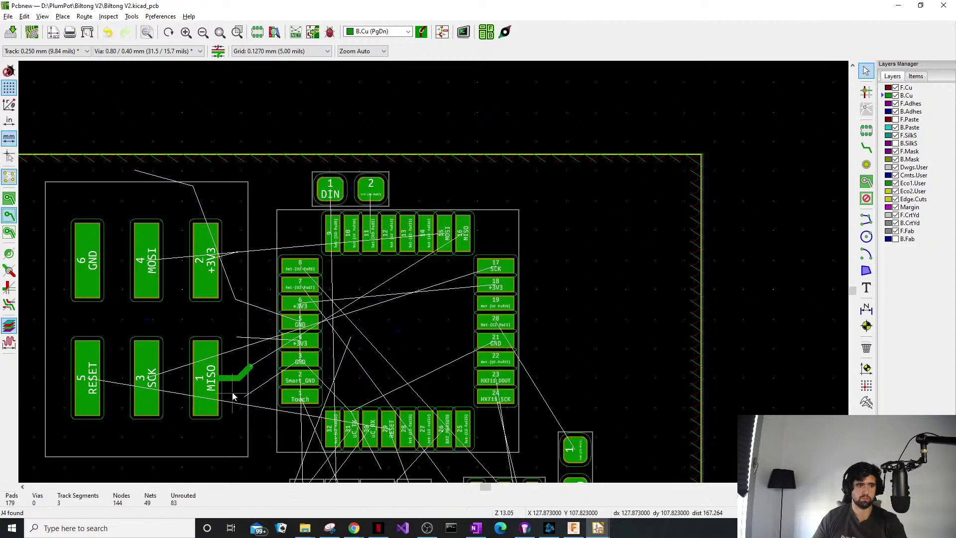
{"action": "left_click", "coordinate": [244, 376]}
{"action": "key", "text": "Delete"}
Rotate U2 by 90 degrees so its MISO and MOSI pads face connector J2, and place it slightly farther from J2.
{"action": "left_click", "coordinate": [501, 255]}
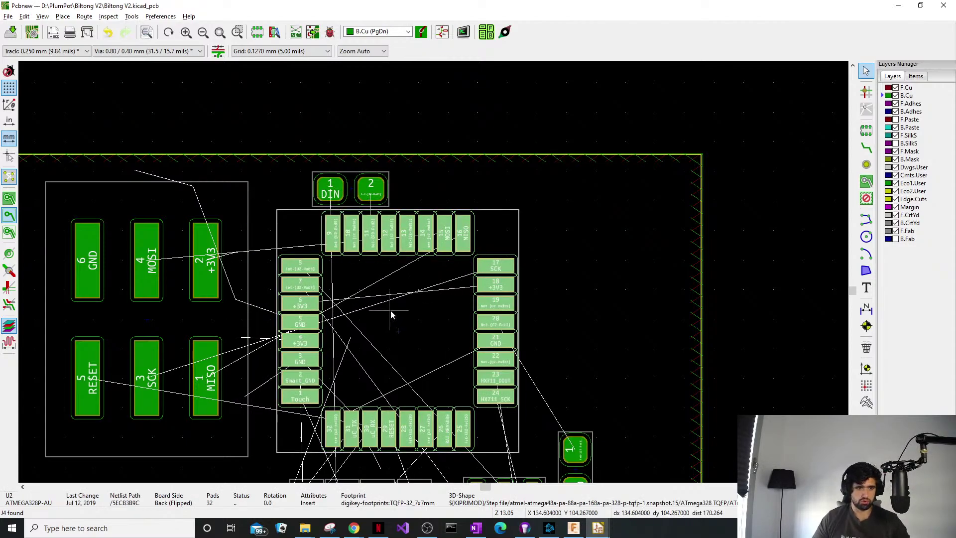
{"action": "key", "text": "m"}
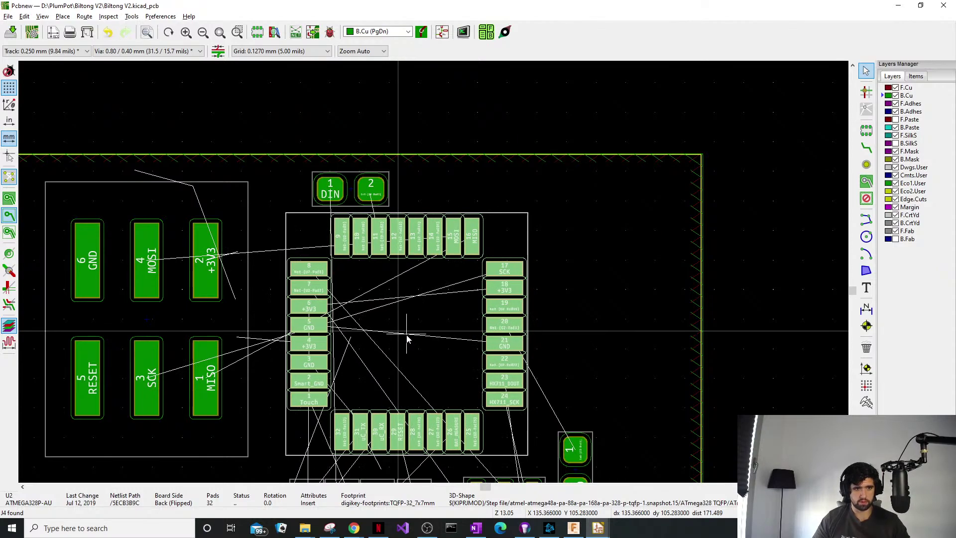
{"action": "key", "text": "r"}
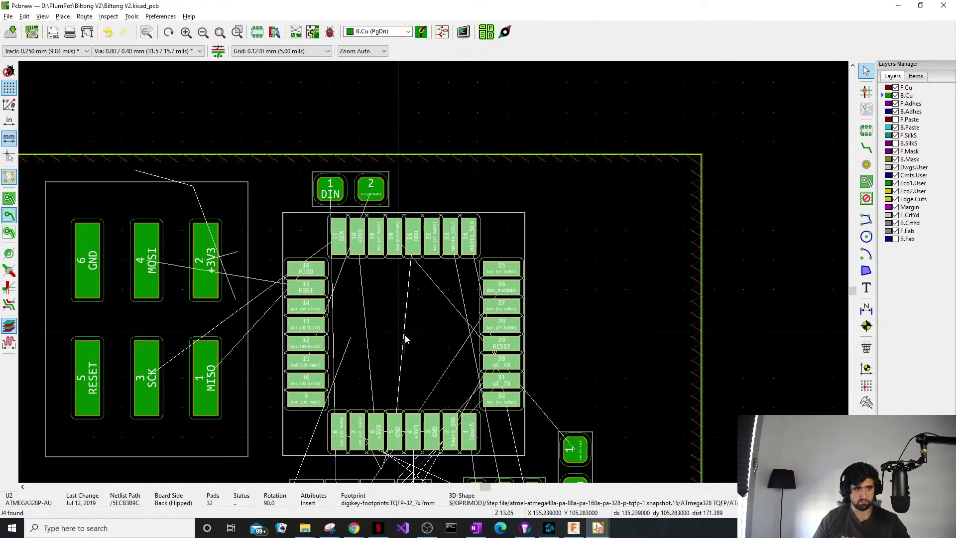
{"action": "left_click", "coordinate": [404, 334]}
Move resistor R9 outside the board outline, beside the ESP module's side, and flip it to the front layer.
{"action": "middle_click_drag", "start_coordinate": [592, 267], "coordinate": [576, 239]}
{"action": "key", "text": "m"}
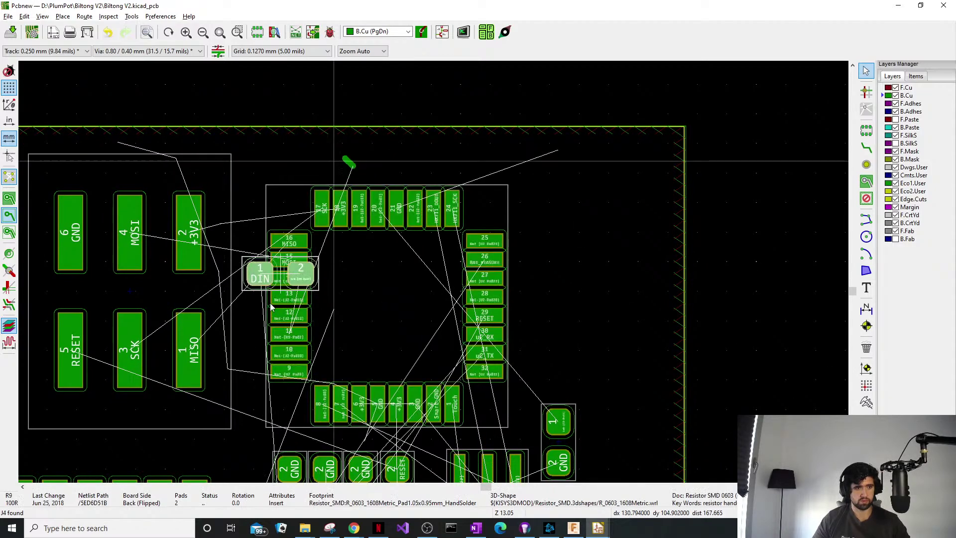
{"action": "scroll", "coordinate": [274, 271], "scroll_direction": "down", "scroll_amount": 3}
{"action": "scroll", "coordinate": [493, 473], "scroll_direction": "down", "scroll_amount": 1}
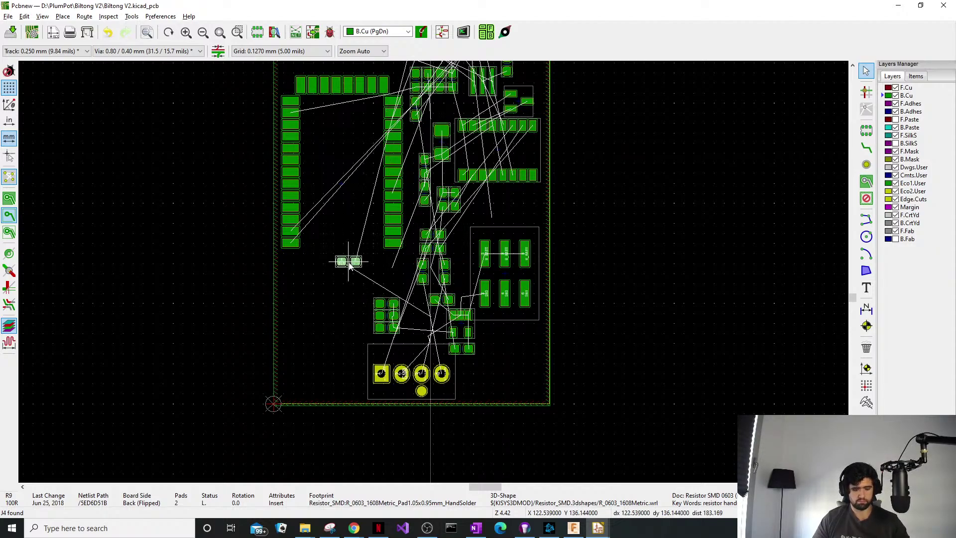
{"action": "key", "text": "f"}
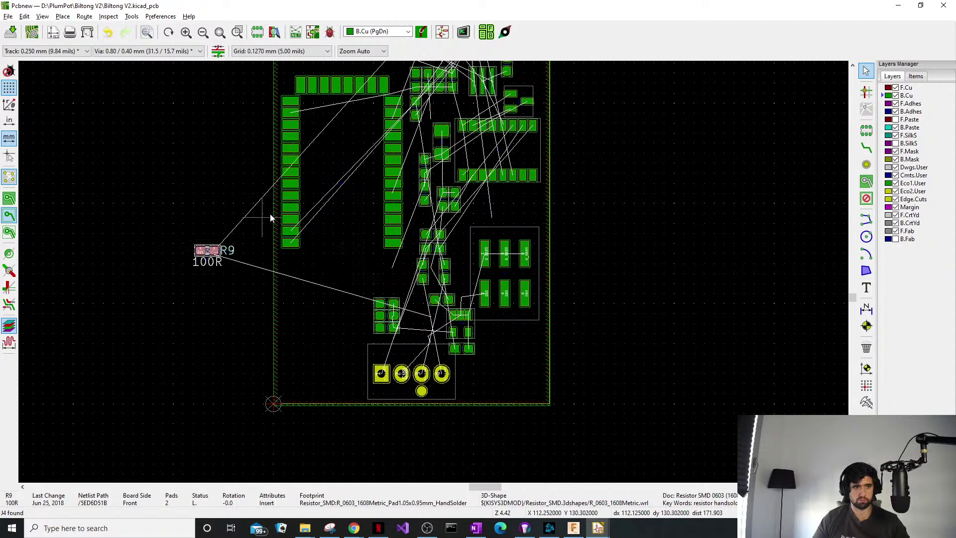
{"action": "left_click", "coordinate": [210, 255]}
{"action": "scroll", "coordinate": [437, 292], "scroll_direction": "up", "scroll_amount": 3}
{"action": "scroll", "coordinate": [564, 270], "scroll_direction": "down", "scroll_amount": 2}
{"action": "middle_click_drag", "start_coordinate": [431, 271], "coordinate": [354, 422]}
{"action": "left_click", "coordinate": [558, 275]}
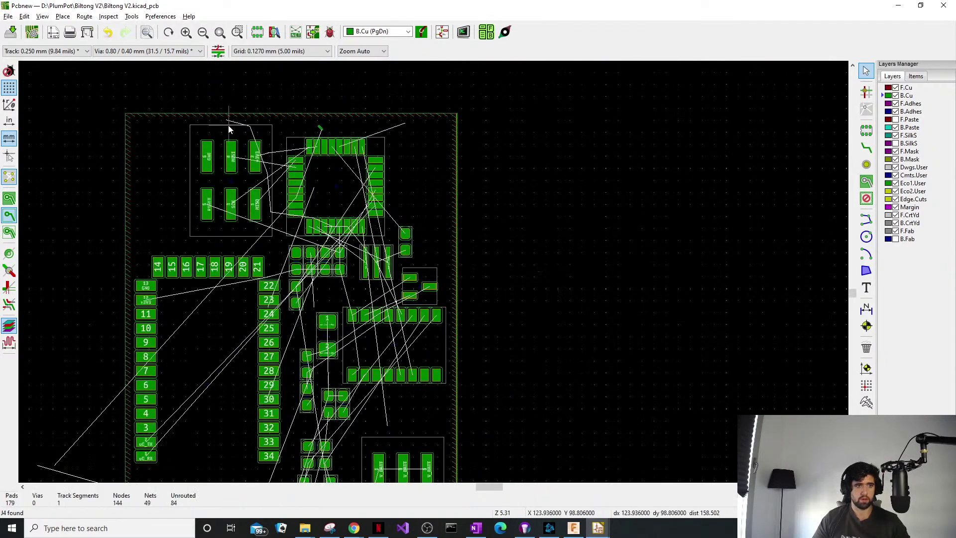
Delete the leftover B.Cu track stub between the board edge and U2.
{"action": "middle_click_drag", "start_coordinate": [241, 153], "coordinate": [305, 169]}
{"action": "scroll", "coordinate": [305, 172], "scroll_direction": "up", "scroll_amount": 2}
{"action": "scroll", "coordinate": [561, 295], "scroll_direction": "up", "scroll_amount": 1}
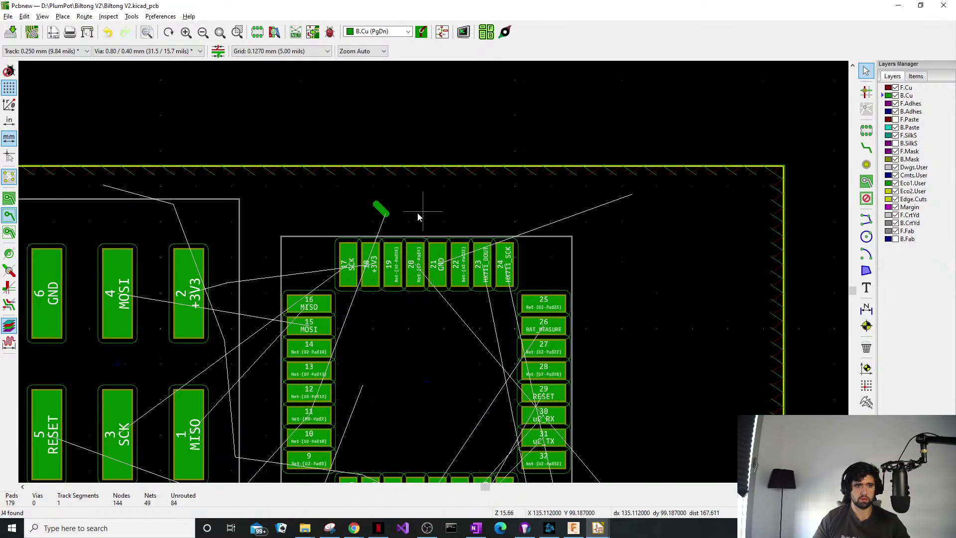
{"action": "left_click", "coordinate": [381, 211]}
{"action": "key", "text": "Delete"}
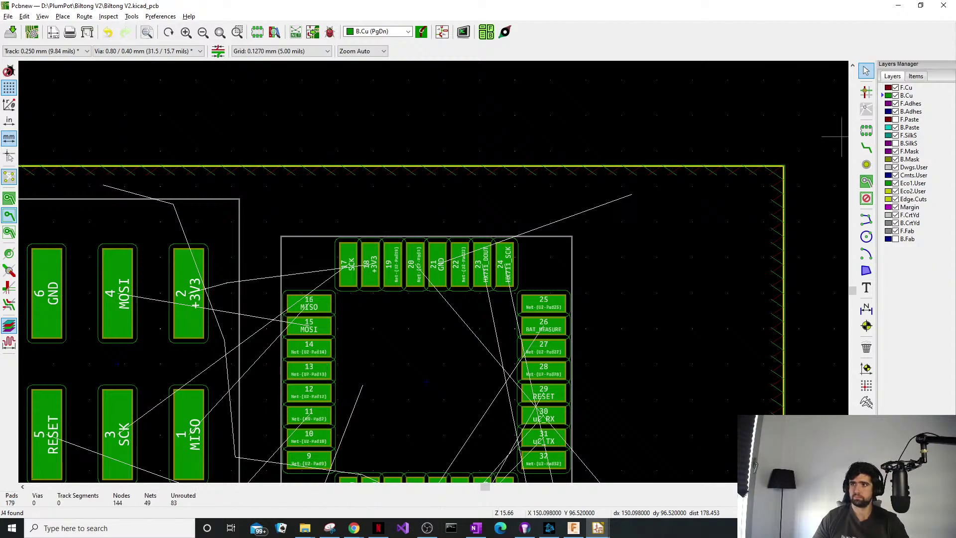
Examine the unrouted connections between connector J2, the rotated U2 and the small parts next to it.
{"action": "key", "text": "alt+Tab"}
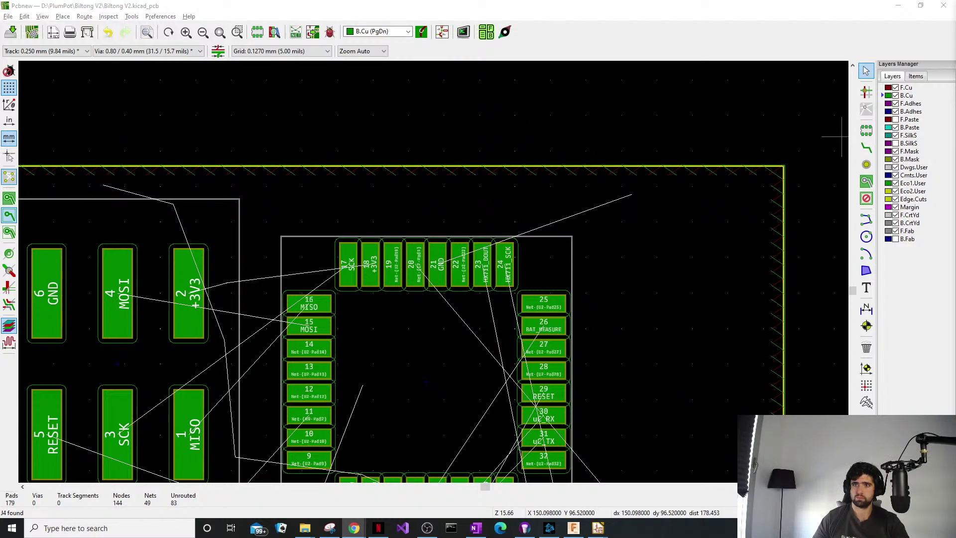
{"action": "middle_click_drag", "start_coordinate": [213, 348], "coordinate": [290, 263]}
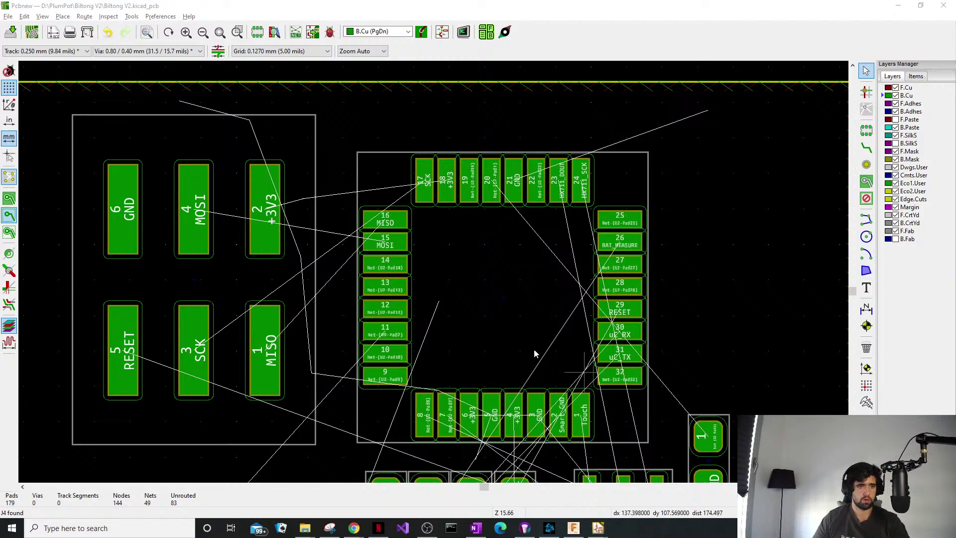
{"action": "middle_click_drag", "start_coordinate": [409, 227], "coordinate": [420, 233]}
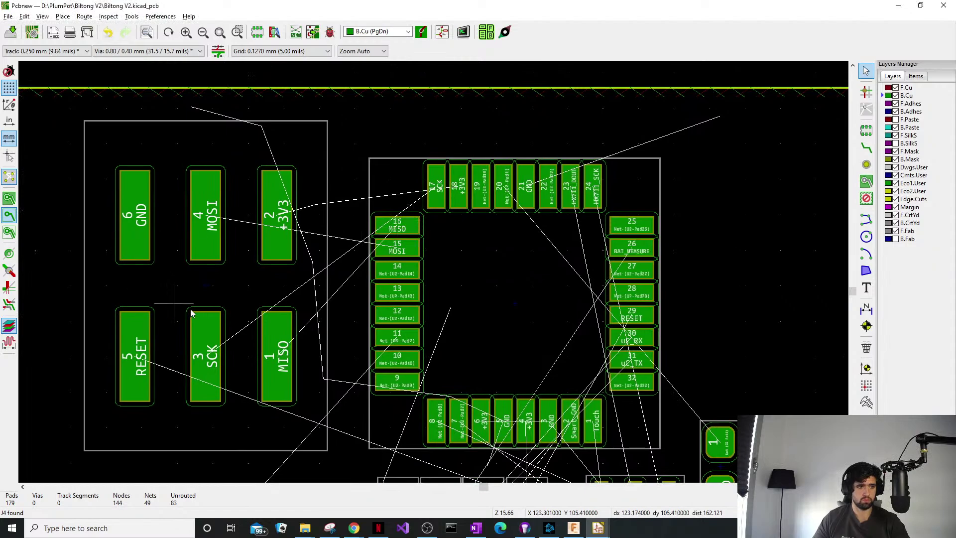
{"action": "middle_click_drag", "start_coordinate": [403, 375], "coordinate": [341, 329]}
{"action": "middle_click_drag", "start_coordinate": [433, 400], "coordinate": [389, 311]}
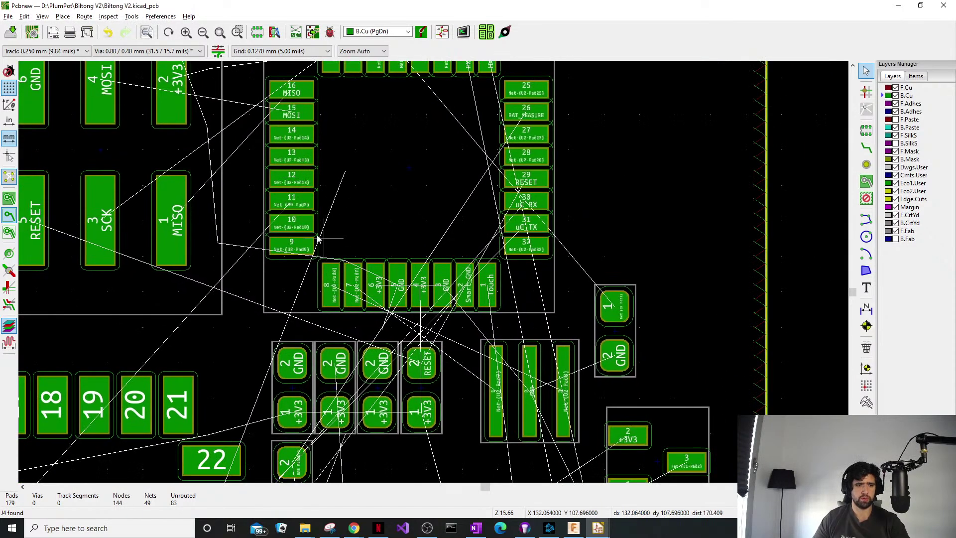
{"action": "middle_click_drag", "start_coordinate": [365, 342], "coordinate": [368, 328]}
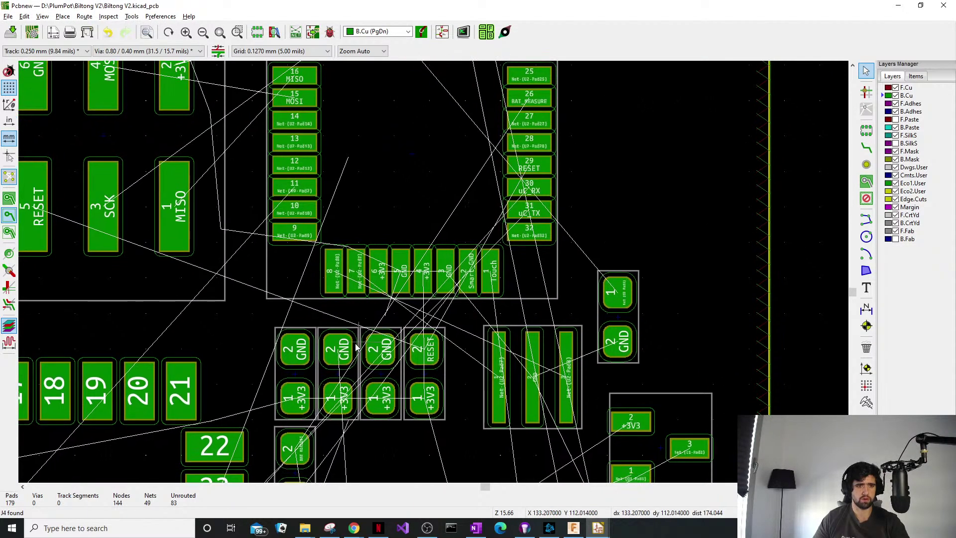
{"action": "middle_click_drag", "start_coordinate": [438, 339], "coordinate": [365, 364]}
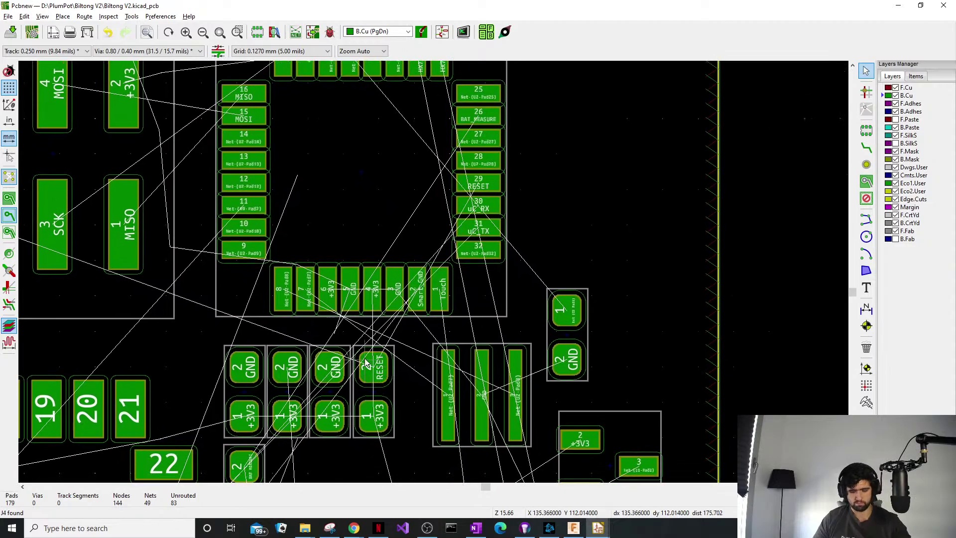
Route B.Cu tracks joining the three adjacent GND pads and the four adjacent +3V3 pads of the component row below U2.
{"action": "key", "text": "x"}
{"action": "left_click", "coordinate": [372, 363]}
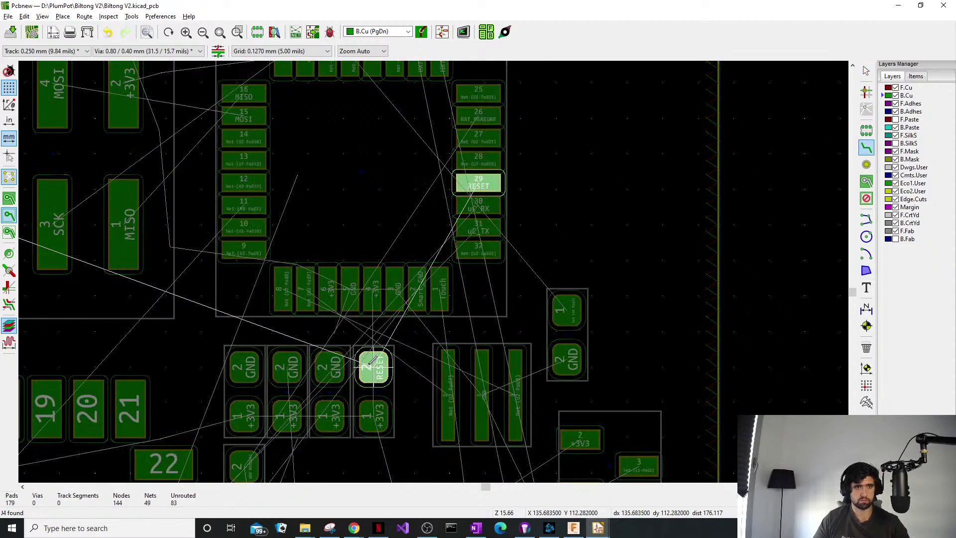
{"action": "key", "text": "Escape"}
{"action": "left_click", "coordinate": [339, 369]}
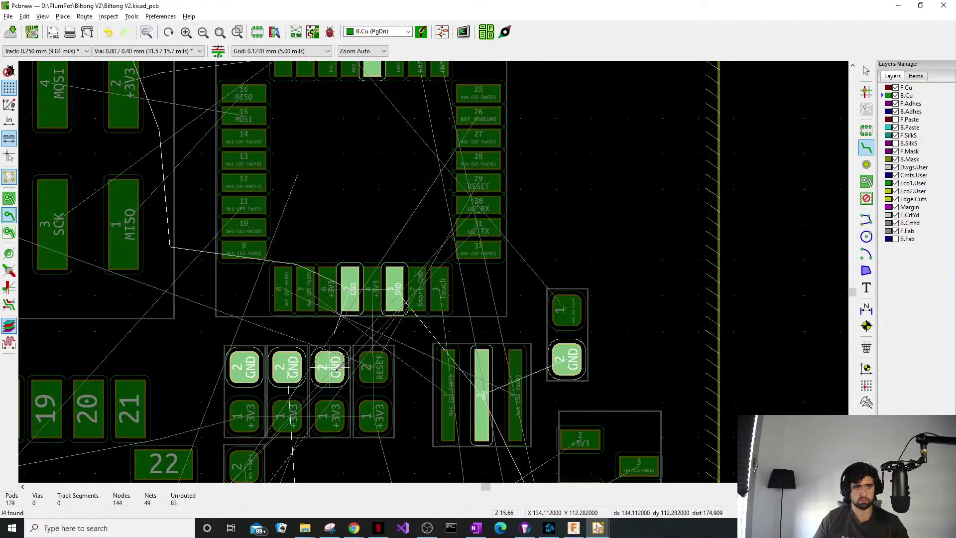
{"action": "left_click", "coordinate": [293, 371]}
{"action": "left_click", "coordinate": [294, 368]}
{"action": "left_click", "coordinate": [238, 367]}
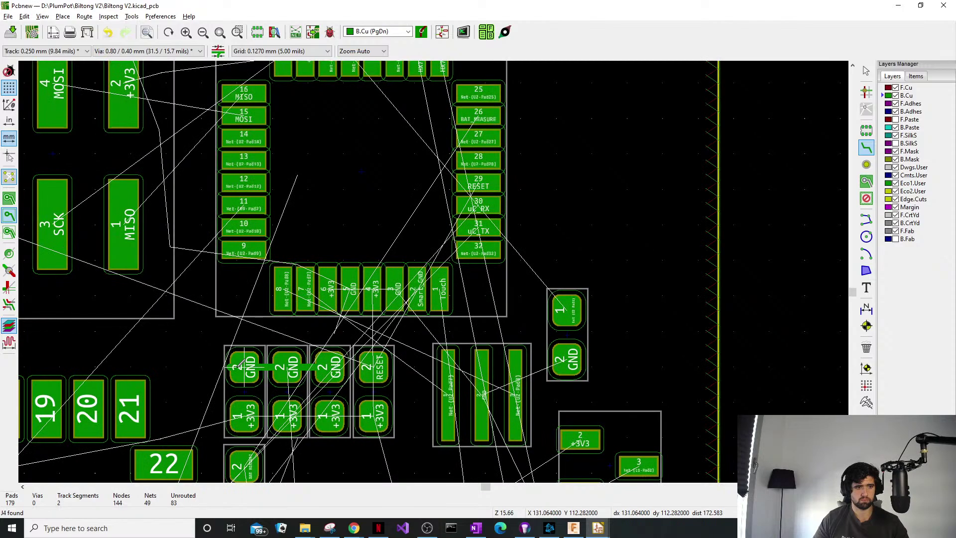
{"action": "left_click", "coordinate": [247, 412]}
{"action": "left_click", "coordinate": [329, 416]}
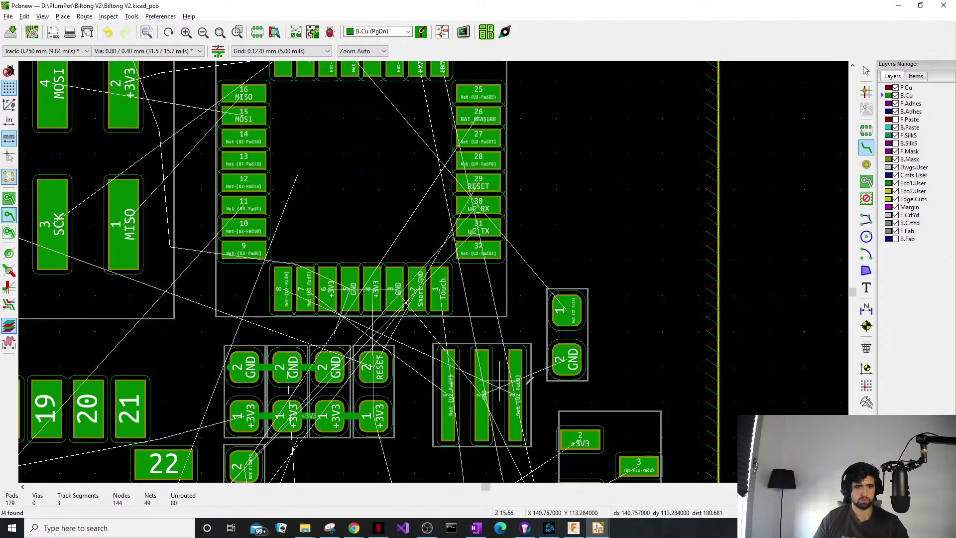
{"action": "middle_click_drag", "start_coordinate": [587, 422], "coordinate": [541, 382]}
{"action": "left_click", "coordinate": [524, 315]}
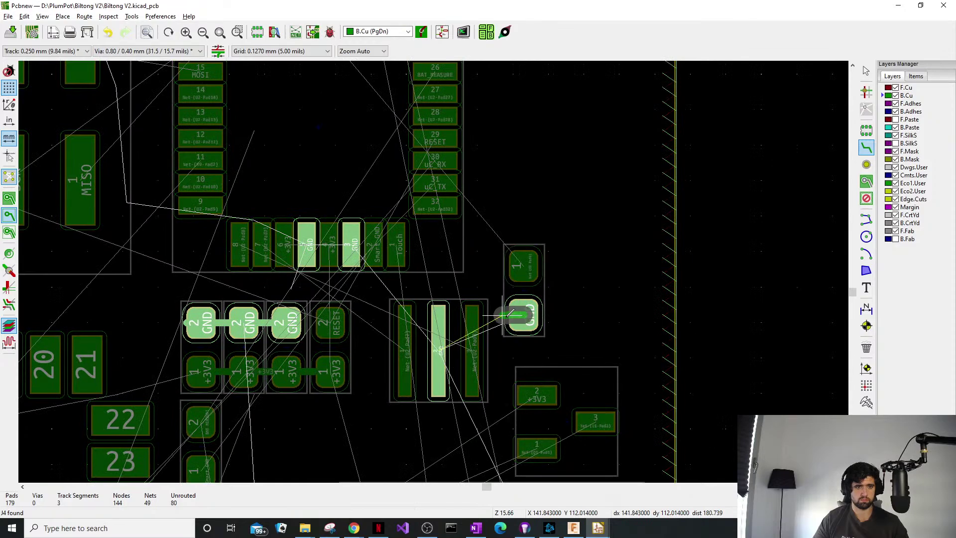
{"action": "key", "text": "Escape"}
{"action": "scroll", "coordinate": [524, 267], "scroll_direction": "down", "scroll_amount": 3}
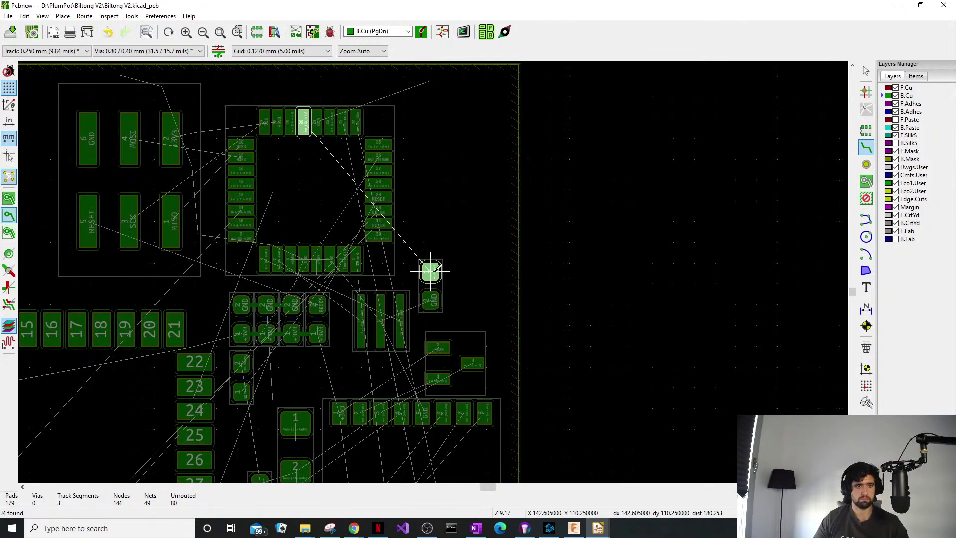
{"action": "middle_click_drag", "start_coordinate": [433, 271], "coordinate": [423, 301]}
{"action": "scroll", "coordinate": [424, 301], "scroll_direction": "up", "scroll_amount": 4}
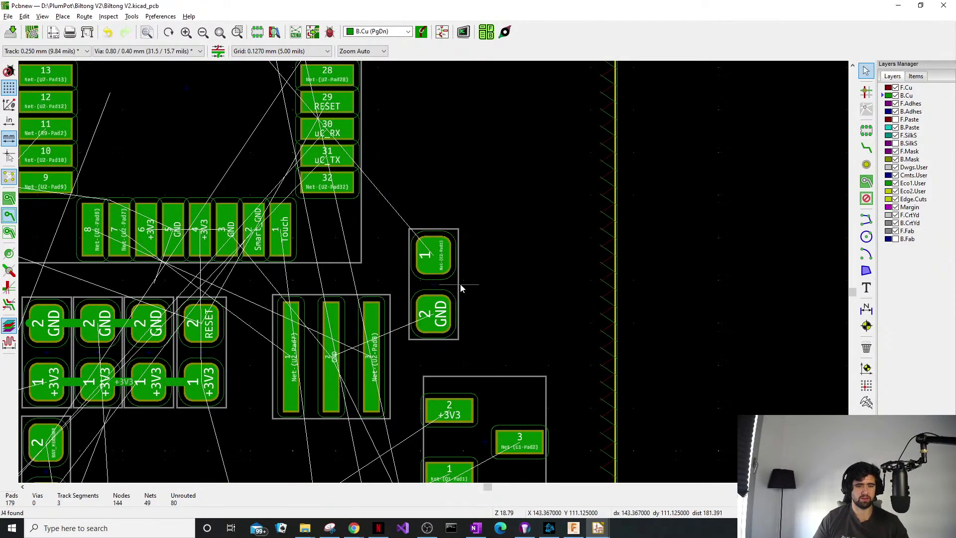
Move capacitor C2 between the board edge and U2, rotated so its pads 1 and 2 sit near U2 pads 20 and 21.
{"action": "left_click", "coordinate": [452, 295]}
{"action": "scroll", "coordinate": [453, 295], "scroll_direction": "down", "scroll_amount": 4}
{"action": "left_click_drag", "start_coordinate": [433, 274], "coordinate": [333, 166]}
{"action": "key", "text": "r"}
{"action": "scroll", "coordinate": [334, 166], "scroll_direction": "up", "scroll_amount": 4}
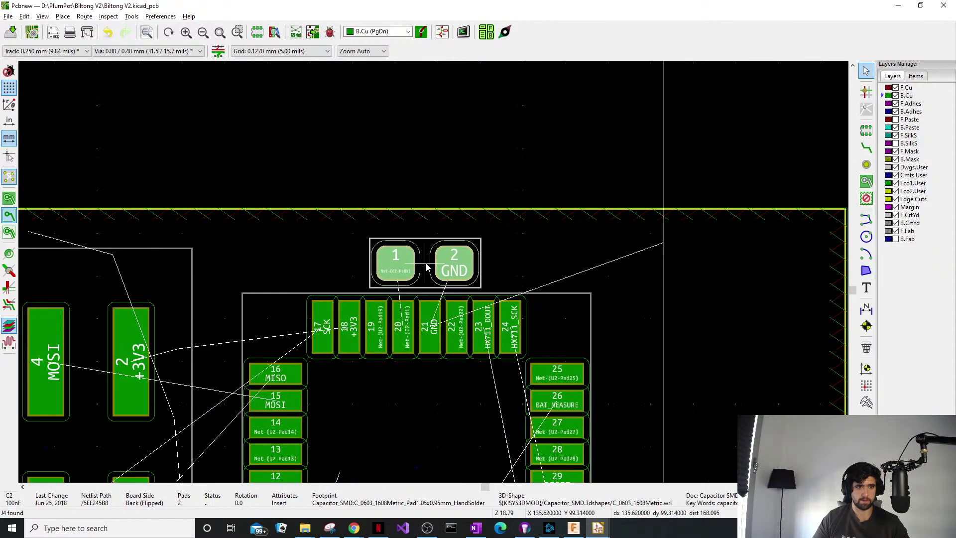
{"action": "left_click_drag", "start_coordinate": [437, 256], "coordinate": [424, 253]}
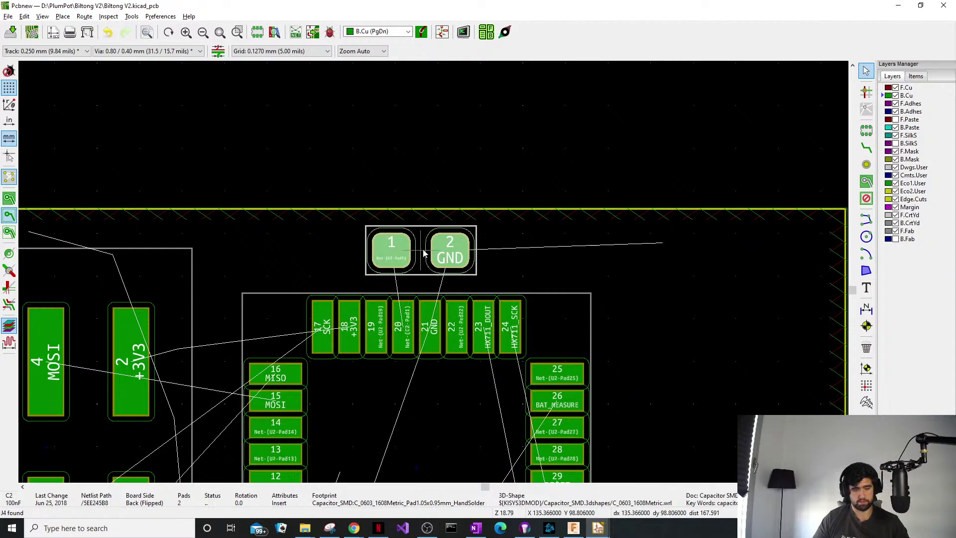
{"action": "middle_click_drag", "start_coordinate": [437, 282], "coordinate": [448, 274]}
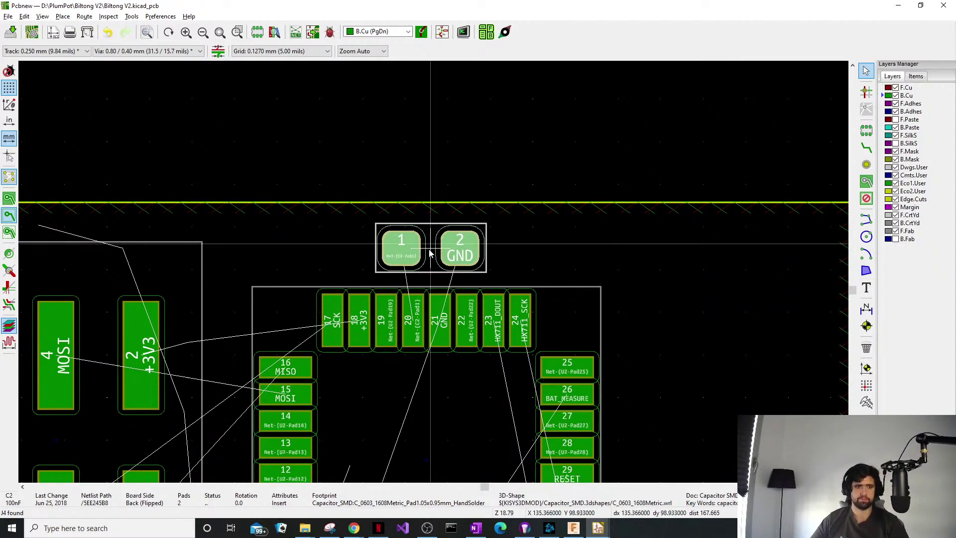
{"action": "scroll", "coordinate": [451, 291], "scroll_direction": "down", "scroll_amount": 4}
{"action": "scroll", "coordinate": [474, 301], "scroll_direction": "down", "scroll_amount": 6, "text": "shift"}
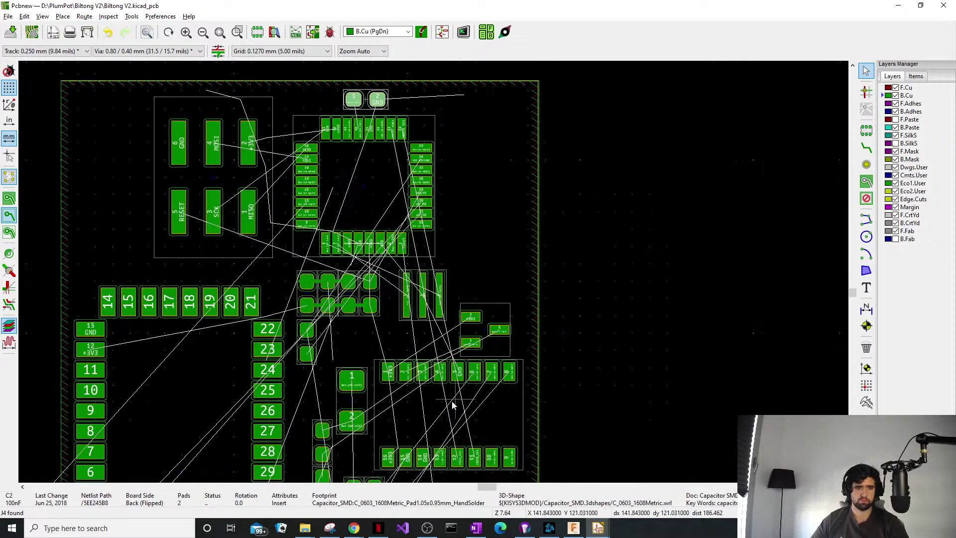
{"action": "scroll", "coordinate": [434, 276], "scroll_direction": "up", "scroll_amount": 1}
{"action": "scroll", "coordinate": [435, 276], "scroll_direction": "down", "scroll_amount": 2, "text": "shift"}
{"action": "scroll", "coordinate": [433, 271], "scroll_direction": "up", "scroll_amount": 4}
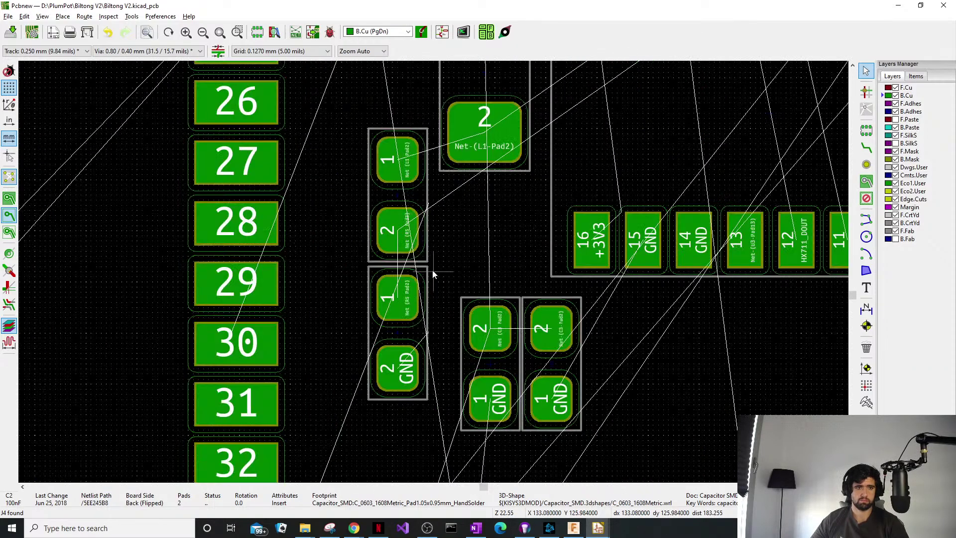
Examine the component placement and unrouted connections across the board from U2 down to connector J1.
{"action": "scroll", "coordinate": [461, 217], "scroll_direction": "down", "scroll_amount": 5}
{"action": "scroll", "coordinate": [434, 274], "scroll_direction": "up", "scroll_amount": 2}
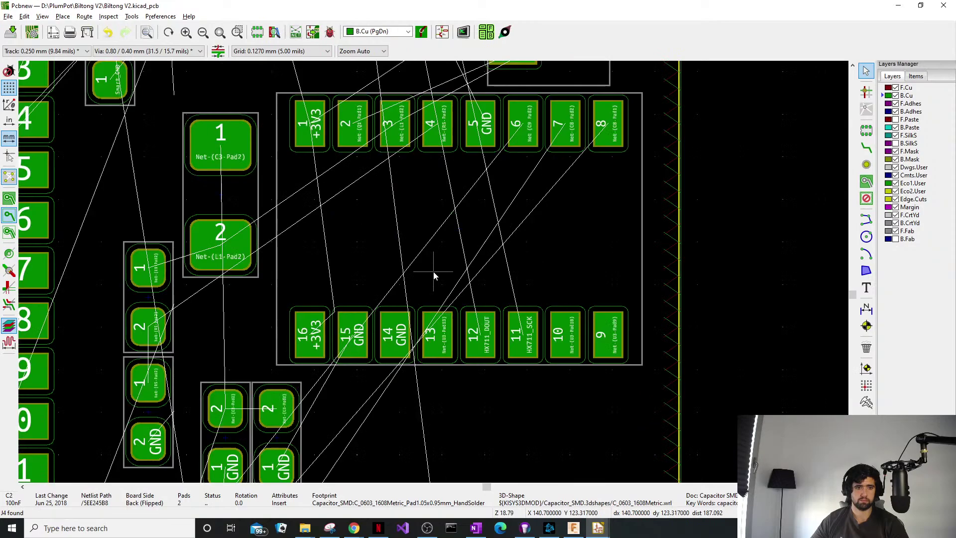
{"action": "scroll", "coordinate": [434, 275], "scroll_direction": "down", "scroll_amount": 1}
{"action": "scroll", "coordinate": [385, 318], "scroll_direction": "up", "scroll_amount": 4, "text": "shift"}
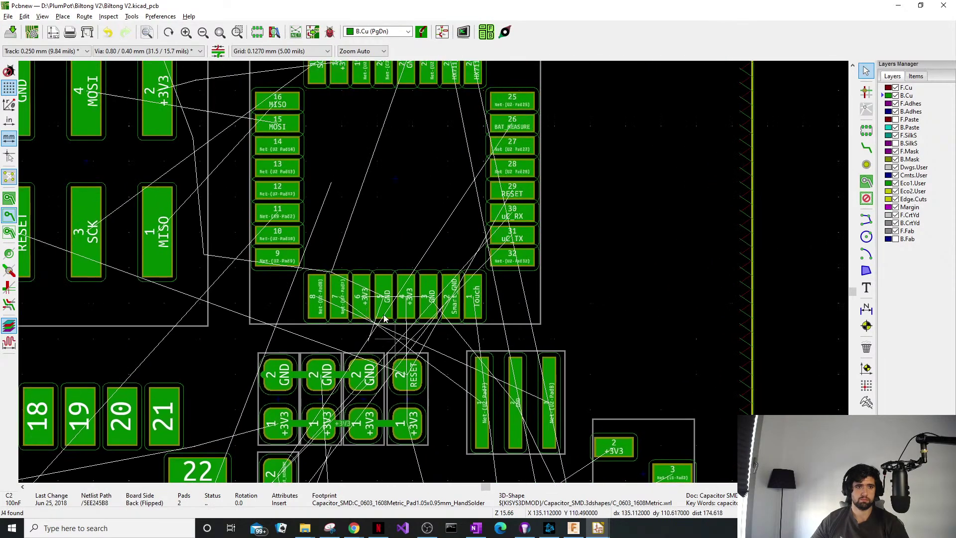
{"action": "middle_click_drag", "start_coordinate": [312, 257], "coordinate": [583, 200]}
{"action": "middle_click_drag", "start_coordinate": [461, 286], "coordinate": [572, 93]}
{"action": "scroll", "coordinate": [475, 213], "scroll_direction": "down", "scroll_amount": 2}
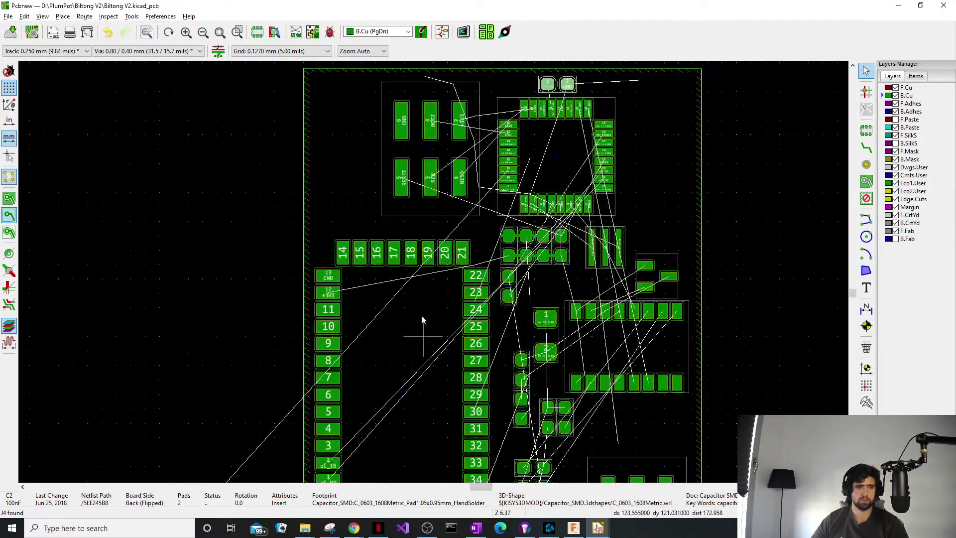
{"action": "middle_click_drag", "start_coordinate": [421, 315], "coordinate": [449, 151]}
{"action": "middle_click_drag", "start_coordinate": [457, 335], "coordinate": [448, 287]}
{"action": "middle_click_drag", "start_coordinate": [553, 367], "coordinate": [498, 222]}
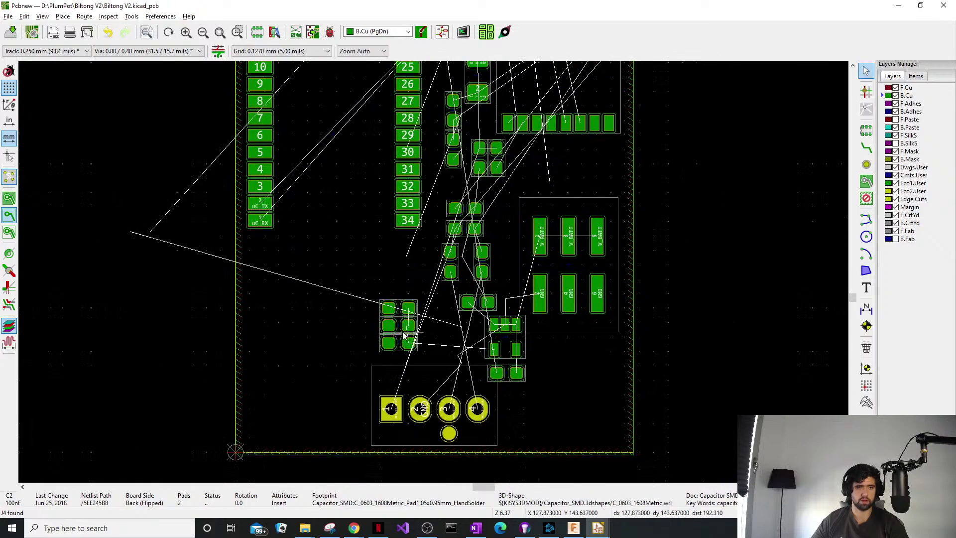
Route B.Cu tracks joining the three +3V3 pads and the three GND pads of capacitors C4, C6 and C7 above J1.
{"action": "scroll", "coordinate": [404, 335], "scroll_direction": "up", "scroll_amount": 8}
{"action": "scroll", "coordinate": [433, 273], "scroll_direction": "down", "scroll_amount": 3}
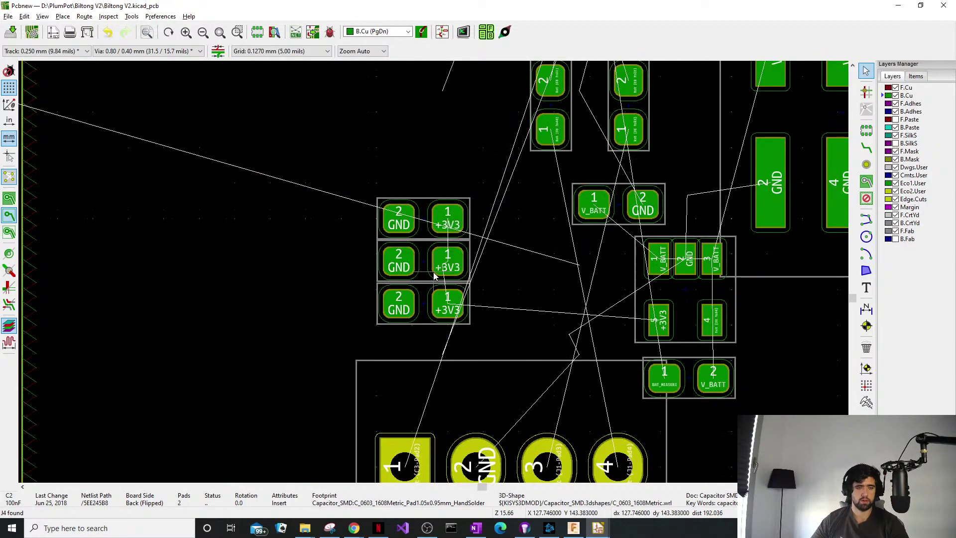
{"action": "key", "text": "x"}
{"action": "left_click", "coordinate": [446, 298]}
{"action": "left_click", "coordinate": [447, 219]}
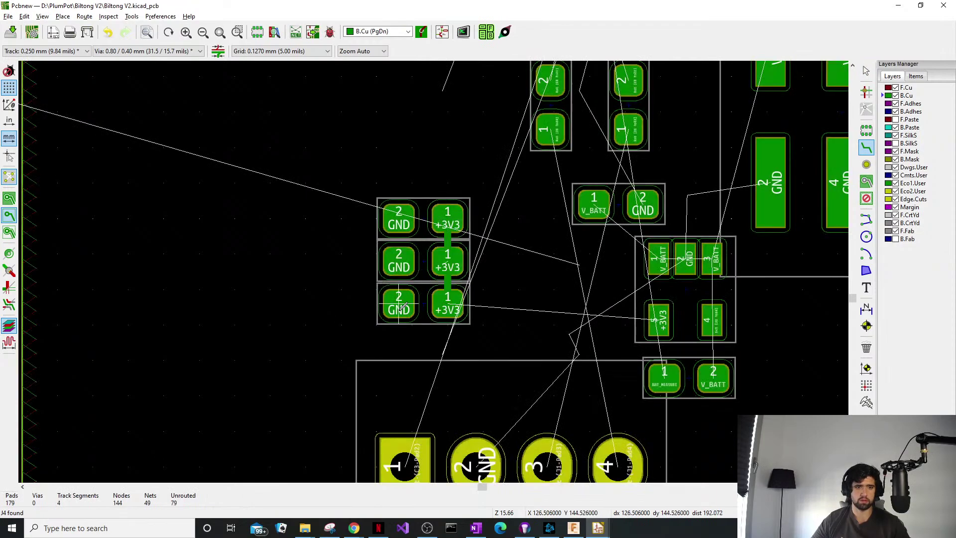
{"action": "left_click", "coordinate": [399, 303]}
{"action": "left_click", "coordinate": [412, 230]}
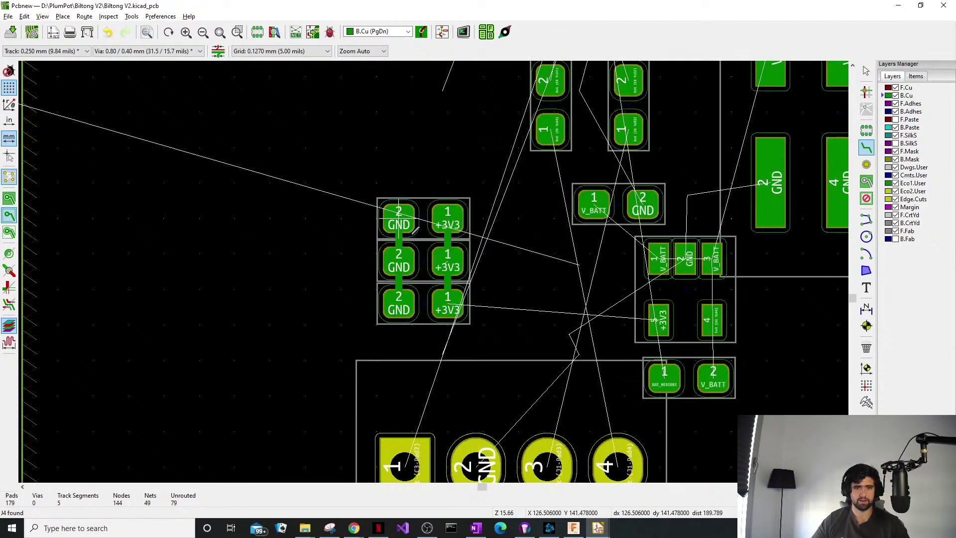
{"action": "left_click", "coordinate": [657, 322]}
{"action": "key", "text": "Escape"}
{"action": "key", "text": "Escape"}
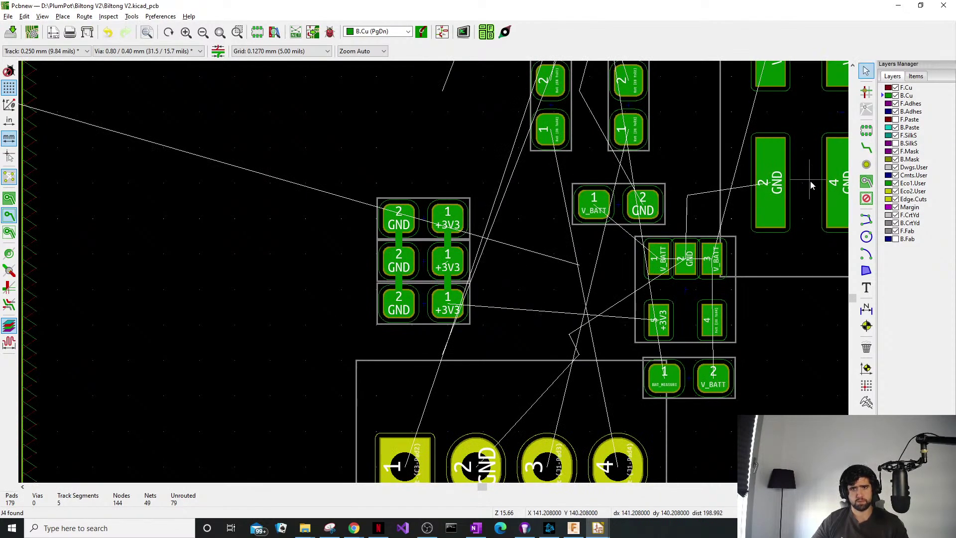
Show the B.SilkS layer to read the designators of the parts around U1, and hide it again.
{"action": "left_click", "coordinate": [896, 144]}
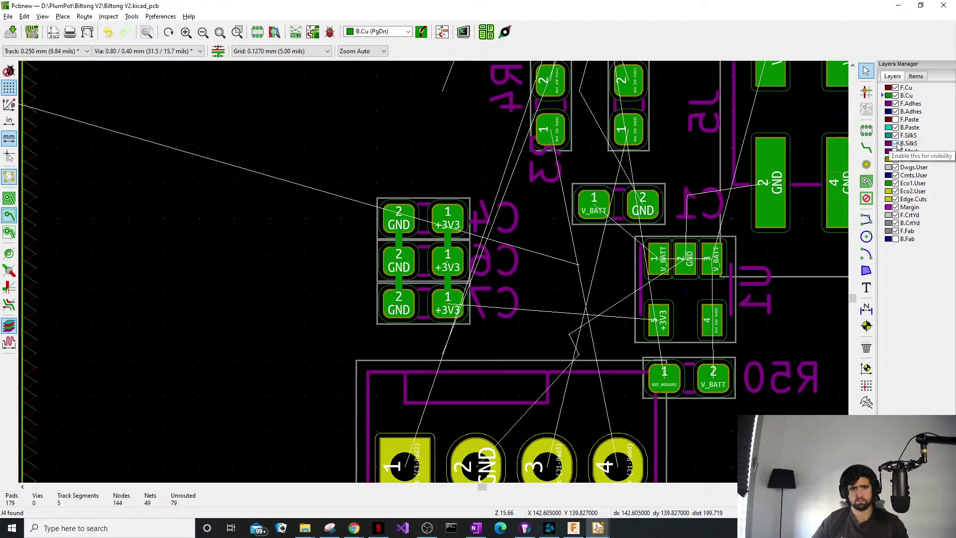
{"action": "left_click", "coordinate": [895, 143]}
{"action": "middle_click_drag", "start_coordinate": [456, 266], "coordinate": [417, 252]}
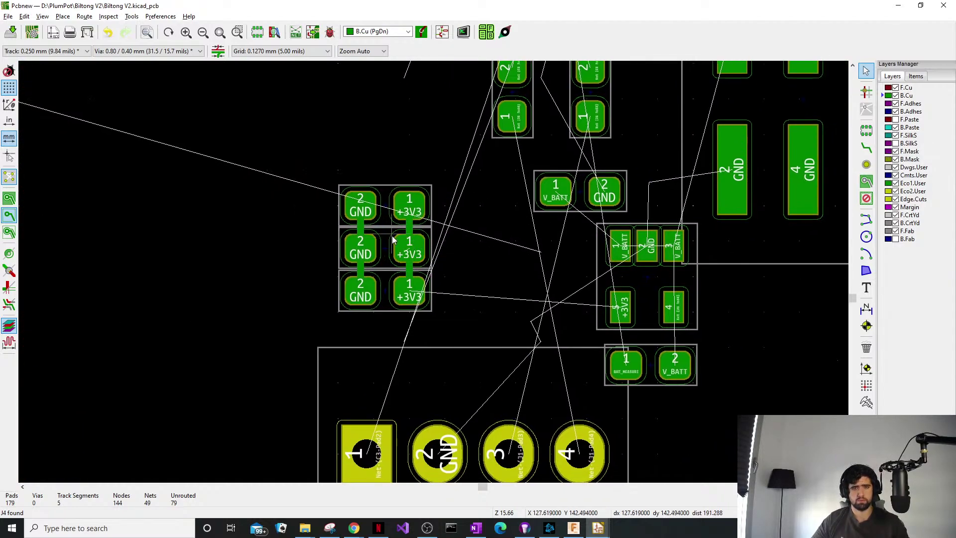
Move capacitors C4, C6 and C7 closer to U1 and delete the GND track left behind.
{"action": "left_click_drag", "start_coordinate": [410, 169], "coordinate": [486, 308]}
{"action": "left_click", "coordinate": [360, 245]}
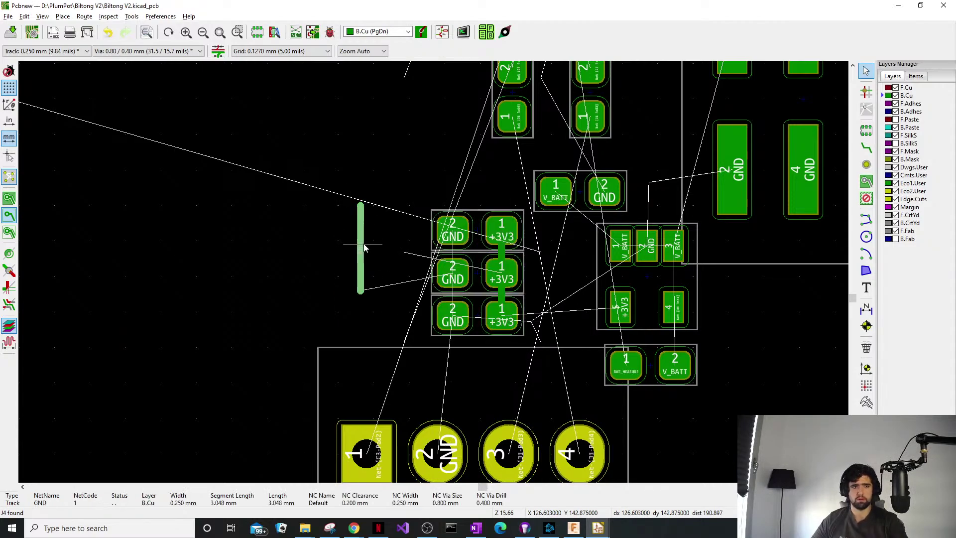
{"action": "key", "text": "Delete"}
Rotate capacitors C4, C6 and C7 together by 90 degrees so they form a row with GND pads facing away from J1.
{"action": "left_click", "coordinate": [478, 314]}
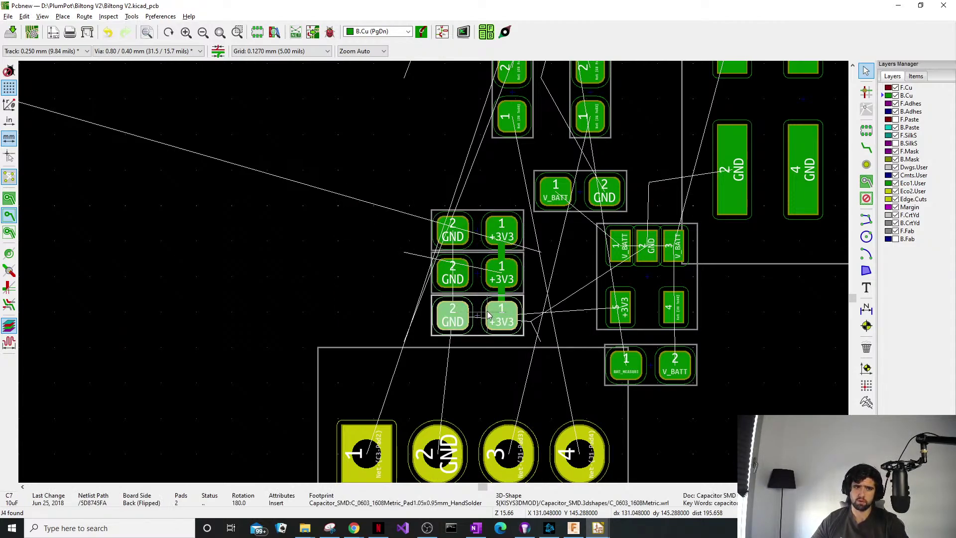
{"action": "left_click", "coordinate": [504, 234]}
{"action": "left_click", "coordinate": [488, 197]}
{"action": "left_click_drag", "start_coordinate": [490, 199], "coordinate": [442, 319]}
{"action": "left_click_drag", "start_coordinate": [504, 306], "coordinate": [504, 238]}
{"action": "key", "text": "r"}
{"action": "left_click", "coordinate": [504, 237]}
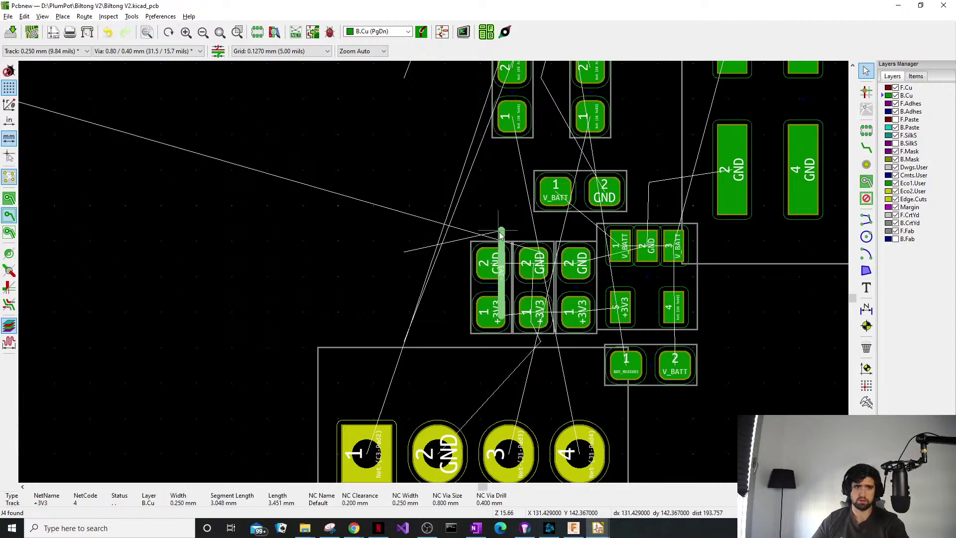
Delete the leftover +3V3 track over the capacitors and shift C4, C6 and C7 slightly clear of U1.
{"action": "left_click", "coordinate": [501, 234]}
{"action": "key", "text": "Delete"}
{"action": "left_click_drag", "start_coordinate": [580, 227], "coordinate": [481, 294]}
{"action": "left_click_drag", "start_coordinate": [563, 284], "coordinate": [552, 270]}
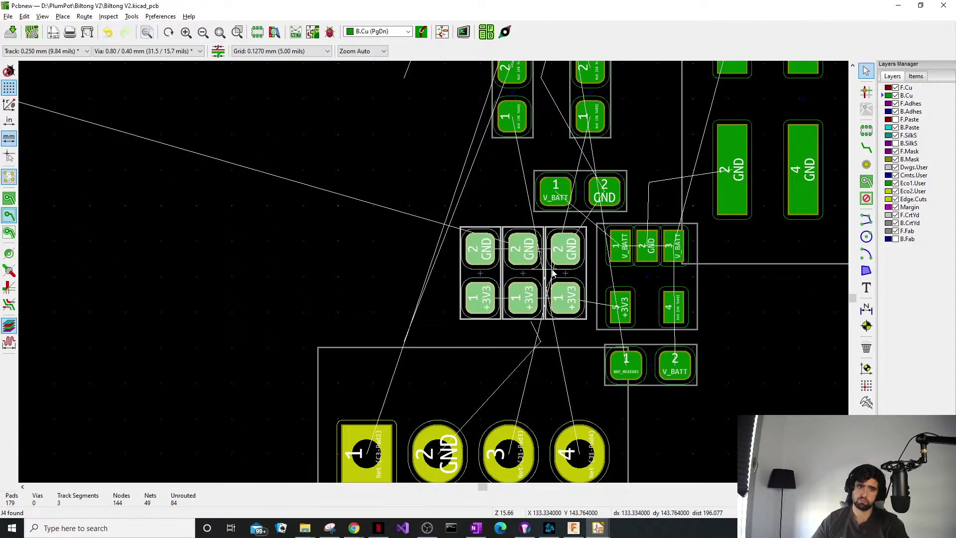
{"action": "left_click", "coordinate": [732, 358]}
Move connector J1 closer to the board's bottom-left corner, clear of U1 and R50.
{"action": "left_click", "coordinate": [529, 390]}
{"action": "scroll", "coordinate": [433, 256], "scroll_direction": "down", "scroll_amount": 4}
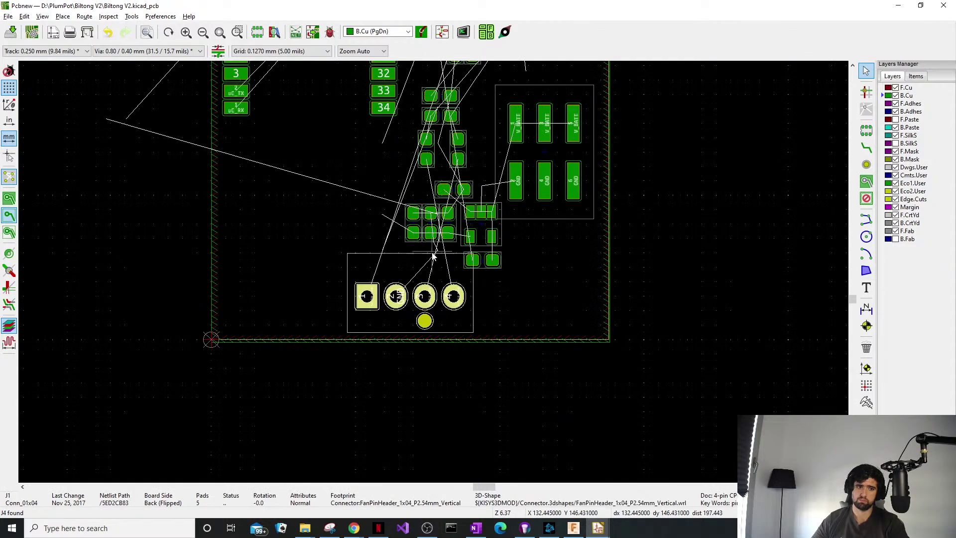
{"action": "key", "text": "m"}
{"action": "left_click", "coordinate": [343, 301]}
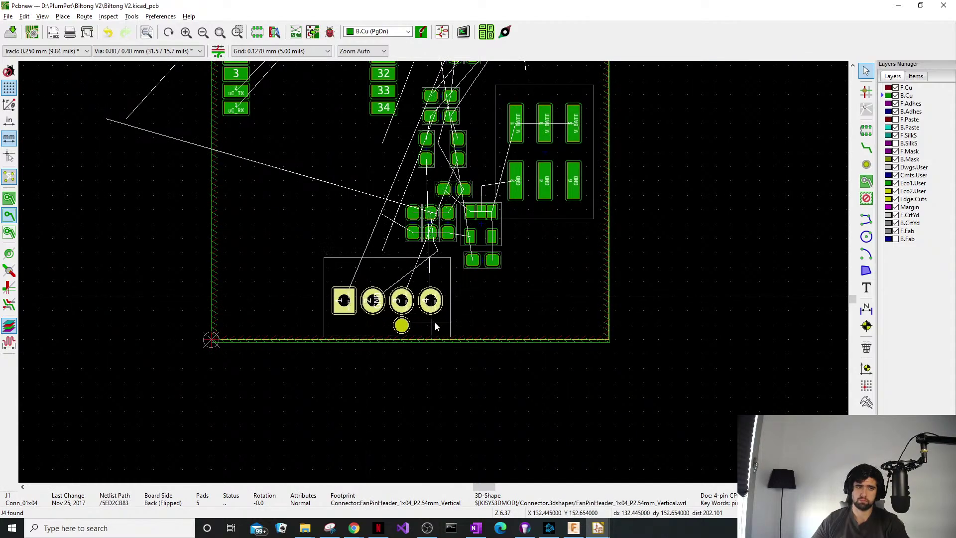
Toggle the visibility of the front-side footprints and leave them hidden.
{"action": "left_click", "coordinate": [470, 260]}
{"action": "left_click", "coordinate": [915, 76]}
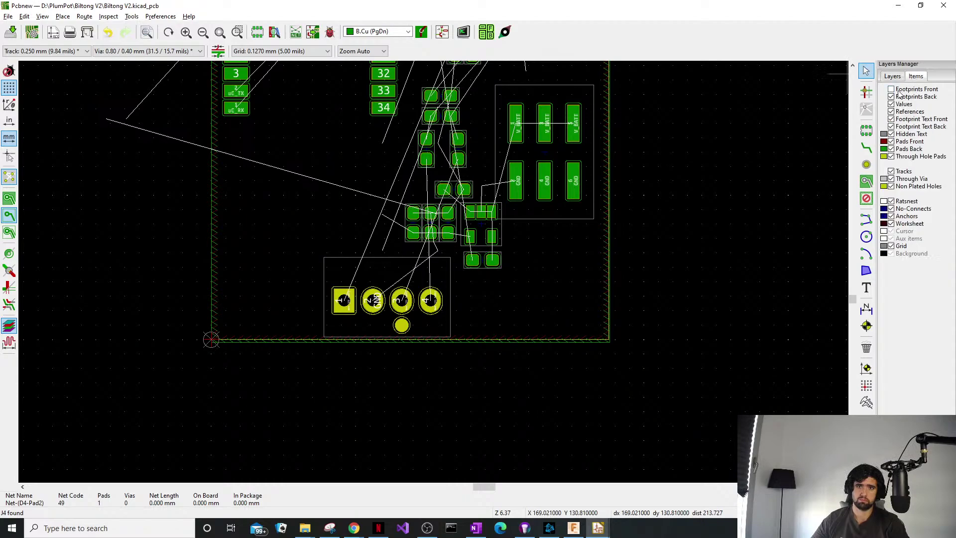
{"action": "left_click", "coordinate": [897, 91]}
{"action": "left_click", "coordinate": [892, 89]}
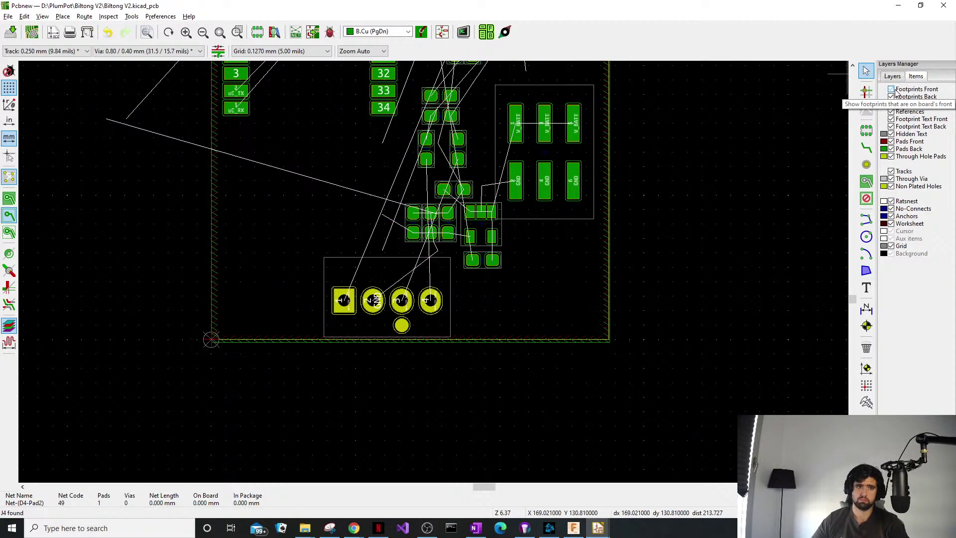
{"action": "scroll", "coordinate": [434, 275], "scroll_direction": "up", "scroll_amount": 4}
{"action": "scroll", "coordinate": [434, 275], "scroll_direction": "down", "scroll_amount": 3}
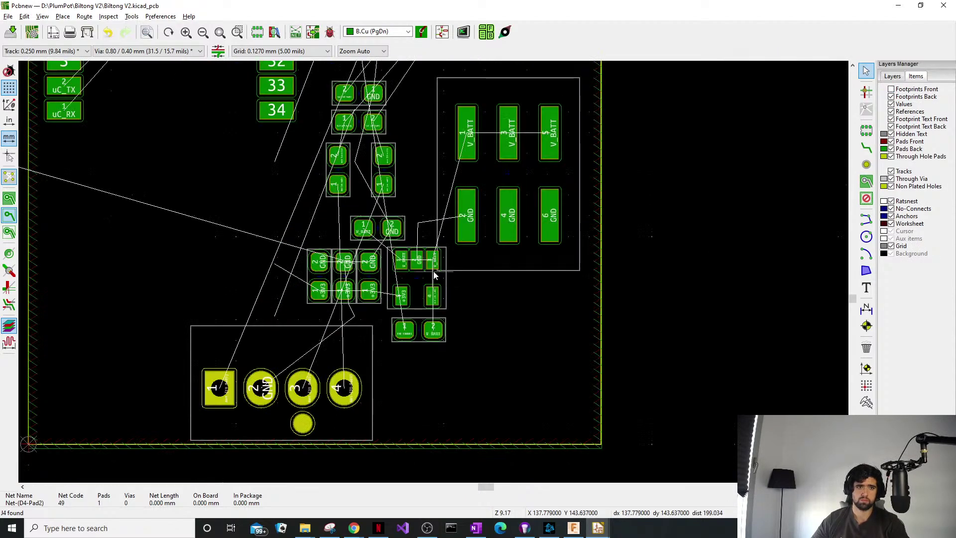
{"action": "scroll", "coordinate": [495, 278], "scroll_direction": "up", "scroll_amount": 2}
{"action": "left_click_drag", "start_coordinate": [499, 358], "coordinate": [366, 269]}
{"action": "key", "text": "m"}
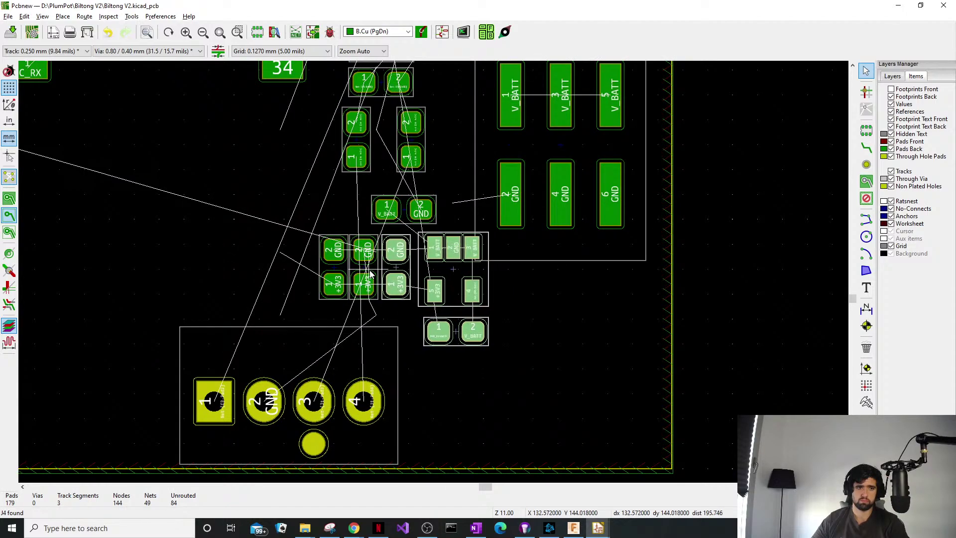
{"action": "left_click", "coordinate": [502, 333]}
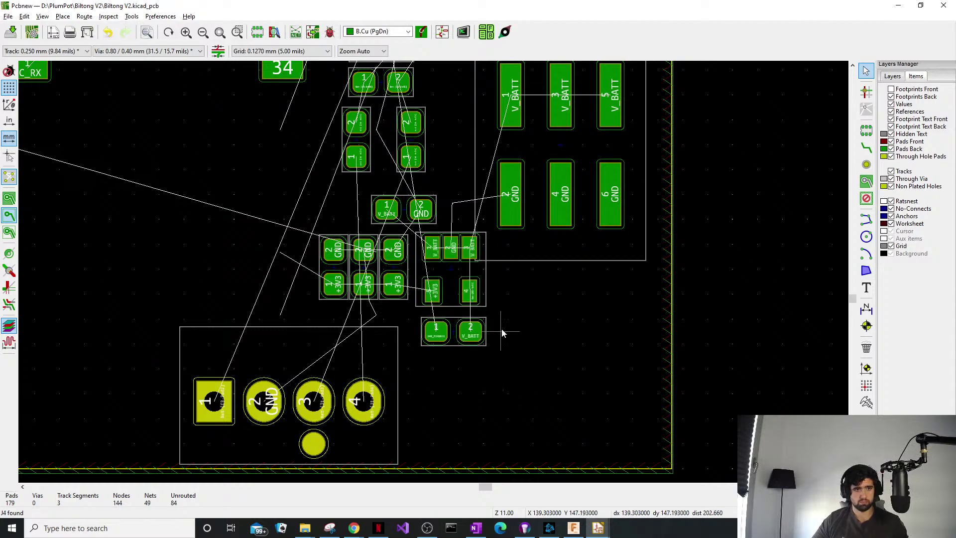
Nudge regulator U1 slightly toward R50 and the neighbouring capacitor.
{"action": "left_click_drag", "start_coordinate": [505, 320], "coordinate": [321, 267]}
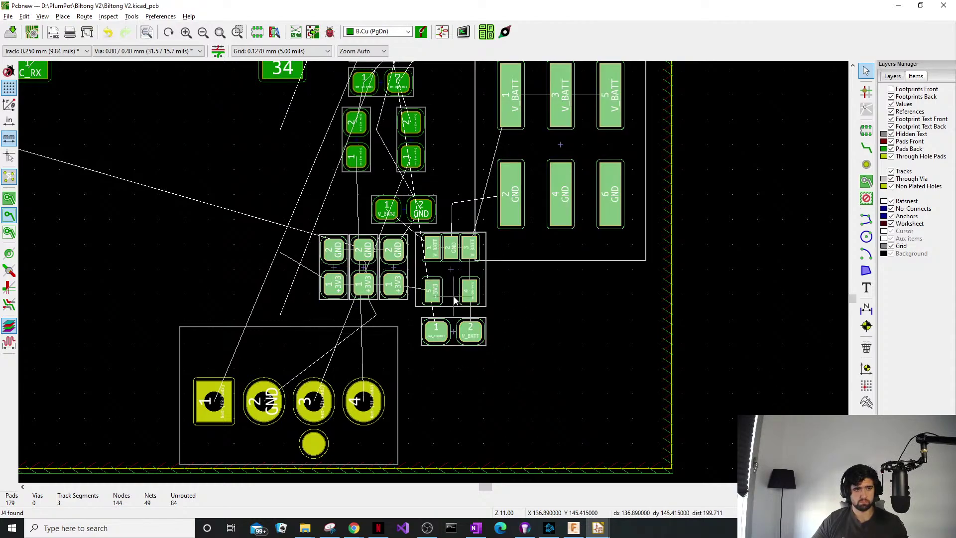
{"action": "left_click", "coordinate": [454, 300]}
{"action": "left_click_drag", "start_coordinate": [447, 282], "coordinate": [448, 275]}
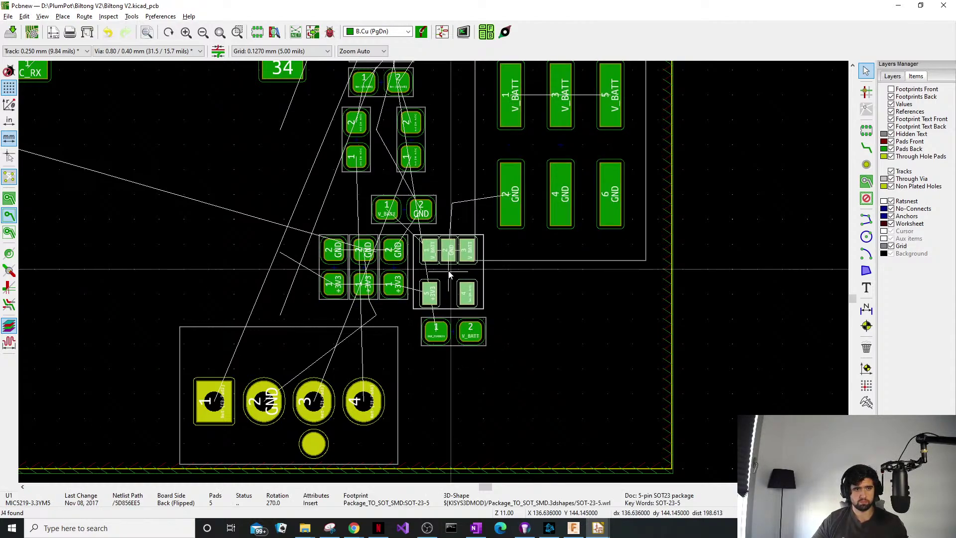
{"action": "key", "text": "Escape"}
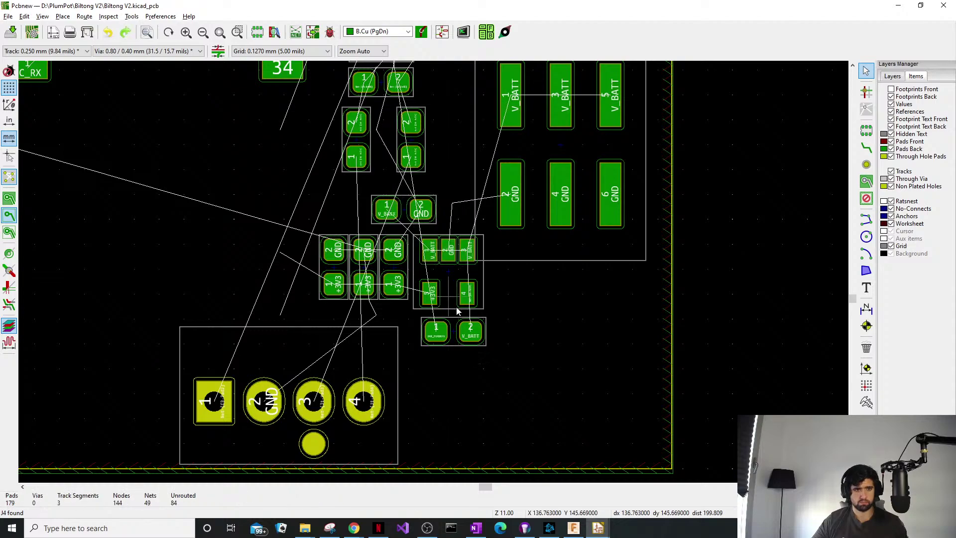
Move C4, C6, C7, U1 and R50 together away from battery connector J5, just outside its outline.
{"action": "left_click_drag", "start_coordinate": [470, 366], "coordinate": [393, 276]}
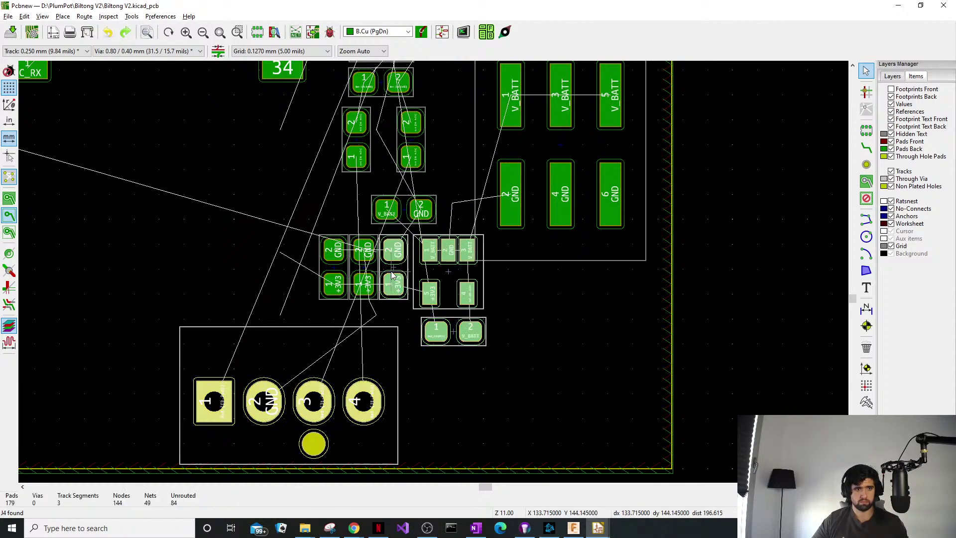
{"action": "left_click", "coordinate": [362, 271]}
{"action": "left_click", "coordinate": [337, 271]}
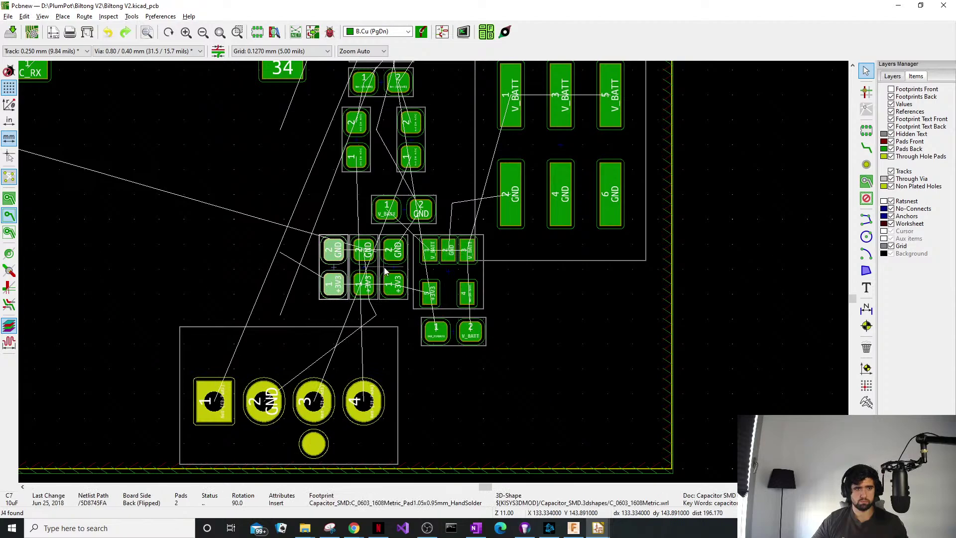
{"action": "left_click", "coordinate": [368, 272], "text": "shift"}
{"action": "left_click", "coordinate": [392, 272], "text": "shift"}
{"action": "left_click", "coordinate": [448, 279], "text": "shift"}
{"action": "left_click", "coordinate": [454, 320], "text": "shift"}
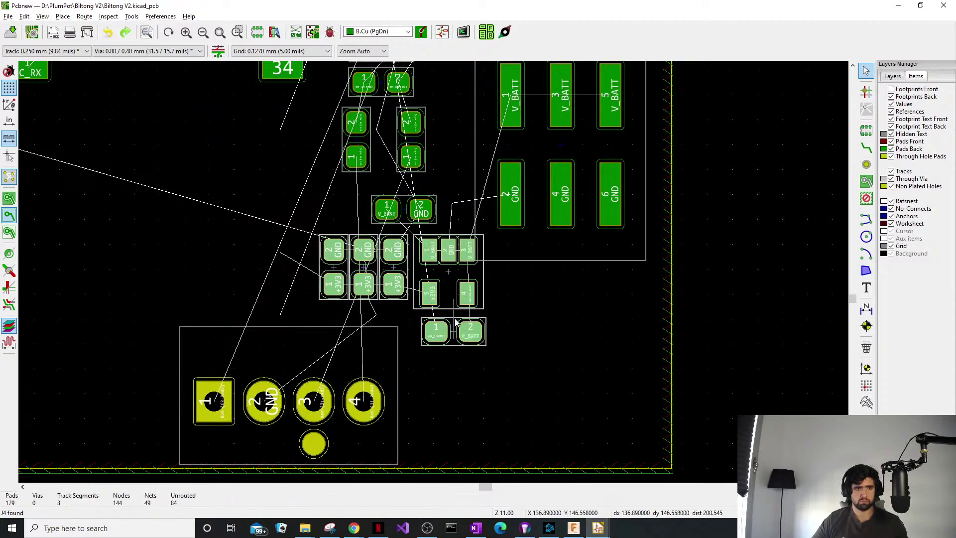
{"action": "mouse_move", "coordinate": [452, 291]}
{"action": "left_mouse_down"}
{"action": "mouse_move", "coordinate": [431, 289]}
{"action": "mouse_move", "coordinate": [435, 298]}
{"action": "left_mouse_up"}
{"action": "left_click", "coordinate": [483, 354]}
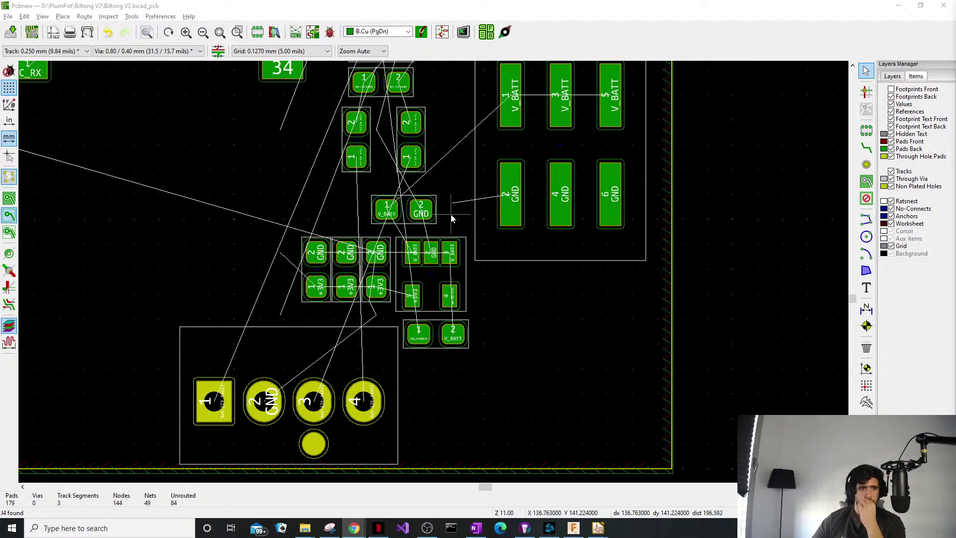
Nudge resistor R4 slightly away from R3, toward pad 34 of the module.
{"action": "scroll", "coordinate": [436, 204], "scroll_direction": "up", "scroll_amount": 2}
{"action": "scroll", "coordinate": [350, 227], "scroll_direction": "up", "scroll_amount": 2}
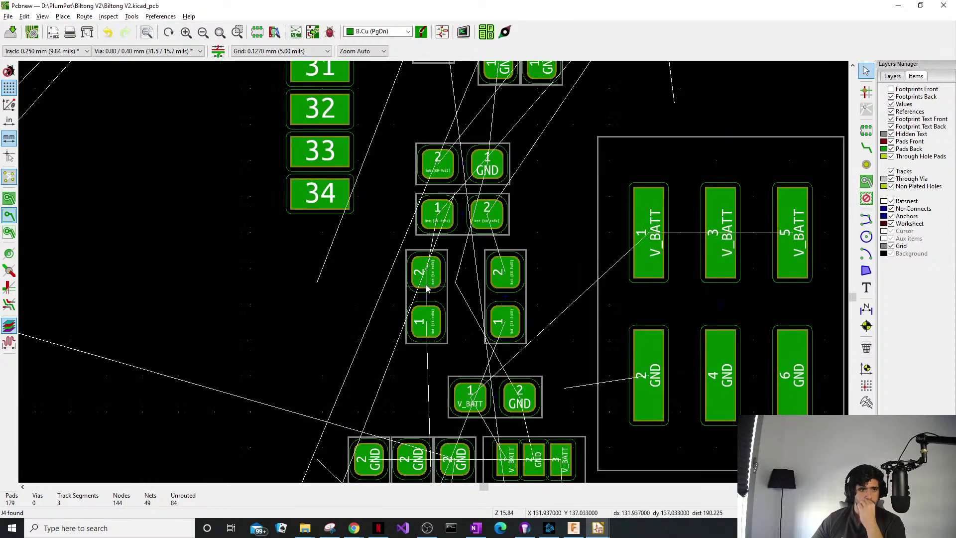
{"action": "scroll", "coordinate": [447, 280], "scroll_direction": "down", "scroll_amount": 2}
{"action": "left_click", "coordinate": [441, 278]}
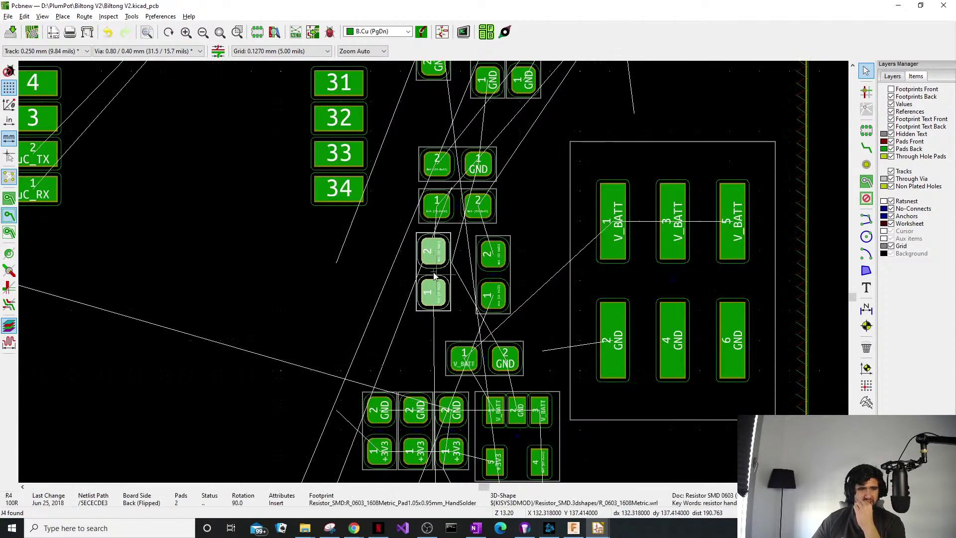
{"action": "scroll", "coordinate": [437, 277], "scroll_direction": "down", "scroll_amount": 1}
{"action": "left_click_drag", "start_coordinate": [431, 273], "coordinate": [426, 275]}
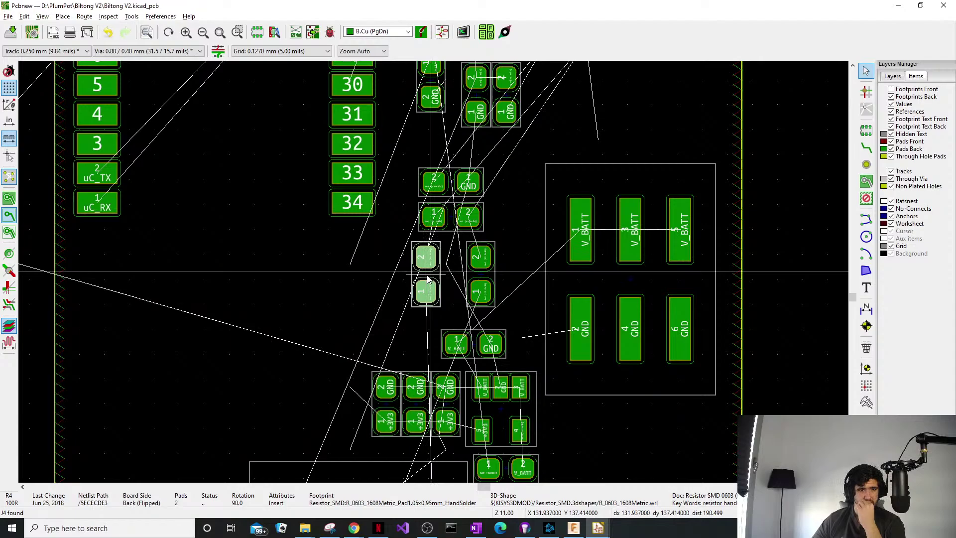
Check the footprint properties of resistor R3 without changes and move R3 closer to R4.
{"action": "left_click", "coordinate": [491, 272]}
{"action": "double_click", "coordinate": [480, 275]}
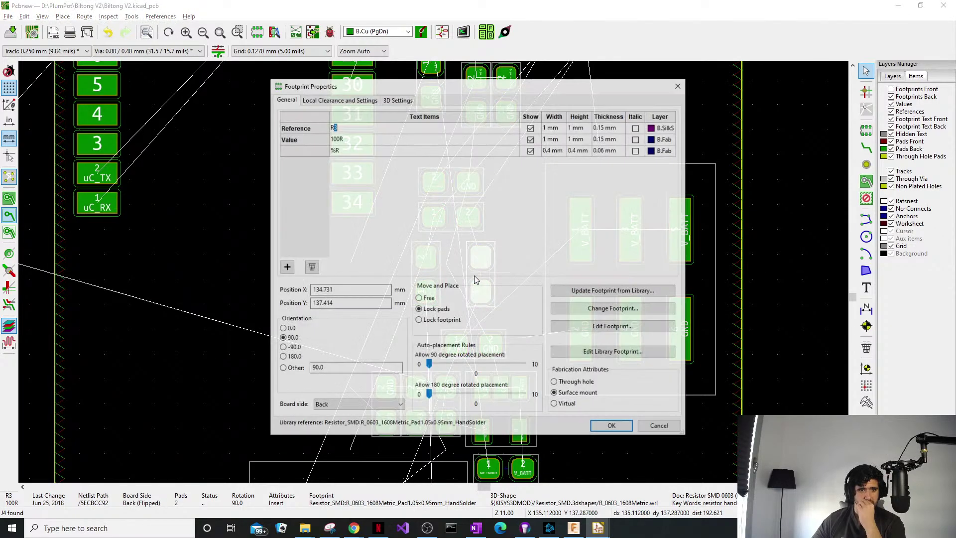
{"action": "left_click", "coordinate": [666, 430]}
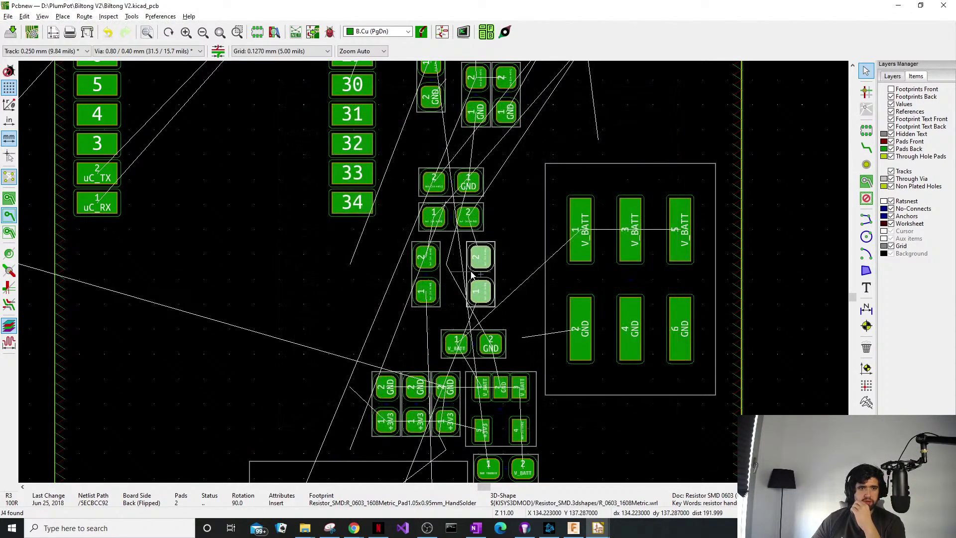
{"action": "left_click_drag", "start_coordinate": [472, 276], "coordinate": [462, 281]}
{"action": "middle_click_drag", "start_coordinate": [493, 275], "coordinate": [490, 307]}
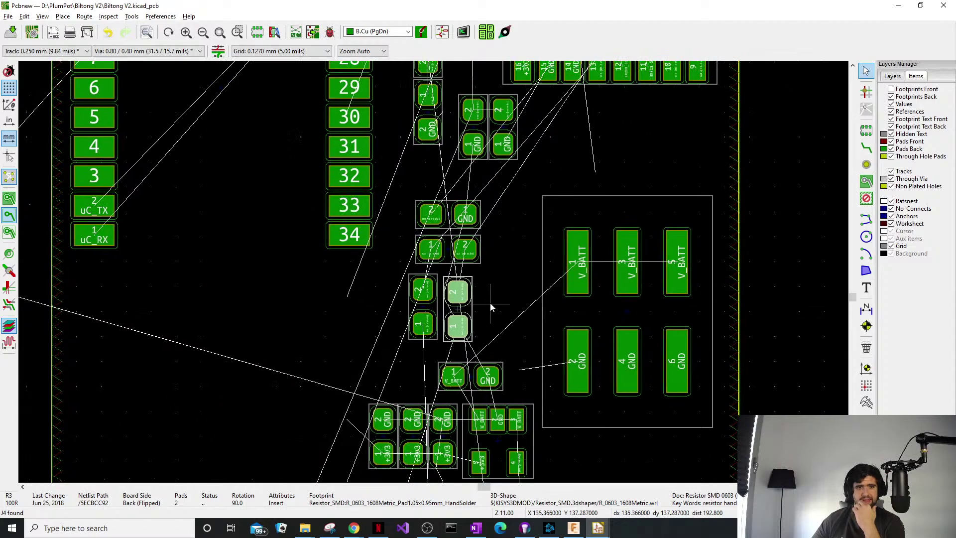
{"action": "scroll", "coordinate": [534, 247], "scroll_direction": "down", "scroll_amount": 1}
{"action": "middle_click_drag", "start_coordinate": [426, 274], "coordinate": [417, 481]}
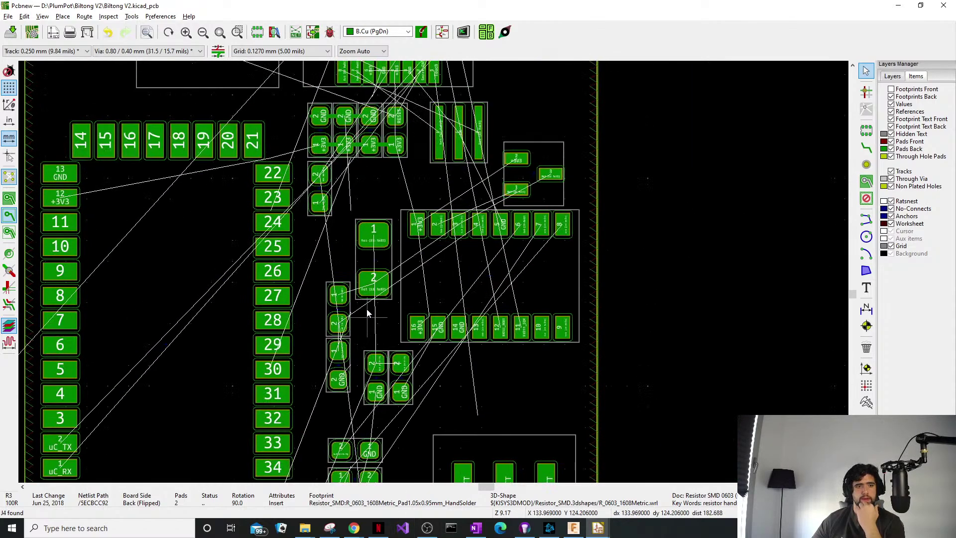
Examine the placement of the unrouted back-side parts between U2, the resonator and battery connector J5.
{"action": "scroll", "coordinate": [357, 271], "scroll_direction": "up", "scroll_amount": 1}
{"action": "scroll", "coordinate": [435, 277], "scroll_direction": "up", "scroll_amount": 3}
{"action": "scroll", "coordinate": [460, 228], "scroll_direction": "down", "scroll_amount": 3}
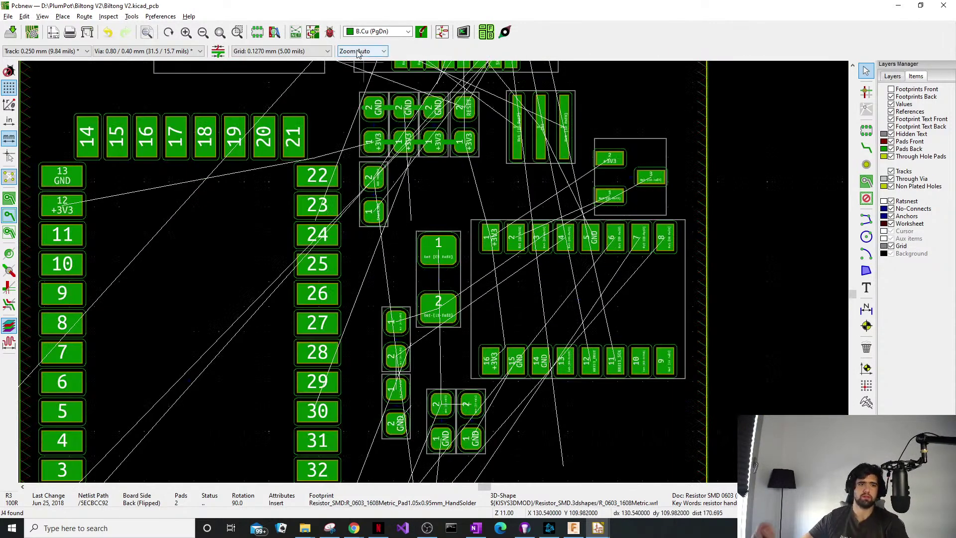
{"action": "scroll", "coordinate": [531, 206], "scroll_direction": "down", "scroll_amount": 3}
{"action": "scroll", "coordinate": [525, 270], "scroll_direction": "up", "scroll_amount": 3}
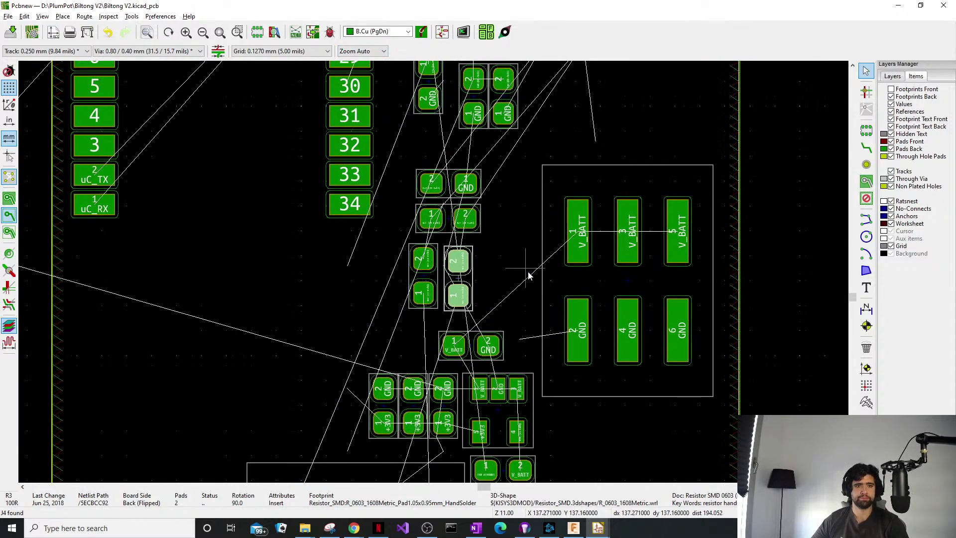
{"action": "middle_click_drag", "start_coordinate": [508, 265], "coordinate": [379, 150]}
{"action": "scroll", "coordinate": [380, 125], "scroll_direction": "down", "scroll_amount": 4}
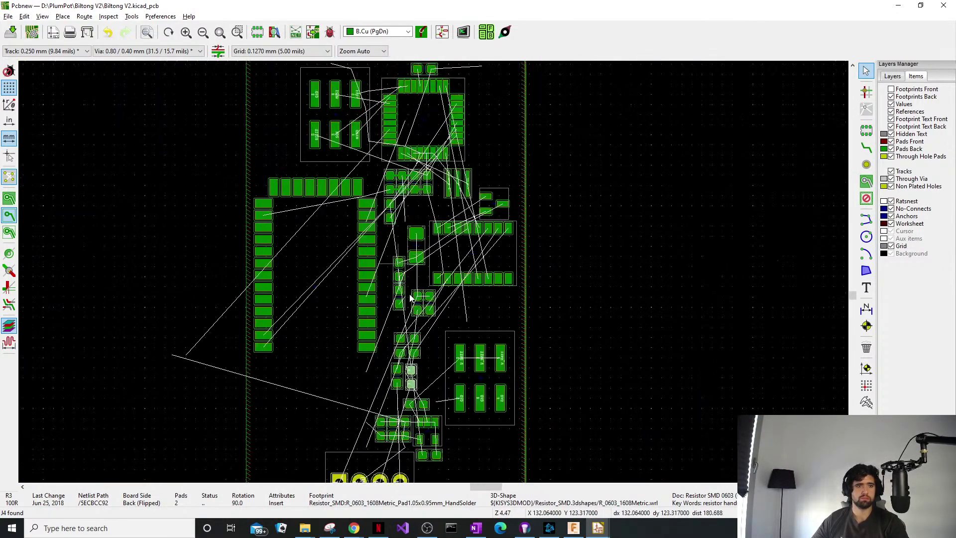
{"action": "middle_click_drag", "start_coordinate": [412, 294], "coordinate": [455, 401]}
{"action": "scroll", "coordinate": [435, 275], "scroll_direction": "up", "scroll_amount": 7}
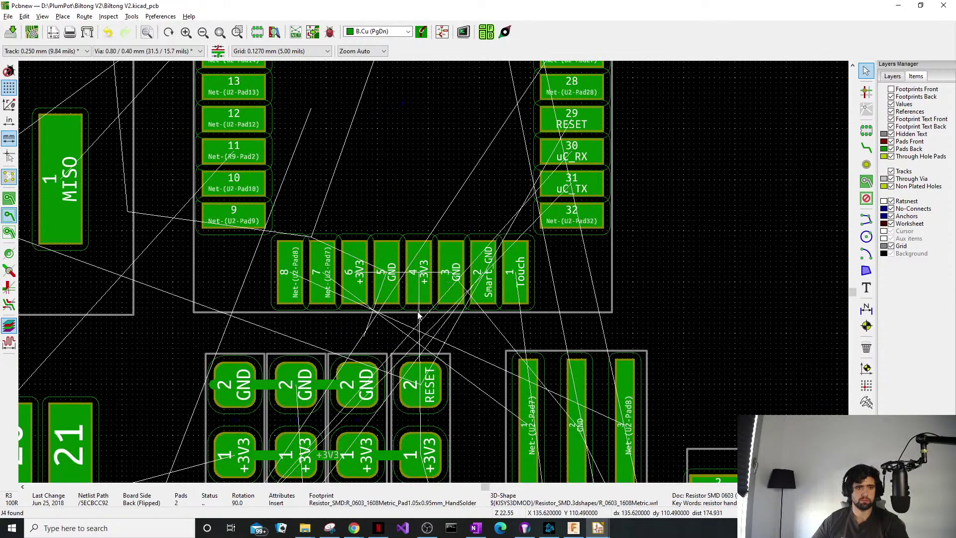
{"action": "scroll", "coordinate": [446, 300], "scroll_direction": "down", "scroll_amount": 2, "text": "shift"}
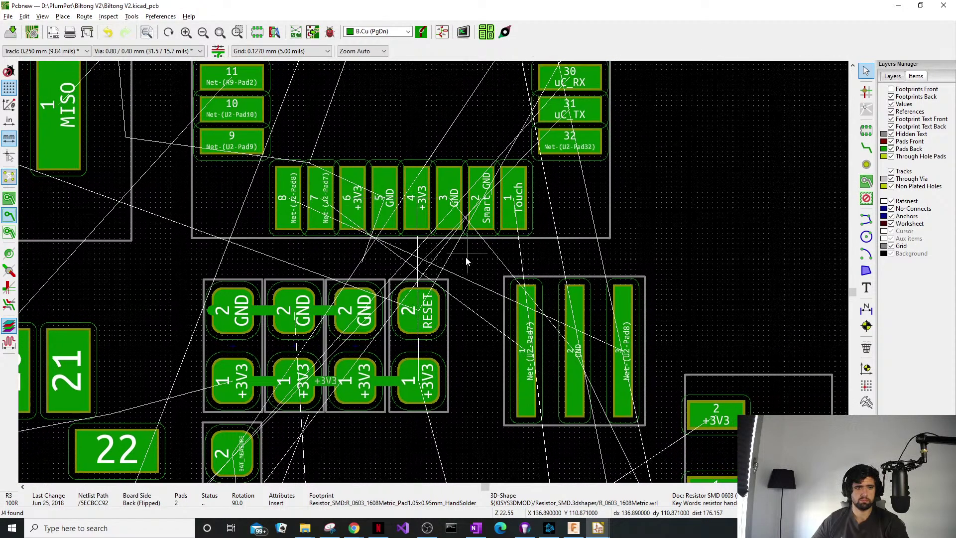
{"action": "middle_click_drag", "start_coordinate": [466, 258], "coordinate": [434, 274]}
{"action": "scroll", "coordinate": [458, 340], "scroll_direction": "down", "scroll_amount": 1}
{"action": "middle_click_drag", "start_coordinate": [506, 340], "coordinate": [496, 333]}
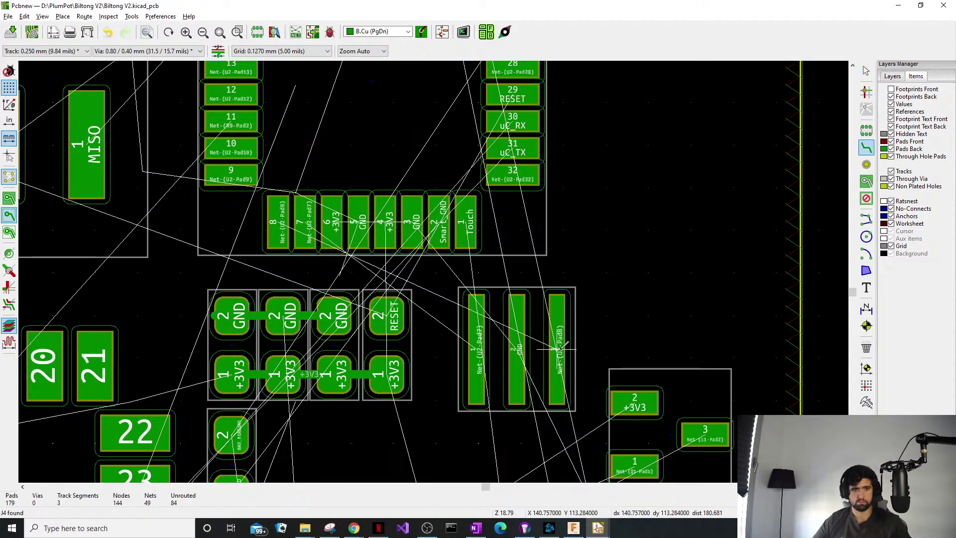
{"action": "key", "text": "x"}
{"action": "scroll", "coordinate": [557, 286], "scroll_direction": "down", "scroll_amount": 1}
{"action": "scroll", "coordinate": [432, 270], "scroll_direction": "up", "scroll_amount": 4}
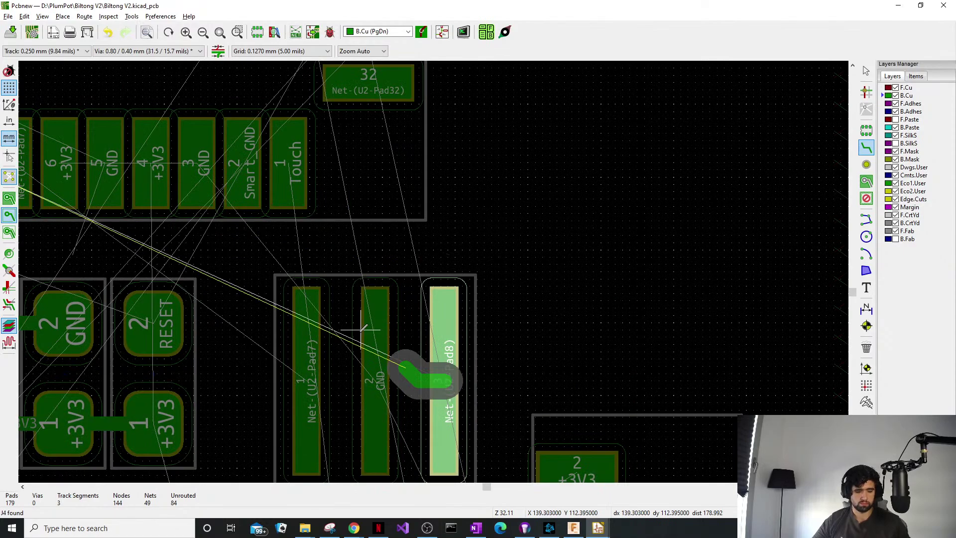
{"action": "key", "text": "Escape"}
{"action": "scroll", "coordinate": [337, 351], "scroll_direction": "down", "scroll_amount": 5}
{"action": "scroll", "coordinate": [435, 263], "scroll_direction": "up", "scroll_amount": 1}
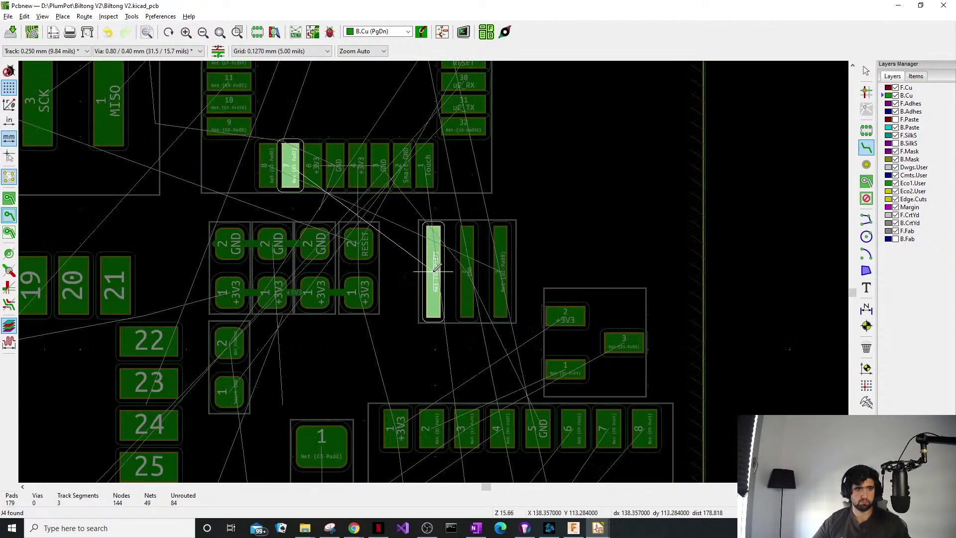
{"action": "key", "text": "Escape"}
Move the four +3V3 parts and the BAT_MEASURE part outside the board outline and delete the GND track left behind.
{"action": "left_click_drag", "start_coordinate": [382, 268], "coordinate": [200, 380]}
{"action": "key", "text": "m"}
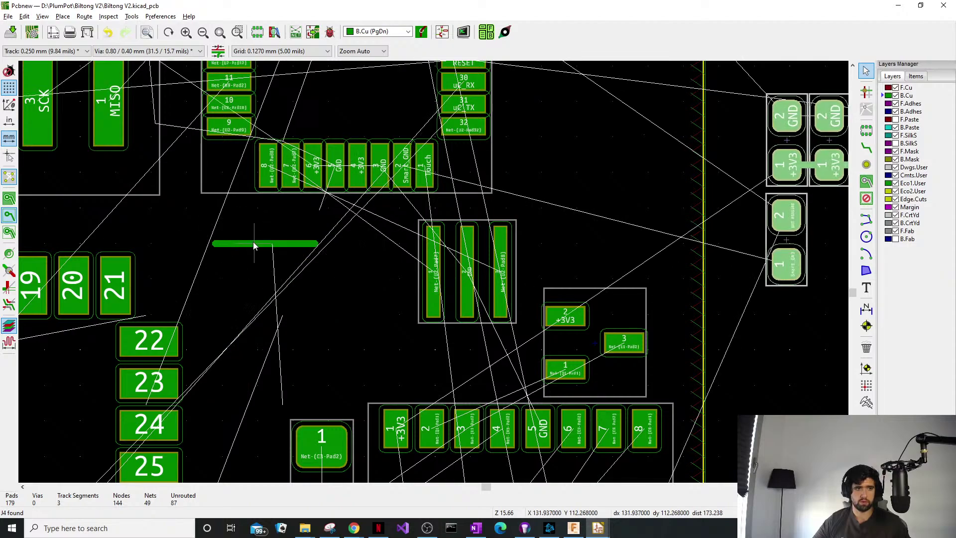
{"action": "left_click", "coordinate": [254, 243]}
{"action": "key", "text": "Delete"}
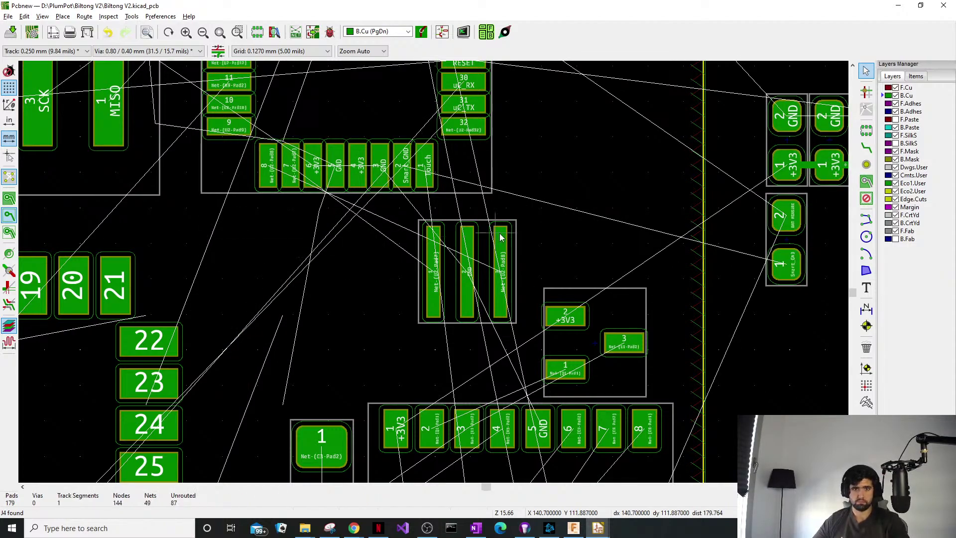
Move resonator Y1 into the cleared space below U2's pads 7 and 8, rotated to 180 degrees.
{"action": "left_click", "coordinate": [490, 262]}
{"action": "key", "text": "m"}
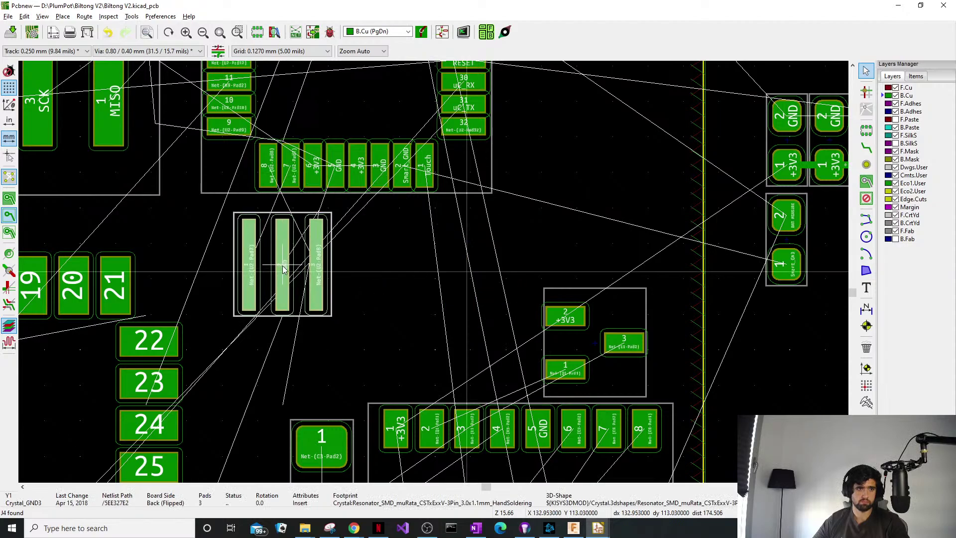
{"action": "key", "text": "r"}
{"action": "key", "text": "r"}
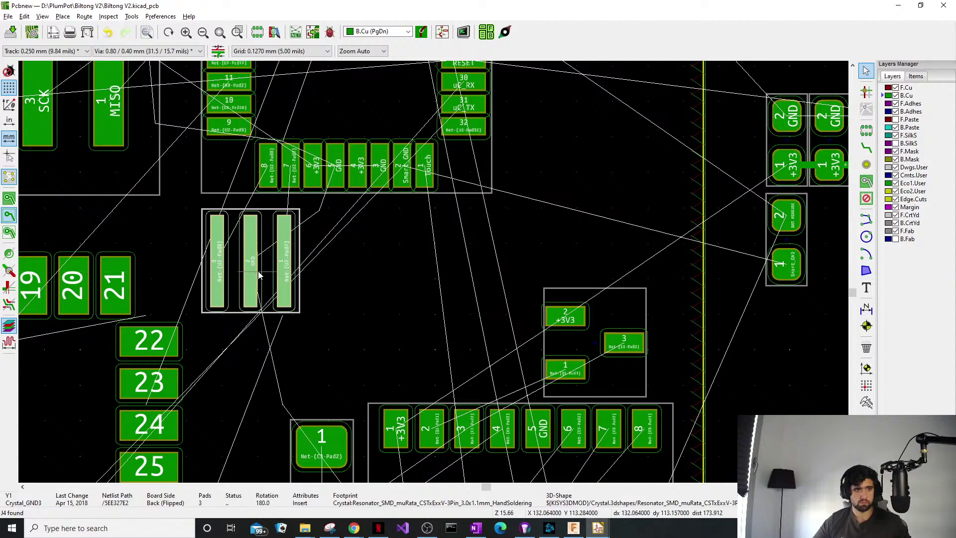
{"action": "left_click", "coordinate": [352, 307]}
Move the five parked parts back onto the board, directly beside Y1 and just below U2's outline.
{"action": "middle_click_drag", "start_coordinate": [578, 279], "coordinate": [353, 303]}
{"action": "scroll", "coordinate": [636, 248], "scroll_direction": "down", "scroll_amount": 1}
{"action": "left_click_drag", "start_coordinate": [573, 163], "coordinate": [330, 290]}
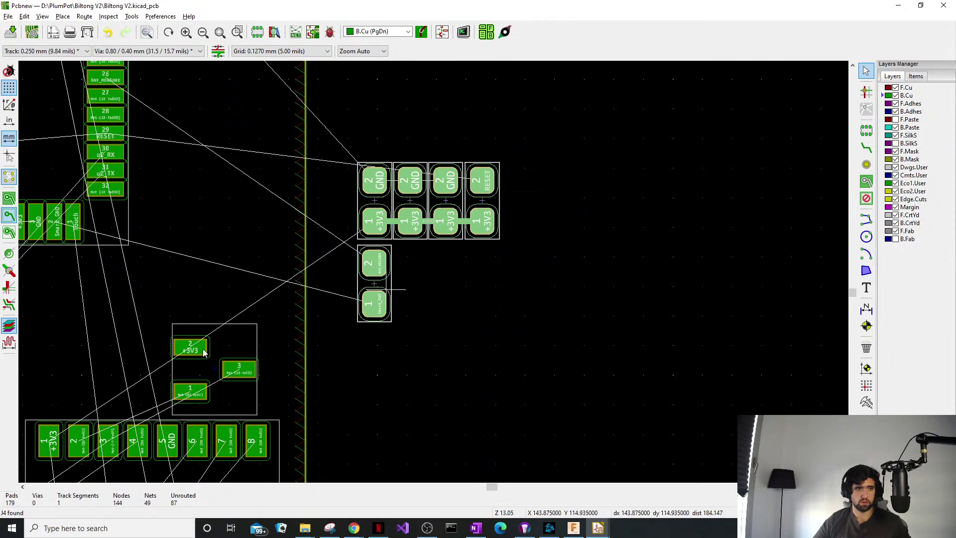
{"action": "left_click_drag", "start_coordinate": [388, 292], "coordinate": [69, 391]}
{"action": "middle_click_drag", "start_coordinate": [176, 340], "coordinate": [367, 348]}
{"action": "scroll", "coordinate": [243, 341], "scroll_direction": "up", "scroll_amount": 1}
{"action": "scroll", "coordinate": [448, 275], "scroll_direction": "up", "scroll_amount": 1}
{"action": "scroll", "coordinate": [434, 271], "scroll_direction": "down", "scroll_amount": 1}
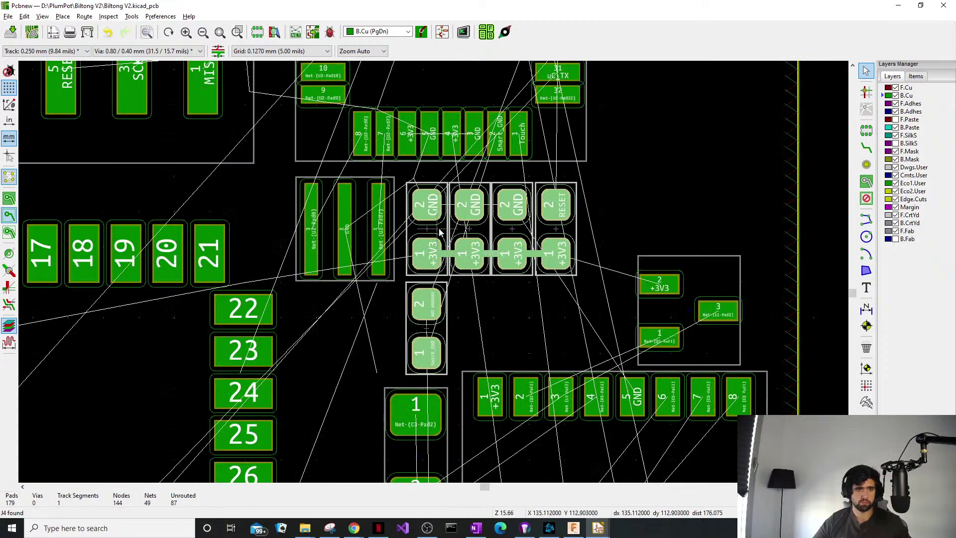
{"action": "left_click_drag", "start_coordinate": [438, 228], "coordinate": [439, 220]}
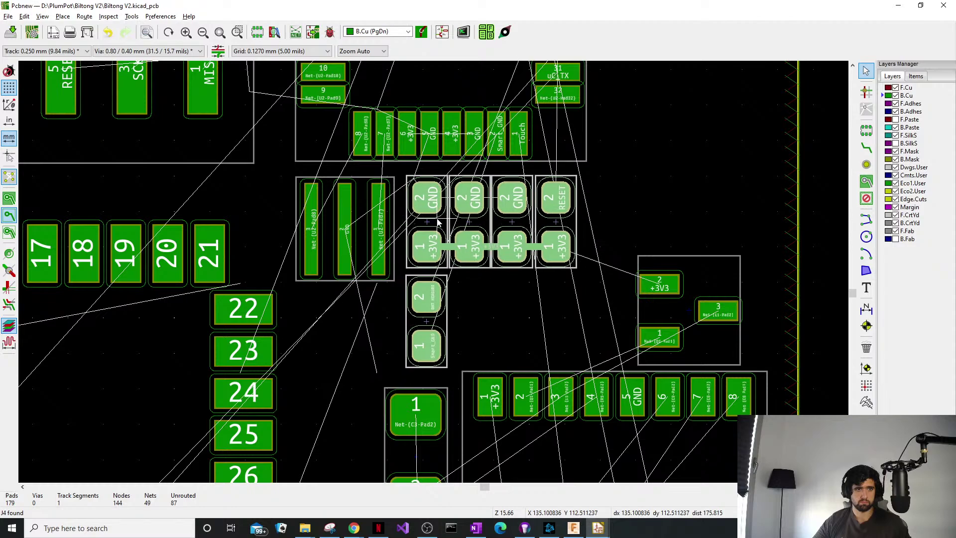
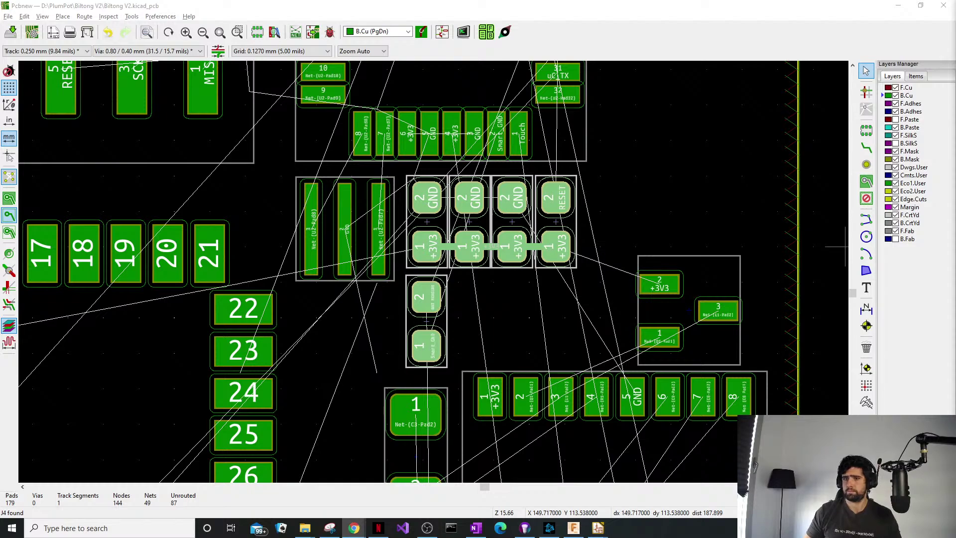
Route a B.Cu track from pad 1 of Y1 to pad 7 of U2.
{"action": "middle_click_drag", "start_coordinate": [370, 298], "coordinate": [410, 398]}
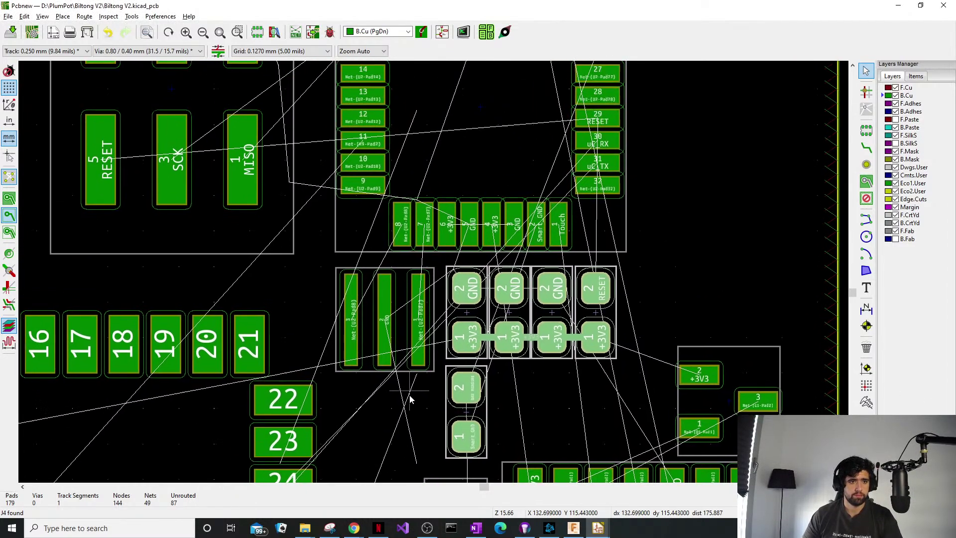
{"action": "key", "text": "x"}
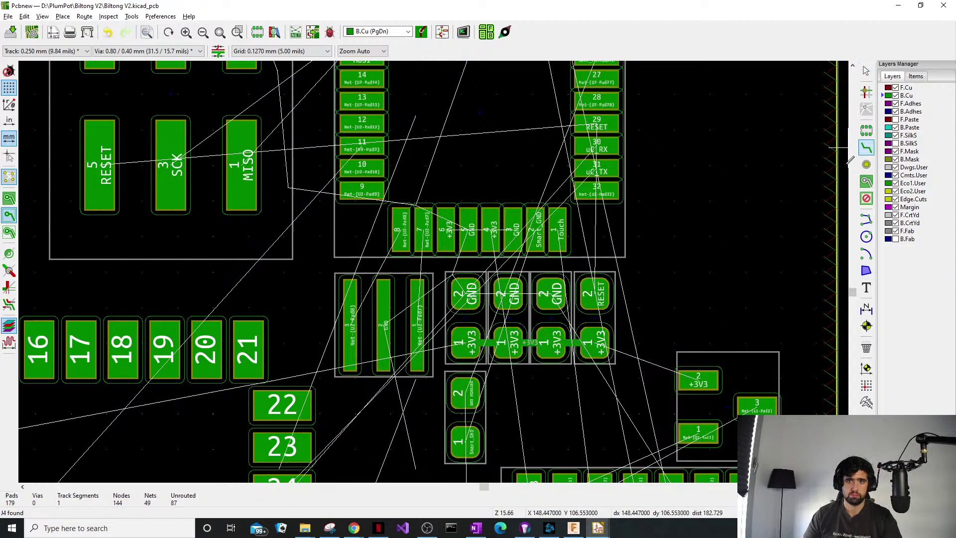
{"action": "left_click", "coordinate": [427, 323]}
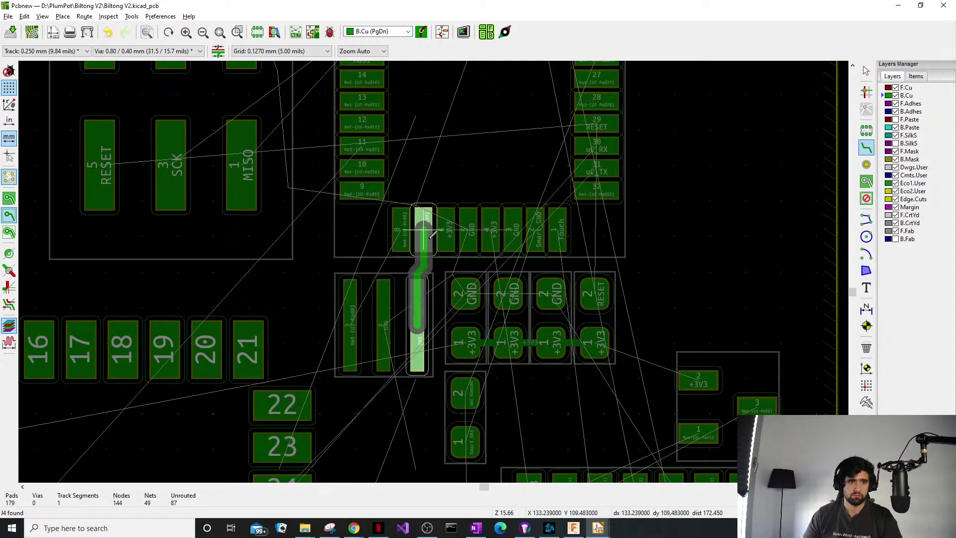
{"action": "left_click", "coordinate": [429, 233]}
Route a B.Cu track from pad 3 of Y1 up and across to pad 8 of U2.
{"action": "left_click", "coordinate": [350, 323]}
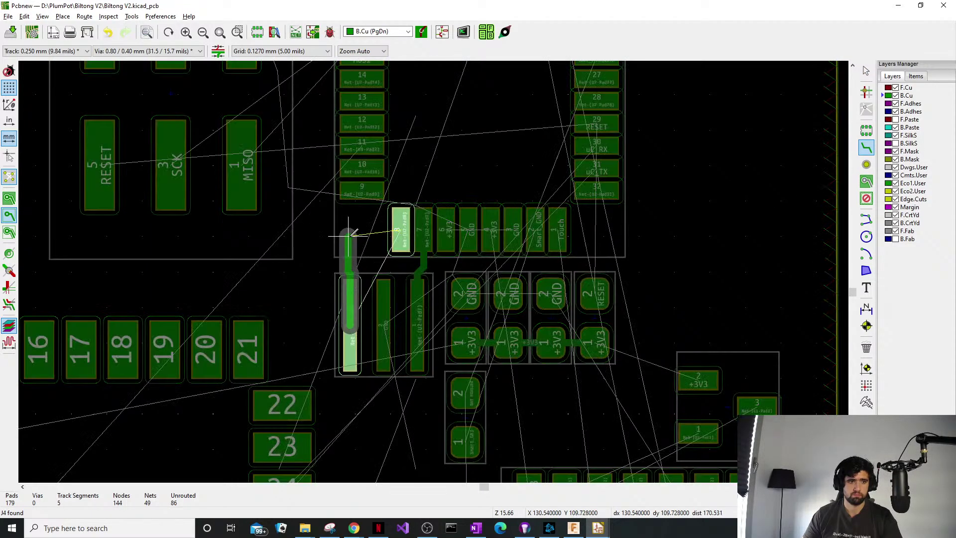
{"action": "left_click", "coordinate": [357, 228]}
{"action": "left_click", "coordinate": [402, 228]}
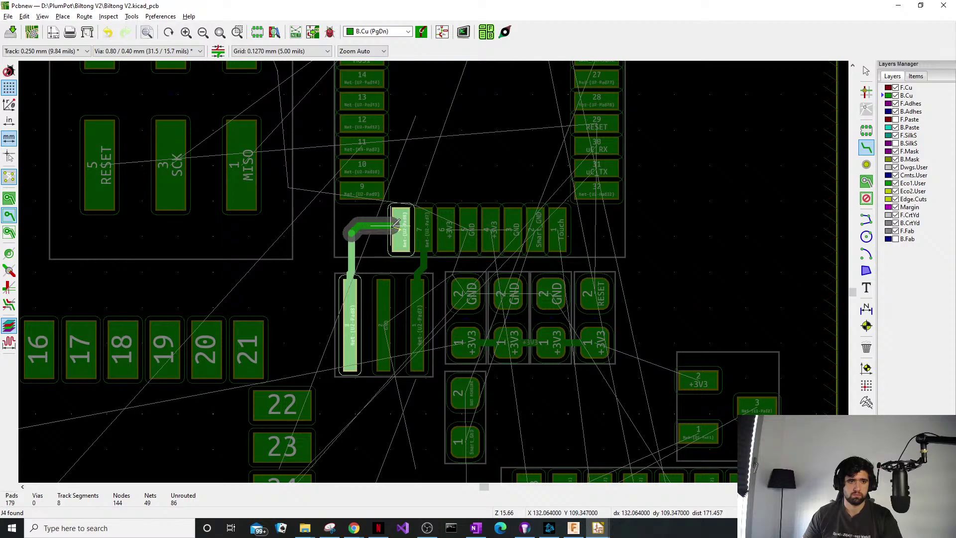
{"action": "scroll", "coordinate": [438, 271], "scroll_direction": "up", "scroll_amount": 2}
{"action": "scroll", "coordinate": [437, 272], "scroll_direction": "up", "scroll_amount": 4}
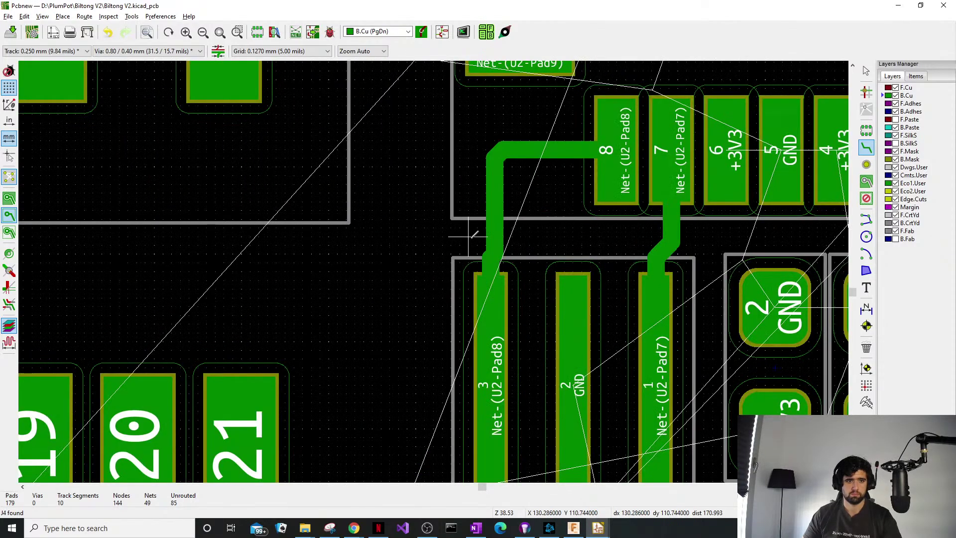
Try to move the vertical segment of the U2 pad 8 track into line with Y1's pad 3, and undo it.
{"action": "key", "text": "Escape"}
{"action": "left_click", "coordinate": [495, 232]}
{"action": "key", "text": "m"}
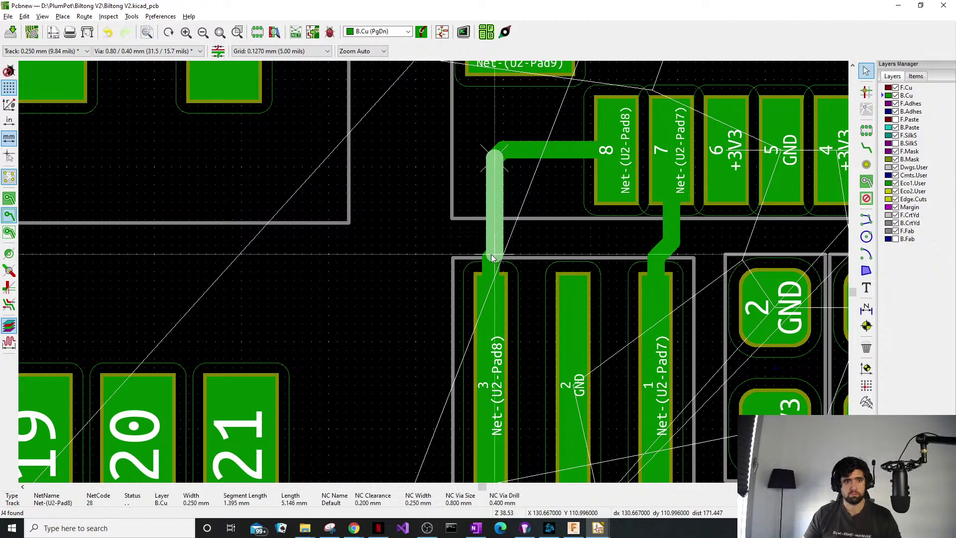
{"action": "key", "text": "Escape"}
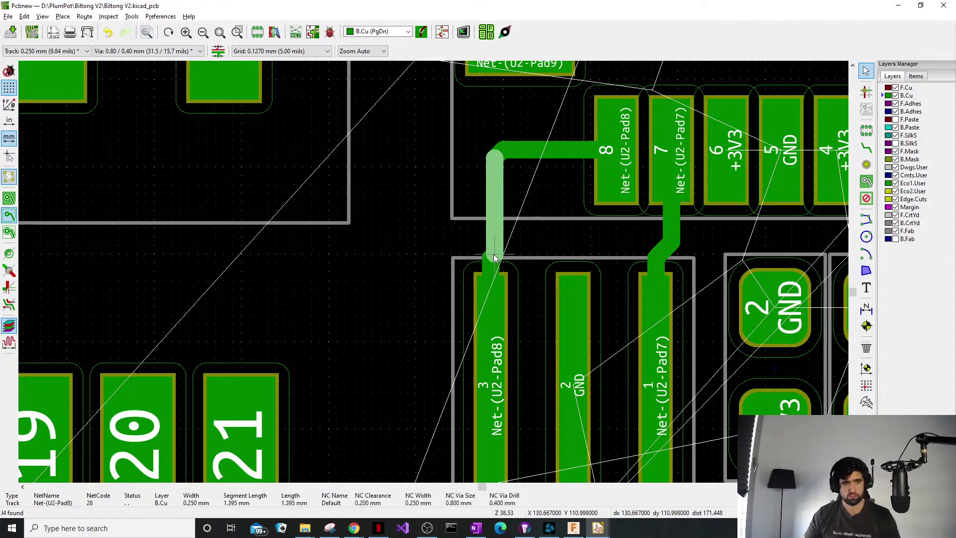
{"action": "key", "text": "ctrl+z"}
Shift the vertical segment of the U2 pad 8 track so it runs straight into Y1's pad 3.
{"action": "left_click", "coordinate": [495, 257]}
{"action": "left_click", "coordinate": [512, 200]}
{"action": "left_click", "coordinate": [499, 236]}
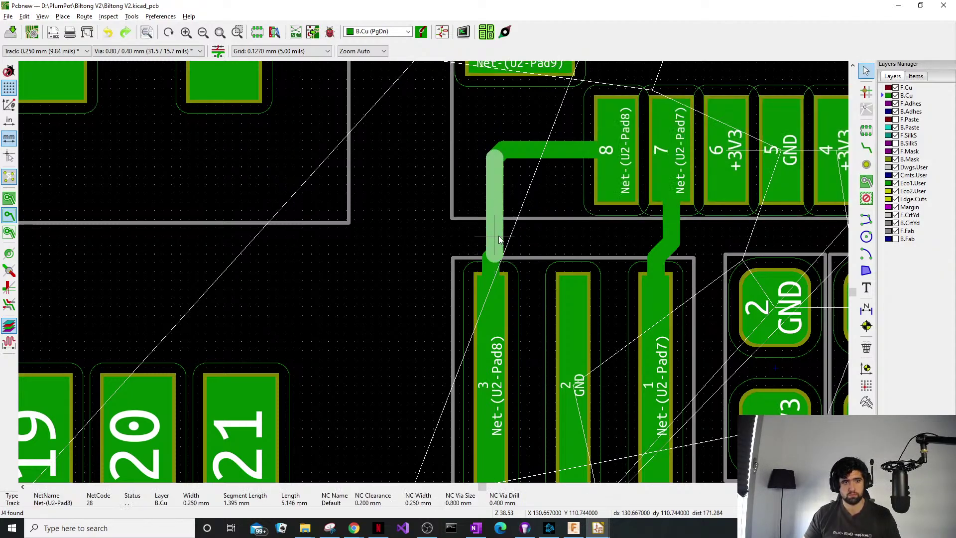
{"action": "mouse_move", "coordinate": [498, 235]}
{"action": "left_mouse_down"}
{"action": "mouse_move", "coordinate": [487, 251]}
{"action": "mouse_move", "coordinate": [494, 238]}
{"action": "left_mouse_up"}
{"action": "key", "text": "ctrl+z"}
{"action": "left_click", "coordinate": [497, 240]}
Display the filled copper zones and examine the pours around Y1 and the neighbouring parts.
{"action": "scroll", "coordinate": [678, 254], "scroll_direction": "down", "scroll_amount": 1}
{"action": "middle_click_drag", "start_coordinate": [620, 305], "coordinate": [562, 303]}
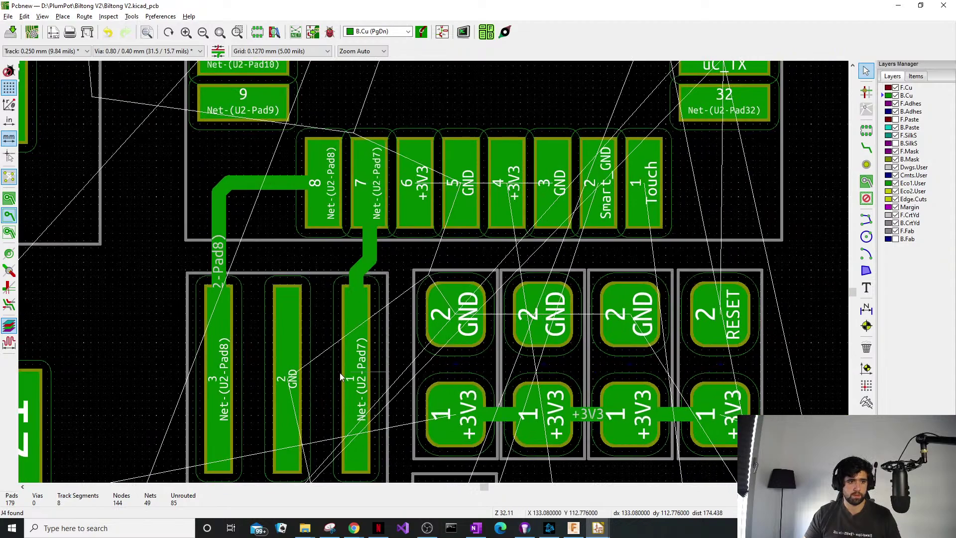
{"action": "middle_click_drag", "start_coordinate": [281, 319], "coordinate": [264, 127]}
{"action": "scroll", "coordinate": [326, 171], "scroll_direction": "down", "scroll_amount": 1}
{"action": "scroll", "coordinate": [439, 292], "scroll_direction": "down", "scroll_amount": 1}
{"action": "middle_click_drag", "start_coordinate": [676, 261], "coordinate": [667, 215]}
{"action": "left_click", "coordinate": [11, 201]}
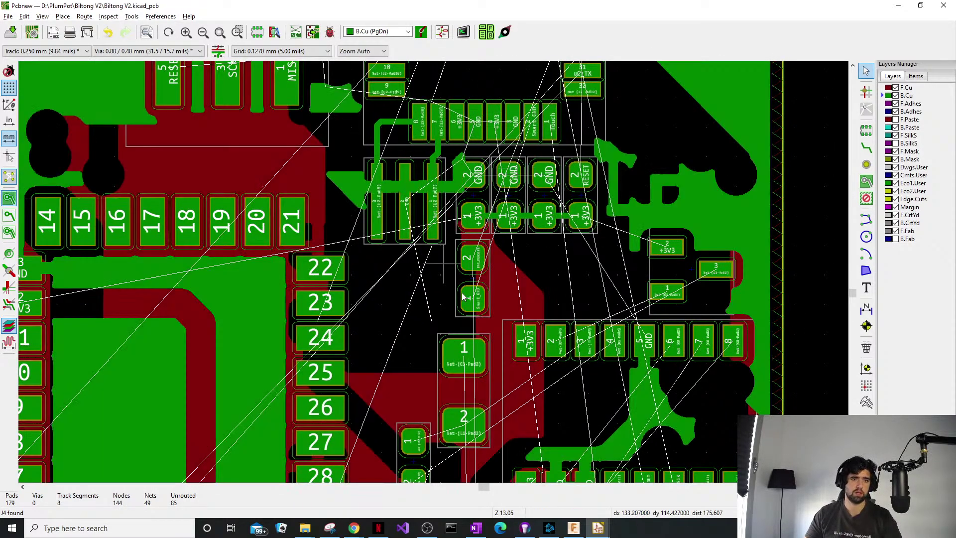
Refill all copper zones on the board.
{"action": "key", "text": "b"}
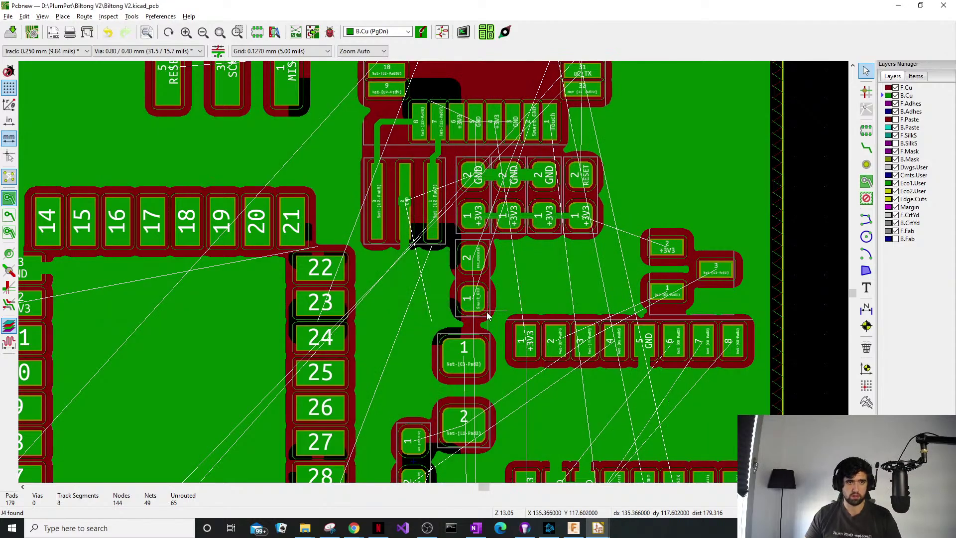
{"action": "scroll", "coordinate": [434, 277], "scroll_direction": "up", "scroll_amount": 1}
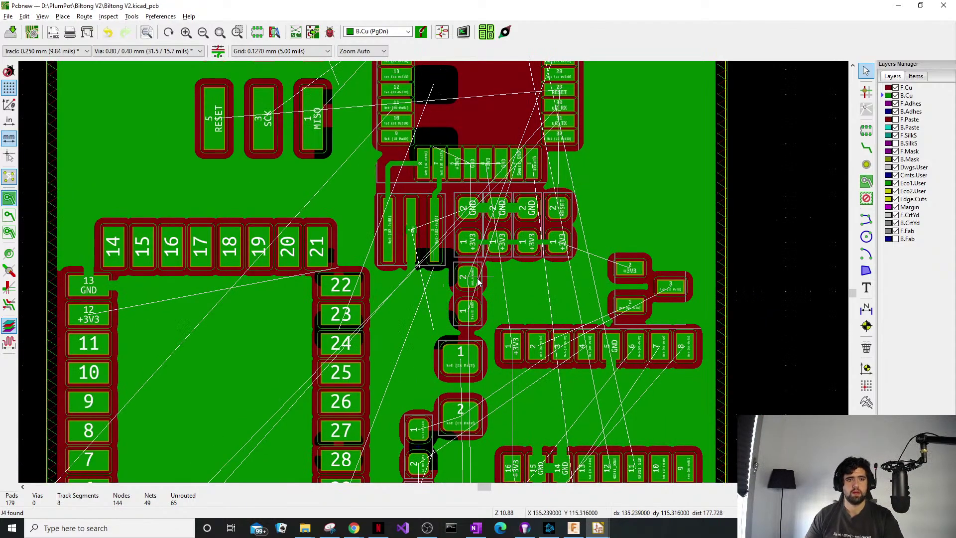
{"action": "scroll", "coordinate": [391, 258], "scroll_direction": "down", "scroll_amount": 3}
{"action": "scroll", "coordinate": [433, 271], "scroll_direction": "up", "scroll_amount": 3}
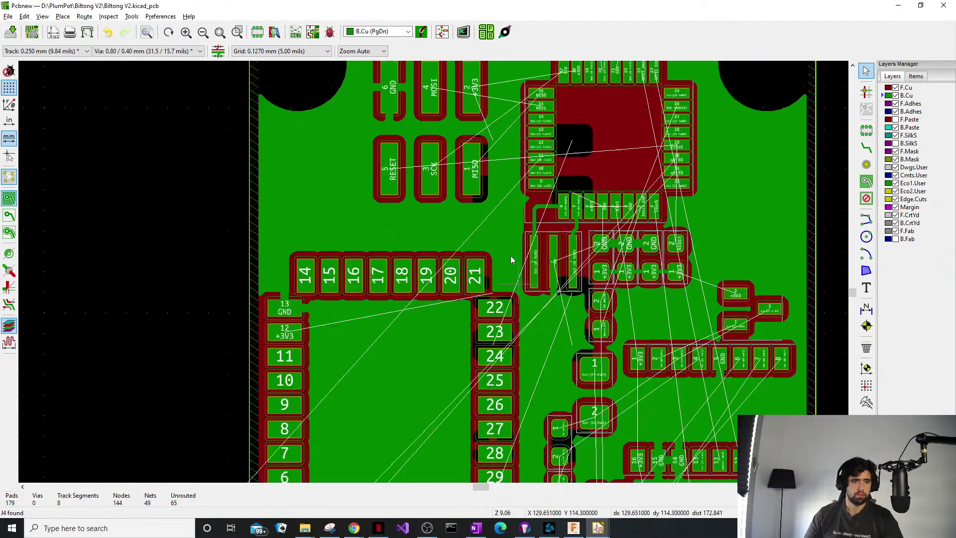
{"action": "scroll", "coordinate": [434, 273], "scroll_direction": "up", "scroll_amount": 3}
{"action": "middle_click_drag", "start_coordinate": [420, 365], "coordinate": [435, 308]}
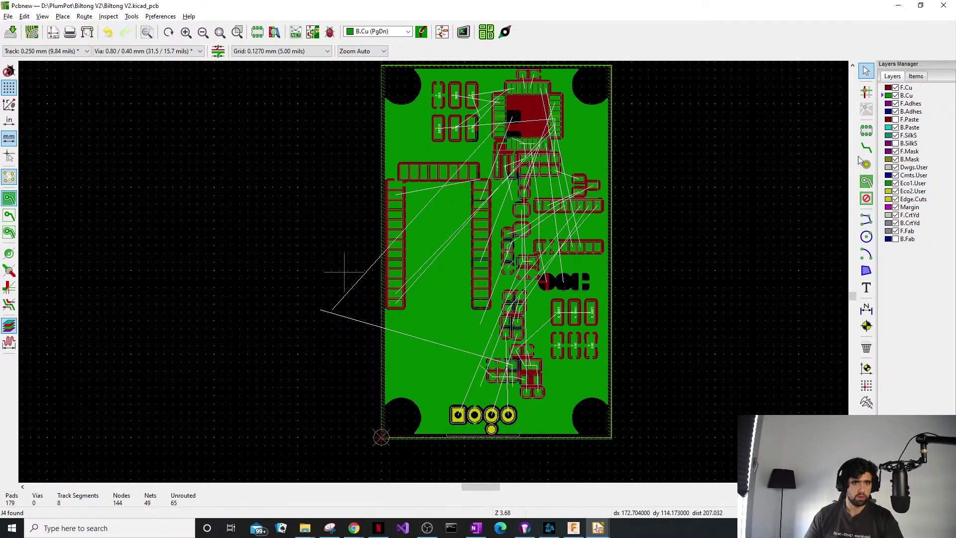
Examine the component placement on the board's back side in the 3D view, and return to the layout.
{"action": "key", "text": "alt+3"}
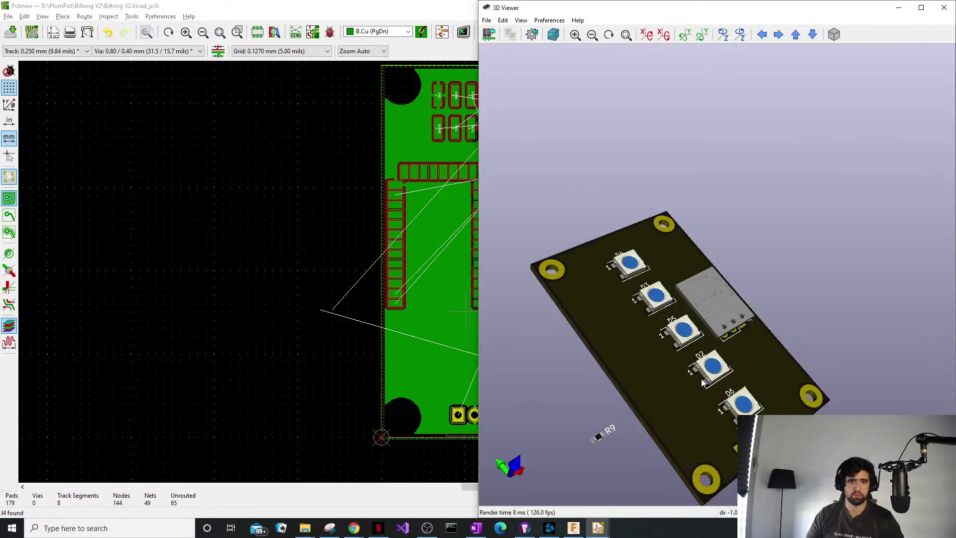
{"action": "left_click_drag", "start_coordinate": [603, 435], "coordinate": [688, 417]}
{"action": "scroll", "coordinate": [673, 452], "scroll_direction": "up", "scroll_amount": 2}
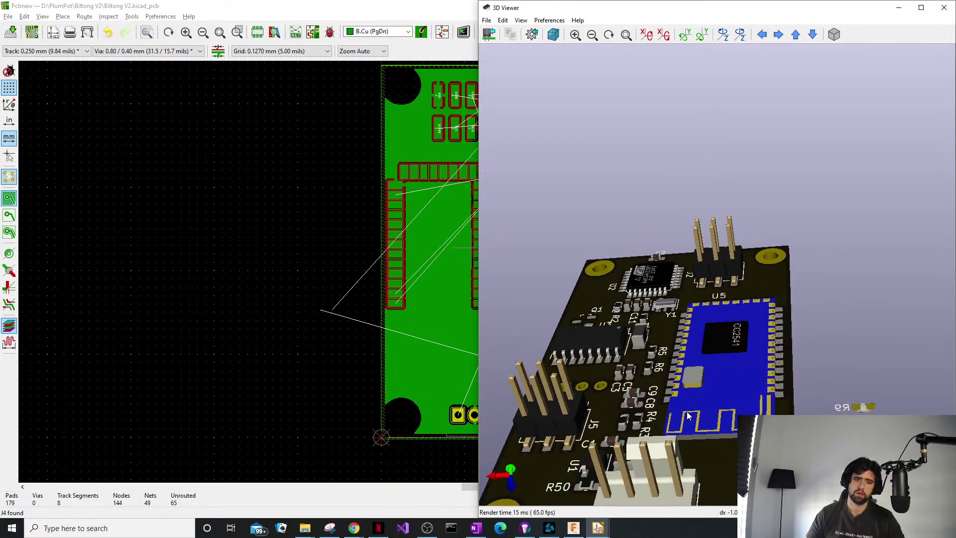
{"action": "left_click", "coordinate": [256, 315]}
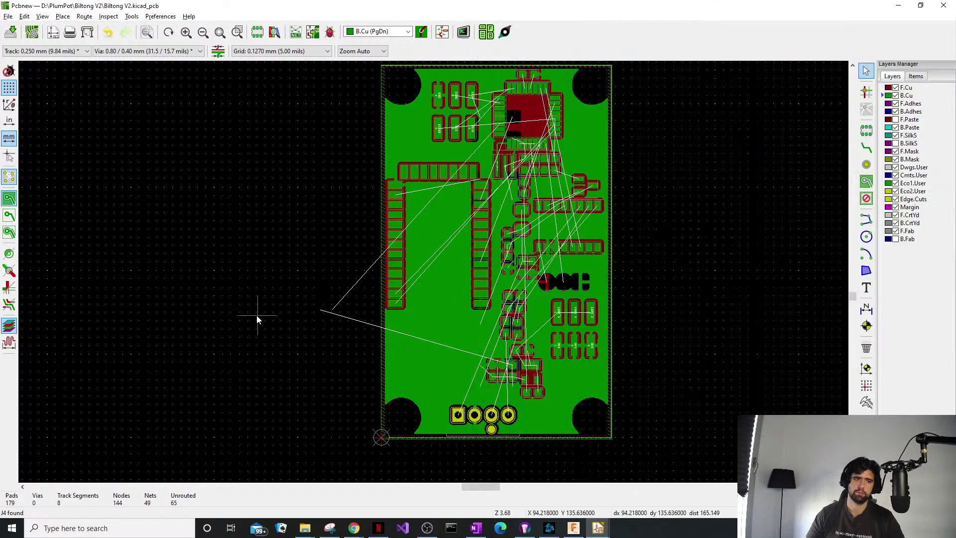
Hide the filled areas of the copper zones in the layout view.
{"action": "left_click", "coordinate": [9, 215]}
{"action": "left_click", "coordinate": [9, 232]}
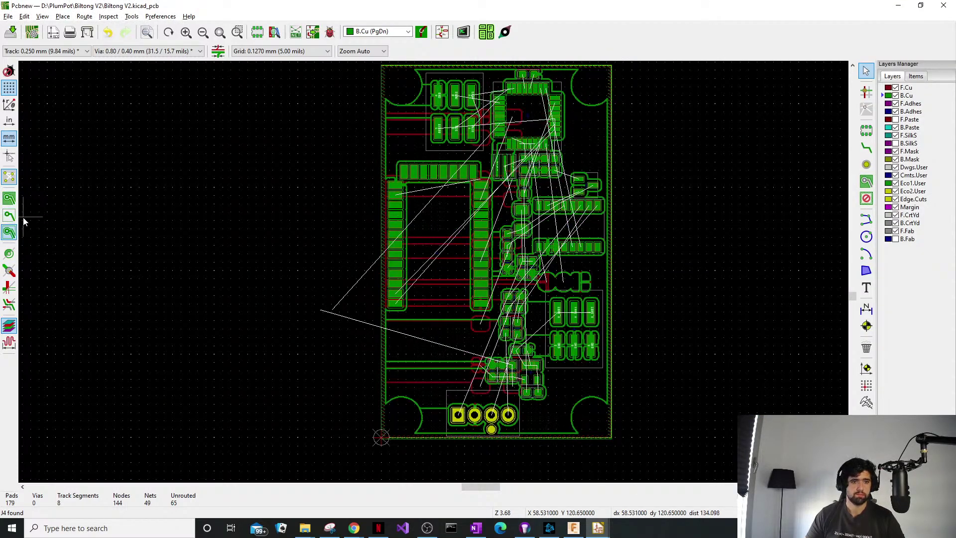
{"action": "left_click", "coordinate": [15, 219]}
Route a GND track on B.Cu joining the three neighbouring GND pads below microcontroller U2.
{"action": "scroll", "coordinate": [598, 259], "scroll_direction": "up", "scroll_amount": 5}
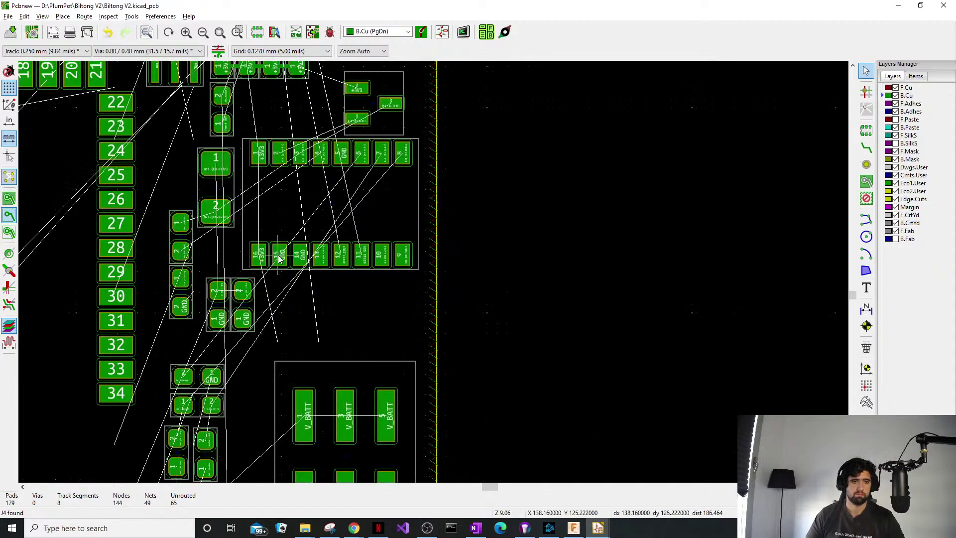
{"action": "scroll", "coordinate": [387, 299], "scroll_direction": "up", "scroll_amount": 2}
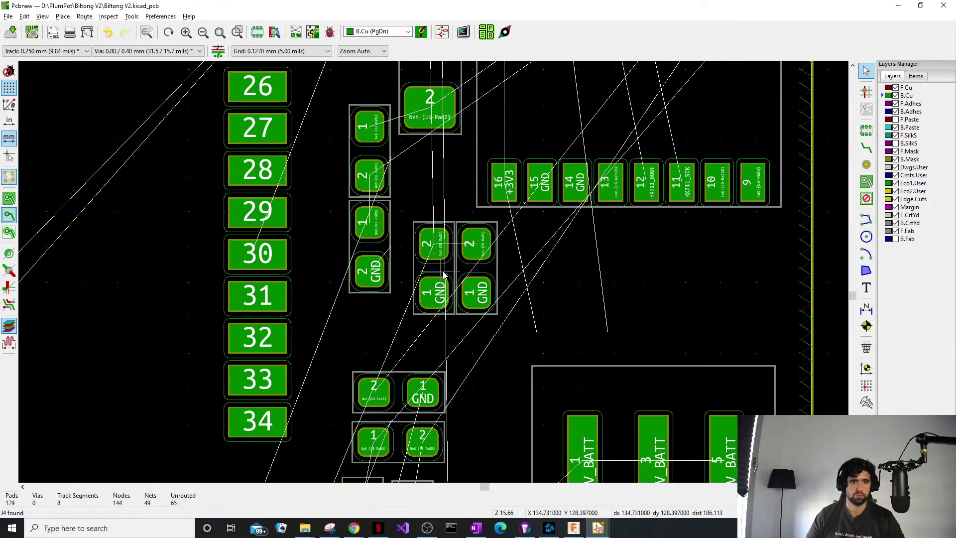
{"action": "scroll", "coordinate": [445, 275], "scroll_direction": "down", "scroll_amount": 3}
{"action": "scroll", "coordinate": [451, 259], "scroll_direction": "up", "scroll_amount": 6}
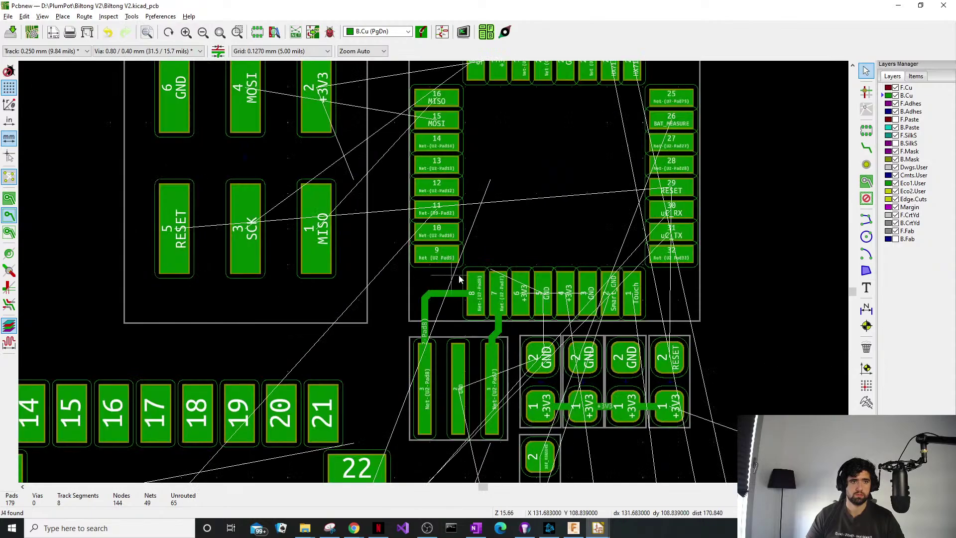
{"action": "scroll", "coordinate": [444, 264], "scroll_direction": "down", "scroll_amount": 2}
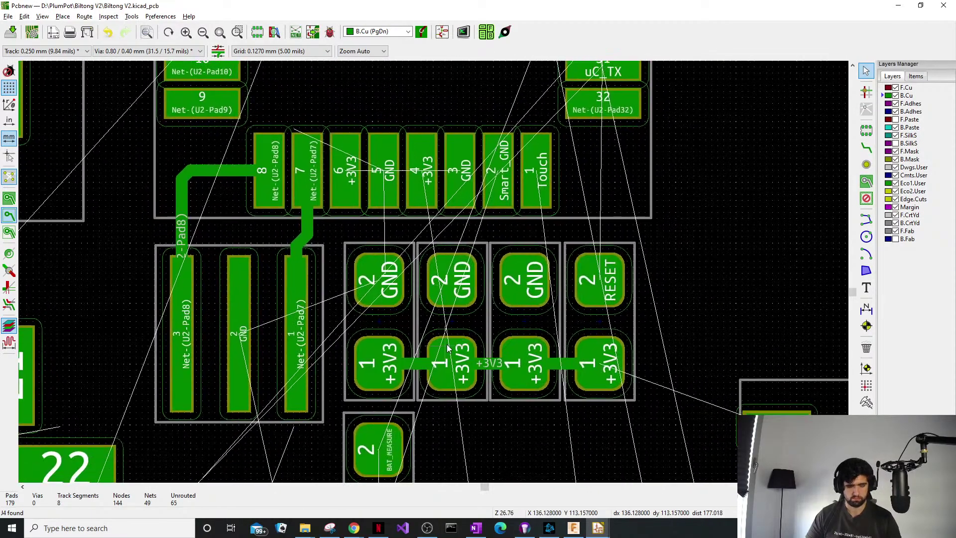
{"action": "key", "text": "x"}
{"action": "left_click", "coordinate": [381, 279]}
{"action": "left_click", "coordinate": [524, 279]}
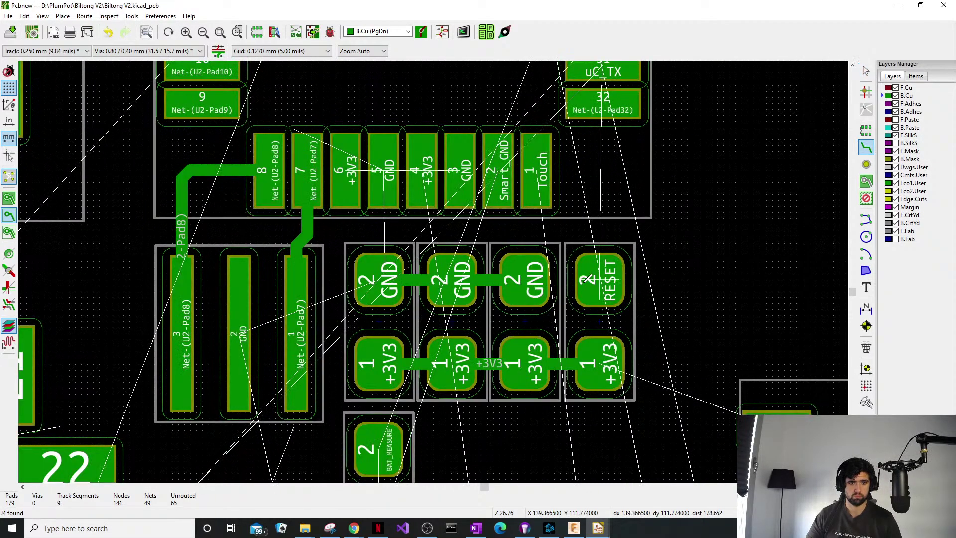
Route the RESET track from the two-pad component's RESET pad out toward the board edge and back to pin 29 of U2.
{"action": "left_click", "coordinate": [600, 282]}
{"action": "scroll", "coordinate": [600, 281], "scroll_direction": "down", "scroll_amount": 1}
{"action": "scroll", "coordinate": [433, 269], "scroll_direction": "down", "scroll_amount": 3}
{"action": "scroll", "coordinate": [437, 271], "scroll_direction": "up", "scroll_amount": 4}
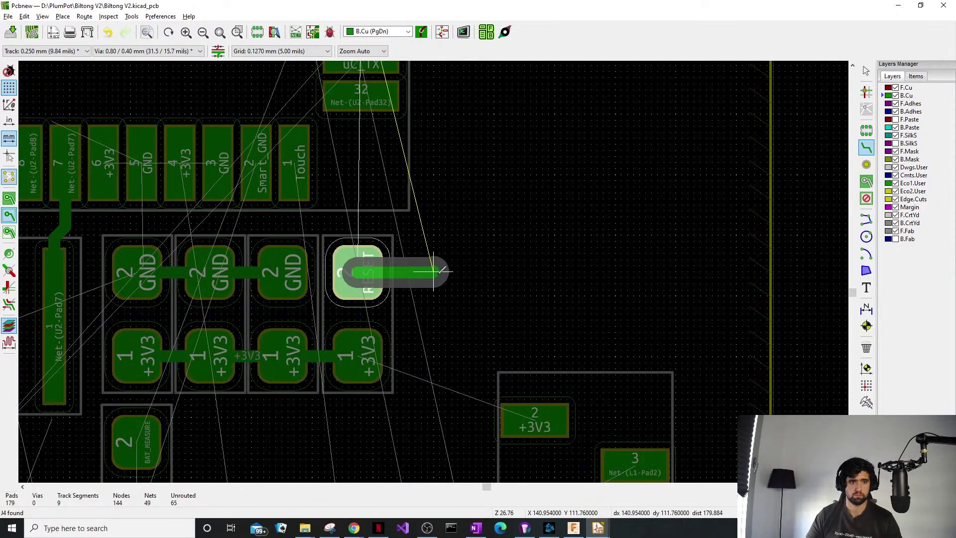
{"action": "left_click", "coordinate": [597, 254]}
{"action": "scroll", "coordinate": [597, 254], "scroll_direction": "up", "scroll_amount": 2}
{"action": "scroll", "coordinate": [437, 269], "scroll_direction": "down", "scroll_amount": 6}
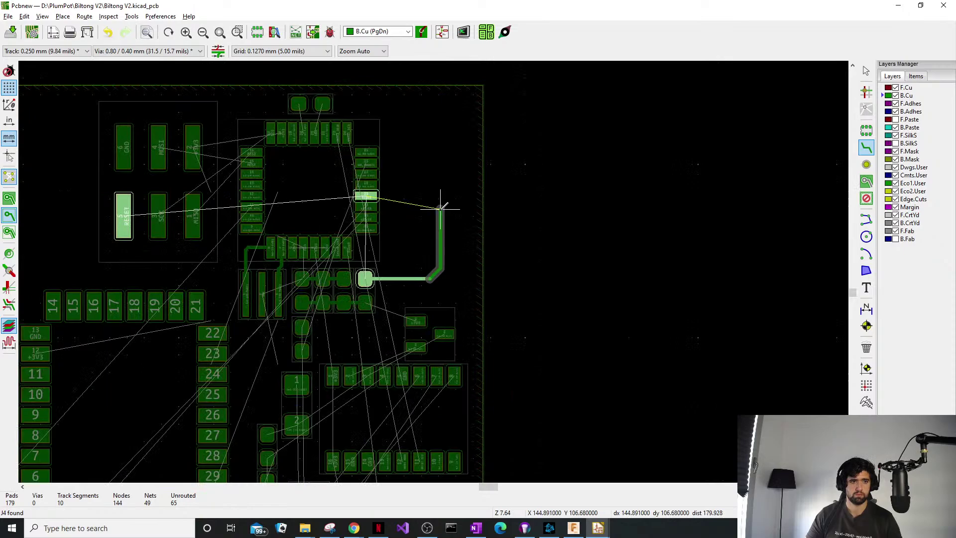
{"action": "left_click", "coordinate": [366, 195]}
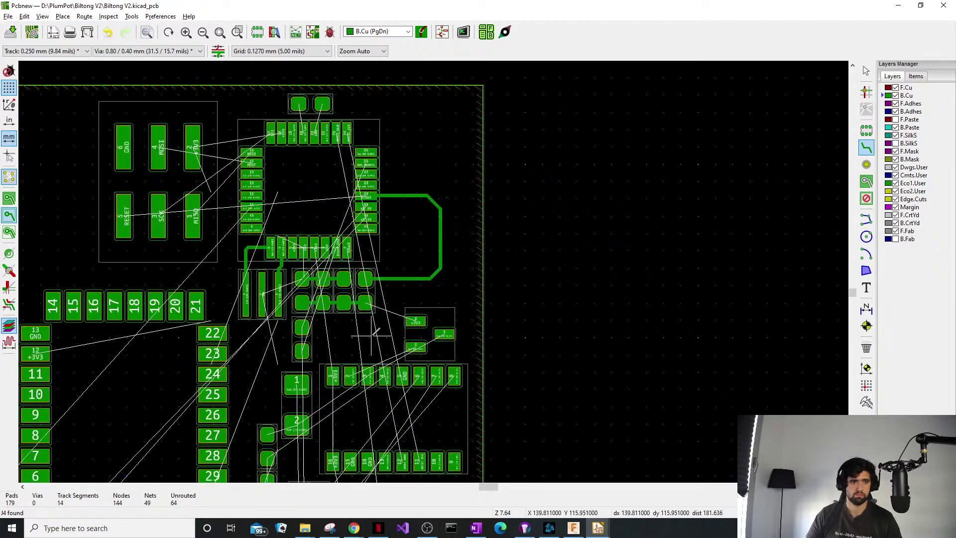
Move the three-pad transistor Q1 up and left, above the HX711 chip and nearer the +3V3 pads.
{"action": "scroll", "coordinate": [353, 306], "scroll_direction": "up", "scroll_amount": 5}
{"action": "scroll", "coordinate": [490, 262], "scroll_direction": "down", "scroll_amount": 5}
{"action": "scroll", "coordinate": [505, 315], "scroll_direction": "down", "scroll_amount": 1}
{"action": "scroll", "coordinate": [433, 271], "scroll_direction": "up", "scroll_amount": 1}
{"action": "key", "text": "Escape"}
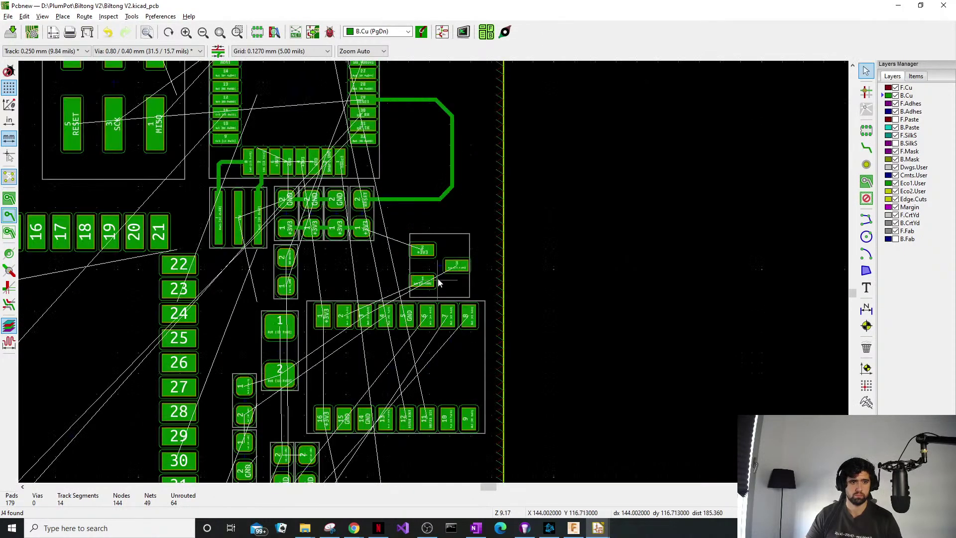
{"action": "left_click_drag", "start_coordinate": [439, 273], "coordinate": [417, 260]}
Show the front-side footprints and hide them again.
{"action": "left_click", "coordinate": [915, 77]}
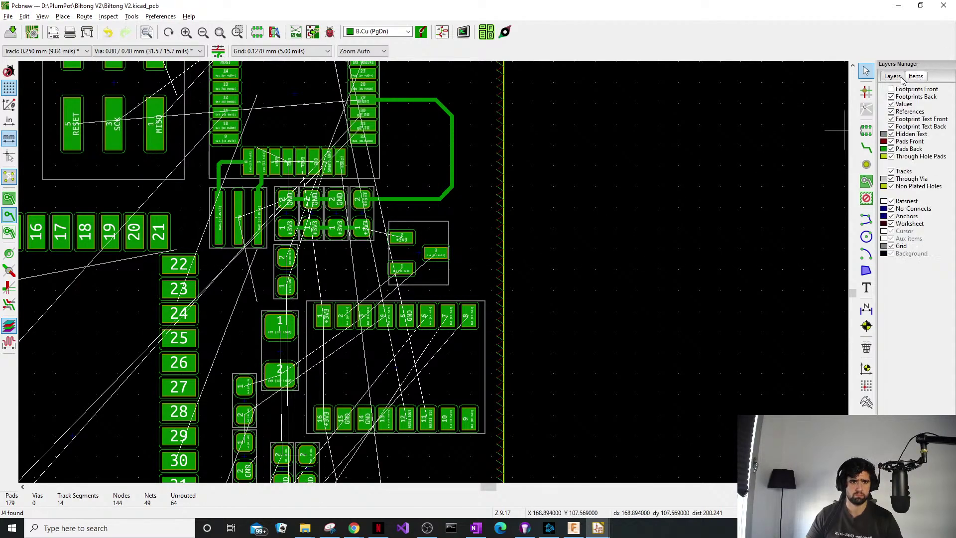
{"action": "left_click", "coordinate": [903, 77]}
{"action": "left_click", "coordinate": [916, 77]}
{"action": "left_click", "coordinate": [891, 89]}
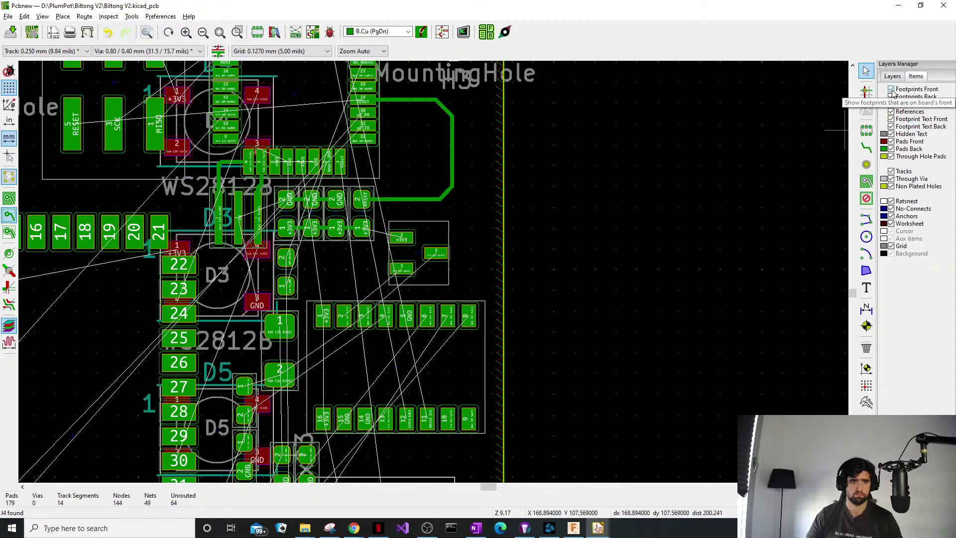
{"action": "left_click", "coordinate": [892, 89]}
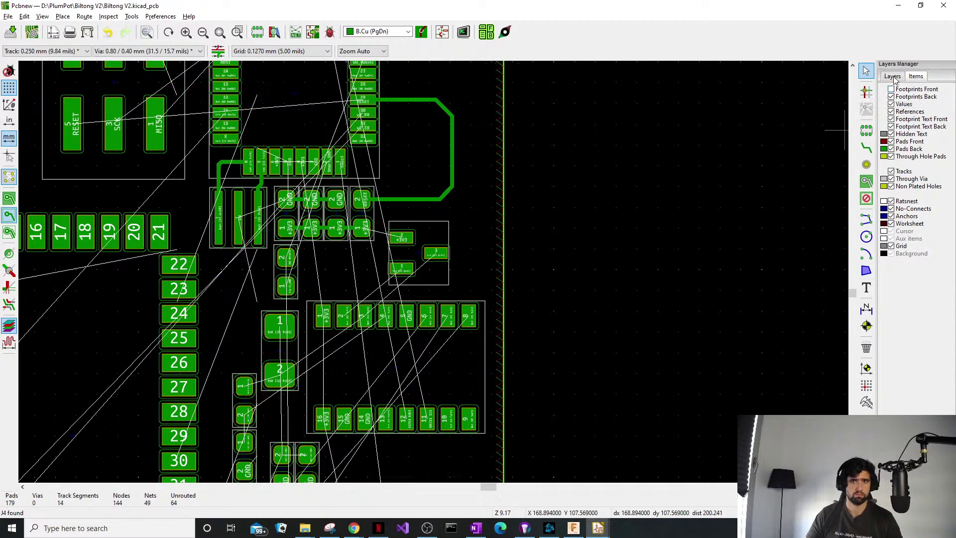
{"action": "left_click", "coordinate": [892, 76]}
Shift transistor Q1 slightly left and route a +3V3 track from its pad 2 to the nearest +3V3 pad.
{"action": "scroll", "coordinate": [384, 209], "scroll_direction": "up", "scroll_amount": 3}
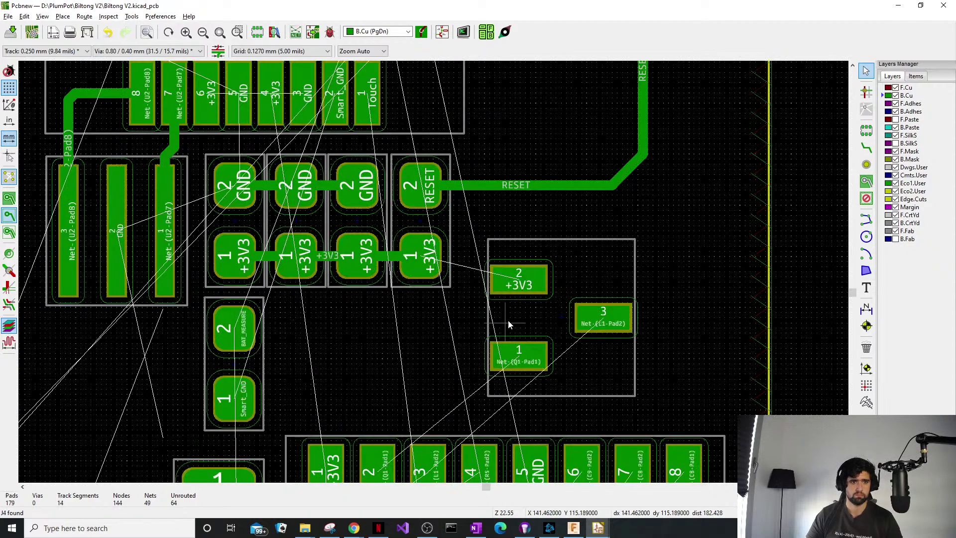
{"action": "middle_click_drag", "start_coordinate": [508, 320], "coordinate": [491, 299]}
{"action": "left_click_drag", "start_coordinate": [575, 255], "coordinate": [528, 296]}
{"action": "key", "text": "Escape"}
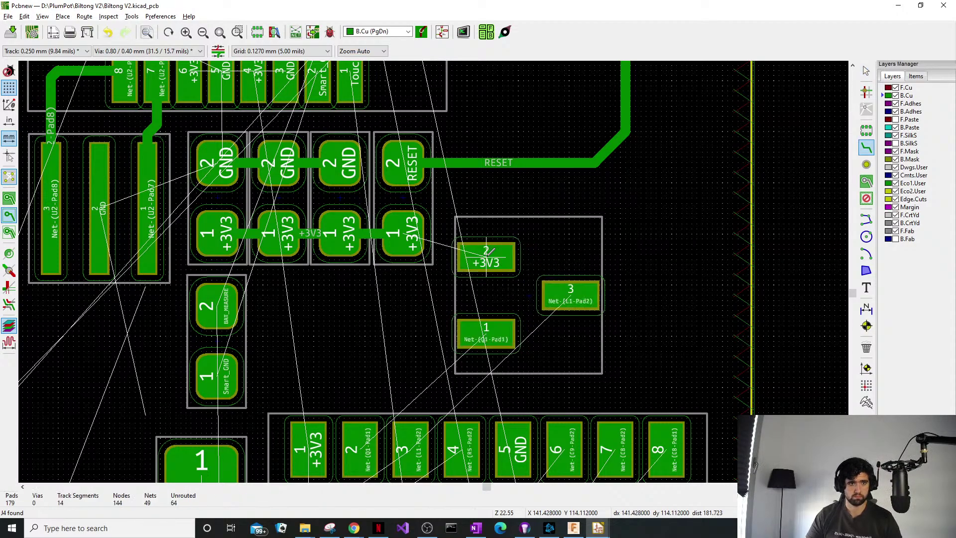
{"action": "key", "text": "x"}
{"action": "left_click", "coordinate": [411, 229]}
Route the Net-(Q1-Pad1) track from pin 2 of the HX711 chip to pad 1 of the transistor.
{"action": "middle_click_drag", "start_coordinate": [412, 345], "coordinate": [427, 245]}
{"action": "left_click", "coordinate": [375, 350]}
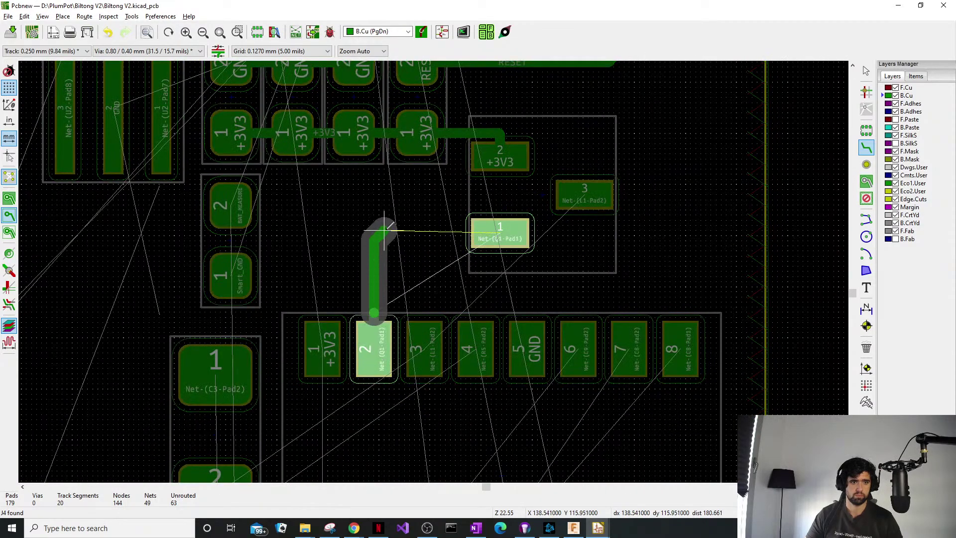
{"action": "left_click", "coordinate": [377, 238]}
{"action": "left_click", "coordinate": [500, 228]}
Route the Net-(L1-Pad2) track from pin 3 of the HX711 chip under the transistor to its pad 3.
{"action": "left_click", "coordinate": [425, 348]}
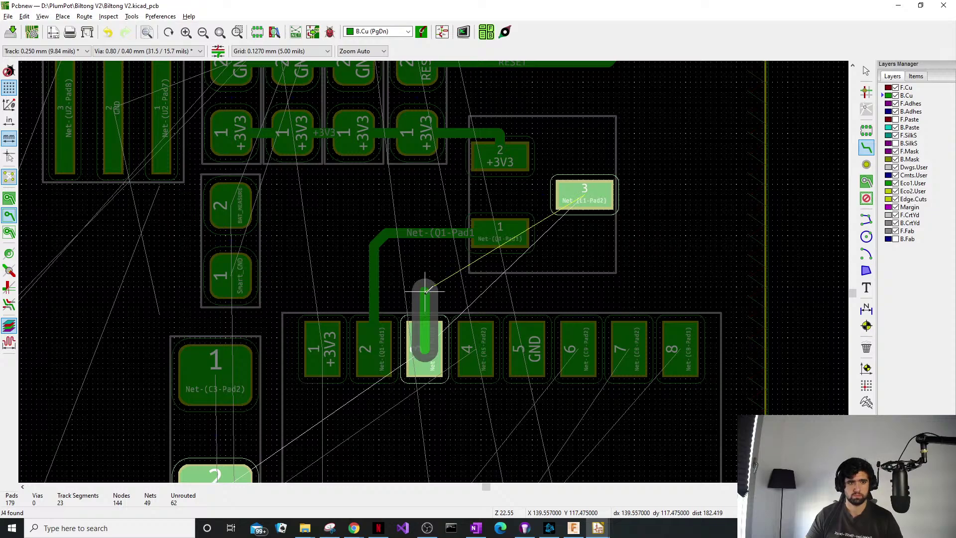
{"action": "left_click", "coordinate": [427, 298]}
{"action": "left_click", "coordinate": [562, 282]}
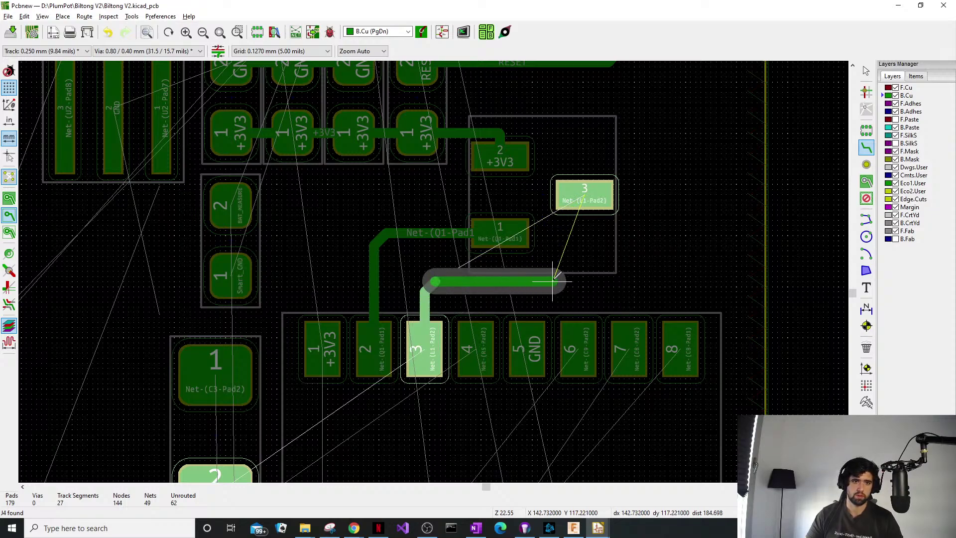
{"action": "left_click", "coordinate": [585, 196]}
Move inductor L1 left out of the way, and place the two stacked two-pad components in its former spot beside the HX711 chip.
{"action": "middle_click_drag", "start_coordinate": [497, 374], "coordinate": [503, 266]}
{"action": "scroll", "coordinate": [409, 315], "scroll_direction": "down", "scroll_amount": 2}
{"action": "scroll", "coordinate": [429, 275], "scroll_direction": "down", "scroll_amount": 2}
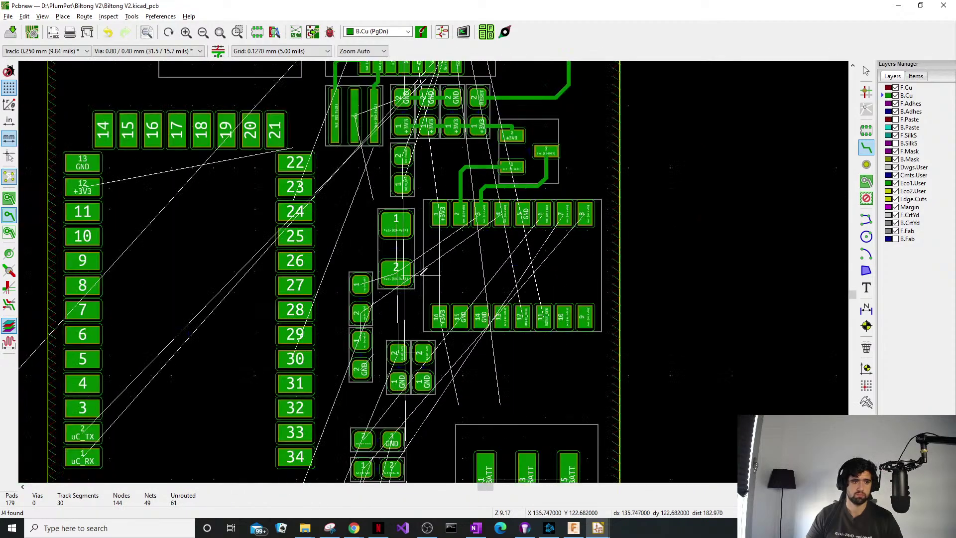
{"action": "scroll", "coordinate": [408, 248], "scroll_direction": "up", "scroll_amount": 1}
{"action": "key", "text": "Escape"}
{"action": "left_click", "coordinate": [405, 252]}
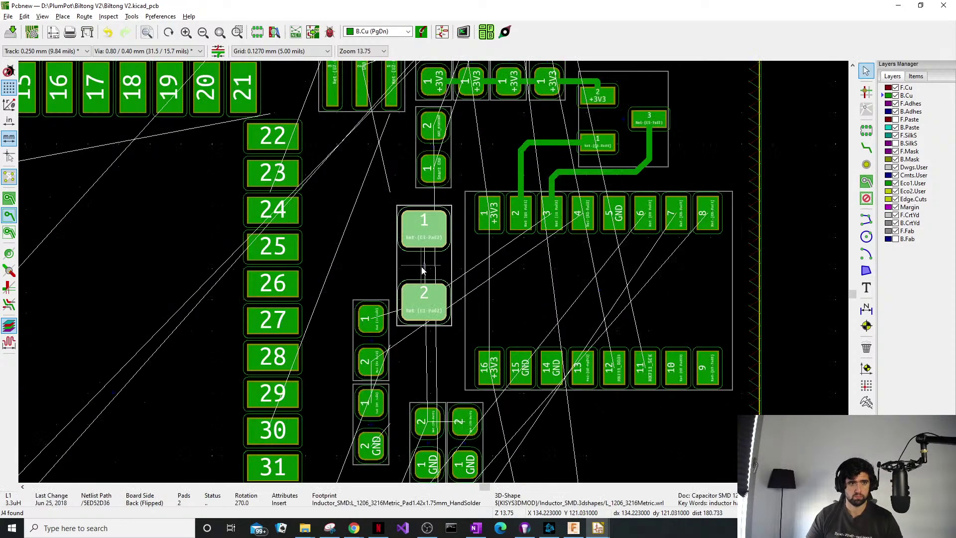
{"action": "left_click_drag", "start_coordinate": [405, 251], "coordinate": [365, 241]}
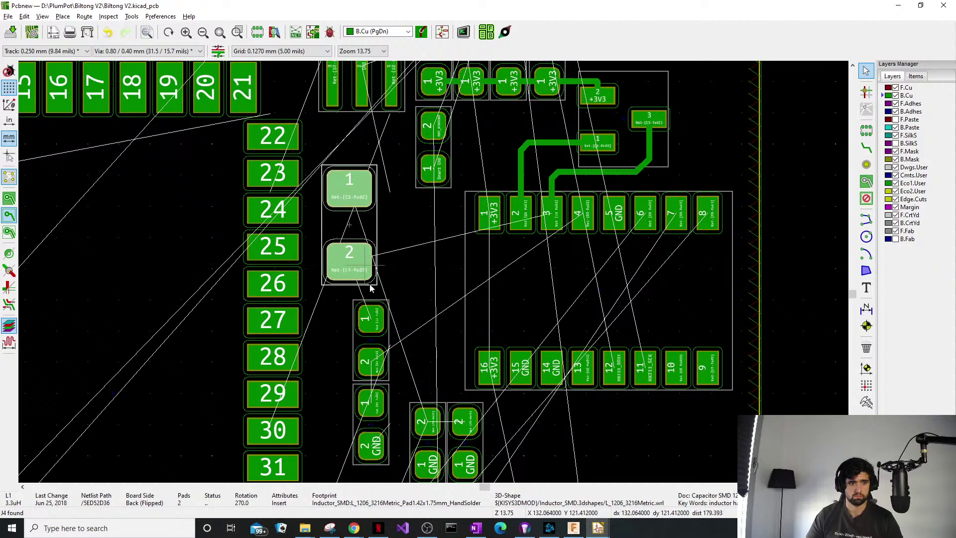
{"action": "left_click_drag", "start_coordinate": [405, 352], "coordinate": [428, 324]}
Rotate inductor L1 by 180° and align it directly left of the two stacked two-pad components.
{"action": "left_click", "coordinate": [356, 225]}
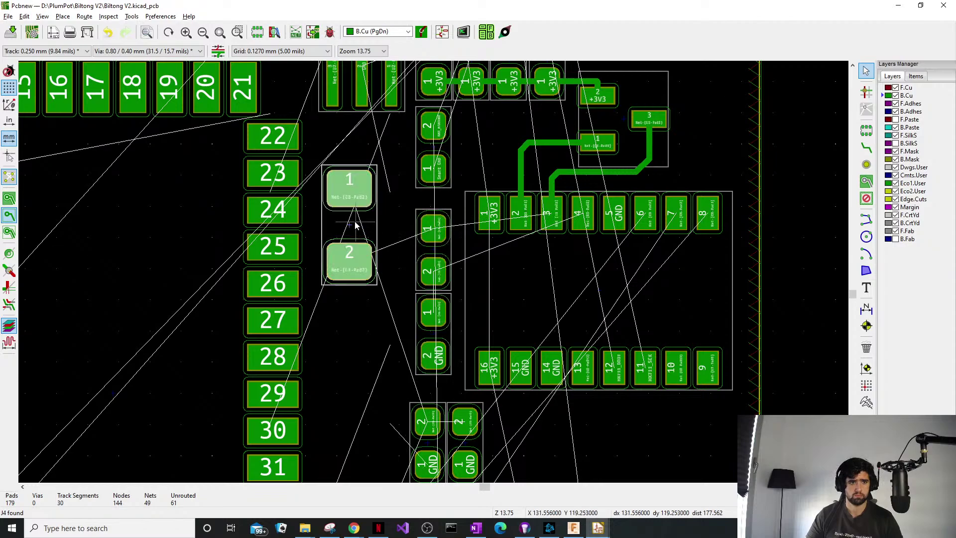
{"action": "left_click_drag", "start_coordinate": [356, 225], "coordinate": [384, 276]}
{"action": "key", "text": "r"}
{"action": "key", "text": "r"}
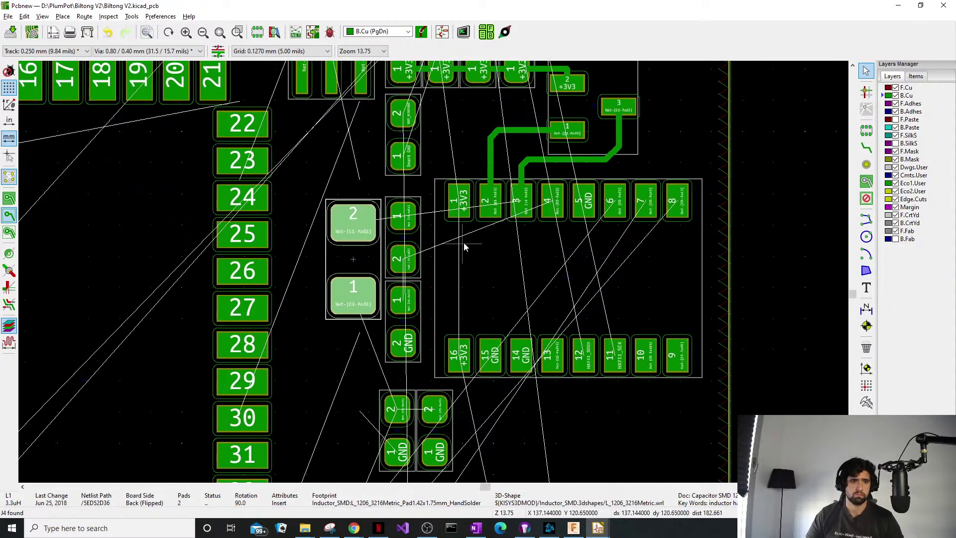
{"action": "scroll", "coordinate": [386, 304], "scroll_direction": "up", "scroll_amount": 3}
{"action": "left_click_drag", "start_coordinate": [180, 303], "coordinate": [181, 294]}
{"action": "scroll", "coordinate": [266, 295], "scroll_direction": "down", "scroll_amount": 1}
Route Net-(R5-Pad2) from the upper stacked component's pad 2 to HX711 pin 4, and link it to pad 1 of the component below.
{"action": "left_click", "coordinate": [639, 285]}
{"action": "scroll", "coordinate": [635, 285], "scroll_direction": "down", "scroll_amount": 1}
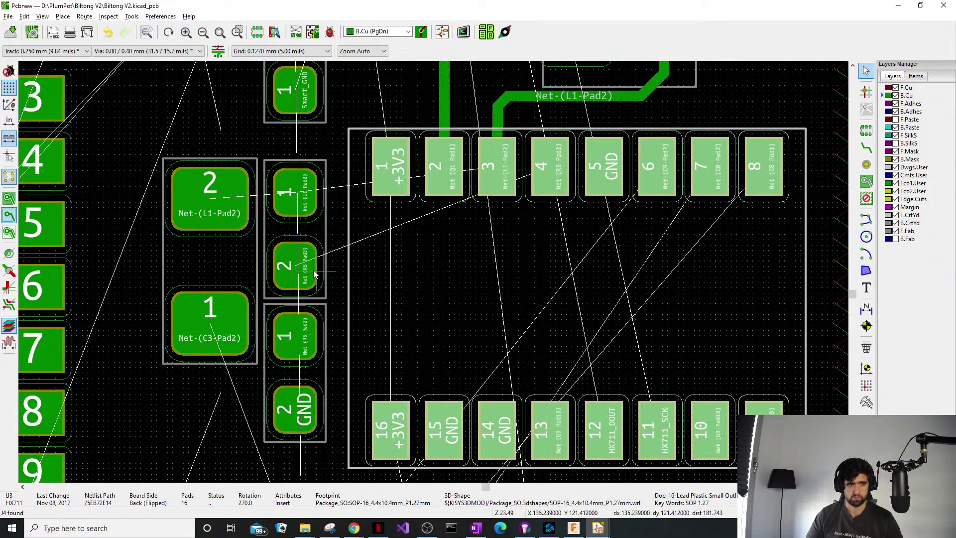
{"action": "key", "text": "x"}
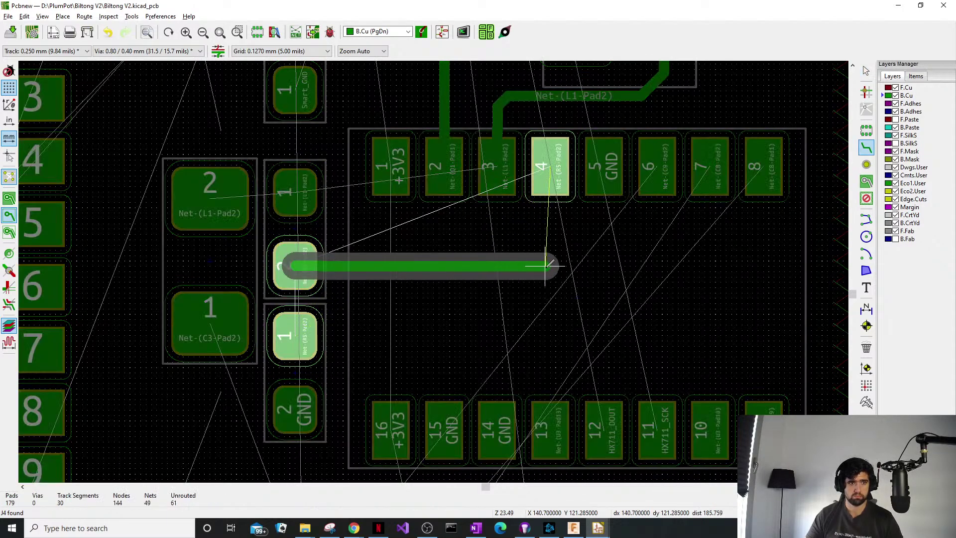
{"action": "left_click", "coordinate": [562, 166]}
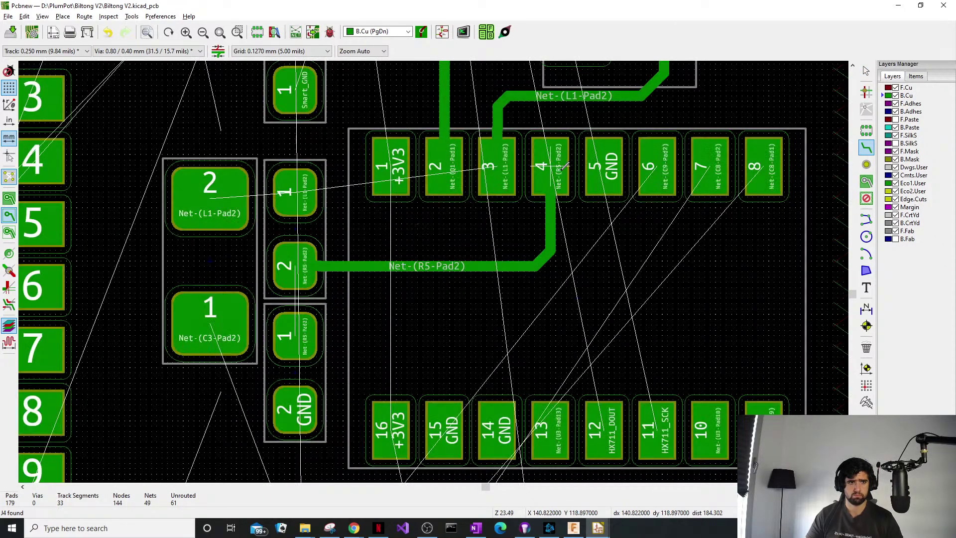
{"action": "key", "text": "x"}
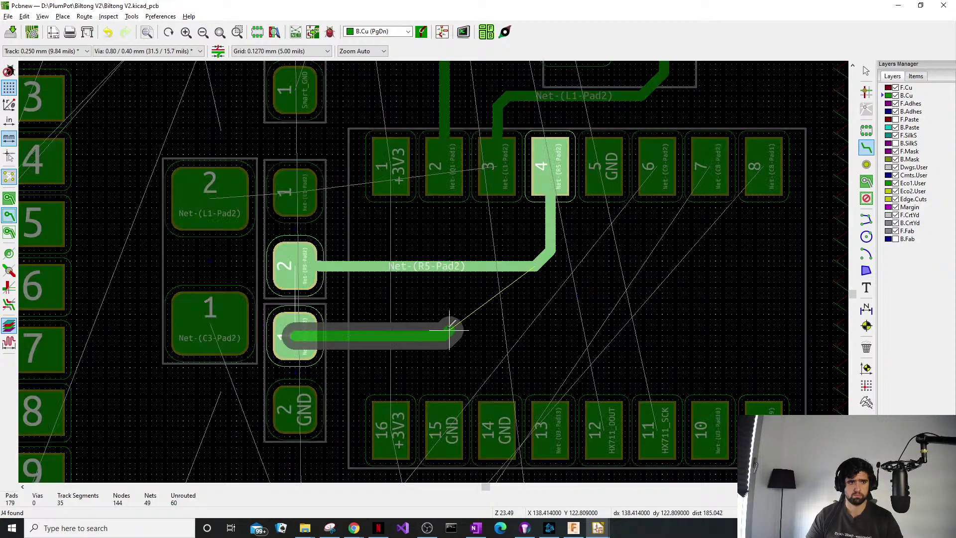
{"action": "left_click", "coordinate": [299, 266]}
Route Net-(L1-Pad2) from inductor L1's pad 2 through pad 1 of the upper stacked component to HX711 pin 3.
{"action": "key", "text": "x"}
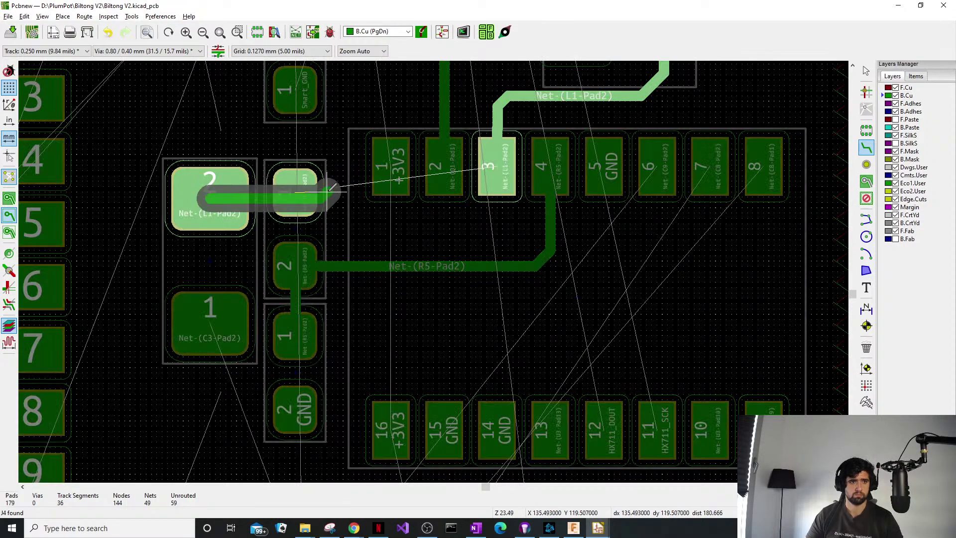
{"action": "left_click", "coordinate": [312, 189]}
{"action": "key", "text": "x"}
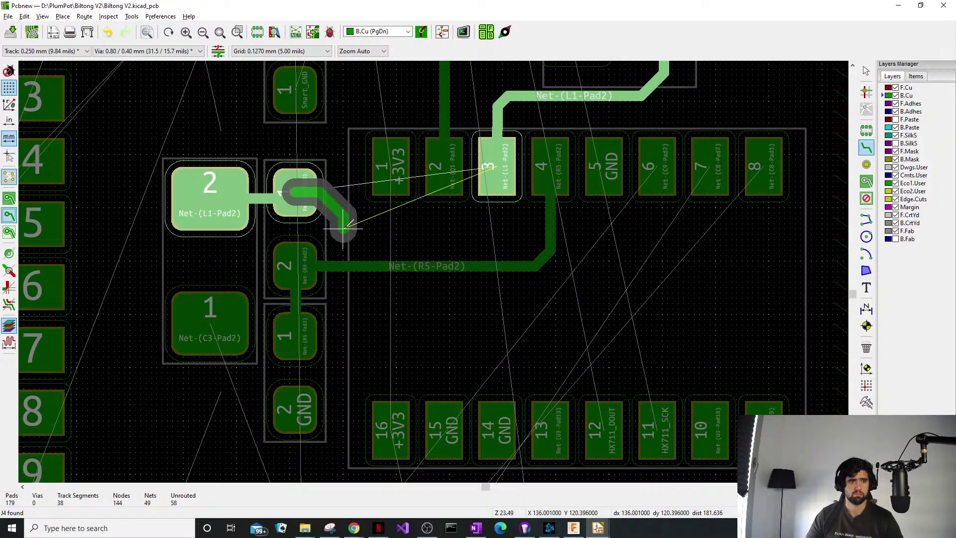
{"action": "left_click", "coordinate": [343, 216]}
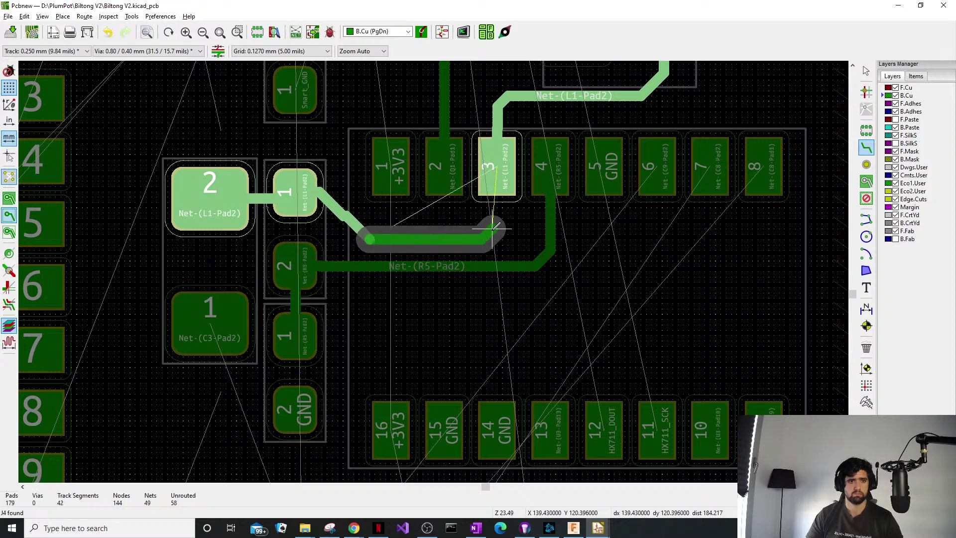
{"action": "left_click", "coordinate": [498, 185]}
{"action": "scroll", "coordinate": [470, 272], "scroll_direction": "up", "scroll_amount": 4}
{"action": "key", "text": "Escape"}
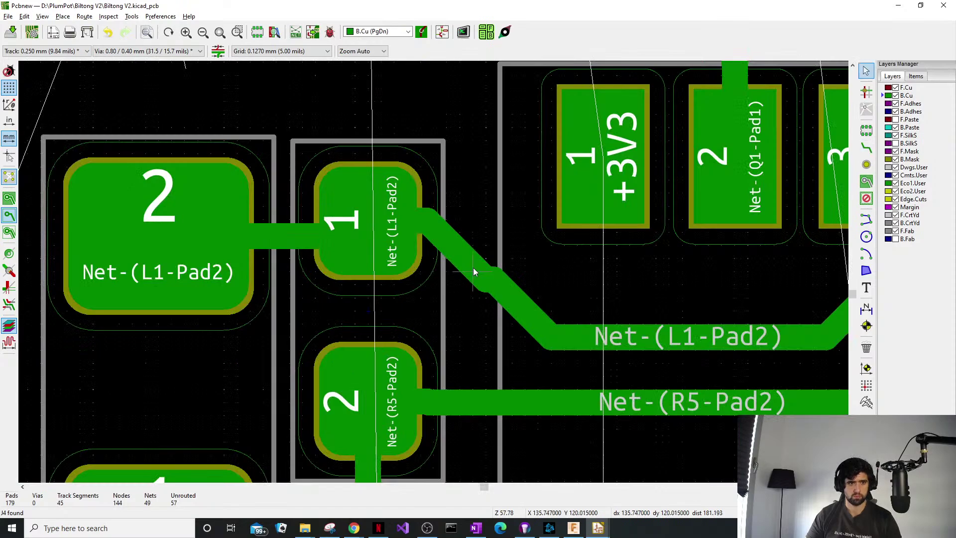
Drag the kinked Net-(L1-Pad2) segments beside the upper stacked component into one straight diagonal.
{"action": "left_click", "coordinate": [462, 257]}
{"action": "left_click_drag", "start_coordinate": [457, 253], "coordinate": [485, 241]}
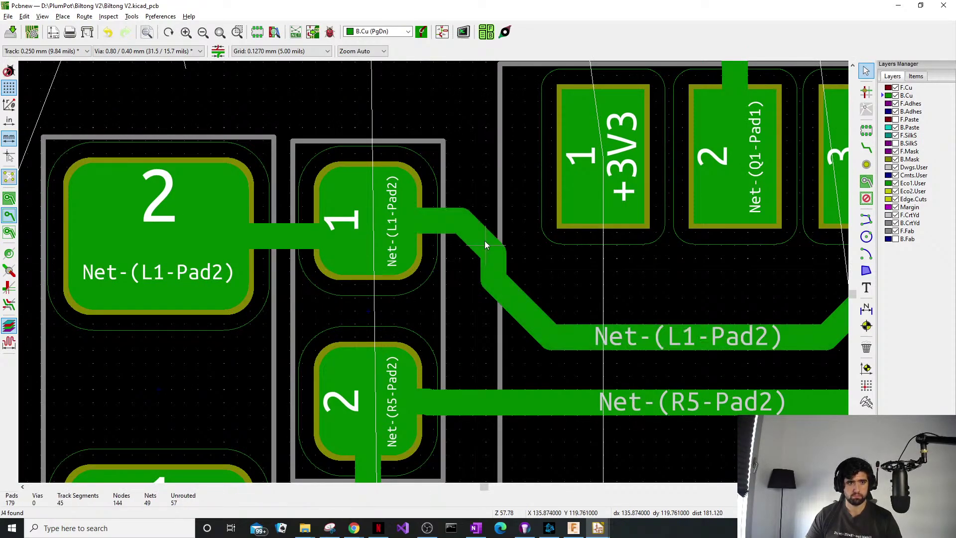
{"action": "left_click_drag", "start_coordinate": [508, 292], "coordinate": [552, 301]}
{"action": "scroll", "coordinate": [552, 301], "scroll_direction": "down", "scroll_amount": 4}
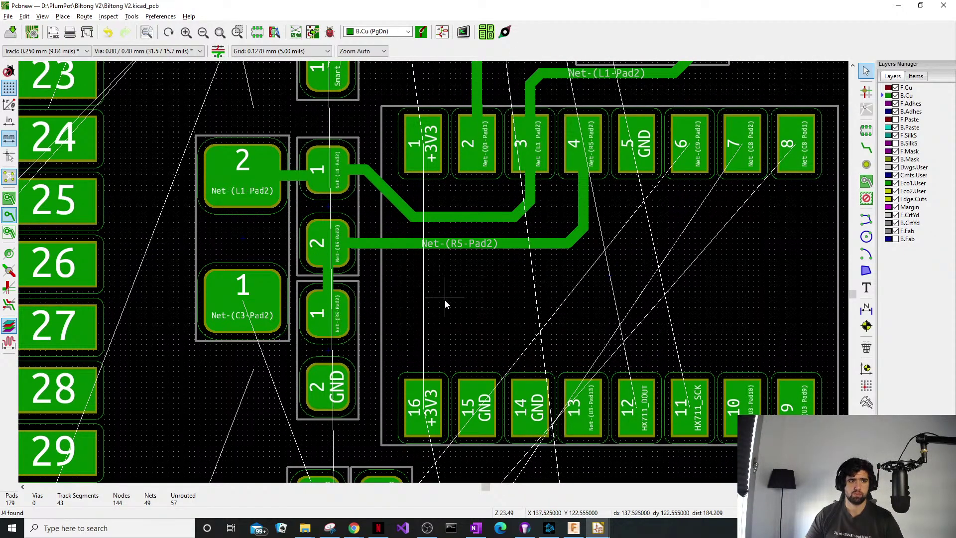
Link pad 2 of capacitor C5 to pad 2 of the capacitor beside it.
{"action": "mouse_move", "coordinate": [445, 300]}
{"action": "middle_mouse_down"}
{"action": "mouse_move", "coordinate": [446, 267]}
{"action": "mouse_move", "coordinate": [440, 309]}
{"action": "middle_mouse_up"}
{"action": "middle_click_drag", "start_coordinate": [567, 303], "coordinate": [532, 223]}
{"action": "scroll", "coordinate": [288, 321], "scroll_direction": "down", "scroll_amount": 2}
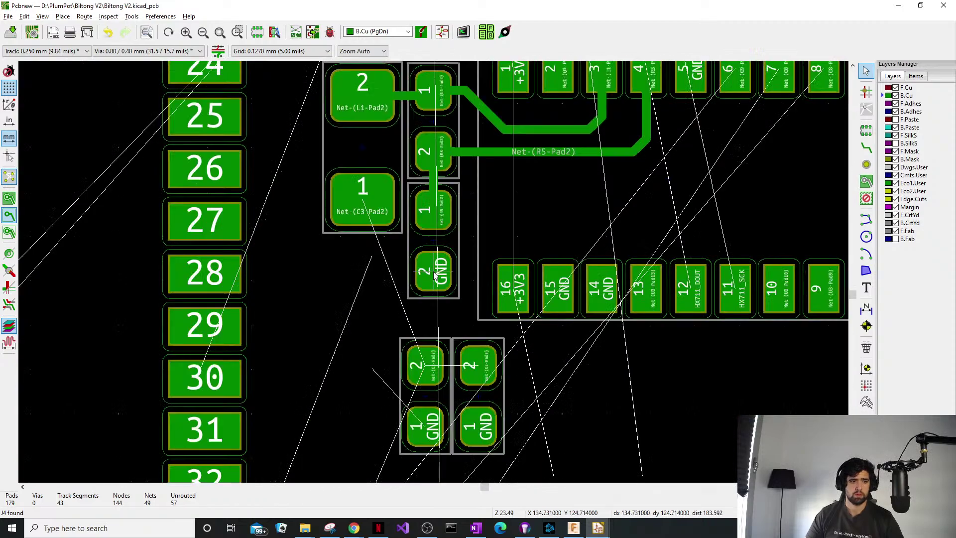
{"action": "scroll", "coordinate": [435, 277], "scroll_direction": "down", "scroll_amount": 1}
{"action": "left_click", "coordinate": [351, 292]}
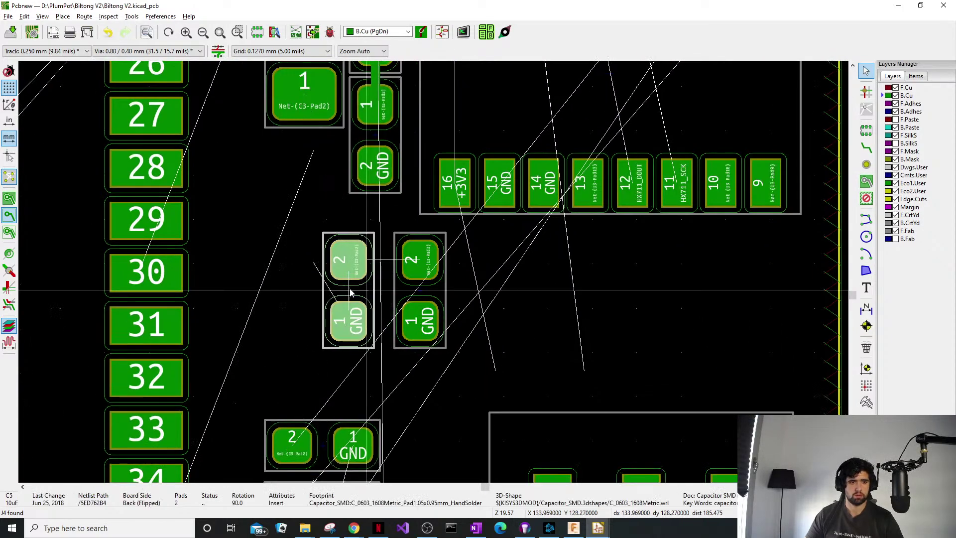
{"action": "scroll", "coordinate": [350, 293], "scroll_direction": "down", "scroll_amount": 2}
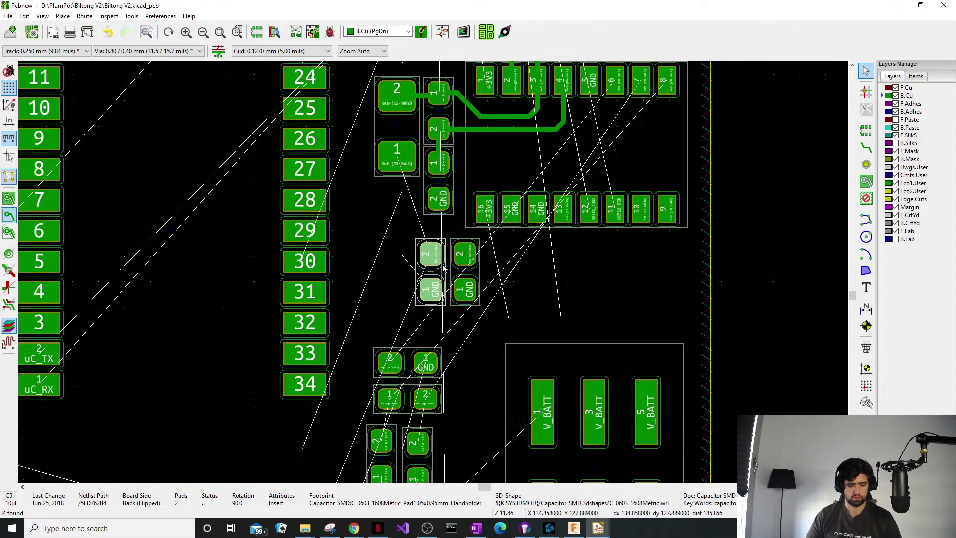
{"action": "key", "text": "x"}
{"action": "left_click", "coordinate": [433, 254]}
{"action": "left_click", "coordinate": [463, 255]}
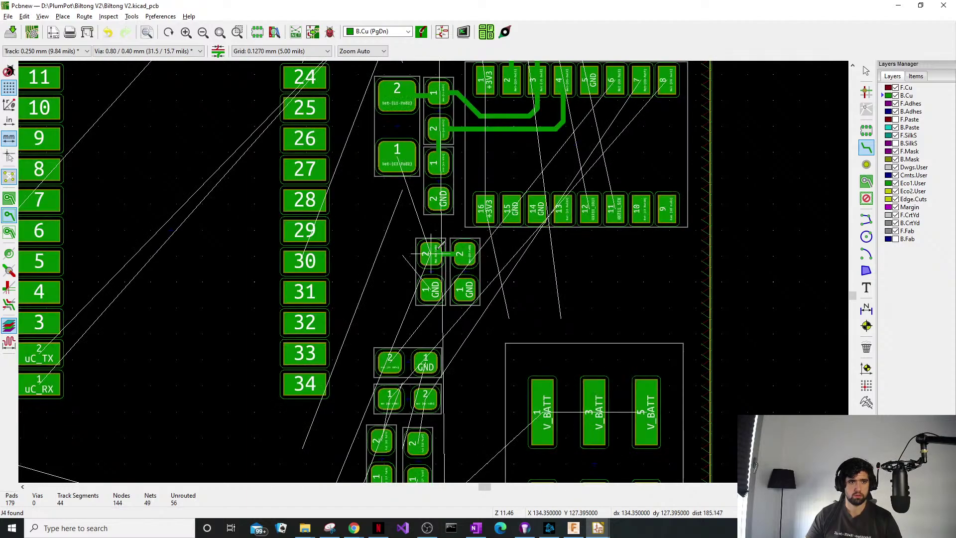
{"action": "left_click", "coordinate": [440, 247]}
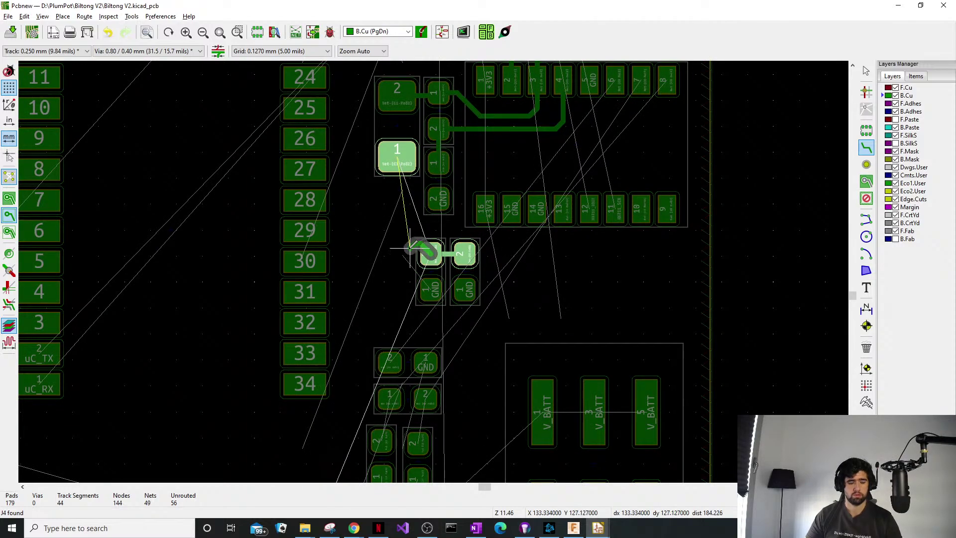
{"action": "key", "text": "Escape"}
{"action": "key", "text": "Escape"}
Move C5 and its neighbouring capacitor together to just below inductor L1, turned 90° so they are stacked with their GND pads facing the HX711.
{"action": "left_click_drag", "start_coordinate": [446, 272], "coordinate": [443, 273]}
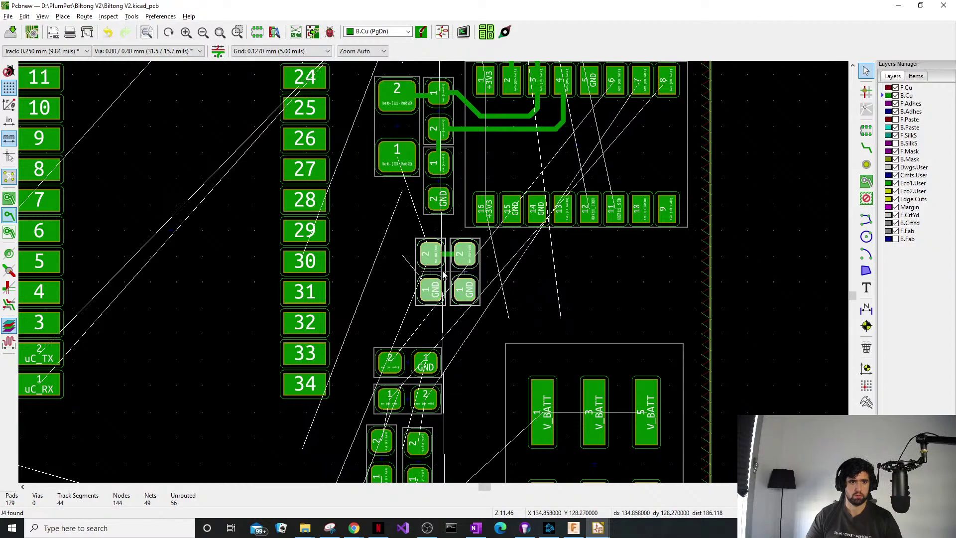
{"action": "key", "text": "m"}
{"action": "left_click_drag", "start_coordinate": [377, 223], "coordinate": [376, 223]}
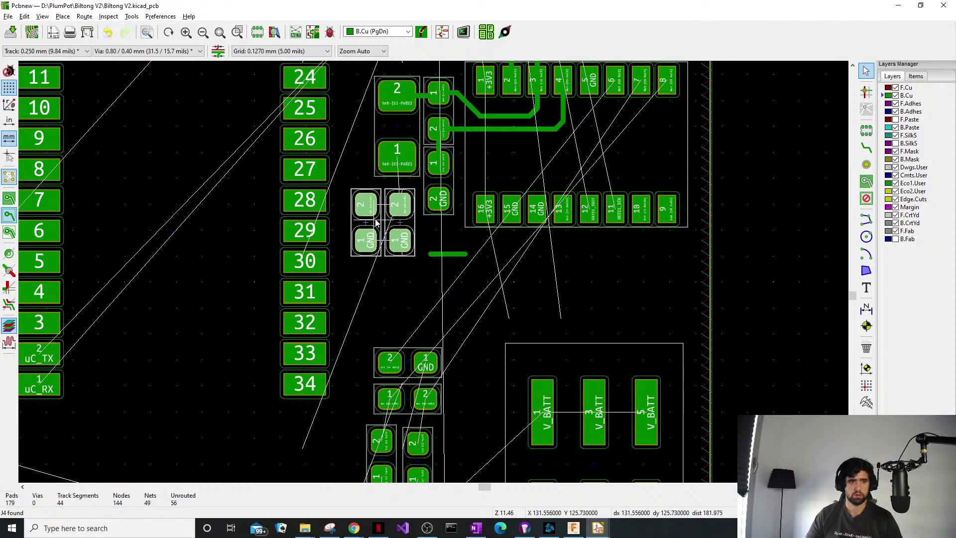
{"action": "key", "text": "r"}
{"action": "key", "text": "r"}
{"action": "key", "text": "r"}
{"action": "key", "text": "r"}
{"action": "key", "text": "r"}
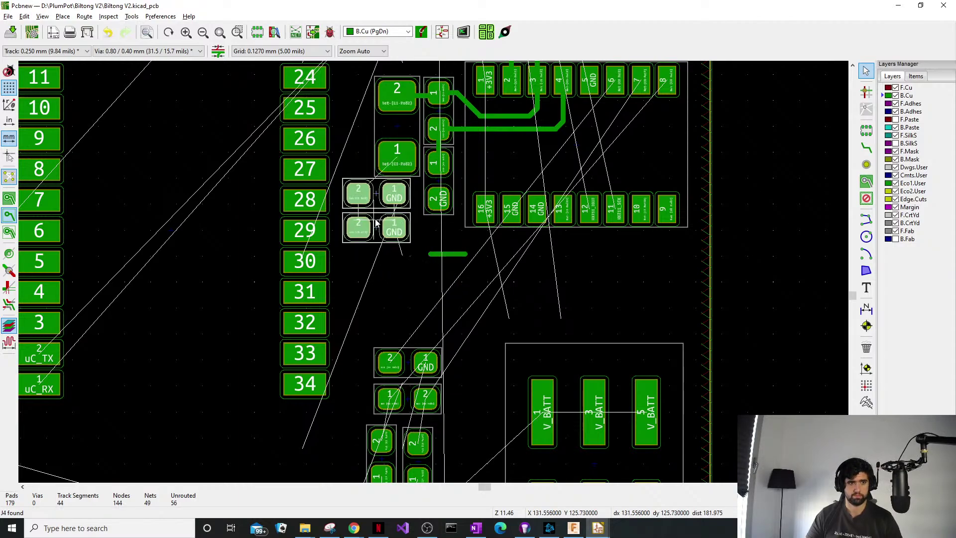
{"action": "left_click_drag", "start_coordinate": [383, 227], "coordinate": [384, 229]}
Delete the leftover Net-(C3-Pad2) track and route that net from both moved capacitors' pads 2 to inductor L1's pad 1.
{"action": "left_click", "coordinate": [437, 255]}
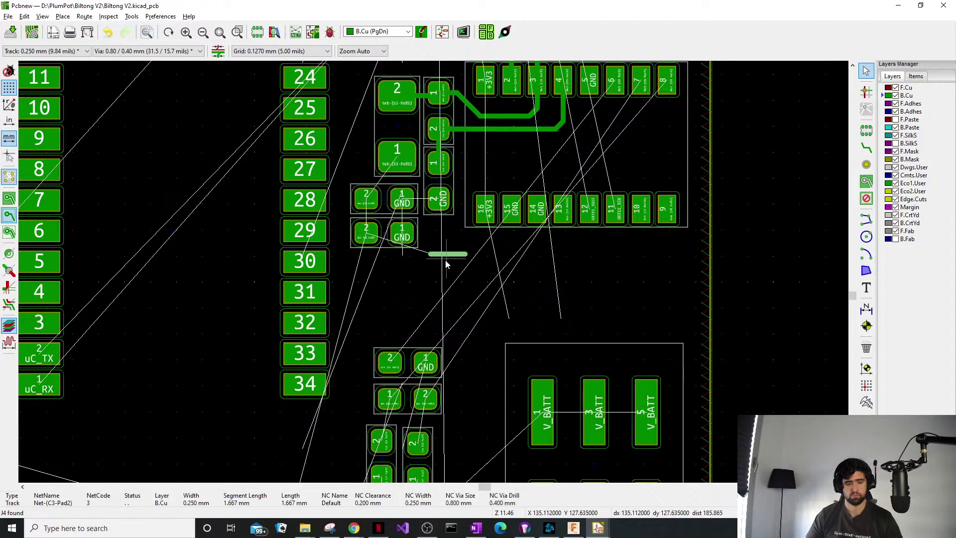
{"action": "key", "text": "Delete"}
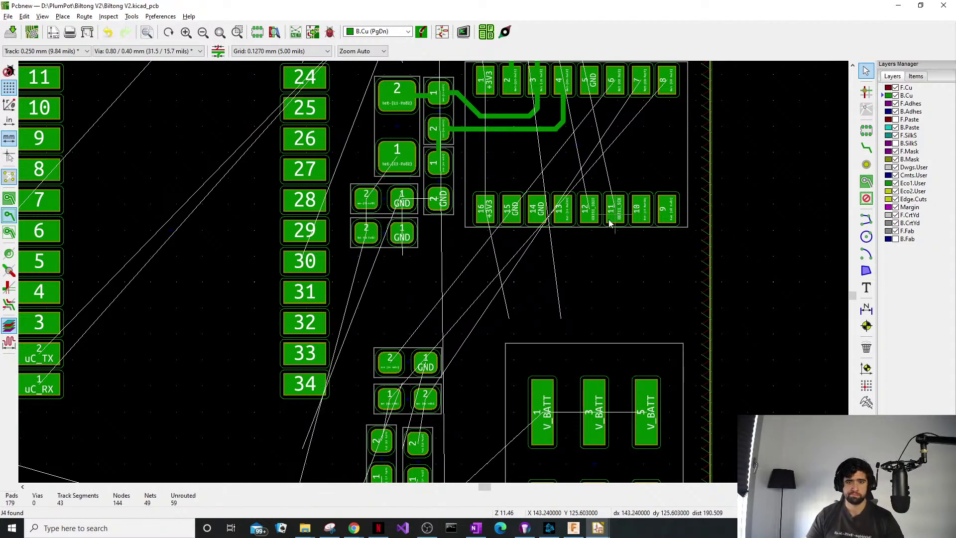
{"action": "key", "text": "x"}
{"action": "left_click", "coordinate": [368, 234]}
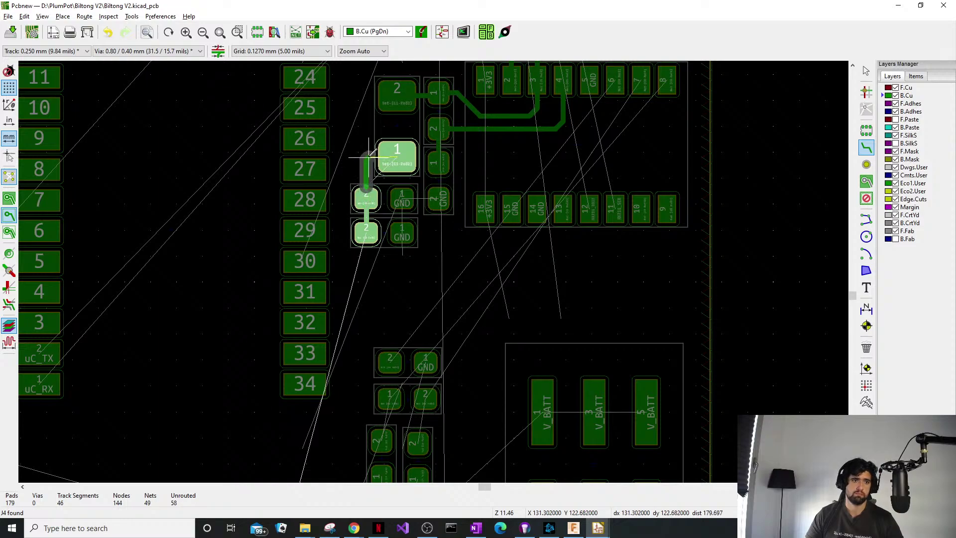
{"action": "left_click", "coordinate": [399, 160]}
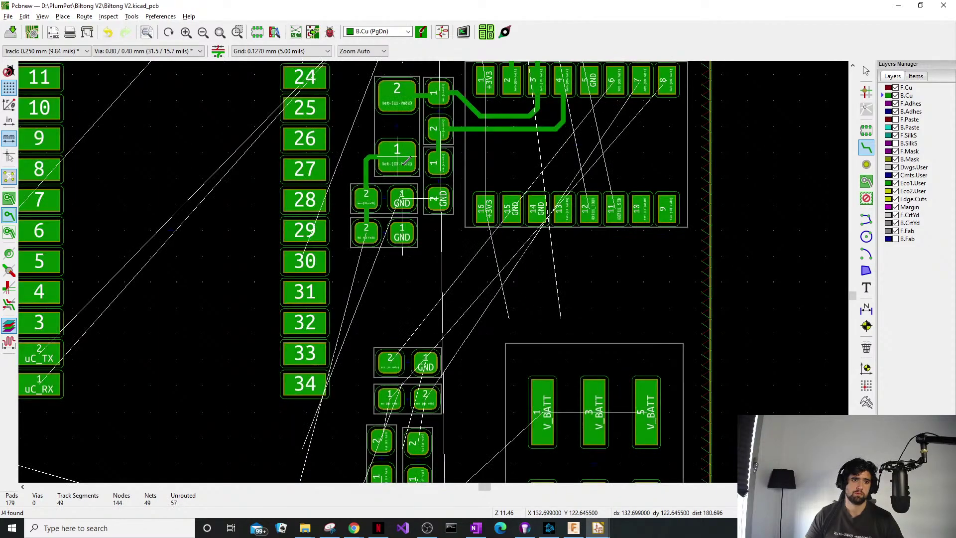
Connect the GND pads of the two moved capacitors to each other and to GND pad 2 of the lower stacked component.
{"action": "left_click", "coordinate": [404, 230]}
{"action": "left_click", "coordinate": [402, 200]}
{"action": "left_click", "coordinate": [402, 200]}
{"action": "left_click", "coordinate": [441, 199]}
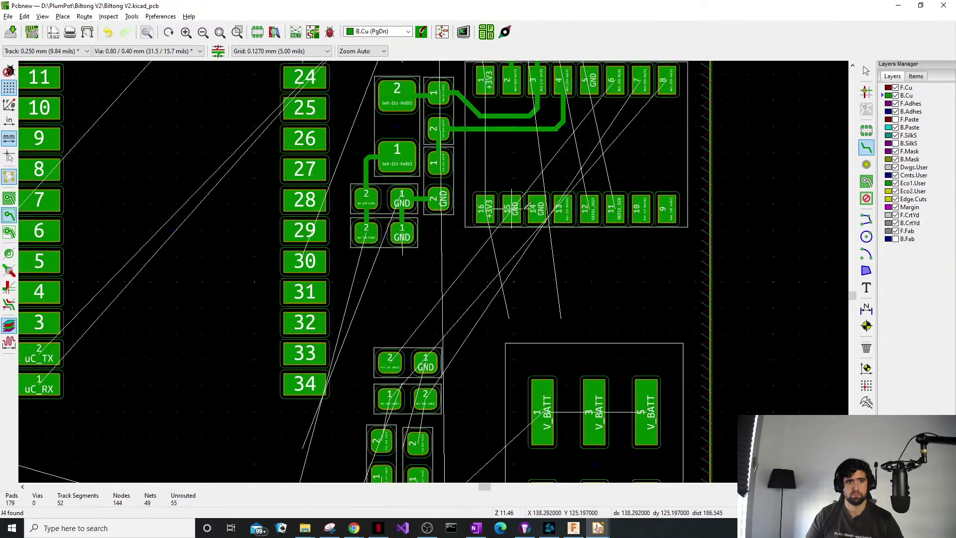
Link GND pins 14 and 15 of the HX711 chip with a short back copper track.
{"action": "left_click", "coordinate": [540, 208]}
{"action": "left_click", "coordinate": [515, 208]}
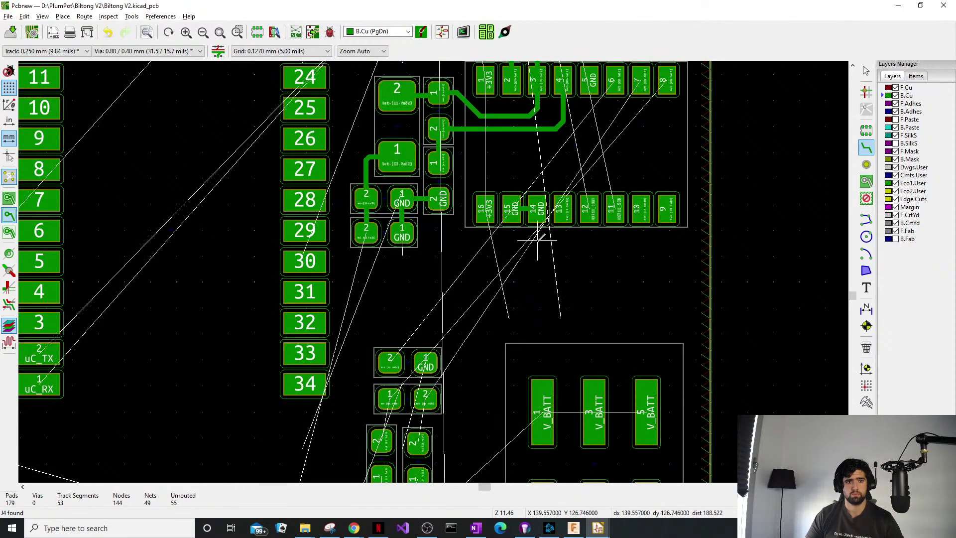
{"action": "scroll", "coordinate": [515, 207], "scroll_direction": "up", "scroll_amount": 3}
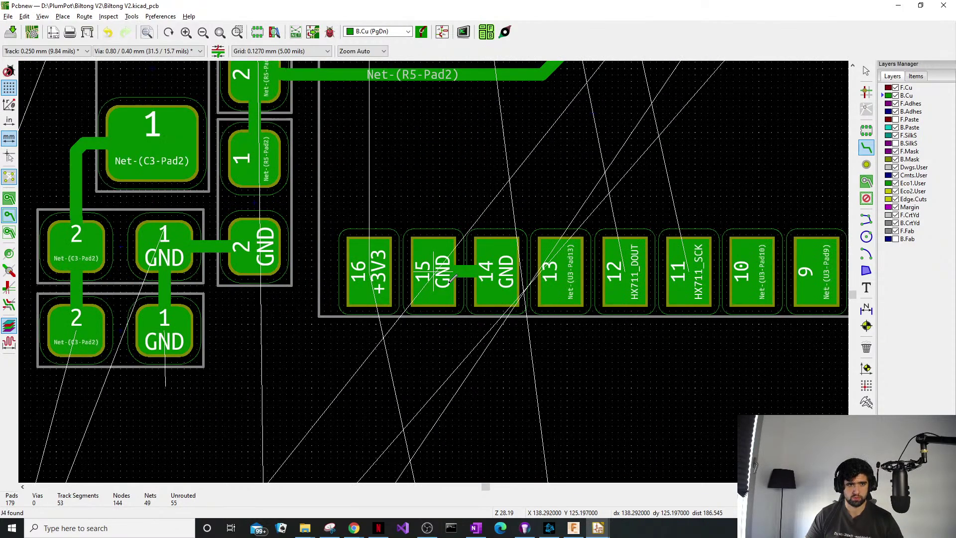
{"action": "key", "text": "Escape"}
{"action": "left_click", "coordinate": [467, 278]}
{"action": "scroll", "coordinate": [467, 288], "scroll_direction": "down", "scroll_amount": 3}
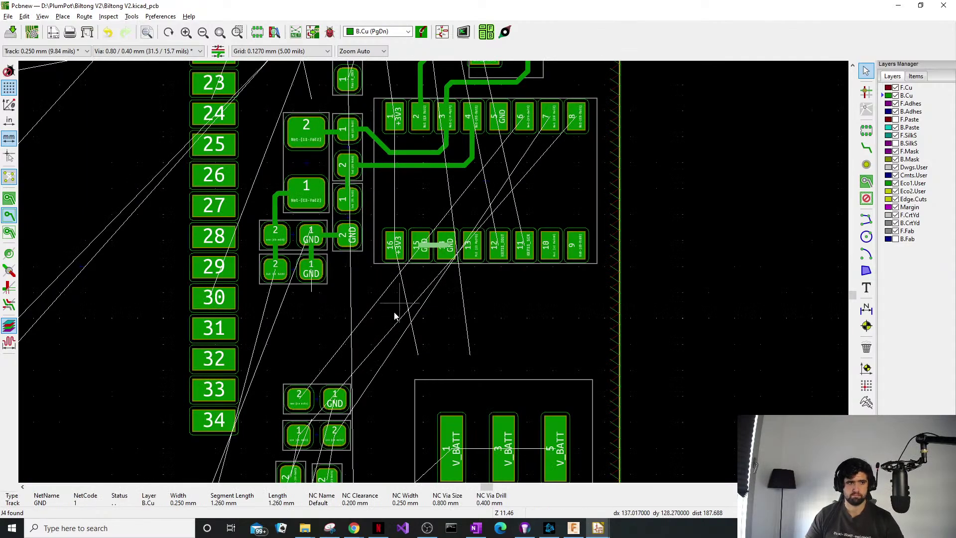
Move C9 and the three two-pad components below it as a group slightly left and up, beside the microcontroller's pad 34.
{"action": "left_click", "coordinate": [316, 309]}
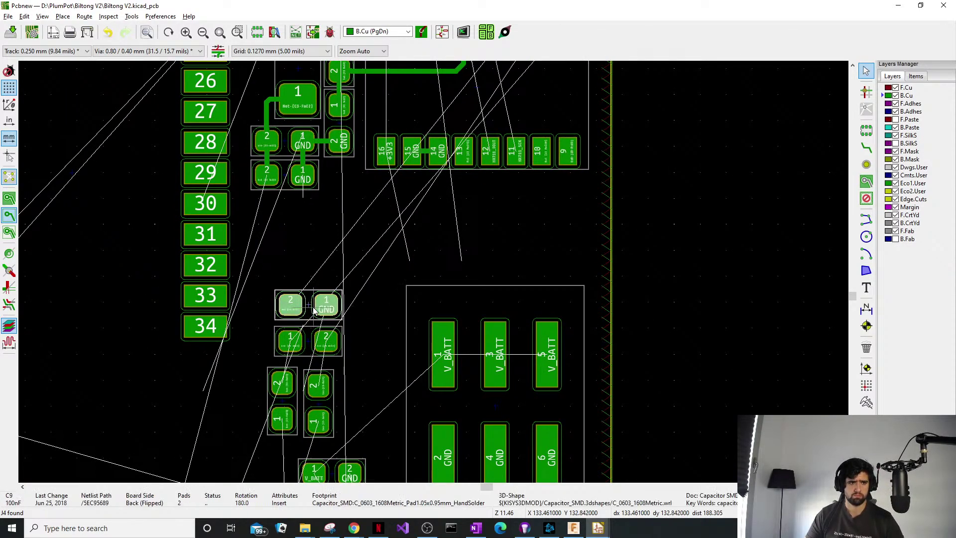
{"action": "left_click", "coordinate": [319, 282]}
{"action": "left_click_drag", "start_coordinate": [294, 387], "coordinate": [294, 389]}
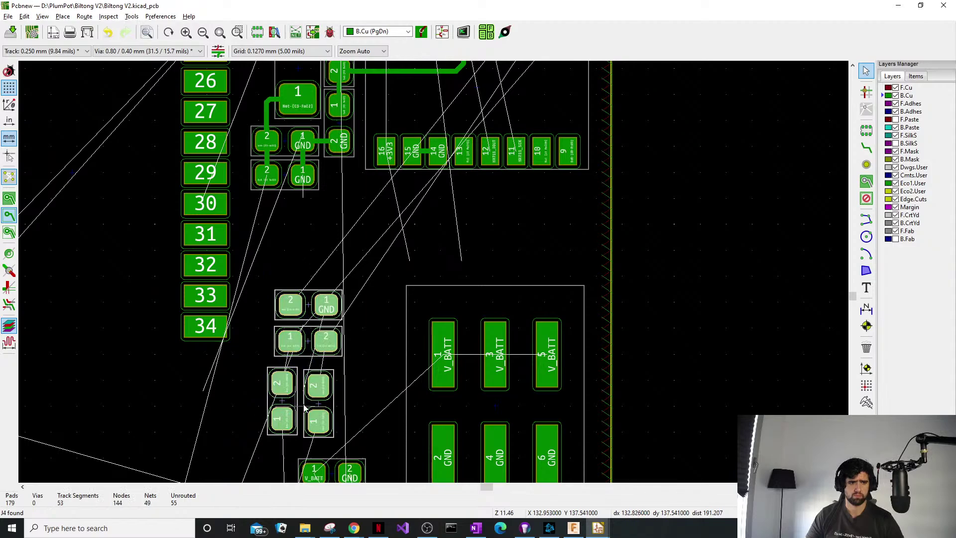
{"action": "scroll", "coordinate": [295, 388], "scroll_direction": "down", "scroll_amount": 4}
{"action": "scroll", "coordinate": [423, 235], "scroll_direction": "up", "scroll_amount": 4}
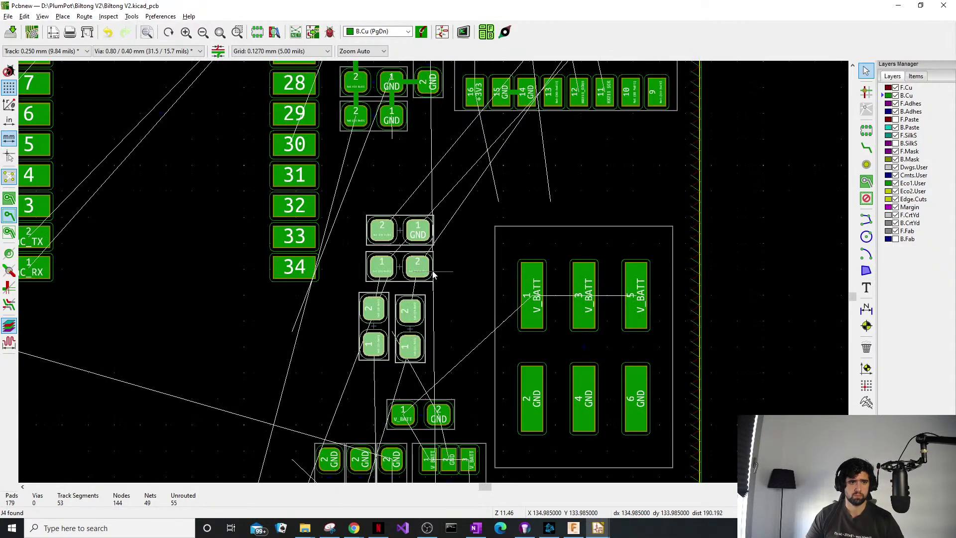
{"action": "mouse_move", "coordinate": [413, 266]}
{"action": "left_mouse_down"}
{"action": "mouse_move", "coordinate": [398, 255]}
{"action": "mouse_move", "coordinate": [400, 265]}
{"action": "left_mouse_up"}
{"action": "scroll", "coordinate": [409, 267], "scroll_direction": "down", "scroll_amount": 1}
{"action": "scroll", "coordinate": [434, 277], "scroll_direction": "down", "scroll_amount": 1}
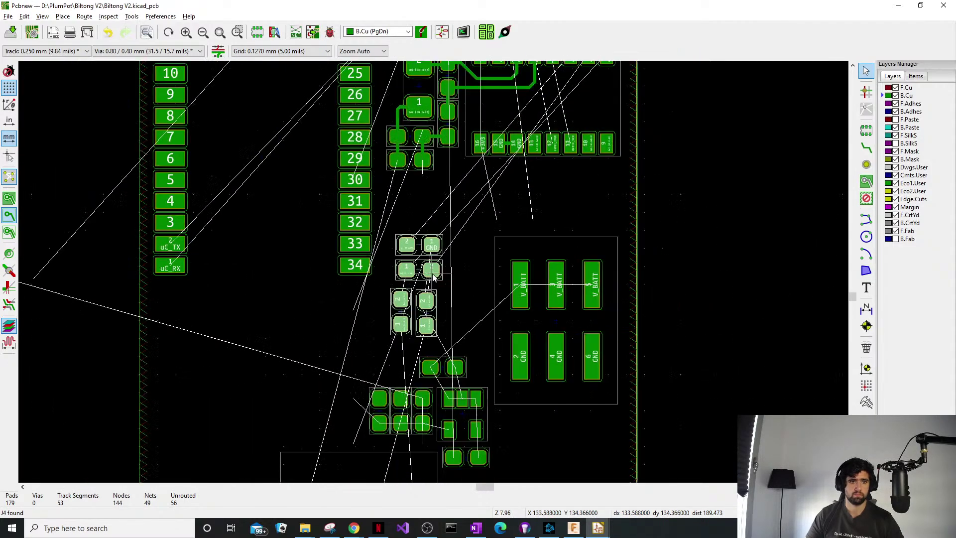
{"action": "mouse_move", "coordinate": [438, 324]}
{"action": "left_mouse_down"}
{"action": "mouse_move", "coordinate": [449, 298]}
{"action": "mouse_move", "coordinate": [442, 315]}
{"action": "left_mouse_up"}
{"action": "left_click", "coordinate": [472, 367]}
Align resistors R3 and R4 side by side directly under the pads of the component carrying the C8 nets.
{"action": "scroll", "coordinate": [473, 369], "scroll_direction": "up", "scroll_amount": 5}
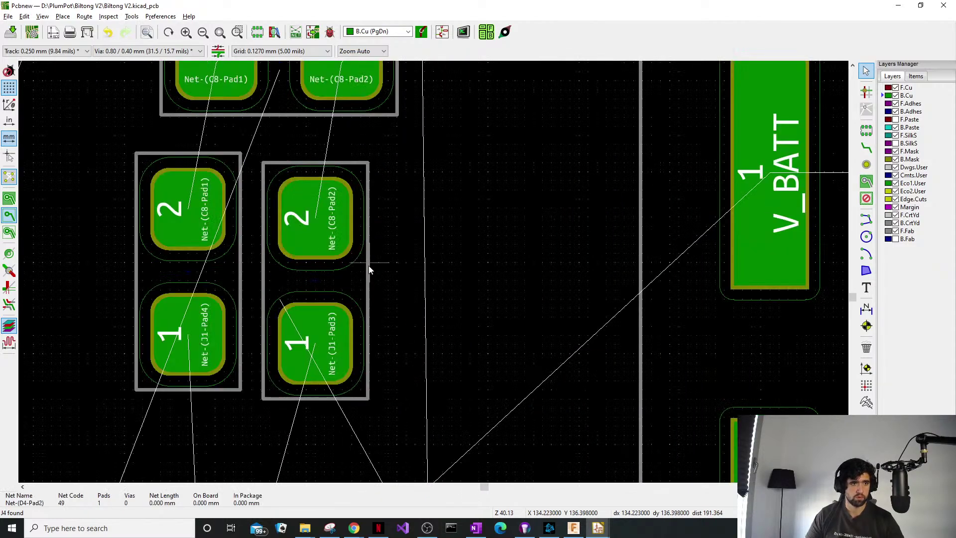
{"action": "scroll", "coordinate": [369, 265], "scroll_direction": "down", "scroll_amount": 3}
{"action": "left_click", "coordinate": [441, 278]}
{"action": "double_click", "coordinate": [434, 271]}
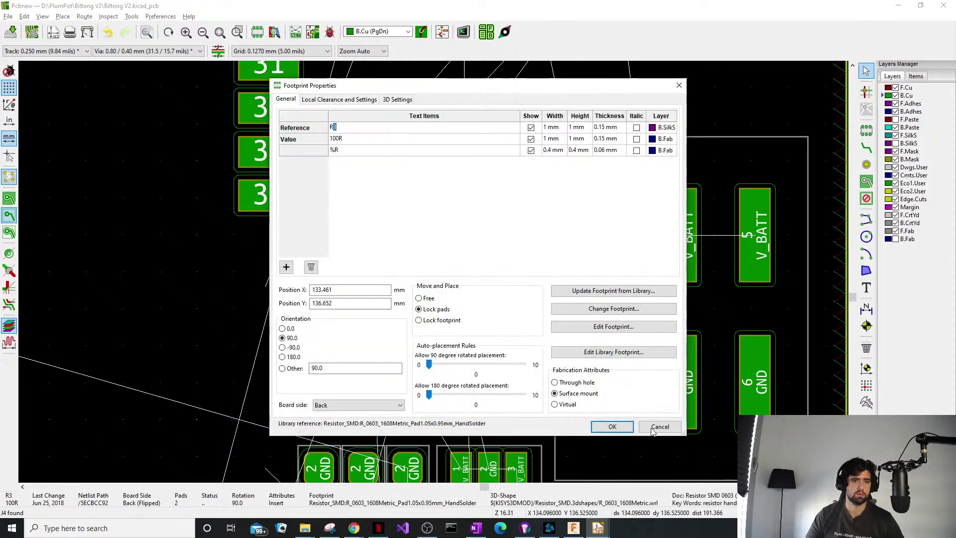
{"action": "key", "text": "Escape"}
{"action": "left_click_drag", "start_coordinate": [431, 269], "coordinate": [442, 261]}
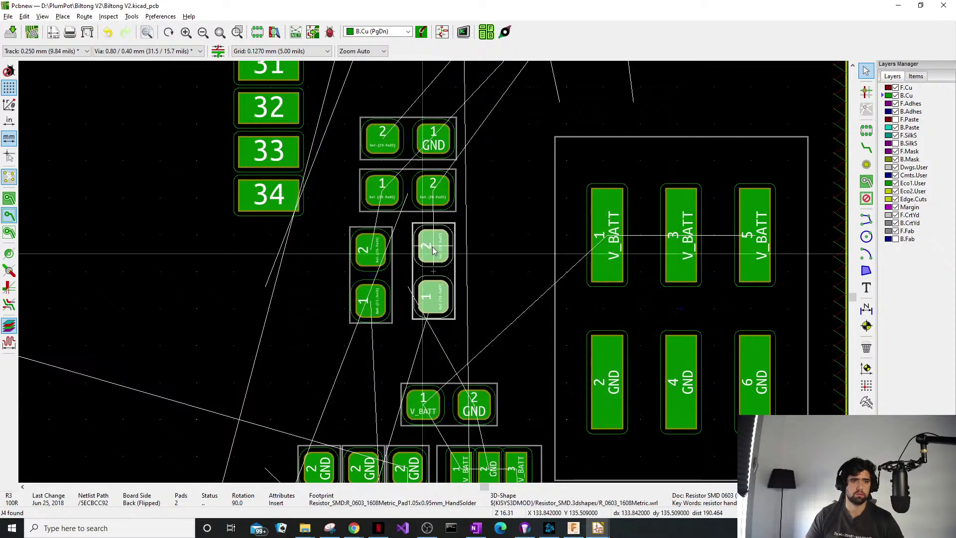
{"action": "left_click", "coordinate": [357, 270]}
{"action": "left_click_drag", "start_coordinate": [369, 283], "coordinate": [382, 277]}
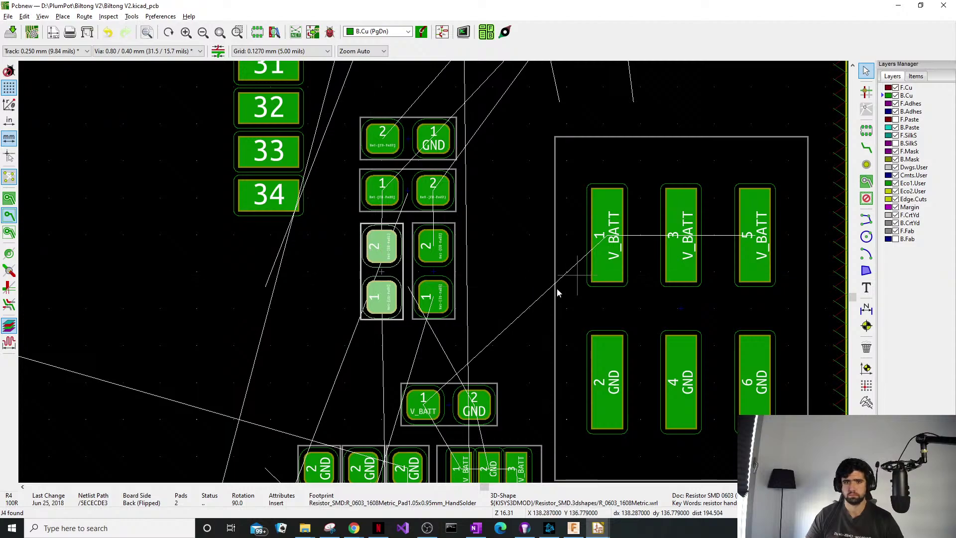
Move capacitor C1 right so it sits above the five-pin V_BATT component.
{"action": "scroll", "coordinate": [431, 218], "scroll_direction": "down", "scroll_amount": 3}
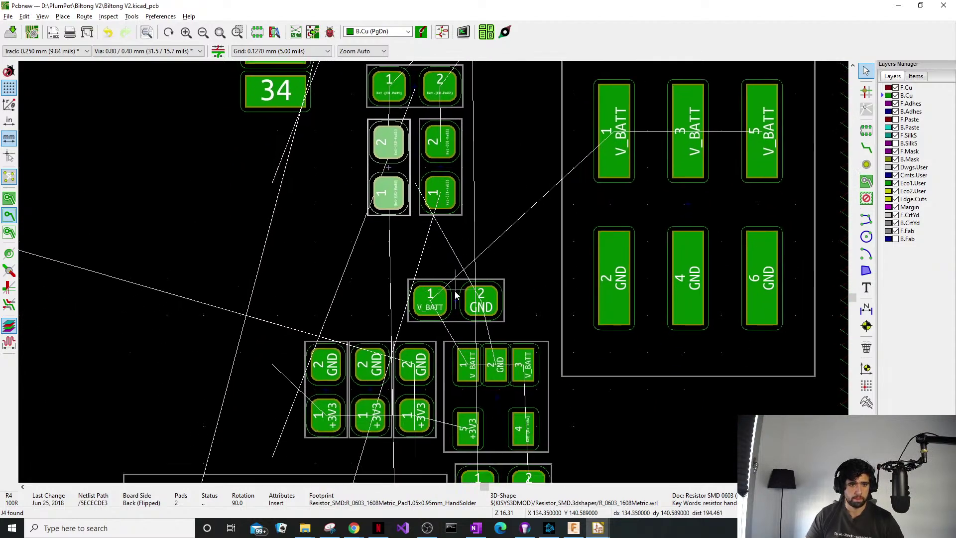
{"action": "left_click", "coordinate": [456, 294]}
{"action": "left_click_drag", "start_coordinate": [457, 297], "coordinate": [486, 302]}
{"action": "middle_click_drag", "start_coordinate": [506, 353], "coordinate": [488, 288]}
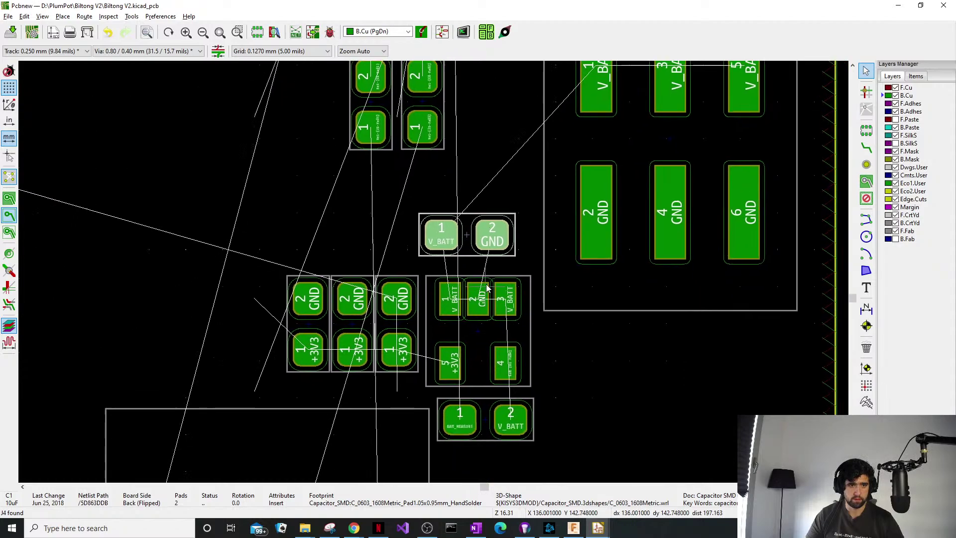
Move connector J1 about 0.5 mm to the left along the lower board edge.
{"action": "scroll", "coordinate": [495, 369], "scroll_direction": "down", "scroll_amount": 4}
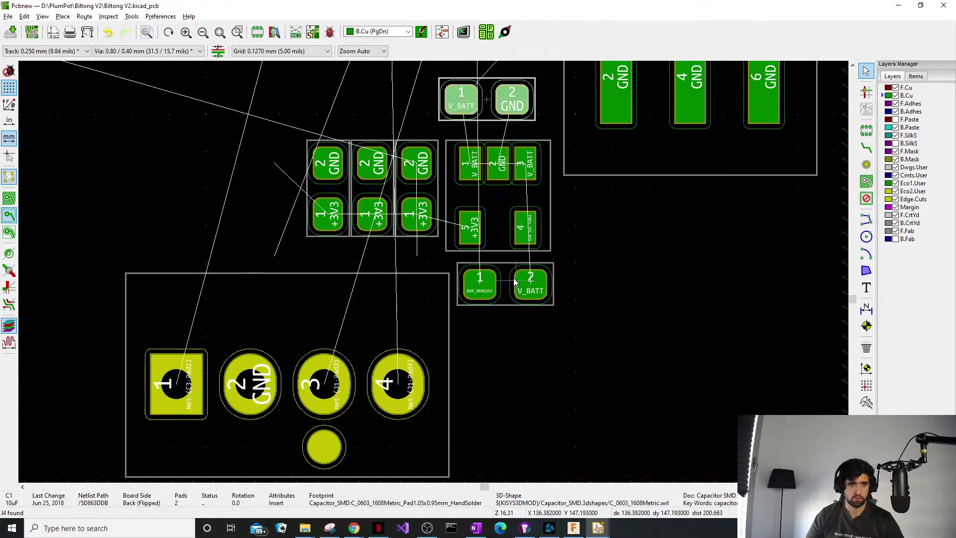
{"action": "scroll", "coordinate": [431, 274], "scroll_direction": "down", "scroll_amount": 4}
{"action": "scroll", "coordinate": [435, 273], "scroll_direction": "up", "scroll_amount": 4}
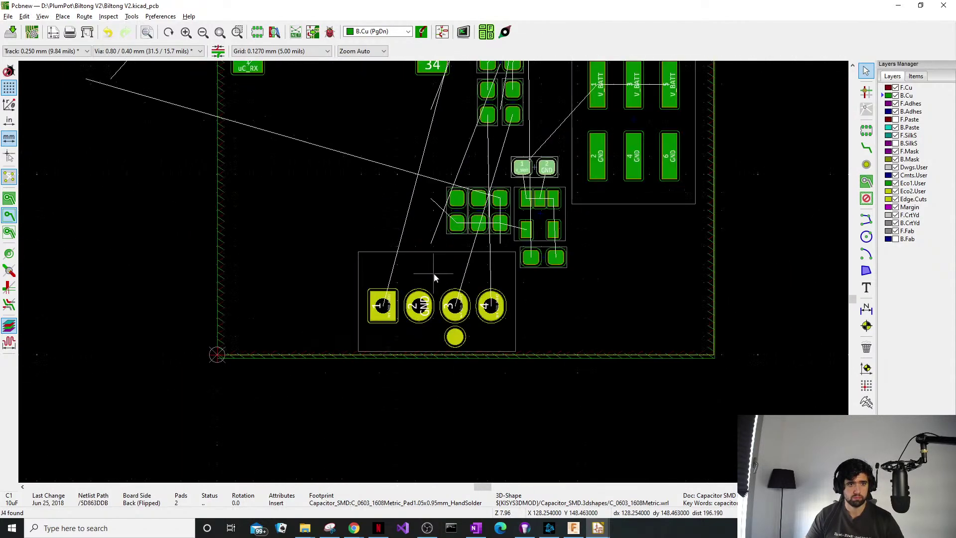
{"action": "left_click_drag", "start_coordinate": [326, 333], "coordinate": [311, 335]}
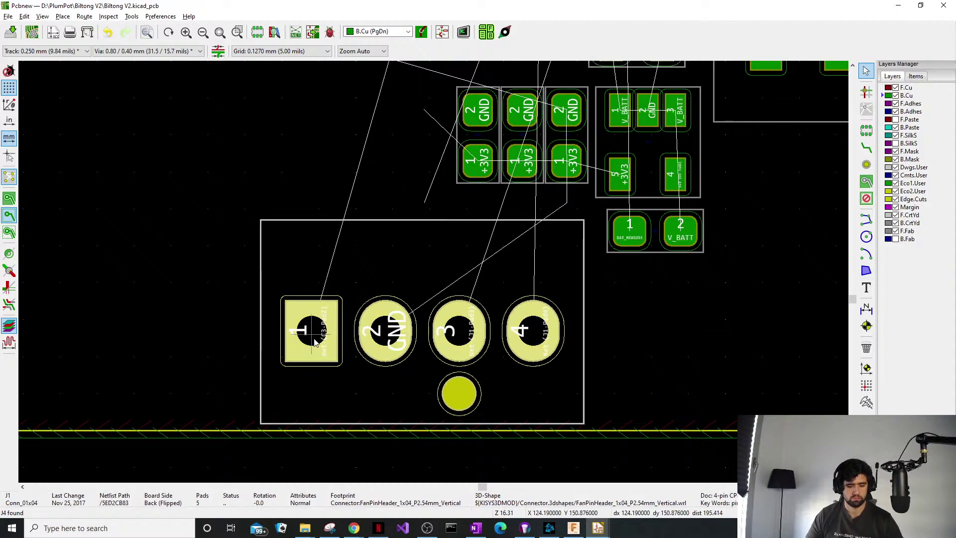
Examine the component layout and printed reference labels on the board in the 3D viewer.
{"action": "key", "text": "alt+3"}
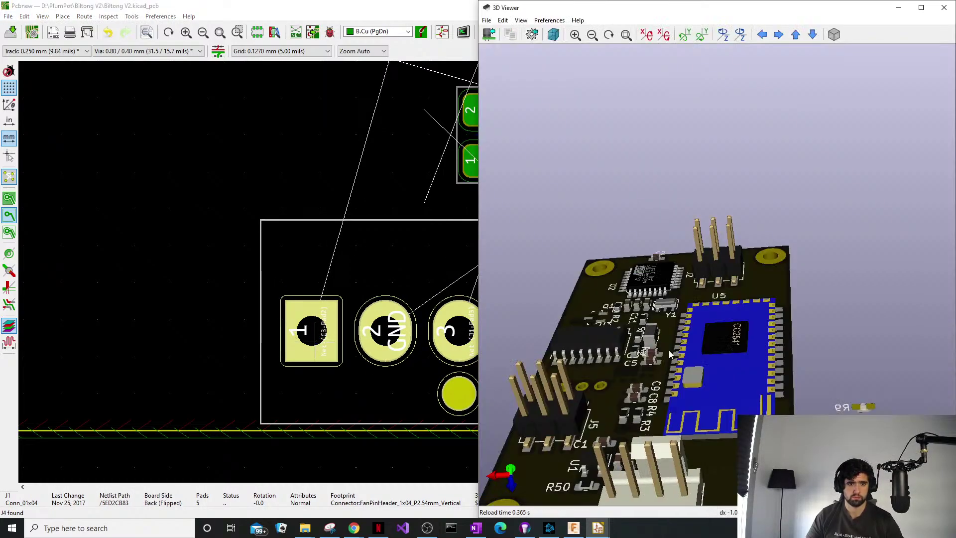
{"action": "left_click_drag", "start_coordinate": [669, 351], "coordinate": [587, 239]}
{"action": "scroll", "coordinate": [638, 257], "scroll_direction": "up", "scroll_amount": 5}
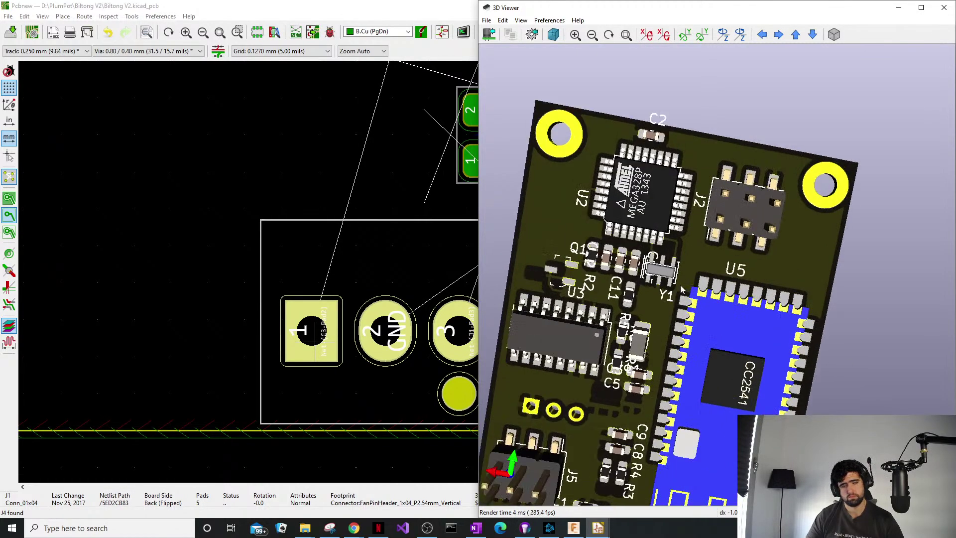
{"action": "left_click", "coordinate": [180, 182]}
Make the B.SilkS layer visible in the board layout.
{"action": "scroll", "coordinate": [210, 160], "scroll_direction": "down", "scroll_amount": 1}
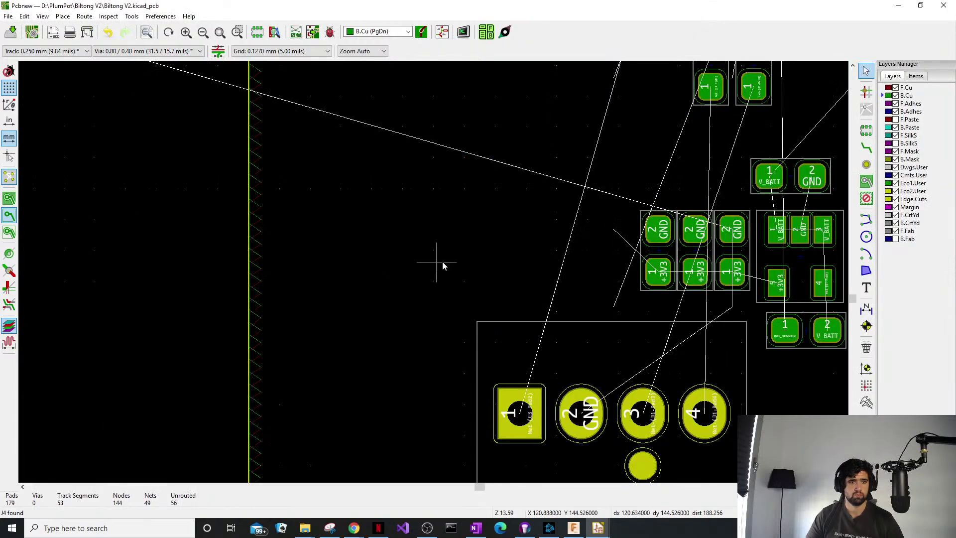
{"action": "middle_click_drag", "start_coordinate": [571, 253], "coordinate": [258, 440]}
{"action": "scroll", "coordinate": [479, 280], "scroll_direction": "down", "scroll_amount": 1}
{"action": "scroll", "coordinate": [410, 224], "scroll_direction": "down", "scroll_amount": 3}
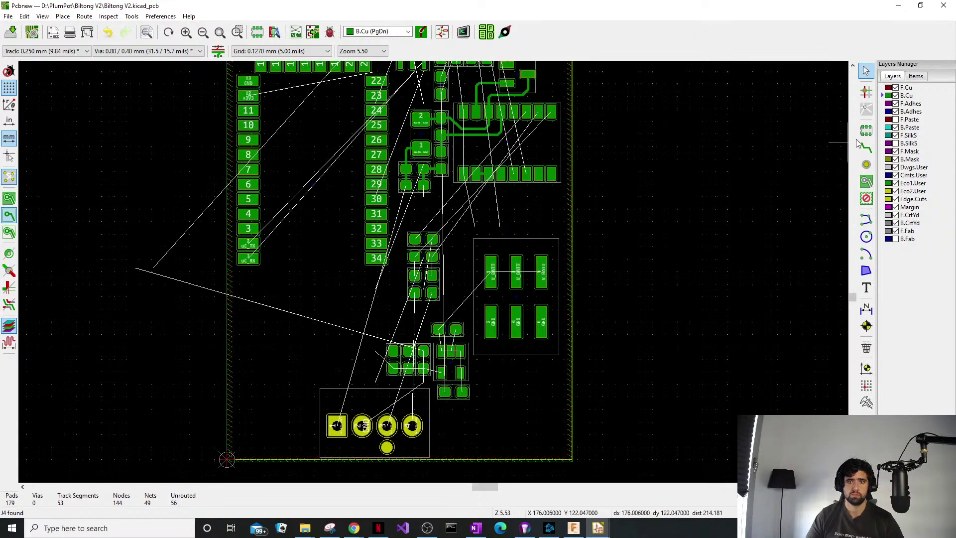
{"action": "left_click", "coordinate": [896, 143]}
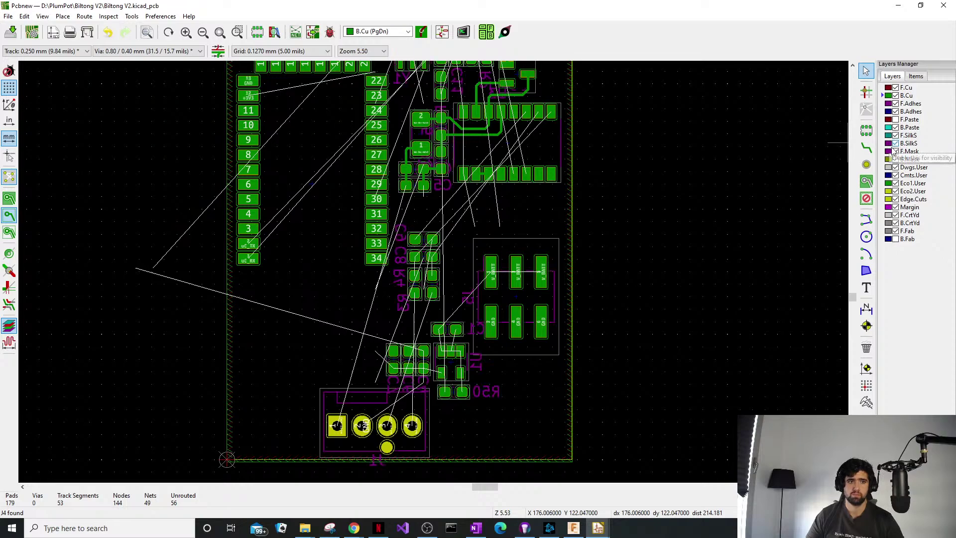
Move the Q1 reference text right so it sits above transistor Q1.
{"action": "scroll", "coordinate": [612, 286], "scroll_direction": "up", "scroll_amount": 4}
{"action": "middle_click_drag", "start_coordinate": [559, 245], "coordinate": [482, 335]}
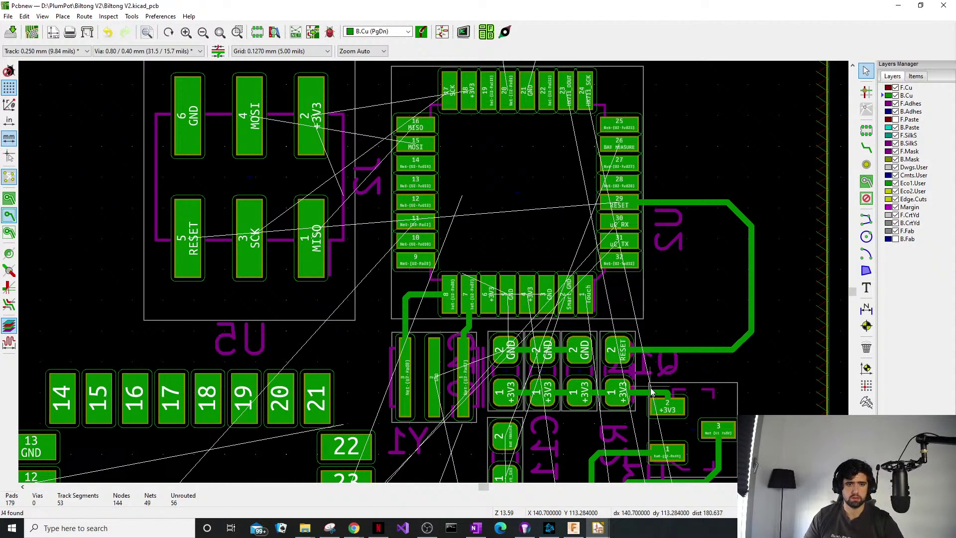
{"action": "left_click_drag", "start_coordinate": [665, 375], "coordinate": [740, 372]}
Place the R2 reference text directly below resistor R2 and the C12 text between the R2 and C11 texts.
{"action": "middle_click_drag", "start_coordinate": [667, 370], "coordinate": [632, 251]}
{"action": "left_click", "coordinate": [590, 253]}
{"action": "left_click", "coordinate": [600, 280]}
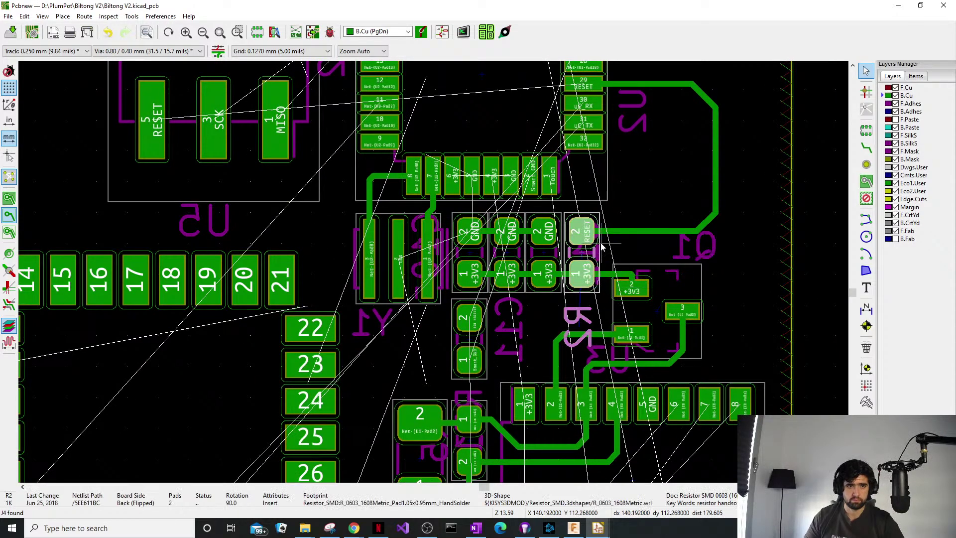
{"action": "left_click", "coordinate": [596, 250]}
{"action": "left_click", "coordinate": [610, 295]}
{"action": "left_click_drag", "start_coordinate": [591, 252], "coordinate": [627, 231]}
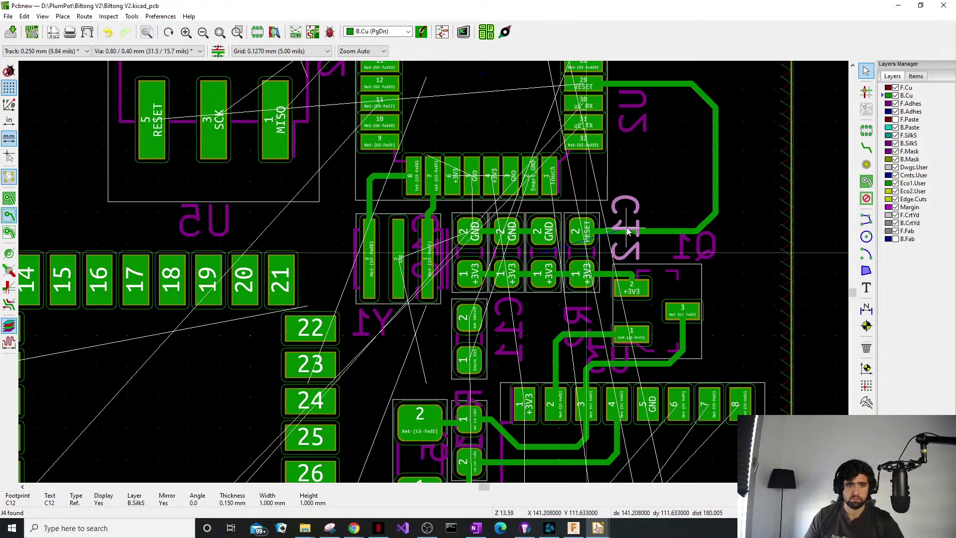
{"action": "left_click", "coordinate": [624, 230]}
{"action": "left_click", "coordinate": [577, 333]}
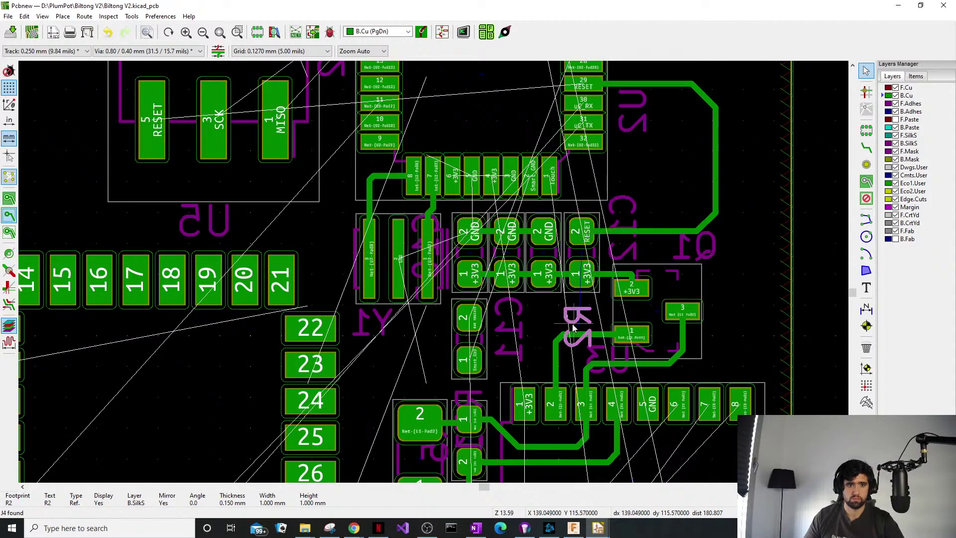
{"action": "key", "text": "m"}
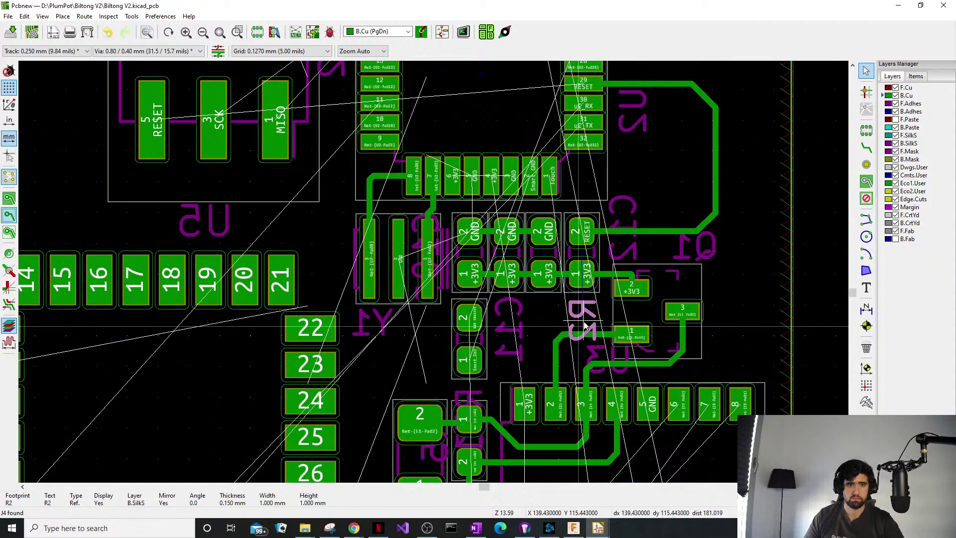
{"action": "left_click", "coordinate": [585, 326]}
{"action": "left_click", "coordinate": [623, 227]}
{"action": "key", "text": "m"}
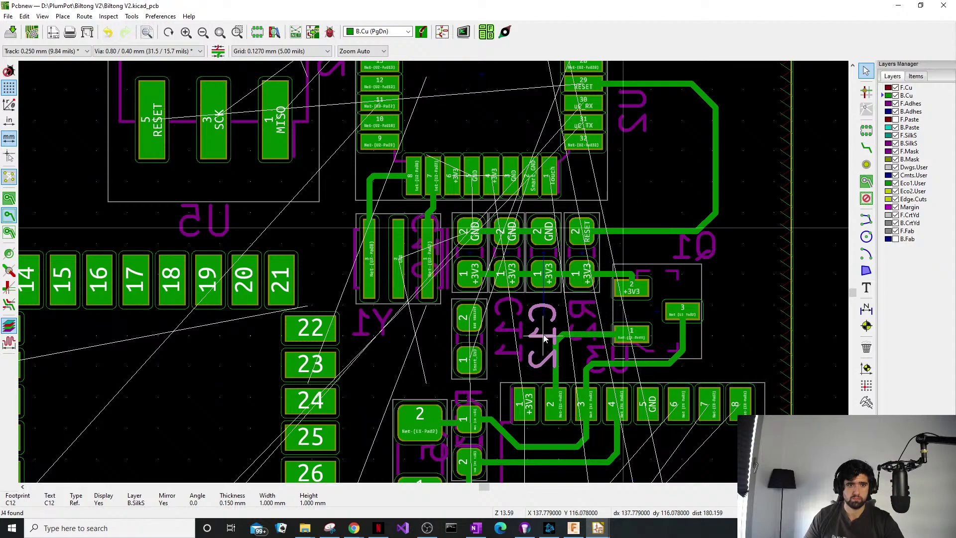
{"action": "left_click", "coordinate": [546, 334]}
Move the R51 reference text to the left side of resistor R51.
{"action": "middle_click_drag", "start_coordinate": [436, 343], "coordinate": [412, 271]}
{"action": "left_click", "coordinate": [446, 327]}
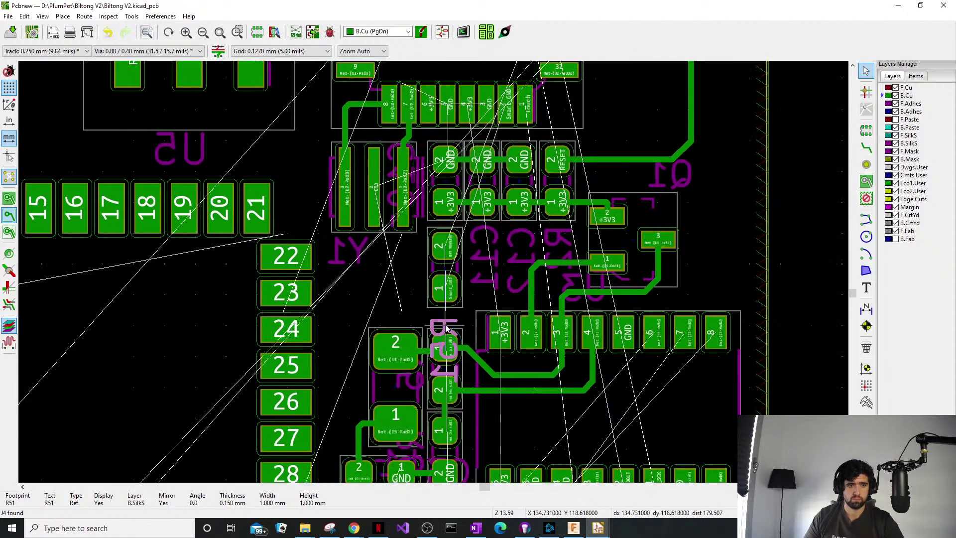
{"action": "key", "text": "m"}
{"action": "left_click", "coordinate": [442, 323]}
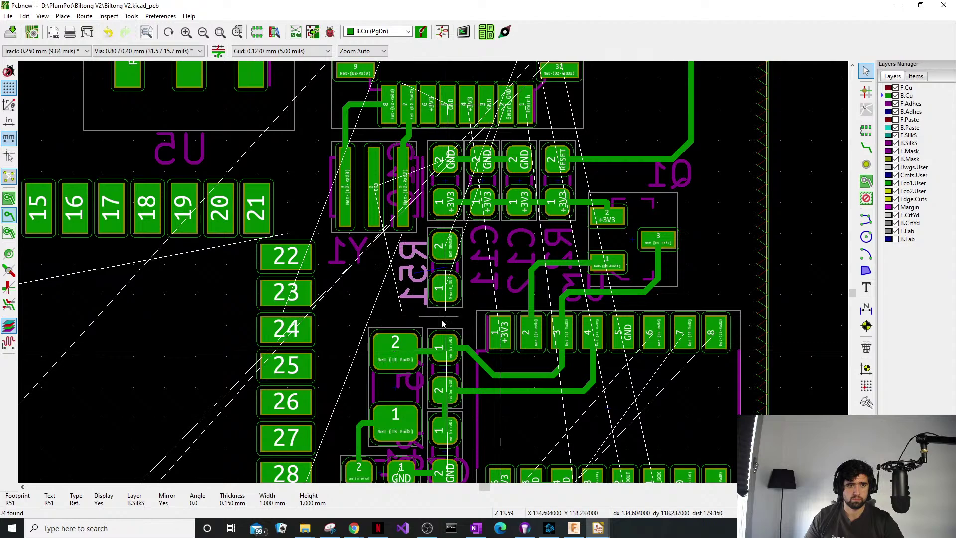
{"action": "left_click_drag", "start_coordinate": [414, 265], "coordinate": [408, 260]}
Move the C10 reference text off crystal Y1 to the left of the R51 text, and shift the R51 text slightly down.
{"action": "left_click", "coordinate": [421, 152]}
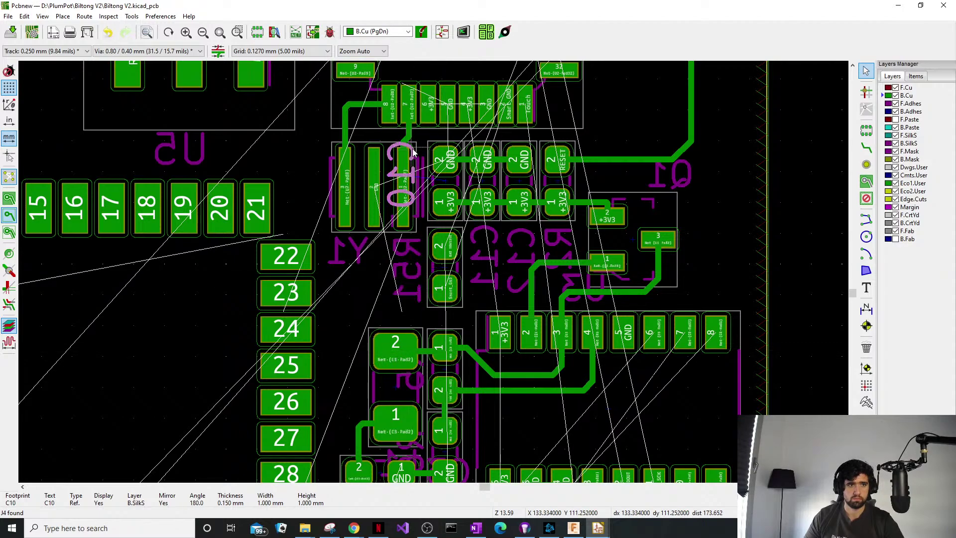
{"action": "key", "text": "m"}
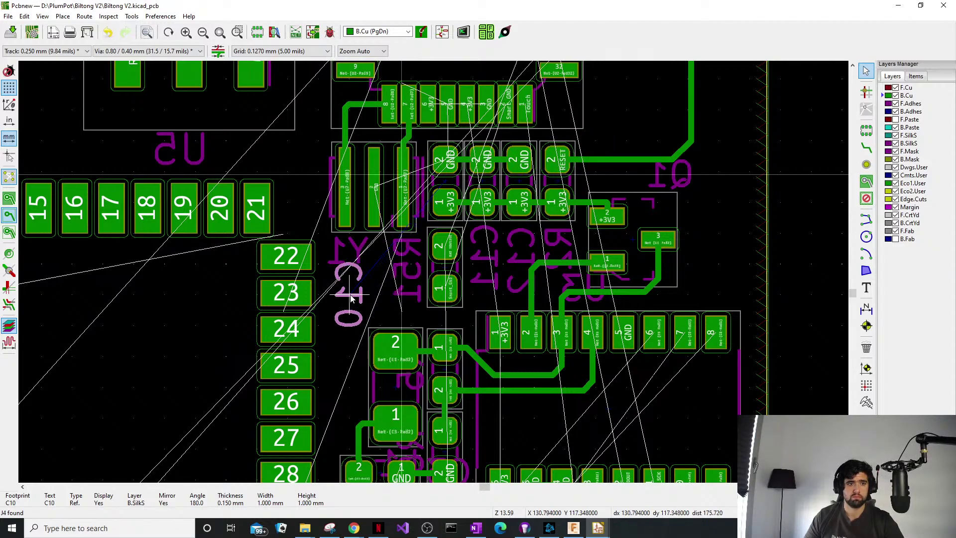
{"action": "left_click", "coordinate": [362, 294]}
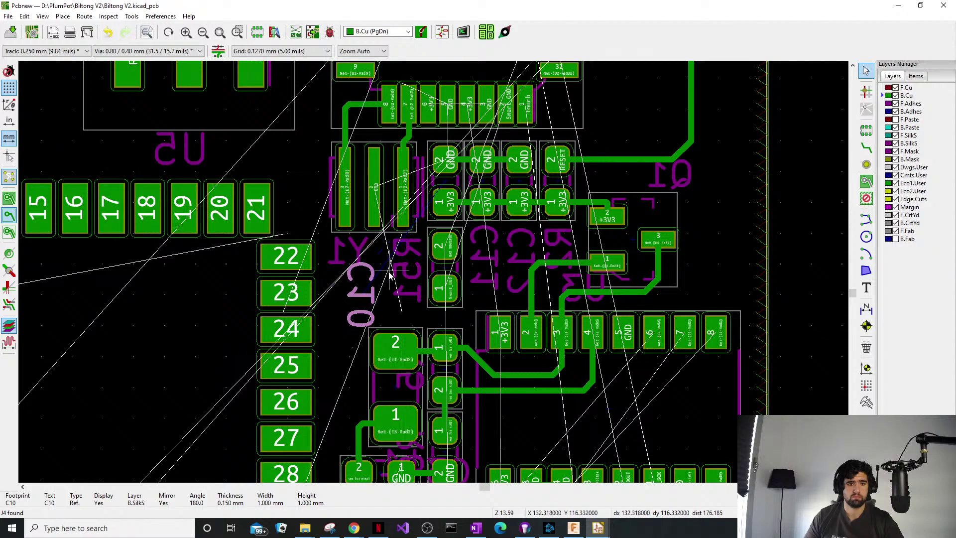
{"action": "left_click", "coordinate": [408, 276]}
{"action": "key", "text": "m"}
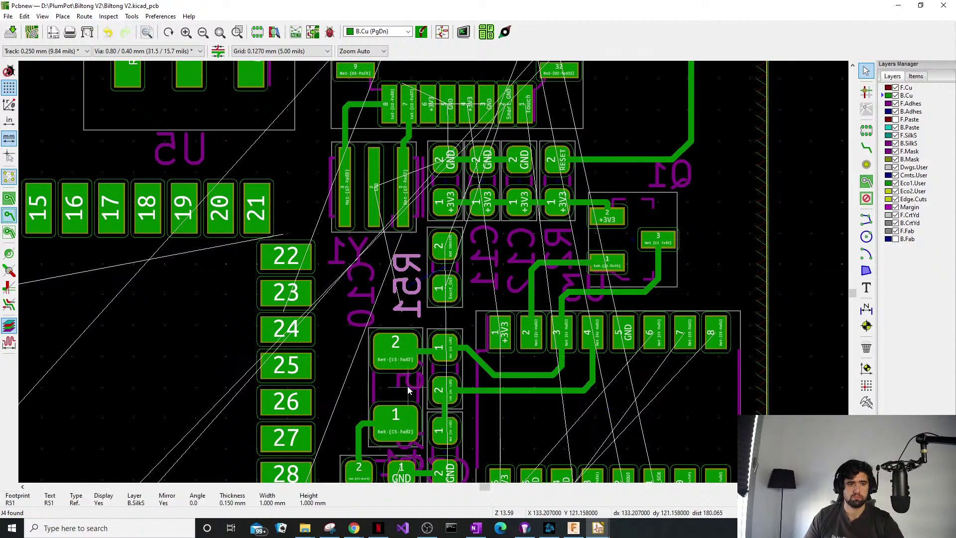
Move the R5 reference text to the right side of resistor R5.
{"action": "left_click", "coordinate": [409, 386]}
{"action": "key", "text": "m"}
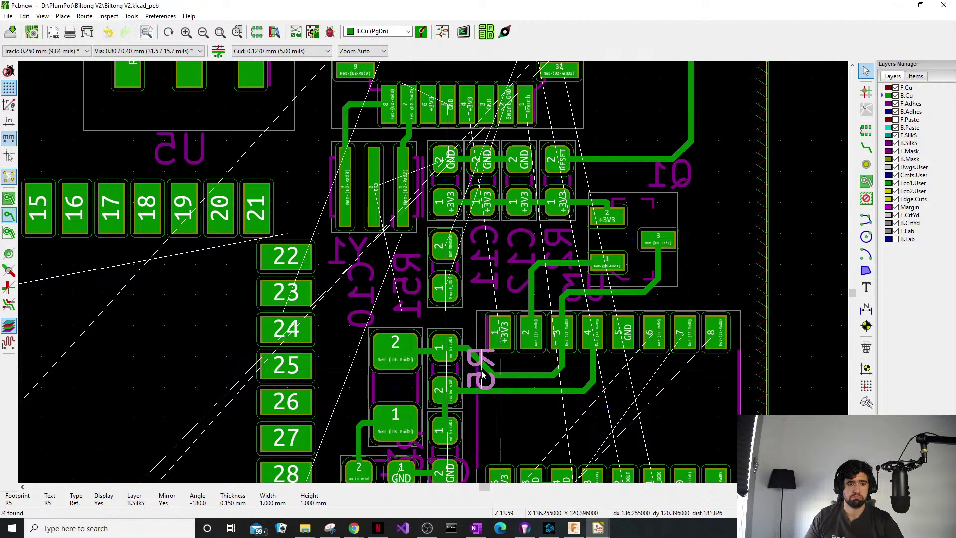
{"action": "left_click", "coordinate": [479, 370]}
Move the C3 reference text up and left, above capacitor C3 beside pad 27.
{"action": "scroll", "coordinate": [492, 409], "scroll_direction": "down", "scroll_amount": 1}
{"action": "middle_click_drag", "start_coordinate": [492, 410], "coordinate": [380, 132]}
{"action": "middle_click_drag", "start_coordinate": [376, 189], "coordinate": [412, 326]}
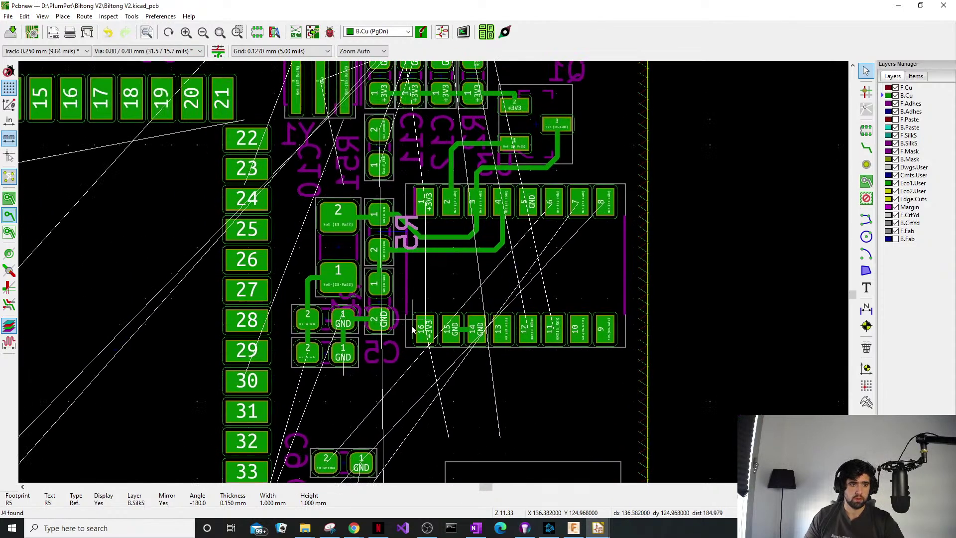
{"action": "key", "text": "Escape"}
{"action": "left_click", "coordinate": [389, 355]}
{"action": "key", "text": "m"}
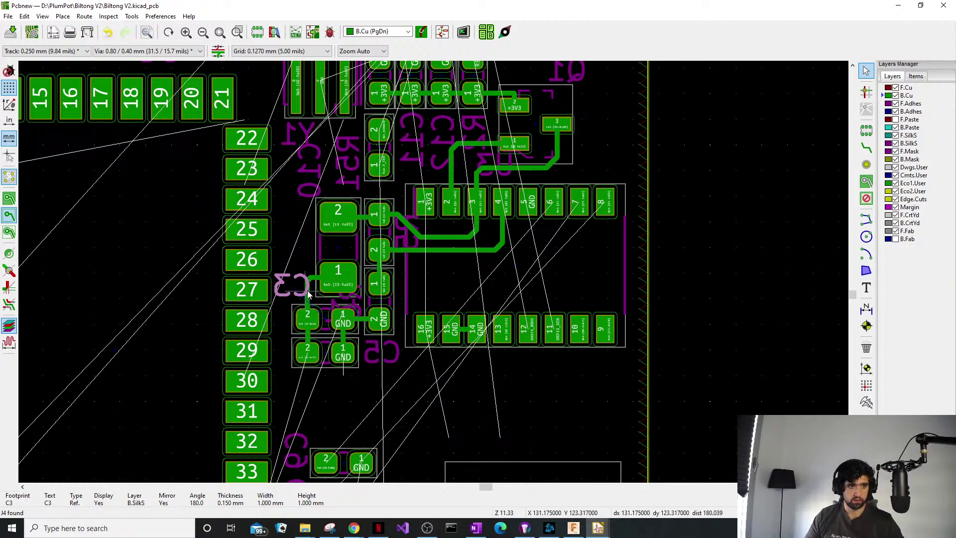
Move the R6 reference text to the right side of resistor R6.
{"action": "left_click", "coordinate": [343, 300]}
{"action": "left_click", "coordinate": [359, 293]}
{"action": "left_click", "coordinate": [373, 337]}
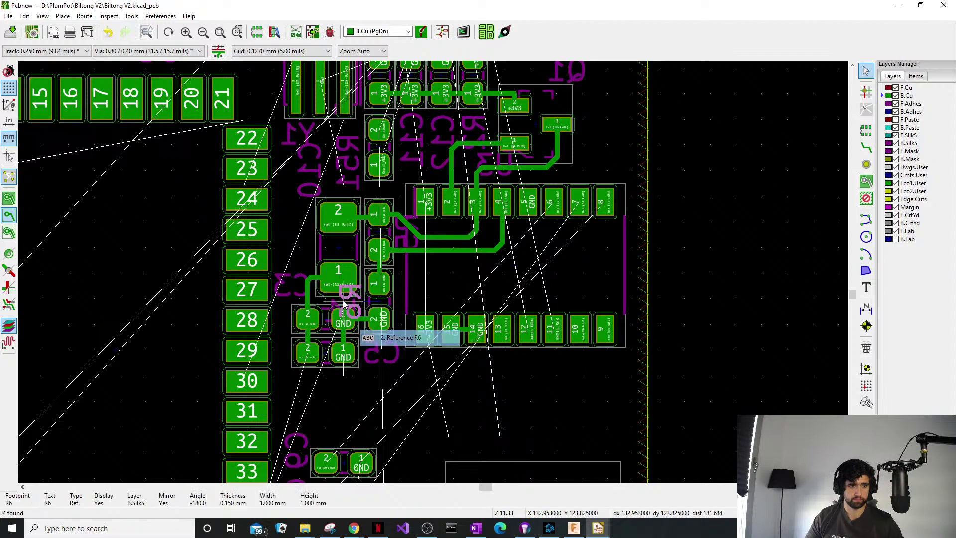
{"action": "key", "text": "m"}
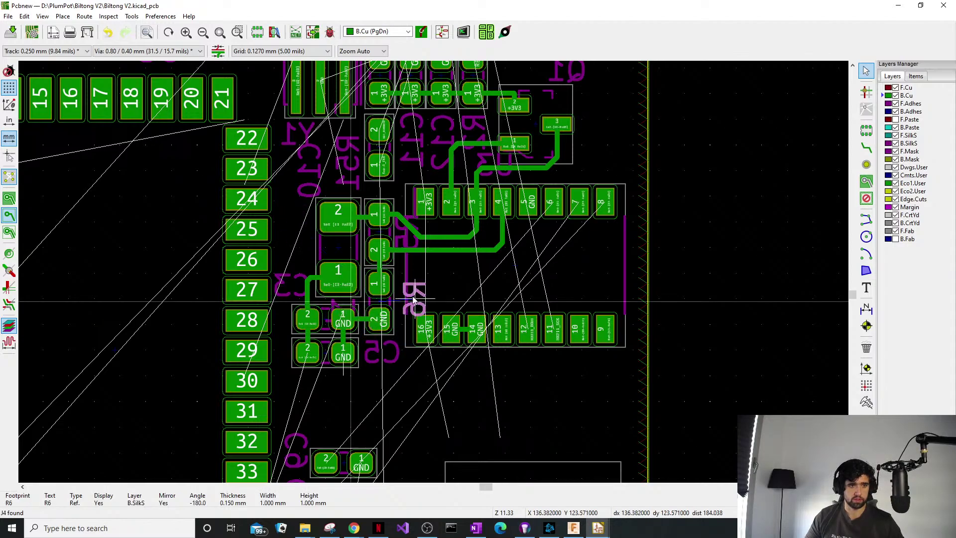
{"action": "left_click", "coordinate": [412, 301]}
Move the C5 reference text directly below capacitor C5.
{"action": "left_click", "coordinate": [383, 355]}
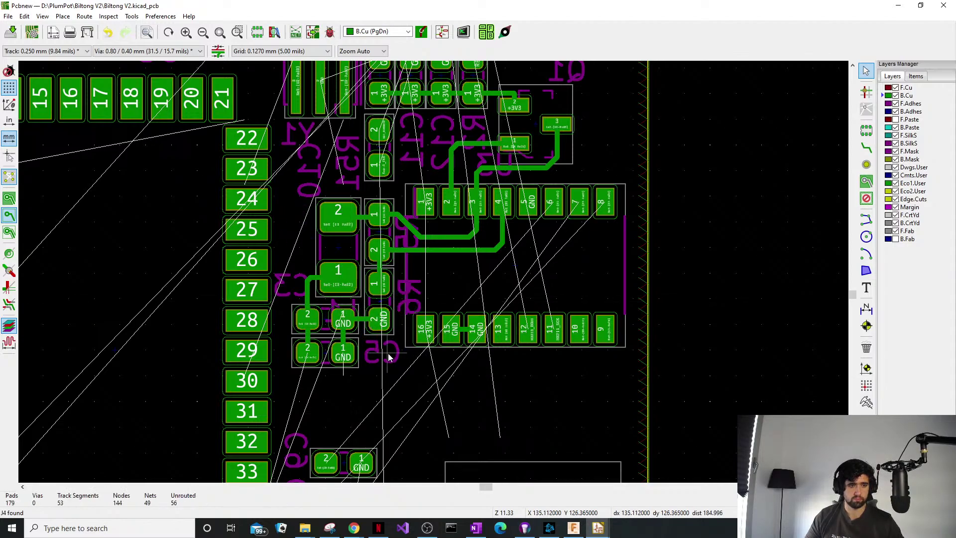
{"action": "key", "text": "m"}
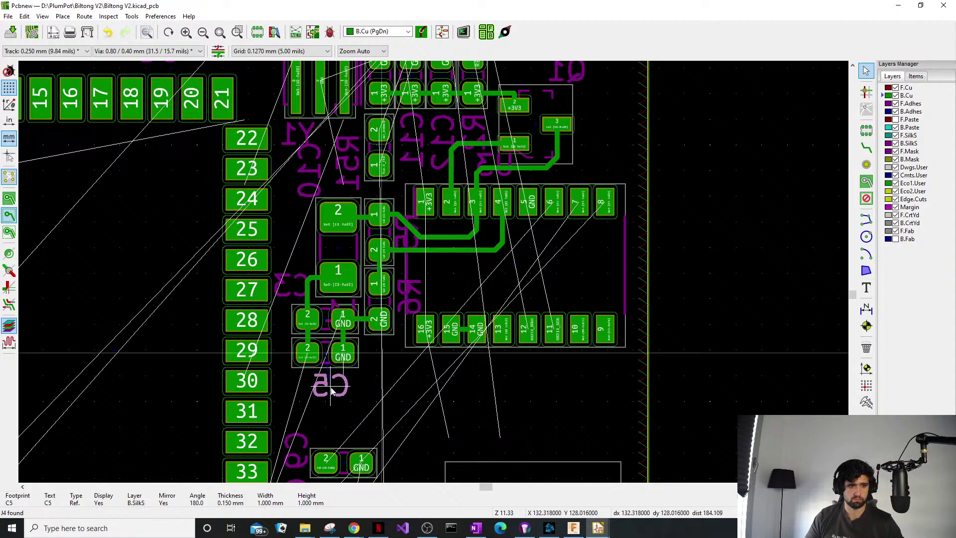
{"action": "left_click", "coordinate": [332, 391]}
Route a V_BATT back copper track from pad 1 of C1 to pad 1 of connector J5.
{"action": "scroll", "coordinate": [428, 293], "scroll_direction": "down", "scroll_amount": 4, "text": "shift"}
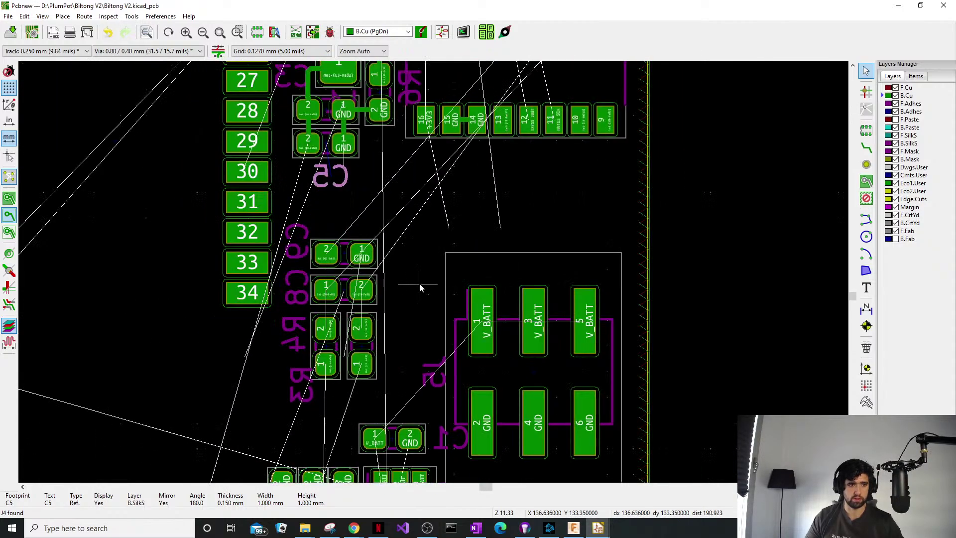
{"action": "scroll", "coordinate": [420, 288], "scroll_direction": "down", "scroll_amount": 2}
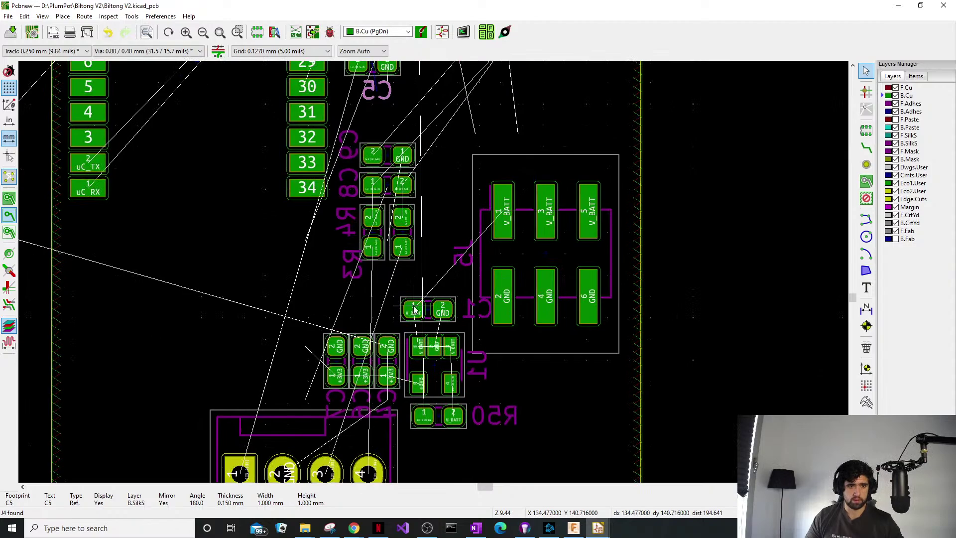
{"action": "scroll", "coordinate": [435, 278], "scroll_direction": "up", "scroll_amount": 5}
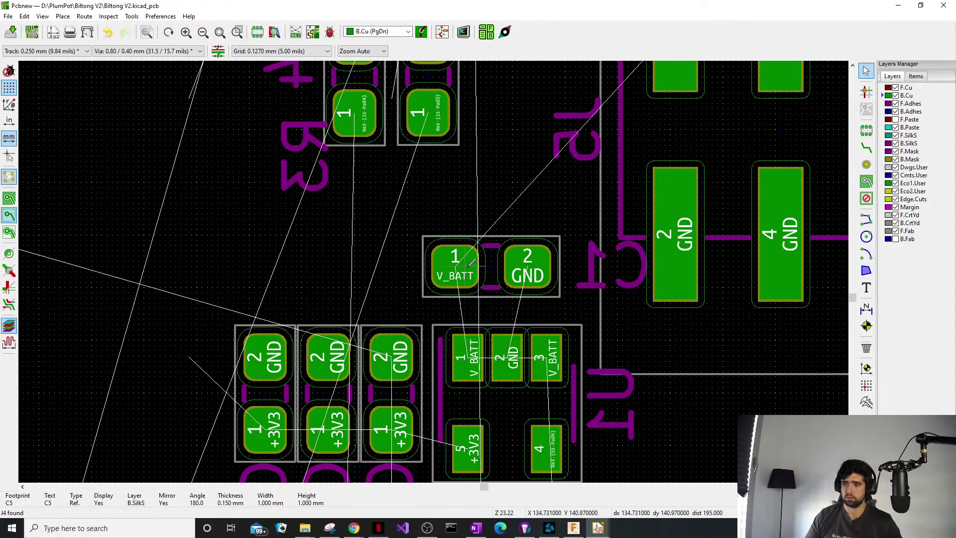
{"action": "key", "text": "x"}
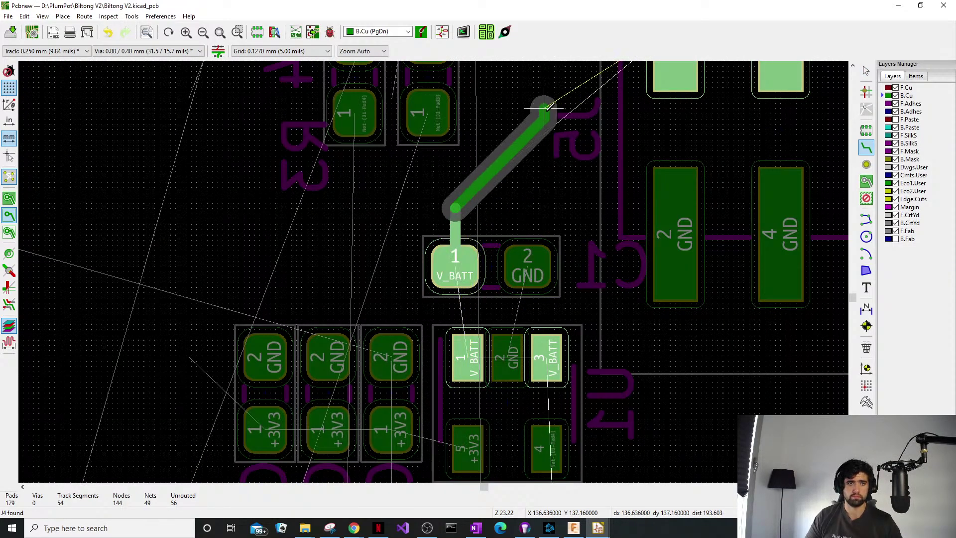
{"action": "scroll", "coordinate": [547, 107], "scroll_direction": "down", "scroll_amount": 1}
{"action": "left_click", "coordinate": [543, 199]}
Link V_BATT pads 1, 3 and 5 of J5 with straight back copper tracks.
{"action": "left_click", "coordinate": [543, 198]}
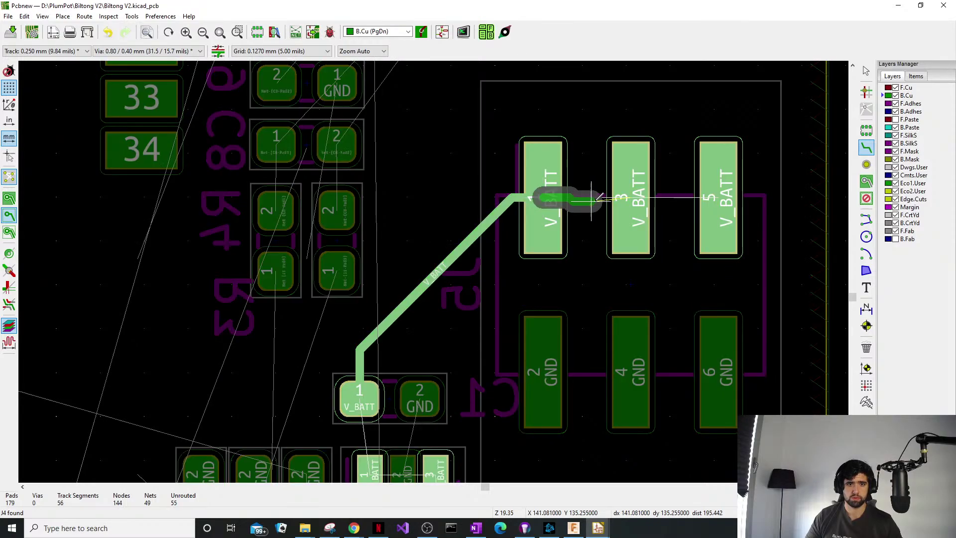
{"action": "left_click", "coordinate": [631, 198]}
{"action": "left_click", "coordinate": [630, 198]}
{"action": "left_click", "coordinate": [719, 198]}
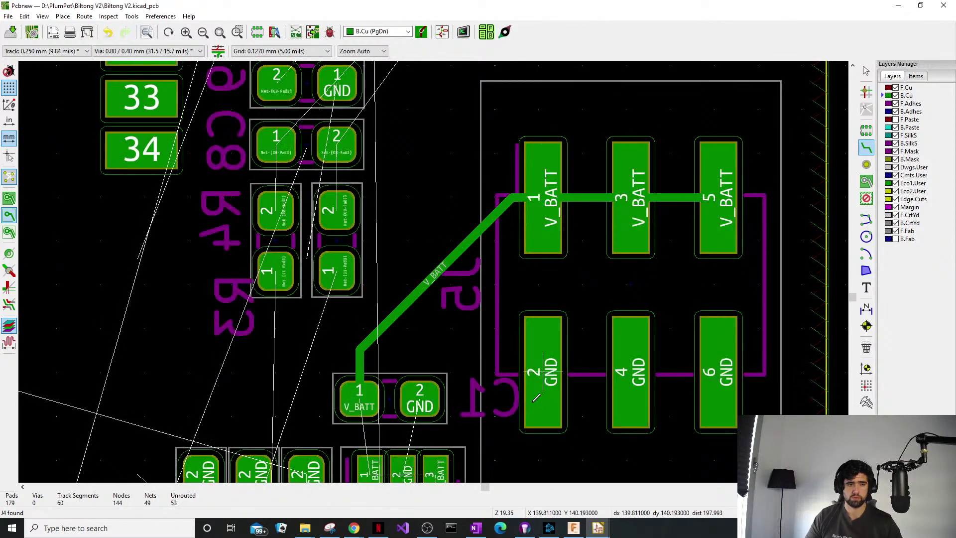
Link GND pads 2, 4 and 6 of J5 with a straight back copper track.
{"action": "middle_click_drag", "start_coordinate": [536, 397], "coordinate": [562, 318]}
{"action": "left_click", "coordinate": [562, 298]}
{"action": "left_click", "coordinate": [738, 290]}
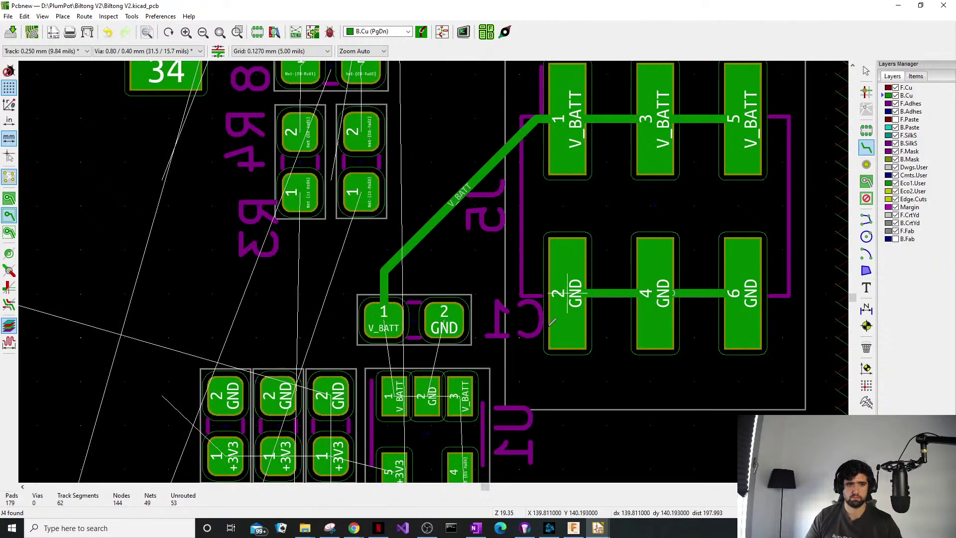
Route GND back copper tracks from pad 2 of C1 to pad 2 of J5 and to pad 2 of U1.
{"action": "left_click", "coordinate": [474, 307]}
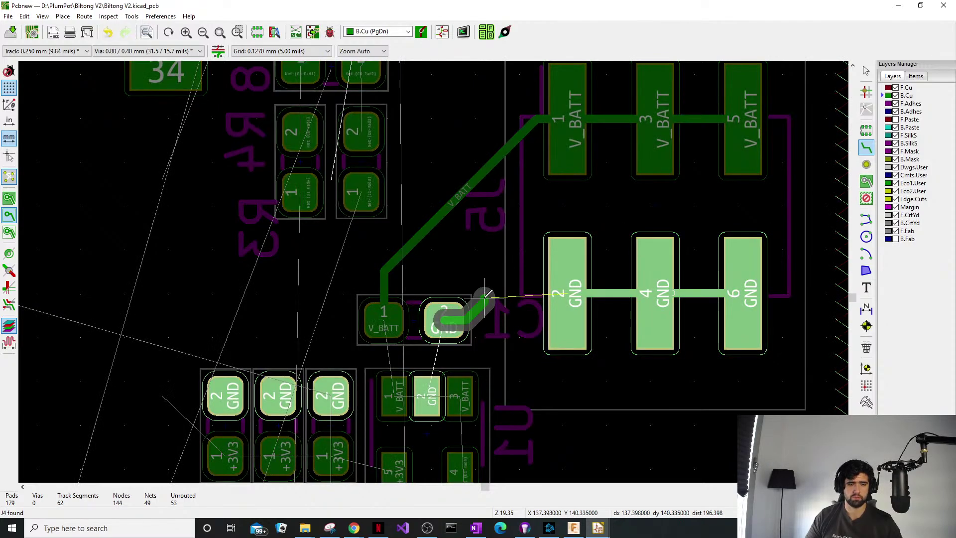
{"action": "left_click", "coordinate": [521, 303]}
{"action": "scroll", "coordinate": [438, 349], "scroll_direction": "down", "scroll_amount": 1}
{"action": "left_click", "coordinate": [427, 396]}
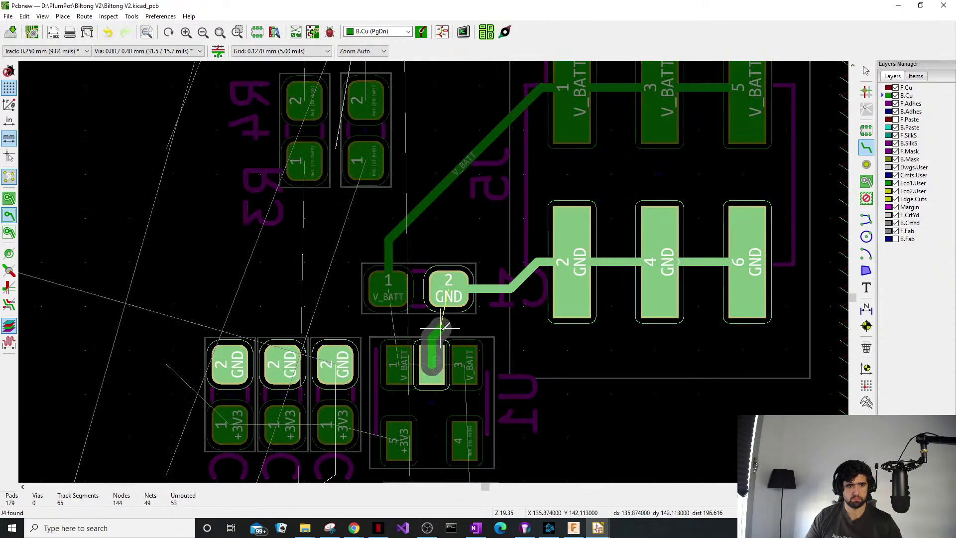
{"action": "left_click", "coordinate": [448, 314]}
Route V_BATT back copper tracks from U1 pad 1 to C1 pad 1 and from U1 pad 3 around pad 2 to pad 1.
{"action": "left_click", "coordinate": [397, 362]}
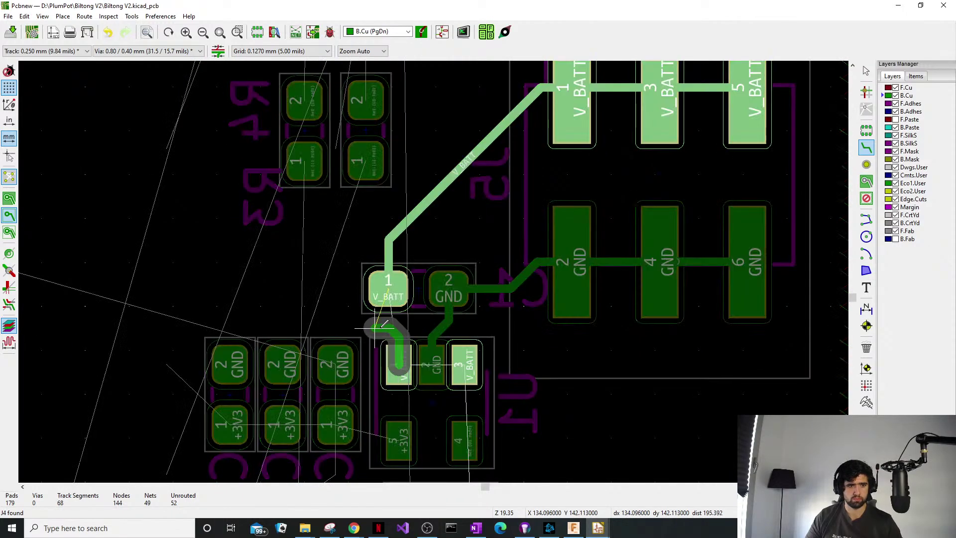
{"action": "left_click", "coordinate": [393, 298]}
{"action": "left_click", "coordinate": [466, 366]}
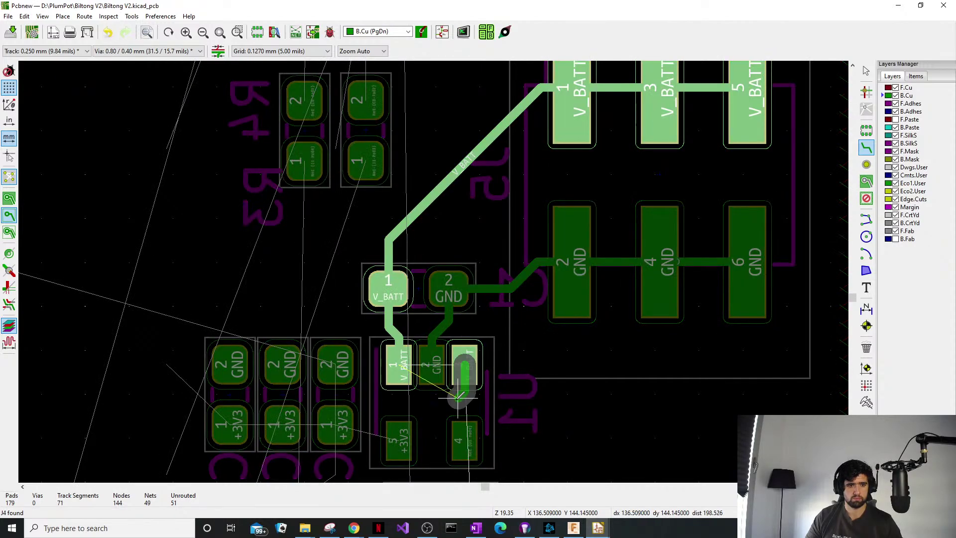
{"action": "left_click", "coordinate": [459, 396]}
{"action": "left_click", "coordinate": [405, 397]}
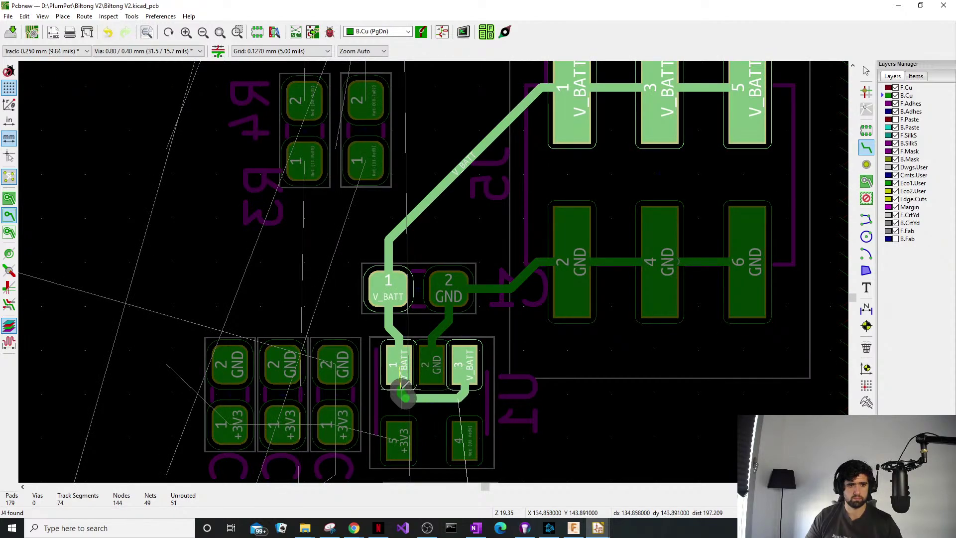
{"action": "left_click", "coordinate": [399, 367]}
Route a +3V3 track from U1 pad 5 through pad 1 of the three adjacent capacitors, and link their GND pads with a straight track.
{"action": "middle_click_drag", "start_coordinate": [399, 431], "coordinate": [402, 371]}
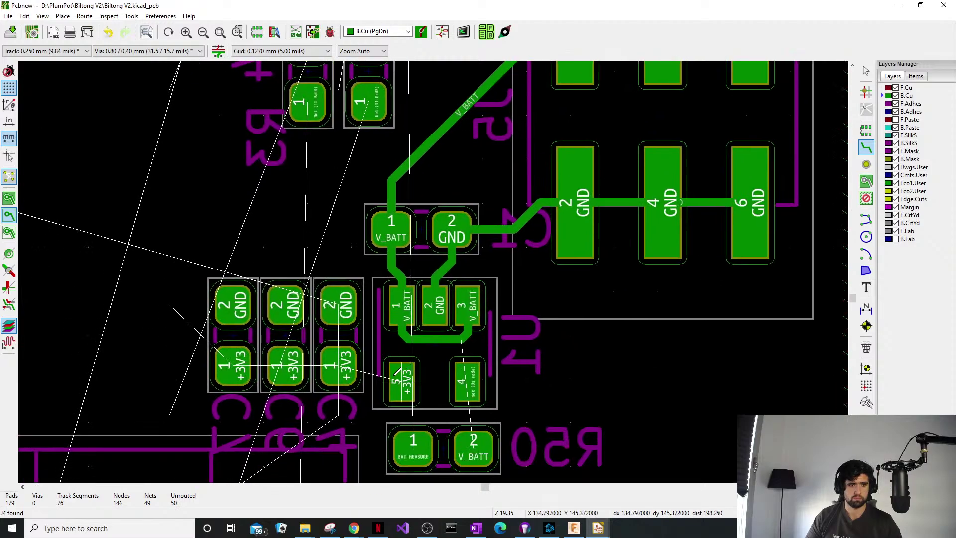
{"action": "left_click", "coordinate": [398, 371]}
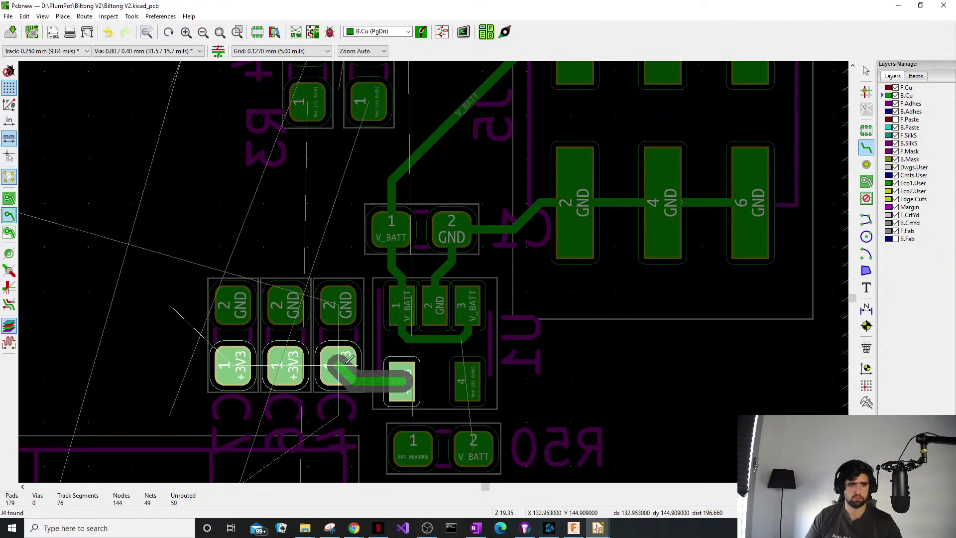
{"action": "left_click", "coordinate": [349, 364]}
{"action": "left_click", "coordinate": [339, 362]}
{"action": "left_click", "coordinate": [232, 366]}
{"action": "left_click", "coordinate": [232, 305]}
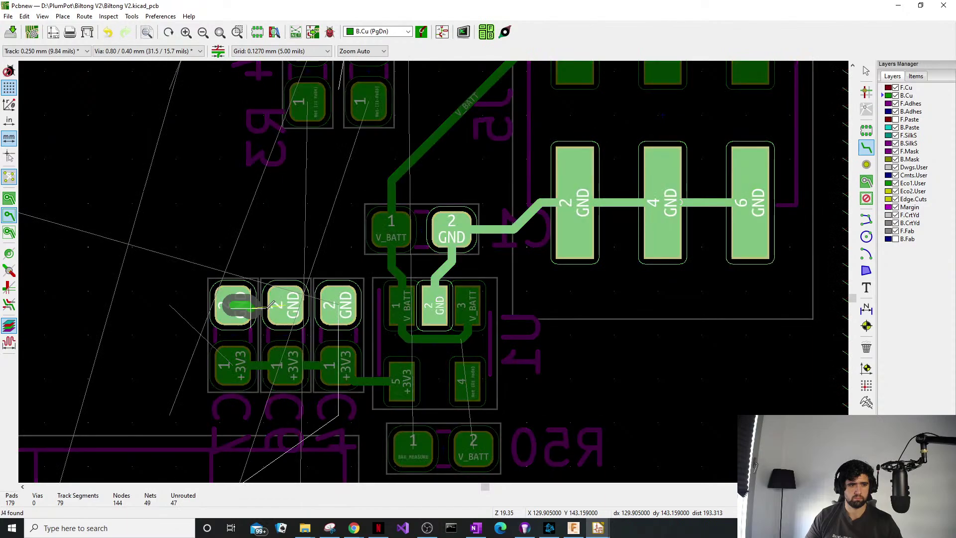
{"action": "left_click", "coordinate": [339, 305]}
Reshape the +3V3 track beside U1 so it leaves the nearest capacitor pad centrally and angles down to pad 5.
{"action": "scroll", "coordinate": [370, 382], "scroll_direction": "up", "scroll_amount": 3}
{"action": "scroll", "coordinate": [408, 270], "scroll_direction": "up", "scroll_amount": 1}
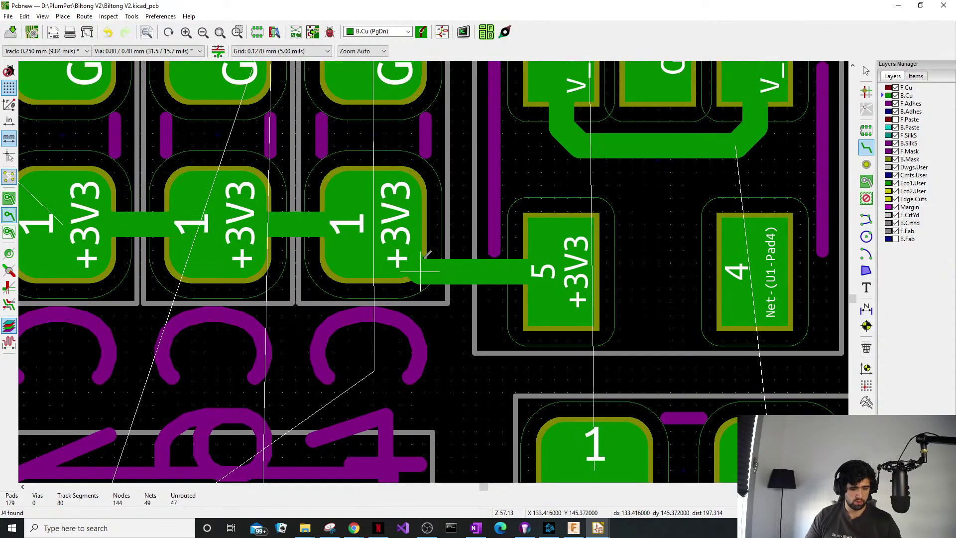
{"action": "left_click_drag", "start_coordinate": [423, 259], "coordinate": [437, 233]}
{"action": "left_click_drag", "start_coordinate": [360, 224], "coordinate": [361, 225]}
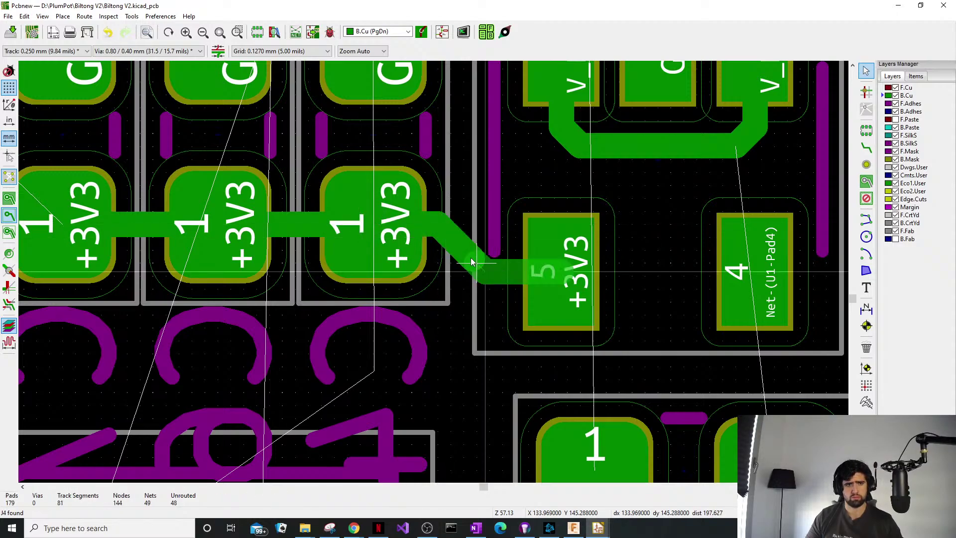
Move resistor R50 from below U1 to directly beside C1, with its V_BATT pad next to C1 pad 1.
{"action": "scroll", "coordinate": [432, 275], "scroll_direction": "down", "scroll_amount": 3}
{"action": "middle_click_drag", "start_coordinate": [478, 312], "coordinate": [519, 350]}
{"action": "scroll", "coordinate": [502, 299], "scroll_direction": "down", "scroll_amount": 1}
{"action": "scroll", "coordinate": [443, 281], "scroll_direction": "up", "scroll_amount": 1}
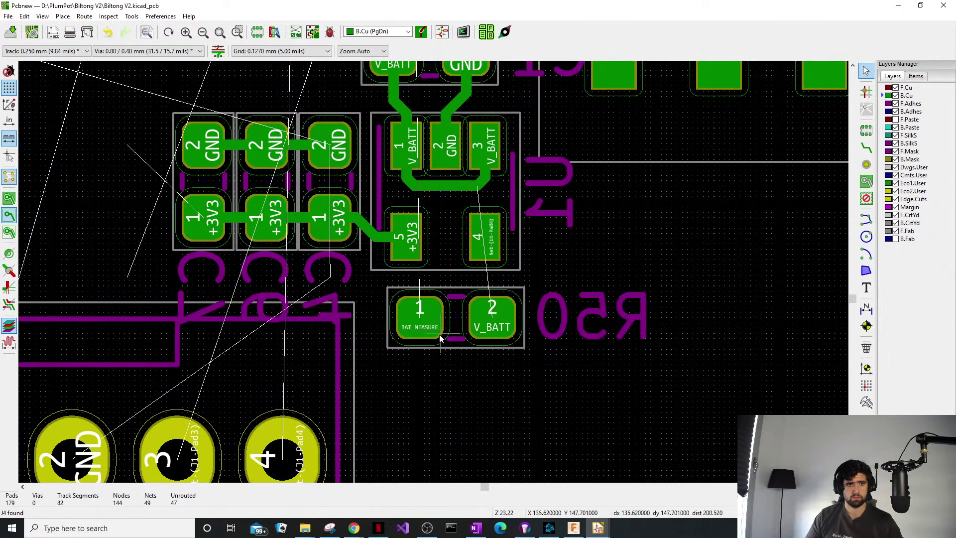
{"action": "middle_click_drag", "start_coordinate": [438, 340], "coordinate": [461, 377]}
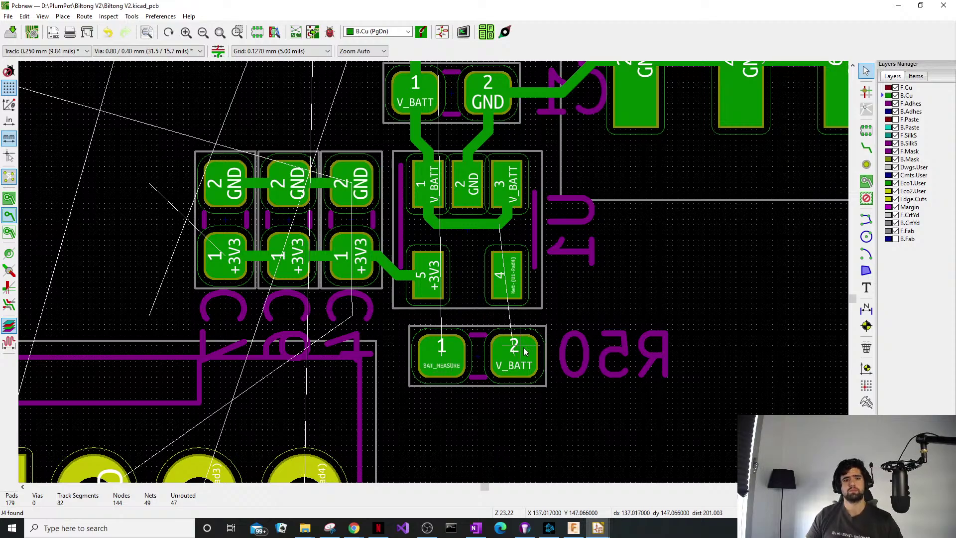
{"action": "middle_click_drag", "start_coordinate": [518, 352], "coordinate": [533, 423]}
{"action": "left_click", "coordinate": [496, 442]}
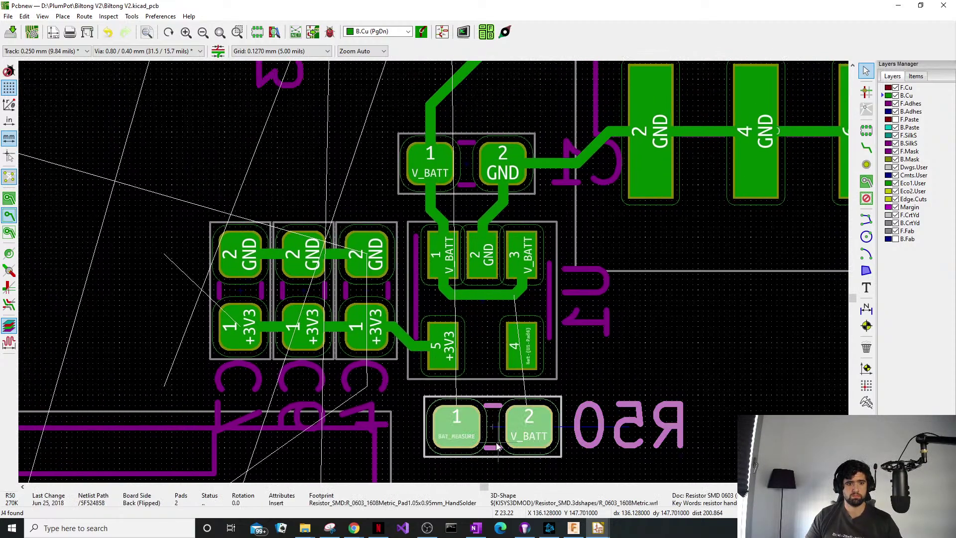
{"action": "key", "text": "m"}
{"action": "left_click_drag", "start_coordinate": [546, 436], "coordinate": [335, 170]}
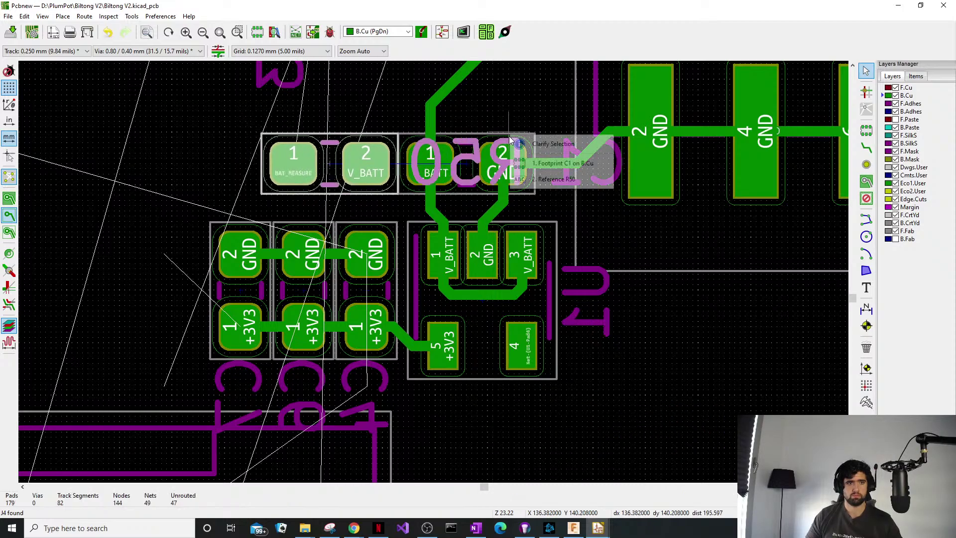
Move the R50 reference text directly above resistor R50 and the R3 reference text to the right of resistor R3.
{"action": "left_click", "coordinate": [492, 190]}
{"action": "left_click", "coordinate": [498, 197]}
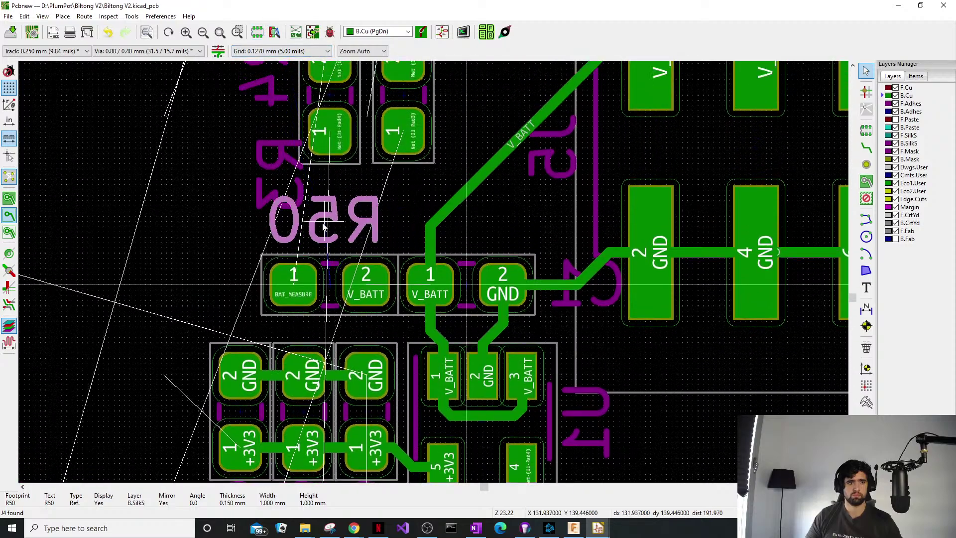
{"action": "left_click", "coordinate": [323, 222]}
{"action": "left_click_drag", "start_coordinate": [282, 176], "coordinate": [457, 103]}
{"action": "left_click", "coordinate": [461, 101]}
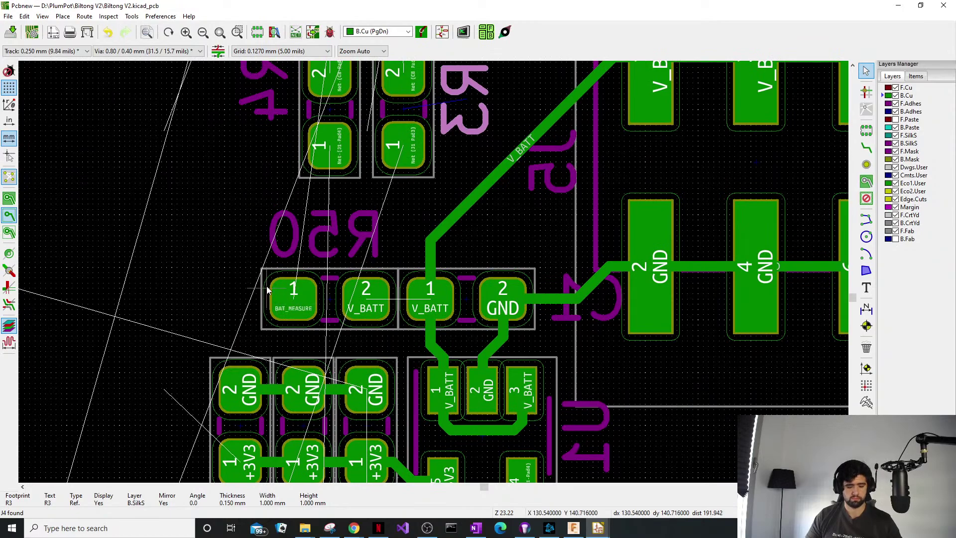
Link R50 pad 2 to C1 pad 1 with a straight V_BATT back copper track.
{"action": "key", "text": "x"}
{"action": "left_click", "coordinate": [367, 305]}
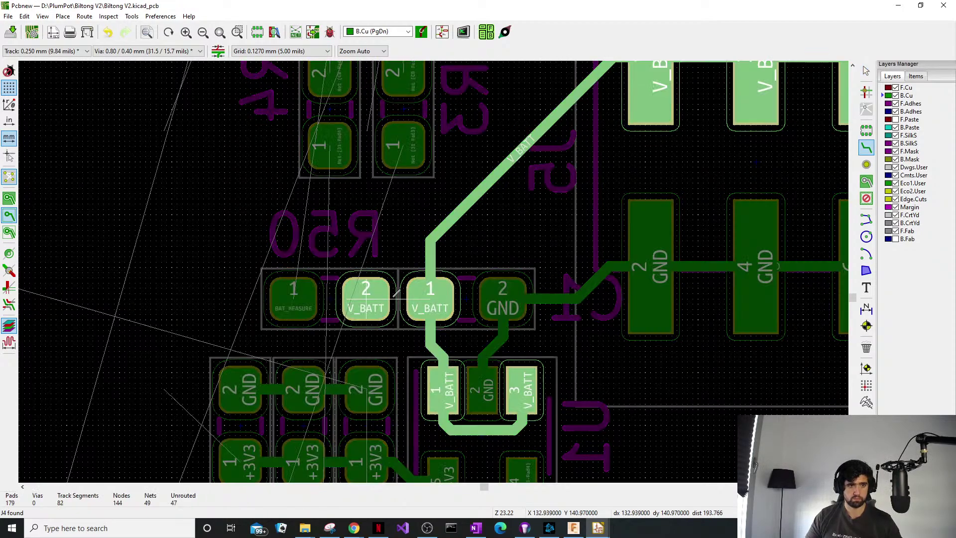
{"action": "left_click", "coordinate": [429, 303]}
{"action": "left_click", "coordinate": [294, 289]}
{"action": "scroll", "coordinate": [294, 289], "scroll_direction": "down", "scroll_amount": 6}
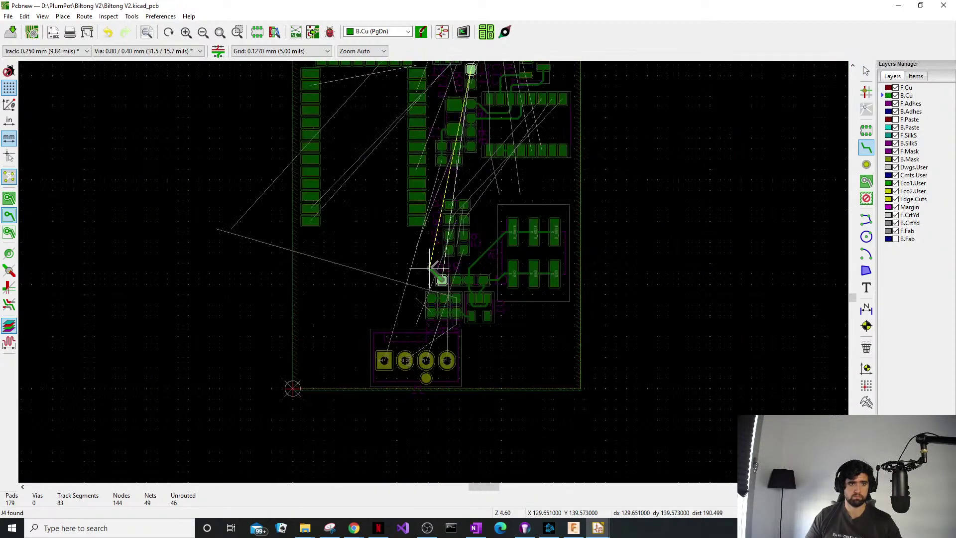
{"action": "middle_click_drag", "start_coordinate": [429, 287], "coordinate": [401, 382]}
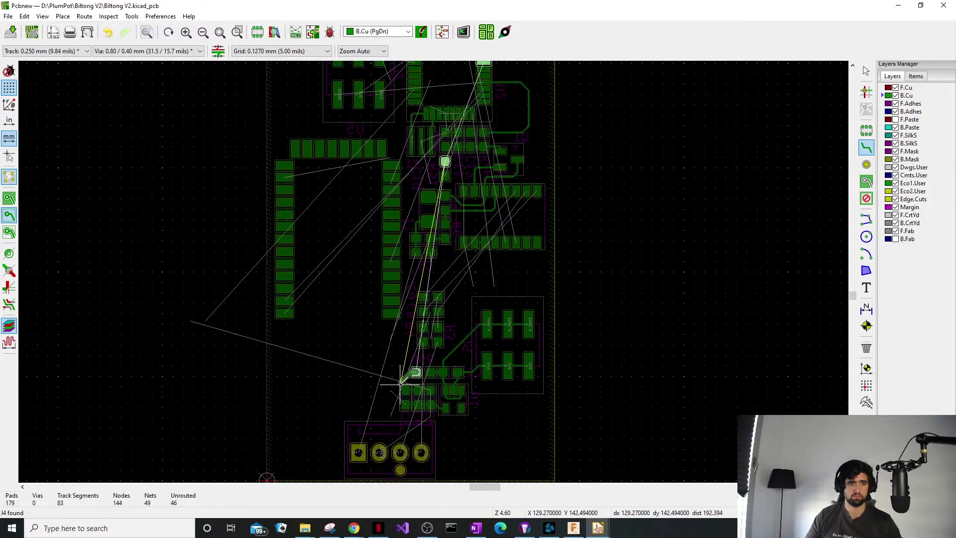
{"action": "key", "text": "Escape"}
Move resistor R51 beside R50 and rotate it horizontal so its BAT_MEASURE pad faces pad 1 of R50.
{"action": "scroll", "coordinate": [480, 222], "scroll_direction": "up", "scroll_amount": 6}
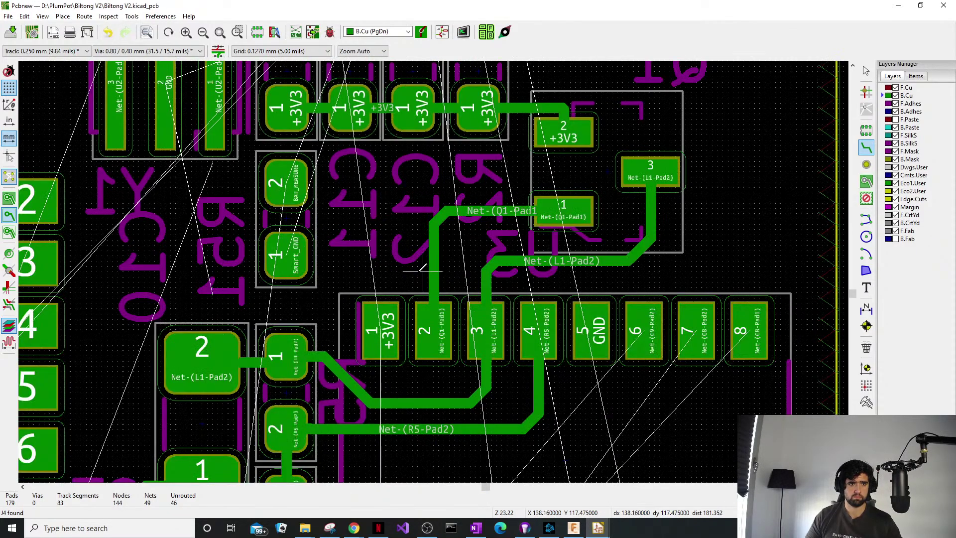
{"action": "left_click", "coordinate": [303, 227]}
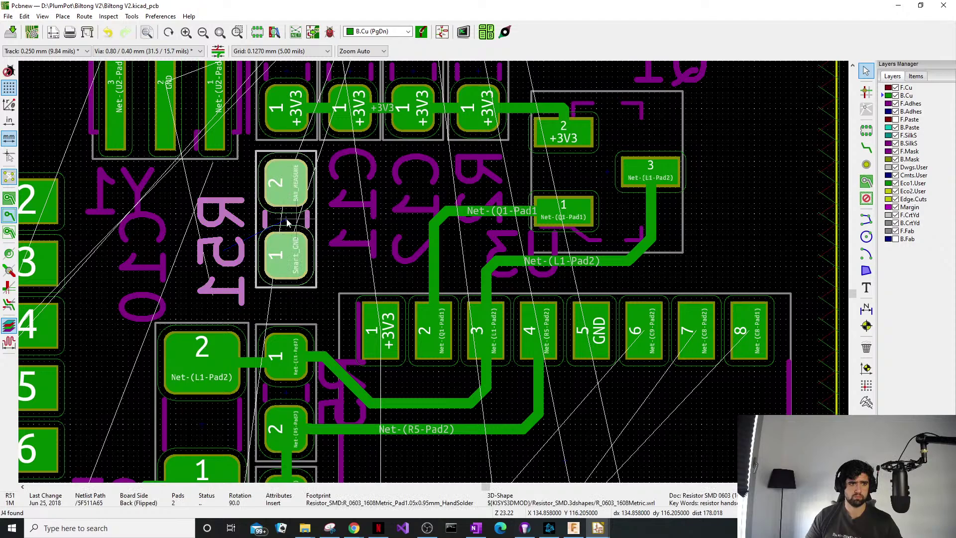
{"action": "key", "text": "m"}
{"action": "scroll", "coordinate": [299, 229], "scroll_direction": "down", "scroll_amount": 4}
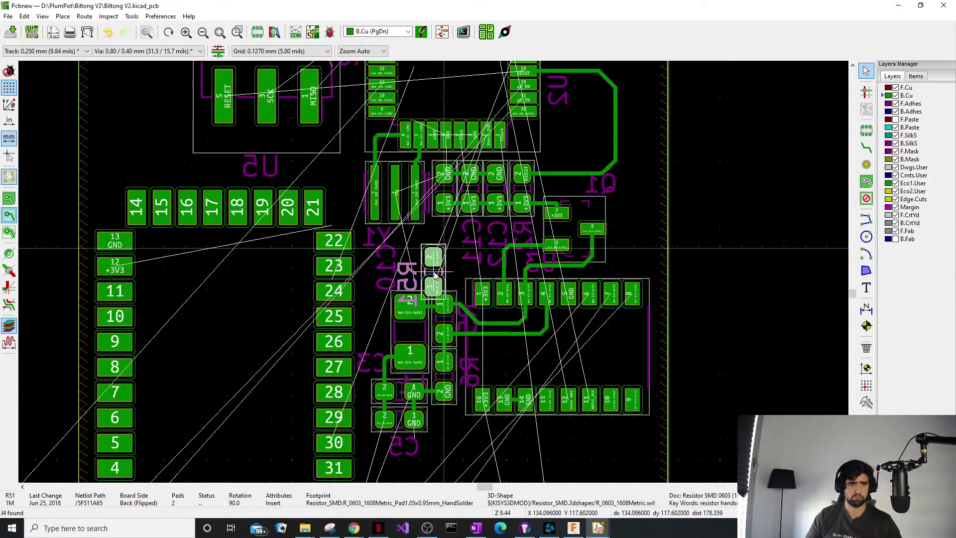
{"action": "scroll", "coordinate": [472, 353], "scroll_direction": "down", "scroll_amount": 5}
{"action": "scroll", "coordinate": [402, 355], "scroll_direction": "up", "scroll_amount": 3}
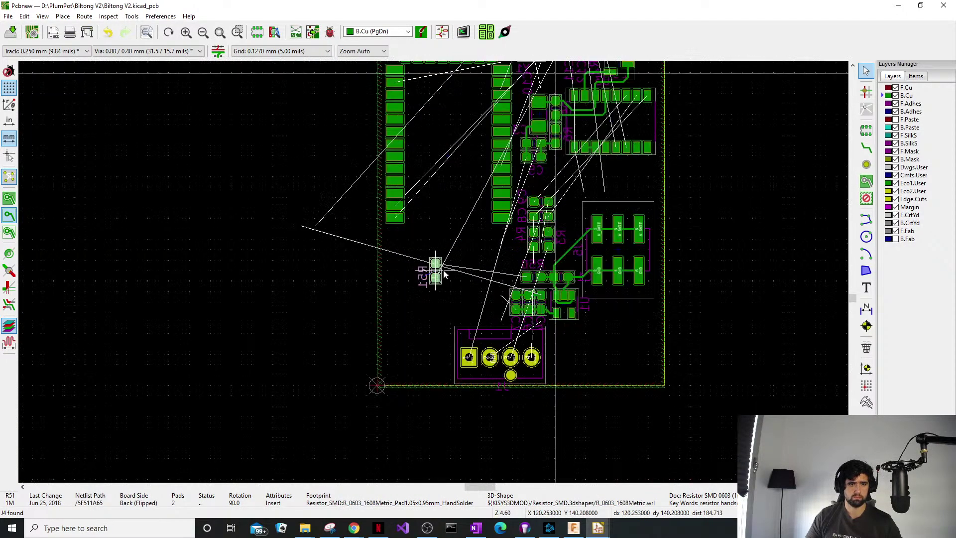
{"action": "scroll", "coordinate": [613, 313], "scroll_direction": "up", "scroll_amount": 3}
{"action": "scroll", "coordinate": [269, 263], "scroll_direction": "up", "scroll_amount": 3}
{"action": "scroll", "coordinate": [388, 262], "scroll_direction": "up", "scroll_amount": 3}
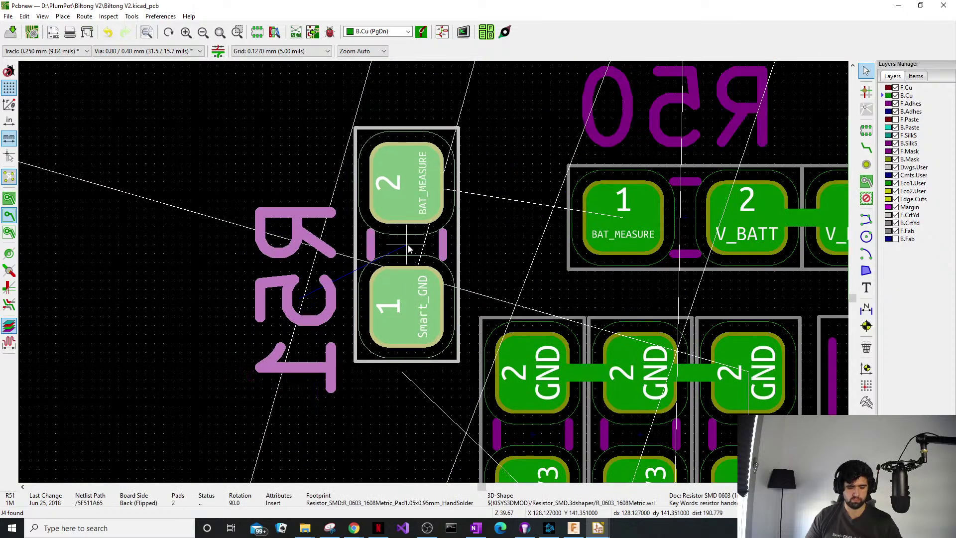
{"action": "key", "text": "r"}
{"action": "key", "text": "r"}
{"action": "key", "text": "r"}
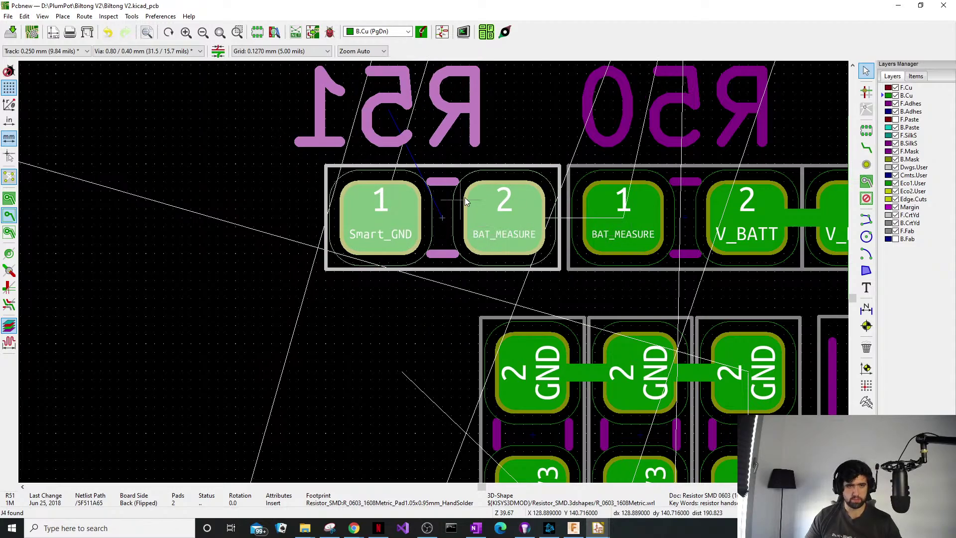
Link R51 pad 2 to R50 pad 1 with a straight BAT_MEASURE back copper track.
{"action": "key", "text": "x"}
{"action": "left_click", "coordinate": [503, 219]}
{"action": "left_click", "coordinate": [642, 226]}
Route a MOSI back copper track from pad 4 of J2, between its pad rows, to pad 15 of U2.
{"action": "scroll", "coordinate": [504, 218], "scroll_direction": "down", "scroll_amount": 6}
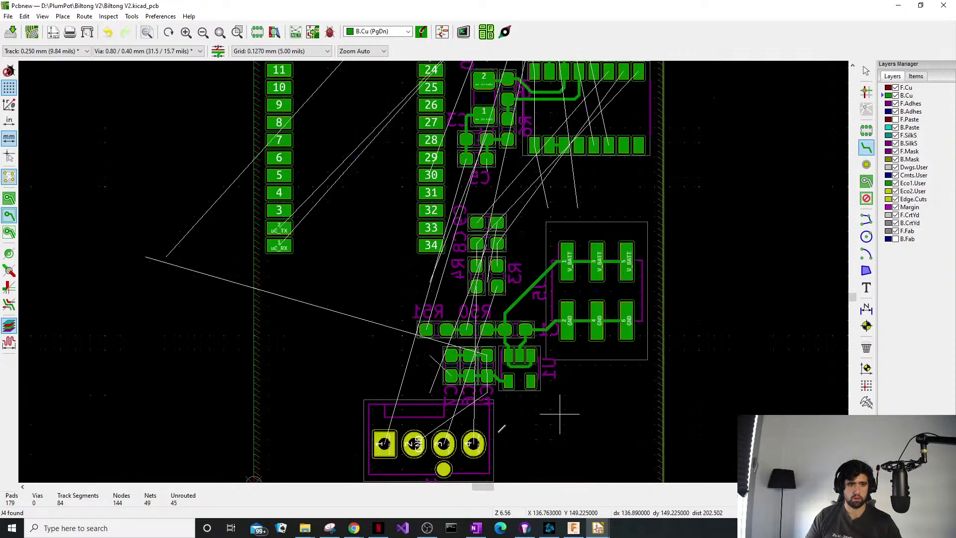
{"action": "middle_click_drag", "start_coordinate": [499, 431], "coordinate": [519, 378]}
{"action": "scroll", "coordinate": [473, 303], "scroll_direction": "up", "scroll_amount": 1}
{"action": "middle_click_drag", "start_coordinate": [498, 109], "coordinate": [473, 421]}
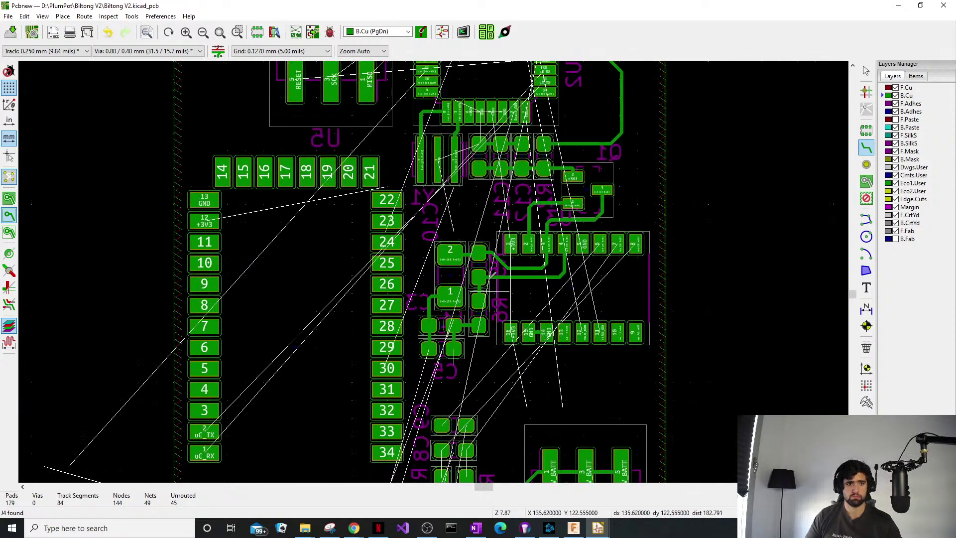
{"action": "middle_click_drag", "start_coordinate": [383, 209], "coordinate": [383, 352]}
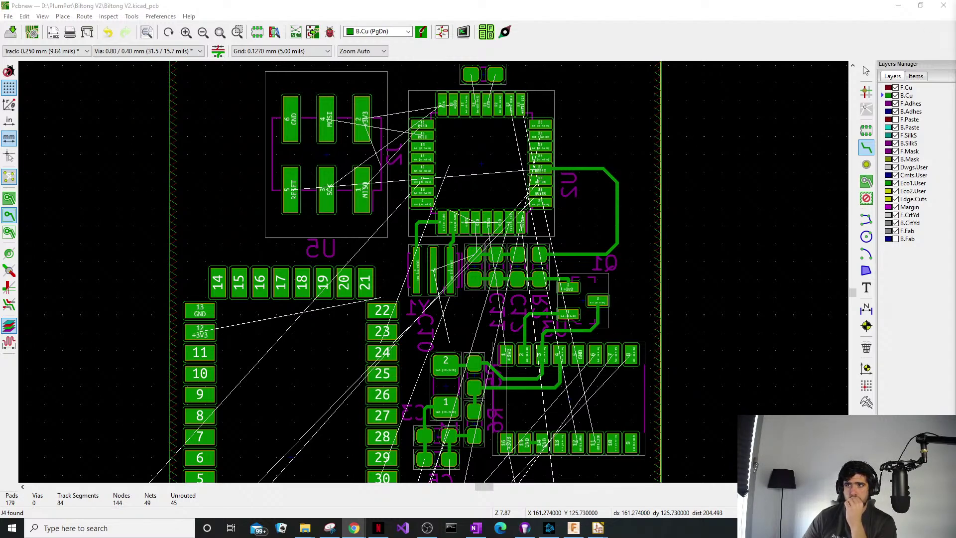
{"action": "middle_click_drag", "start_coordinate": [507, 211], "coordinate": [584, 288]}
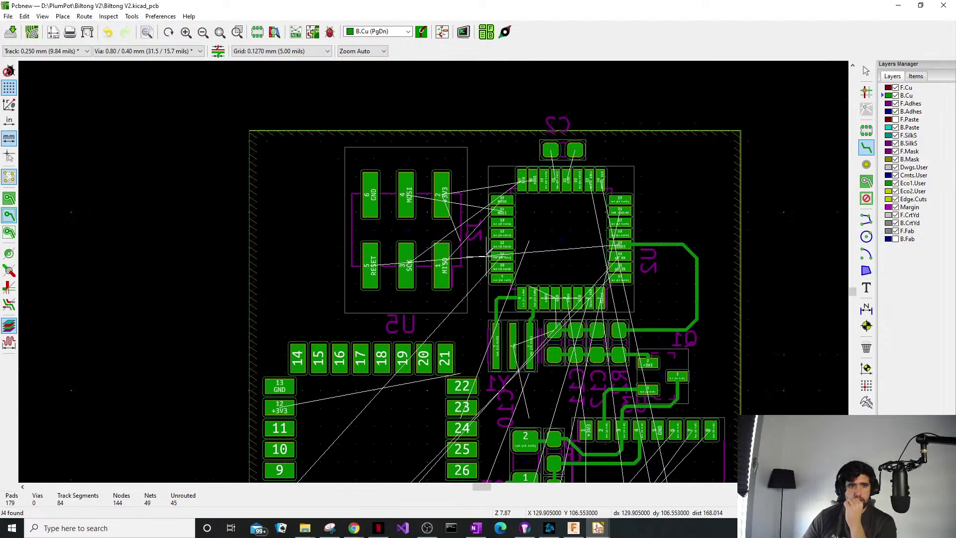
{"action": "scroll", "coordinate": [475, 245], "scroll_direction": "up", "scroll_amount": 1}
{"action": "scroll", "coordinate": [406, 228], "scroll_direction": "up", "scroll_amount": 3}
{"action": "left_click", "coordinate": [346, 208]}
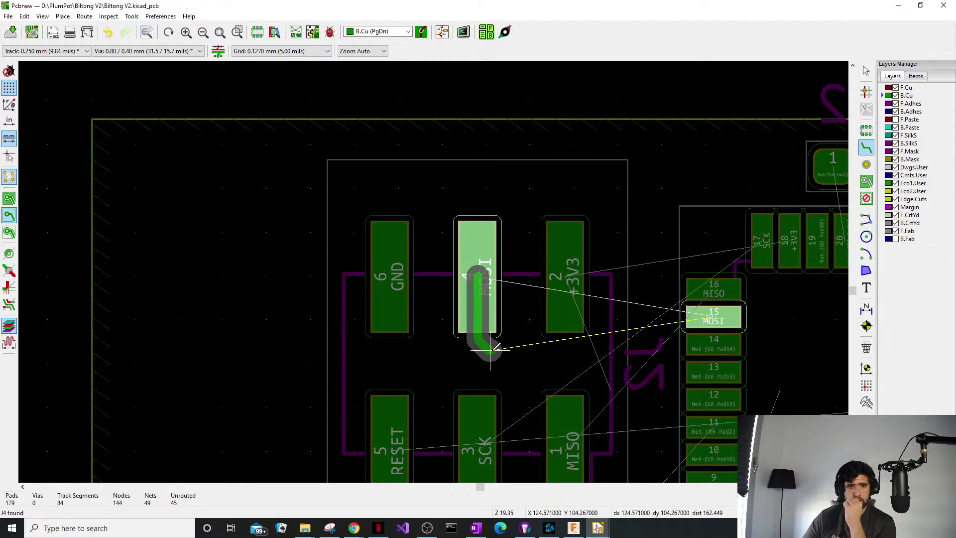
{"action": "left_click", "coordinate": [644, 325]}
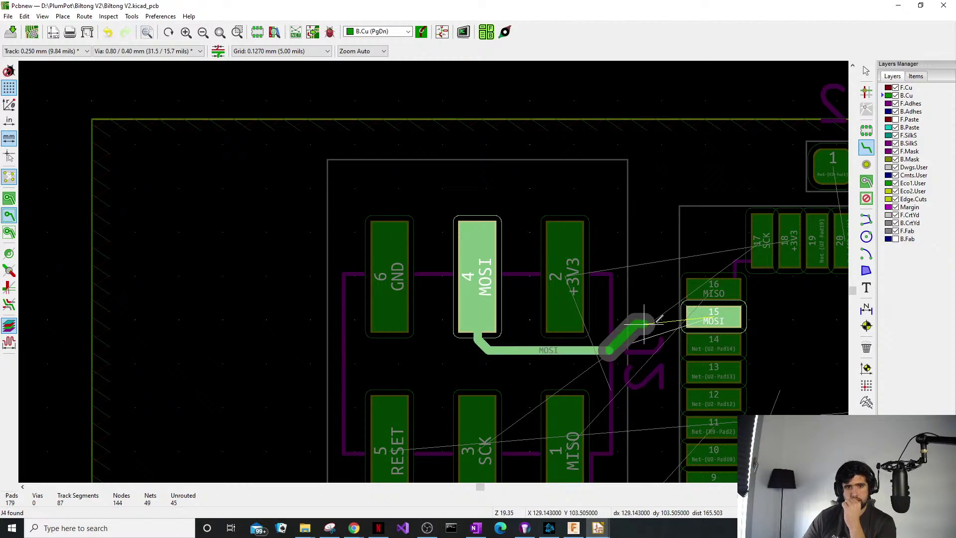
{"action": "left_click", "coordinate": [722, 314]}
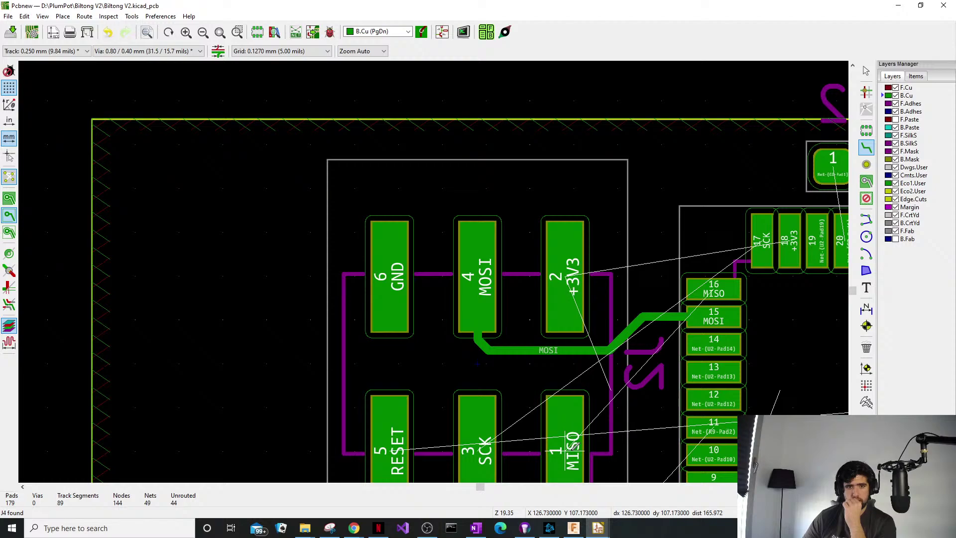
Route a MISO back copper track from pad 1 of J2, between pads 6 and 4, around pads 4 and 2 to pad 16 of U2.
{"action": "left_click", "coordinate": [572, 439]}
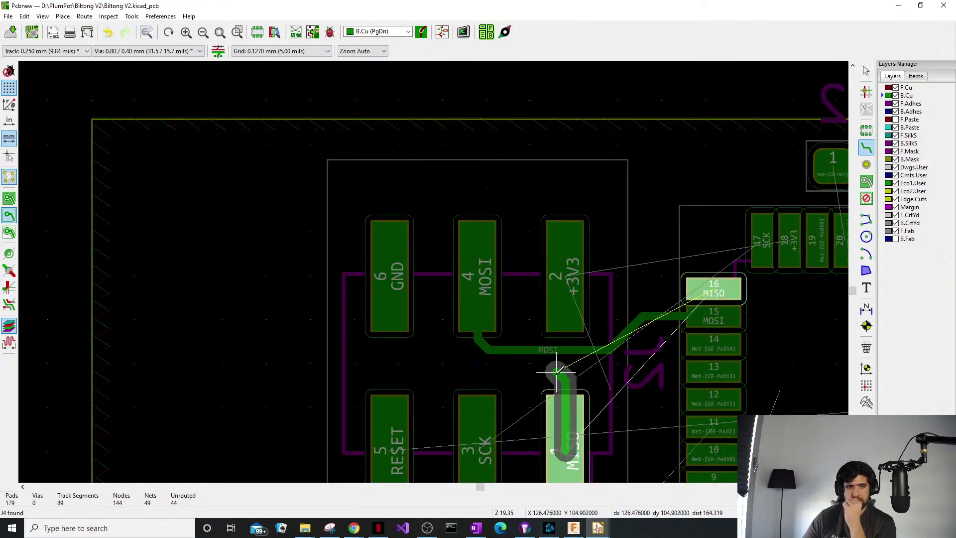
{"action": "left_click", "coordinate": [461, 371]}
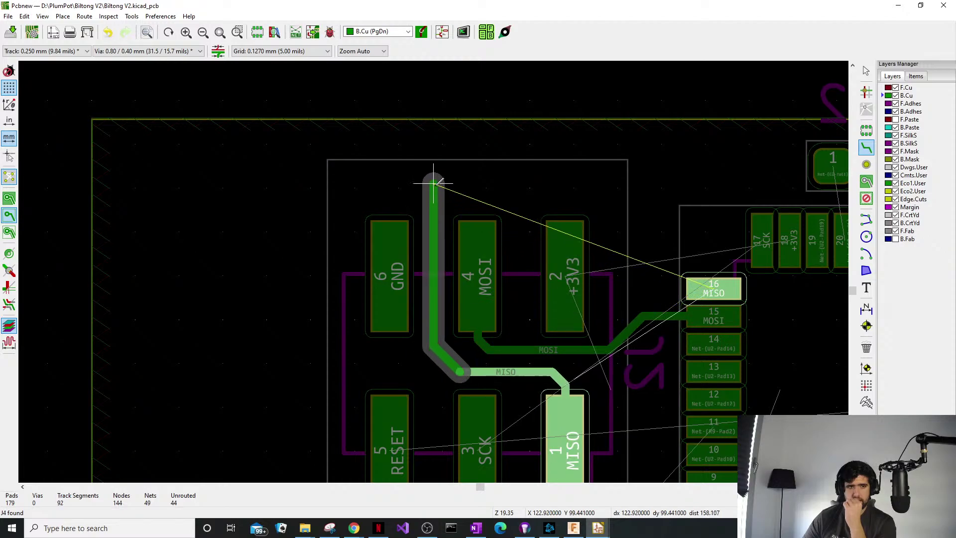
{"action": "left_click", "coordinate": [434, 183]}
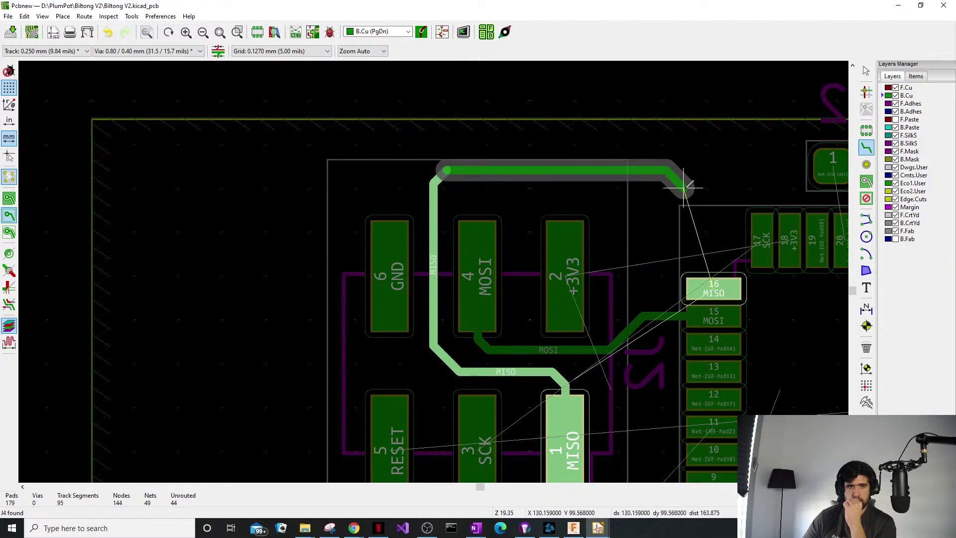
{"action": "left_click", "coordinate": [693, 213]}
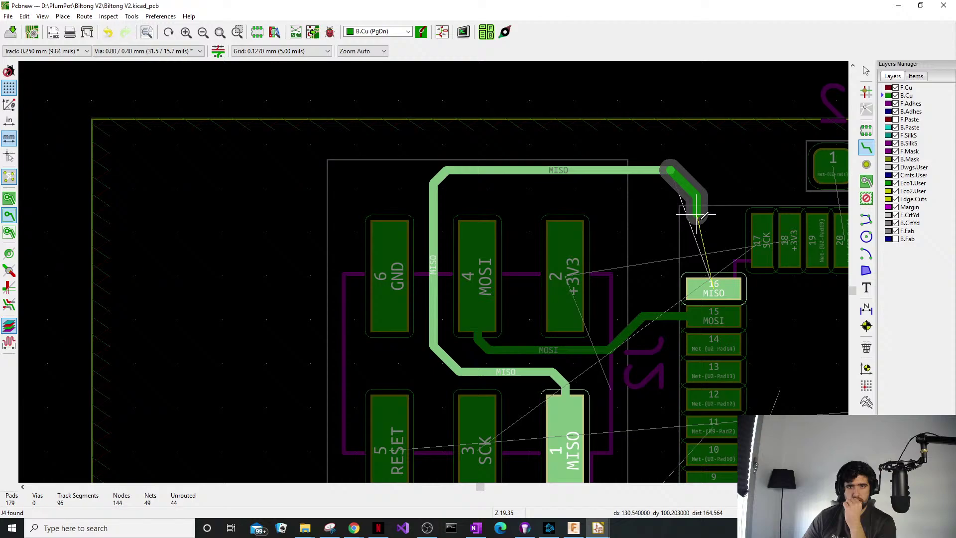
{"action": "left_click", "coordinate": [713, 289]}
Route an SCK back copper track from pad 17 of U2 around the outside of the MISO track and pad 6 to pad 3 of J2.
{"action": "scroll", "coordinate": [438, 299], "scroll_direction": "down", "scroll_amount": 6}
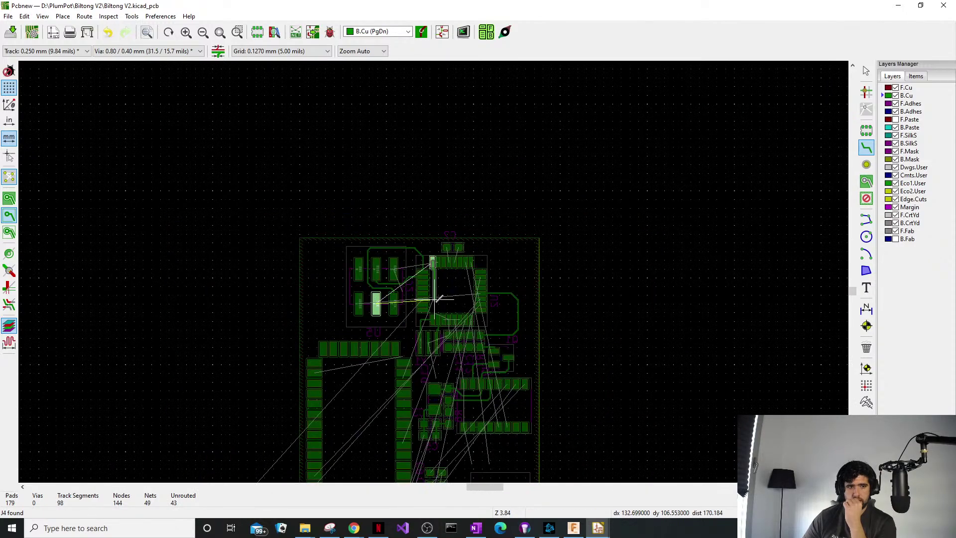
{"action": "scroll", "coordinate": [438, 299], "scroll_direction": "up", "scroll_amount": 5}
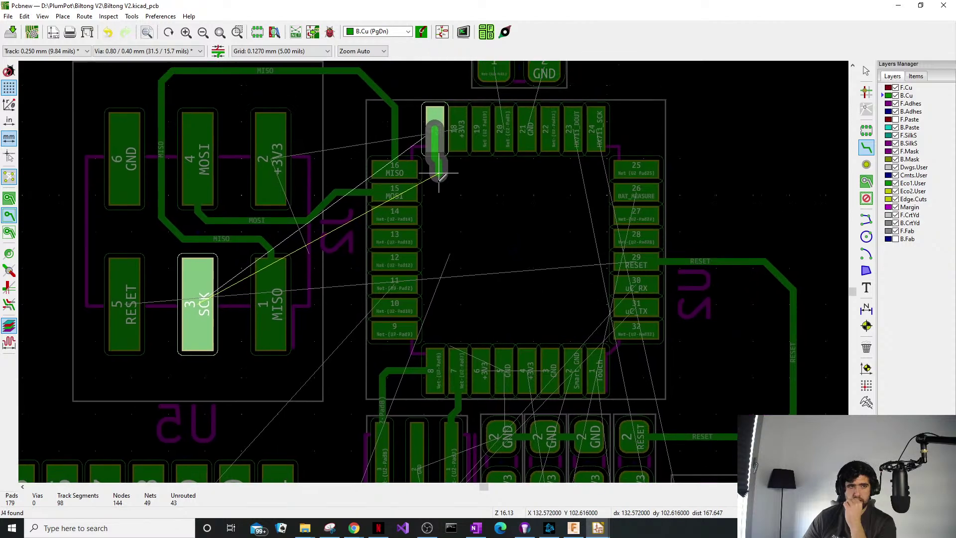
{"action": "middle_click_drag", "start_coordinate": [440, 180], "coordinate": [437, 244]}
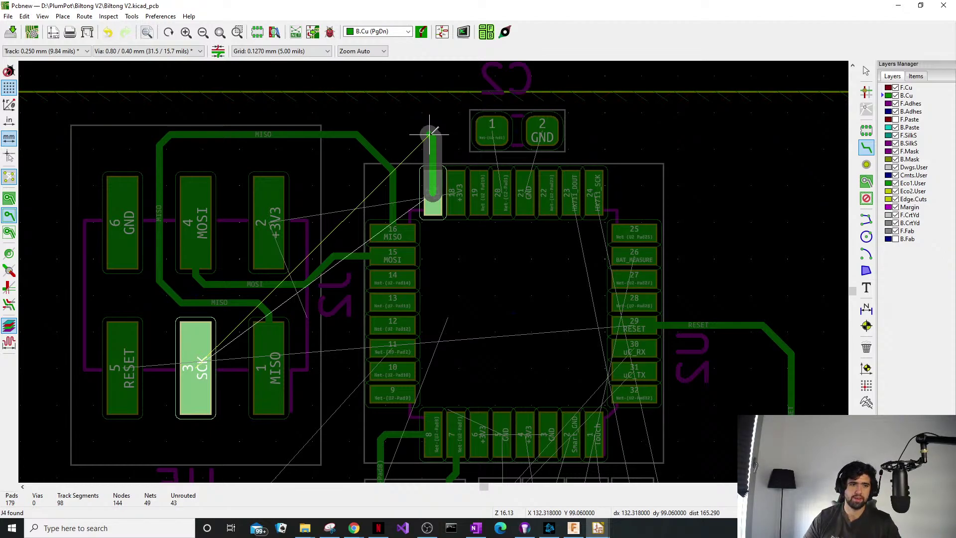
{"action": "left_click", "coordinate": [415, 128]}
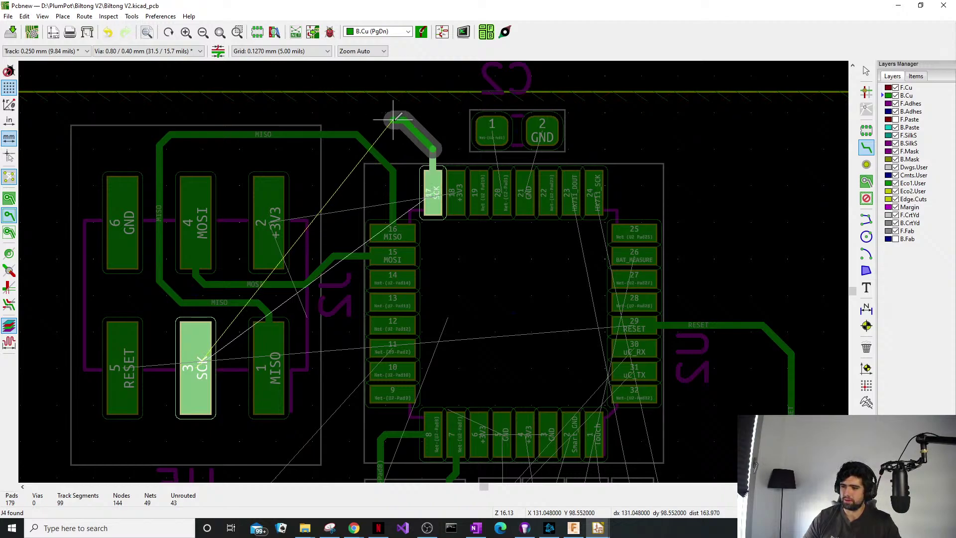
{"action": "left_click", "coordinate": [393, 118]}
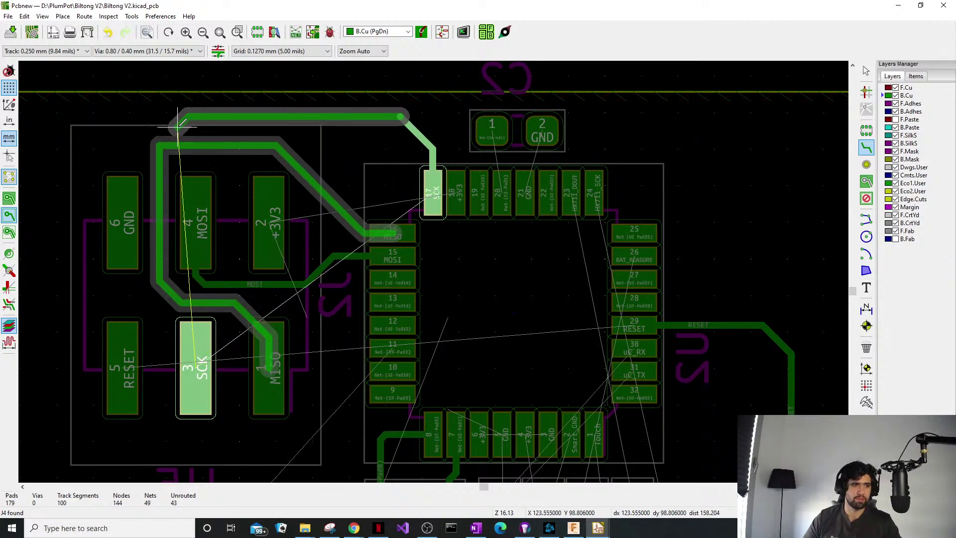
{"action": "left_click", "coordinate": [144, 117]}
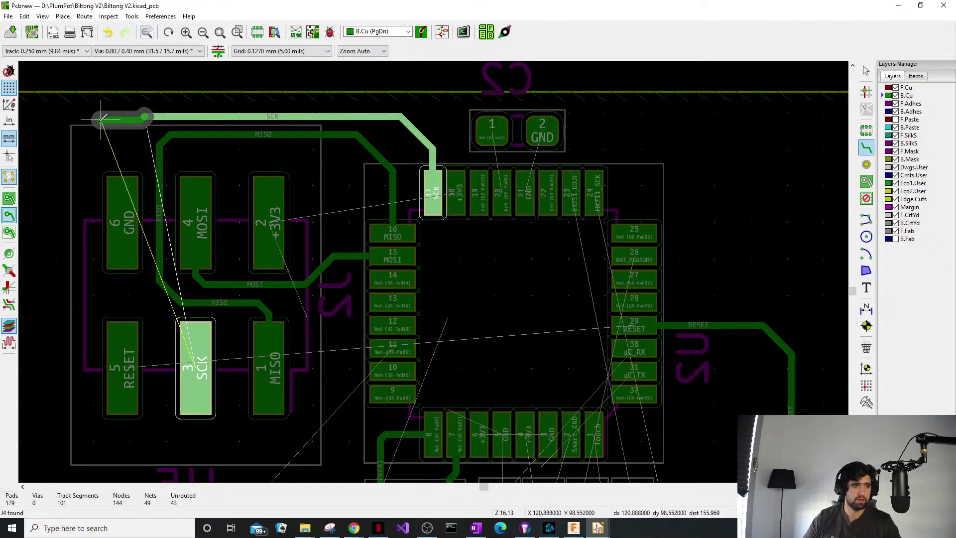
{"action": "left_click", "coordinate": [111, 117]}
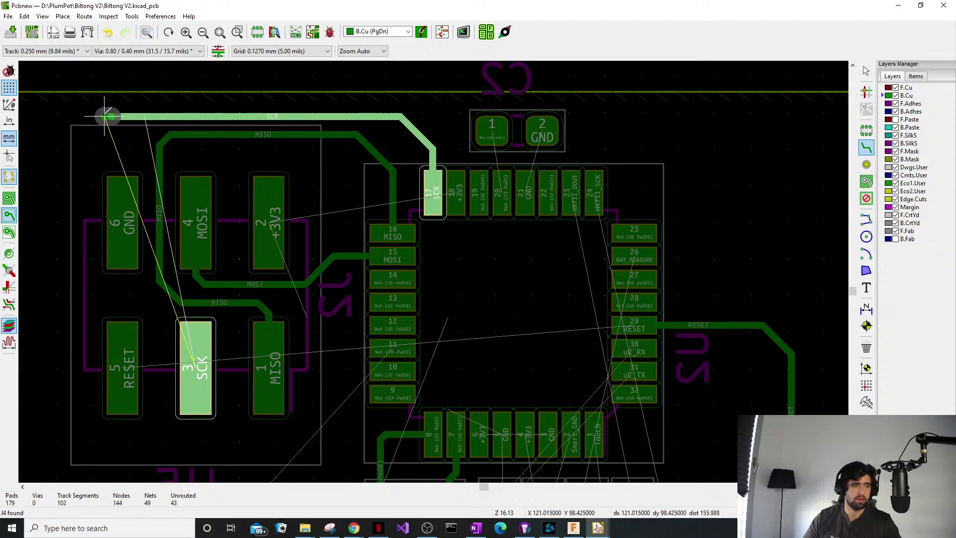
{"action": "left_click", "coordinate": [80, 139]}
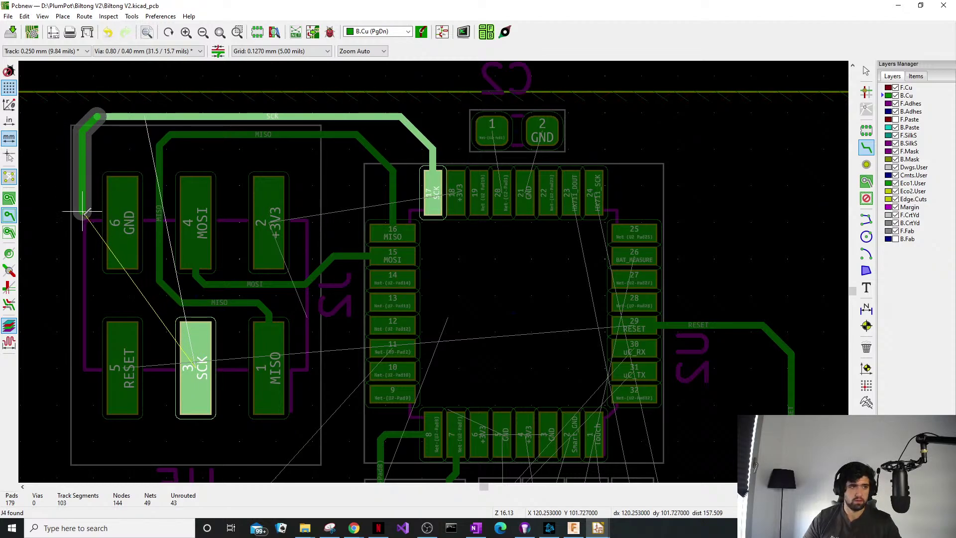
{"action": "left_click", "coordinate": [79, 292]}
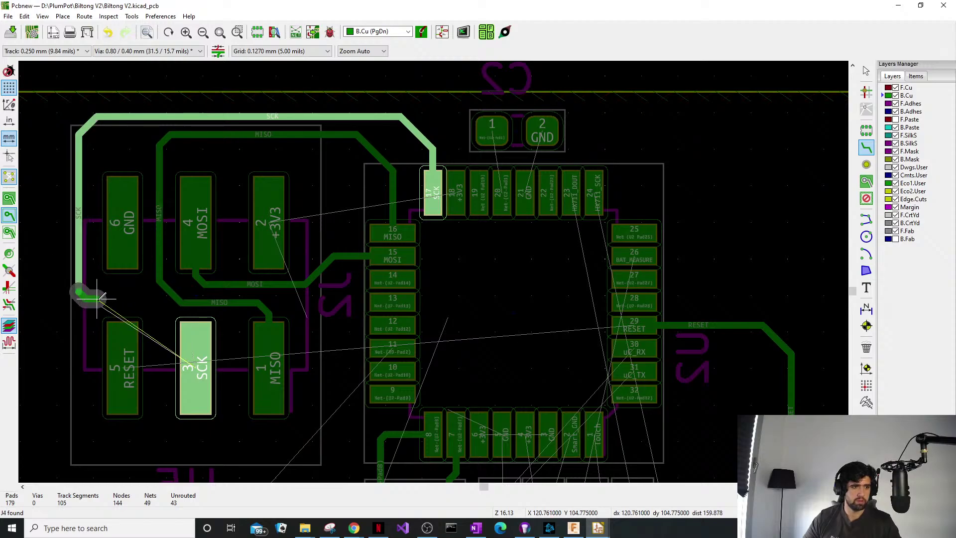
{"action": "left_click", "coordinate": [143, 302]}
{"action": "left_click", "coordinate": [191, 329]}
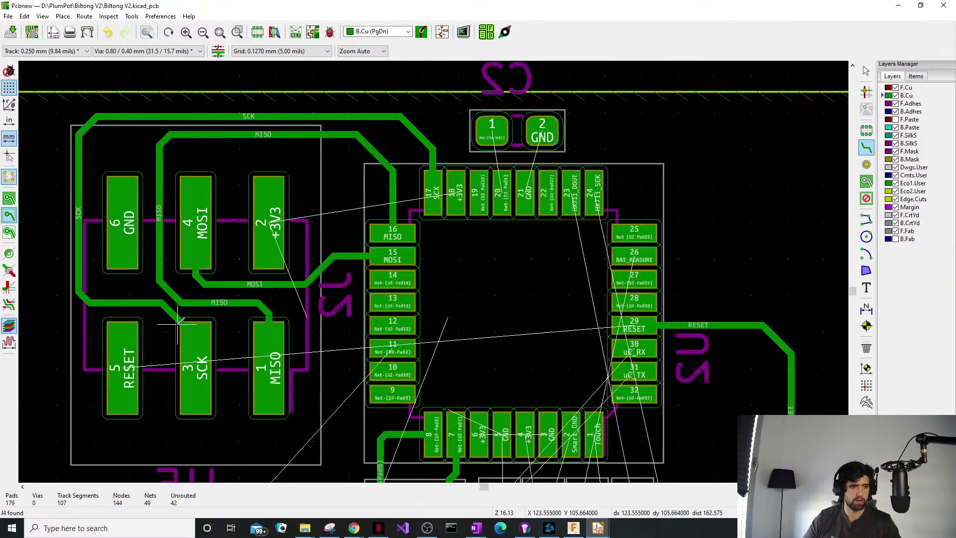
Undo the whole SCK back copper track between pad 17 of U2 and pad 3 of J2.
{"action": "scroll", "coordinate": [191, 324], "scroll_direction": "up", "scroll_amount": 4}
{"action": "scroll", "coordinate": [425, 271], "scroll_direction": "down", "scroll_amount": 4}
{"action": "middle_click_drag", "start_coordinate": [423, 275], "coordinate": [362, 349]}
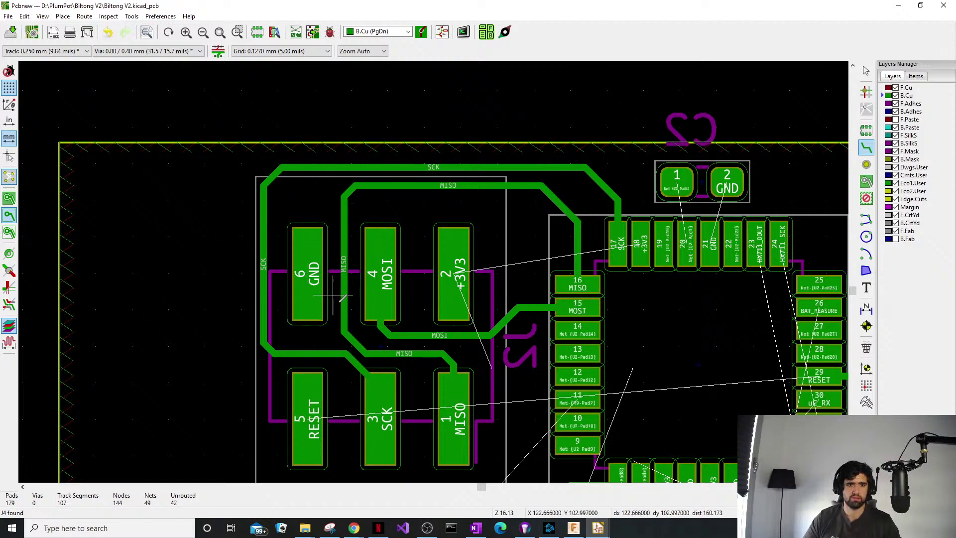
{"action": "middle_click_drag", "start_coordinate": [340, 339], "coordinate": [330, 293]}
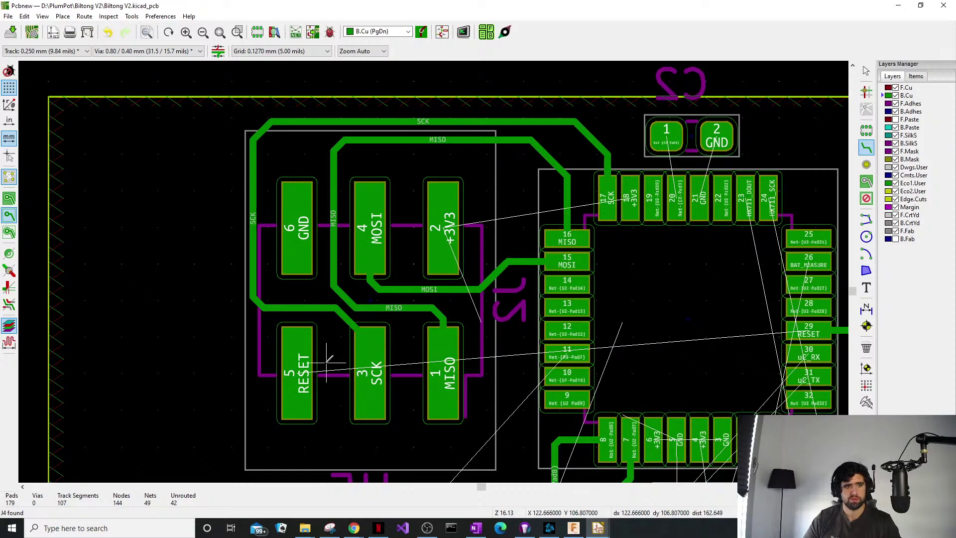
{"action": "key", "text": "Escape"}
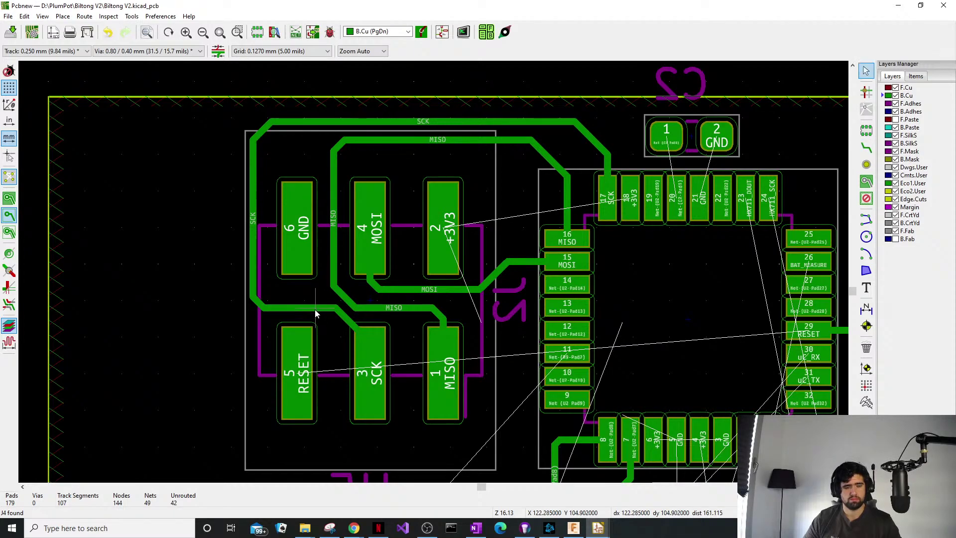
{"action": "left_click", "coordinate": [315, 310]}
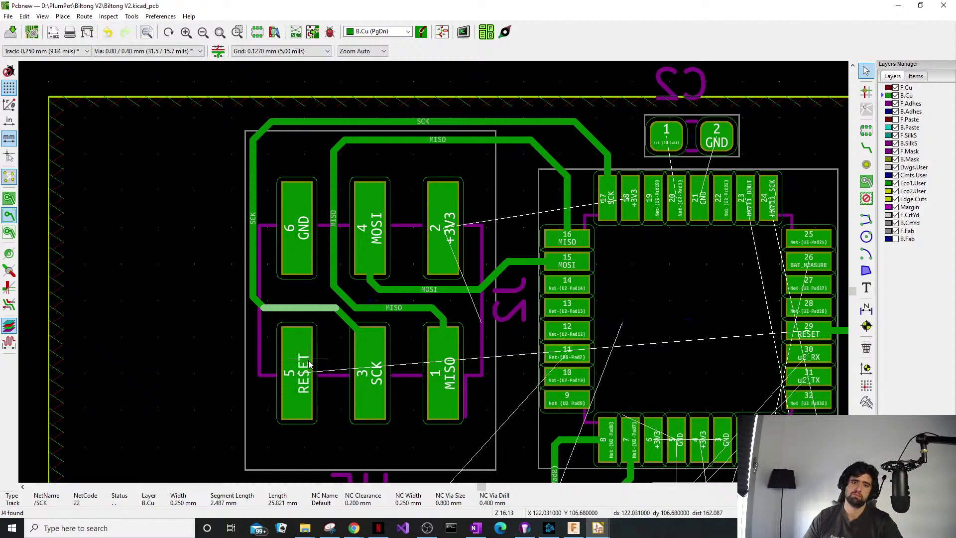
{"action": "mouse_move", "coordinate": [265, 360]}
{"action": "middle_mouse_down"}
{"action": "mouse_move", "coordinate": [201, 335]}
{"action": "mouse_move", "coordinate": [173, 288]}
{"action": "middle_mouse_up"}
{"action": "mouse_move", "coordinate": [219, 339]}
{"action": "middle_mouse_down"}
{"action": "mouse_move", "coordinate": [203, 317]}
{"action": "mouse_move", "coordinate": [224, 384]}
{"action": "mouse_move", "coordinate": [245, 391]}
{"action": "middle_mouse_up"}
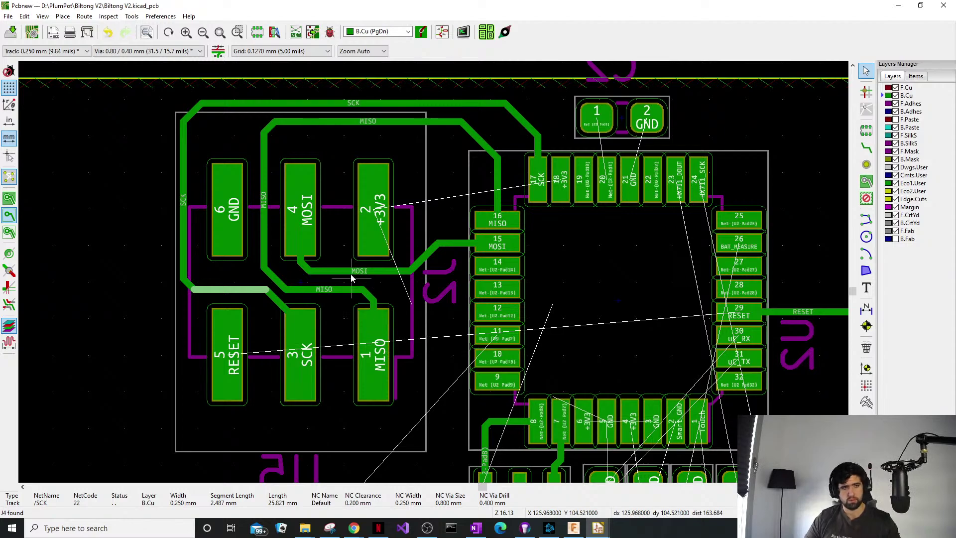
{"action": "key", "text": "ctrl+z"}
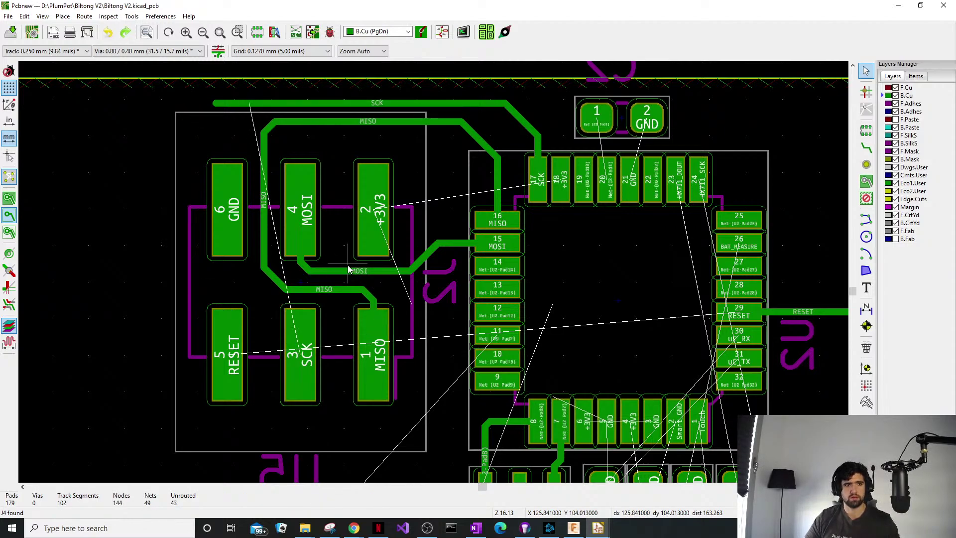
{"action": "key", "text": "ctrl+z"}
{"action": "key", "text": "ctrl+z"}
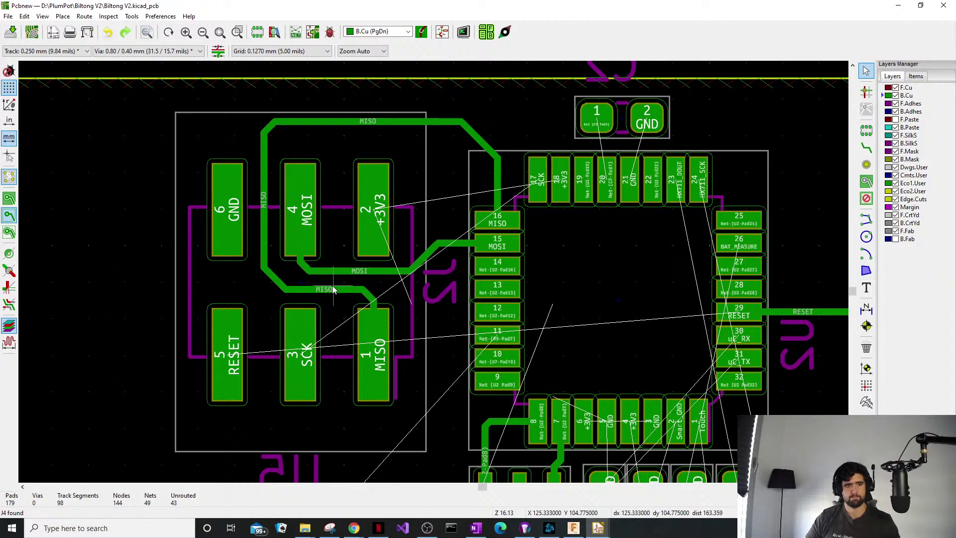
Delete the MISO track segments between J2 and pad 16 of U2, leaving only the short stub at pad 1 of J2.
{"action": "left_click", "coordinate": [275, 280]}
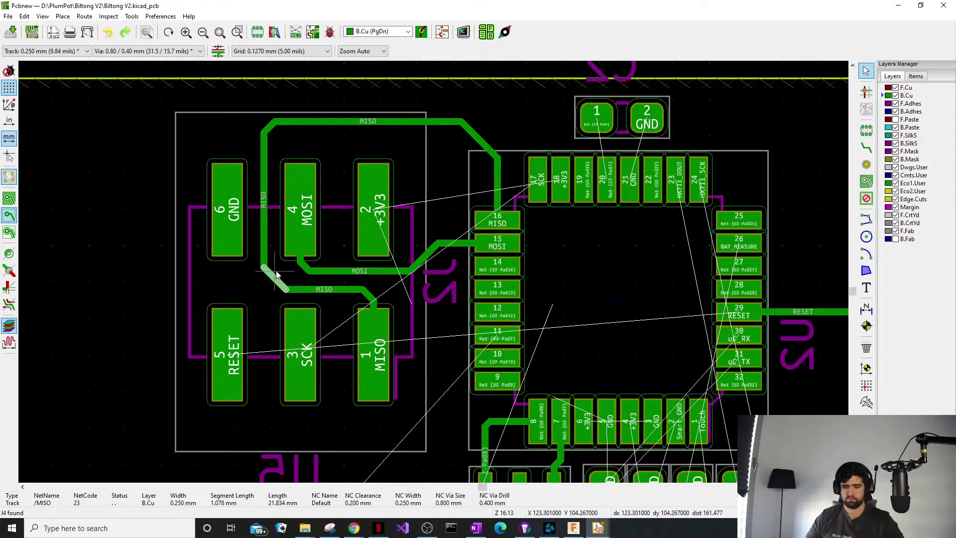
{"action": "key", "text": "Delete"}
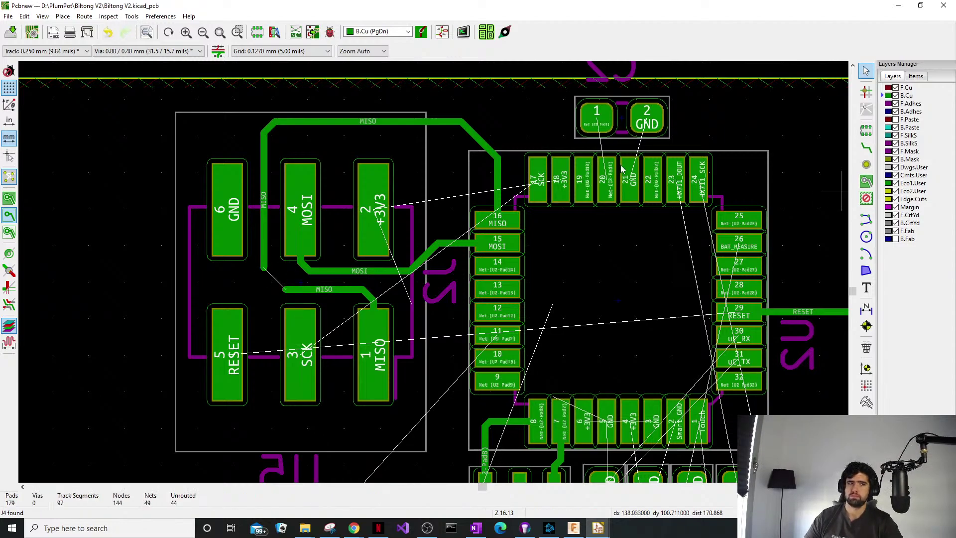
{"action": "left_click", "coordinate": [265, 234]}
{"action": "key", "text": "Delete"}
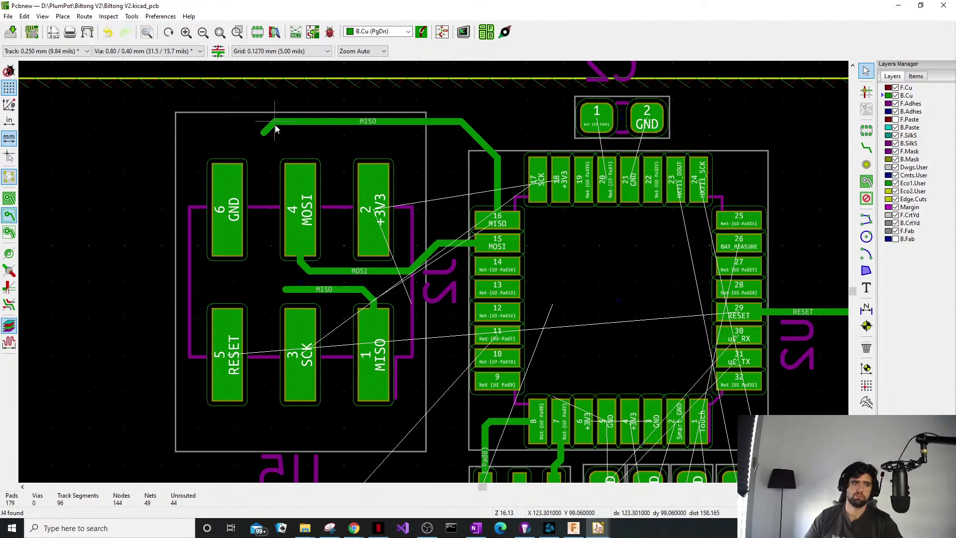
{"action": "left_click", "coordinate": [272, 125]}
{"action": "key", "text": "Delete"}
{"action": "left_click", "coordinate": [293, 121]}
{"action": "key", "text": "Delete"}
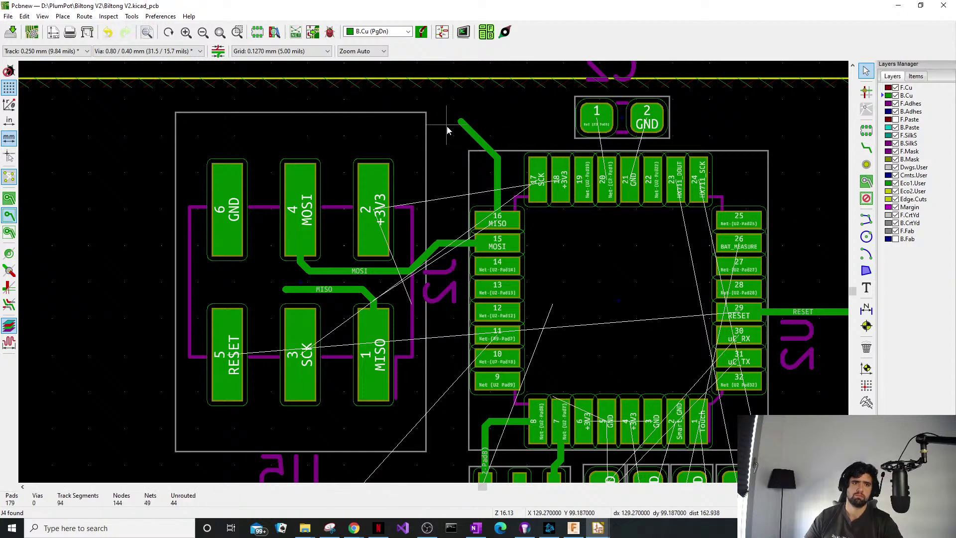
{"action": "left_click", "coordinate": [470, 129]}
{"action": "key", "text": "Delete"}
{"action": "left_click", "coordinate": [497, 184]}
{"action": "key", "text": "Delete"}
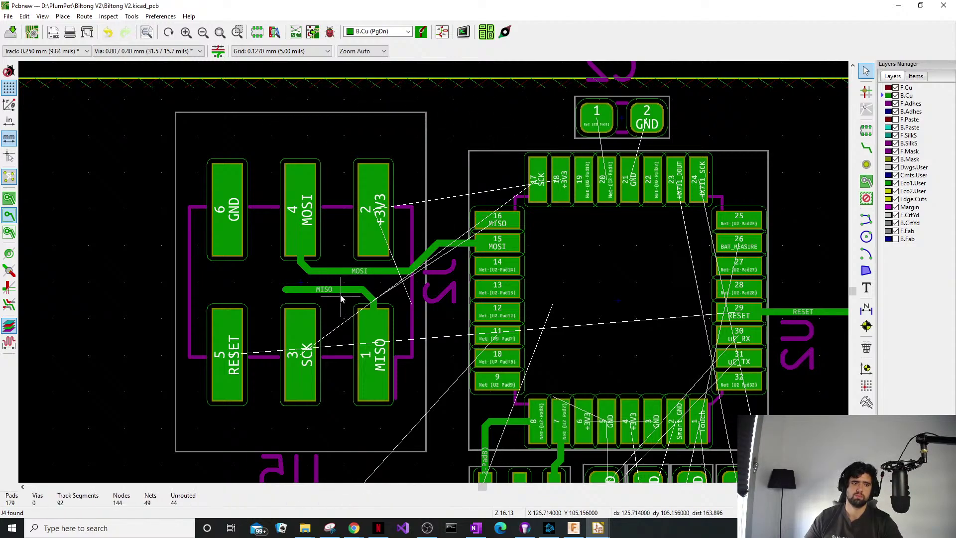
{"action": "left_click", "coordinate": [326, 289]}
{"action": "left_click", "coordinate": [358, 289]}
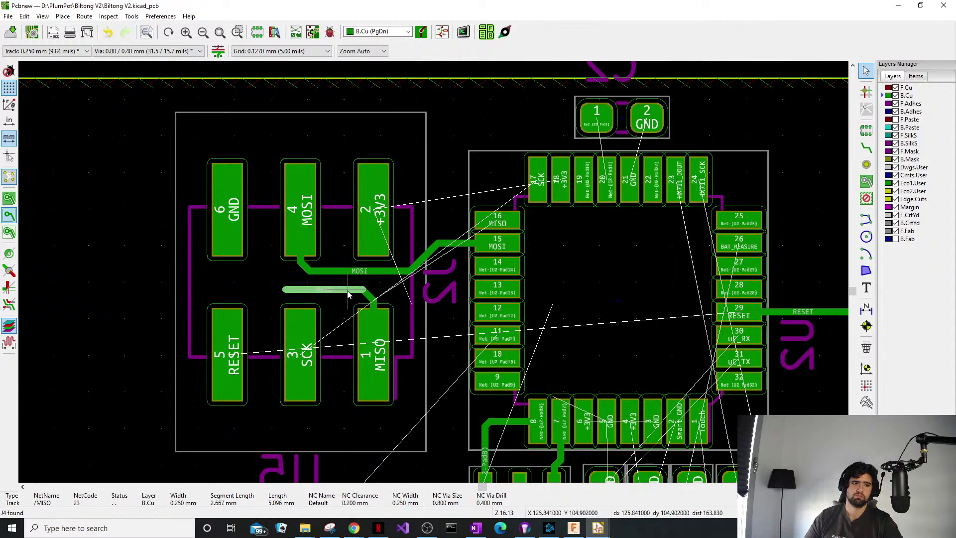
{"action": "key", "text": "Delete"}
{"action": "left_click", "coordinate": [369, 294]}
{"action": "key", "text": "Delete"}
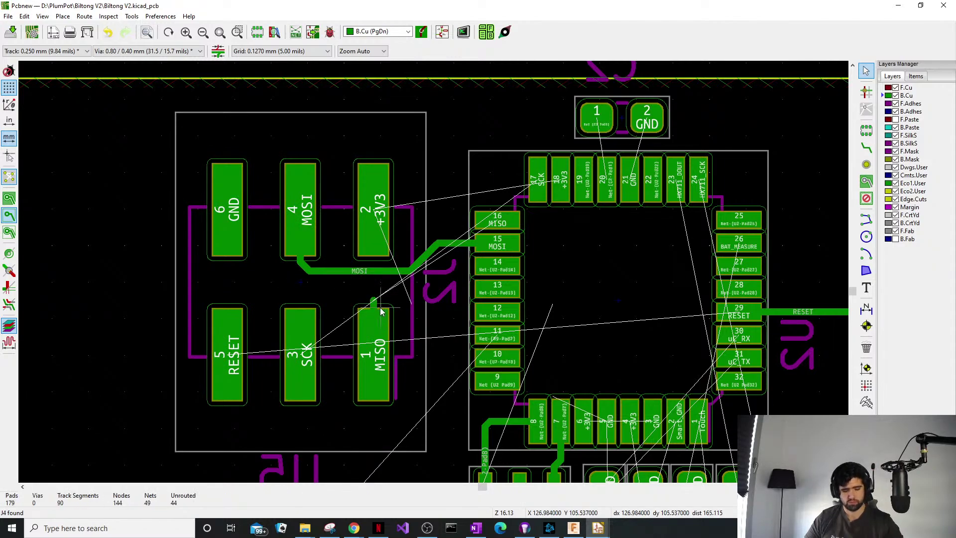
Route a MISO back copper track from the stub at pad 1 of J2, below the MOSI track, ending in the gap before U2.
{"action": "key", "text": "x"}
{"action": "left_click", "coordinate": [374, 297]}
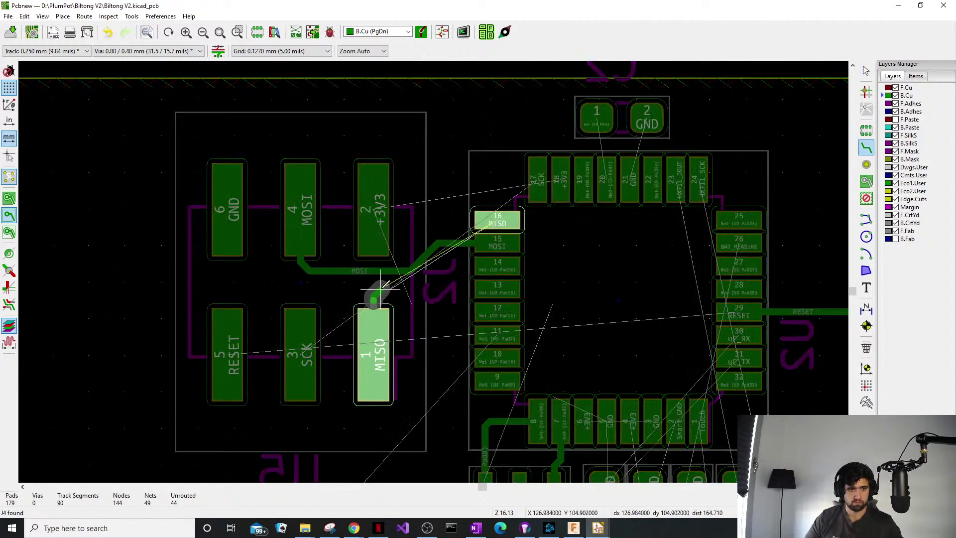
{"action": "left_click", "coordinate": [398, 288]}
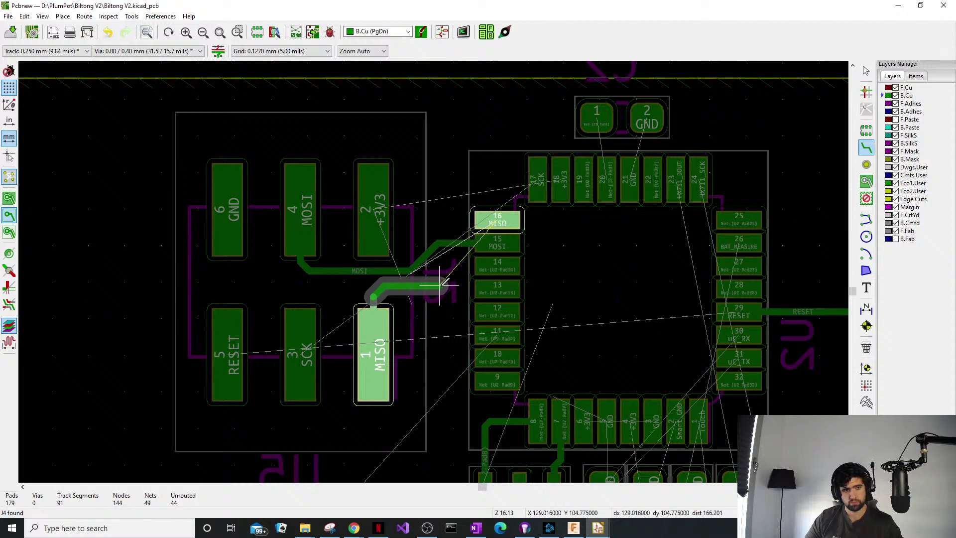
{"action": "left_click", "coordinate": [445, 279]}
{"action": "key", "text": "Escape"}
{"action": "key", "text": "Escape"}
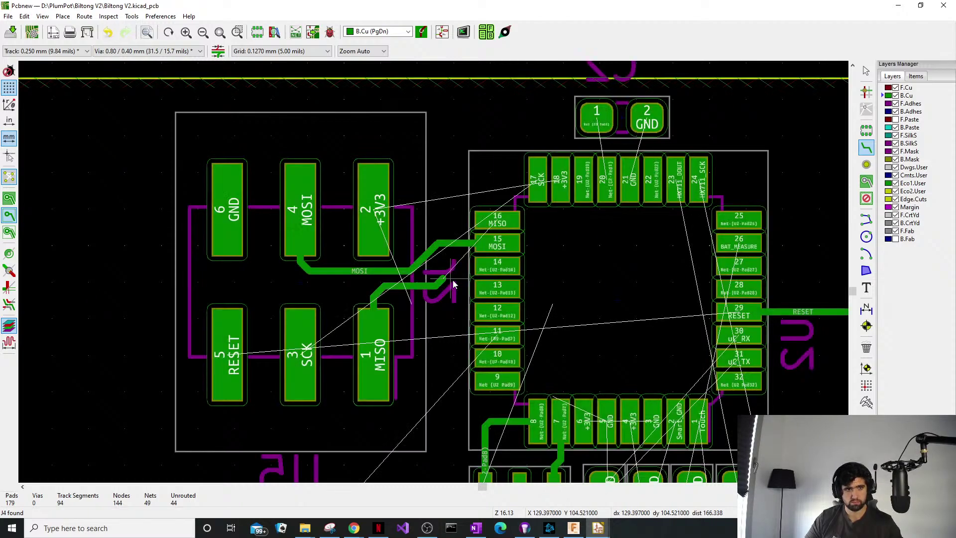
Place a through via at the free end of the MISO track between J2 and U2.
{"action": "left_click", "coordinate": [867, 165]}
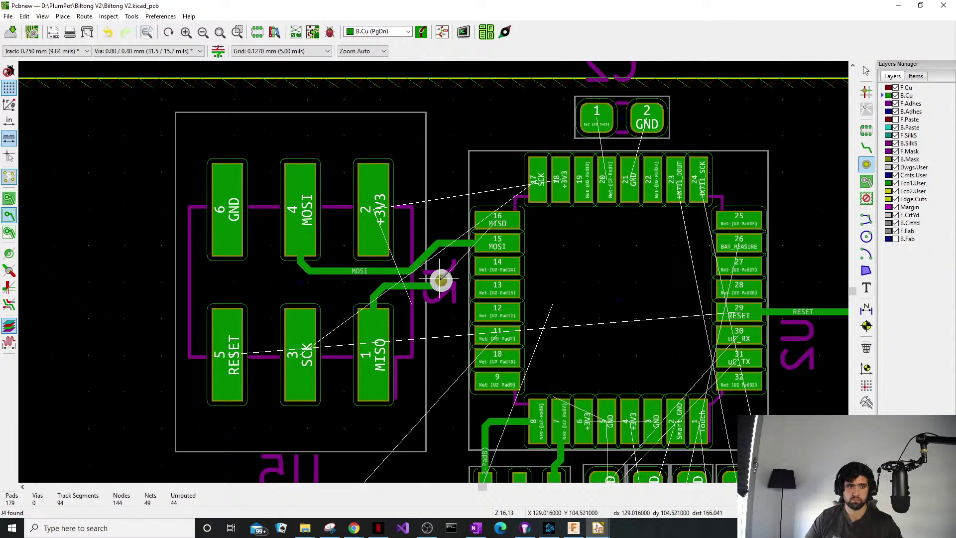
{"action": "left_click", "coordinate": [446, 279]}
{"action": "key", "text": "Escape"}
Set the MISO through via between J2 and U2 to a 0.6 mm diameter and a 0.3 mm drill.
{"action": "scroll", "coordinate": [447, 279], "scroll_direction": "up", "scroll_amount": 6}
{"action": "left_click", "coordinate": [466, 246]}
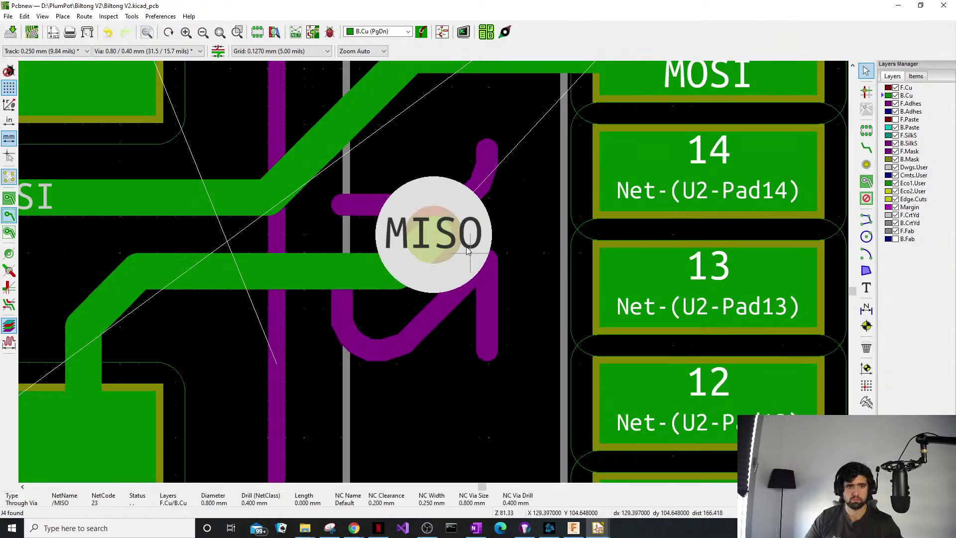
{"action": "key", "text": "e"}
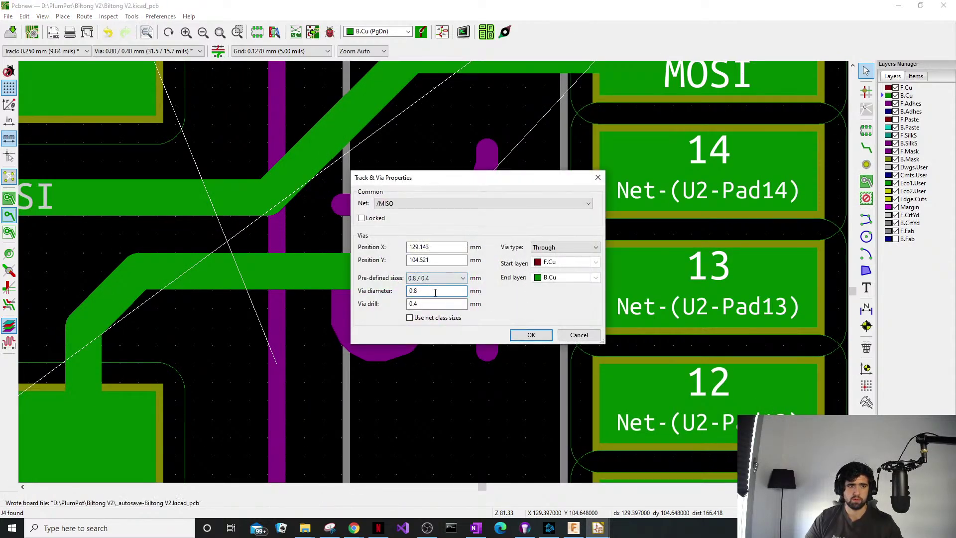
{"action": "left_click", "coordinate": [453, 279]}
{"action": "left_click", "coordinate": [453, 280]}
{"action": "double_click", "coordinate": [446, 292]}
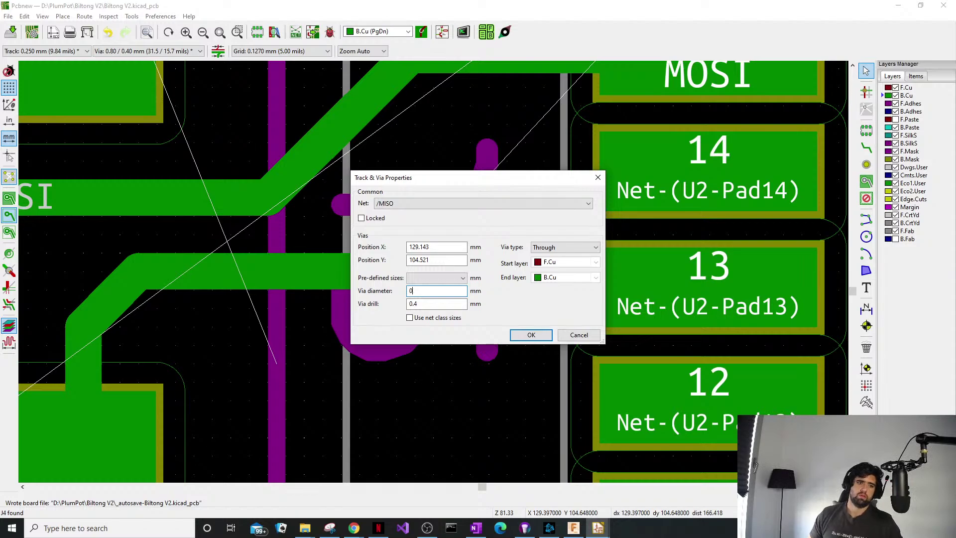
{"action": "key", "text": "Tab"}
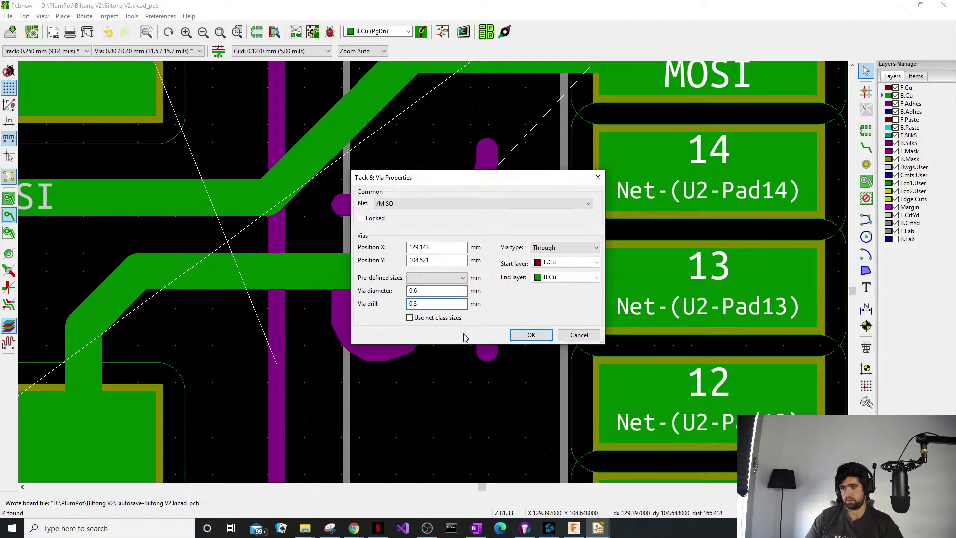
{"action": "left_click", "coordinate": [531, 335]}
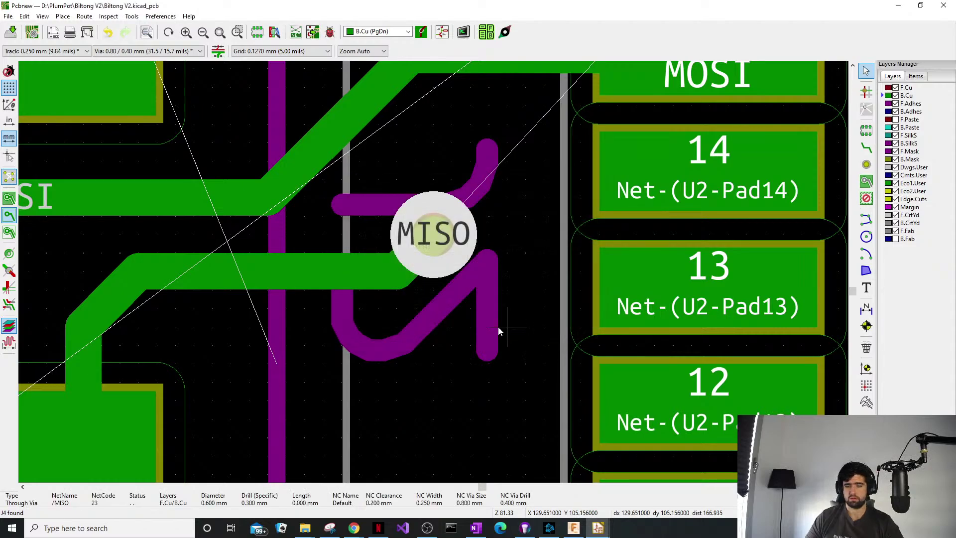
Delete the long horizontal MISO track segment and the MISO through via between J2 and U2.
{"action": "scroll", "coordinate": [498, 329], "scroll_direction": "down", "scroll_amount": 5}
{"action": "scroll", "coordinate": [426, 239], "scroll_direction": "up", "scroll_amount": 2}
{"action": "scroll", "coordinate": [423, 249], "scroll_direction": "up", "scroll_amount": 2}
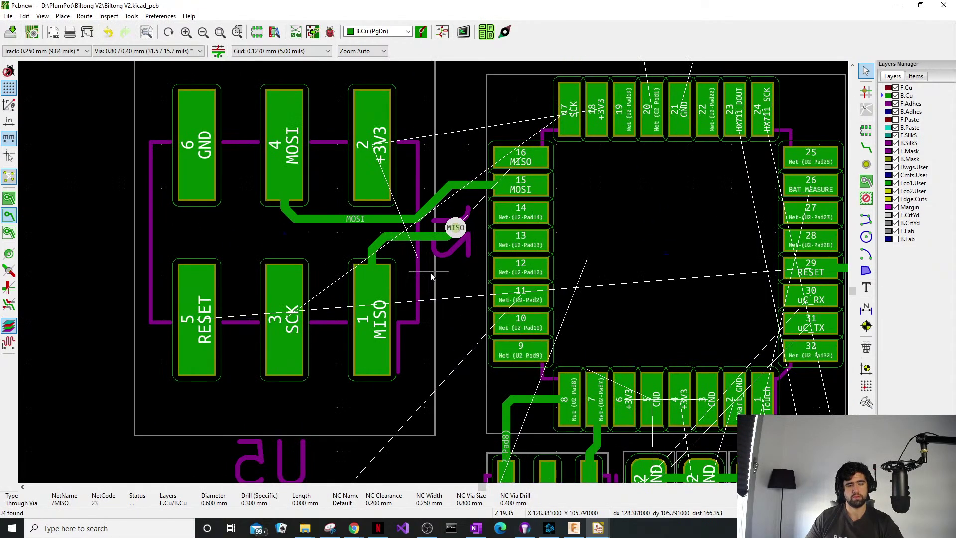
{"action": "left_click", "coordinate": [440, 238]}
{"action": "left_click", "coordinate": [431, 237]}
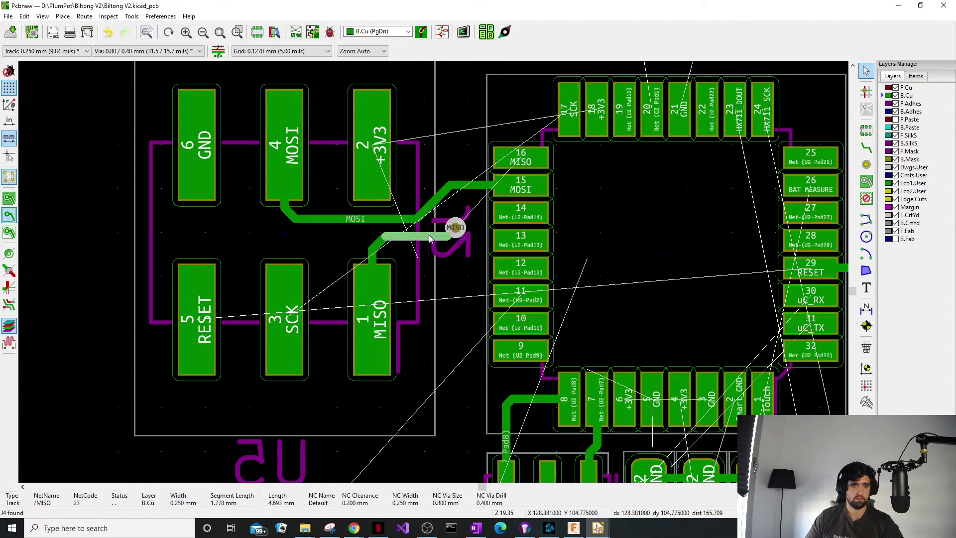
{"action": "key", "text": "Delete"}
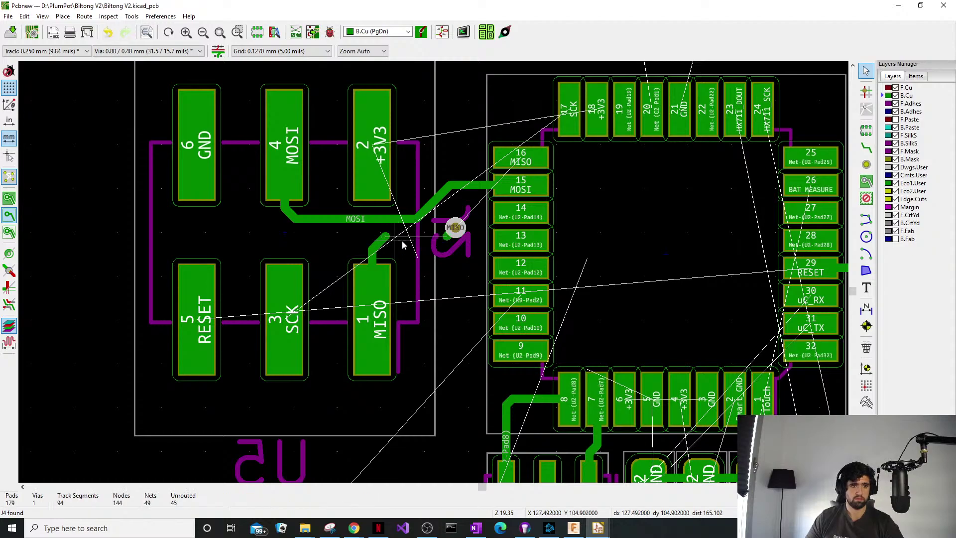
{"action": "left_click", "coordinate": [455, 228]}
{"action": "key", "text": "Delete"}
Delete the remaining short MISO track pieces, including the stub at pad 1 of J2.
{"action": "left_click", "coordinate": [447, 235]}
{"action": "key", "text": "Delete"}
{"action": "left_click", "coordinate": [378, 243]}
{"action": "key", "text": "Delete"}
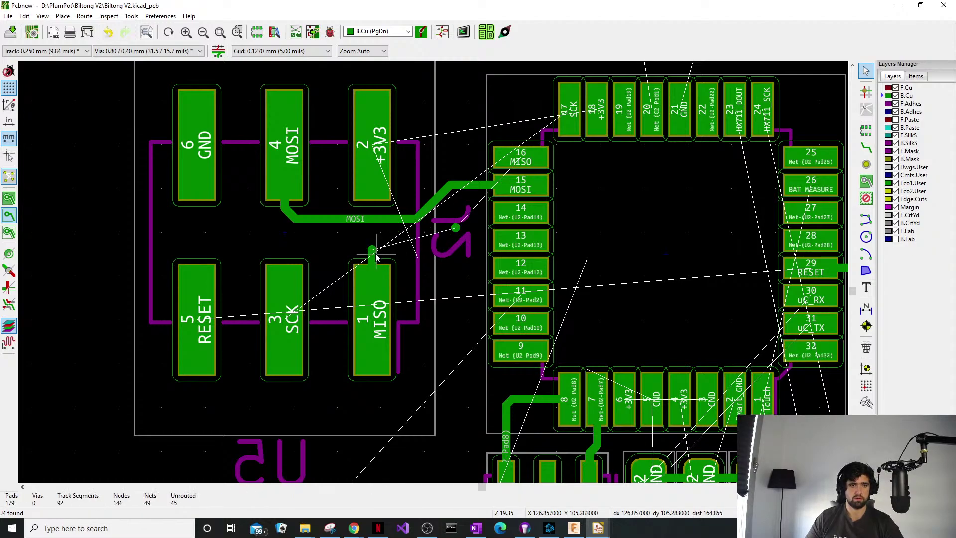
{"action": "left_click", "coordinate": [374, 253]}
{"action": "key", "text": "Delete"}
{"action": "left_click", "coordinate": [455, 229]}
{"action": "key", "text": "Delete"}
{"action": "left_click", "coordinate": [372, 256]}
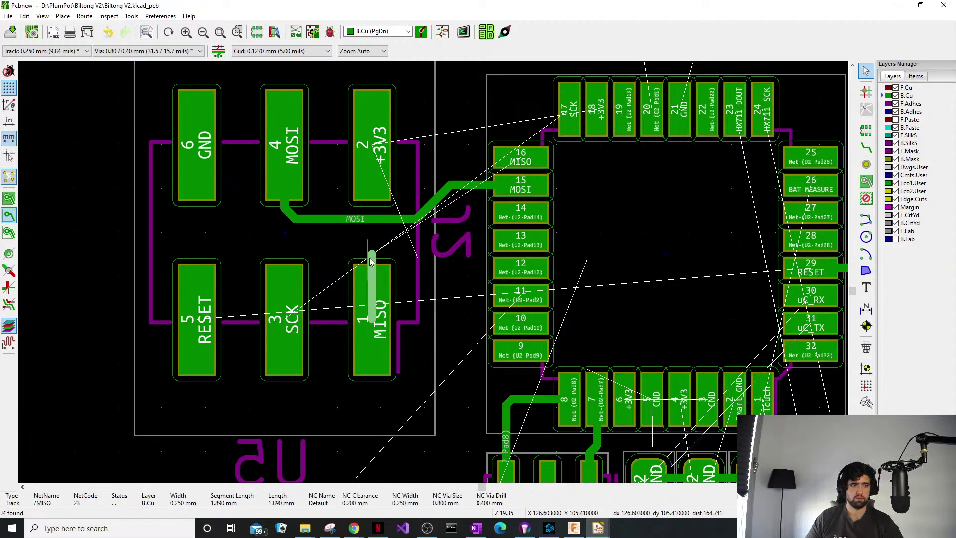
{"action": "key", "text": "Delete"}
Delete the horizontal and diagonal middle segments of the MOSI track between J2 and U2.
{"action": "left_click", "coordinate": [390, 222]}
{"action": "key", "text": "Delete"}
{"action": "left_click", "coordinate": [448, 188]}
{"action": "key", "text": "Delete"}
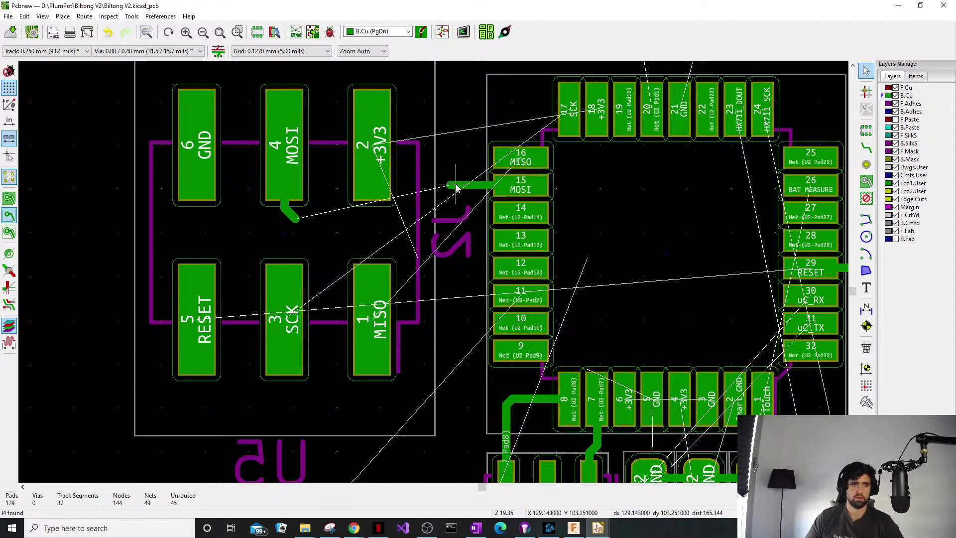
Examine the RESET track from pad 29 of U2 and the surroundings of J2 and U2.
{"action": "left_click", "coordinate": [455, 187]}
{"action": "scroll", "coordinate": [434, 272], "scroll_direction": "down", "scroll_amount": 5}
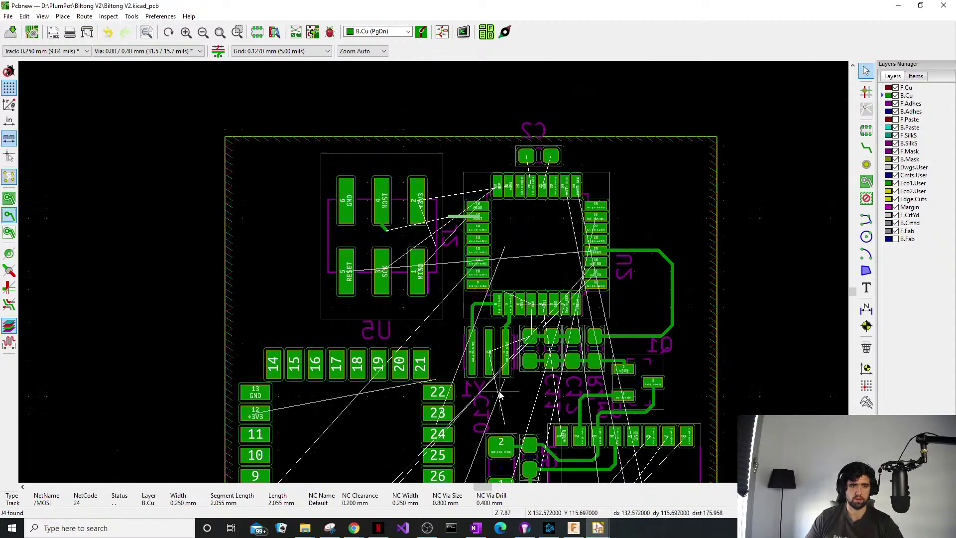
{"action": "scroll", "coordinate": [421, 276], "scroll_direction": "up", "scroll_amount": 2}
{"action": "left_click", "coordinate": [417, 271]}
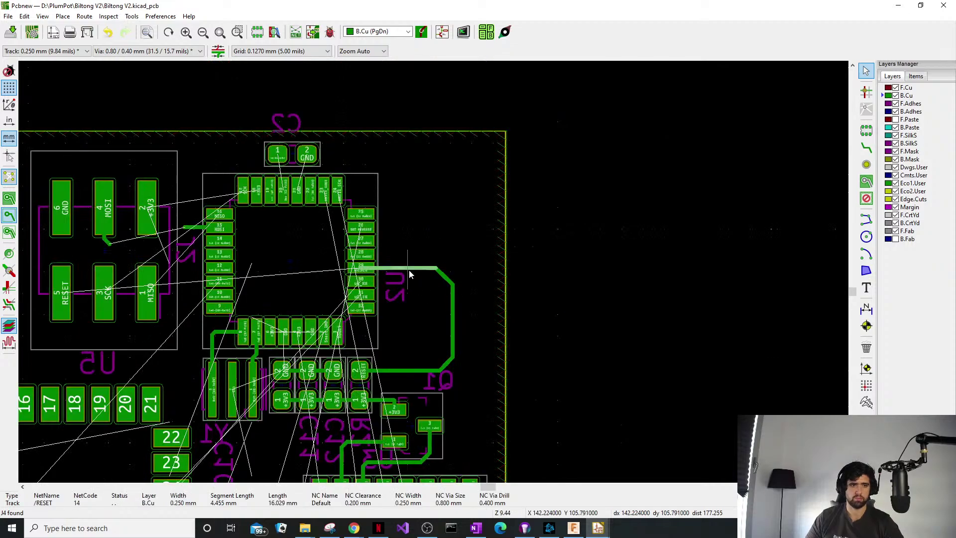
{"action": "scroll", "coordinate": [418, 272], "scroll_direction": "up", "scroll_amount": 1}
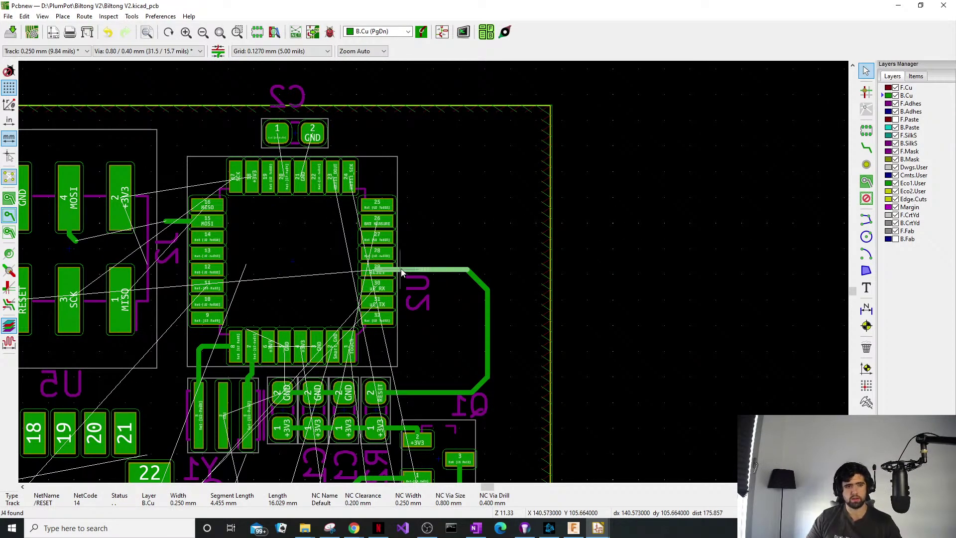
{"action": "middle_click_drag", "start_coordinate": [430, 399], "coordinate": [421, 392]}
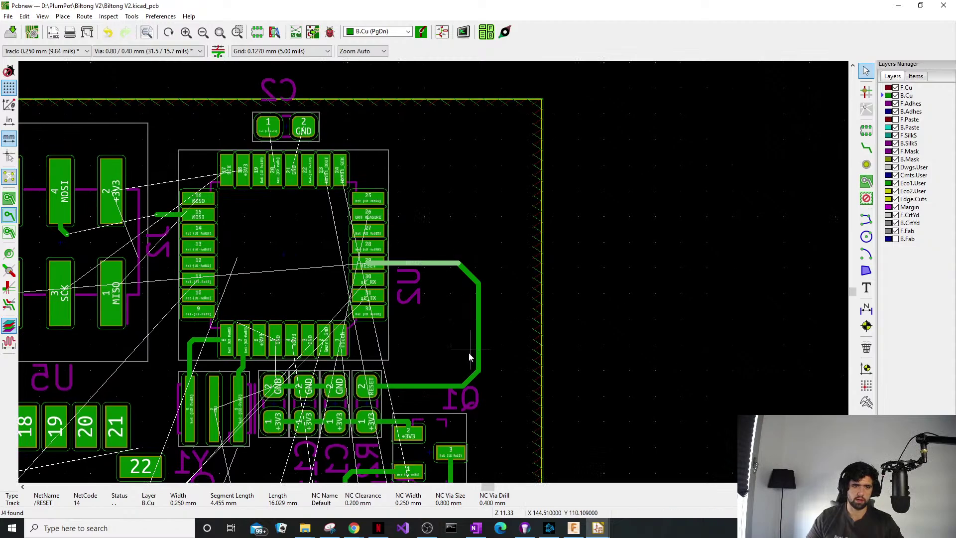
{"action": "middle_click_drag", "start_coordinate": [396, 326], "coordinate": [432, 311]}
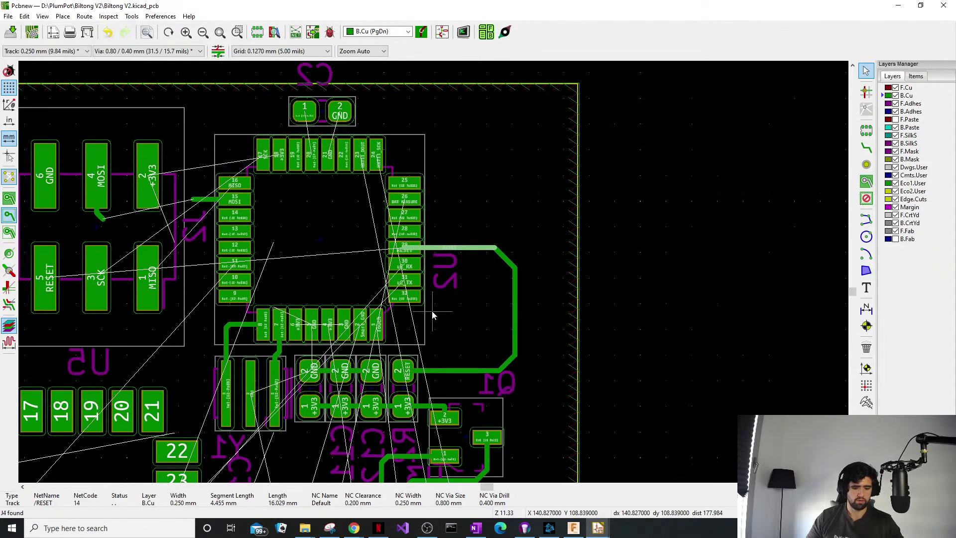
{"action": "right_click", "coordinate": [445, 248]}
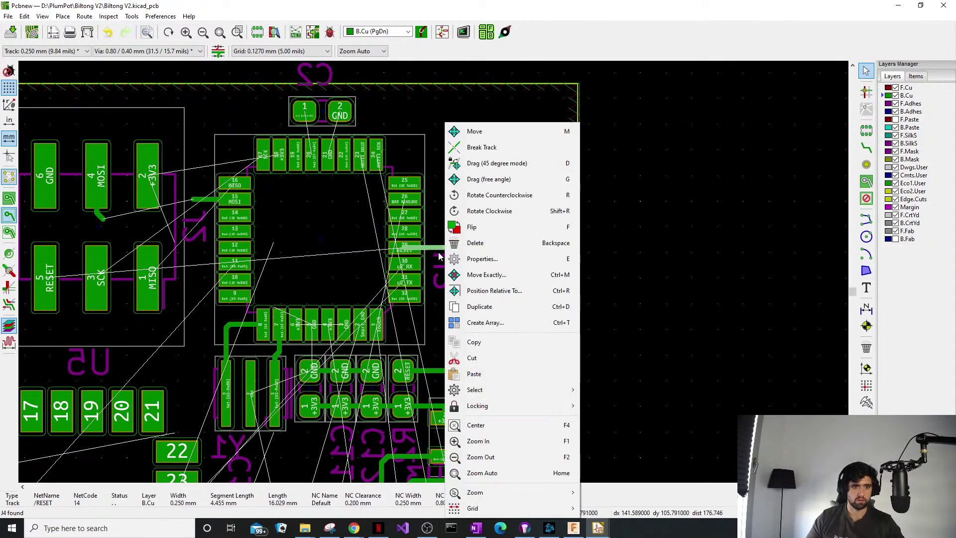
{"action": "left_click", "coordinate": [180, 221]}
{"action": "scroll", "coordinate": [191, 204], "scroll_direction": "up", "scroll_amount": 3}
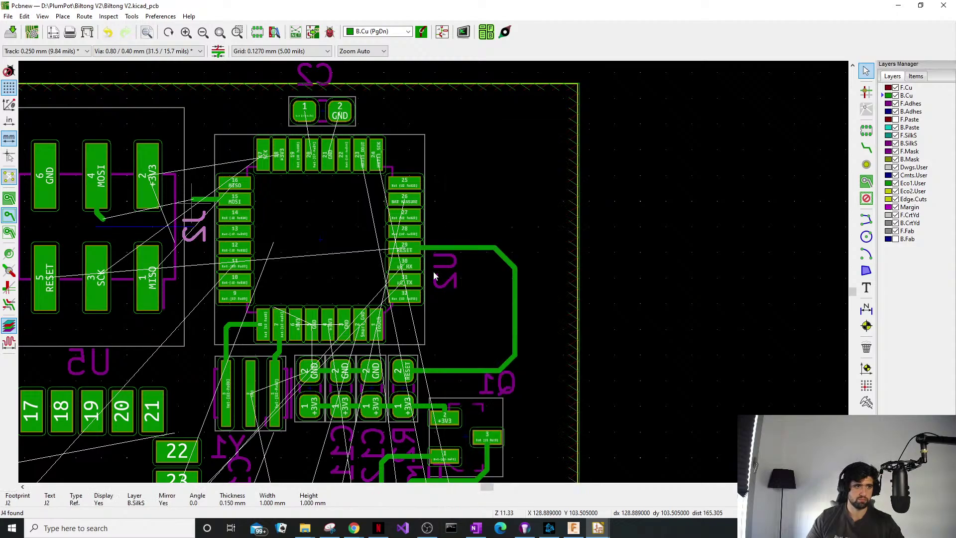
Delete the leftover MOSI track stubs at pad 15 of U2 and pad 4 of J2.
{"action": "left_click", "coordinate": [483, 246]}
{"action": "left_click", "coordinate": [472, 259]}
{"action": "key", "text": "Delete"}
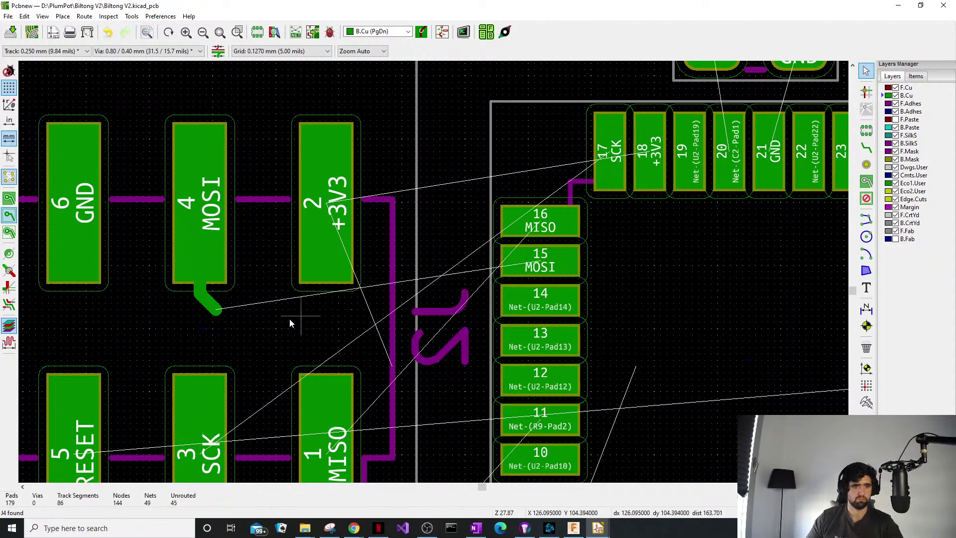
{"action": "left_click", "coordinate": [208, 299]}
{"action": "key", "text": "Delete"}
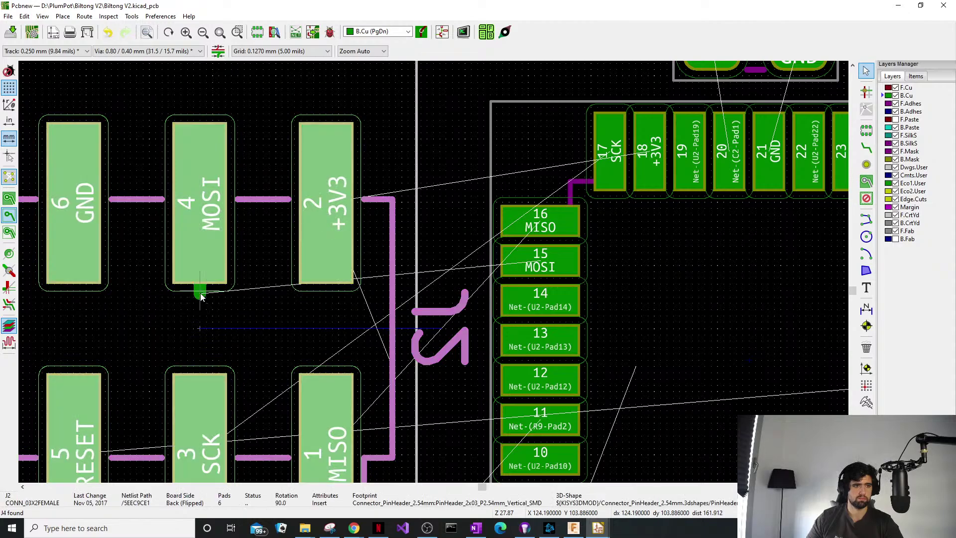
Rotate header J2 to 180 degrees and move it slightly away from U2 to leave a gap between their outlines.
{"action": "scroll", "coordinate": [206, 300], "scroll_direction": "down", "scroll_amount": 1}
{"action": "left_click", "coordinate": [461, 287]}
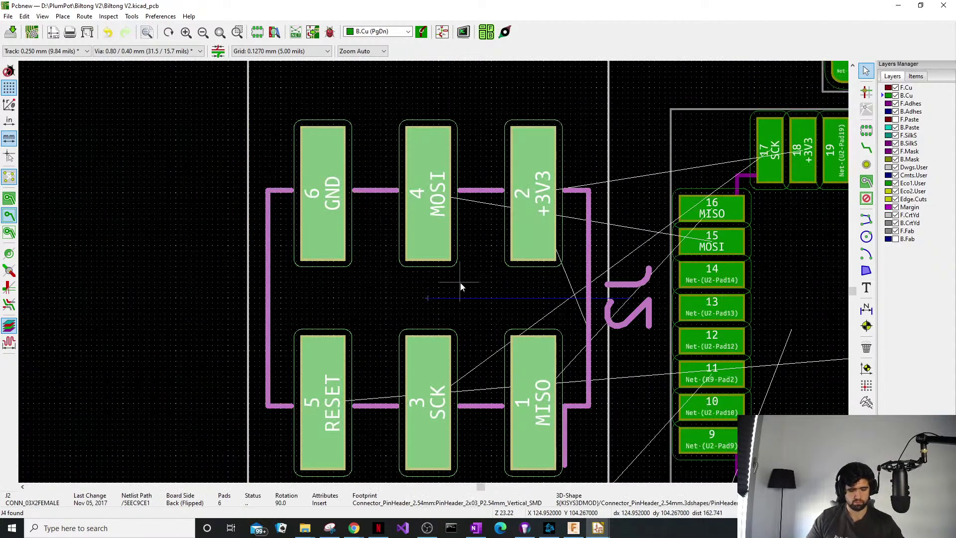
{"action": "key", "text": "r"}
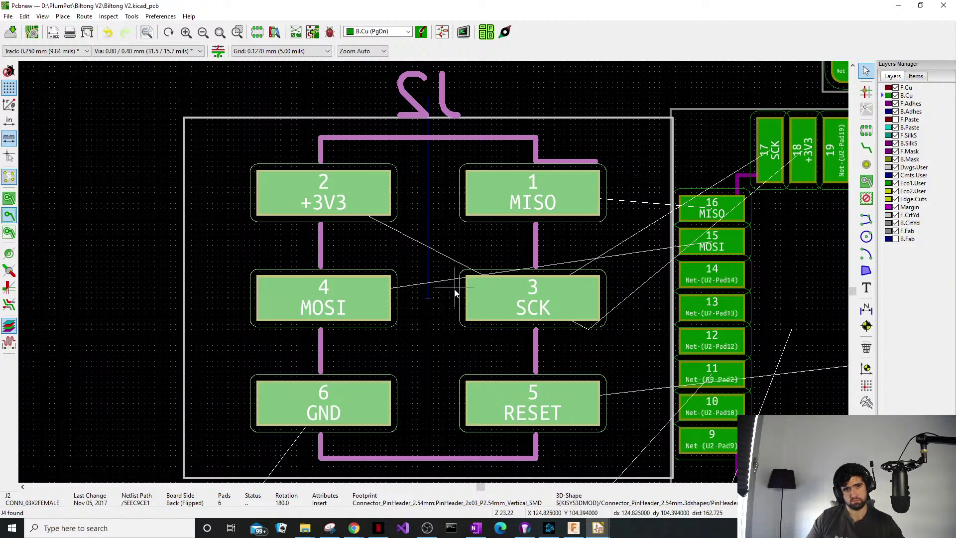
{"action": "mouse_move", "coordinate": [492, 285]}
{"action": "left_mouse_down"}
{"action": "mouse_move", "coordinate": [529, 297]}
{"action": "mouse_move", "coordinate": [496, 296]}
{"action": "left_mouse_up"}
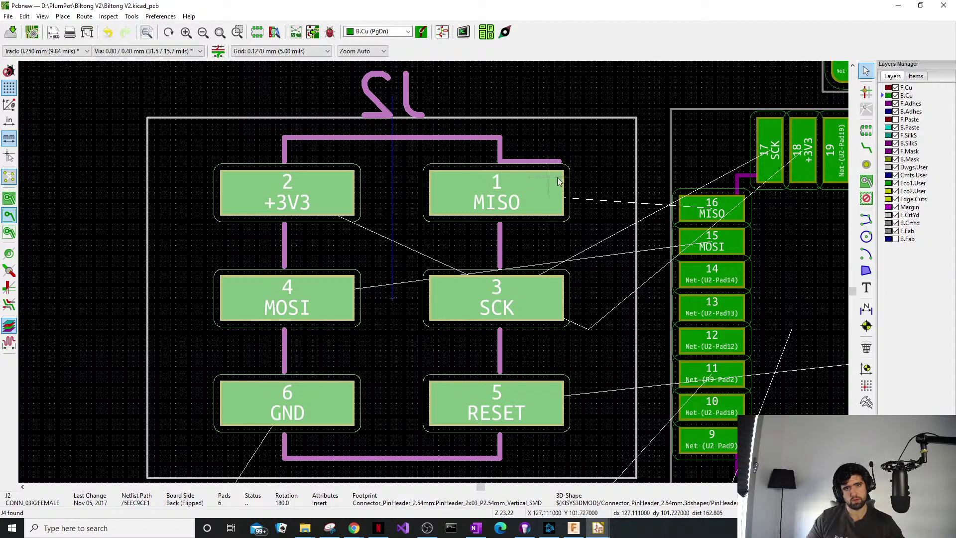
Try to route a MISO back copper track from pad 1 of J2 towards pad 16 of U2, and delete the resulting stub.
{"action": "middle_click_drag", "start_coordinate": [554, 367], "coordinate": [299, 354]}
{"action": "scroll", "coordinate": [433, 272], "scroll_direction": "down", "scroll_amount": 1}
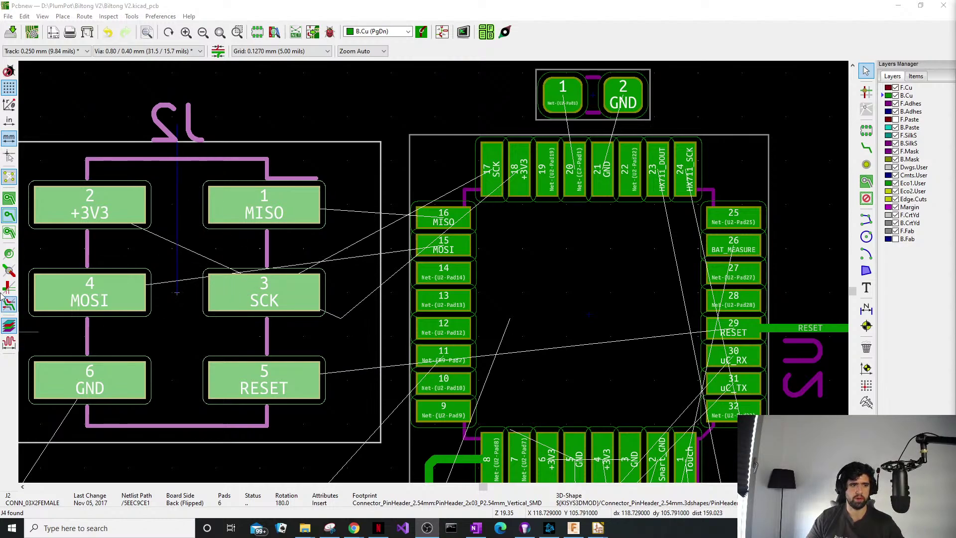
{"action": "middle_click_drag", "start_coordinate": [482, 262], "coordinate": [574, 250]}
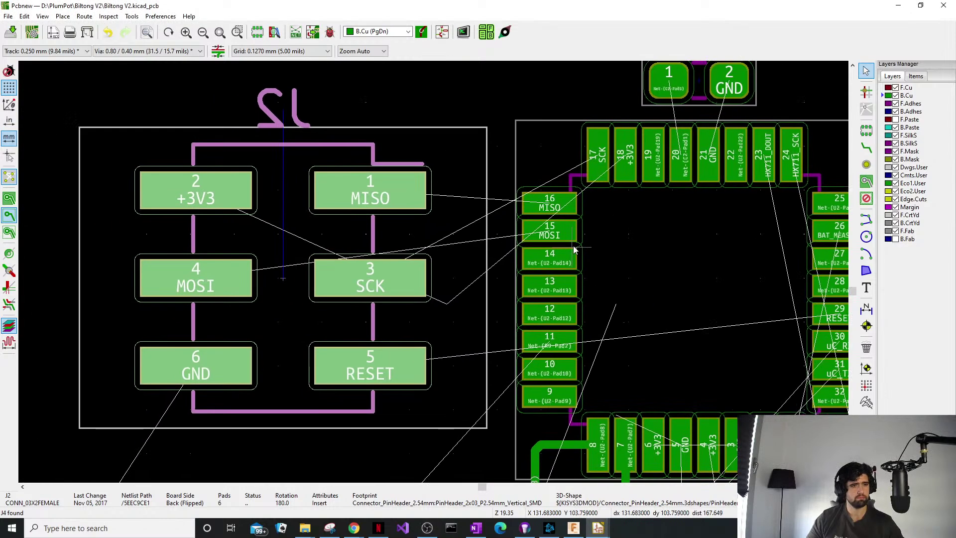
{"action": "key", "text": "x"}
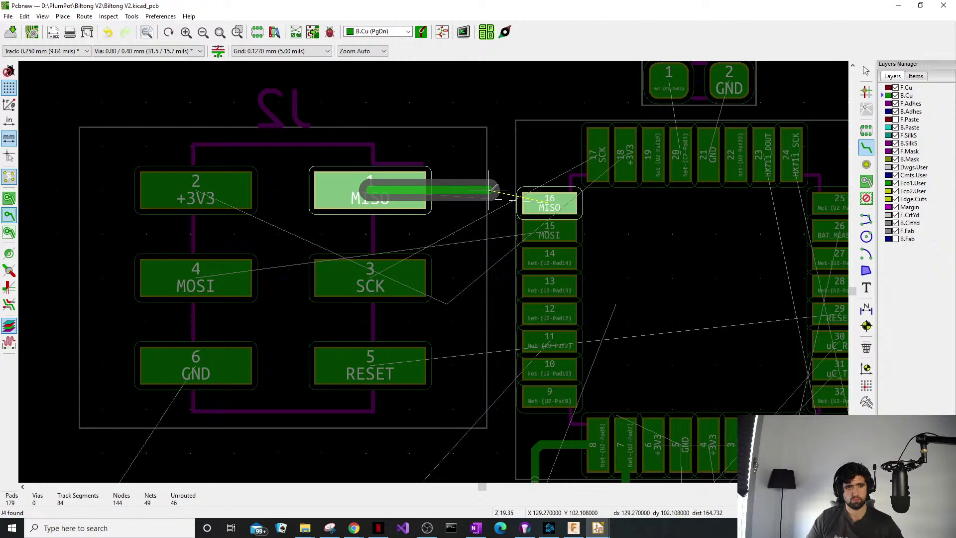
{"action": "left_click", "coordinate": [496, 190]}
{"action": "key", "text": "Escape"}
{"action": "key", "text": "Escape"}
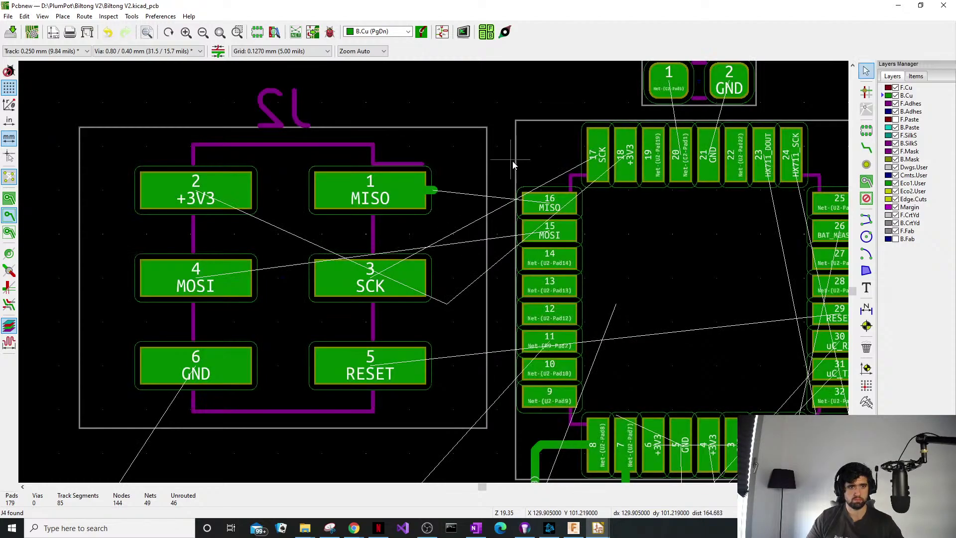
{"action": "left_click", "coordinate": [435, 198]}
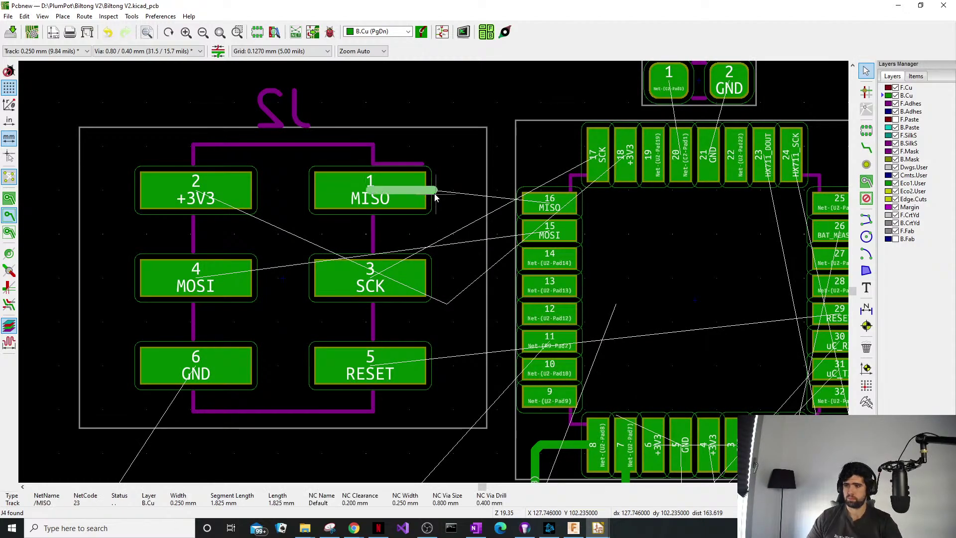
{"action": "key", "text": "Delete"}
Move J2 down to align its pad 1 with pad 16 of U2 and route a straight MISO back copper track between them.
{"action": "left_click", "coordinate": [244, 219]}
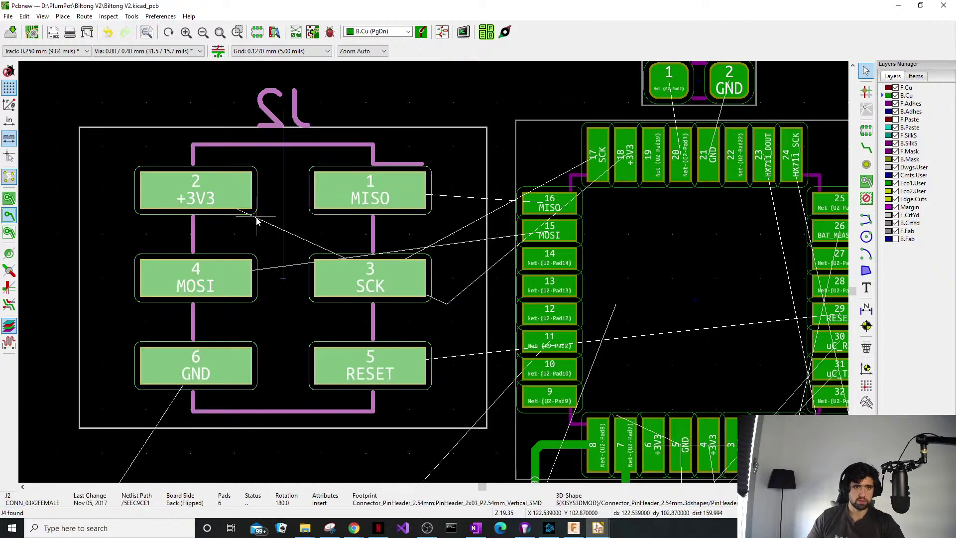
{"action": "key", "text": "m"}
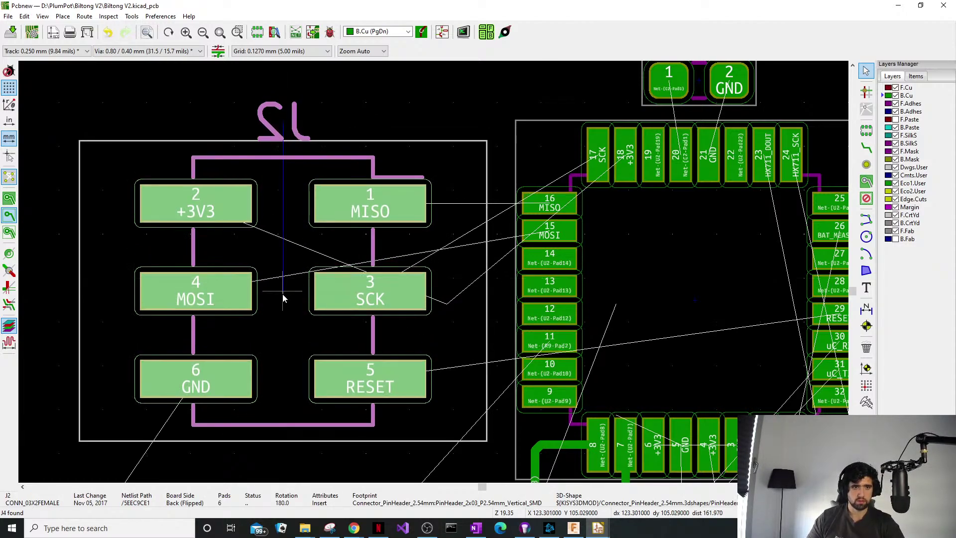
{"action": "left_click", "coordinate": [380, 211]}
{"action": "key", "text": "x"}
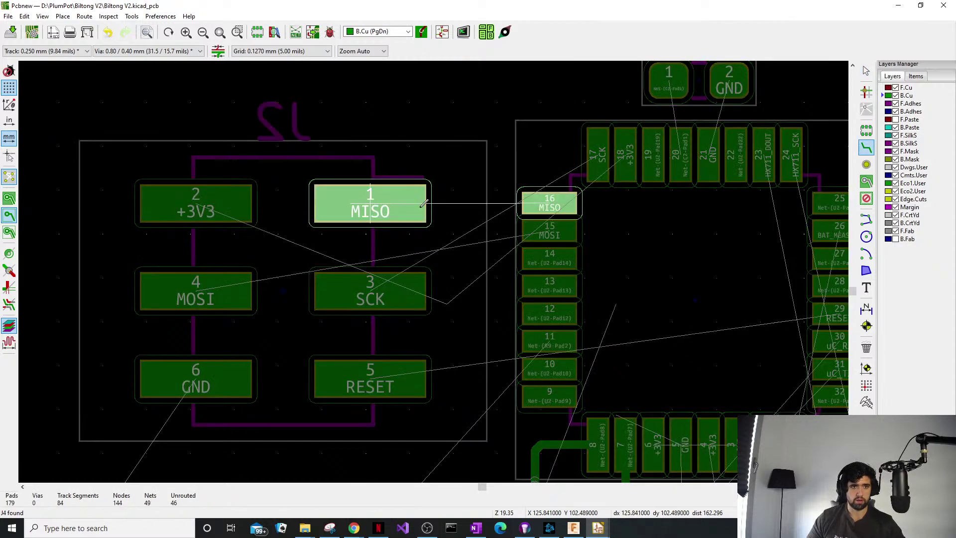
{"action": "left_click", "coordinate": [550, 204]}
Route a MOSI back copper track from pad 4 of J2, through the gap between pads 1 and 3, to pad 15 of U2.
{"action": "left_click", "coordinate": [196, 291]}
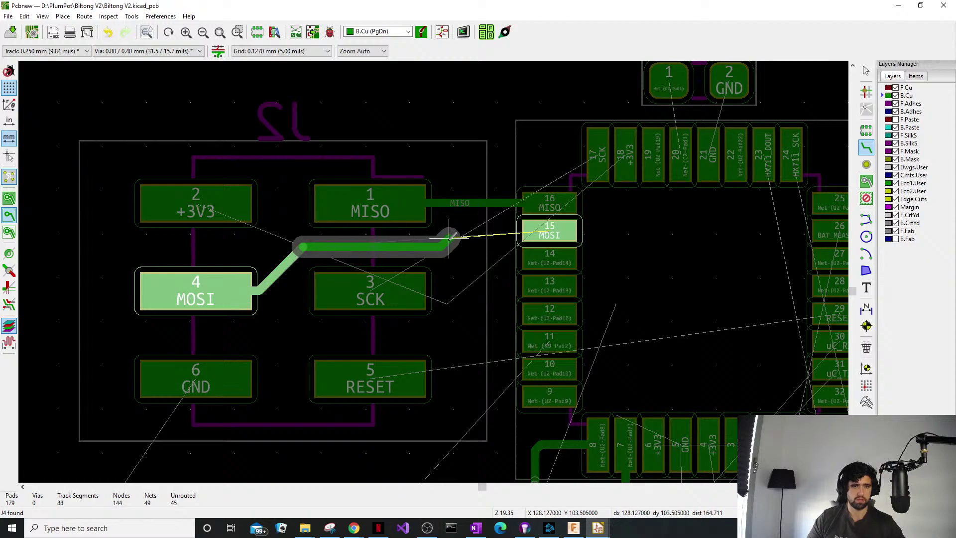
{"action": "left_click", "coordinate": [441, 246]}
{"action": "left_click", "coordinate": [535, 231]}
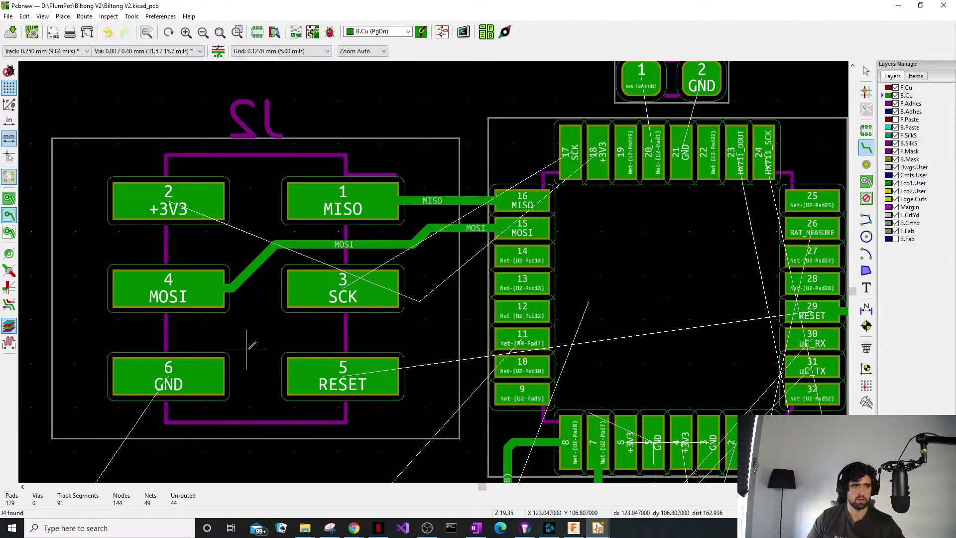
Try to route an SCK back copper track from pad 3 of J2 between pads 4 and 6 and around the header's outer side.
{"action": "left_click", "coordinate": [344, 288]}
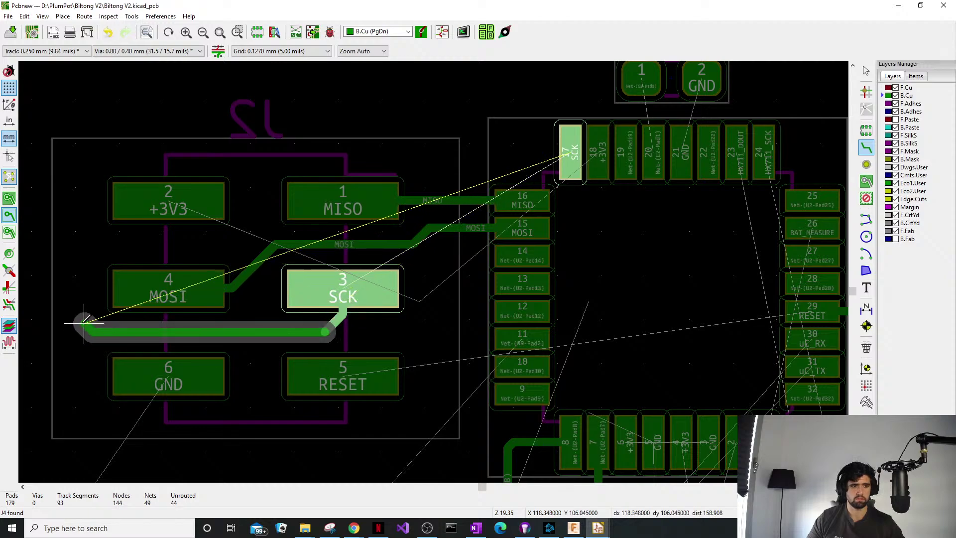
{"action": "left_click", "coordinate": [82, 317]}
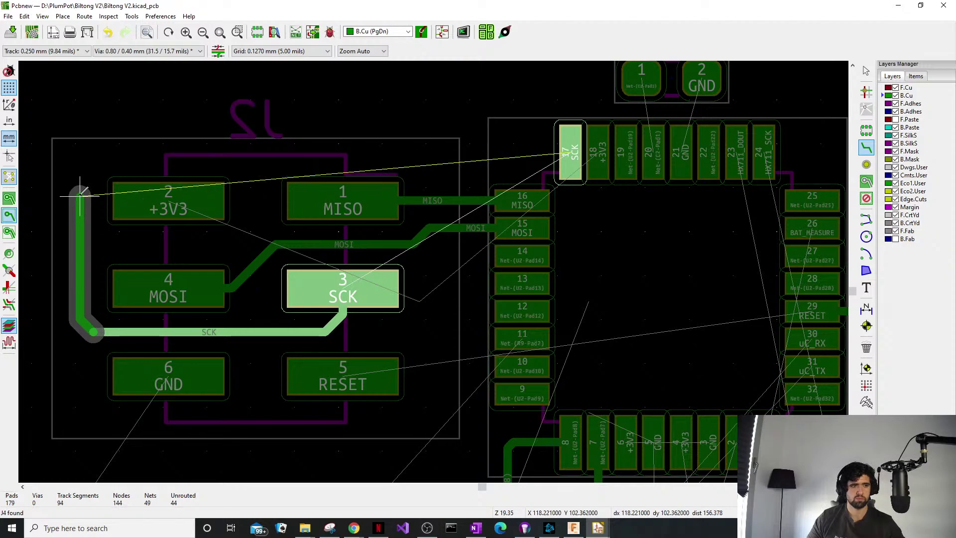
{"action": "left_click", "coordinate": [76, 197]}
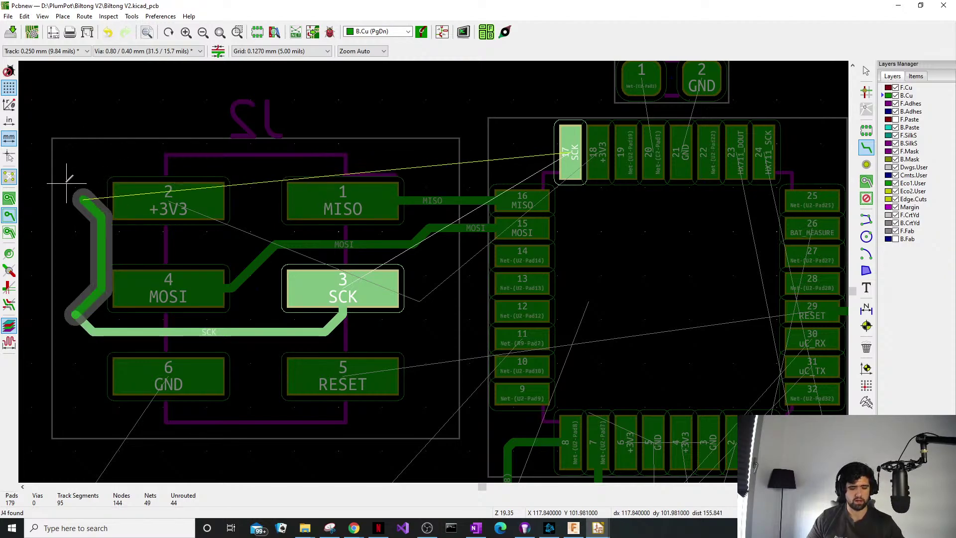
{"action": "key", "text": "Escape"}
{"action": "key", "text": "Escape"}
Delete all the SCK track segments attached to pad 3 of J2.
{"action": "left_click", "coordinate": [95, 327]}
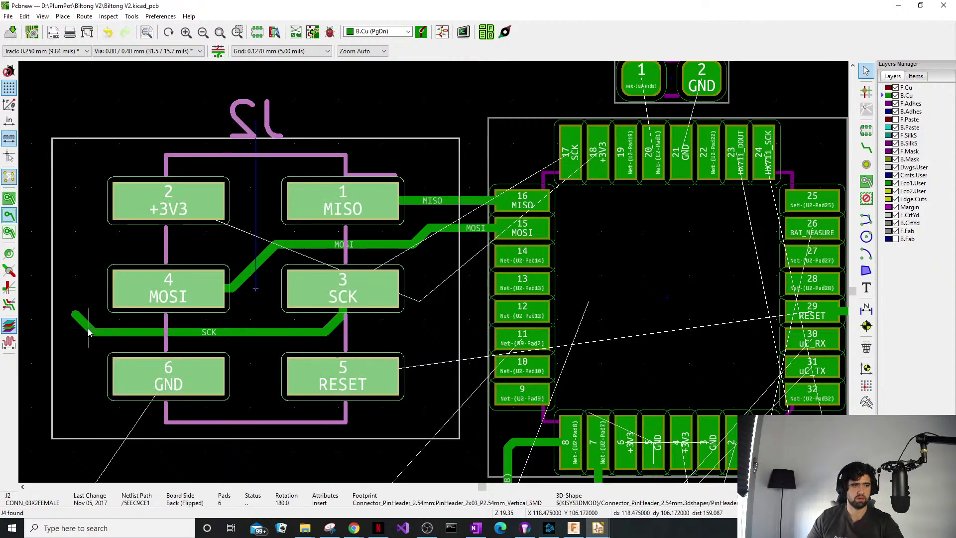
{"action": "left_click", "coordinate": [85, 326]}
{"action": "key", "text": "Delete"}
{"action": "left_click", "coordinate": [104, 334]}
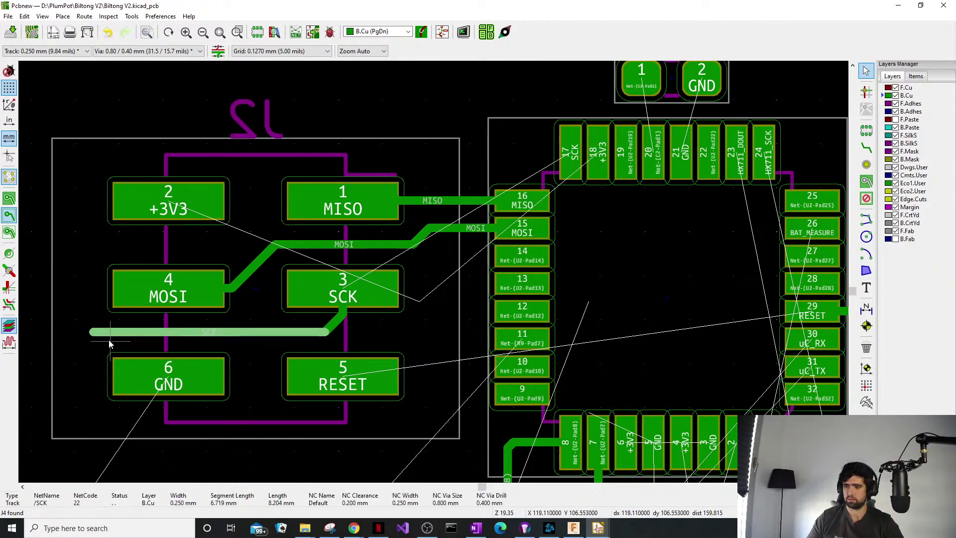
{"action": "key", "text": "Delete"}
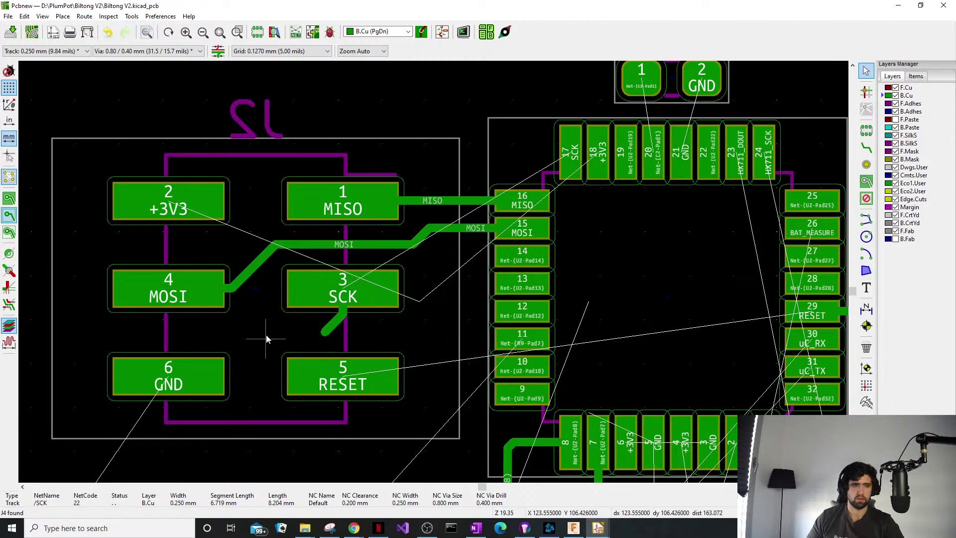
{"action": "left_click", "coordinate": [339, 324]}
{"action": "key", "text": "Delete"}
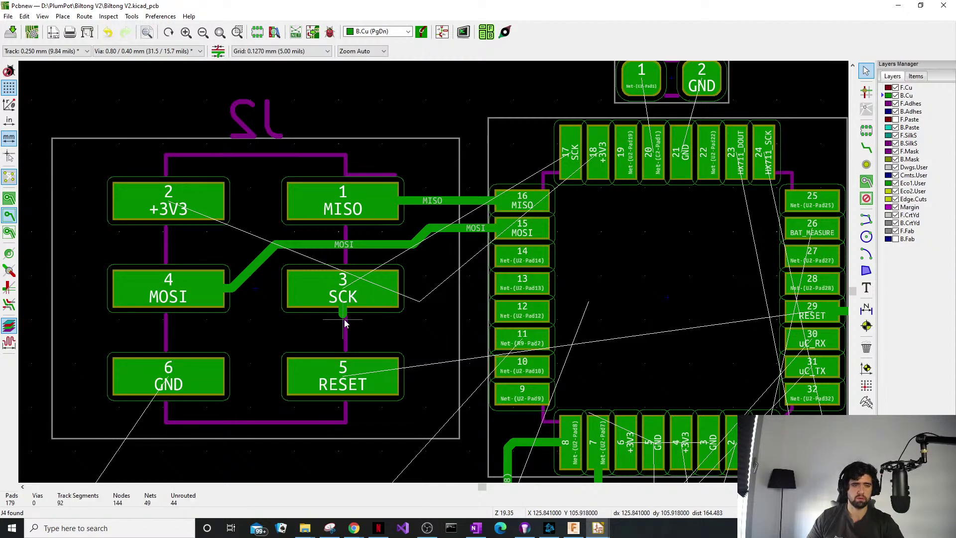
{"action": "left_click", "coordinate": [344, 314]}
{"action": "key", "text": "Delete"}
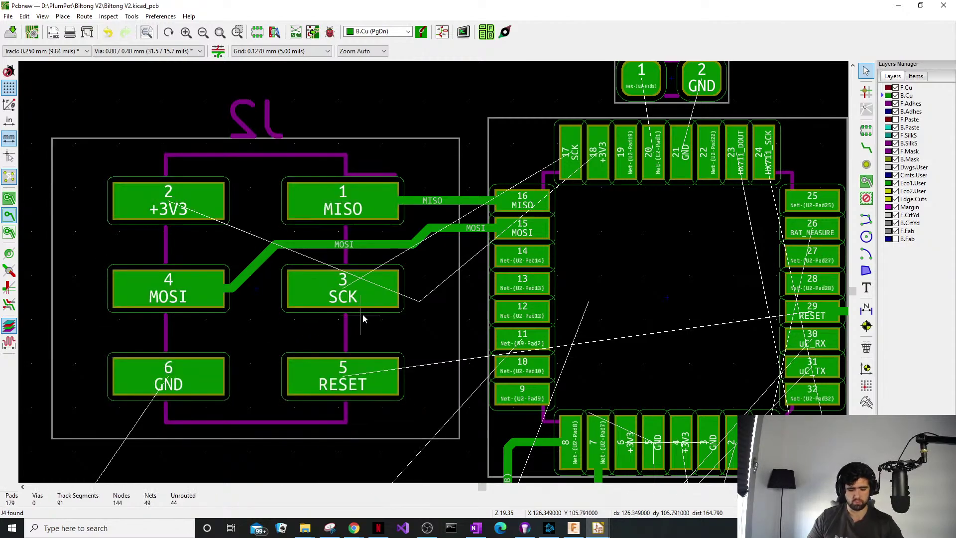
Route a short straight SCK back copper stub from pad 3 of J2 towards U2 and place a via at its end.
{"action": "scroll", "coordinate": [360, 297], "scroll_direction": "up", "scroll_amount": 1}
{"action": "middle_click_drag", "start_coordinate": [435, 259], "coordinate": [370, 316]}
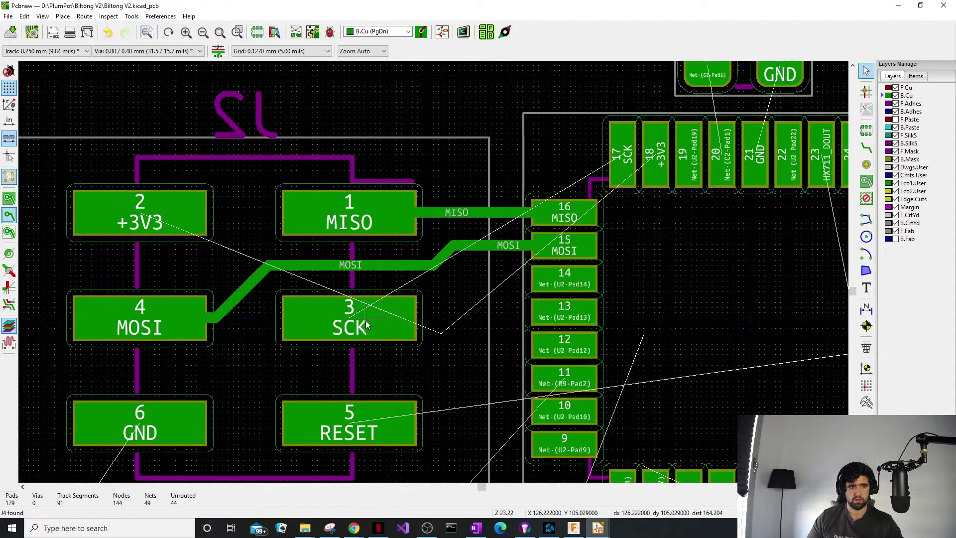
{"action": "key", "text": "x"}
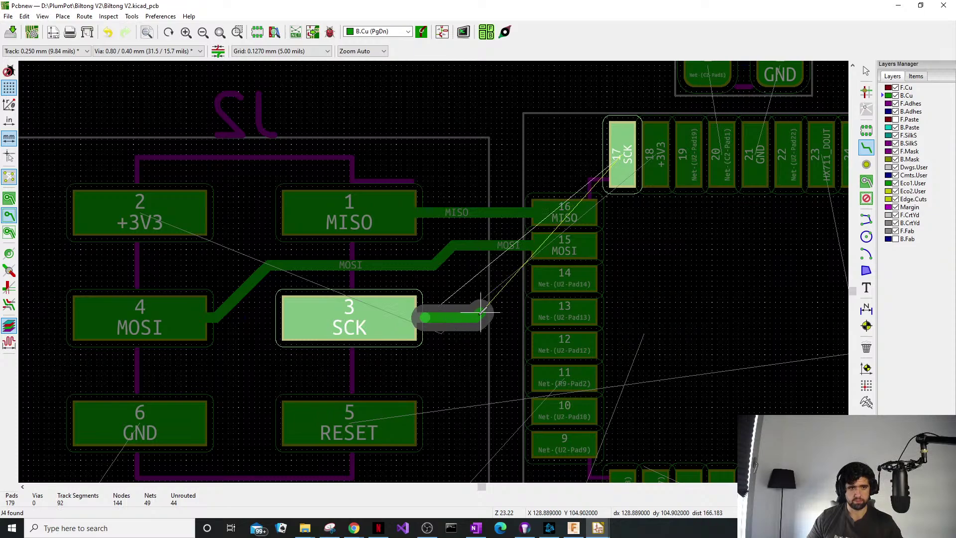
{"action": "double_click", "coordinate": [477, 318]}
{"action": "key", "text": "Escape"}
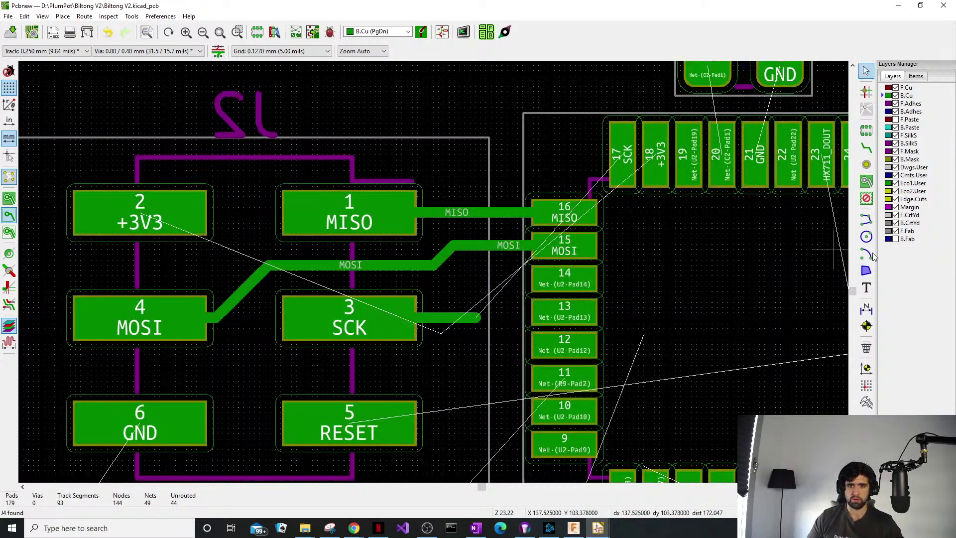
{"action": "left_click", "coordinate": [866, 165]}
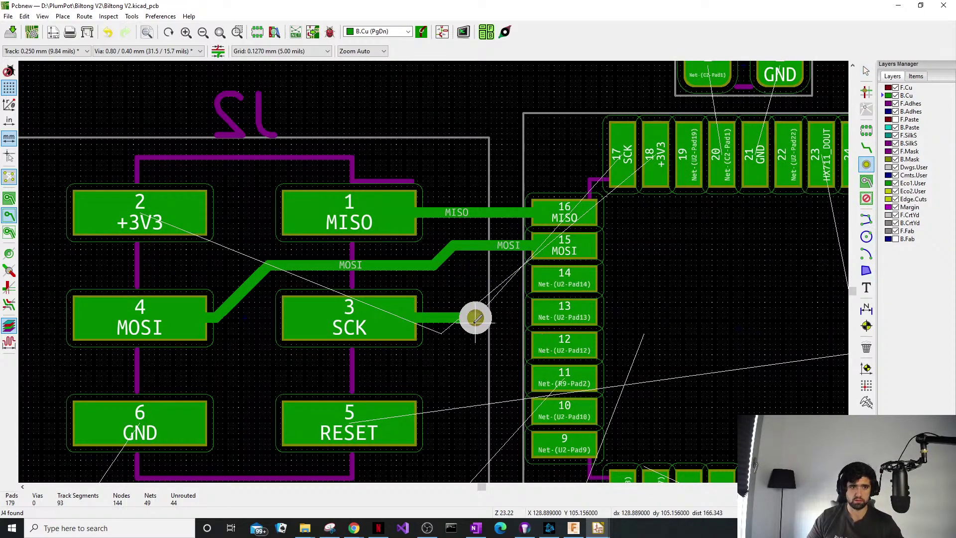
{"action": "key", "text": "Escape"}
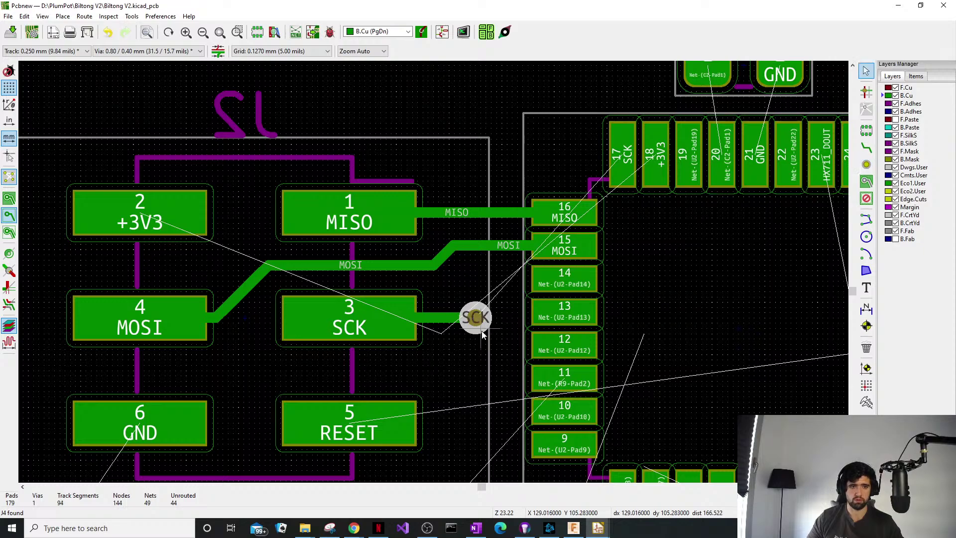
Set the SCK via's diameter to 0.6 mm and its drill to 0.3 mm.
{"action": "double_click", "coordinate": [481, 332]}
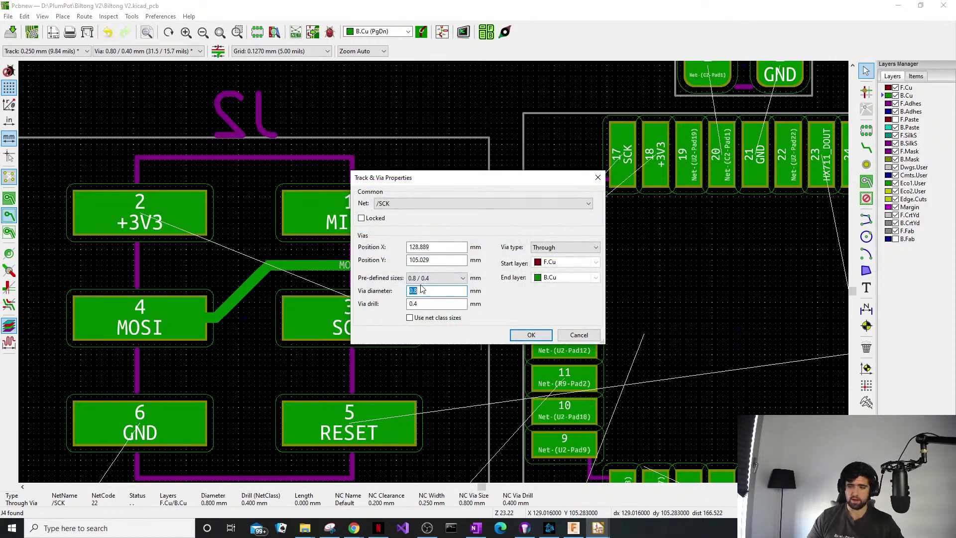
{"action": "type", "text": "0.5"}
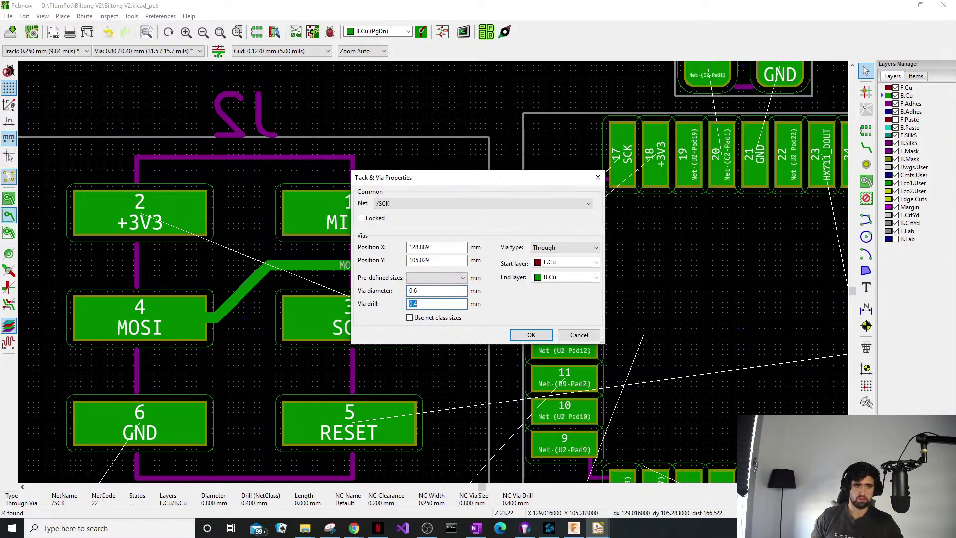
{"action": "key", "text": "Return"}
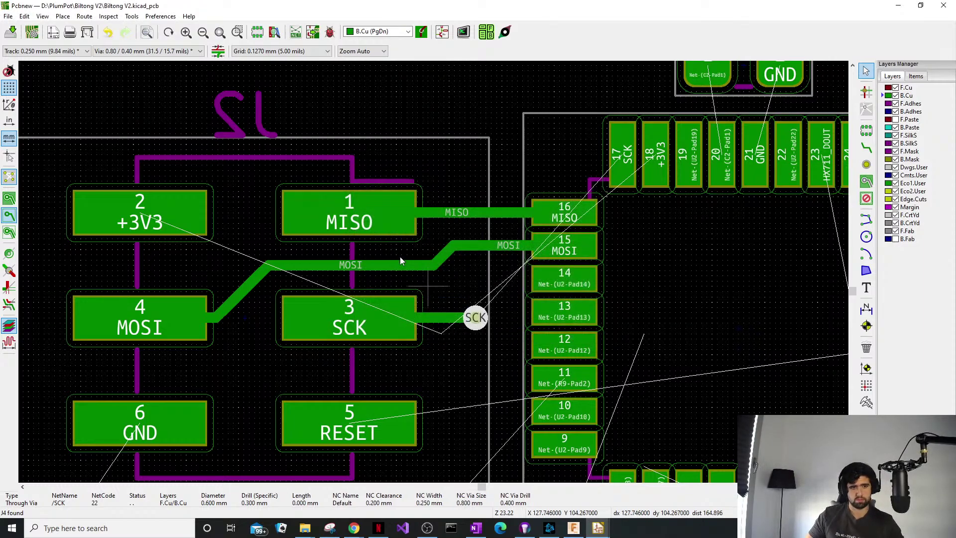
Try to start a front copper SCK track from the via beside pad 3 of J2.
{"action": "left_click", "coordinate": [768, 243]}
{"action": "key", "text": "Page_Up"}
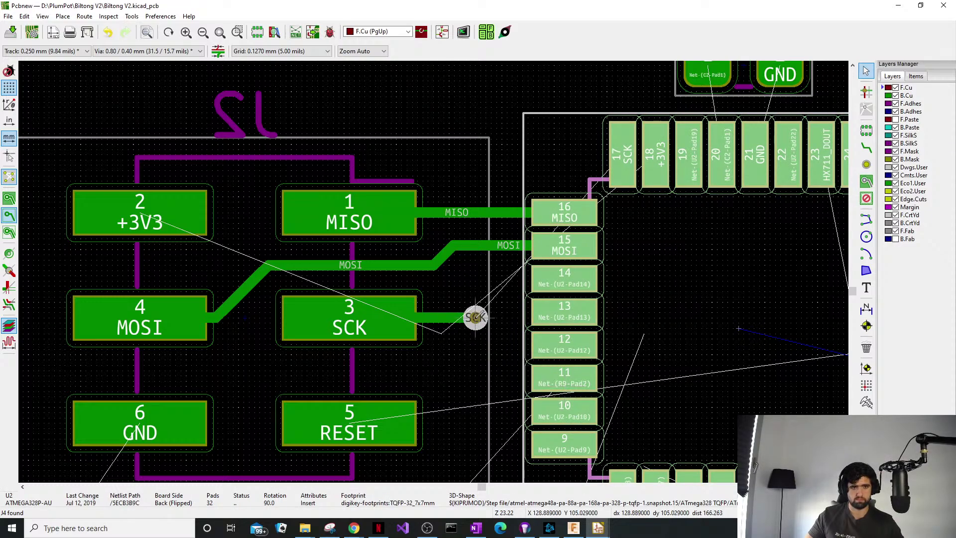
{"action": "key", "text": "x"}
{"action": "left_click", "coordinate": [475, 319]}
{"action": "key", "text": "Escape"}
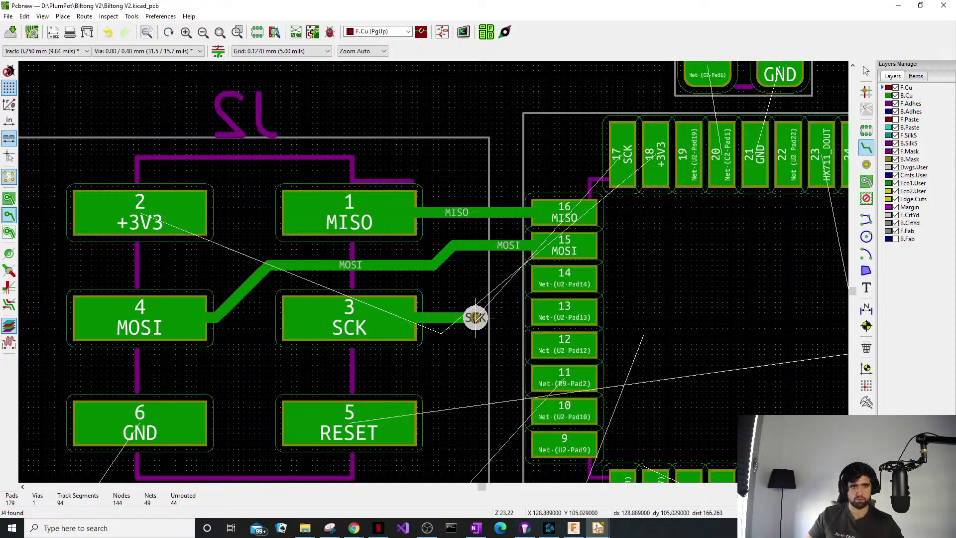
{"action": "left_click", "coordinate": [475, 318]}
{"action": "key", "text": "Escape"}
{"action": "key", "text": "Escape"}
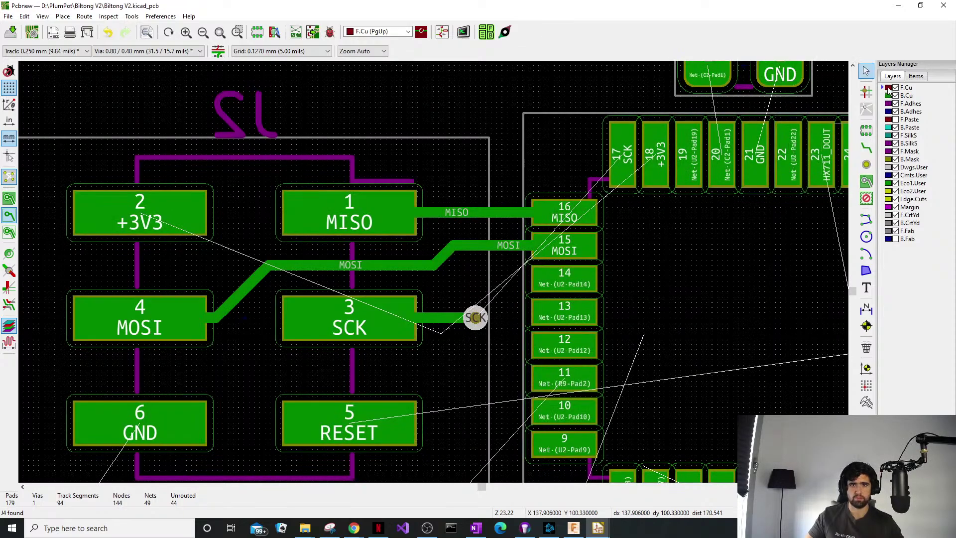
{"action": "left_click", "coordinate": [867, 147]}
{"action": "left_click", "coordinate": [476, 317]}
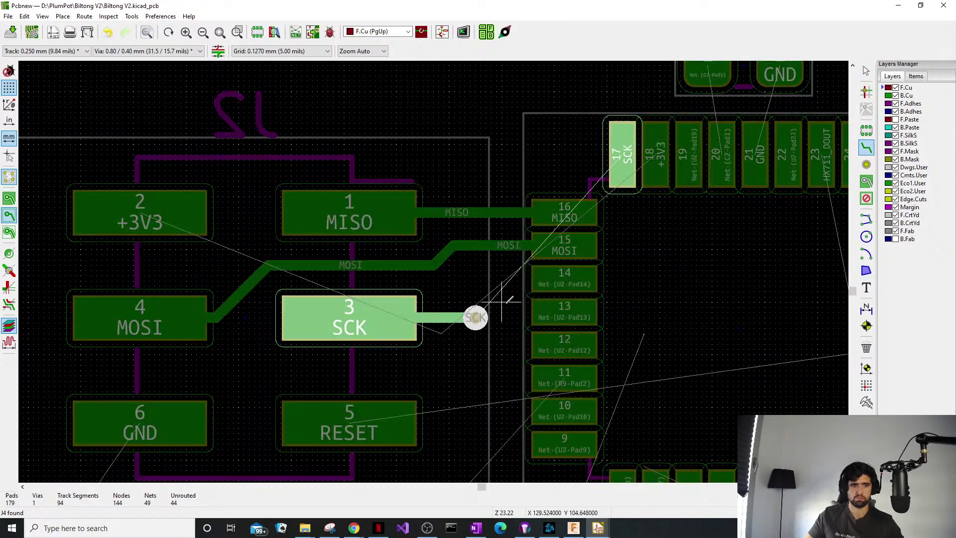
{"action": "key", "text": "Escape"}
{"action": "key", "text": "Escape"}
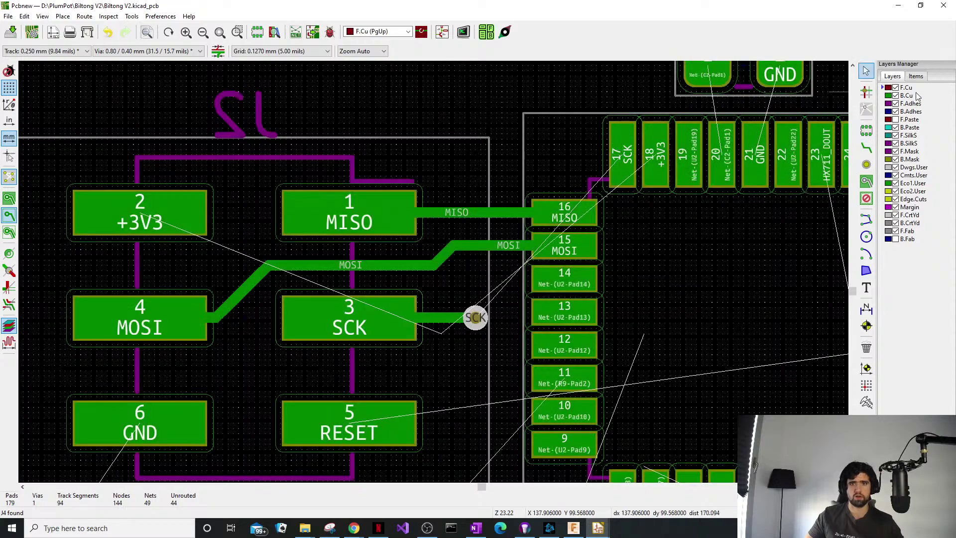
Show the front footprints and move the SCK via off pad 1 of D4 into the free space below the MOSI track.
{"action": "left_click", "coordinate": [916, 76]}
{"action": "left_click", "coordinate": [891, 89]}
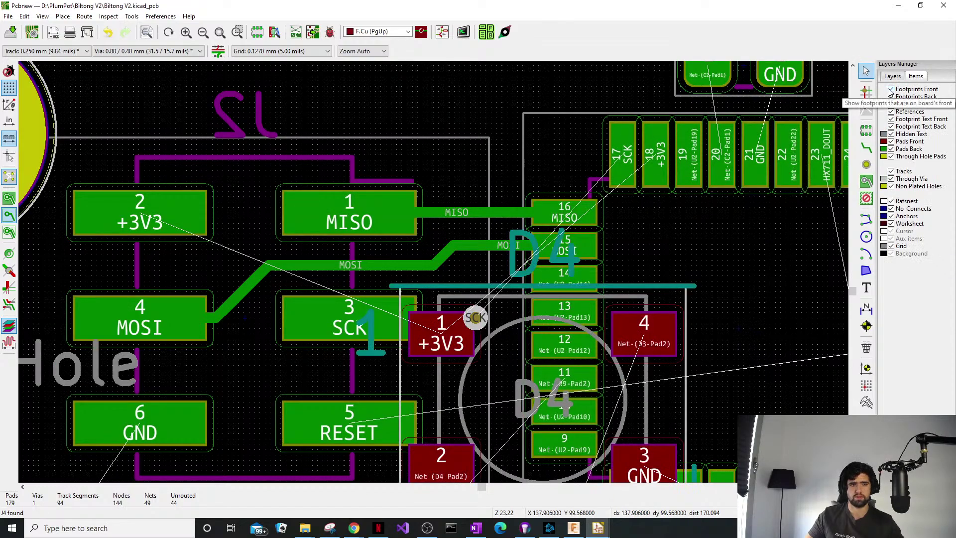
{"action": "scroll", "coordinate": [466, 347], "scroll_direction": "up", "scroll_amount": 5}
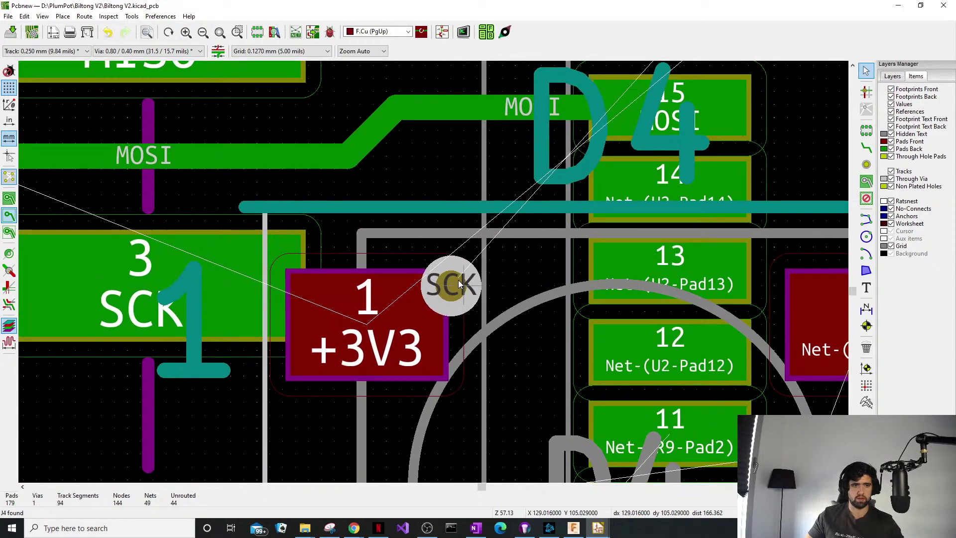
{"action": "left_click", "coordinate": [476, 317]}
{"action": "left_click", "coordinate": [491, 310]}
{"action": "left_click_drag", "start_coordinate": [453, 289], "coordinate": [478, 198]}
{"action": "left_click", "coordinate": [457, 288]}
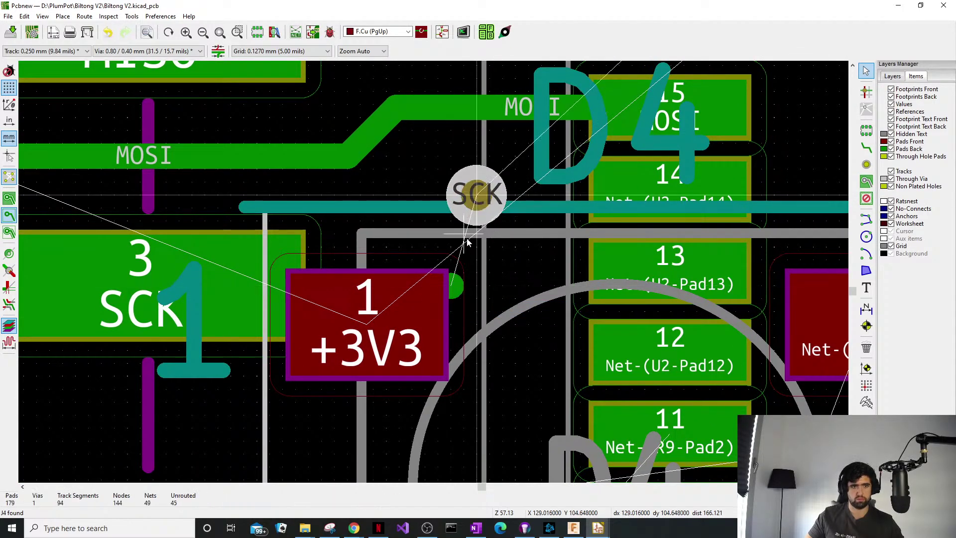
{"action": "left_click", "coordinate": [460, 290]}
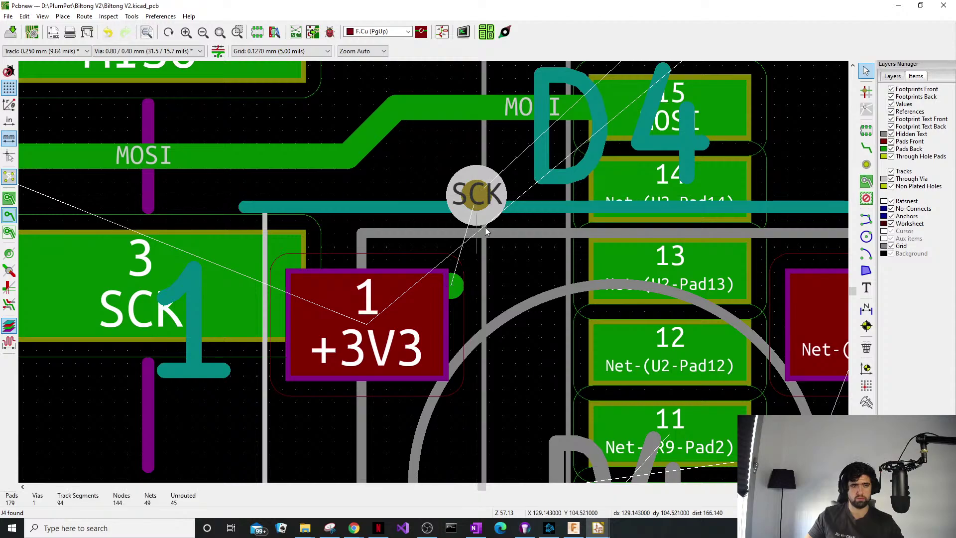
Make B.Cu the active layer and delete the leftover zero-length SCK track segment at the end of the J2 pad 3 stub.
{"action": "key", "text": "Escape"}
{"action": "left_click_drag", "start_coordinate": [458, 288], "coordinate": [457, 289]}
{"action": "left_click", "coordinate": [465, 283]}
{"action": "left_click", "coordinate": [455, 291]}
{"action": "key", "text": "Escape"}
{"action": "left_click", "coordinate": [457, 288]}
{"action": "key", "text": "Escape"}
{"action": "left_click", "coordinate": [452, 290]}
{"action": "left_click", "coordinate": [534, 271]}
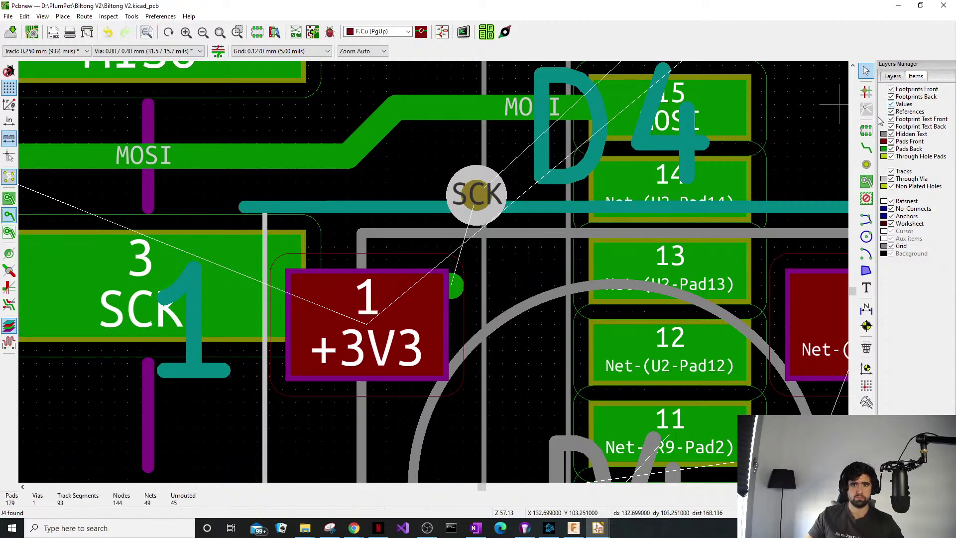
{"action": "left_click", "coordinate": [893, 77]}
{"action": "left_click", "coordinate": [903, 95]}
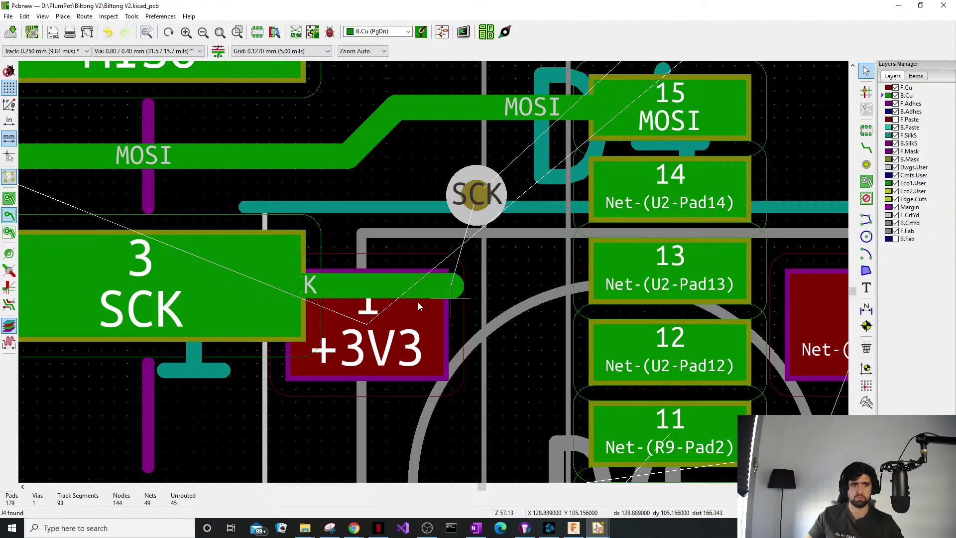
{"action": "left_click", "coordinate": [452, 287]}
{"action": "key", "text": "Escape"}
{"action": "left_click", "coordinate": [438, 286]}
{"action": "left_click", "coordinate": [455, 315]}
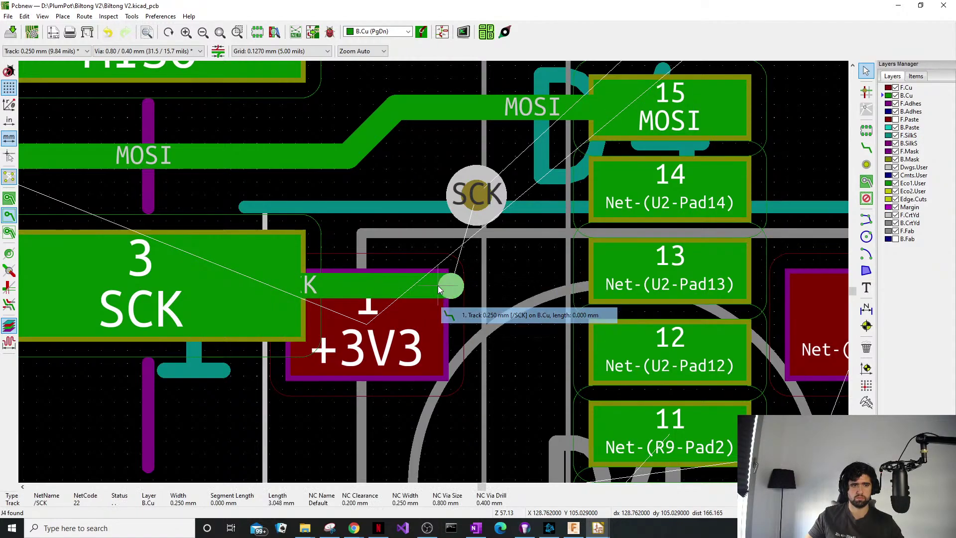
{"action": "key", "text": "Delete"}
{"action": "left_click", "coordinate": [454, 289]}
{"action": "key", "text": "Delete"}
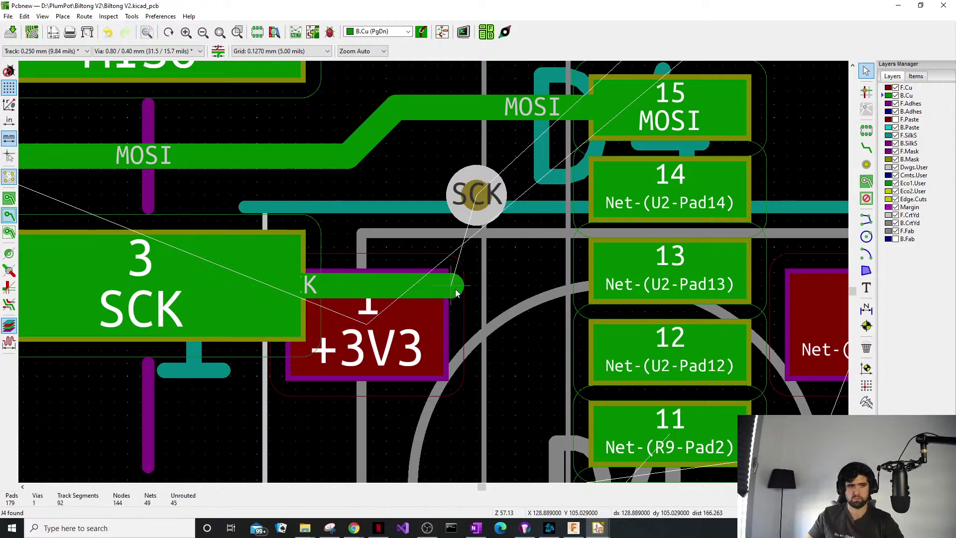
Extend the SCK back copper track from the stub's open end to the relocated via.
{"action": "key", "text": "x"}
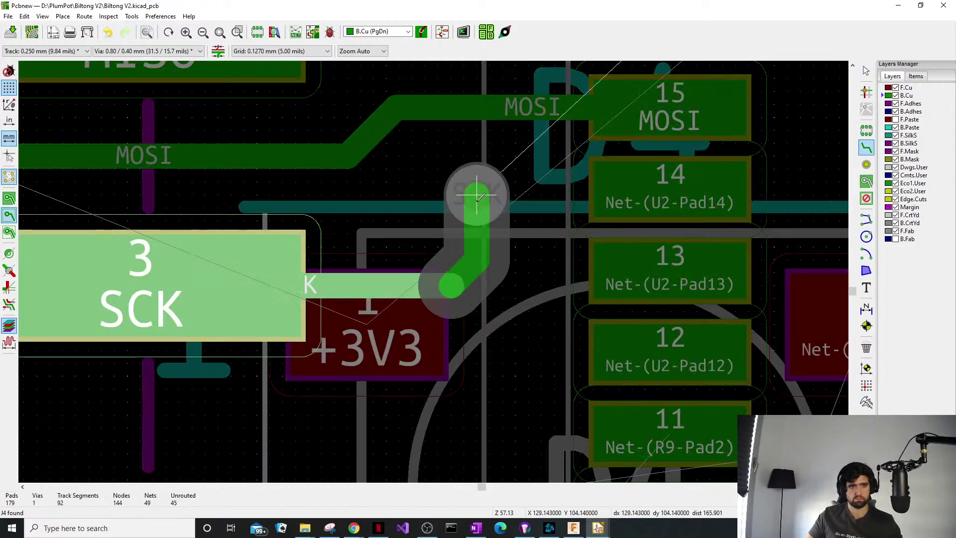
{"action": "left_click", "coordinate": [477, 195]}
{"action": "scroll", "coordinate": [477, 199], "scroll_direction": "up", "scroll_amount": 3}
Route an F.Cu SCK track from the via across the MOSI and MISO tracks to a point short of U2 pad 17, and save the board.
{"action": "left_click", "coordinate": [877, 87]}
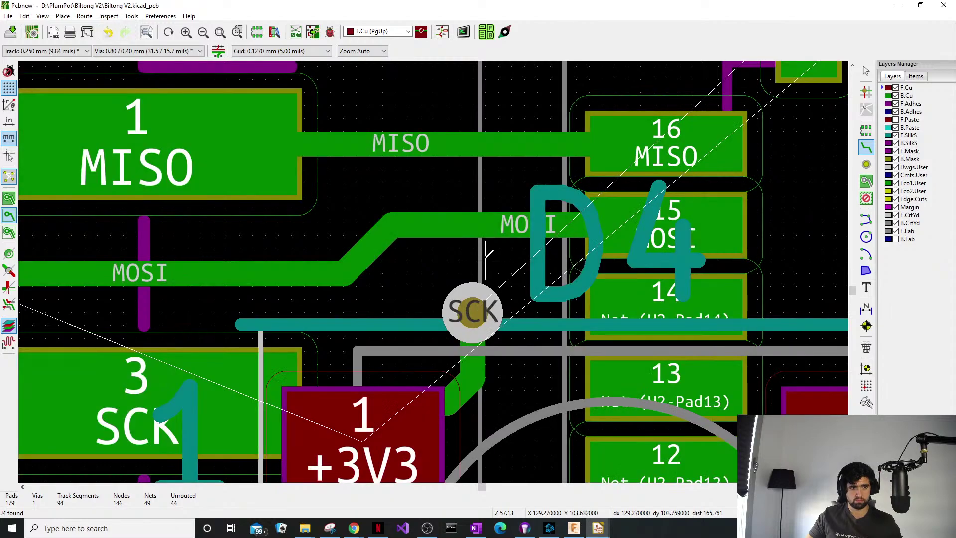
{"action": "left_click", "coordinate": [473, 312]}
{"action": "scroll", "coordinate": [470, 208], "scroll_direction": "up", "scroll_amount": 3}
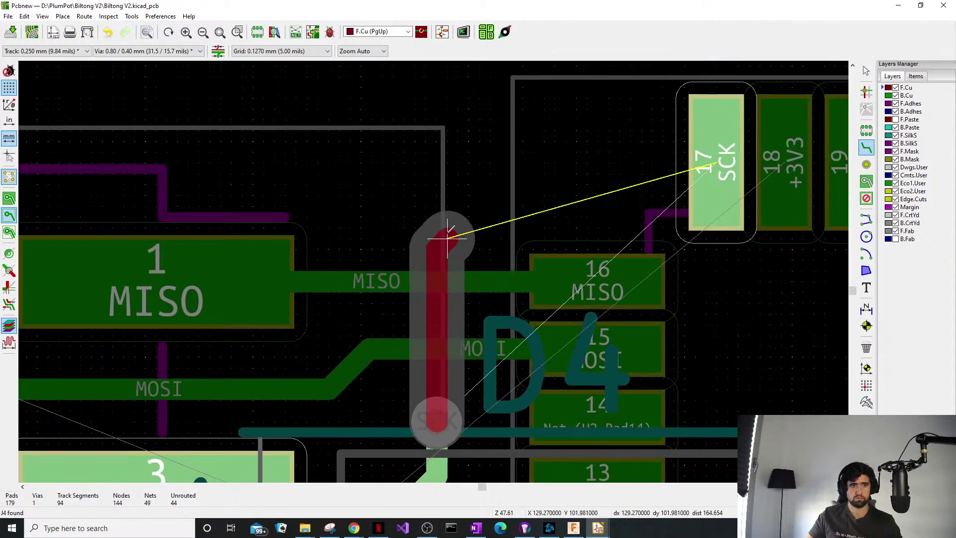
{"action": "left_click", "coordinate": [448, 196]}
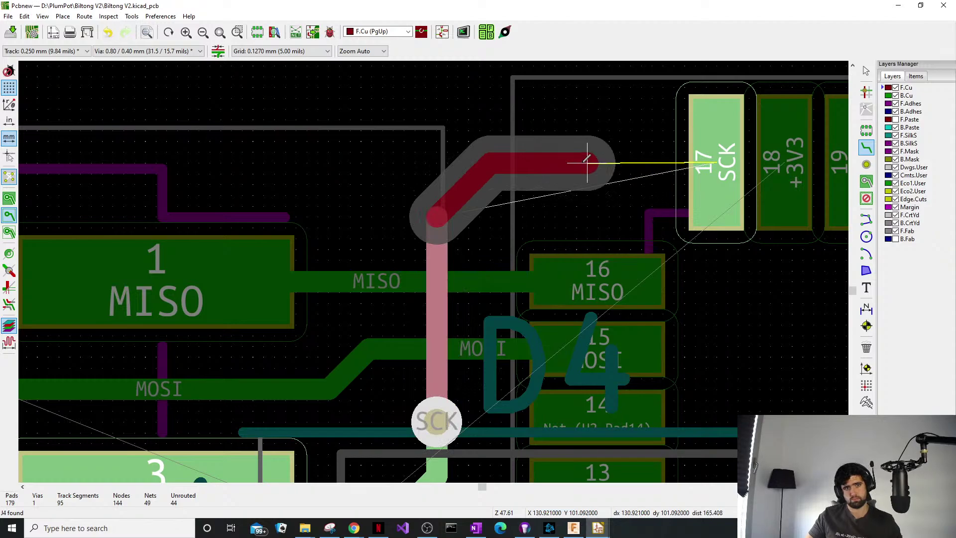
{"action": "double_click", "coordinate": [588, 162]}
{"action": "key", "text": "Escape"}
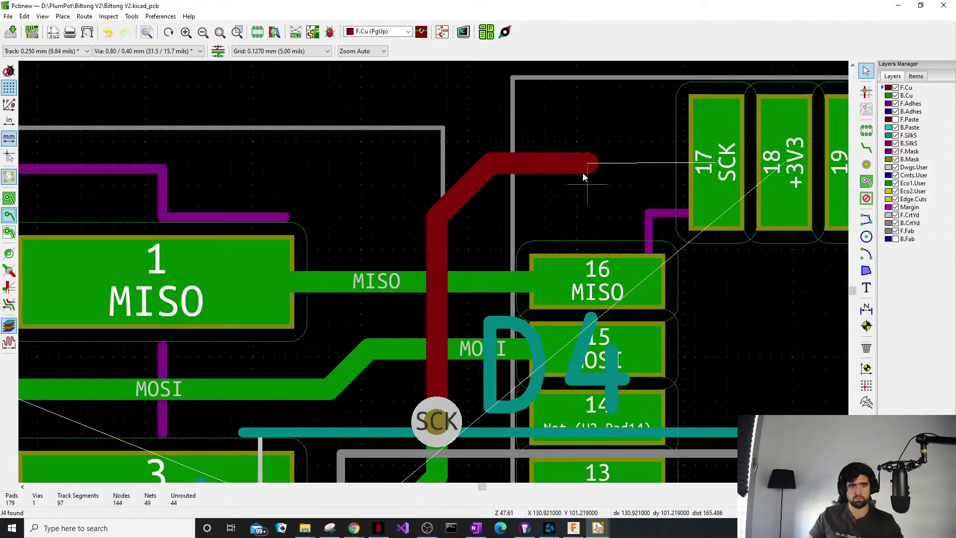
{"action": "left_click", "coordinate": [11, 32]}
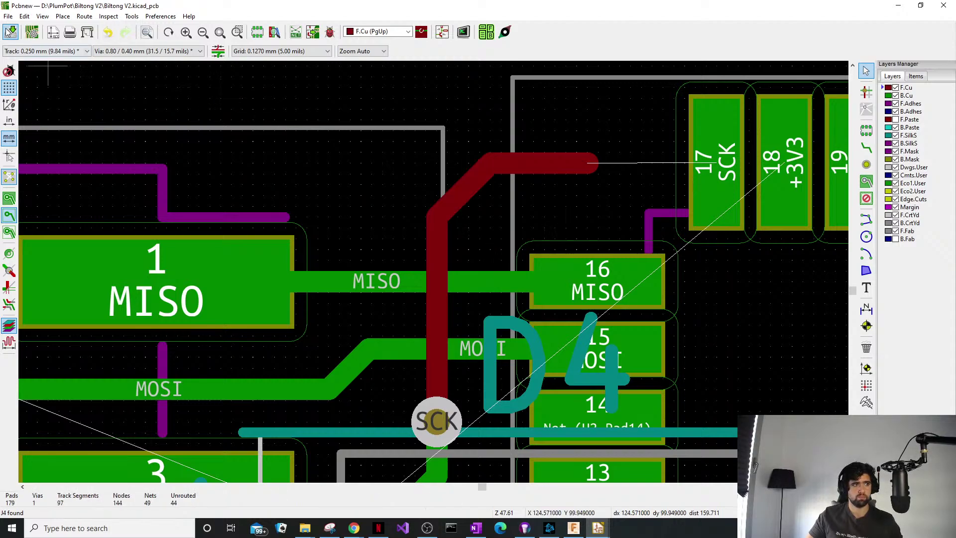
Copy the SCK via onto the open end of the F.Cu SCK track, just short of U2 pad 17.
{"action": "left_click", "coordinate": [435, 420]}
{"action": "key", "text": "ctrl+c"}
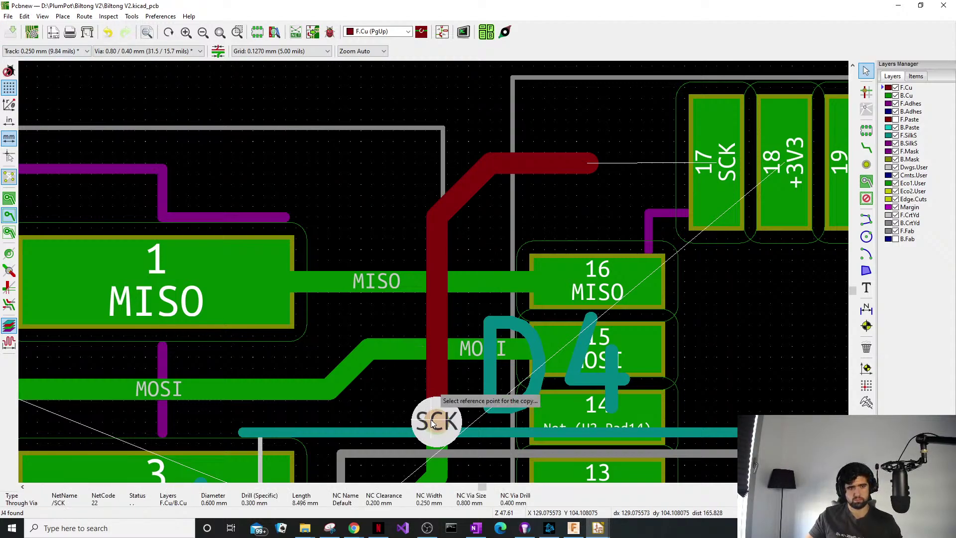
{"action": "left_click", "coordinate": [436, 422]}
{"action": "key", "text": "ctrl+v"}
{"action": "left_click", "coordinate": [596, 164]}
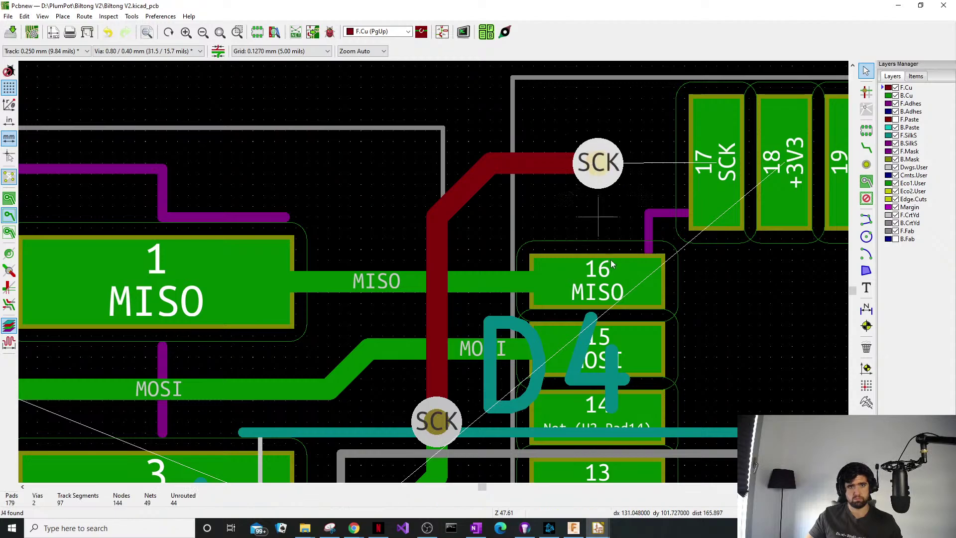
Route a straight B.Cu SCK track between the new via and U2 pad 17.
{"action": "left_click", "coordinate": [894, 95]}
{"action": "left_click", "coordinate": [866, 148]}
{"action": "left_click", "coordinate": [598, 162]}
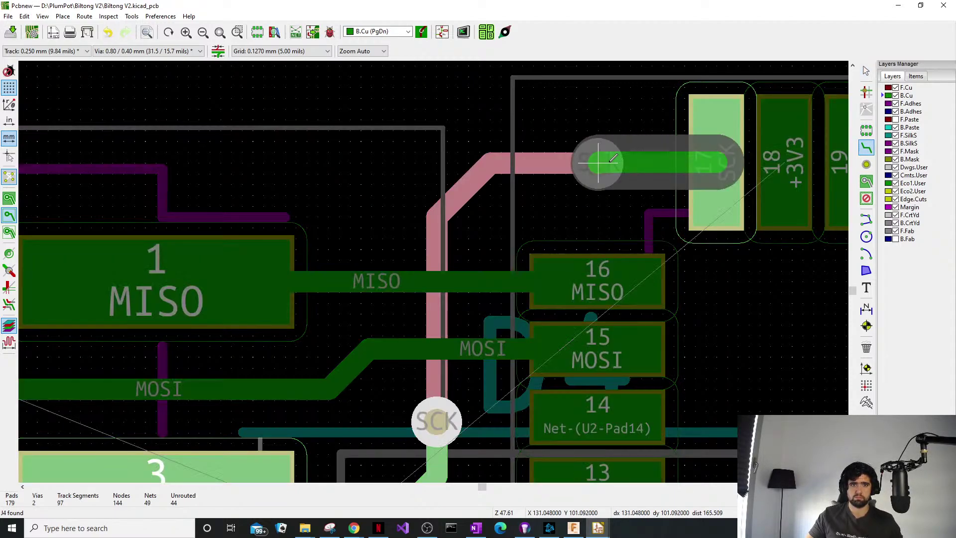
{"action": "left_click", "coordinate": [610, 162]}
{"action": "scroll", "coordinate": [577, 186], "scroll_direction": "down", "scroll_amount": 4}
{"action": "middle_click_drag", "start_coordinate": [453, 374], "coordinate": [564, 264]}
{"action": "key", "text": "Escape"}
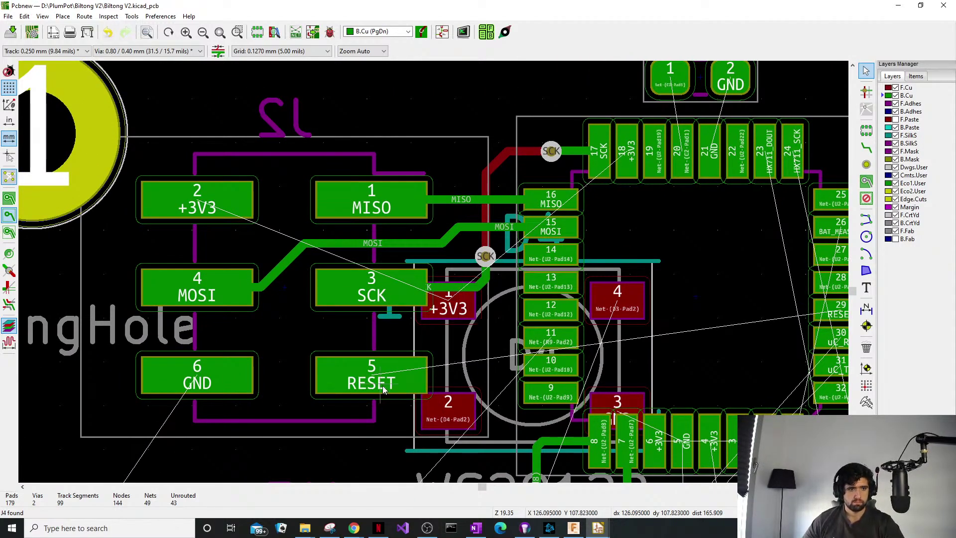
Hide the front footprints while keeping the back footprints shown.
{"action": "left_click", "coordinate": [916, 76]}
{"action": "left_click", "coordinate": [890, 96]}
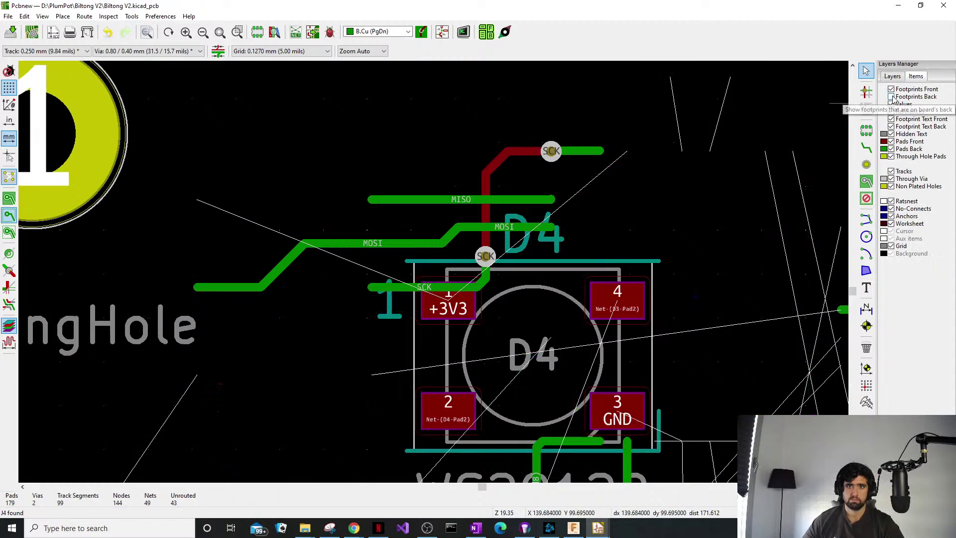
{"action": "left_click", "coordinate": [891, 97]}
{"action": "left_click", "coordinate": [891, 88]}
Route a short B.Cu RESET stub from J2 pad 5 towards U2, ending in the gap before U2's pad column.
{"action": "middle_click_drag", "start_coordinate": [632, 303], "coordinate": [518, 208]}
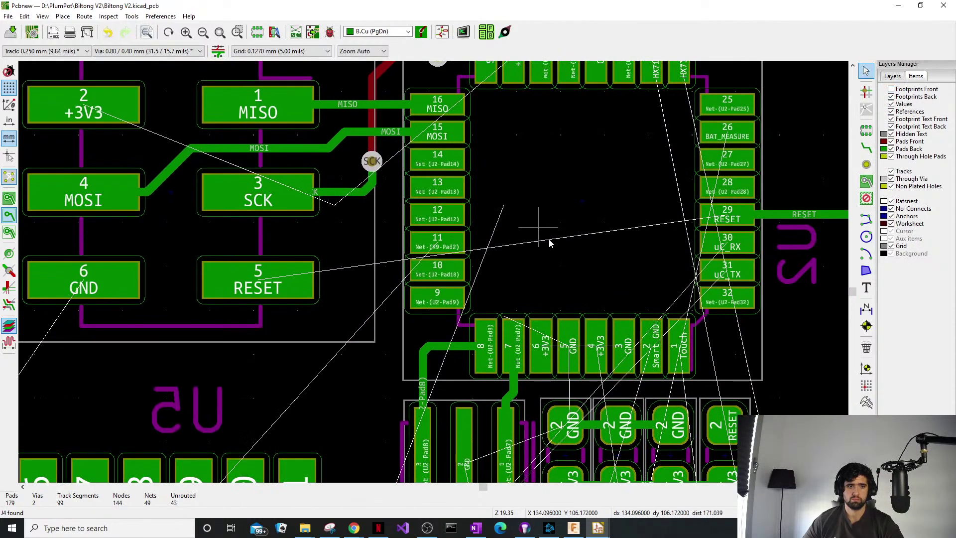
{"action": "middle_click_drag", "start_coordinate": [561, 279], "coordinate": [412, 283]}
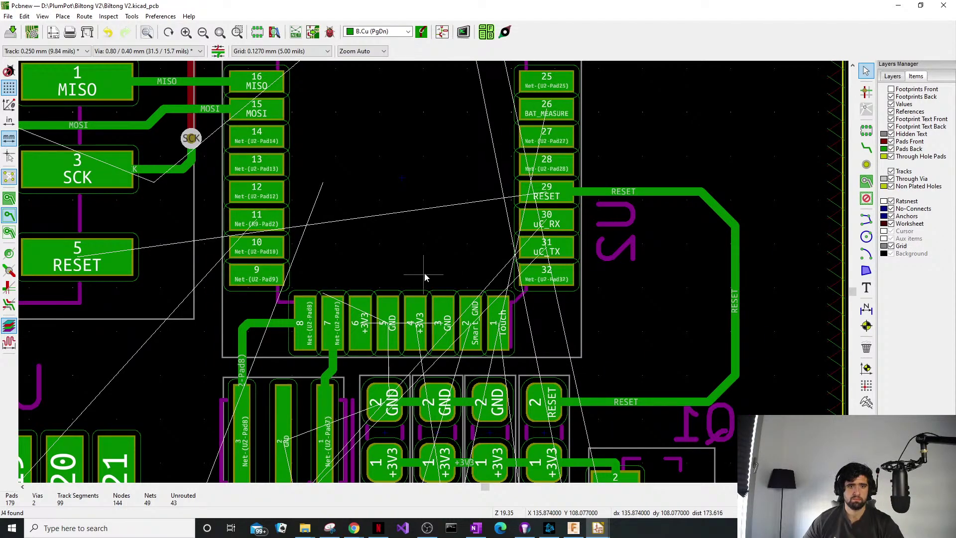
{"action": "middle_click_drag", "start_coordinate": [206, 283], "coordinate": [293, 291]}
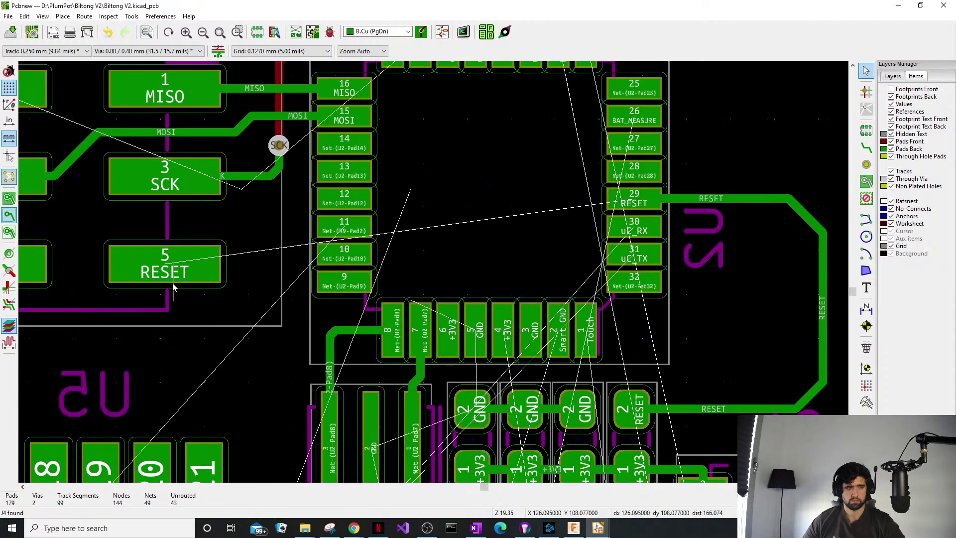
{"action": "key", "text": "x"}
{"action": "left_click", "coordinate": [166, 266]}
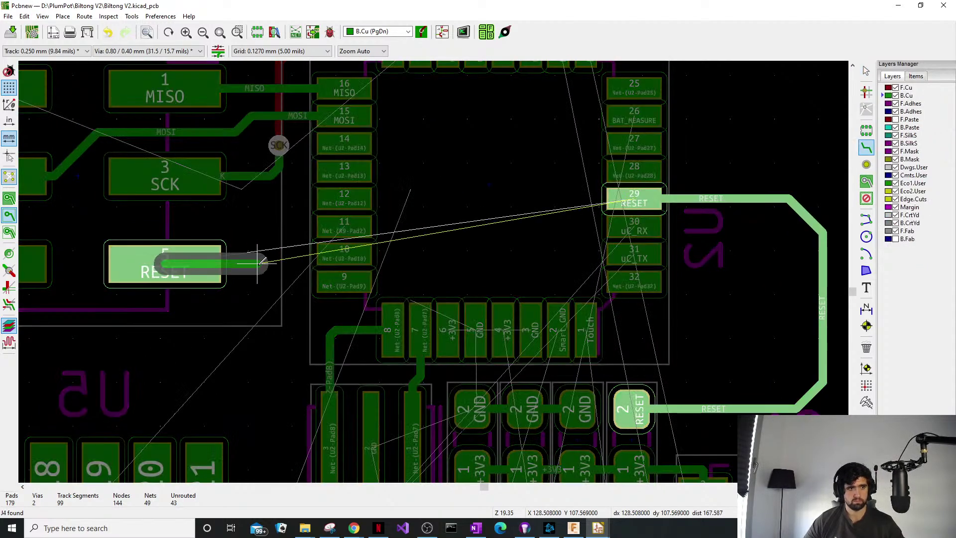
{"action": "double_click", "coordinate": [267, 262]}
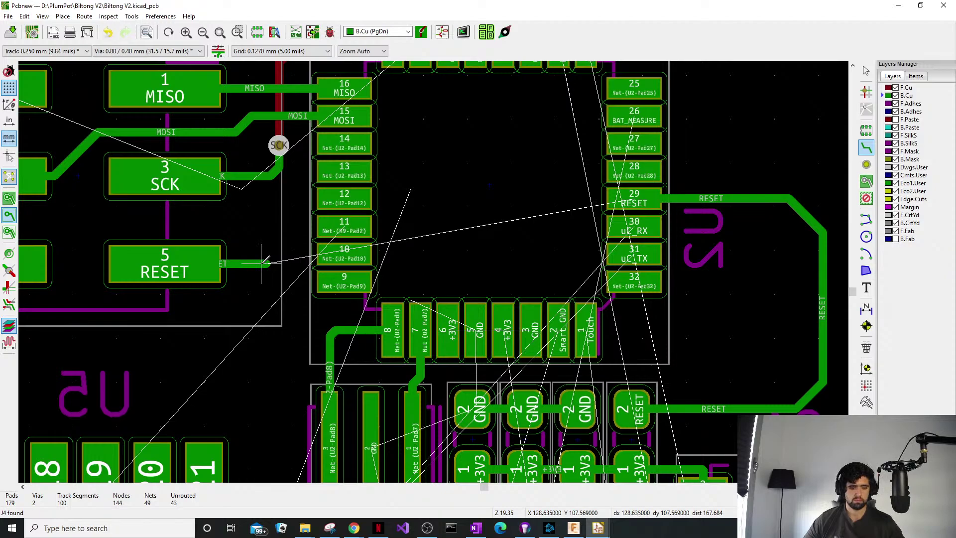
{"action": "key", "text": "Escape"}
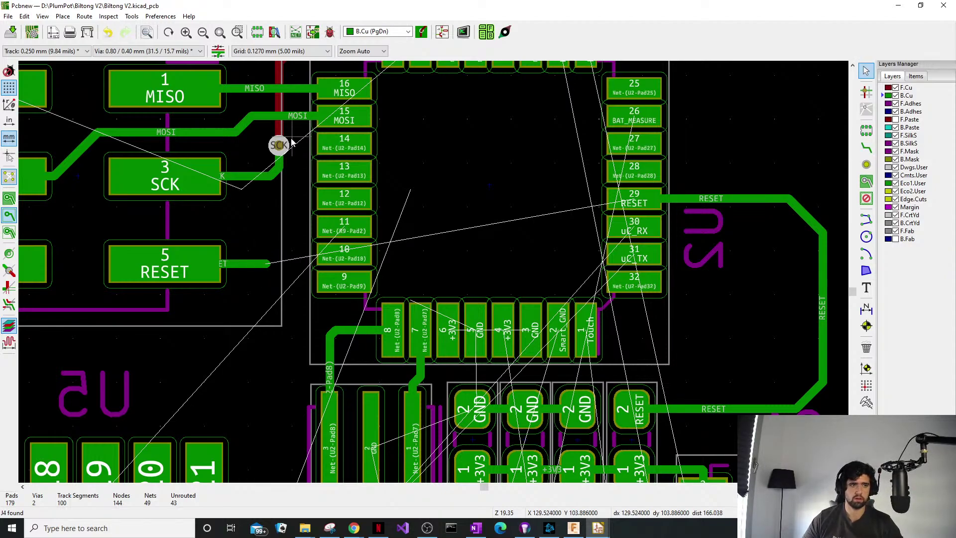
Copy the SCK via beside J2 pad 3 onto the open end of the RESET stub from J2 pad 5.
{"action": "left_click", "coordinate": [274, 146]}
{"action": "left_click", "coordinate": [301, 175]}
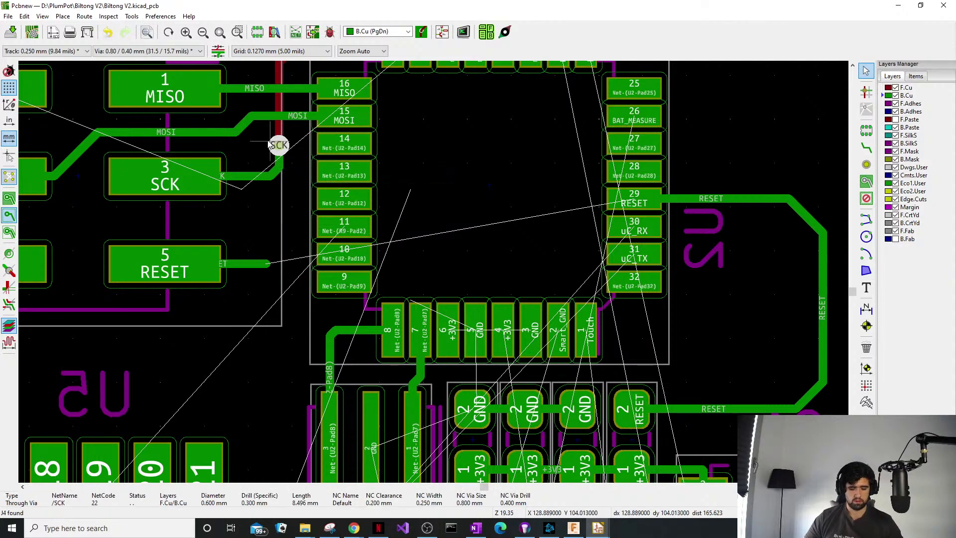
{"action": "key", "text": "ctrl+c"}
{"action": "left_click", "coordinate": [279, 146]}
{"action": "left_click", "coordinate": [302, 175]}
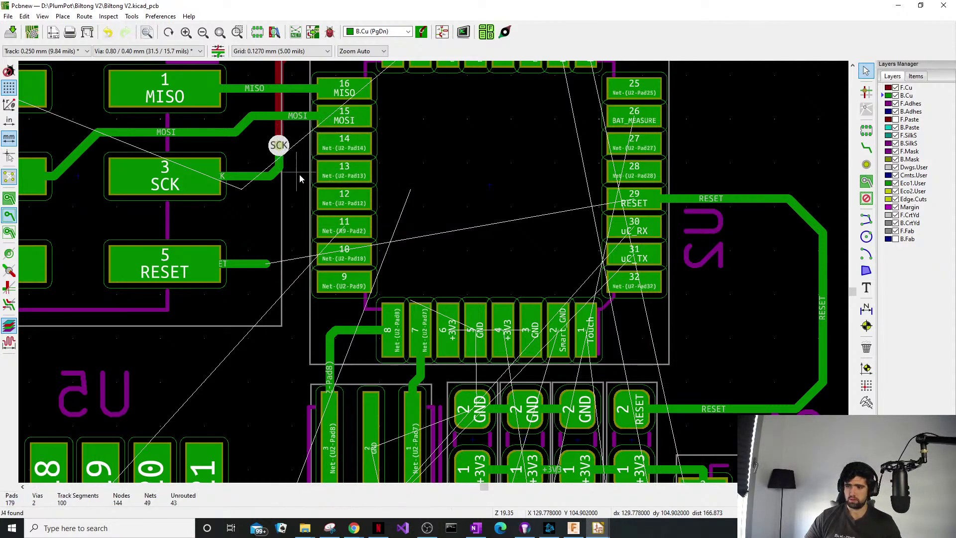
{"action": "key", "text": "ctrl+v"}
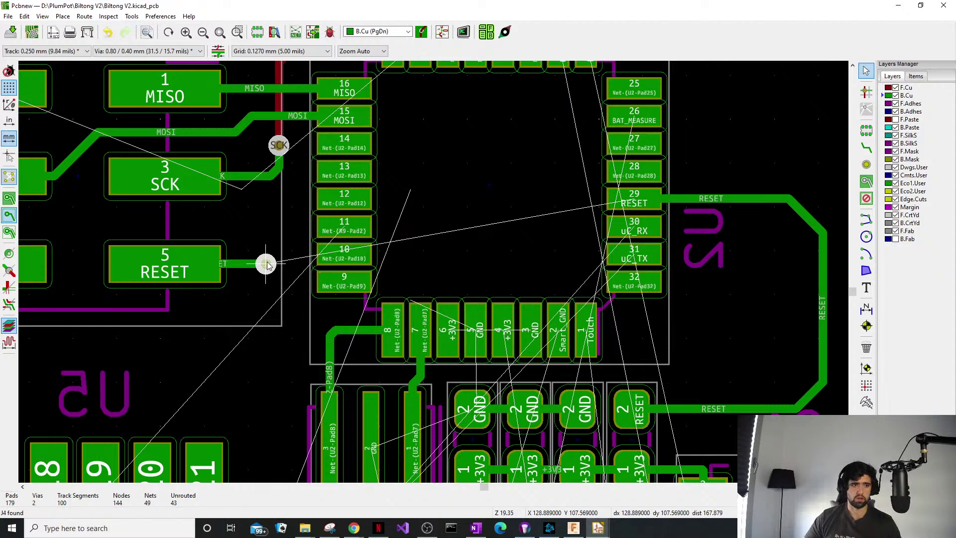
{"action": "left_click", "coordinate": [266, 262]}
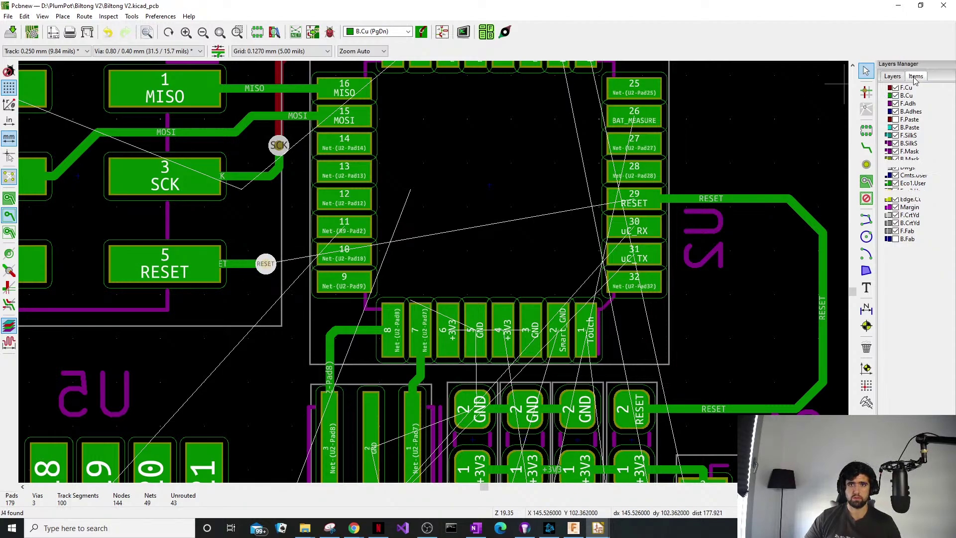
Show the front footprints again and return to the layer list.
{"action": "left_click", "coordinate": [916, 76]}
{"action": "left_click", "coordinate": [892, 89]}
{"action": "left_click", "coordinate": [891, 89]}
{"action": "left_click", "coordinate": [892, 76]}
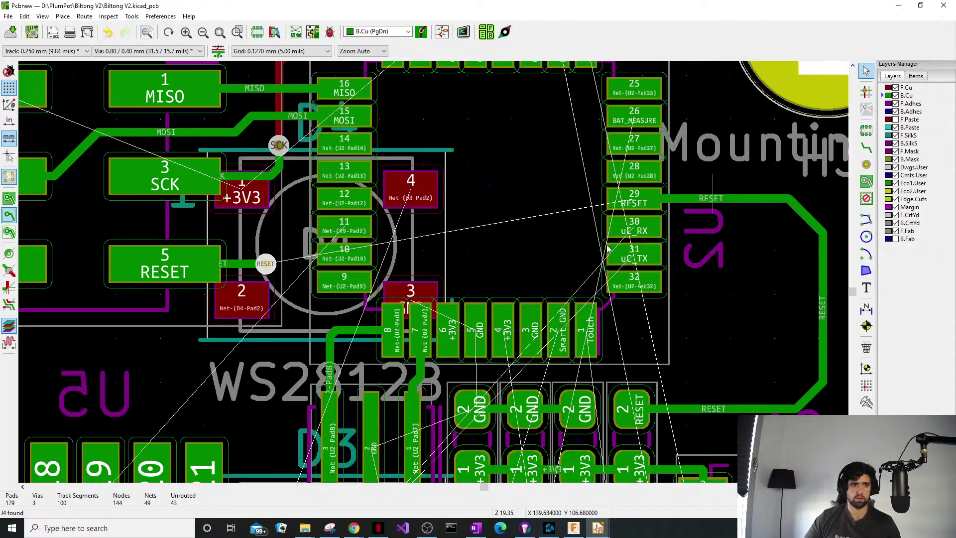
Route an F.Cu RESET track from the via between D4's pads to a point inside U2, level with pad 29.
{"action": "left_click", "coordinate": [888, 88]}
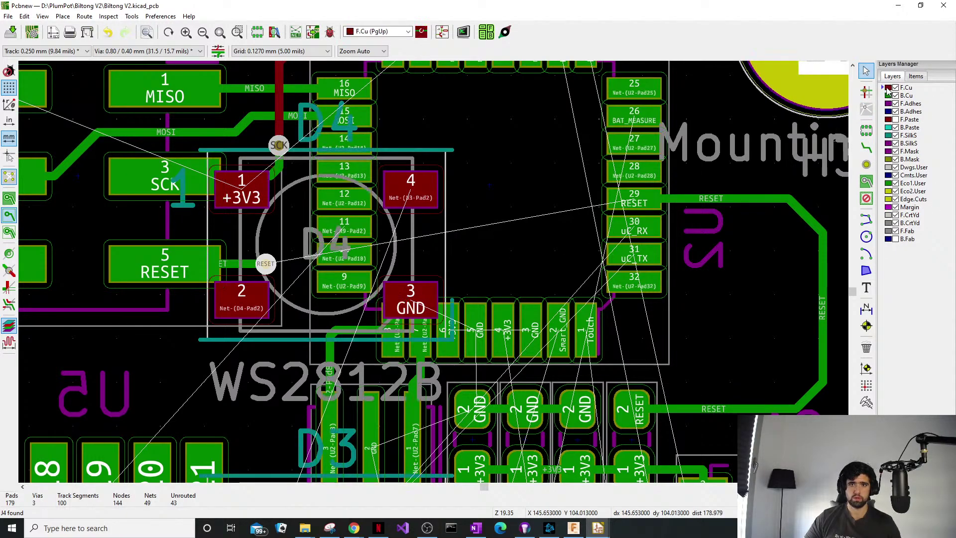
{"action": "left_click", "coordinate": [867, 148]}
{"action": "left_click", "coordinate": [265, 264]}
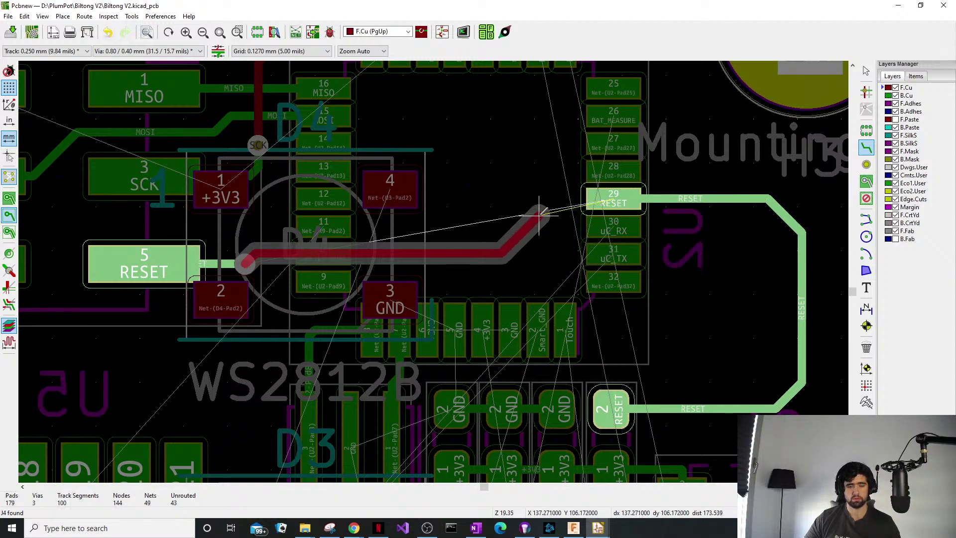
{"action": "left_click", "coordinate": [544, 206]}
{"action": "left_click", "coordinate": [544, 197]}
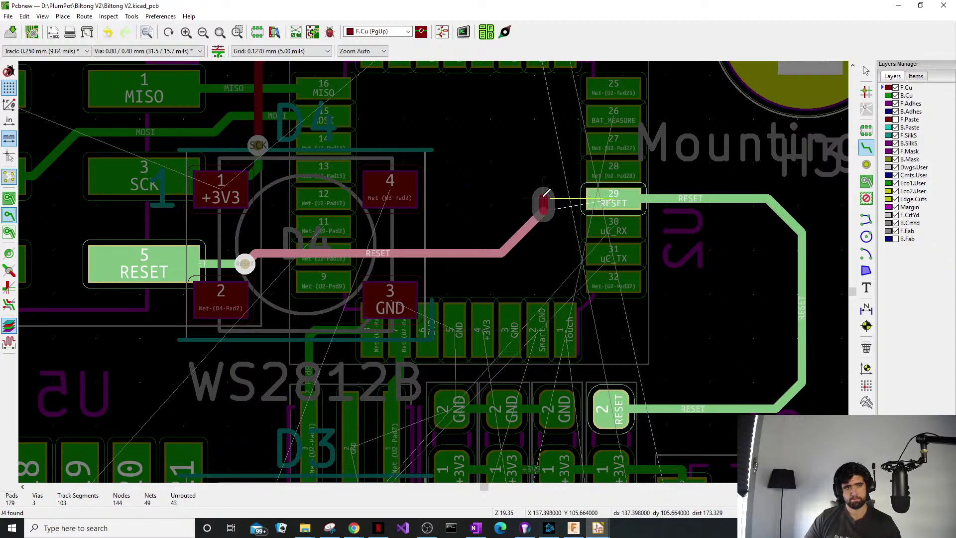
{"action": "key", "text": "Escape"}
{"action": "key", "text": "Escape"}
Place a copied via on the open end of the F.Cu RESET track and connect it to U2 pad 29 on B.Cu.
{"action": "key", "text": "ctrl+v"}
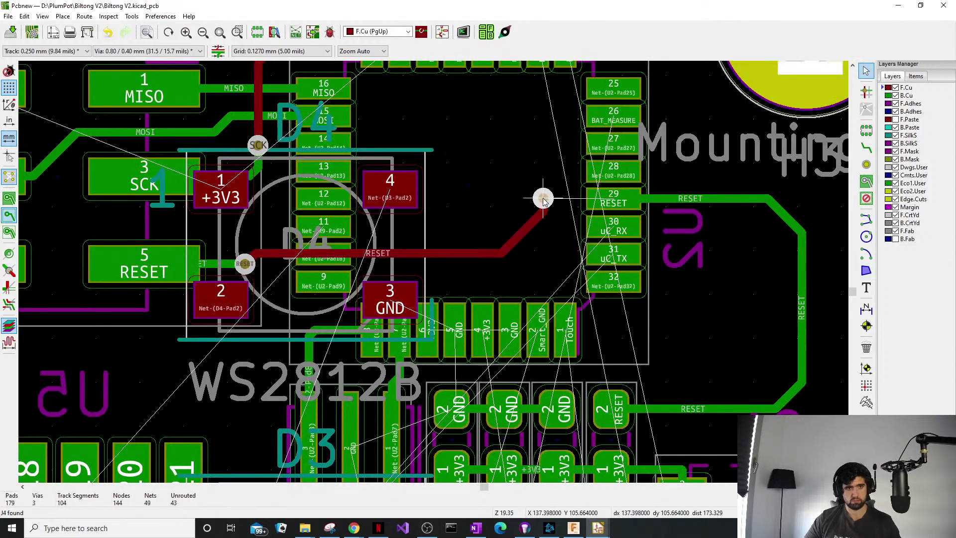
{"action": "left_click", "coordinate": [543, 198]}
{"action": "key", "text": "Page_Down"}
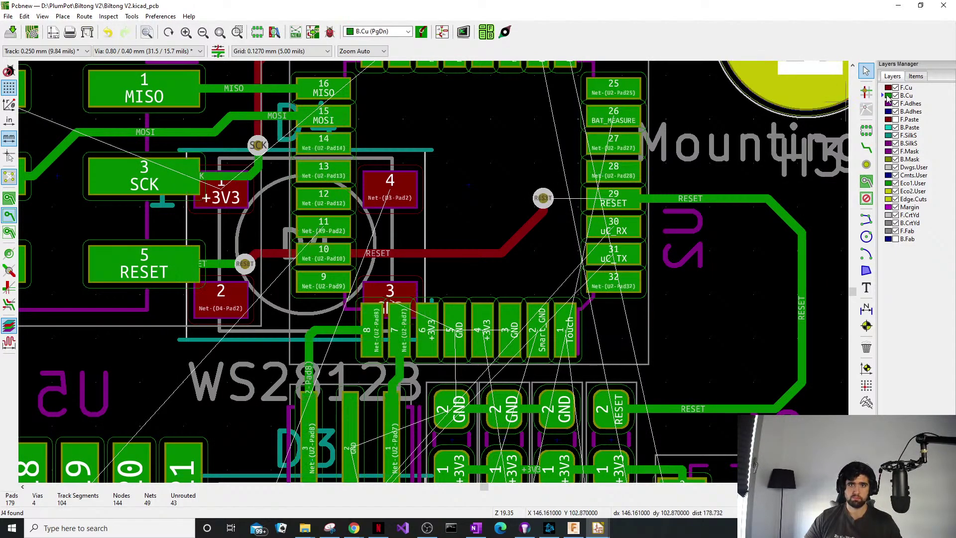
{"action": "key", "text": "x"}
{"action": "left_click", "coordinate": [543, 199]}
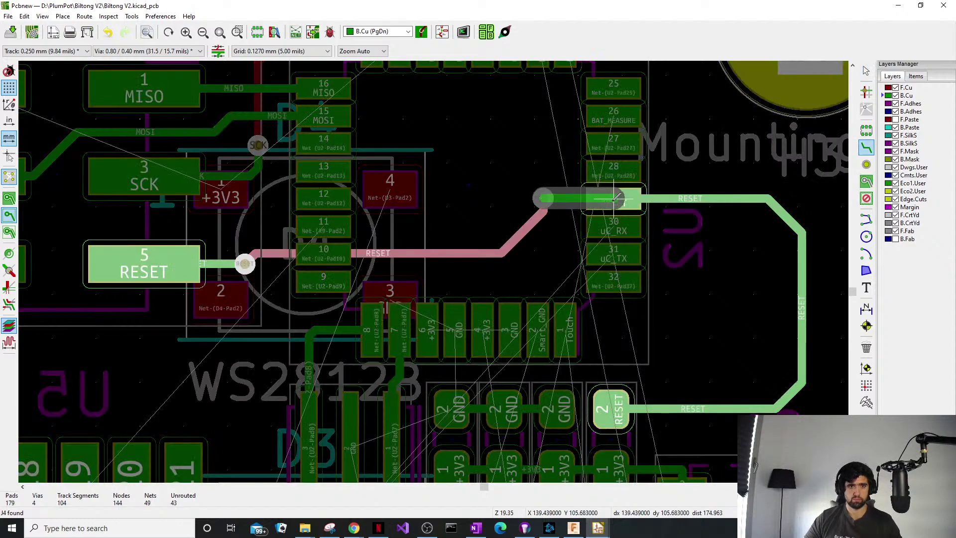
{"action": "left_click", "coordinate": [614, 198]}
Route a B.Cu GND stub from J2 pad 6 towards the nearby board edge and place a copied via at its end.
{"action": "scroll", "coordinate": [144, 264], "scroll_direction": "down", "scroll_amount": 2}
{"action": "middle_click_drag", "start_coordinate": [435, 273], "coordinate": [493, 298]}
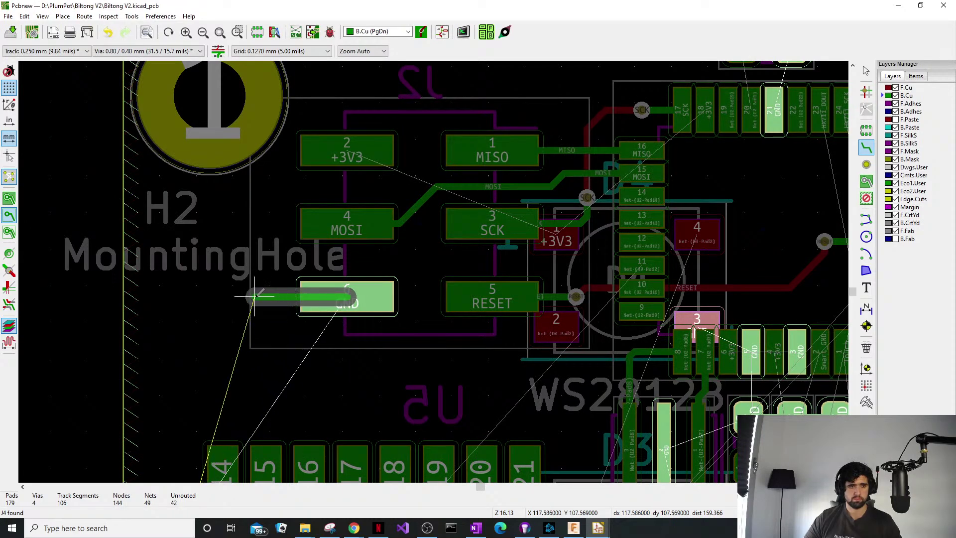
{"action": "double_click", "coordinate": [253, 295]}
{"action": "key", "text": "Escape"}
{"action": "left_click", "coordinate": [254, 297]}
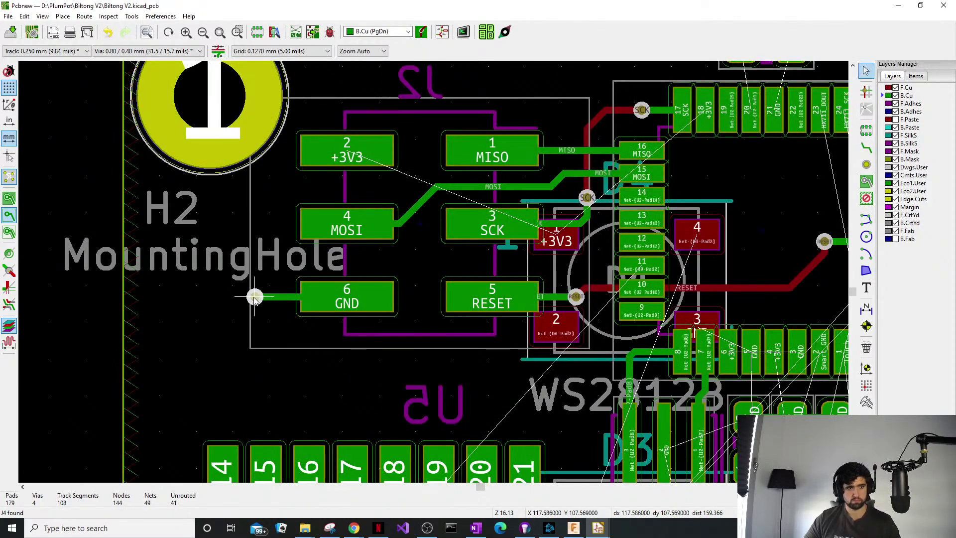
{"action": "key", "text": "Escape"}
Route B.Cu tracks connecting C2 pad 1 to U2 pad 20 and C2's GND pad to U2 pad 21.
{"action": "scroll", "coordinate": [273, 343], "scroll_direction": "down", "scroll_amount": 1}
{"action": "middle_click_drag", "start_coordinate": [545, 251], "coordinate": [457, 212]}
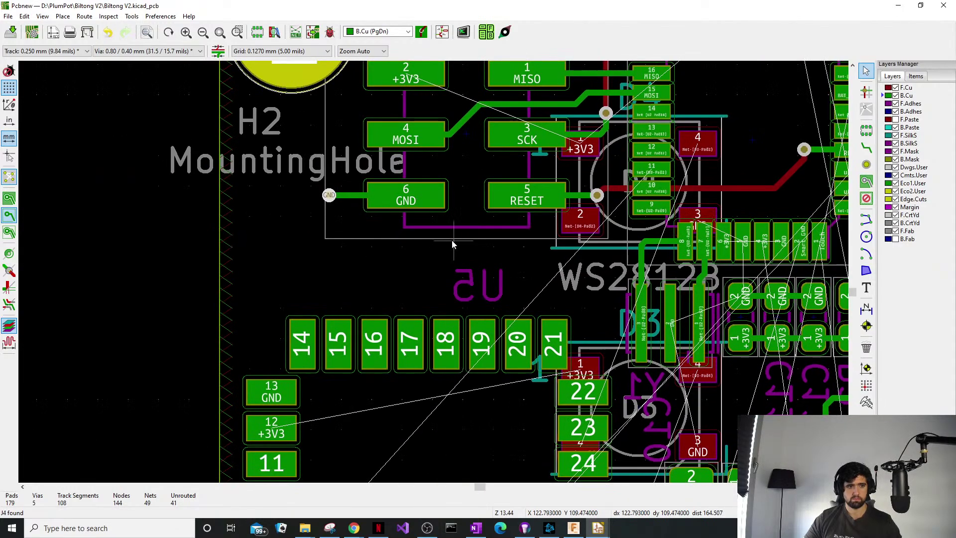
{"action": "scroll", "coordinate": [452, 241], "scroll_direction": "down", "scroll_amount": 1}
{"action": "middle_click_drag", "start_coordinate": [556, 315], "coordinate": [439, 371]}
{"action": "middle_click_drag", "start_coordinate": [542, 184], "coordinate": [549, 240]}
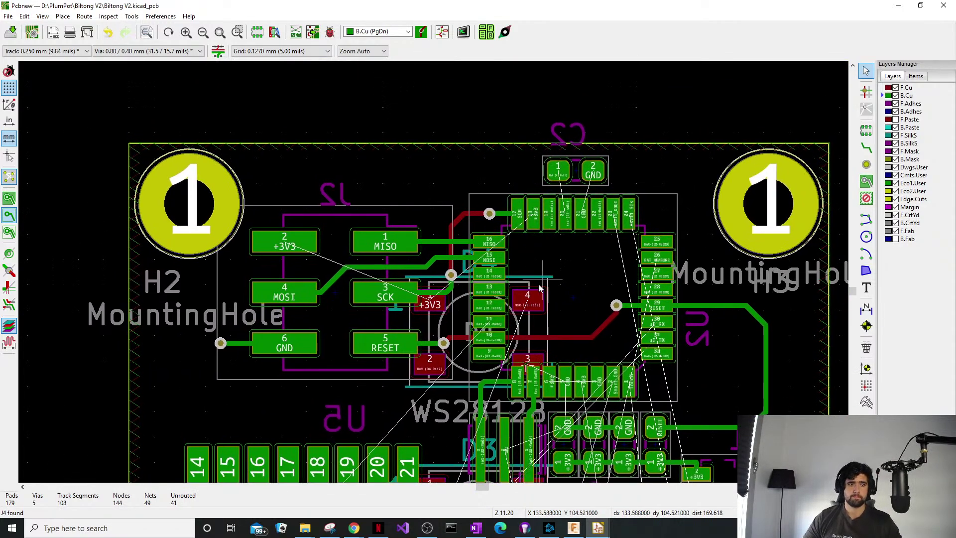
{"action": "scroll", "coordinate": [581, 223], "scroll_direction": "up", "scroll_amount": 5}
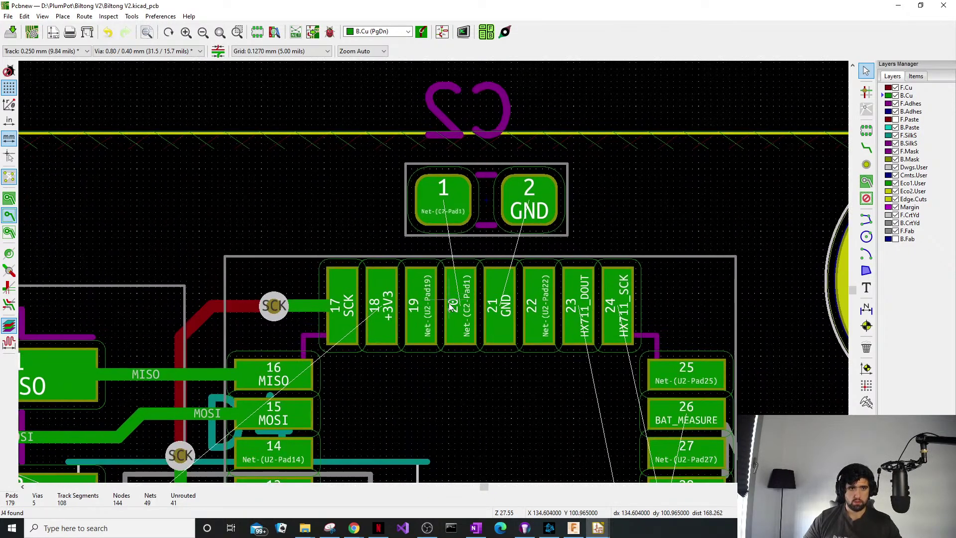
{"action": "key", "text": "x"}
{"action": "left_click", "coordinate": [450, 305]}
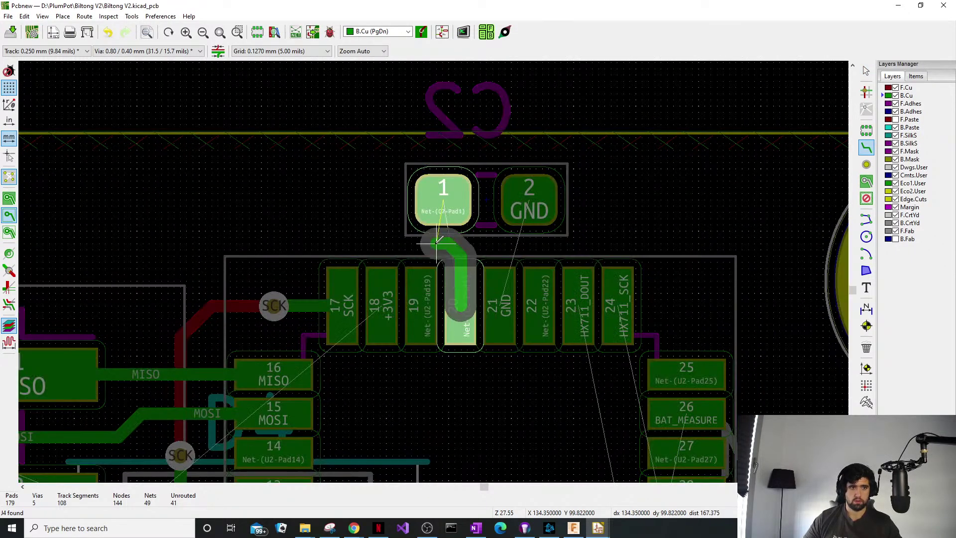
{"action": "left_click", "coordinate": [438, 205]}
{"action": "left_click", "coordinate": [501, 305]}
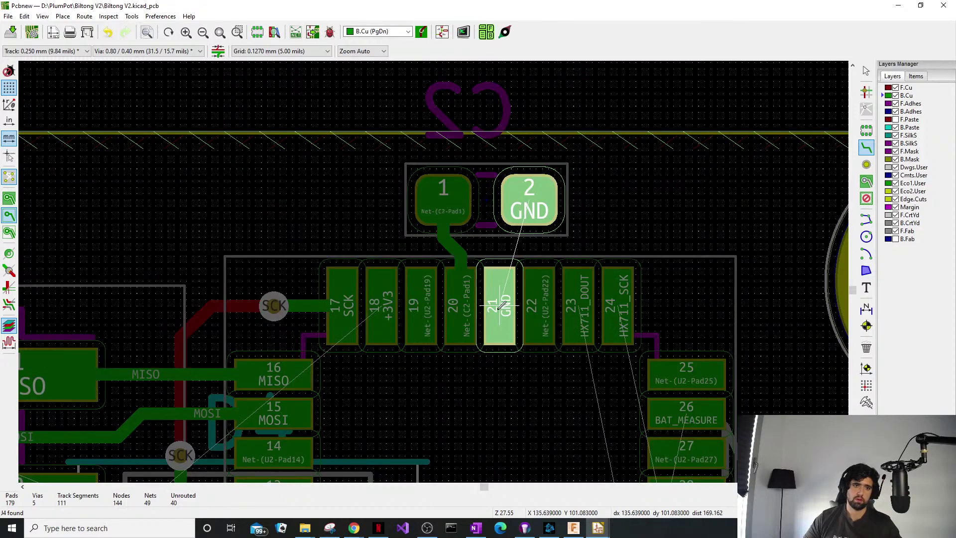
{"action": "left_click", "coordinate": [532, 234]}
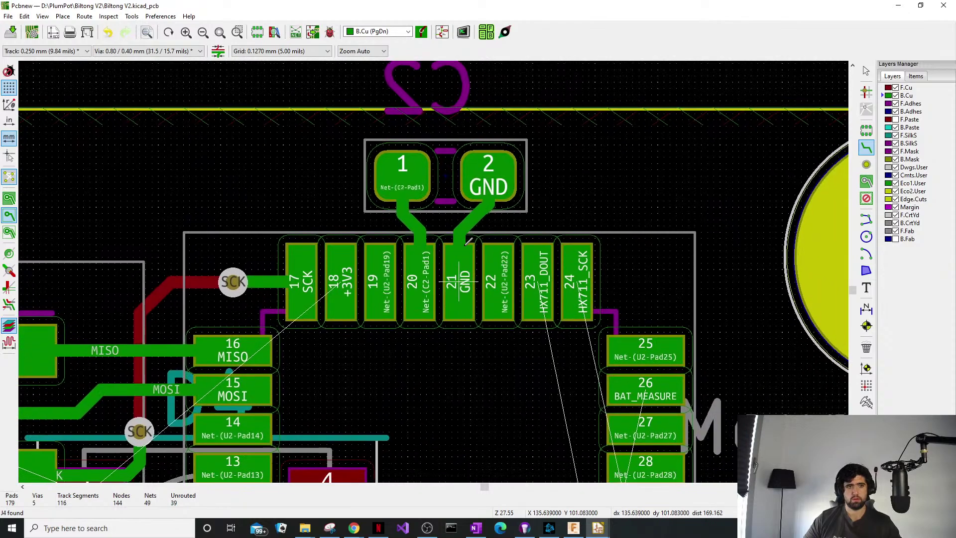
{"action": "key", "text": "Escape"}
Move the C2 reference label from above the capacitor to beside its GND pad.
{"action": "left_click_drag", "start_coordinate": [433, 88], "coordinate": [591, 196]}
{"action": "left_click", "coordinate": [590, 198]}
{"action": "scroll", "coordinate": [607, 224], "scroll_direction": "down", "scroll_amount": 6}
{"action": "scroll", "coordinate": [378, 319], "scroll_direction": "up", "scroll_amount": 3}
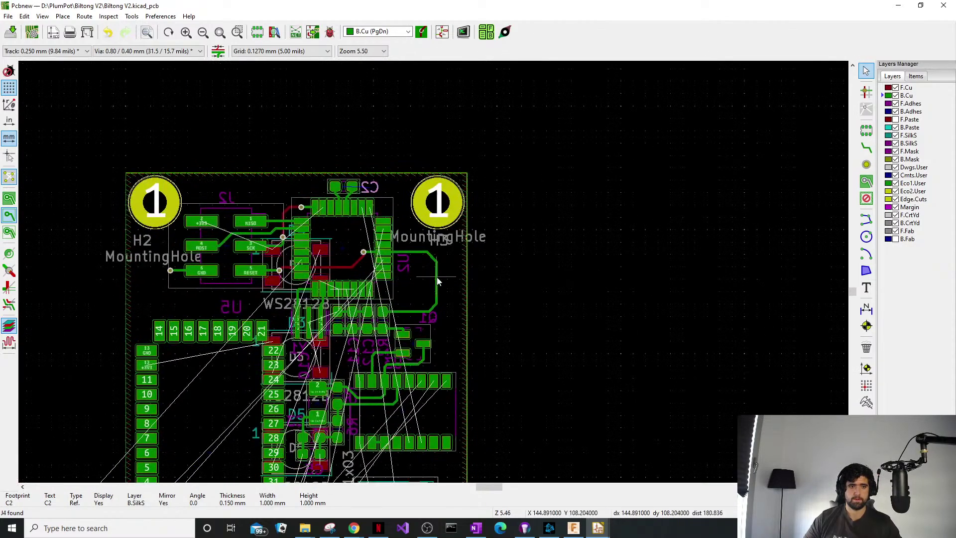
Route a B.Cu track from U3 pad 6 down between its pad rows and across below pads 1 to 5 towards R6.
{"action": "scroll", "coordinate": [378, 320], "scroll_direction": "up", "scroll_amount": 1}
{"action": "middle_click_drag", "start_coordinate": [443, 290], "coordinate": [482, 153]}
{"action": "middle_click_drag", "start_coordinate": [622, 475], "coordinate": [556, 293]}
{"action": "key", "text": "x"}
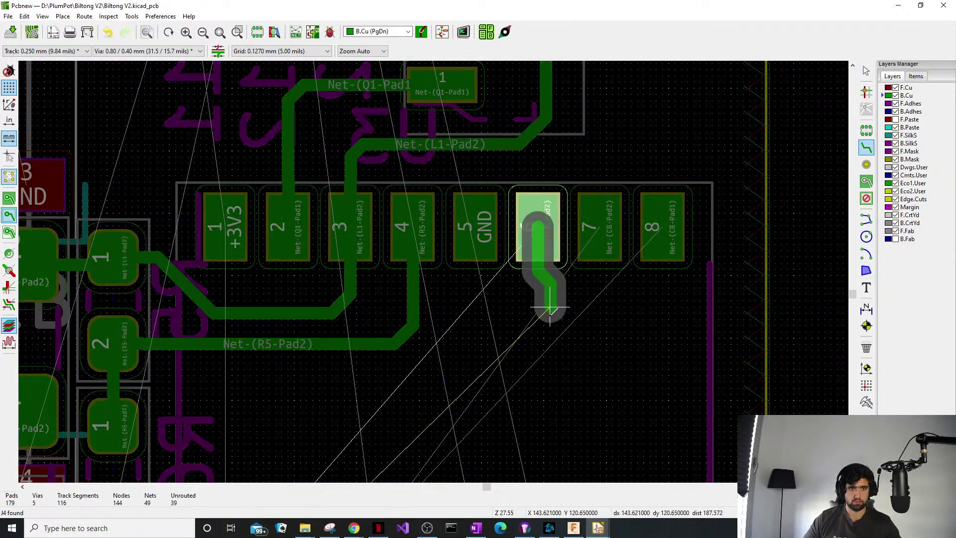
{"action": "scroll", "coordinate": [550, 305], "scroll_direction": "down", "scroll_amount": 6}
{"action": "scroll", "coordinate": [421, 229], "scroll_direction": "up", "scroll_amount": 3}
{"action": "middle_click_drag", "start_coordinate": [412, 286], "coordinate": [433, 271]}
{"action": "scroll", "coordinate": [433, 272], "scroll_direction": "up", "scroll_amount": 2}
{"action": "scroll", "coordinate": [434, 272], "scroll_direction": "up", "scroll_amount": 1}
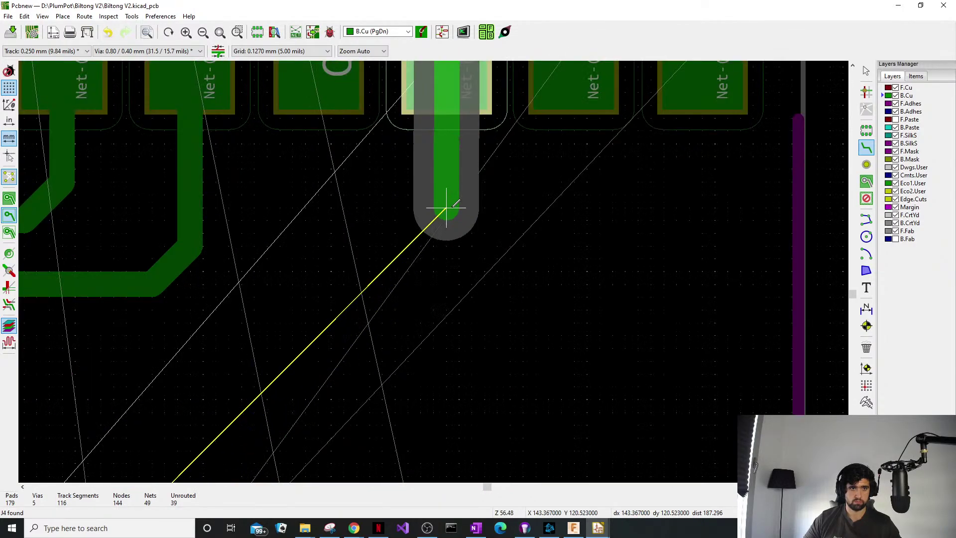
{"action": "left_click", "coordinate": [448, 208]}
{"action": "scroll", "coordinate": [356, 347], "scroll_direction": "down", "scroll_amount": 4}
{"action": "left_click", "coordinate": [423, 293]}
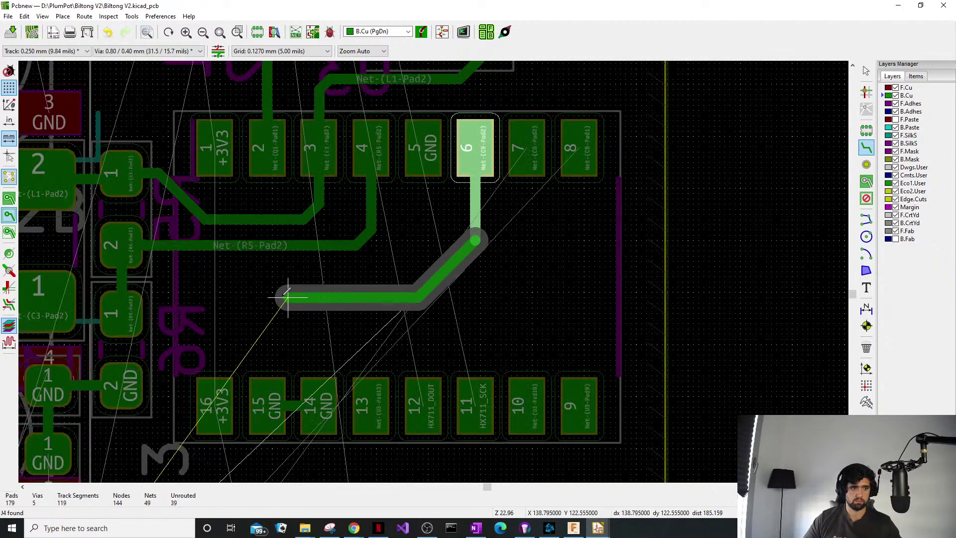
{"action": "left_click", "coordinate": [172, 339]}
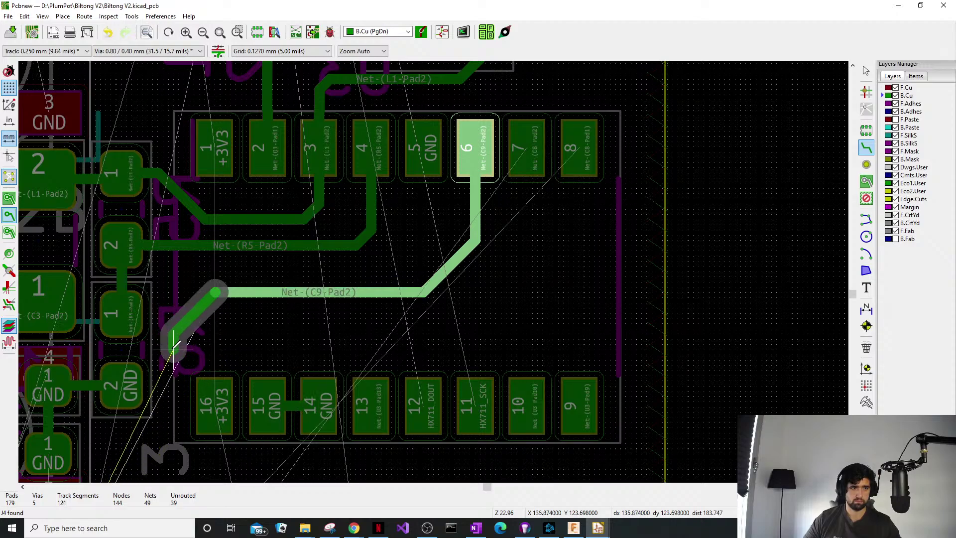
Continue the Net-(C9-Pad2) track down past U3 pad 16 and finish it on C9 pad 2.
{"action": "scroll", "coordinate": [168, 350], "scroll_direction": "down", "scroll_amount": 1}
{"action": "middle_click_drag", "start_coordinate": [444, 311], "coordinate": [471, 177]}
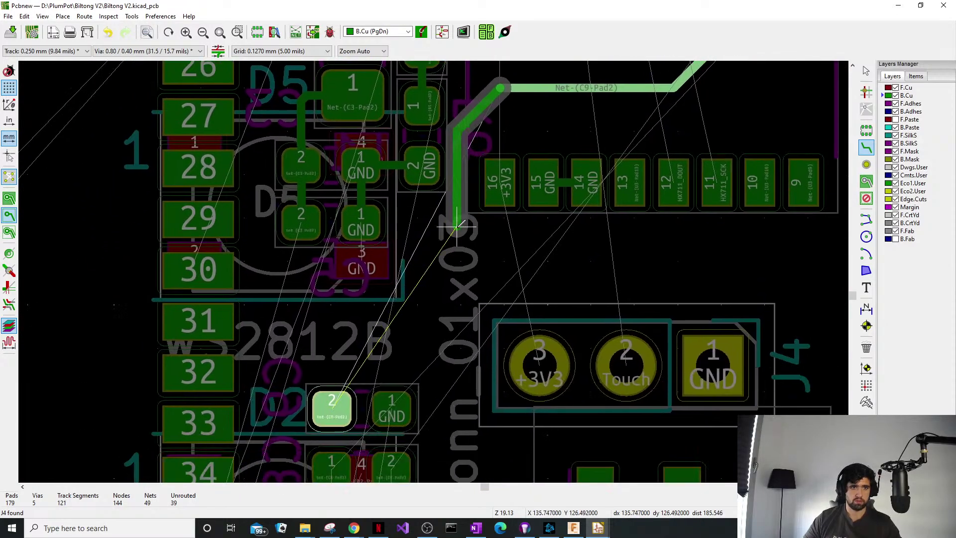
{"action": "left_click", "coordinate": [455, 228]}
{"action": "left_click", "coordinate": [435, 287]}
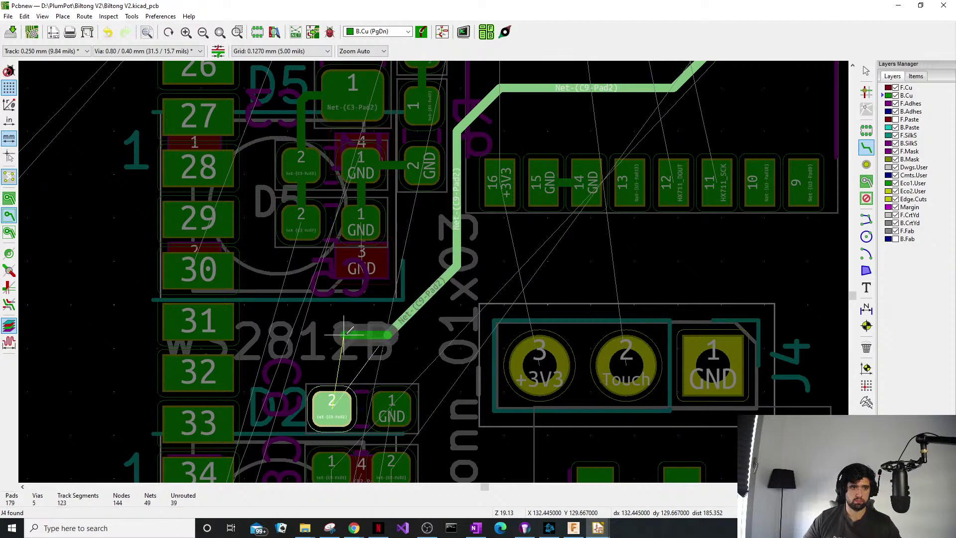
{"action": "left_click", "coordinate": [335, 401]}
Straighten the end of the Net-(C9-Pad2) track into one long diagonal with a short vertical entry to C9 pad 2.
{"action": "scroll", "coordinate": [335, 401], "scroll_direction": "down", "scroll_amount": 2, "text": "shift"}
{"action": "scroll", "coordinate": [341, 349], "scroll_direction": "up", "scroll_amount": 1}
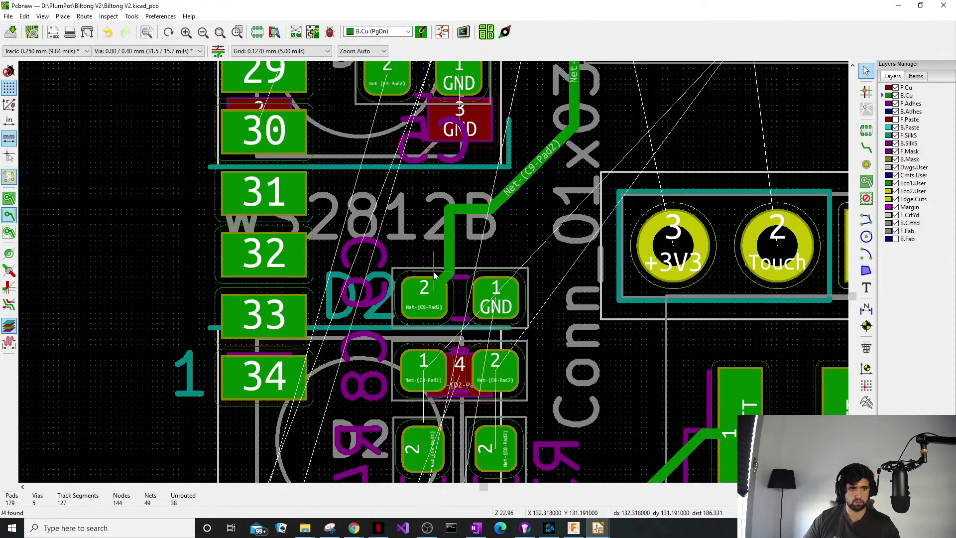
{"action": "left_click_drag", "start_coordinate": [447, 252], "coordinate": [494, 184]}
{"action": "middle_click_drag", "start_coordinate": [523, 157], "coordinate": [604, 232]}
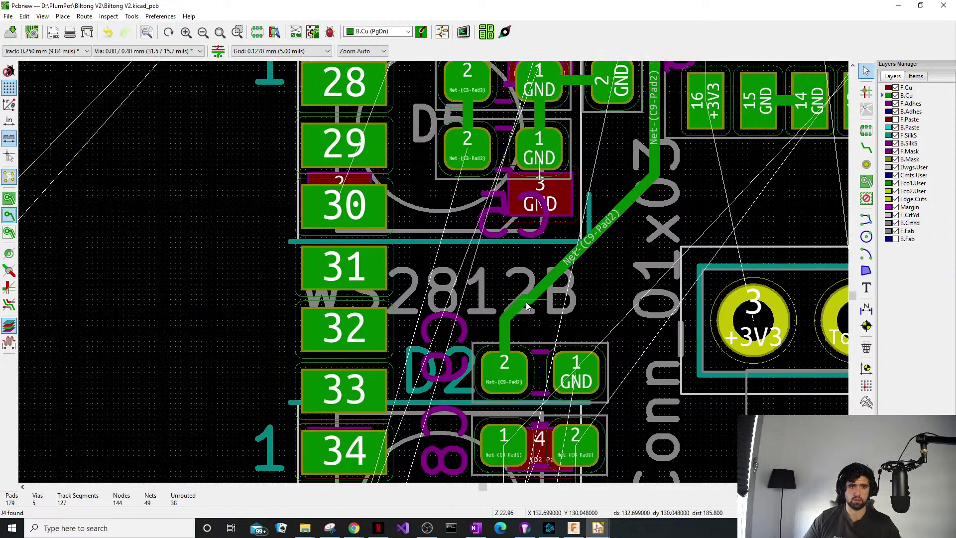
{"action": "left_click_drag", "start_coordinate": [524, 299], "coordinate": [523, 305]}
{"action": "middle_click_drag", "start_coordinate": [611, 193], "coordinate": [558, 202]}
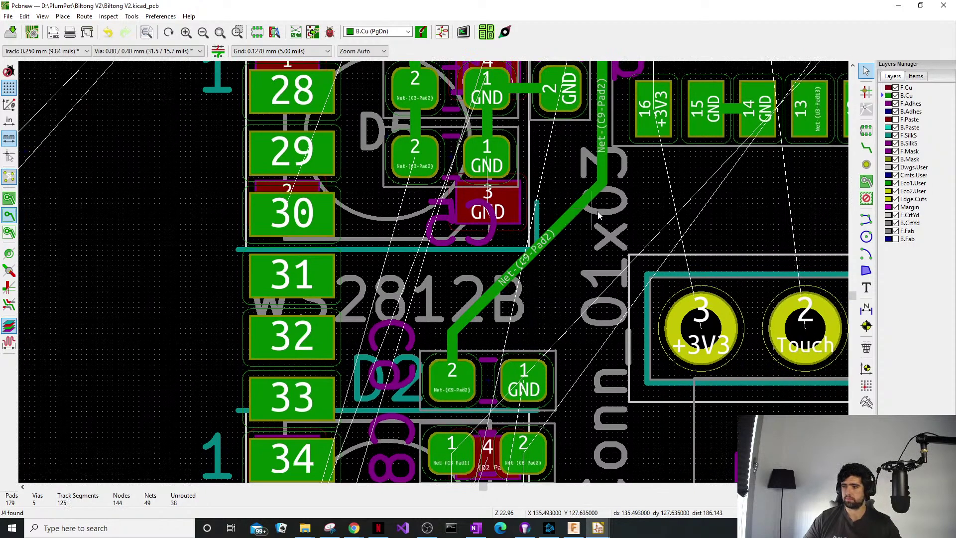
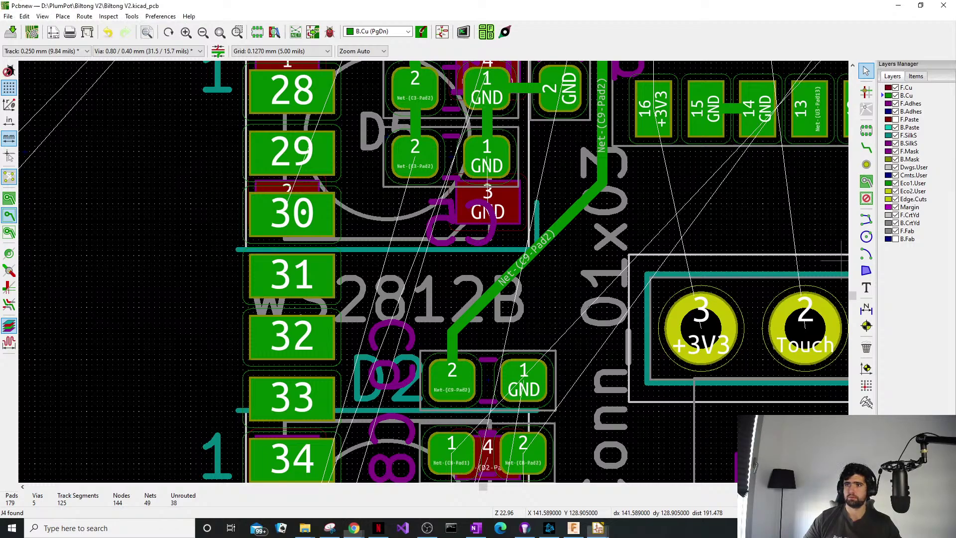
Route B.Cu tracks connecting R3 pad 2 to C8 pad 2 and R4 pad 2 to C8 pad 1.
{"action": "middle_click_drag", "start_coordinate": [526, 317], "coordinate": [532, 261]}
{"action": "scroll", "coordinate": [516, 226], "scroll_direction": "down", "scroll_amount": 5}
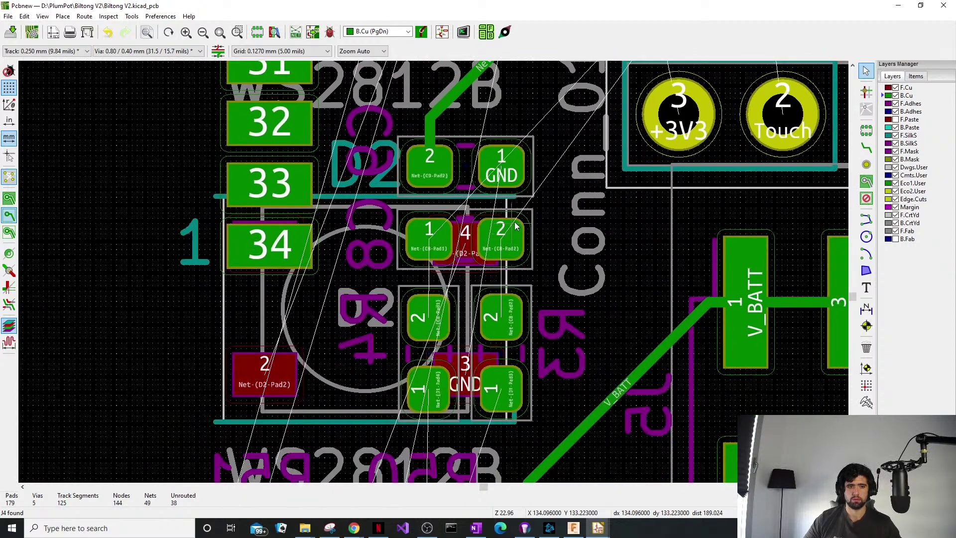
{"action": "key", "text": "x"}
{"action": "left_click", "coordinate": [500, 311]}
{"action": "left_click", "coordinate": [502, 248]}
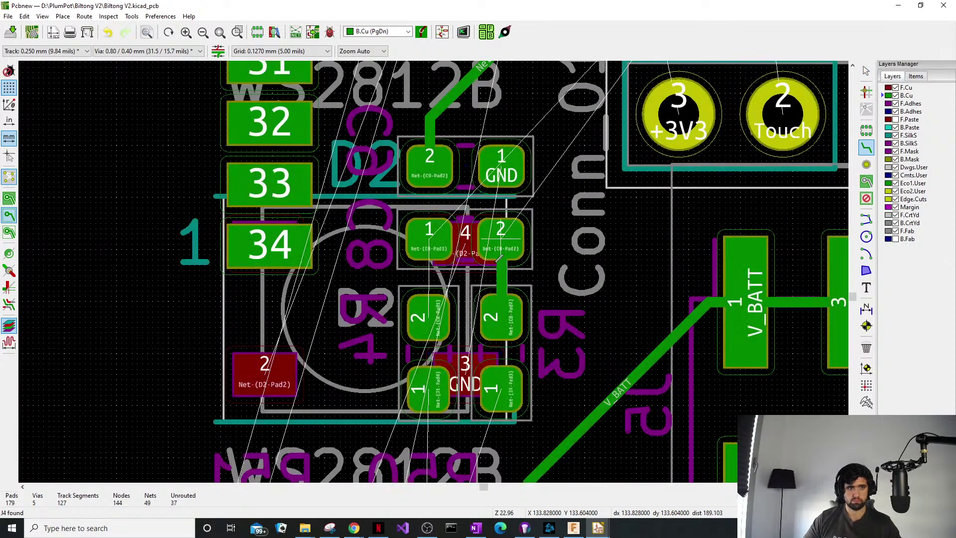
{"action": "left_click", "coordinate": [430, 320]}
{"action": "left_click", "coordinate": [430, 249]}
{"action": "left_click", "coordinate": [429, 388]}
{"action": "scroll", "coordinate": [427, 374], "scroll_direction": "down", "scroll_amount": 3}
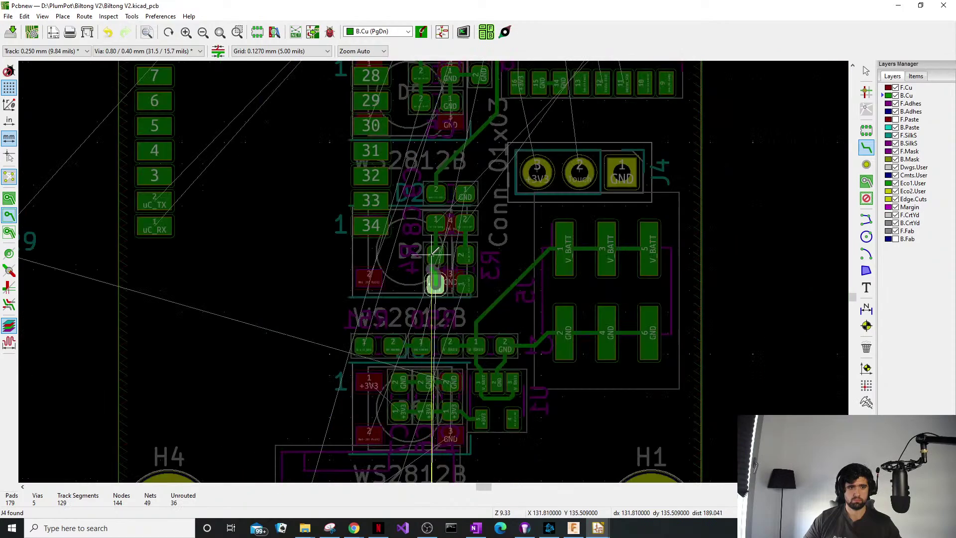
{"action": "middle_click_drag", "start_coordinate": [427, 320], "coordinate": [421, 170]}
{"action": "key", "text": "Escape"}
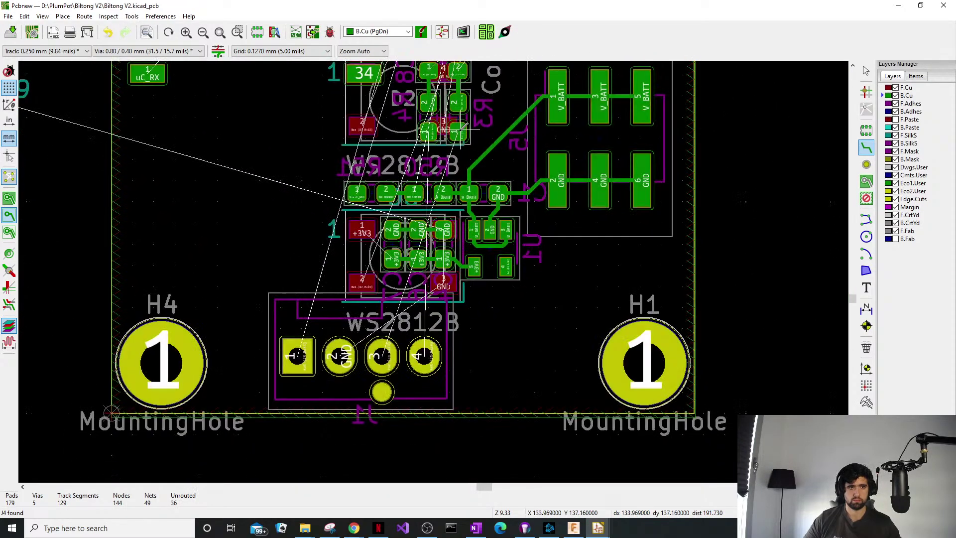
Examine the unrouted connections from R3 and R4 to J1 and the space around J5, J4 and U3.
{"action": "middle_click_drag", "start_coordinate": [459, 132], "coordinate": [450, 223]}
{"action": "scroll", "coordinate": [401, 309], "scroll_direction": "up", "scroll_amount": 4}
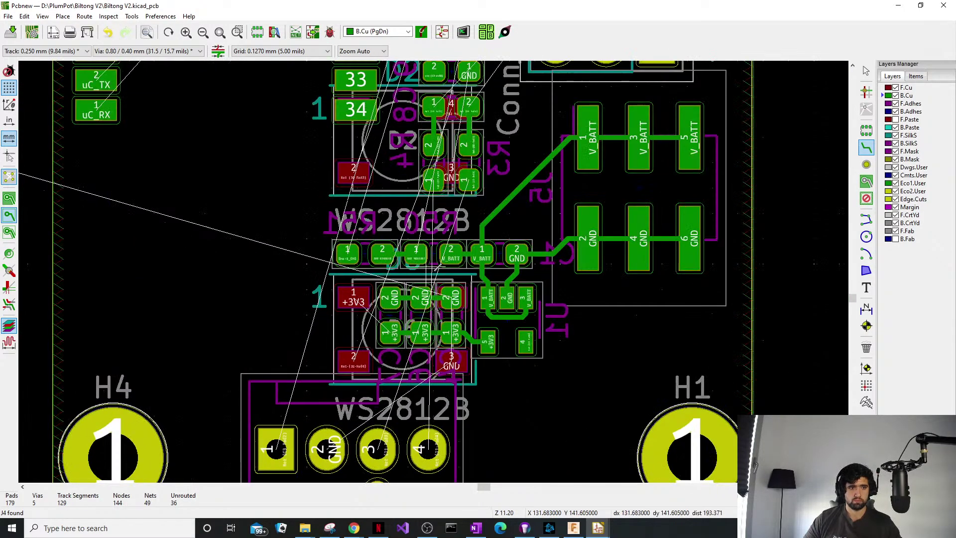
{"action": "middle_click_drag", "start_coordinate": [423, 335], "coordinate": [422, 271]}
{"action": "middle_click_drag", "start_coordinate": [691, 125], "coordinate": [444, 417]}
{"action": "middle_click_drag", "start_coordinate": [430, 307], "coordinate": [295, 366]}
{"action": "middle_click_drag", "start_coordinate": [408, 169], "coordinate": [382, 276]}
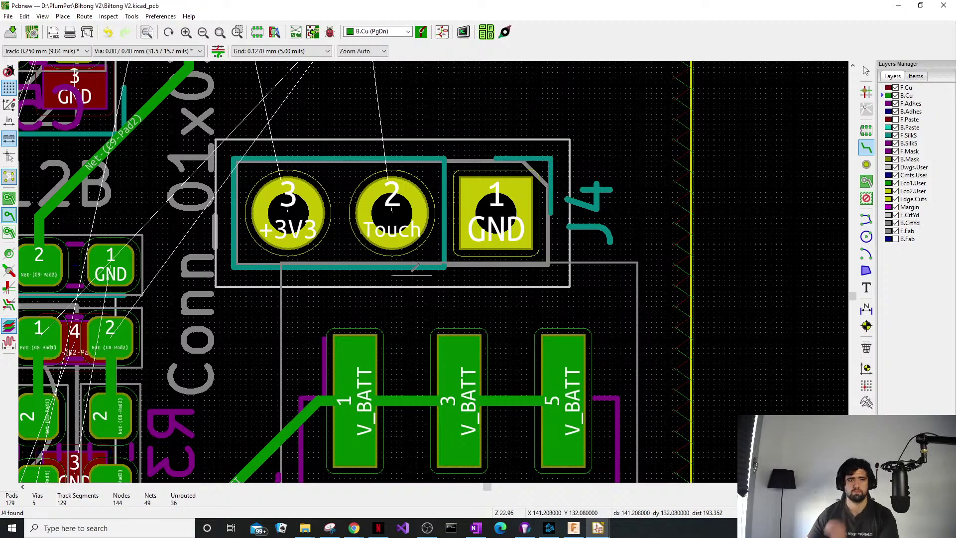
{"action": "scroll", "coordinate": [418, 279], "scroll_direction": "down", "scroll_amount": 5}
{"action": "scroll", "coordinate": [472, 288], "scroll_direction": "up", "scroll_amount": 1}
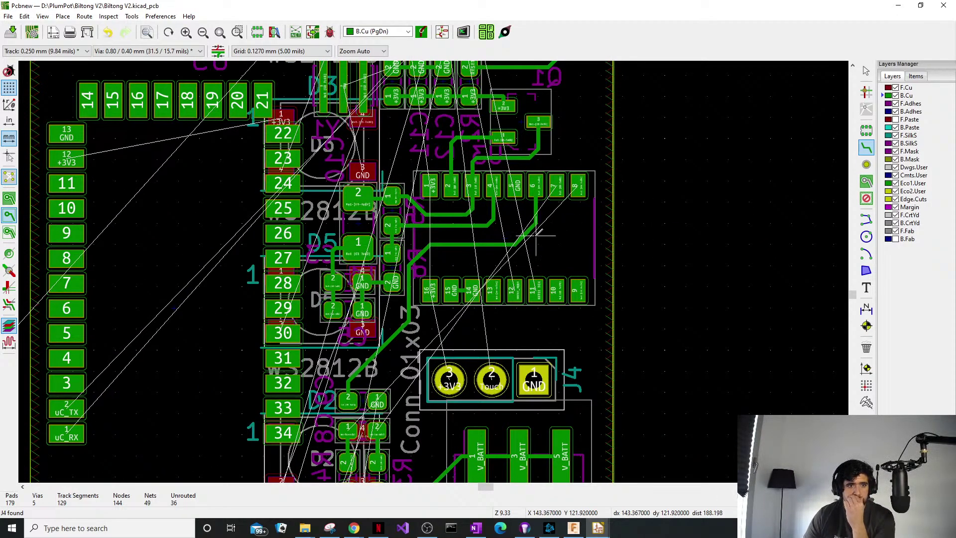
Route a B.Cu track from U3 pad 7 alongside the Net-(C9-Pad2) track, down past J4, and into C8 pad 2.
{"action": "scroll", "coordinate": [548, 198], "scroll_direction": "up", "scroll_amount": 1}
{"action": "left_click", "coordinate": [444, 256]}
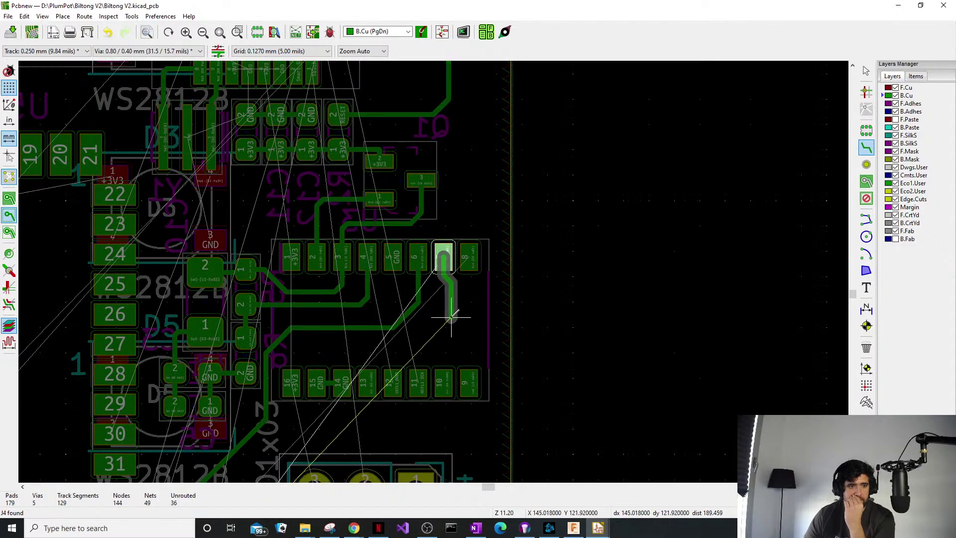
{"action": "scroll", "coordinate": [448, 318], "scroll_direction": "up", "scroll_amount": 3}
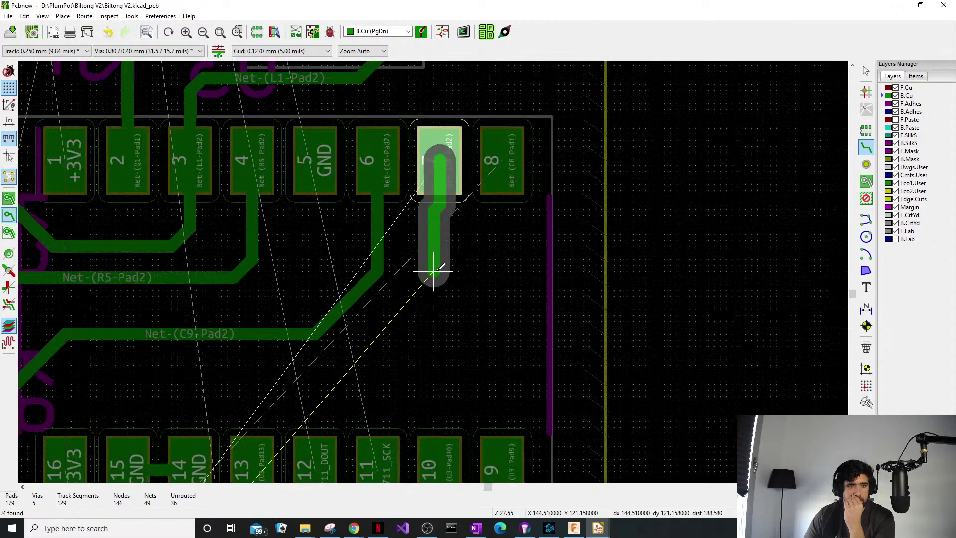
{"action": "left_click", "coordinate": [348, 356]}
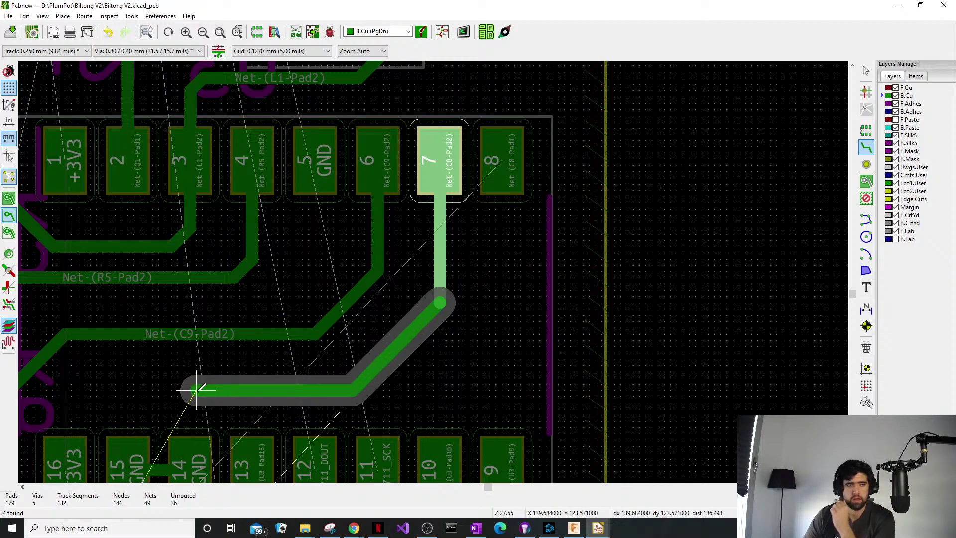
{"action": "left_click", "coordinate": [122, 371]}
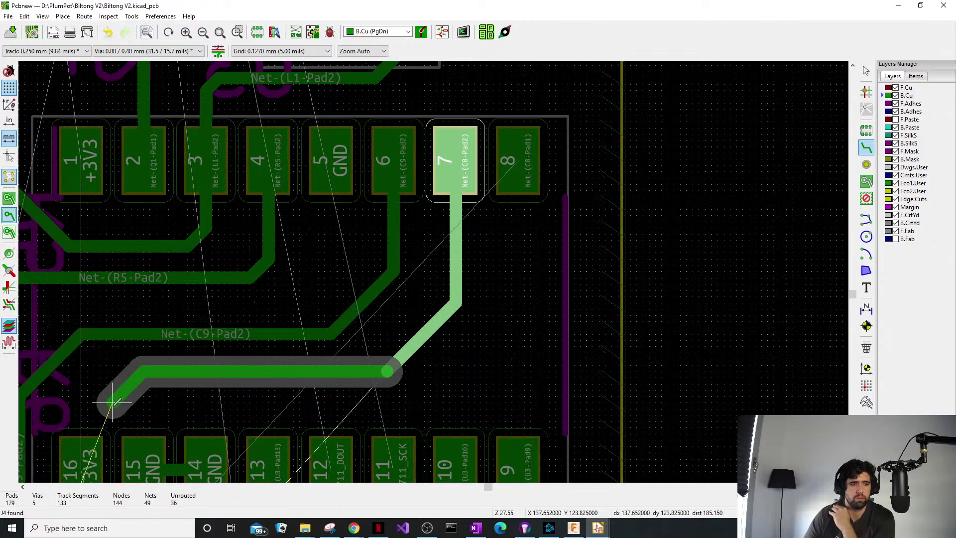
{"action": "left_click", "coordinate": [45, 402]}
{"action": "scroll", "coordinate": [79, 440], "scroll_direction": "down", "scroll_amount": 1}
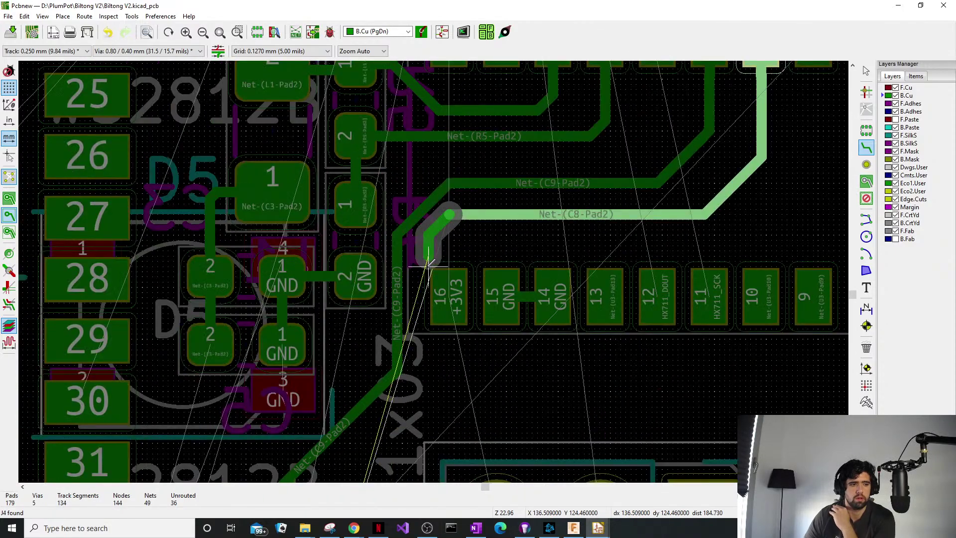
{"action": "left_click", "coordinate": [412, 282]}
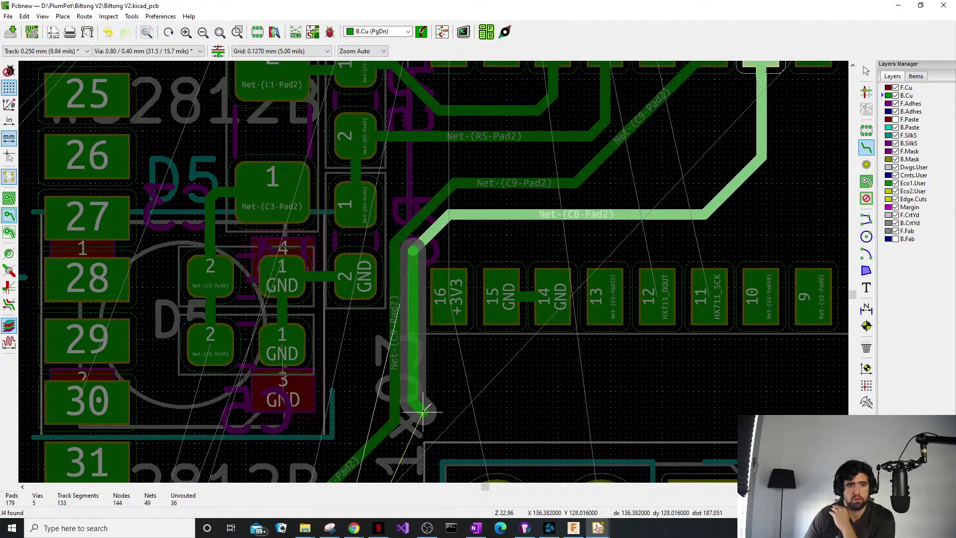
{"action": "scroll", "coordinate": [413, 302], "scroll_direction": "down", "scroll_amount": 5}
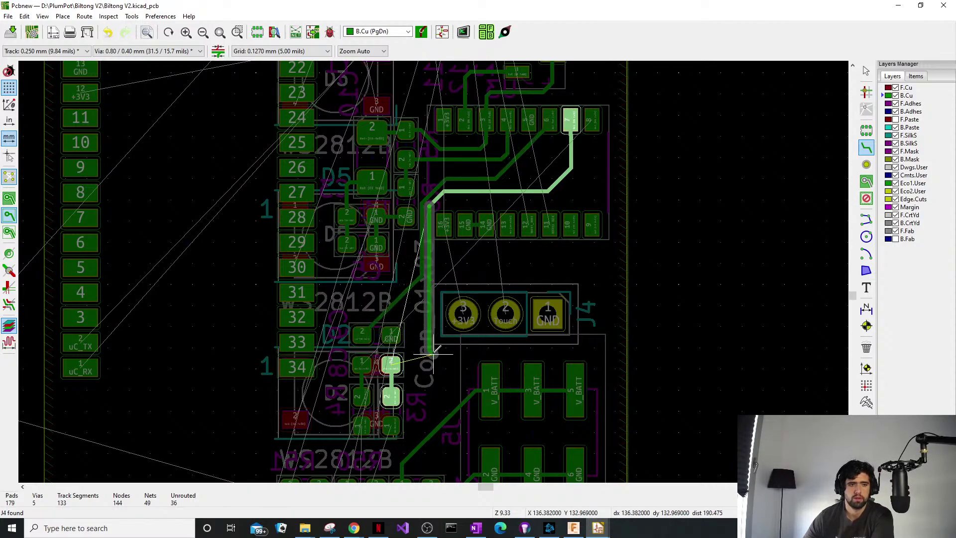
{"action": "scroll", "coordinate": [423, 374], "scroll_direction": "up", "scroll_amount": 5}
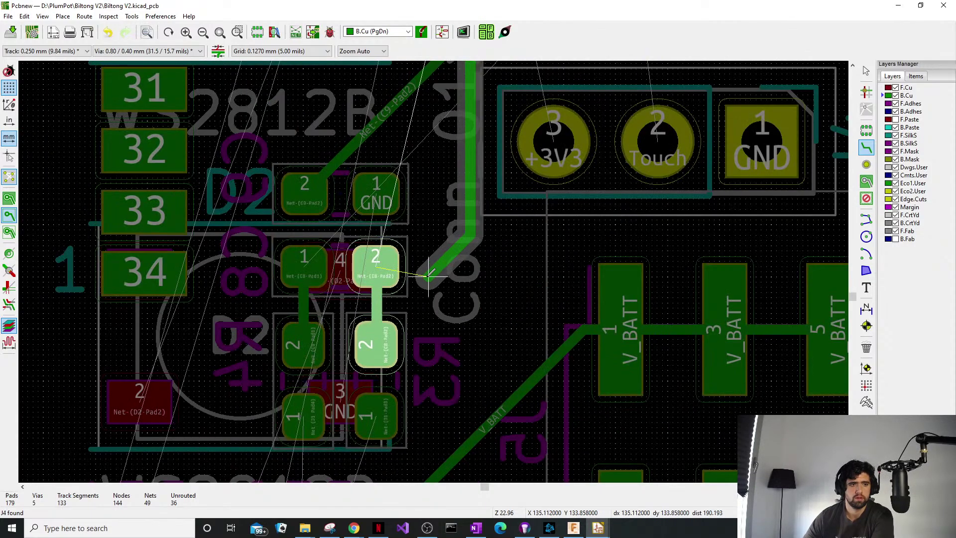
{"action": "left_click", "coordinate": [440, 268]}
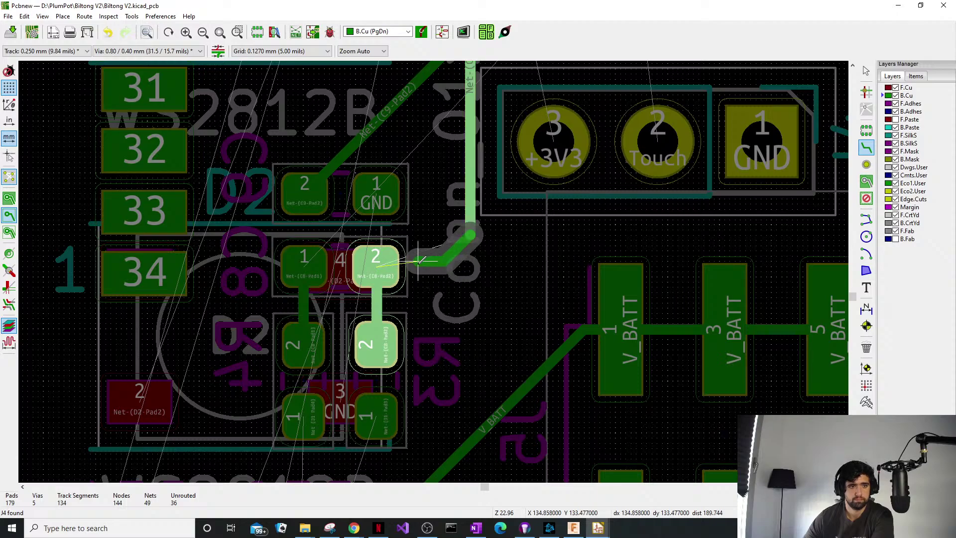
{"action": "left_click", "coordinate": [386, 266]}
Shift the lower diagonal of the Net-(C9-Pad2) track away from the C8 track so it enters C9 pad 2 from above.
{"action": "scroll", "coordinate": [437, 268], "scroll_direction": "up", "scroll_amount": 3}
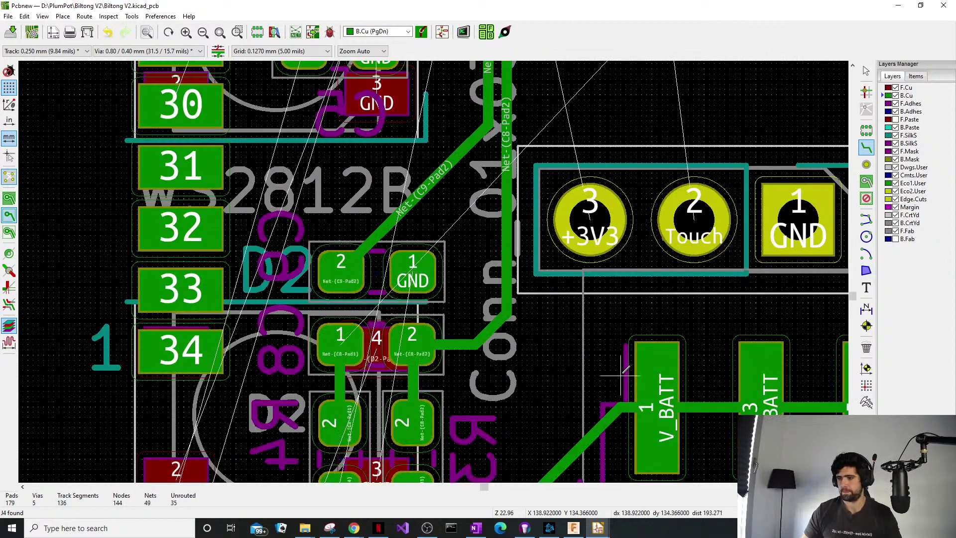
{"action": "middle_click_drag", "start_coordinate": [420, 191], "coordinate": [467, 253]}
{"action": "scroll", "coordinate": [467, 253], "scroll_direction": "up", "scroll_amount": 1}
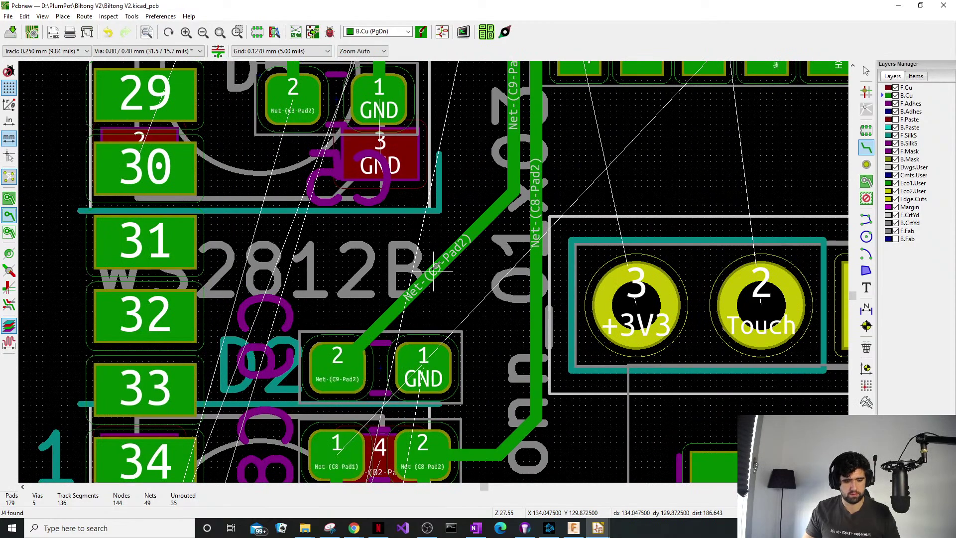
{"action": "key", "text": "Escape"}
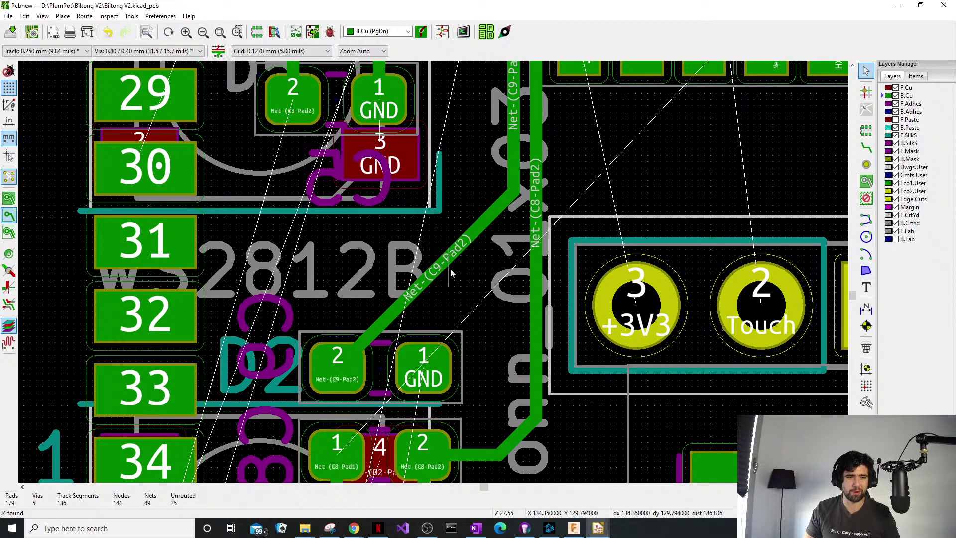
{"action": "left_click_drag", "start_coordinate": [451, 273], "coordinate": [370, 294]}
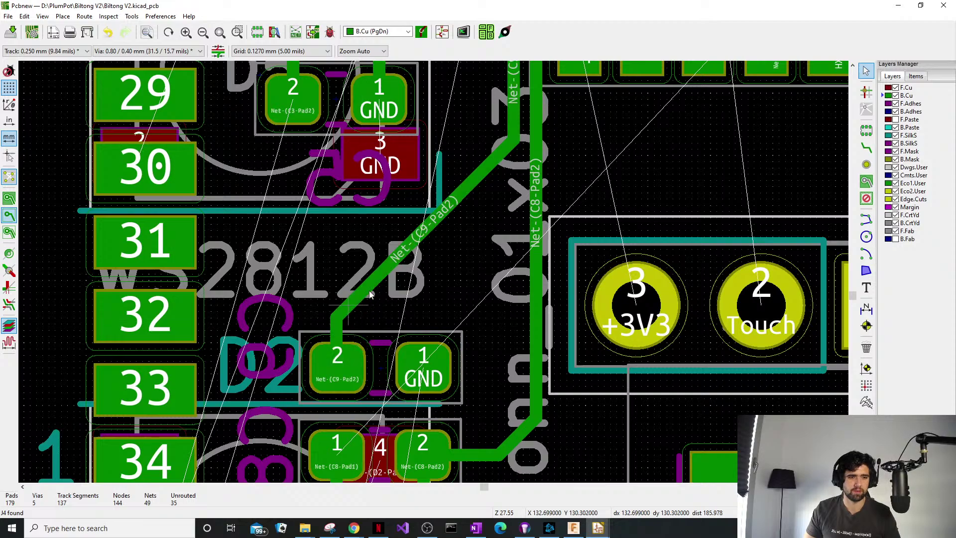
{"action": "mouse_move", "coordinate": [435, 224]}
{"action": "left_mouse_down"}
{"action": "mouse_move", "coordinate": [417, 209]}
{"action": "mouse_move", "coordinate": [423, 216]}
{"action": "left_mouse_up"}
{"action": "middle_click_drag", "start_coordinate": [437, 193], "coordinate": [447, 328]}
Tighten the C8 track's bend beside U3 pad 16 and reshape the C9 track below U3 pad 6 to run parallel to it.
{"action": "scroll", "coordinate": [572, 223], "scroll_direction": "up", "scroll_amount": 4, "text": "shift"}
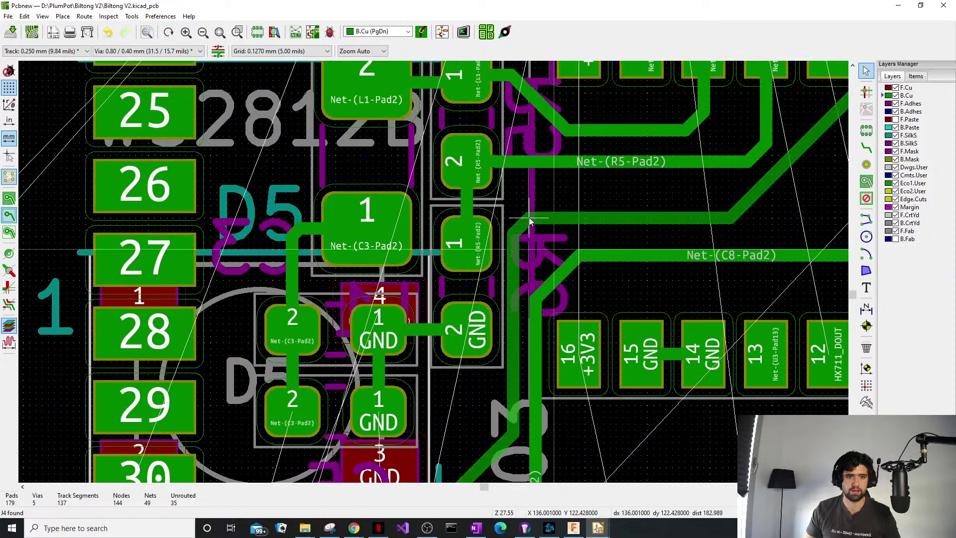
{"action": "left_click_drag", "start_coordinate": [560, 272], "coordinate": [548, 256]}
{"action": "scroll", "coordinate": [638, 269], "scroll_direction": "down", "scroll_amount": 1}
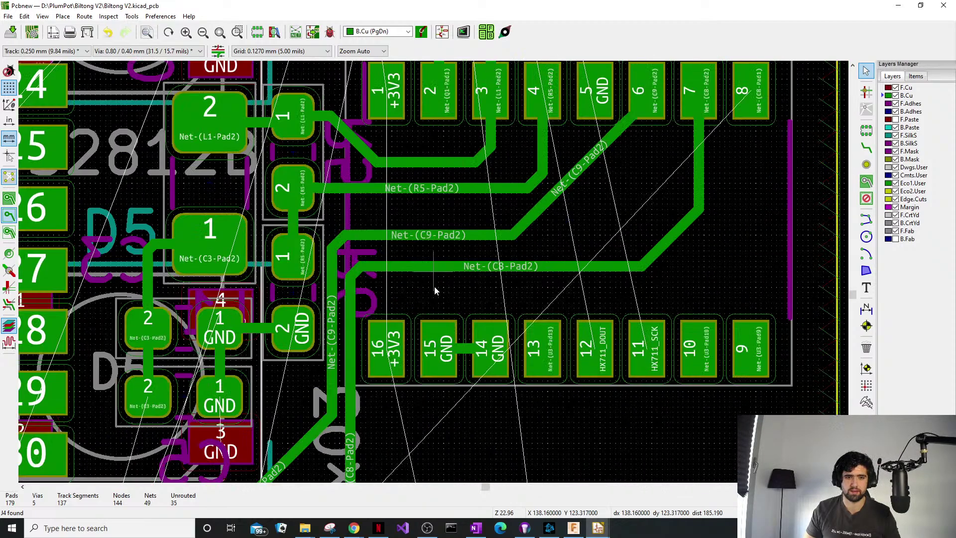
{"action": "middle_click_drag", "start_coordinate": [434, 285], "coordinate": [411, 354]}
{"action": "left_click_drag", "start_coordinate": [561, 234], "coordinate": [612, 275]}
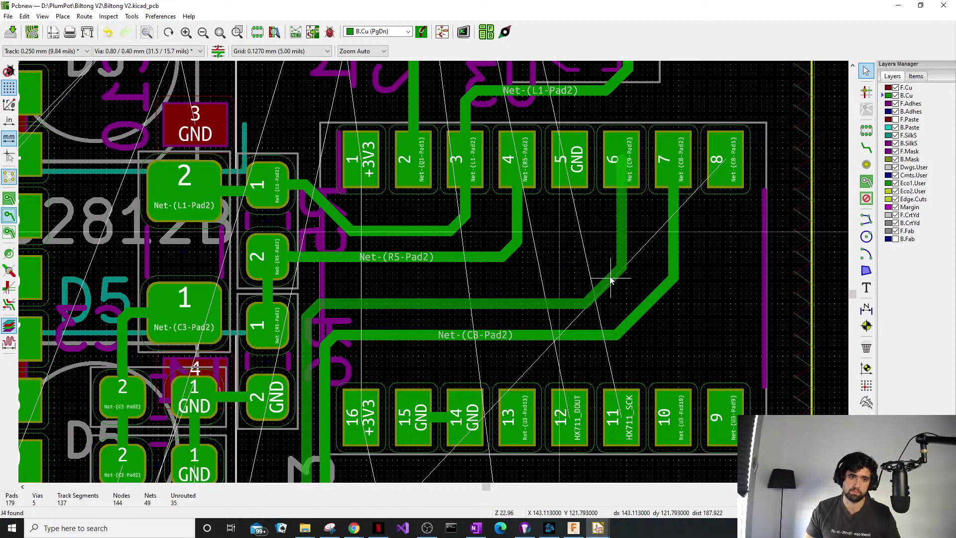
{"action": "scroll", "coordinate": [611, 239], "scroll_direction": "down", "scroll_amount": 1, "text": "shift"}
{"action": "scroll", "coordinate": [611, 204], "scroll_direction": "down", "scroll_amount": 5}
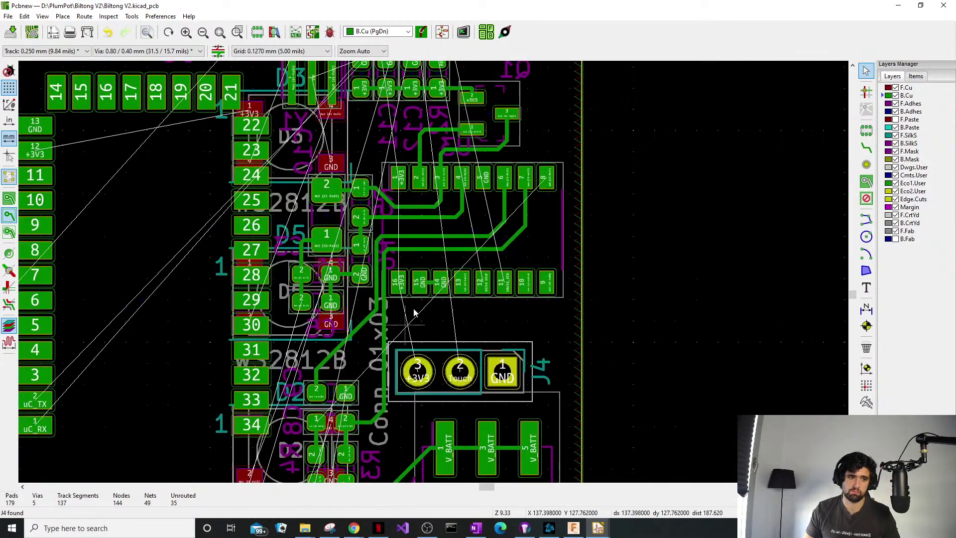
{"action": "middle_click_drag", "start_coordinate": [354, 305], "coordinate": [346, 291]}
{"action": "middle_click_drag", "start_coordinate": [529, 294], "coordinate": [504, 349]}
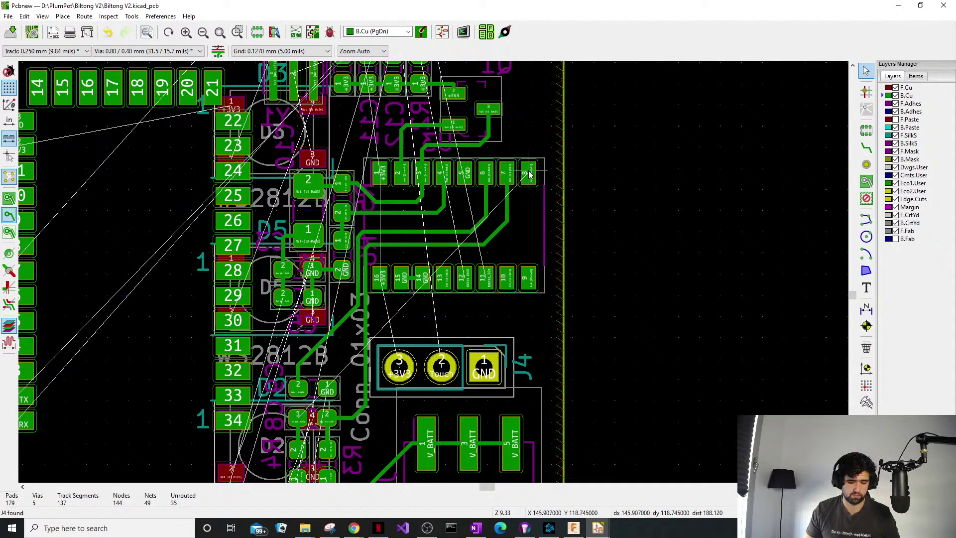
{"action": "key", "text": "x"}
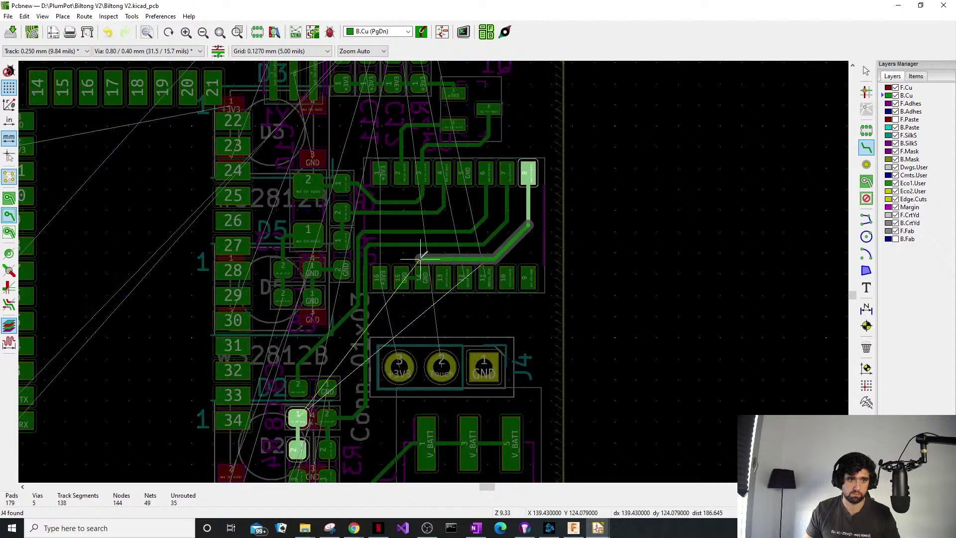
{"action": "left_click", "coordinate": [427, 250]}
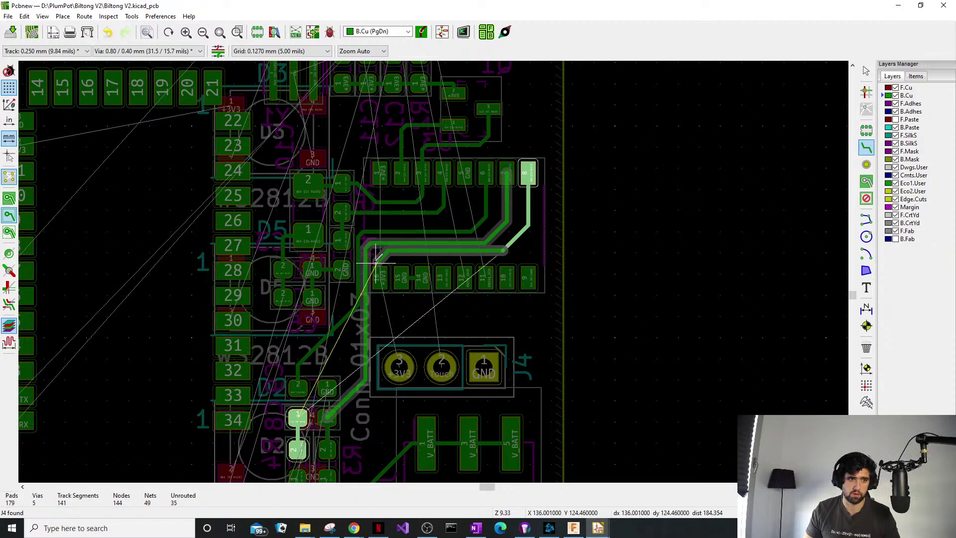
{"action": "key", "text": "Escape"}
{"action": "key", "text": "Escape"}
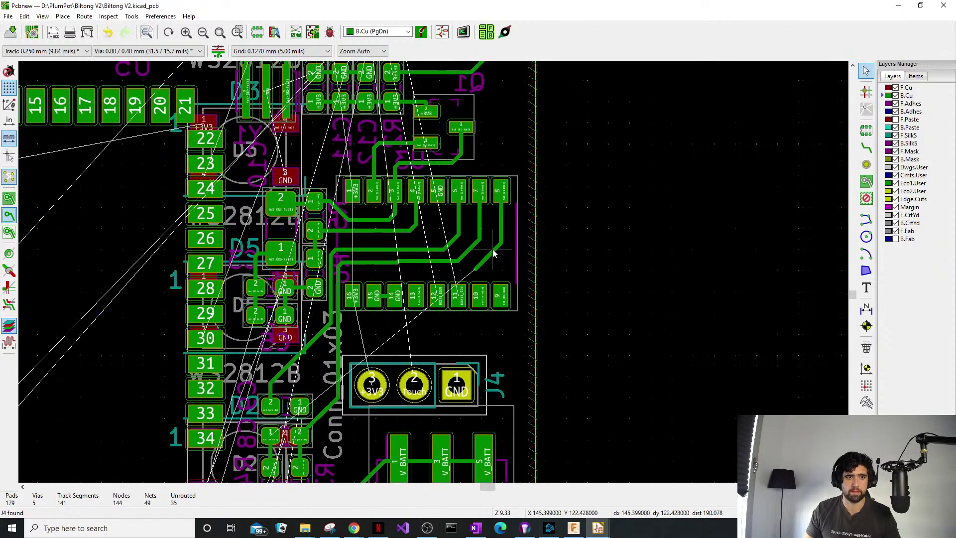
{"action": "left_click", "coordinate": [493, 254]}
{"action": "left_click", "coordinate": [501, 243]}
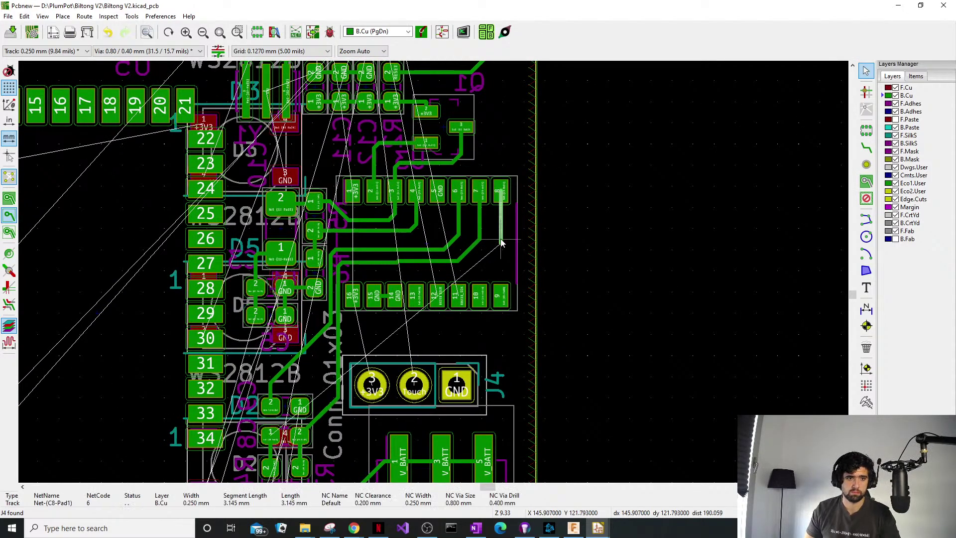
{"action": "key", "text": "Delete"}
Route a short B.Cu track from U2 pad 23 (HX711_DOUT) out toward the board edge, beside C2 pad 2.
{"action": "middle_click_drag", "start_coordinate": [318, 395], "coordinate": [436, 326]}
{"action": "middle_click_drag", "start_coordinate": [451, 152], "coordinate": [431, 400]}
{"action": "middle_click_drag", "start_coordinate": [514, 143], "coordinate": [476, 371]}
{"action": "scroll", "coordinate": [420, 246], "scroll_direction": "up", "scroll_amount": 1, "text": "ctrl"}
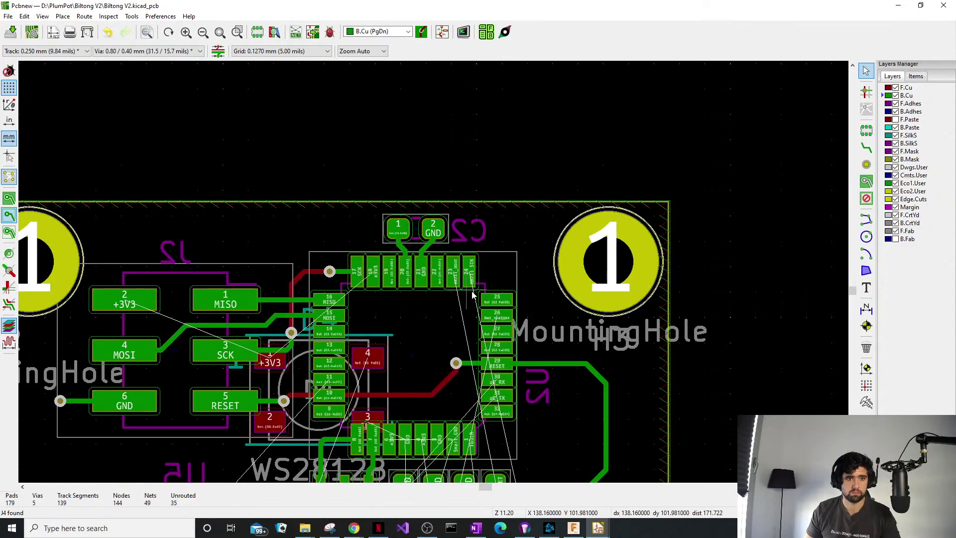
{"action": "scroll", "coordinate": [470, 283], "scroll_direction": "up", "scroll_amount": 3, "text": "ctrl"}
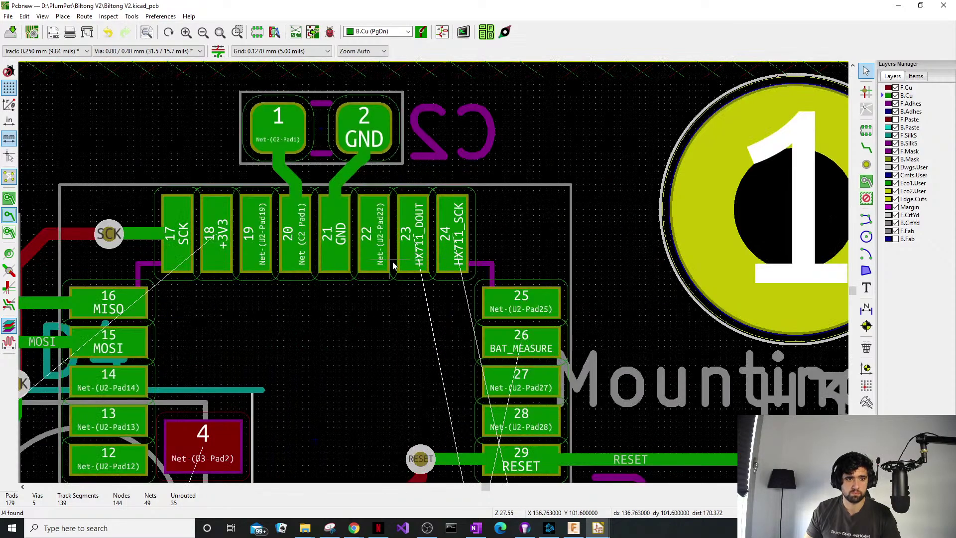
{"action": "scroll", "coordinate": [405, 242], "scroll_direction": "down", "scroll_amount": 1, "text": "ctrl"}
{"action": "key", "text": "x"}
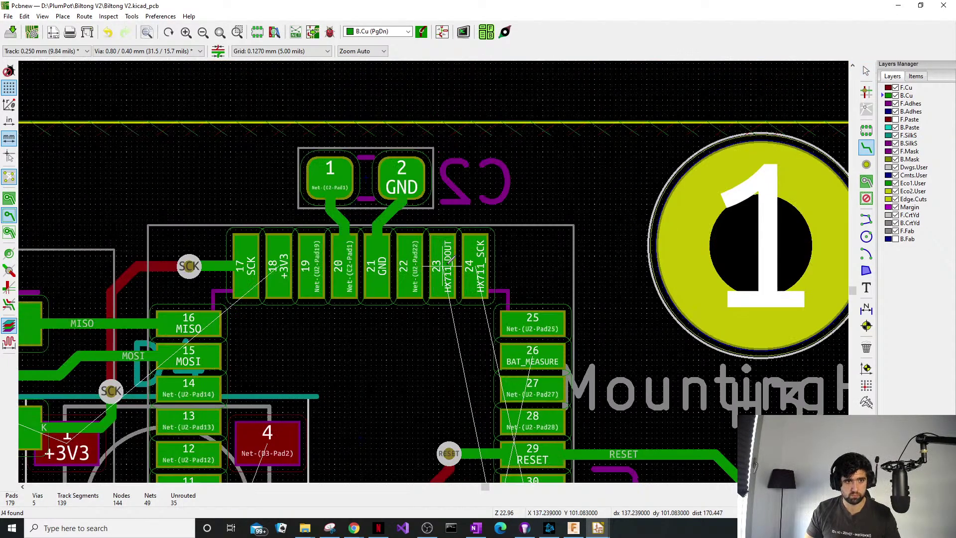
{"action": "left_click", "coordinate": [446, 267]}
{"action": "left_click", "coordinate": [445, 176]}
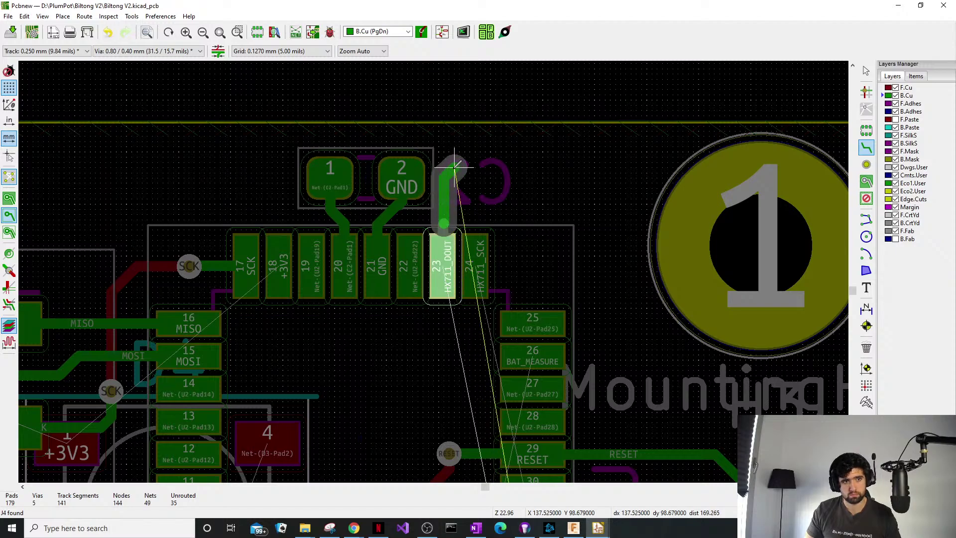
{"action": "scroll", "coordinate": [454, 165], "scroll_direction": "down", "scroll_amount": 4}
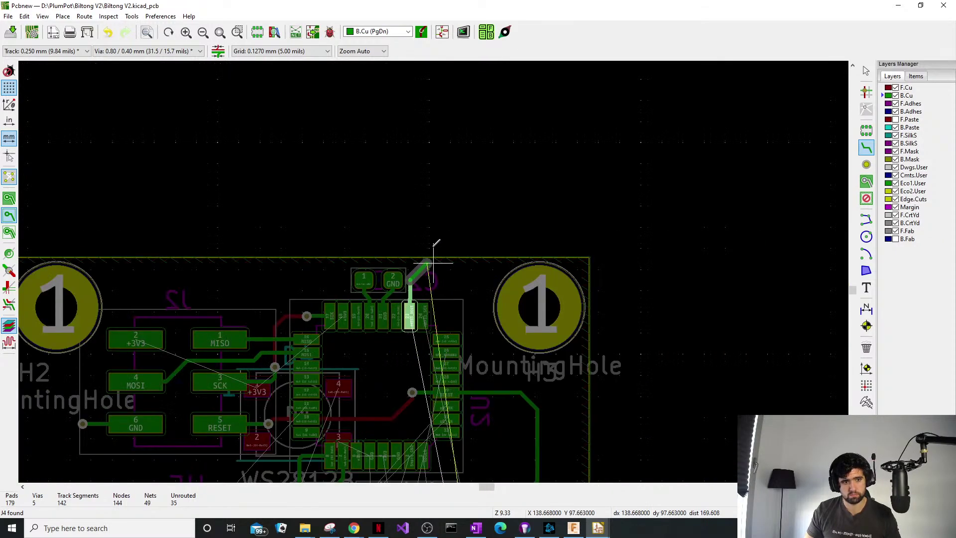
{"action": "middle_click_drag", "start_coordinate": [453, 267], "coordinate": [443, 113]}
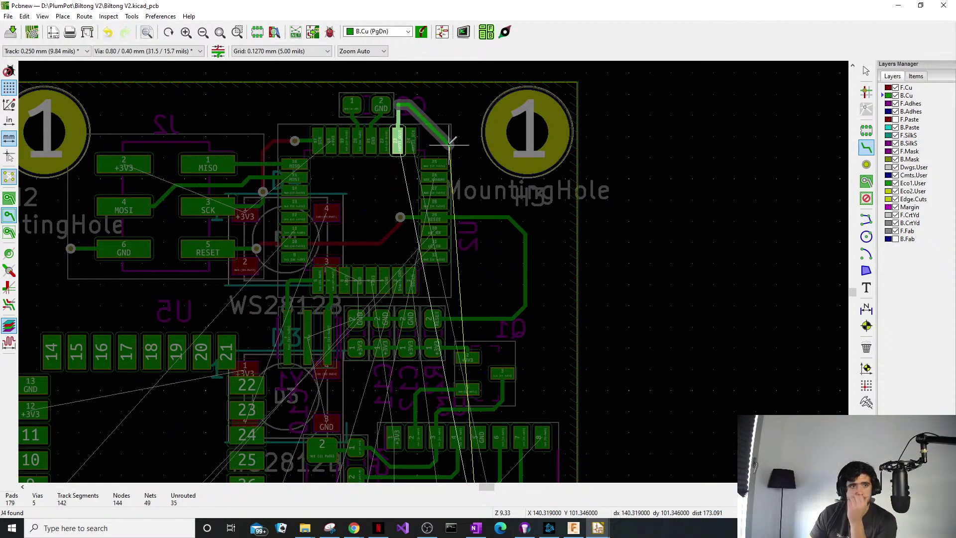
{"action": "key", "text": "Escape"}
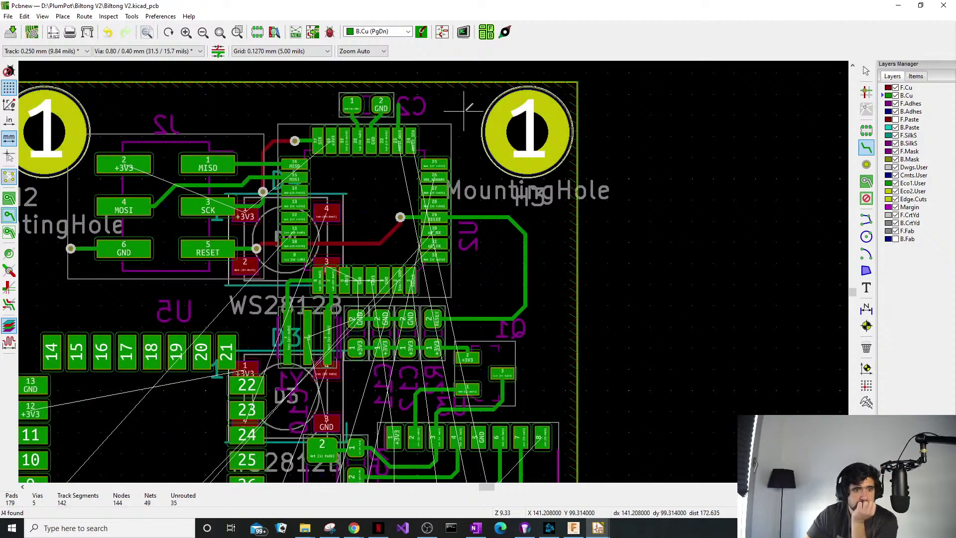
Examine the unrouted connections and free space around U2, J2, C2, U5 and U3.
{"action": "middle_click_drag", "start_coordinate": [454, 171], "coordinate": [437, 138]}
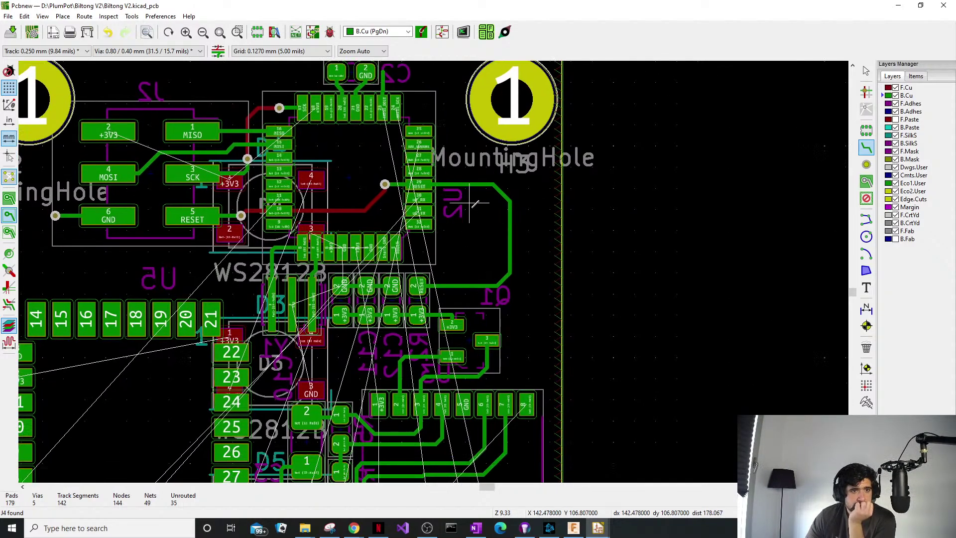
{"action": "scroll", "coordinate": [387, 89], "scroll_direction": "up", "scroll_amount": 5}
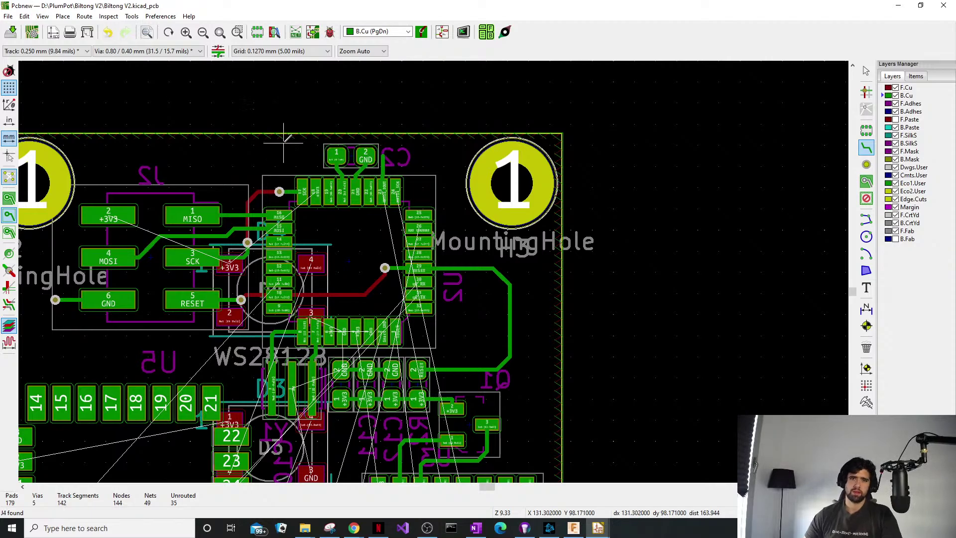
{"action": "scroll", "coordinate": [244, 130], "scroll_direction": "up", "scroll_amount": 1}
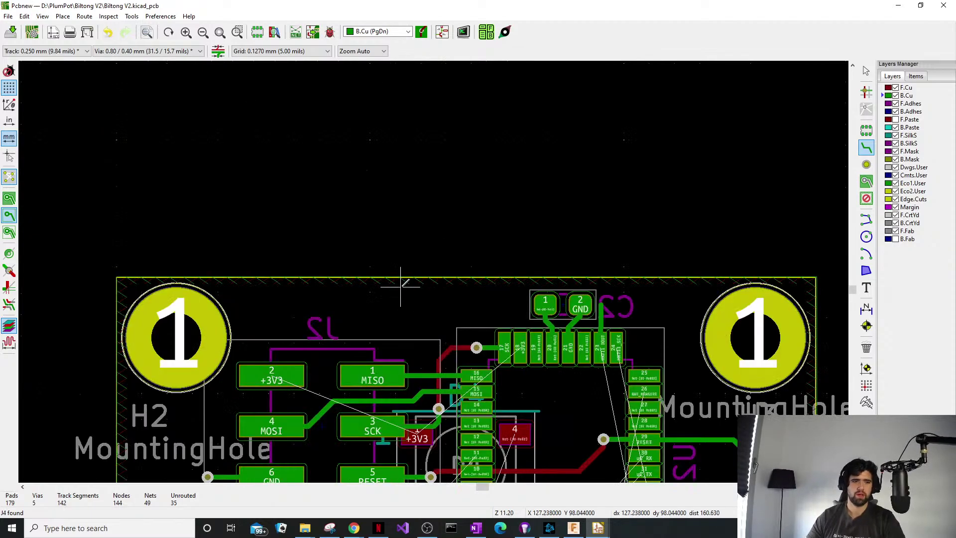
{"action": "scroll", "coordinate": [400, 284], "scroll_direction": "down", "scroll_amount": 1}
{"action": "middle_click_drag", "start_coordinate": [348, 288], "coordinate": [249, 134]}
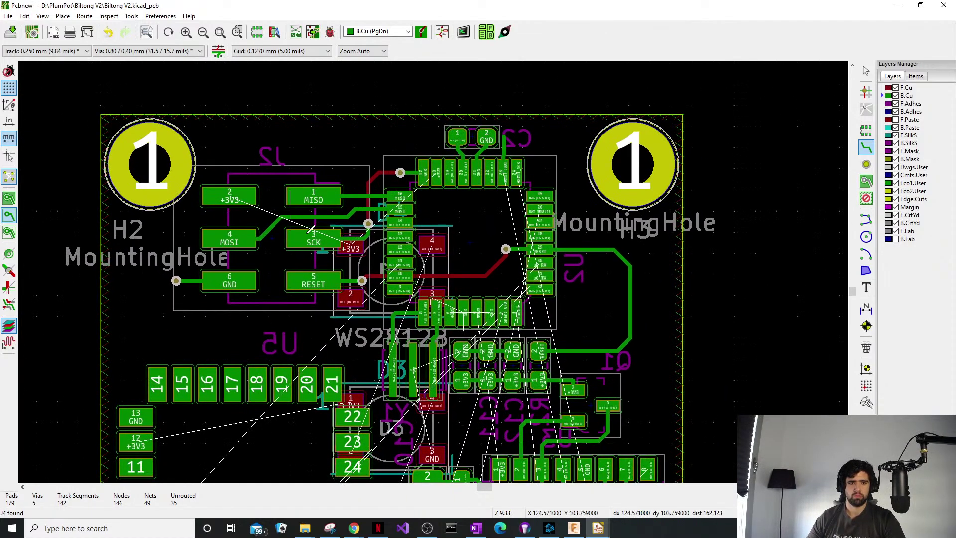
{"action": "middle_click_drag", "start_coordinate": [364, 274], "coordinate": [285, 229]}
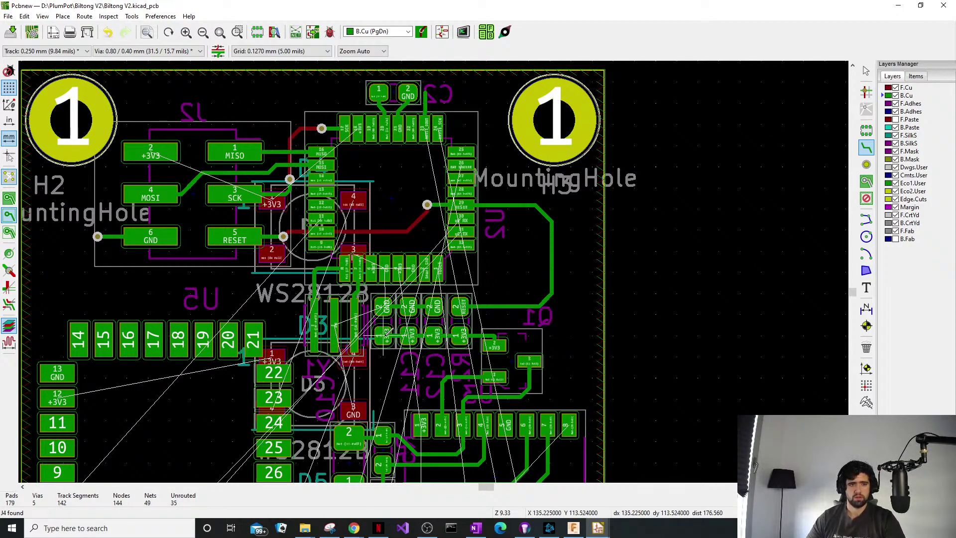
{"action": "middle_click_drag", "start_coordinate": [371, 325], "coordinate": [454, 329]}
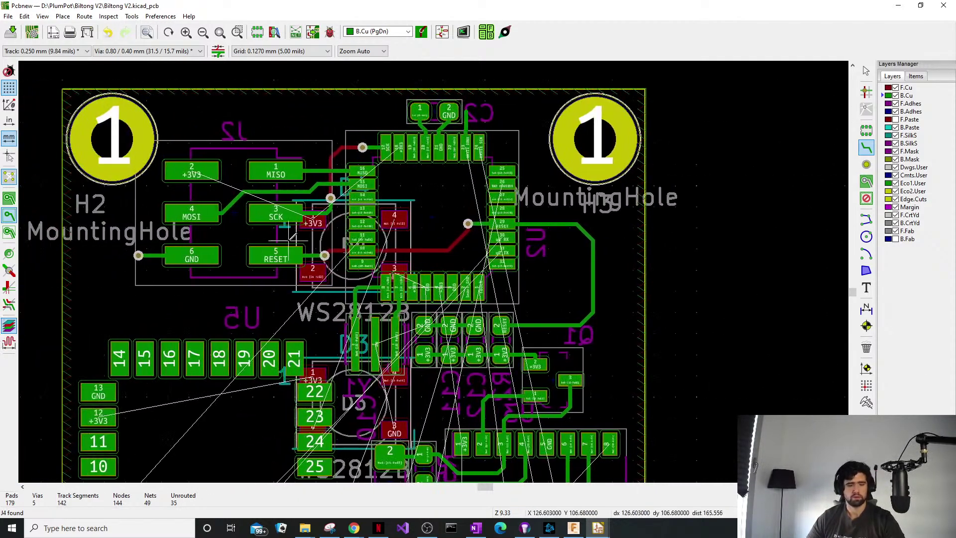
{"action": "key", "text": "Escape"}
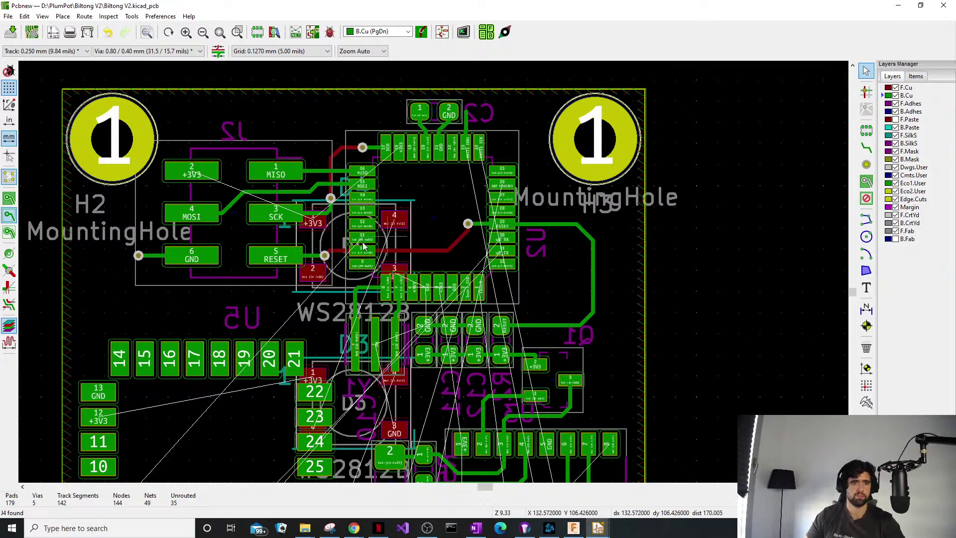
{"action": "middle_click_drag", "start_coordinate": [478, 303], "coordinate": [470, 233]}
{"action": "middle_click_drag", "start_coordinate": [484, 333], "coordinate": [470, 295]}
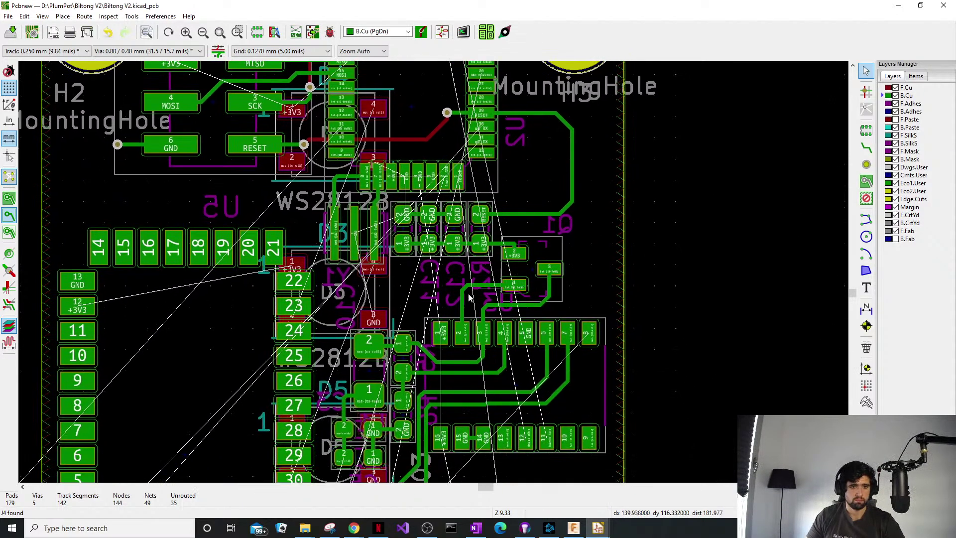
{"action": "middle_click_drag", "start_coordinate": [199, 281], "coordinate": [286, 234]}
{"action": "middle_click_drag", "start_coordinate": [329, 272], "coordinate": [345, 277]}
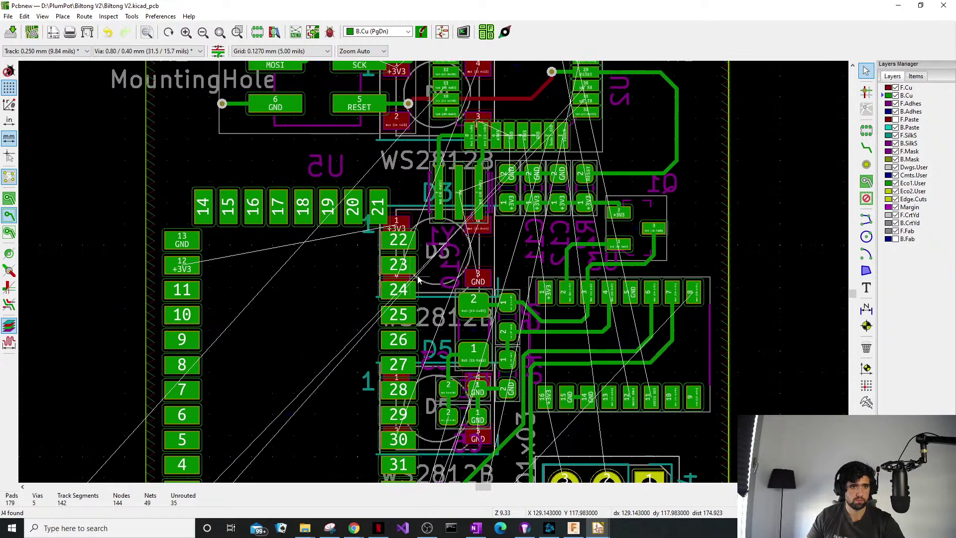
Refill all copper zones with their filled areas shown, and return the zones to outline-only display.
{"action": "left_click", "coordinate": [9, 198]}
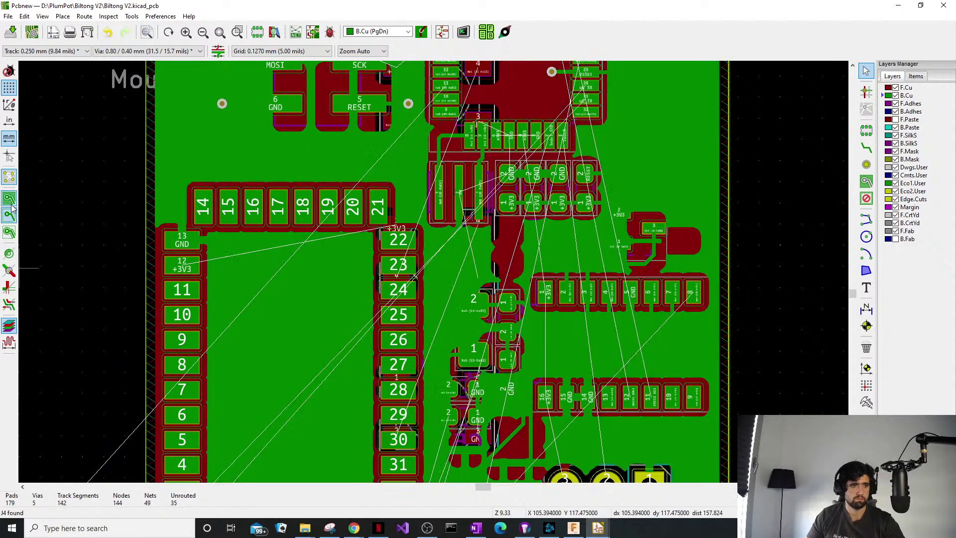
{"action": "key", "text": "b"}
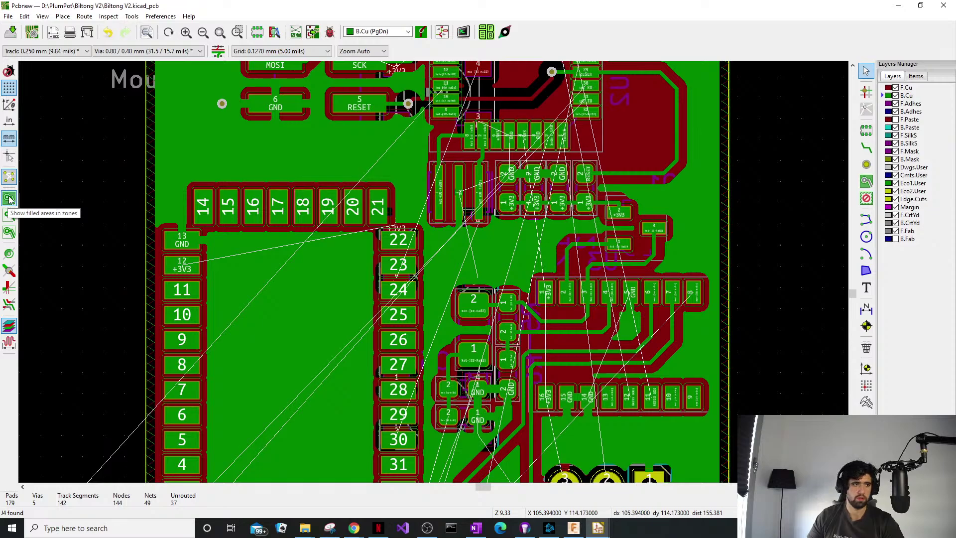
{"action": "left_click", "coordinate": [9, 216]}
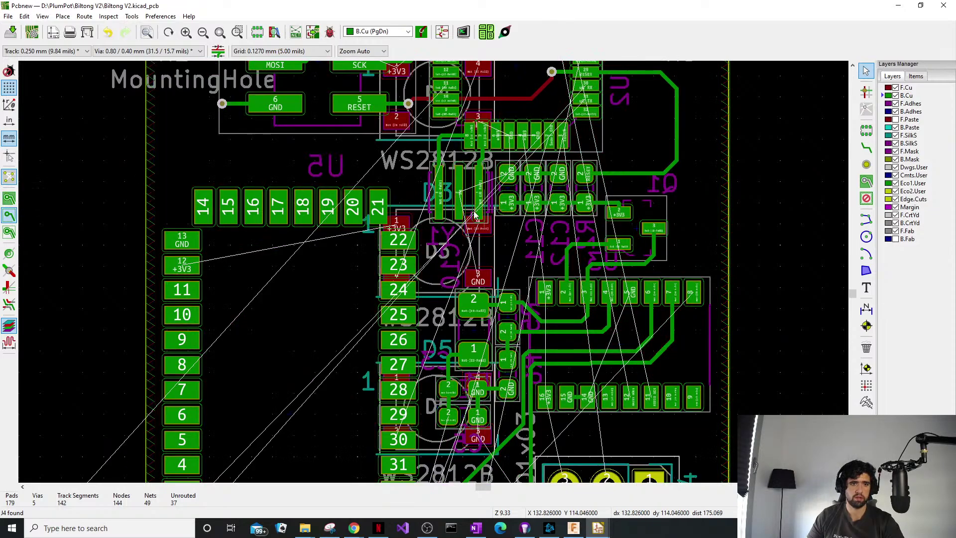
Examine U2's pad nets, including BAT_MEASURE and the HX711 pads, and their connections toward C11, C12 and Q1.
{"action": "middle_click_drag", "start_coordinate": [487, 183], "coordinate": [434, 325]}
{"action": "middle_click_drag", "start_coordinate": [594, 209], "coordinate": [542, 197]}
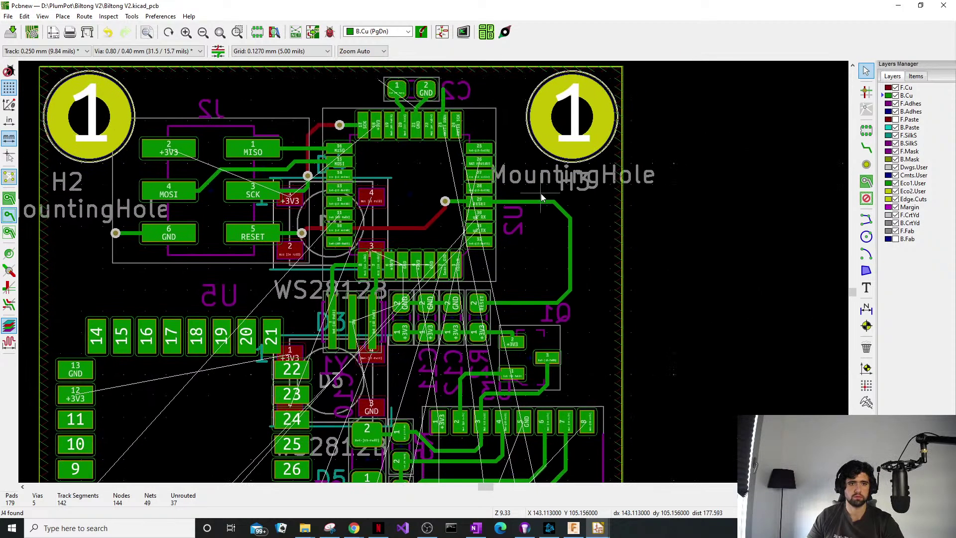
{"action": "scroll", "coordinate": [543, 198], "scroll_direction": "up", "scroll_amount": 5}
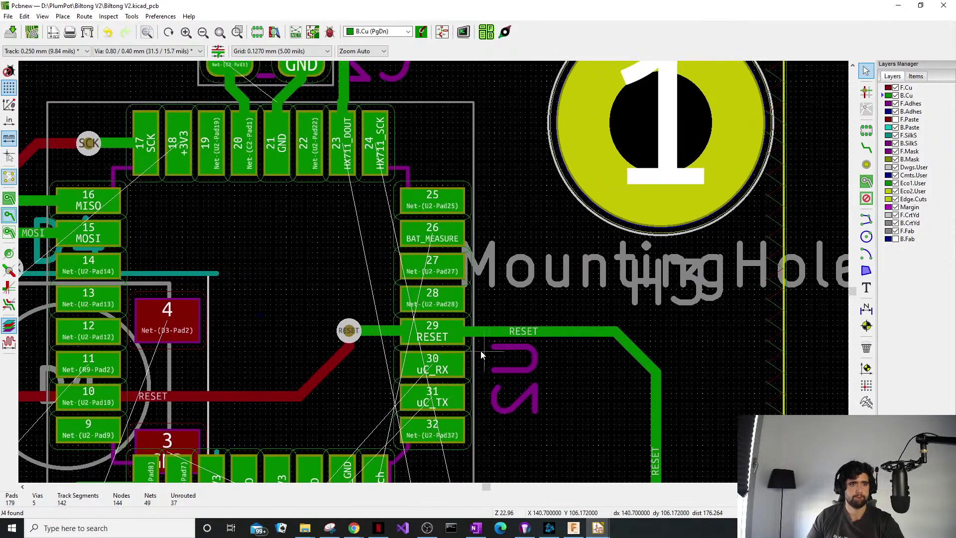
{"action": "mouse_move", "coordinate": [481, 354]}
{"action": "middle_mouse_down"}
{"action": "mouse_move", "coordinate": [447, 366]}
{"action": "mouse_move", "coordinate": [418, 343]}
{"action": "mouse_move", "coordinate": [400, 299]}
{"action": "mouse_move", "coordinate": [429, 271]}
{"action": "mouse_move", "coordinate": [376, 234]}
{"action": "mouse_move", "coordinate": [366, 167]}
{"action": "middle_mouse_up"}
{"action": "scroll", "coordinate": [326, 210], "scroll_direction": "down", "scroll_amount": 1}
{"action": "middle_click_drag", "start_coordinate": [405, 278], "coordinate": [384, 206]}
{"action": "mouse_move", "coordinate": [397, 249]}
{"action": "middle_mouse_down"}
{"action": "mouse_move", "coordinate": [429, 246]}
{"action": "mouse_move", "coordinate": [467, 367]}
{"action": "middle_mouse_up"}
{"action": "mouse_move", "coordinate": [412, 230]}
{"action": "middle_mouse_down"}
{"action": "mouse_move", "coordinate": [385, 290]}
{"action": "mouse_move", "coordinate": [376, 232]}
{"action": "mouse_move", "coordinate": [413, 252]}
{"action": "middle_mouse_up"}
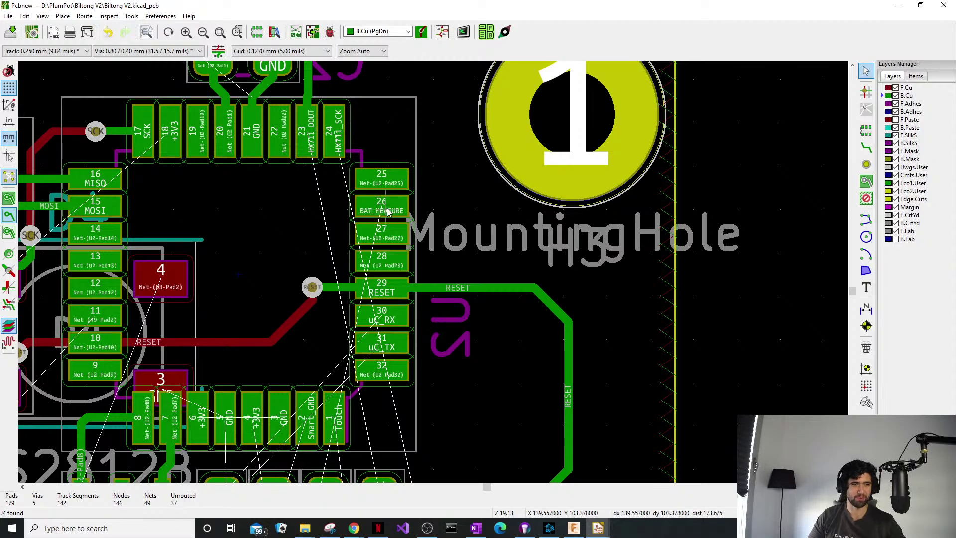
{"action": "scroll", "coordinate": [379, 213], "scroll_direction": "down", "scroll_amount": 3}
{"action": "scroll", "coordinate": [432, 287], "scroll_direction": "up", "scroll_amount": 3}
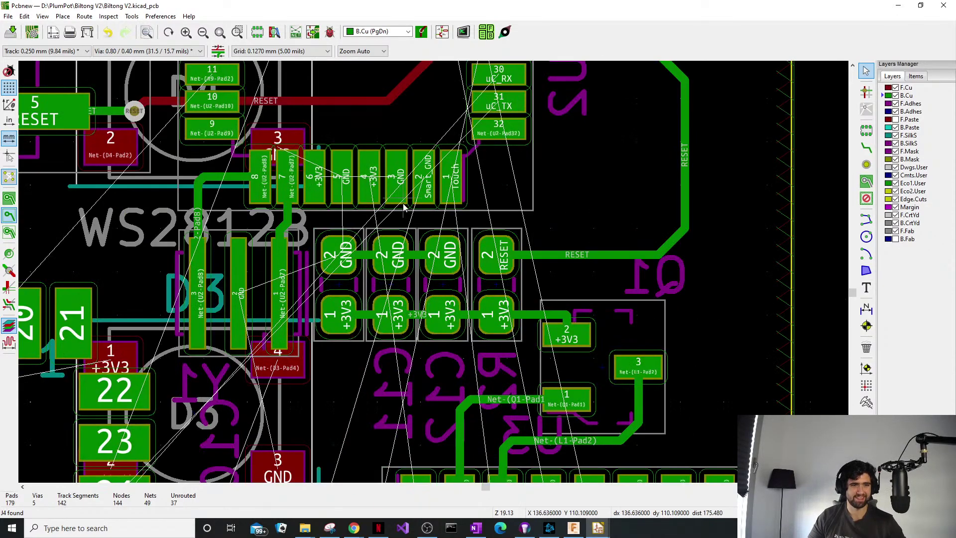
Begin a B.Cu track from U2 pad 26 (BAT_MEASURE), heading outward past mounting hole H3 and outside the RESET track.
{"action": "middle_click_drag", "start_coordinate": [400, 211], "coordinate": [267, 387]}
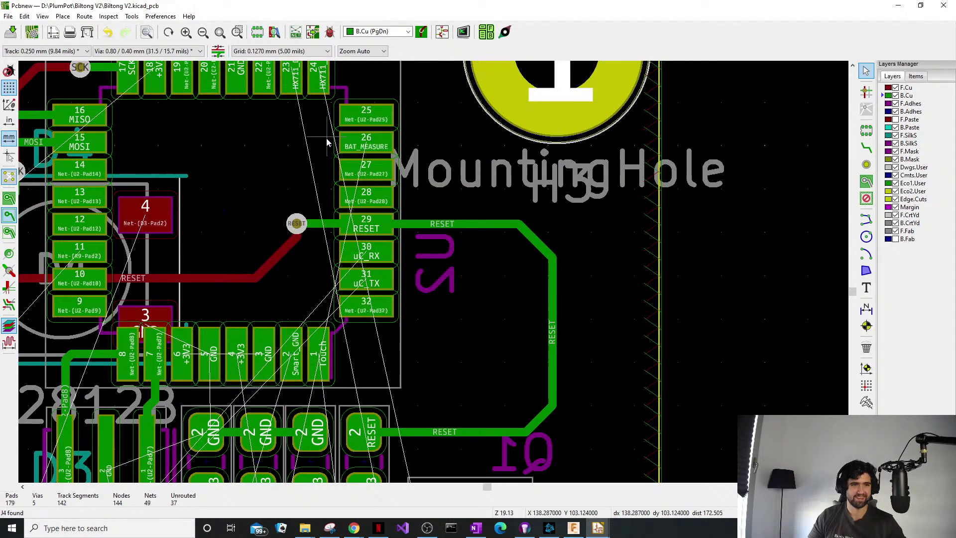
{"action": "key", "text": "x"}
{"action": "left_click", "coordinate": [369, 144]}
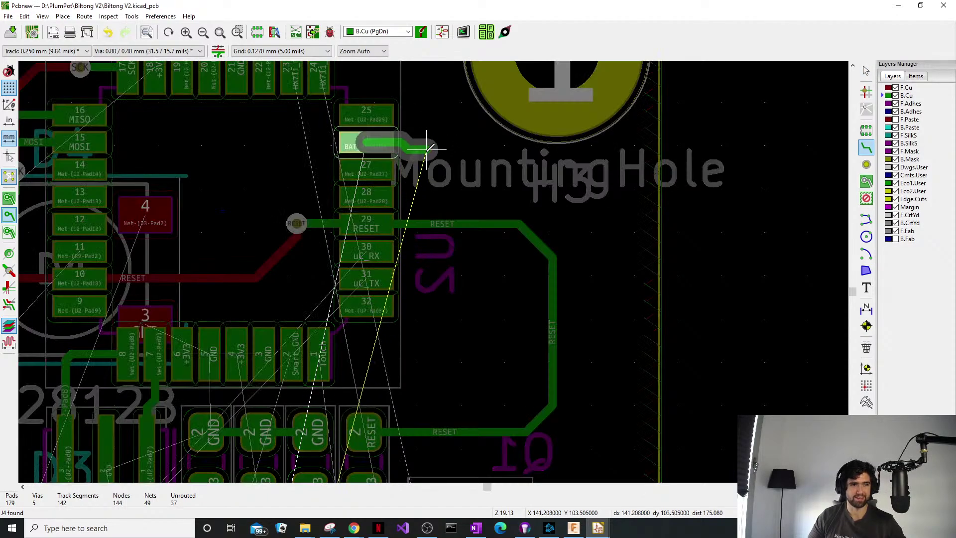
{"action": "left_click", "coordinate": [527, 201]}
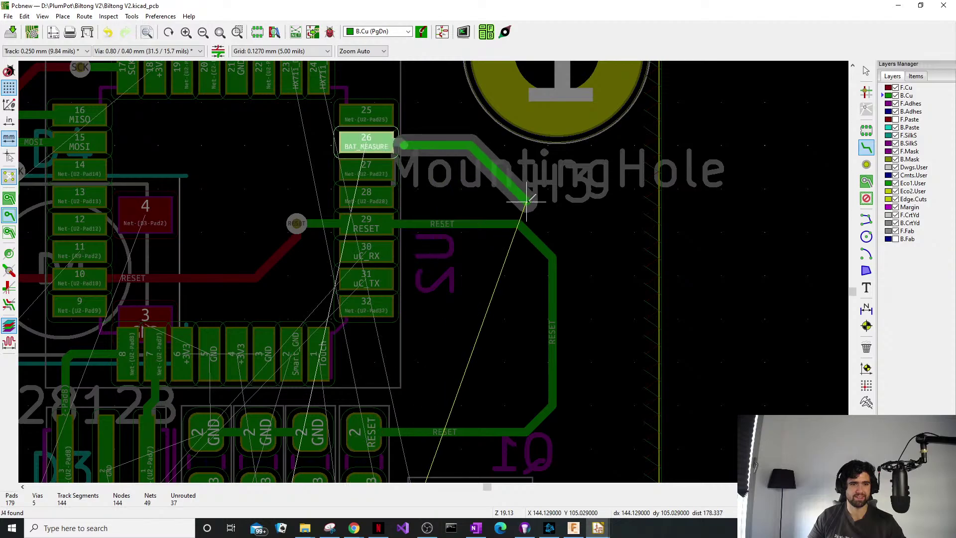
{"action": "scroll", "coordinate": [441, 271], "scroll_direction": "down", "scroll_amount": 2}
{"action": "scroll", "coordinate": [470, 263], "scroll_direction": "up", "scroll_amount": 1}
{"action": "scroll", "coordinate": [435, 269], "scroll_direction": "down", "scroll_amount": 3}
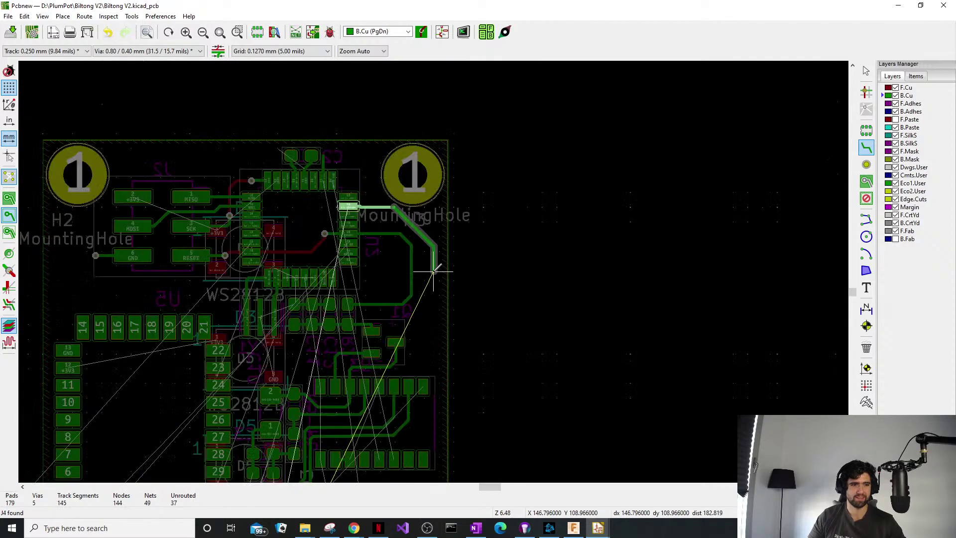
{"action": "middle_click_drag", "start_coordinate": [431, 307], "coordinate": [410, 124]}
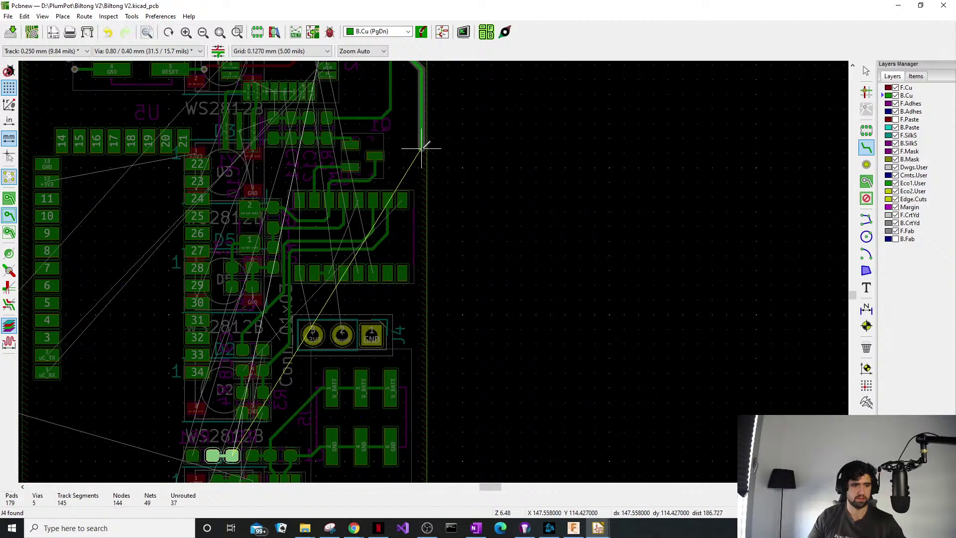
{"action": "scroll", "coordinate": [424, 149], "scroll_direction": "down", "scroll_amount": 1}
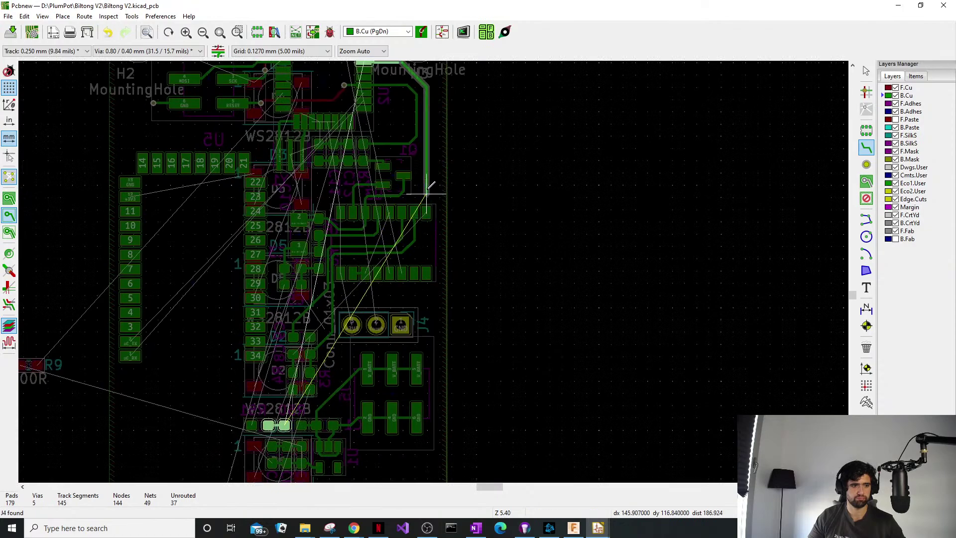
{"action": "key", "text": "Escape"}
{"action": "key", "text": "Escape"}
Move the locked 100R resistor R9 onto the board between the four-pin connector and mounting hole H1.
{"action": "middle_click_drag", "start_coordinate": [263, 388], "coordinate": [331, 254]}
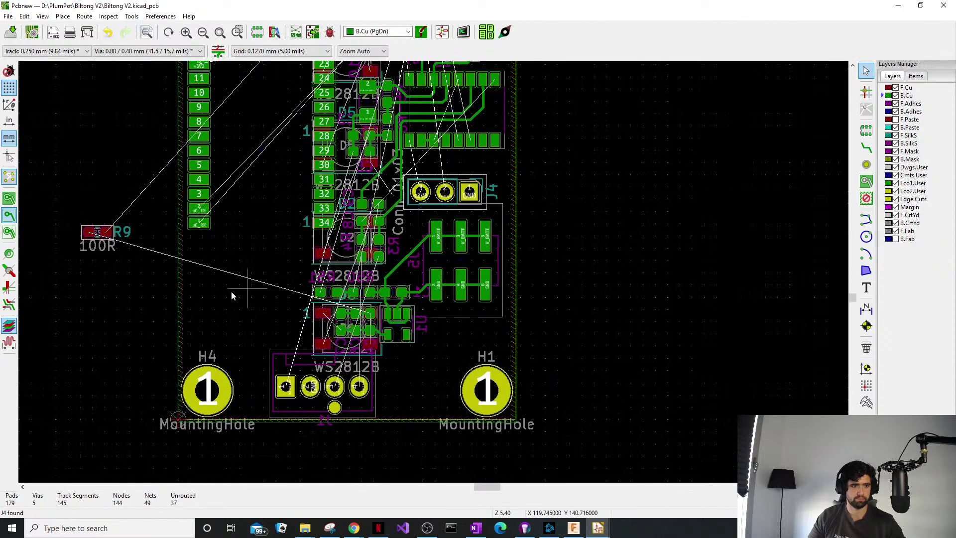
{"action": "left_click", "coordinate": [89, 234]}
{"action": "key", "text": "m"}
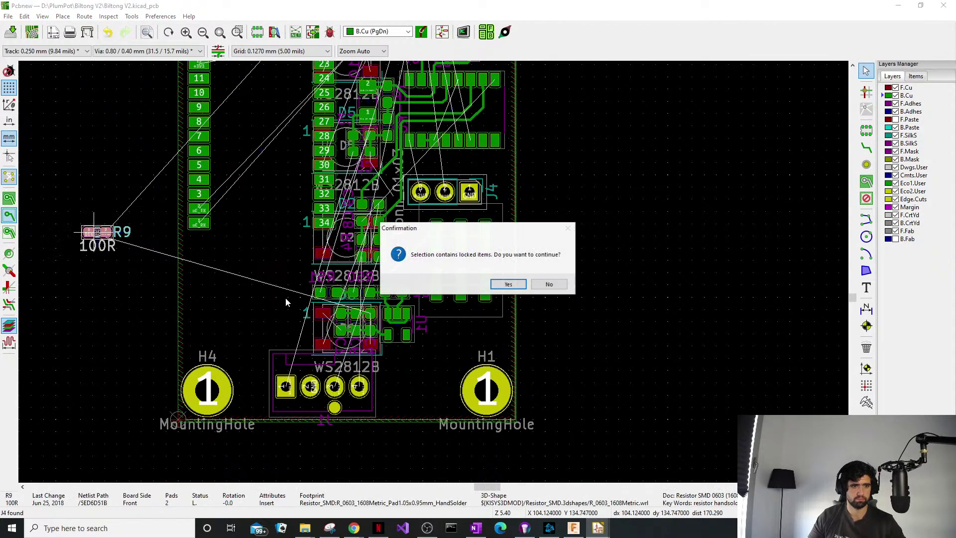
{"action": "left_click", "coordinate": [518, 283]}
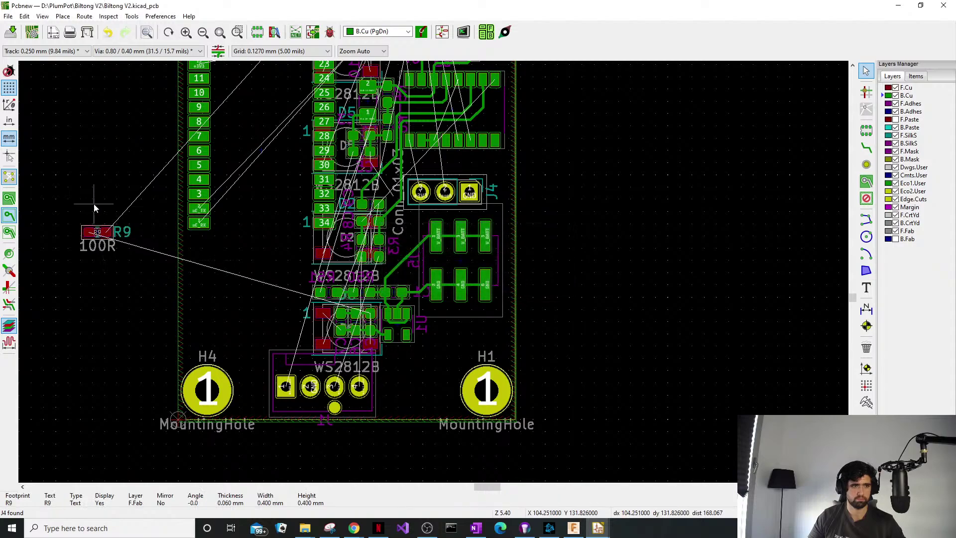
{"action": "key", "text": "m"}
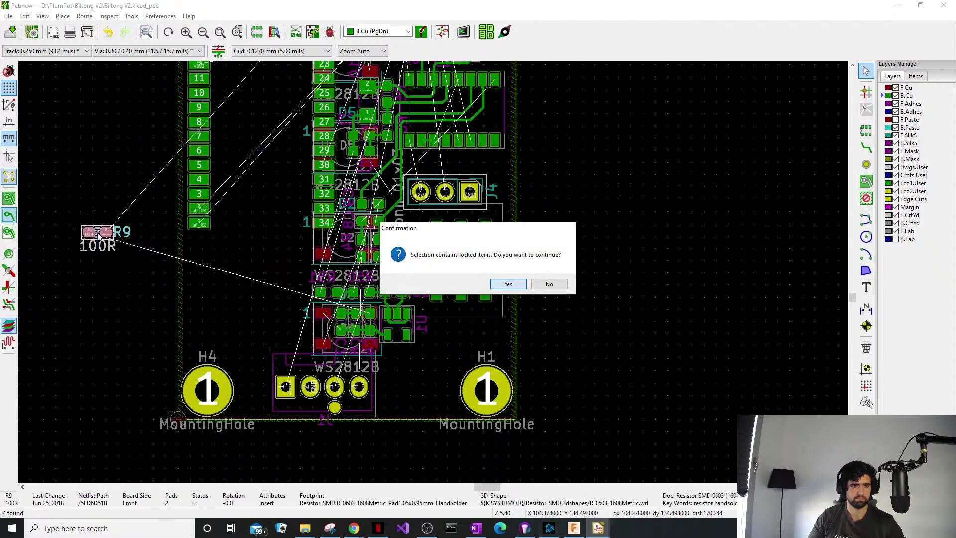
{"action": "left_click", "coordinate": [505, 283]}
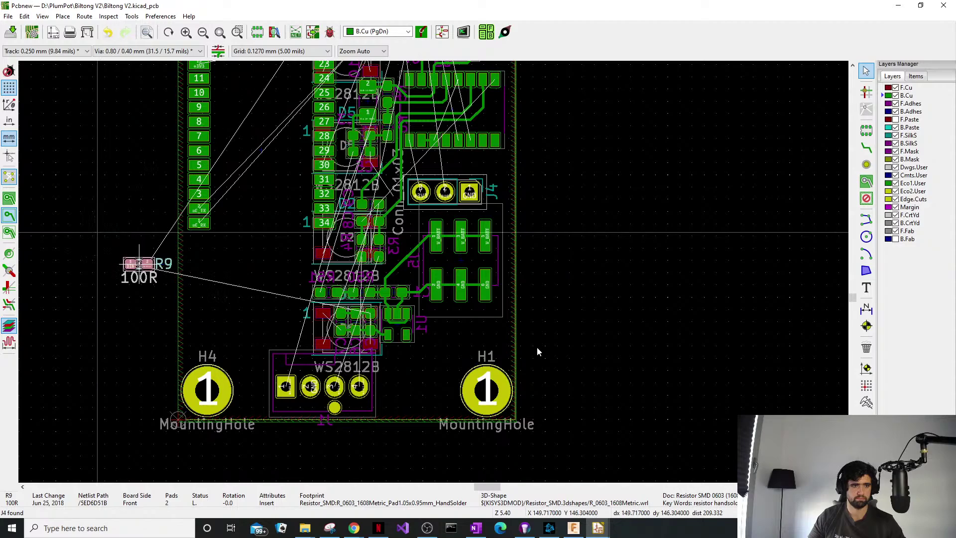
{"action": "middle_click_drag", "start_coordinate": [436, 352], "coordinate": [437, 310]}
{"action": "left_click", "coordinate": [405, 342]}
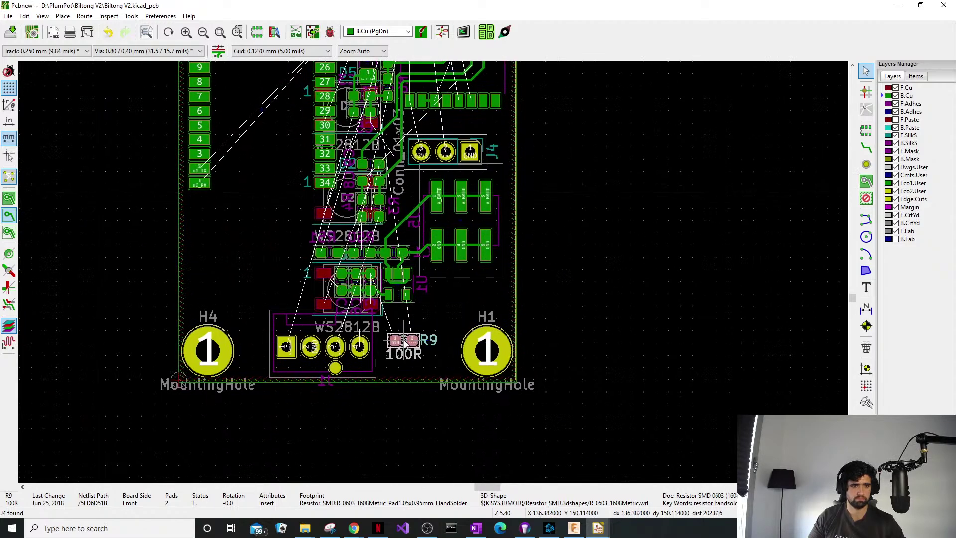
Route a short B.Cu track from U2 pad 24 (HX711_SCK) out past the pad and toward mounting hole H3.
{"action": "middle_click_drag", "start_coordinate": [436, 218], "coordinate": [406, 442]}
{"action": "middle_click_drag", "start_coordinate": [404, 169], "coordinate": [405, 256]}
{"action": "scroll", "coordinate": [386, 196], "scroll_direction": "up", "scroll_amount": 3}
{"action": "middle_click_drag", "start_coordinate": [386, 195], "coordinate": [431, 277]}
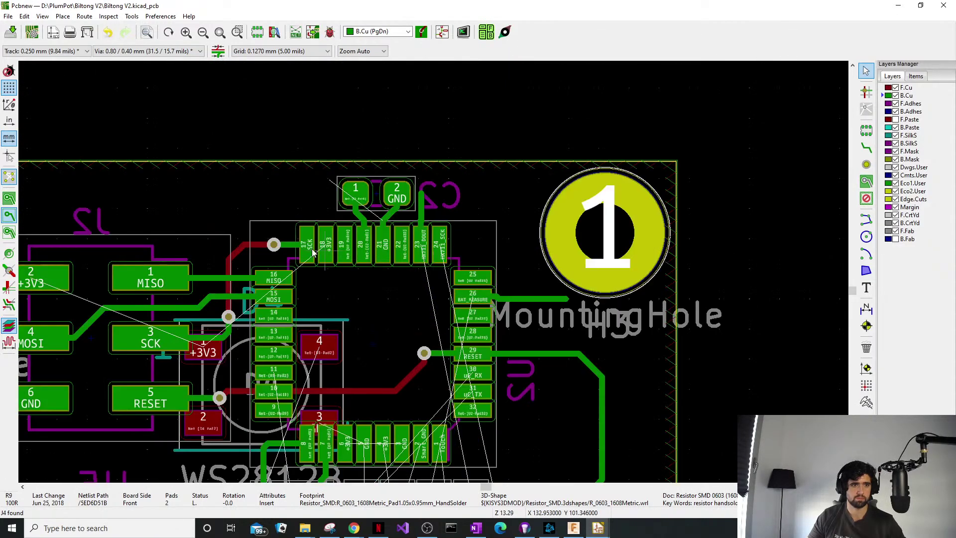
{"action": "key", "text": "x"}
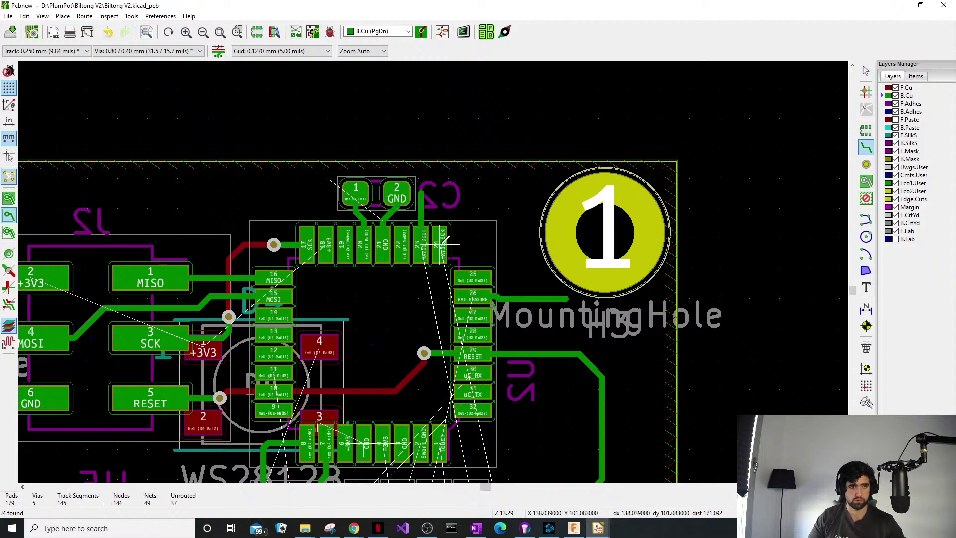
{"action": "left_click", "coordinate": [441, 242]}
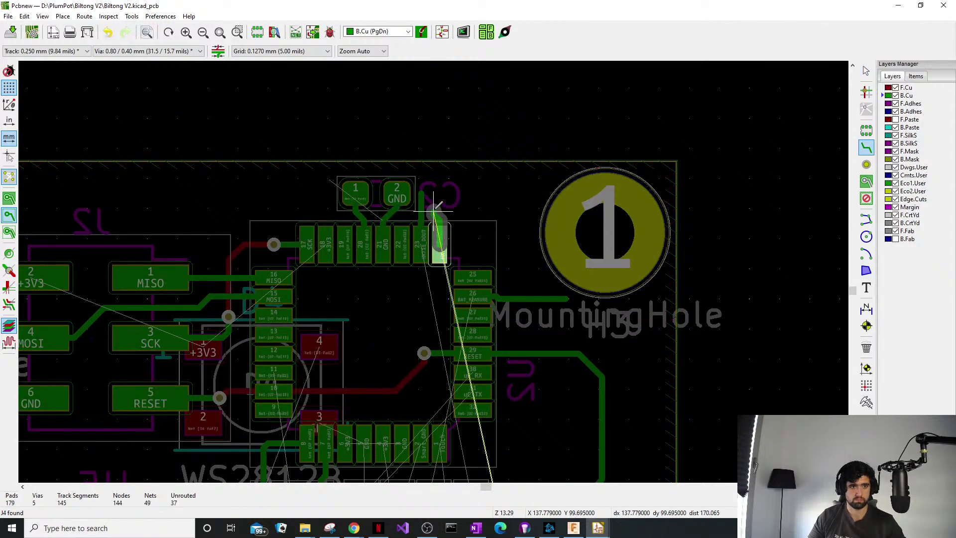
{"action": "left_click", "coordinate": [452, 190]}
{"action": "left_click", "coordinate": [476, 189]}
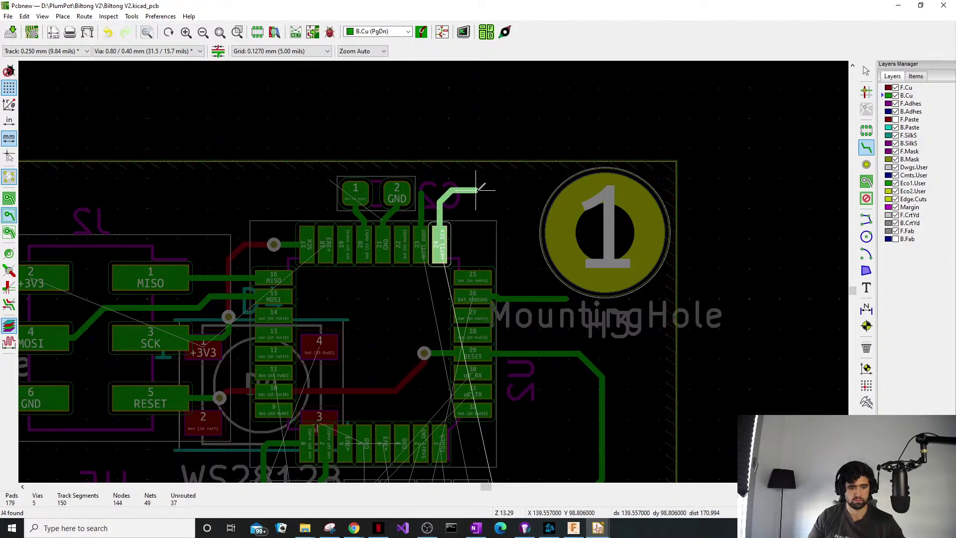
{"action": "key", "text": "Escape"}
Extend the B.Cu track from U2 pad 23 (HX711_DOUT) toward H3, parallel to and outside the HX711_SCK track.
{"action": "left_click", "coordinate": [421, 245]}
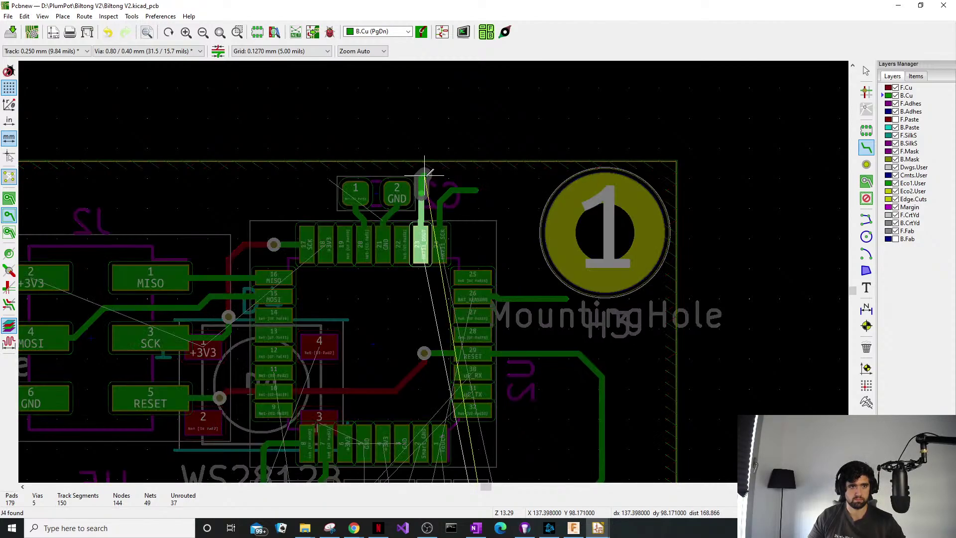
{"action": "left_click", "coordinate": [474, 173]}
{"action": "key", "text": "Escape"}
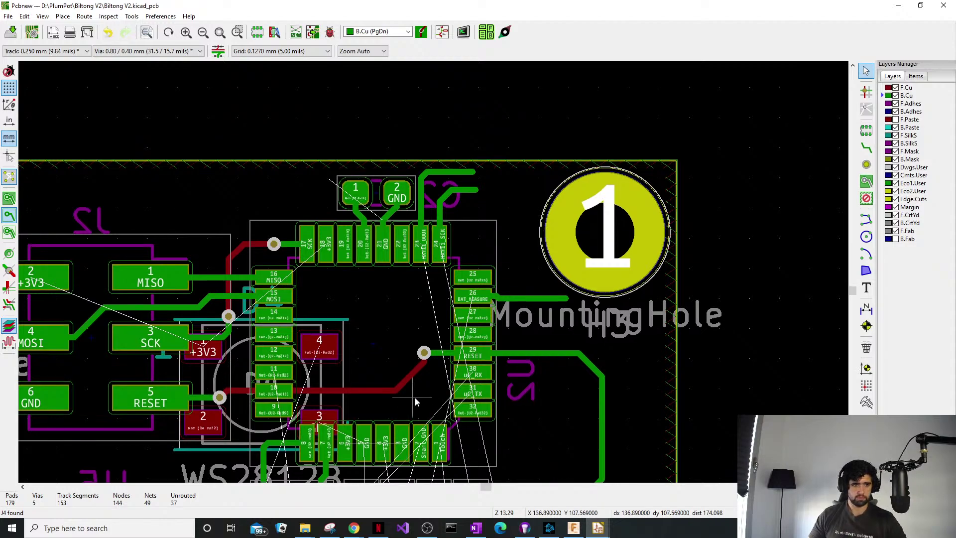
Route a B.Cu track from J2 pad 2 (+3V3) along the board edge to U2 pad 18 (+3V3).
{"action": "middle_click_drag", "start_coordinate": [416, 401], "coordinate": [514, 339]}
{"action": "middle_click_drag", "start_coordinate": [400, 211], "coordinate": [410, 230]}
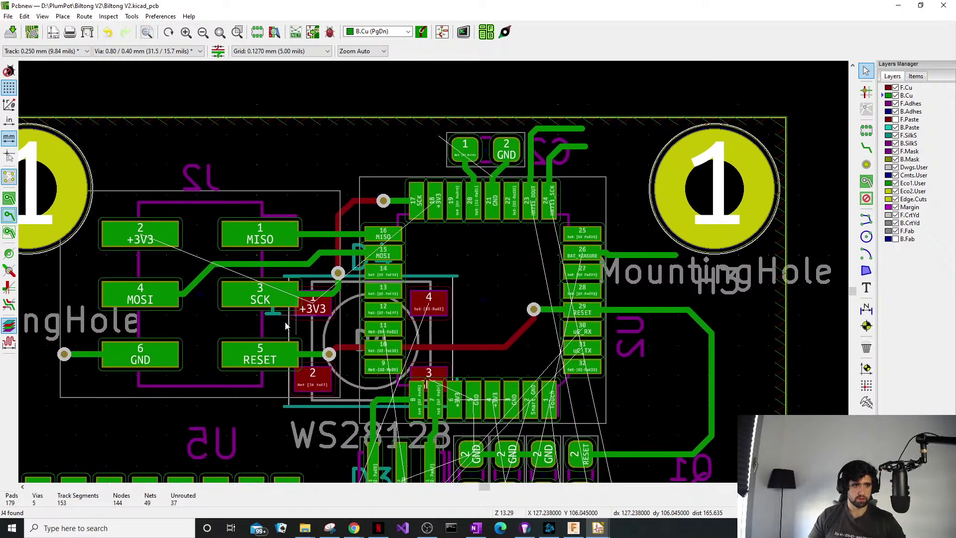
{"action": "scroll", "coordinate": [287, 326], "scroll_direction": "left", "scroll_amount": 3}
{"action": "scroll", "coordinate": [286, 326], "scroll_direction": "up", "scroll_amount": 1}
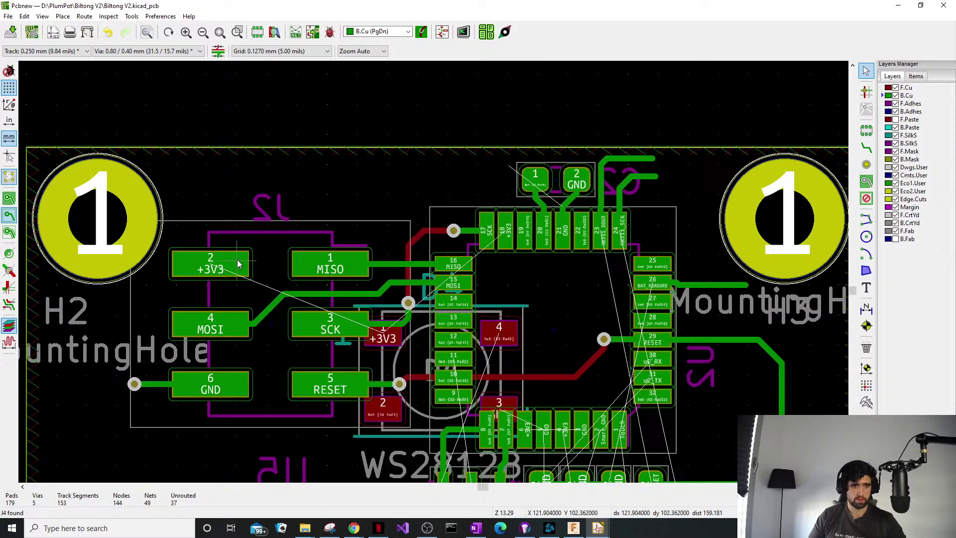
{"action": "key", "text": "x"}
{"action": "left_click", "coordinate": [209, 269]}
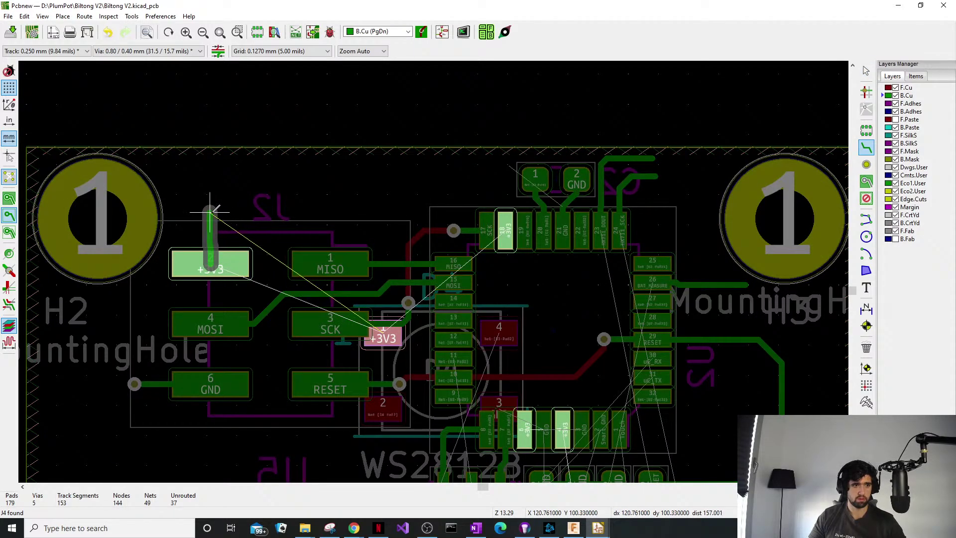
{"action": "left_click", "coordinate": [213, 208]}
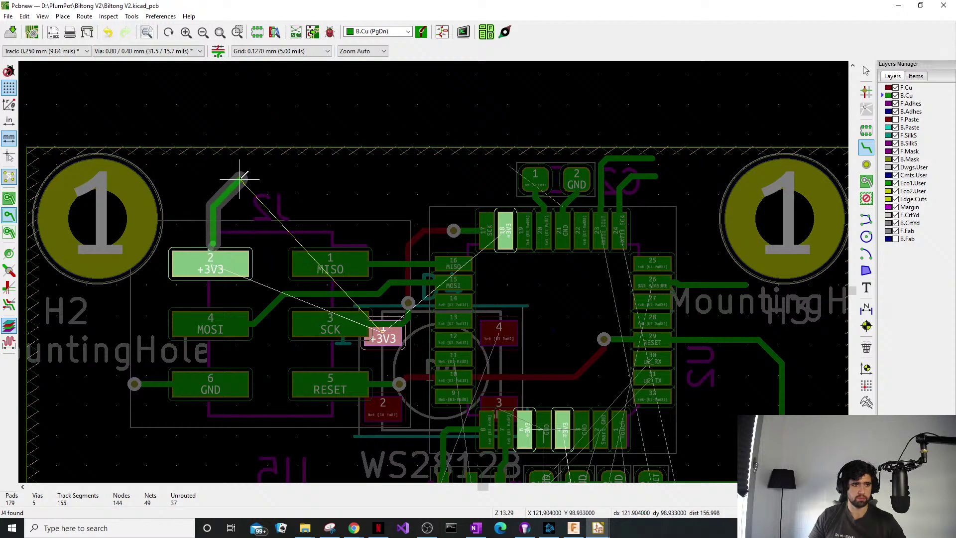
{"action": "left_click", "coordinate": [394, 171]}
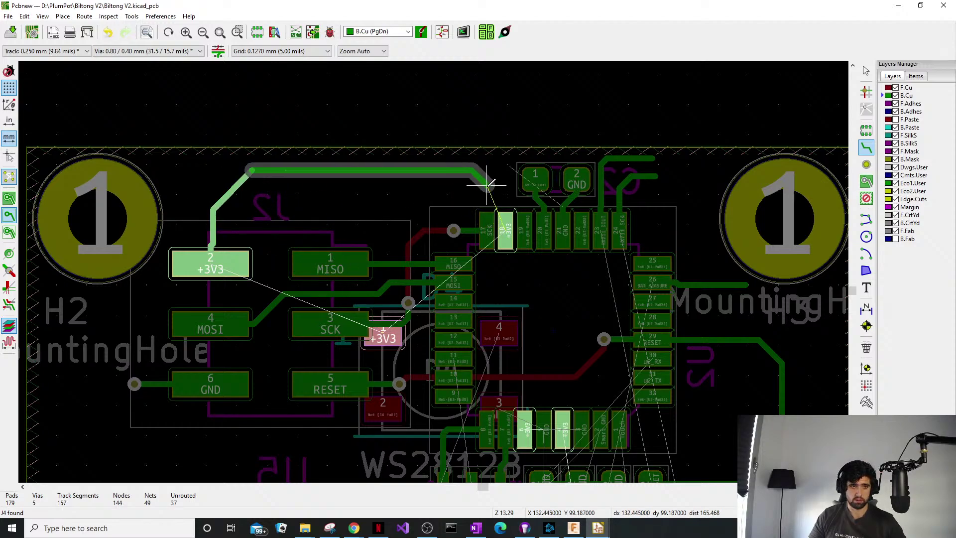
{"action": "left_click", "coordinate": [505, 201]}
{"action": "left_click", "coordinate": [505, 230]}
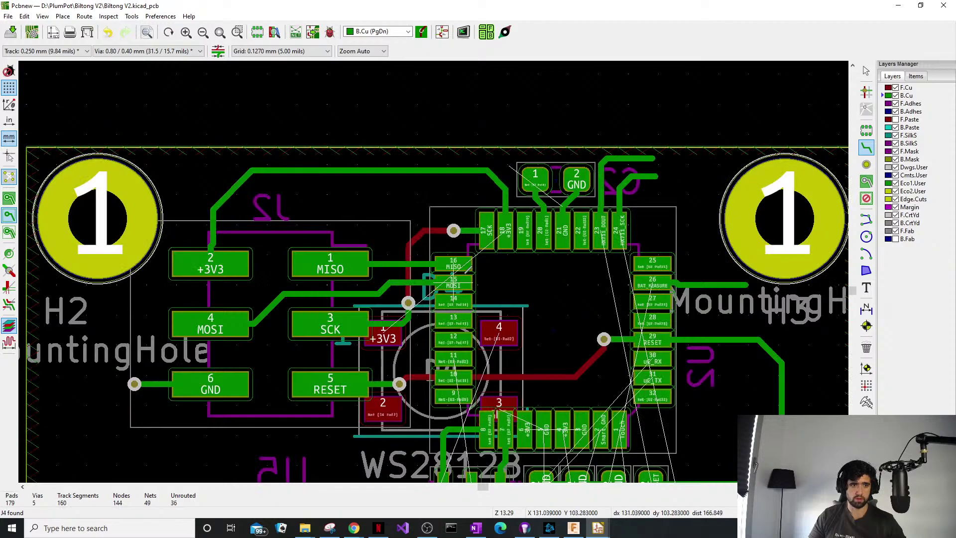
Shift the vertical +3V3 track segment at J2 pad 2 so it runs straight out of the pad.
{"action": "middle_click_drag", "start_coordinate": [461, 282], "coordinate": [477, 262]}
{"action": "middle_click_drag", "start_coordinate": [346, 363], "coordinate": [369, 373]}
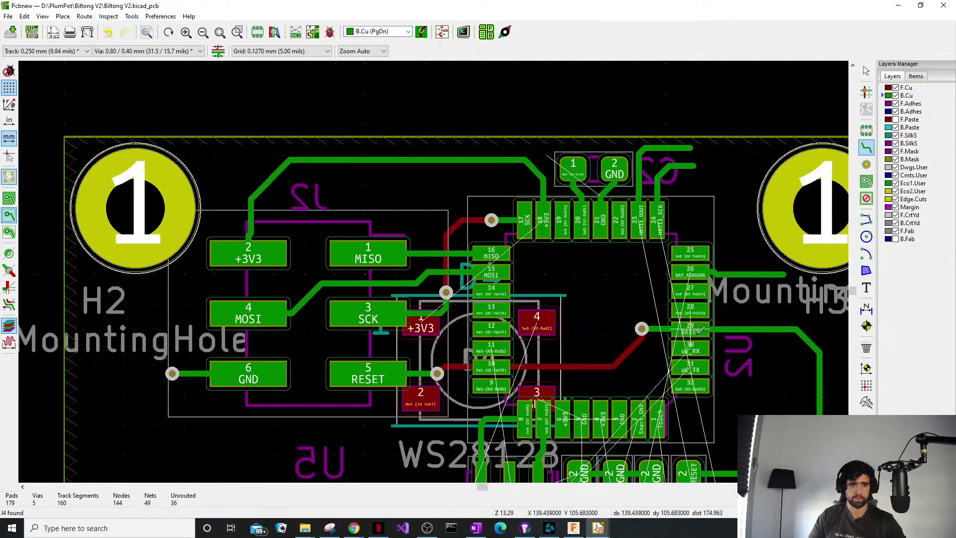
{"action": "middle_click_drag", "start_coordinate": [542, 365], "coordinate": [508, 344]}
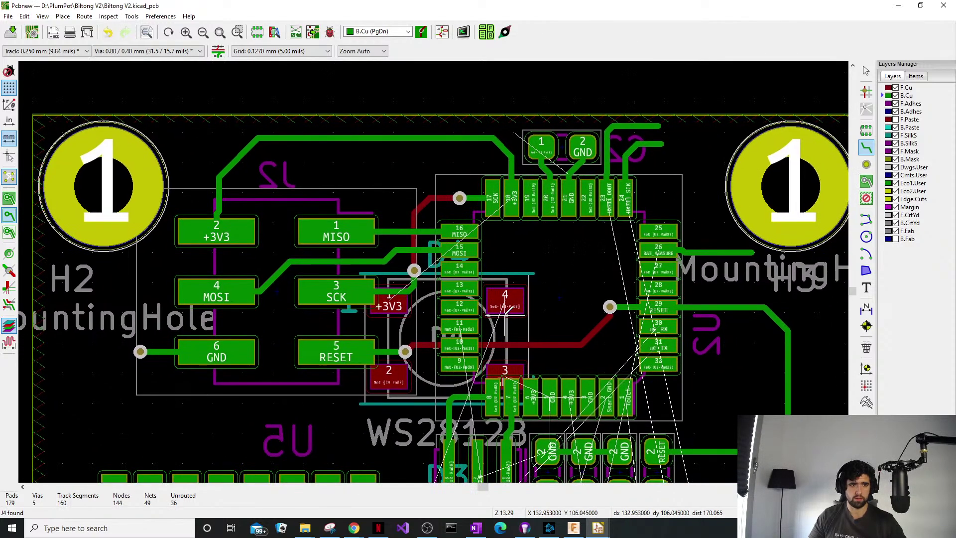
{"action": "scroll", "coordinate": [215, 212], "scroll_direction": "up", "scroll_amount": 3}
{"action": "key", "text": "Escape"}
{"action": "left_click", "coordinate": [453, 244]}
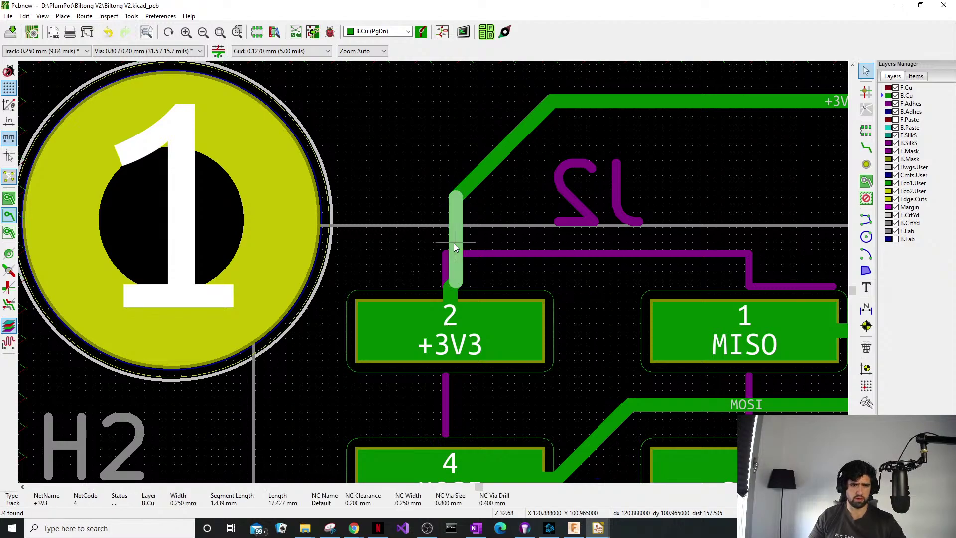
{"action": "left_click_drag", "start_coordinate": [453, 244], "coordinate": [452, 168]}
{"action": "scroll", "coordinate": [440, 207], "scroll_direction": "down", "scroll_amount": 4}
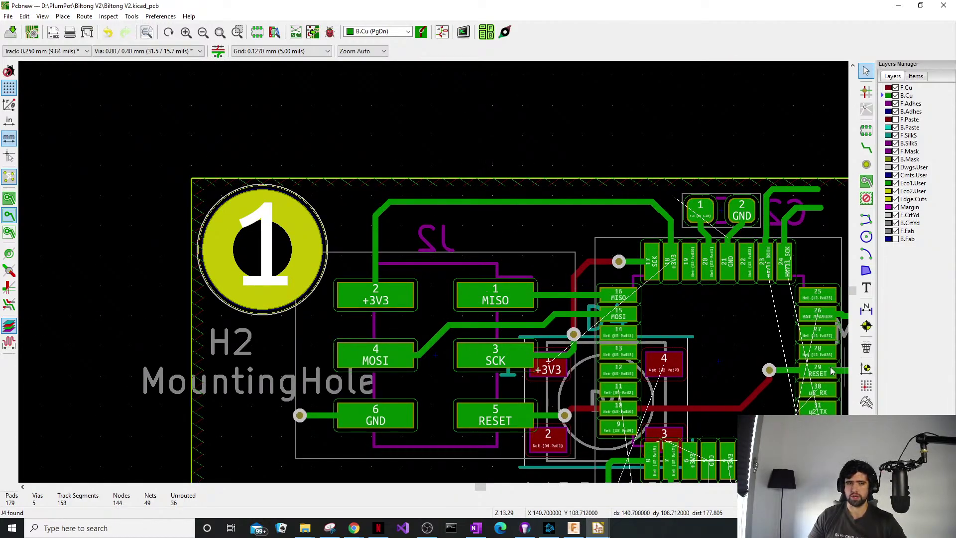
{"action": "middle_click_drag", "start_coordinate": [691, 295], "coordinate": [625, 281]}
{"action": "middle_click_drag", "start_coordinate": [686, 223], "coordinate": [527, 139]}
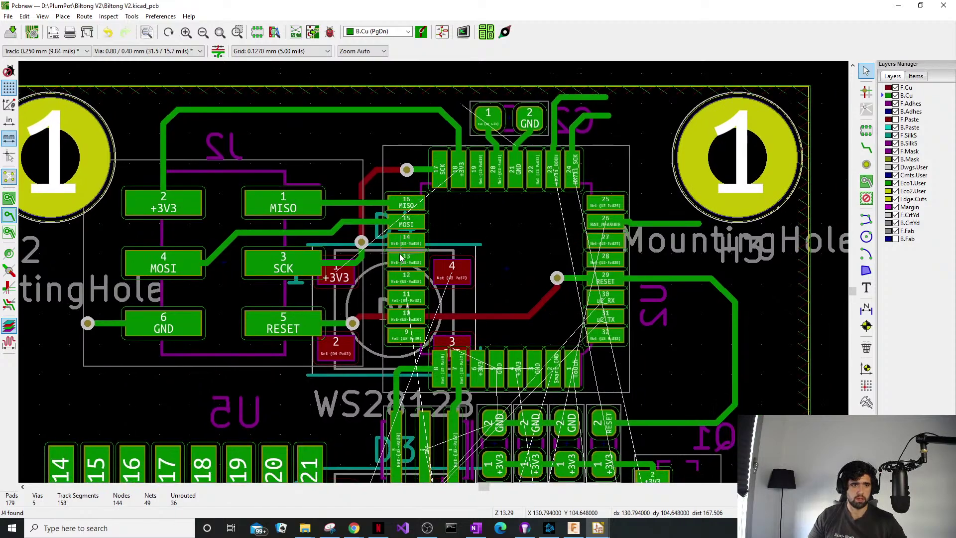
{"action": "middle_click_drag", "start_coordinate": [436, 345], "coordinate": [380, 312]}
{"action": "middle_click_drag", "start_coordinate": [420, 279], "coordinate": [391, 238]}
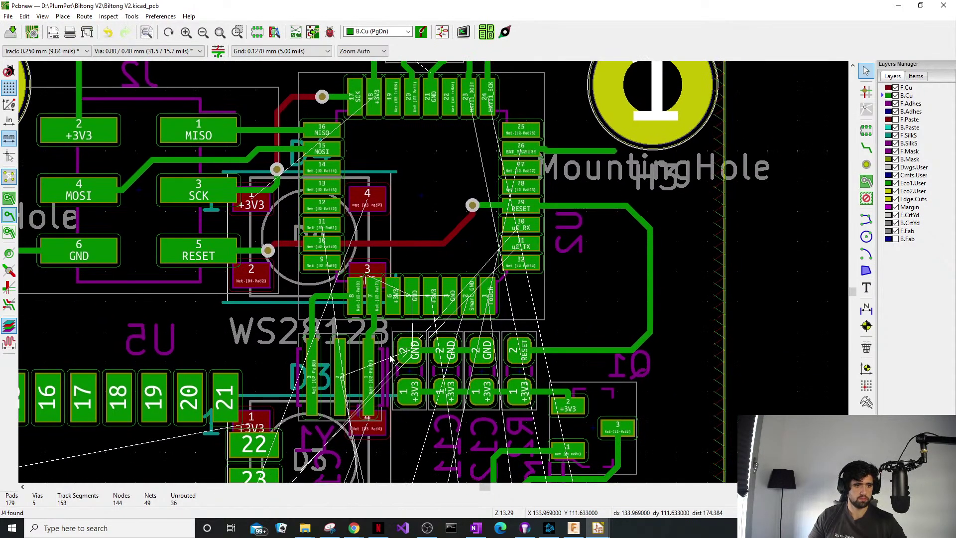
{"action": "middle_click_drag", "start_coordinate": [547, 186], "coordinate": [548, 225]}
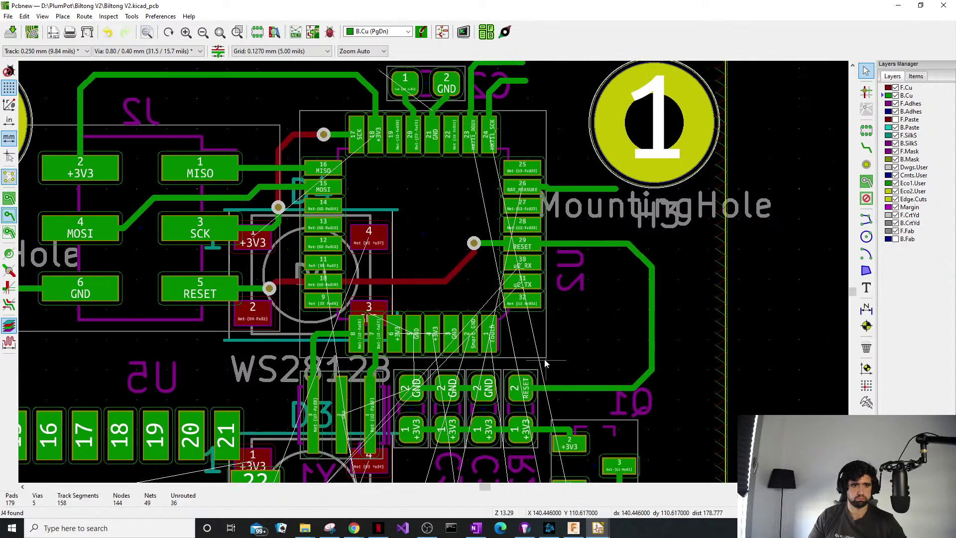
{"action": "middle_click_drag", "start_coordinate": [545, 363], "coordinate": [433, 274]}
{"action": "scroll", "coordinate": [425, 278], "scroll_direction": "up", "scroll_amount": 3}
{"action": "key", "text": "x"}
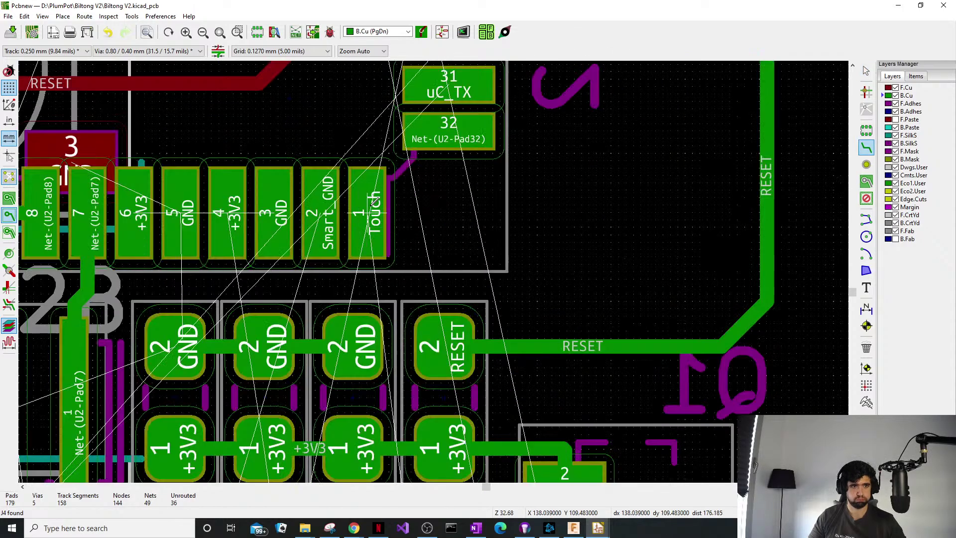
{"action": "scroll", "coordinate": [568, 215], "scroll_direction": "down", "scroll_amount": 3}
{"action": "scroll", "coordinate": [440, 267], "scroll_direction": "down", "scroll_amount": 5}
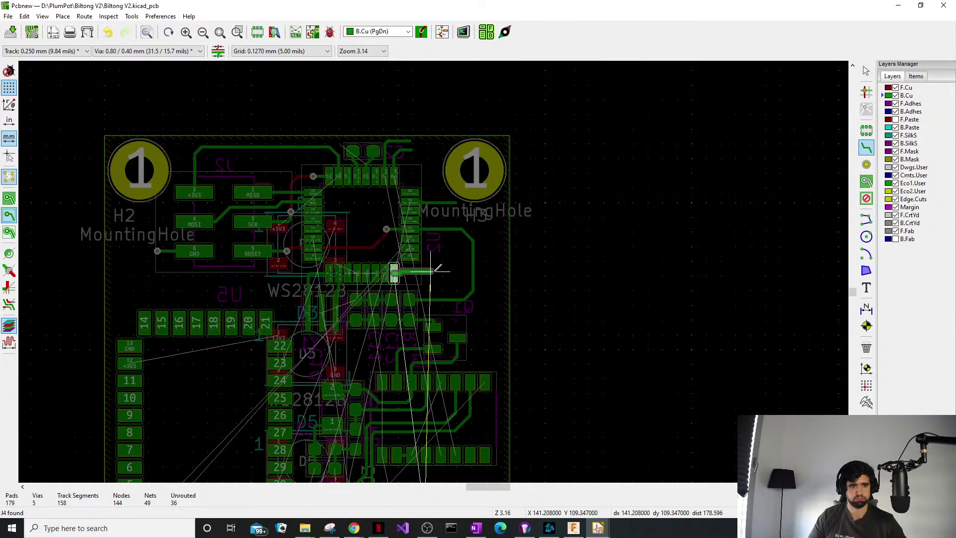
{"action": "scroll", "coordinate": [438, 268], "scroll_direction": "up", "scroll_amount": 2}
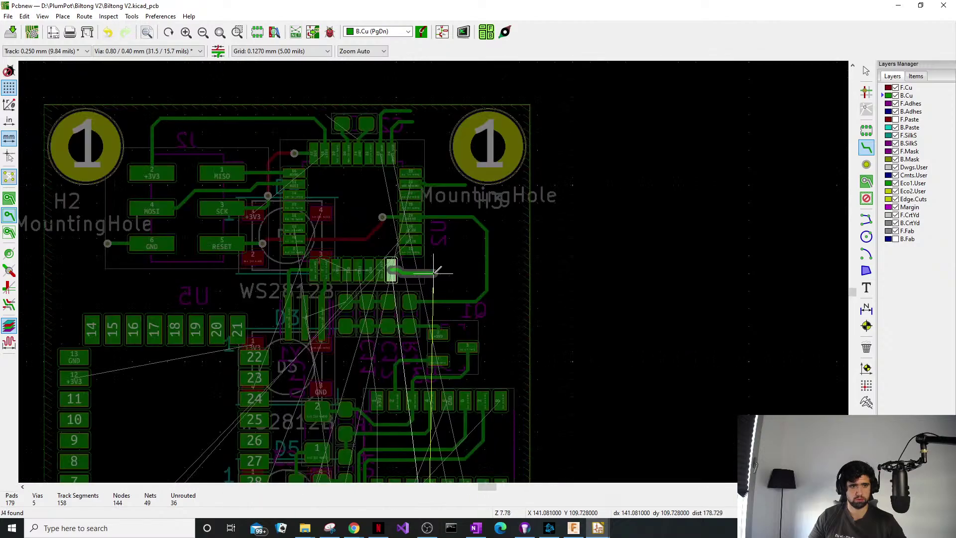
{"action": "scroll", "coordinate": [438, 268], "scroll_direction": "up", "scroll_amount": 5}
{"action": "scroll", "coordinate": [418, 258], "scroll_direction": "down", "scroll_amount": 5}
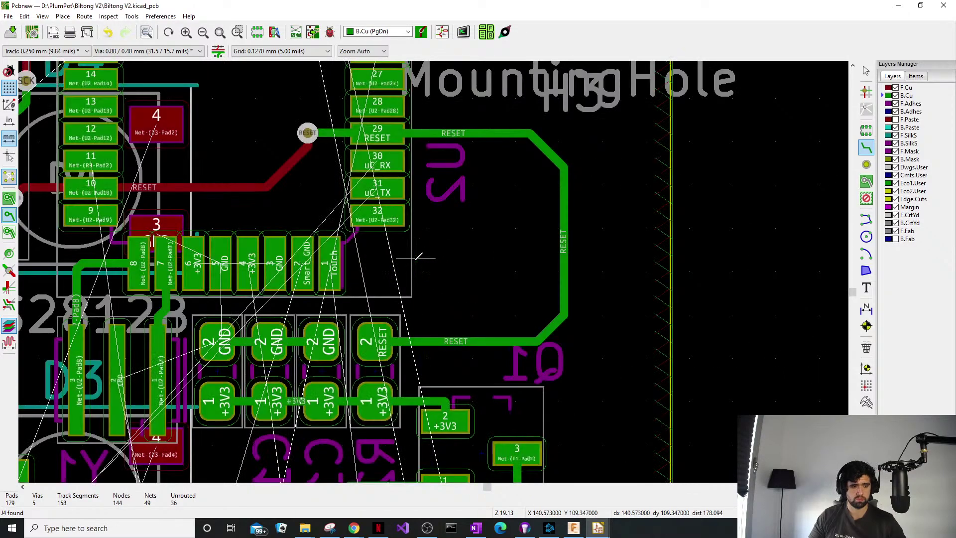
{"action": "key", "text": "Escape"}
{"action": "key", "text": "Escape"}
Examine the remaining unrouted connections across the board, especially those between U2, J2, U5 and C11, C12 and Q1.
{"action": "middle_click_drag", "start_coordinate": [488, 427], "coordinate": [483, 377]}
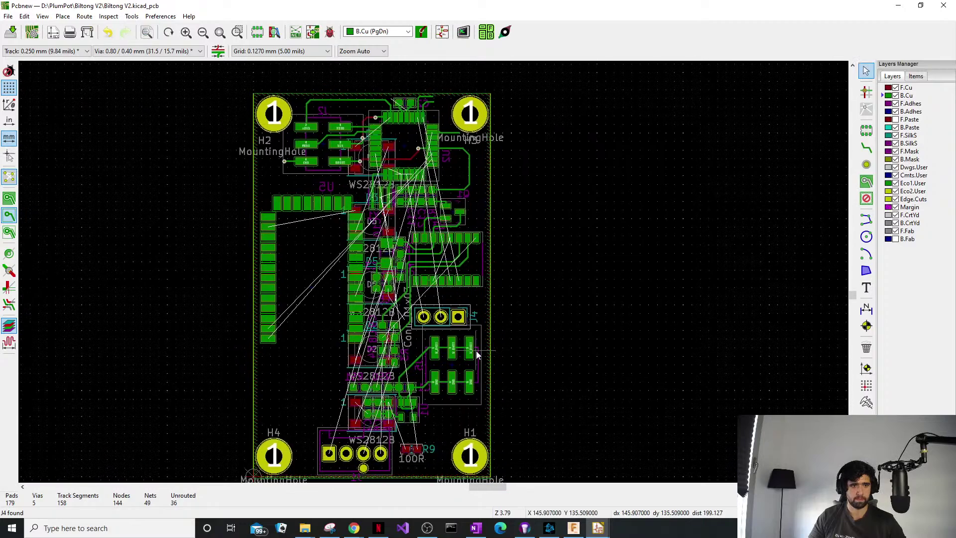
{"action": "middle_click_drag", "start_coordinate": [393, 368], "coordinate": [425, 420]}
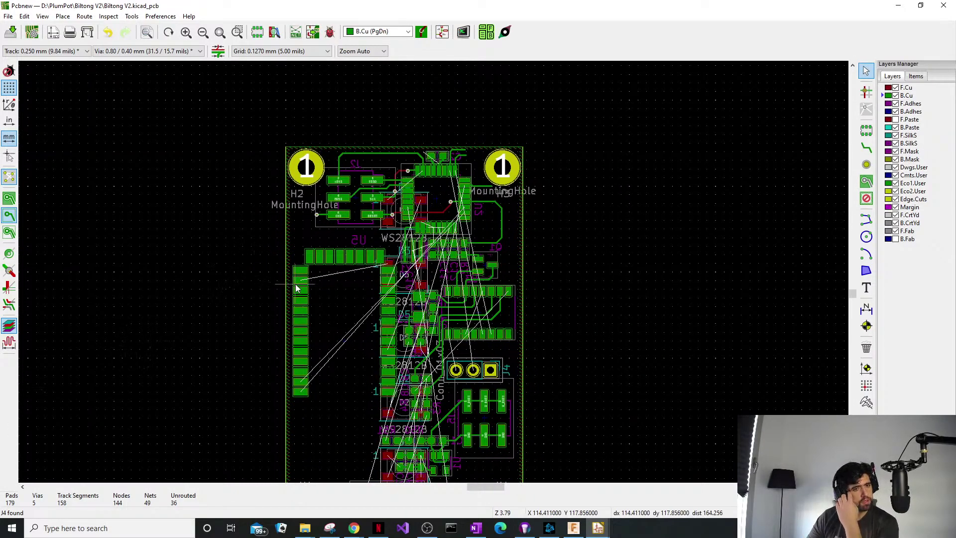
{"action": "middle_click_drag", "start_coordinate": [365, 237], "coordinate": [377, 188]}
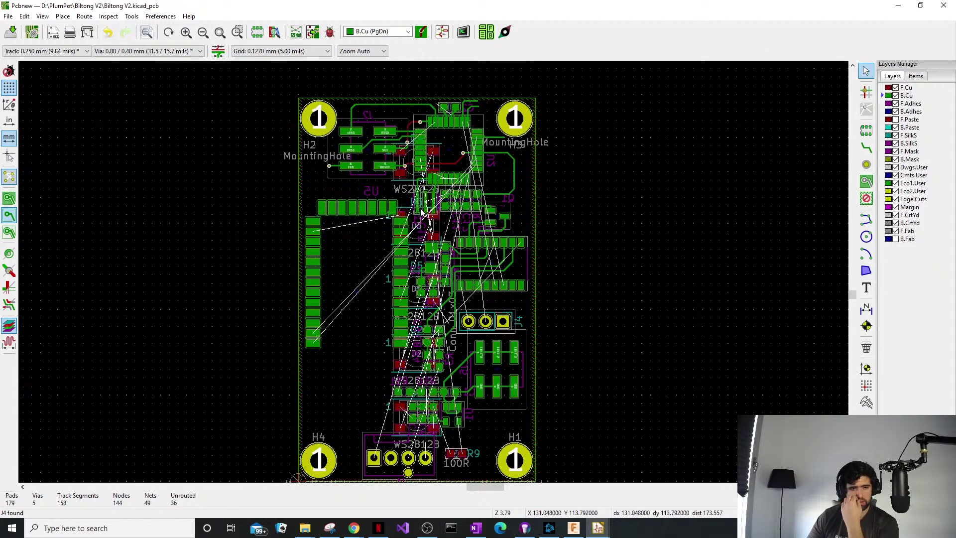
{"action": "middle_click_drag", "start_coordinate": [438, 238], "coordinate": [407, 258]}
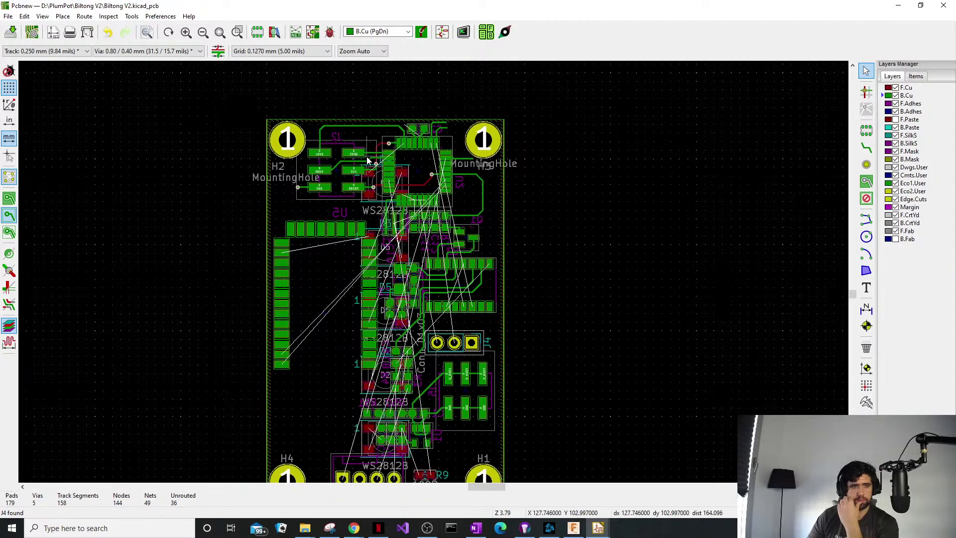
{"action": "scroll", "coordinate": [367, 159], "scroll_direction": "up", "scroll_amount": 3}
{"action": "middle_click_drag", "start_coordinate": [367, 160], "coordinate": [432, 283]}
{"action": "middle_click_drag", "start_coordinate": [605, 361], "coordinate": [538, 297]}
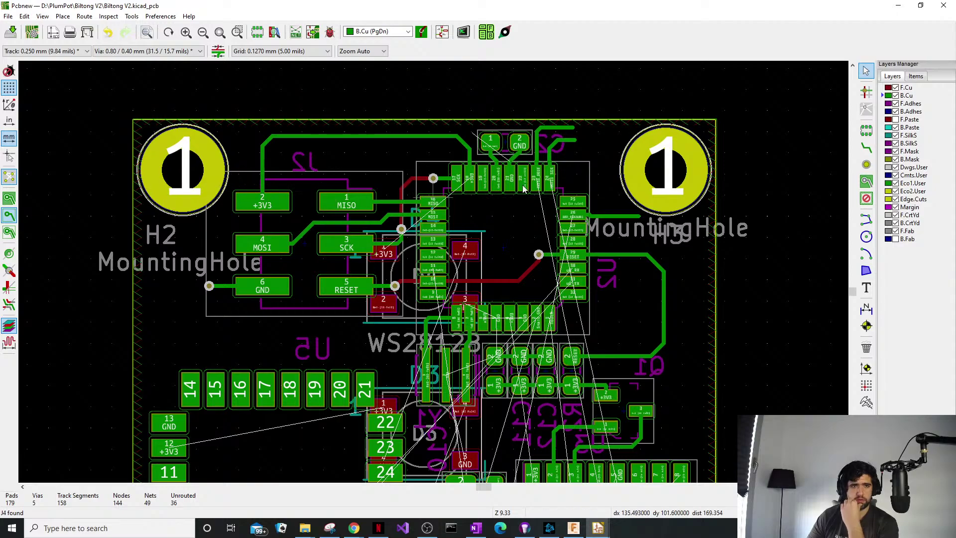
{"action": "scroll", "coordinate": [420, 288], "scroll_direction": "down", "scroll_amount": 1}
{"action": "scroll", "coordinate": [420, 285], "scroll_direction": "down", "scroll_amount": 2}
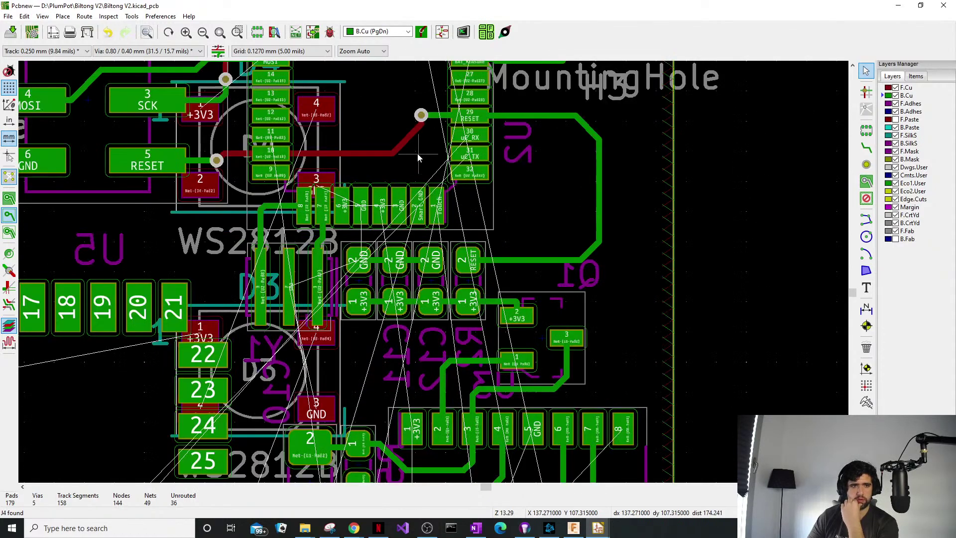
{"action": "scroll", "coordinate": [418, 155], "scroll_direction": "up", "scroll_amount": 3}
{"action": "scroll", "coordinate": [434, 278], "scroll_direction": "down", "scroll_amount": 2}
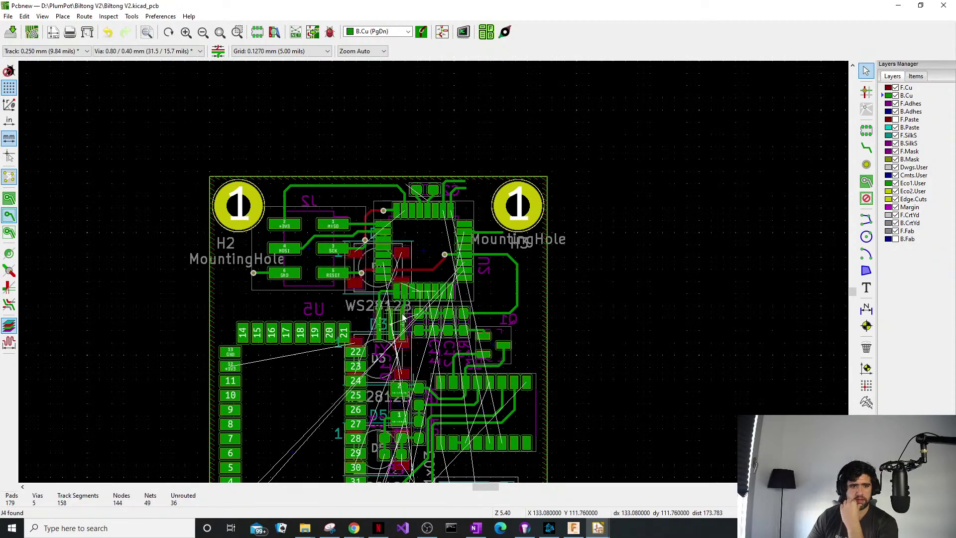
{"action": "middle_click_drag", "start_coordinate": [398, 316], "coordinate": [394, 316]}
{"action": "scroll", "coordinate": [435, 279], "scroll_direction": "up", "scroll_amount": 3}
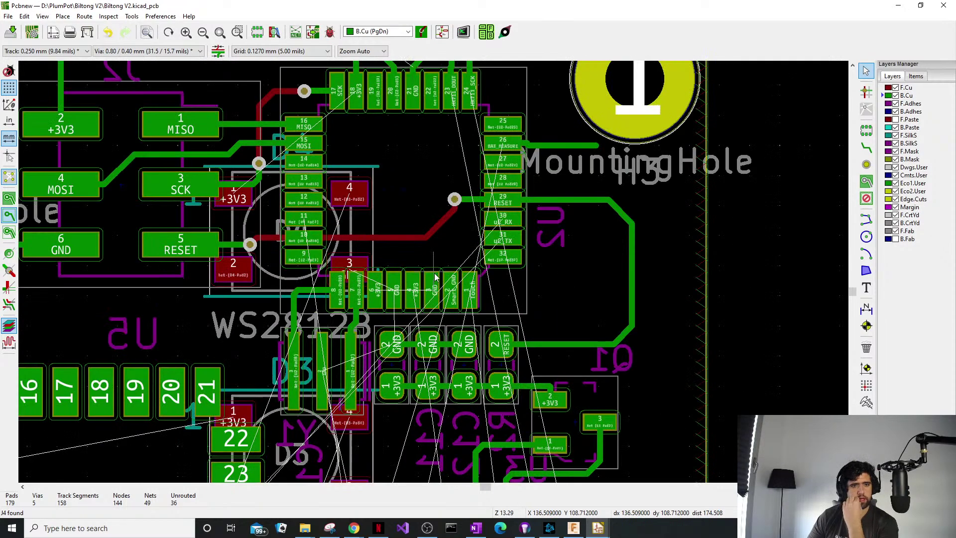
Route a B.Cu track from U2's Touch pad 1 straight out to about X 141.97 mm, Y 109.47 mm.
{"action": "scroll", "coordinate": [435, 280], "scroll_direction": "up", "scroll_amount": 3}
{"action": "middle_click_drag", "start_coordinate": [486, 336], "coordinate": [433, 252]}
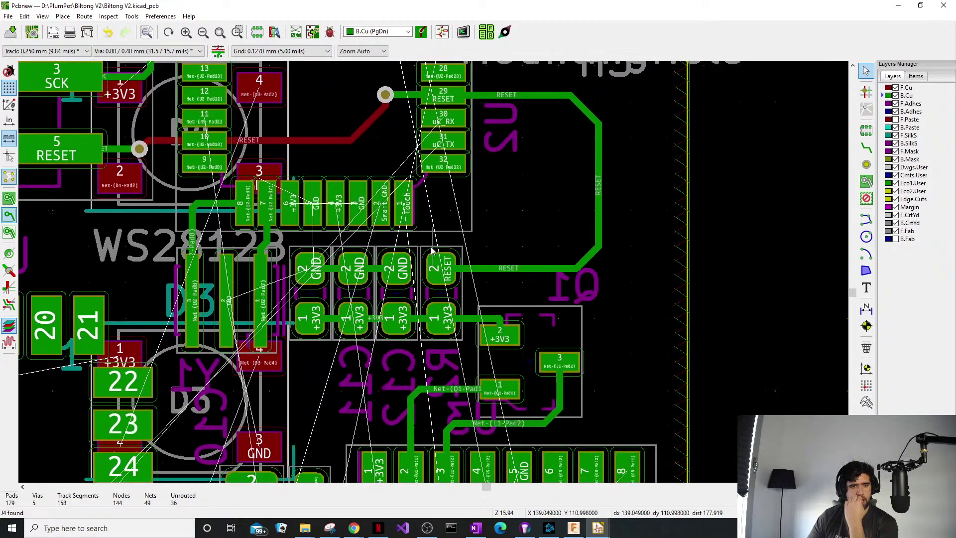
{"action": "scroll", "coordinate": [433, 253], "scroll_direction": "down", "scroll_amount": 1}
{"action": "scroll", "coordinate": [431, 279], "scroll_direction": "down", "scroll_amount": 4}
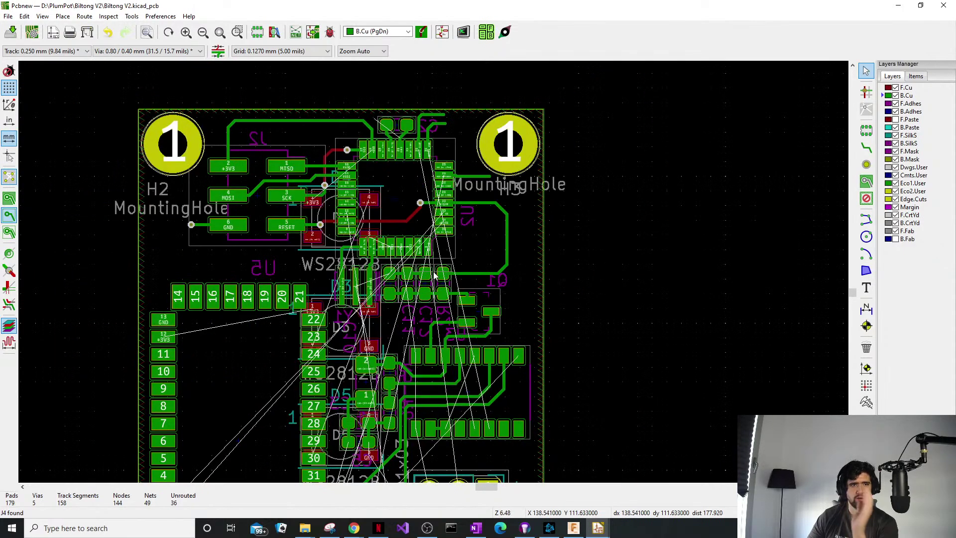
{"action": "scroll", "coordinate": [435, 276], "scroll_direction": "down", "scroll_amount": 1}
{"action": "scroll", "coordinate": [435, 277], "scroll_direction": "up", "scroll_amount": 4}
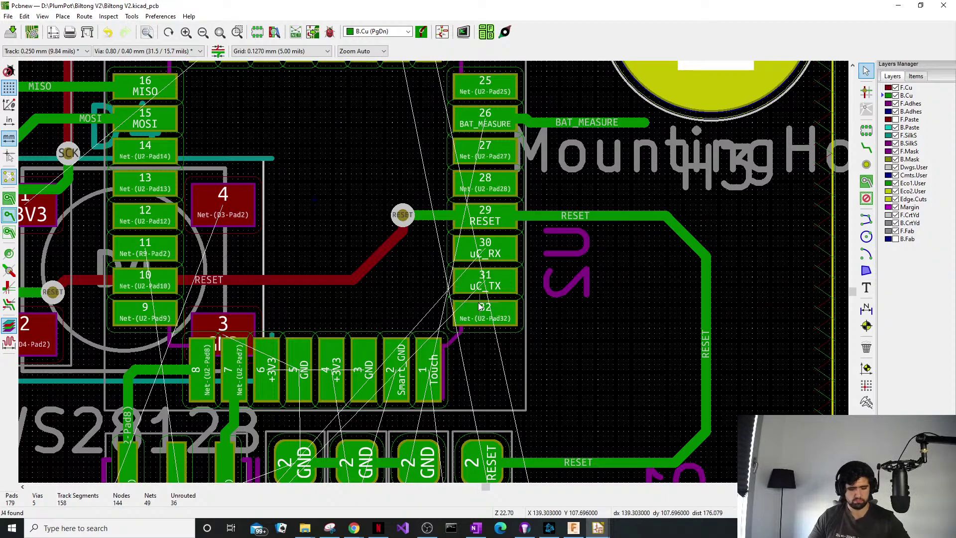
{"action": "key", "text": "x"}
{"action": "left_click", "coordinate": [432, 369]}
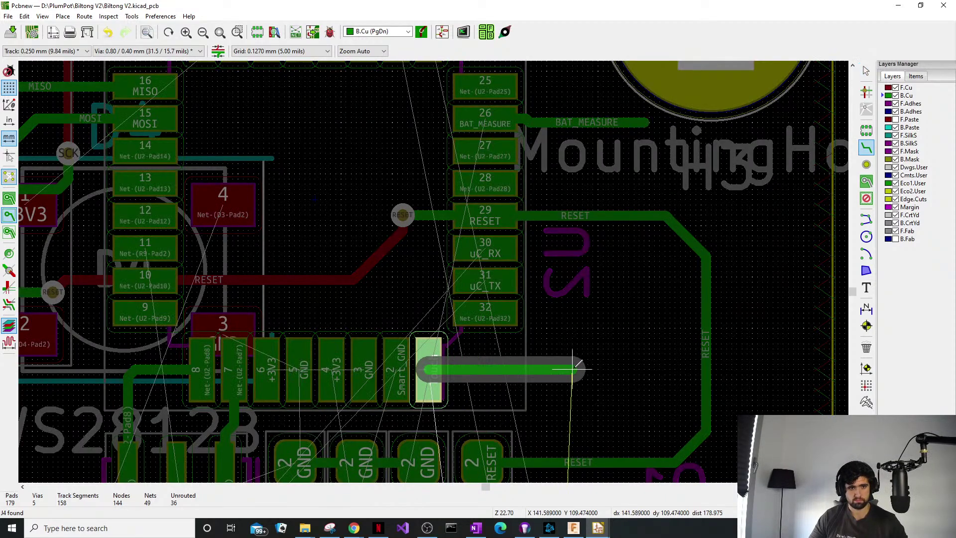
{"action": "double_click", "coordinate": [588, 369]}
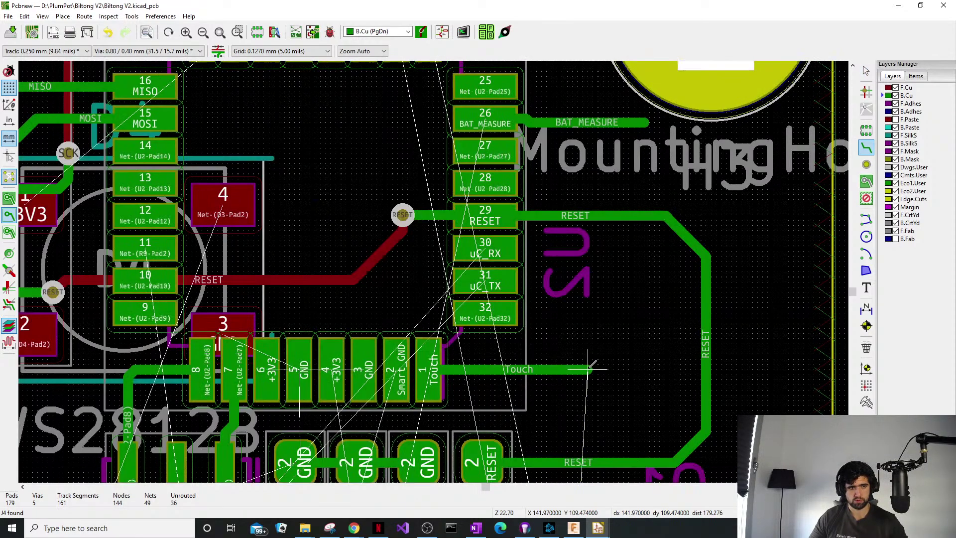
{"action": "key", "text": "Escape"}
{"action": "left_click", "coordinate": [867, 165]}
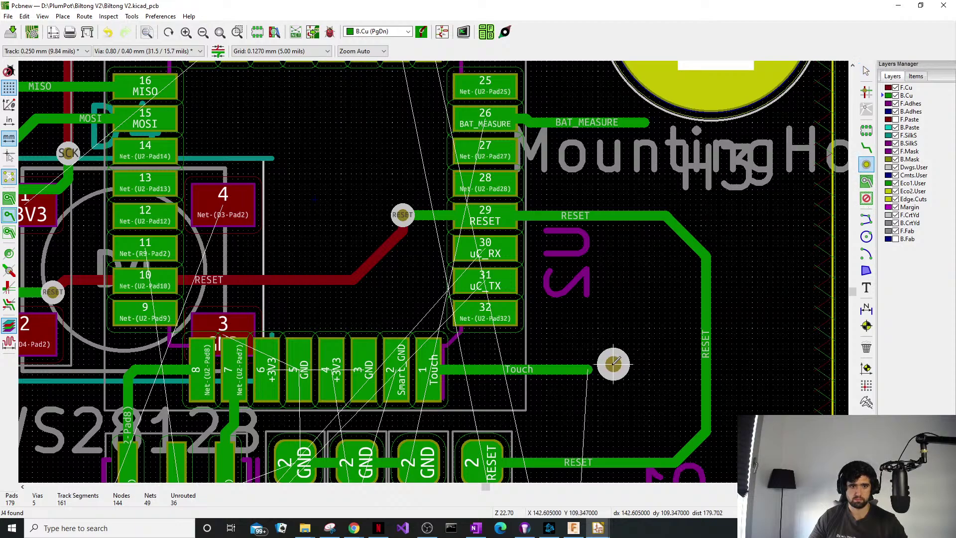
{"action": "key", "text": "Escape"}
{"action": "left_click", "coordinate": [398, 213]}
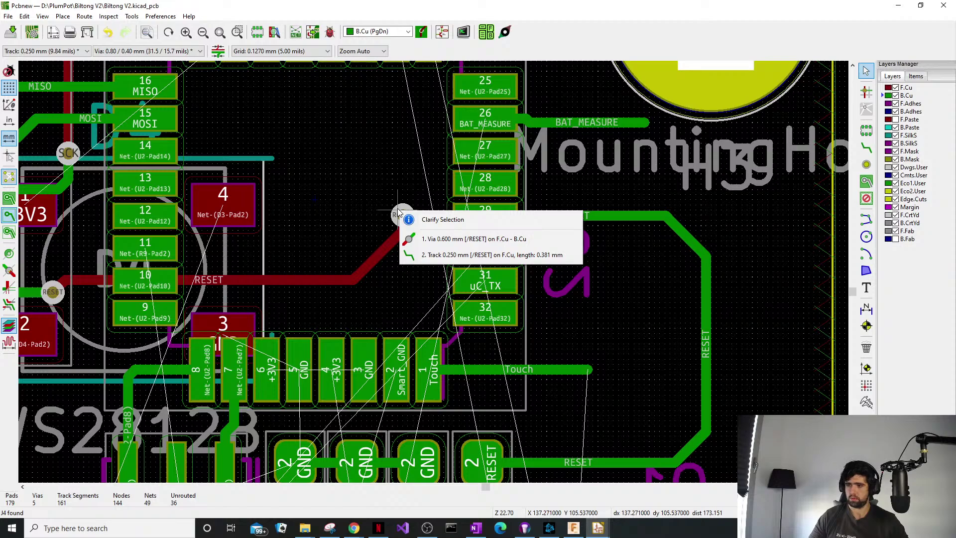
Examine the placement and remaining unrouted connections across the whole board, from U2 down to the J4 connector.
{"action": "scroll", "coordinate": [398, 213], "scroll_direction": "down", "scroll_amount": 3}
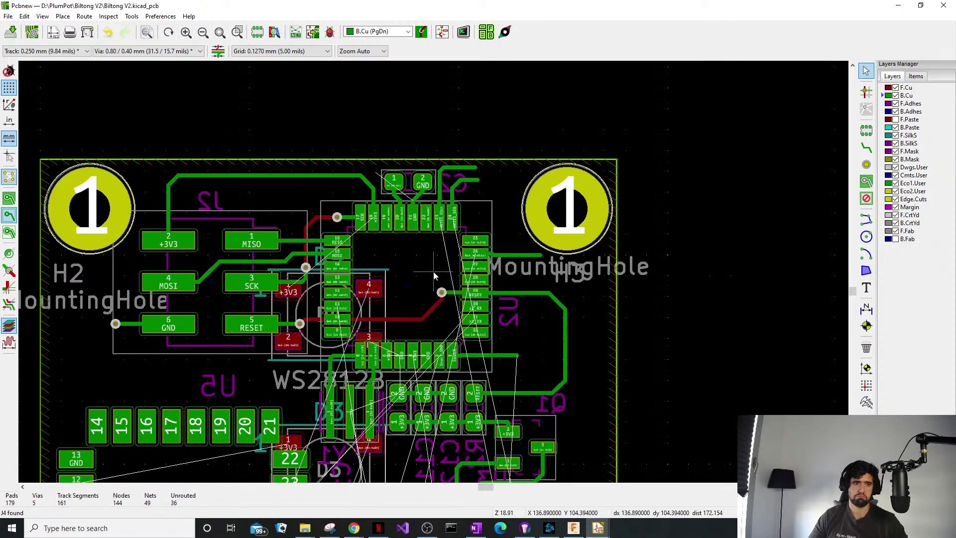
{"action": "middle_click_drag", "start_coordinate": [433, 272], "coordinate": [496, 164]}
{"action": "scroll", "coordinate": [528, 110], "scroll_direction": "down", "scroll_amount": 1}
{"action": "middle_click_drag", "start_coordinate": [410, 359], "coordinate": [480, 230]}
{"action": "middle_click_drag", "start_coordinate": [449, 371], "coordinate": [459, 261]}
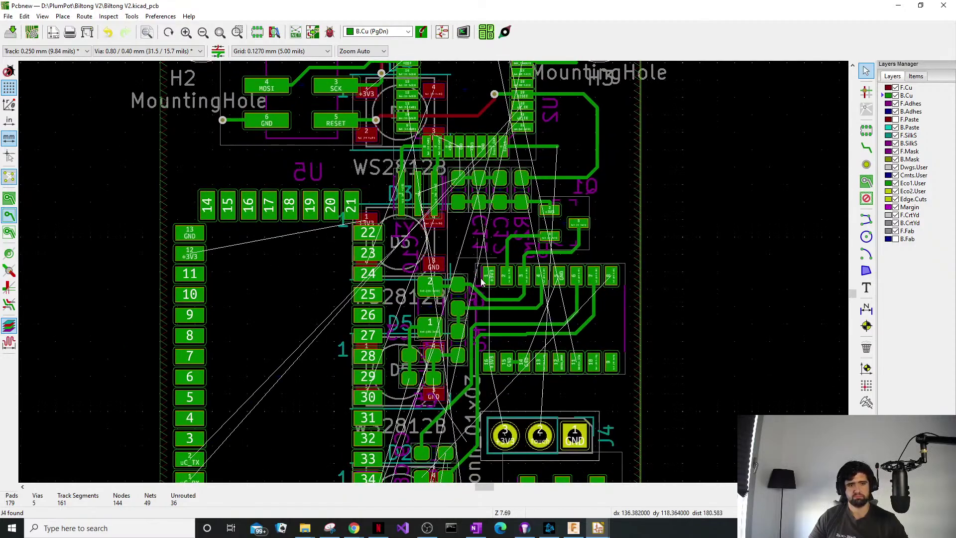
{"action": "middle_click_drag", "start_coordinate": [474, 316], "coordinate": [521, 338]}
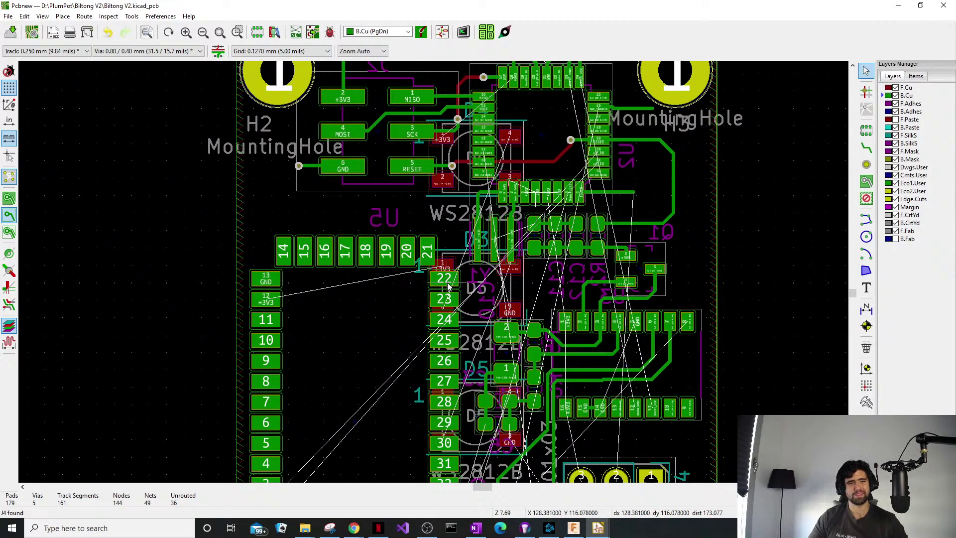
{"action": "scroll", "coordinate": [433, 278], "scroll_direction": "down", "scroll_amount": 1}
{"action": "scroll", "coordinate": [433, 278], "scroll_direction": "down", "scroll_amount": 4}
{"action": "scroll", "coordinate": [439, 276], "scroll_direction": "up", "scroll_amount": 5}
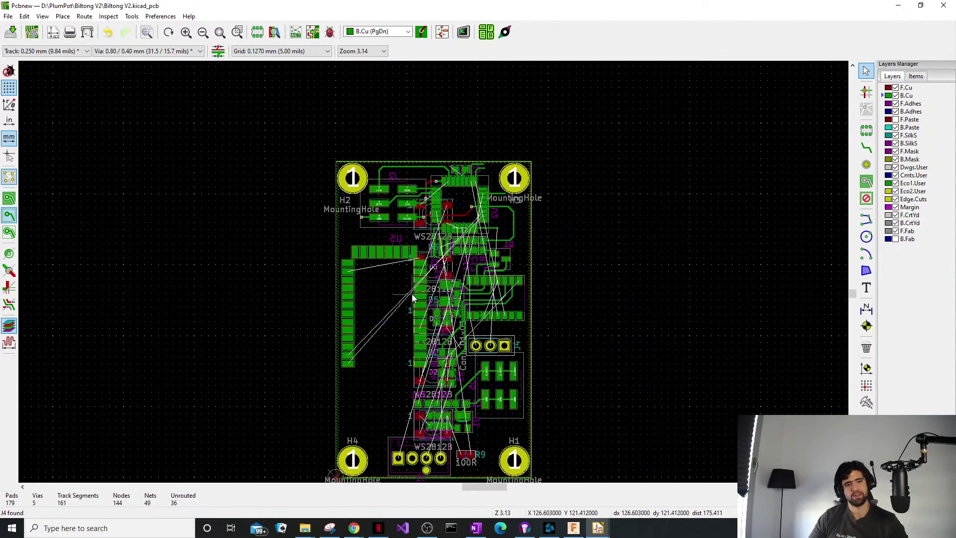
{"action": "middle_click_drag", "start_coordinate": [561, 287], "coordinate": [450, 306]}
{"action": "scroll", "coordinate": [248, 362], "scroll_direction": "down", "scroll_amount": 5}
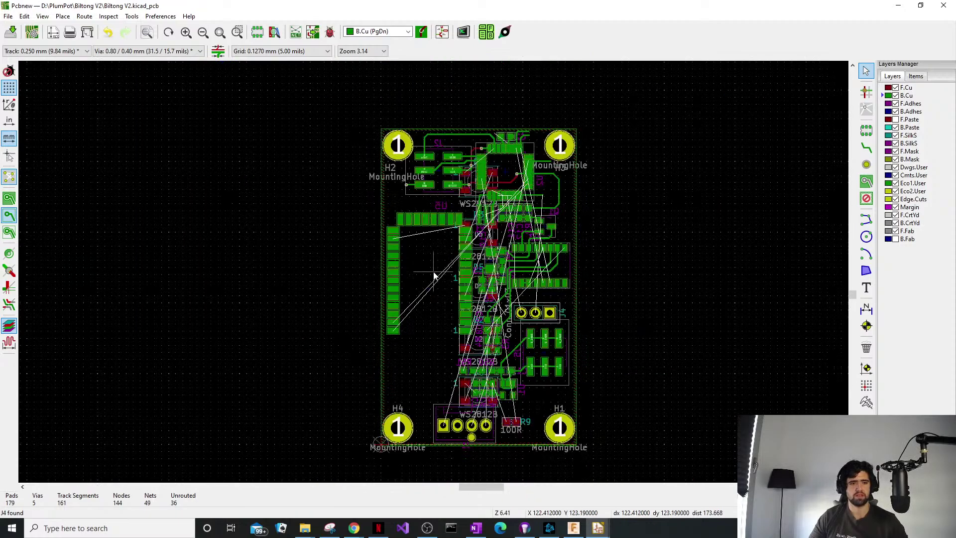
{"action": "middle_click_drag", "start_coordinate": [420, 348], "coordinate": [488, 320]}
{"action": "scroll", "coordinate": [438, 366], "scroll_direction": "up", "scroll_amount": 1}
{"action": "middle_click_drag", "start_coordinate": [446, 157], "coordinate": [361, 321]}
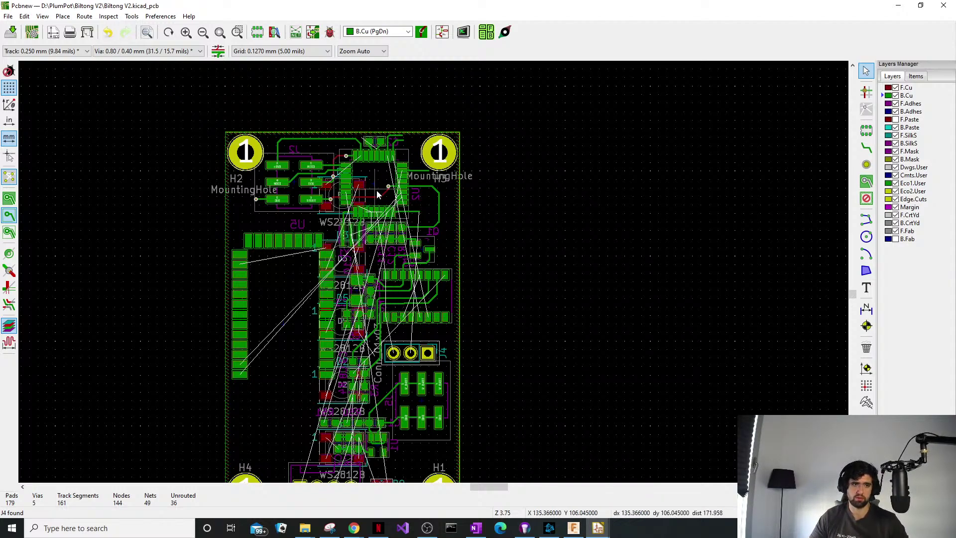
{"action": "middle_click_drag", "start_coordinate": [377, 203], "coordinate": [396, 242]}
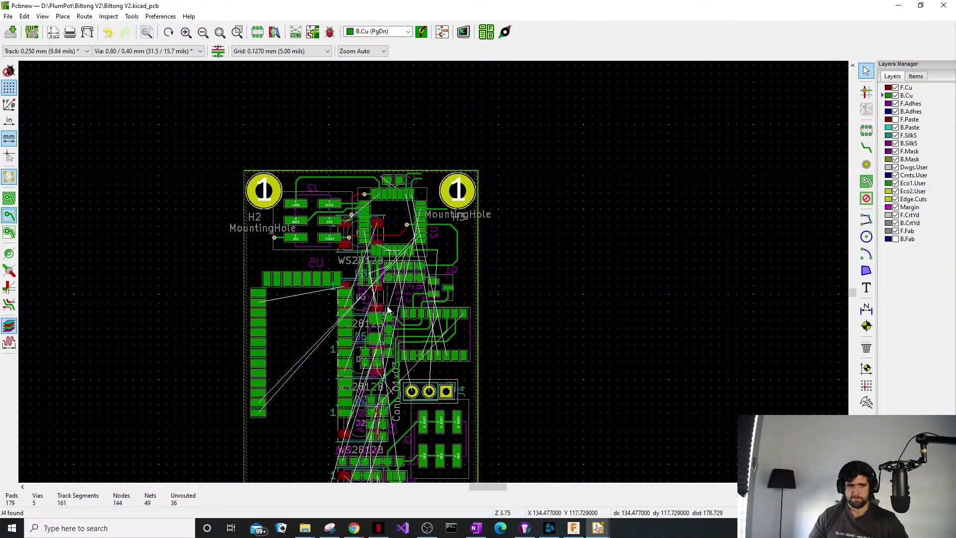
{"action": "middle_click_drag", "start_coordinate": [370, 330], "coordinate": [372, 284]}
Straighten the kink in the horizontal Net-(C8-Pad2) track between the two pad rows of the 16-pin chip.
{"action": "scroll", "coordinate": [374, 288], "scroll_direction": "up", "scroll_amount": 3}
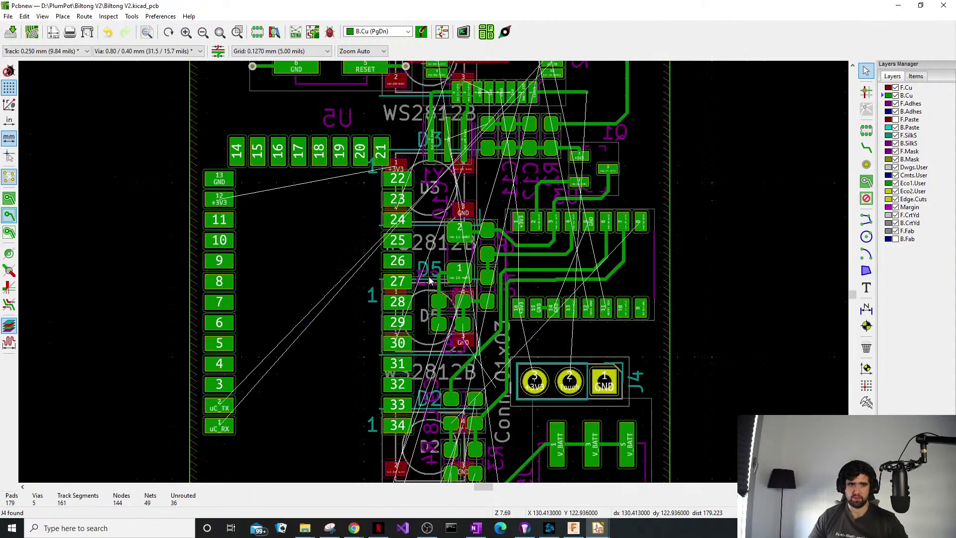
{"action": "scroll", "coordinate": [429, 277], "scroll_direction": "up", "scroll_amount": 1}
{"action": "scroll", "coordinate": [429, 276], "scroll_direction": "up", "scroll_amount": 3}
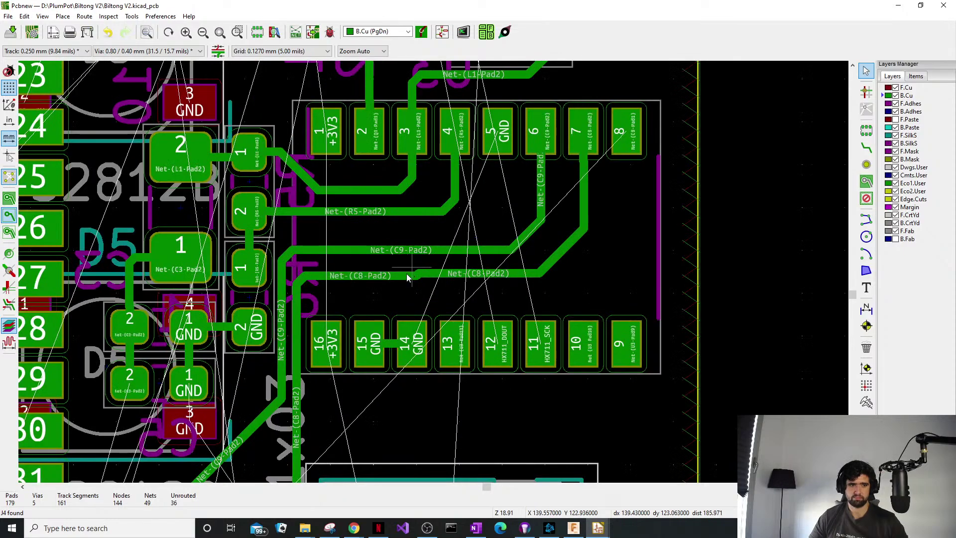
{"action": "left_click", "coordinate": [399, 278]}
{"action": "left_click_drag", "start_coordinate": [399, 278], "coordinate": [420, 273]}
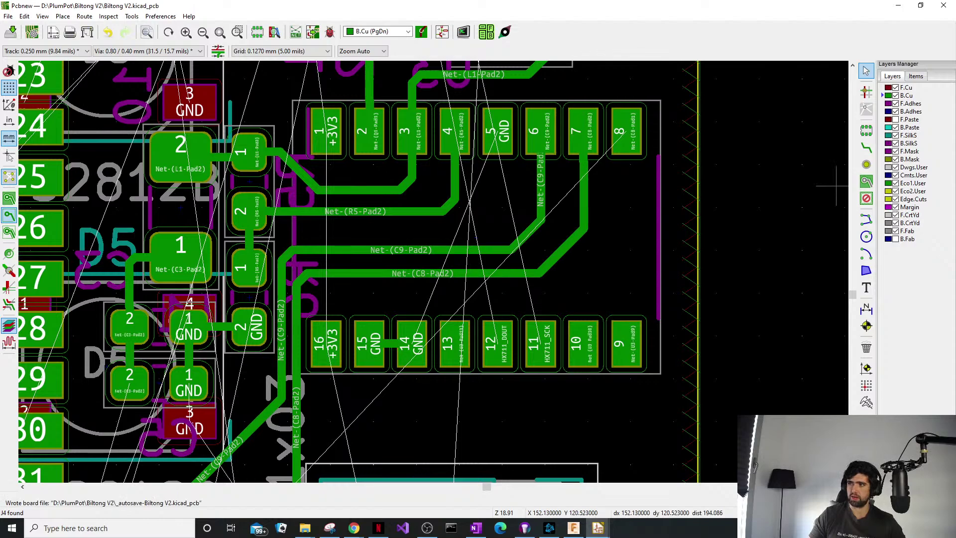
Examine the ratsnest lines running between U5, U2, the WS2812B LEDs and the J4 connector.
{"action": "key", "text": "alt+Tab"}
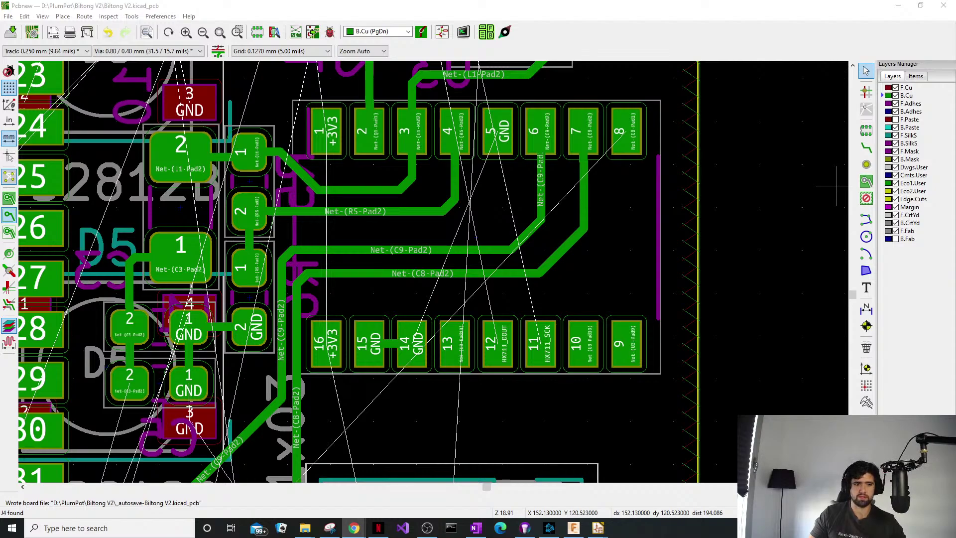
{"action": "scroll", "coordinate": [506, 224], "scroll_direction": "down", "scroll_amount": 6}
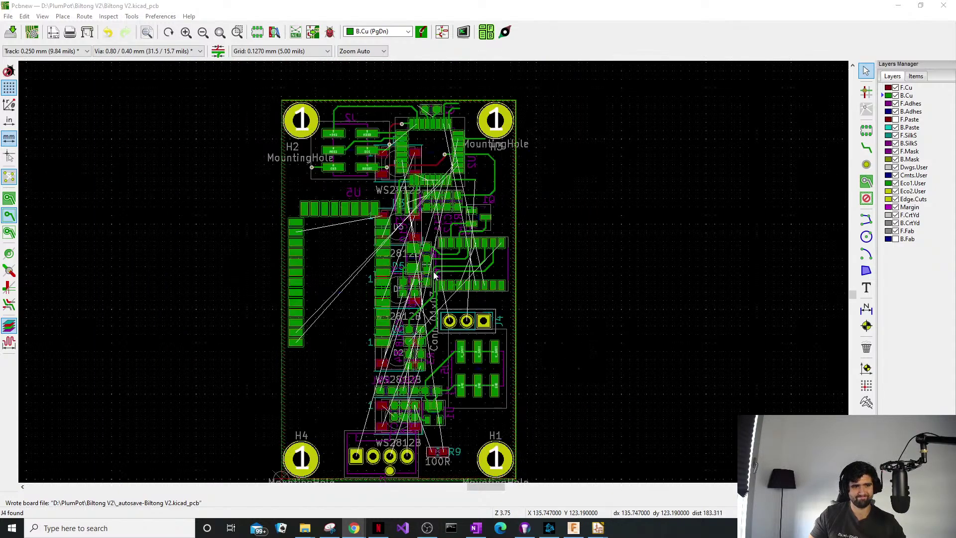
{"action": "scroll", "coordinate": [392, 209], "scroll_direction": "up", "scroll_amount": 4}
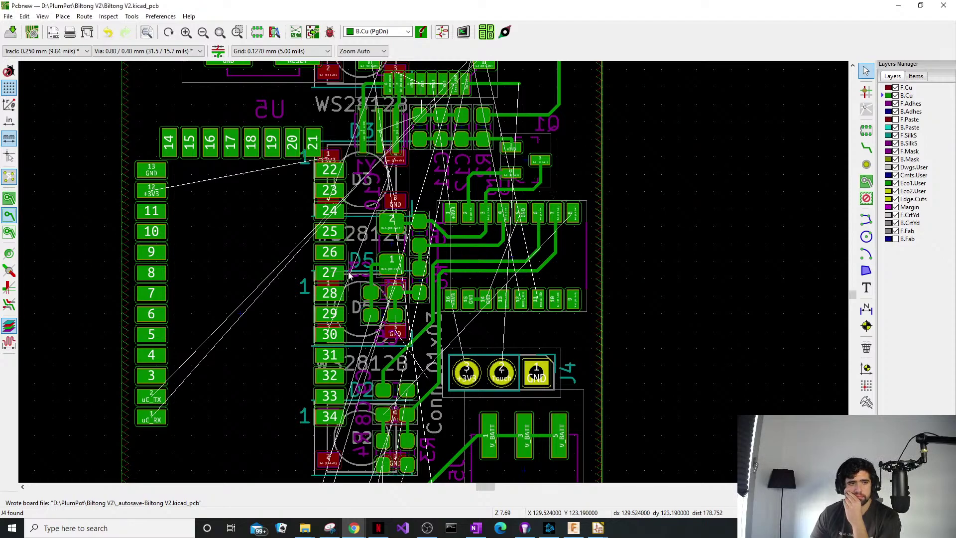
{"action": "middle_click_drag", "start_coordinate": [349, 273], "coordinate": [360, 253]}
{"action": "middle_click_drag", "start_coordinate": [296, 249], "coordinate": [275, 253]}
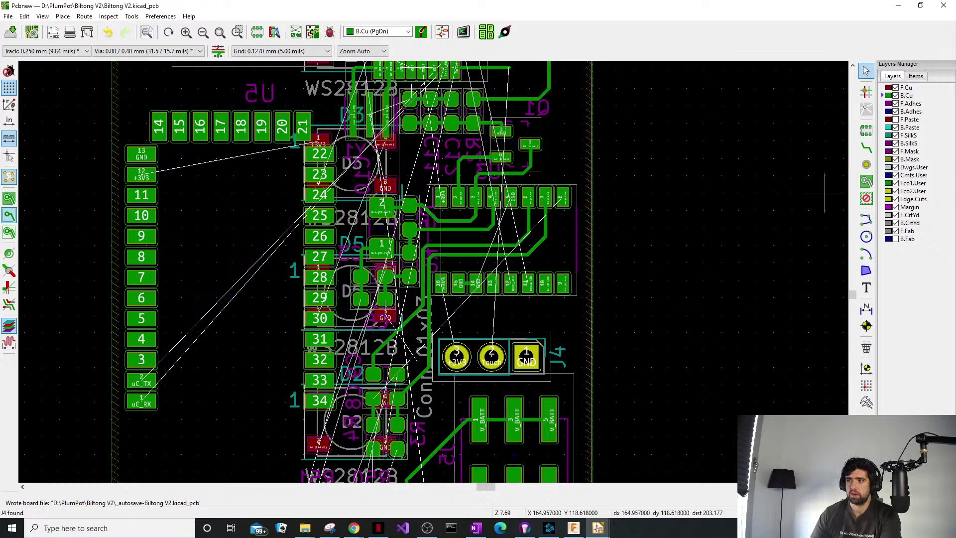
{"action": "key", "text": "alt+Tab"}
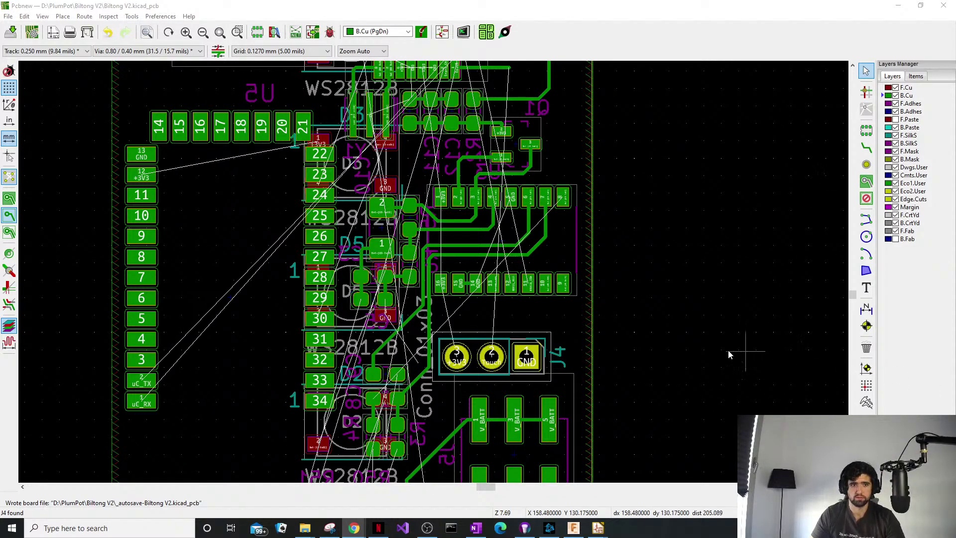
{"action": "middle_click_drag", "start_coordinate": [481, 381], "coordinate": [502, 385]}
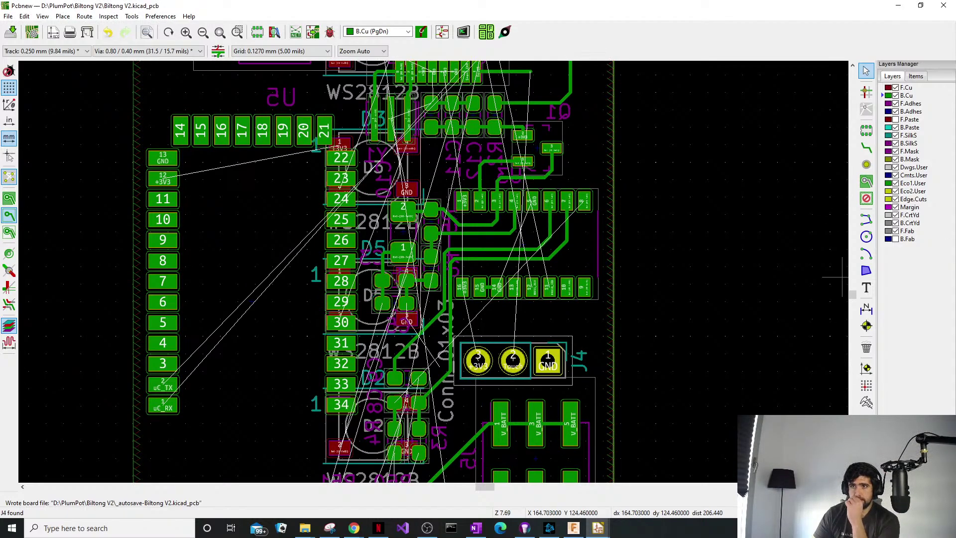
{"action": "key", "text": "alt+Tab"}
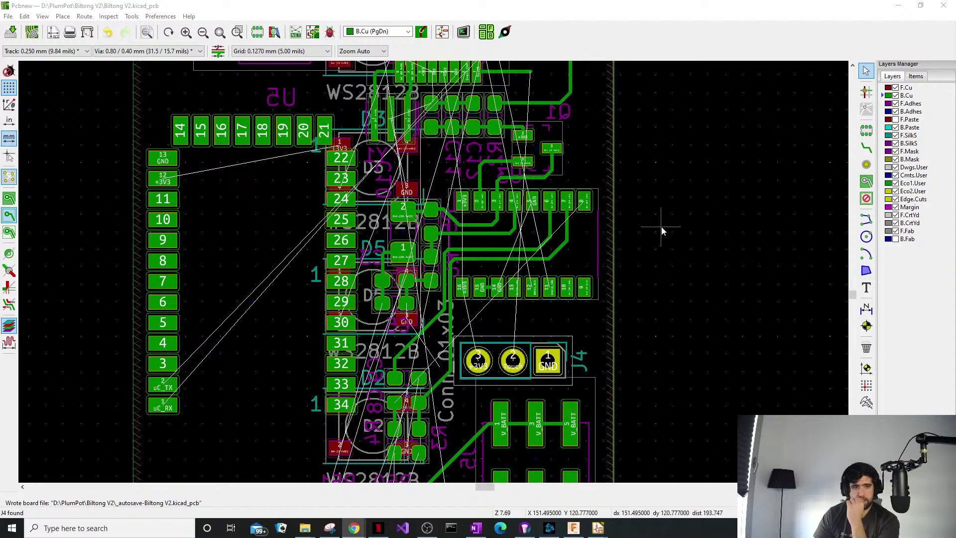
{"action": "middle_click_drag", "start_coordinate": [449, 269], "coordinate": [427, 280]}
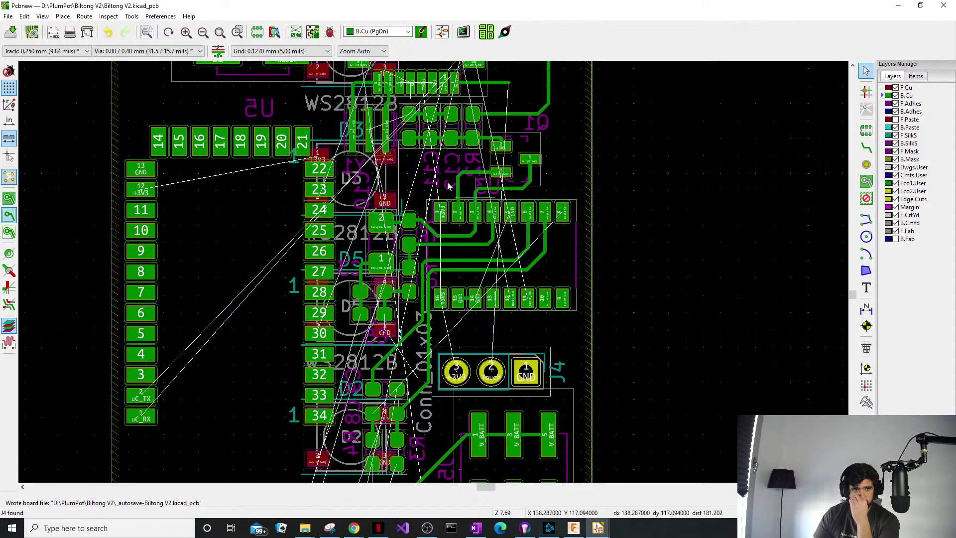
{"action": "scroll", "coordinate": [360, 108], "scroll_direction": "up", "scroll_amount": 1}
{"action": "scroll", "coordinate": [533, 300], "scroll_direction": "up", "scroll_amount": 1}
{"action": "middle_click_drag", "start_coordinate": [269, 363], "coordinate": [353, 276]}
{"action": "scroll", "coordinate": [422, 281], "scroll_direction": "down", "scroll_amount": 1}
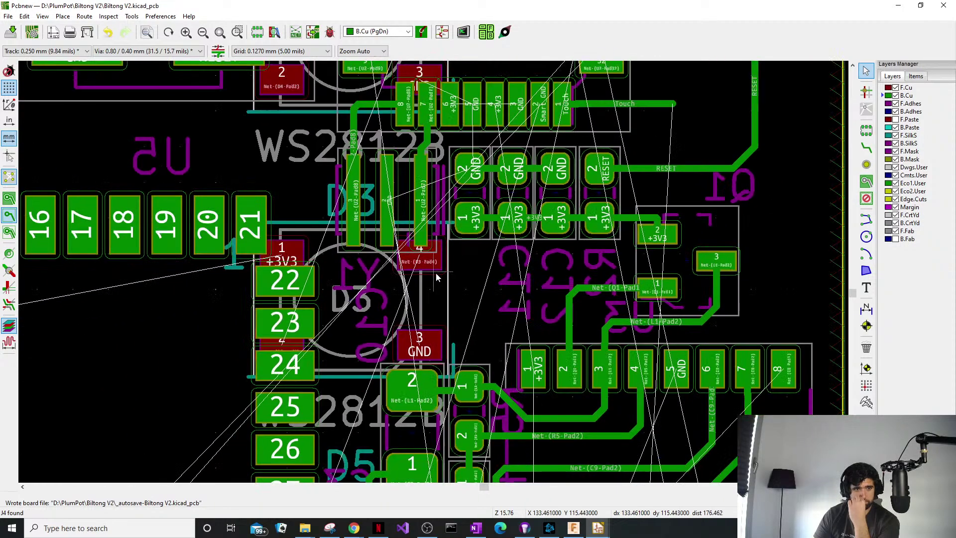
Hide the back-side footprints and the B.Cu copper layer.
{"action": "left_click", "coordinate": [914, 76]}
{"action": "left_click", "coordinate": [891, 97]}
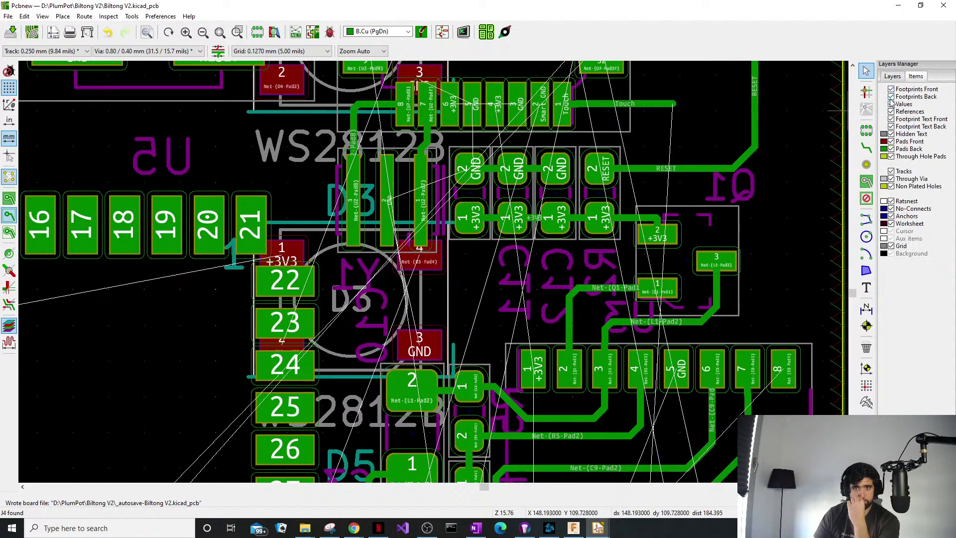
{"action": "scroll", "coordinate": [585, 198], "scroll_direction": "down", "scroll_amount": 1}
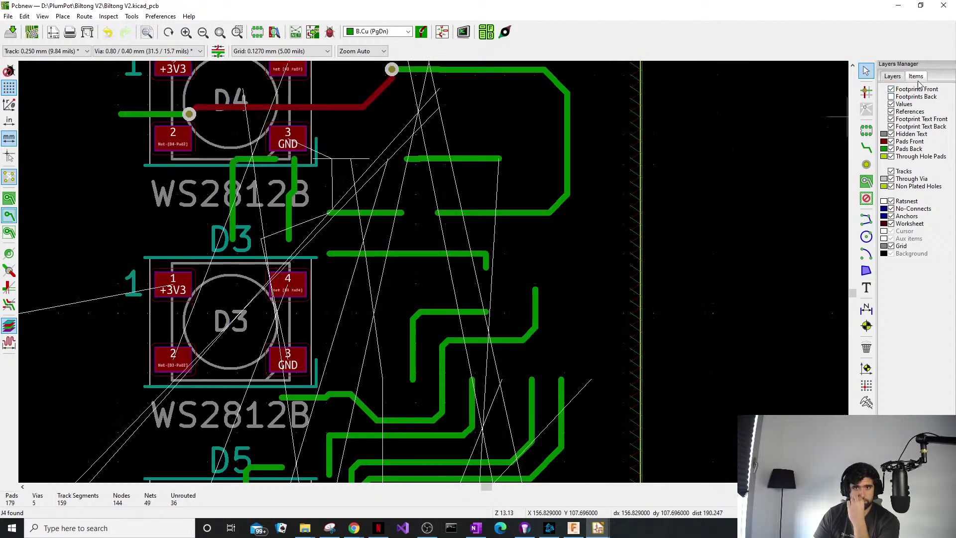
{"action": "left_click", "coordinate": [892, 89]}
{"action": "left_click", "coordinate": [891, 89]}
{"action": "left_click", "coordinate": [895, 78]}
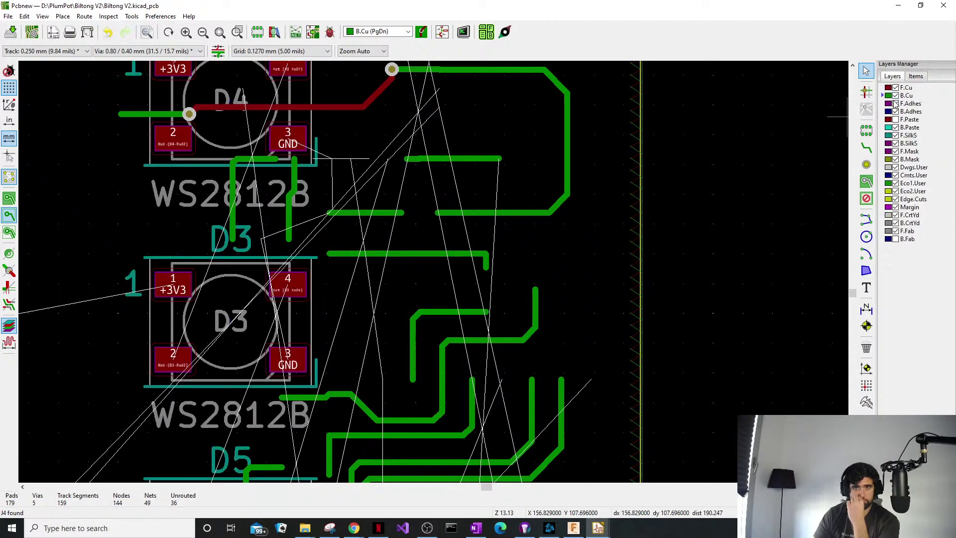
{"action": "left_click", "coordinate": [896, 96]}
Route the +3V3 track on F.Cu from pad 1 of LED D4 around the outside to pad 1 of LED D3.
{"action": "scroll", "coordinate": [571, 248], "scroll_direction": "down", "scroll_amount": 3}
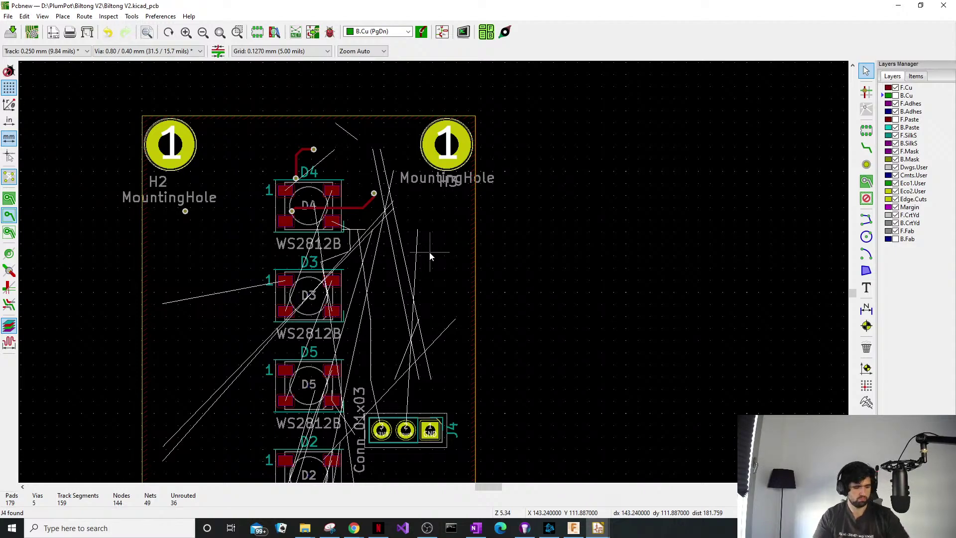
{"action": "middle_click_drag", "start_coordinate": [249, 213], "coordinate": [257, 209]}
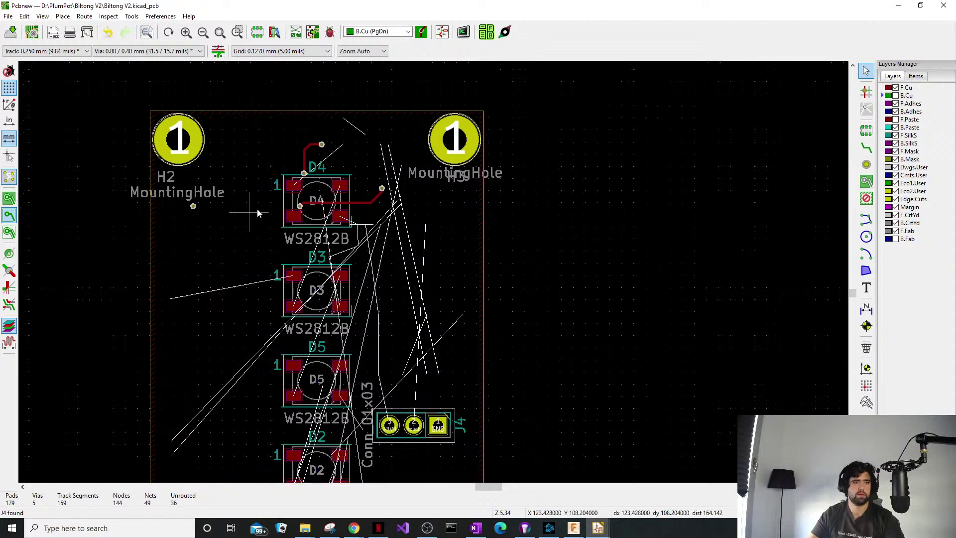
{"action": "scroll", "coordinate": [257, 213], "scroll_direction": "up", "scroll_amount": 5}
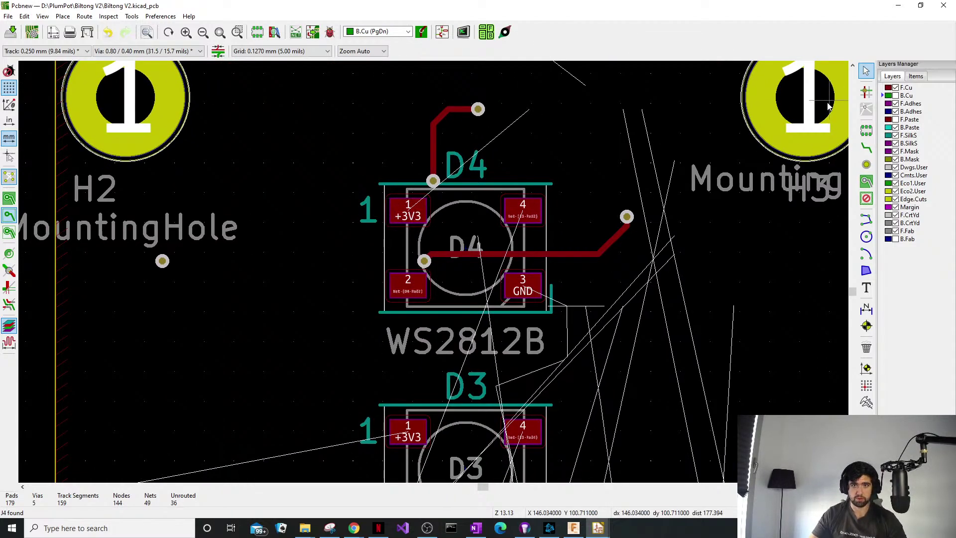
{"action": "key", "text": "Page_Up"}
{"action": "key", "text": "x"}
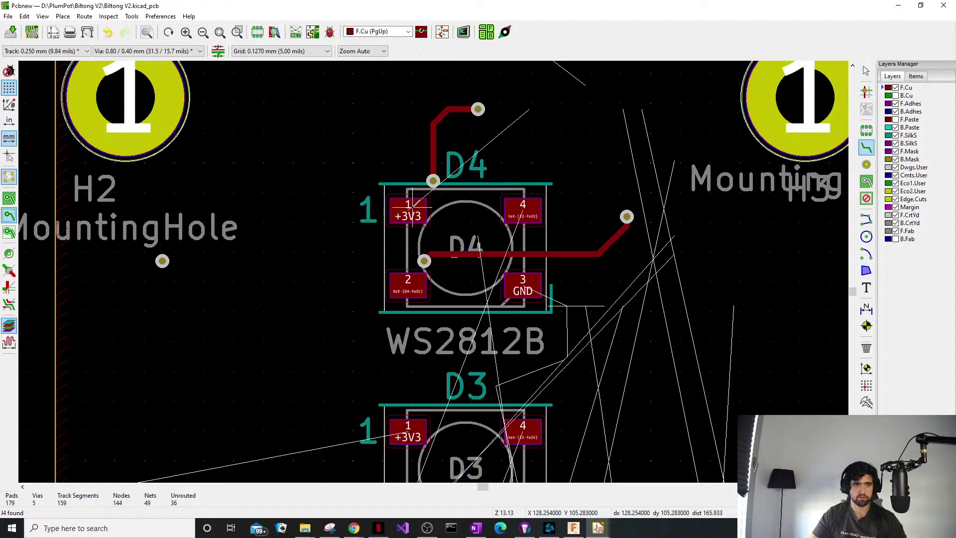
{"action": "left_click", "coordinate": [413, 205]}
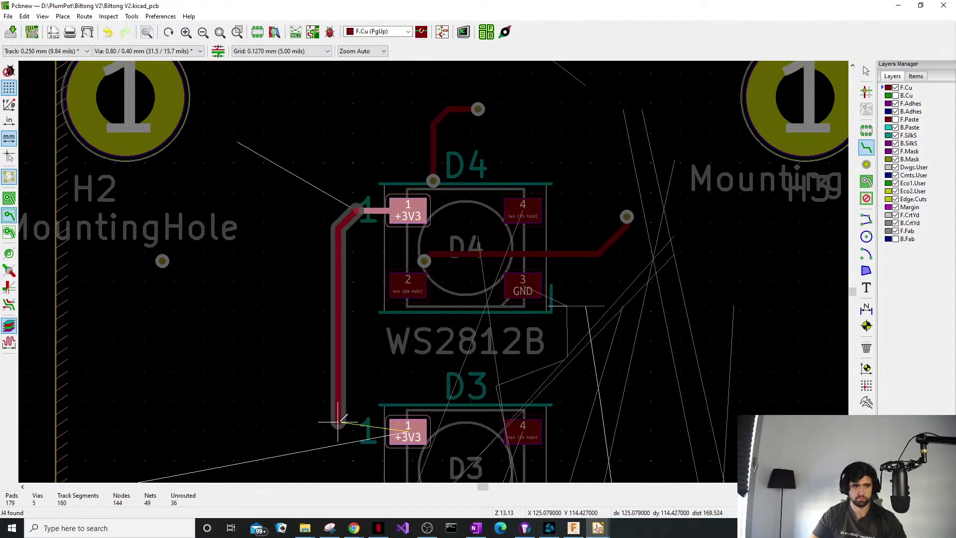
{"action": "left_click", "coordinate": [338, 427]}
{"action": "left_click", "coordinate": [409, 431]}
{"action": "scroll", "coordinate": [409, 432], "scroll_direction": "down", "scroll_amount": 2}
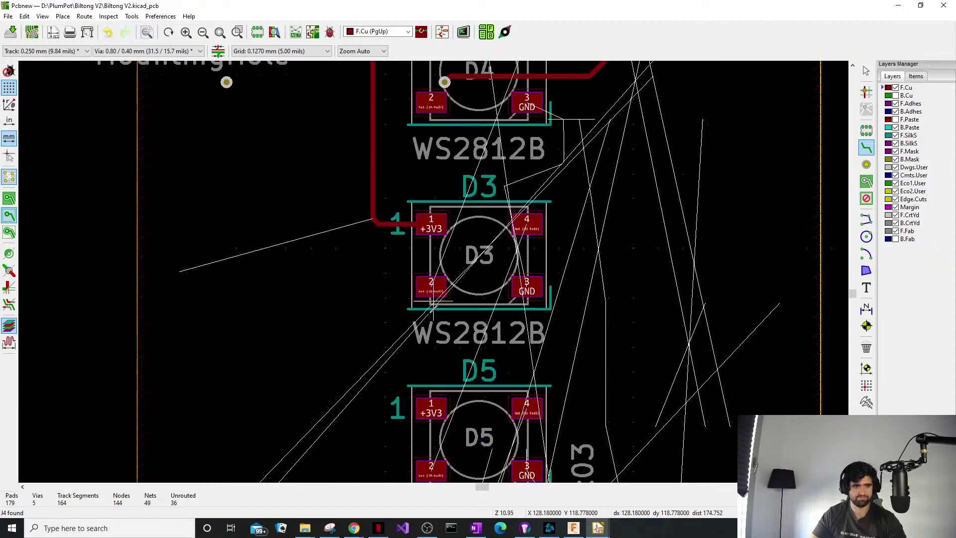
{"action": "left_click", "coordinate": [421, 347]}
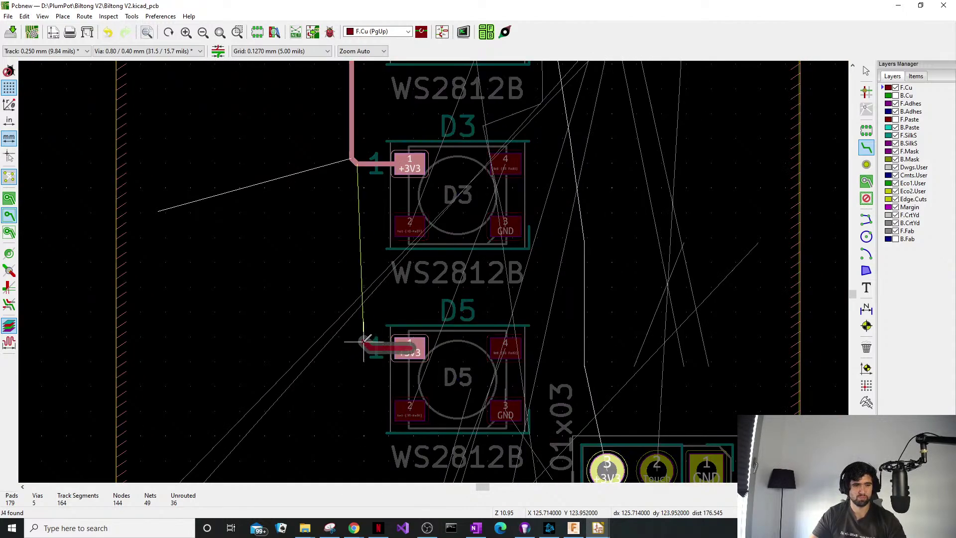
{"action": "key", "text": "Escape"}
{"action": "key", "text": "Escape"}
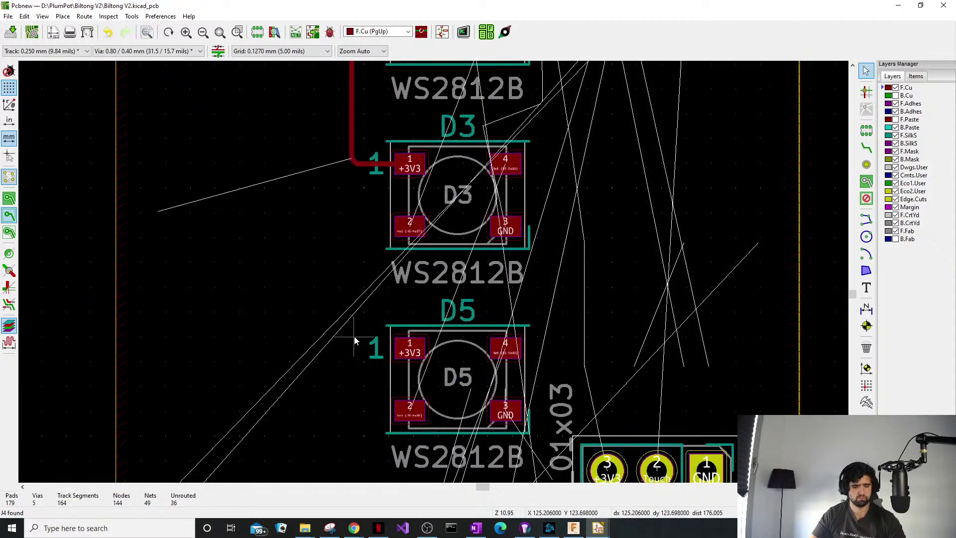
Show the filled zones, undo the last +3V3 track segments into pad 1 of LED D3, and hide the zone fills again.
{"action": "left_click", "coordinate": [13, 197]}
{"action": "key", "text": "ctrl+z"}
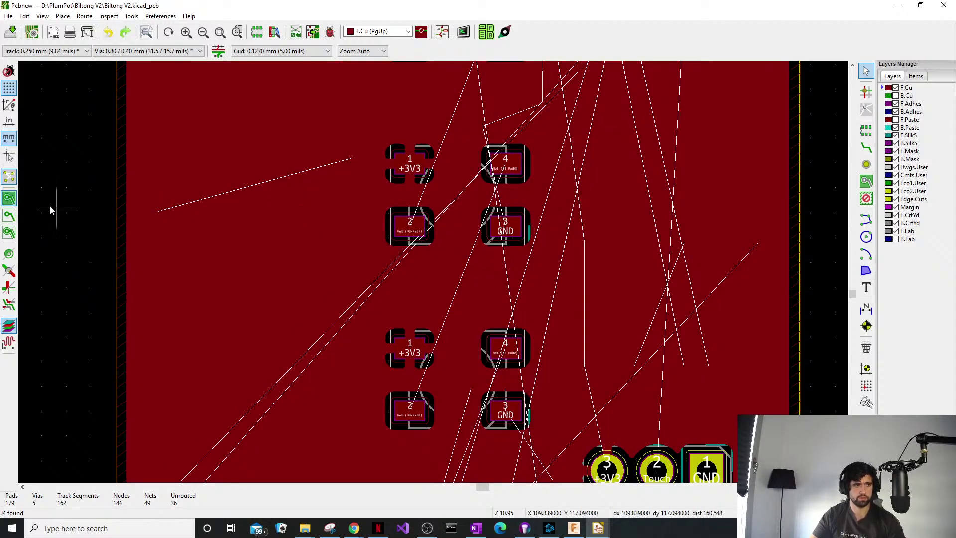
{"action": "left_click", "coordinate": [9, 215]}
{"action": "scroll", "coordinate": [429, 314], "scroll_direction": "up", "scroll_amount": 3}
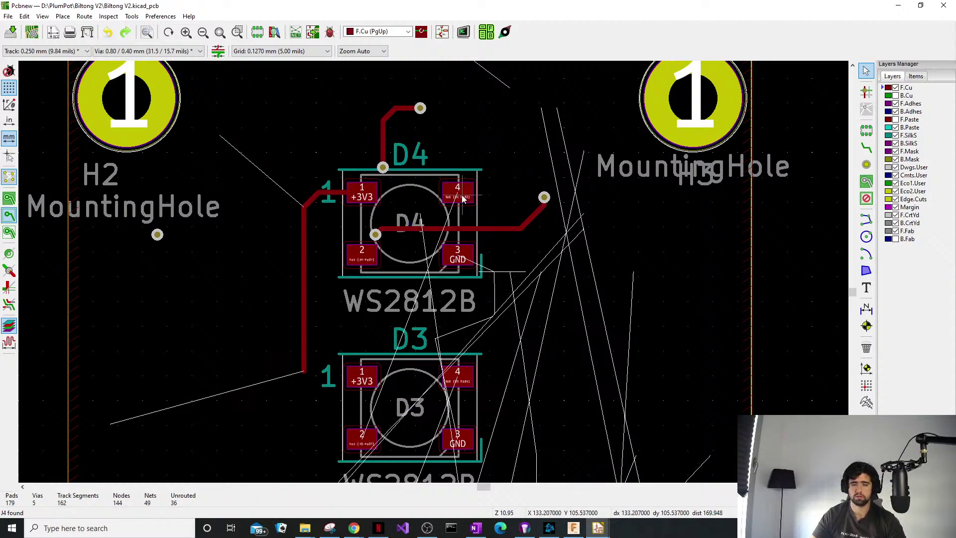
{"action": "middle_click_drag", "start_coordinate": [463, 196], "coordinate": [458, 205]}
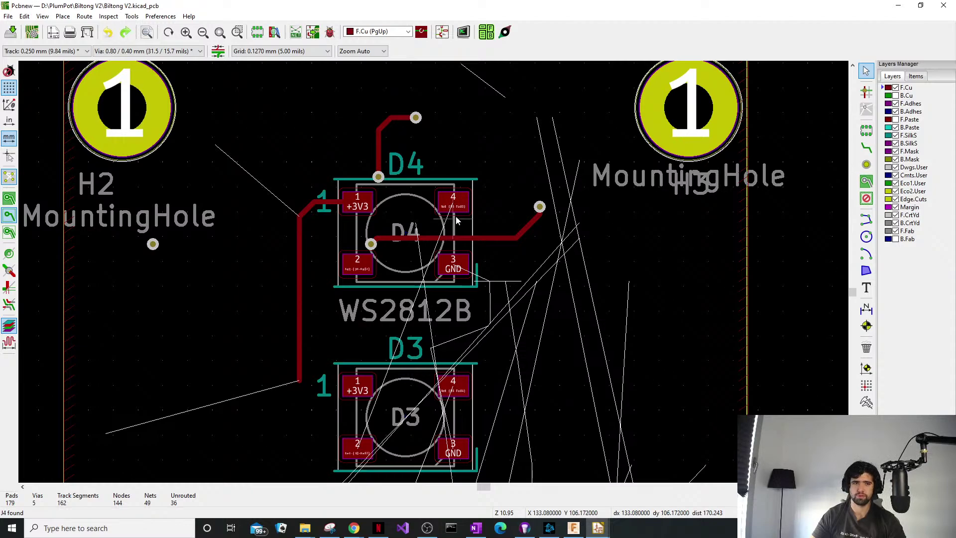
{"action": "scroll", "coordinate": [455, 204], "scroll_direction": "up", "scroll_amount": 1}
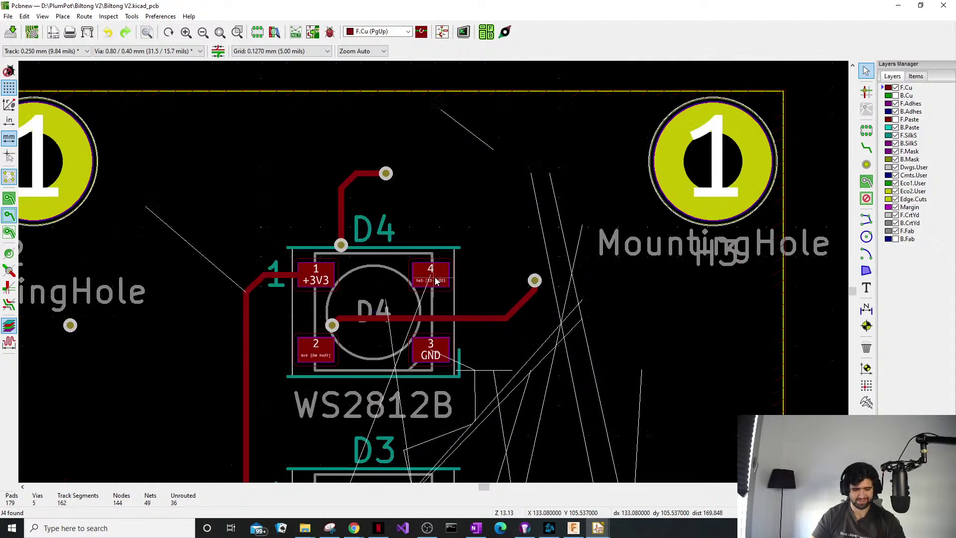
{"action": "key", "text": "x"}
{"action": "left_click", "coordinate": [427, 281]}
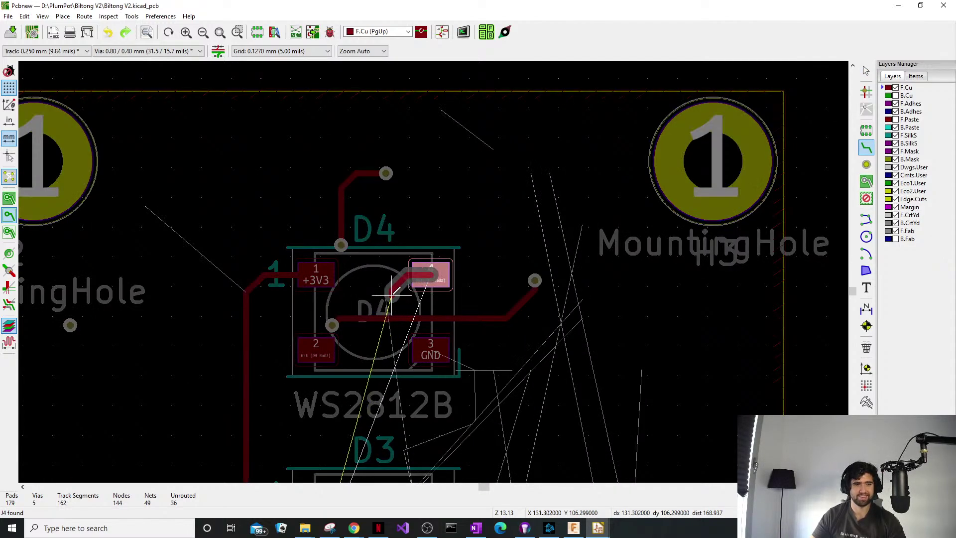
{"action": "scroll", "coordinate": [384, 294], "scroll_direction": "down", "scroll_amount": 1}
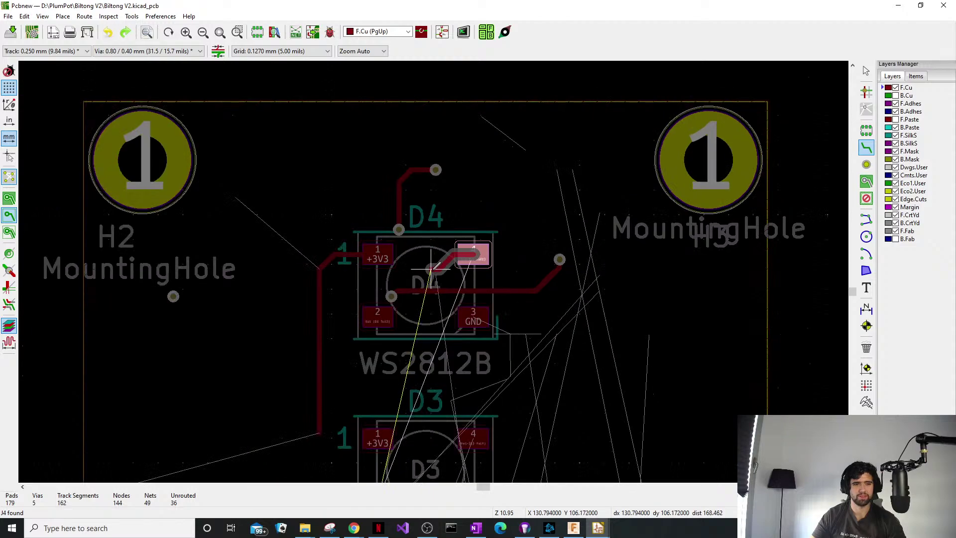
{"action": "middle_click_drag", "start_coordinate": [427, 278], "coordinate": [438, 141]}
{"action": "key", "text": "Escape"}
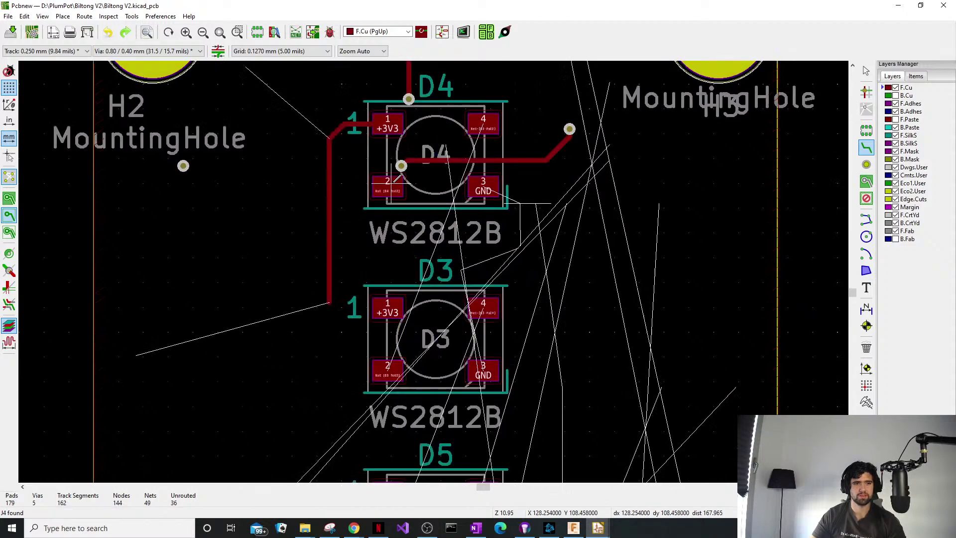
{"action": "left_click", "coordinate": [392, 183]}
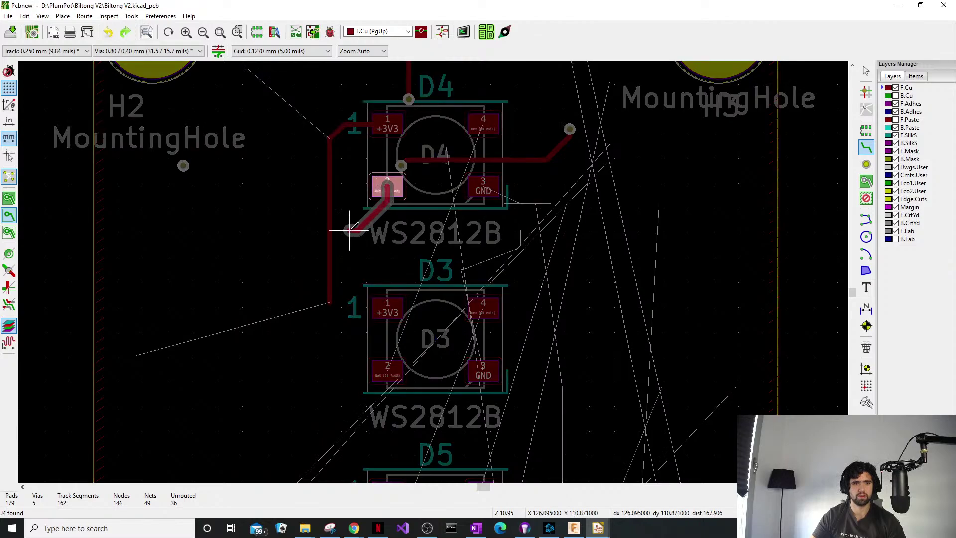
{"action": "scroll", "coordinate": [353, 227], "scroll_direction": "down", "scroll_amount": 3}
{"action": "scroll", "coordinate": [438, 267], "scroll_direction": "up", "scroll_amount": 5}
{"action": "key", "text": "Escape"}
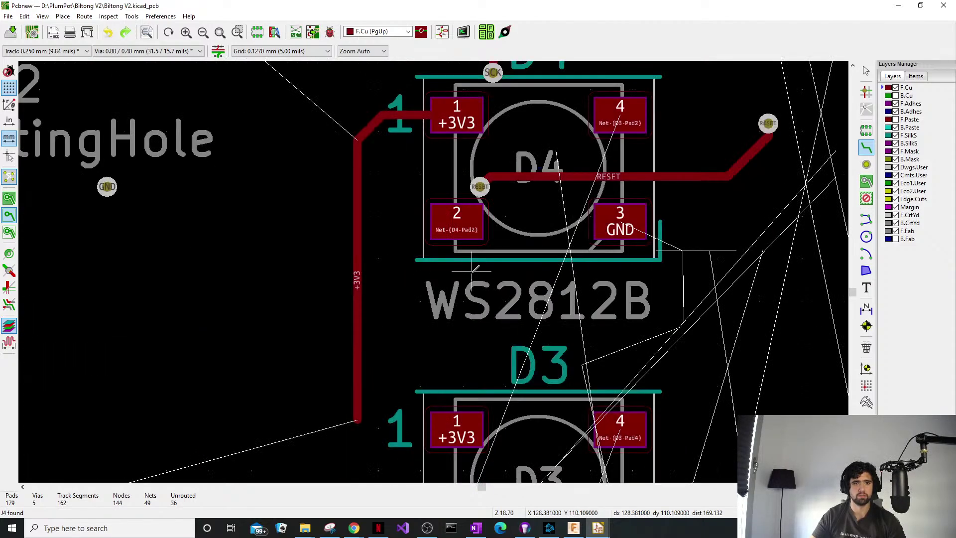
Move the 100R resistor R9 beside LED D6 so that its DIN pad is level with pad 4 of D6.
{"action": "scroll", "coordinate": [437, 268], "scroll_direction": "down", "scroll_amount": 8}
{"action": "scroll", "coordinate": [434, 269], "scroll_direction": "up", "scroll_amount": 5}
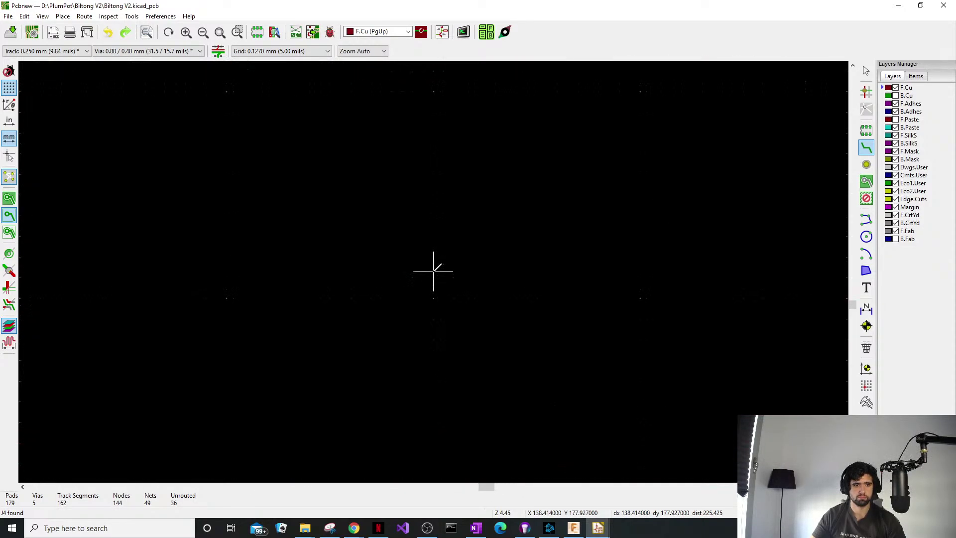
{"action": "middle_click_drag", "start_coordinate": [426, 233], "coordinate": [439, 405]}
{"action": "scroll", "coordinate": [378, 188], "scroll_direction": "down", "scroll_amount": 2}
{"action": "middle_click_drag", "start_coordinate": [377, 188], "coordinate": [417, 377]}
{"action": "key", "text": "Escape"}
{"action": "scroll", "coordinate": [422, 280], "scroll_direction": "up", "scroll_amount": 3}
{"action": "left_click", "coordinate": [426, 286]}
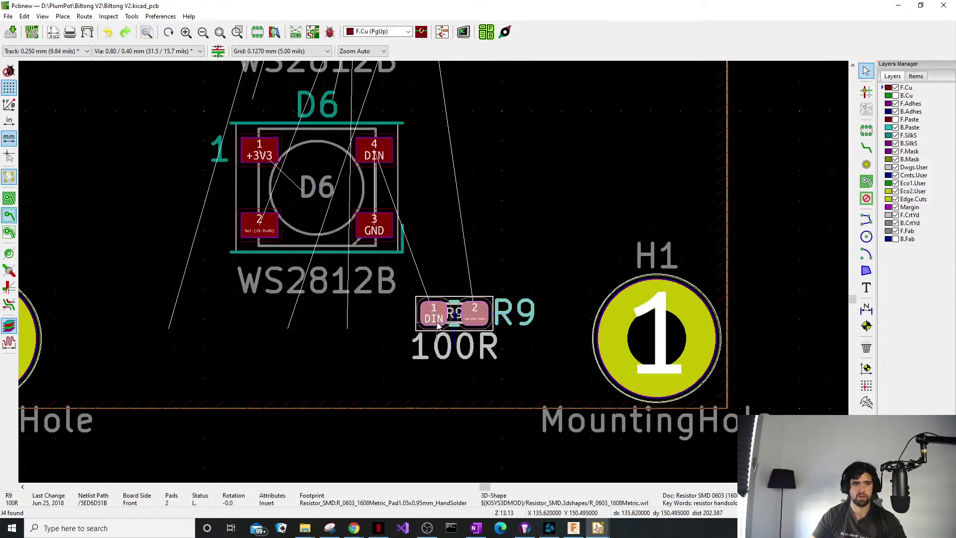
{"action": "key", "text": "m"}
{"action": "left_click", "coordinate": [539, 286]}
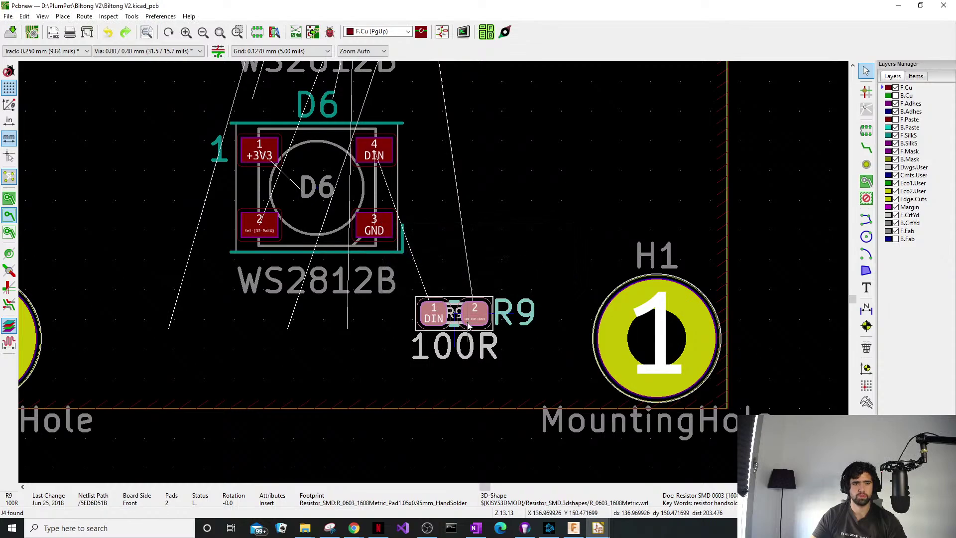
{"action": "key", "text": "m"}
{"action": "left_click", "coordinate": [508, 285]}
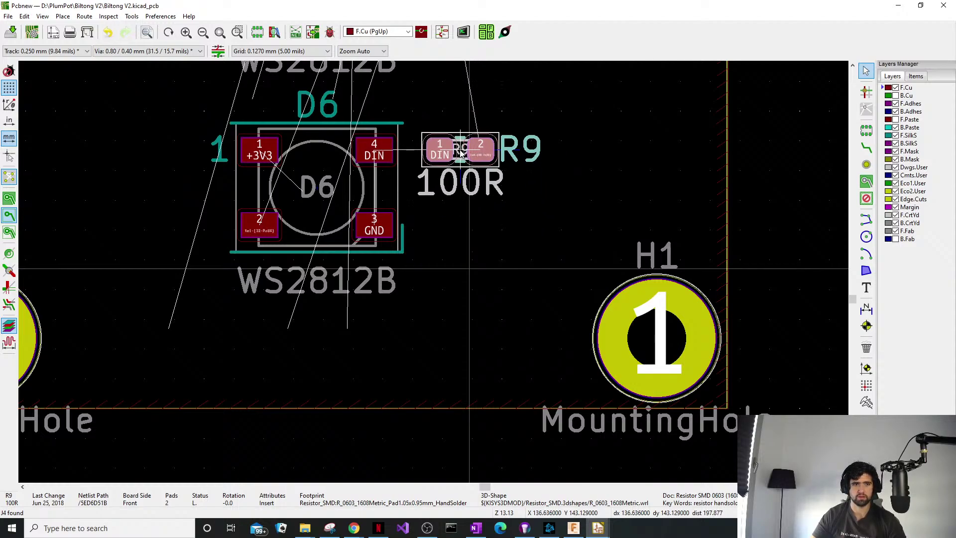
{"action": "left_click", "coordinate": [463, 152]}
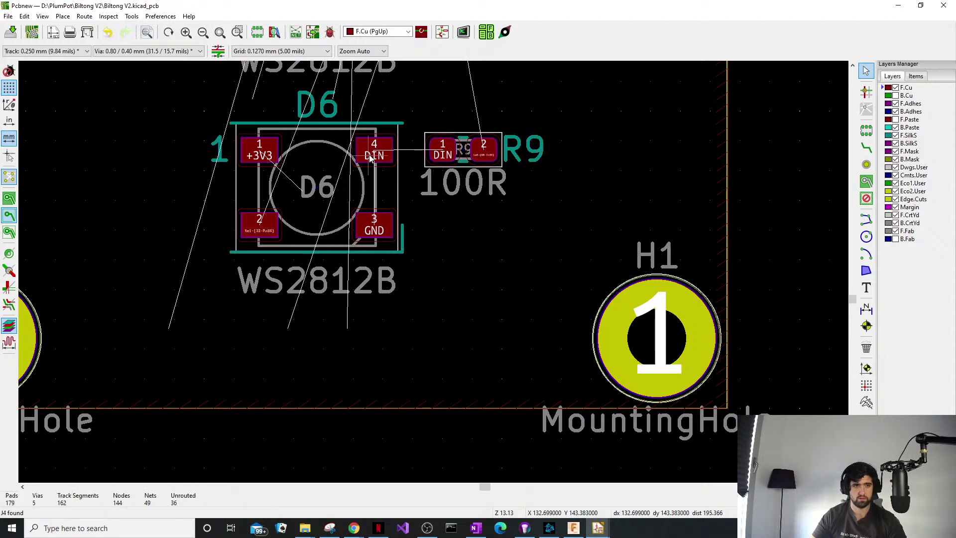
Route the DIN track on F.Cu straight from pad 4 of D6 to pad 1 of R9.
{"action": "key", "text": "x"}
{"action": "left_click", "coordinate": [442, 146]}
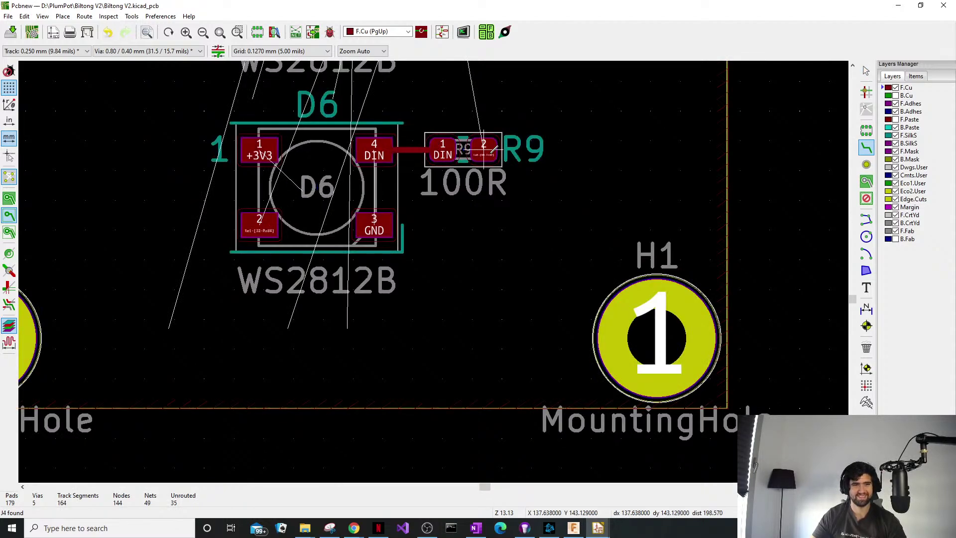
Route the data track on F.Cu from pad 2 of D6 up through the middle of the LEDs to pad 4 of D2.
{"action": "left_click", "coordinate": [257, 228]}
{"action": "scroll", "coordinate": [259, 229], "scroll_direction": "down", "scroll_amount": 6}
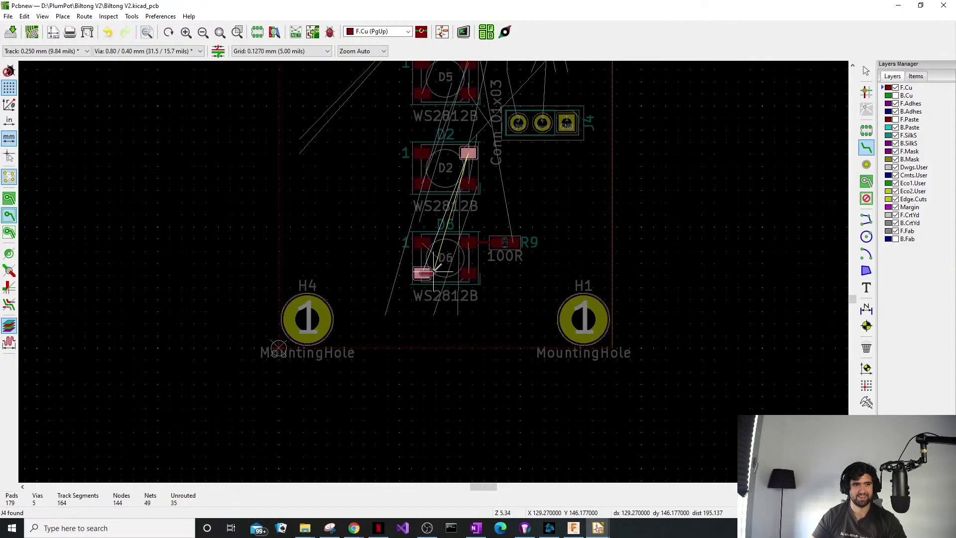
{"action": "scroll", "coordinate": [357, 298], "scroll_direction": "up", "scroll_amount": 7}
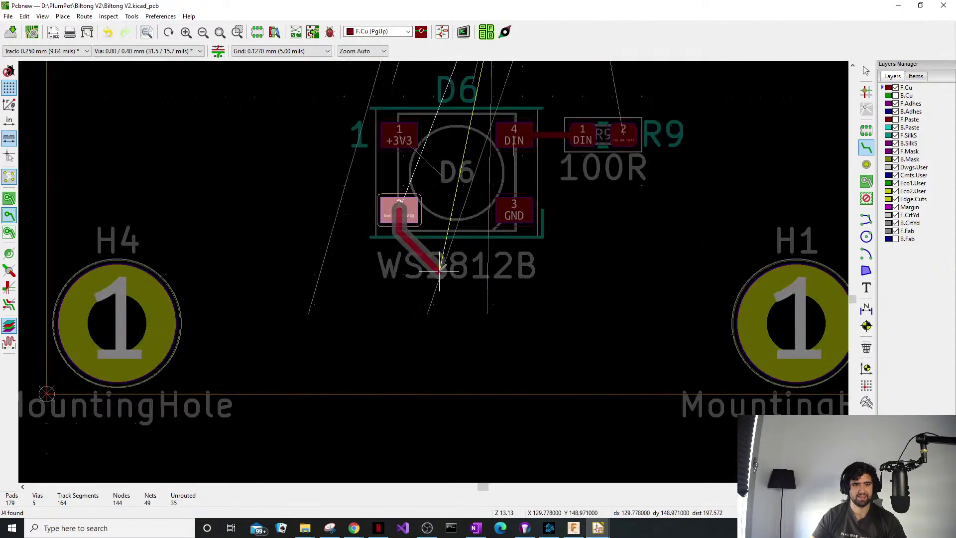
{"action": "middle_click_drag", "start_coordinate": [470, 298], "coordinate": [454, 405]}
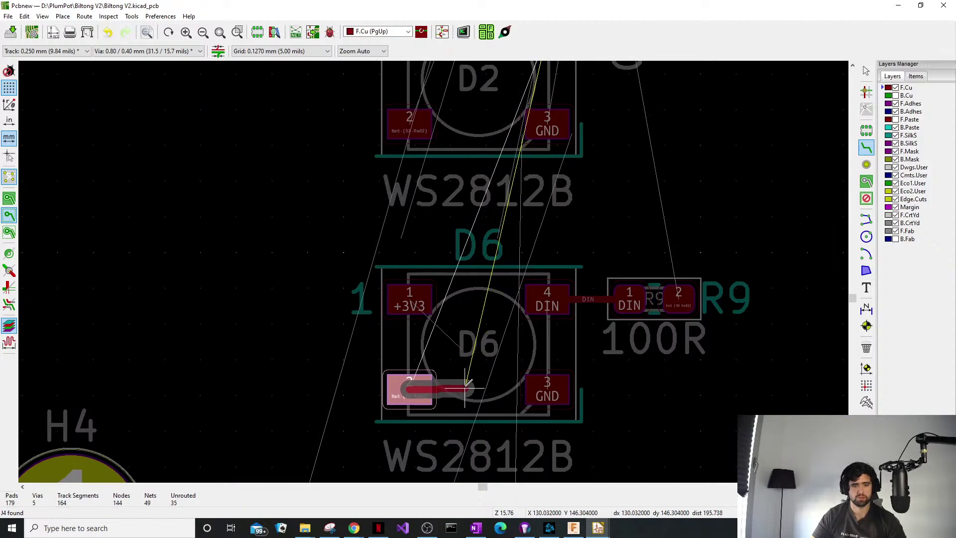
{"action": "left_click", "coordinate": [483, 359]}
{"action": "scroll", "coordinate": [483, 276], "scroll_direction": "up", "scroll_amount": 3}
{"action": "scroll", "coordinate": [433, 271], "scroll_direction": "down", "scroll_amount": 5}
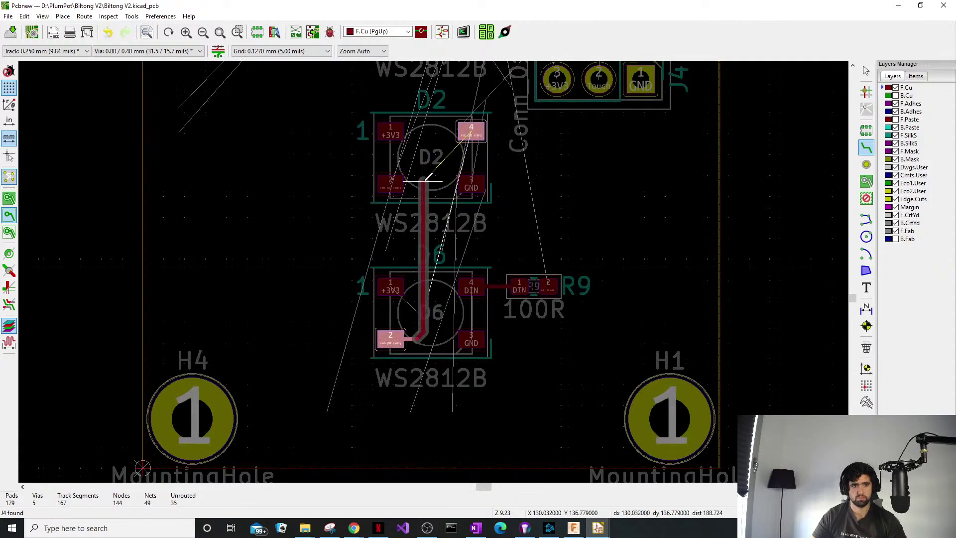
{"action": "left_click", "coordinate": [471, 131]}
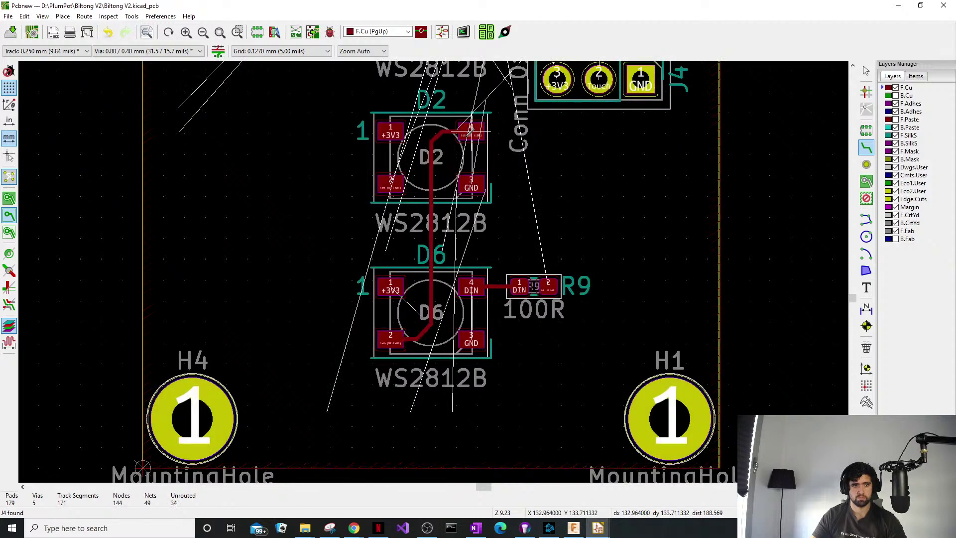
{"action": "middle_click_drag", "start_coordinate": [470, 130], "coordinate": [466, 252]}
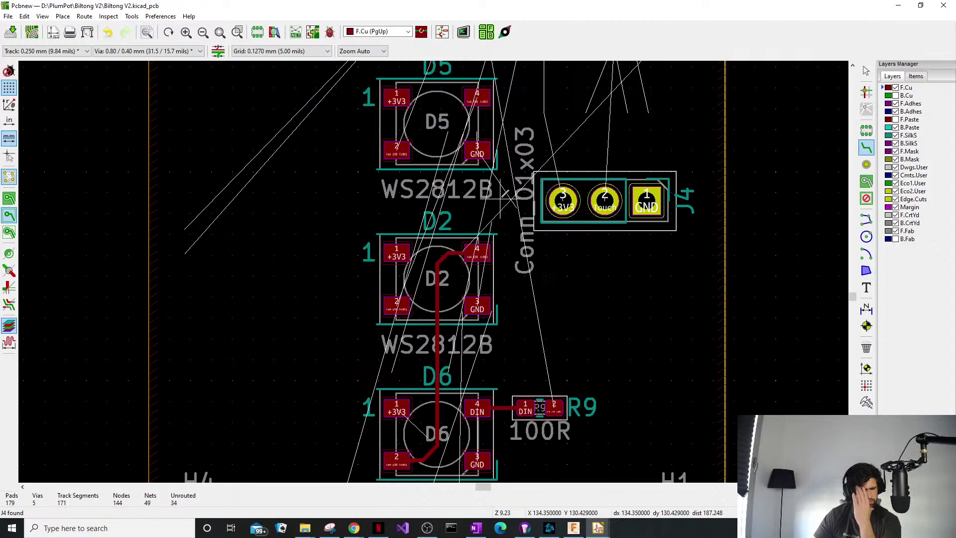
{"action": "middle_click_drag", "start_coordinate": [398, 205], "coordinate": [379, 265]}
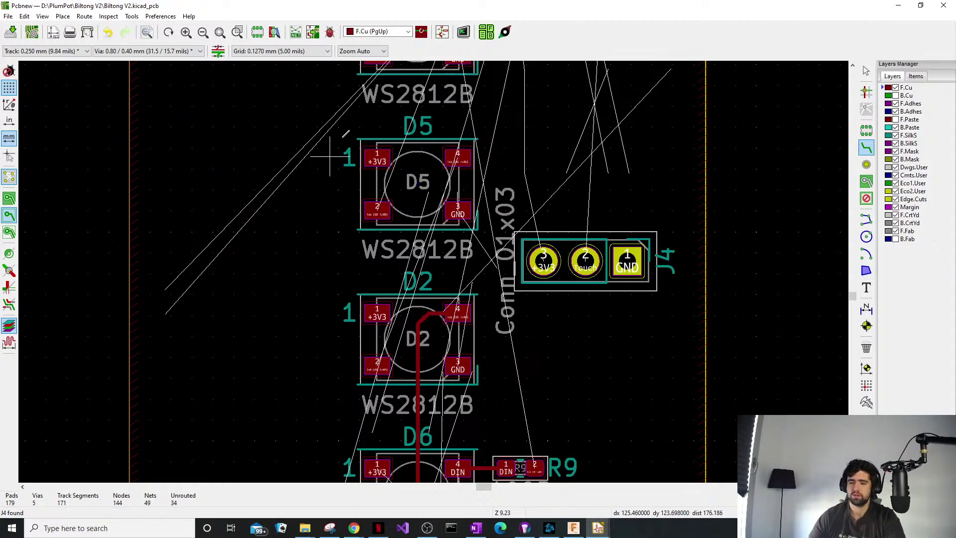
{"action": "middle_click_drag", "start_coordinate": [429, 192], "coordinate": [410, 179]}
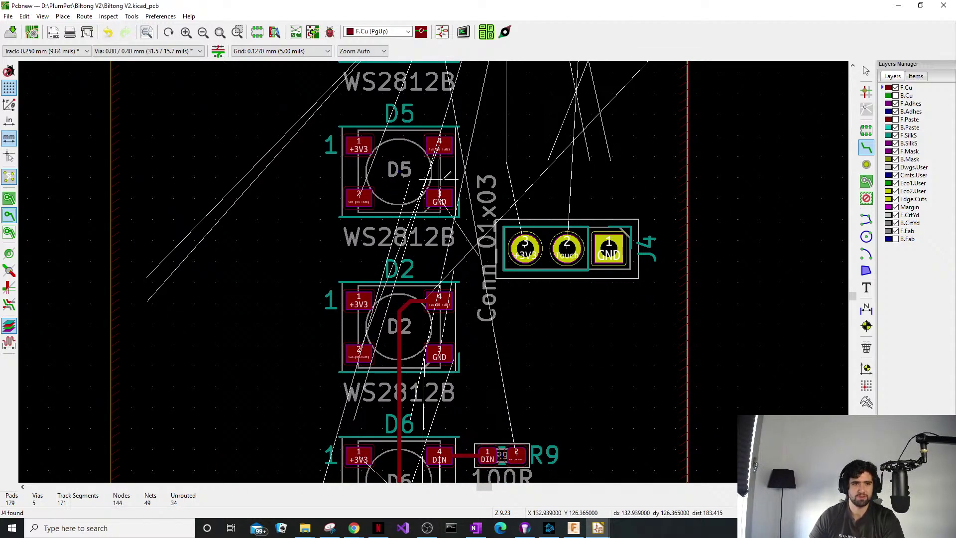
{"action": "left_click", "coordinate": [439, 146]}
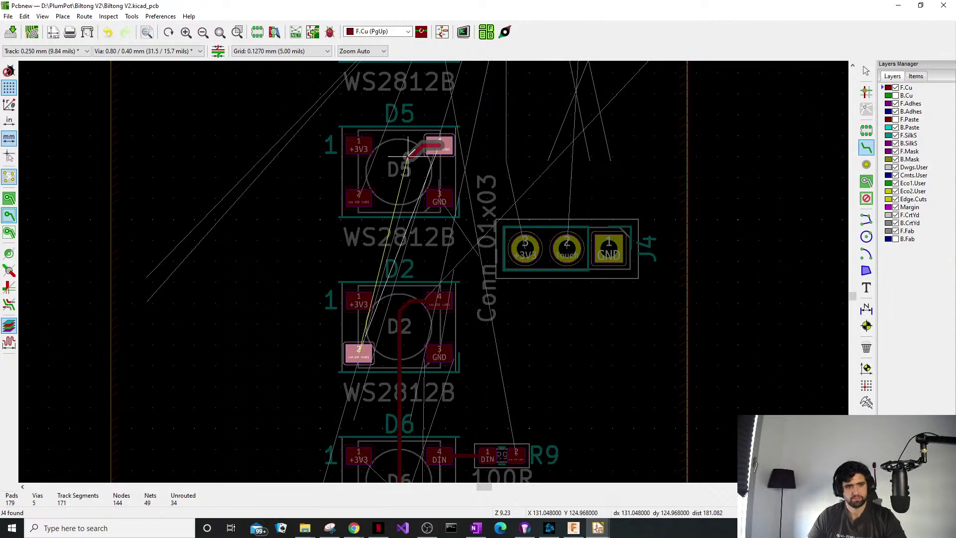
{"action": "key", "text": "Escape"}
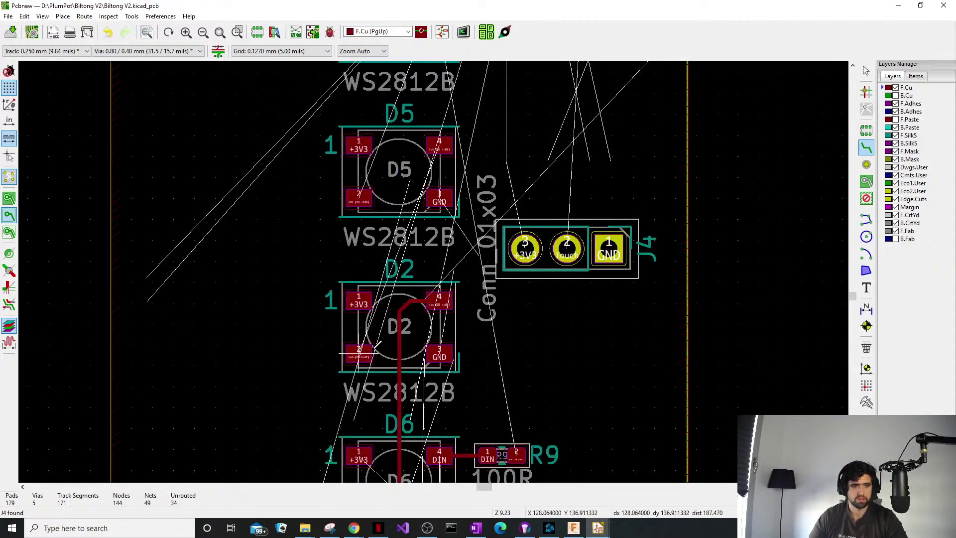
Route the Net-(D2-Pad2) track on F.Cu from pad 2 of D2 to pad 4 of D5 and adjust its bend at D2.
{"action": "left_click", "coordinate": [369, 351]}
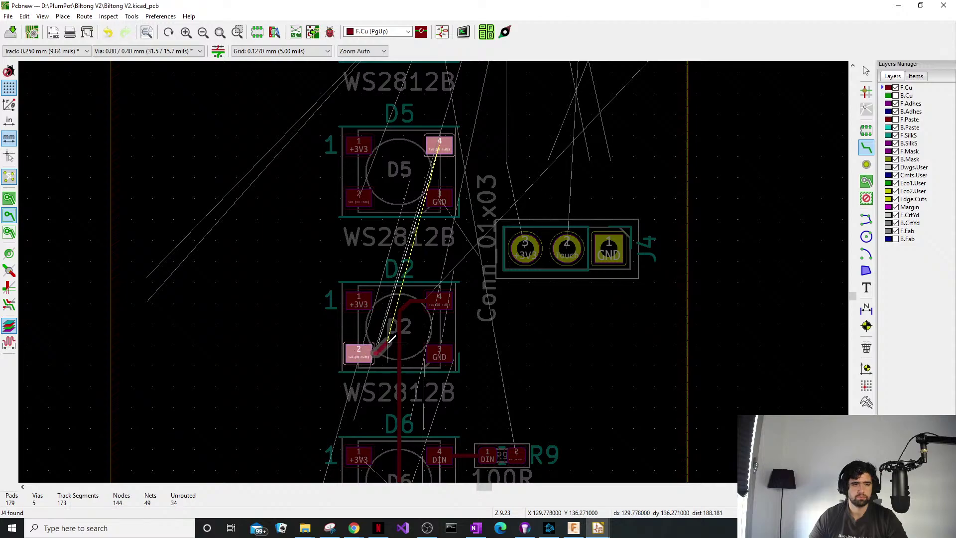
{"action": "left_click", "coordinate": [390, 200]}
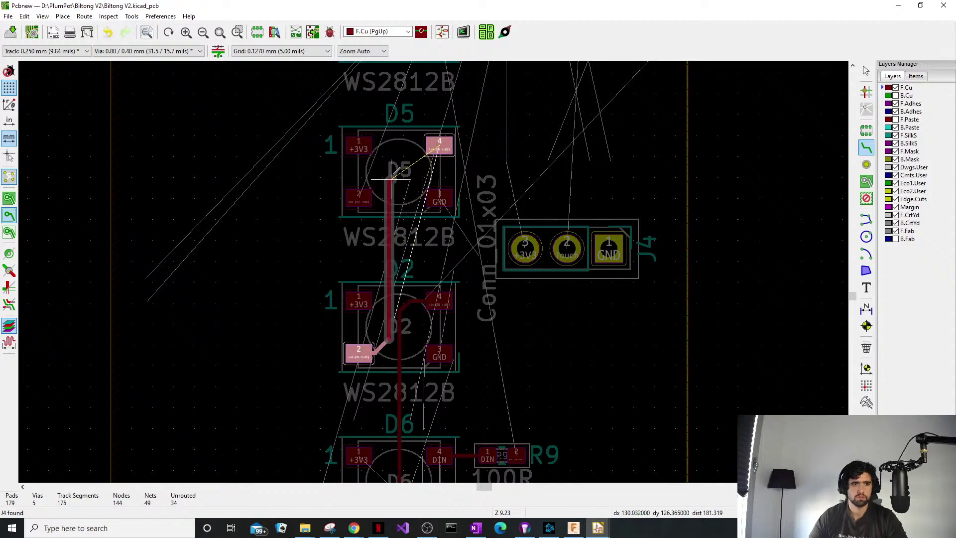
{"action": "left_click", "coordinate": [438, 145]}
{"action": "key", "text": "Escape"}
{"action": "key", "text": "Escape"}
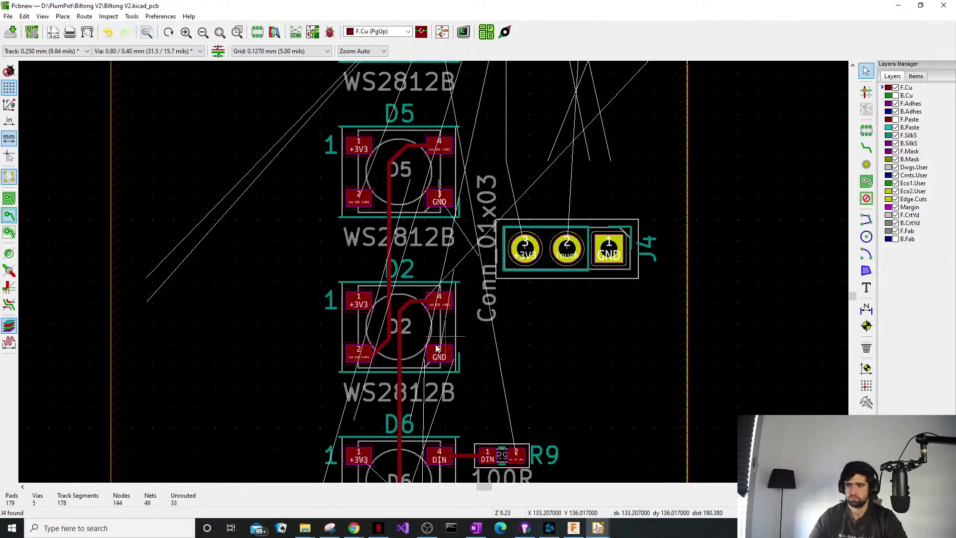
{"action": "scroll", "coordinate": [400, 369], "scroll_direction": "up", "scroll_amount": 4}
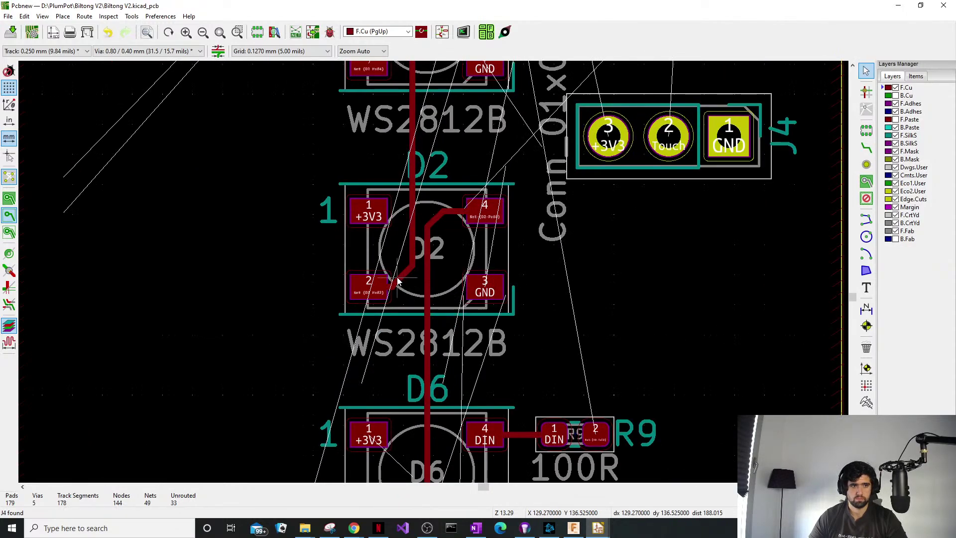
{"action": "left_click_drag", "start_coordinate": [437, 273], "coordinate": [454, 283]}
Route the Net-(D3-Pad4) track on F.Cu from pad 2 of D5 up to pad 4 of D3.
{"action": "scroll", "coordinate": [436, 196], "scroll_direction": "down", "scroll_amount": 7}
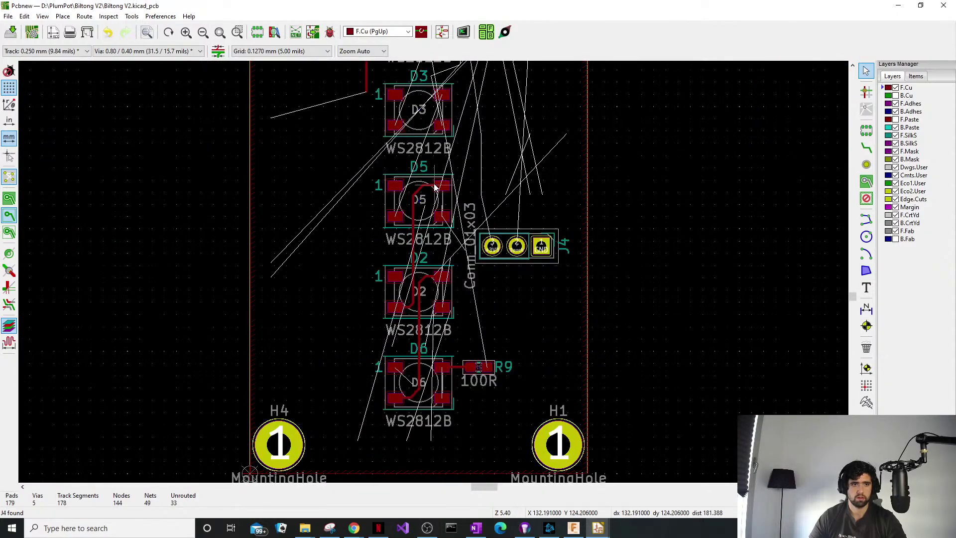
{"action": "scroll", "coordinate": [394, 217], "scroll_direction": "up", "scroll_amount": 1}
{"action": "scroll", "coordinate": [406, 266], "scroll_direction": "up", "scroll_amount": 5}
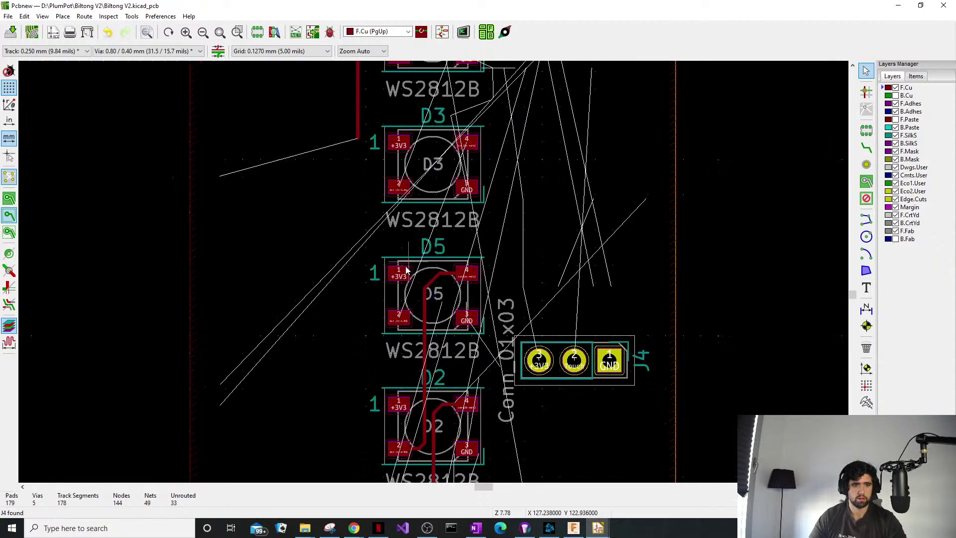
{"action": "key", "text": "x"}
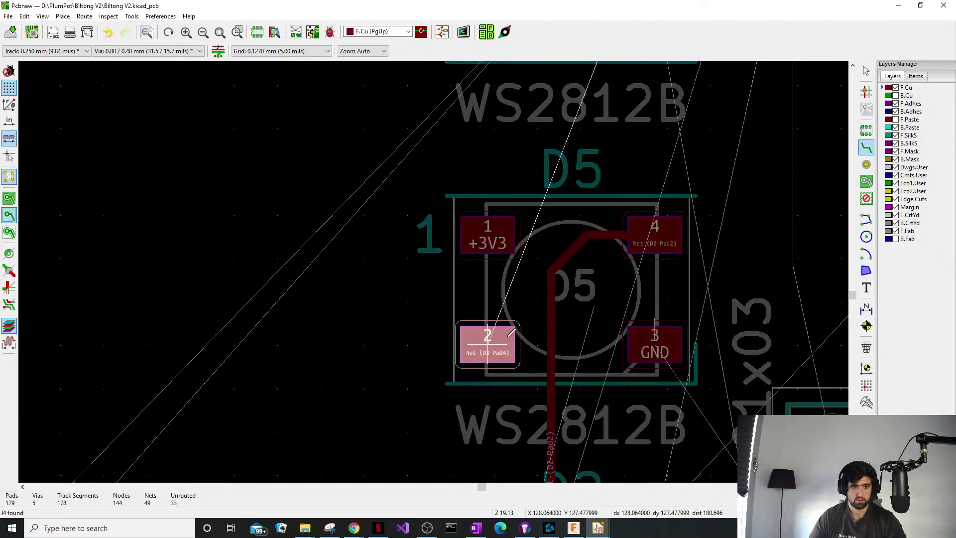
{"action": "left_click", "coordinate": [534, 337]}
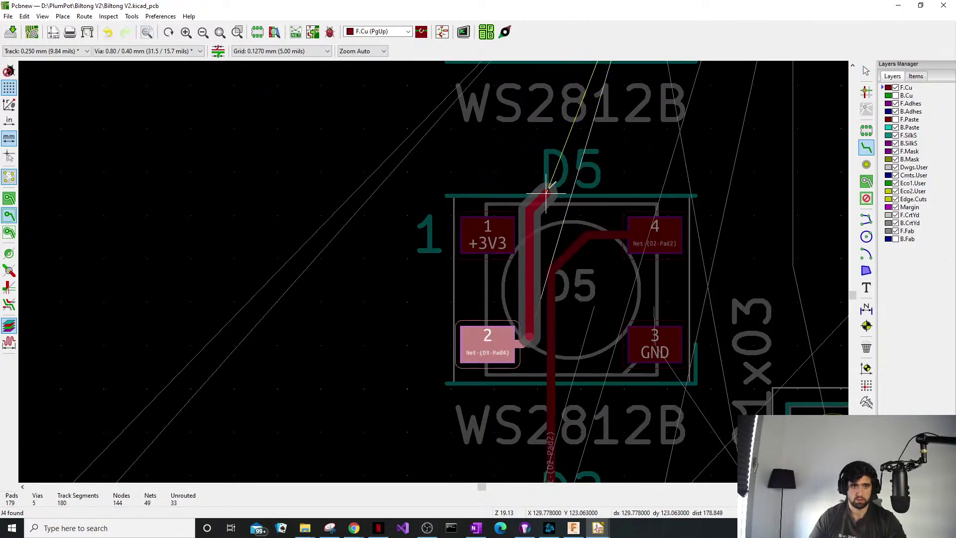
{"action": "scroll", "coordinate": [573, 125], "scroll_direction": "down", "scroll_amount": 3}
{"action": "scroll", "coordinate": [445, 209], "scroll_direction": "up", "scroll_amount": 4}
{"action": "scroll", "coordinate": [423, 370], "scroll_direction": "down", "scroll_amount": 1}
{"action": "middle_click_drag", "start_coordinate": [433, 271], "coordinate": [432, 222]}
{"action": "left_click", "coordinate": [441, 286]}
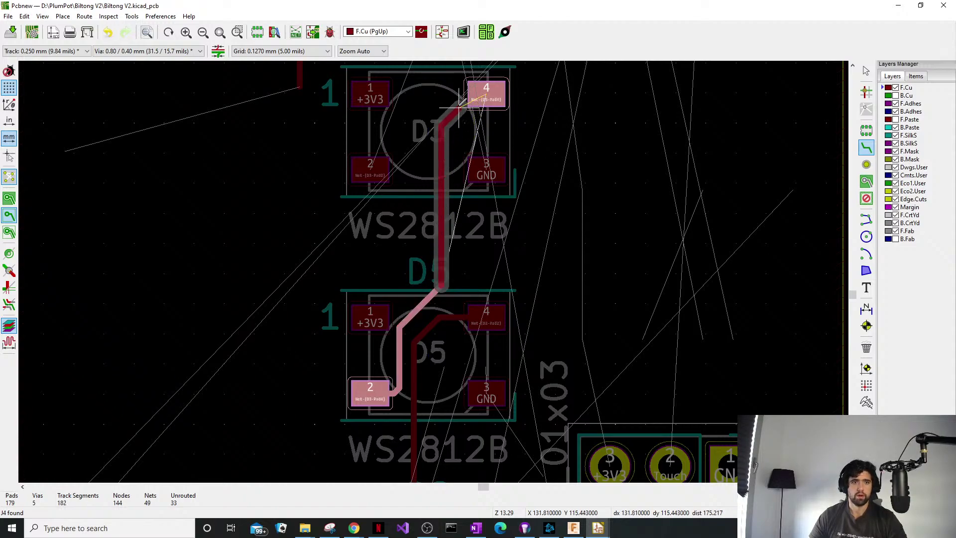
{"action": "left_click", "coordinate": [462, 90]}
{"action": "left_click", "coordinate": [480, 105]}
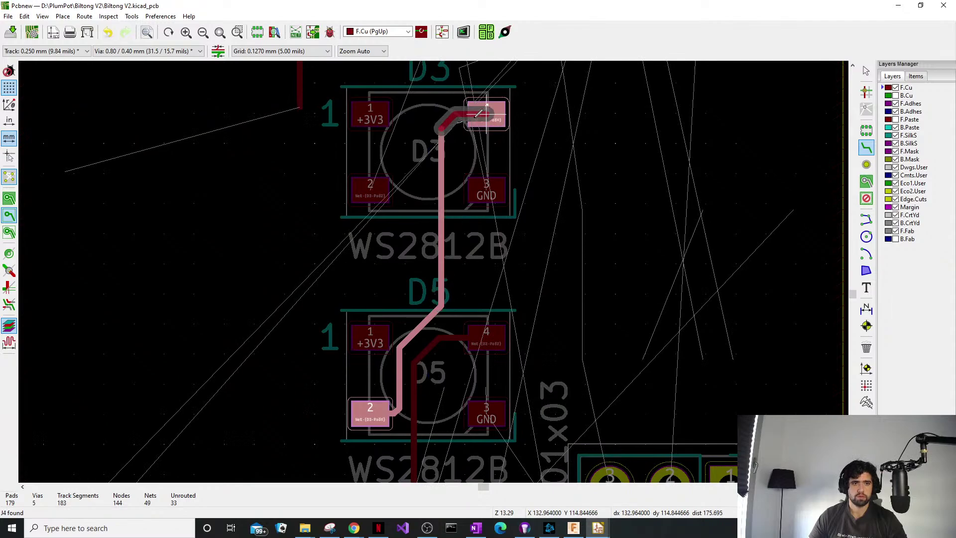
{"action": "scroll", "coordinate": [420, 390], "scroll_direction": "up", "scroll_amount": 4}
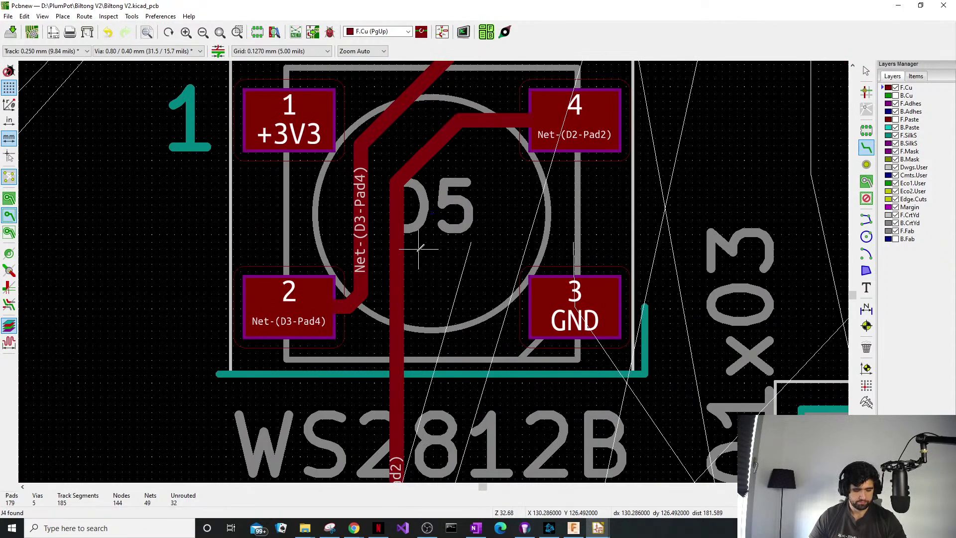
{"action": "key", "text": "Escape"}
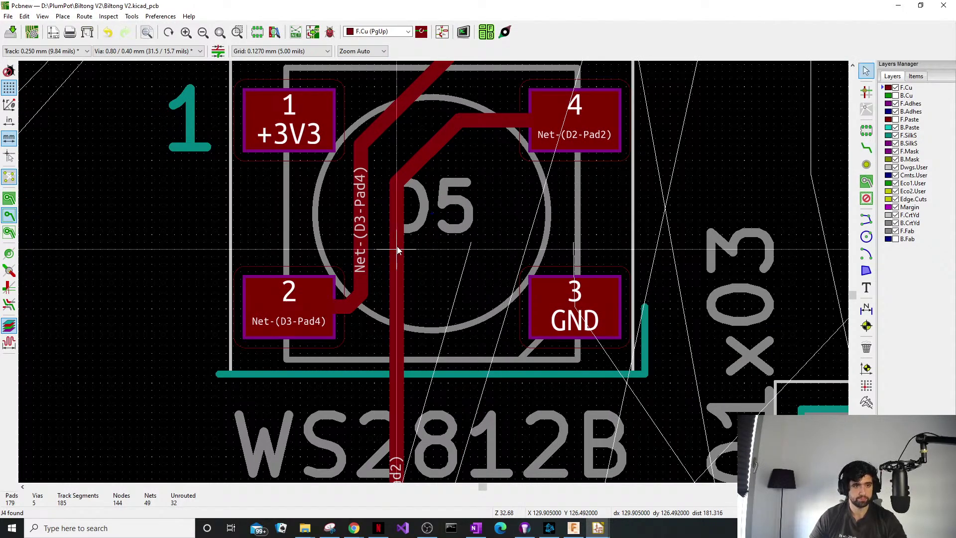
Shift the vertical Net-(D2-Pad2) track between D5 and D2 away from D5's pad 2, and clean up the Net-(D2-Pad4) bend at D2's pad 4.
{"action": "left_click_drag", "start_coordinate": [396, 248], "coordinate": [449, 274]}
{"action": "scroll", "coordinate": [442, 287], "scroll_direction": "down", "scroll_amount": 5}
{"action": "scroll", "coordinate": [434, 340], "scroll_direction": "up", "scroll_amount": 4}
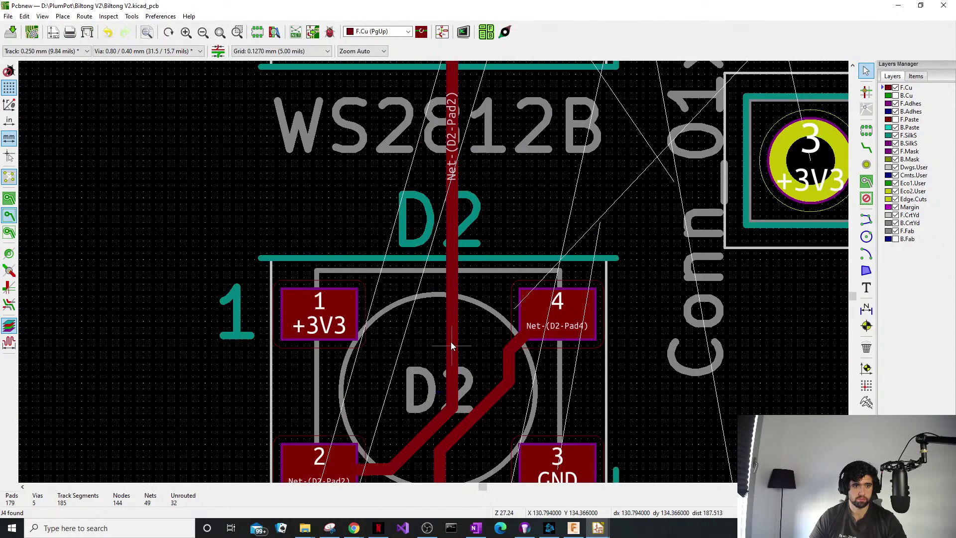
{"action": "middle_click_drag", "start_coordinate": [475, 413], "coordinate": [416, 249]}
{"action": "left_click_drag", "start_coordinate": [419, 252], "coordinate": [424, 199]}
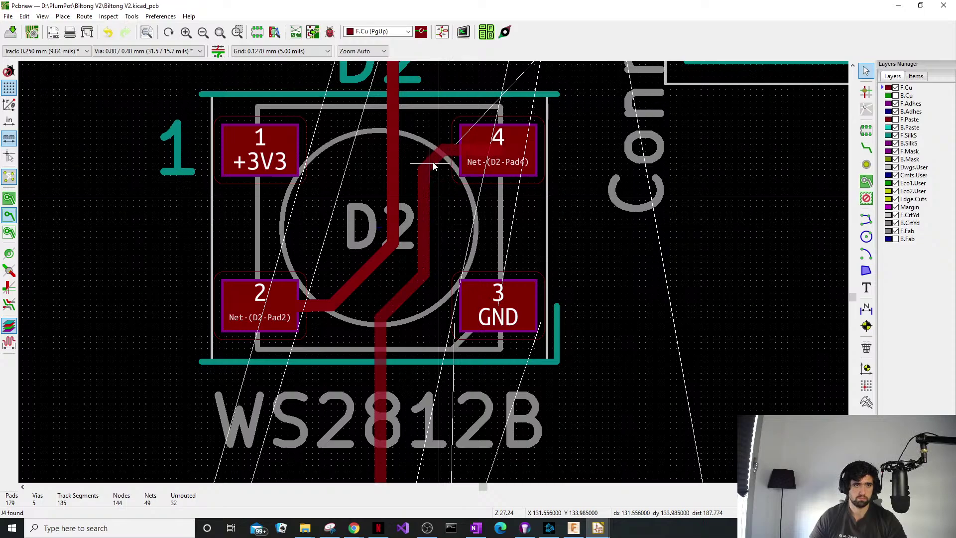
Move the vertical Net-(D3-Pad4) segment inside D5 away from pad 2, closer to the Net-(D2-Pad2) track.
{"action": "scroll", "coordinate": [398, 158], "scroll_direction": "down", "scroll_amount": 4}
{"action": "middle_click_drag", "start_coordinate": [399, 158], "coordinate": [403, 375]}
{"action": "middle_click_drag", "start_coordinate": [394, 206], "coordinate": [434, 279]}
{"action": "scroll", "coordinate": [432, 280], "scroll_direction": "up", "scroll_amount": 5}
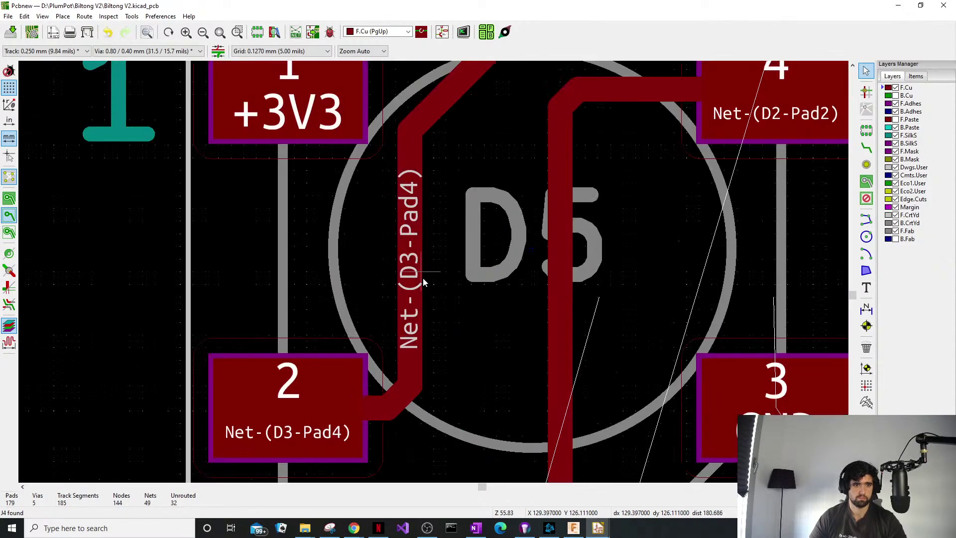
{"action": "left_click_drag", "start_coordinate": [422, 280], "coordinate": [470, 277]}
{"action": "scroll", "coordinate": [431, 321], "scroll_direction": "down", "scroll_amount": 10}
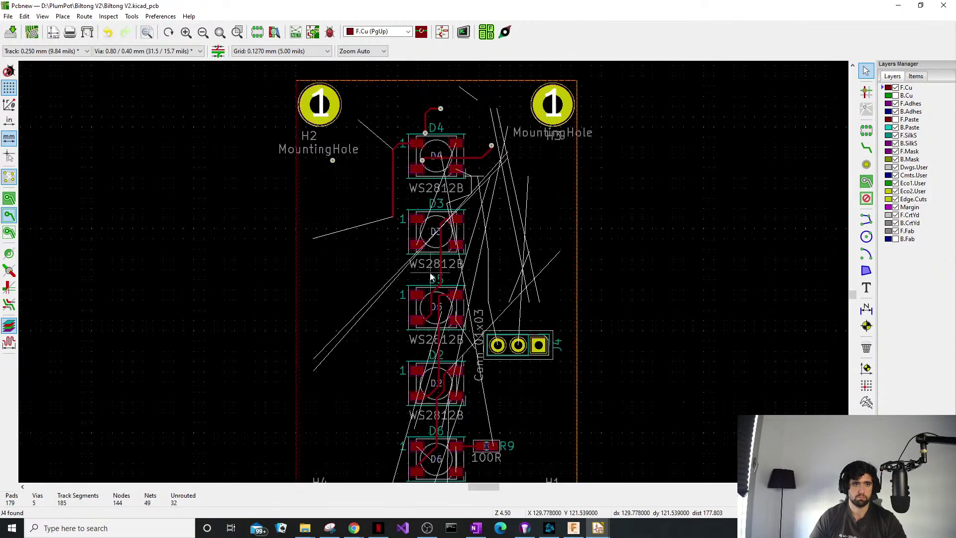
{"action": "scroll", "coordinate": [430, 317], "scroll_direction": "up", "scroll_amount": 4}
{"action": "middle_click_drag", "start_coordinate": [428, 236], "coordinate": [414, 317]}
{"action": "scroll", "coordinate": [413, 321], "scroll_direction": "up", "scroll_amount": 2, "text": "shift"}
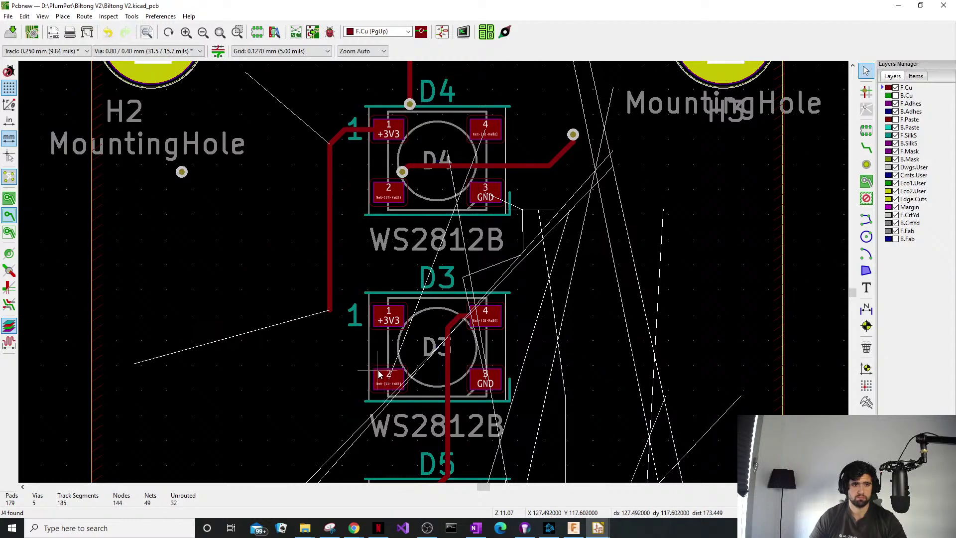
{"action": "scroll", "coordinate": [402, 172], "scroll_direction": "up", "scroll_amount": 3}
{"action": "left_click", "coordinate": [445, 266]}
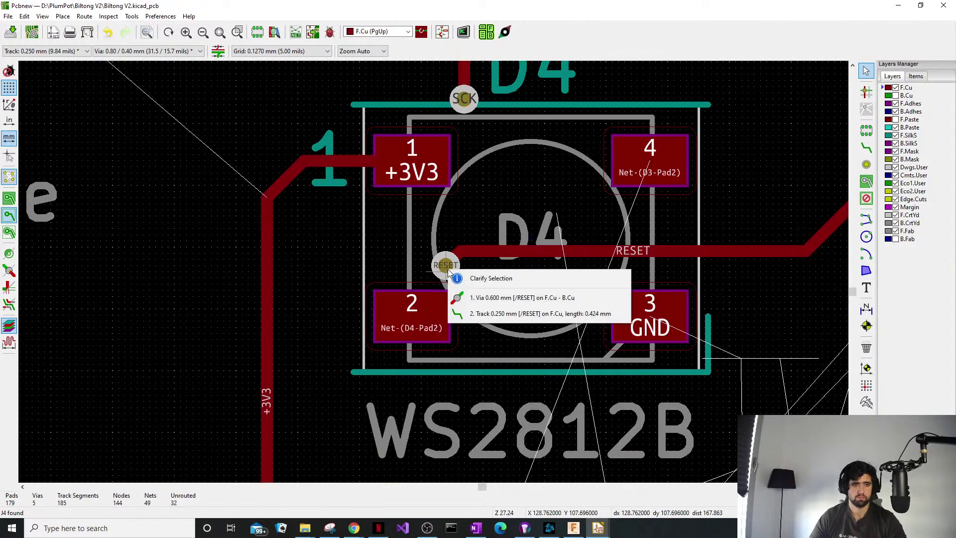
{"action": "left_click", "coordinate": [472, 299]}
{"action": "left_click_drag", "start_coordinate": [445, 265], "coordinate": [445, 253]}
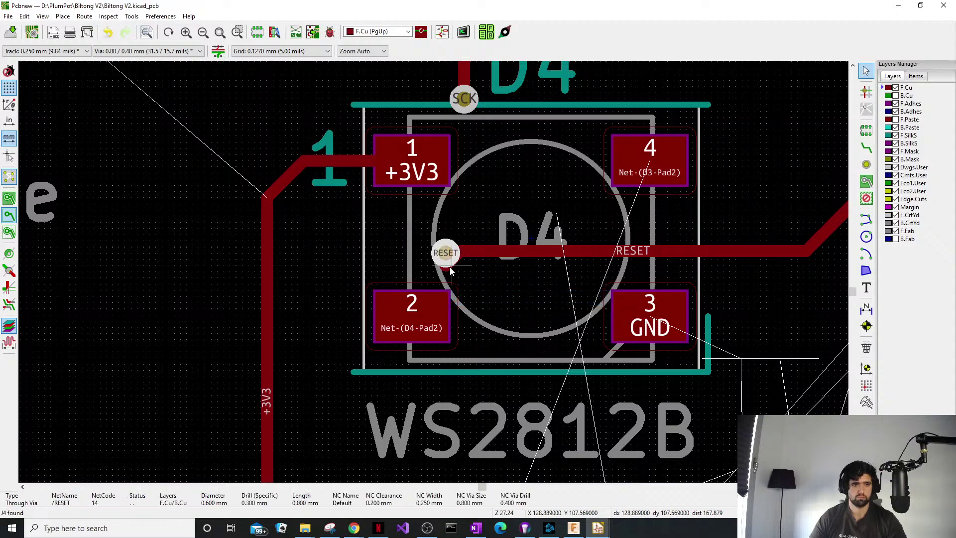
{"action": "key", "text": "ctrl+z"}
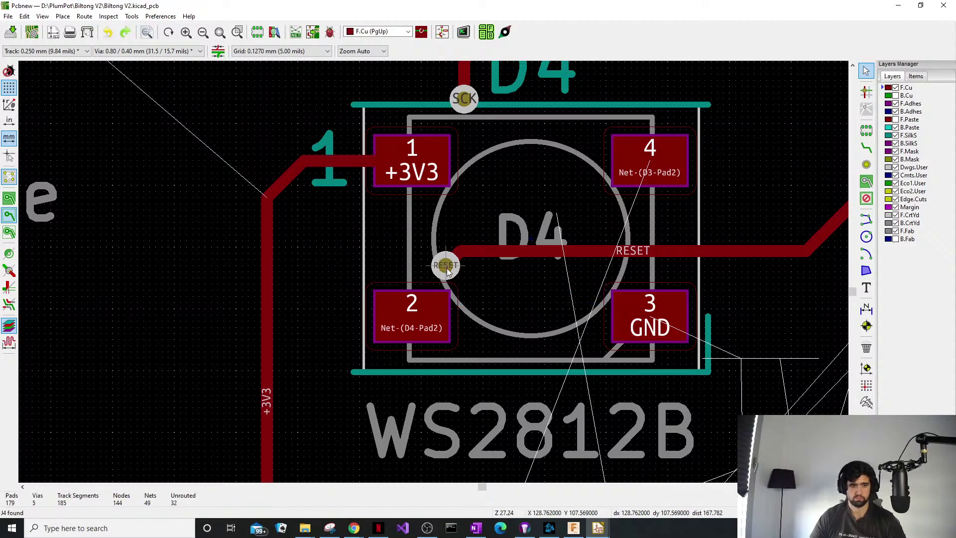
Shift the RESET via inside D4 away from pad 2 and bring it in line with its horizontal track.
{"action": "left_click_drag", "start_coordinate": [448, 265], "coordinate": [446, 246]}
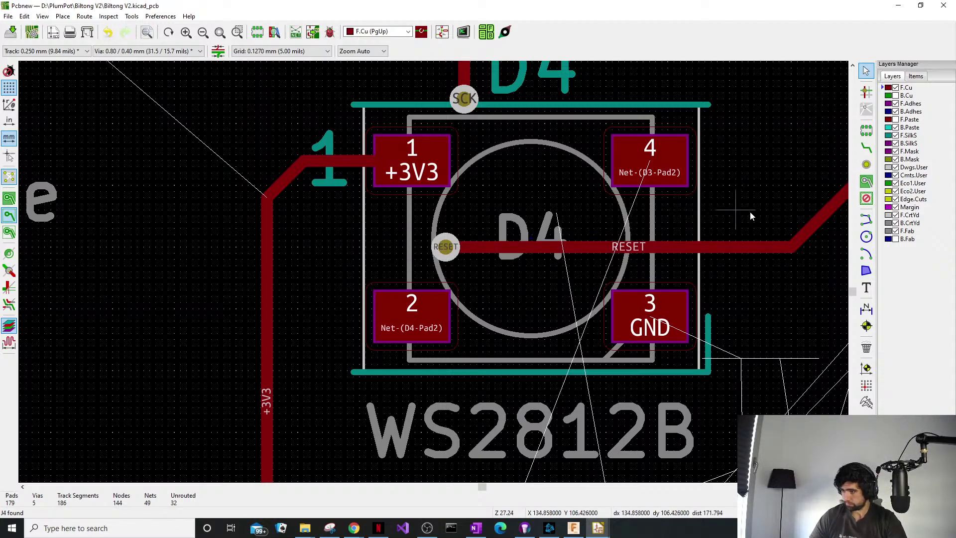
{"action": "key", "text": "F4"}
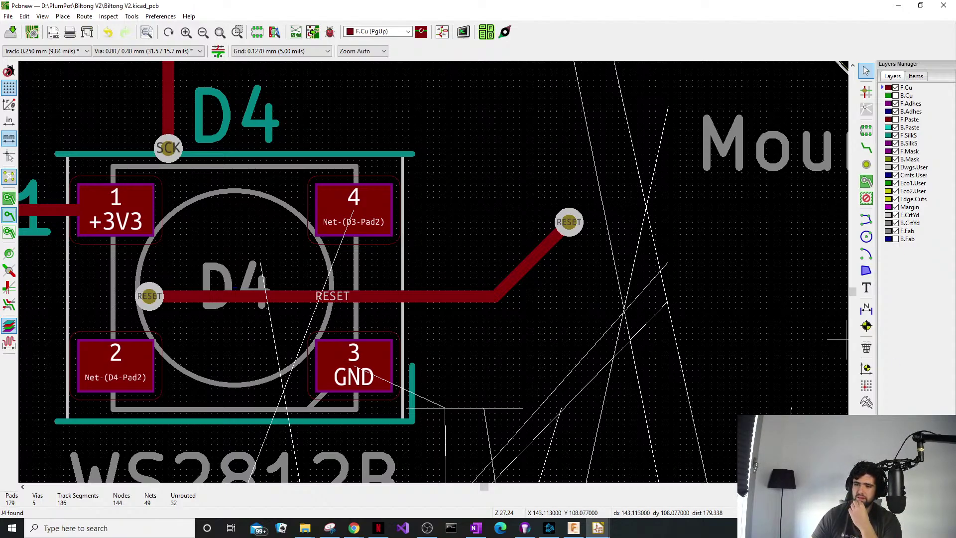
{"action": "key", "text": "alt+Tab"}
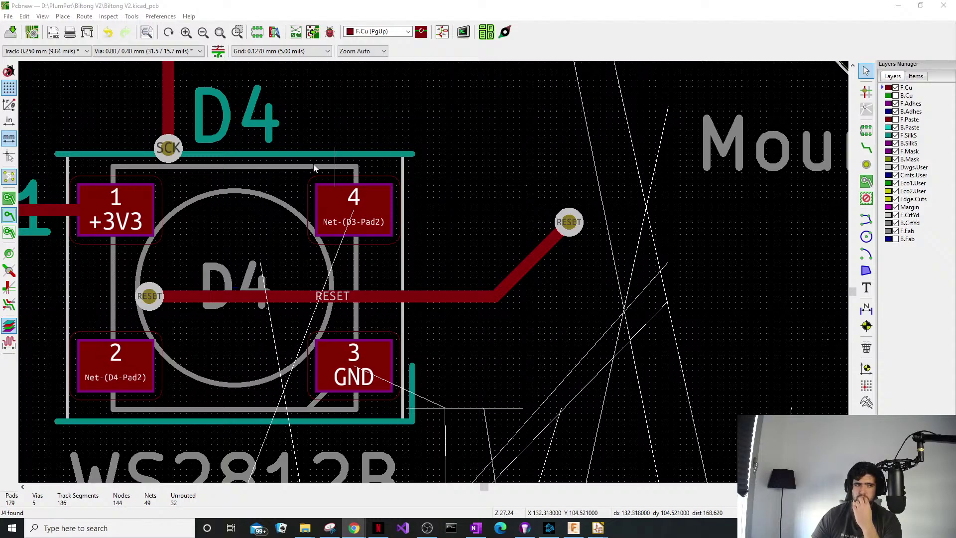
Route the Net-(D3-Pad2) track on F.Cu from pad 2 of D3 alongside the +3V3 track, passing between D4's pad 1 and the RESET via to D4's pad 4.
{"action": "middle_click_drag", "start_coordinate": [236, 259], "coordinate": [338, 234]}
{"action": "scroll", "coordinate": [433, 272], "scroll_direction": "down", "scroll_amount": 3}
{"action": "scroll", "coordinate": [433, 272], "scroll_direction": "up", "scroll_amount": 4}
{"action": "scroll", "coordinate": [441, 249], "scroll_direction": "down", "scroll_amount": 4}
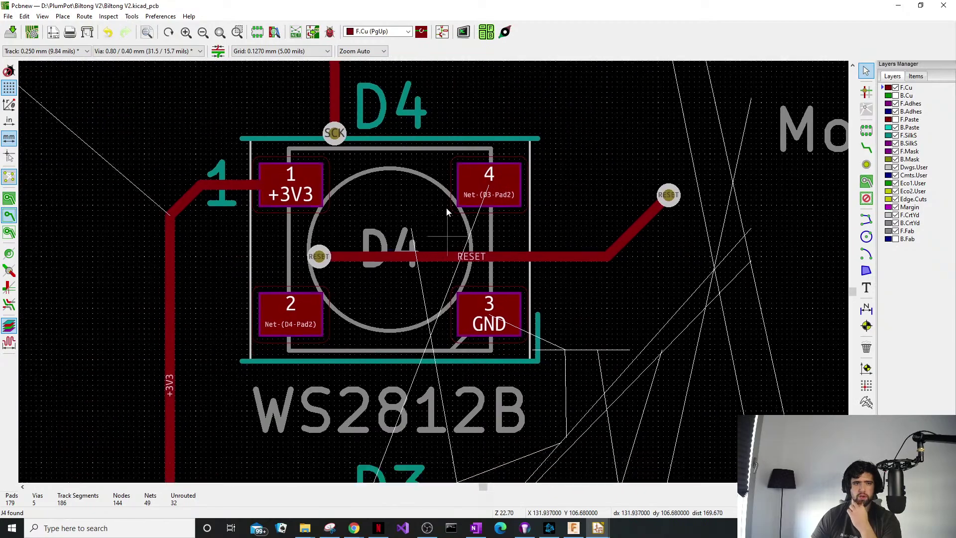
{"action": "middle_click_drag", "start_coordinate": [446, 209], "coordinate": [442, 183]}
{"action": "middle_click_drag", "start_coordinate": [440, 328], "coordinate": [470, 151]}
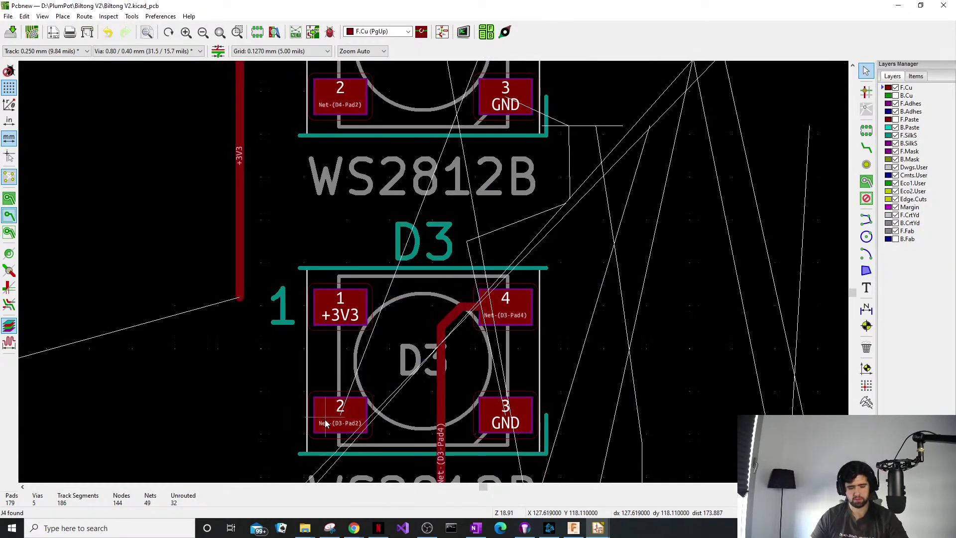
{"action": "key", "text": "x"}
{"action": "left_click", "coordinate": [342, 413]}
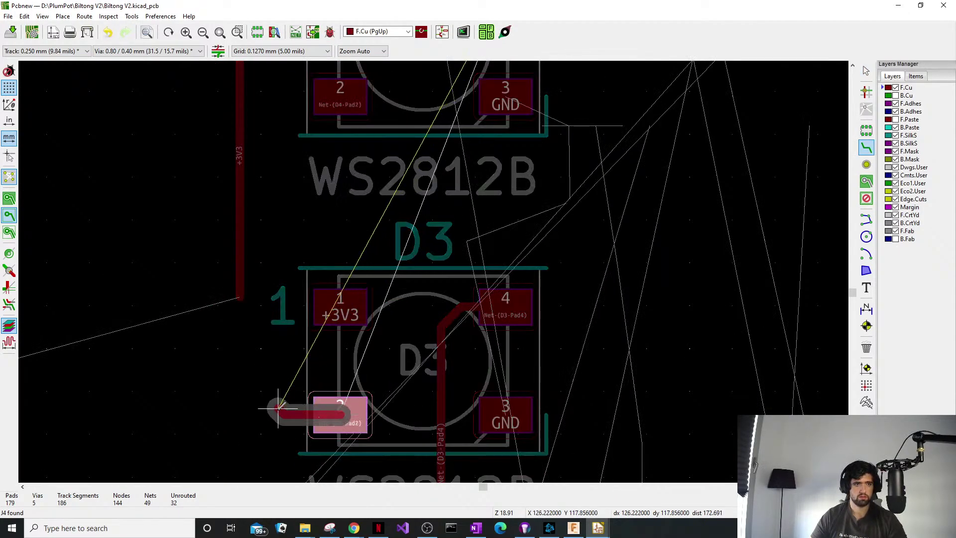
{"action": "scroll", "coordinate": [272, 249], "scroll_direction": "down", "scroll_amount": 3}
{"action": "middle_click_drag", "start_coordinate": [430, 265], "coordinate": [401, 357]}
{"action": "scroll", "coordinate": [403, 348], "scroll_direction": "up", "scroll_amount": 3}
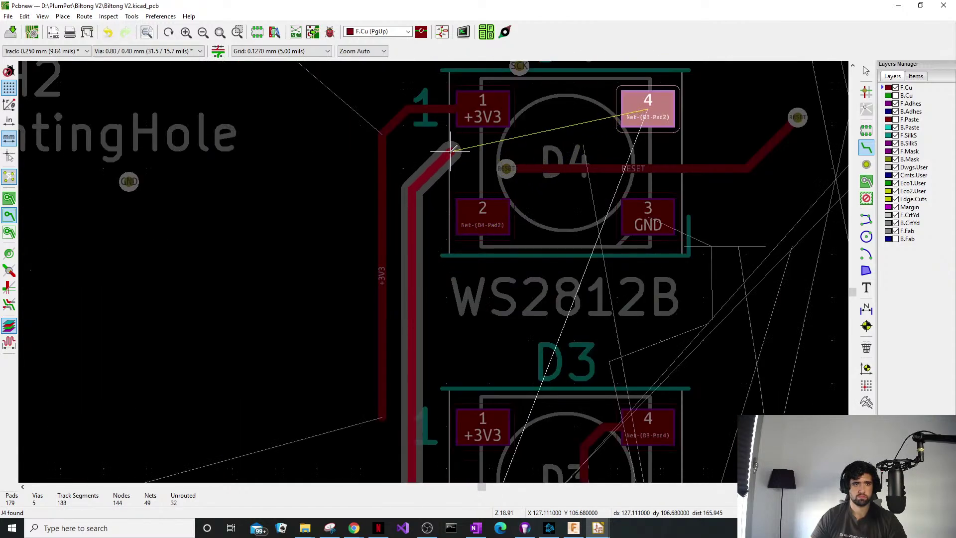
{"action": "left_click", "coordinate": [454, 147]}
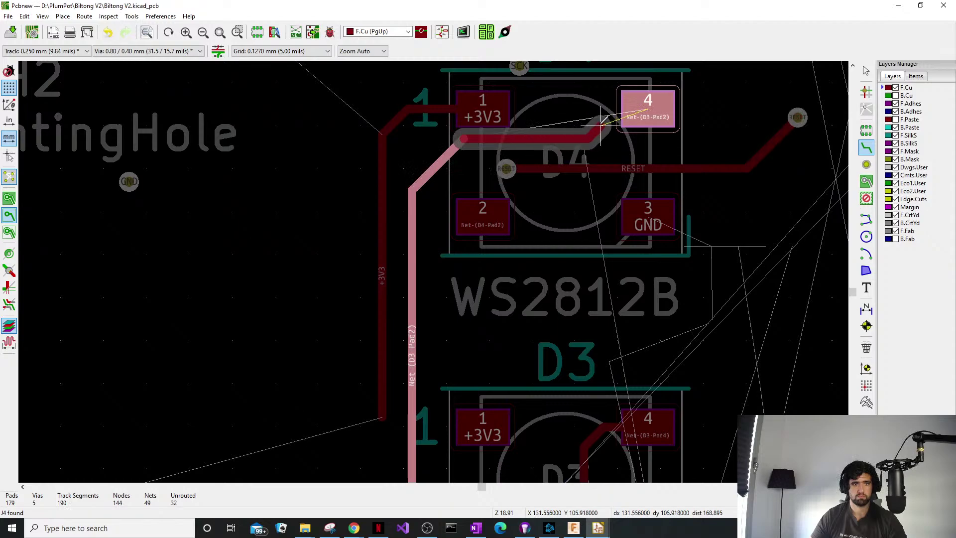
{"action": "left_click", "coordinate": [648, 102]}
Move the horizontal Net-(D3-Pad2) segment inside D4 farther from pad 1, and shift its diagonal away from pad 4.
{"action": "scroll", "coordinate": [487, 209], "scroll_direction": "up", "scroll_amount": 2, "text": "shift"}
{"action": "scroll", "coordinate": [488, 208], "scroll_direction": "up", "scroll_amount": 3}
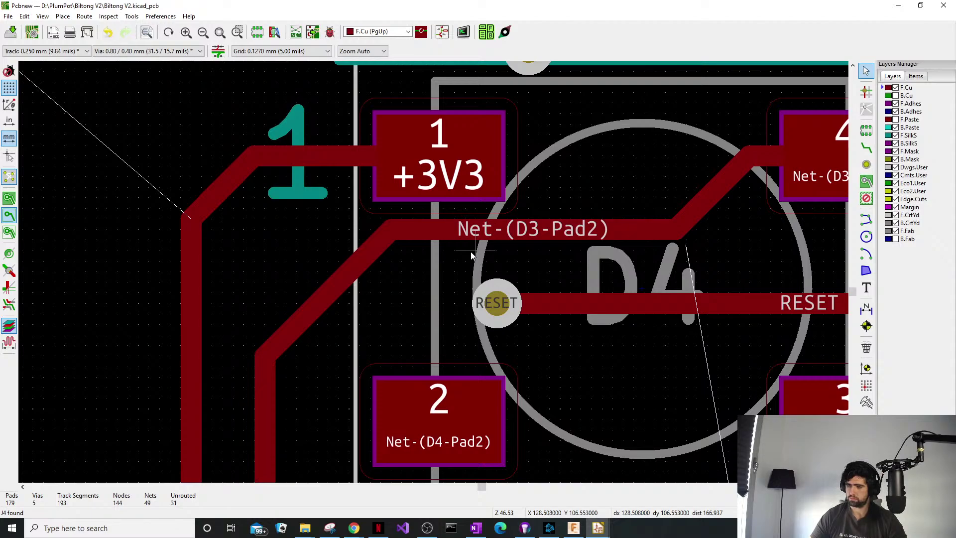
{"action": "key", "text": "d"}
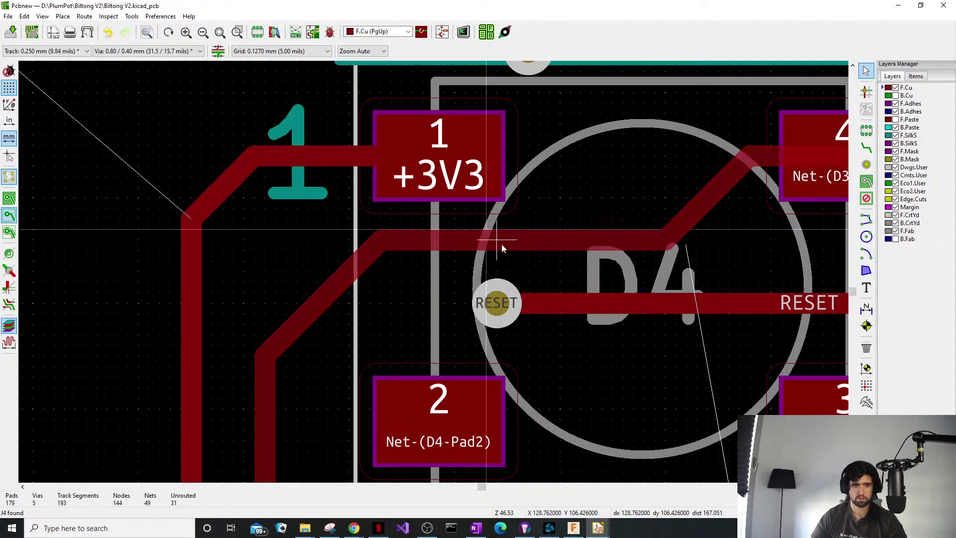
{"action": "left_click_drag", "start_coordinate": [502, 248], "coordinate": [506, 249]}
{"action": "left_click_drag", "start_coordinate": [711, 185], "coordinate": [665, 172]}
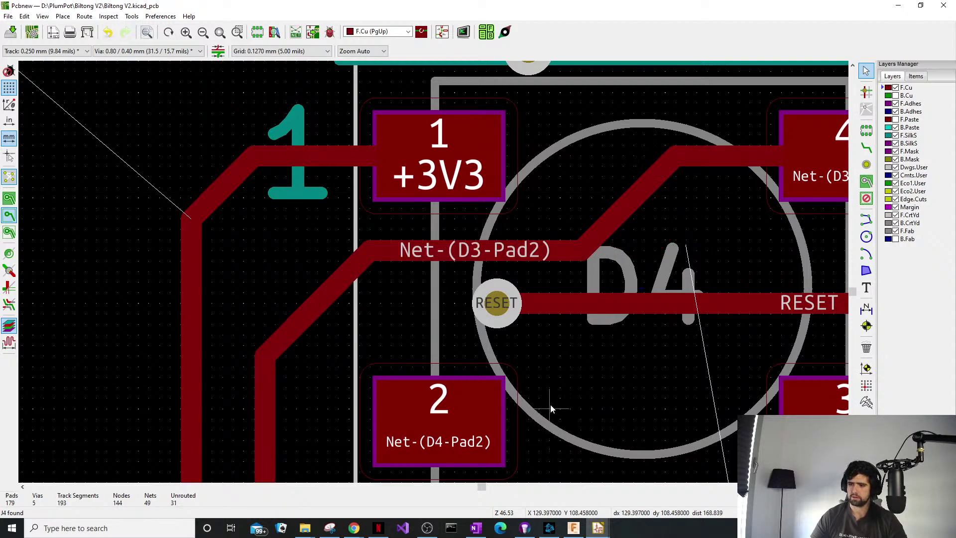
Shift the diagonal Net-(D3-Pad2) segment beside D4 closer to the parallel bend of the +3V3 track.
{"action": "middle_click_drag", "start_coordinate": [326, 340], "coordinate": [384, 310]}
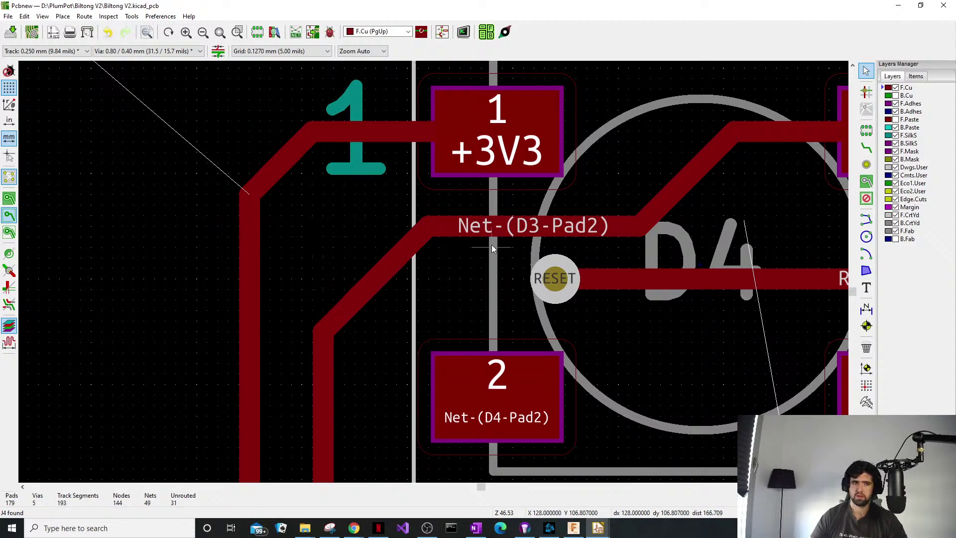
{"action": "scroll", "coordinate": [491, 244], "scroll_direction": "down", "scroll_amount": 1}
{"action": "scroll", "coordinate": [432, 264], "scroll_direction": "up", "scroll_amount": 1}
{"action": "scroll", "coordinate": [309, 307], "scroll_direction": "up", "scroll_amount": 1}
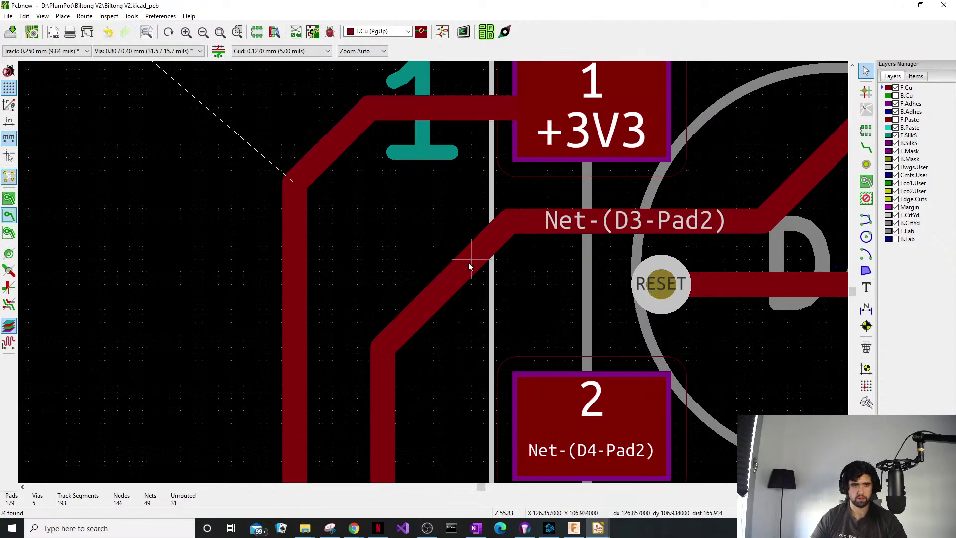
{"action": "left_click_drag", "start_coordinate": [468, 262], "coordinate": [446, 263]}
{"action": "scroll", "coordinate": [446, 263], "scroll_direction": "down", "scroll_amount": 4}
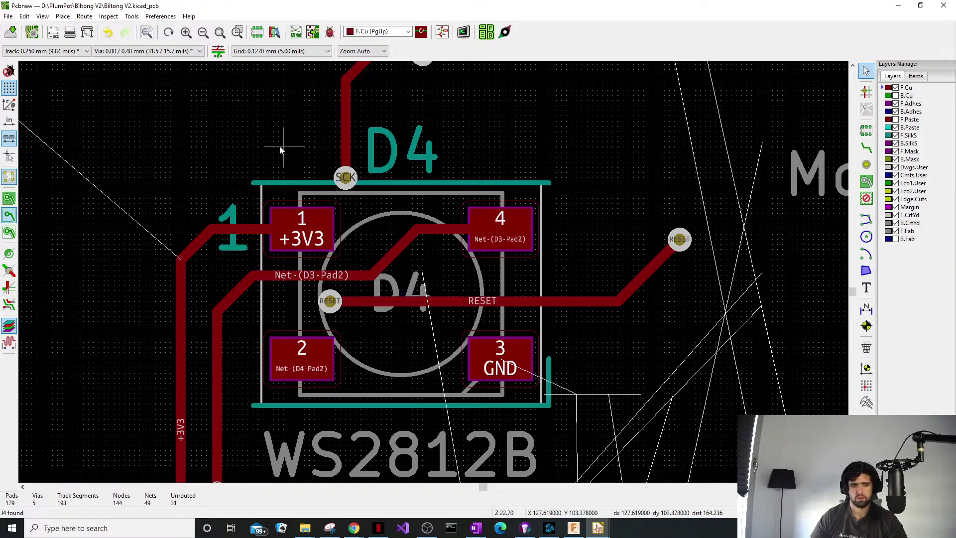
{"action": "middle_click_drag", "start_coordinate": [305, 242], "coordinate": [333, 200]}
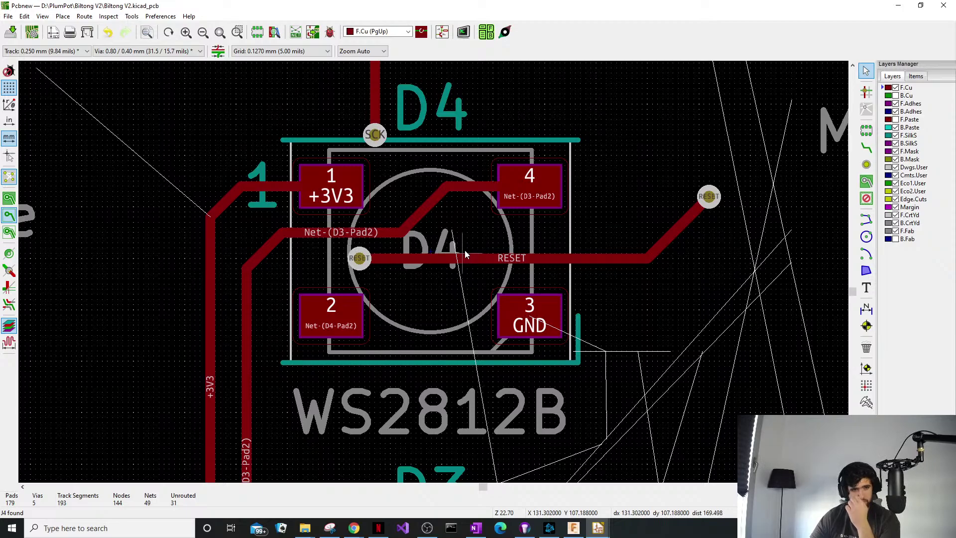
{"action": "scroll", "coordinate": [484, 237], "scroll_direction": "down", "scroll_amount": 1}
{"action": "middle_click_drag", "start_coordinate": [380, 319], "coordinate": [412, 285]}
{"action": "scroll", "coordinate": [301, 293], "scroll_direction": "up", "scroll_amount": 1}
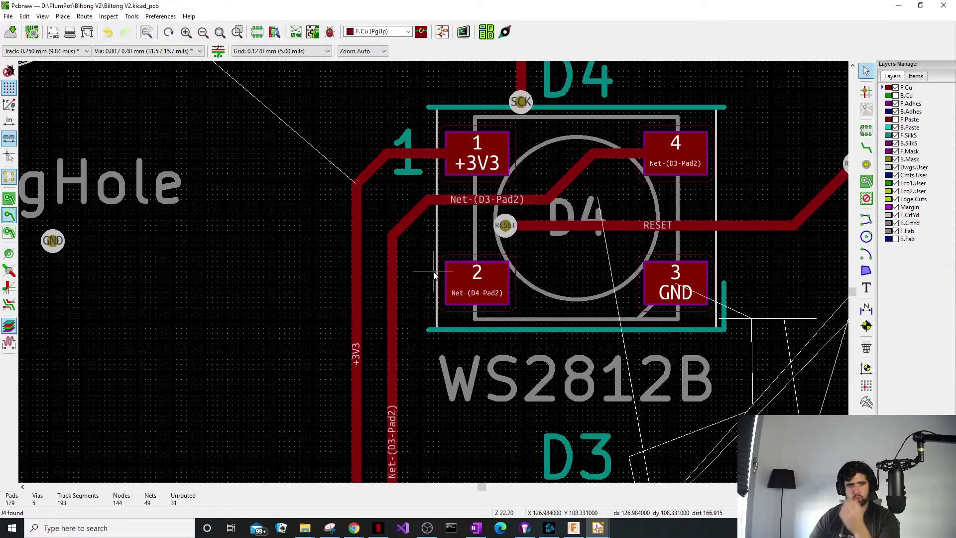
{"action": "key", "text": "x"}
{"action": "scroll", "coordinate": [476, 271], "scroll_direction": "down", "scroll_amount": 6}
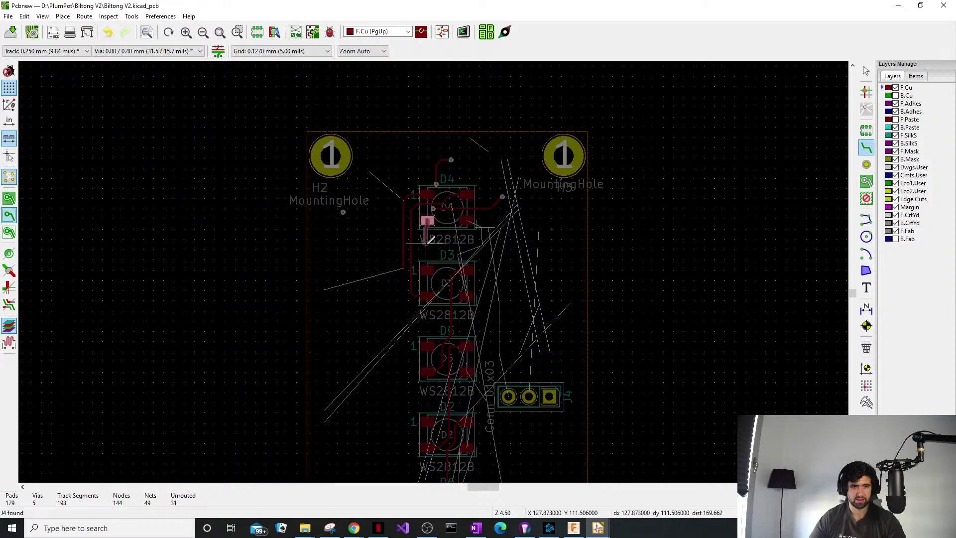
{"action": "scroll", "coordinate": [427, 243], "scroll_direction": "up", "scroll_amount": 7}
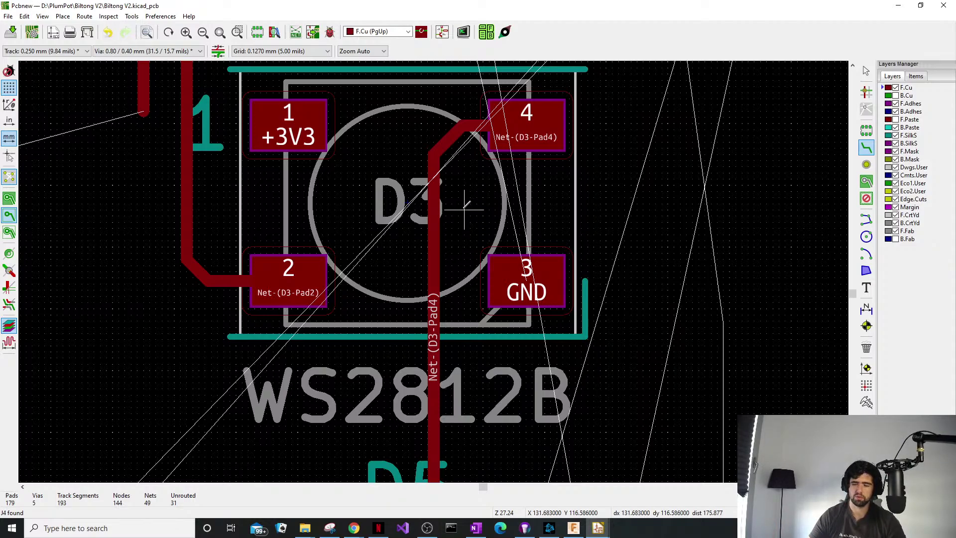
{"action": "middle_click_drag", "start_coordinate": [433, 257], "coordinate": [450, 309]}
{"action": "scroll", "coordinate": [439, 279], "scroll_direction": "up", "scroll_amount": 2}
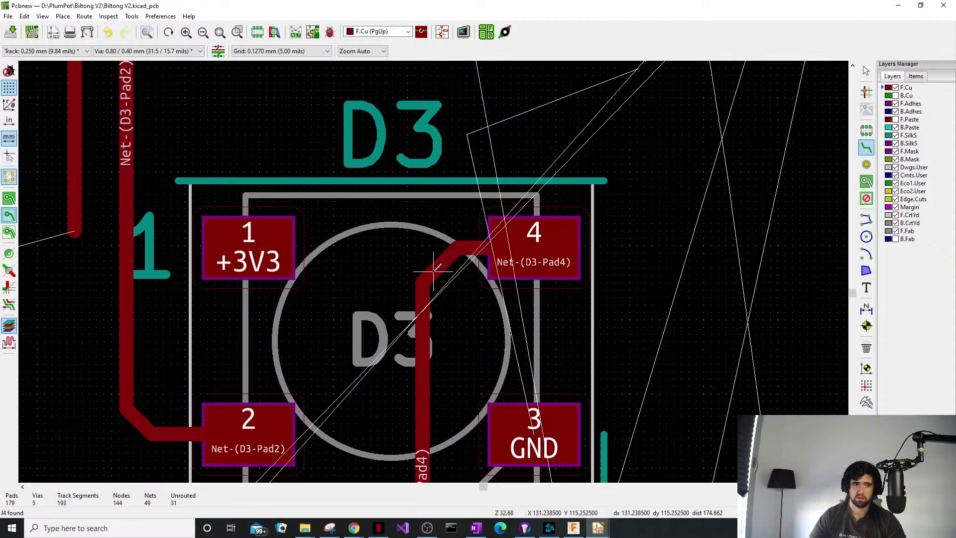
Shift the diagonal Net-(D3-Pad4) segment inside D3 outward to tighten the bend leading into pad 4.
{"action": "scroll", "coordinate": [433, 275], "scroll_direction": "up", "scroll_amount": 1}
{"action": "left_click_drag", "start_coordinate": [432, 272], "coordinate": [443, 246]}
{"action": "scroll", "coordinate": [389, 358], "scroll_direction": "down", "scroll_amount": 1}
{"action": "middle_click_drag", "start_coordinate": [432, 230], "coordinate": [436, 193]}
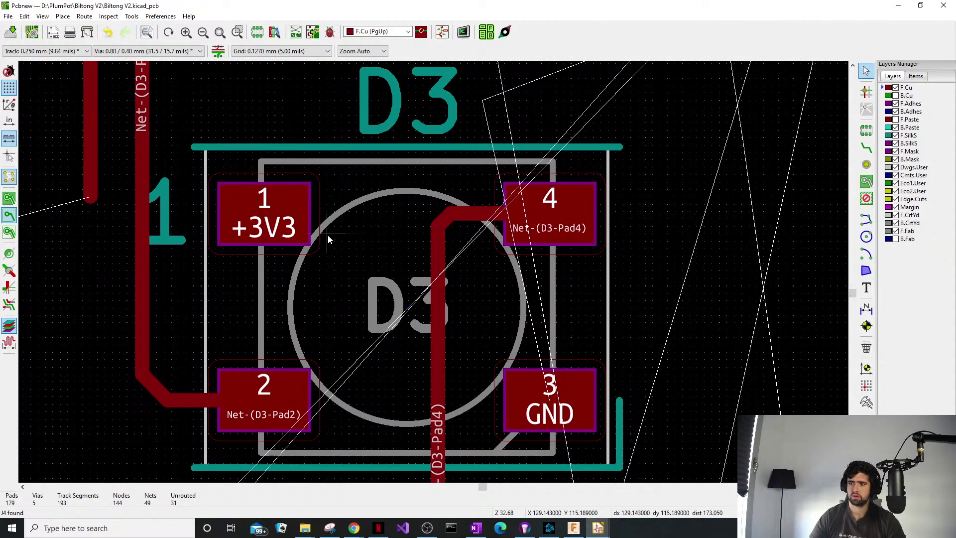
Examine the routed LED data chain and nearby ratsnest lines from D4 through D3 and D5 to D2.
{"action": "middle_click_drag", "start_coordinate": [328, 236], "coordinate": [290, 245]}
{"action": "scroll", "coordinate": [261, 294], "scroll_direction": "down", "scroll_amount": 4}
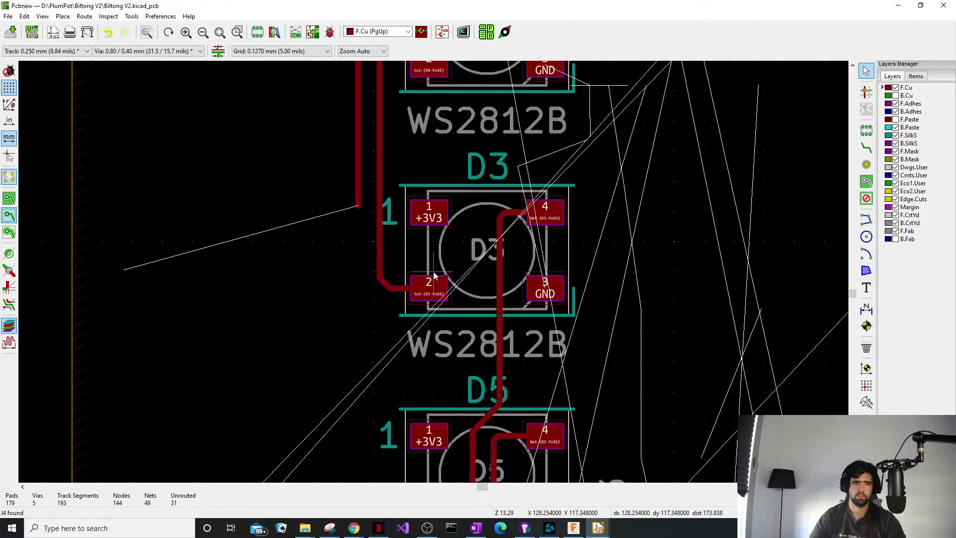
{"action": "scroll", "coordinate": [431, 272], "scroll_direction": "up", "scroll_amount": 2, "text": "shift"}
{"action": "scroll", "coordinate": [431, 272], "scroll_direction": "down", "scroll_amount": 1}
{"action": "middle_click_drag", "start_coordinate": [226, 216], "coordinate": [199, 352]}
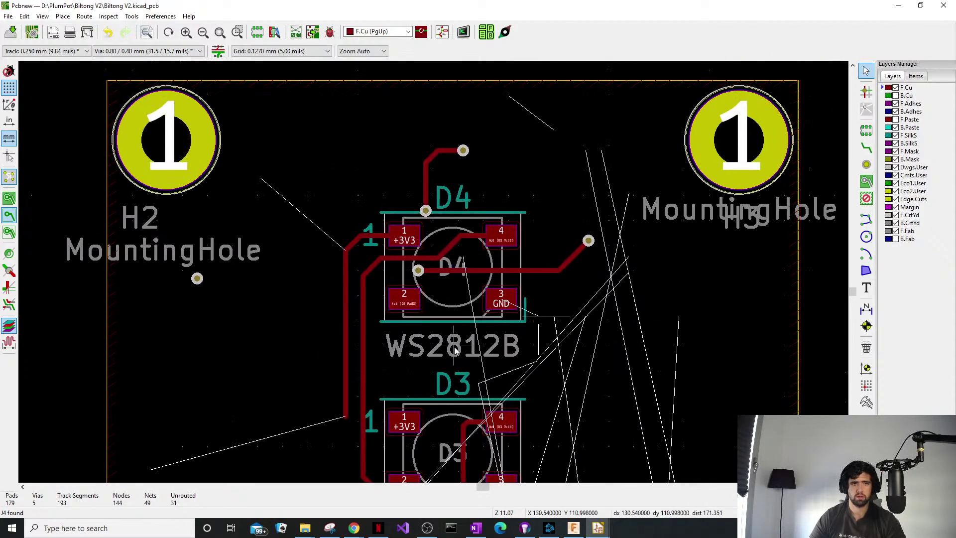
{"action": "middle_click_drag", "start_coordinate": [438, 277], "coordinate": [404, 219]}
{"action": "middle_click_drag", "start_coordinate": [409, 291], "coordinate": [374, 259]}
{"action": "middle_click_drag", "start_coordinate": [343, 327], "coordinate": [384, 121]}
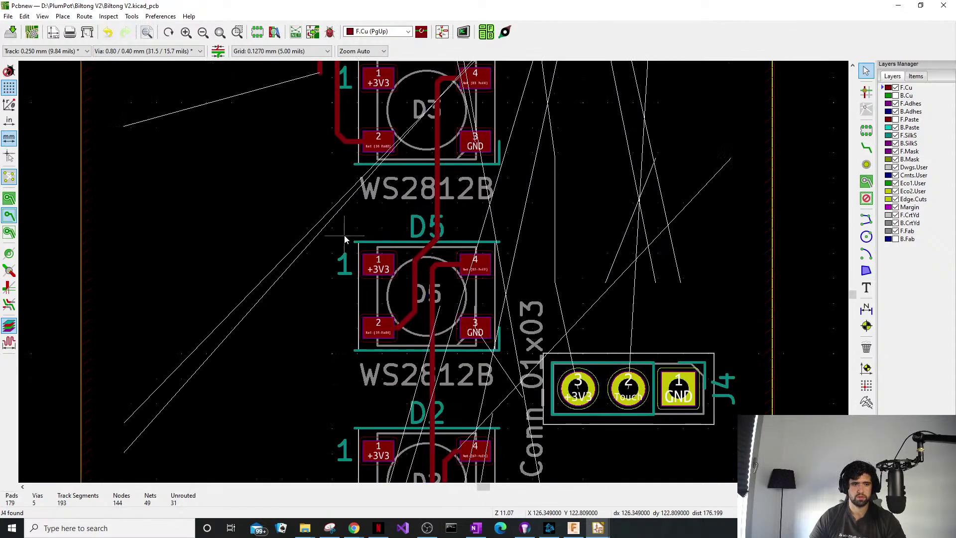
{"action": "middle_click_drag", "start_coordinate": [395, 253], "coordinate": [394, 241]}
{"action": "middle_click_drag", "start_coordinate": [429, 335], "coordinate": [421, 243]}
{"action": "middle_click_drag", "start_coordinate": [450, 297], "coordinate": [434, 272]}
{"action": "scroll", "coordinate": [434, 272], "scroll_direction": "up", "scroll_amount": 1}
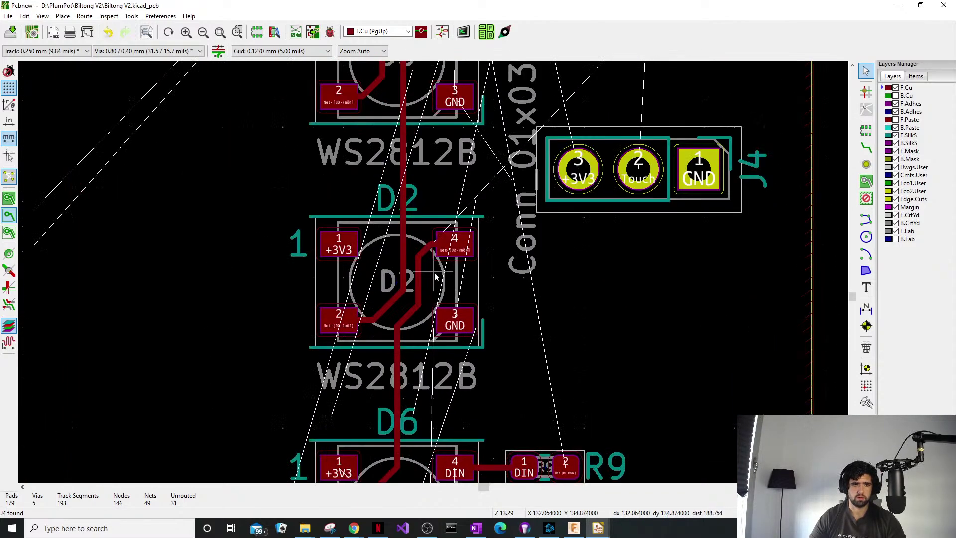
Shift the short diagonal Net-(D2-Pad4) segment beside D2's pad 4 toward the outside of its bend.
{"action": "scroll", "coordinate": [435, 278], "scroll_direction": "up", "scroll_amount": 4}
{"action": "left_click", "coordinate": [412, 220]}
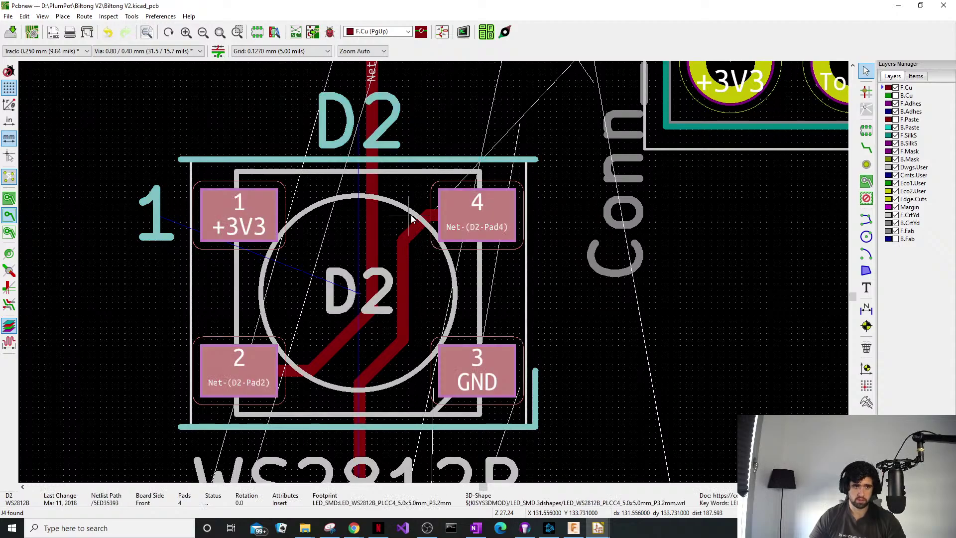
{"action": "left_click", "coordinate": [420, 232]}
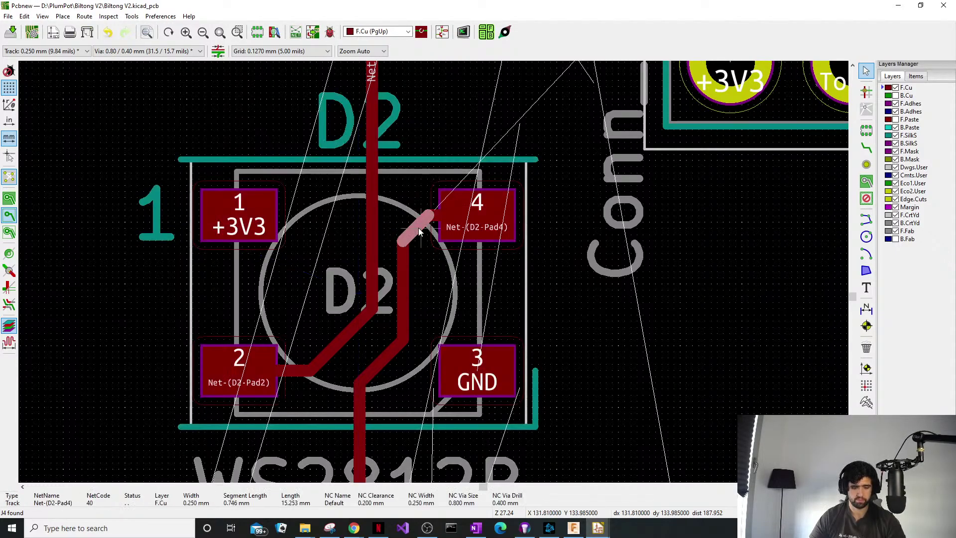
{"action": "mouse_move", "coordinate": [420, 231]}
{"action": "left_mouse_down"}
{"action": "mouse_move", "coordinate": [406, 218]}
{"action": "mouse_move", "coordinate": [409, 228]}
{"action": "left_mouse_up"}
Examine the tracks at D6 and R9, and follow the LED column back up to D4.
{"action": "middle_click_drag", "start_coordinate": [434, 345], "coordinate": [469, 172]}
{"action": "scroll", "coordinate": [438, 296], "scroll_direction": "down", "scroll_amount": 1}
{"action": "middle_click_drag", "start_coordinate": [408, 387], "coordinate": [424, 166]}
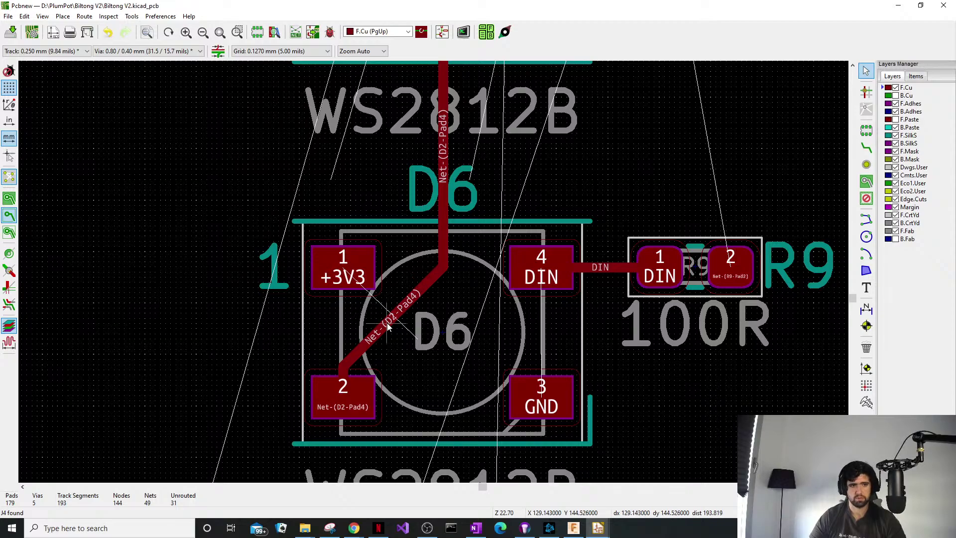
{"action": "scroll", "coordinate": [411, 306], "scroll_direction": "down", "scroll_amount": 1}
{"action": "middle_click_drag", "start_coordinate": [411, 306], "coordinate": [435, 278]}
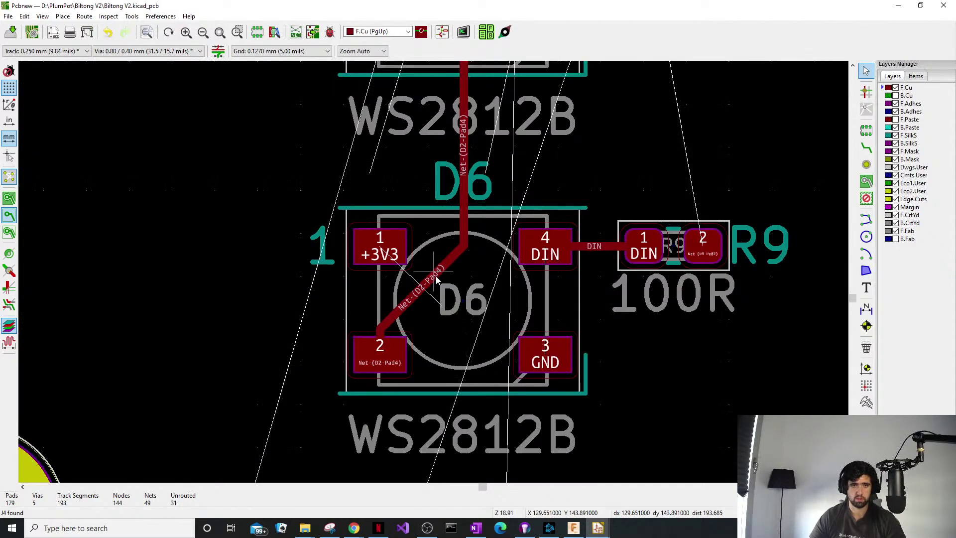
{"action": "middle_click_drag", "start_coordinate": [600, 332], "coordinate": [587, 174]}
{"action": "scroll", "coordinate": [383, 294], "scroll_direction": "down", "scroll_amount": 3}
{"action": "middle_click_drag", "start_coordinate": [422, 223], "coordinate": [437, 402]}
{"action": "middle_click_drag", "start_coordinate": [397, 240], "coordinate": [438, 408]}
{"action": "middle_click_drag", "start_coordinate": [417, 205], "coordinate": [398, 189]}
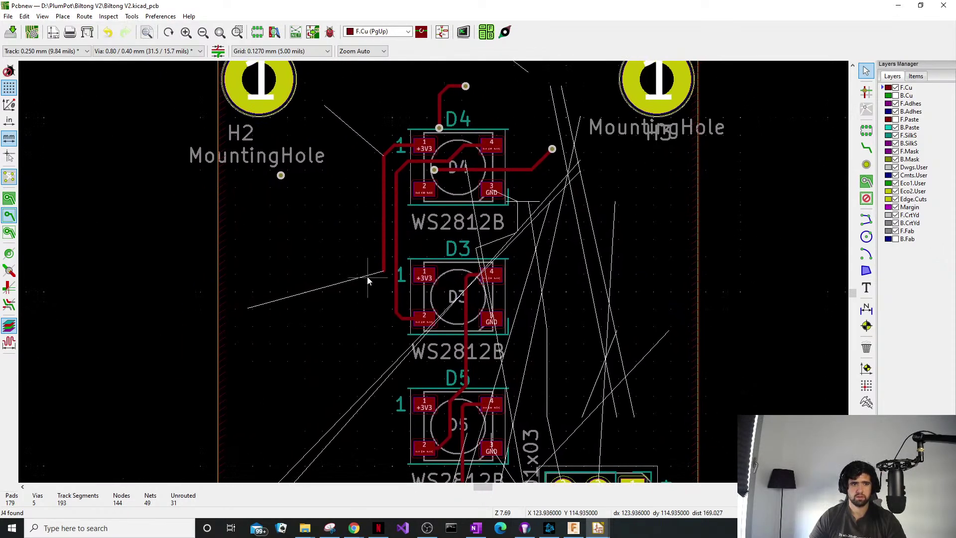
Examine the SCK track above D4 and the spacing of its vias from the LED's outline and pads.
{"action": "middle_click_drag", "start_coordinate": [446, 154], "coordinate": [417, 236]}
{"action": "scroll", "coordinate": [432, 172], "scroll_direction": "up", "scroll_amount": 1}
{"action": "scroll", "coordinate": [433, 274], "scroll_direction": "up", "scroll_amount": 3}
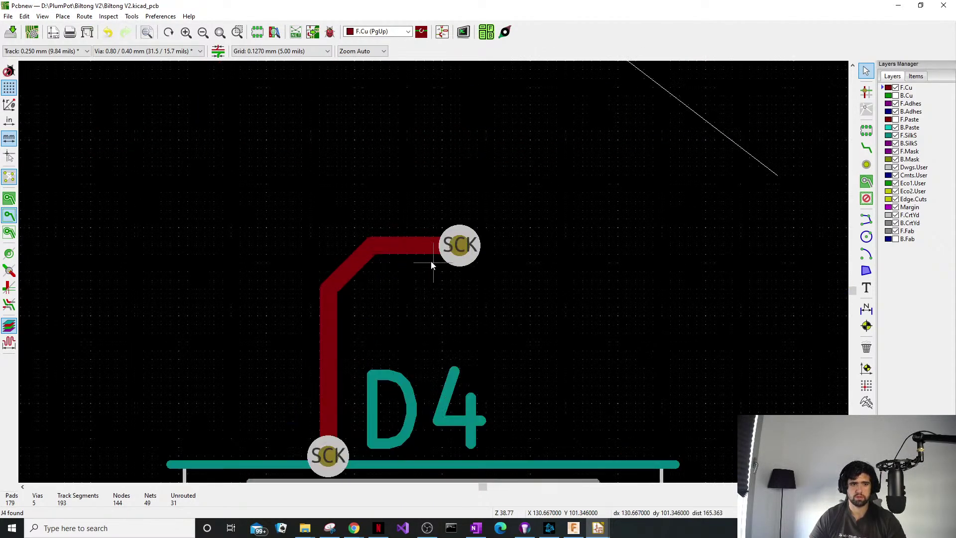
{"action": "scroll", "coordinate": [428, 265], "scroll_direction": "down", "scroll_amount": 2}
{"action": "scroll", "coordinate": [427, 319], "scroll_direction": "down", "scroll_amount": 1}
{"action": "left_click_drag", "start_coordinate": [407, 316], "coordinate": [447, 319]}
{"action": "scroll", "coordinate": [448, 309], "scroll_direction": "up", "scroll_amount": 1}
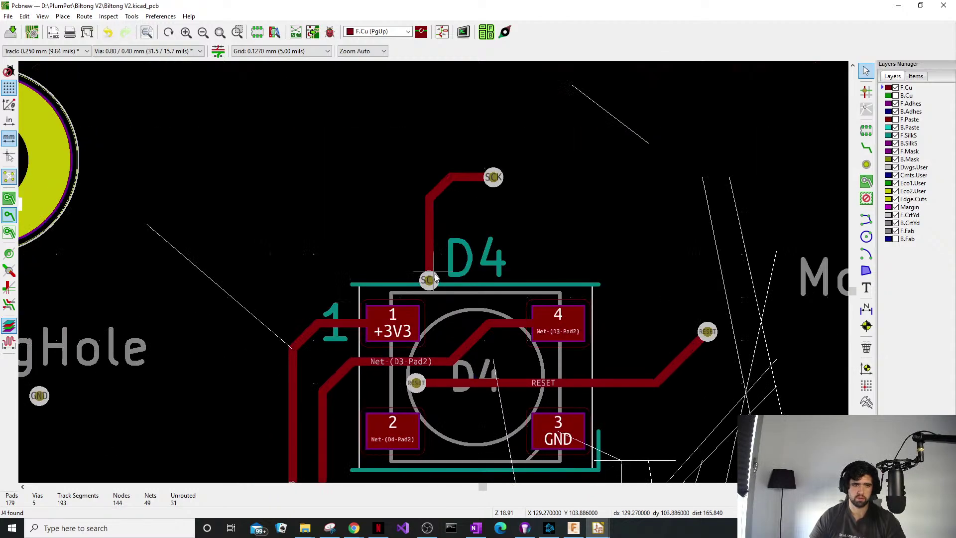
{"action": "scroll", "coordinate": [448, 283], "scroll_direction": "up", "scroll_amount": 4}
{"action": "scroll", "coordinate": [434, 275], "scroll_direction": "down", "scroll_amount": 5}
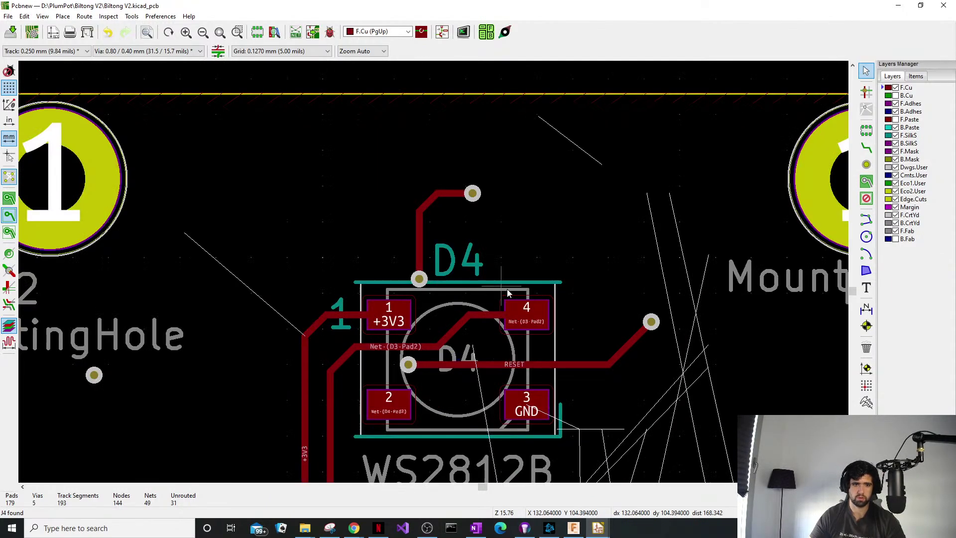
Check how the +3V3, Net-(D3-Pad2) and RESET tracks run around D4 and D3.
{"action": "scroll", "coordinate": [498, 284], "scroll_direction": "down", "scroll_amount": 3, "text": "shift"}
{"action": "middle_click_drag", "start_coordinate": [507, 210], "coordinate": [555, 132]}
{"action": "scroll", "coordinate": [608, 177], "scroll_direction": "down", "scroll_amount": 1}
{"action": "middle_click_drag", "start_coordinate": [429, 345], "coordinate": [543, 185]}
{"action": "scroll", "coordinate": [517, 253], "scroll_direction": "down", "scroll_amount": 1}
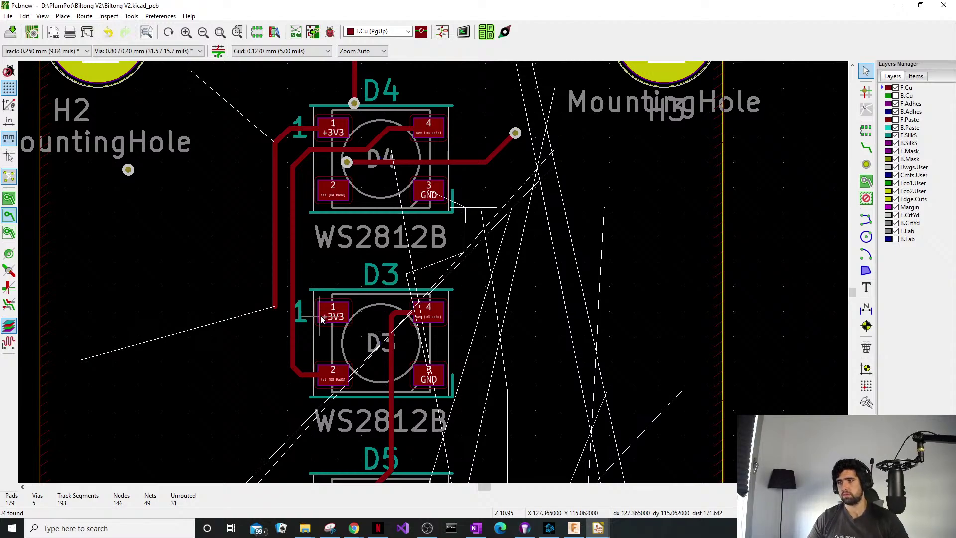
{"action": "key", "text": "alt+Tab"}
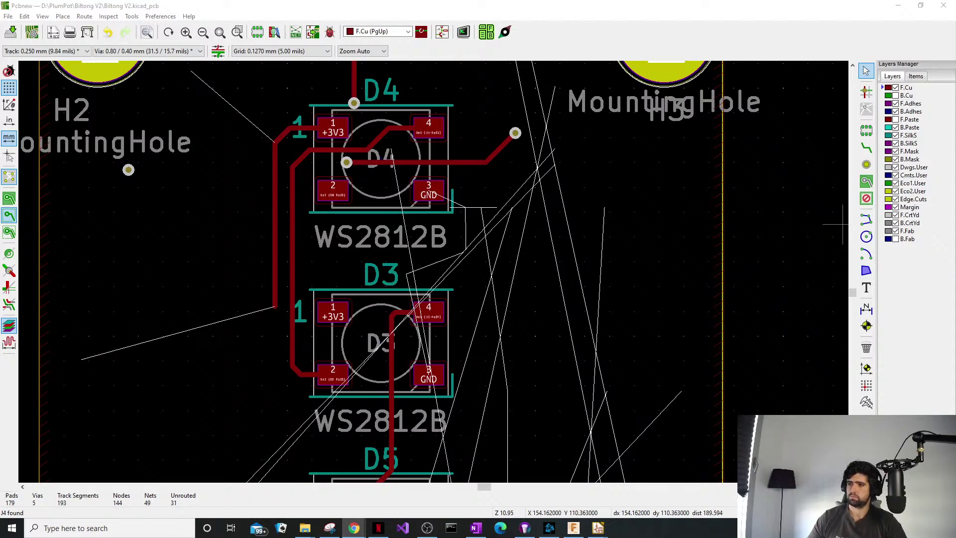
{"action": "middle_click_drag", "start_coordinate": [341, 299], "coordinate": [430, 325]}
{"action": "scroll", "coordinate": [438, 306], "scroll_direction": "down", "scroll_amount": 3}
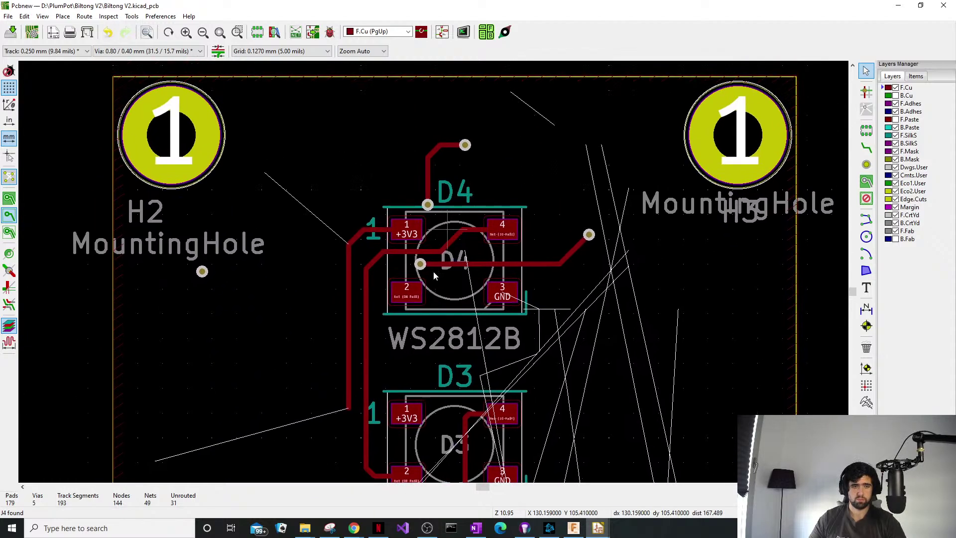
{"action": "scroll", "coordinate": [432, 270], "scroll_direction": "up", "scroll_amount": 6}
{"action": "scroll", "coordinate": [424, 269], "scroll_direction": "down", "scroll_amount": 1}
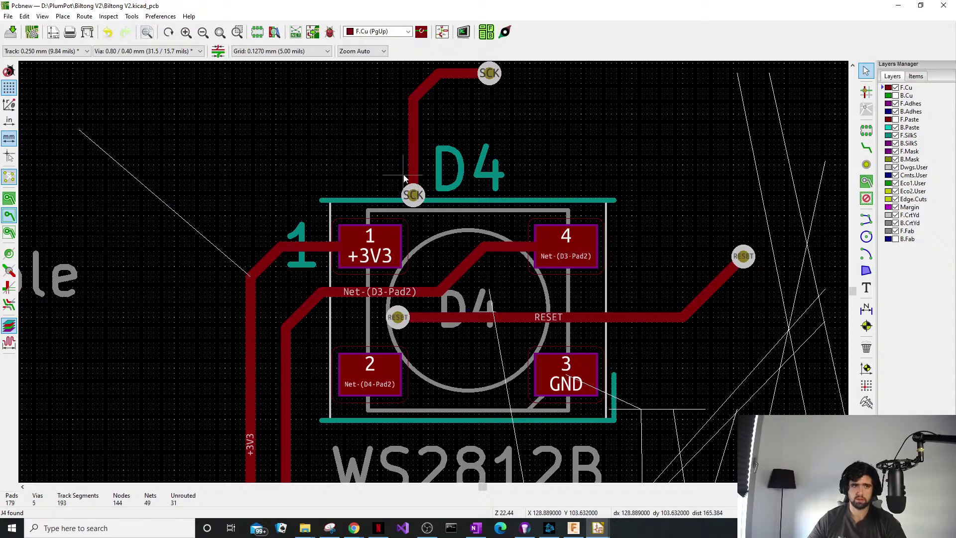
Inspect the vertical, diagonal and horizontal segments of the SCK track above D4 one by one.
{"action": "left_click", "coordinate": [414, 147]}
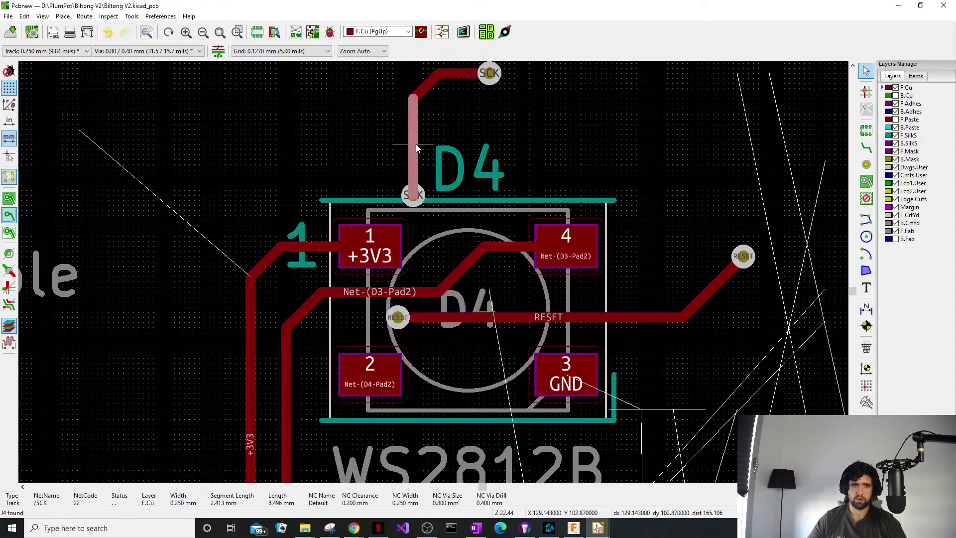
{"action": "left_click", "coordinate": [415, 99]}
{"action": "left_click", "coordinate": [422, 86]}
{"action": "left_click", "coordinate": [448, 74]}
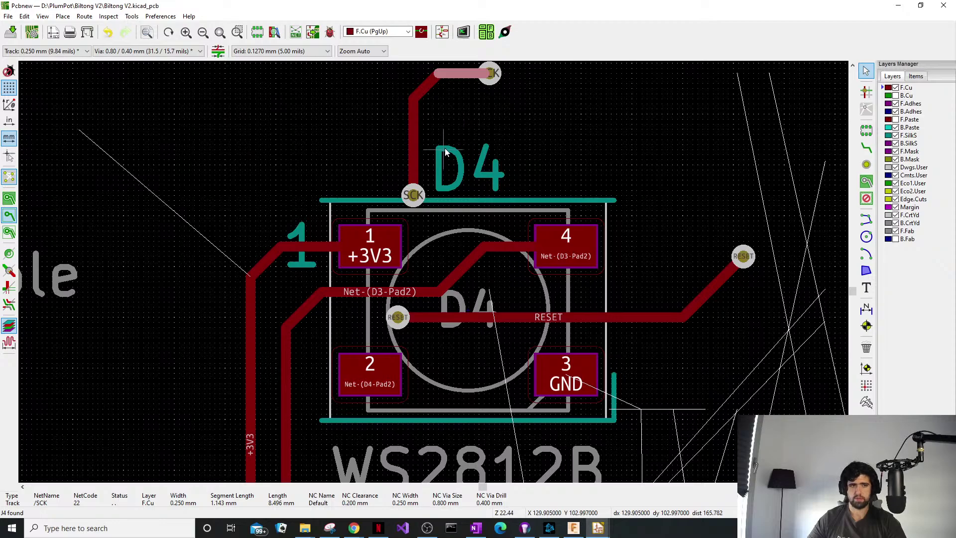
{"action": "left_click", "coordinate": [426, 90]}
{"action": "left_click", "coordinate": [416, 120]}
{"action": "left_click", "coordinate": [429, 83]}
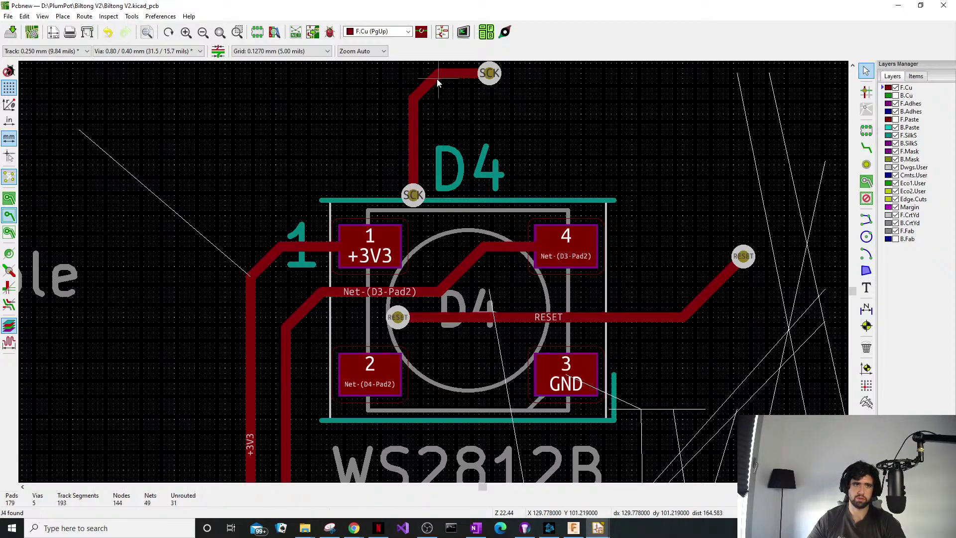
{"action": "left_click", "coordinate": [464, 75]}
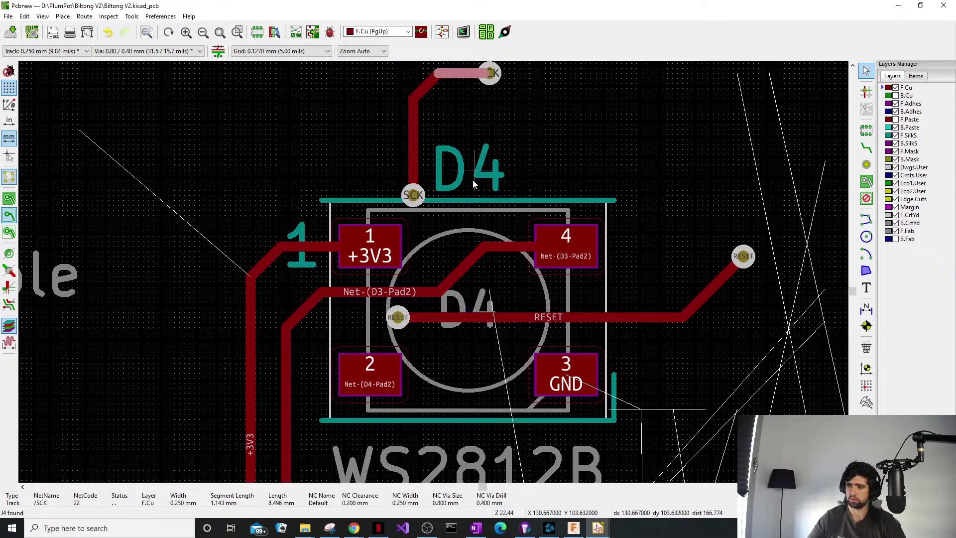
{"action": "right_click", "coordinate": [451, 245]}
{"action": "left_click", "coordinate": [333, 136]}
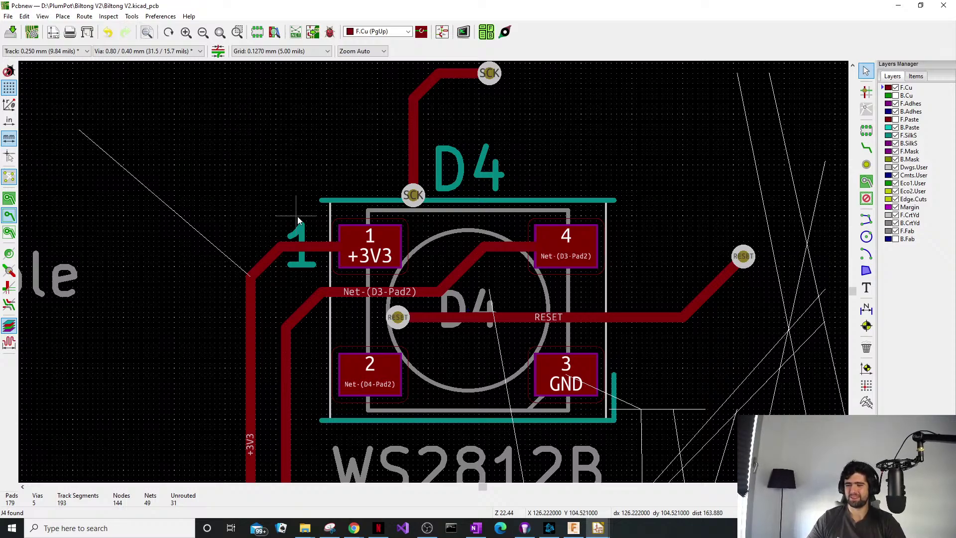
Examine the whole board outline and the remaining unrouted connections around the LED column and J4.
{"action": "scroll", "coordinate": [368, 225], "scroll_direction": "down", "scroll_amount": 5}
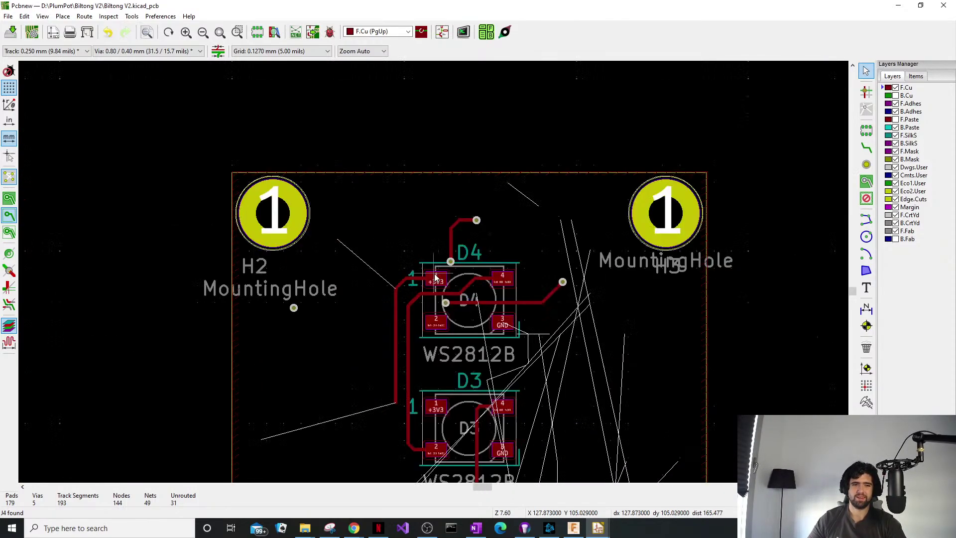
{"action": "scroll", "coordinate": [417, 196], "scroll_direction": "down", "scroll_amount": 5}
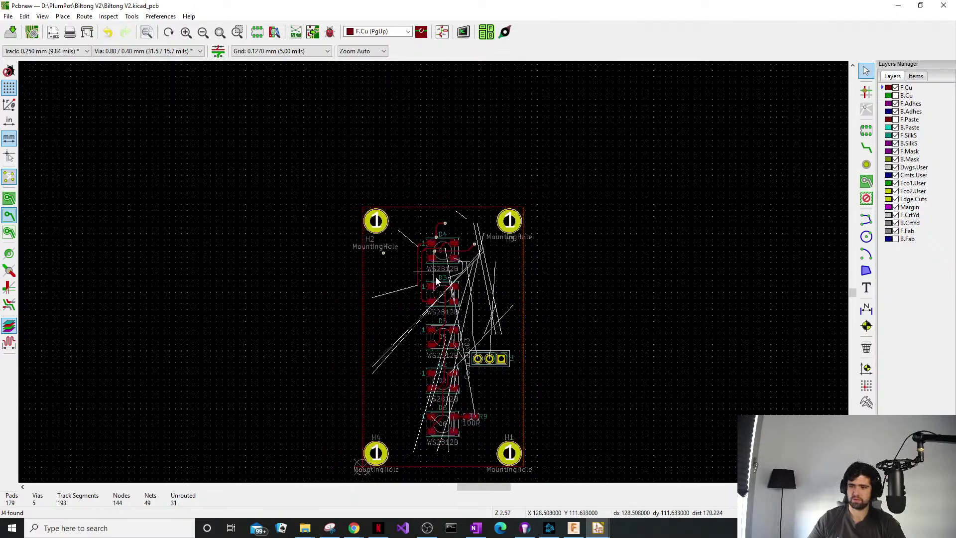
{"action": "scroll", "coordinate": [436, 279], "scroll_direction": "up", "scroll_amount": 7}
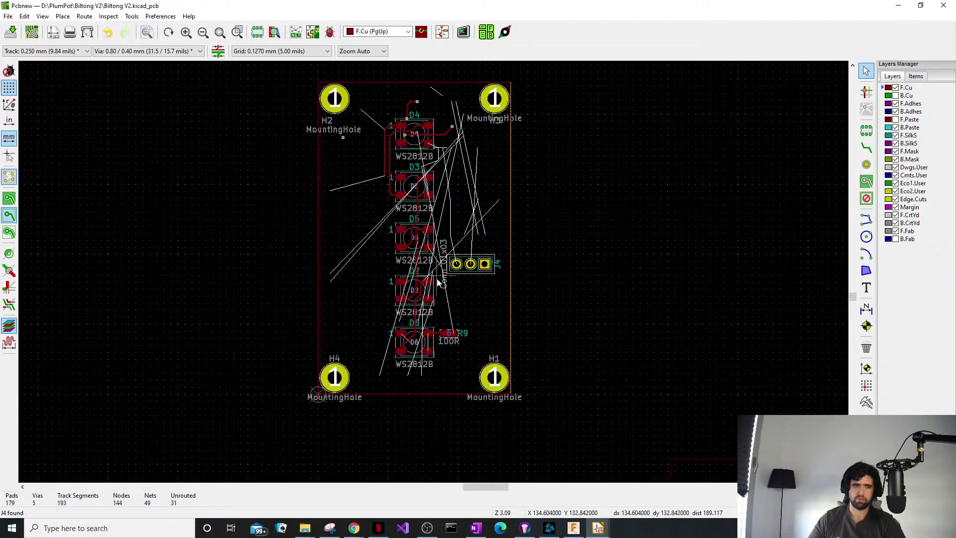
{"action": "scroll", "coordinate": [437, 274], "scroll_direction": "down", "scroll_amount": 7}
{"action": "scroll", "coordinate": [438, 278], "scroll_direction": "up", "scroll_amount": 4}
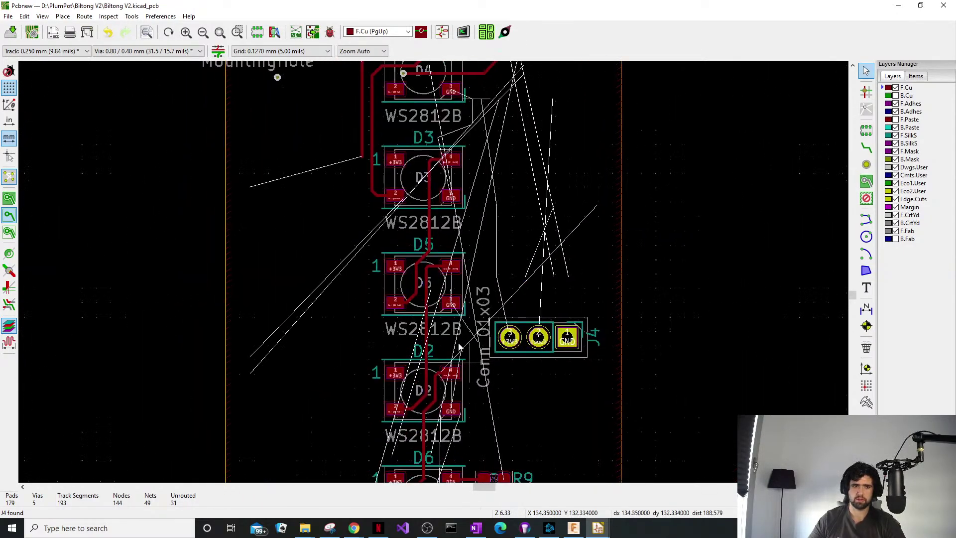
{"action": "middle_click_drag", "start_coordinate": [430, 307], "coordinate": [439, 369]}
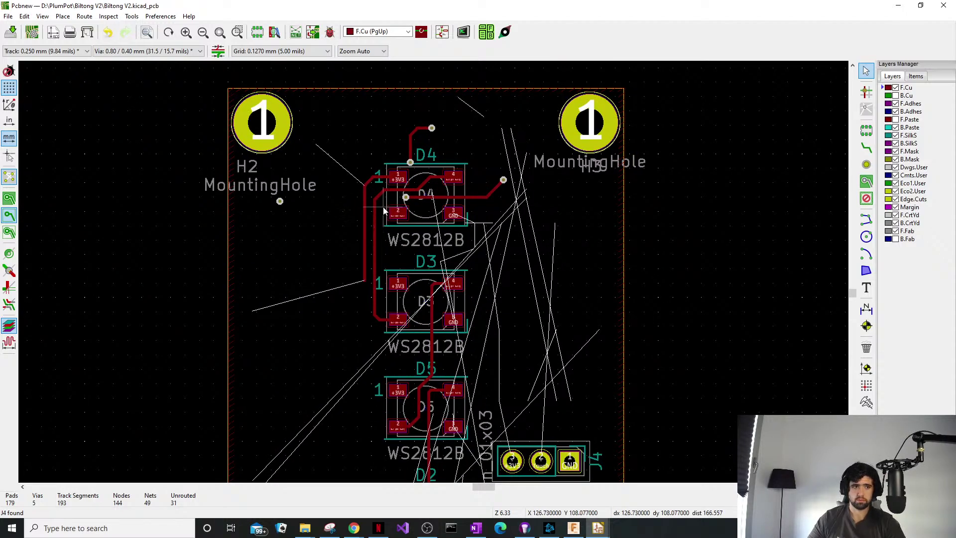
Shift the diagonal Net-(D3-Pad2) segment inside D4 farther from pad 4, toward pad 1.
{"action": "scroll", "coordinate": [433, 277], "scroll_direction": "up", "scroll_amount": 2}
{"action": "scroll", "coordinate": [434, 275], "scroll_direction": "up", "scroll_amount": 2}
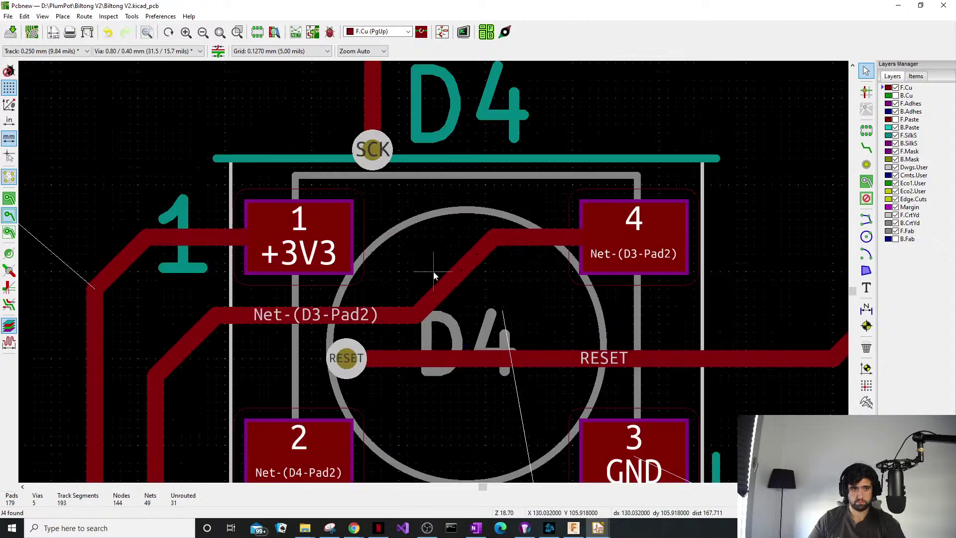
{"action": "left_click", "coordinate": [455, 287]}
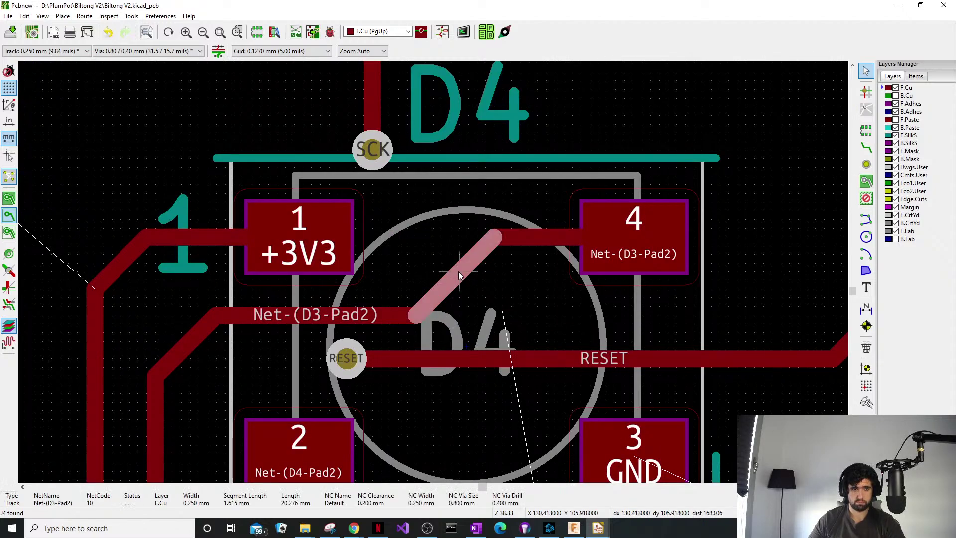
{"action": "left_click_drag", "start_coordinate": [458, 271], "coordinate": [443, 263]}
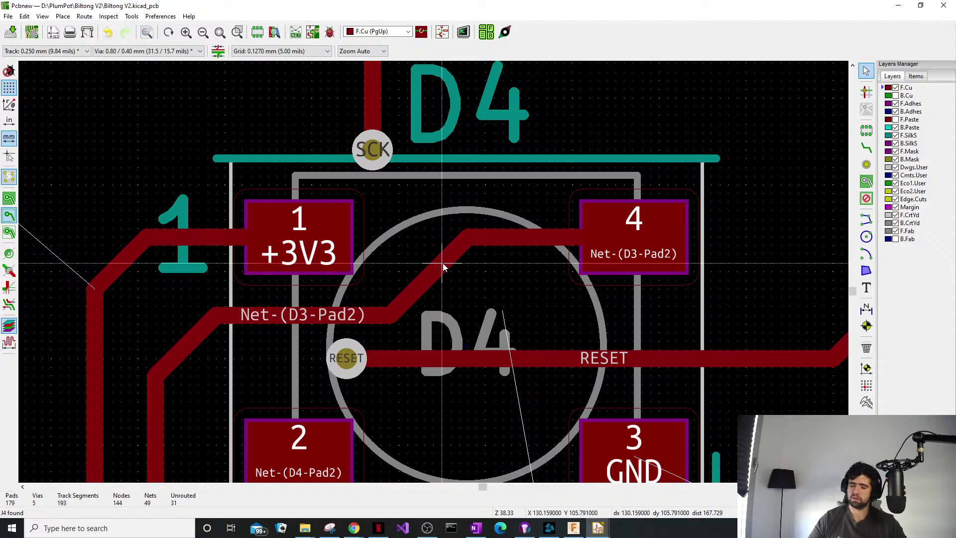
Review the track spacing inside D4 and the routing that continues down to D3.
{"action": "scroll", "coordinate": [443, 263], "scroll_direction": "down", "scroll_amount": 2}
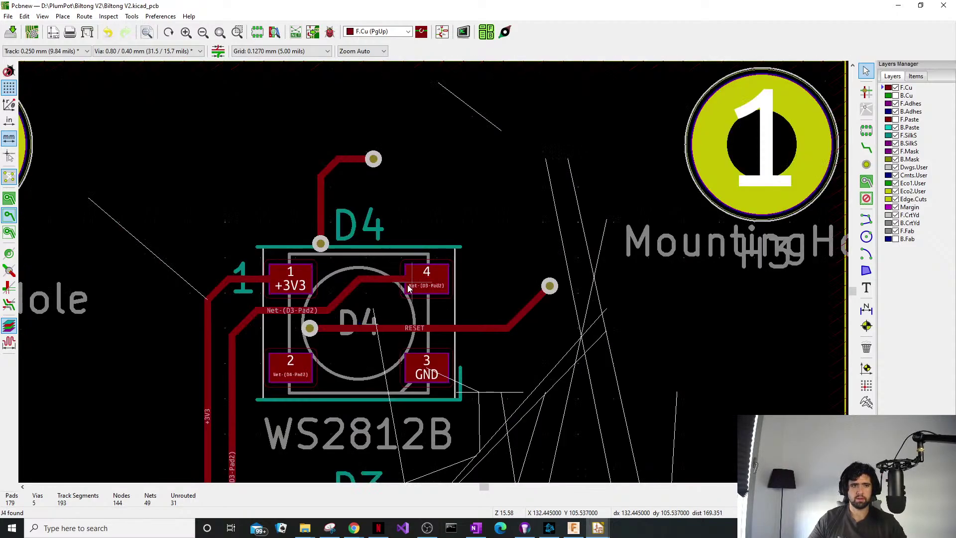
{"action": "scroll", "coordinate": [409, 285], "scroll_direction": "down", "scroll_amount": 1}
{"action": "middle_click_drag", "start_coordinate": [386, 303], "coordinate": [435, 265]}
{"action": "mouse_move", "coordinate": [412, 294]}
{"action": "middle_mouse_down"}
{"action": "mouse_move", "coordinate": [444, 267]}
{"action": "mouse_move", "coordinate": [361, 304]}
{"action": "middle_mouse_up"}
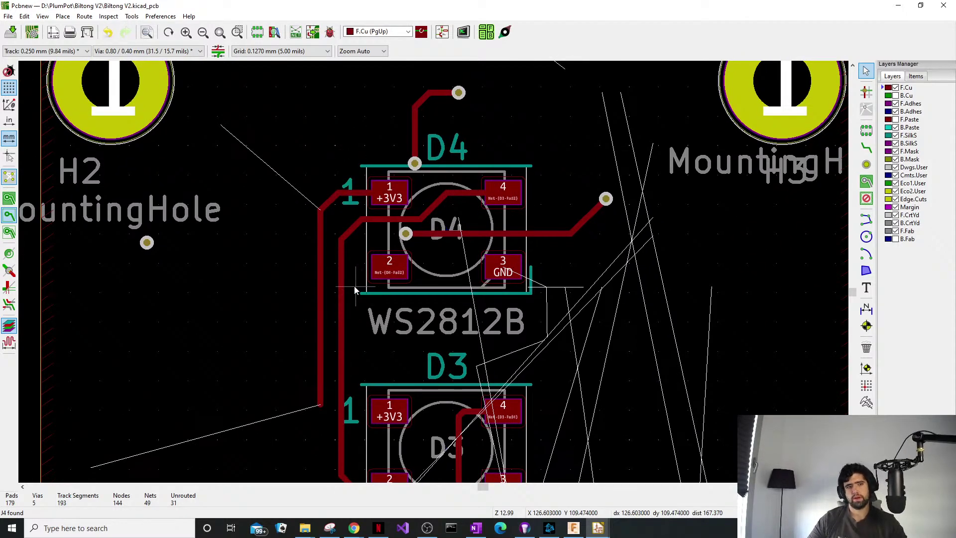
{"action": "middle_click_drag", "start_coordinate": [402, 277], "coordinate": [473, 335]}
{"action": "scroll", "coordinate": [405, 279], "scroll_direction": "up", "scroll_amount": 1}
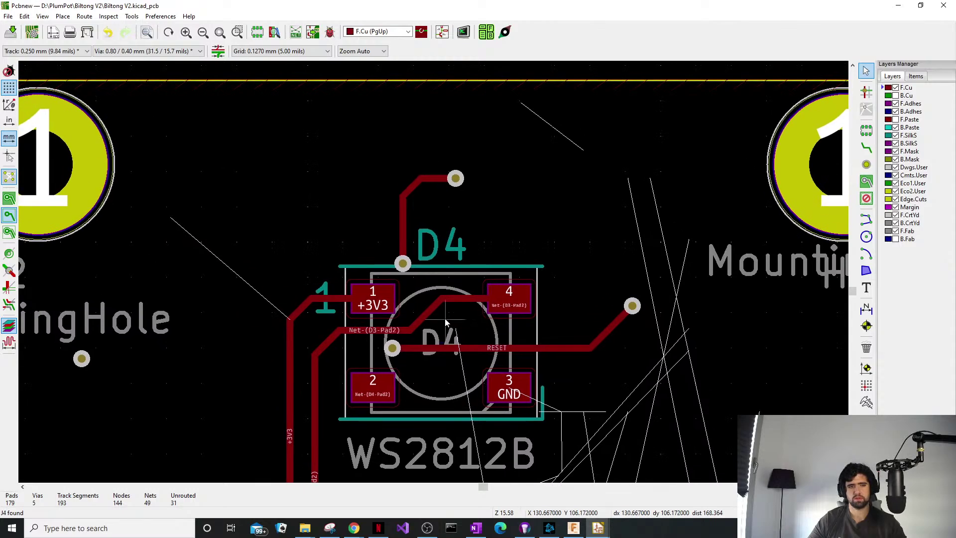
{"action": "scroll", "coordinate": [433, 271], "scroll_direction": "up", "scroll_amount": 1}
{"action": "scroll", "coordinate": [430, 253], "scroll_direction": "up", "scroll_amount": 1}
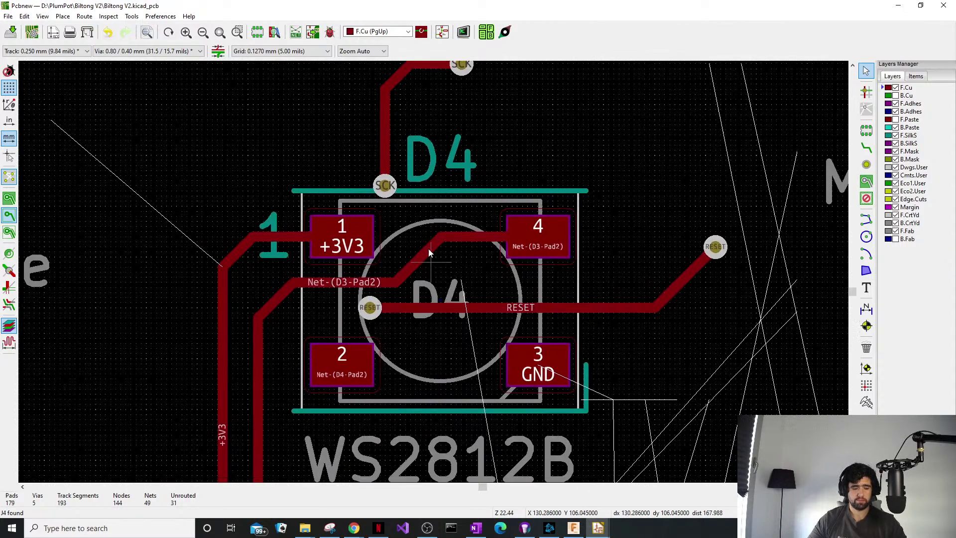
{"action": "scroll", "coordinate": [430, 253], "scroll_direction": "down", "scroll_amount": 8}
{"action": "scroll", "coordinate": [434, 272], "scroll_direction": "up", "scroll_amount": 5}
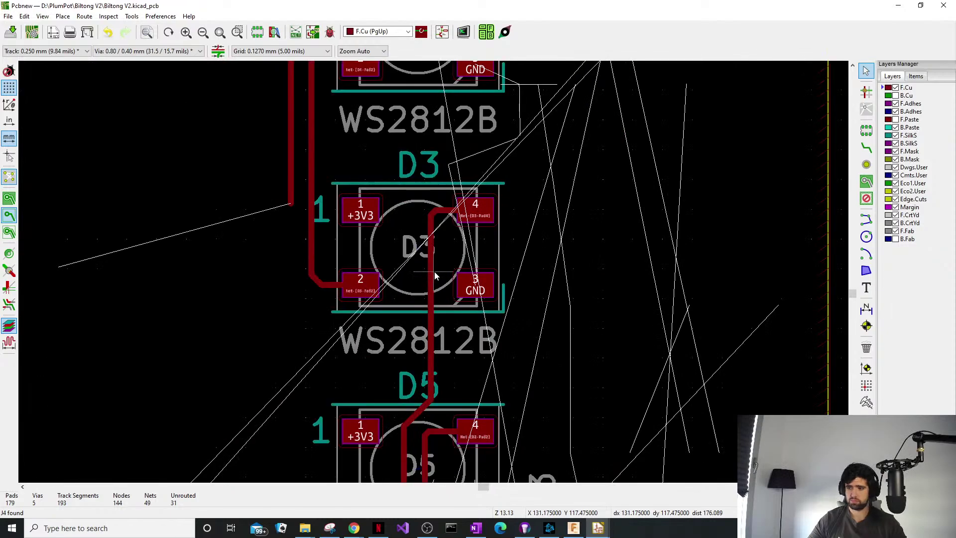
{"action": "middle_click_drag", "start_coordinate": [515, 327], "coordinate": [552, 393]}
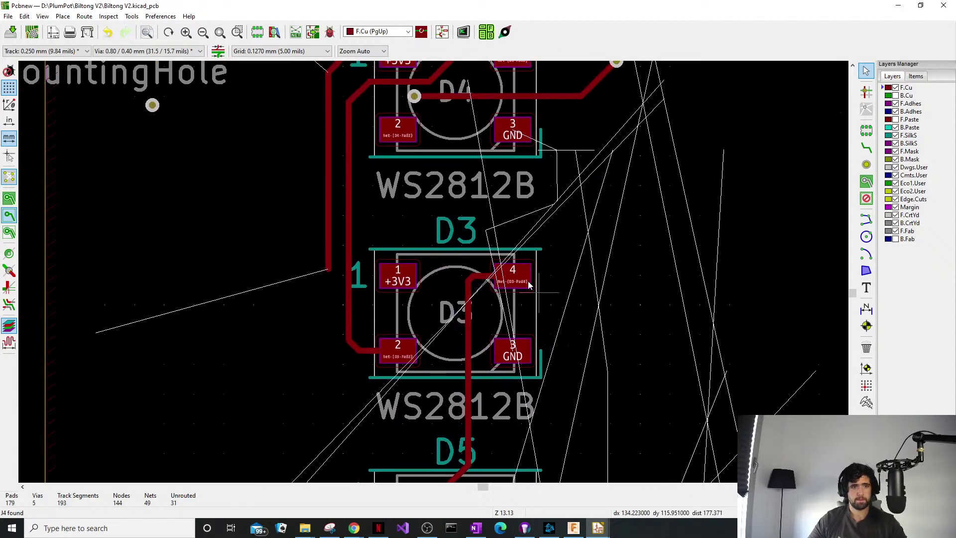
{"action": "scroll", "coordinate": [518, 281], "scroll_direction": "down", "scroll_amount": 1}
{"action": "middle_click_drag", "start_coordinate": [336, 206], "coordinate": [329, 325]}
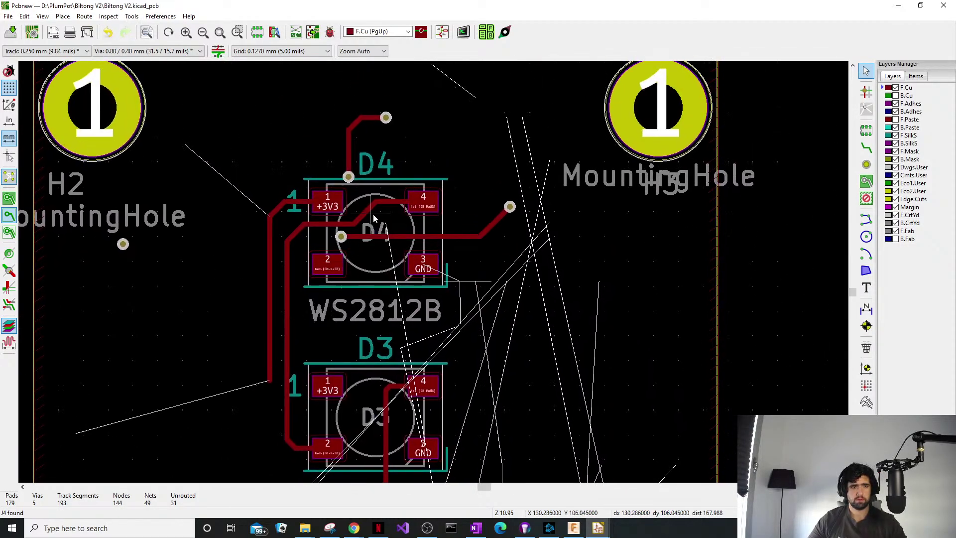
{"action": "scroll", "coordinate": [374, 216], "scroll_direction": "up", "scroll_amount": 1}
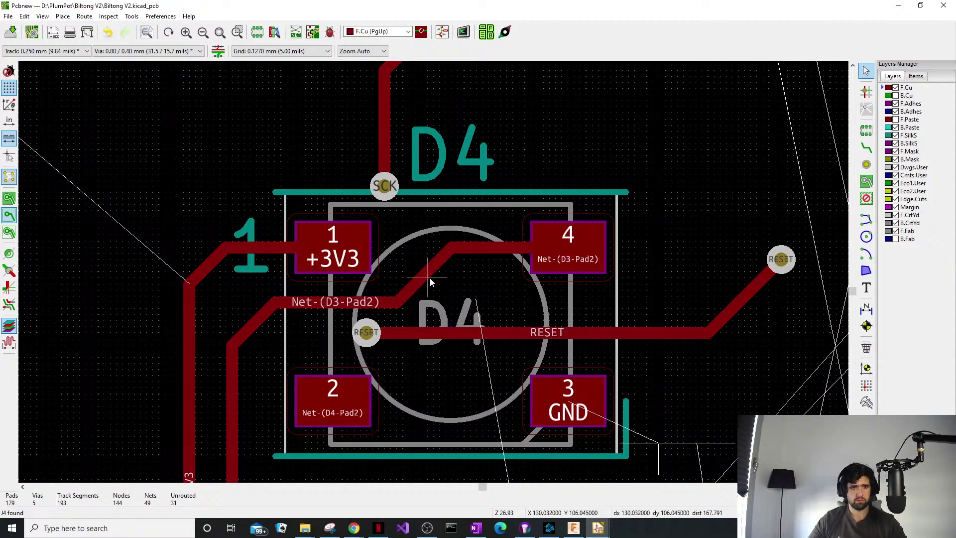
{"action": "left_click", "coordinate": [429, 278]}
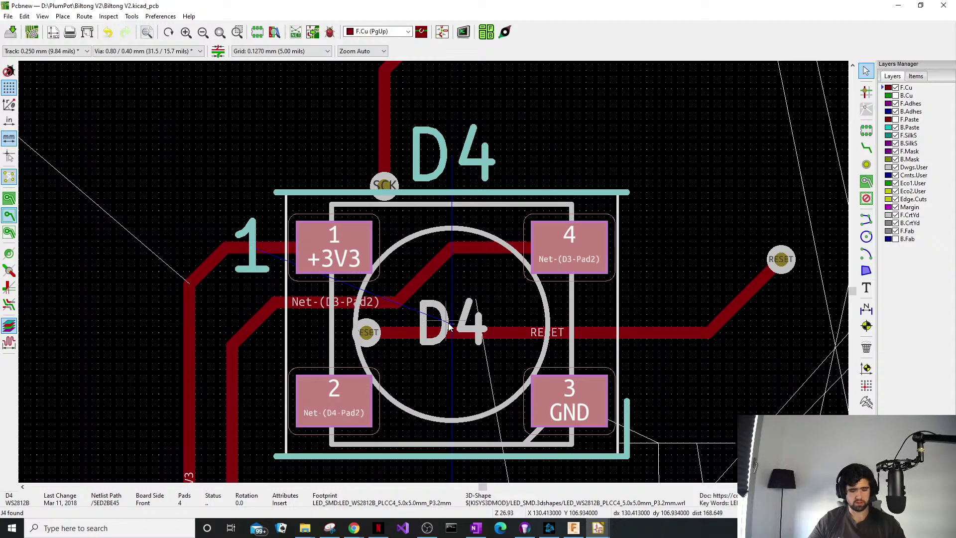
{"action": "key", "text": "ctrl+z"}
{"action": "middle_click_drag", "start_coordinate": [566, 157], "coordinate": [556, 143]}
{"action": "scroll", "coordinate": [557, 152], "scroll_direction": "down", "scroll_amount": 1}
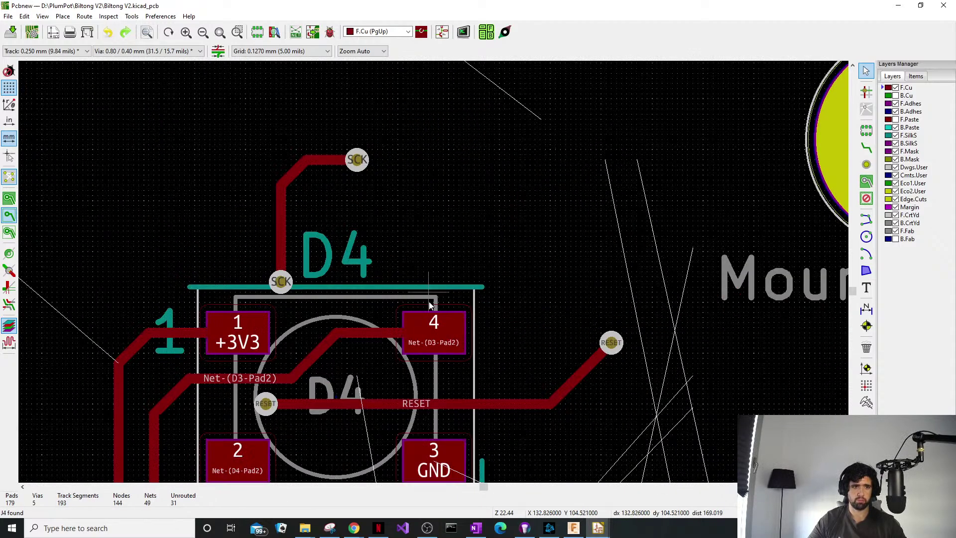
Delete the vertical, diagonal and horizontal +3V3 track segments running from D4 pad 1 down toward D3.
{"action": "middle_click_drag", "start_coordinate": [436, 326], "coordinate": [418, 174]}
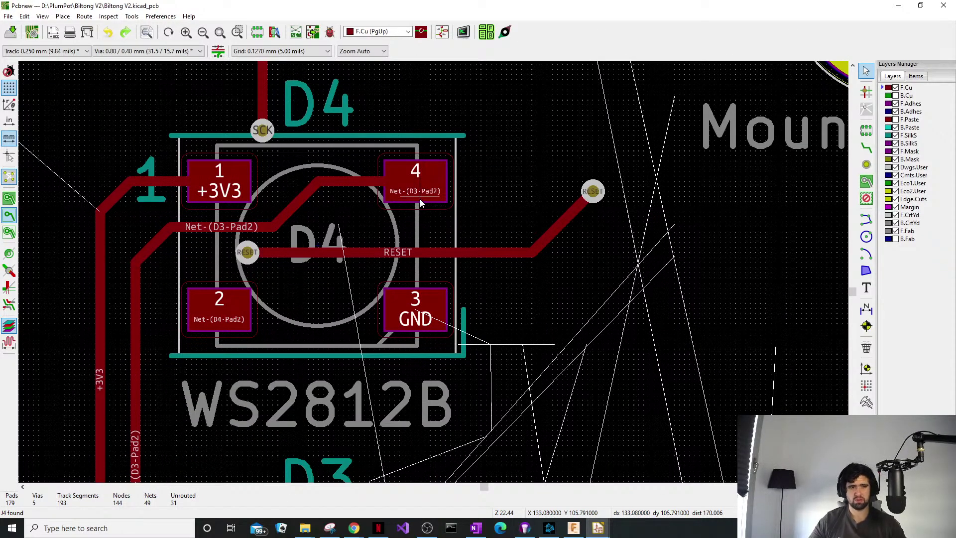
{"action": "scroll", "coordinate": [334, 209], "scroll_direction": "down", "scroll_amount": 5}
{"action": "middle_click_drag", "start_coordinate": [414, 391], "coordinate": [351, 299]}
{"action": "scroll", "coordinate": [348, 307], "scroll_direction": "up", "scroll_amount": 3}
{"action": "scroll", "coordinate": [438, 286], "scroll_direction": "down", "scroll_amount": 1}
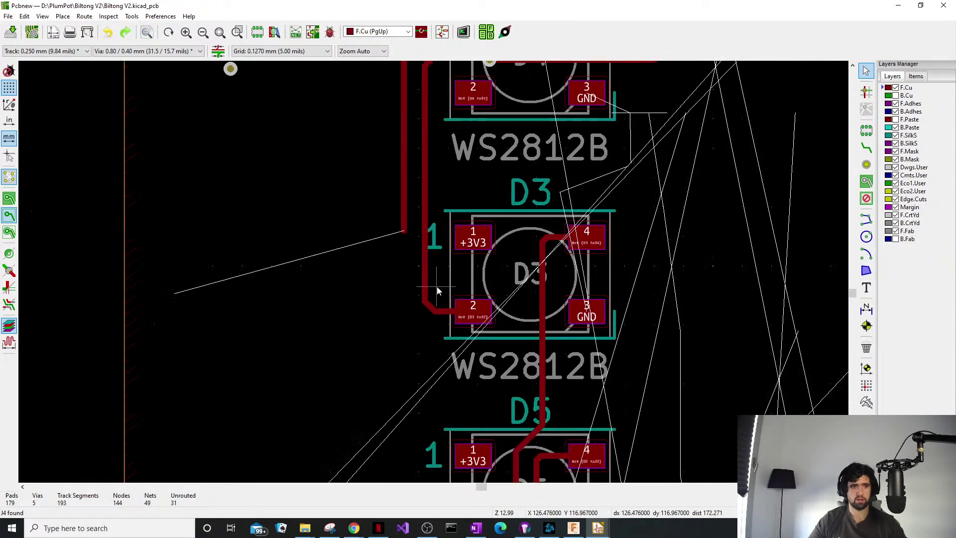
{"action": "scroll", "coordinate": [432, 271], "scroll_direction": "up", "scroll_amount": 1}
{"action": "middle_click_drag", "start_coordinate": [432, 271], "coordinate": [400, 389]}
{"action": "left_click", "coordinate": [391, 383]}
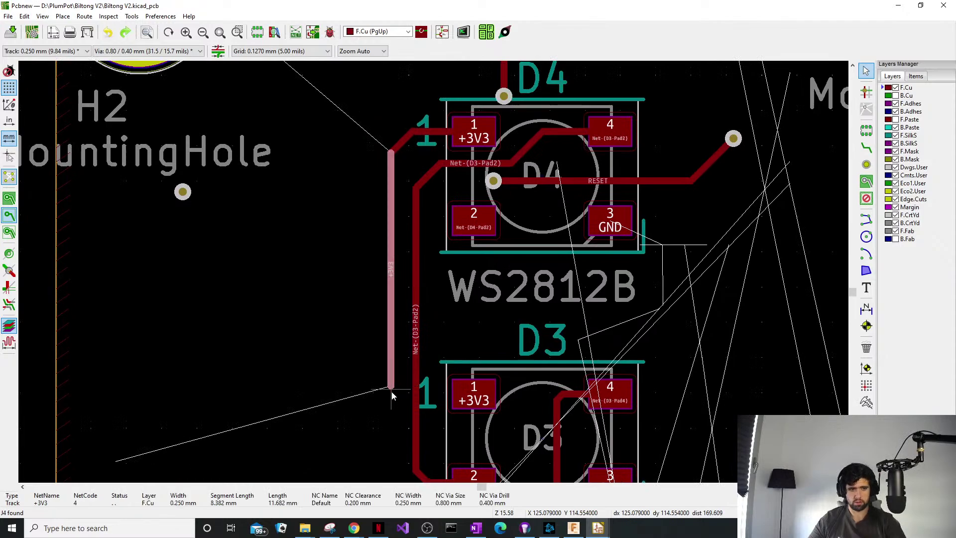
{"action": "key", "text": "Delete"}
{"action": "left_click", "coordinate": [399, 148]}
{"action": "key", "text": "Delete"}
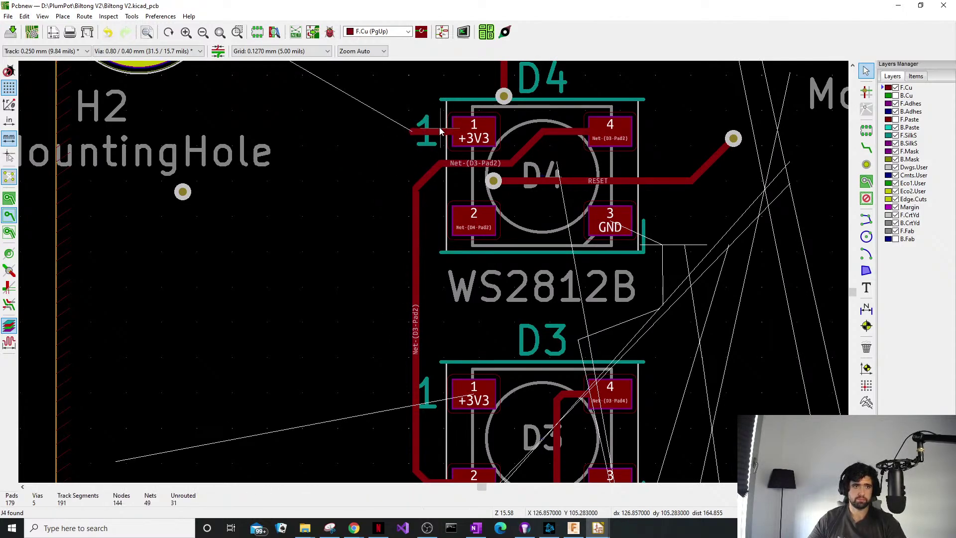
{"action": "left_click", "coordinate": [431, 133]}
{"action": "key", "text": "Delete"}
Examine the SCK via above D4 and the unrouted +3V3 connection leaving pad 1.
{"action": "scroll", "coordinate": [515, 247], "scroll_direction": "up", "scroll_amount": 3, "text": "shift"}
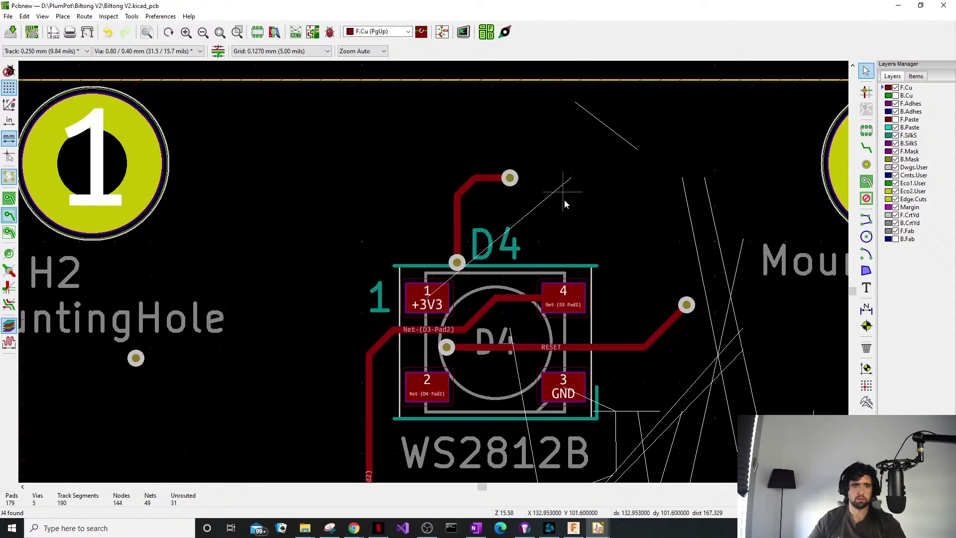
{"action": "scroll", "coordinate": [480, 273], "scroll_direction": "up", "scroll_amount": 5}
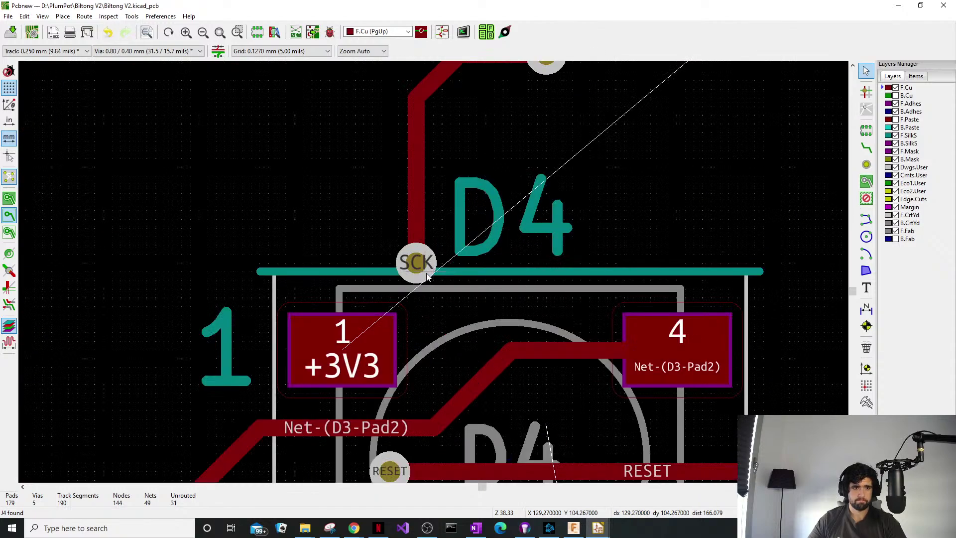
{"action": "left_click", "coordinate": [416, 262]}
{"action": "left_click", "coordinate": [510, 169]}
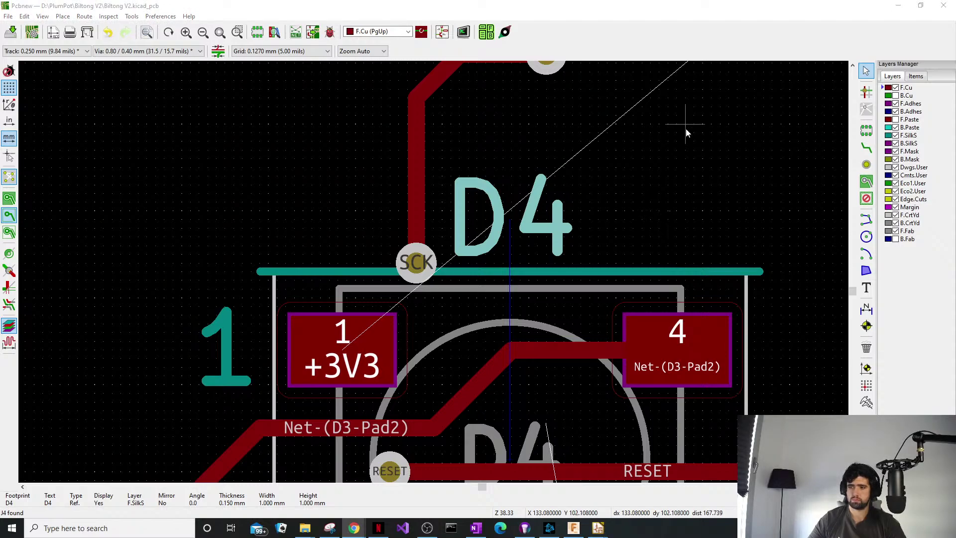
{"action": "scroll", "coordinate": [507, 234], "scroll_direction": "down", "scroll_amount": 2}
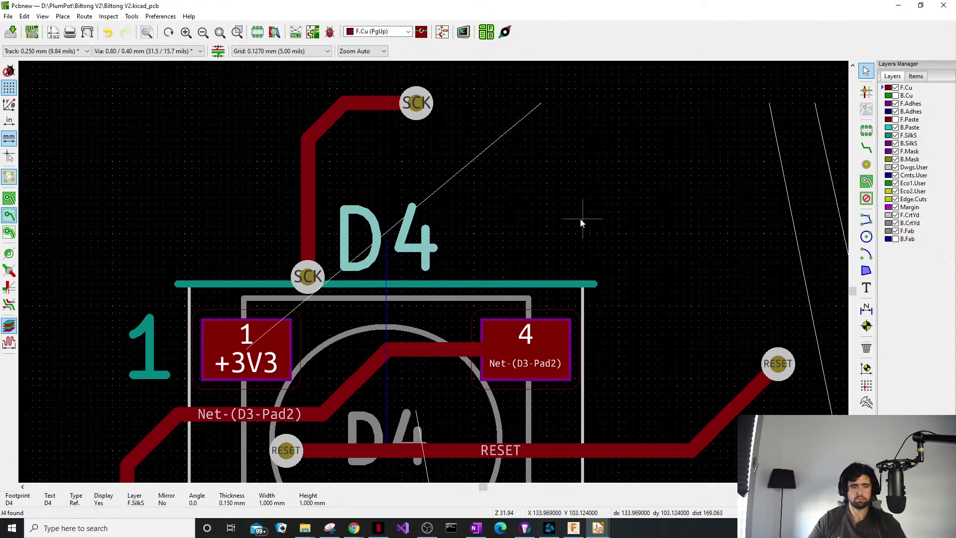
{"action": "middle_click_drag", "start_coordinate": [337, 271], "coordinate": [347, 308]}
{"action": "scroll", "coordinate": [348, 312], "scroll_direction": "down", "scroll_amount": 4}
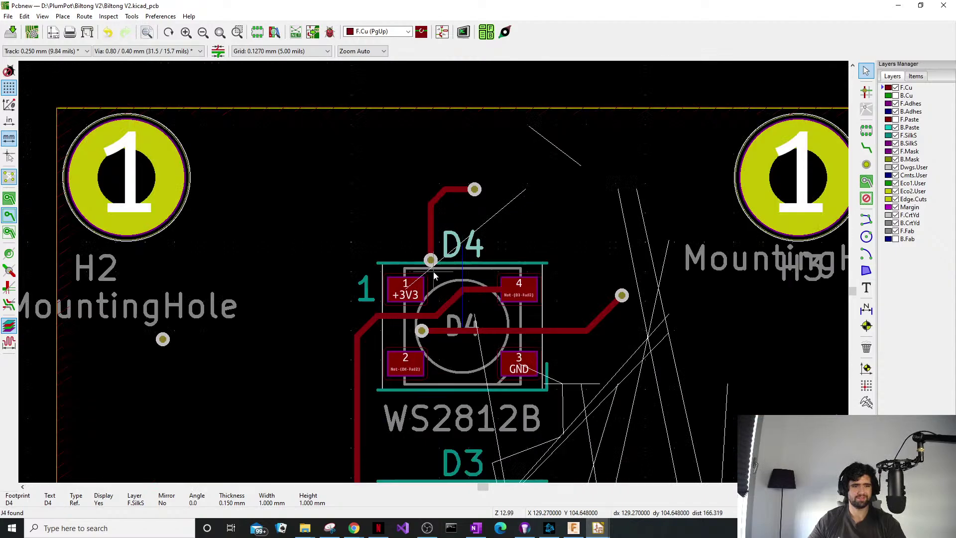
Route a short horizontal GND track on front copper from D4 pad 3 to just outside the LED's outline.
{"action": "middle_click_drag", "start_coordinate": [443, 294], "coordinate": [333, 80]}
{"action": "middle_click_drag", "start_coordinate": [416, 217], "coordinate": [430, 270]}
{"action": "scroll", "coordinate": [392, 220], "scroll_direction": "up", "scroll_amount": 1}
{"action": "key", "text": "x"}
{"action": "left_click", "coordinate": [429, 258]}
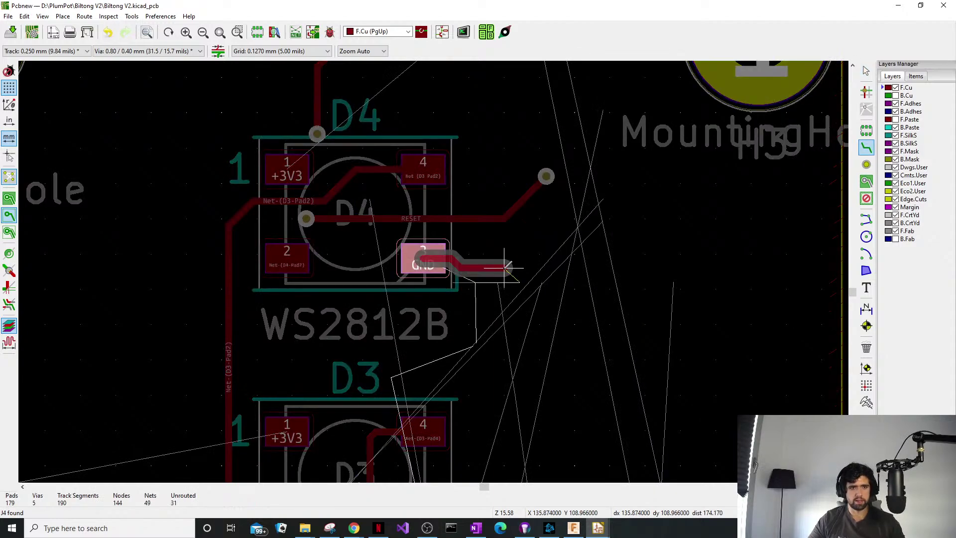
{"action": "scroll", "coordinate": [493, 262], "scroll_direction": "up", "scroll_amount": 3}
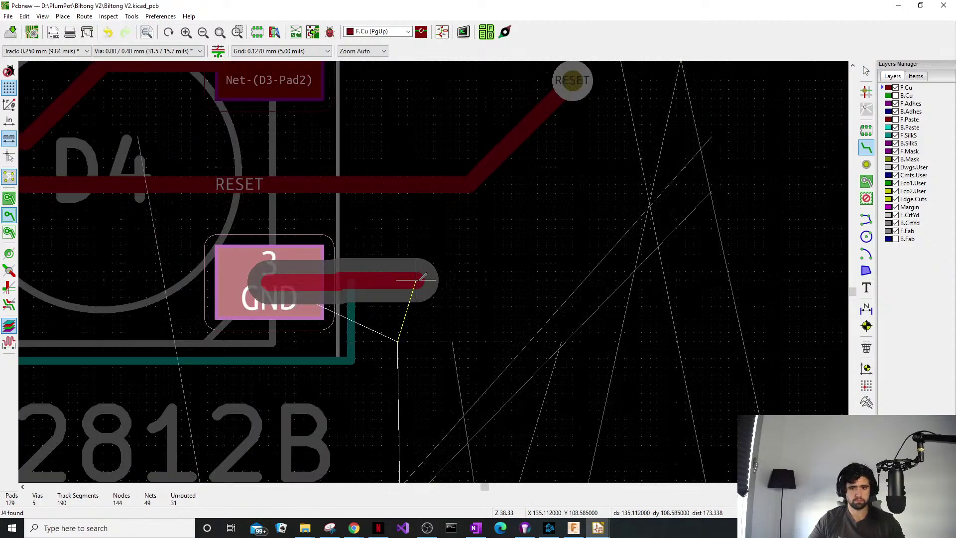
{"action": "left_click", "coordinate": [429, 278]}
{"action": "key", "text": "Escape"}
{"action": "key", "text": "Escape"}
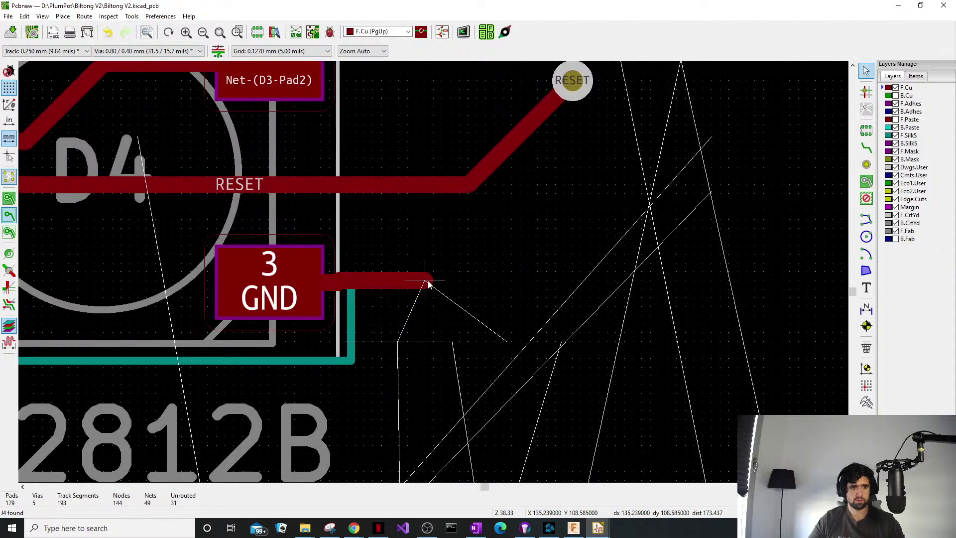
Straighten the GND stub at D4 pad 3 and remove the tiny leftover segment at its free end.
{"action": "left_click", "coordinate": [394, 282]}
{"action": "left_click_drag", "start_coordinate": [393, 283], "coordinate": [429, 282]}
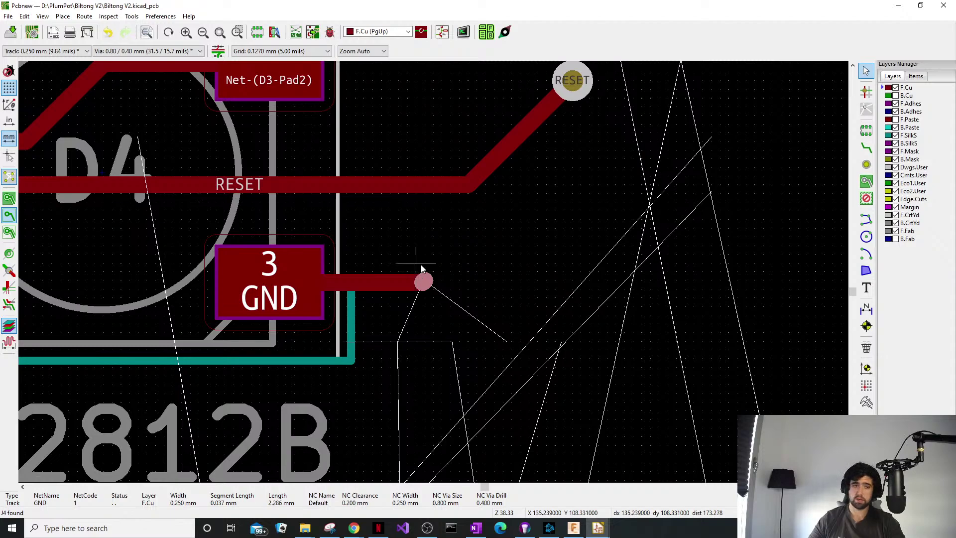
{"action": "left_click", "coordinate": [422, 268]}
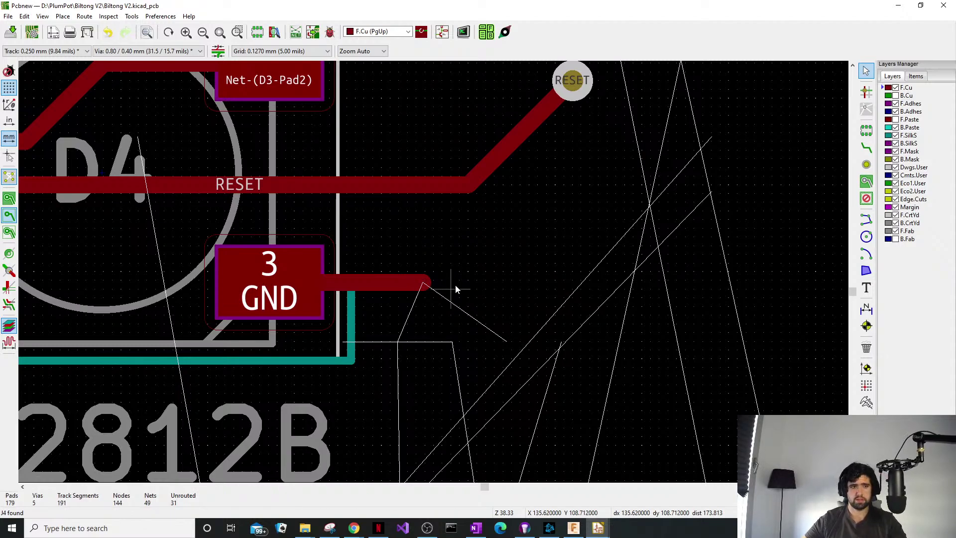
Duplicate the RESET via beside D4 and place the copy on the free end of the pad 3 GND stub.
{"action": "left_click", "coordinate": [581, 93]}
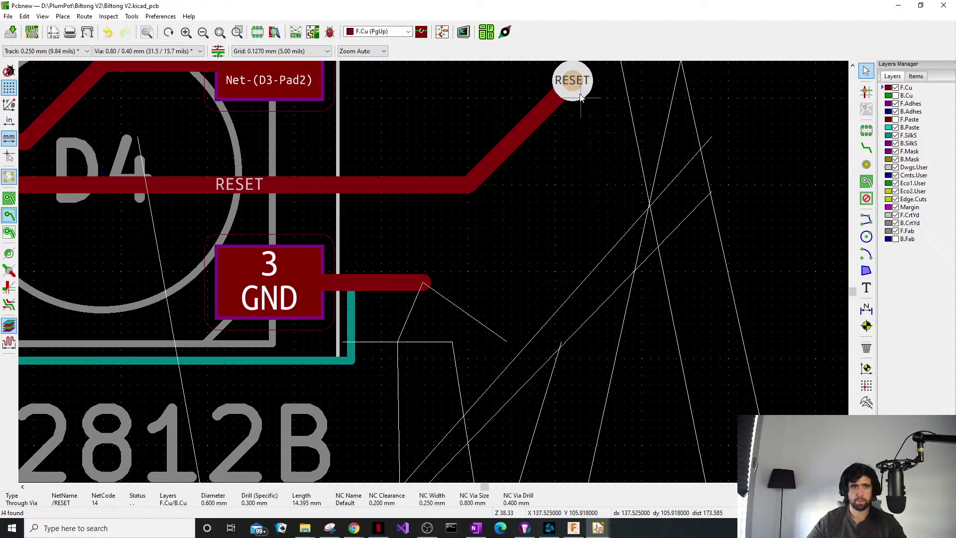
{"action": "key", "text": "ctrl+c"}
{"action": "left_click", "coordinate": [572, 84]}
{"action": "left_click", "coordinate": [574, 87]}
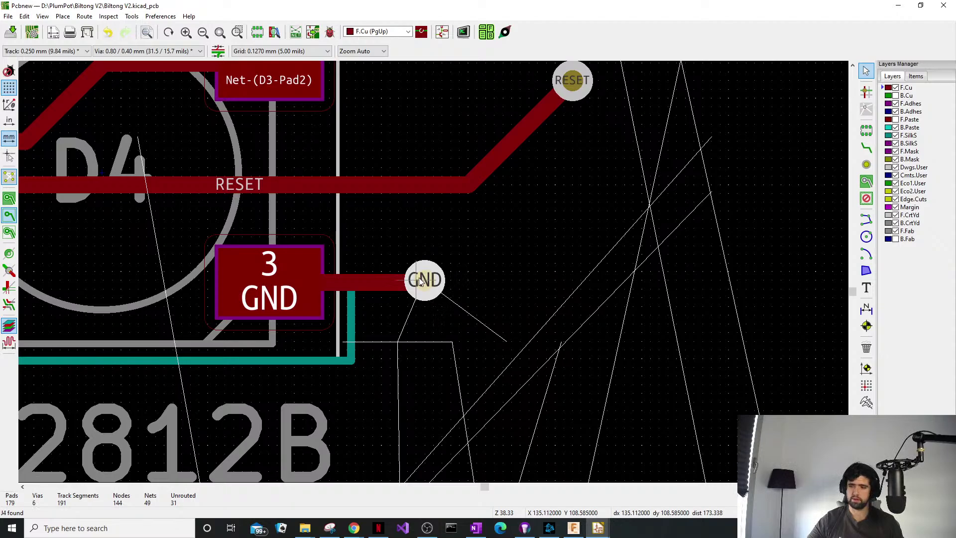
{"action": "scroll", "coordinate": [266, 222], "scroll_direction": "down", "scroll_amount": 4}
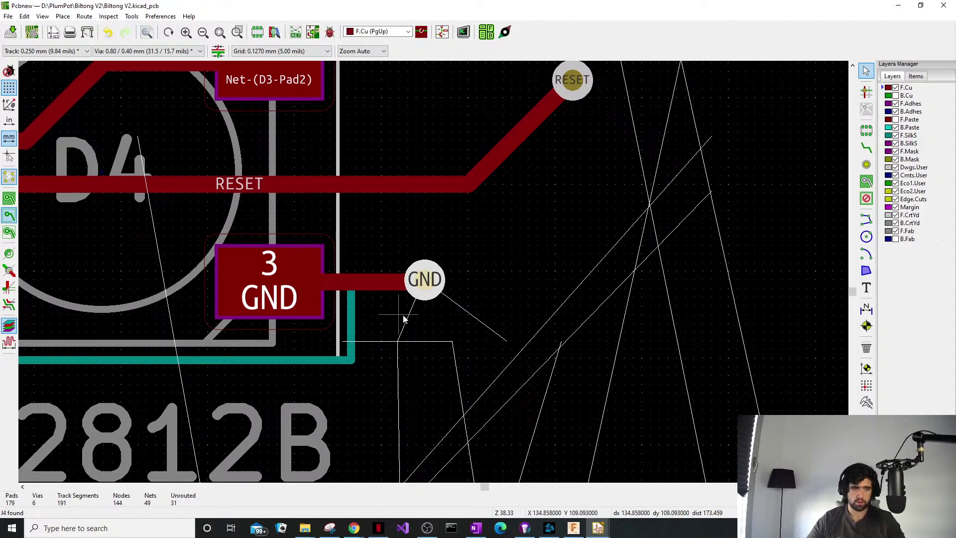
{"action": "scroll", "coordinate": [462, 174], "scroll_direction": "up", "scroll_amount": 4}
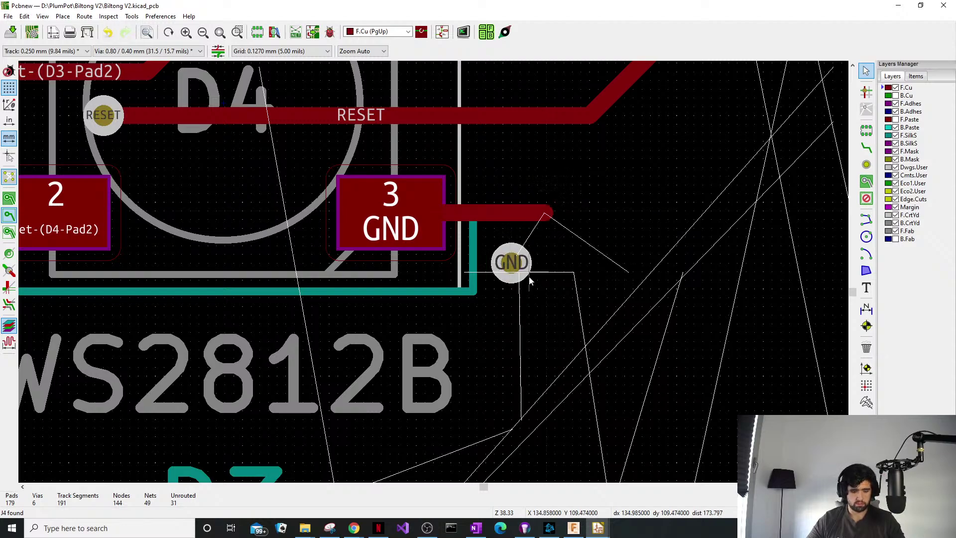
{"action": "left_click", "coordinate": [545, 212]}
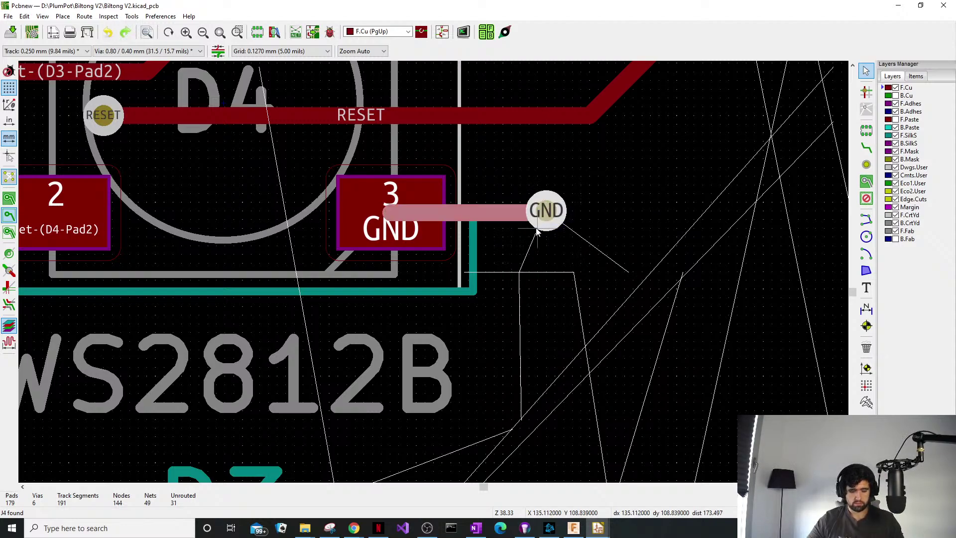
Copy D4's GND stub together with its via and paste it onto D3 pad 3.
{"action": "scroll", "coordinate": [442, 309], "scroll_direction": "down", "scroll_amount": 2}
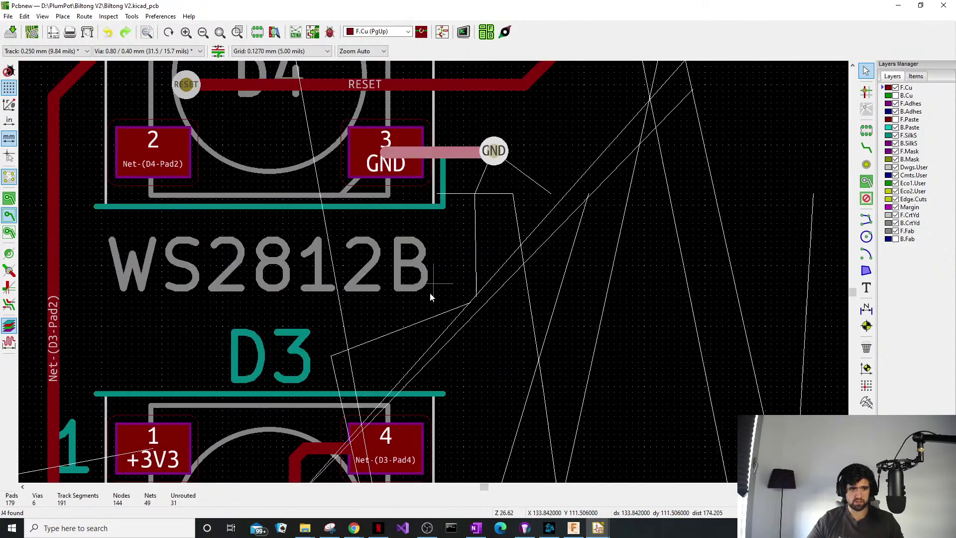
{"action": "scroll", "coordinate": [431, 319], "scroll_direction": "down", "scroll_amount": 1}
{"action": "scroll", "coordinate": [428, 319], "scroll_direction": "up", "scroll_amount": 1}
{"action": "scroll", "coordinate": [438, 328], "scroll_direction": "down", "scroll_amount": 1}
{"action": "scroll", "coordinate": [432, 343], "scroll_direction": "down", "scroll_amount": 1}
{"action": "scroll", "coordinate": [433, 279], "scroll_direction": "up", "scroll_amount": 1}
{"action": "key", "text": "ctrl+v"}
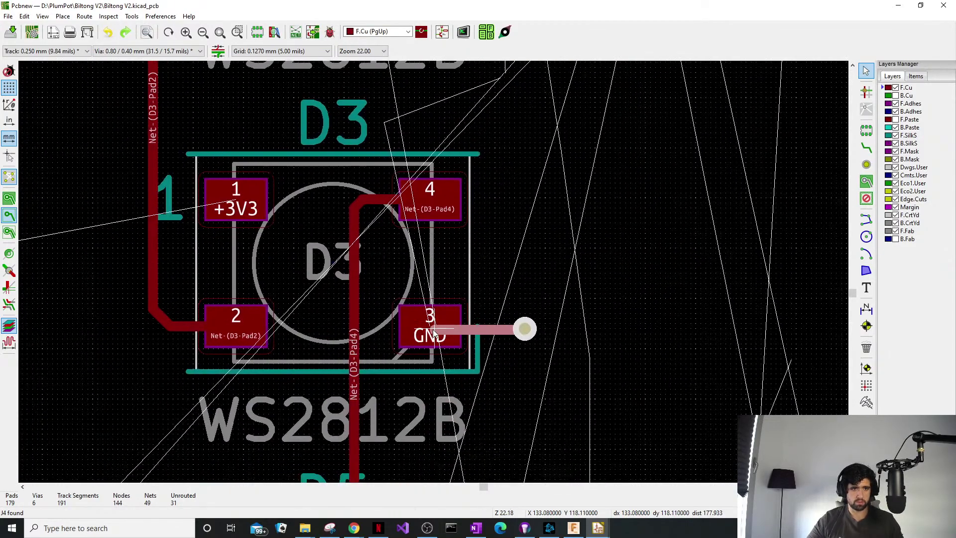
{"action": "left_click", "coordinate": [434, 333]}
Paste the same GND stub and via onto pad 3 of D5, D2 and D6.
{"action": "scroll", "coordinate": [429, 328], "scroll_direction": "down", "scroll_amount": 2}
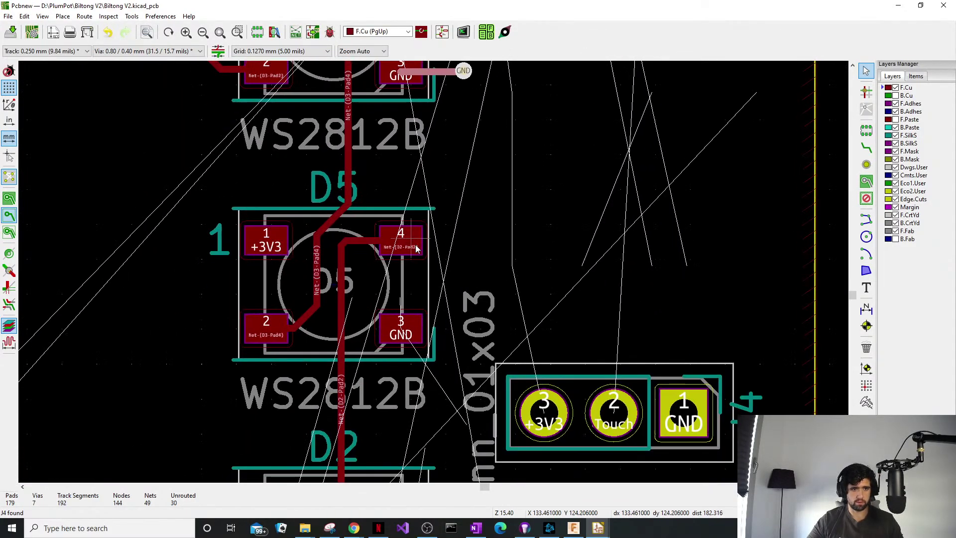
{"action": "key", "text": "ctrl+v"}
{"action": "scroll", "coordinate": [426, 379], "scroll_direction": "down", "scroll_amount": 1}
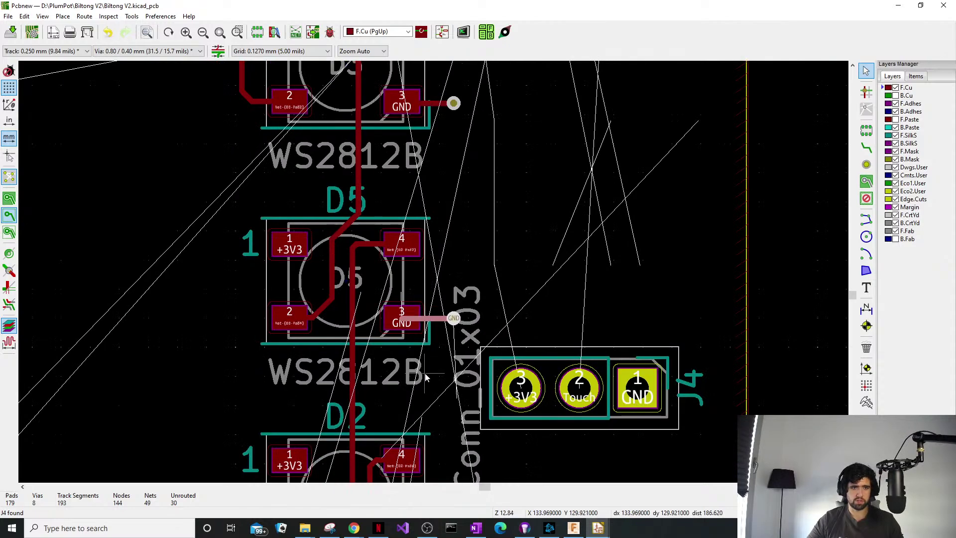
{"action": "middle_click_drag", "start_coordinate": [425, 374], "coordinate": [456, 170]}
{"action": "key", "text": "ctrl+v"}
{"action": "left_click", "coordinate": [433, 331]}
{"action": "scroll", "coordinate": [446, 376], "scroll_direction": "down", "scroll_amount": 1}
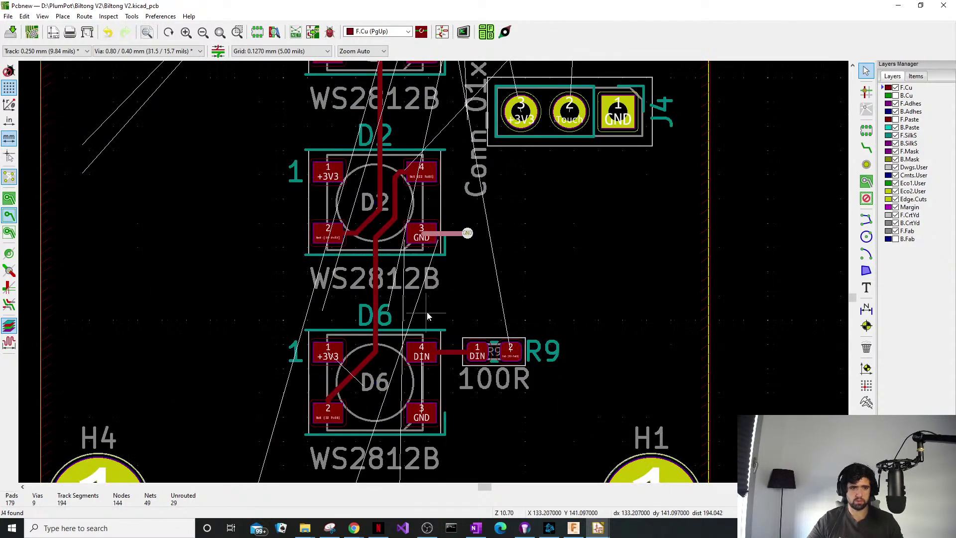
{"action": "middle_click_drag", "start_coordinate": [426, 313], "coordinate": [455, 350]}
{"action": "key", "text": "ctrl+v"}
{"action": "left_click", "coordinate": [448, 265]}
Review the LED column's new GND vias and the remaining unrouted connections around D4 and D3.
{"action": "scroll", "coordinate": [492, 199], "scroll_direction": "down", "scroll_amount": 1}
{"action": "scroll", "coordinate": [461, 170], "scroll_direction": "down", "scroll_amount": 1}
{"action": "middle_click_drag", "start_coordinate": [461, 174], "coordinate": [435, 272]}
{"action": "middle_click_drag", "start_coordinate": [433, 124], "coordinate": [436, 208]}
{"action": "scroll", "coordinate": [428, 174], "scroll_direction": "down", "scroll_amount": 1}
{"action": "middle_click_drag", "start_coordinate": [428, 173], "coordinate": [425, 326]}
{"action": "scroll", "coordinate": [415, 219], "scroll_direction": "up", "scroll_amount": 1}
{"action": "middle_click_drag", "start_coordinate": [414, 220], "coordinate": [432, 267]}
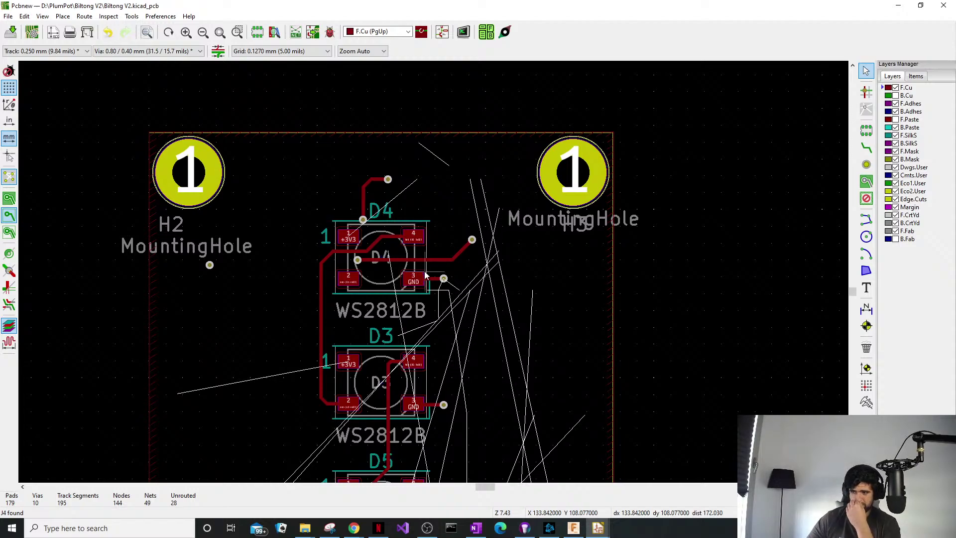
{"action": "scroll", "coordinate": [438, 209], "scroll_direction": "up", "scroll_amount": 3}
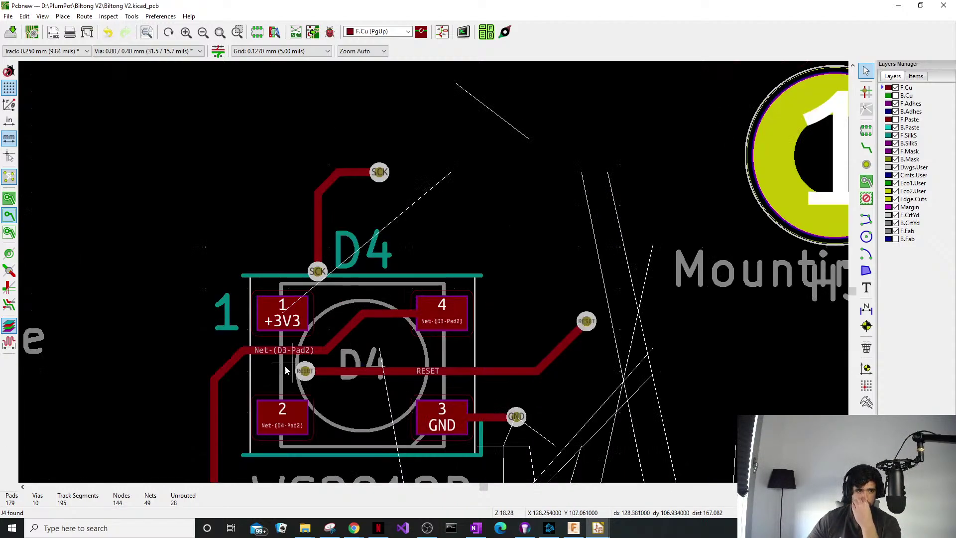
{"action": "scroll", "coordinate": [286, 371], "scroll_direction": "down", "scroll_amount": 2}
{"action": "scroll", "coordinate": [435, 244], "scroll_direction": "up", "scroll_amount": 3}
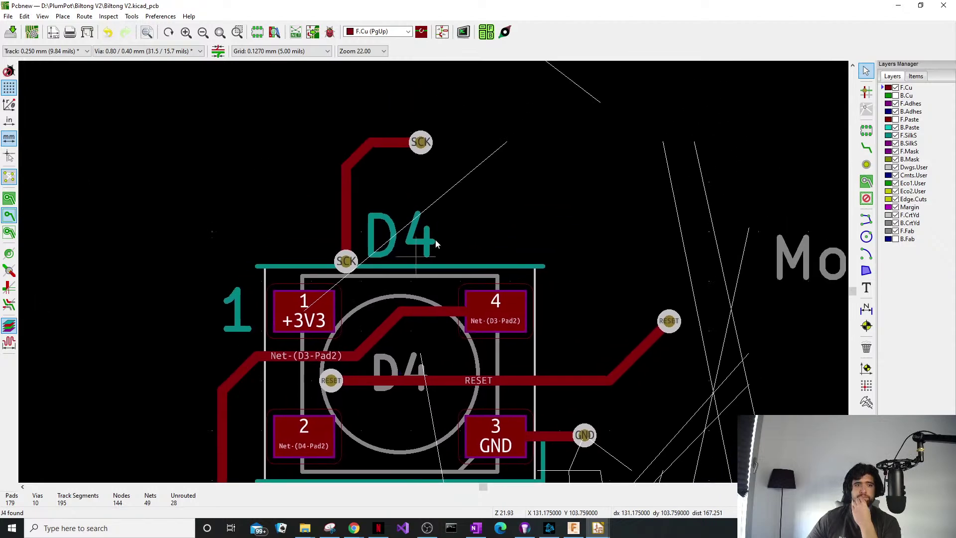
{"action": "scroll", "coordinate": [488, 203], "scroll_direction": "down", "scroll_amount": 2}
{"action": "scroll", "coordinate": [491, 143], "scroll_direction": "up", "scroll_amount": 1}
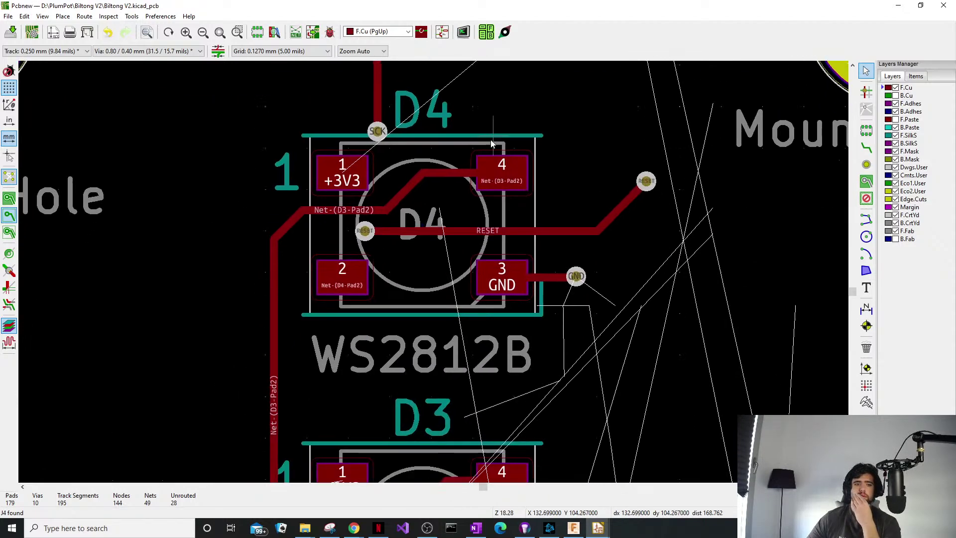
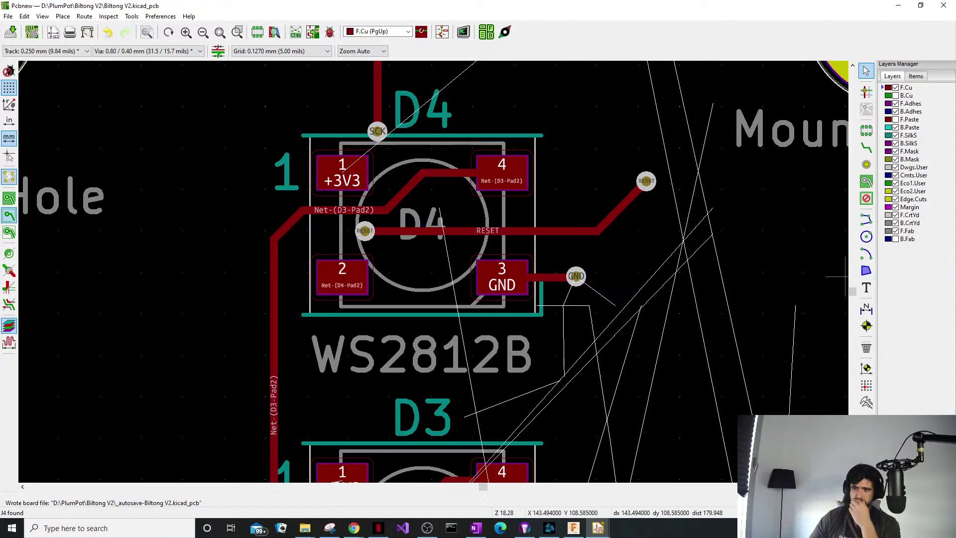
{"action": "key", "text": "alt+Tab"}
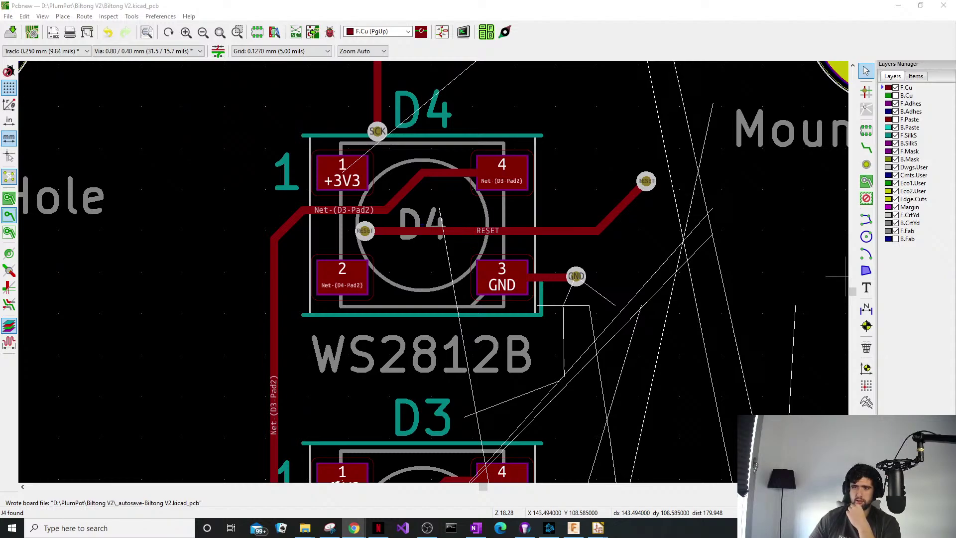
Examine the remaining unrouted connections and +3V3 pads around D3 and D4.
{"action": "middle_click_drag", "start_coordinate": [526, 322], "coordinate": [579, 255]}
{"action": "scroll", "coordinate": [575, 263], "scroll_direction": "down", "scroll_amount": 1}
{"action": "middle_click_drag", "start_coordinate": [416, 321], "coordinate": [470, 224]}
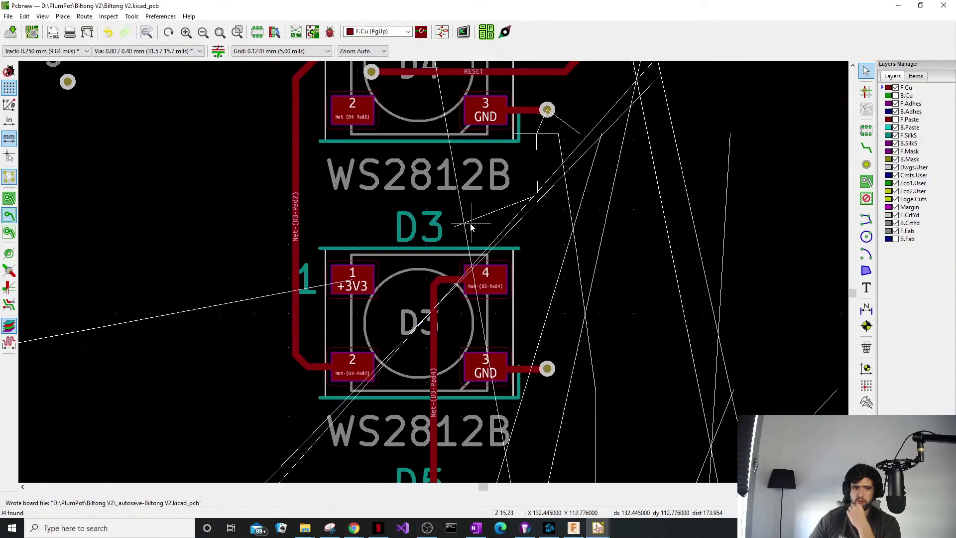
{"action": "scroll", "coordinate": [479, 230], "scroll_direction": "up", "scroll_amount": 1}
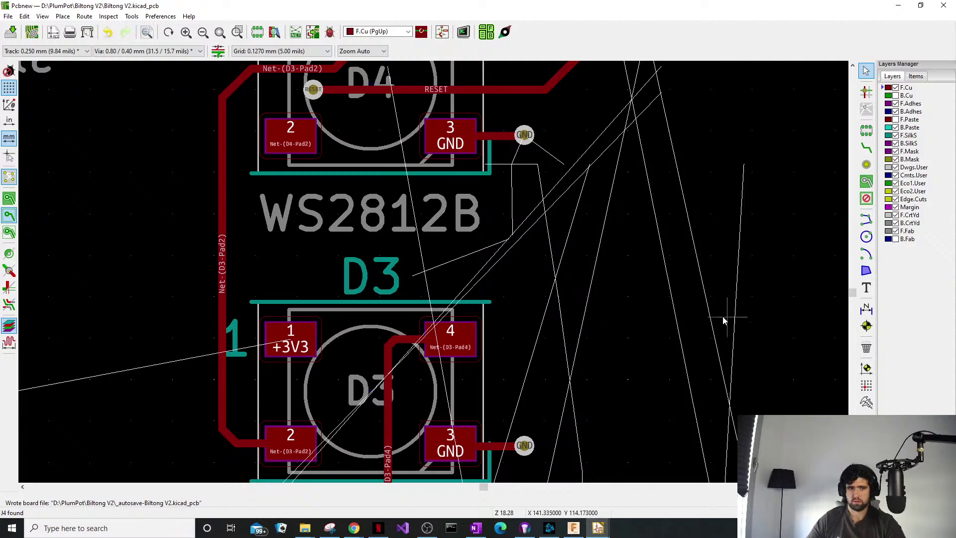
{"action": "middle_click_drag", "start_coordinate": [397, 302], "coordinate": [426, 217]}
{"action": "middle_click_drag", "start_coordinate": [431, 296], "coordinate": [455, 281]}
{"action": "scroll", "coordinate": [433, 273], "scroll_direction": "up", "scroll_amount": 1}
{"action": "scroll", "coordinate": [433, 273], "scroll_direction": "down", "scroll_amount": 1}
{"action": "scroll", "coordinate": [455, 285], "scroll_direction": "down", "scroll_amount": 1}
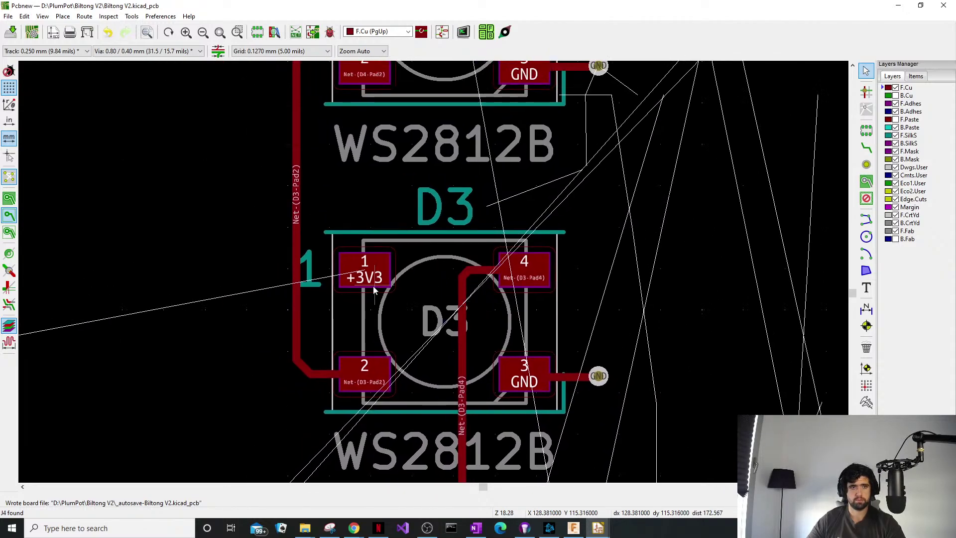
{"action": "key", "text": "F4"}
{"action": "middle_click_drag", "start_coordinate": [418, 249], "coordinate": [363, 252]}
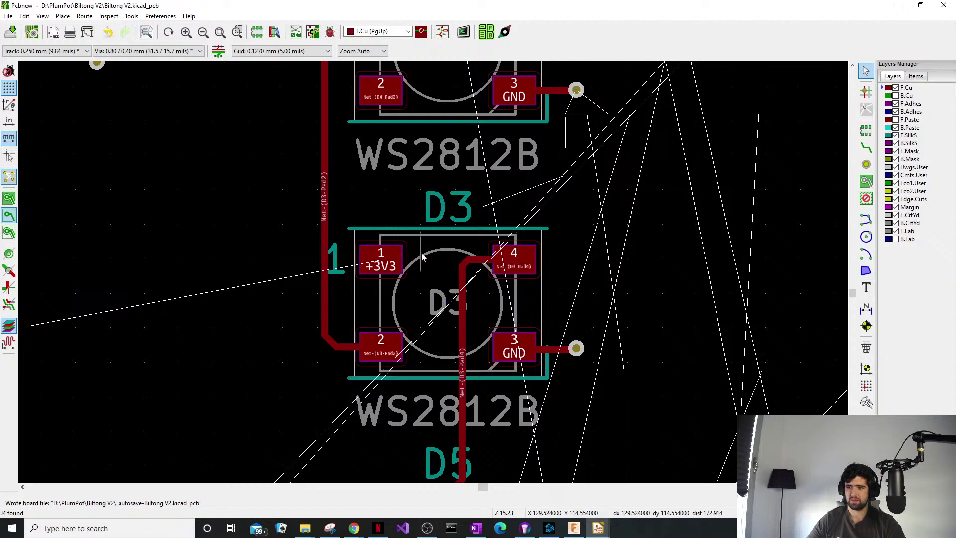
{"action": "middle_click_drag", "start_coordinate": [421, 205], "coordinate": [455, 228]}
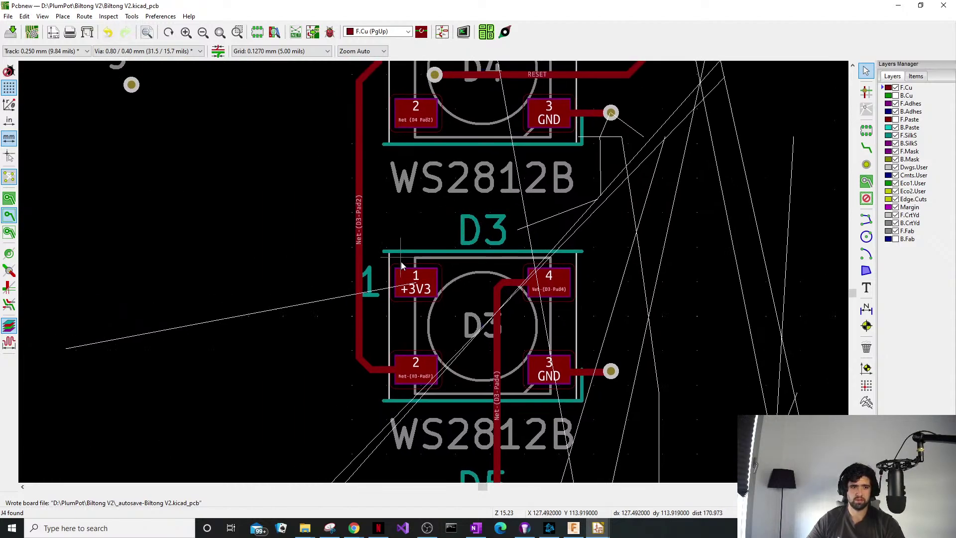
{"action": "middle_click_drag", "start_coordinate": [401, 262], "coordinate": [362, 327]}
{"action": "scroll", "coordinate": [371, 273], "scroll_direction": "down", "scroll_amount": 1}
{"action": "middle_click_drag", "start_coordinate": [426, 279], "coordinate": [399, 316]}
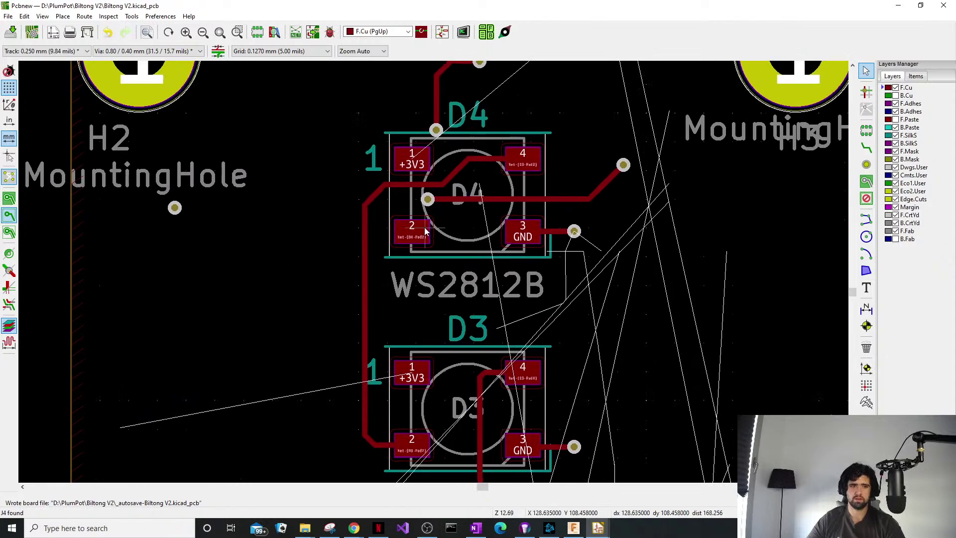
{"action": "scroll", "coordinate": [425, 227], "scroll_direction": "up", "scroll_amount": 4}
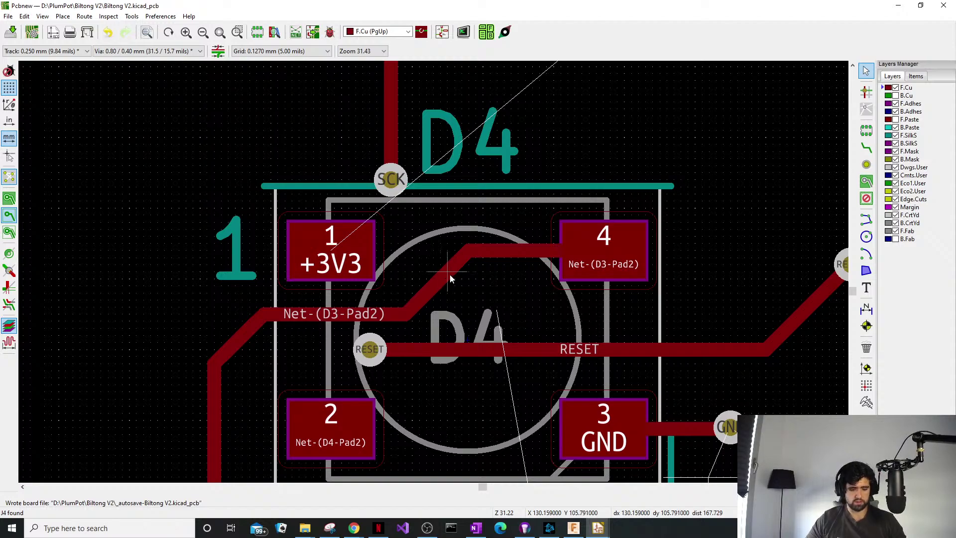
{"action": "key", "text": "d"}
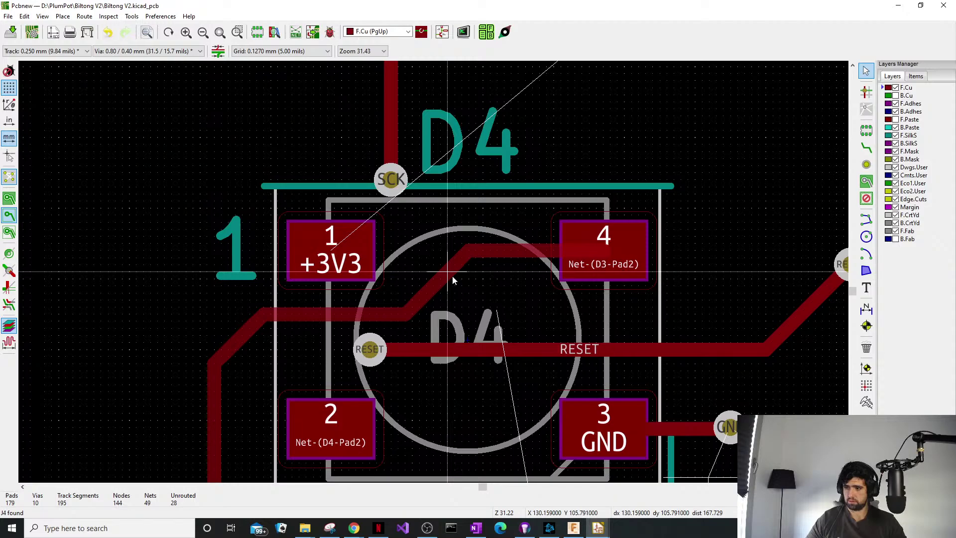
{"action": "key", "text": "Escape"}
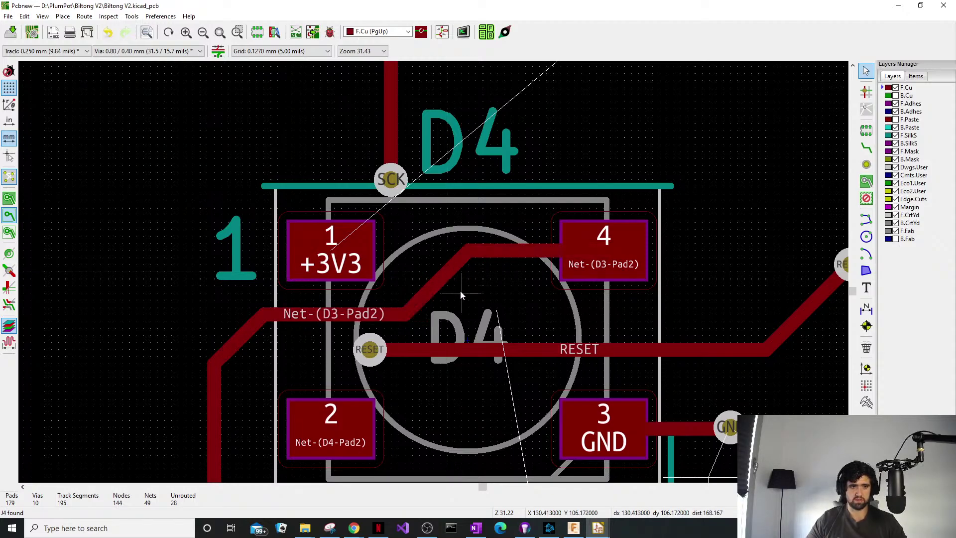
Review the whole LED column from D4 down to D6, including J4 and R9, for tracks and remaining unrouted connections.
{"action": "scroll", "coordinate": [439, 294], "scroll_direction": "down", "scroll_amount": 3}
{"action": "scroll", "coordinate": [439, 295], "scroll_direction": "up", "scroll_amount": 4}
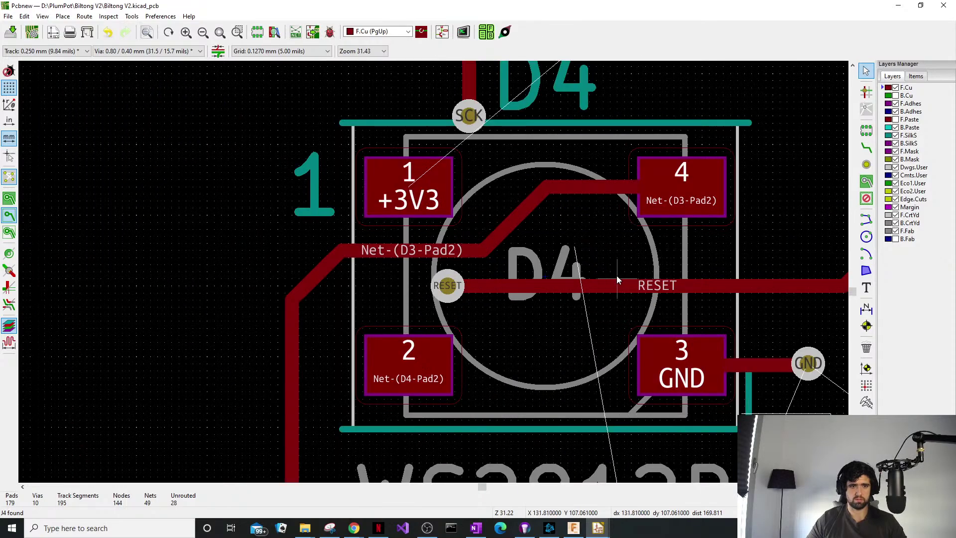
{"action": "scroll", "coordinate": [592, 213], "scroll_direction": "down", "scroll_amount": 7}
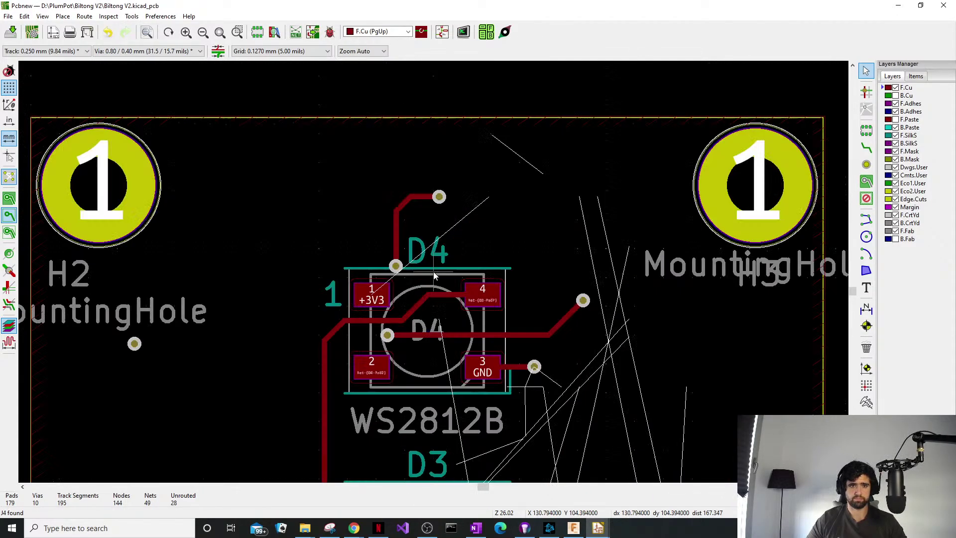
{"action": "scroll", "coordinate": [432, 239], "scroll_direction": "up", "scroll_amount": 4}
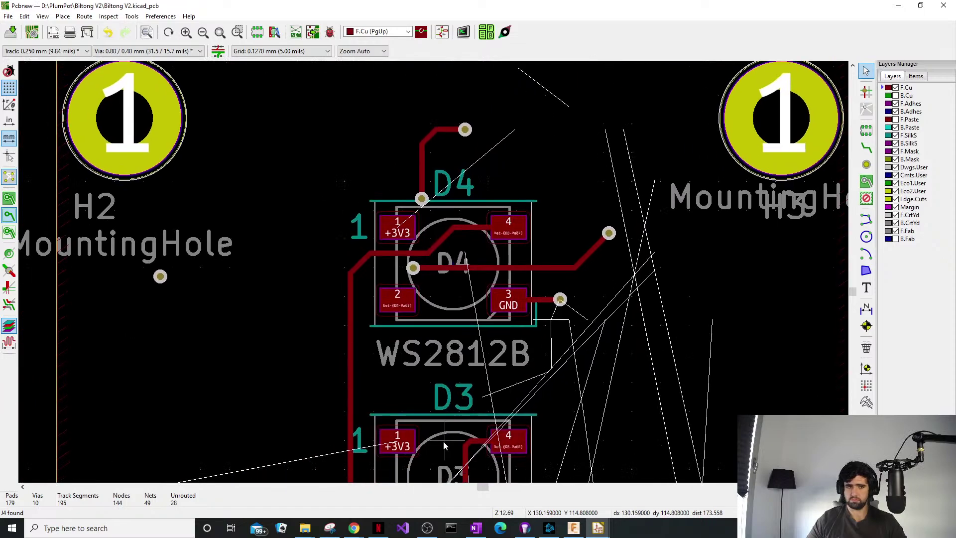
{"action": "scroll", "coordinate": [441, 387], "scroll_direction": "down", "scroll_amount": 4, "text": "shift"}
{"action": "scroll", "coordinate": [420, 274], "scroll_direction": "up", "scroll_amount": 1}
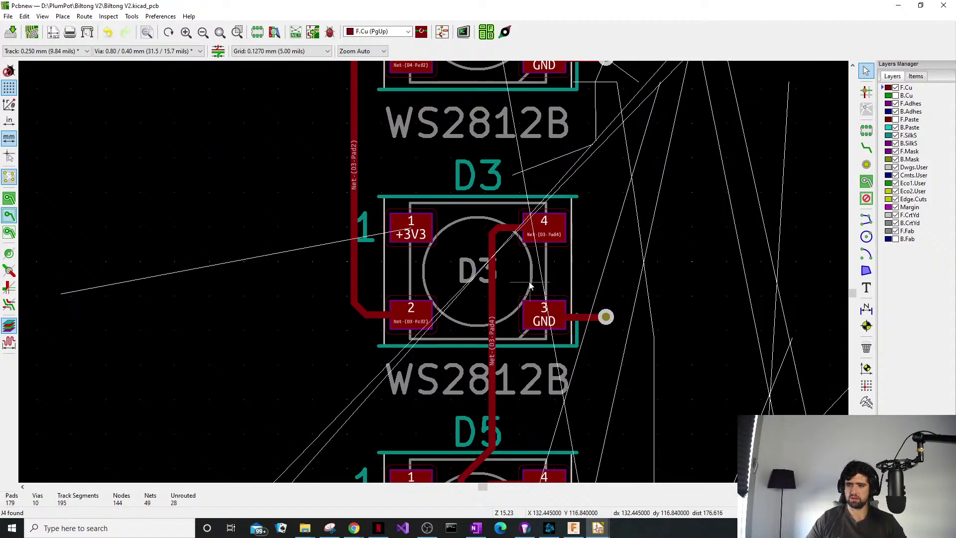
{"action": "key", "text": "alt+Tab"}
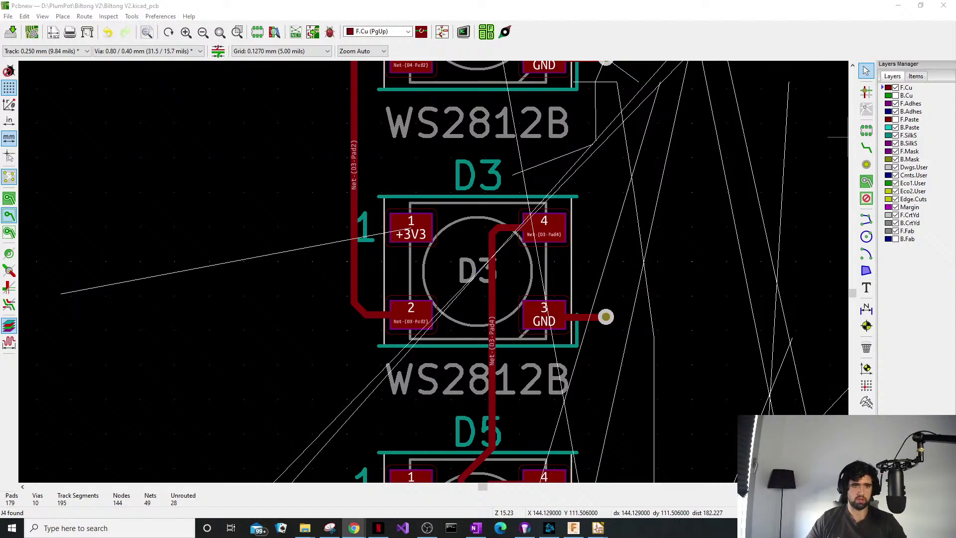
{"action": "scroll", "coordinate": [585, 252], "scroll_direction": "down", "scroll_amount": 4}
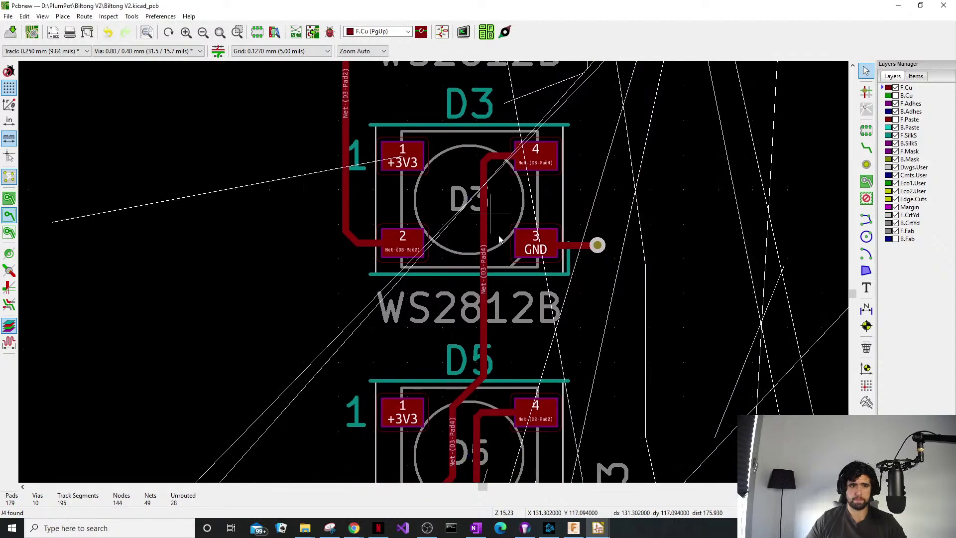
{"action": "scroll", "coordinate": [601, 327], "scroll_direction": "down", "scroll_amount": 8}
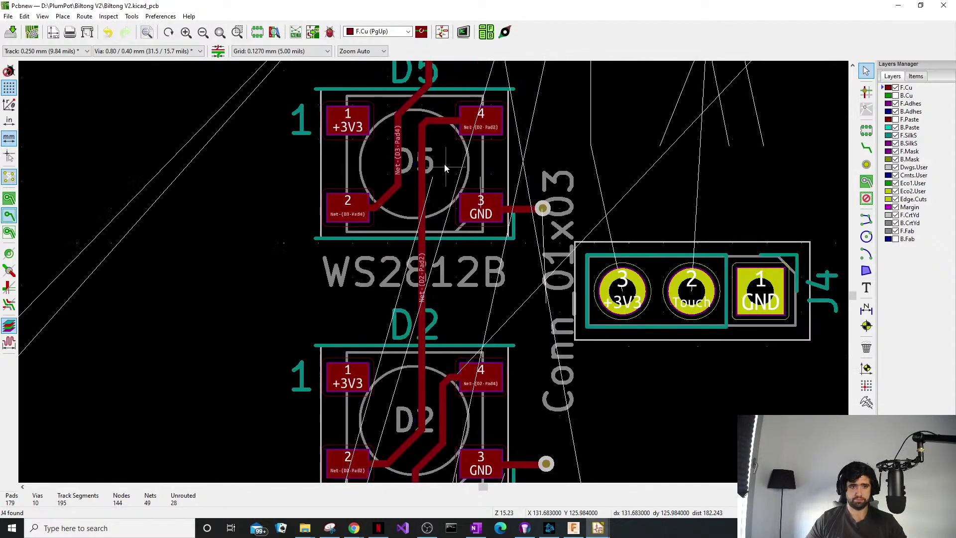
{"action": "scroll", "coordinate": [413, 244], "scroll_direction": "up", "scroll_amount": 1}
{"action": "scroll", "coordinate": [455, 220], "scroll_direction": "down", "scroll_amount": 5}
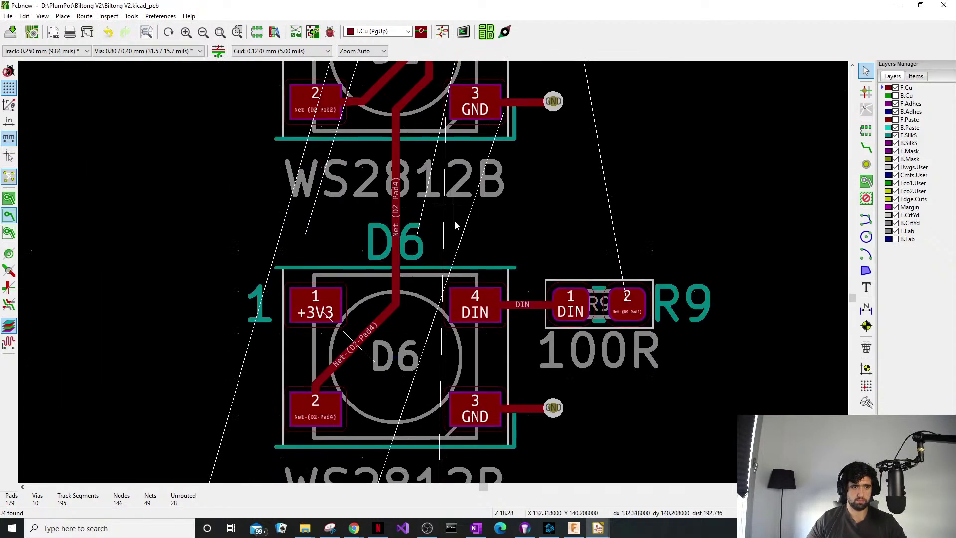
{"action": "scroll", "coordinate": [462, 319], "scroll_direction": "down", "scroll_amount": 4}
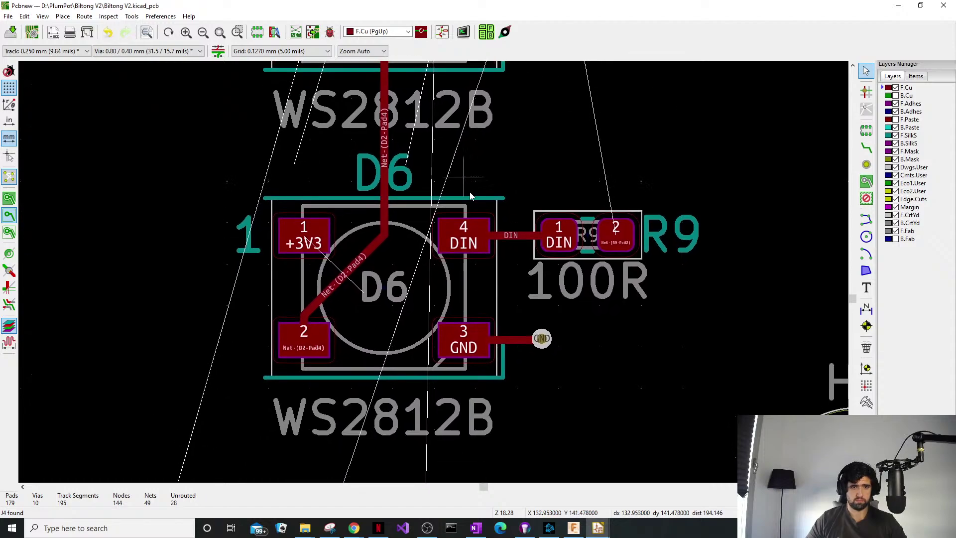
{"action": "scroll", "coordinate": [492, 403], "scroll_direction": "up", "scroll_amount": 2}
{"action": "scroll", "coordinate": [481, 349], "scroll_direction": "up", "scroll_amount": 6}
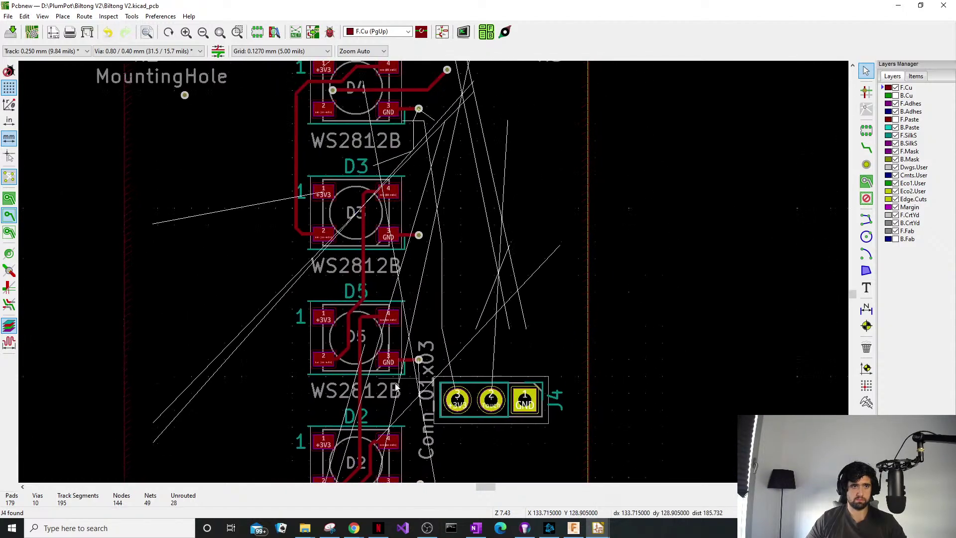
{"action": "scroll", "coordinate": [371, 325], "scroll_direction": "down", "scroll_amount": 3}
{"action": "scroll", "coordinate": [371, 325], "scroll_direction": "down", "scroll_amount": 4}
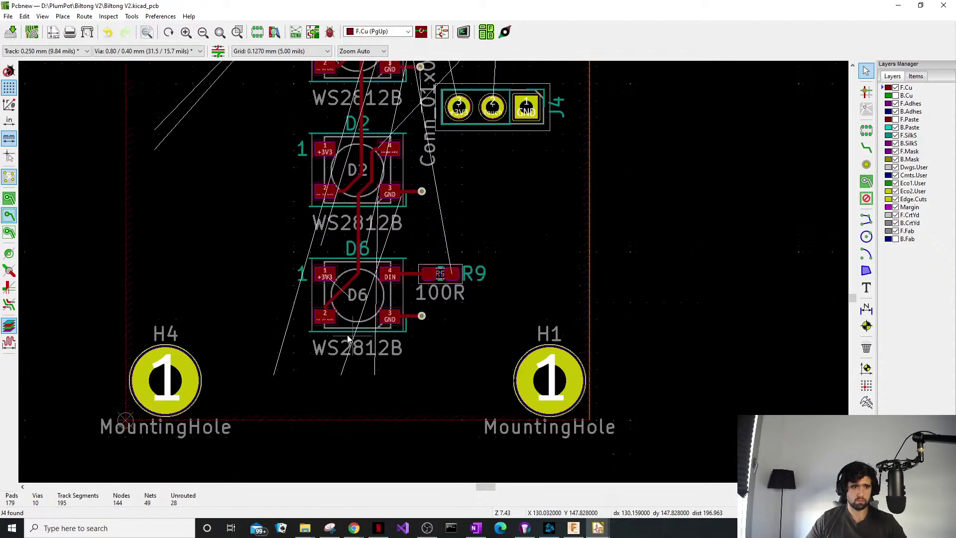
{"action": "middle_click_drag", "start_coordinate": [352, 325], "coordinate": [434, 274]}
{"action": "scroll", "coordinate": [507, 319], "scroll_direction": "up", "scroll_amount": 4}
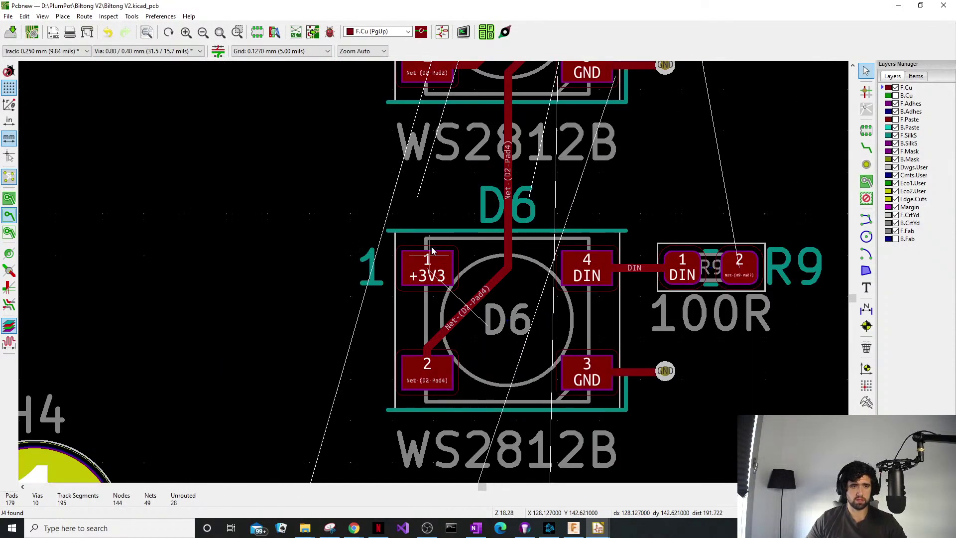
{"action": "middle_click_drag", "start_coordinate": [451, 143], "coordinate": [435, 275]}
{"action": "scroll", "coordinate": [436, 275], "scroll_direction": "down", "scroll_amount": 2}
{"action": "middle_click_drag", "start_coordinate": [438, 219], "coordinate": [408, 447]}
{"action": "scroll", "coordinate": [407, 446], "scroll_direction": "down", "scroll_amount": 2}
{"action": "scroll", "coordinate": [420, 312], "scroll_direction": "down", "scroll_amount": 4, "text": "ctrl"}
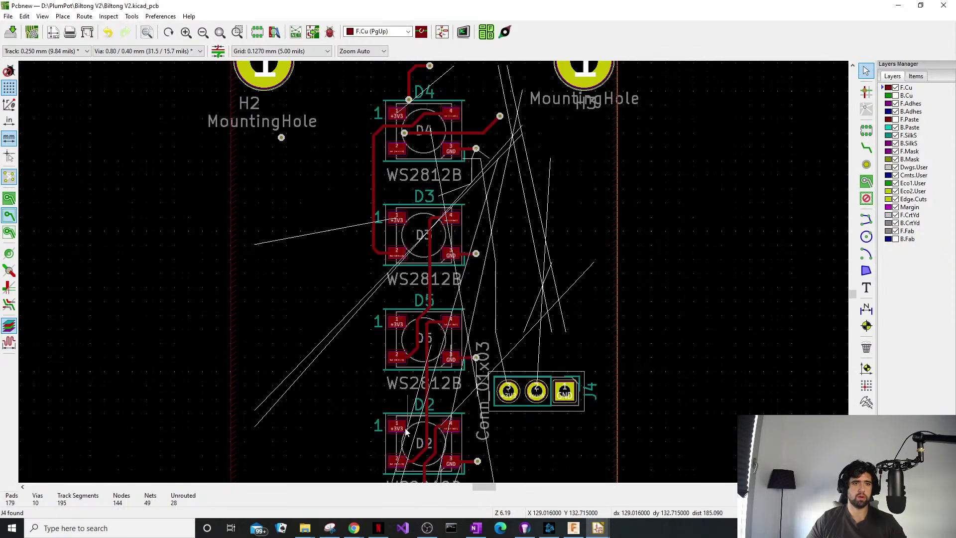
{"action": "scroll", "coordinate": [411, 171], "scroll_direction": "up", "scroll_amount": 3}
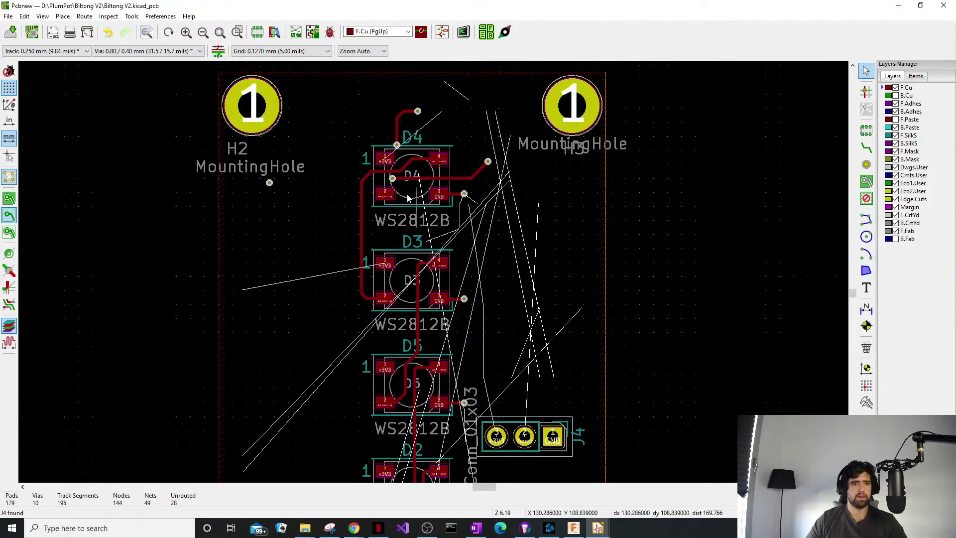
{"action": "scroll", "coordinate": [458, 359], "scroll_direction": "down", "scroll_amount": 1, "text": "ctrl"}
{"action": "scroll", "coordinate": [458, 358], "scroll_direction": "down", "scroll_amount": 5}
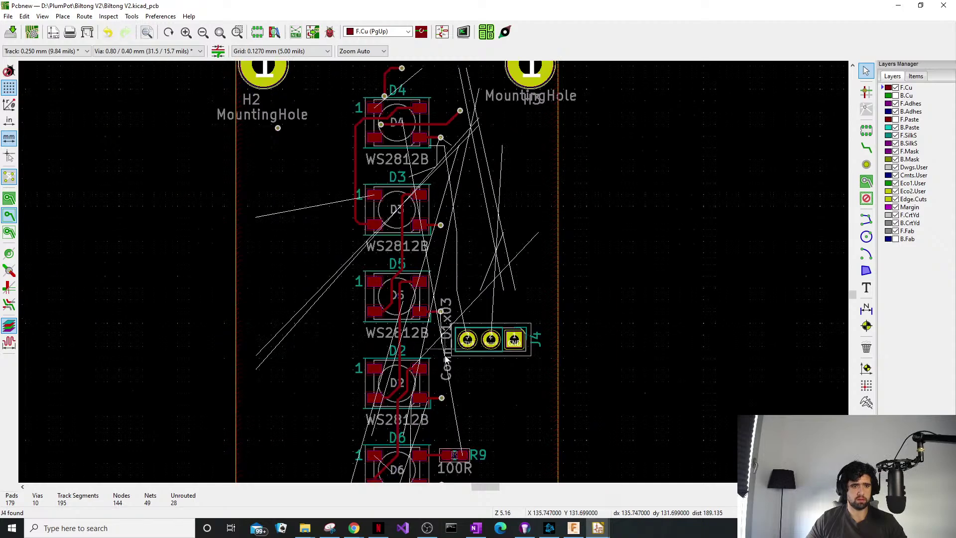
{"action": "scroll", "coordinate": [435, 323], "scroll_direction": "up", "scroll_amount": 1, "text": "ctrl"}
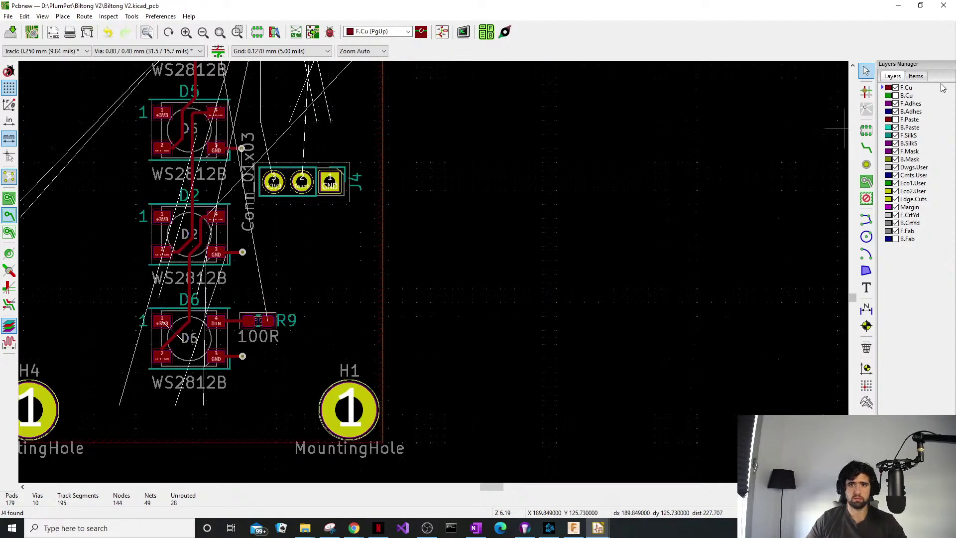
Show the B.Cu layer and open the item visibility settings with D4 in view.
{"action": "left_click", "coordinate": [895, 96]}
{"action": "left_click", "coordinate": [916, 76]}
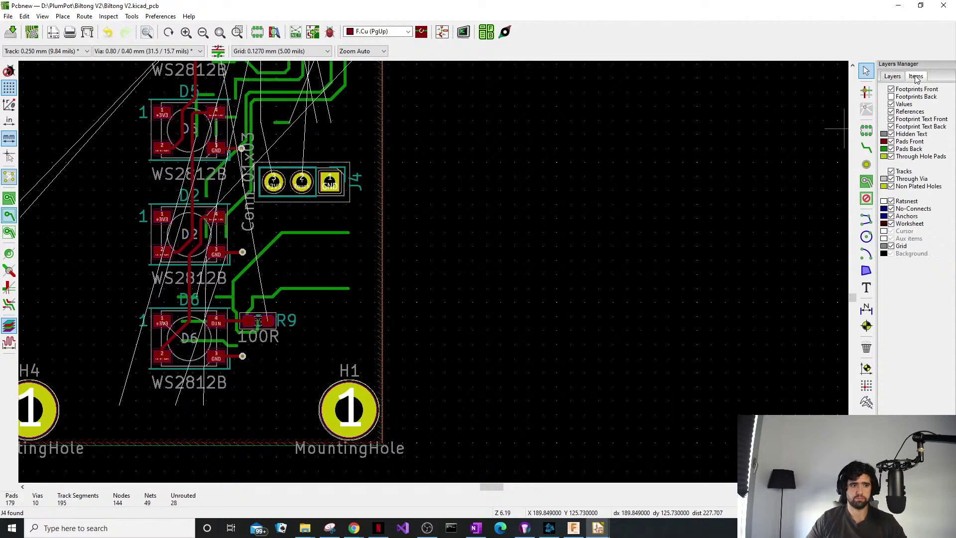
{"action": "scroll", "coordinate": [271, 186], "scroll_direction": "up", "scroll_amount": 5}
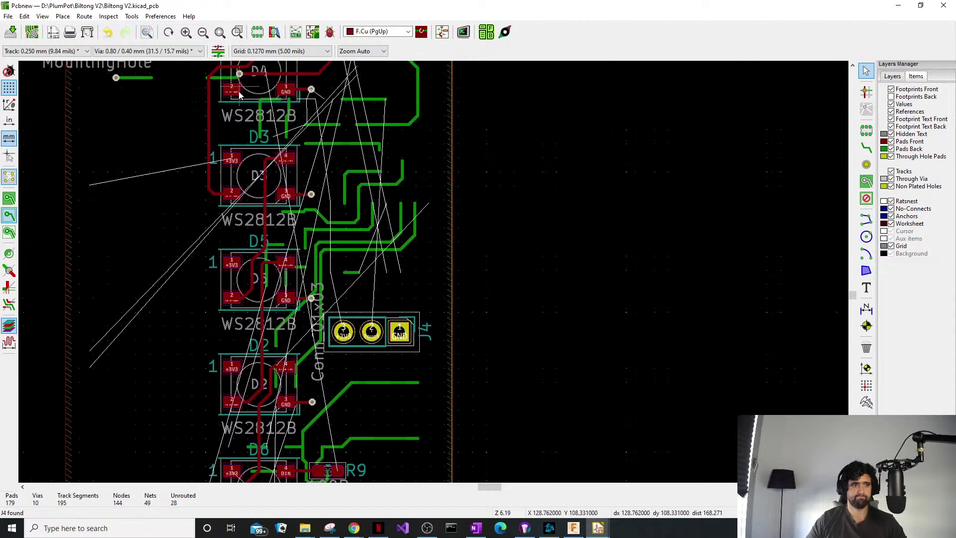
{"action": "scroll", "coordinate": [271, 186], "scroll_direction": "up", "scroll_amount": 4, "text": "ctrl"}
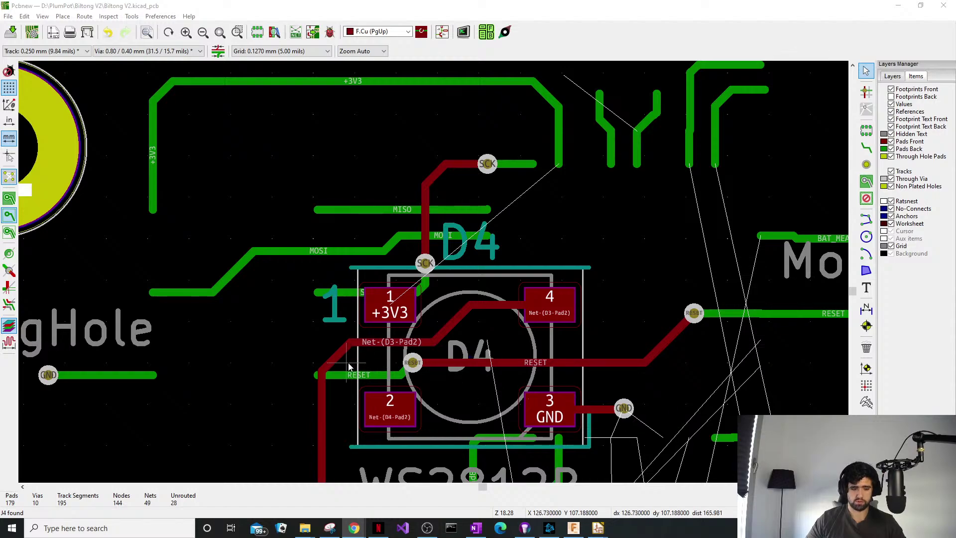
Inspect the diagonal Net-(D3-Pad2) track segment between D4 pads 1 and 2, leaving it deselected.
{"action": "scroll", "coordinate": [347, 365], "scroll_direction": "up", "scroll_amount": 2}
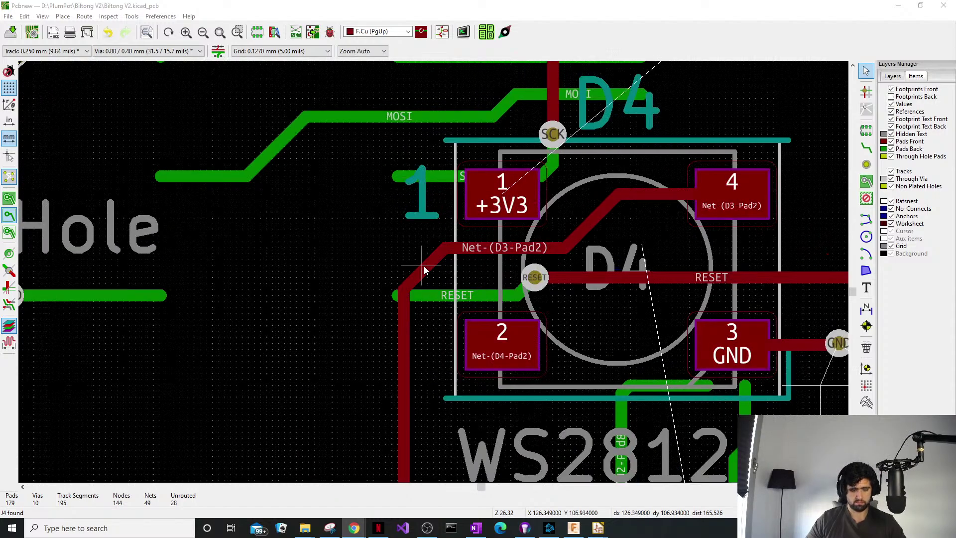
{"action": "left_click", "coordinate": [424, 269]}
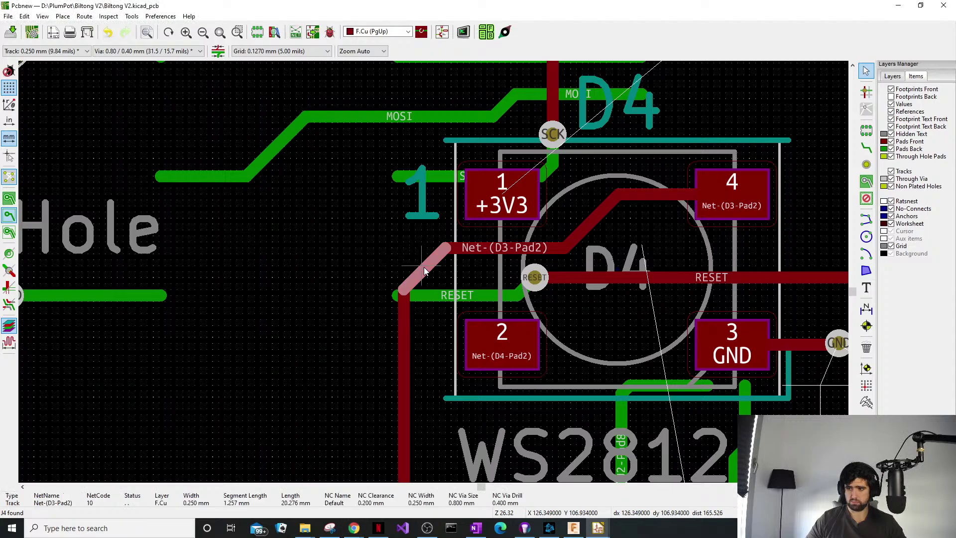
{"action": "key", "text": "alt+Tab"}
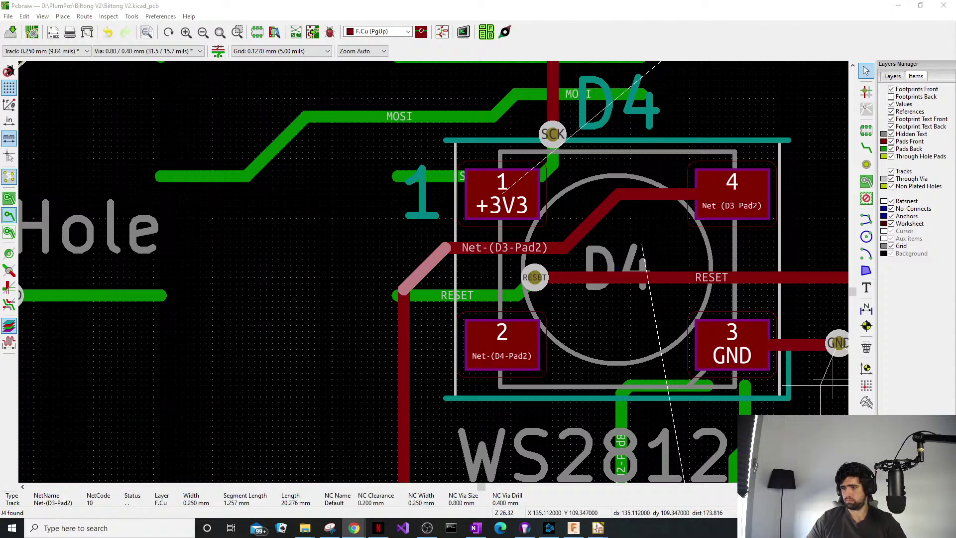
{"action": "left_click", "coordinate": [391, 256]}
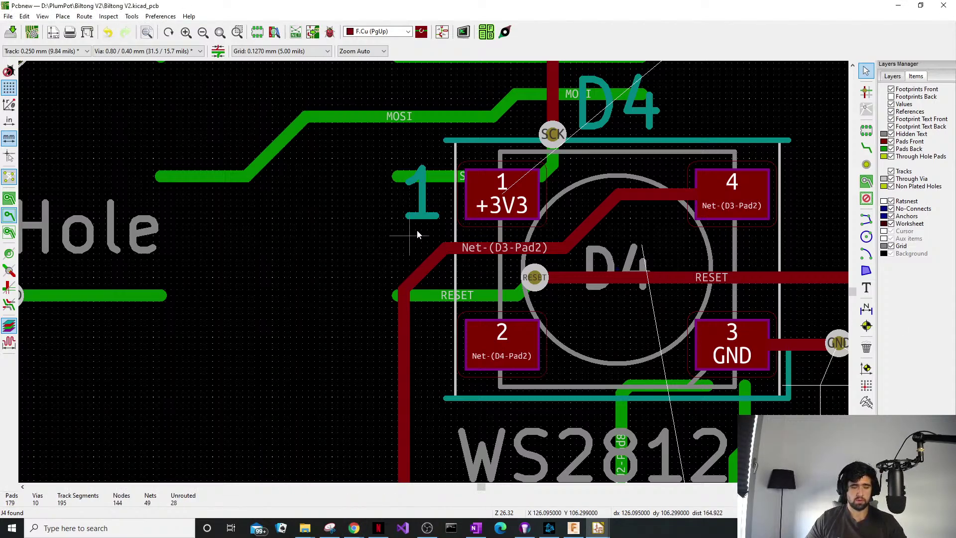
Show the footprints on the board's back and hide those on its front.
{"action": "left_click", "coordinate": [892, 96]}
{"action": "left_click", "coordinate": [891, 97]}
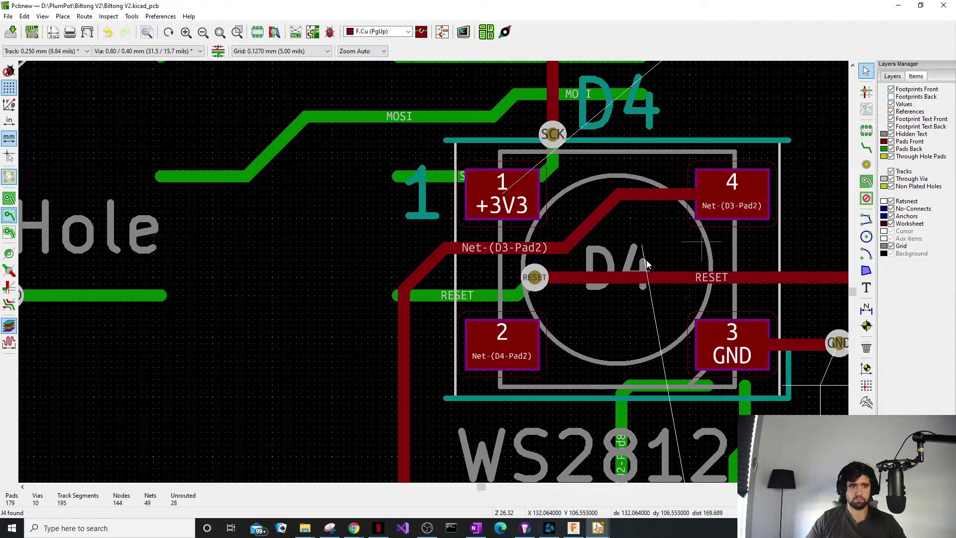
{"action": "left_click", "coordinate": [892, 96]}
{"action": "left_click", "coordinate": [891, 90]}
{"action": "left_click", "coordinate": [890, 90]}
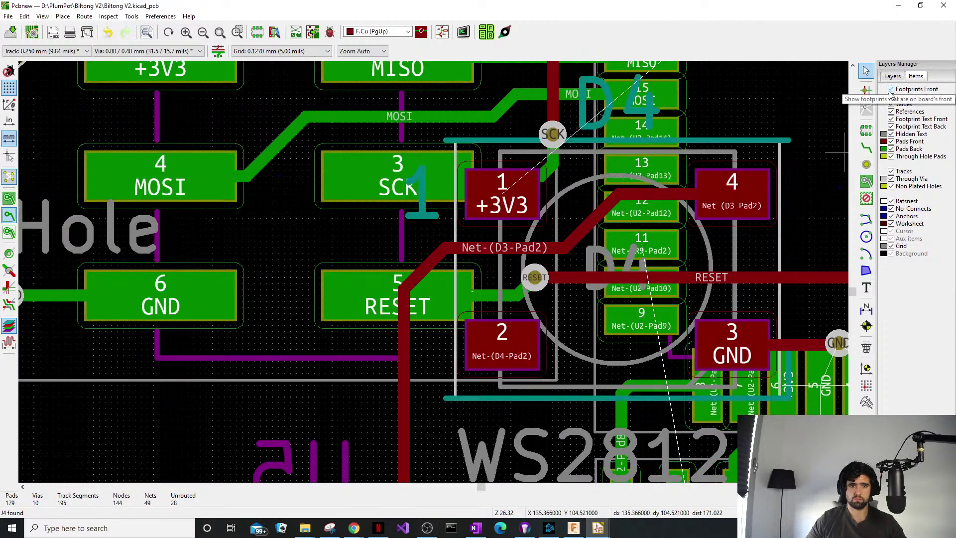
{"action": "left_click", "coordinate": [891, 91]}
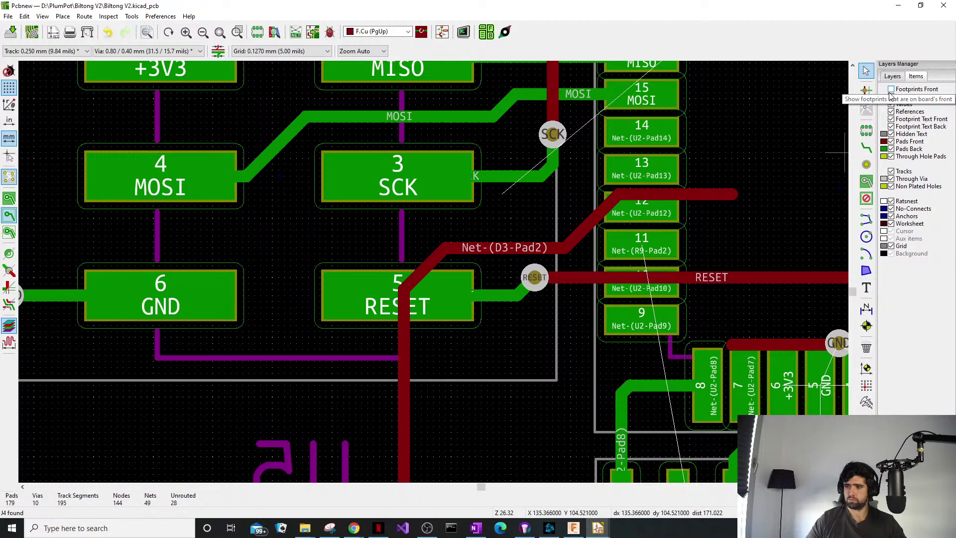
Shift the BAT_MEASURE track so it leaves U2 pad 26 in a straight line, and select its short end segment.
{"action": "scroll", "coordinate": [433, 273], "scroll_direction": "down", "scroll_amount": 3}
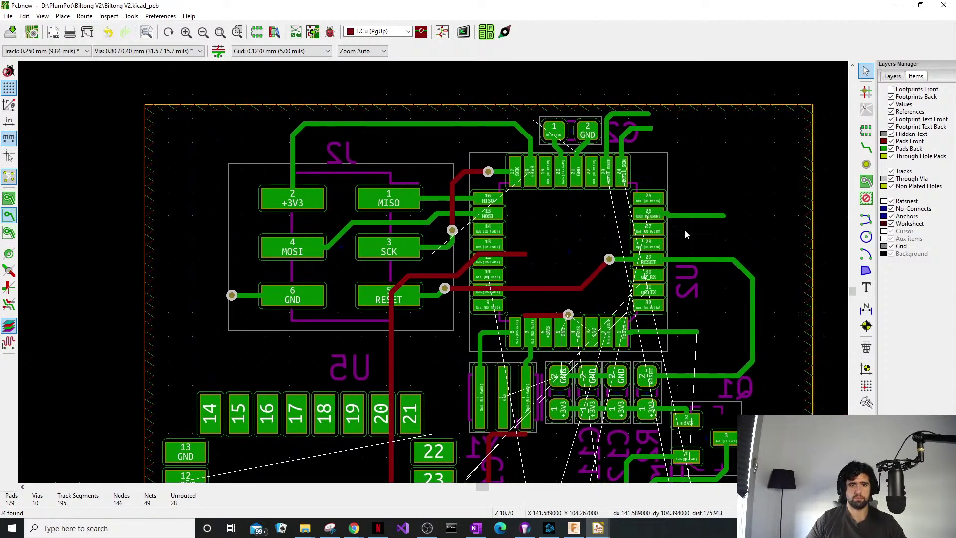
{"action": "scroll", "coordinate": [433, 268], "scroll_direction": "up", "scroll_amount": 5}
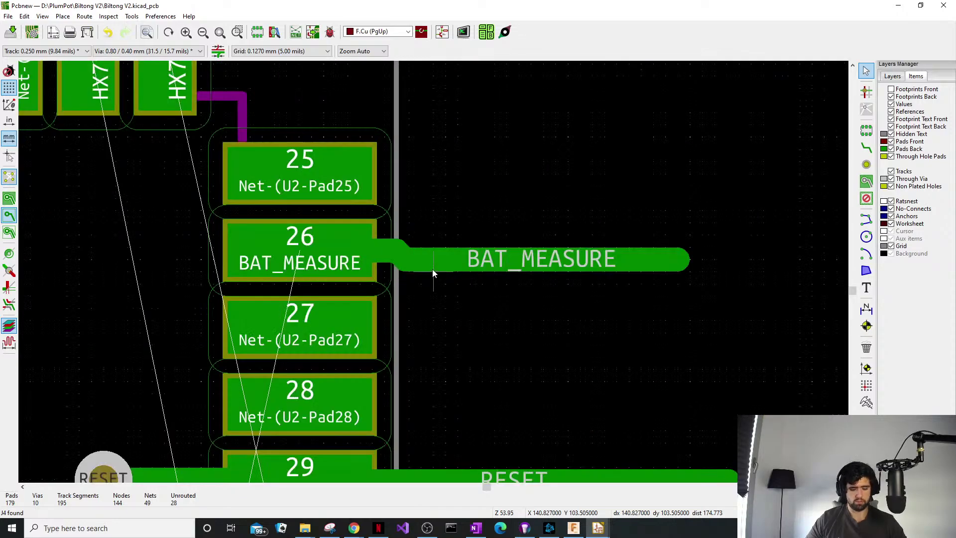
{"action": "left_click_drag", "start_coordinate": [435, 267], "coordinate": [447, 250]}
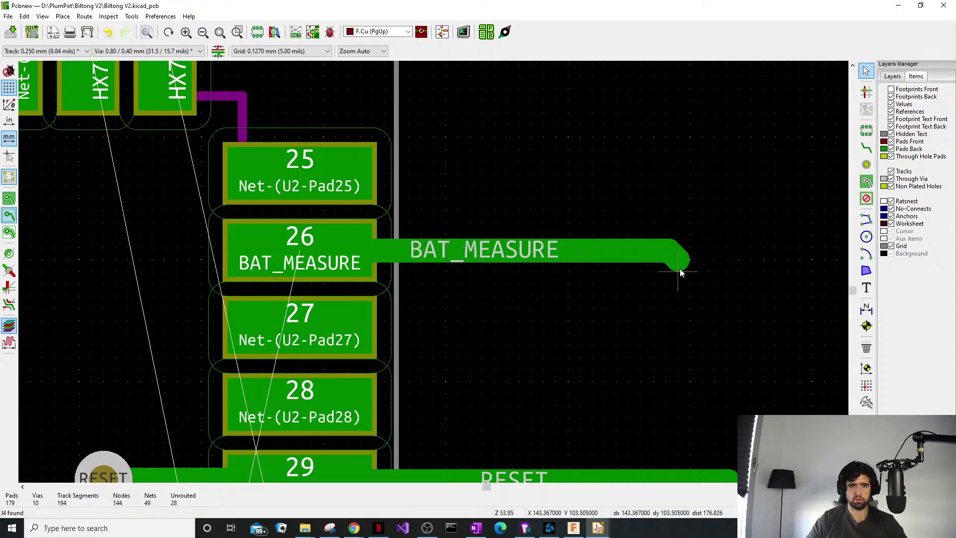
{"action": "left_click_drag", "start_coordinate": [680, 269], "coordinate": [681, 269]}
{"action": "scroll", "coordinate": [406, 303], "scroll_direction": "down", "scroll_amount": 3}
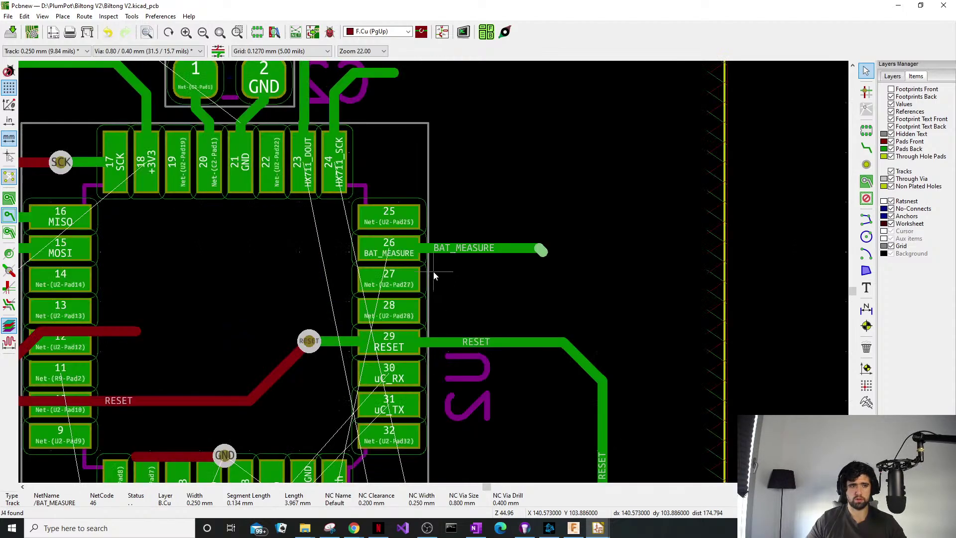
Show the footprints on the board's front again, with the GND via near D4 pad 3 in view.
{"action": "middle_click_drag", "start_coordinate": [427, 293], "coordinate": [589, 119]}
{"action": "scroll", "coordinate": [314, 361], "scroll_direction": "up", "scroll_amount": 1}
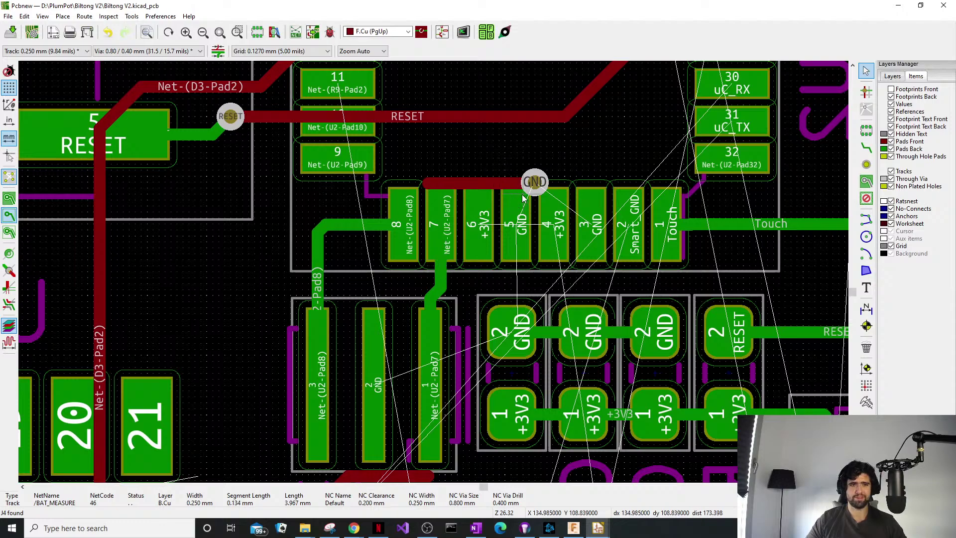
{"action": "middle_click_drag", "start_coordinate": [533, 180], "coordinate": [489, 280]}
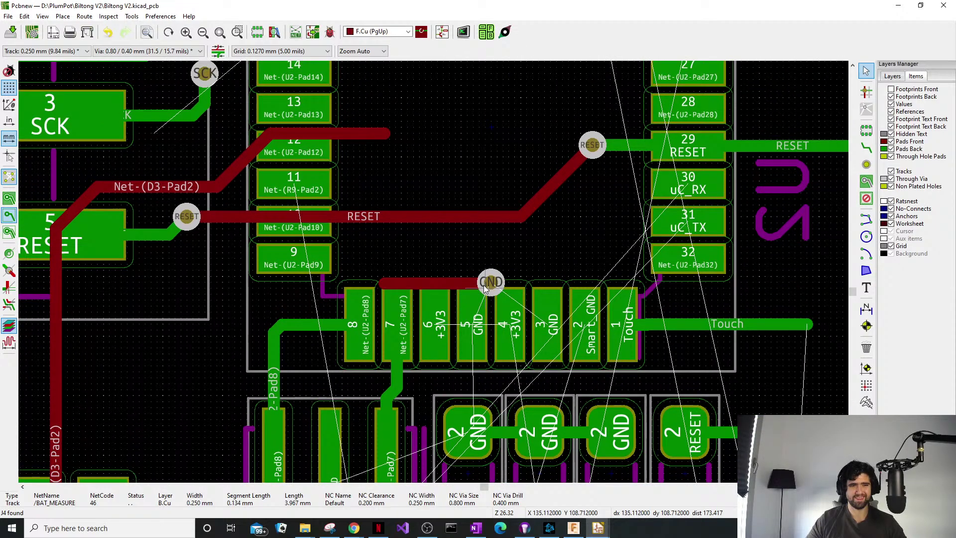
{"action": "left_click", "coordinate": [892, 89]}
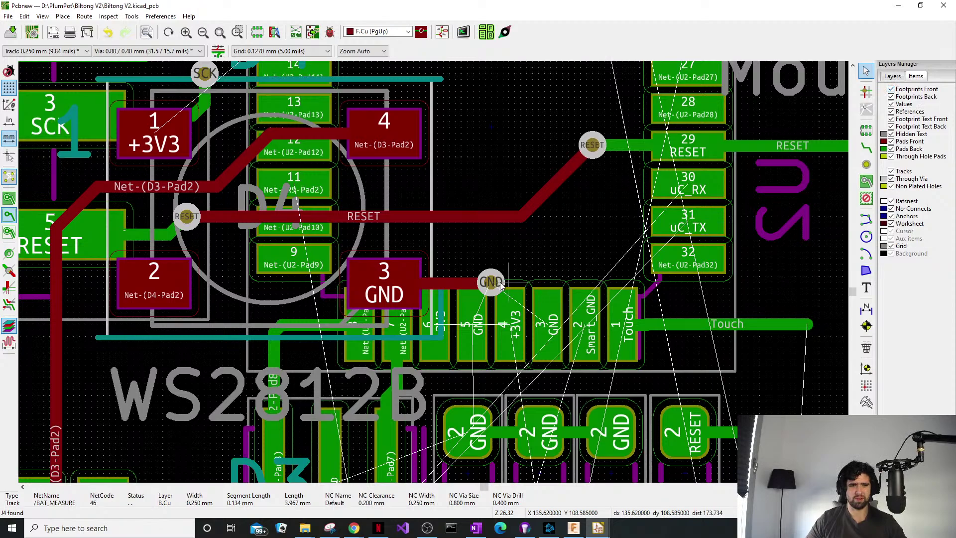
Show the layer list and move the GND via near D4 pad 3 upward, clear of U2's lower pad row.
{"action": "key", "text": "Escape"}
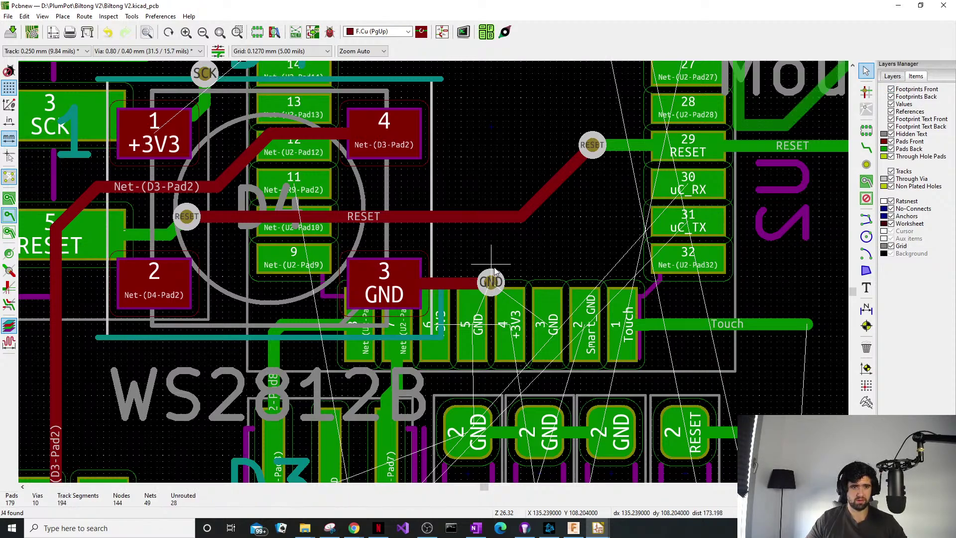
{"action": "key", "text": "d"}
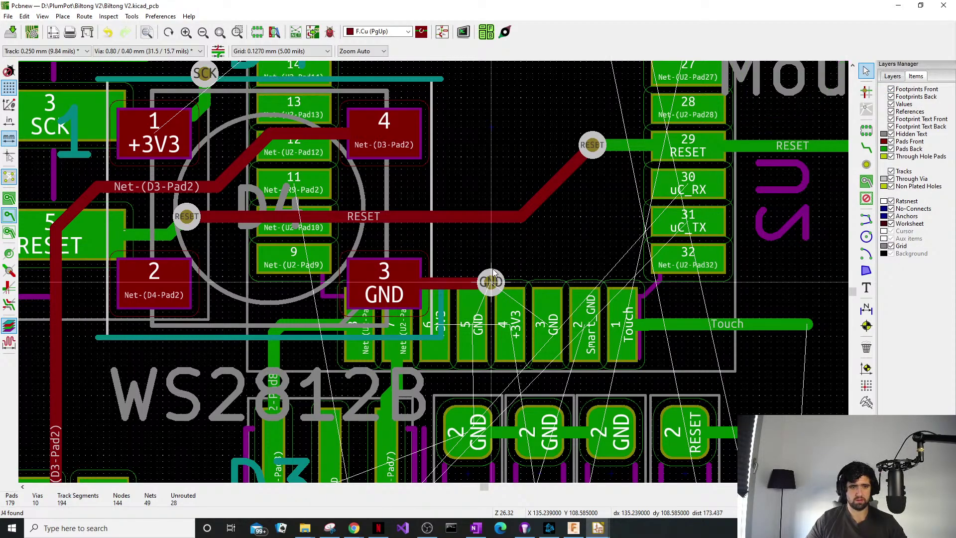
{"action": "left_click", "coordinate": [496, 277]}
{"action": "key", "text": "Escape"}
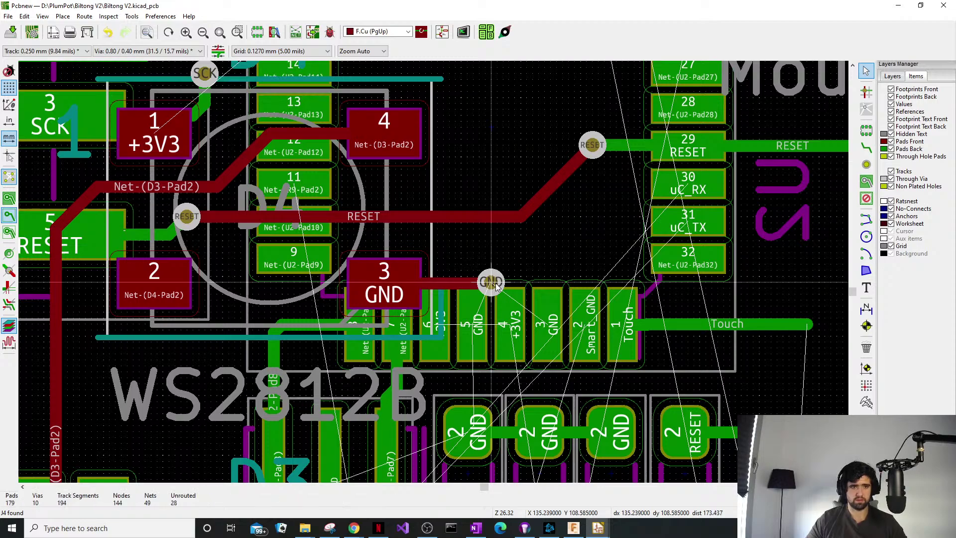
{"action": "left_click", "coordinate": [892, 76]}
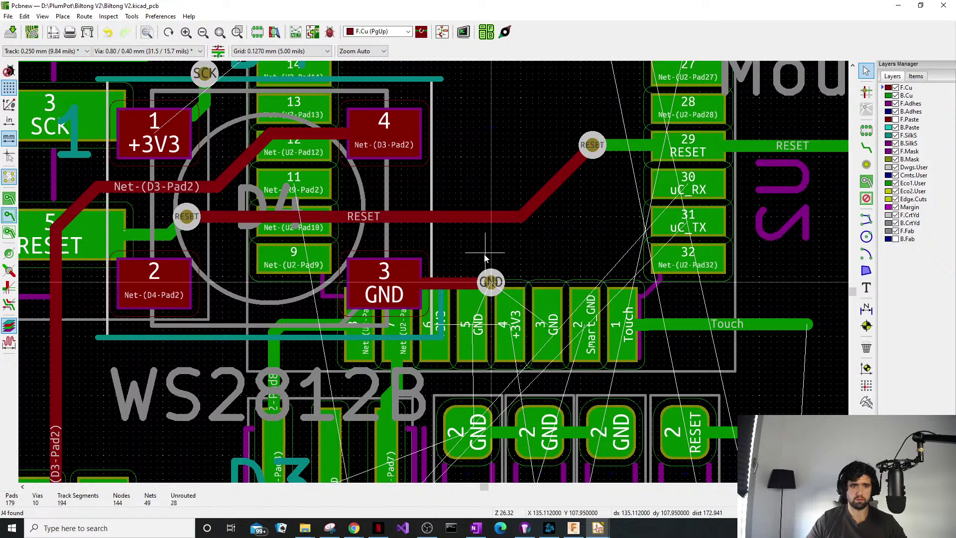
{"action": "left_click", "coordinate": [492, 283]}
{"action": "left_click_drag", "start_coordinate": [491, 283], "coordinate": [491, 258]}
{"action": "key", "text": "Escape"}
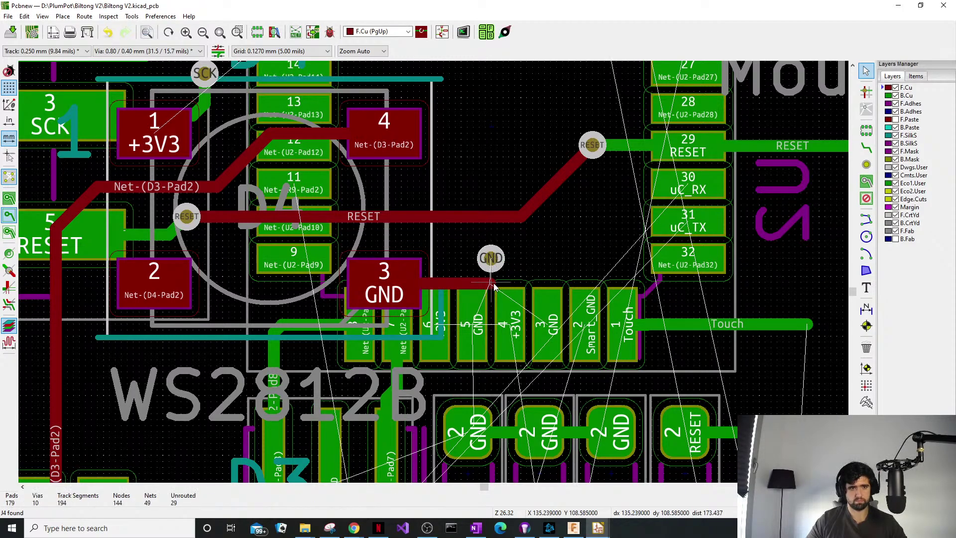
Delete the old GND track at D4 pad 3 and route a new one on F.Cu from the pad to the moved via.
{"action": "left_click", "coordinate": [434, 282]}
{"action": "key", "text": "Delete"}
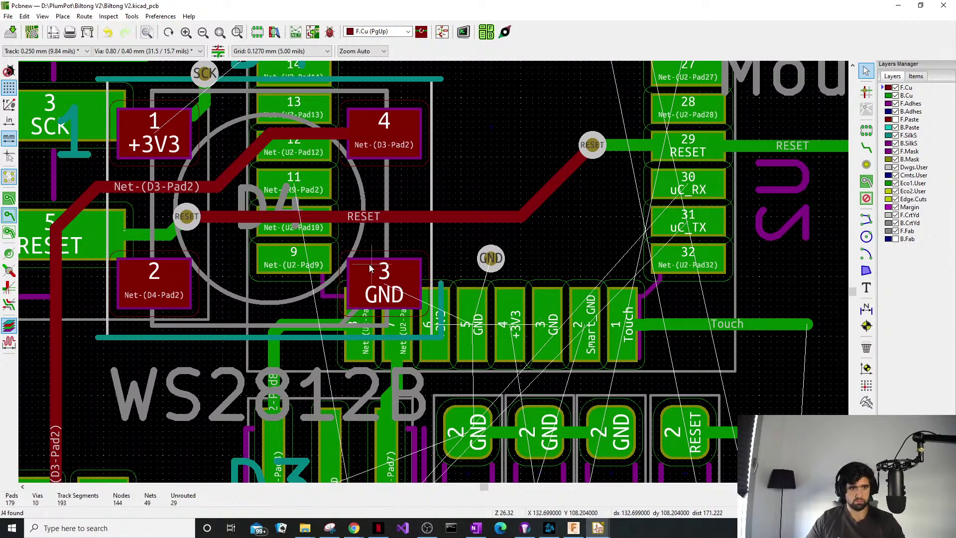
{"action": "key", "text": "x"}
{"action": "left_click", "coordinate": [386, 282]}
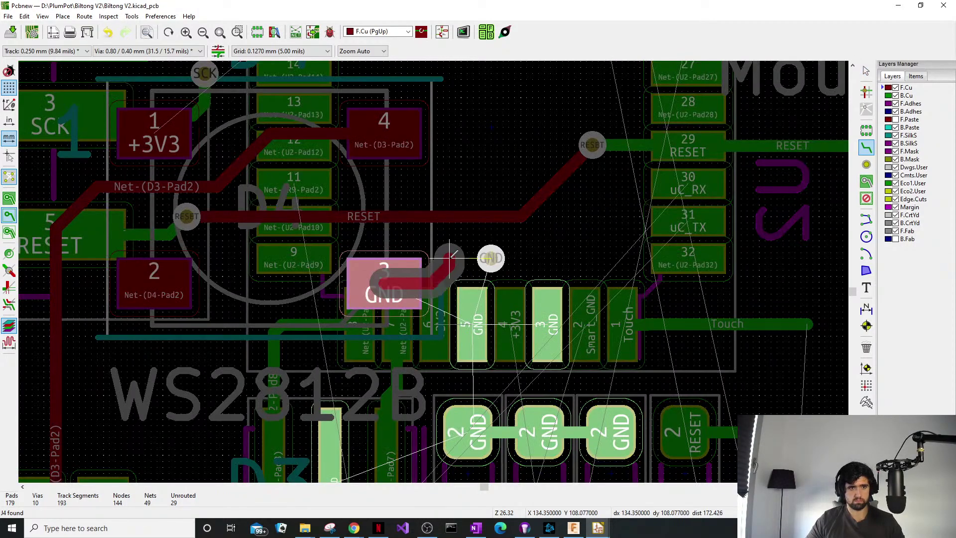
{"action": "left_click", "coordinate": [491, 258]}
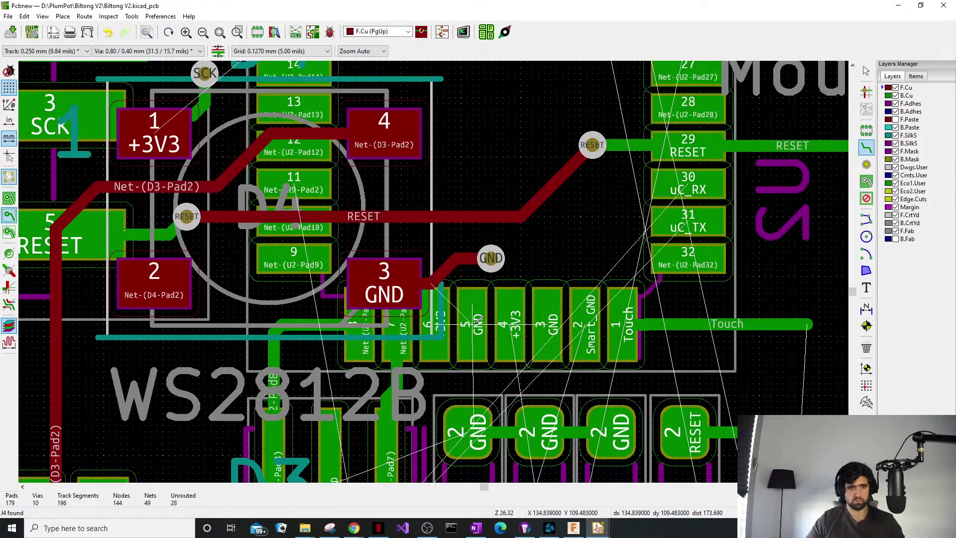
Route GND tracks on B.Cu from U2 pads 5 and 3 to the moved GND via.
{"action": "left_click", "coordinate": [477, 318]}
{"action": "left_click", "coordinate": [491, 258]}
{"action": "left_click", "coordinate": [547, 298]}
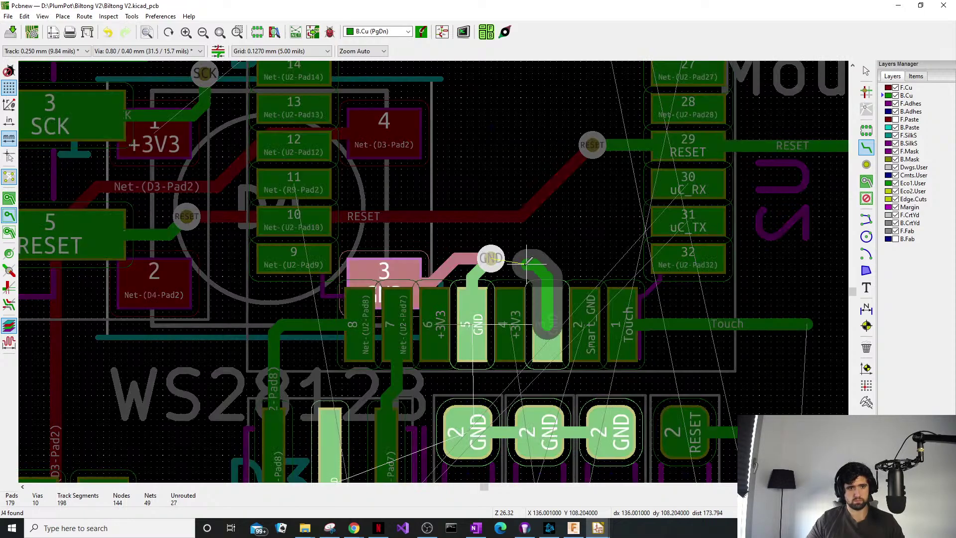
{"action": "left_click", "coordinate": [491, 258]}
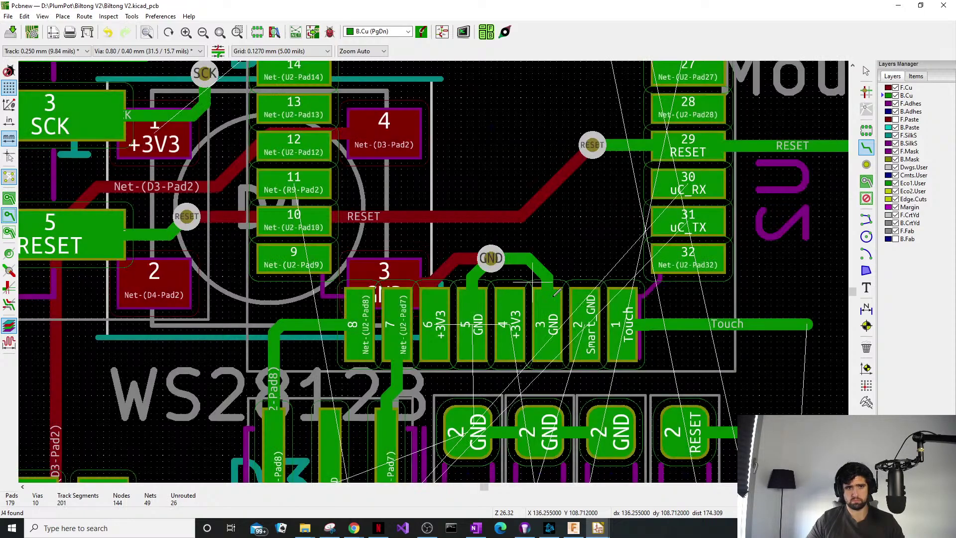
{"action": "key", "text": "Escape"}
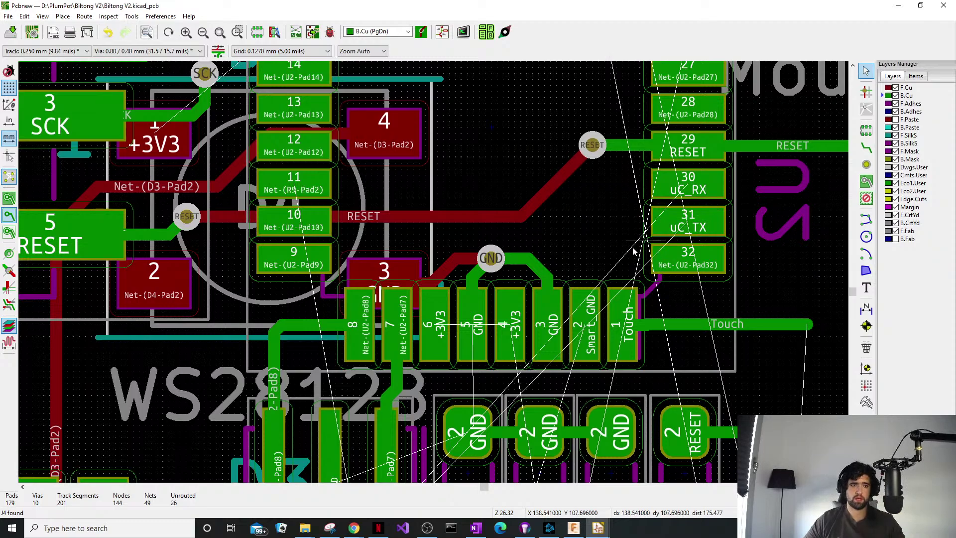
Review the unrouted connections around U2, from J2 across to the Touch track and Q1.
{"action": "middle_click_drag", "start_coordinate": [421, 176], "coordinate": [524, 208]}
{"action": "scroll", "coordinate": [524, 207], "scroll_direction": "down", "scroll_amount": 4}
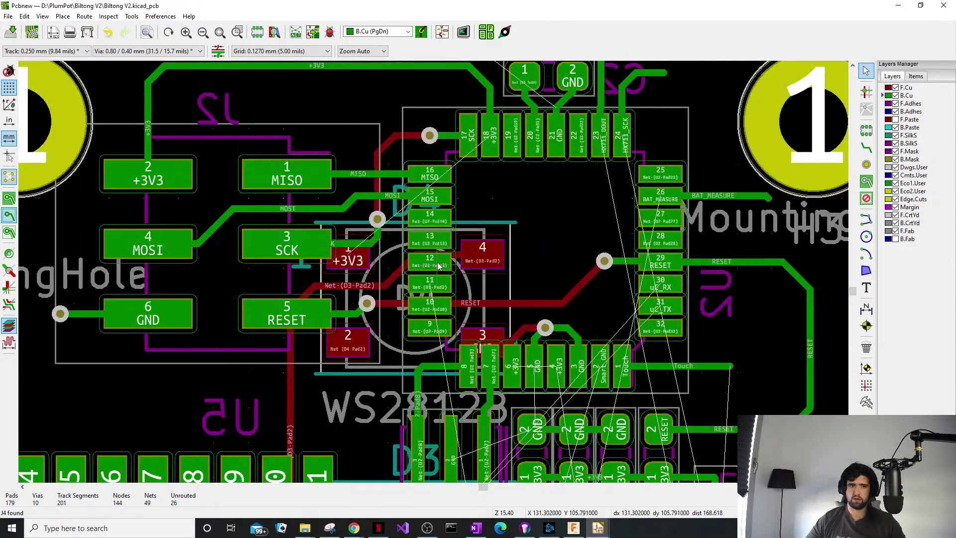
{"action": "middle_click_drag", "start_coordinate": [409, 228], "coordinate": [403, 277]}
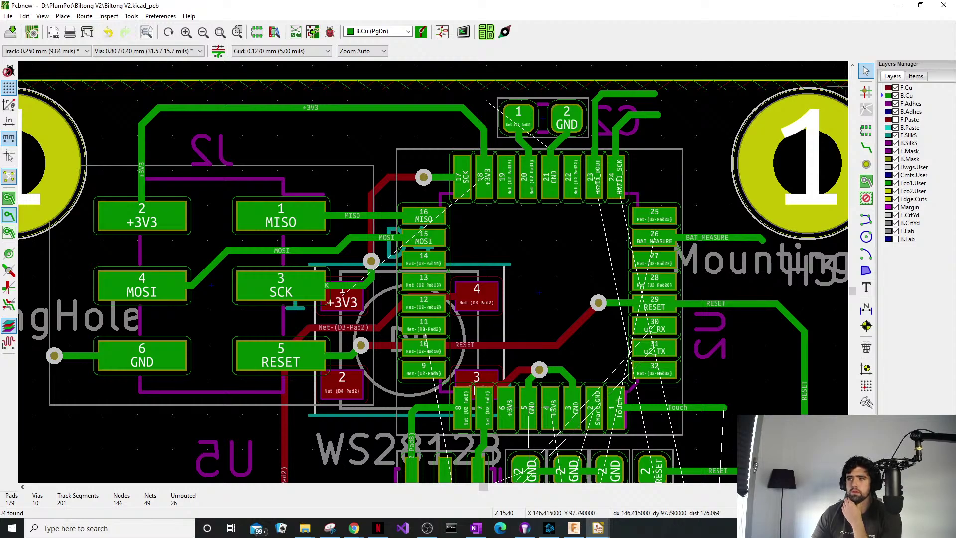
{"action": "key", "text": "alt+Tab"}
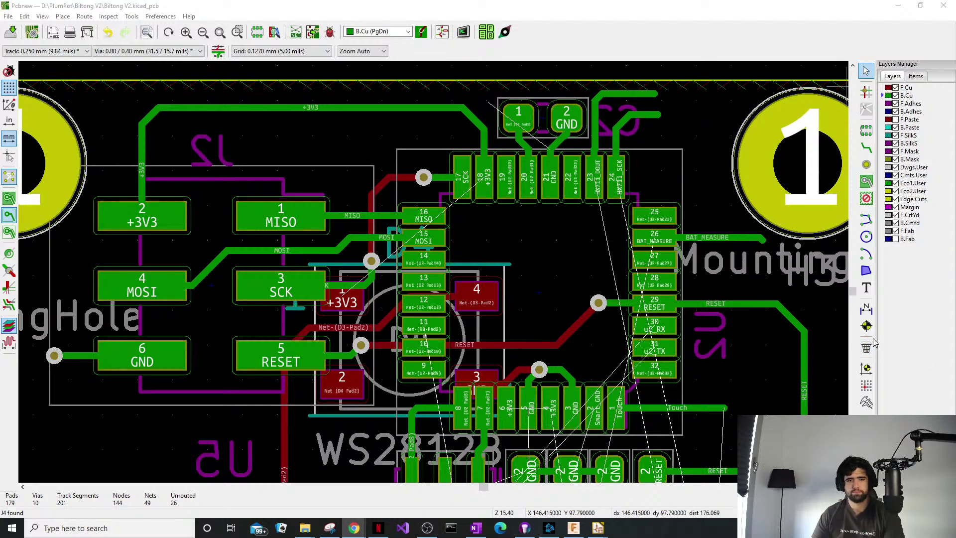
{"action": "middle_click_drag", "start_coordinate": [616, 263], "coordinate": [561, 248]}
{"action": "middle_click_drag", "start_coordinate": [751, 221], "coordinate": [740, 219]}
{"action": "middle_click_drag", "start_coordinate": [641, 204], "coordinate": [557, 149]}
{"action": "middle_click_drag", "start_coordinate": [581, 233], "coordinate": [551, 159]}
{"action": "middle_click_drag", "start_coordinate": [600, 276], "coordinate": [595, 238]}
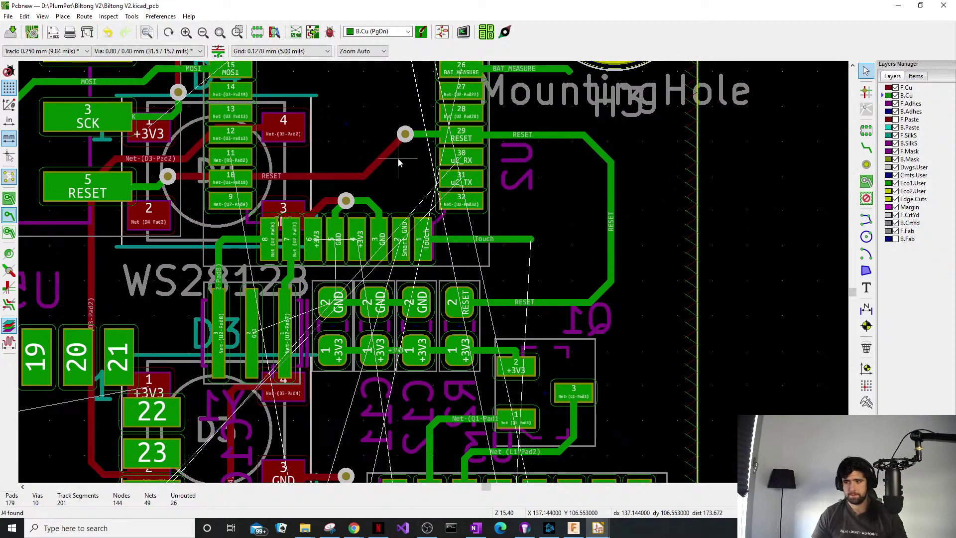
Copy the RESET via beside U2 pad 29 and place the copy at the open end of the Touch track.
{"action": "left_click", "coordinate": [406, 134]}
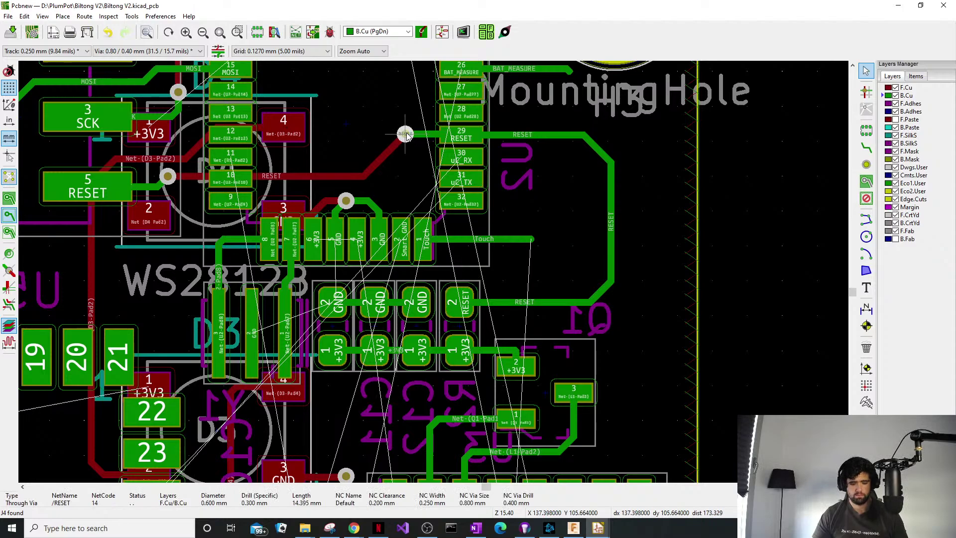
{"action": "key", "text": "ctrl+c"}
{"action": "left_click", "coordinate": [406, 135]}
{"action": "key", "text": "ctrl+v"}
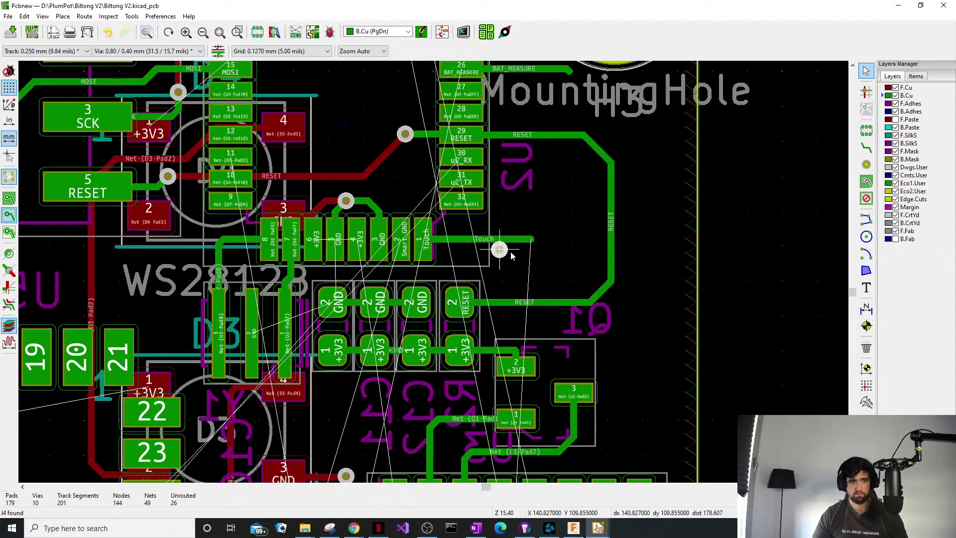
{"action": "left_click", "coordinate": [534, 239]}
{"action": "middle_click_drag", "start_coordinate": [534, 241], "coordinate": [461, 126]}
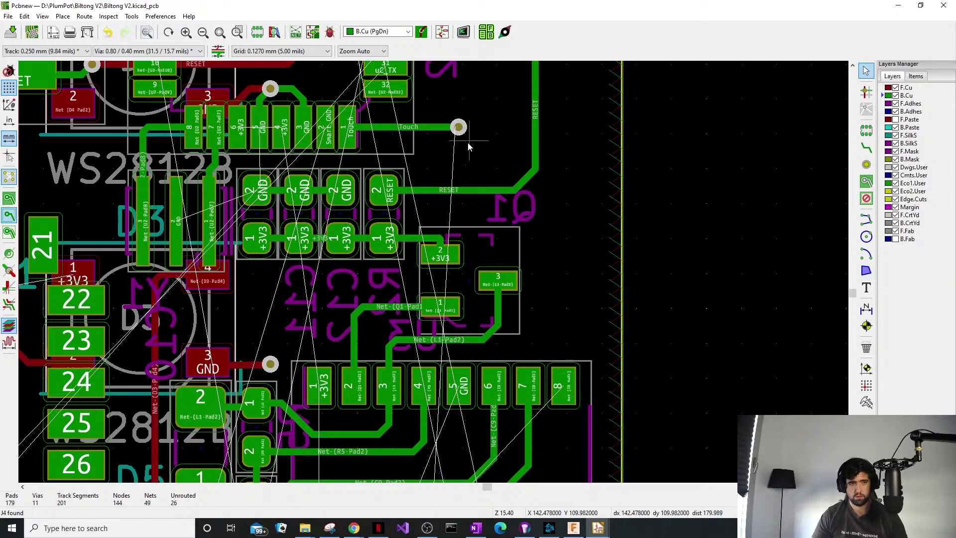
Route the Touch track on F.Cu from the new via down to pad 2 of J4.
{"action": "key", "text": "x"}
{"action": "key", "text": "Escape"}
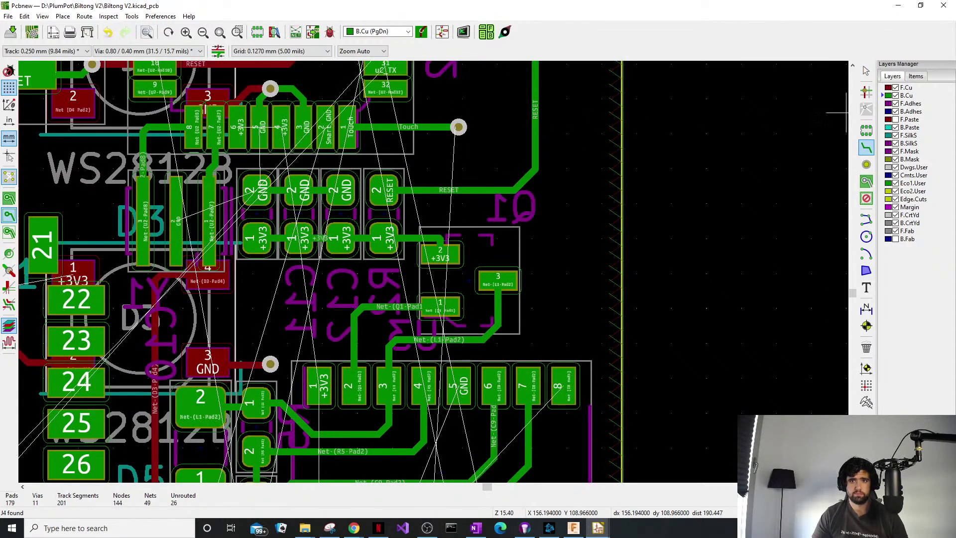
{"action": "key", "text": "Page_Up"}
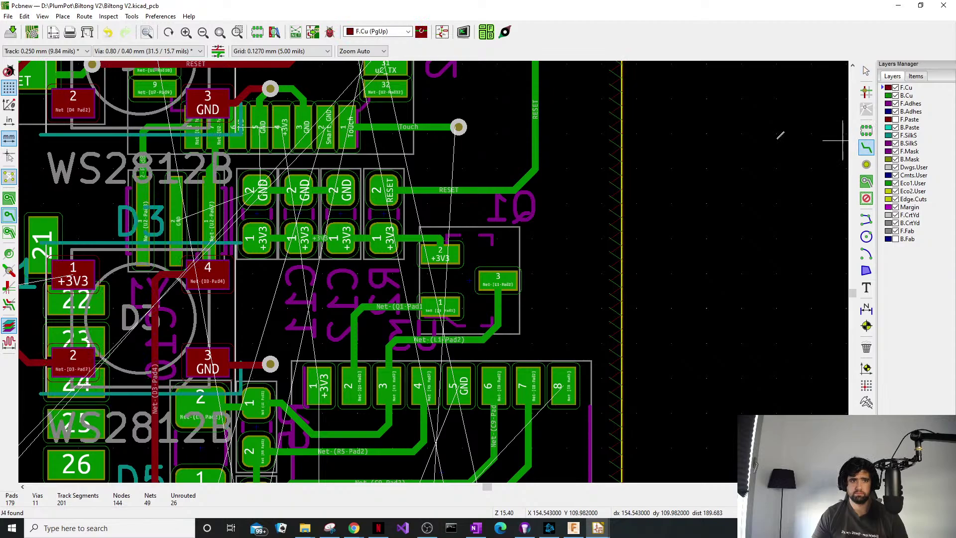
{"action": "left_click", "coordinate": [459, 127]}
{"action": "scroll", "coordinate": [455, 192], "scroll_direction": "down", "scroll_amount": 1}
{"action": "middle_click_drag", "start_coordinate": [434, 271], "coordinate": [388, 153]}
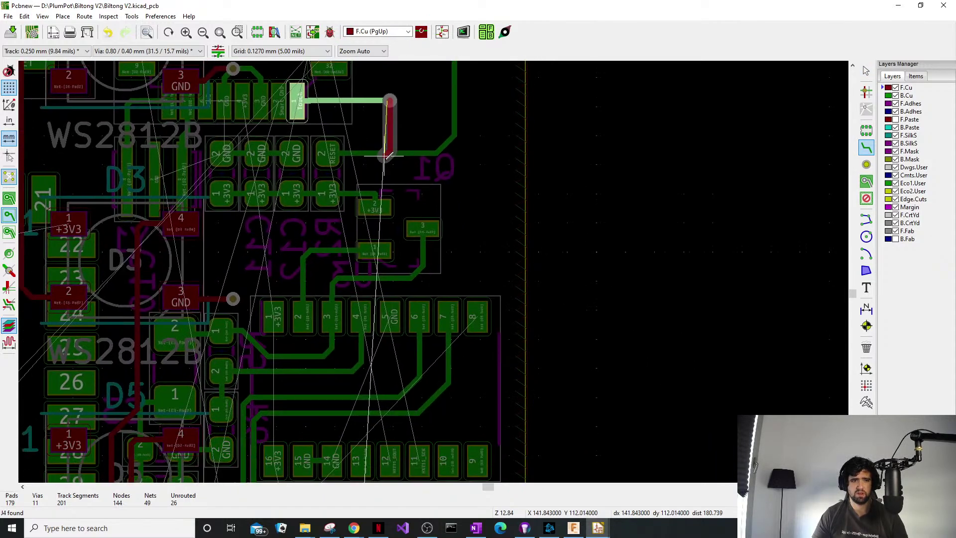
{"action": "scroll", "coordinate": [386, 186], "scroll_direction": "down", "scroll_amount": 1}
{"action": "middle_click_drag", "start_coordinate": [436, 298], "coordinate": [398, 151]}
{"action": "scroll", "coordinate": [402, 217], "scroll_direction": "down", "scroll_amount": 1}
{"action": "middle_click_drag", "start_coordinate": [443, 316], "coordinate": [409, 209]}
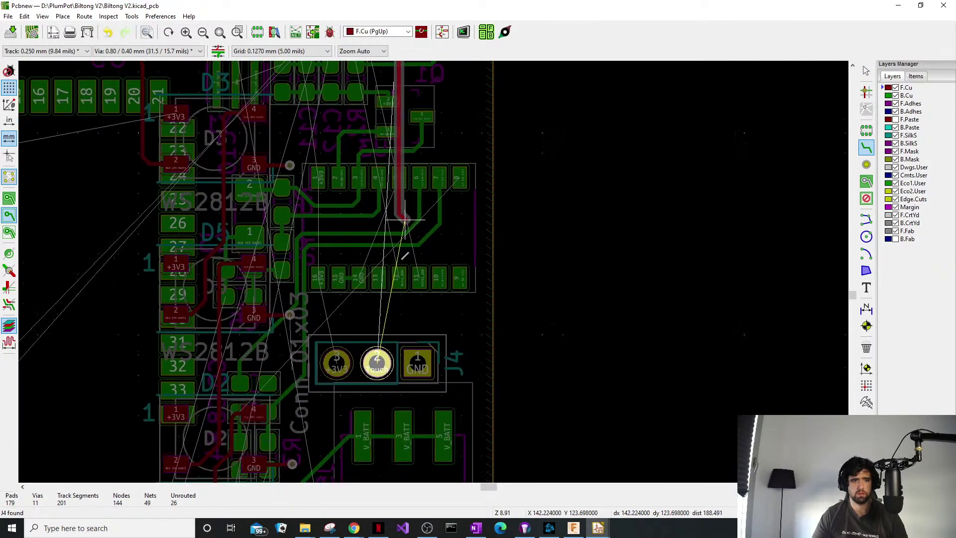
{"action": "scroll", "coordinate": [386, 325], "scroll_direction": "up", "scroll_amount": 1}
{"action": "middle_click_drag", "start_coordinate": [433, 271], "coordinate": [423, 216]}
{"action": "scroll", "coordinate": [424, 226], "scroll_direction": "up", "scroll_amount": 1}
{"action": "scroll", "coordinate": [437, 268], "scroll_direction": "up", "scroll_amount": 4}
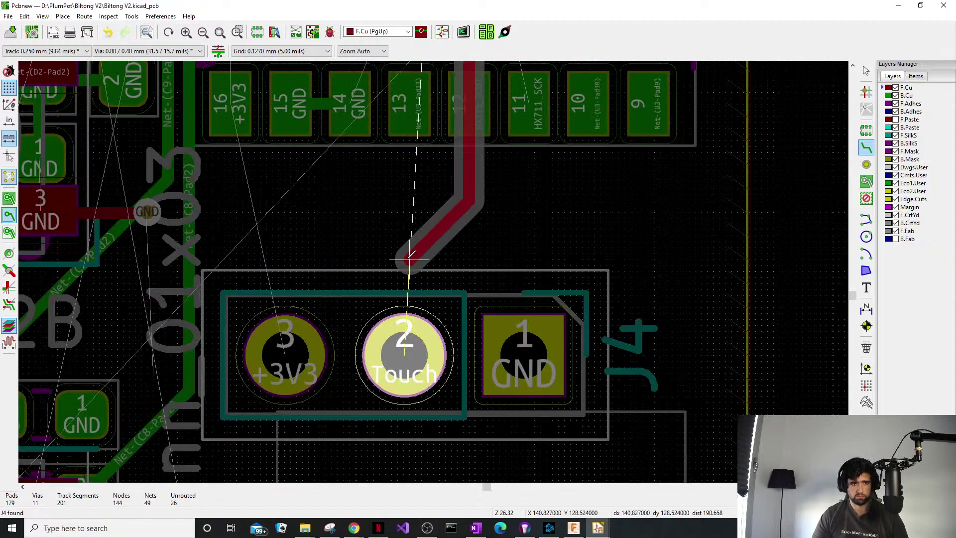
{"action": "left_click", "coordinate": [423, 270]}
{"action": "scroll", "coordinate": [423, 271], "scroll_direction": "down", "scroll_amount": 5}
{"action": "middle_click_drag", "start_coordinate": [433, 263], "coordinate": [473, 413]}
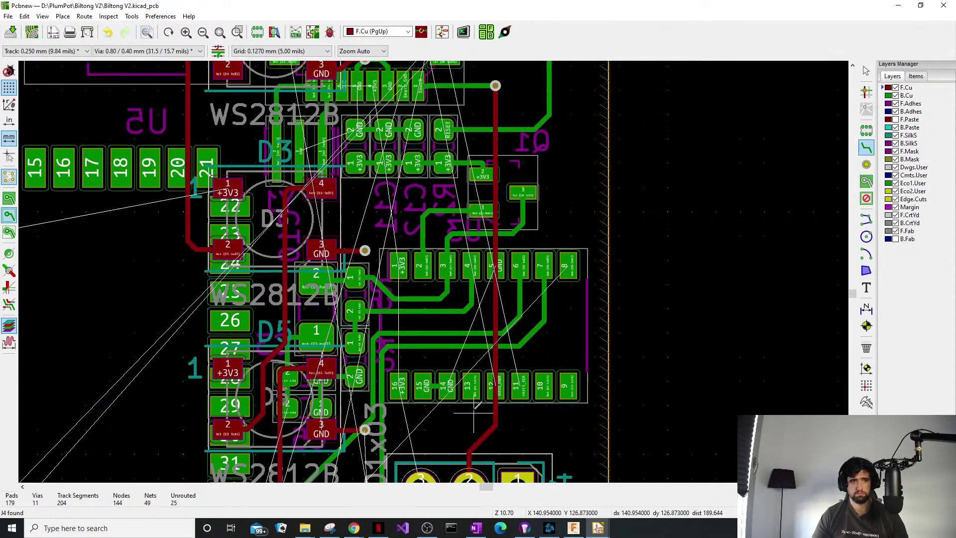
Review the finished Touch track from its via and the connections still unrouted around U2 and D4.
{"action": "middle_click_drag", "start_coordinate": [518, 202], "coordinate": [463, 299]}
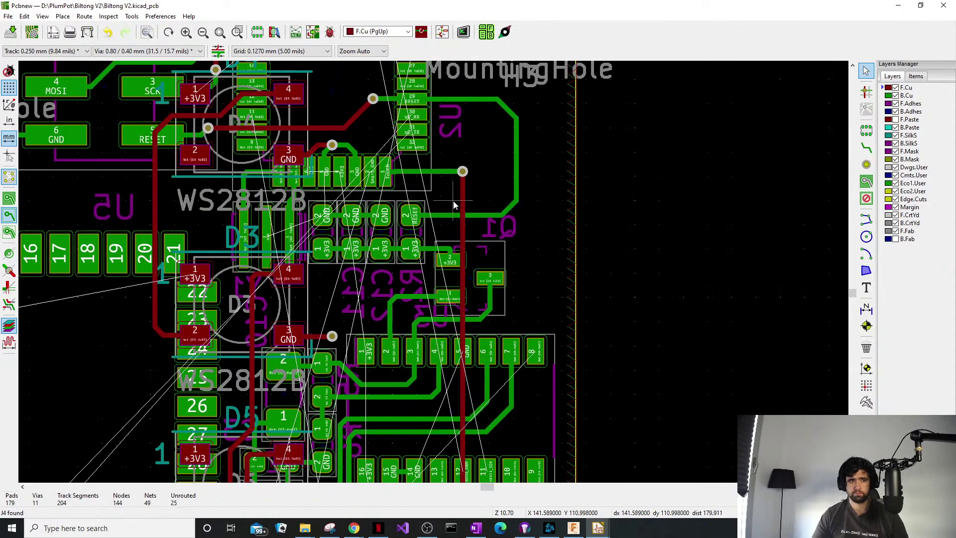
{"action": "middle_click_drag", "start_coordinate": [454, 205], "coordinate": [455, 266]}
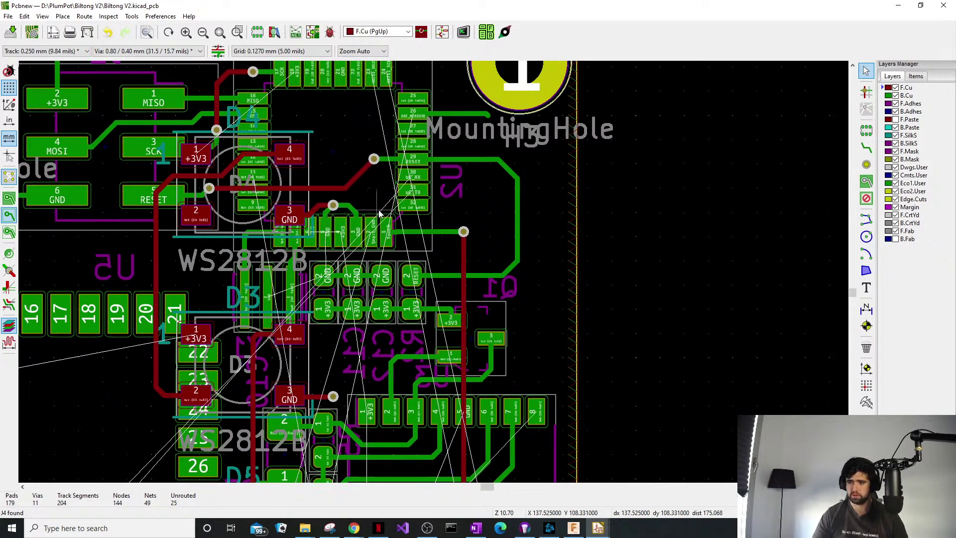
{"action": "scroll", "coordinate": [321, 205], "scroll_direction": "up", "scroll_amount": 1}
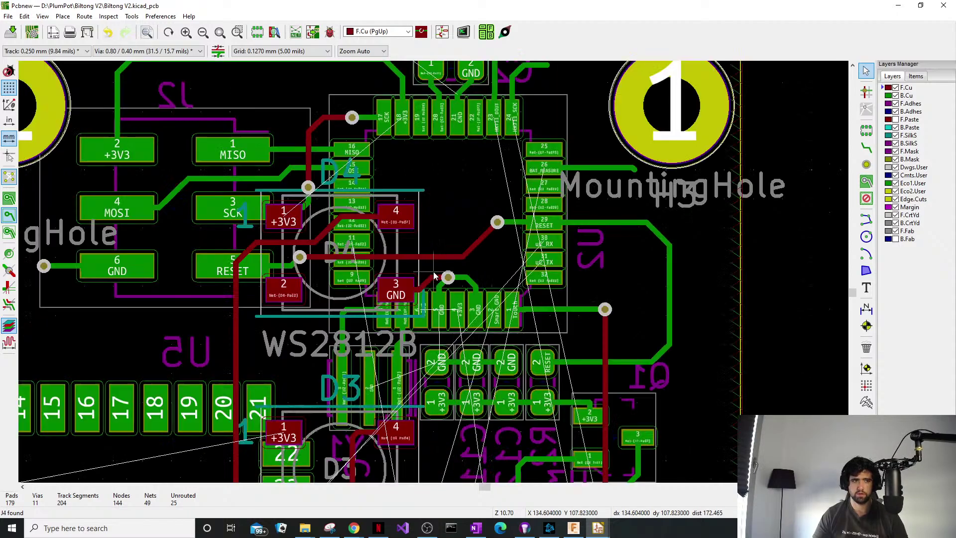
{"action": "scroll", "coordinate": [434, 276], "scroll_direction": "up", "scroll_amount": 6}
{"action": "scroll", "coordinate": [437, 273], "scroll_direction": "down", "scroll_amount": 4}
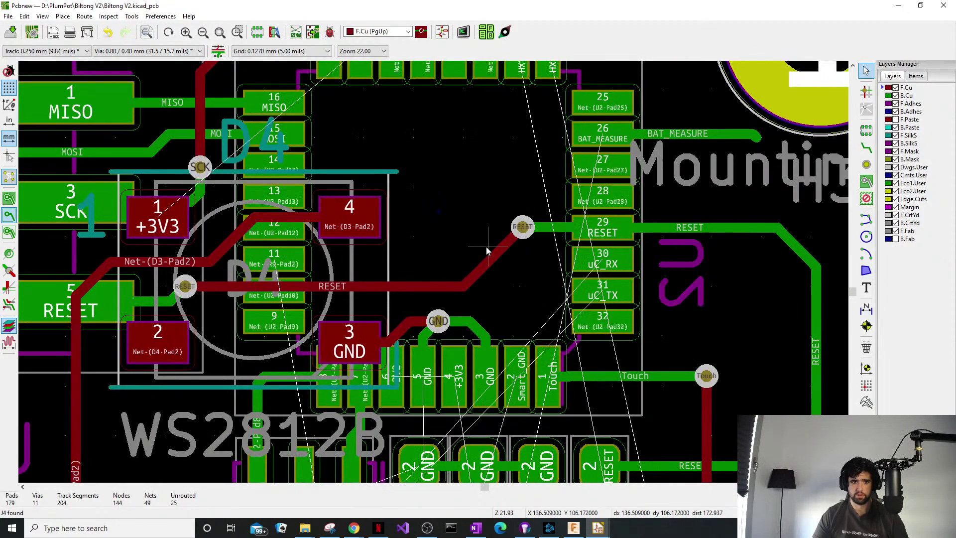
Copy the Touch via and place the copy at the open end of the BAT_MEASURE track from U2 pad 26.
{"action": "scroll", "coordinate": [486, 247], "scroll_direction": "up", "scroll_amount": 2}
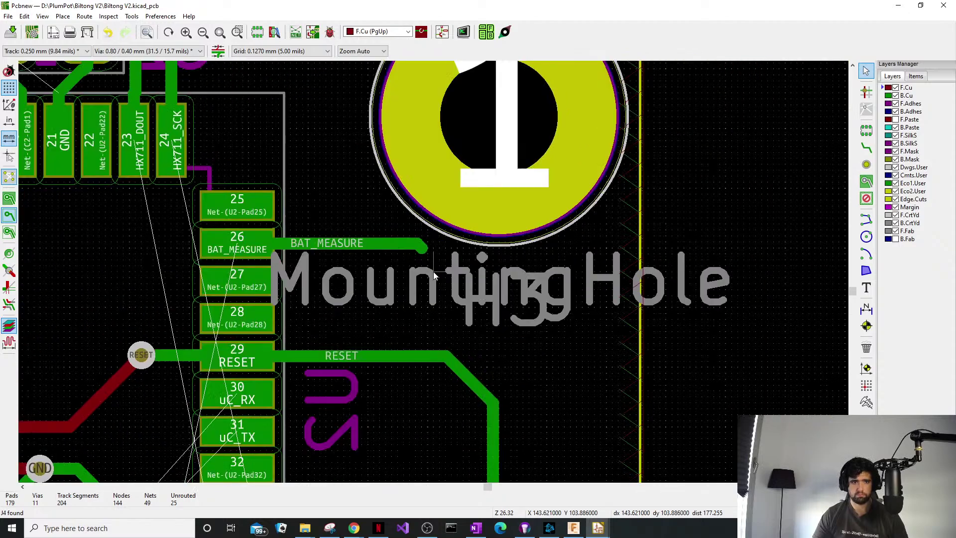
{"action": "scroll", "coordinate": [432, 271], "scroll_direction": "down", "scroll_amount": 2}
{"action": "scroll", "coordinate": [433, 271], "scroll_direction": "up", "scroll_amount": 5}
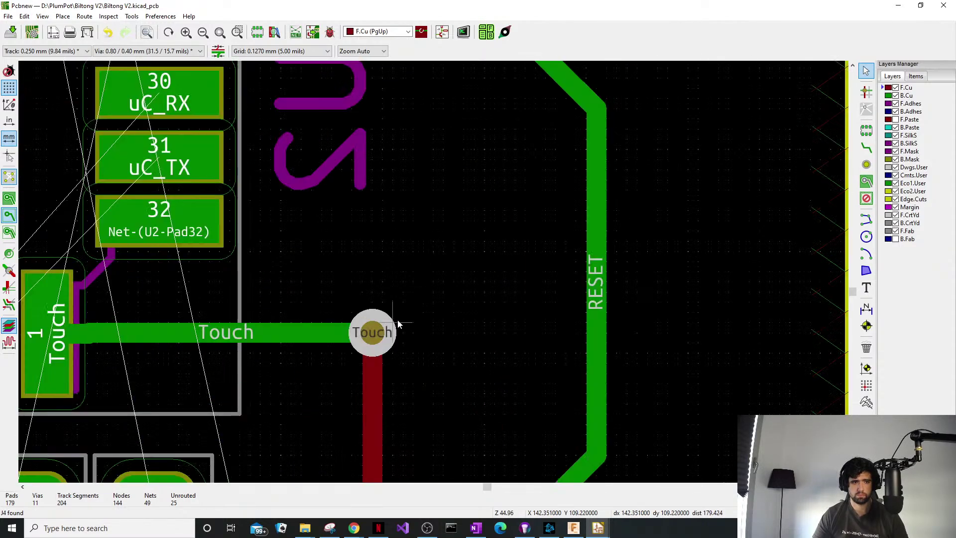
{"action": "left_click", "coordinate": [386, 333]}
{"action": "key", "text": "ctrl+c"}
{"action": "left_click", "coordinate": [377, 331]}
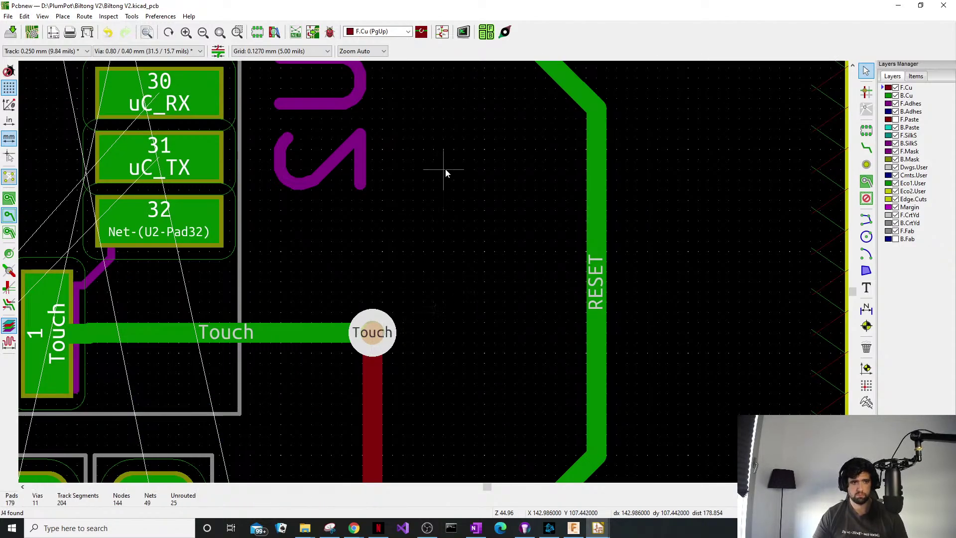
{"action": "scroll", "coordinate": [445, 169], "scroll_direction": "down", "scroll_amount": 3}
{"action": "scroll", "coordinate": [458, 135], "scroll_direction": "up", "scroll_amount": 2}
{"action": "key", "text": "ctrl+v"}
{"action": "left_click", "coordinate": [420, 217]}
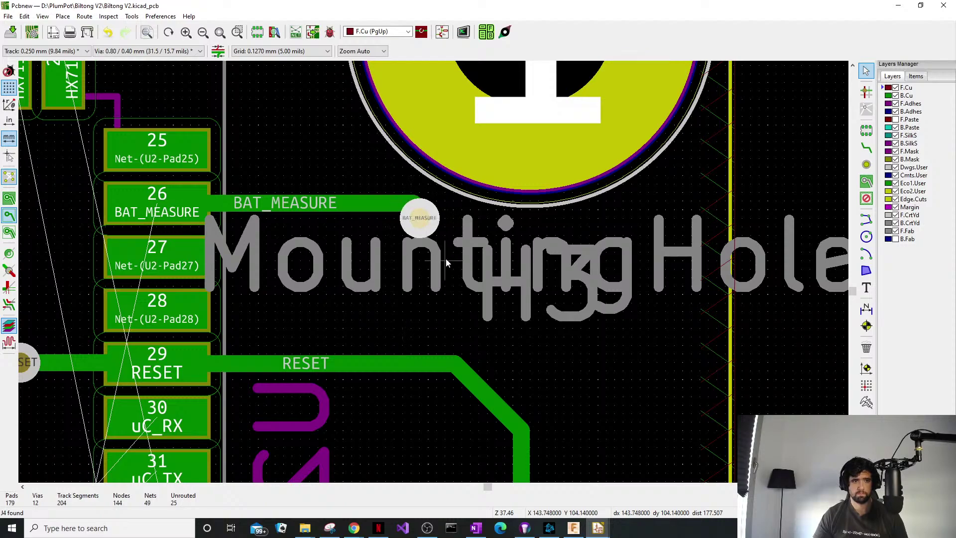
{"action": "left_click", "coordinate": [442, 262]}
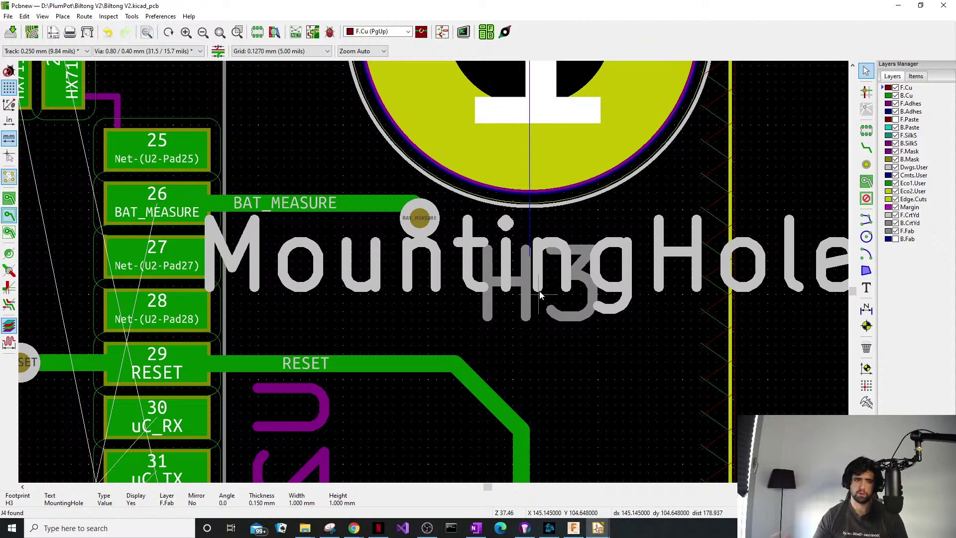
{"action": "key", "text": "m"}
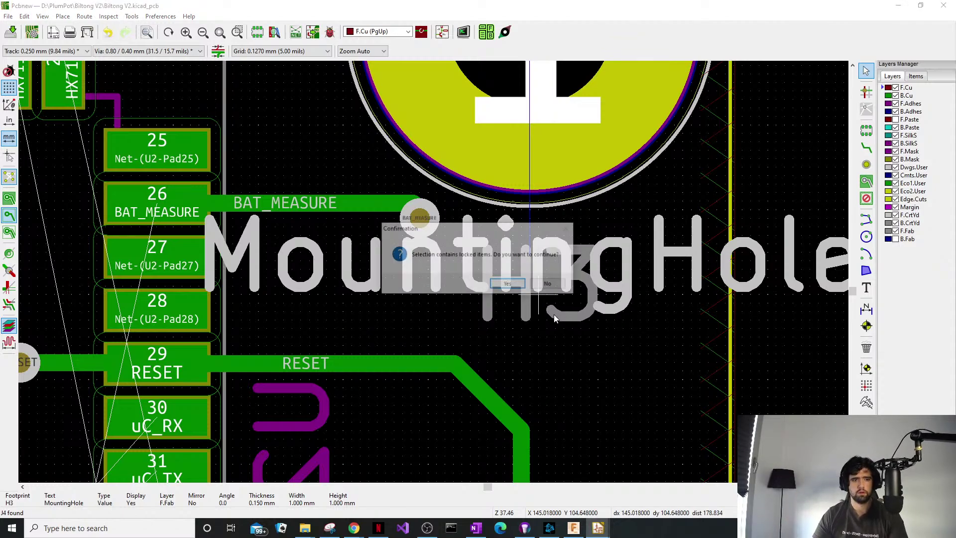
{"action": "left_click", "coordinate": [549, 284]}
{"action": "key", "text": "m"}
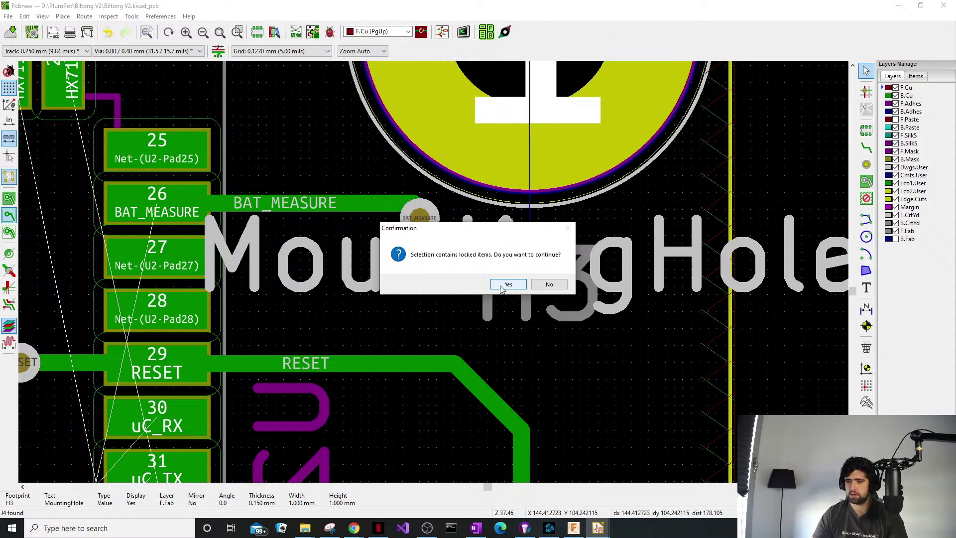
{"action": "left_click", "coordinate": [524, 284]}
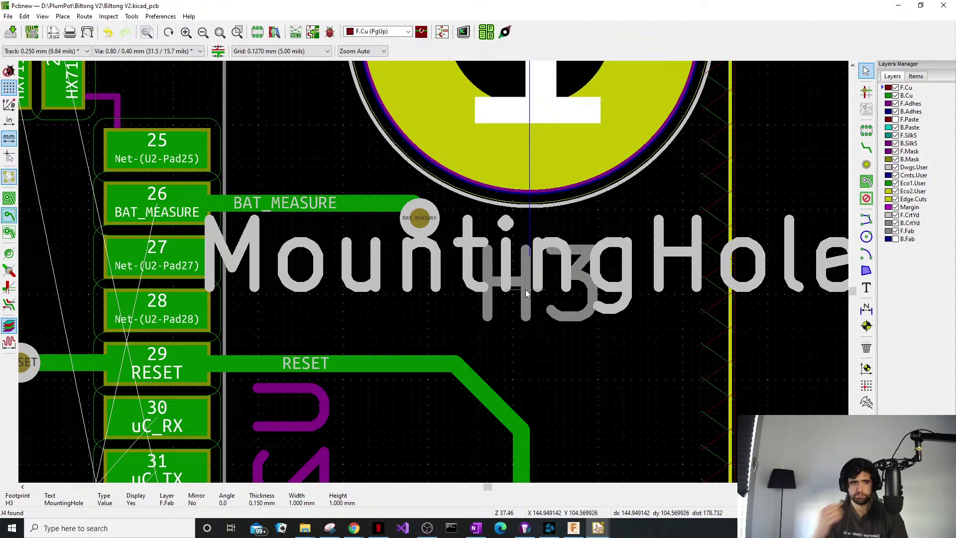
{"action": "scroll", "coordinate": [436, 276], "scroll_direction": "down", "scroll_amount": 4}
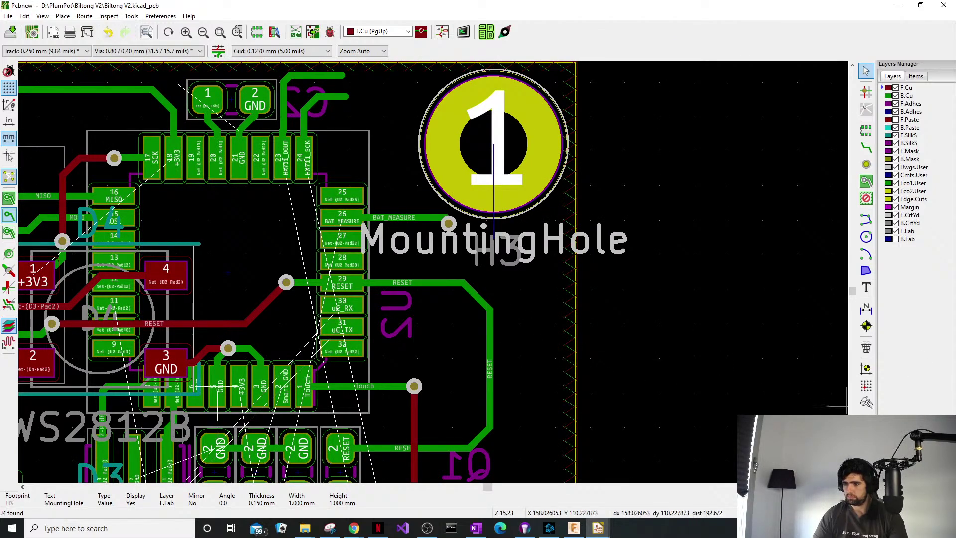
{"action": "left_click", "coordinate": [354, 528]}
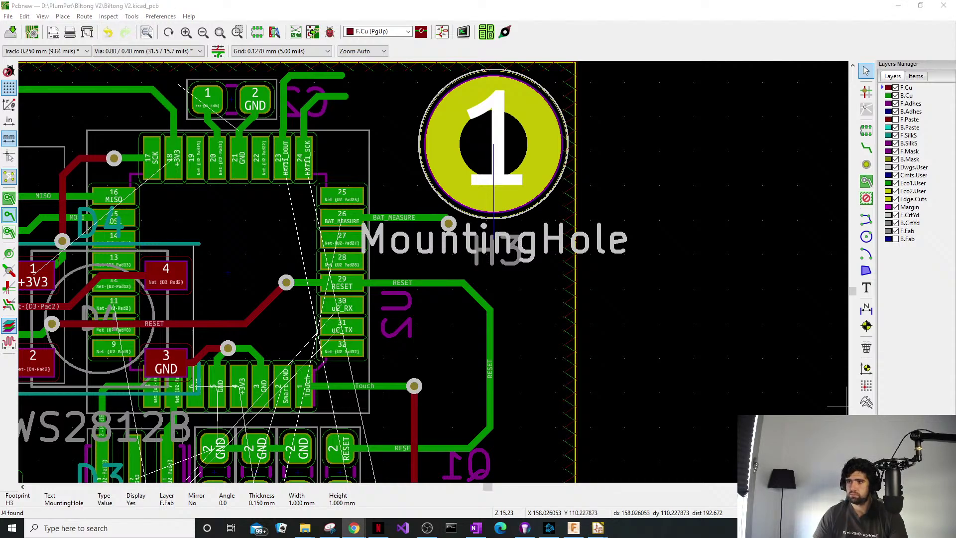
{"action": "middle_click_drag", "start_coordinate": [598, 257], "coordinate": [641, 279]}
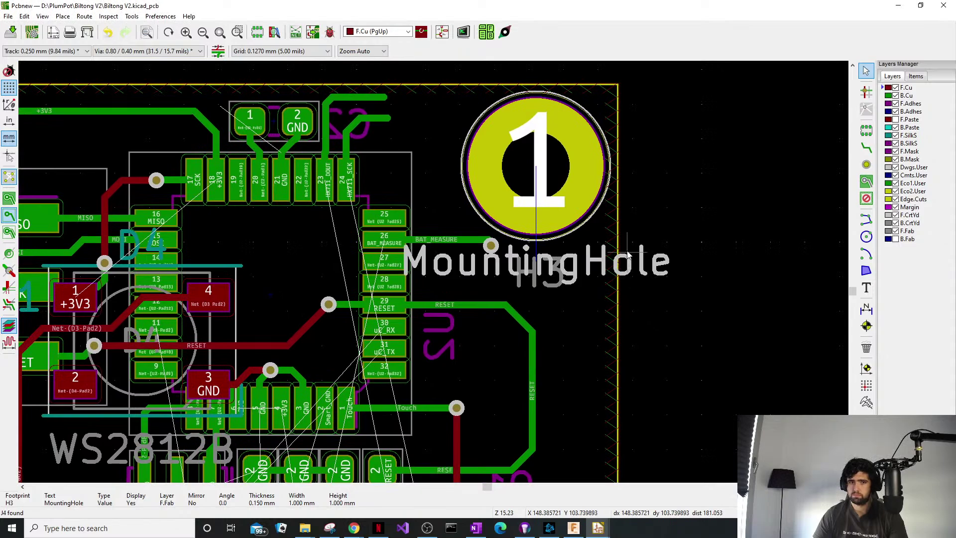
{"action": "left_click", "coordinate": [737, 282]}
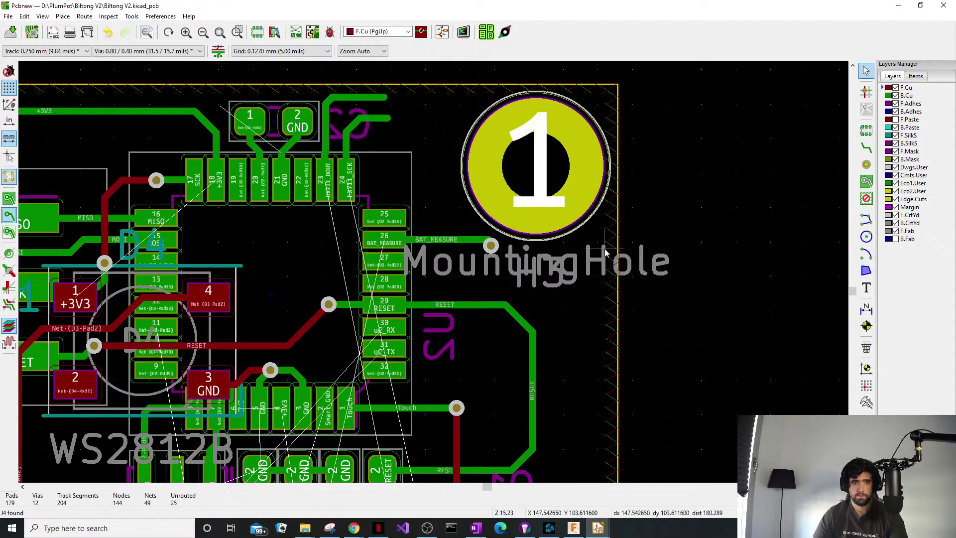
{"action": "left_click", "coordinate": [663, 266]}
{"action": "key", "text": "m"}
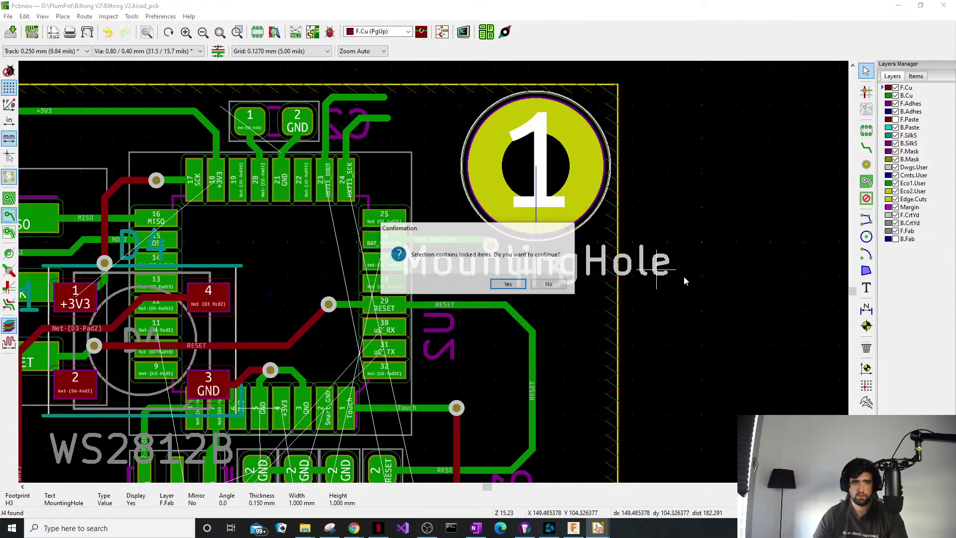
{"action": "left_click", "coordinate": [559, 285]}
Route BAT_MEASURE on F.Cu from the new via down past J4 and across J5, ending just above pad 1 of R50.
{"action": "middle_click_drag", "start_coordinate": [525, 294], "coordinate": [614, 250]}
{"action": "scroll", "coordinate": [432, 333], "scroll_direction": "down", "scroll_amount": 3}
{"action": "scroll", "coordinate": [459, 279], "scroll_direction": "right", "scroll_amount": 1}
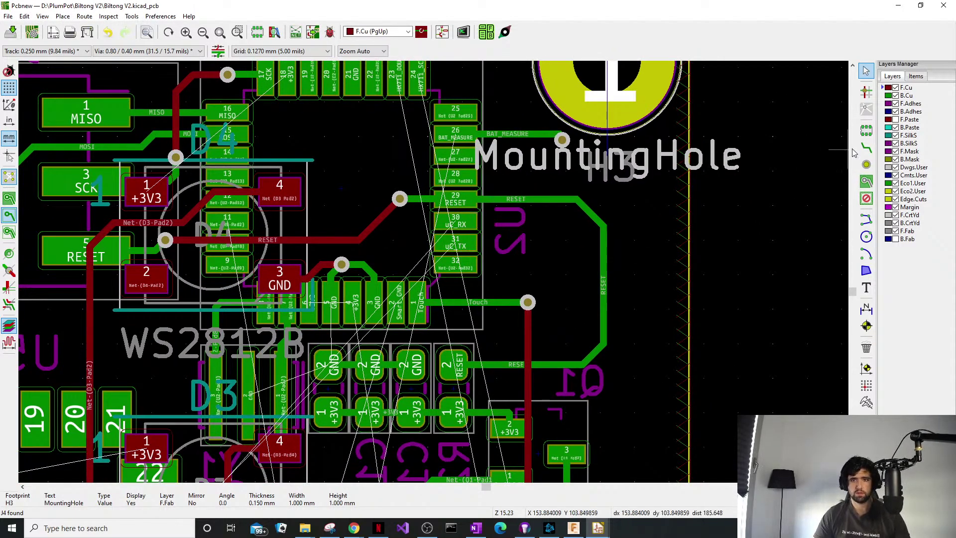
{"action": "left_click", "coordinate": [865, 148]}
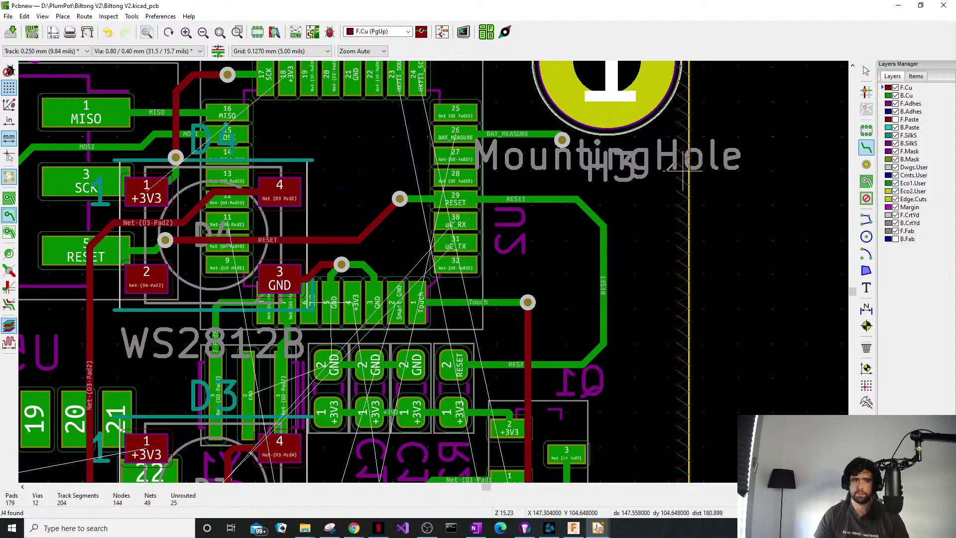
{"action": "left_click", "coordinate": [562, 140]}
{"action": "scroll", "coordinate": [558, 234], "scroll_direction": "down", "scroll_amount": 3}
{"action": "scroll", "coordinate": [446, 292], "scroll_direction": "down", "scroll_amount": 5}
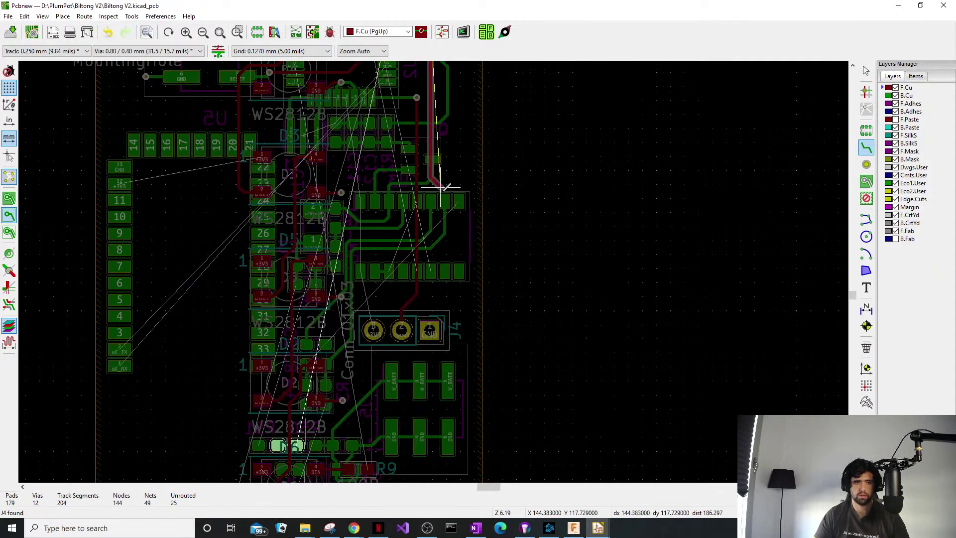
{"action": "scroll", "coordinate": [450, 297], "scroll_direction": "down", "scroll_amount": 2}
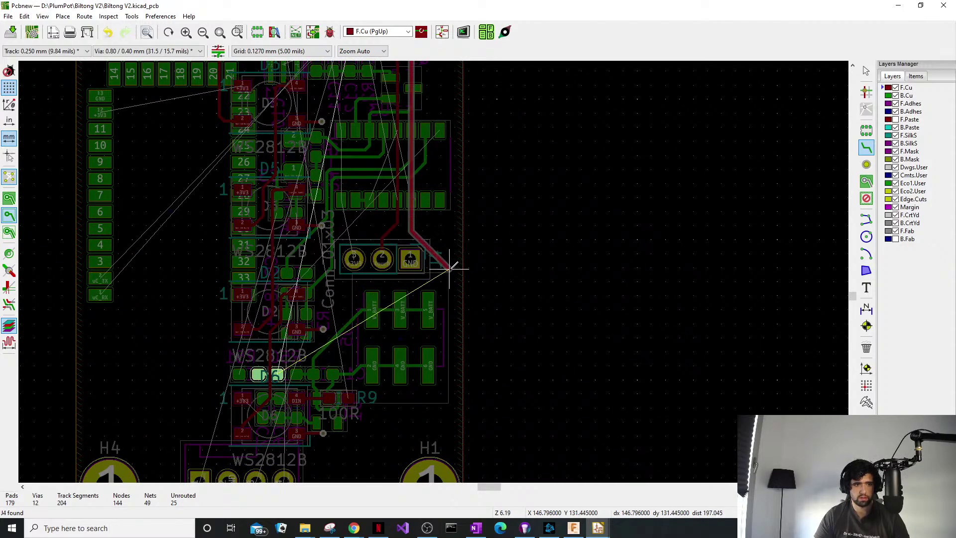
{"action": "left_click", "coordinate": [400, 332]}
{"action": "middle_click_drag", "start_coordinate": [308, 357], "coordinate": [306, 353]}
{"action": "scroll", "coordinate": [307, 352], "scroll_direction": "up", "scroll_amount": 6}
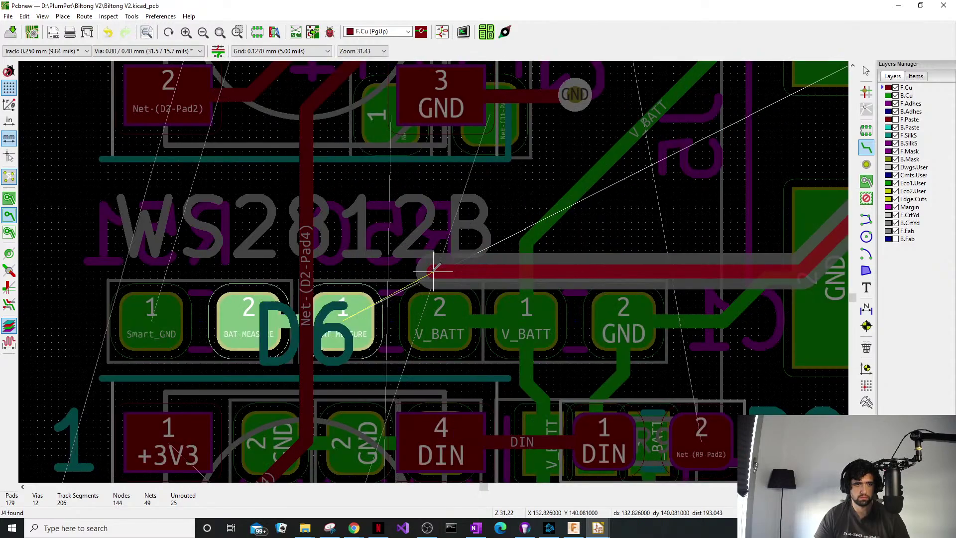
{"action": "double_click", "coordinate": [362, 228]}
{"action": "key", "text": "Escape"}
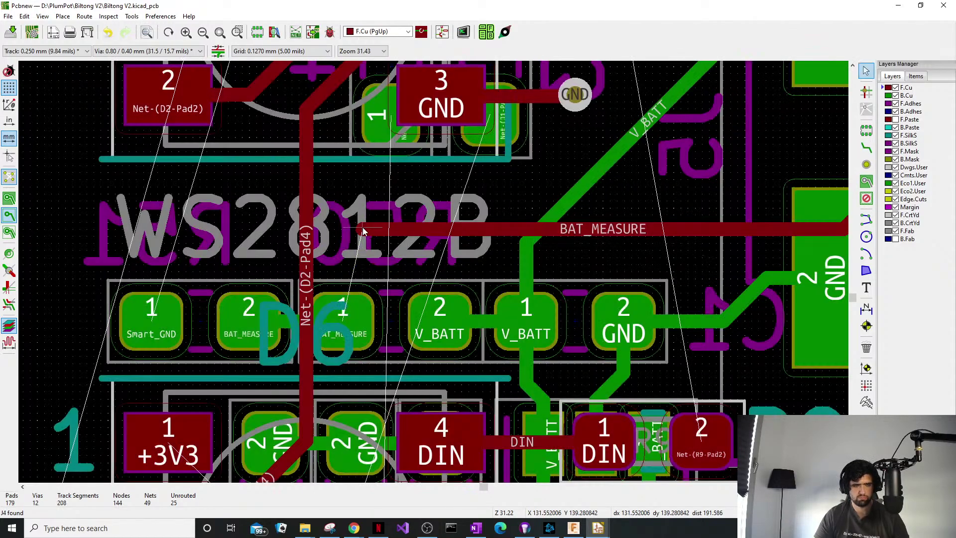
Place a via copy at the open end of the BAT_MEASURE track and connect it to R50 pad 1 on B.Cu.
{"action": "key", "text": "ctrl+v"}
{"action": "left_click", "coordinate": [369, 229]}
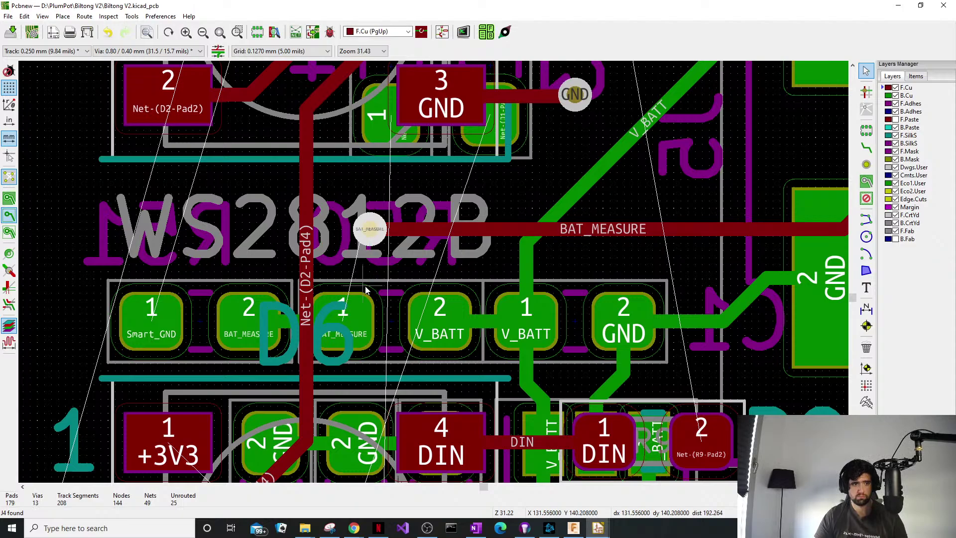
{"action": "key", "text": "Escape"}
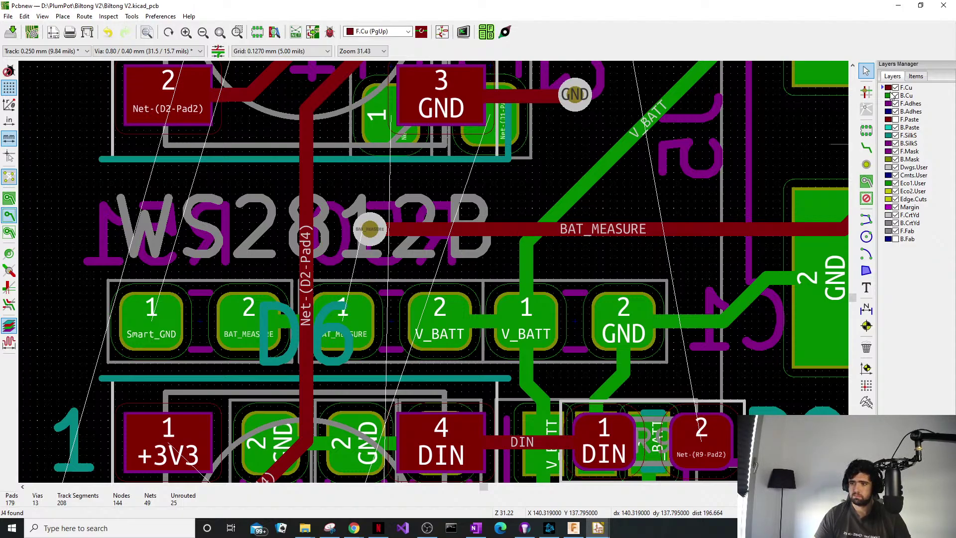
{"action": "left_click", "coordinate": [866, 147]}
{"action": "left_click", "coordinate": [889, 96]}
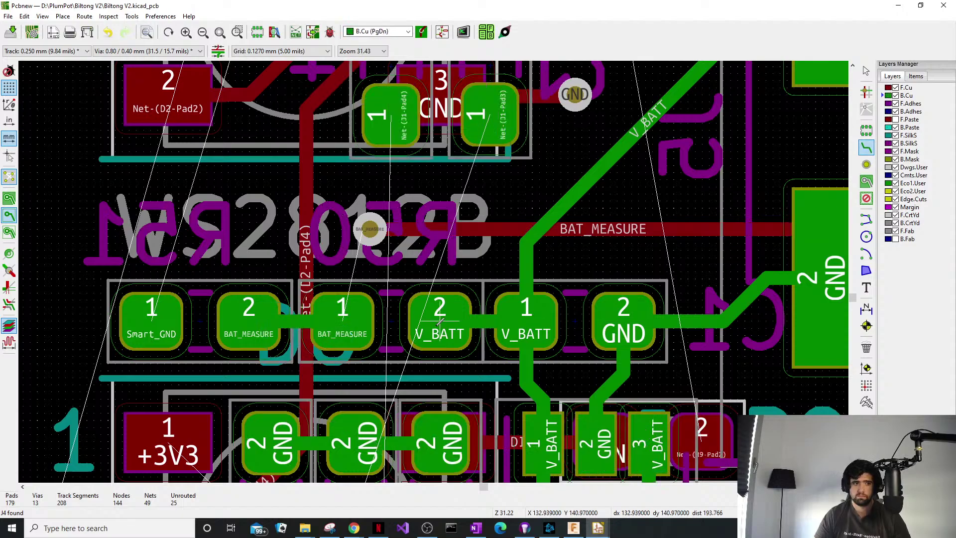
{"action": "left_click", "coordinate": [342, 320]}
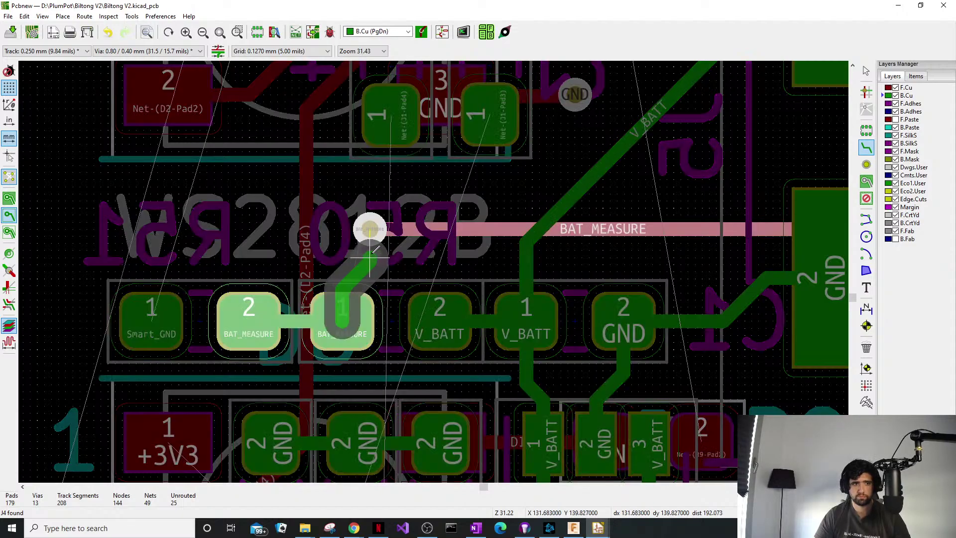
{"action": "left_click", "coordinate": [377, 226]}
{"action": "key", "text": "Escape"}
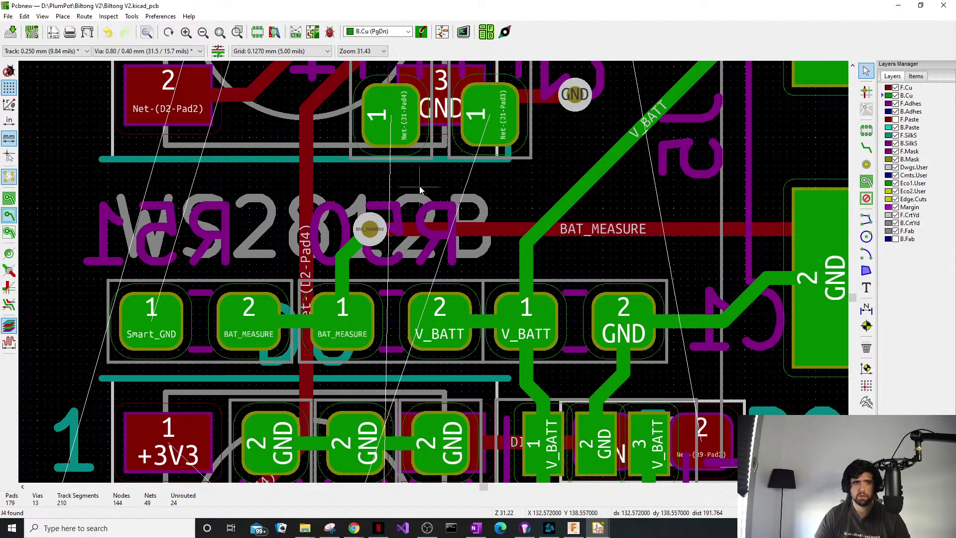
Route the +3V3 connection on B.Cu from U3 pad 16 to pad 3 of J4.
{"action": "scroll", "coordinate": [419, 186], "scroll_direction": "down", "scroll_amount": 3}
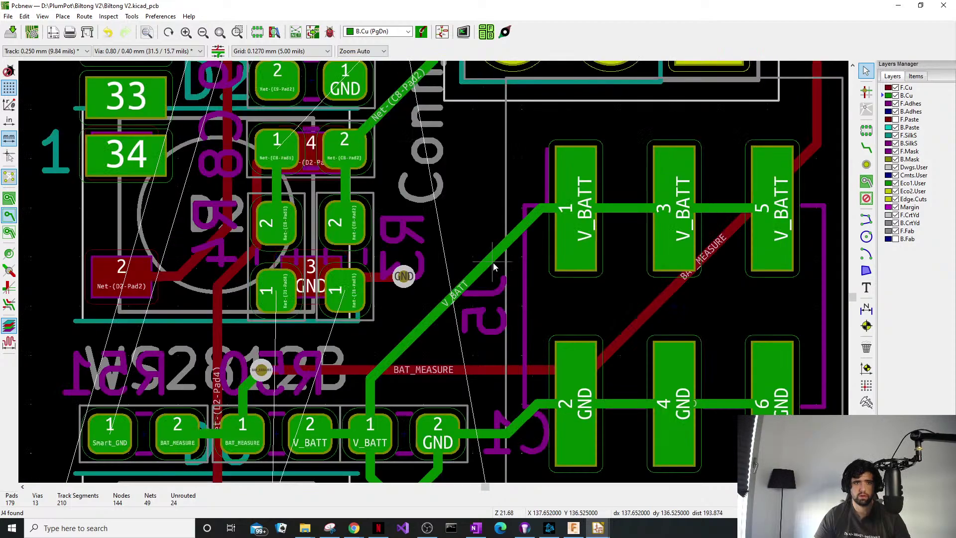
{"action": "scroll", "coordinate": [522, 264], "scroll_direction": "down", "scroll_amount": 4}
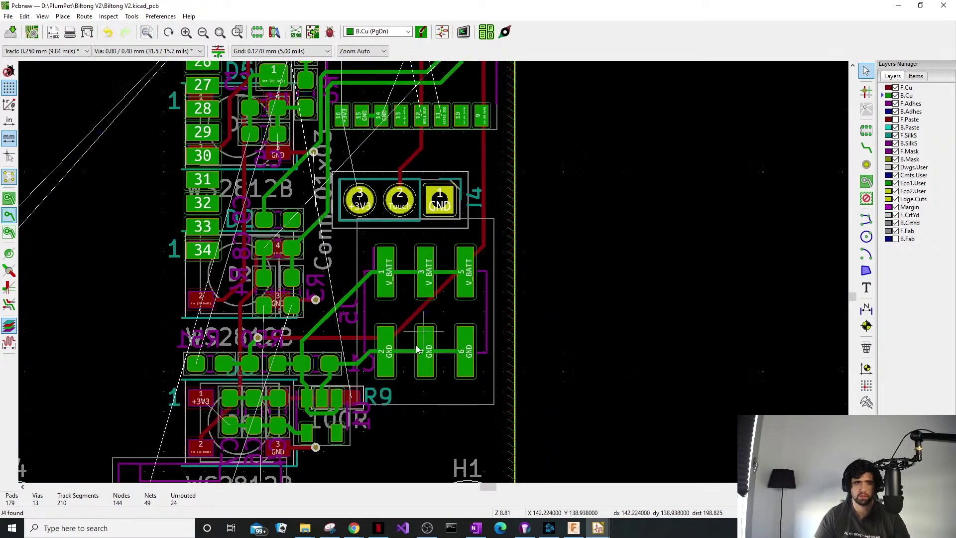
{"action": "middle_click_drag", "start_coordinate": [359, 243], "coordinate": [392, 381]}
{"action": "middle_click_drag", "start_coordinate": [412, 287], "coordinate": [380, 314]}
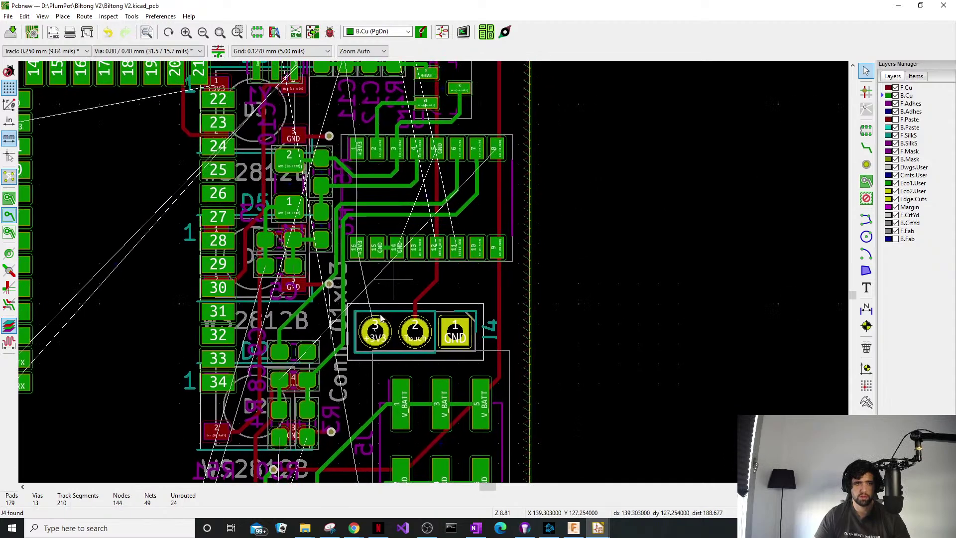
{"action": "scroll", "coordinate": [381, 319], "scroll_direction": "up", "scroll_amount": 4}
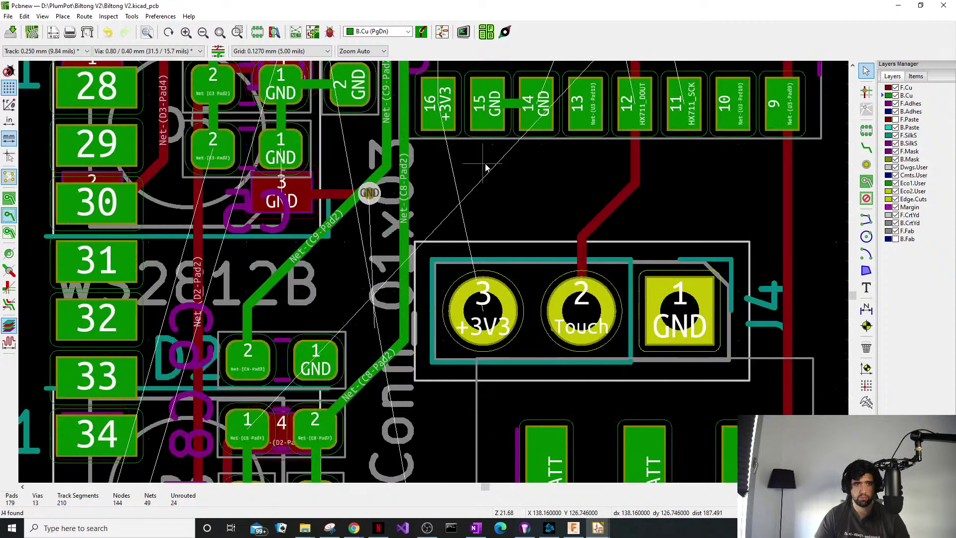
{"action": "left_click", "coordinate": [866, 147]}
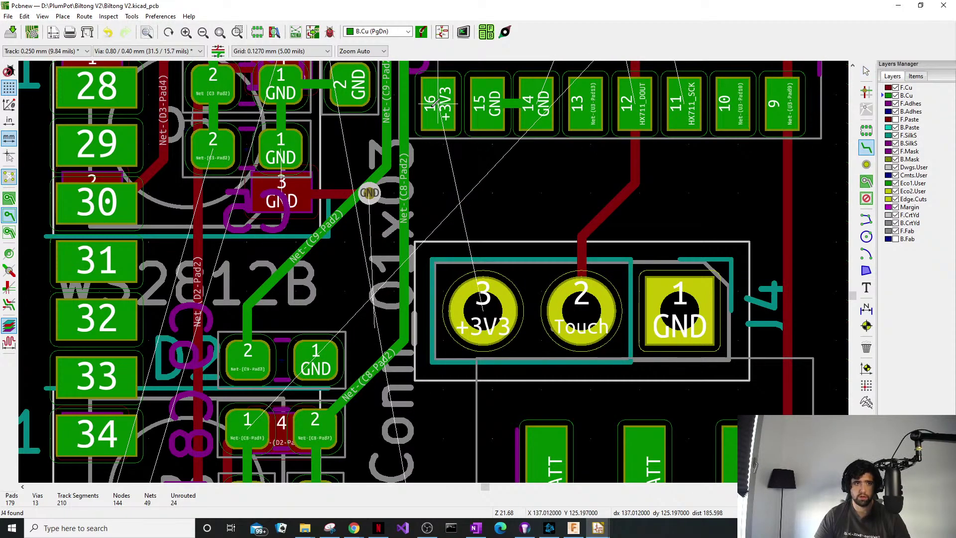
{"action": "left_click", "coordinate": [434, 105]}
{"action": "left_click", "coordinate": [471, 222]}
{"action": "left_click", "coordinate": [483, 311]}
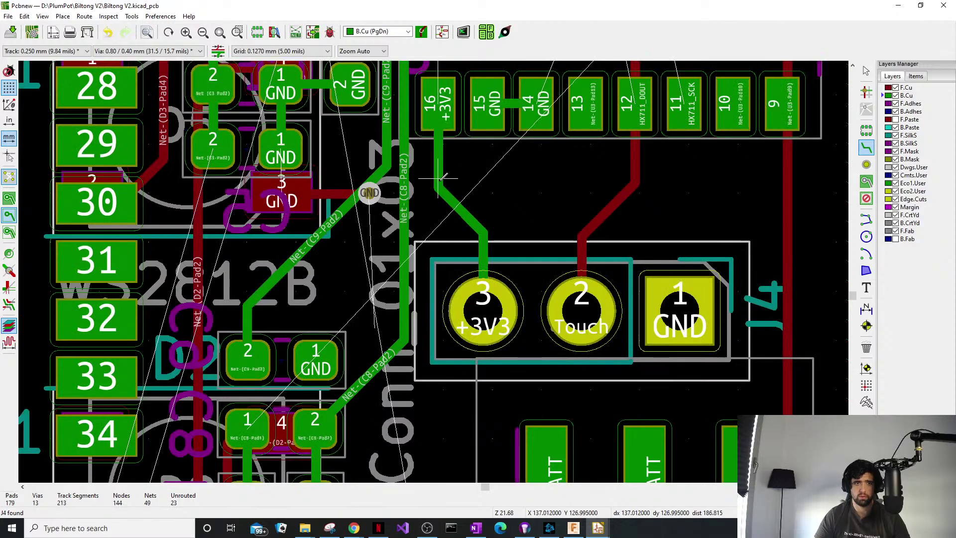
Route +3V3 on B.Cu from U3 pad 1 up to pad 1 of C11.
{"action": "scroll", "coordinate": [438, 177], "scroll_direction": "up", "scroll_amount": 3}
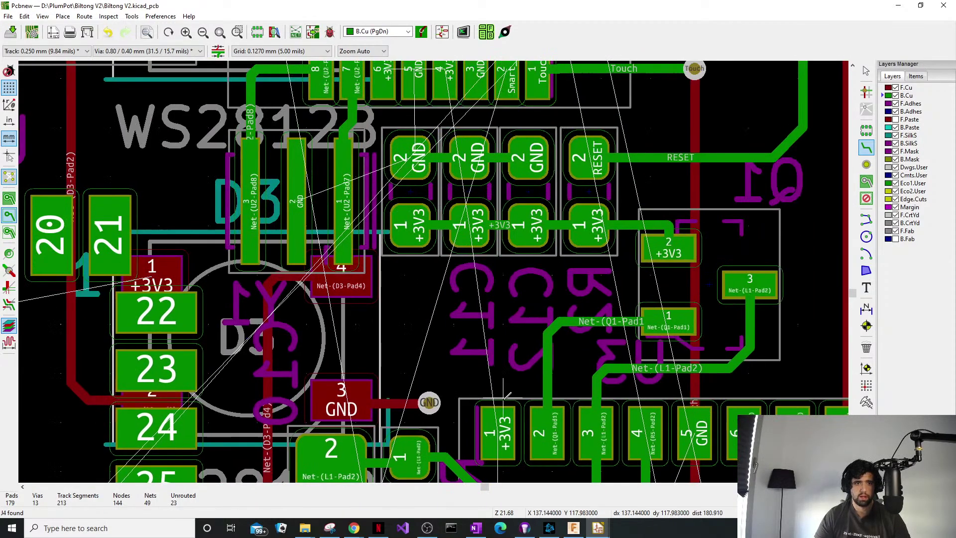
{"action": "left_click", "coordinate": [509, 424]}
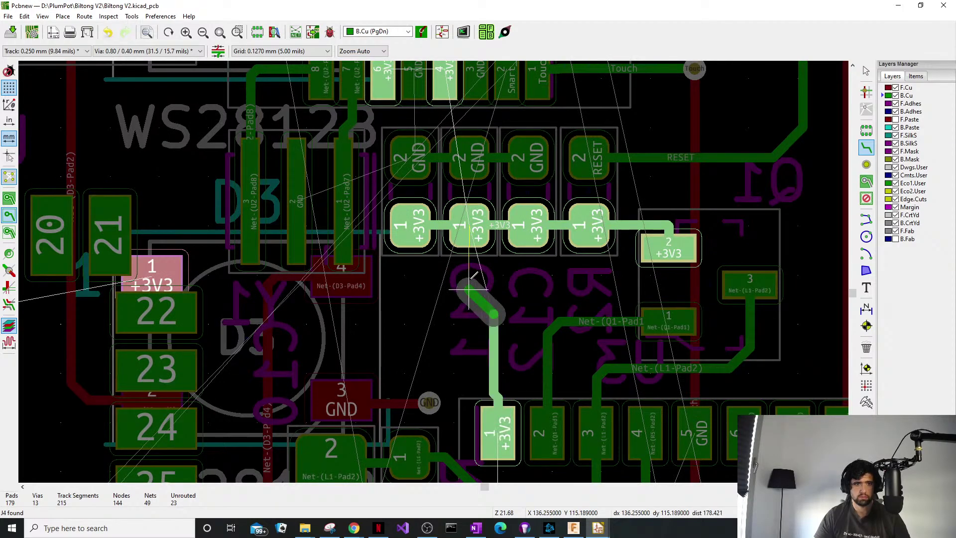
{"action": "left_click", "coordinate": [464, 242]}
{"action": "key", "text": "Escape"}
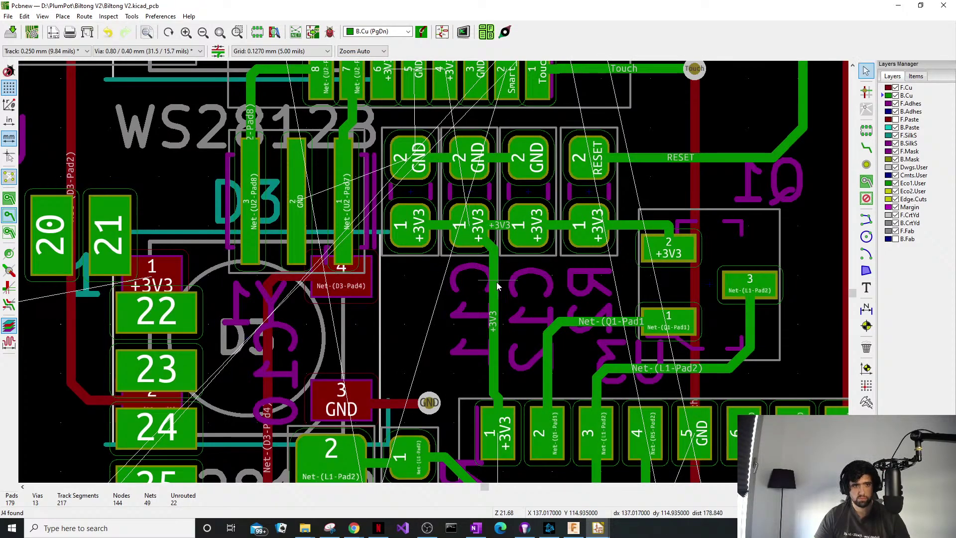
Reshape the new +3V3 track so it runs straight down from C11 pad 1 and bends diagonally just above U3 pad 1.
{"action": "left_click_drag", "start_coordinate": [497, 282], "coordinate": [469, 275]}
{"action": "middle_click_drag", "start_coordinate": [620, 322], "coordinate": [564, 291]}
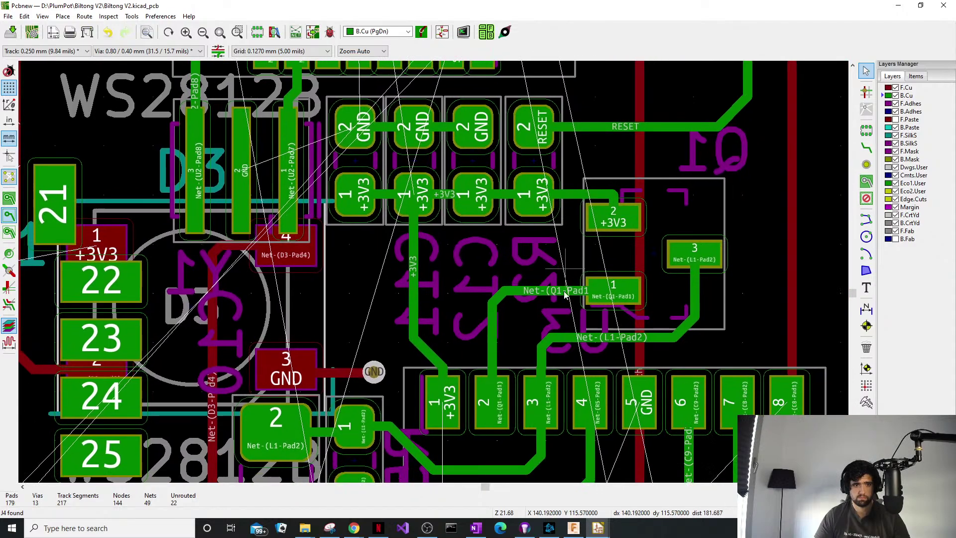
{"action": "left_click_drag", "start_coordinate": [420, 352], "coordinate": [421, 319]}
{"action": "scroll", "coordinate": [796, 234], "scroll_direction": "down", "scroll_amount": 5}
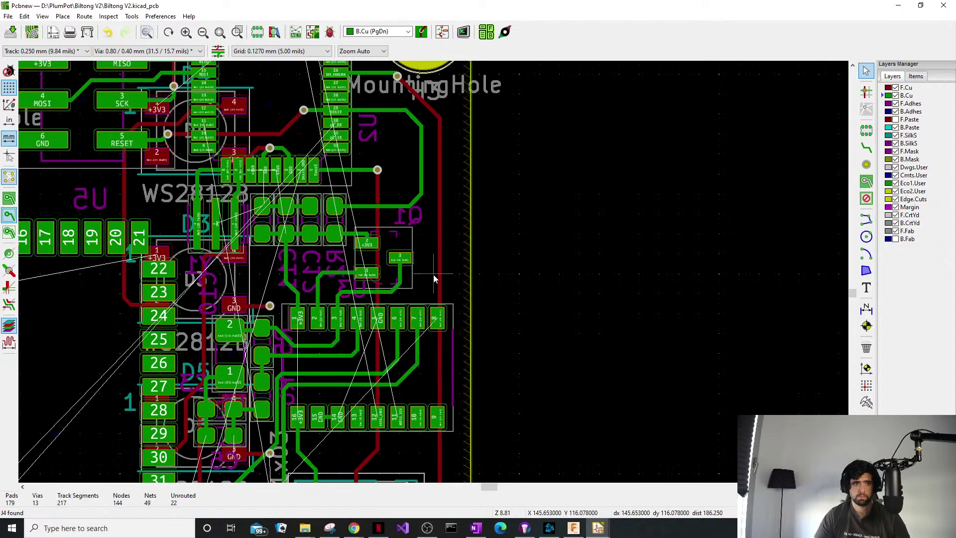
Extend U2's open HX711_SCK track on B.Cu by about 0.8 mm towards the mounting hole and place a via at its end.
{"action": "scroll", "coordinate": [448, 244], "scroll_direction": "up", "scroll_amount": 5}
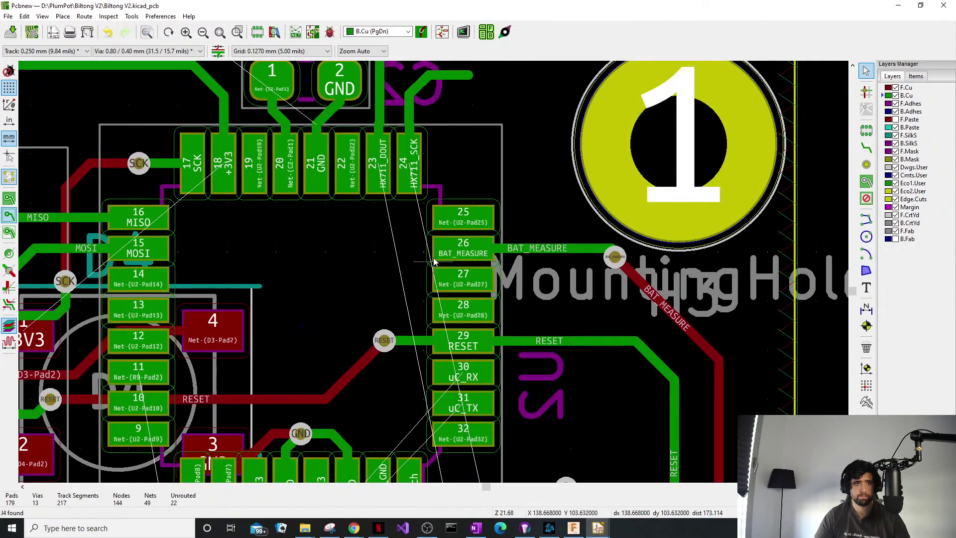
{"action": "key", "text": "x"}
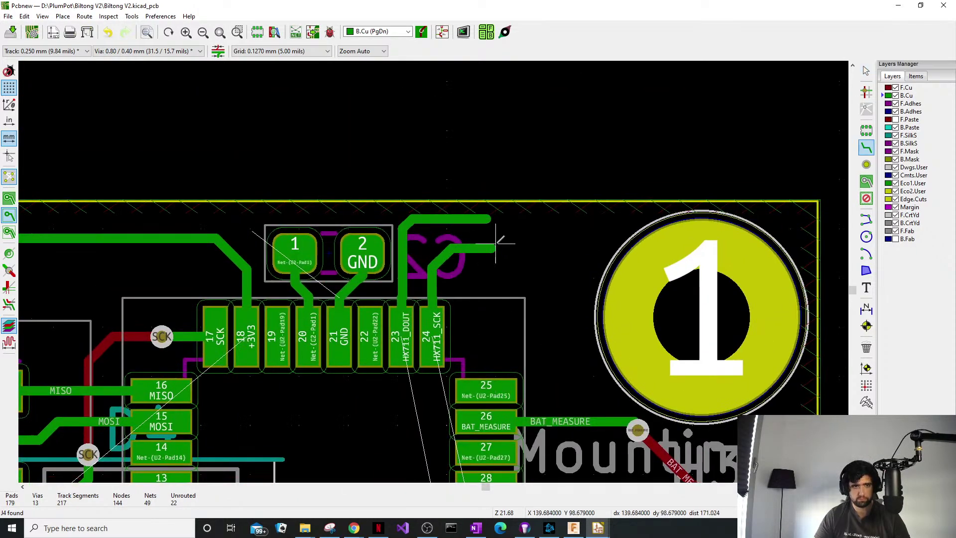
{"action": "left_click", "coordinate": [496, 248]}
{"action": "double_click", "coordinate": [526, 249]}
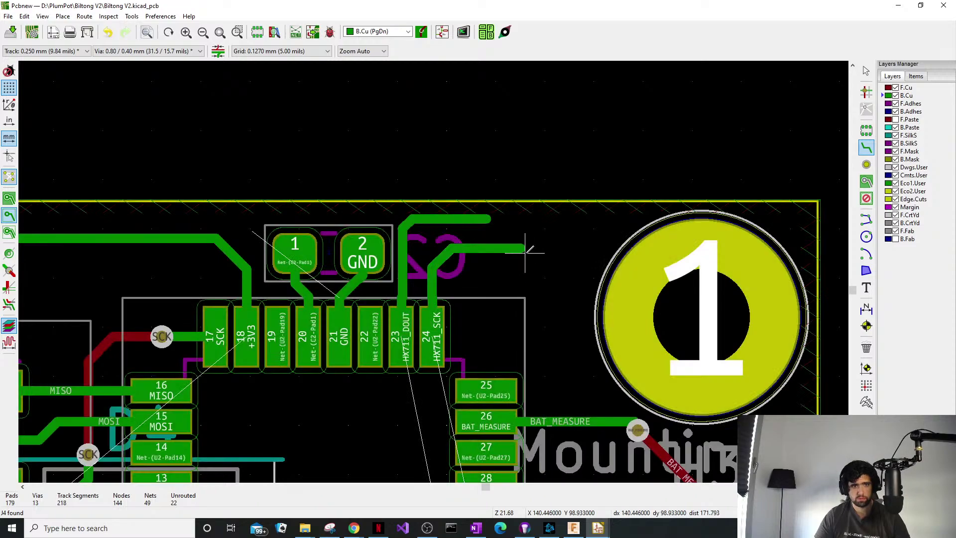
{"action": "key", "text": "Escape"}
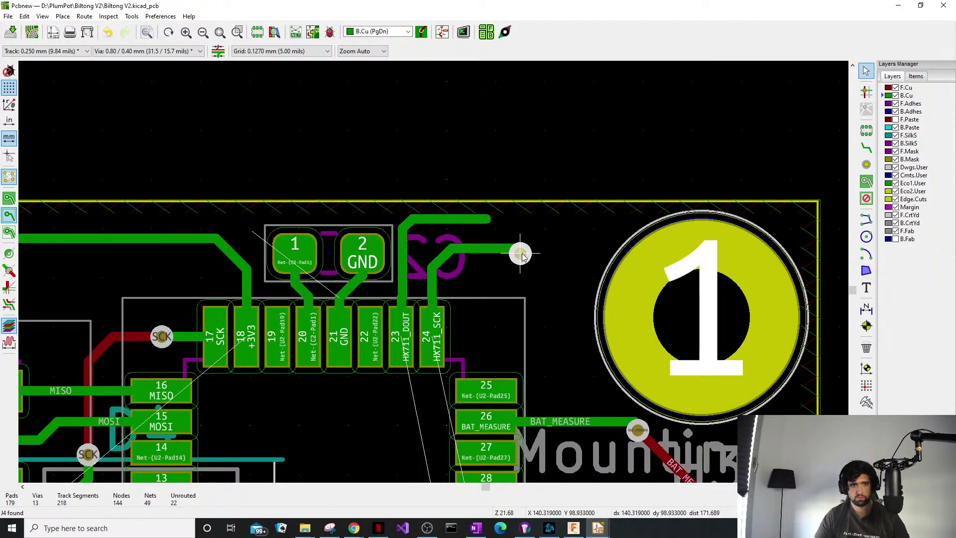
{"action": "left_click", "coordinate": [538, 264]}
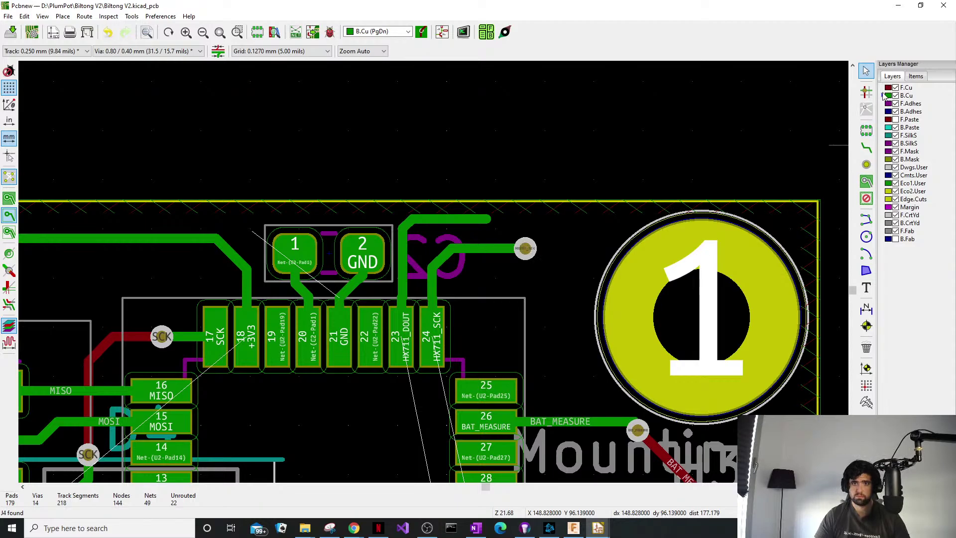
Route HX711_SCK on F.Cu from the new via to just below U3 pad 11, end it with a via, and make B.Cu active.
{"action": "left_click", "coordinate": [887, 90]}
{"action": "left_click", "coordinate": [868, 146]}
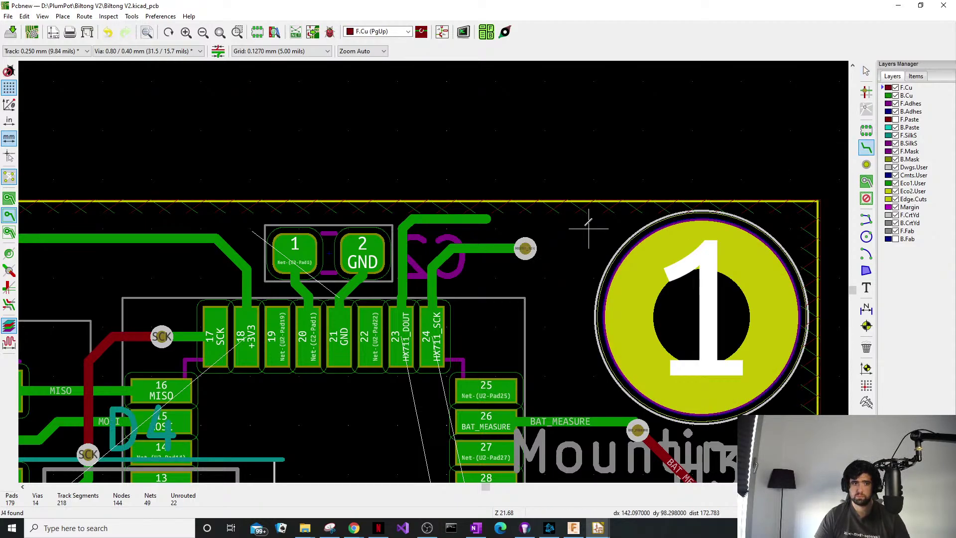
{"action": "left_click", "coordinate": [525, 248]}
{"action": "scroll", "coordinate": [527, 249], "scroll_direction": "down", "scroll_amount": 5}
{"action": "scroll", "coordinate": [437, 224], "scroll_direction": "up", "scroll_amount": 3}
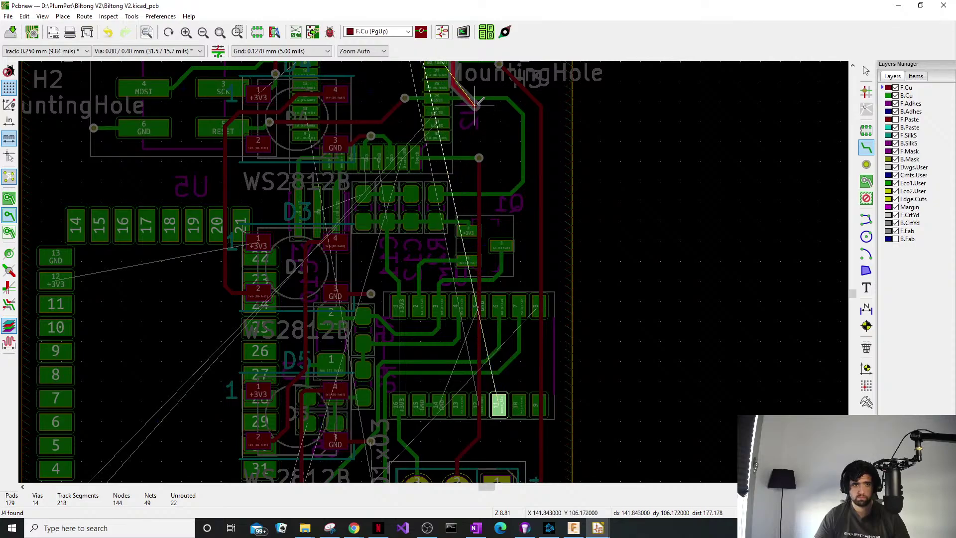
{"action": "middle_click_drag", "start_coordinate": [512, 319], "coordinate": [510, 252]}
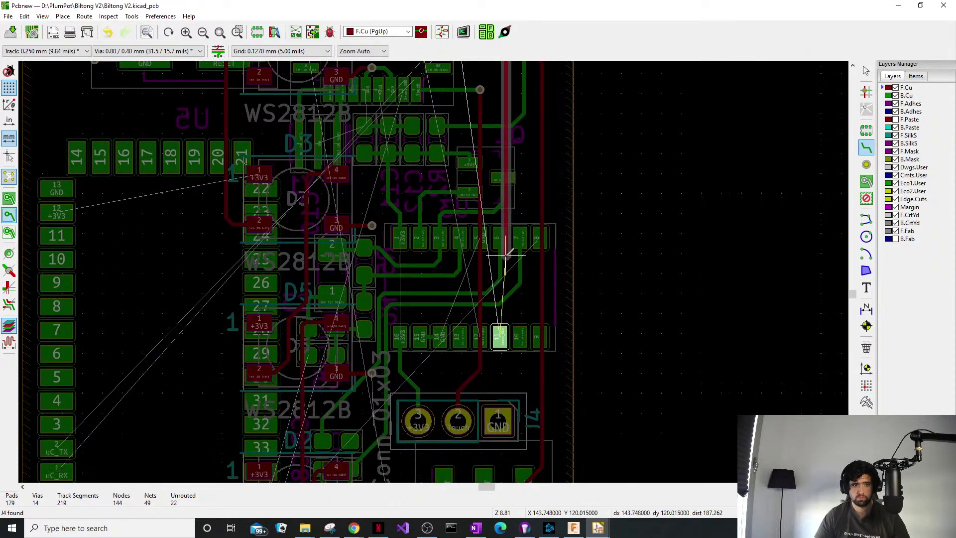
{"action": "scroll", "coordinate": [497, 367], "scroll_direction": "up", "scroll_amount": 1}
{"action": "scroll", "coordinate": [437, 268], "scroll_direction": "up", "scroll_amount": 3}
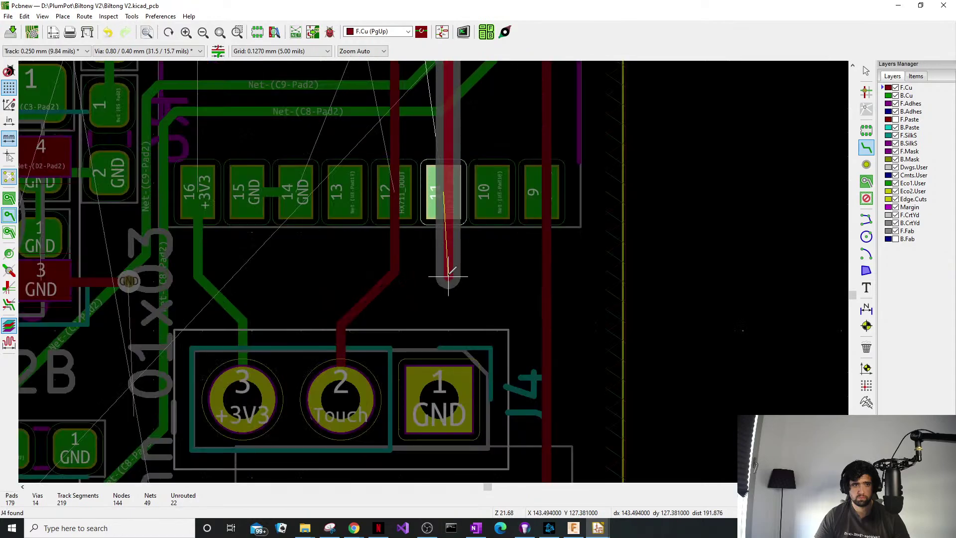
{"action": "double_click", "coordinate": [444, 275]}
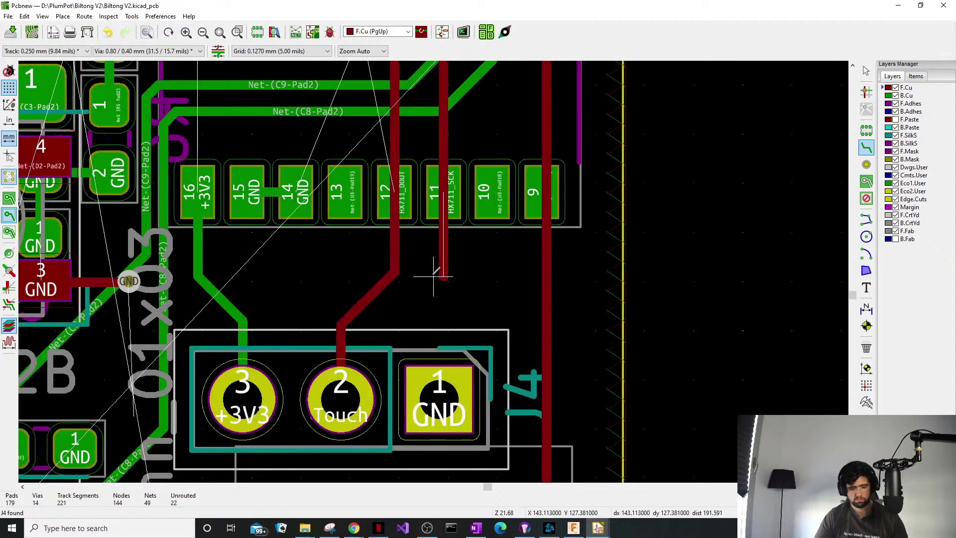
{"action": "left_click", "coordinate": [449, 279]}
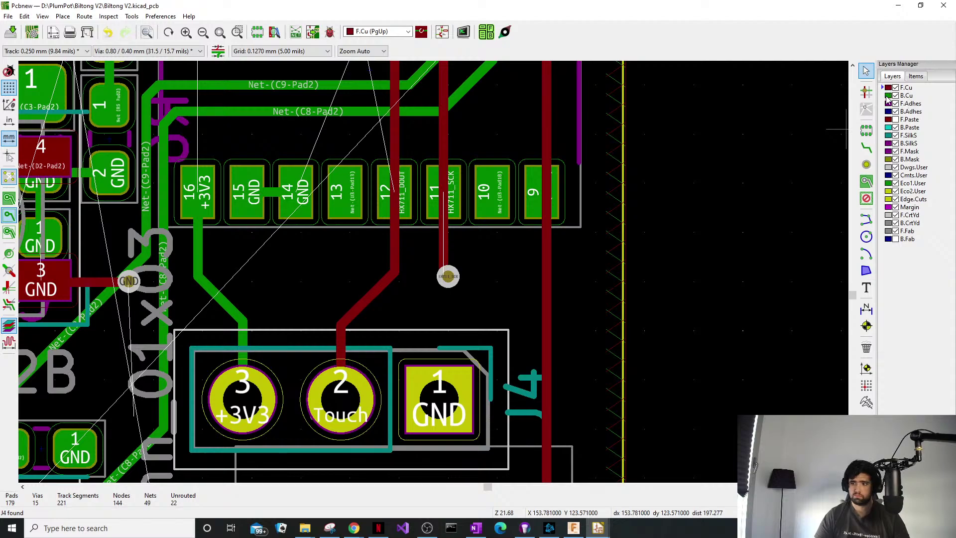
{"action": "left_click", "coordinate": [888, 96]}
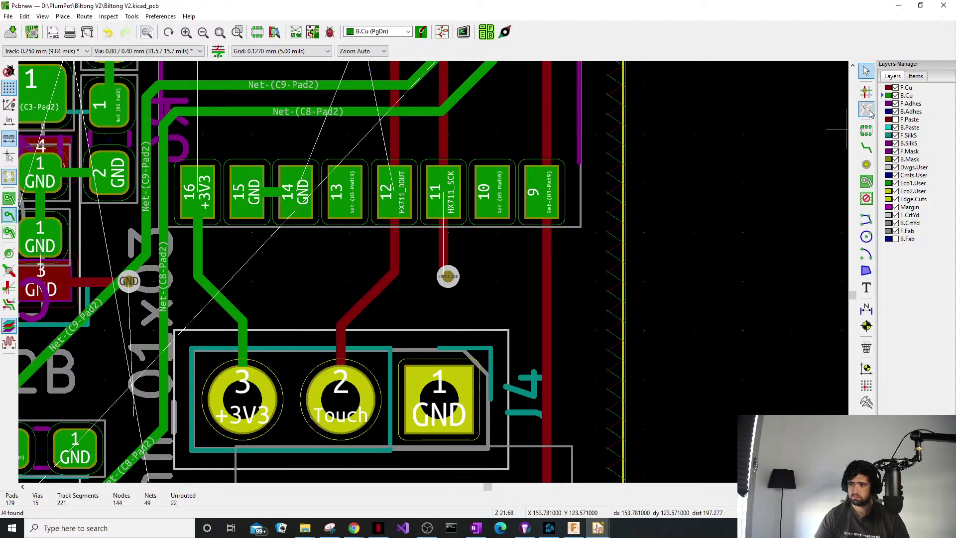
Measure the gap between the BAT_MEASURE via and the edge of mounting hole H3.
{"action": "scroll", "coordinate": [462, 129], "scroll_direction": "down", "scroll_amount": 1}
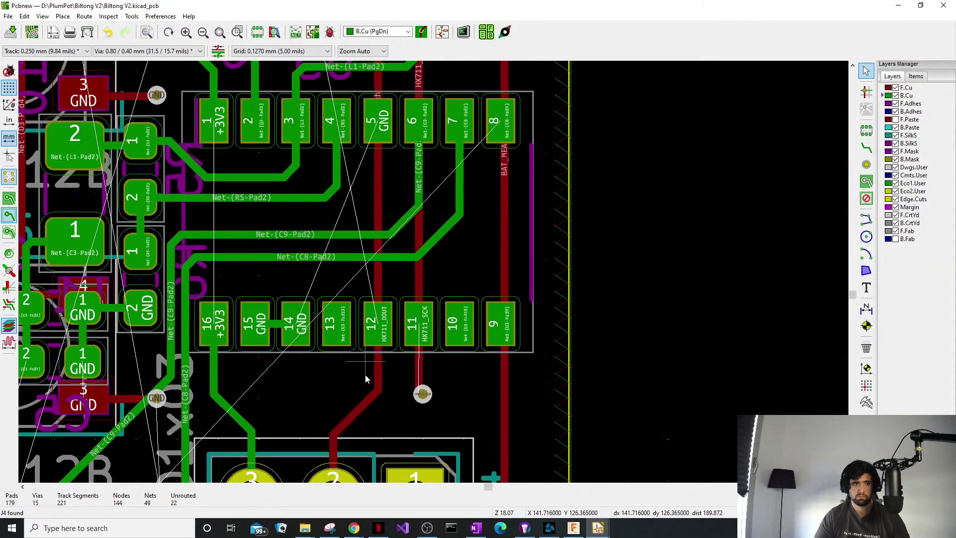
{"action": "middle_click_drag", "start_coordinate": [263, 272], "coordinate": [309, 384]}
{"action": "scroll", "coordinate": [327, 301], "scroll_direction": "down", "scroll_amount": 1}
{"action": "middle_click_drag", "start_coordinate": [555, 202], "coordinate": [561, 346]}
{"action": "middle_click_drag", "start_coordinate": [499, 204], "coordinate": [441, 318]}
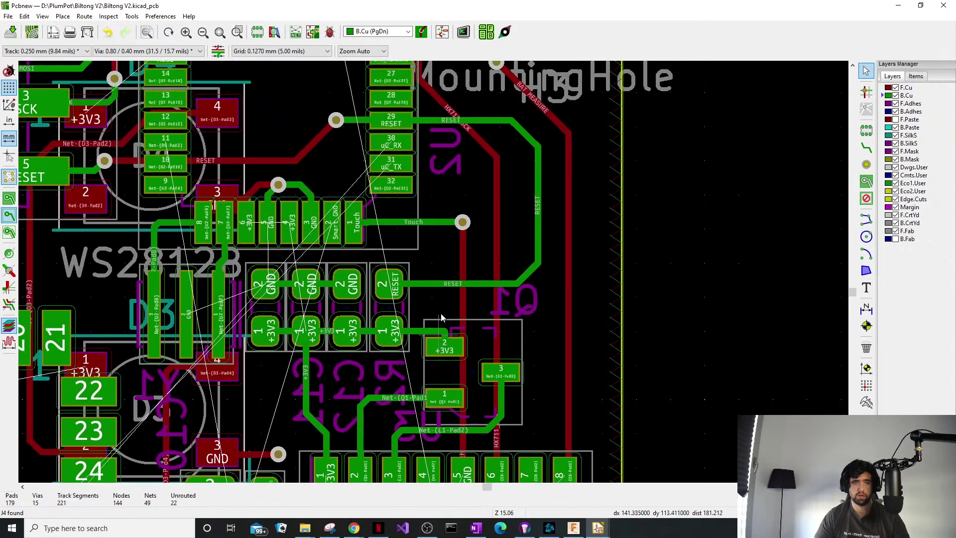
{"action": "middle_click_drag", "start_coordinate": [391, 159], "coordinate": [411, 302]}
{"action": "mouse_move", "coordinate": [409, 144]}
{"action": "middle_mouse_down"}
{"action": "mouse_move", "coordinate": [377, 233]}
{"action": "mouse_move", "coordinate": [448, 326]}
{"action": "mouse_move", "coordinate": [404, 241]}
{"action": "middle_mouse_up"}
{"action": "scroll", "coordinate": [553, 309], "scroll_direction": "up", "scroll_amount": 5}
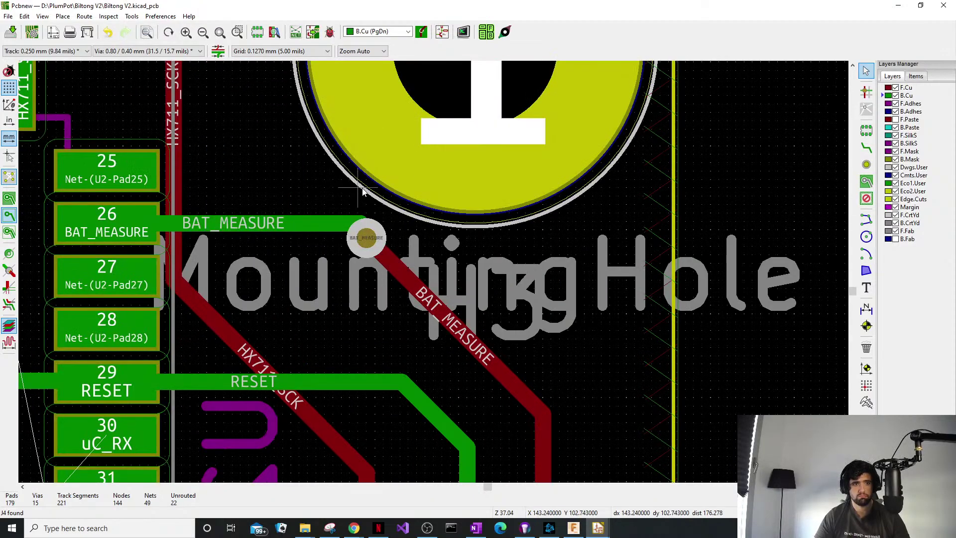
{"action": "scroll", "coordinate": [363, 191], "scroll_direction": "up", "scroll_amount": 1}
{"action": "left_click", "coordinate": [132, 16]}
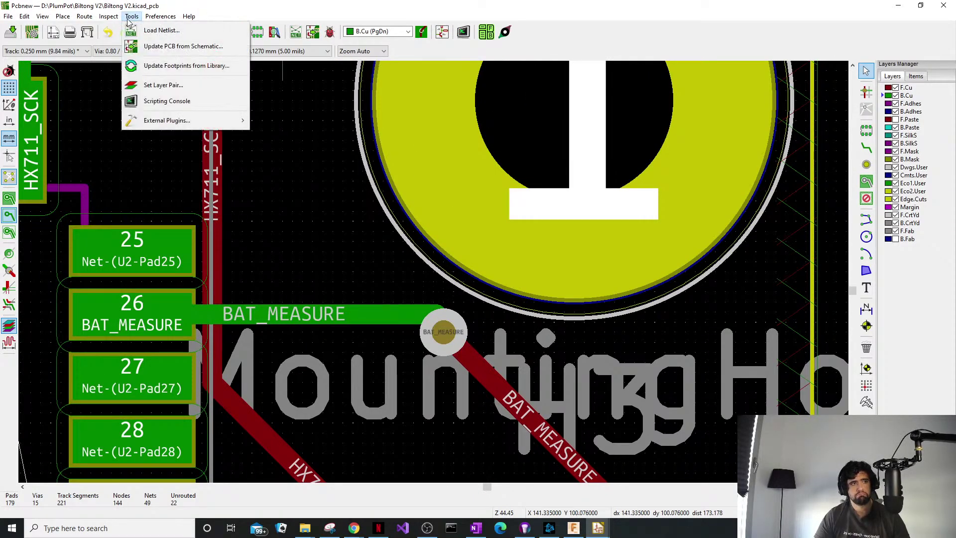
{"action": "mouse_move", "coordinate": [108, 17]}
{"action": "left_click", "coordinate": [129, 46]}
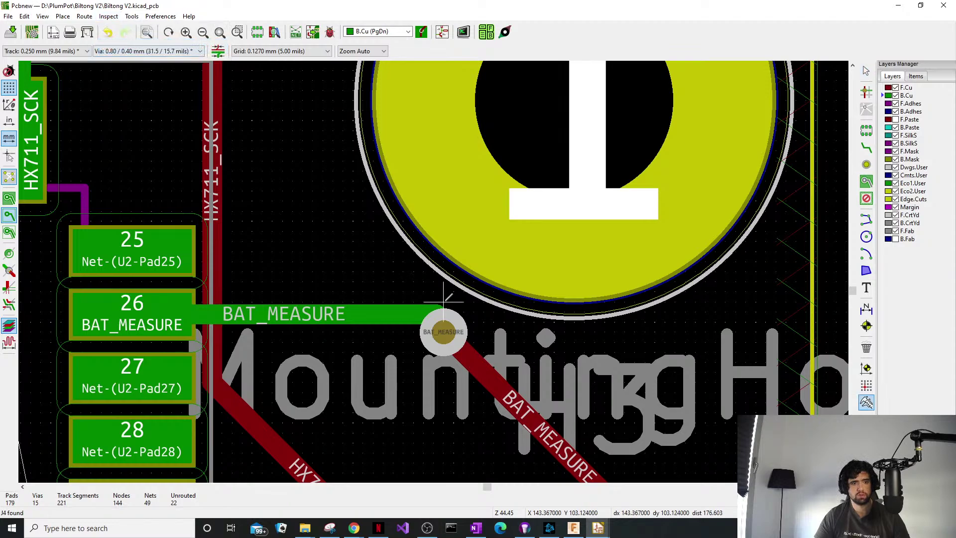
{"action": "left_click", "coordinate": [464, 311]}
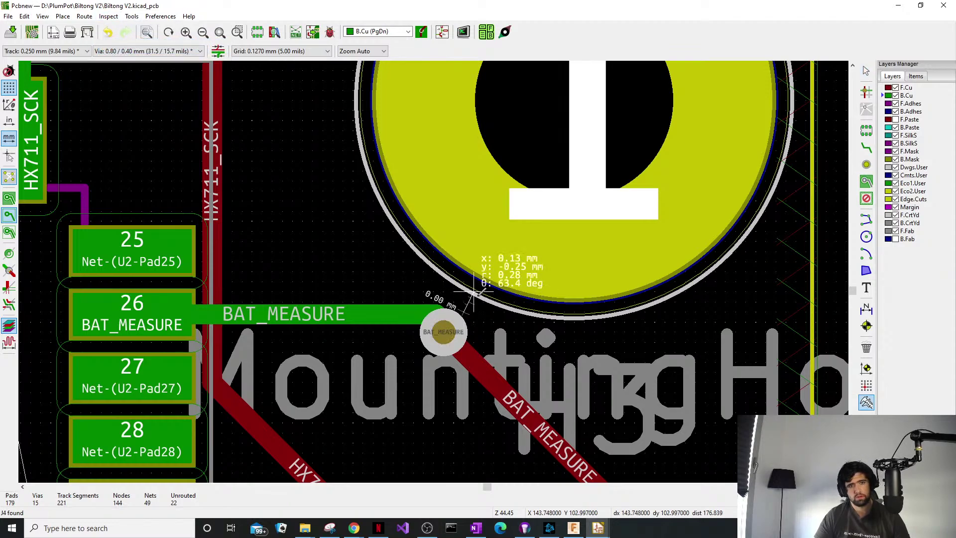
{"action": "key", "text": "Escape"}
{"action": "scroll", "coordinate": [478, 304], "scroll_direction": "down", "scroll_amount": 4}
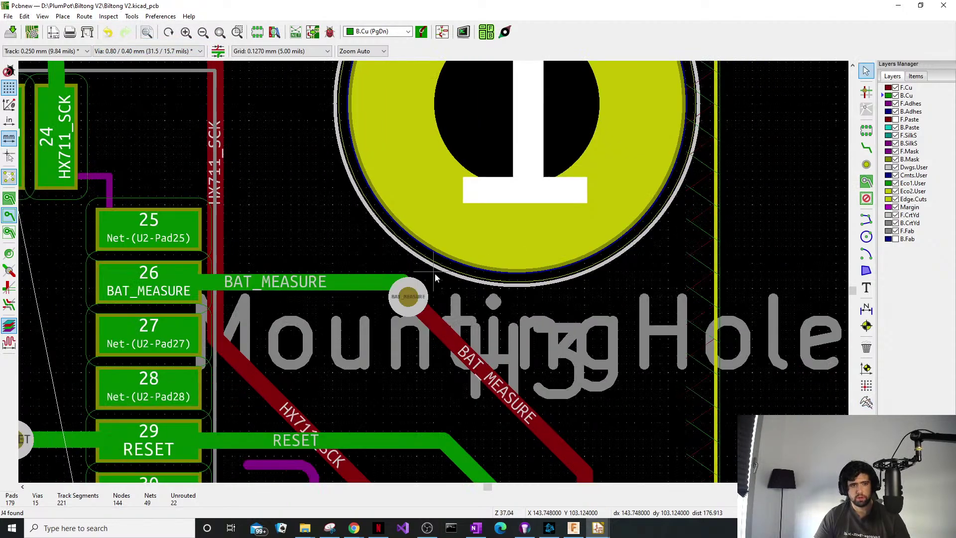
{"action": "scroll", "coordinate": [501, 316], "scroll_direction": "up", "scroll_amount": 1}
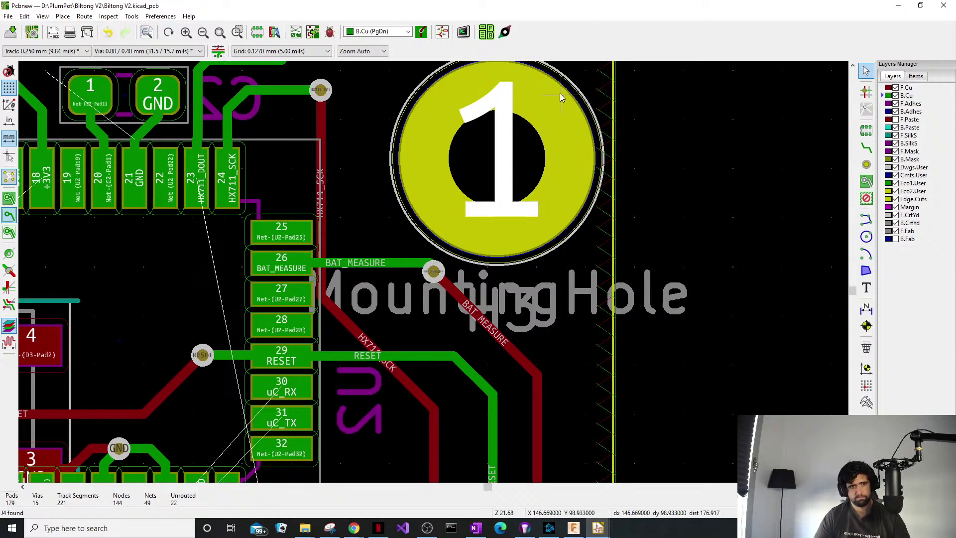
{"action": "middle_click_drag", "start_coordinate": [511, 91], "coordinate": [493, 114]}
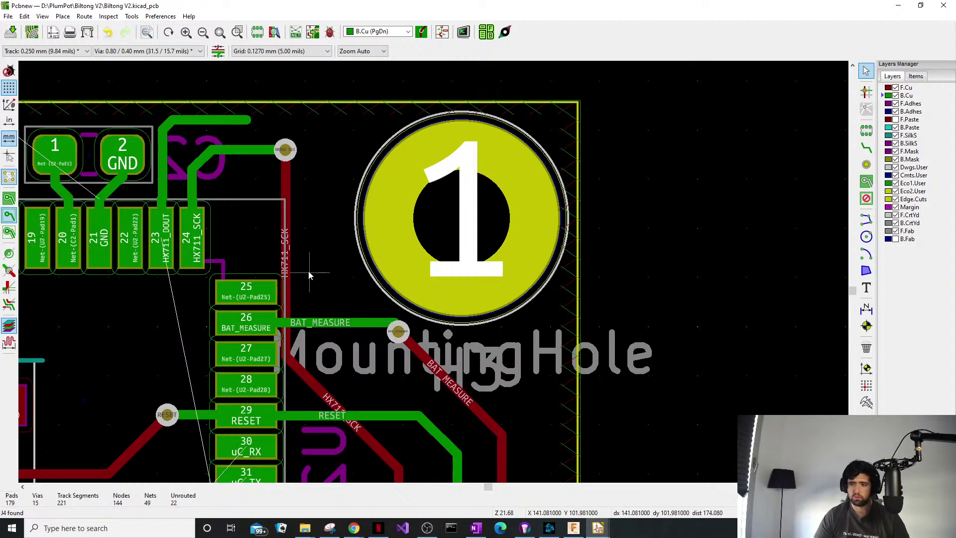
{"action": "middle_click_drag", "start_coordinate": [332, 236], "coordinate": [423, 167]}
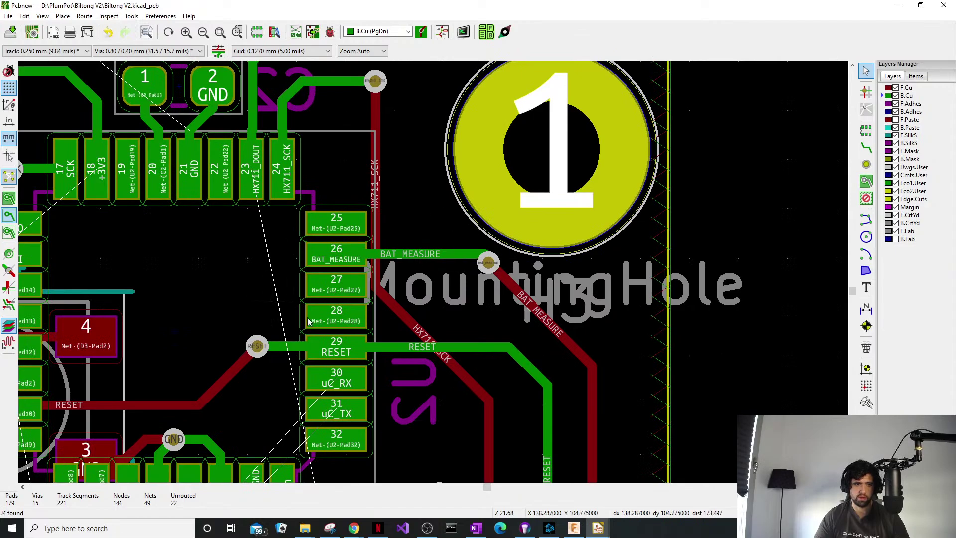
{"action": "middle_click_drag", "start_coordinate": [485, 275], "coordinate": [472, 337]}
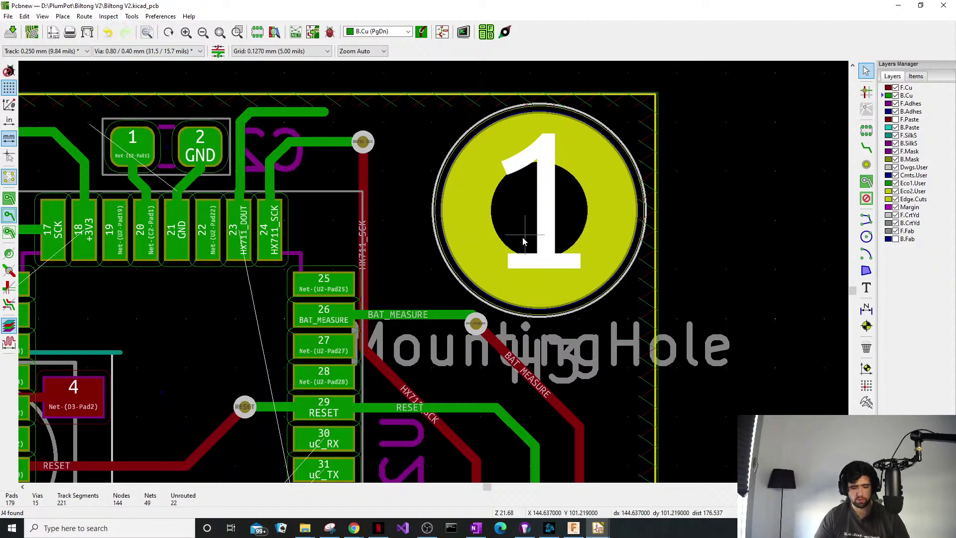
{"action": "left_click", "coordinate": [431, 235]}
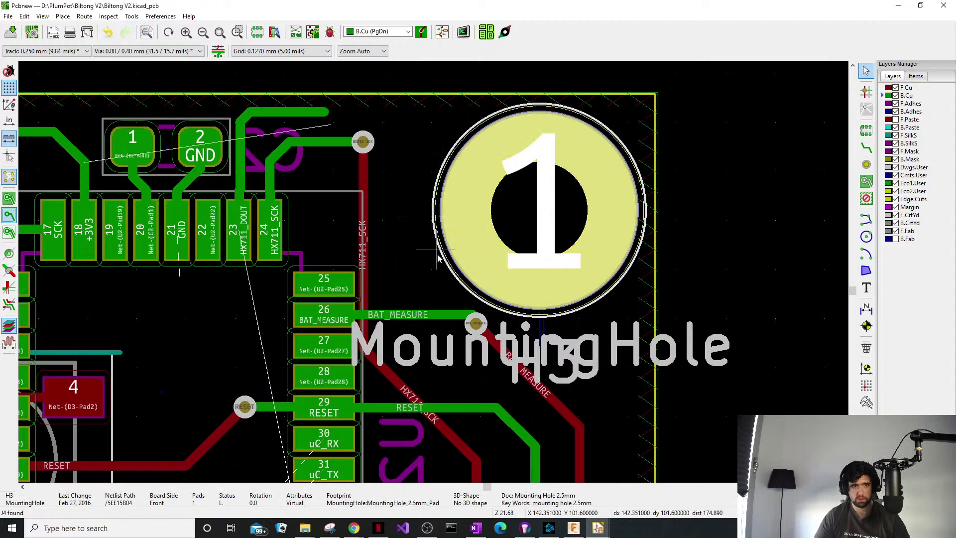
Run the design rules check on the board and close the report.
{"action": "left_click", "coordinate": [108, 16]}
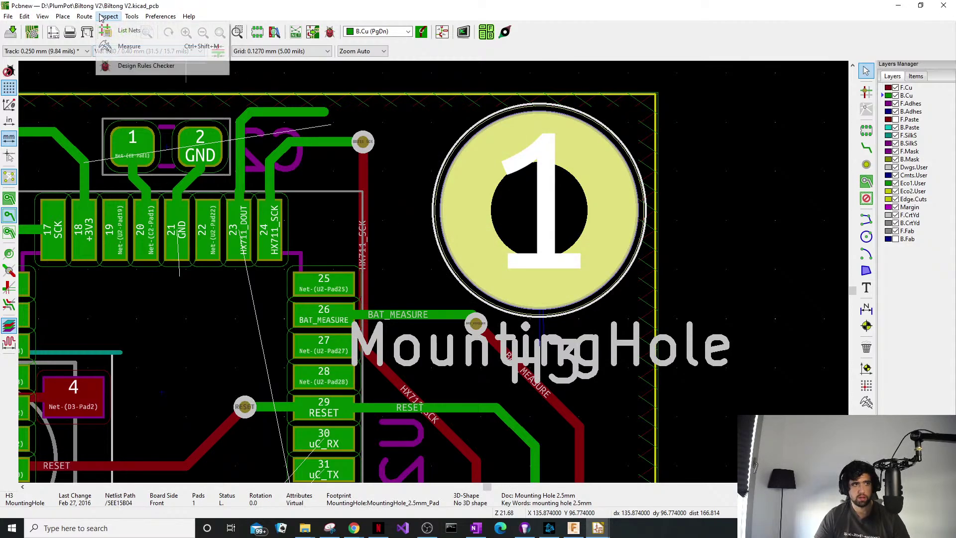
{"action": "left_click", "coordinate": [127, 66]}
{"action": "left_click", "coordinate": [504, 391]}
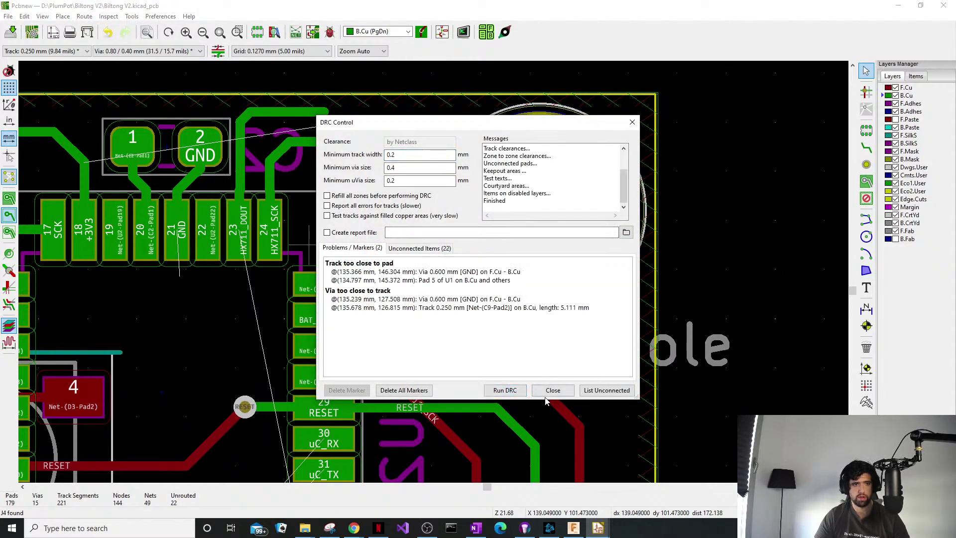
{"action": "left_click", "coordinate": [547, 392]}
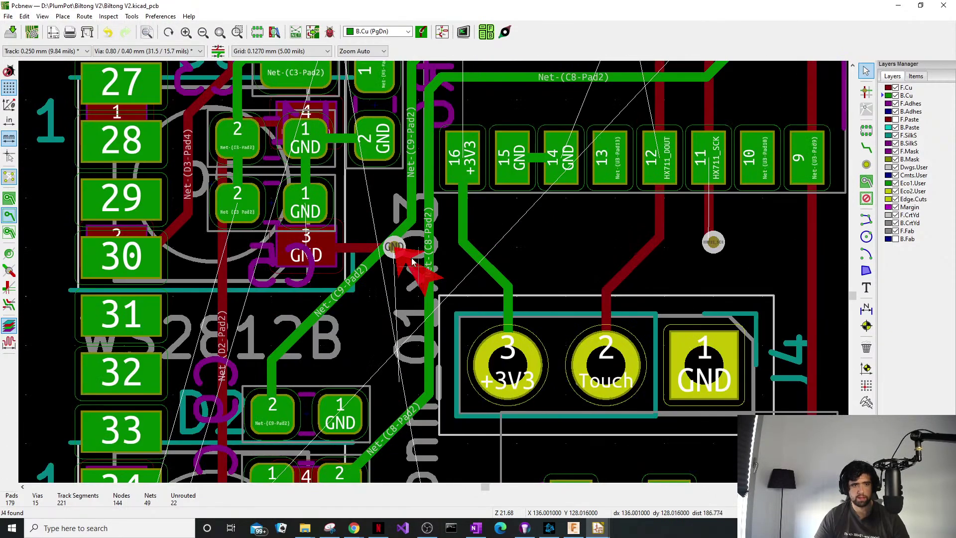
{"action": "scroll", "coordinate": [413, 262], "scroll_direction": "up", "scroll_amount": 3}
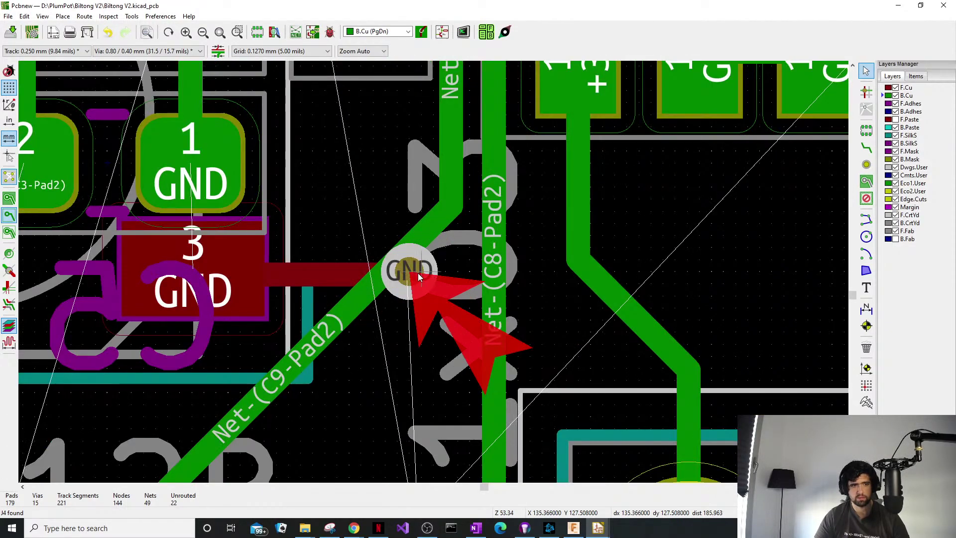
{"action": "left_click", "coordinate": [334, 319]}
{"action": "left_click", "coordinate": [328, 319]}
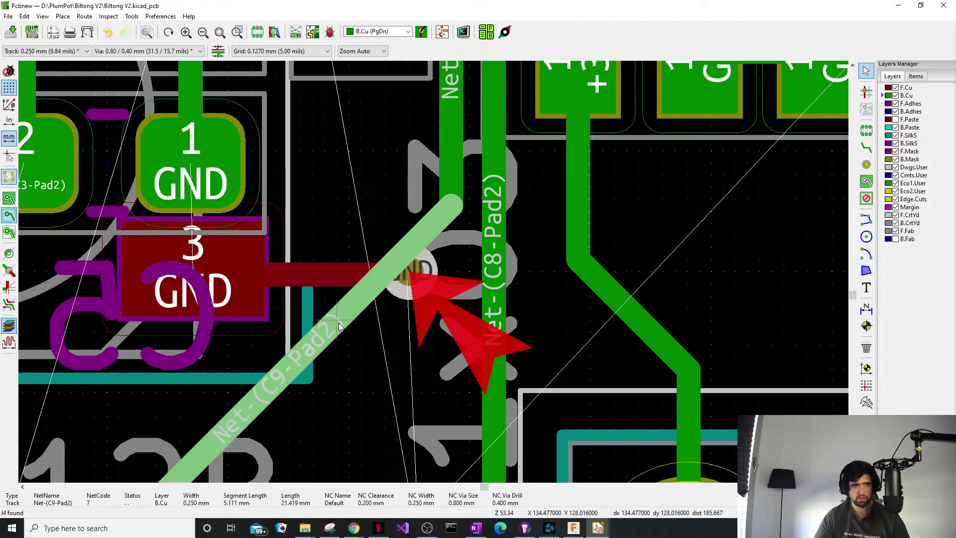
{"action": "key", "text": "Delete"}
{"action": "key", "text": "ctrl+z"}
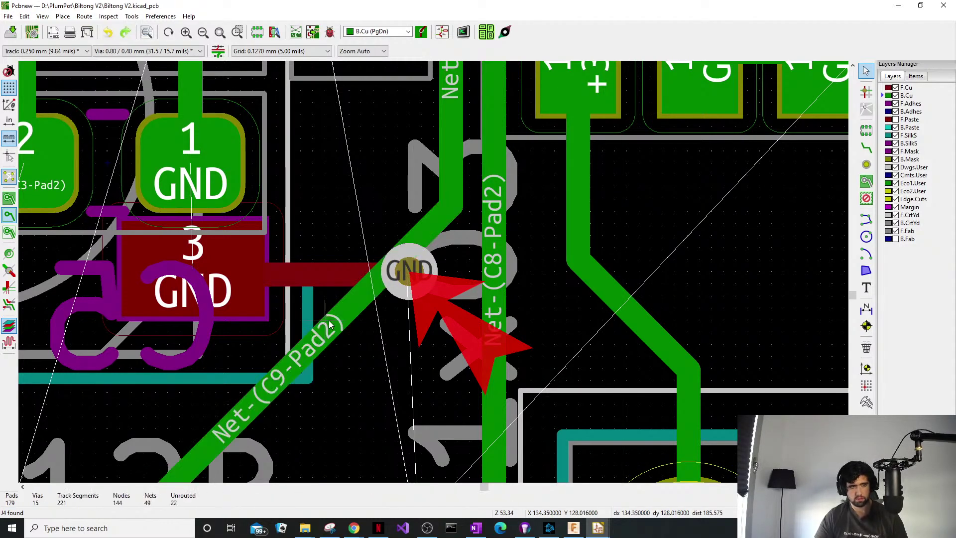
Shift the diagonal Net-(C9-Pad2) track segment on B.Cu up and left, away from the marked GND via.
{"action": "left_click_drag", "start_coordinate": [347, 306], "coordinate": [327, 276]}
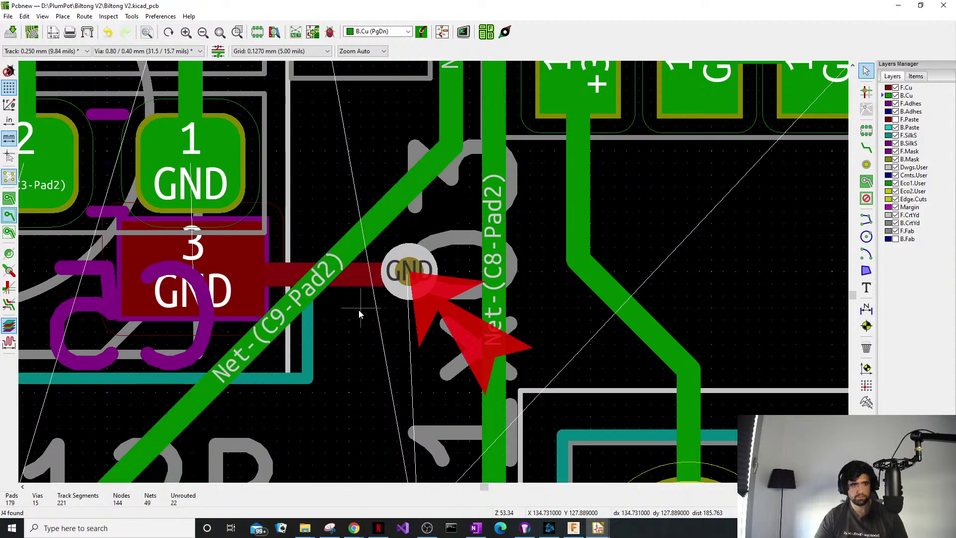
Move the marked GND via below U1 pad 5 down about 0.4 mm and keep its F.Cu track connected.
{"action": "scroll", "coordinate": [359, 314], "scroll_direction": "down", "scroll_amount": 8}
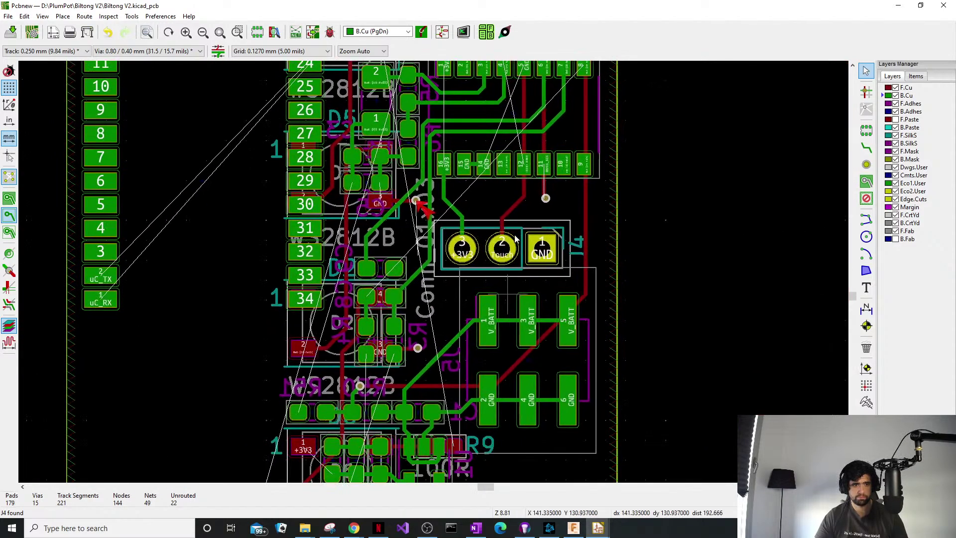
{"action": "middle_click_drag", "start_coordinate": [452, 354], "coordinate": [456, 208]}
{"action": "scroll", "coordinate": [442, 364], "scroll_direction": "up", "scroll_amount": 6}
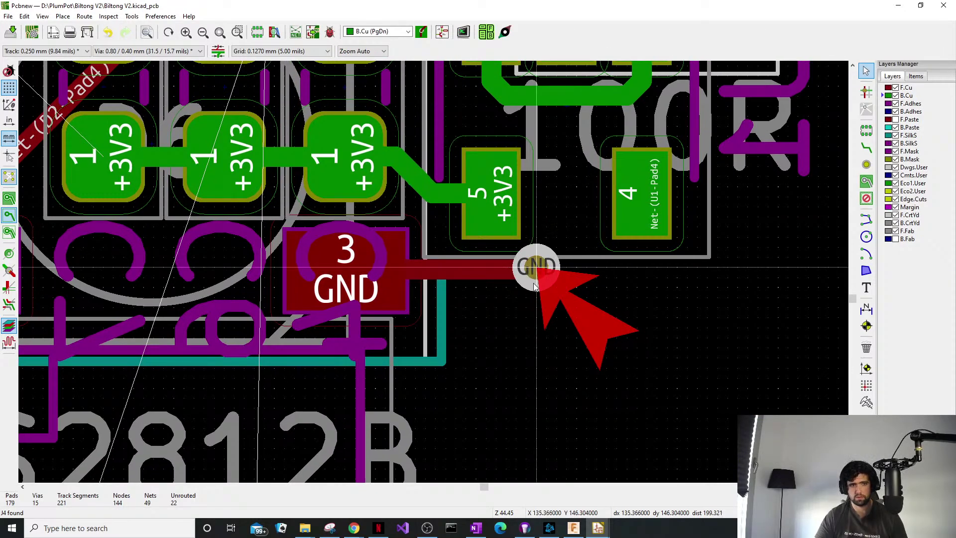
{"action": "left_click", "coordinate": [539, 273]}
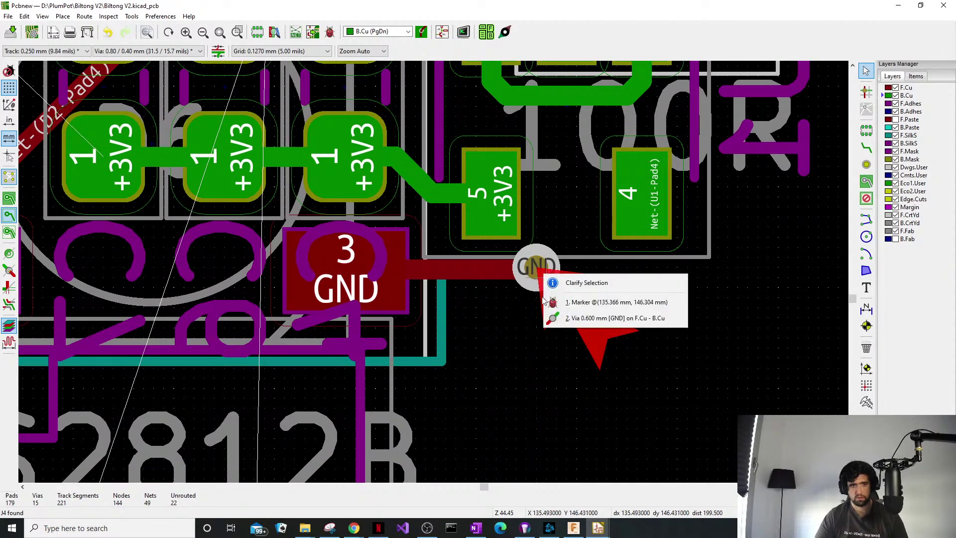
{"action": "left_click", "coordinate": [570, 321]}
{"action": "left_click_drag", "start_coordinate": [528, 286], "coordinate": [541, 300]}
{"action": "left_click", "coordinate": [518, 273]}
{"action": "key", "text": "d"}
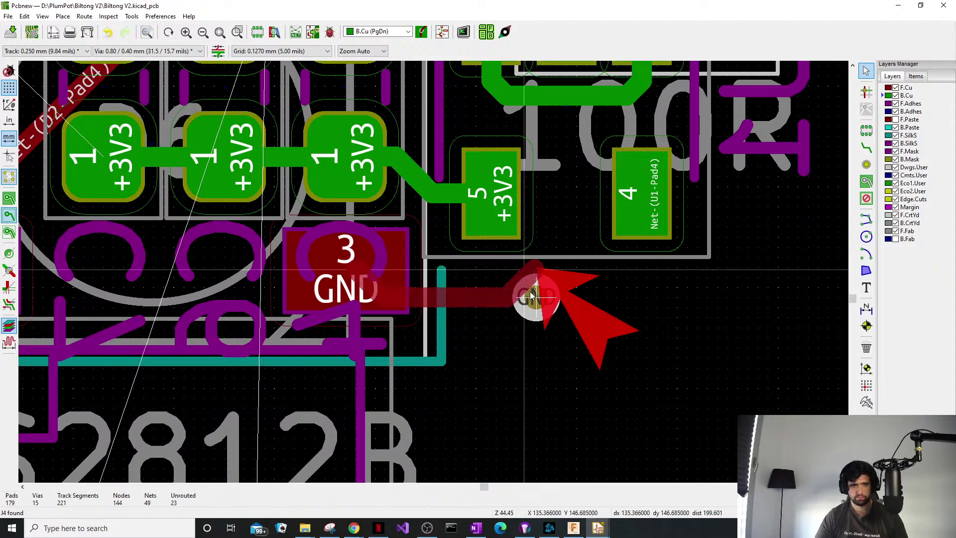
{"action": "left_click_drag", "start_coordinate": [472, 278], "coordinate": [536, 294]}
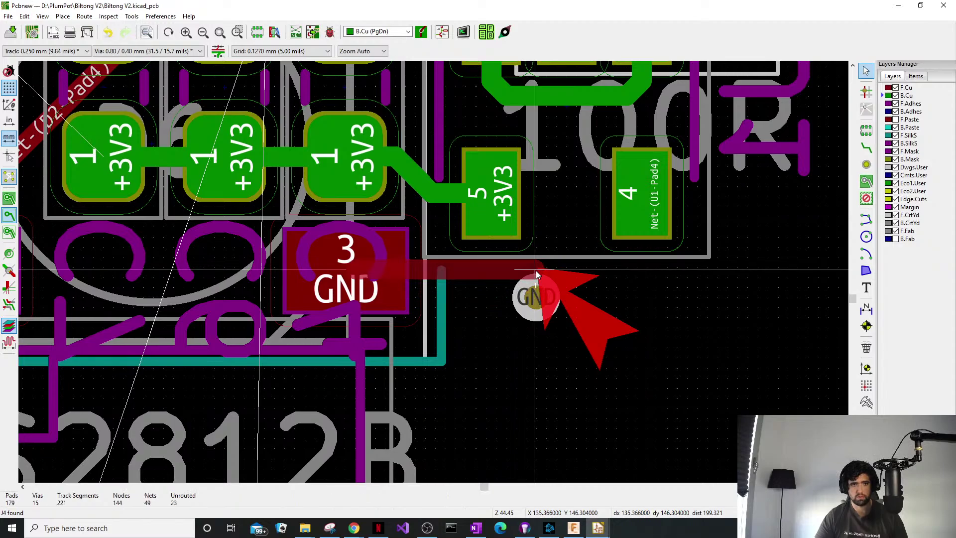
{"action": "scroll", "coordinate": [612, 270], "scroll_direction": "down", "scroll_amount": 6}
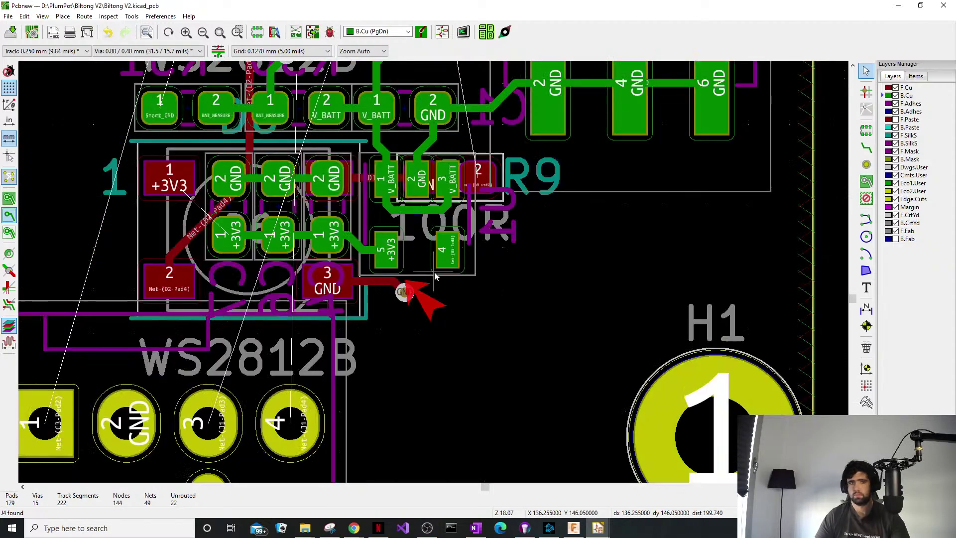
Drag the BAT_MEASURE via down, away from the edge of mounting hole H3, with its tracks attached.
{"action": "scroll", "coordinate": [431, 275], "scroll_direction": "up", "scroll_amount": 10}
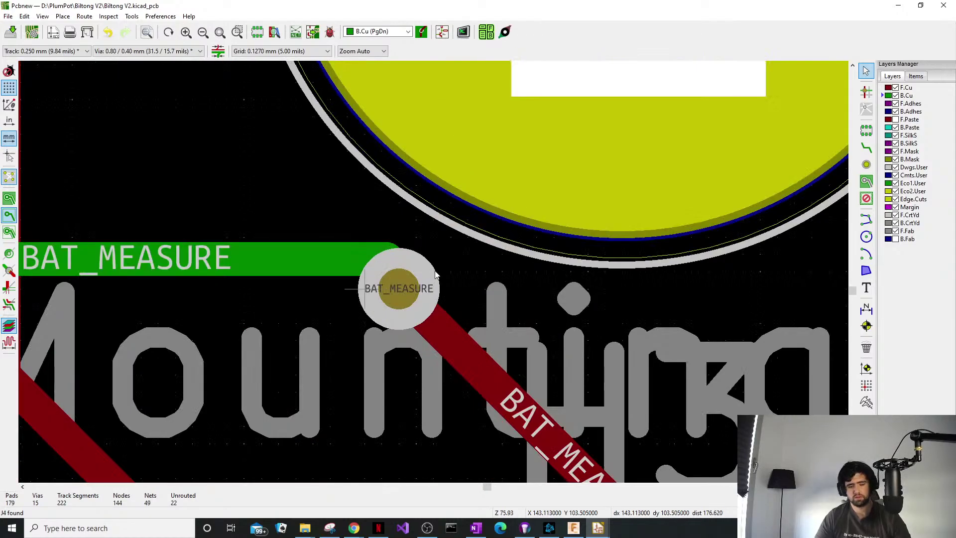
{"action": "scroll", "coordinate": [435, 274], "scroll_direction": "down", "scroll_amount": 4}
{"action": "left_click", "coordinate": [437, 272]}
{"action": "left_click", "coordinate": [449, 290]}
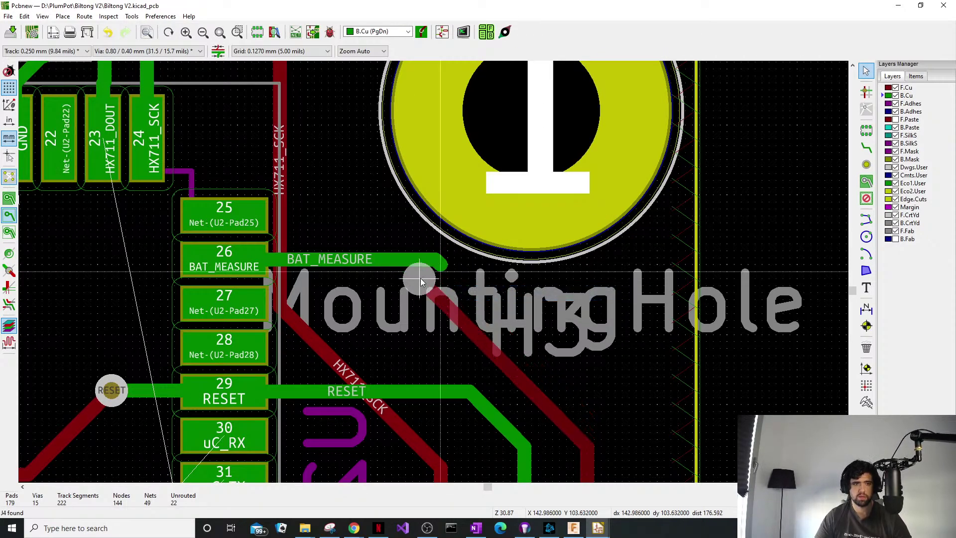
{"action": "left_click_drag", "start_coordinate": [421, 282], "coordinate": [446, 288]}
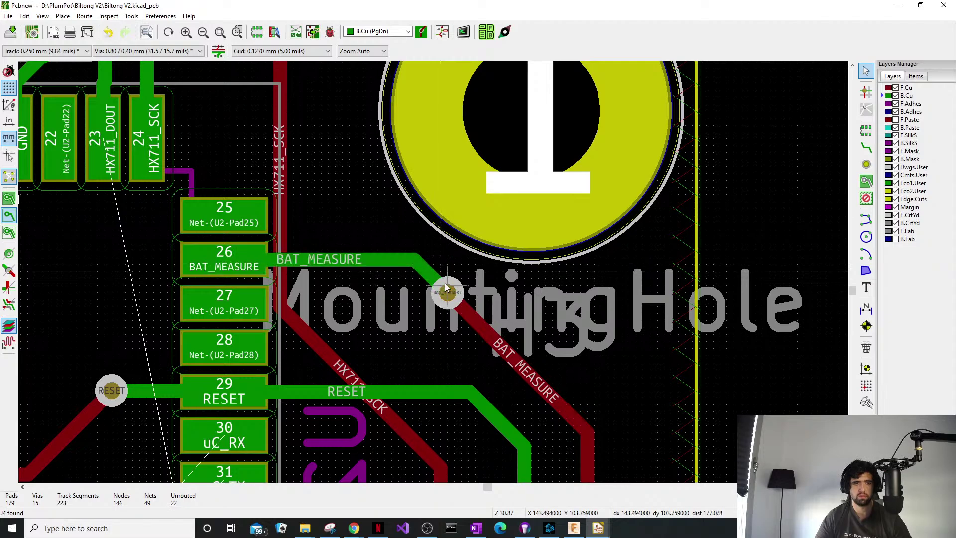
Extend the HX711_DOUT track on B.Cu past the HX711_SCK via and bend it down beside mounting hole H3.
{"action": "scroll", "coordinate": [372, 220], "scroll_direction": "down", "scroll_amount": 1}
{"action": "middle_click_drag", "start_coordinate": [373, 216], "coordinate": [475, 395]}
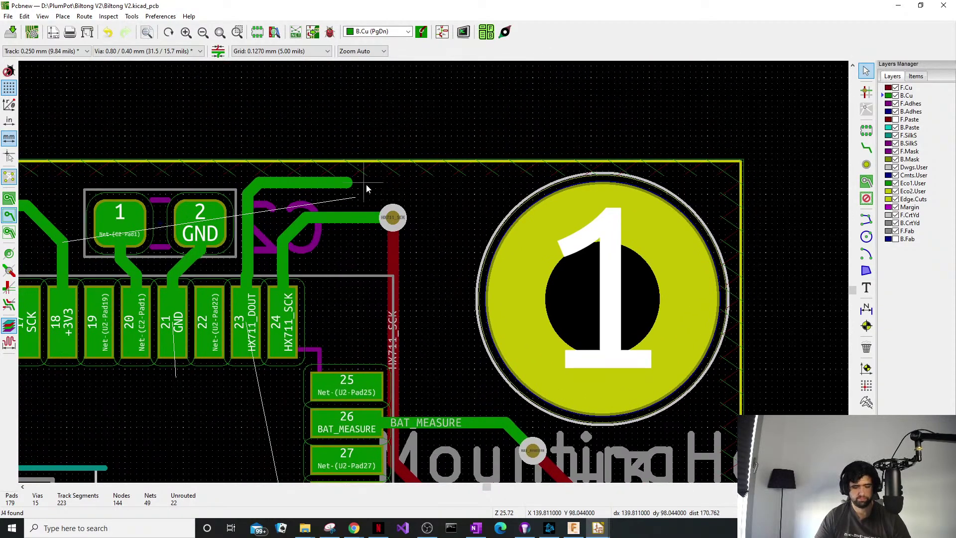
{"action": "key", "text": "x"}
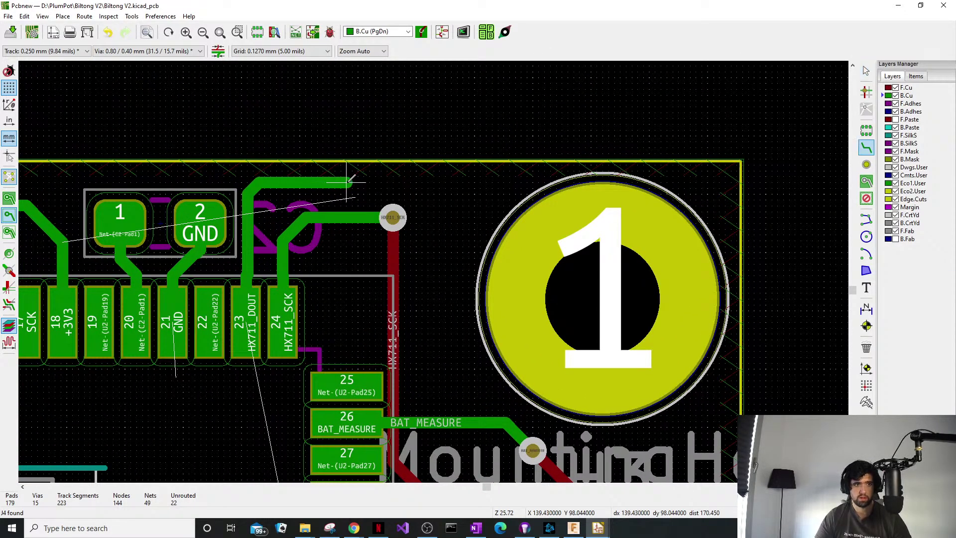
{"action": "left_click", "coordinate": [351, 183]}
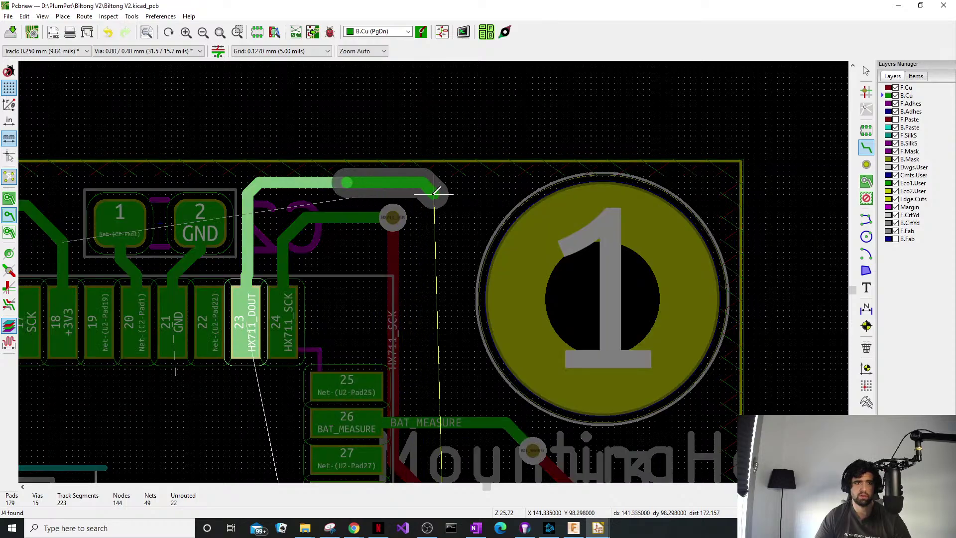
{"action": "left_click", "coordinate": [440, 218]}
{"action": "key", "text": "Escape"}
{"action": "key", "text": "Escape"}
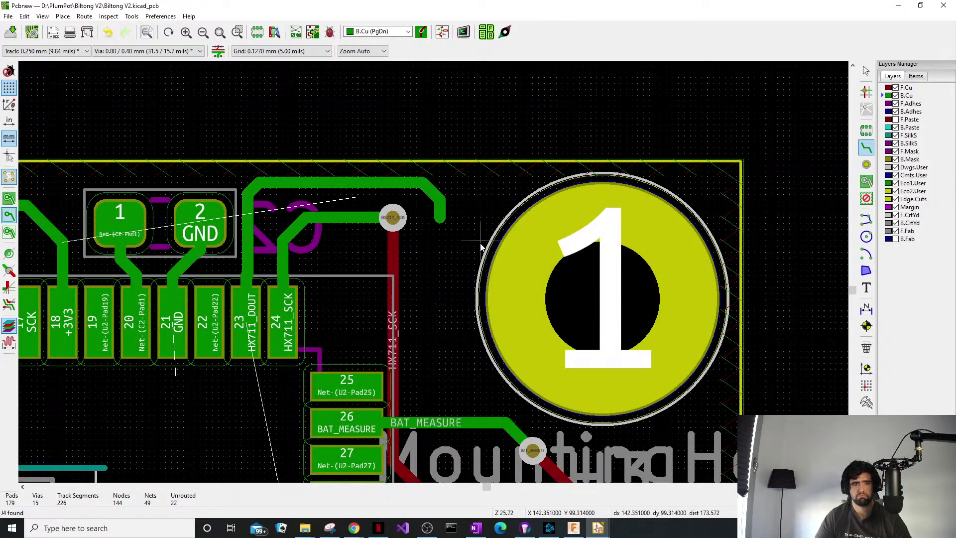
Place a 0.8/0.4 mm via at the end of the HX711_DOUT track and delete it.
{"action": "left_click", "coordinate": [866, 164]}
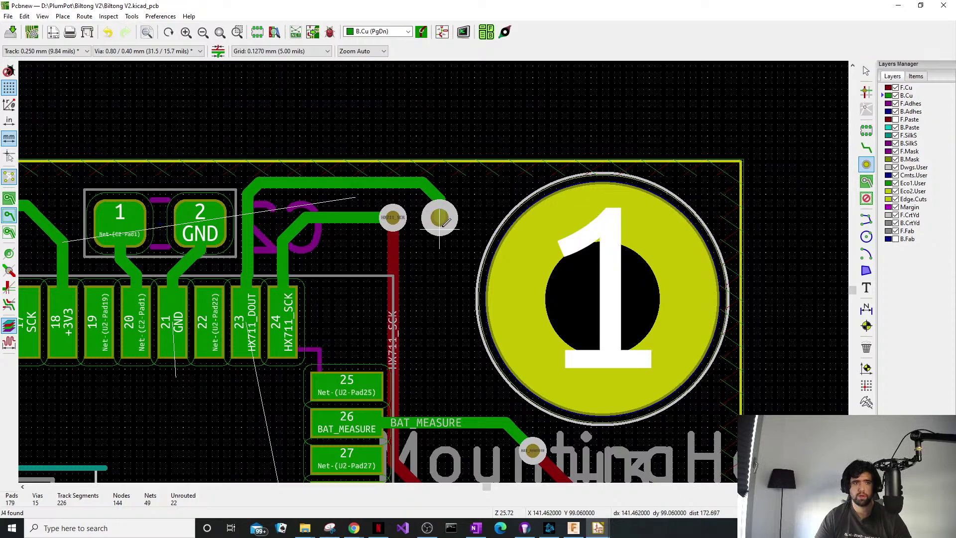
{"action": "left_click", "coordinate": [440, 218]}
{"action": "key", "text": "Escape"}
{"action": "left_click", "coordinate": [438, 221]}
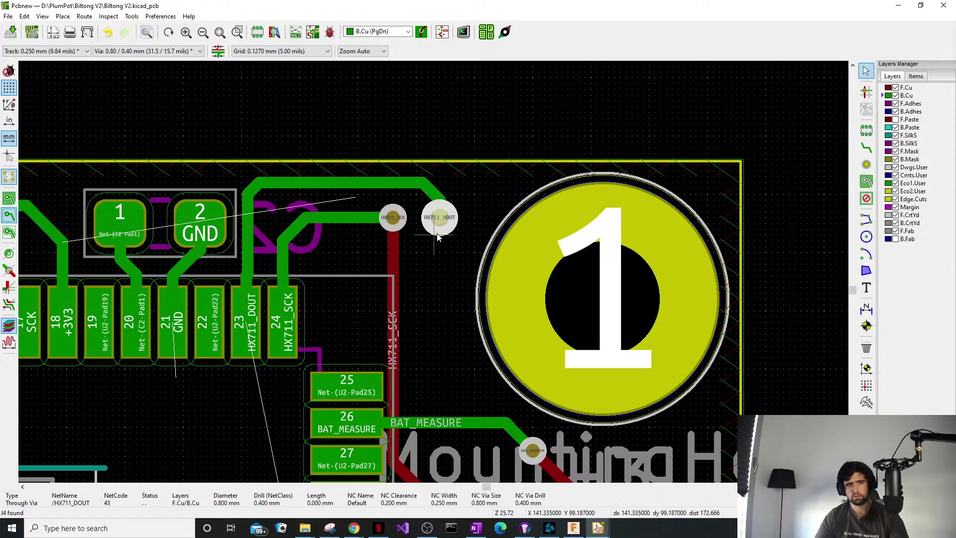
{"action": "key", "text": "Delete"}
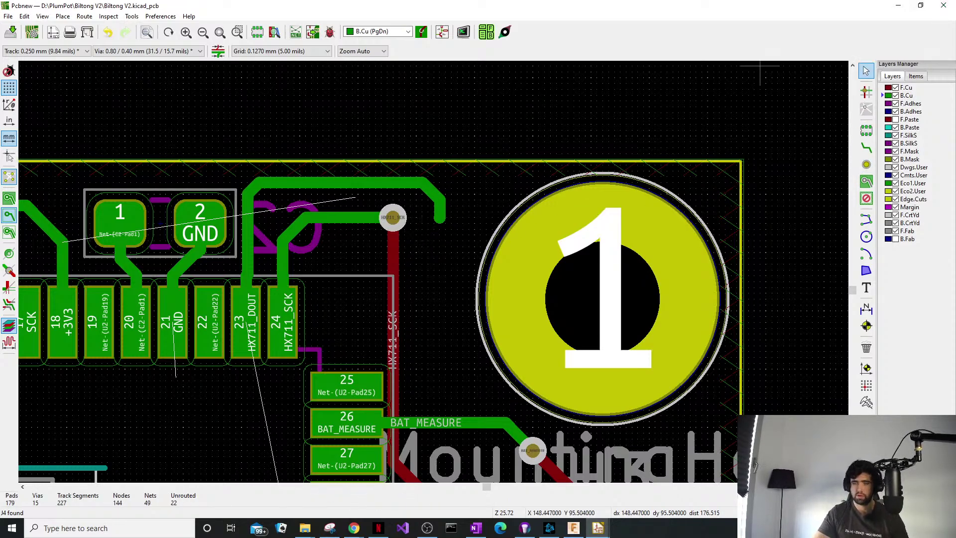
Copy the 0.6 mm HX711_SCK via and paste it at the end of the HX711_DOUT track.
{"action": "left_click", "coordinate": [396, 220]}
{"action": "key", "text": "ctrl+c"}
{"action": "left_click", "coordinate": [393, 218]}
{"action": "key", "text": "ctrl+v"}
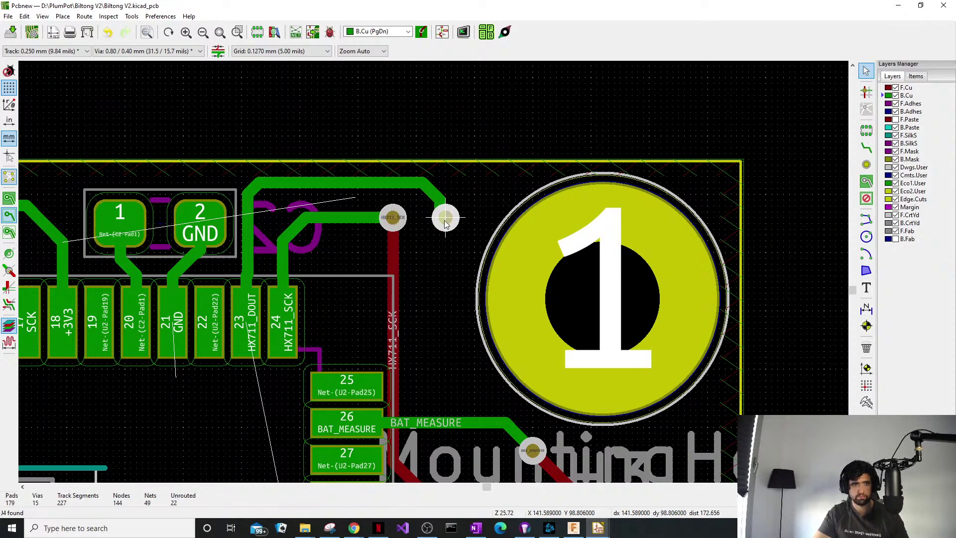
{"action": "left_click", "coordinate": [438, 227]}
{"action": "left_click", "coordinate": [440, 225]}
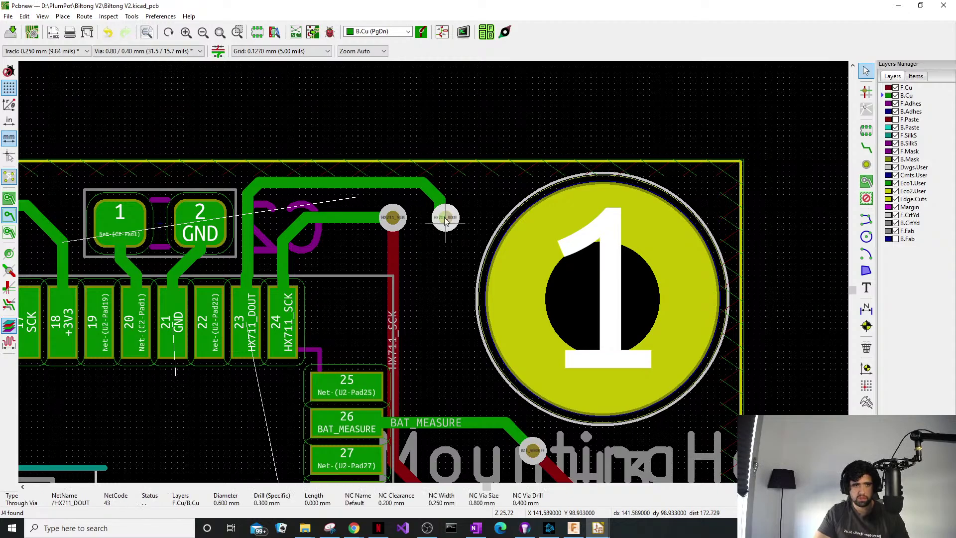
{"action": "left_click", "coordinate": [354, 528]}
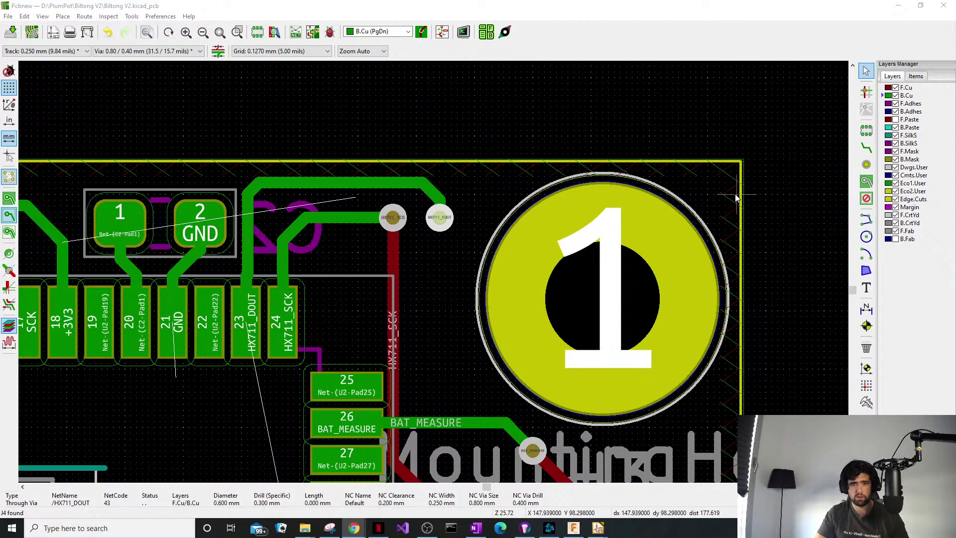
{"action": "middle_click_drag", "start_coordinate": [330, 301], "coordinate": [389, 290]}
{"action": "middle_click_drag", "start_coordinate": [513, 237], "coordinate": [474, 279]}
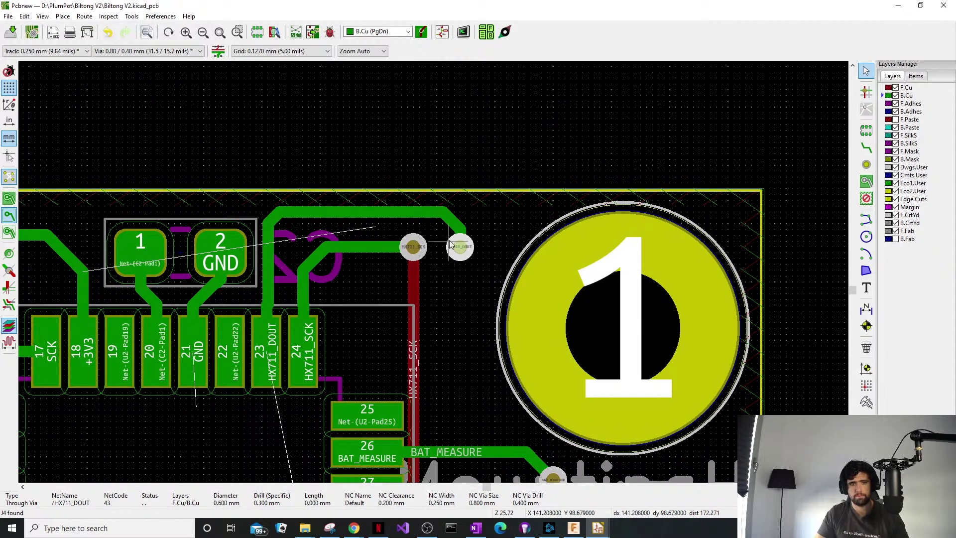
{"action": "scroll", "coordinate": [464, 243], "scroll_direction": "up", "scroll_amount": 1}
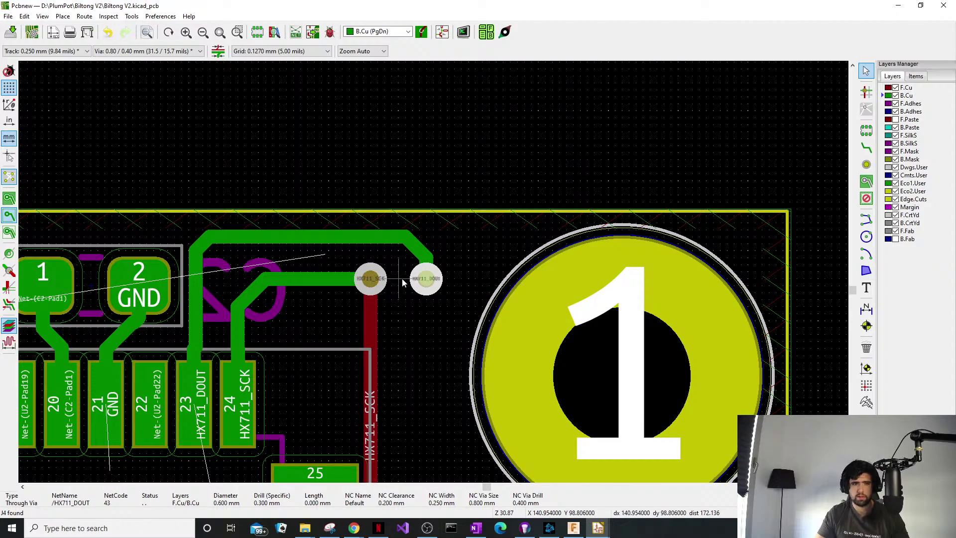
{"action": "middle_click_drag", "start_coordinate": [420, 292], "coordinate": [381, 261]}
{"action": "scroll", "coordinate": [381, 261], "scroll_direction": "down", "scroll_amount": 1}
Route HX711_DOUT on F.Cu from its new via up and left, passing above the HX711_SCK via.
{"action": "left_click", "coordinate": [890, 89]}
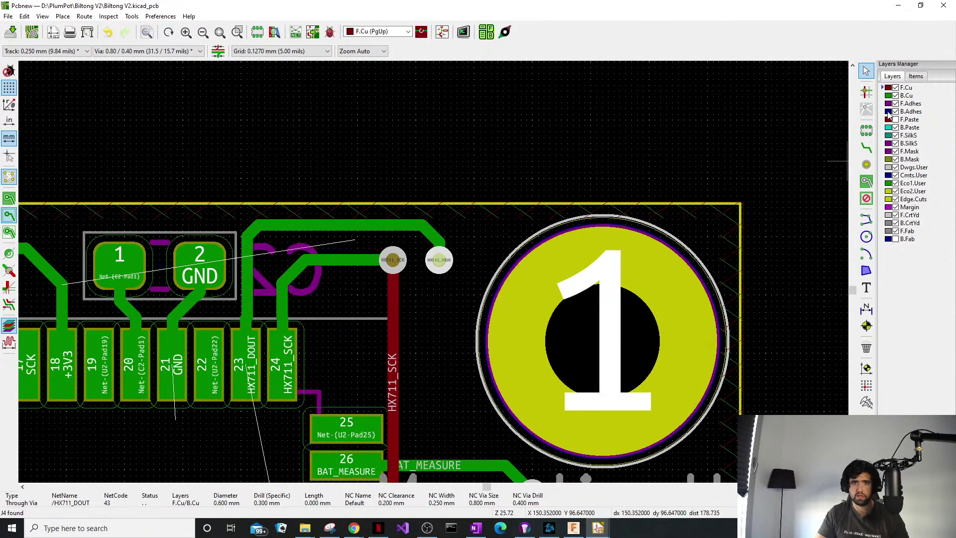
{"action": "left_click", "coordinate": [867, 148]}
{"action": "left_click", "coordinate": [439, 259]}
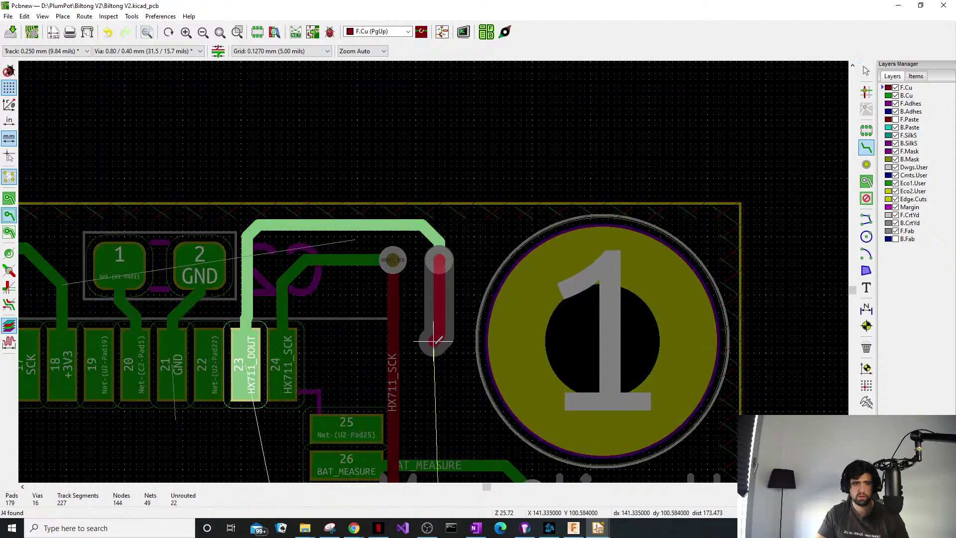
{"action": "scroll", "coordinate": [438, 340], "scroll_direction": "down", "scroll_amount": 9}
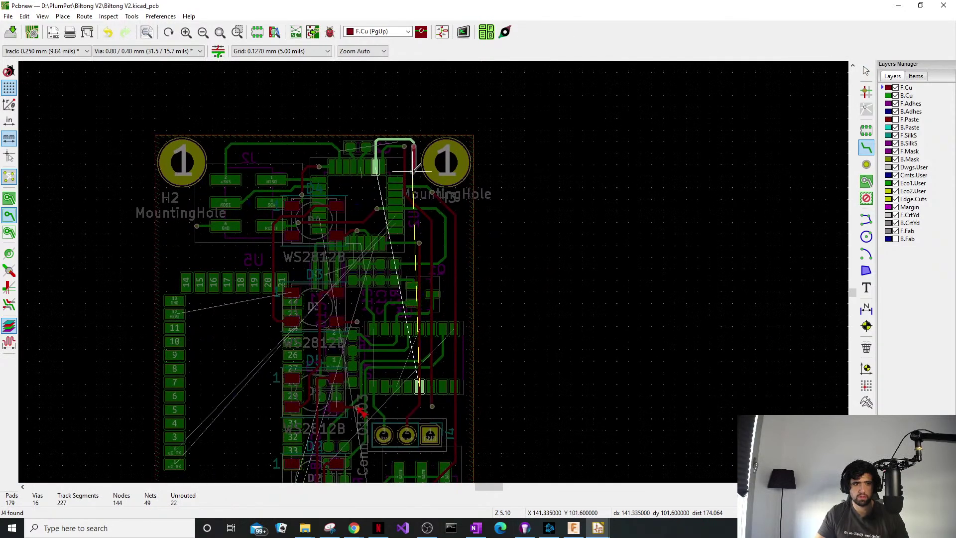
{"action": "scroll", "coordinate": [418, 169], "scroll_direction": "up", "scroll_amount": 5}
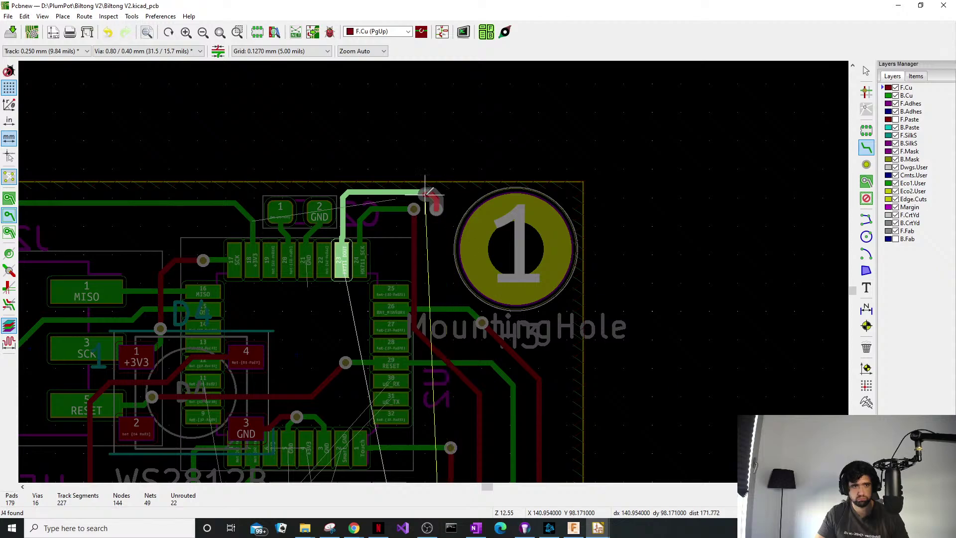
{"action": "left_click", "coordinate": [402, 192]}
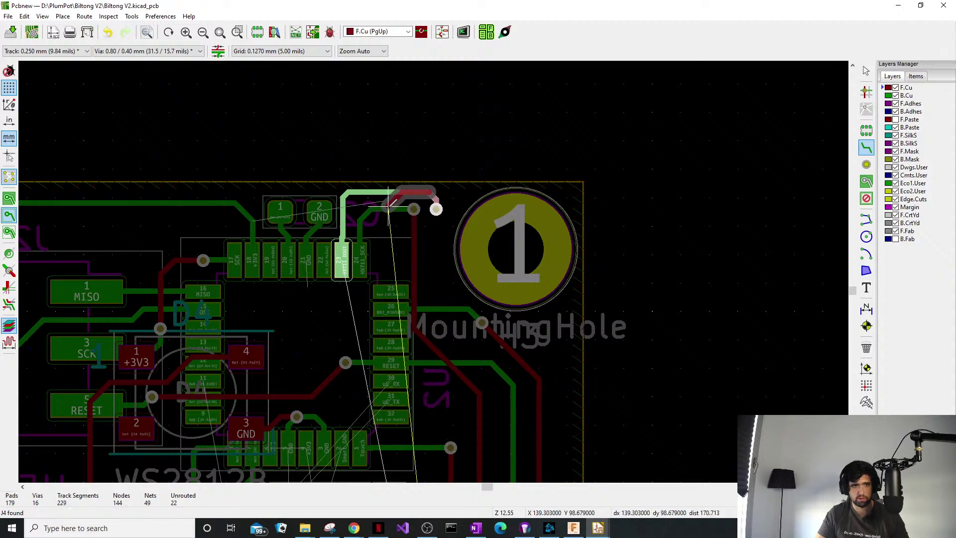
Continue the HX711_DOUT track on F.Cu straight down through U2 and end it diagonally just below U3 pad 13.
{"action": "scroll", "coordinate": [397, 308], "scroll_direction": "down", "scroll_amount": 1}
{"action": "middle_click_drag", "start_coordinate": [434, 272], "coordinate": [413, 144]}
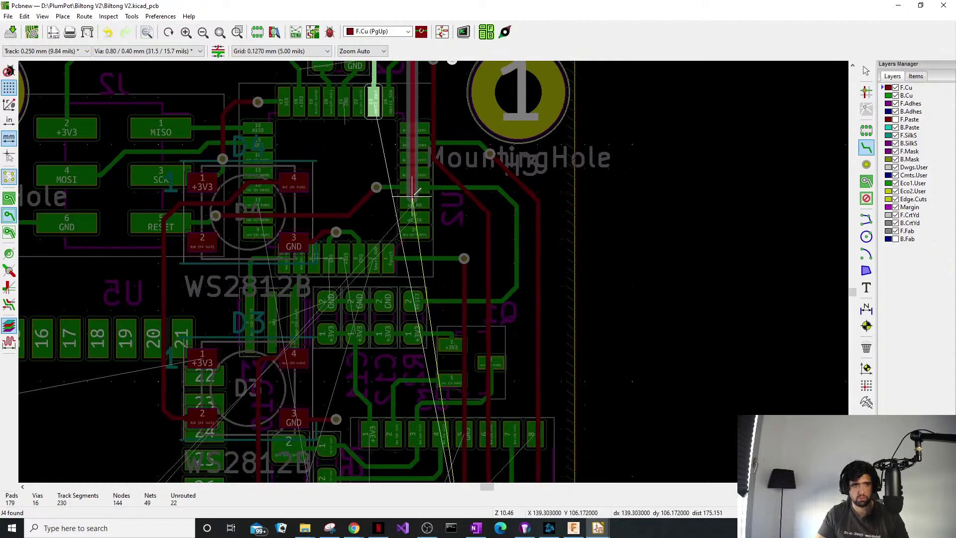
{"action": "scroll", "coordinate": [432, 279], "scroll_direction": "down", "scroll_amount": 1}
{"action": "middle_click_drag", "start_coordinate": [424, 295], "coordinate": [402, 136]}
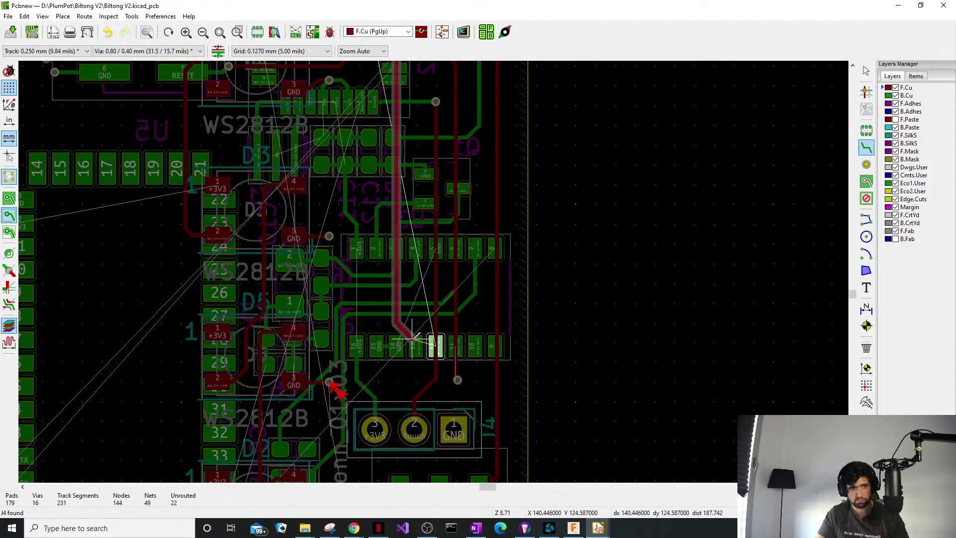
{"action": "scroll", "coordinate": [418, 343], "scroll_direction": "down", "scroll_amount": 3, "text": "shift"}
{"action": "scroll", "coordinate": [407, 297], "scroll_direction": "up", "scroll_amount": 5}
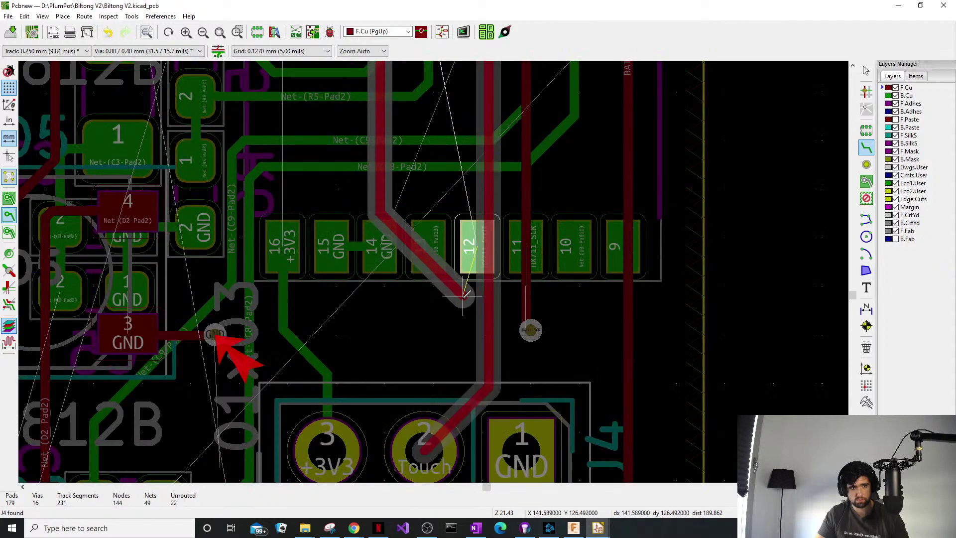
{"action": "left_click", "coordinate": [429, 319]}
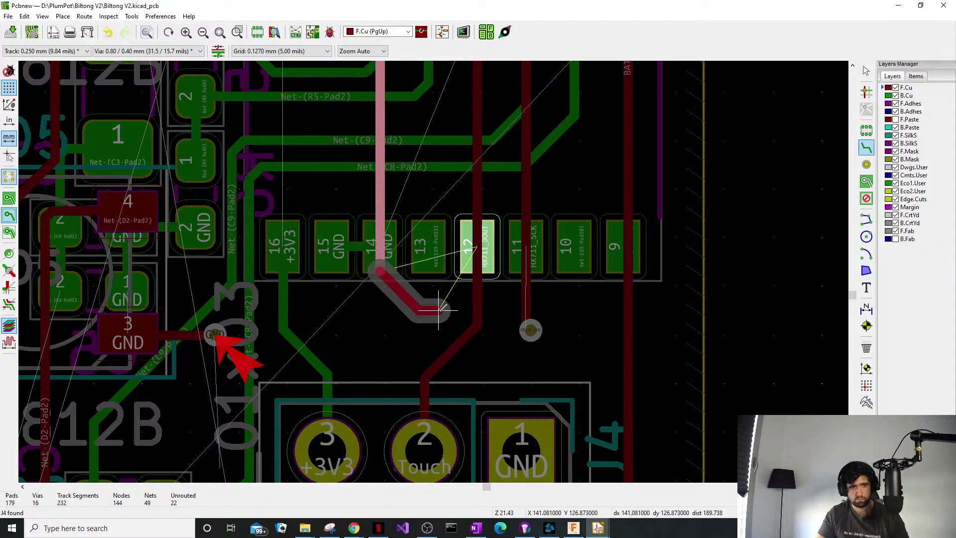
{"action": "double_click", "coordinate": [443, 311]}
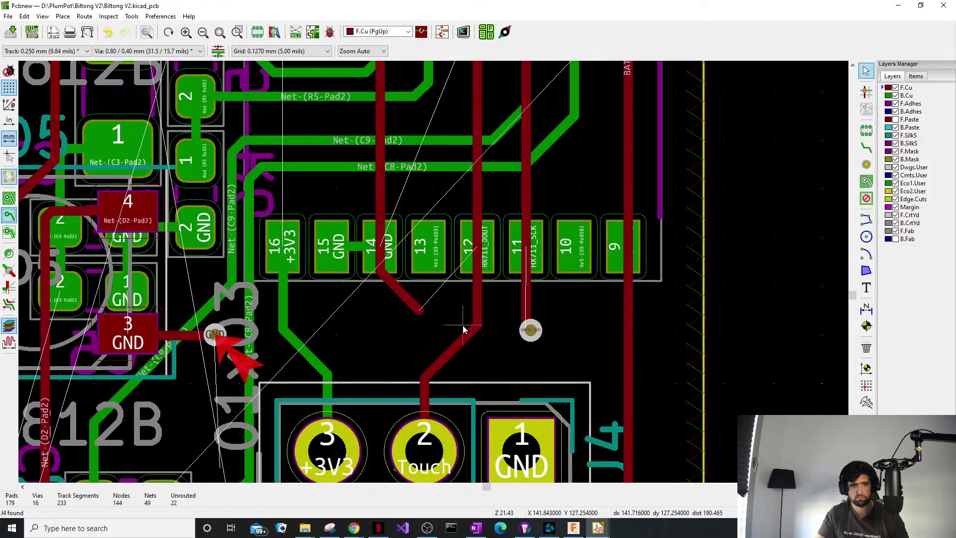
Paste the copied via at the end of the HX711_DOUT track and route from it on B.Cu to U3 pad 12.
{"action": "key", "text": "ctrl+v"}
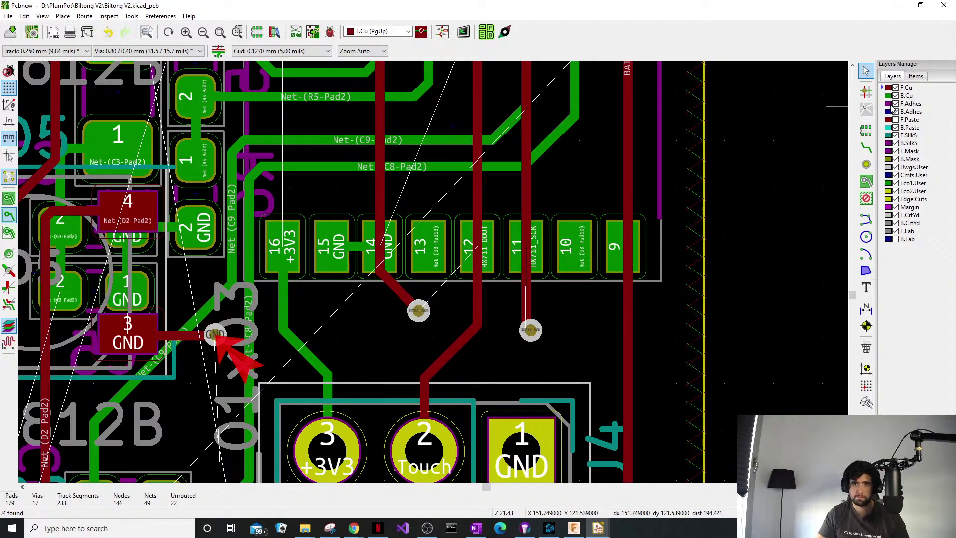
{"action": "left_click", "coordinate": [891, 98]}
{"action": "left_click", "coordinate": [866, 148]}
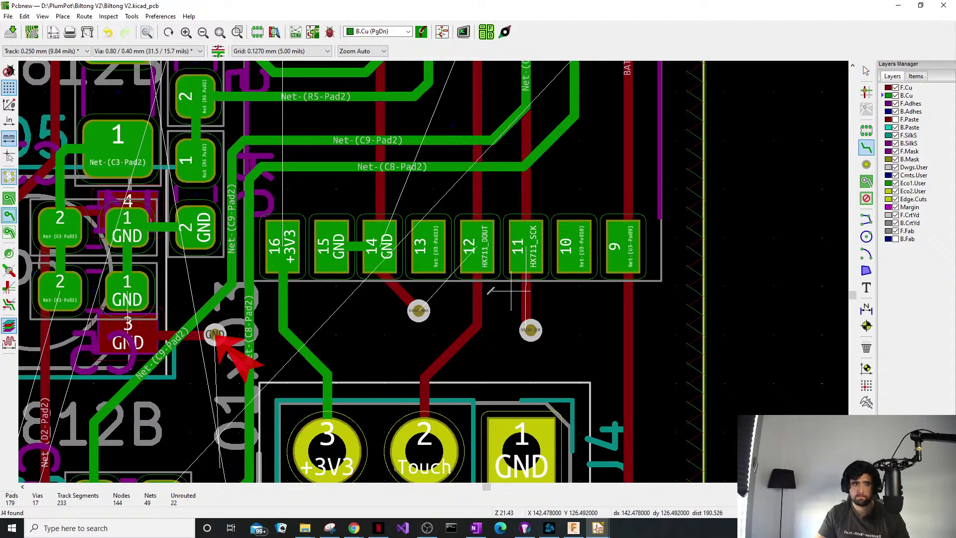
{"action": "left_click", "coordinate": [419, 312]}
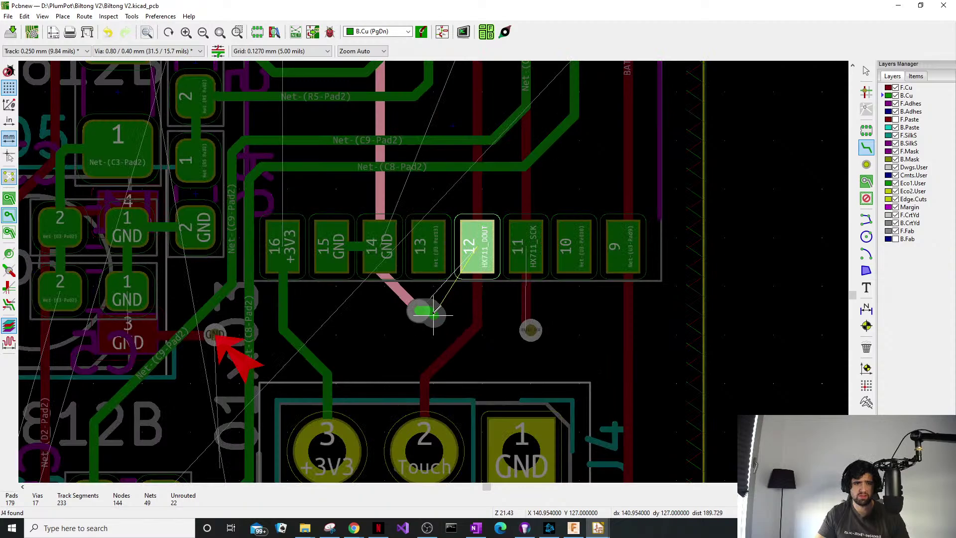
{"action": "left_click", "coordinate": [448, 310]}
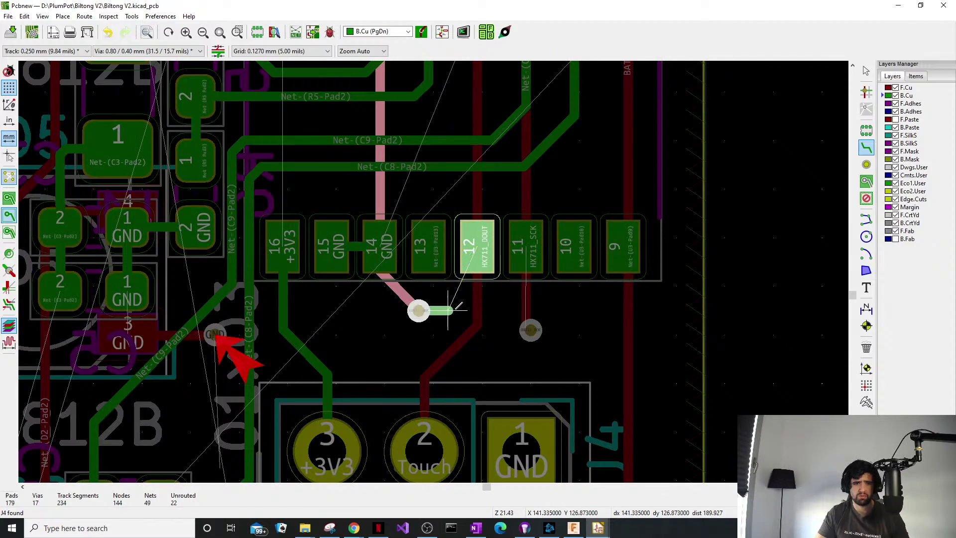
{"action": "left_click", "coordinate": [473, 299]}
{"action": "key", "text": "Escape"}
{"action": "key", "text": "Escape"}
Examine the remaining unrouted connections around U2, including its GND, +3V3, uC_RX and uC_TX pads.
{"action": "scroll", "coordinate": [433, 271], "scroll_direction": "down", "scroll_amount": 3}
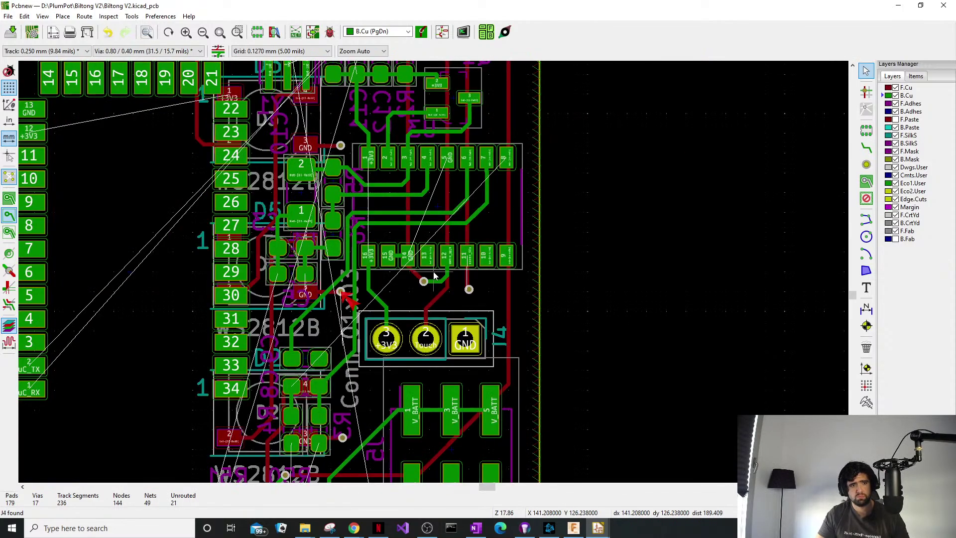
{"action": "scroll", "coordinate": [449, 261], "scroll_direction": "up", "scroll_amount": 3}
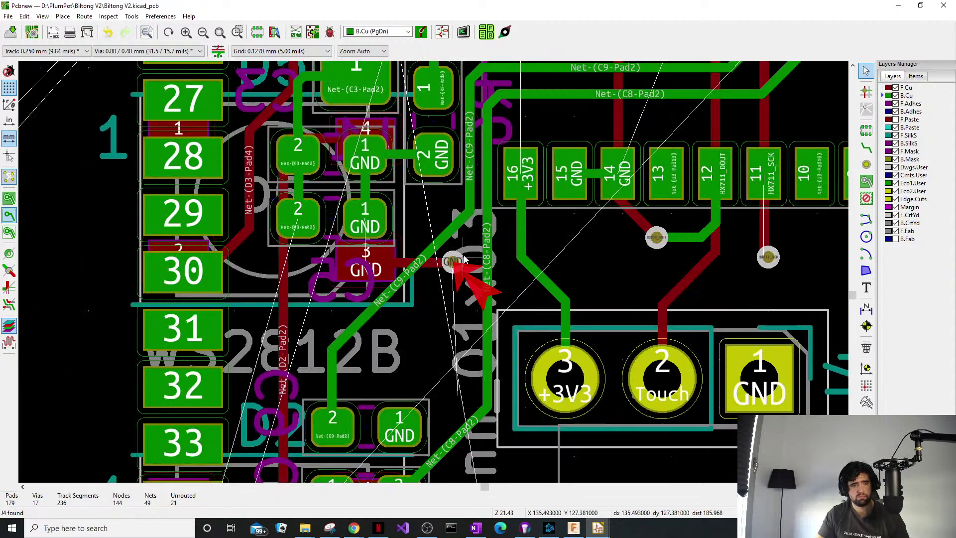
{"action": "scroll", "coordinate": [463, 262], "scroll_direction": "down", "scroll_amount": 6}
{"action": "scroll", "coordinate": [498, 279], "scroll_direction": "up", "scroll_amount": 3, "text": "shift"}
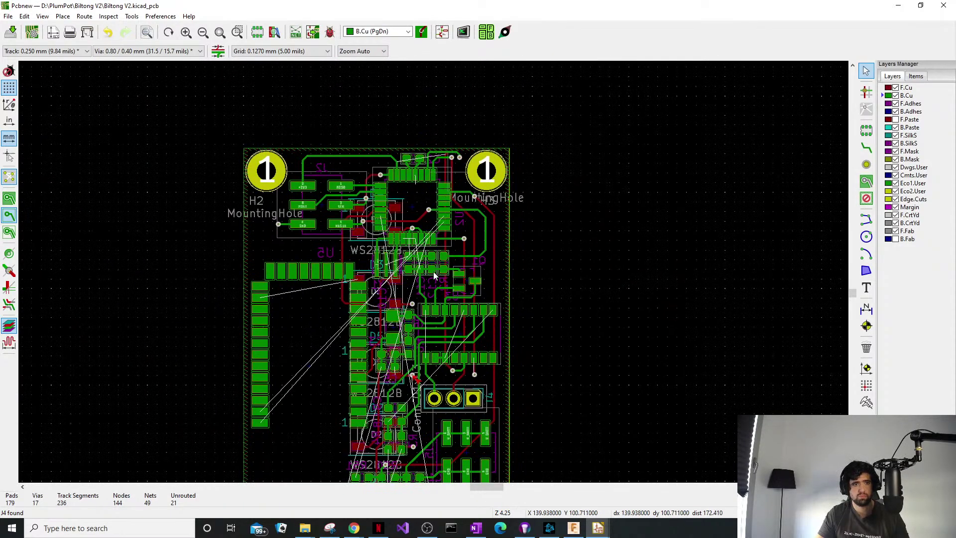
{"action": "scroll", "coordinate": [433, 275], "scroll_direction": "up", "scroll_amount": 6}
{"action": "middle_click_drag", "start_coordinate": [411, 258], "coordinate": [495, 237]}
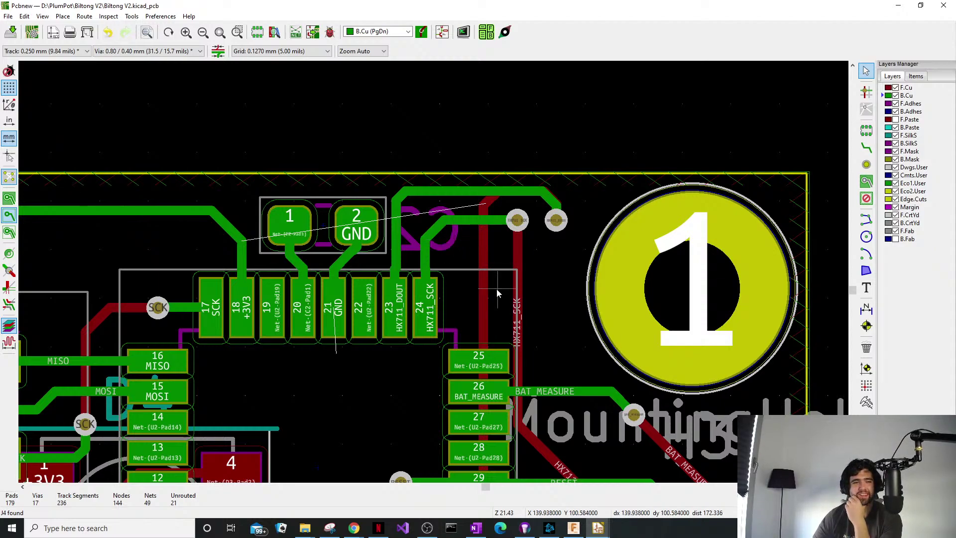
{"action": "middle_click_drag", "start_coordinate": [493, 290], "coordinate": [516, 262]}
{"action": "middle_click_drag", "start_coordinate": [396, 327], "coordinate": [398, 287]}
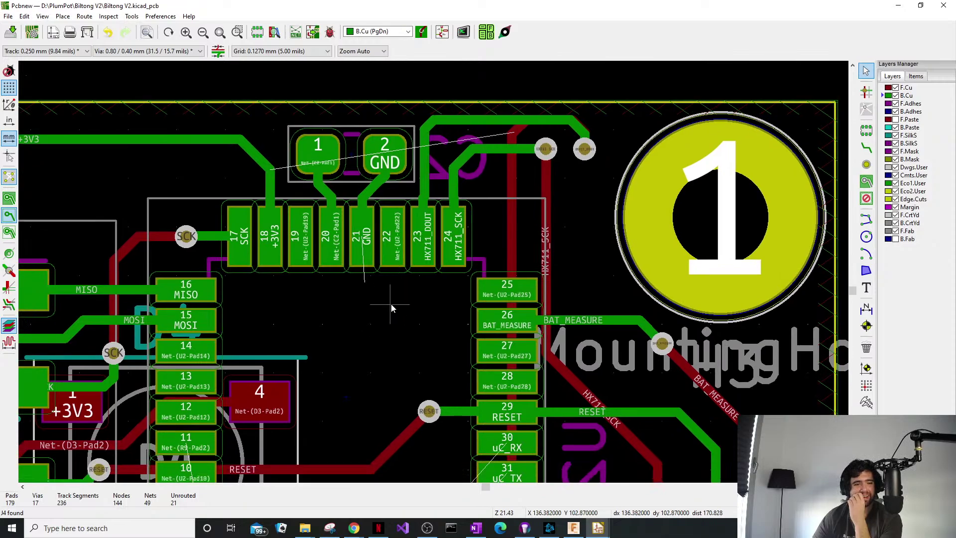
{"action": "middle_click_drag", "start_coordinate": [438, 348], "coordinate": [511, 285]}
{"action": "middle_click_drag", "start_coordinate": [393, 345], "coordinate": [442, 282]}
{"action": "middle_click_drag", "start_coordinate": [509, 317], "coordinate": [497, 274]}
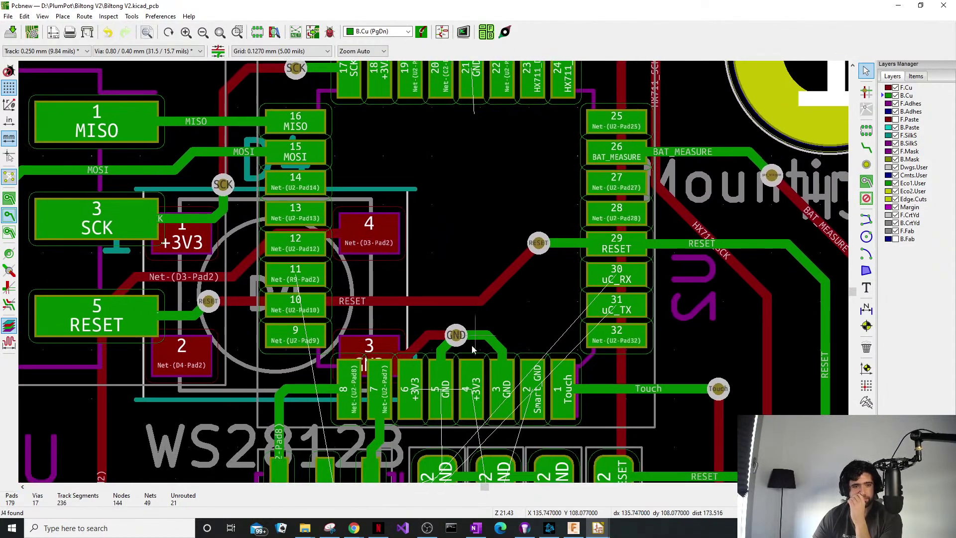
{"action": "middle_click_drag", "start_coordinate": [459, 345], "coordinate": [422, 306]}
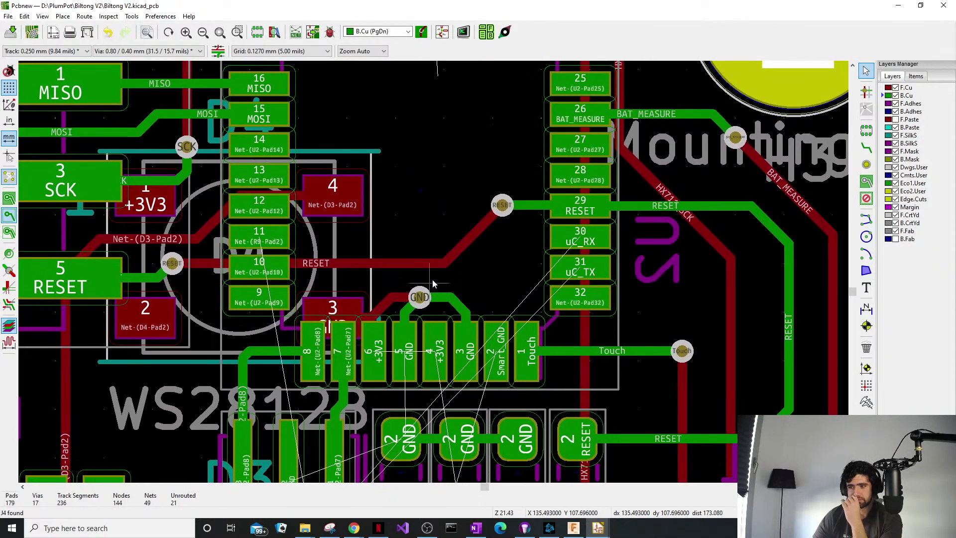
{"action": "middle_click_drag", "start_coordinate": [461, 241], "coordinate": [468, 293]}
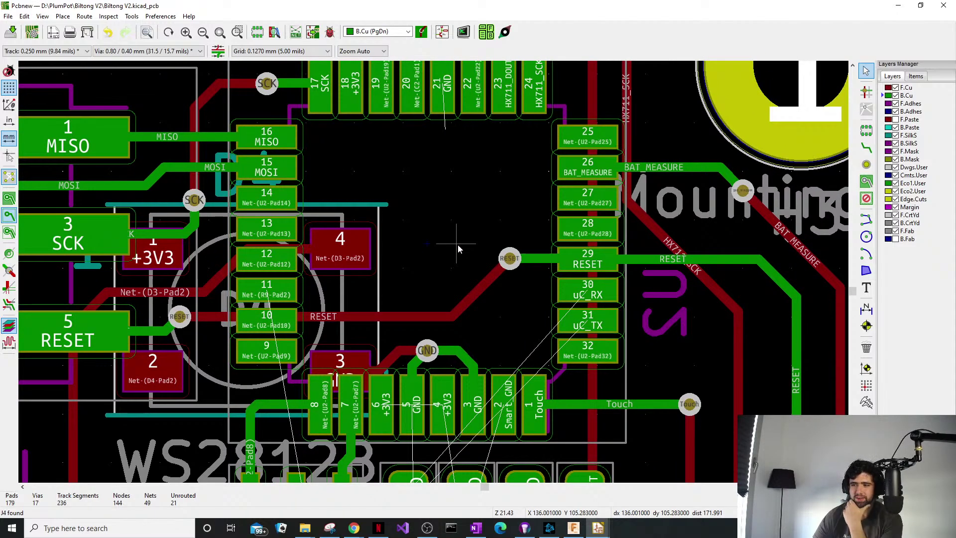
{"action": "middle_click_drag", "start_coordinate": [453, 246], "coordinate": [456, 310]}
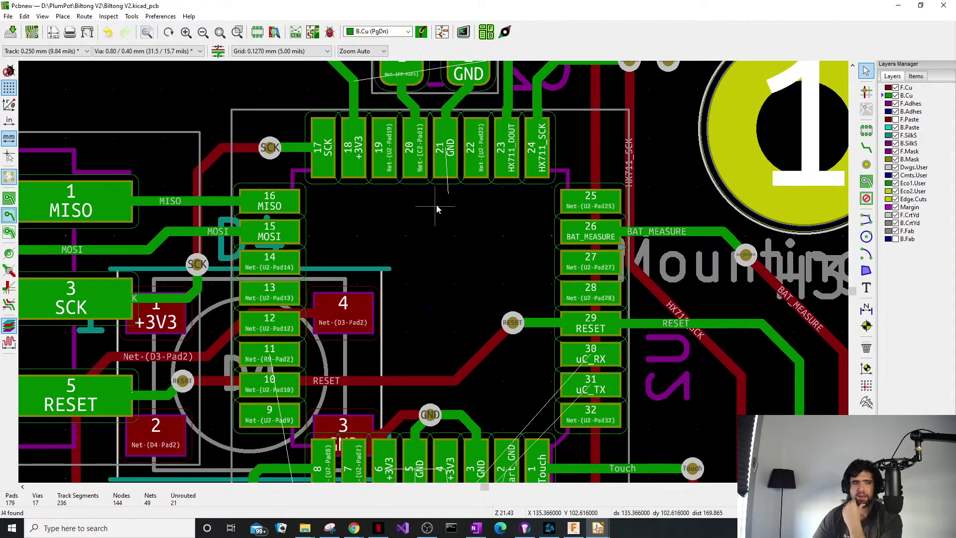
{"action": "middle_click_drag", "start_coordinate": [434, 210], "coordinate": [385, 291]}
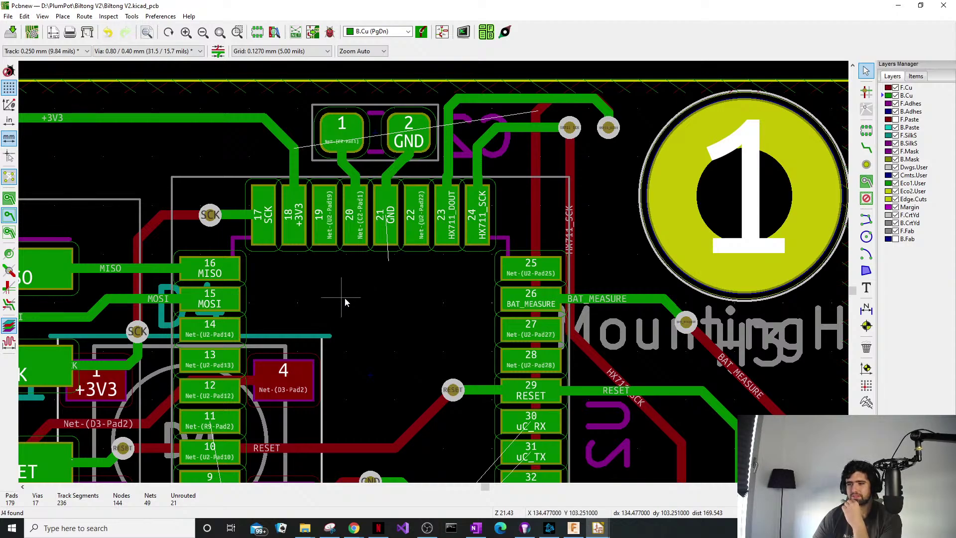
{"action": "middle_click_drag", "start_coordinate": [329, 301], "coordinate": [305, 302]}
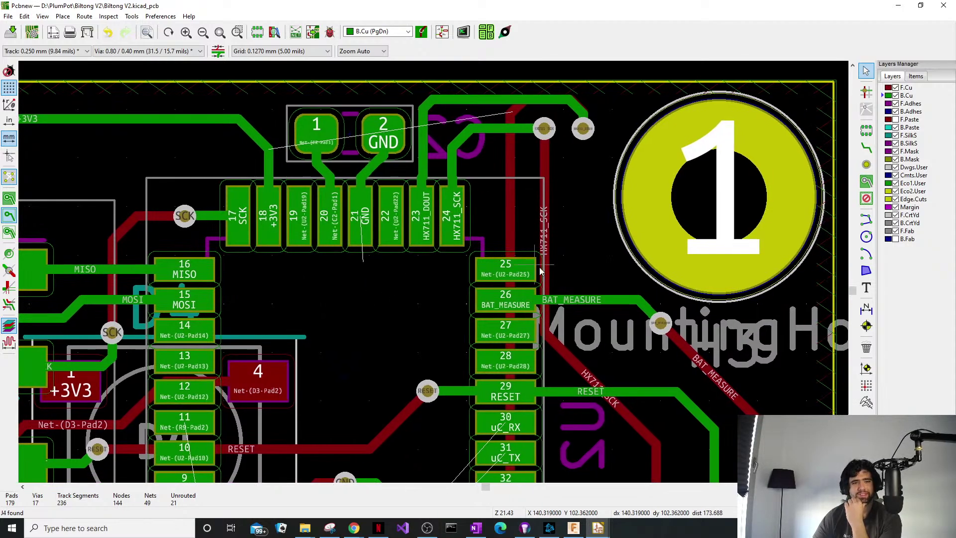
{"action": "scroll", "coordinate": [542, 271], "scroll_direction": "right", "scroll_amount": 4}
{"action": "scroll", "coordinate": [542, 272], "scroll_direction": "down", "scroll_amount": 6}
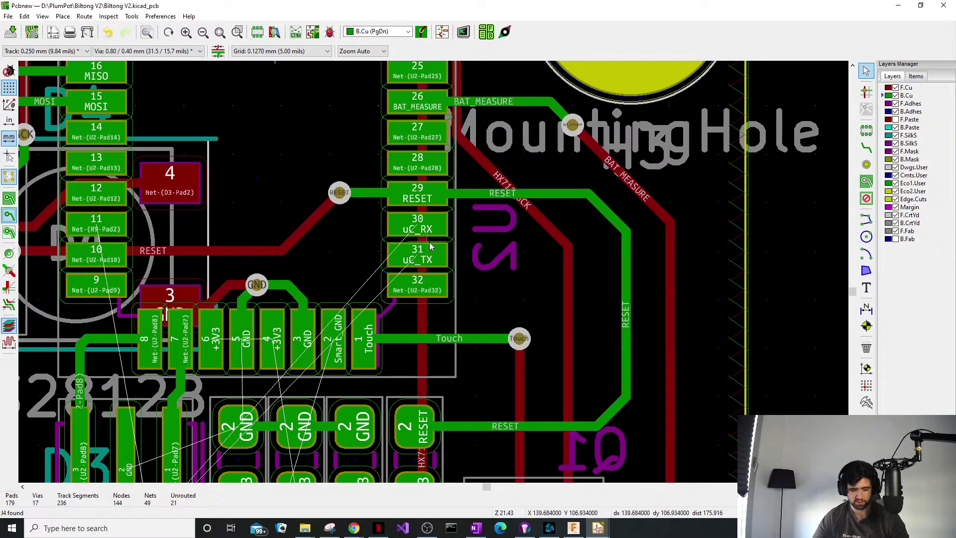
Route short horizontal B.Cu stubs outward from U2 pads 30 (uC_RX) and 31 (uC_TX), towards the board edge.
{"action": "key", "text": "x"}
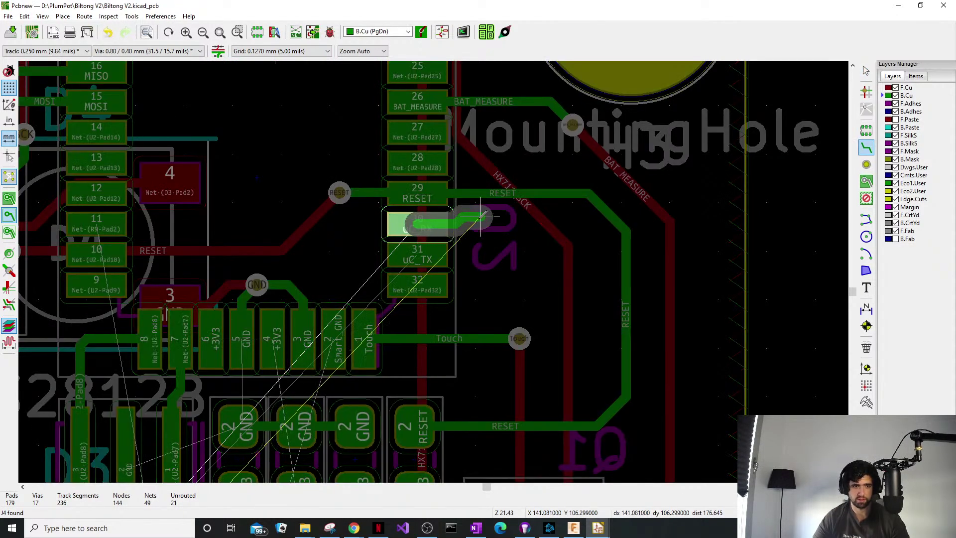
{"action": "double_click", "coordinate": [501, 225]}
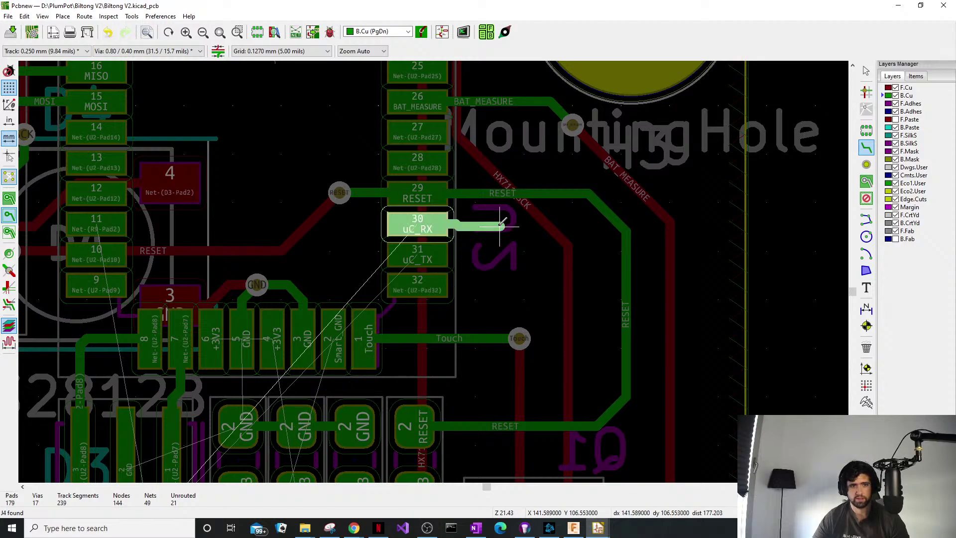
{"action": "key", "text": "Escape"}
{"action": "key", "text": "x"}
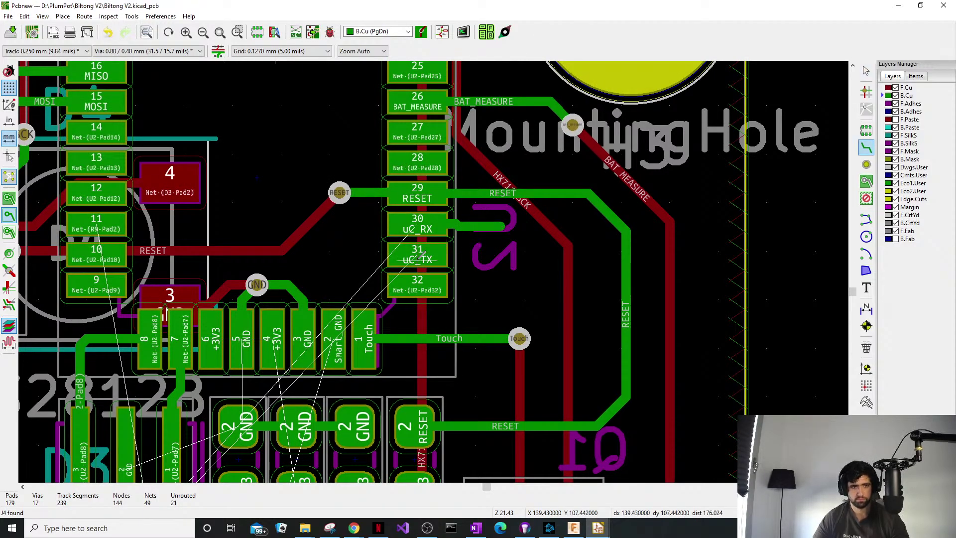
{"action": "double_click", "coordinate": [494, 256]}
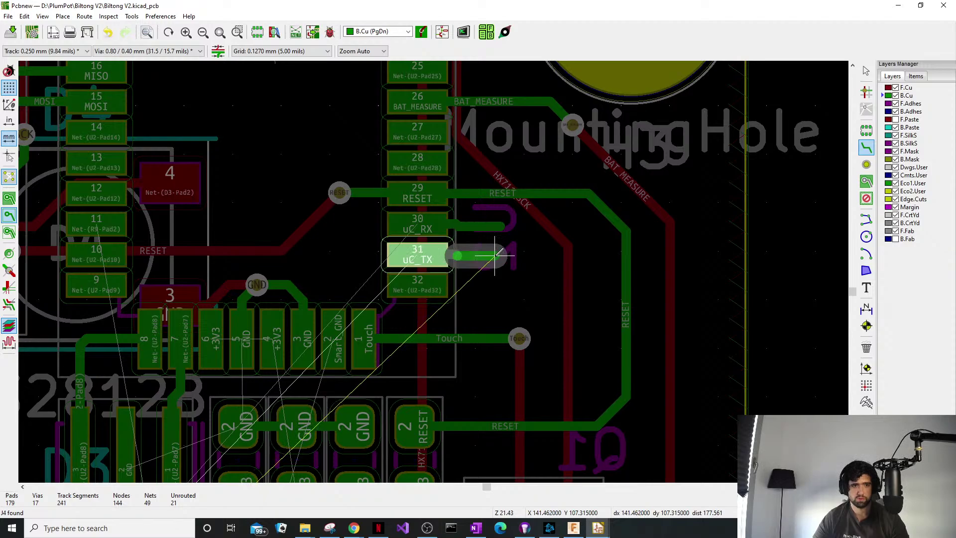
{"action": "key", "text": "Escape"}
Examine the path of the unrouted uC_RX and uC_TX connections between U2 and pads 1 and 2 of U5.
{"action": "scroll", "coordinate": [475, 272], "scroll_direction": "down", "scroll_amount": 1}
{"action": "middle_click_drag", "start_coordinate": [475, 272], "coordinate": [478, 157]}
{"action": "middle_click_drag", "start_coordinate": [376, 277], "coordinate": [492, 167]}
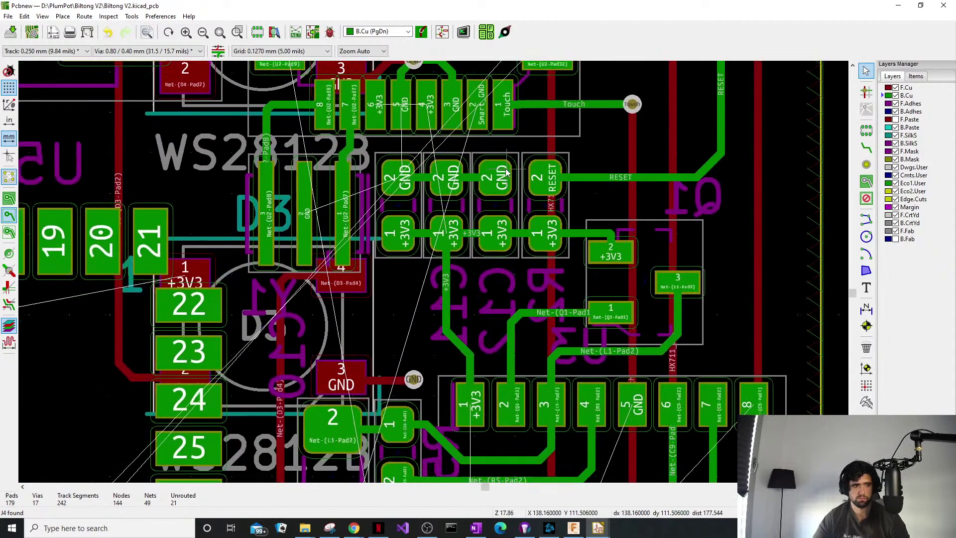
{"action": "scroll", "coordinate": [429, 281], "scroll_direction": "down", "scroll_amount": 3}
{"action": "middle_click_drag", "start_coordinate": [309, 353], "coordinate": [376, 242]}
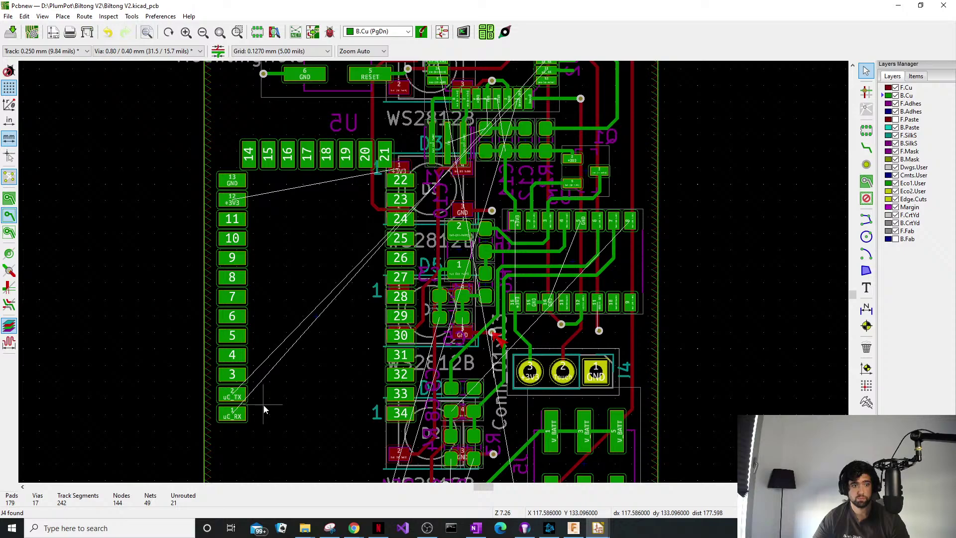
{"action": "middle_click_drag", "start_coordinate": [381, 321], "coordinate": [413, 376]}
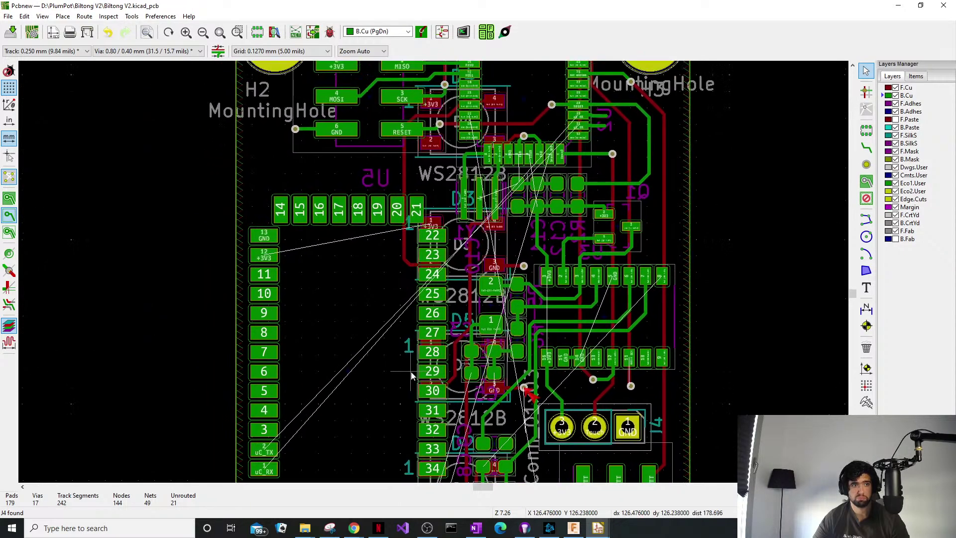
{"action": "middle_click_drag", "start_coordinate": [449, 289], "coordinate": [394, 375]}
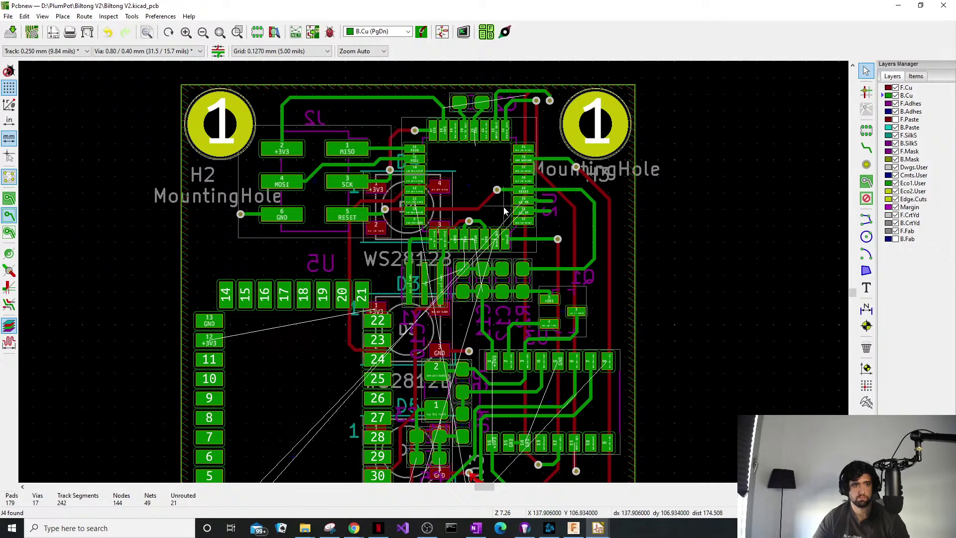
{"action": "scroll", "coordinate": [516, 209], "scroll_direction": "up", "scroll_amount": 4}
{"action": "middle_click_drag", "start_coordinate": [408, 302], "coordinate": [456, 243]}
{"action": "scroll", "coordinate": [456, 243], "scroll_direction": "down", "scroll_amount": 1}
{"action": "middle_click_drag", "start_coordinate": [263, 463], "coordinate": [255, 207]}
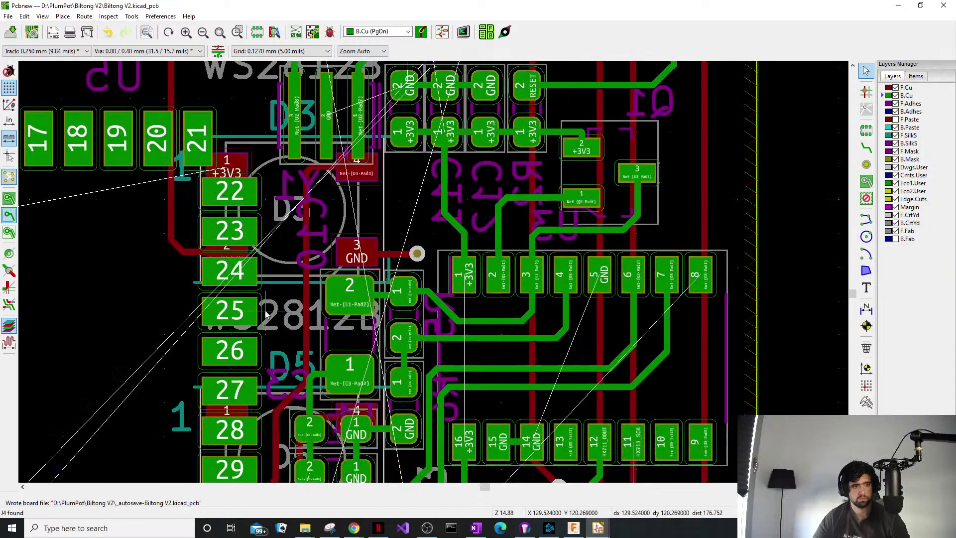
{"action": "scroll", "coordinate": [436, 277], "scroll_direction": "down", "scroll_amount": 4}
Reshape the RESET track on F.Cu inside U2, moving its diagonal closer to pad 10 and running it horizontally into the RESET via.
{"action": "scroll", "coordinate": [434, 275], "scroll_direction": "up", "scroll_amount": 7}
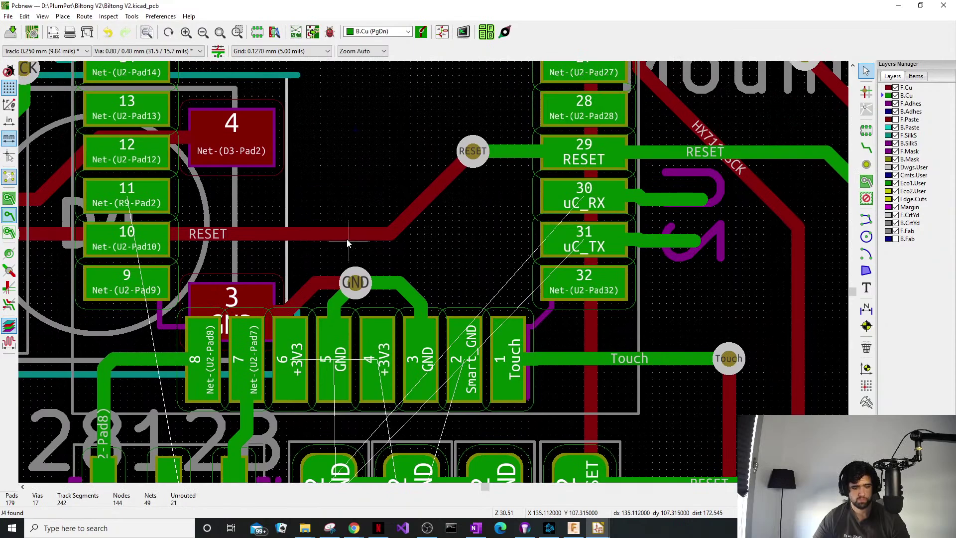
{"action": "left_click", "coordinate": [347, 250]}
{"action": "key", "text": "Escape"}
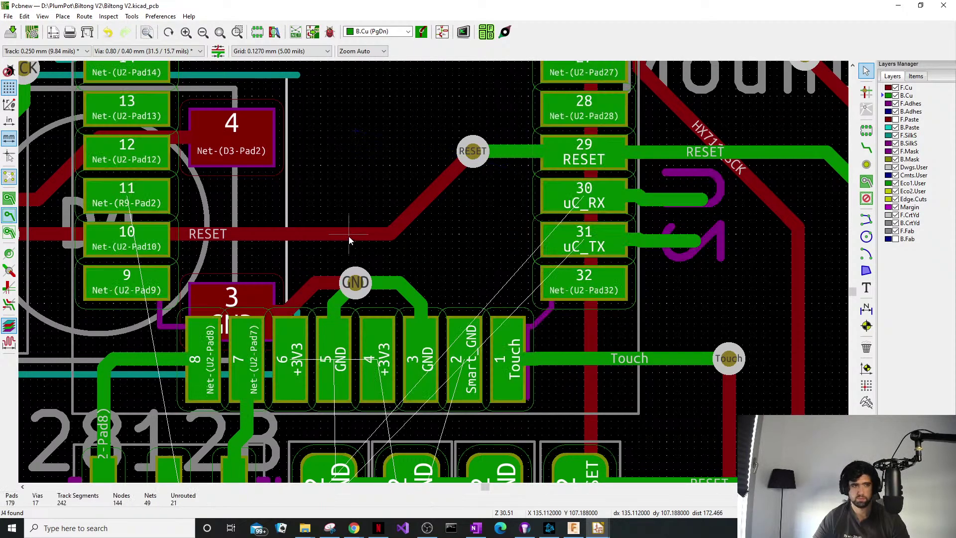
{"action": "left_click_drag", "start_coordinate": [352, 239], "coordinate": [377, 155]}
{"action": "left_click_drag", "start_coordinate": [335, 199], "coordinate": [317, 194]}
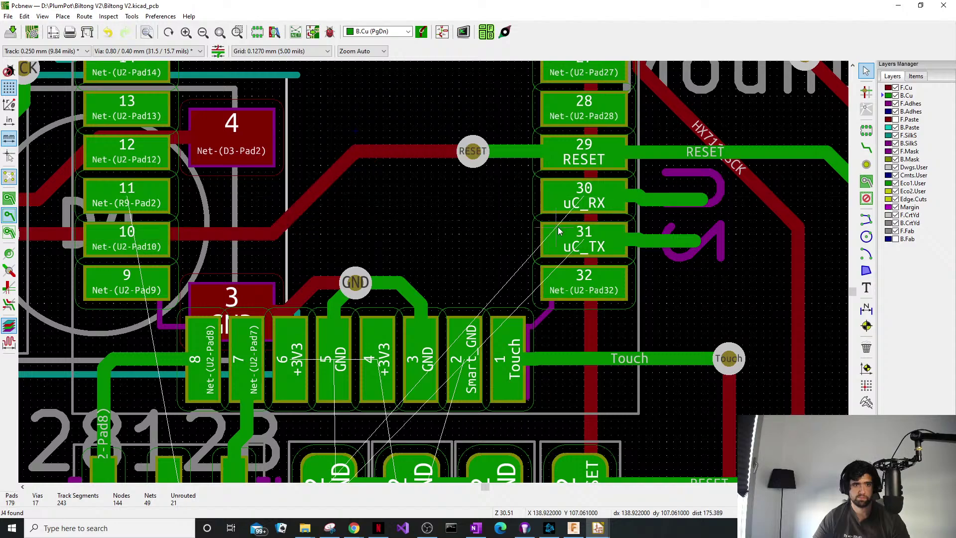
Delete the horizontal B.Cu track stubs beside U2's uC_RX and uC_TX pads.
{"action": "left_click", "coordinate": [654, 201]}
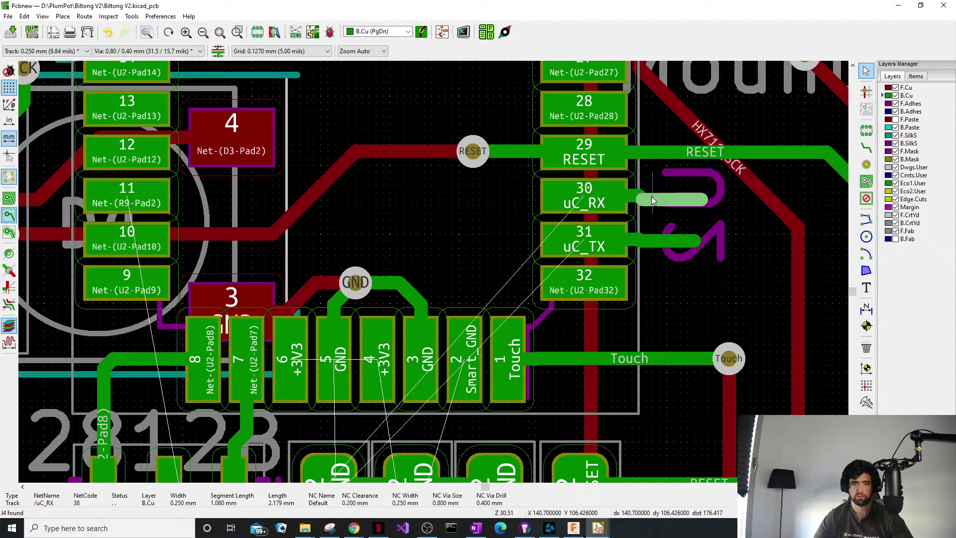
{"action": "key", "text": "Delete"}
{"action": "left_click", "coordinate": [660, 250]}
{"action": "key", "text": "Delete"}
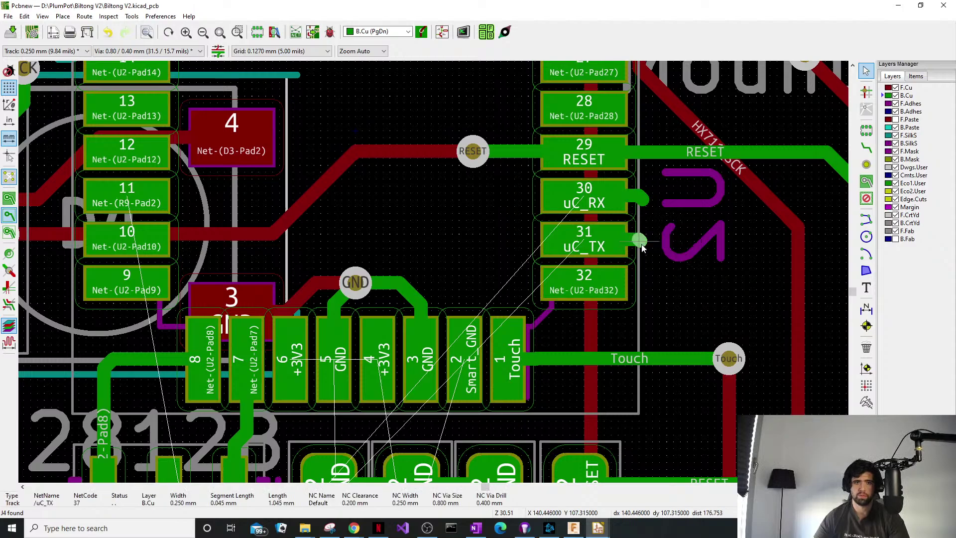
Delete the track stubs beside U2 pads 30 and 31, and route uC_RX inward from pad 30 on B.Cu to just above the GND via.
{"action": "left_click", "coordinate": [640, 202]}
{"action": "key", "text": "Delete"}
{"action": "key", "text": "x"}
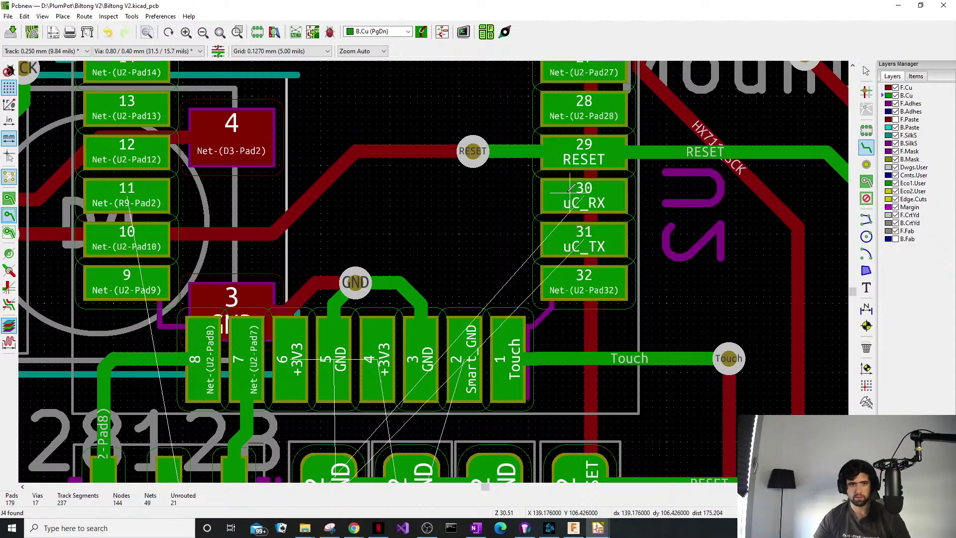
{"action": "left_click", "coordinate": [567, 197]}
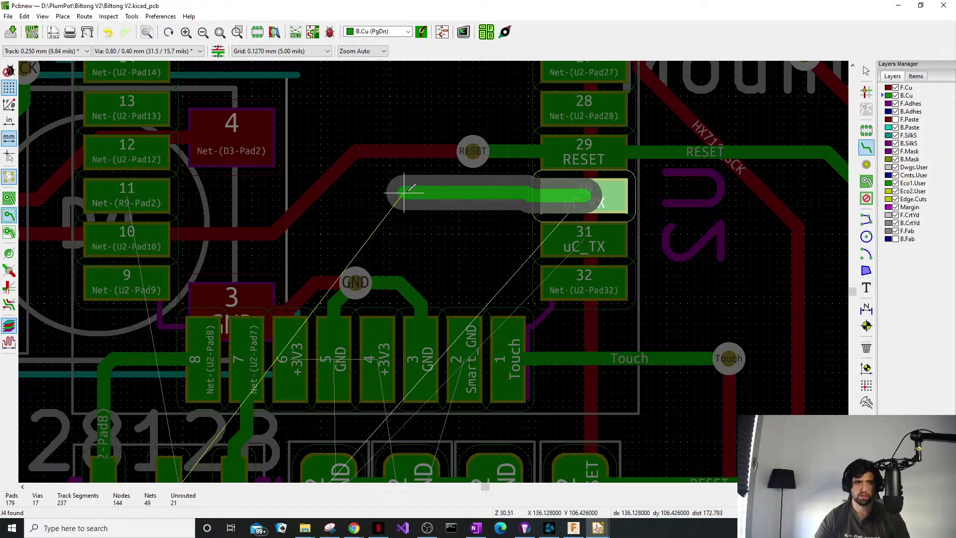
{"action": "double_click", "coordinate": [382, 193]}
{"action": "key", "text": "Escape"}
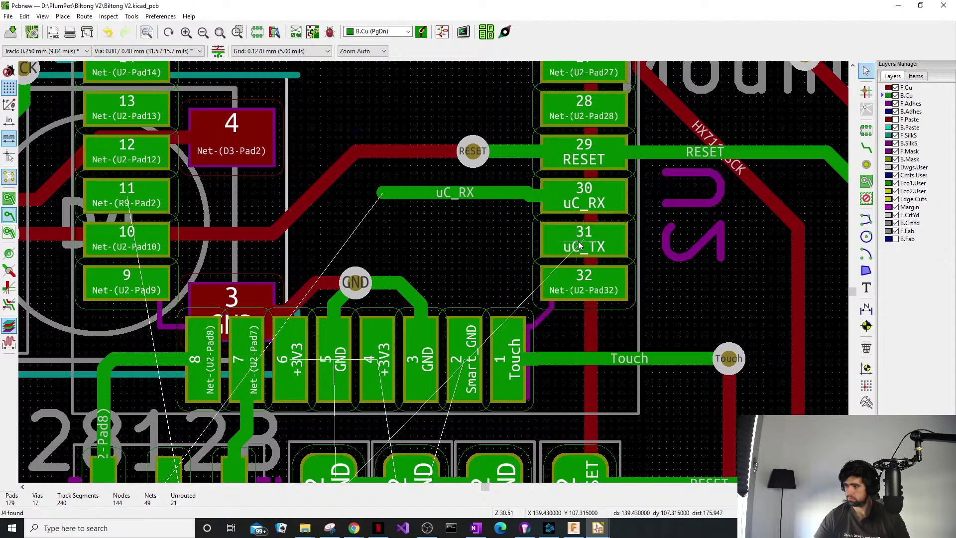
Switch to YouTube in Chrome and open the video Iron Man Zırhı Yapımı - Bölüm 1: Kask.
{"action": "key", "text": "alt+Tab"}
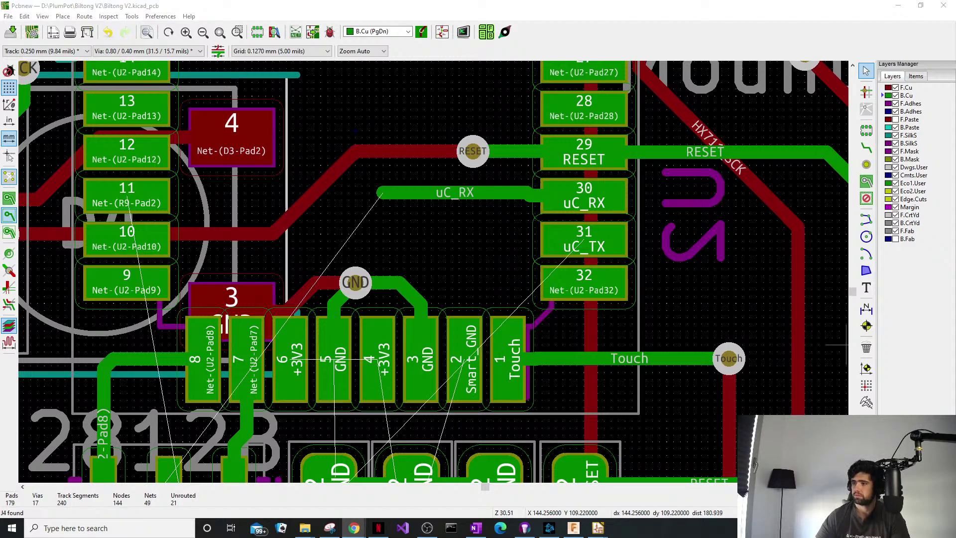
{"action": "left_click_drag", "start_coordinate": [955, 122], "coordinate": [298, 122]}
{"action": "double_click", "coordinate": [346, 120]}
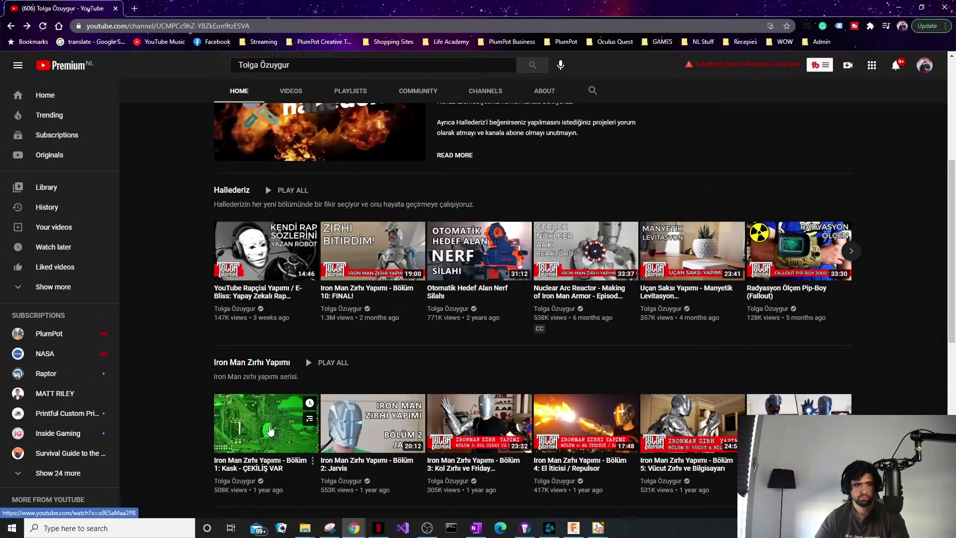
{"action": "left_click", "coordinate": [276, 433]}
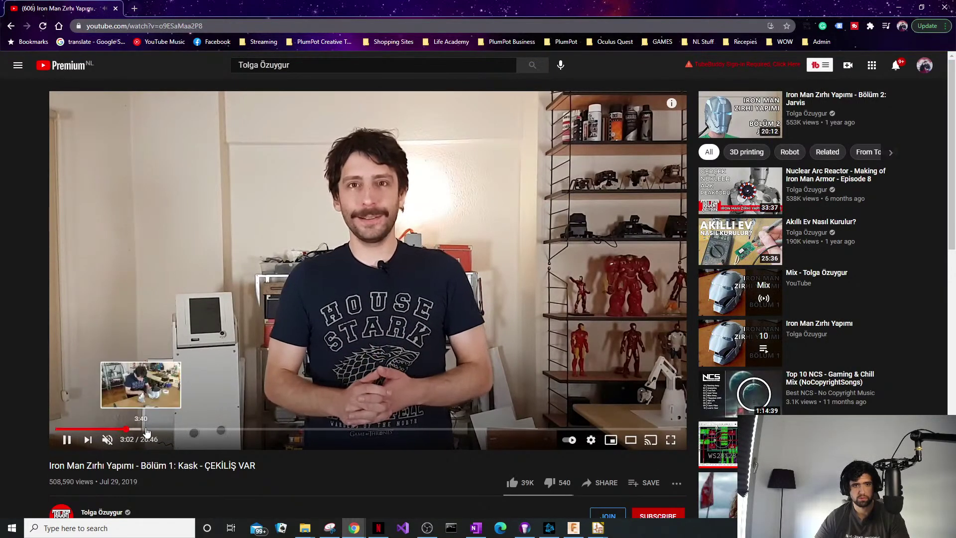
Skim through the helmet-building video, sampling scenes from about 4:00 up to about 25:30.
{"action": "left_click", "coordinate": [149, 429]}
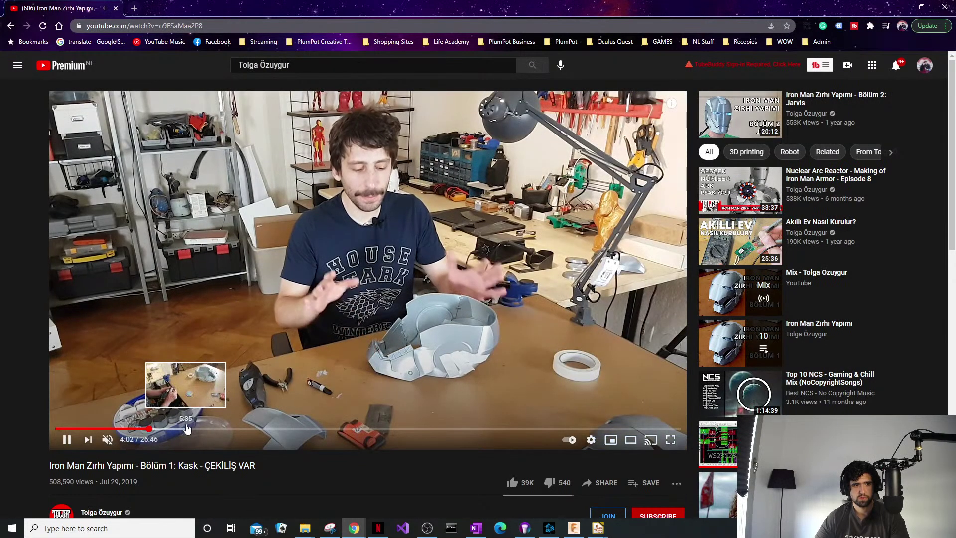
{"action": "left_click", "coordinate": [209, 429]}
{"action": "left_click", "coordinate": [241, 429]}
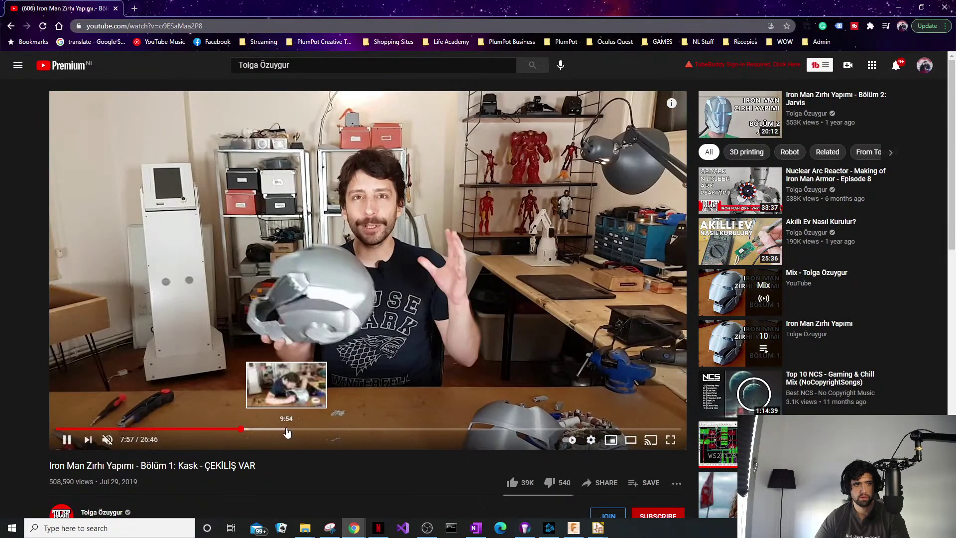
{"action": "left_click", "coordinate": [322, 429]}
{"action": "left_click", "coordinate": [349, 429]}
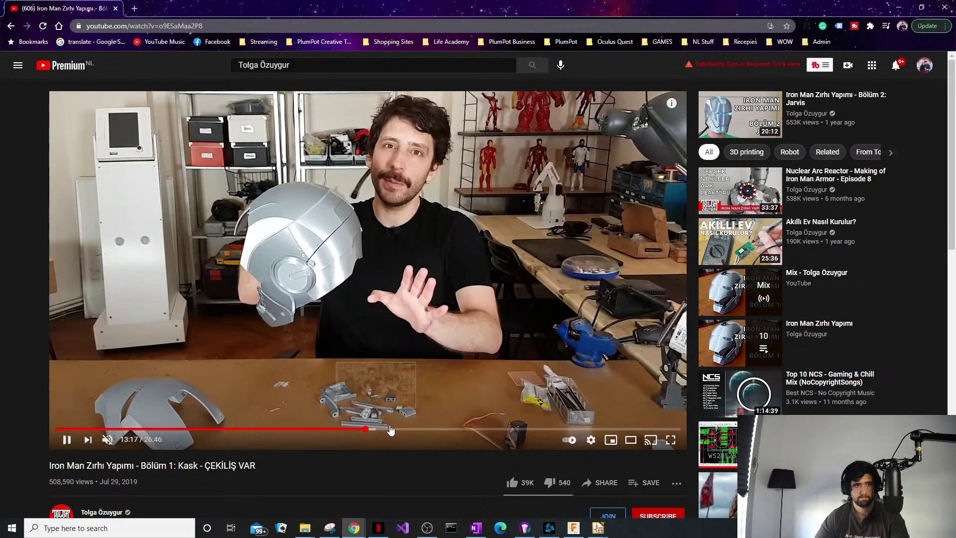
{"action": "left_click", "coordinate": [403, 429]}
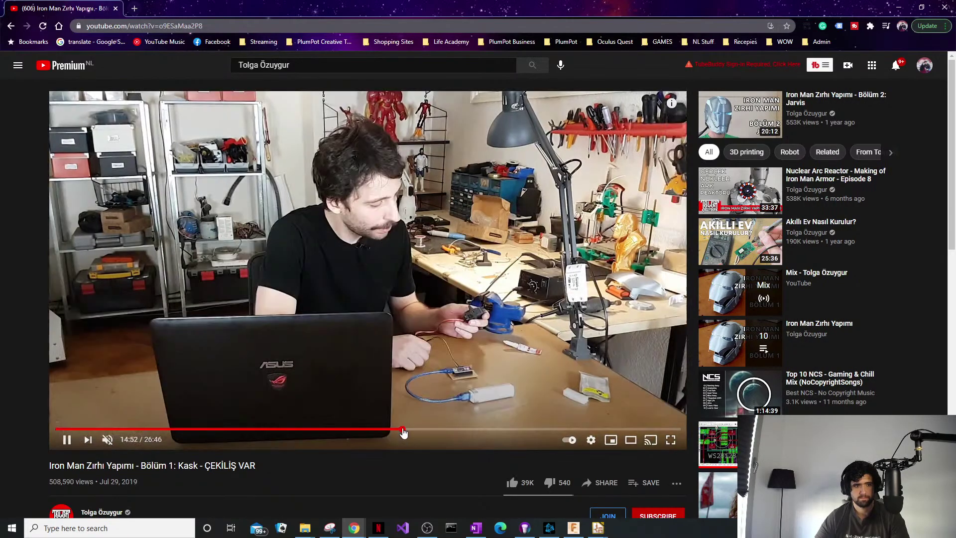
{"action": "left_click", "coordinate": [447, 429]}
{"action": "left_click", "coordinate": [493, 430]}
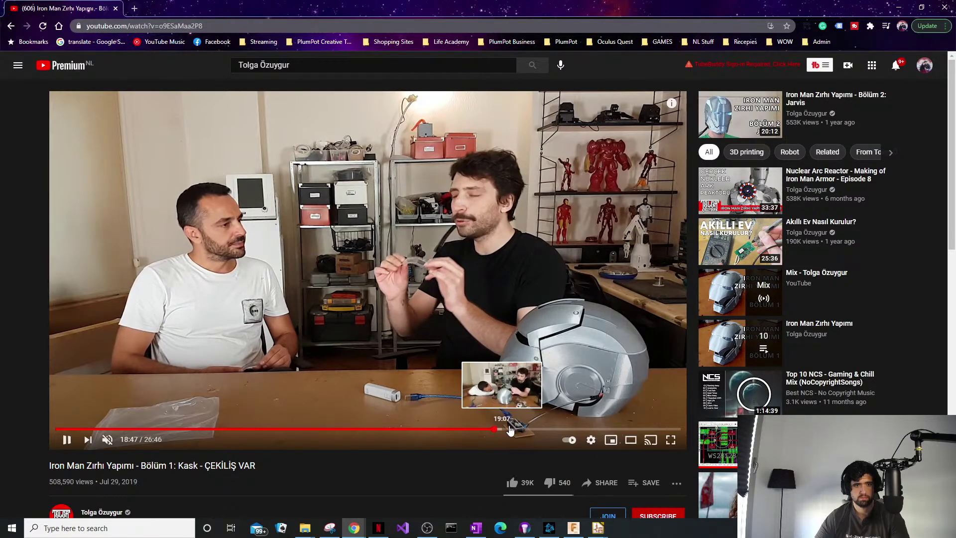
{"action": "left_click", "coordinate": [518, 430]}
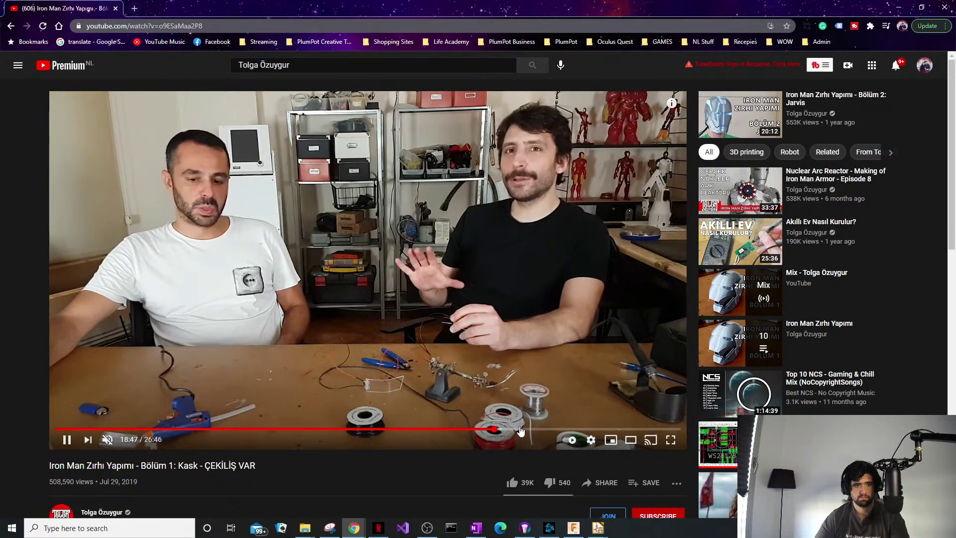
{"action": "left_click", "coordinate": [477, 432]}
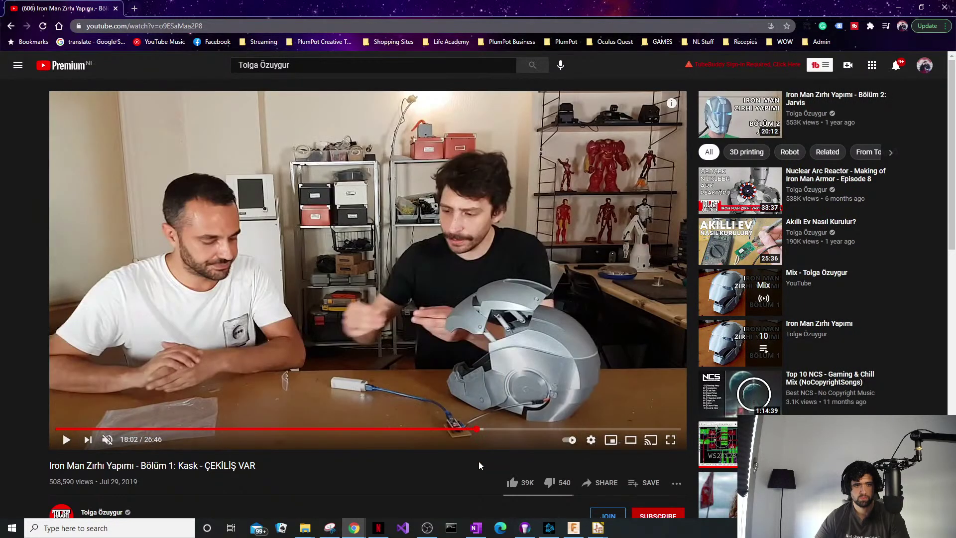
{"action": "left_click", "coordinate": [510, 429]}
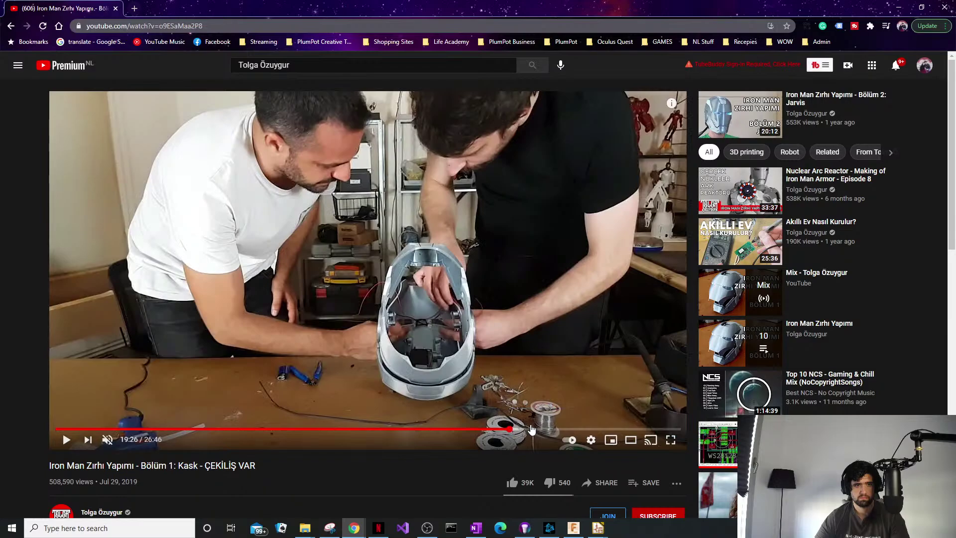
{"action": "left_click", "coordinate": [532, 429]}
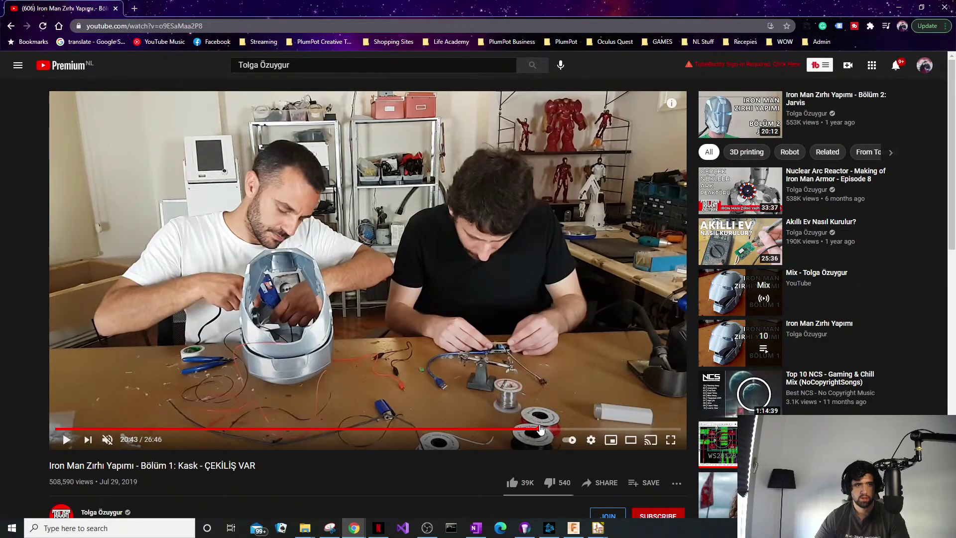
{"action": "left_click", "coordinate": [565, 429]}
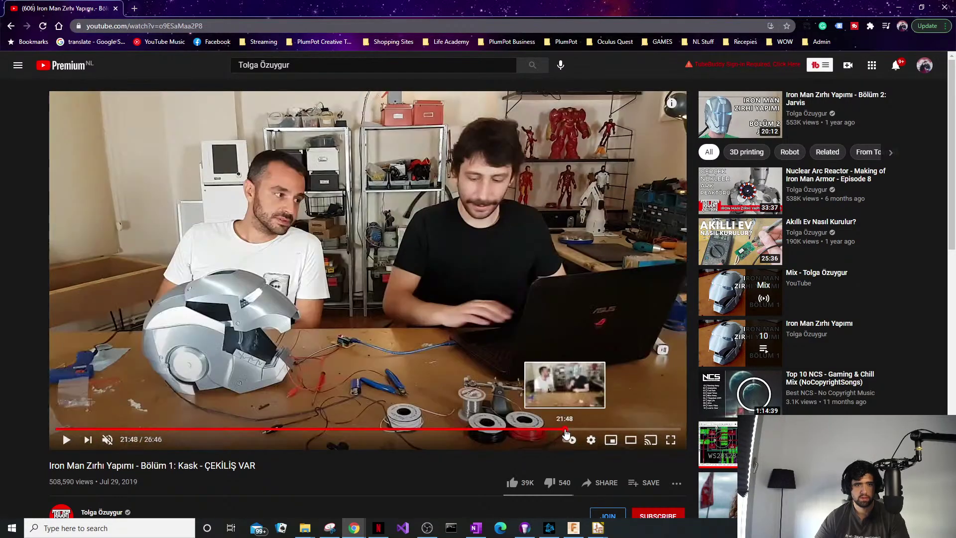
{"action": "left_click", "coordinate": [569, 429]}
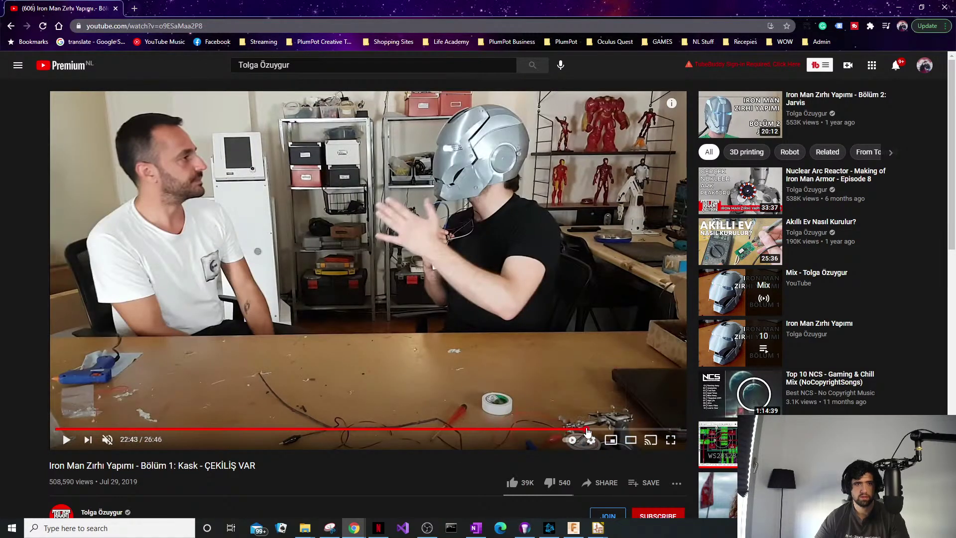
{"action": "left_click", "coordinate": [586, 430]}
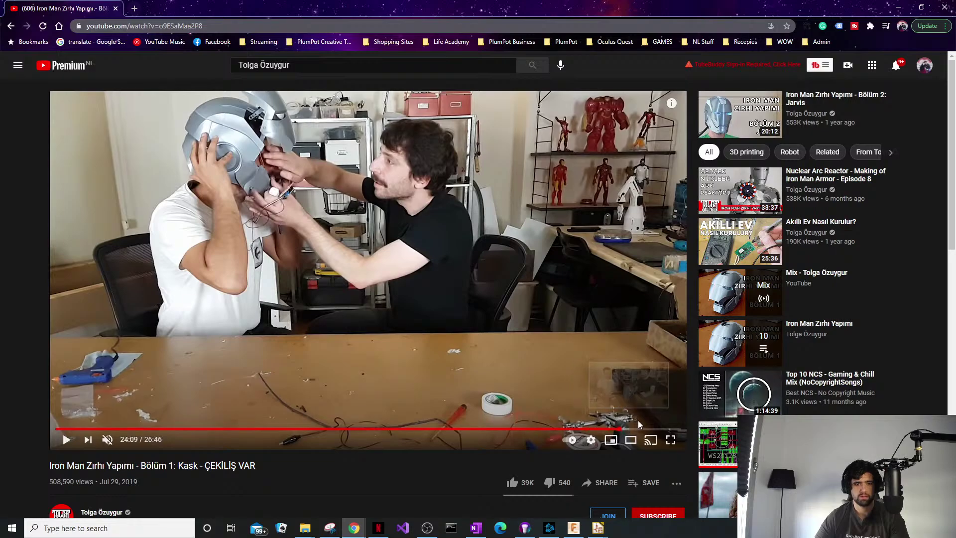
{"action": "left_click", "coordinate": [652, 430]}
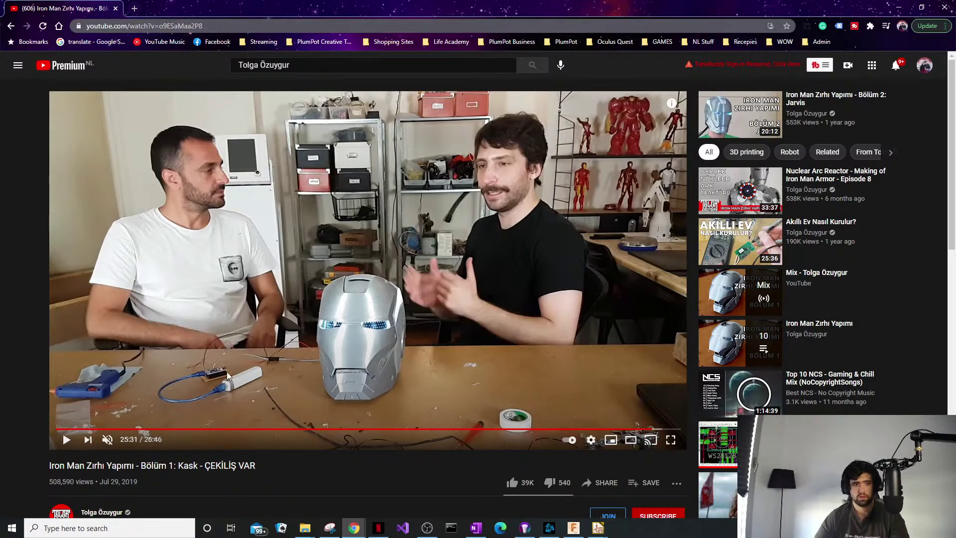
Expand the video's full description and read through the information below it.
{"action": "scroll", "coordinate": [540, 327], "scroll_direction": "down", "scroll_amount": 3}
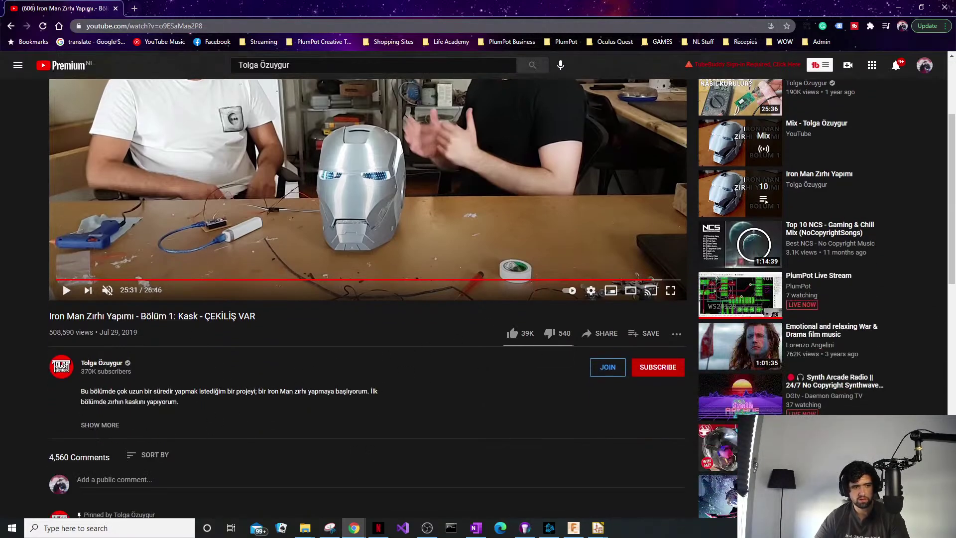
{"action": "left_click", "coordinate": [102, 425]}
{"action": "scroll", "coordinate": [162, 403], "scroll_direction": "down", "scroll_amount": 2}
{"action": "scroll", "coordinate": [162, 403], "scroll_direction": "down", "scroll_amount": 8}
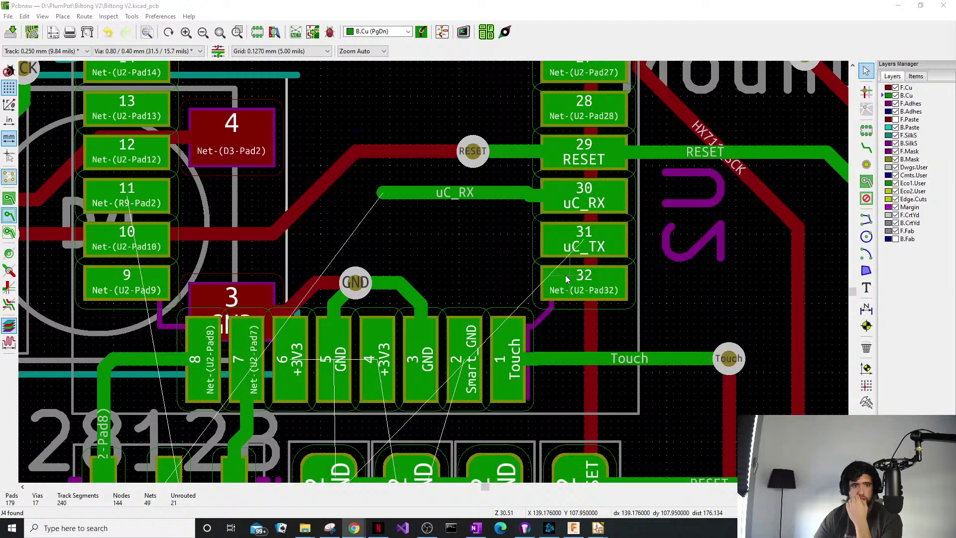
Return to Pcbnew and route a B.Cu track from U2 pad 31 (uC_TX), parallel to uC_RX and ending directly below its free end.
{"action": "scroll", "coordinate": [566, 274], "scroll_direction": "up", "scroll_amount": 2}
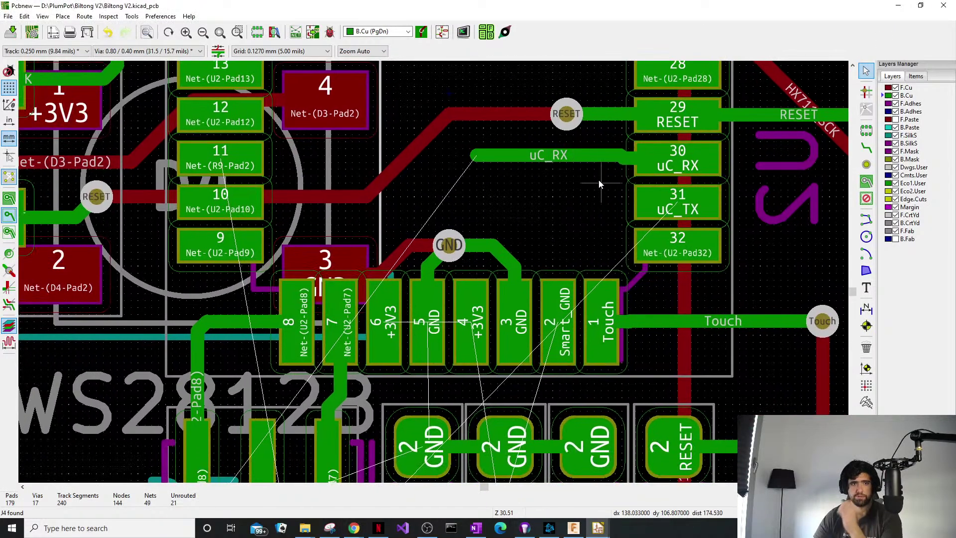
{"action": "key", "text": "x"}
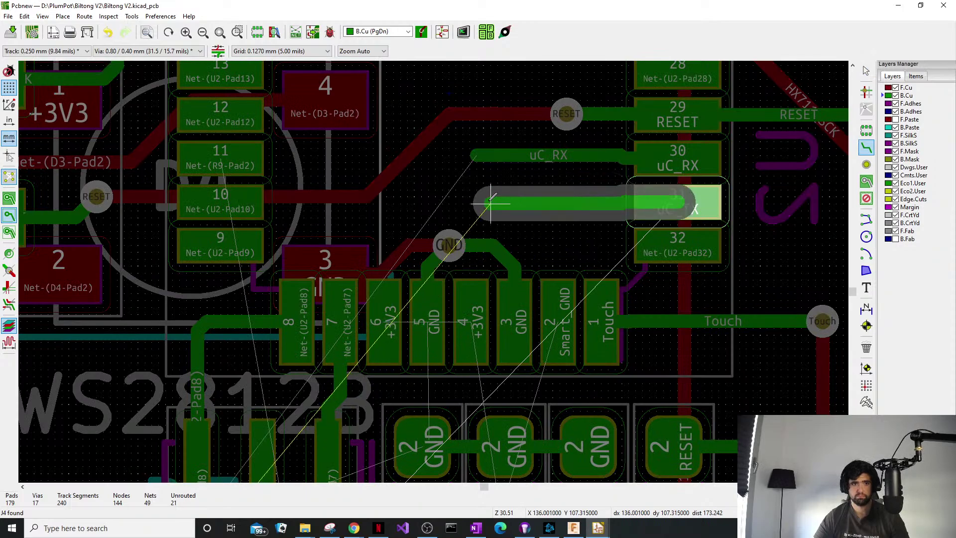
{"action": "left_click", "coordinate": [490, 197]}
{"action": "left_click", "coordinate": [490, 197]}
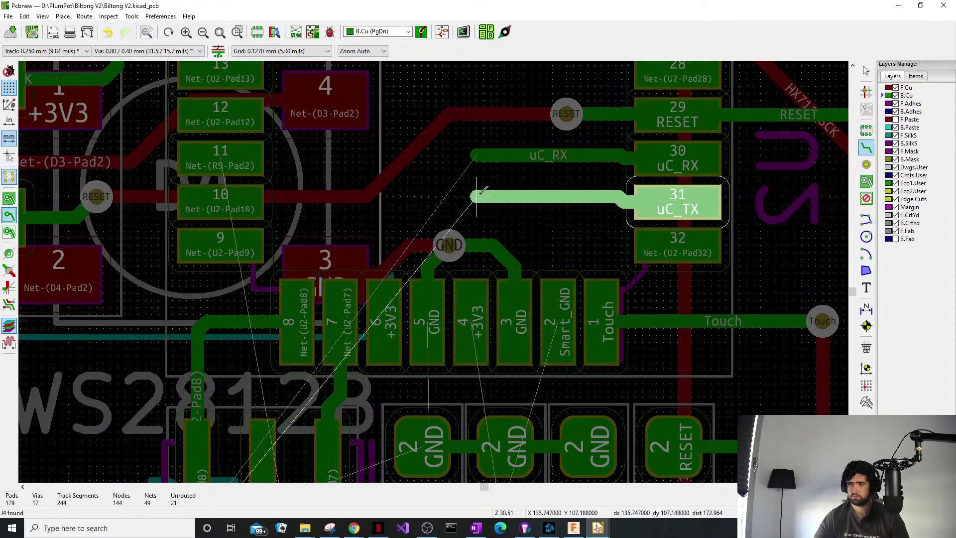
{"action": "double_click", "coordinate": [474, 198]}
{"action": "key", "text": "Escape"}
Copy the RESET via beside U2 pad 29 and paste it onto the free ends of the uC_RX and uC_TX tracks.
{"action": "left_click", "coordinate": [560, 119]}
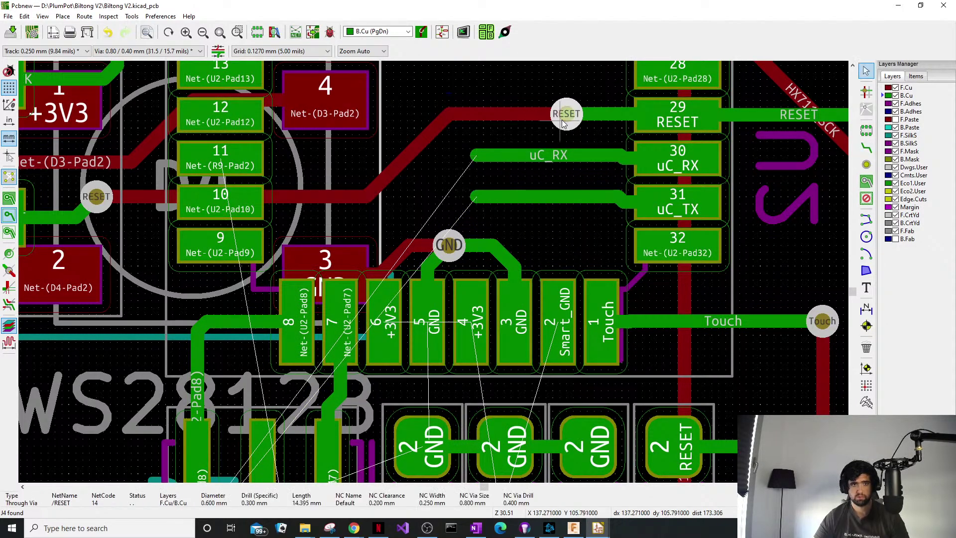
{"action": "key", "text": "ctrl+c"}
{"action": "left_click", "coordinate": [566, 114]}
{"action": "key", "text": "ctrl+v"}
{"action": "left_click", "coordinate": [476, 155]}
{"action": "key", "text": "ctrl+v"}
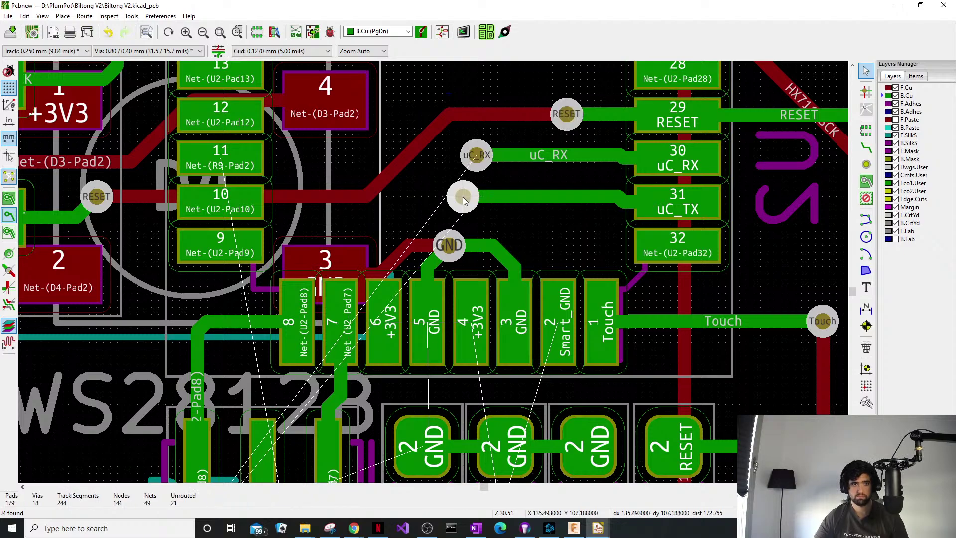
{"action": "left_click", "coordinate": [477, 197]}
Make F.Cu the active layer and route uC_RX from its new via across LED D4, below the RESET track and above GND pad 3.
{"action": "middle_click_drag", "start_coordinate": [389, 233], "coordinate": [433, 230]}
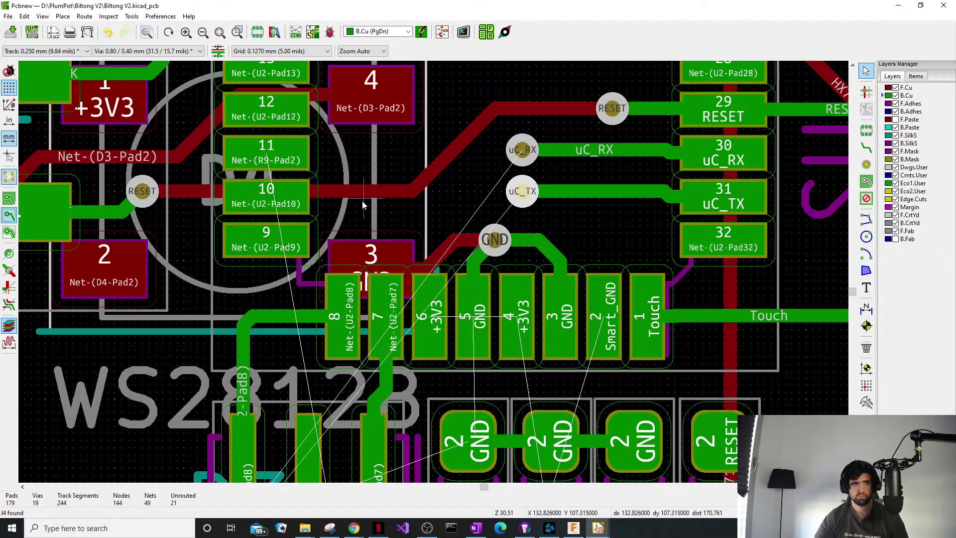
{"action": "left_click", "coordinate": [888, 90]}
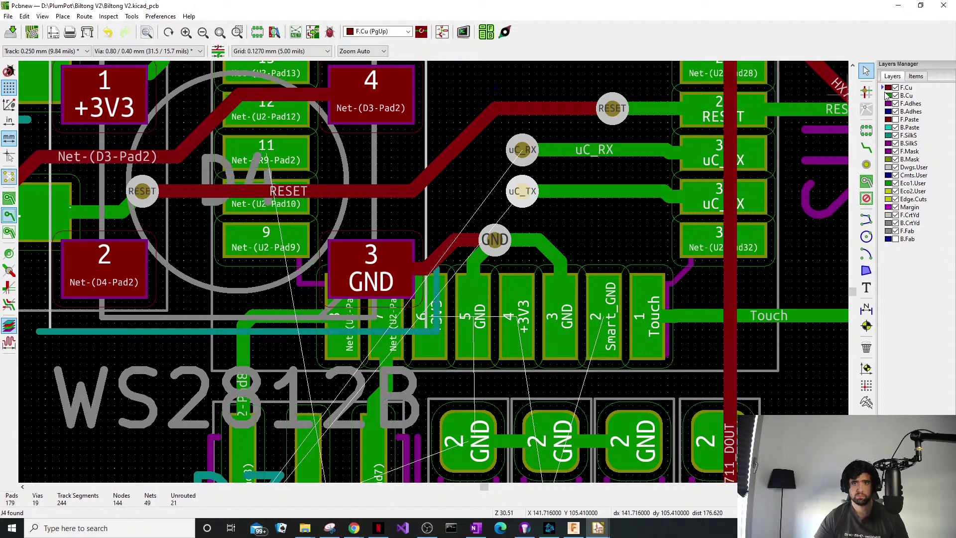
{"action": "key", "text": "x"}
{"action": "left_click", "coordinate": [517, 146]}
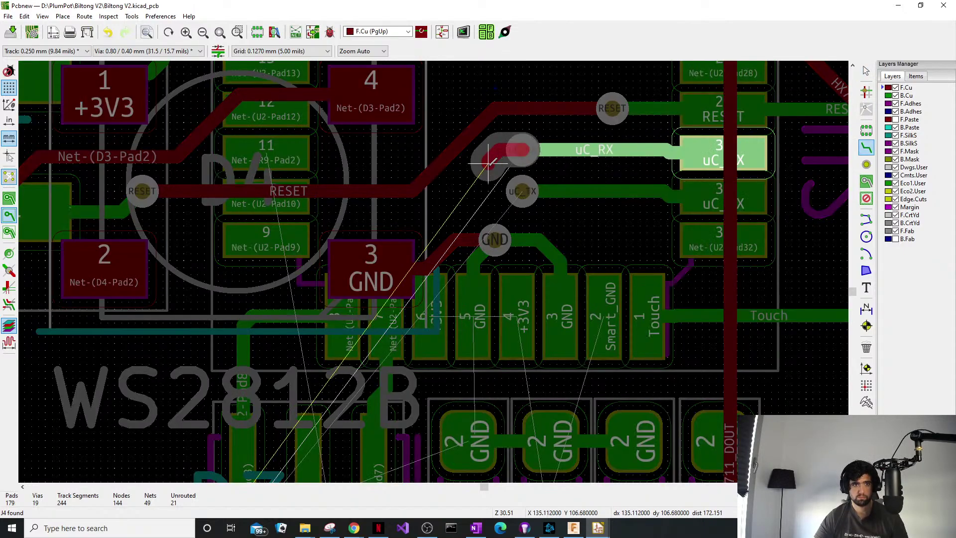
{"action": "left_click", "coordinate": [208, 209]}
Continue the uC_RX track on F.Cu down from D4 through D3 to between U5 pads 24 and 25.
{"action": "scroll", "coordinate": [184, 244], "scroll_direction": "down", "scroll_amount": 6}
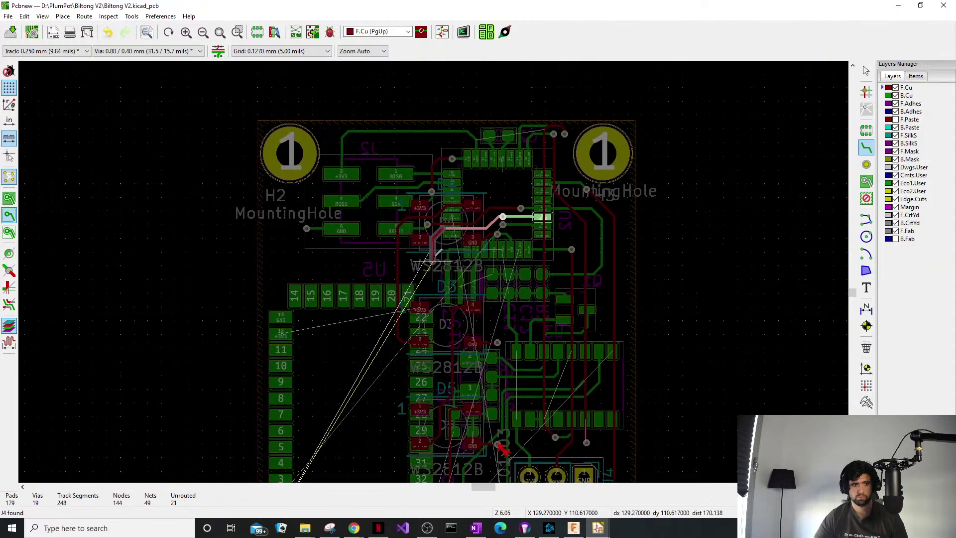
{"action": "scroll", "coordinate": [436, 271], "scroll_direction": "up", "scroll_amount": 3}
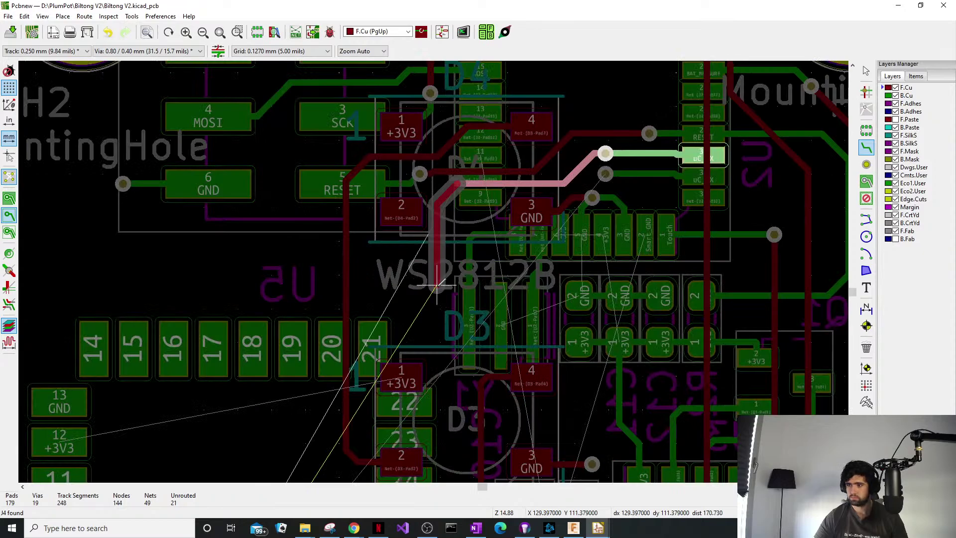
{"action": "middle_click_drag", "start_coordinate": [437, 368], "coordinate": [462, 191]}
{"action": "left_click", "coordinate": [465, 307]}
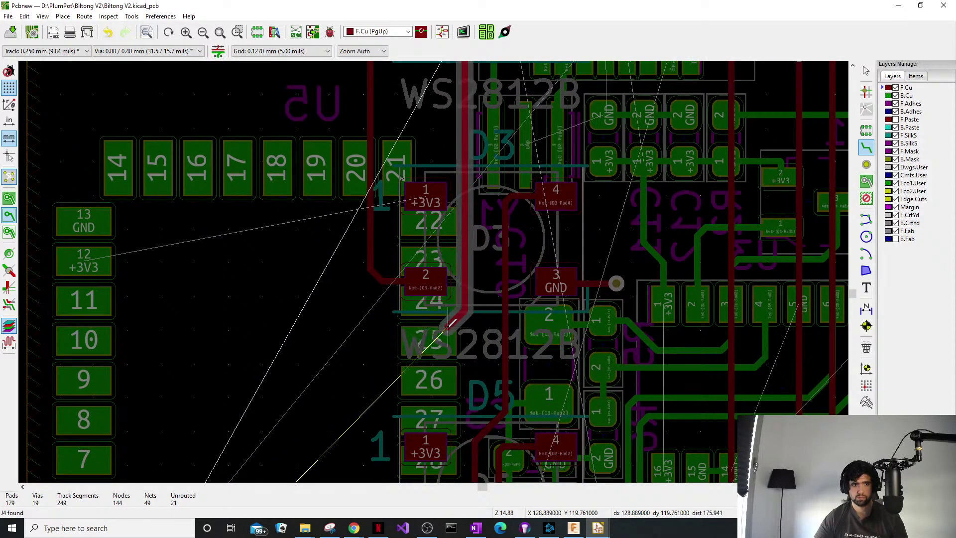
{"action": "scroll", "coordinate": [245, 330], "scroll_direction": "down", "scroll_amount": 1}
{"action": "middle_click_drag", "start_coordinate": [438, 264], "coordinate": [434, 222]}
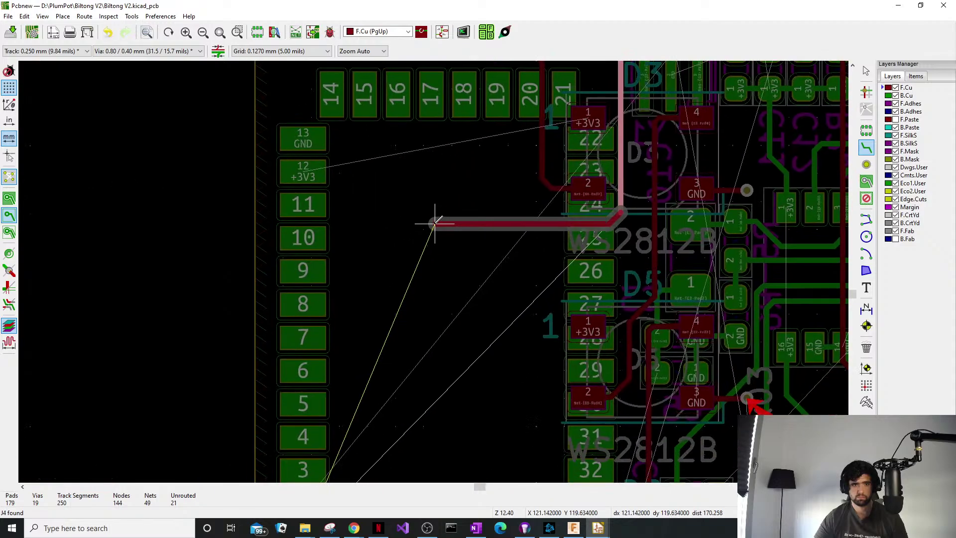
Route uC_RX across to the inside of U5, down alongside pads 10 to 2, and end it just beside pad 1.
{"action": "scroll", "coordinate": [433, 234], "scroll_direction": "down", "scroll_amount": 5}
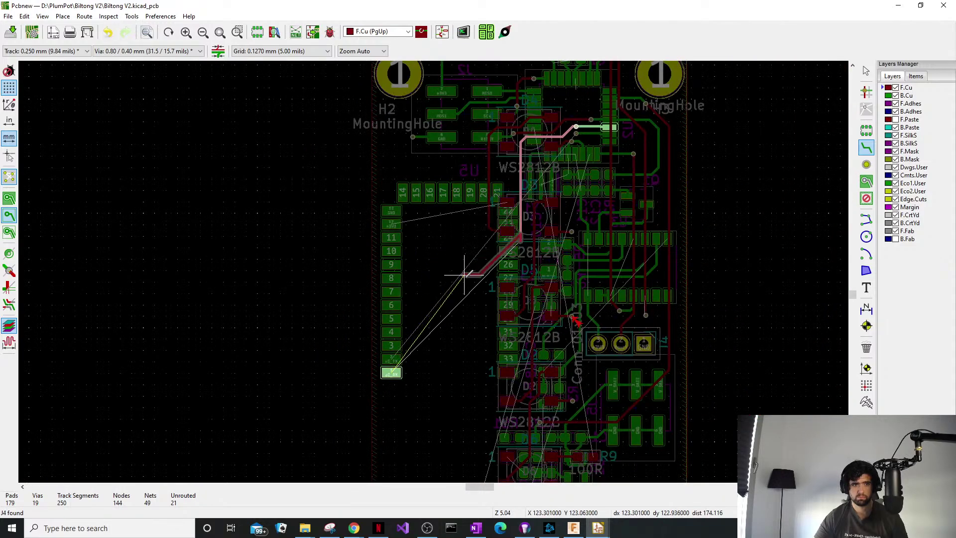
{"action": "scroll", "coordinate": [464, 274], "scroll_direction": "up", "scroll_amount": 5}
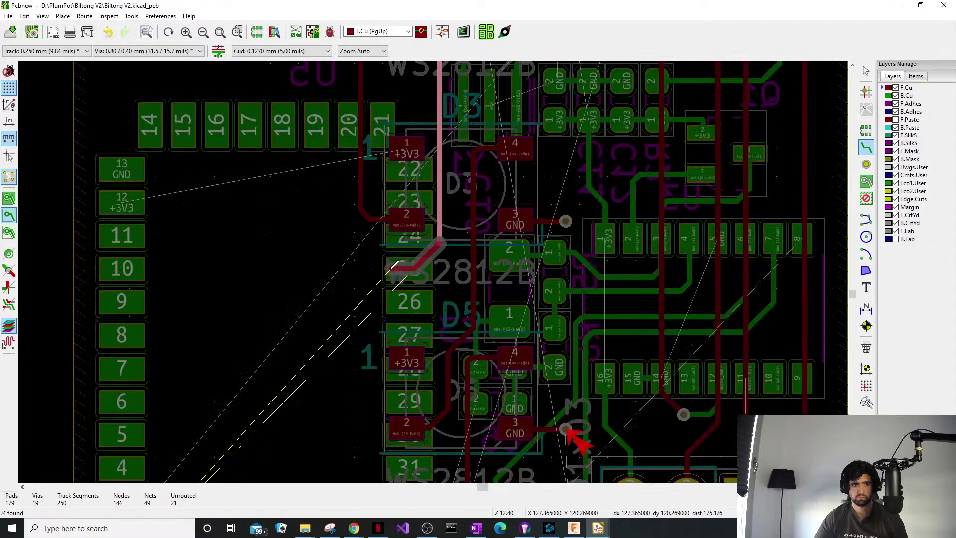
{"action": "scroll", "coordinate": [426, 294], "scroll_direction": "down", "scroll_amount": 9}
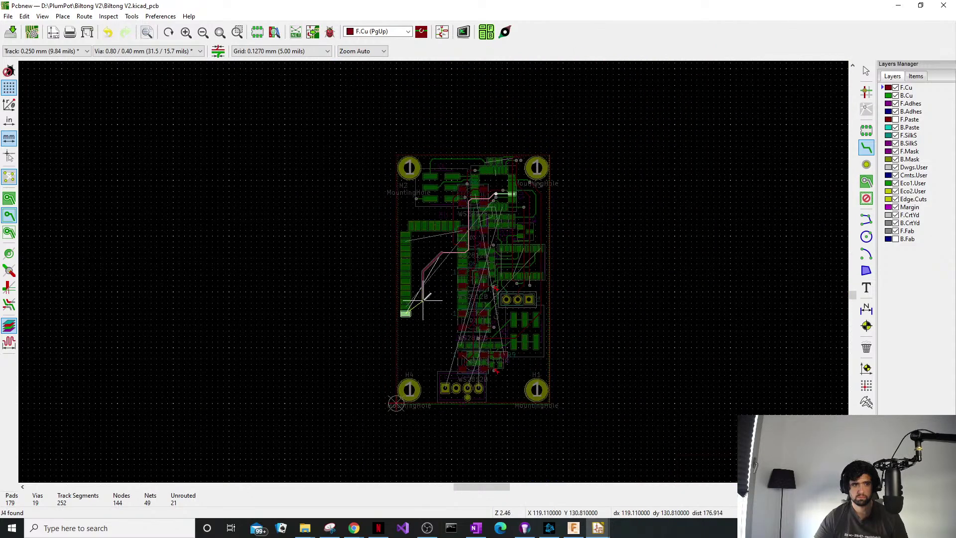
{"action": "scroll", "coordinate": [426, 298], "scroll_direction": "up", "scroll_amount": 12}
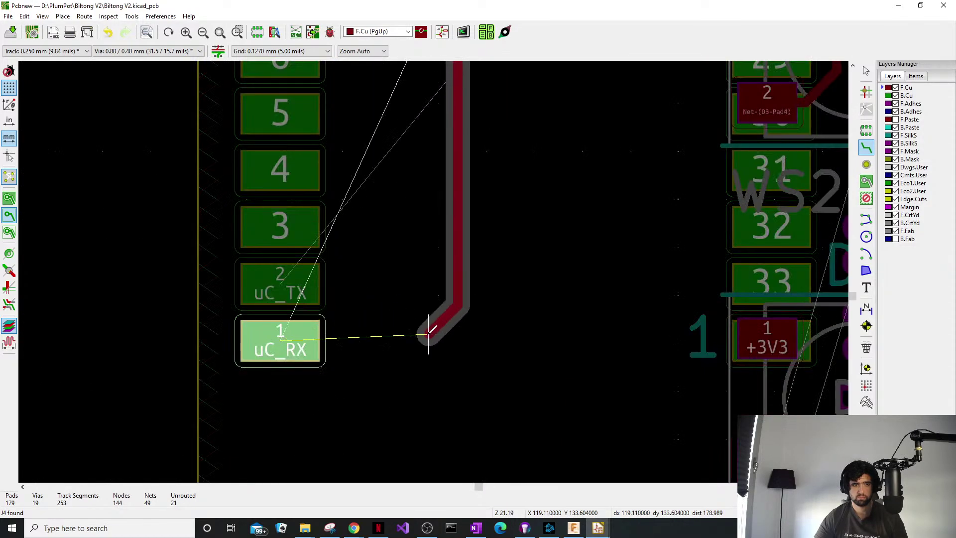
{"action": "left_click", "coordinate": [410, 339]}
{"action": "double_click", "coordinate": [376, 338]}
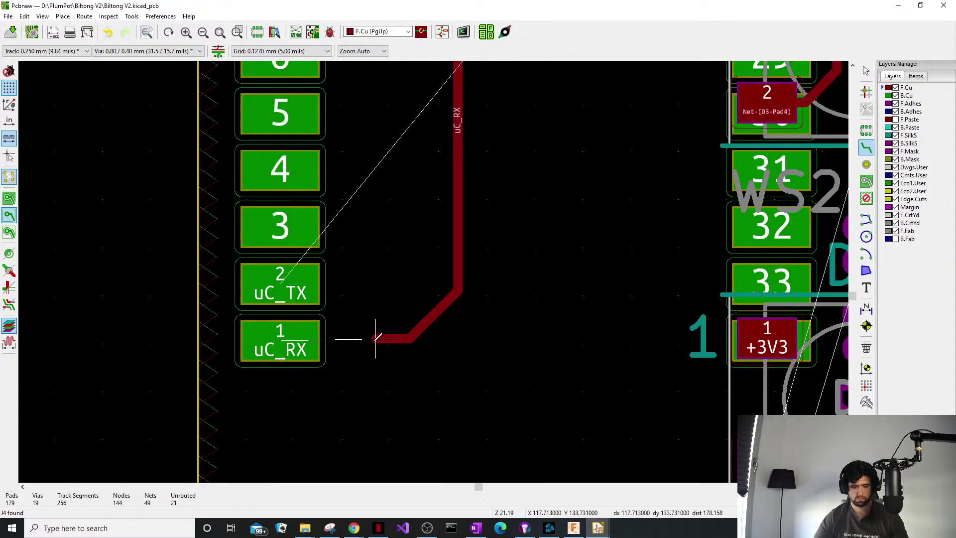
Paste the copied via onto the free end of the uC_RX track beside U5 pad 1.
{"action": "key", "text": "ctrl+v"}
{"action": "left_click", "coordinate": [371, 344]}
{"action": "key", "text": "Escape"}
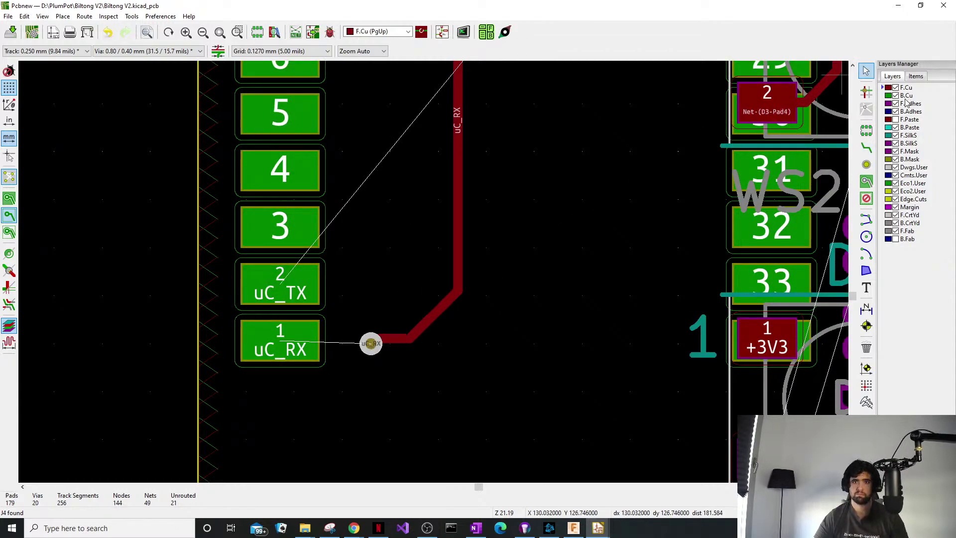
Make B.Cu the active layer and route a track from U5 pad 1 (uC_RX) to the new via.
{"action": "left_click", "coordinate": [890, 96]}
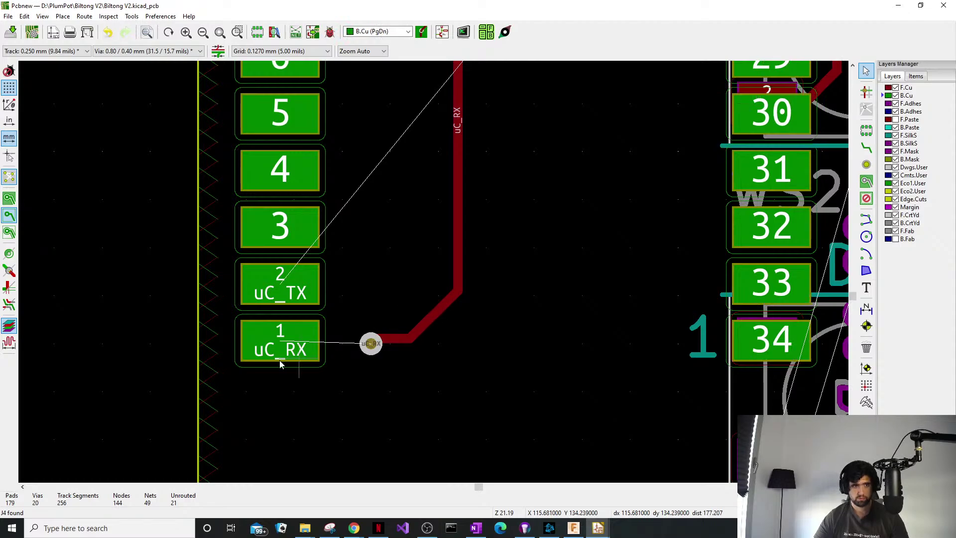
{"action": "key", "text": "x"}
{"action": "left_click", "coordinate": [280, 346]}
{"action": "left_click", "coordinate": [371, 344]}
{"action": "key", "text": "Escape"}
Make F.Cu the active layer and route uC_TX from its via beside U2 between the uC_RX track and D4's GND pad 3.
{"action": "scroll", "coordinate": [558, 211], "scroll_direction": "down", "scroll_amount": 4}
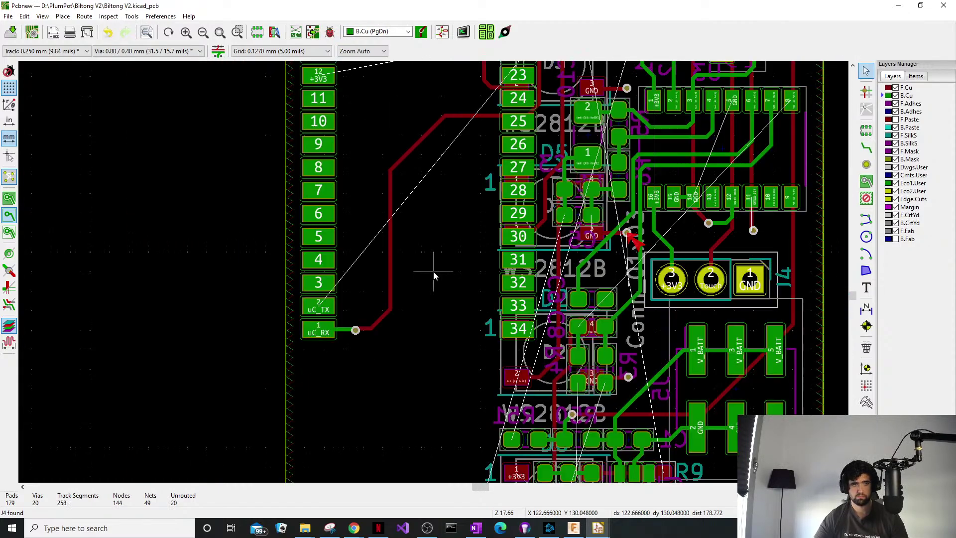
{"action": "middle_click_drag", "start_coordinate": [460, 241], "coordinate": [391, 312]}
{"action": "scroll", "coordinate": [522, 190], "scroll_direction": "down", "scroll_amount": 1}
{"action": "middle_click_drag", "start_coordinate": [466, 210], "coordinate": [465, 286]}
{"action": "scroll", "coordinate": [443, 212], "scroll_direction": "up", "scroll_amount": 4}
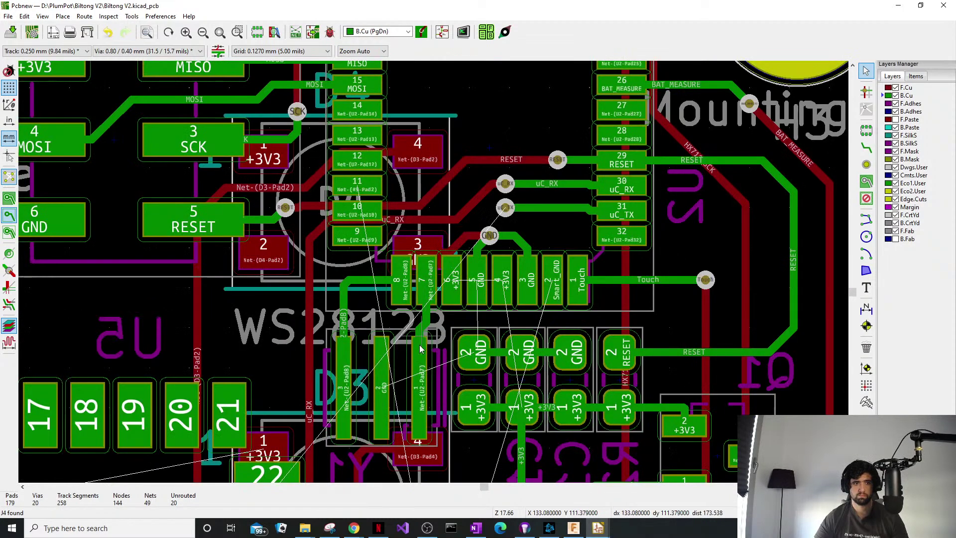
{"action": "scroll", "coordinate": [445, 205], "scroll_direction": "down", "scroll_amount": 3, "text": "shift"}
{"action": "left_click", "coordinate": [889, 88]}
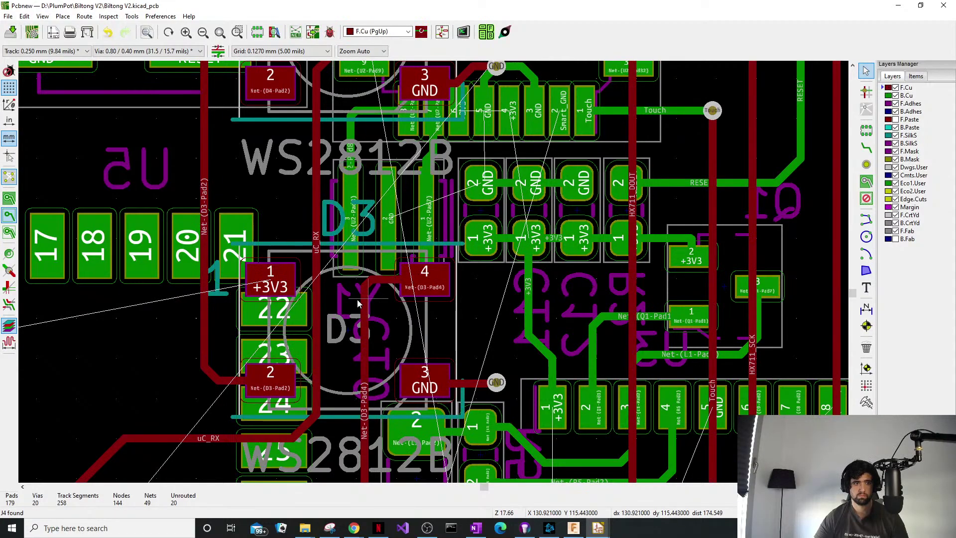
{"action": "middle_click_drag", "start_coordinate": [391, 214], "coordinate": [370, 219]}
{"action": "middle_click_drag", "start_coordinate": [410, 272], "coordinate": [444, 417]}
{"action": "middle_click_drag", "start_coordinate": [456, 185], "coordinate": [476, 241]}
{"action": "scroll", "coordinate": [543, 251], "scroll_direction": "up", "scroll_amount": 4}
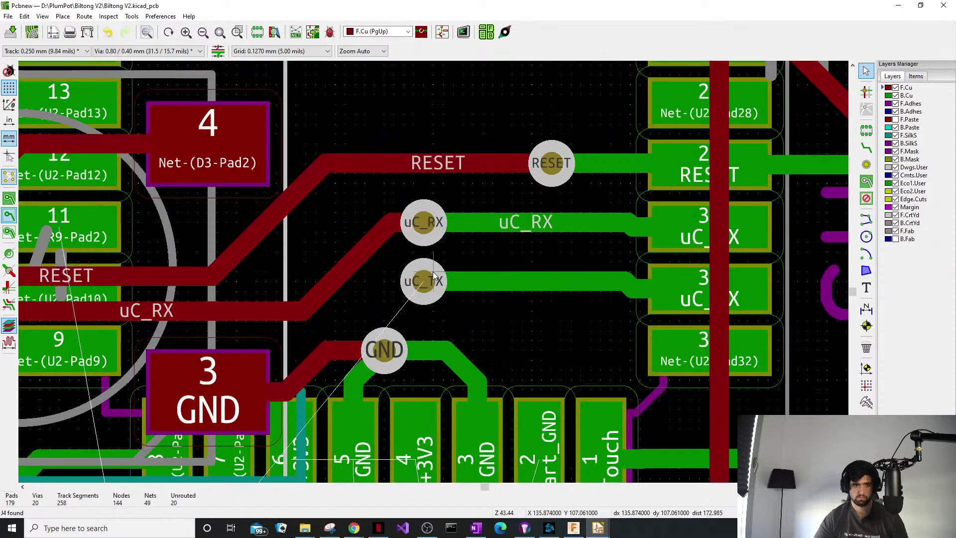
{"action": "key", "text": "x"}
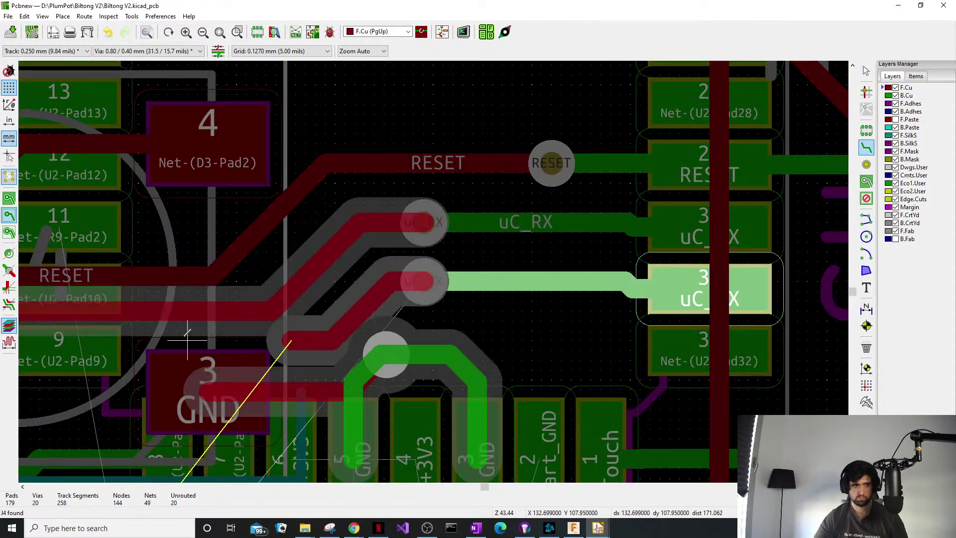
{"action": "left_click", "coordinate": [246, 311]}
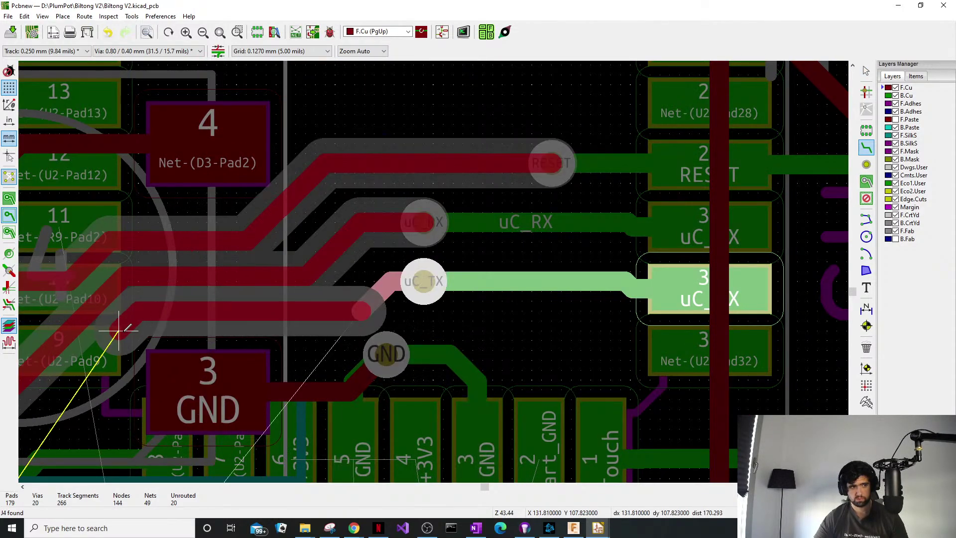
{"action": "left_click", "coordinate": [118, 330]}
Continue uC_TX down through D3, parallel to uC_RX, to beside U5 pad 25.
{"action": "scroll", "coordinate": [100, 359], "scroll_direction": "down", "scroll_amount": 3}
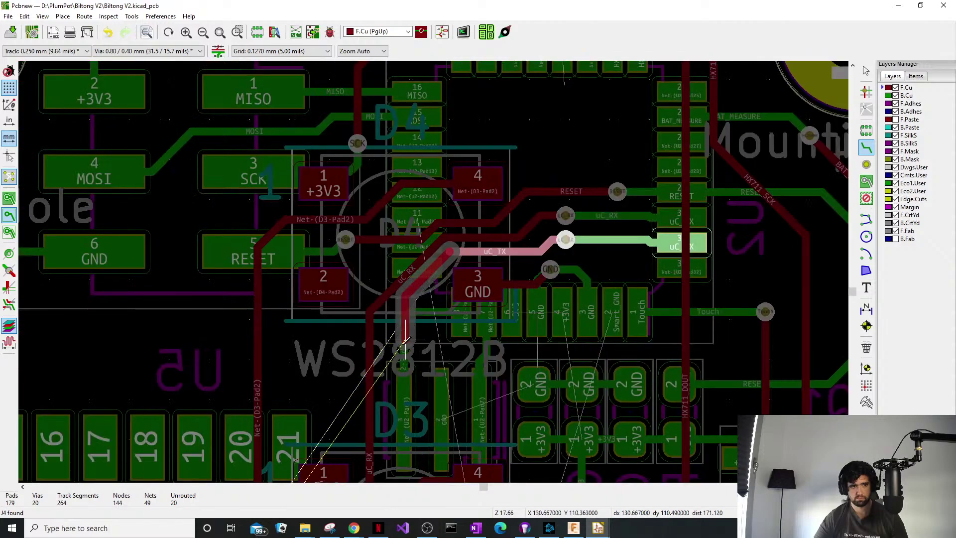
{"action": "scroll", "coordinate": [437, 274], "scroll_direction": "down", "scroll_amount": 1}
{"action": "left_click", "coordinate": [431, 229]}
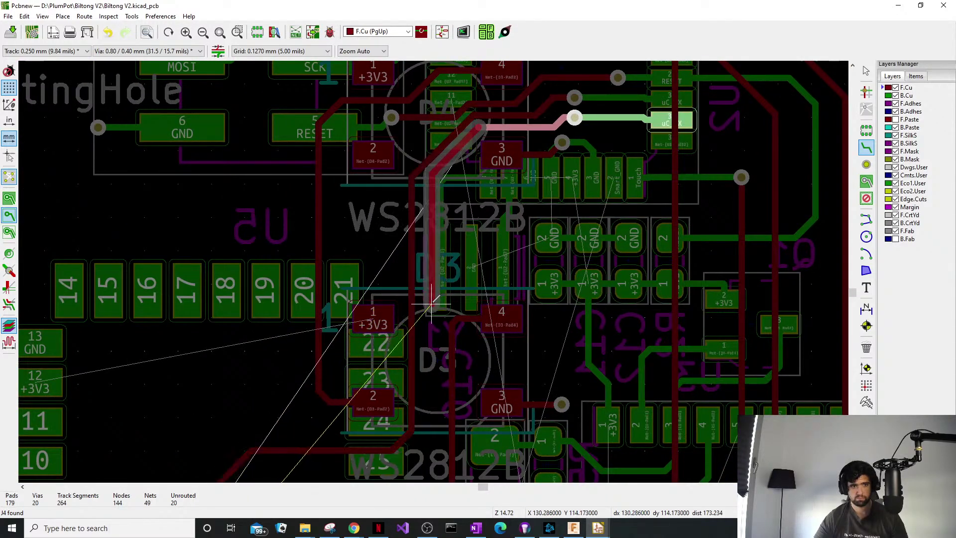
{"action": "middle_click_drag", "start_coordinate": [435, 434], "coordinate": [468, 227]}
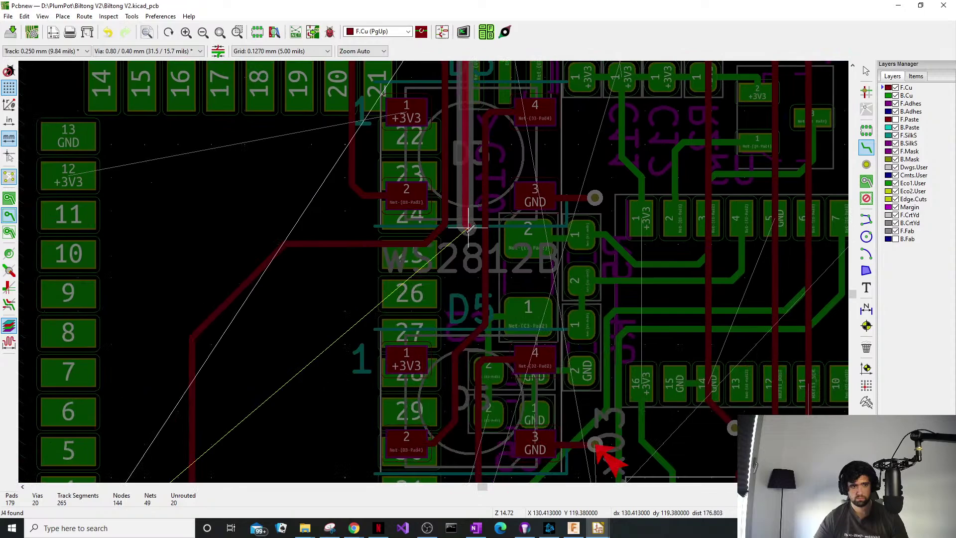
{"action": "left_click", "coordinate": [453, 256]}
Route uC_TX across between U5 pads 26 and 27 and down parallel to uC_RX, ending level with pads 1 and 2.
{"action": "left_click", "coordinate": [304, 312]}
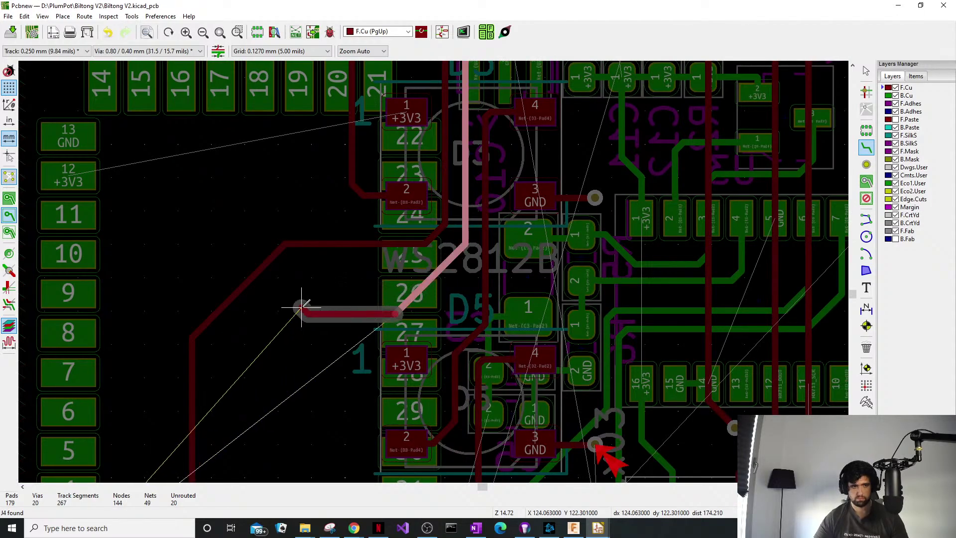
{"action": "left_click", "coordinate": [248, 358]}
{"action": "middle_click_drag", "start_coordinate": [228, 432], "coordinate": [288, 222]}
{"action": "scroll", "coordinate": [293, 275], "scroll_direction": "down", "scroll_amount": 1}
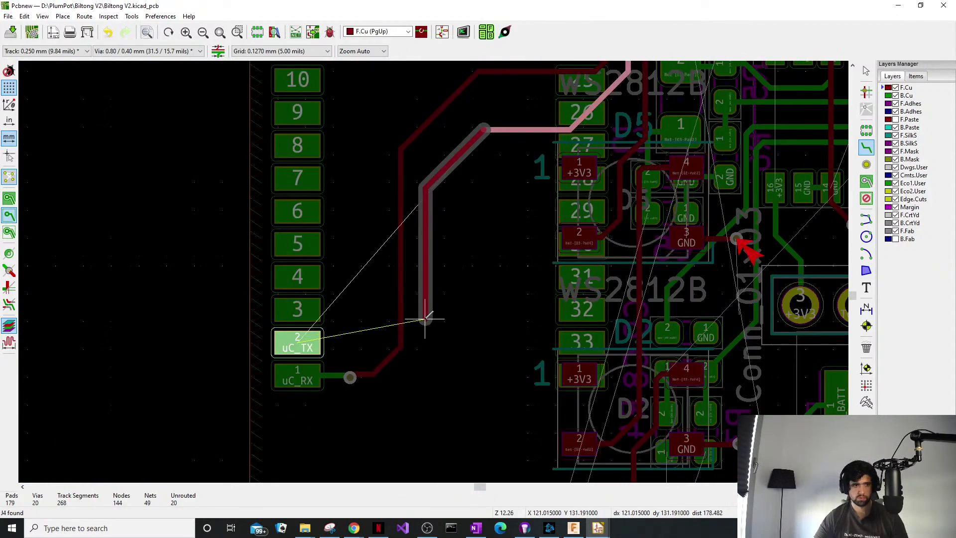
{"action": "left_click", "coordinate": [426, 363]}
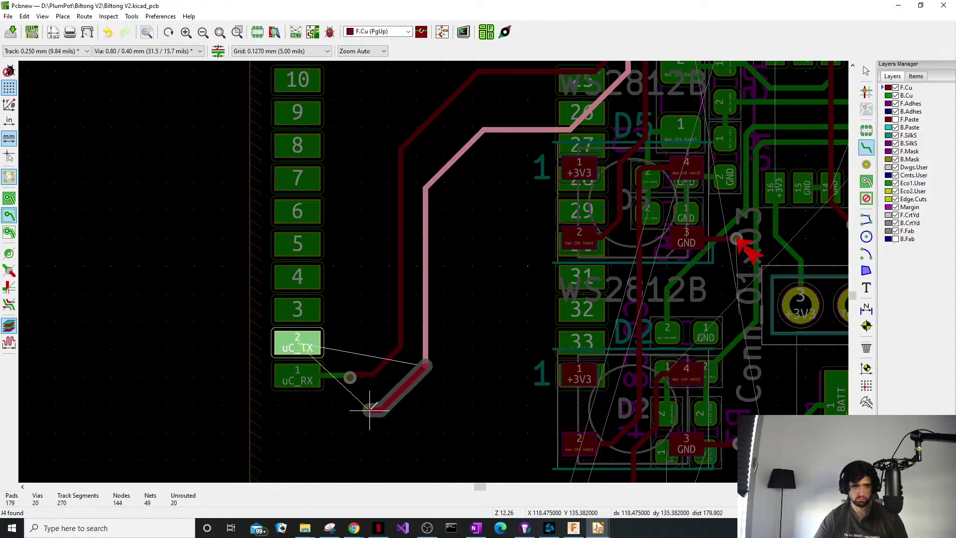
{"action": "key", "text": "Escape"}
{"action": "key", "text": "Escape"}
Place a via on the free end of the uC_TX track and get ready to route on B.Cu.
{"action": "left_click", "coordinate": [425, 365]}
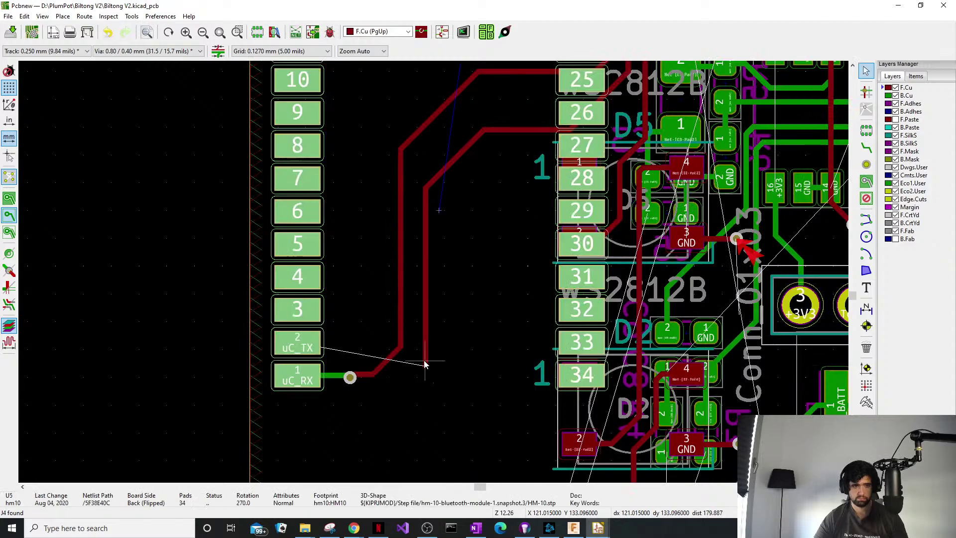
{"action": "left_click", "coordinate": [426, 367]}
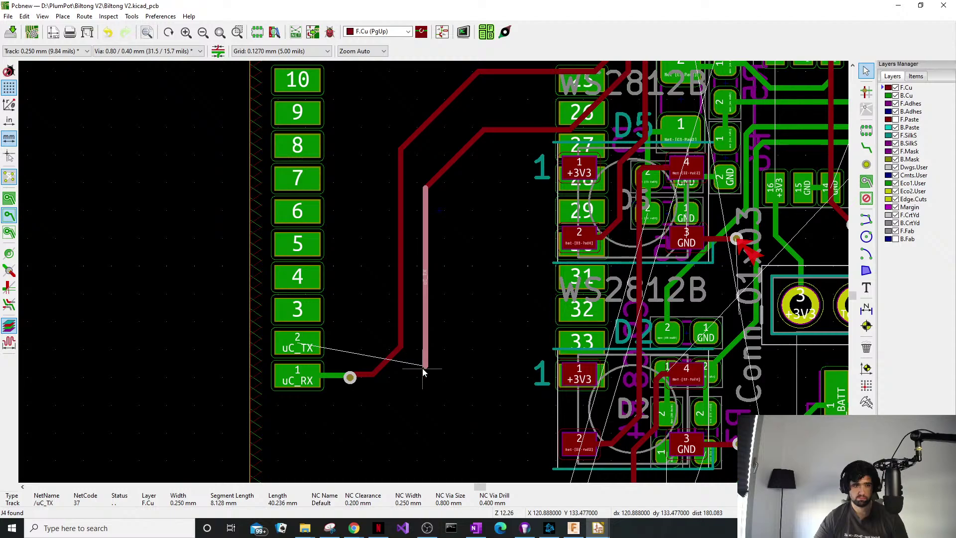
{"action": "left_click", "coordinate": [423, 373]}
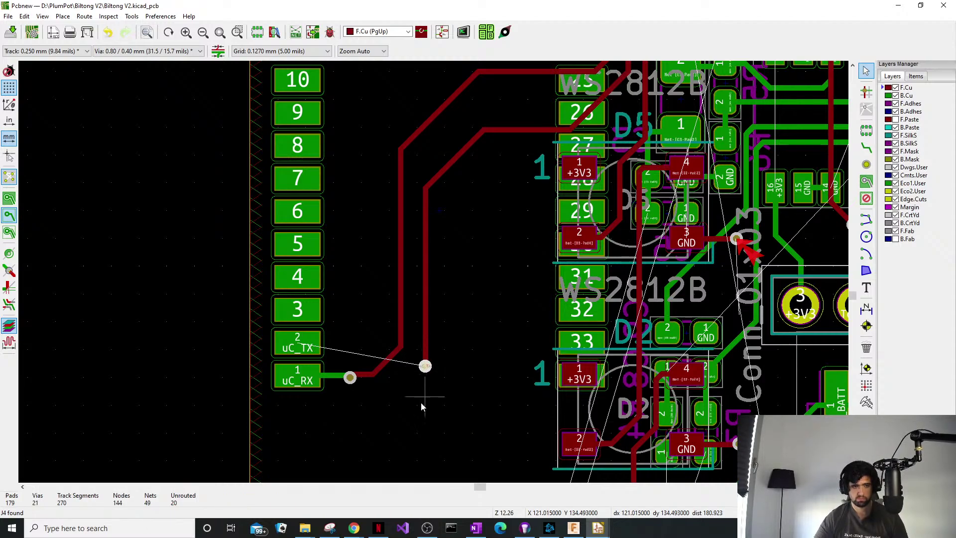
{"action": "left_click", "coordinate": [888, 97]}
{"action": "left_click", "coordinate": [867, 147]}
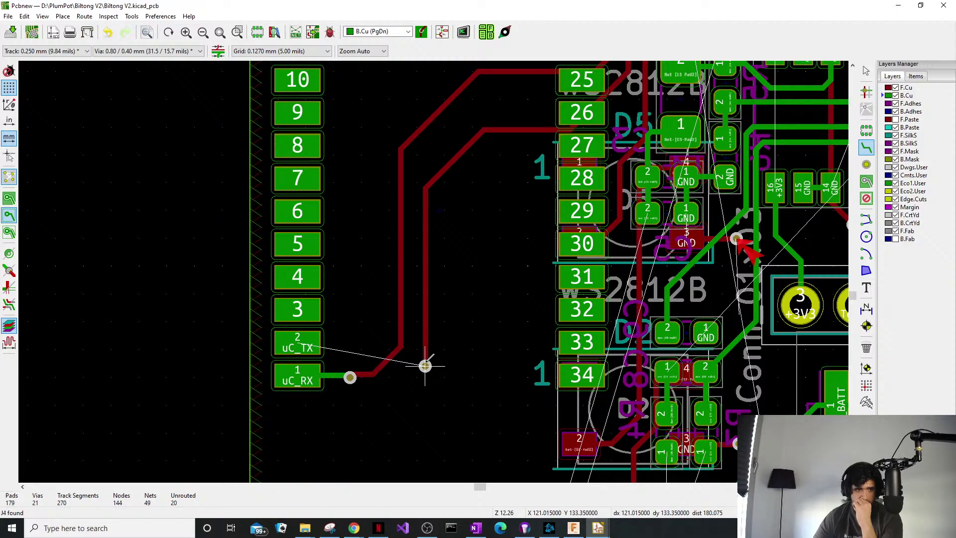
Examine the uC_RX and uC_TX tracks from U2 to U5, including where uC_RX blocks the way to pad 2.
{"action": "middle_click_drag", "start_coordinate": [524, 241], "coordinate": [495, 362]}
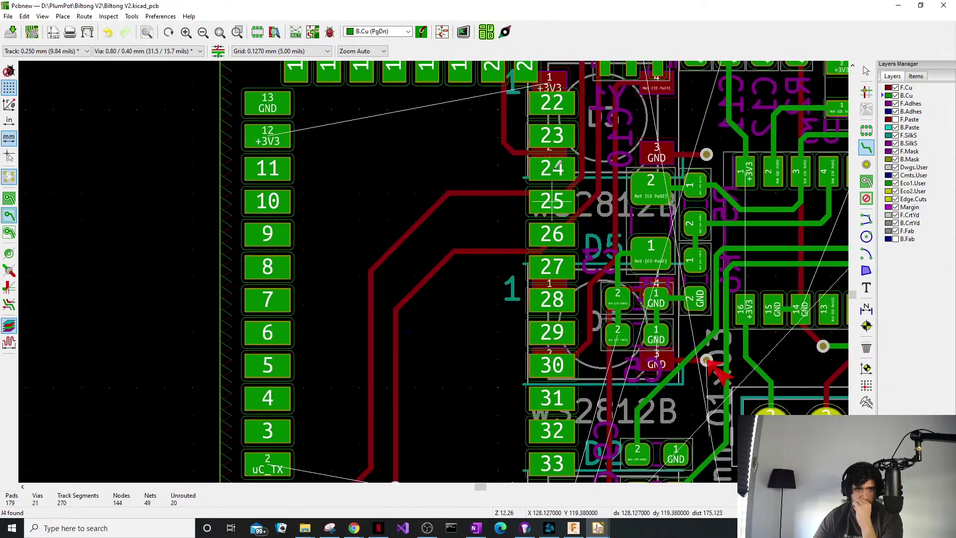
{"action": "scroll", "coordinate": [552, 201], "scroll_direction": "up", "scroll_amount": 5}
{"action": "scroll", "coordinate": [433, 271], "scroll_direction": "up", "scroll_amount": 1, "text": "ctrl"}
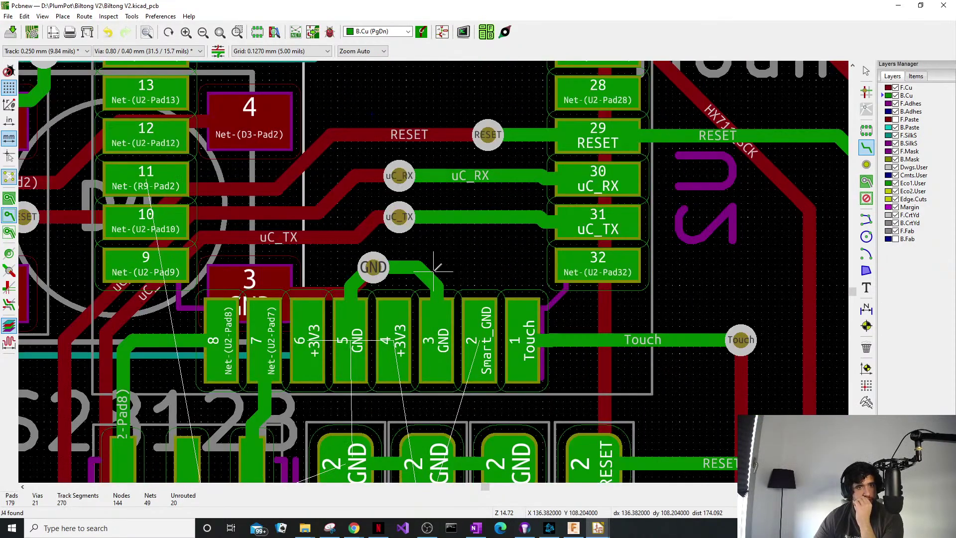
{"action": "left_click", "coordinate": [434, 269]}
{"action": "scroll", "coordinate": [180, 274], "scroll_direction": "down", "scroll_amount": 5}
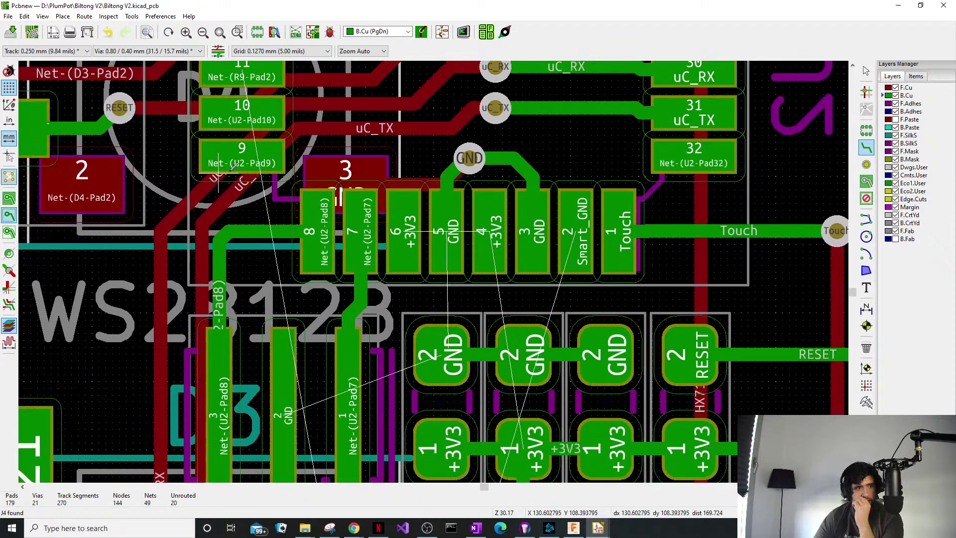
{"action": "scroll", "coordinate": [219, 333], "scroll_direction": "down", "scroll_amount": 4}
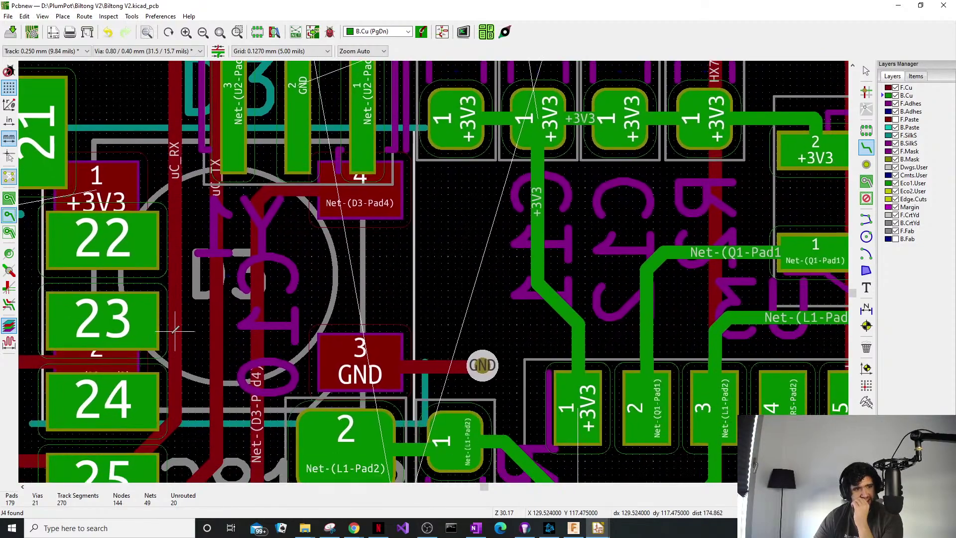
{"action": "scroll", "coordinate": [132, 246], "scroll_direction": "left", "scroll_amount": 3, "text": "shift"}
{"action": "scroll", "coordinate": [132, 246], "scroll_direction": "down", "scroll_amount": 8}
{"action": "scroll", "coordinate": [192, 277], "scroll_direction": "left", "scroll_amount": 4}
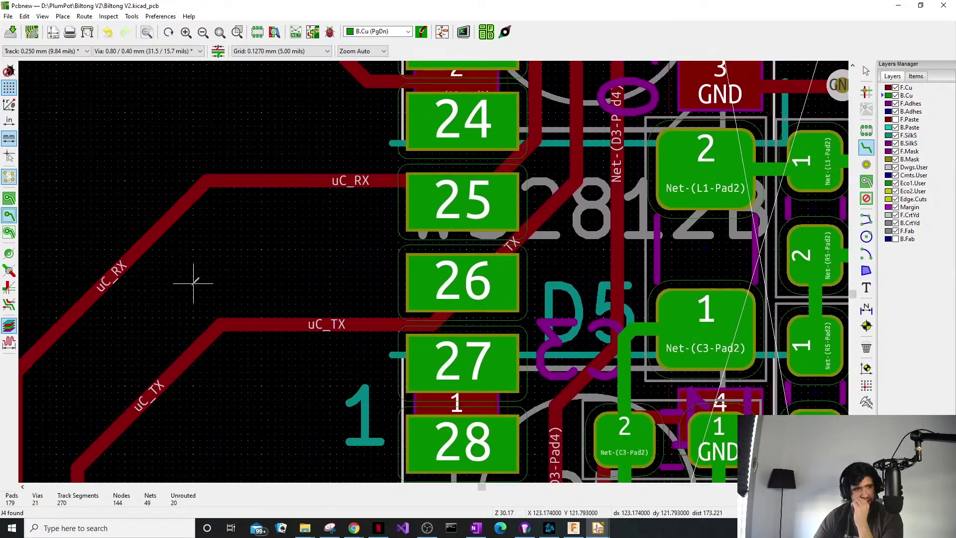
{"action": "scroll", "coordinate": [248, 328], "scroll_direction": "down", "scroll_amount": 2}
{"action": "scroll", "coordinate": [232, 318], "scroll_direction": "left", "scroll_amount": 3, "text": "shift"}
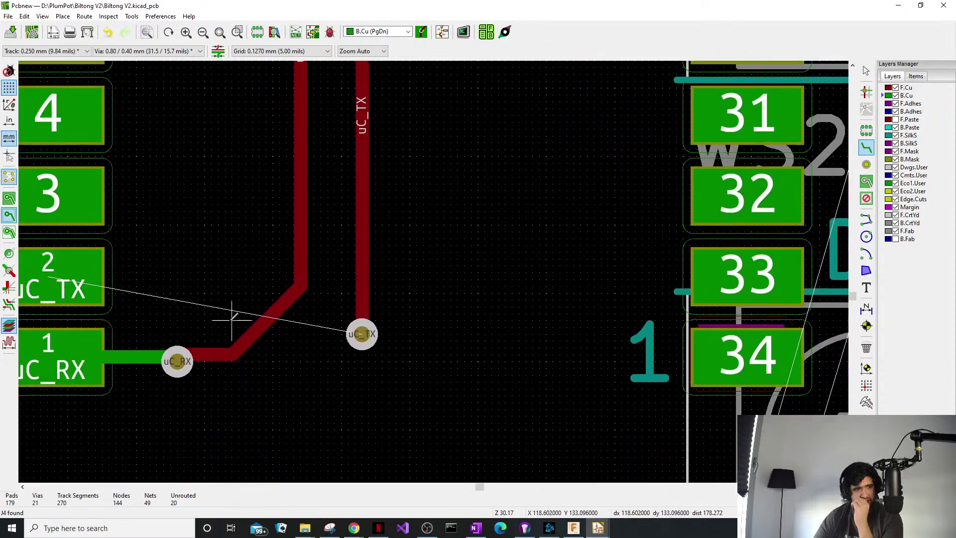
{"action": "scroll", "coordinate": [231, 319], "scroll_direction": "left", "scroll_amount": 2, "text": "shift"}
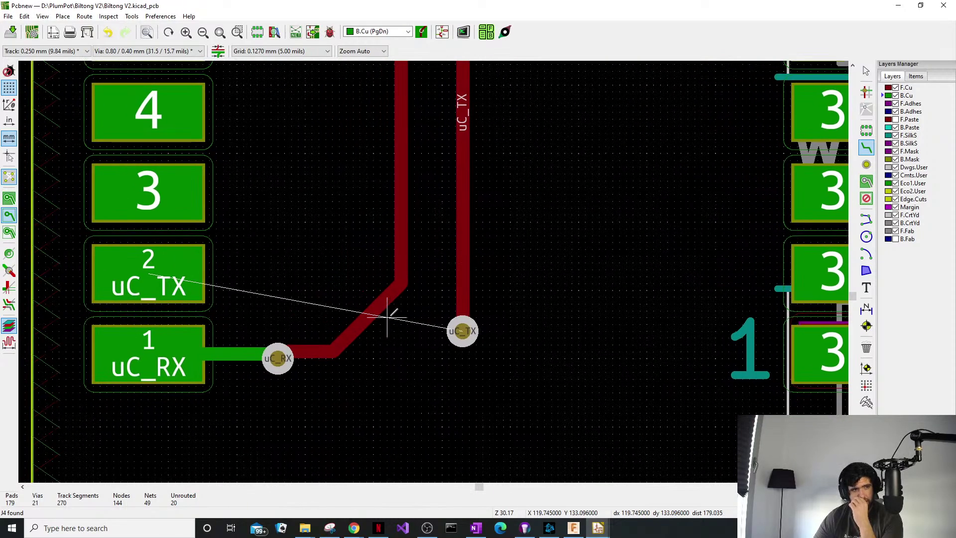
{"action": "mouse_move", "coordinate": [374, 309]}
{"action": "middle_mouse_down"}
{"action": "mouse_move", "coordinate": [352, 437]}
{"action": "mouse_move", "coordinate": [370, 295]}
{"action": "middle_mouse_up"}
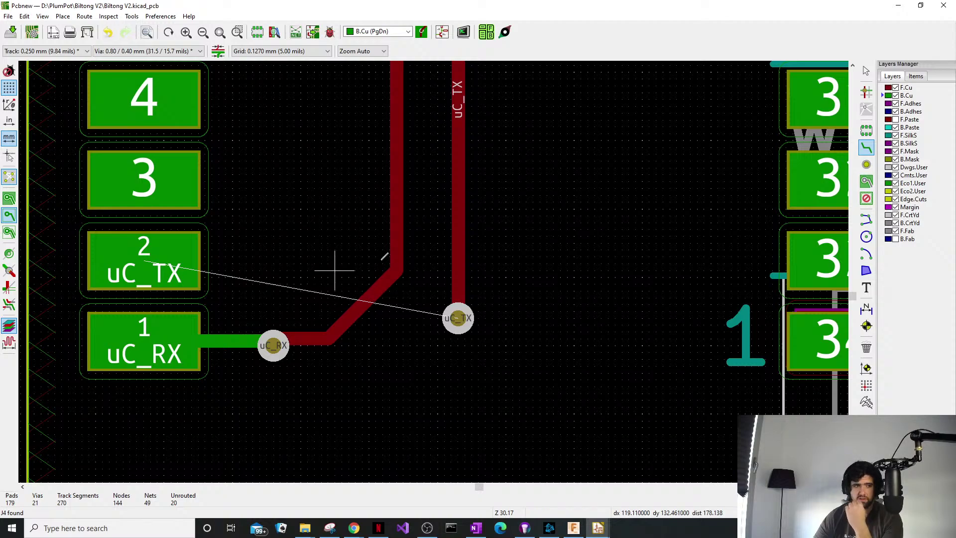
Route uC_TX on B.Cu from U5 pad 2 across the uC_RX track to the uC_TX via.
{"action": "left_click", "coordinate": [113, 277]}
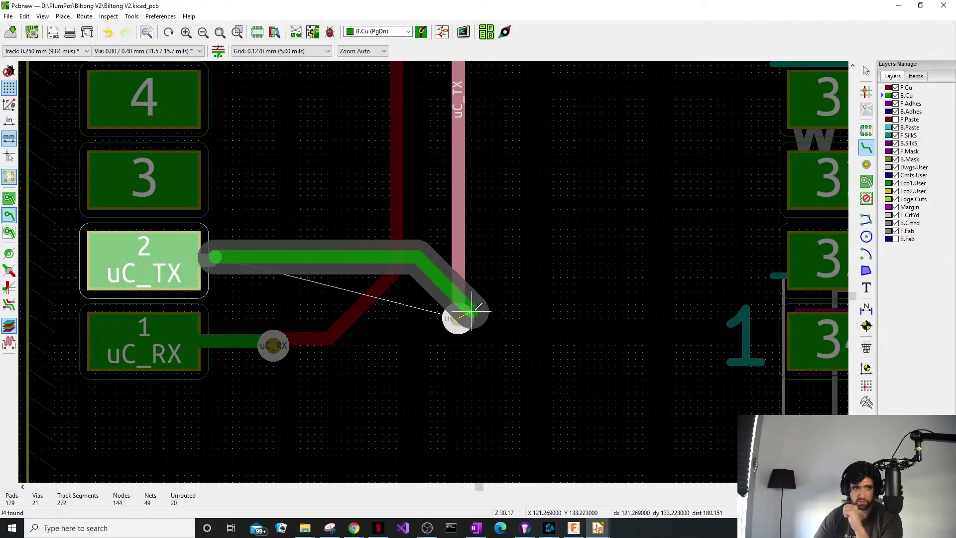
{"action": "left_click", "coordinate": [457, 317]}
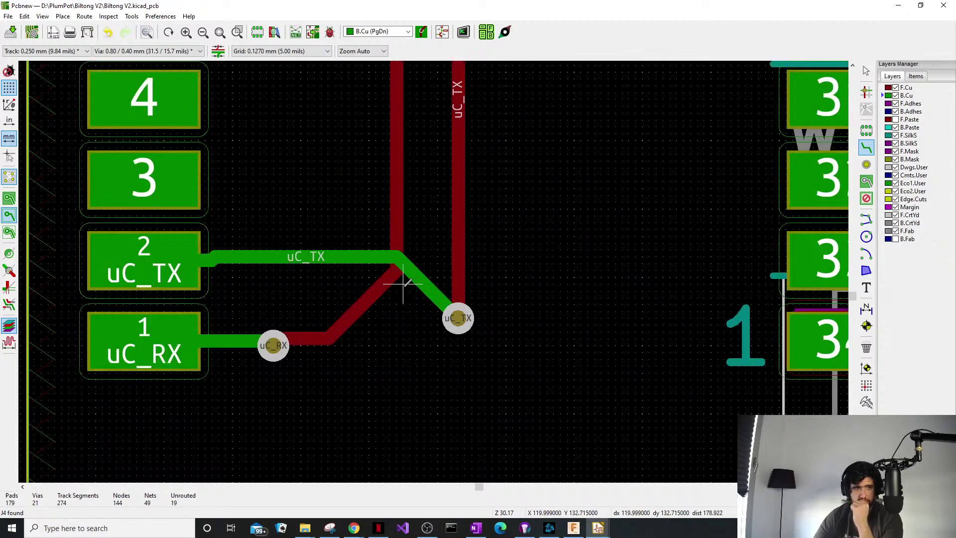
{"action": "scroll", "coordinate": [307, 292], "scroll_direction": "up", "scroll_amount": 2}
{"action": "scroll", "coordinate": [226, 304], "scroll_direction": "up", "scroll_amount": 1}
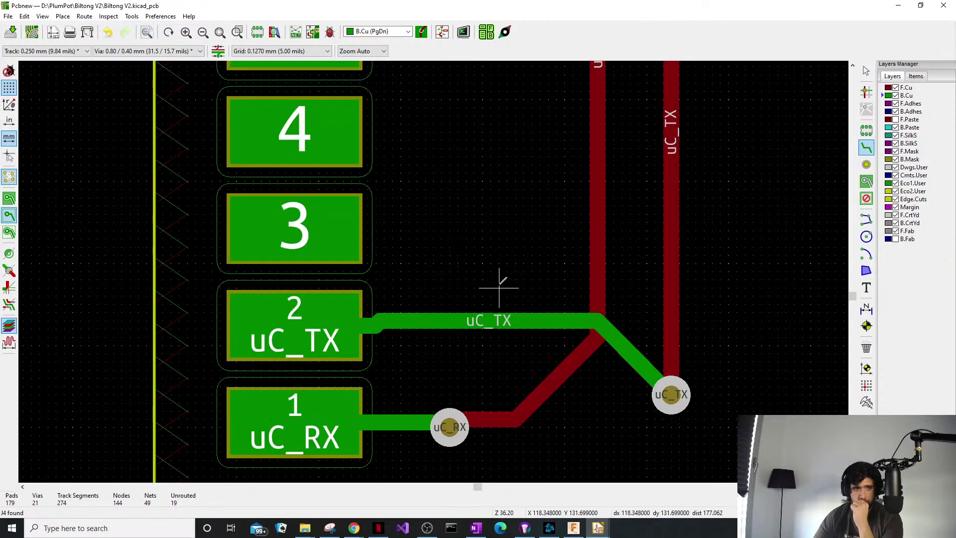
{"action": "scroll", "coordinate": [500, 287], "scroll_direction": "up", "scroll_amount": 1}
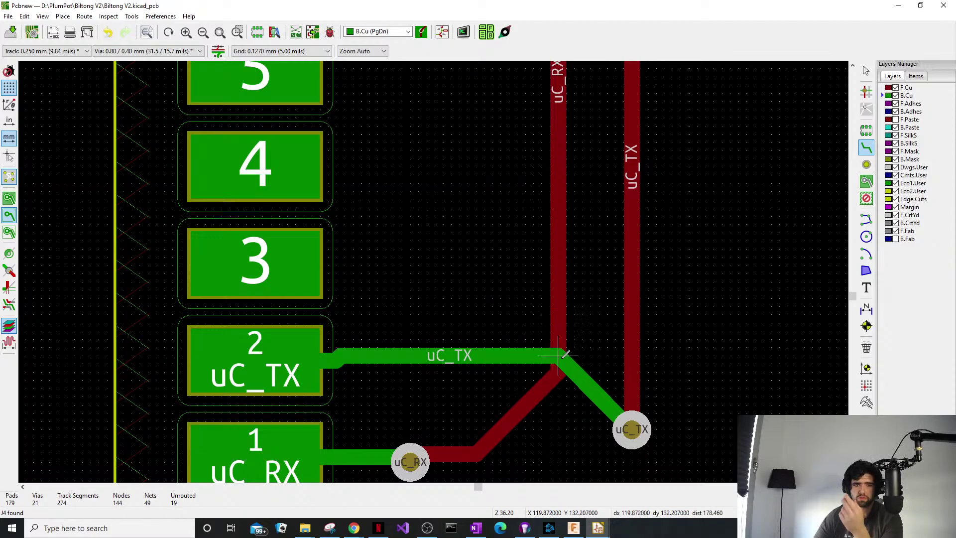
{"action": "scroll", "coordinate": [548, 309], "scroll_direction": "down", "scroll_amount": 5}
{"action": "scroll", "coordinate": [413, 299], "scroll_direction": "up", "scroll_amount": 2}
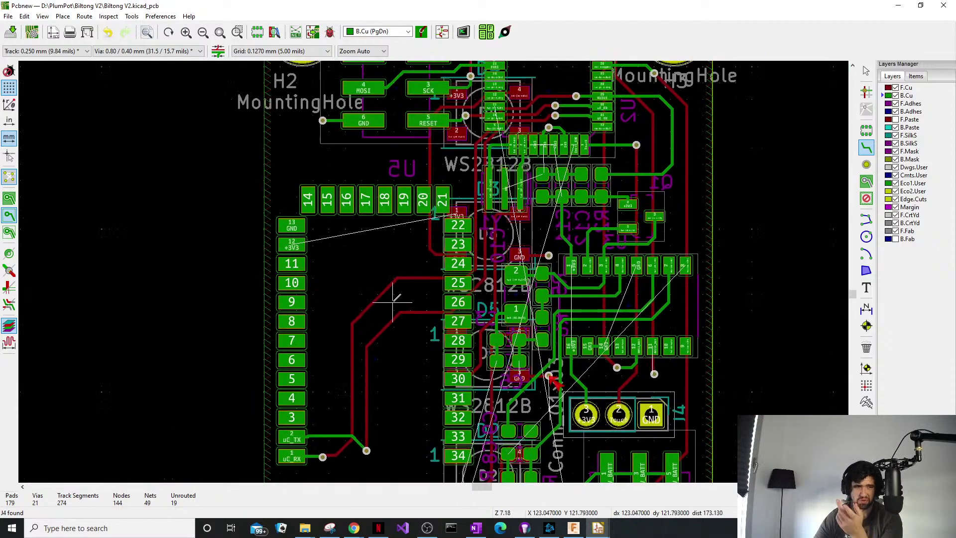
Route a short +3V3 stub on B.Cu inward from U5 pad 12 and place a via on its free end.
{"action": "middle_click_drag", "start_coordinate": [550, 377], "coordinate": [549, 412]}
{"action": "scroll", "coordinate": [245, 247], "scroll_direction": "up", "scroll_amount": 4}
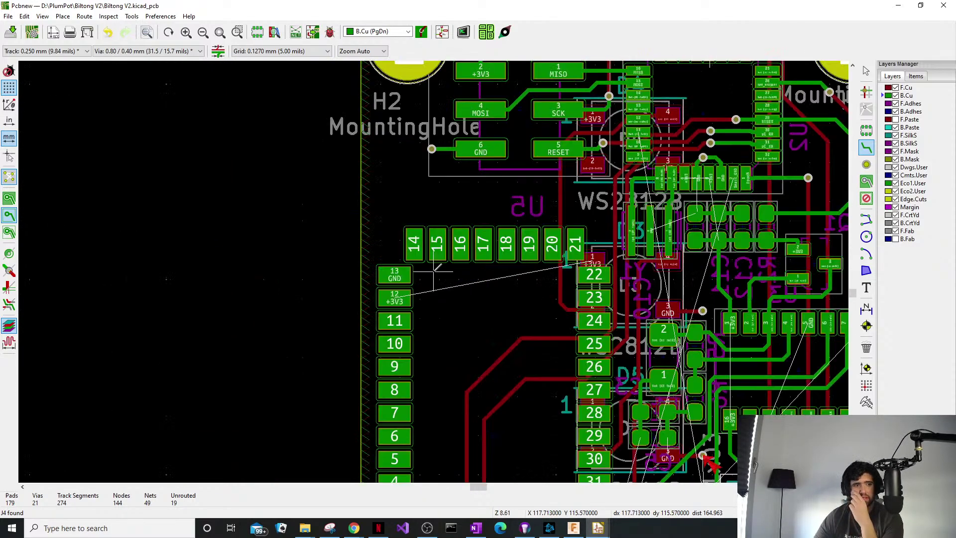
{"action": "left_click", "coordinate": [359, 326]}
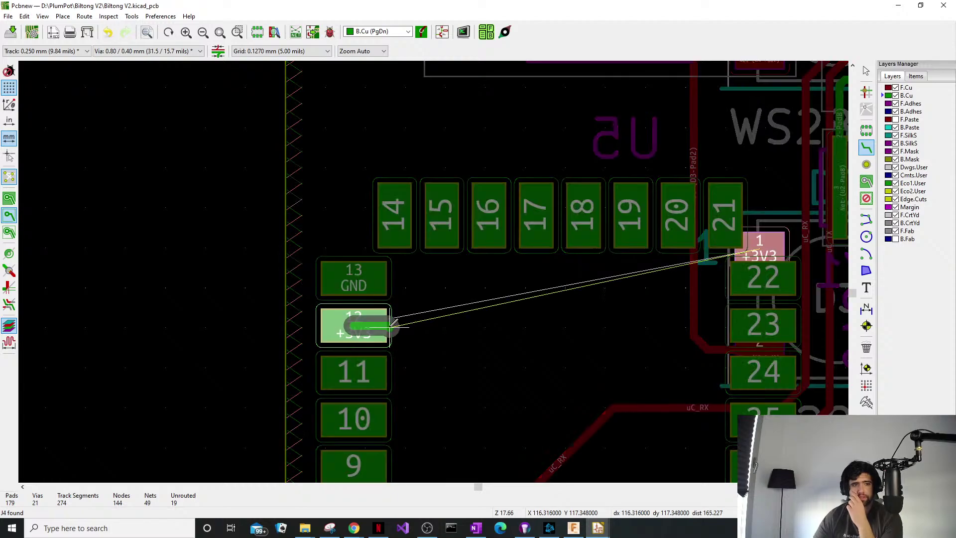
{"action": "double_click", "coordinate": [430, 324]}
{"action": "key", "text": "Escape"}
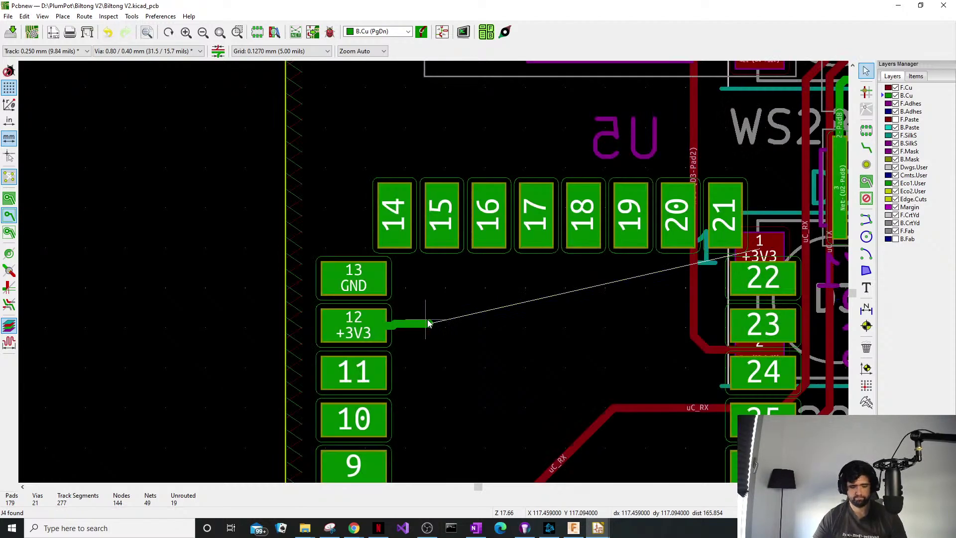
{"action": "left_click", "coordinate": [425, 321]}
Straighten the +3V3 stub at U5 pad 12 and move its via in line with the stub's end.
{"action": "scroll", "coordinate": [426, 321], "scroll_direction": "up", "scroll_amount": 3}
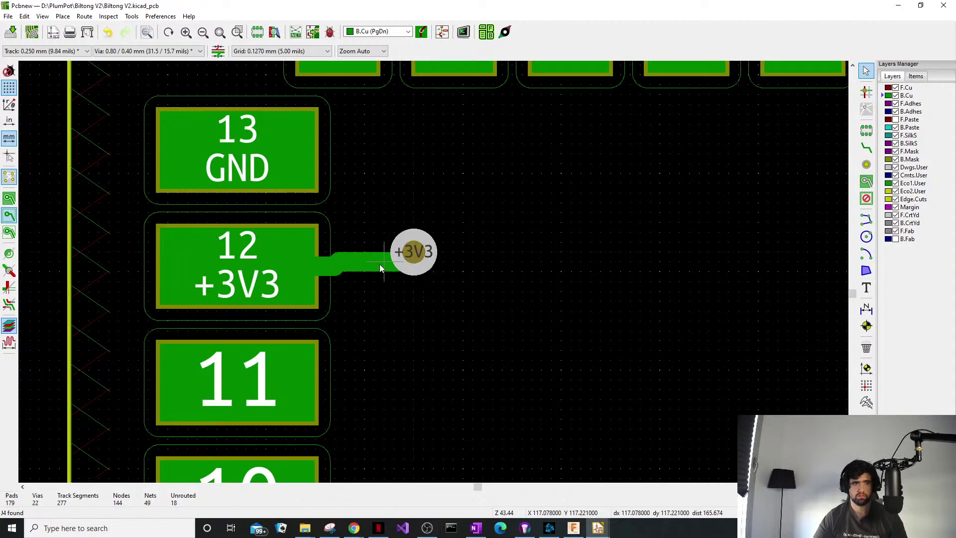
{"action": "left_click_drag", "start_coordinate": [378, 263], "coordinate": [368, 263]}
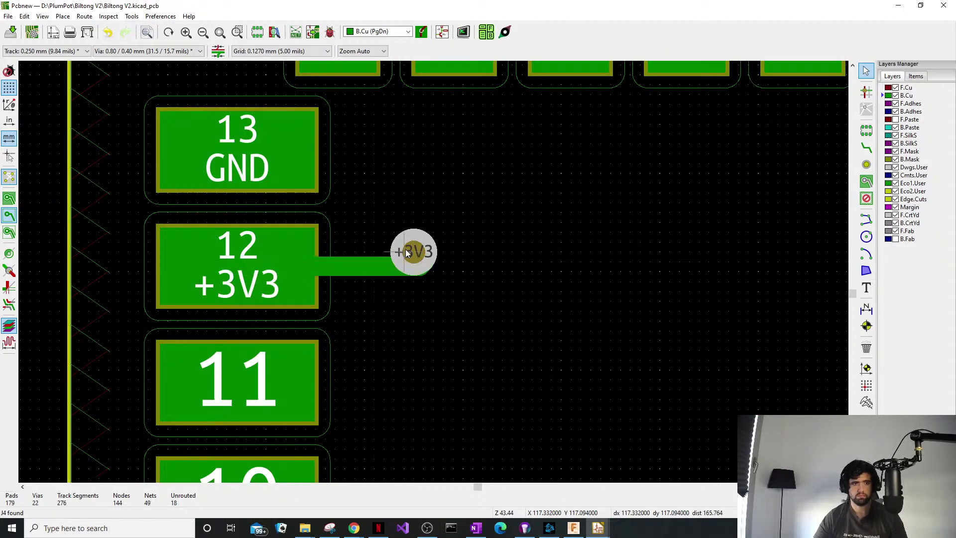
{"action": "left_click", "coordinate": [430, 265]}
{"action": "left_click_drag", "start_coordinate": [429, 261], "coordinate": [423, 265]}
{"action": "left_click", "coordinate": [476, 311]}
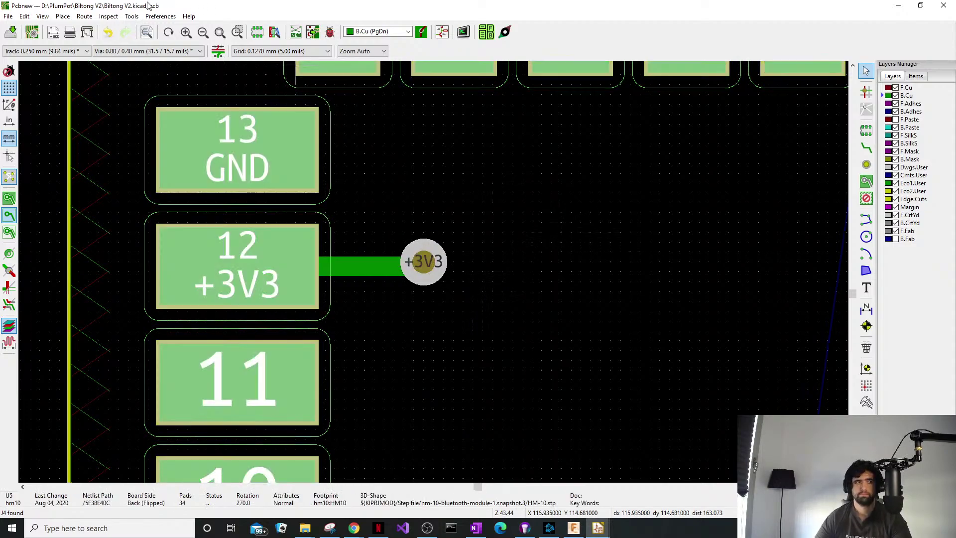
Save the board file.
{"action": "left_click", "coordinate": [14, 35]}
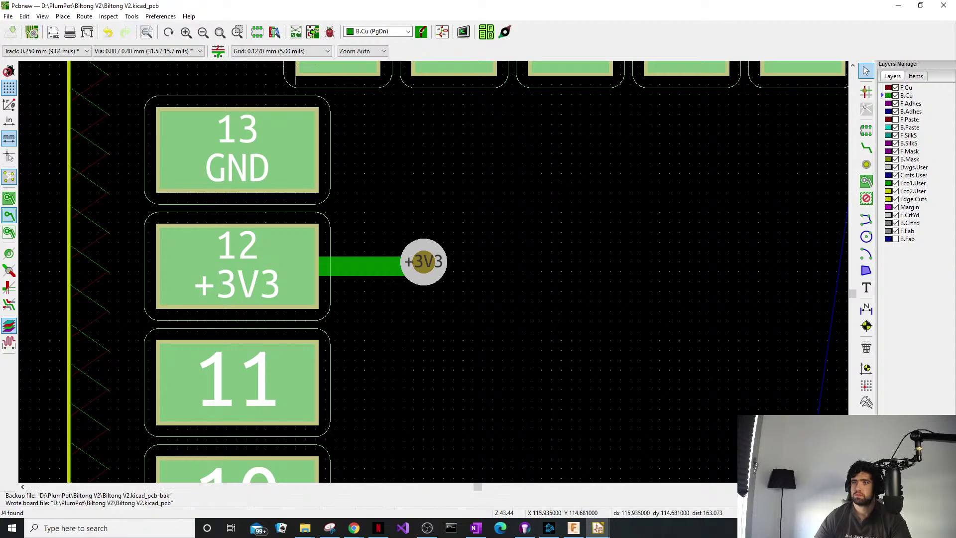
{"action": "key", "text": "alt+Tab"}
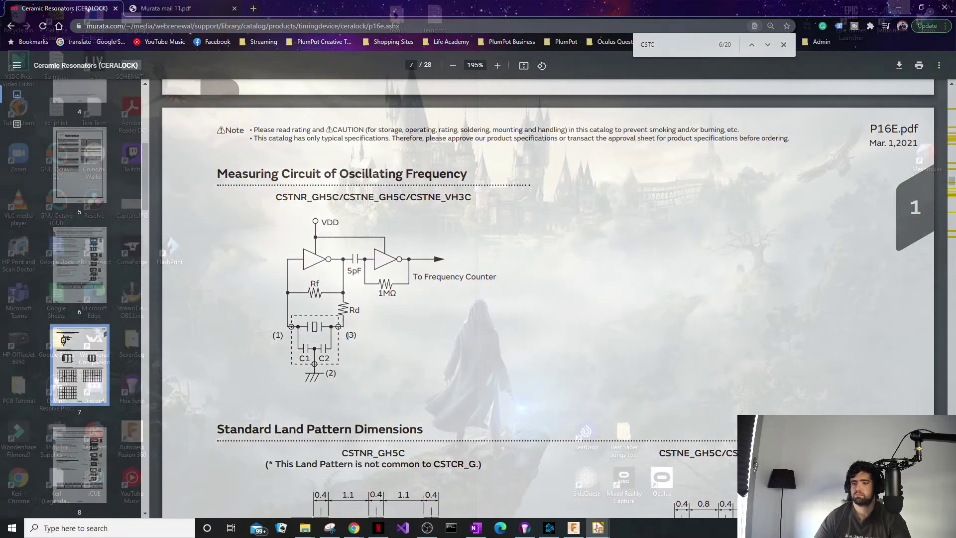
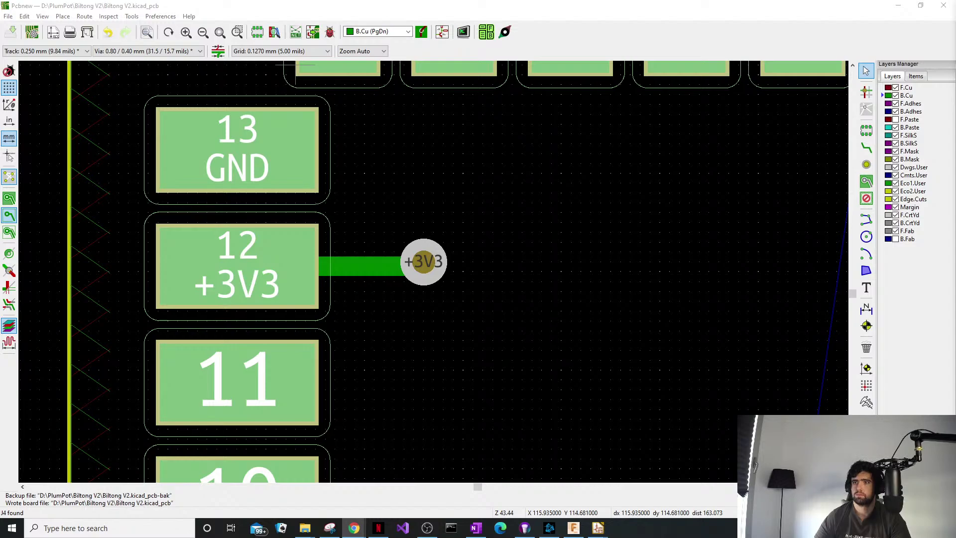
{"action": "key", "text": "alt+Tab"}
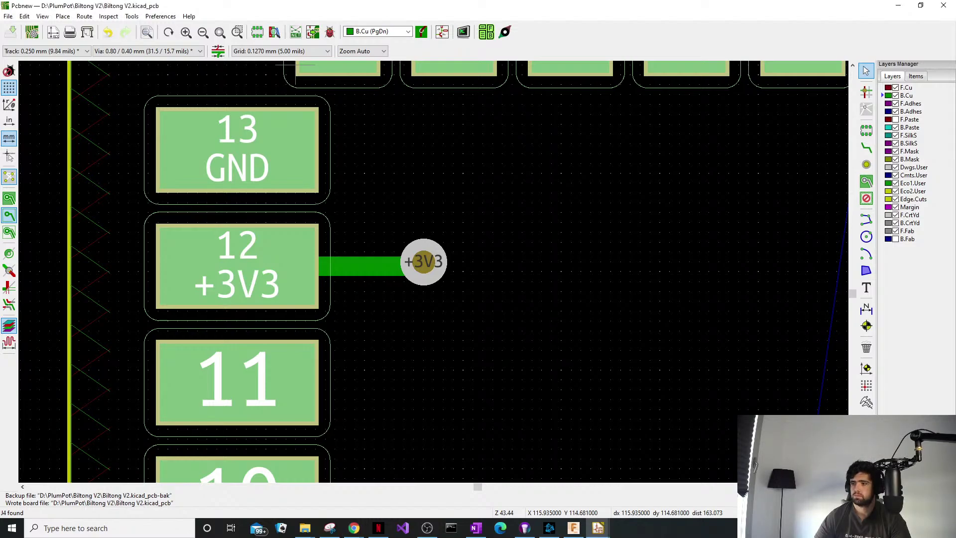
Reshape the Net-(D3-Pad4) track to leave D3 pad 4 downward and run diagonally, clearing the area below Y1's GND pad.
{"action": "scroll", "coordinate": [564, 305], "scroll_direction": "down", "scroll_amount": 4}
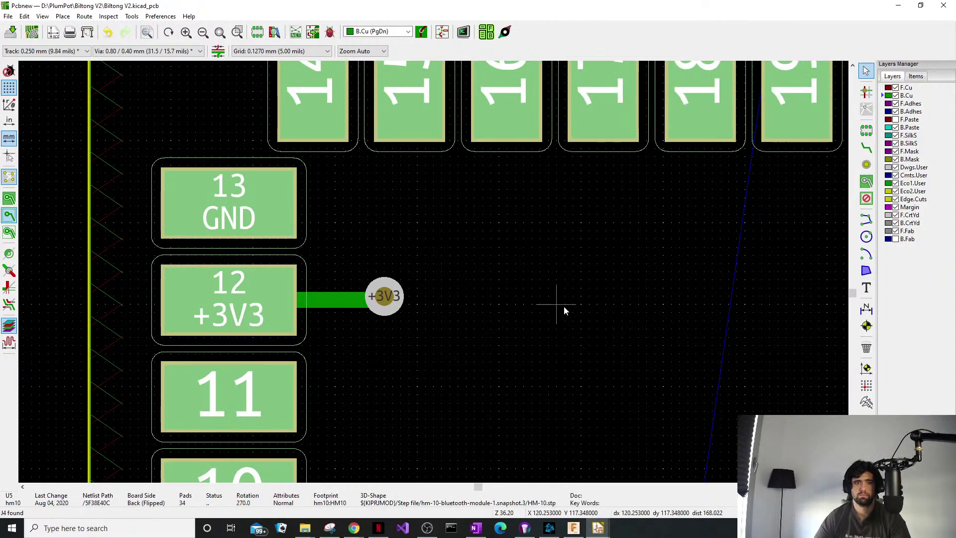
{"action": "middle_click_drag", "start_coordinate": [661, 257], "coordinate": [484, 342]}
{"action": "scroll", "coordinate": [618, 317], "scroll_direction": "down", "scroll_amount": 1}
{"action": "middle_click_drag", "start_coordinate": [430, 289], "coordinate": [317, 400]}
{"action": "scroll", "coordinate": [434, 275], "scroll_direction": "up", "scroll_amount": 4}
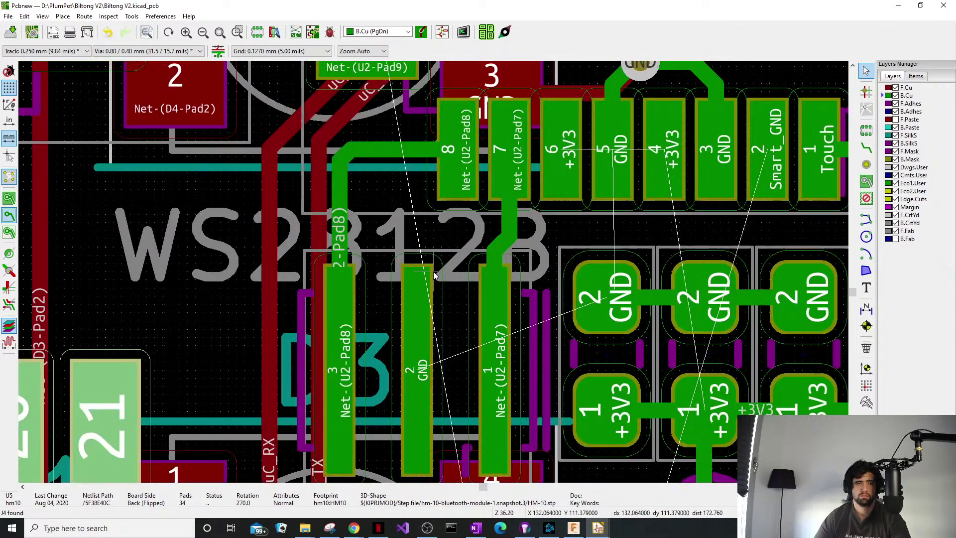
{"action": "left_click", "coordinate": [440, 231]}
{"action": "middle_click_drag", "start_coordinate": [790, 298], "coordinate": [273, 236]}
{"action": "scroll", "coordinate": [273, 236], "scroll_direction": "down", "scroll_amount": 4}
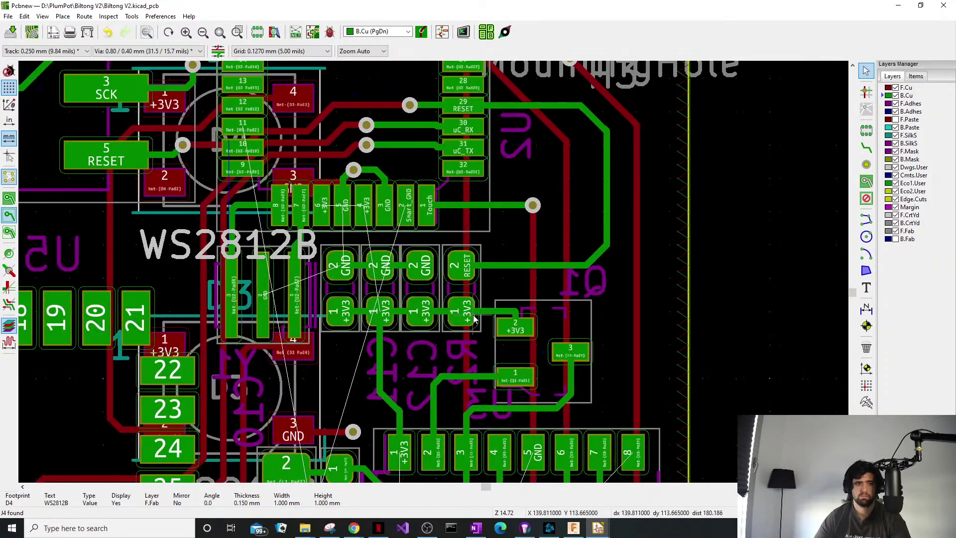
{"action": "scroll", "coordinate": [280, 342], "scroll_direction": "up", "scroll_amount": 4}
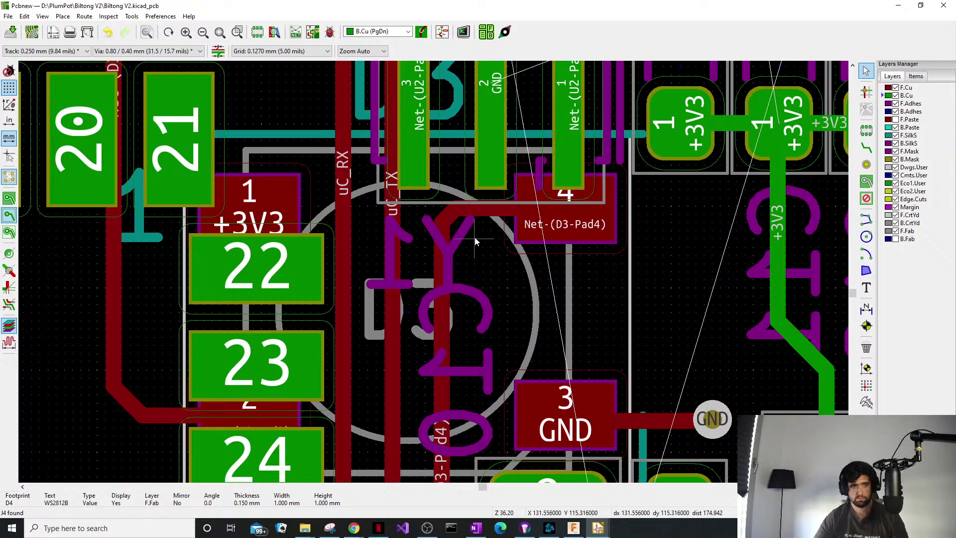
{"action": "left_click", "coordinate": [469, 220]}
{"action": "left_click_drag", "start_coordinate": [477, 208], "coordinate": [573, 273]}
{"action": "left_click_drag", "start_coordinate": [436, 225], "coordinate": [542, 312]}
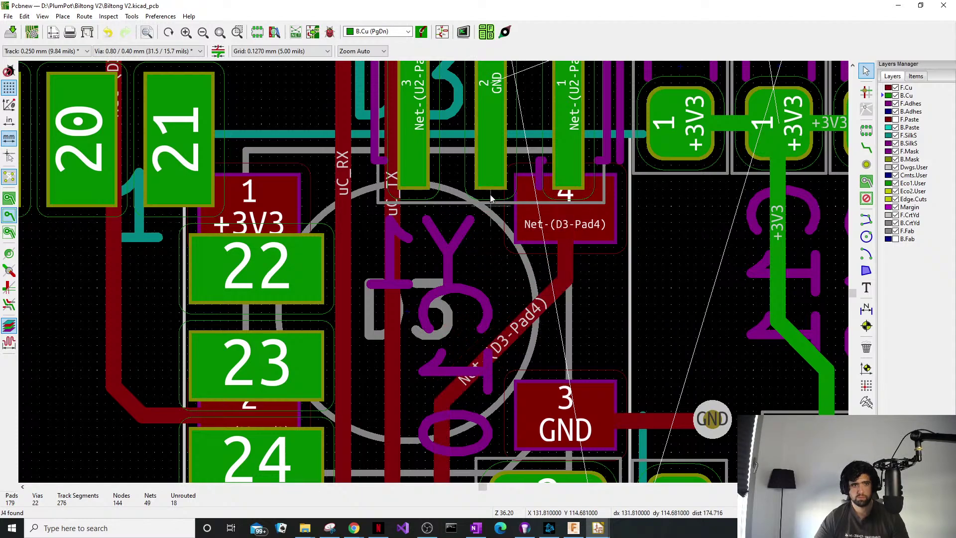
Route a short GND track on B.Cu down from Y1 pad 2 and place a via on its free end.
{"action": "middle_click_drag", "start_coordinate": [488, 174], "coordinate": [517, 229]}
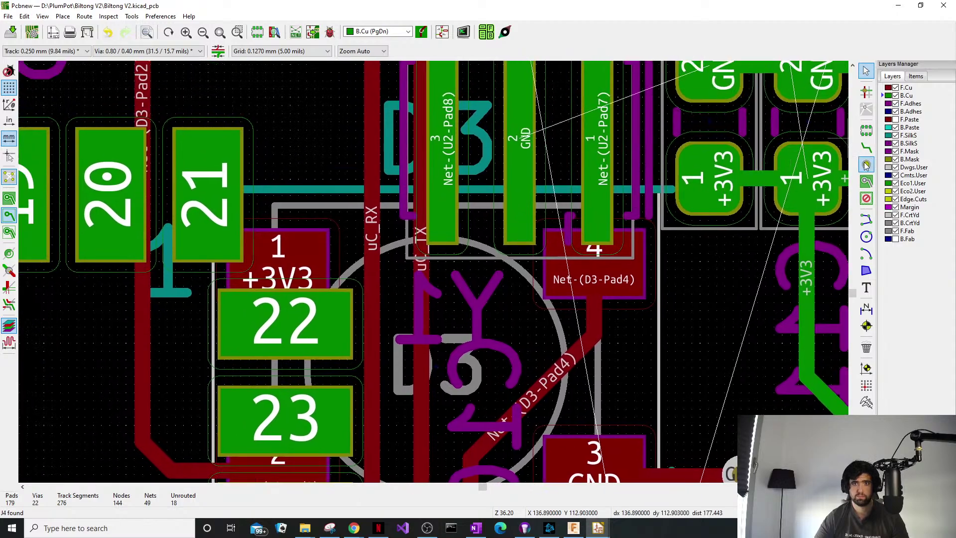
{"action": "left_click", "coordinate": [866, 148]}
{"action": "left_click", "coordinate": [520, 135]}
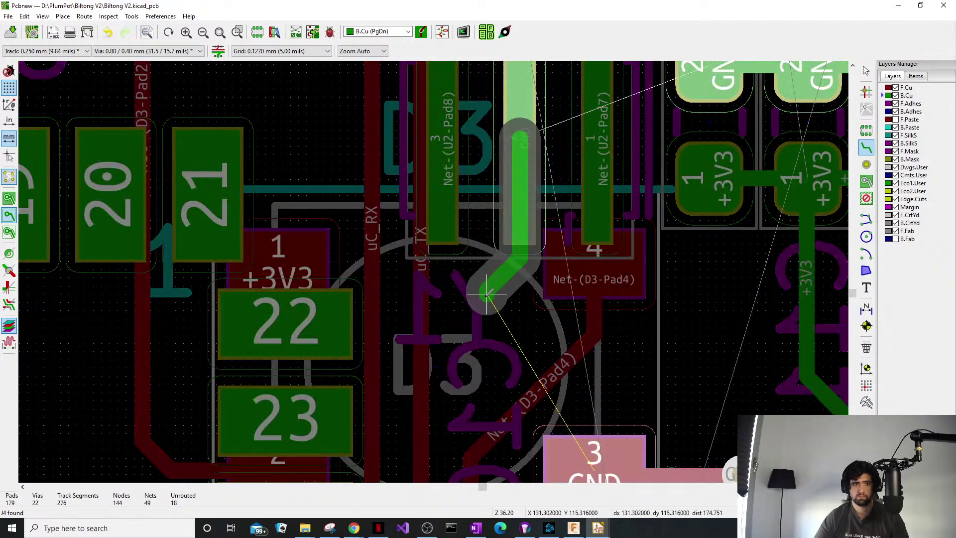
{"action": "double_click", "coordinate": [489, 298]}
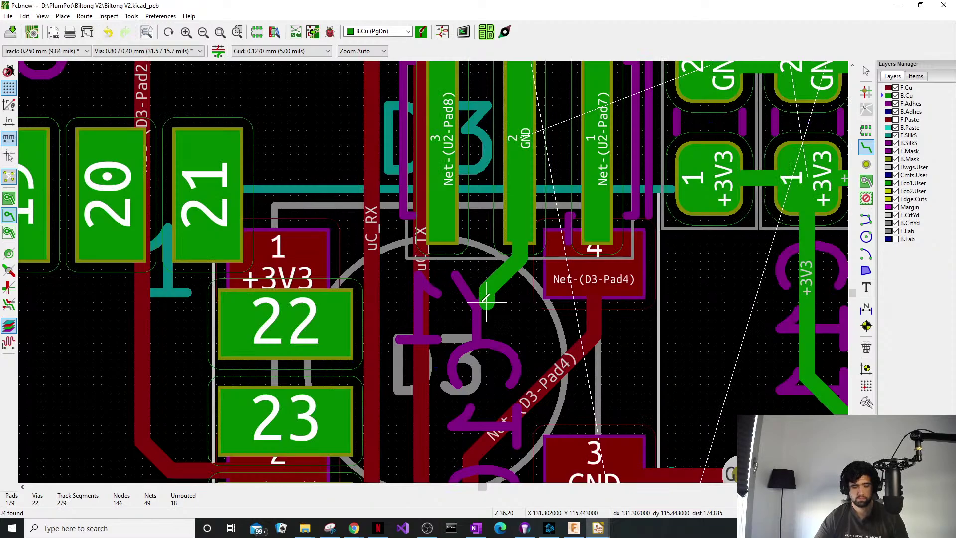
{"action": "key", "text": "ctrl+shift+v"}
{"action": "left_click", "coordinate": [488, 301]}
{"action": "key", "text": "Escape"}
Route Net-(R9-Pad2) on B.Cu from U2 pad 11 down between the RESET via and pads 10 and 9, ending above U5 pad 21.
{"action": "middle_click_drag", "start_coordinate": [530, 218], "coordinate": [505, 392]}
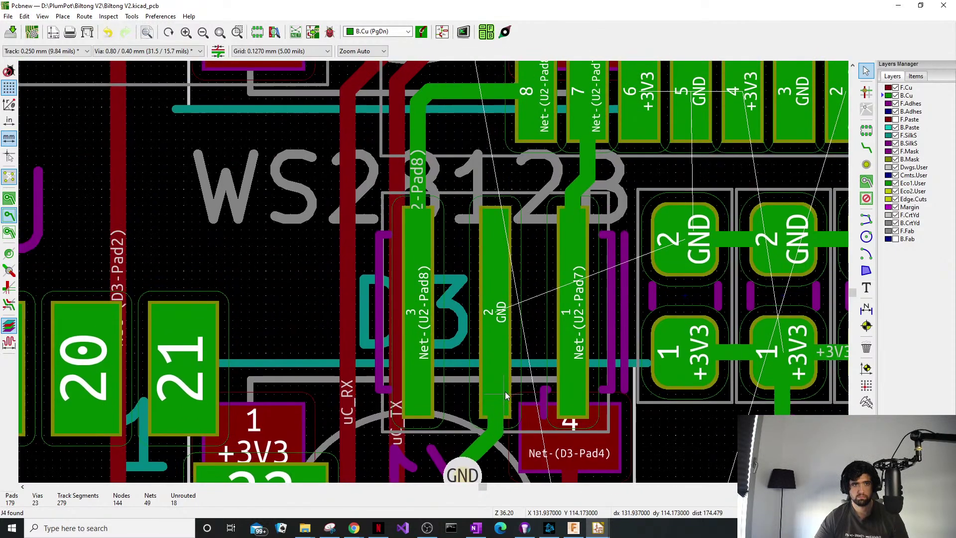
{"action": "middle_click_drag", "start_coordinate": [636, 219], "coordinate": [617, 389]}
{"action": "middle_click_drag", "start_coordinate": [447, 109], "coordinate": [404, 277]}
{"action": "middle_click_drag", "start_coordinate": [390, 235], "coordinate": [439, 219]}
{"action": "key", "text": "x"}
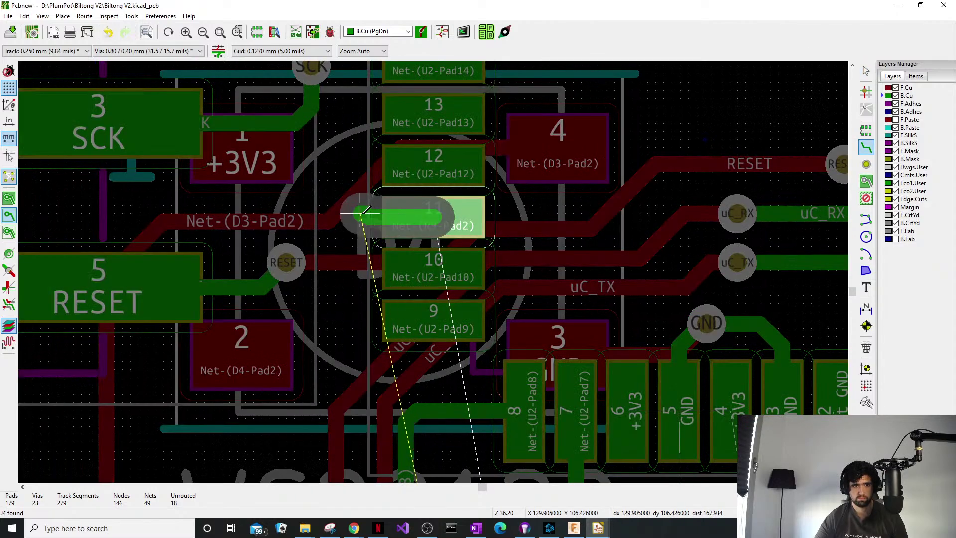
{"action": "scroll", "coordinate": [438, 221], "scroll_direction": "down", "scroll_amount": 6}
{"action": "scroll", "coordinate": [433, 270], "scroll_direction": "down", "scroll_amount": 3}
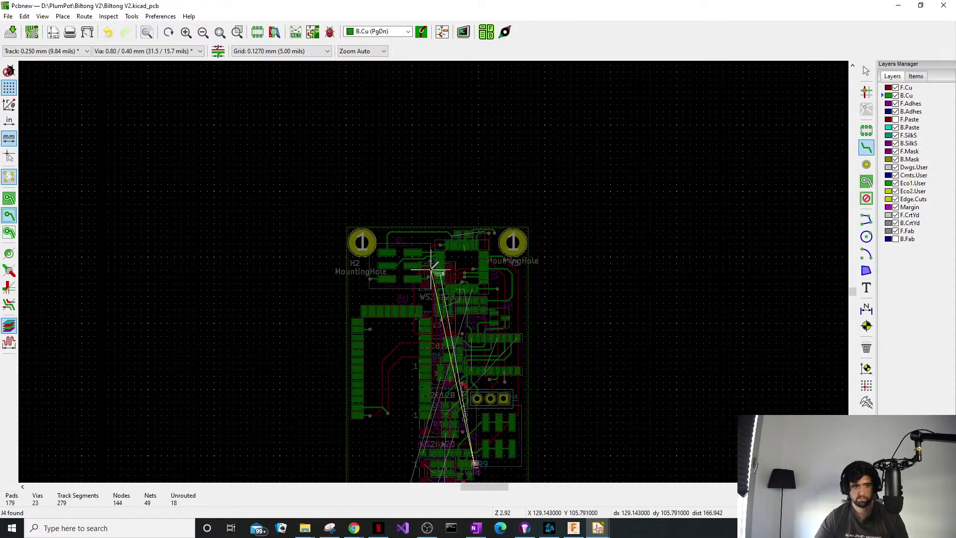
{"action": "middle_click_drag", "start_coordinate": [430, 269], "coordinate": [426, 248]}
{"action": "scroll", "coordinate": [422, 245], "scroll_direction": "up", "scroll_amount": 3}
{"action": "scroll", "coordinate": [440, 269], "scroll_direction": "up", "scroll_amount": 3}
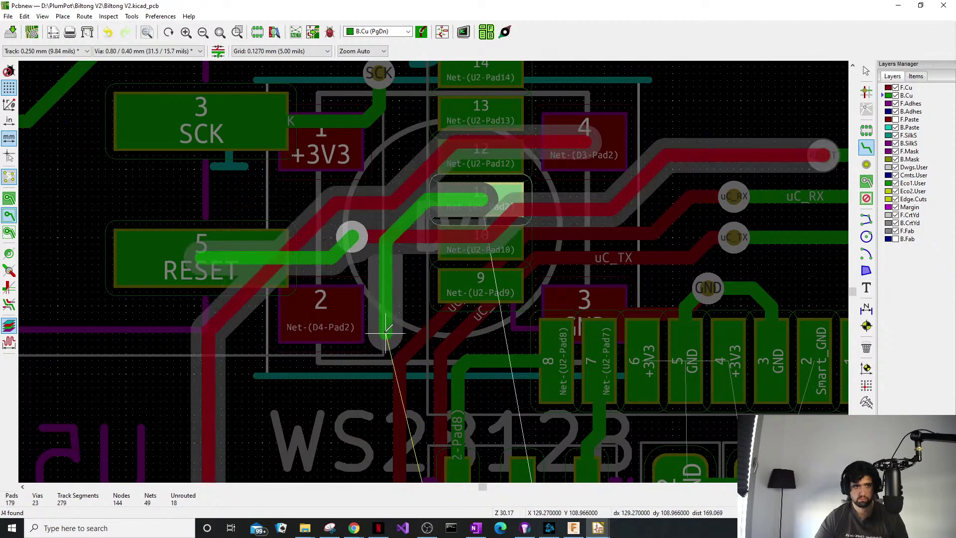
{"action": "left_click", "coordinate": [408, 293]}
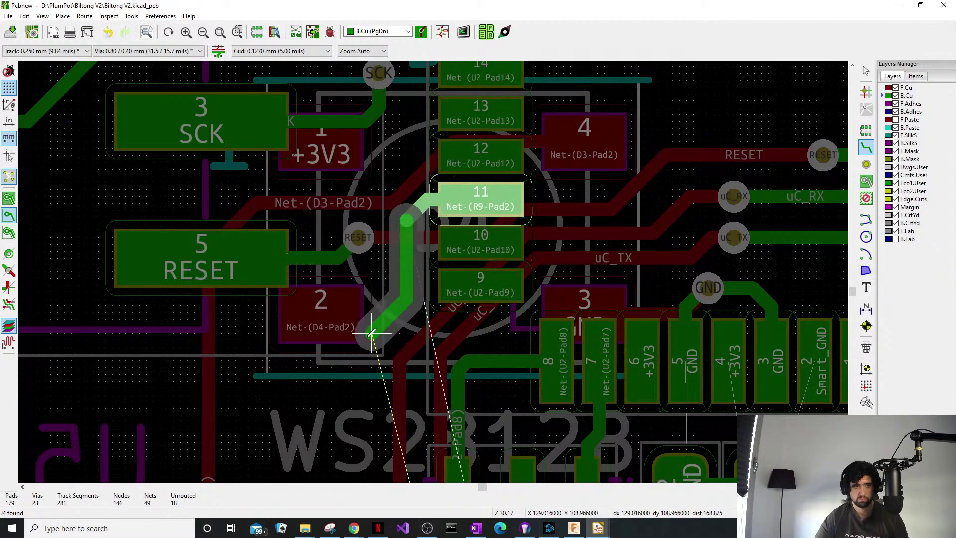
{"action": "left_click", "coordinate": [325, 429]}
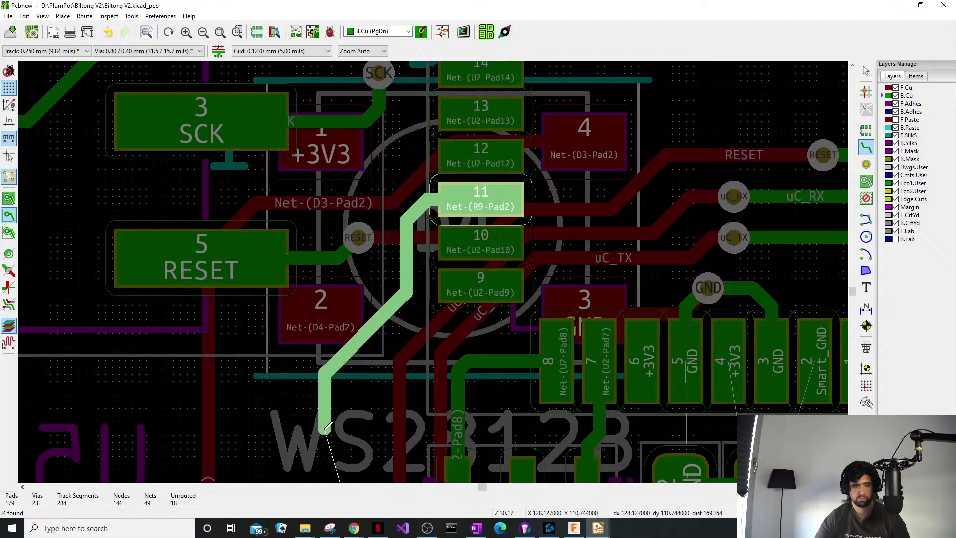
Extend the Net-(R9-Pad2) track on B.Cu from above U5 pad 21 down beside pads 22 to 34, ending below D2 pad 2.
{"action": "scroll", "coordinate": [325, 430], "scroll_direction": "down", "scroll_amount": 4}
{"action": "middle_click_drag", "start_coordinate": [450, 309], "coordinate": [437, 147]}
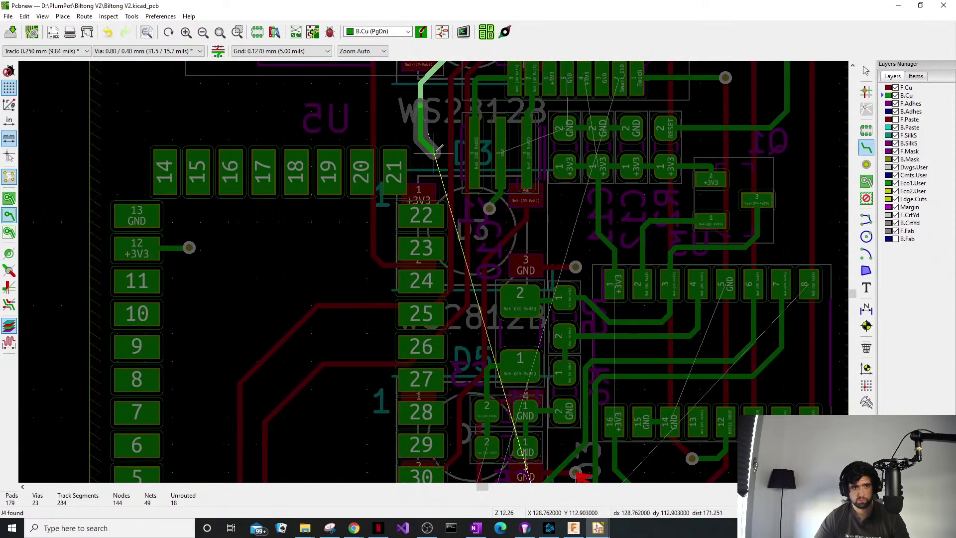
{"action": "scroll", "coordinate": [437, 145], "scroll_direction": "down", "scroll_amount": 3}
{"action": "middle_click_drag", "start_coordinate": [433, 268], "coordinate": [431, 202]}
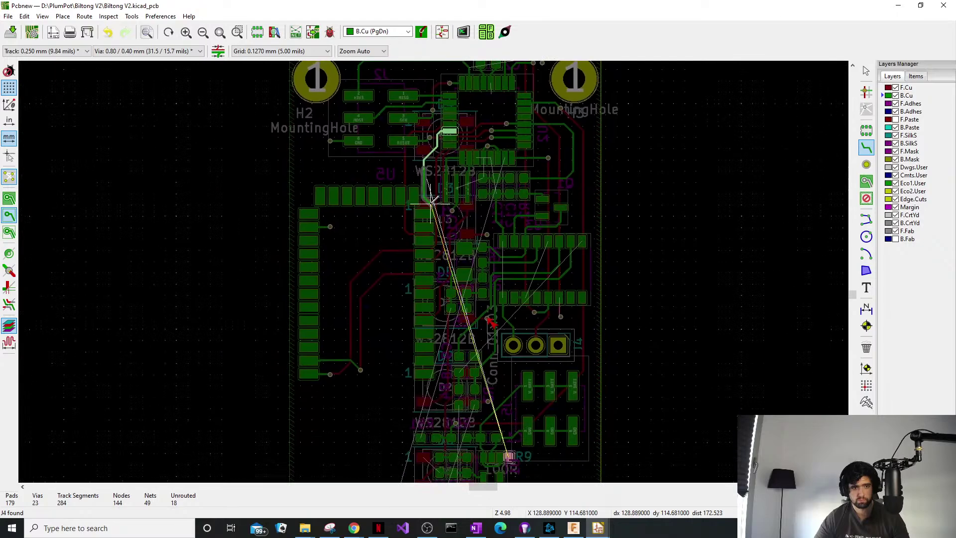
{"action": "scroll", "coordinate": [431, 202], "scroll_direction": "up", "scroll_amount": 5}
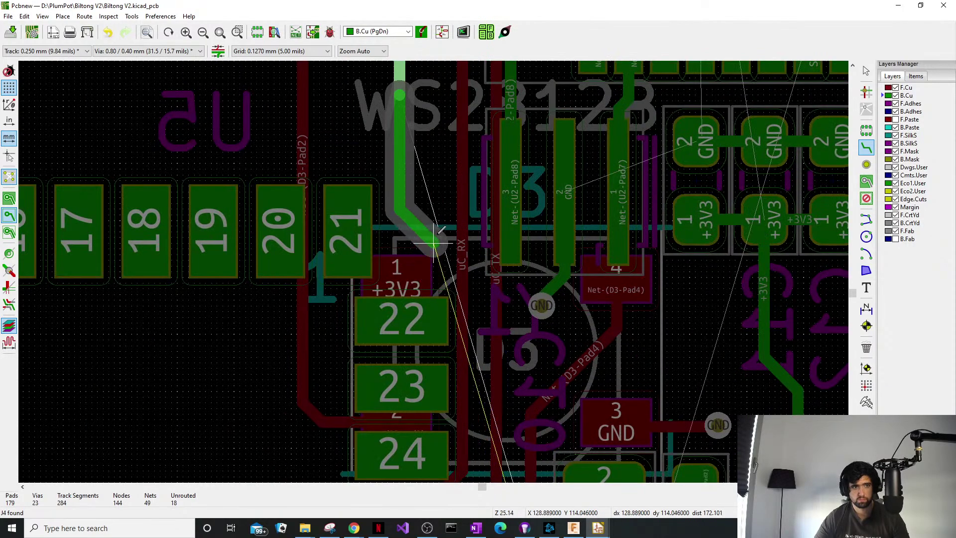
{"action": "scroll", "coordinate": [429, 279], "scroll_direction": "down", "scroll_amount": 3}
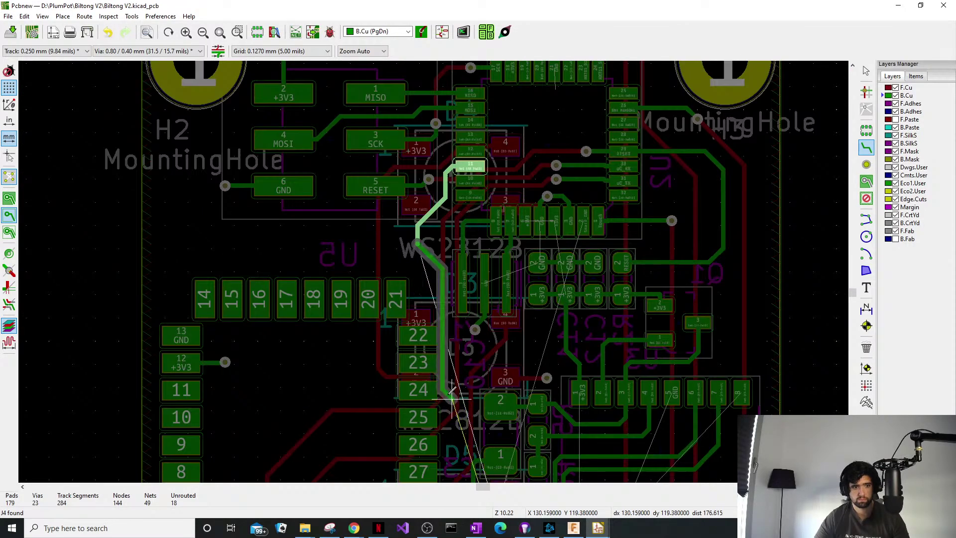
{"action": "left_click", "coordinate": [423, 271]}
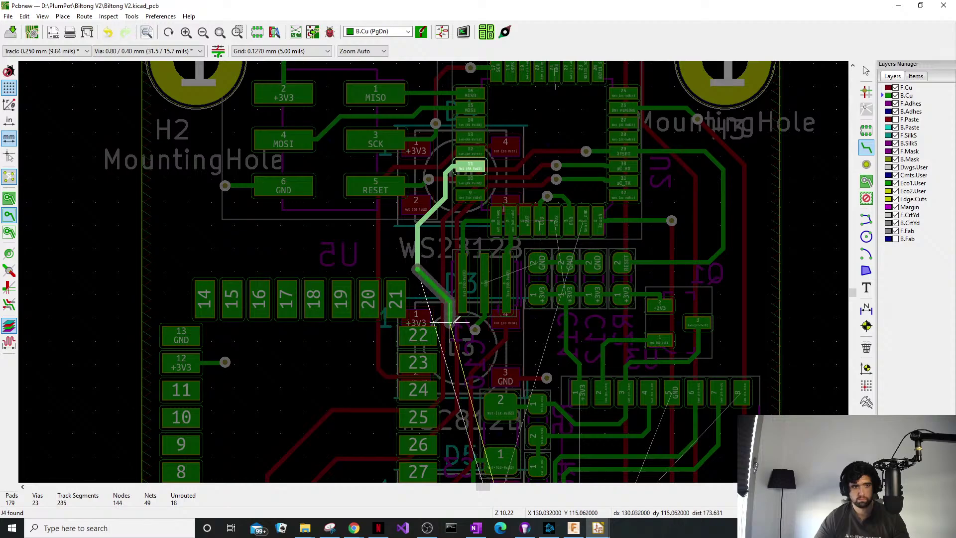
{"action": "middle_click_drag", "start_coordinate": [459, 421], "coordinate": [472, 232]}
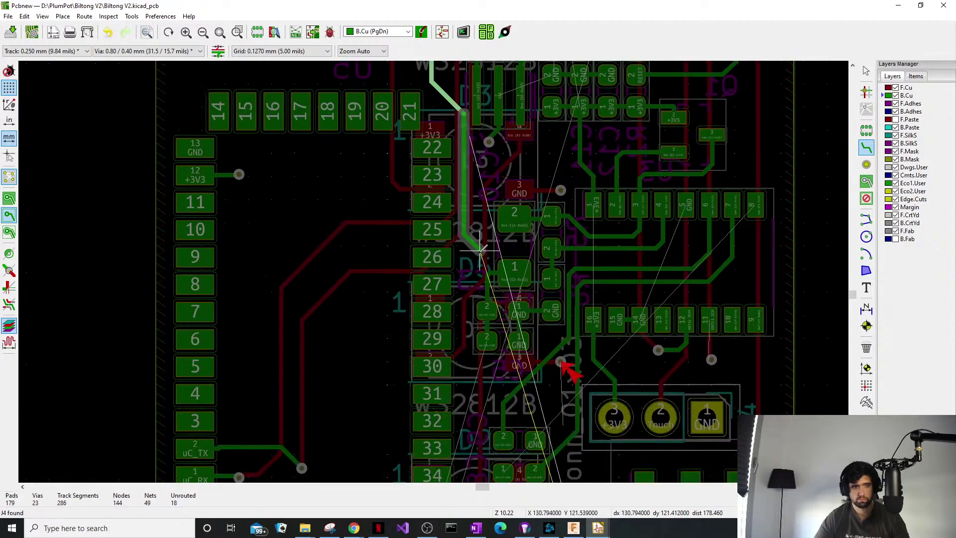
{"action": "middle_click_drag", "start_coordinate": [483, 395], "coordinate": [454, 176]}
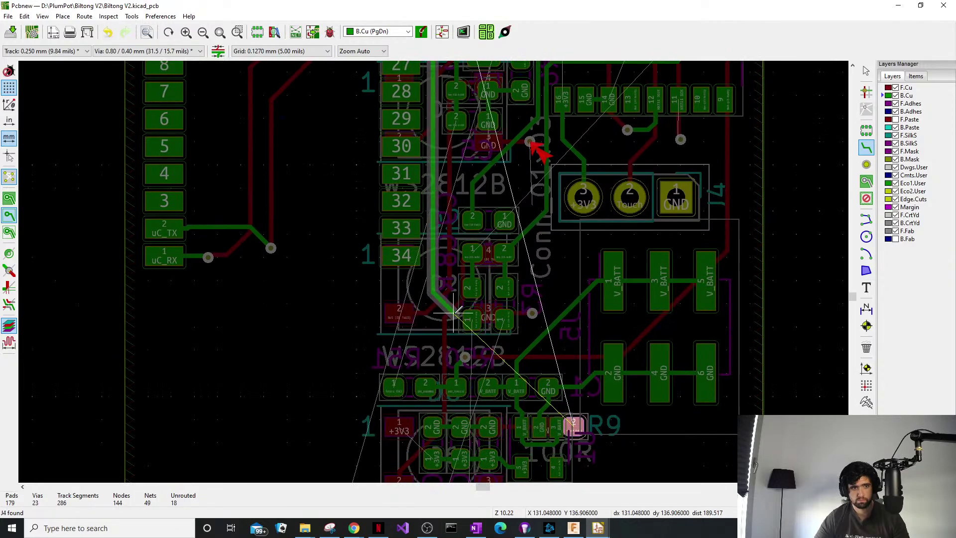
{"action": "scroll", "coordinate": [455, 343], "scroll_direction": "up", "scroll_amount": 4}
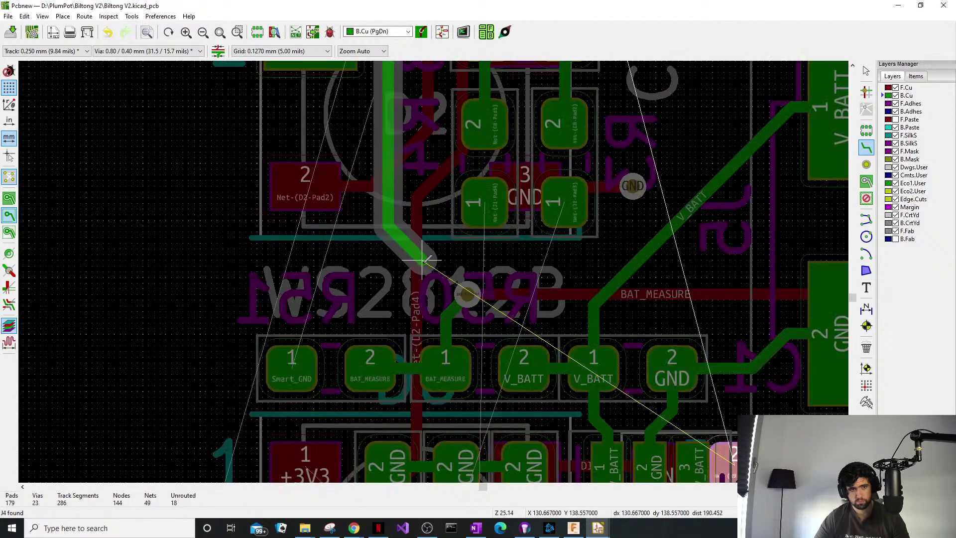
{"action": "left_click", "coordinate": [423, 258]}
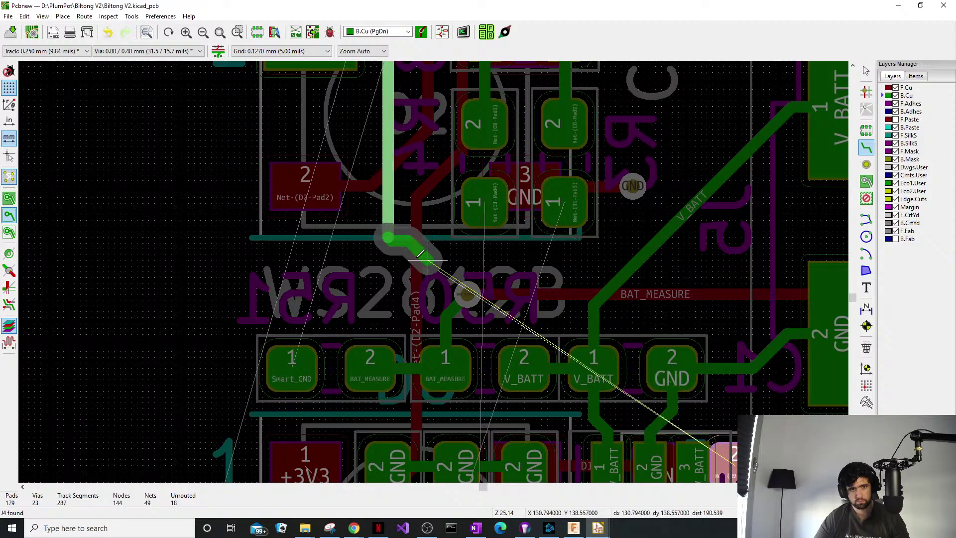
Continue Net-(R9-Pad2) to just above the BAT_MEASURE via, shift its horizontal segment down, and place a via on its free end.
{"action": "middle_click_drag", "start_coordinate": [398, 293], "coordinate": [370, 176]}
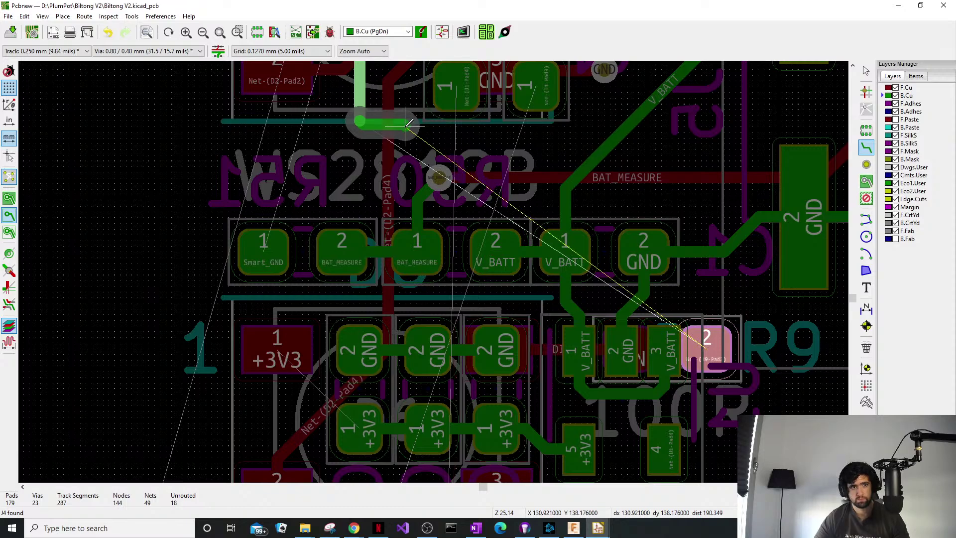
{"action": "scroll", "coordinate": [413, 144], "scroll_direction": "up", "scroll_amount": 3}
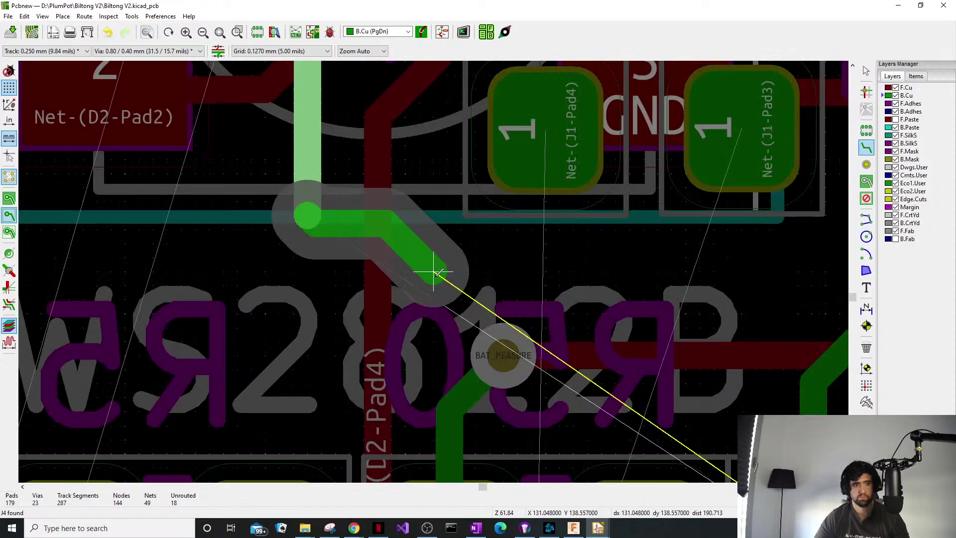
{"action": "double_click", "coordinate": [437, 273]}
{"action": "key", "text": "Escape"}
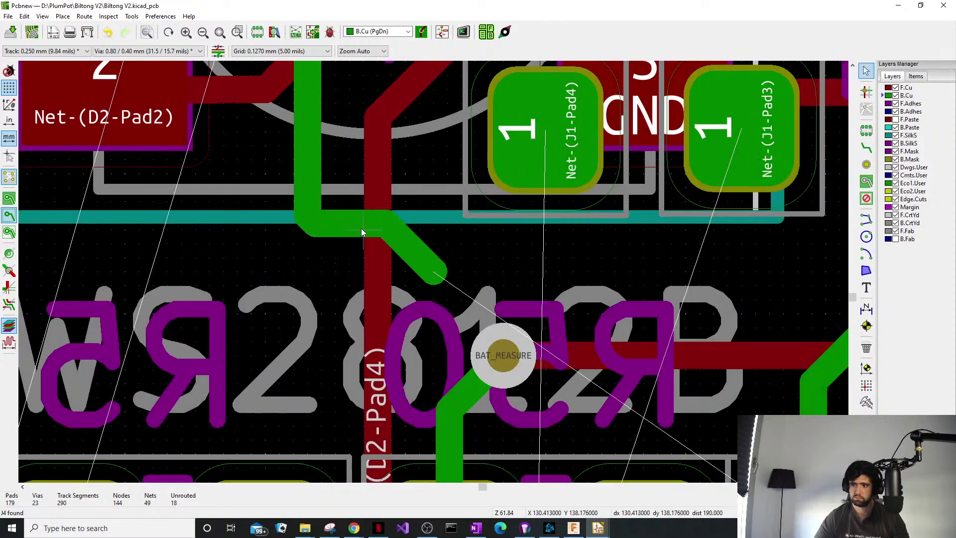
{"action": "left_click_drag", "start_coordinate": [361, 228], "coordinate": [342, 259]}
{"action": "left_click", "coordinate": [456, 265]}
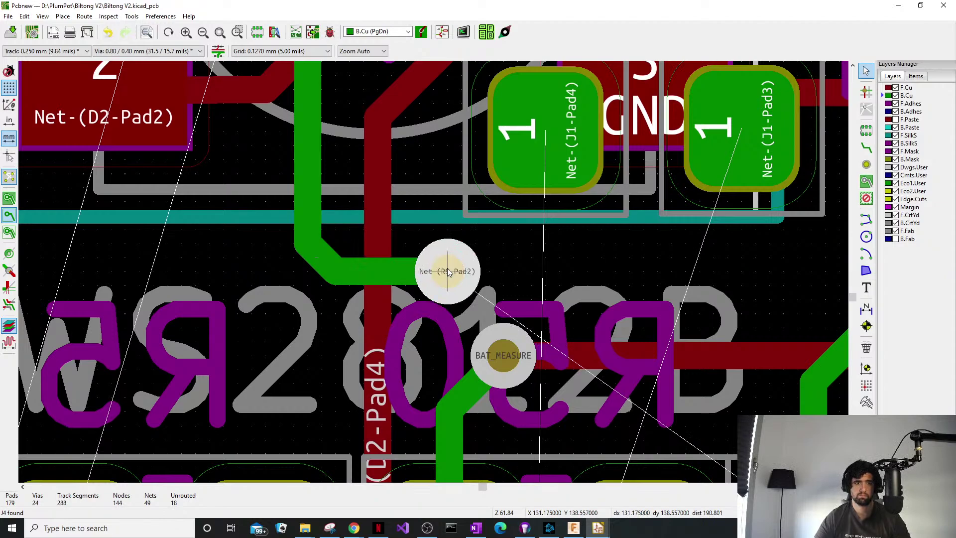
Route Net-(R9-Pad2) on F.Cu from the new via down past the BAT_MEASURE via, across the R50 and C1 pads, to R9 pad 2.
{"action": "middle_click_drag", "start_coordinate": [458, 264], "coordinate": [410, 213]}
{"action": "left_click", "coordinate": [890, 89]}
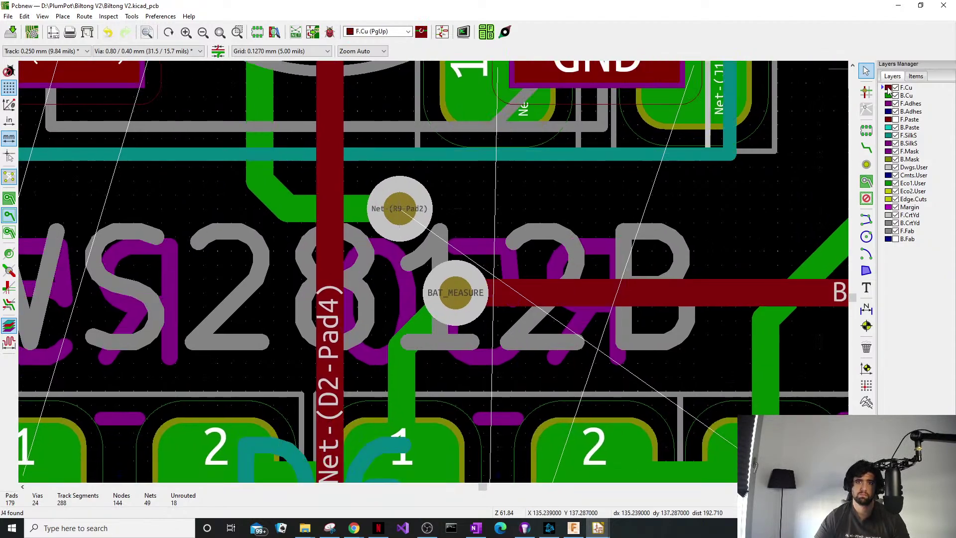
{"action": "left_click", "coordinate": [867, 148]}
{"action": "left_click", "coordinate": [401, 208]}
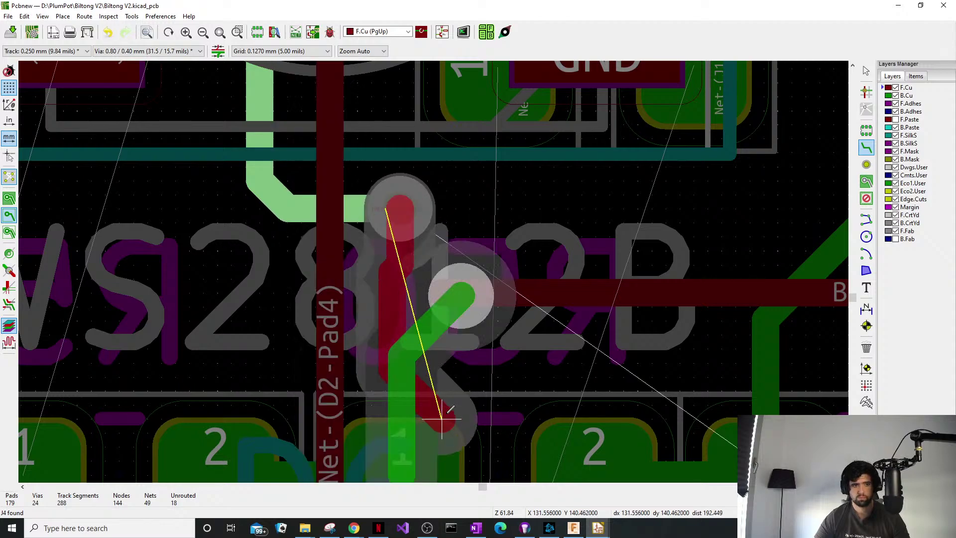
{"action": "left_click", "coordinate": [395, 363]}
{"action": "scroll", "coordinate": [460, 262], "scroll_direction": "down", "scroll_amount": 3}
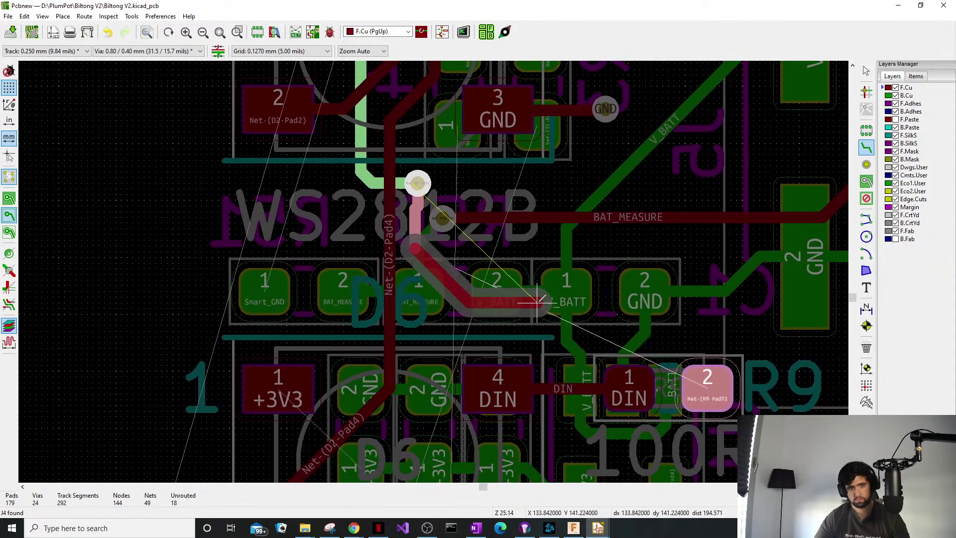
{"action": "left_click", "coordinate": [669, 304]}
{"action": "left_click", "coordinate": [714, 378]}
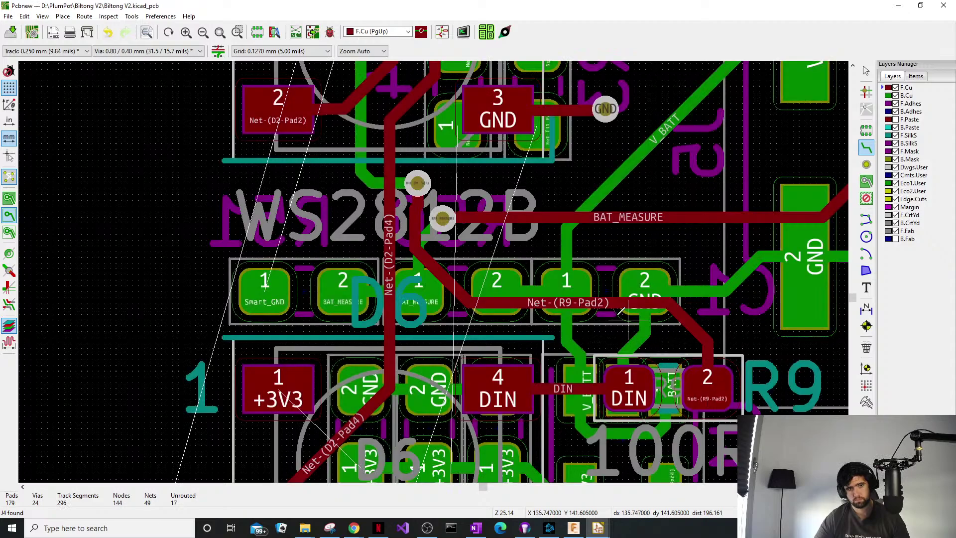
{"action": "key", "text": "Escape"}
Straighten the small jog in the F.Cu Net-(R9-Pad2) track just below its via, and save the board file.
{"action": "scroll", "coordinate": [421, 204], "scroll_direction": "up", "scroll_amount": 6}
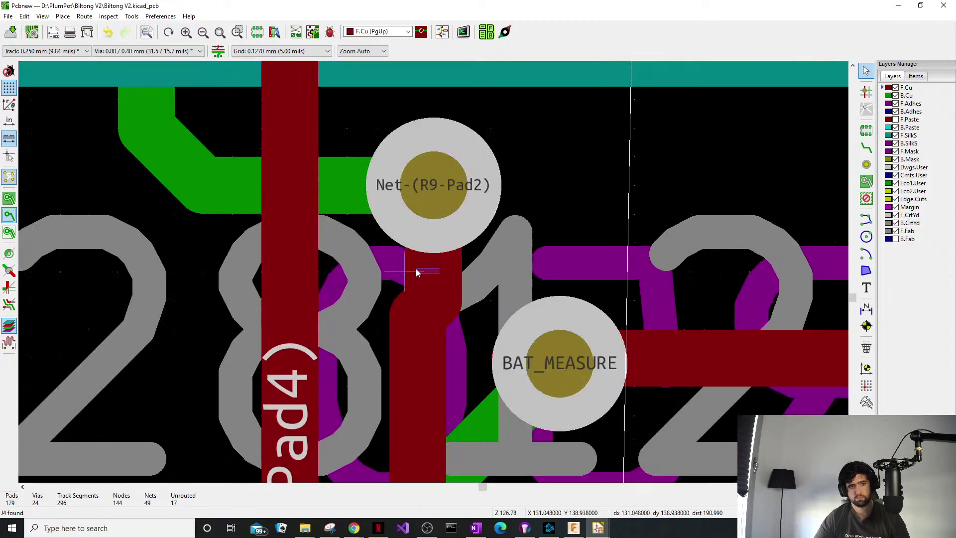
{"action": "left_click", "coordinate": [430, 268]}
{"action": "key", "text": "d"}
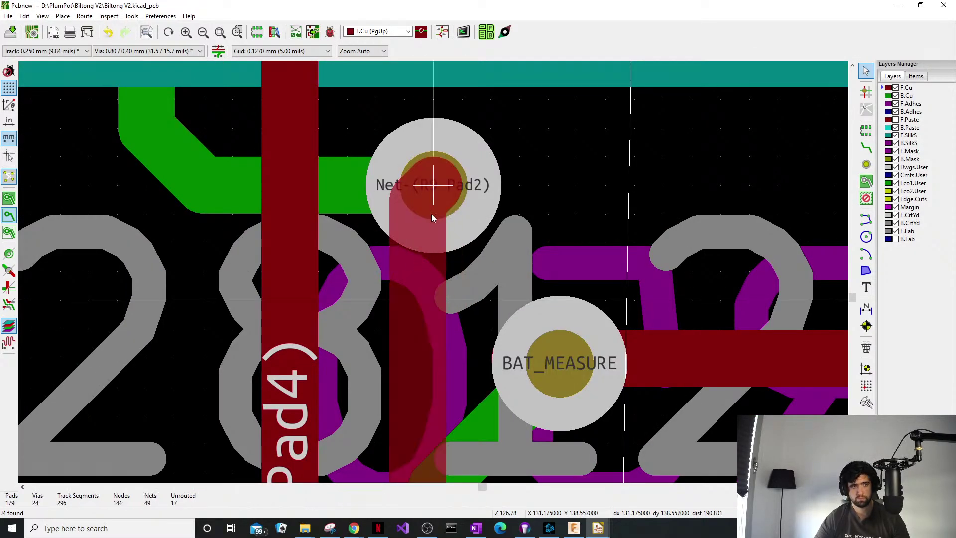
{"action": "left_click", "coordinate": [434, 185]}
{"action": "scroll", "coordinate": [434, 184], "scroll_direction": "down", "scroll_amount": 6}
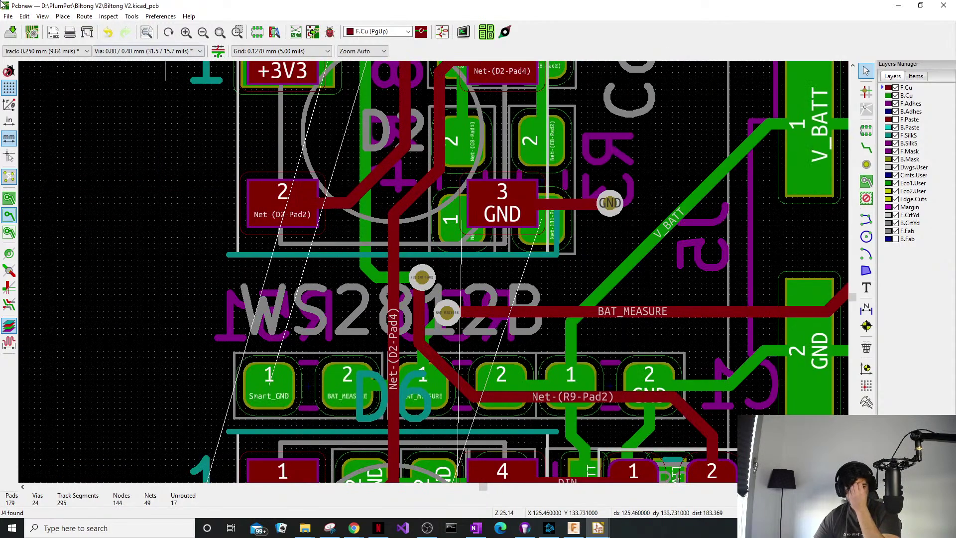
{"action": "left_click", "coordinate": [11, 33]}
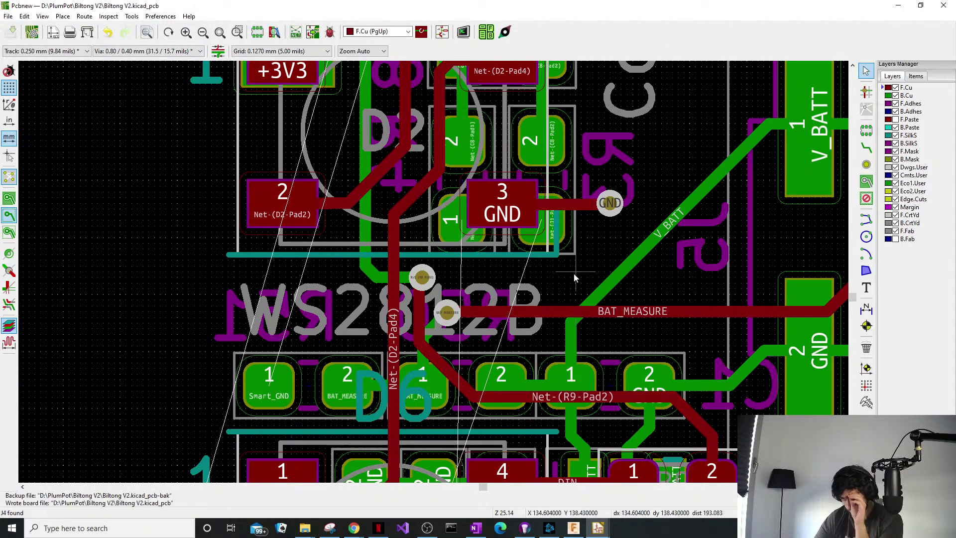
Examine the unrouted connections between the R3 and R4 pads, connector J1 and the area around D6 with B.Cu active.
{"action": "middle_click_drag", "start_coordinate": [544, 249], "coordinate": [493, 279]}
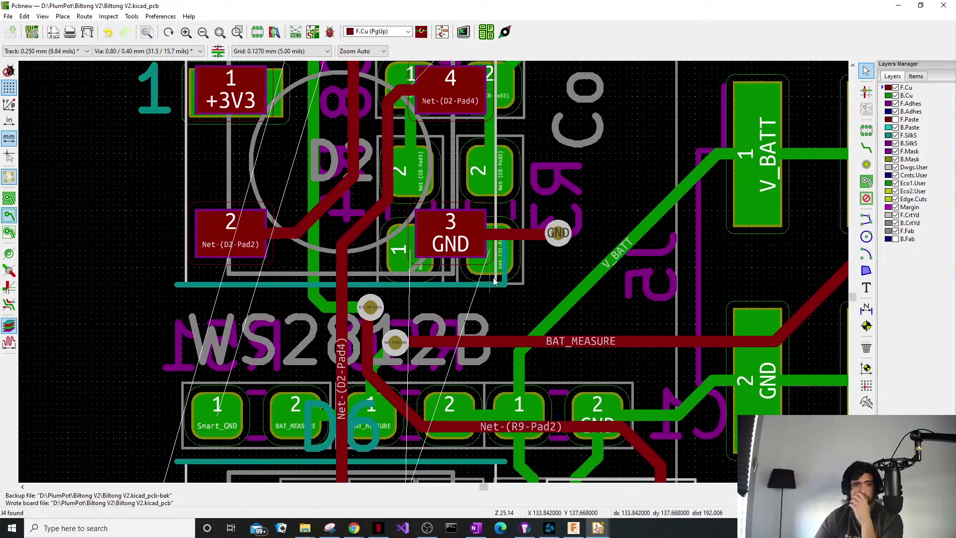
{"action": "left_click", "coordinate": [887, 97]}
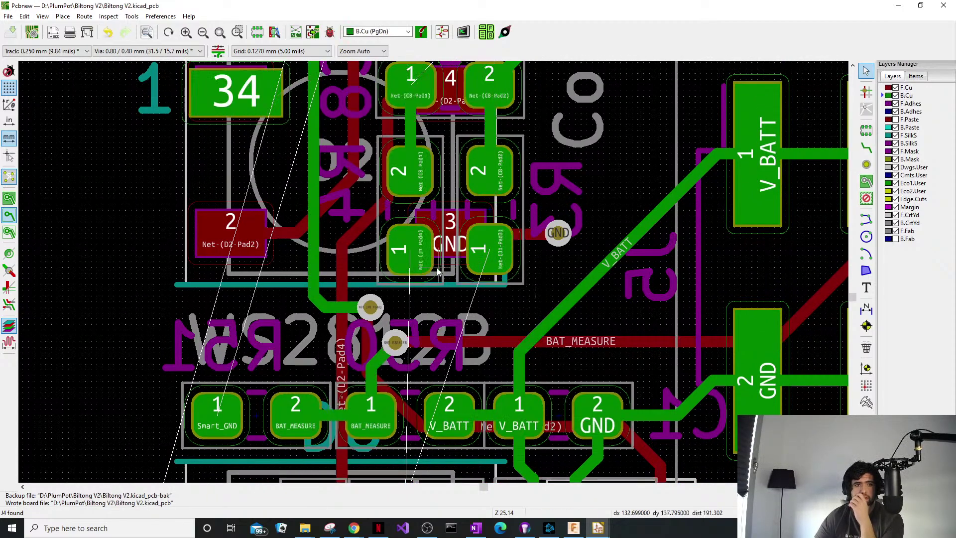
{"action": "scroll", "coordinate": [471, 157], "scroll_direction": "down", "scroll_amount": 8, "text": "shift"}
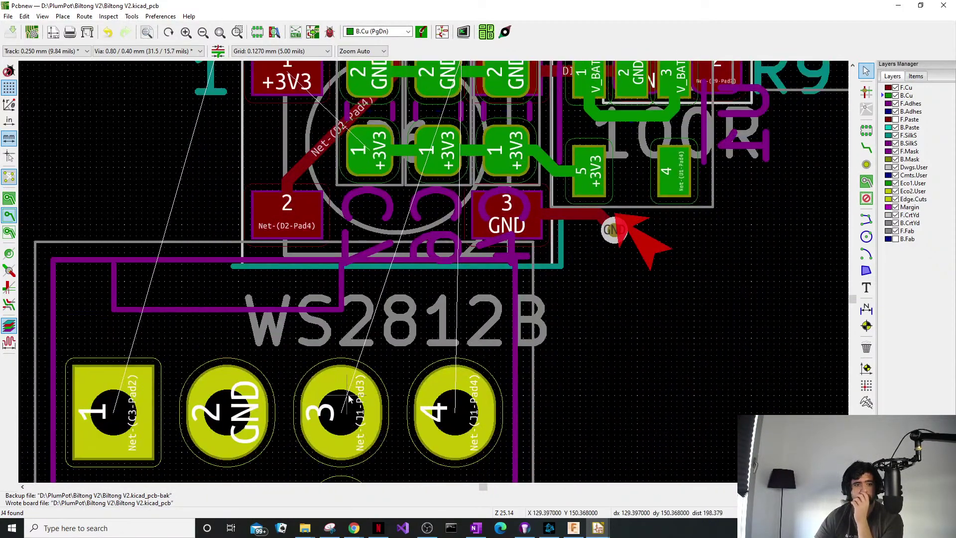
{"action": "scroll", "coordinate": [348, 398], "scroll_direction": "down", "scroll_amount": 4}
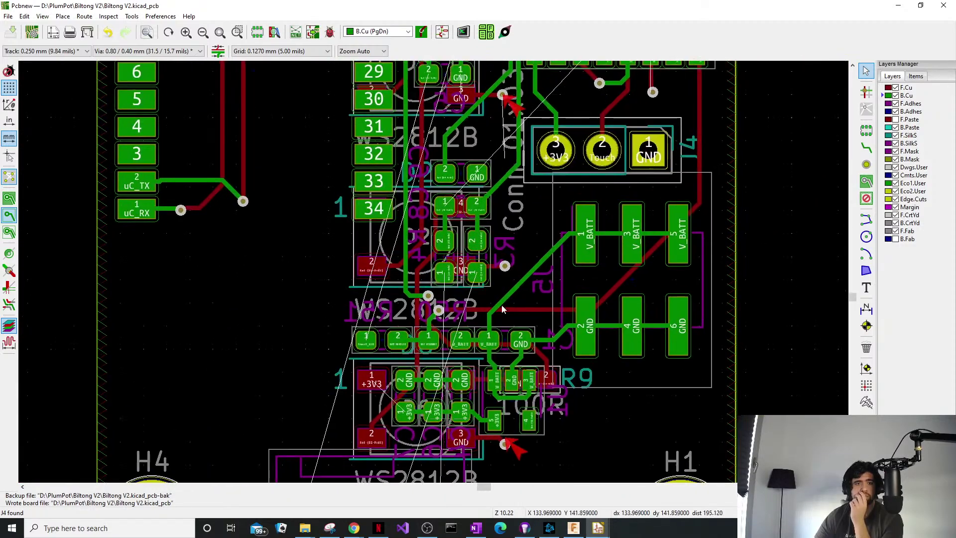
{"action": "scroll", "coordinate": [502, 309], "scroll_direction": "up", "scroll_amount": 3}
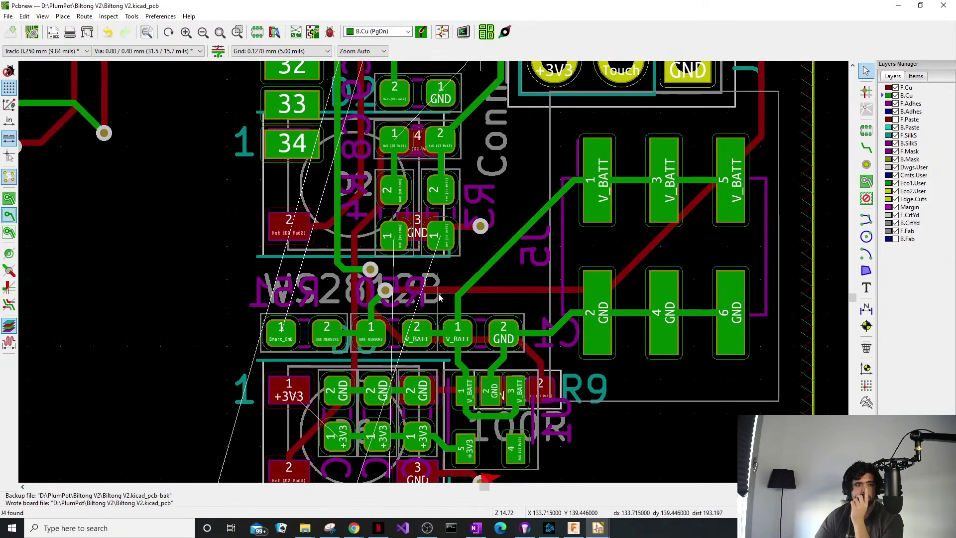
{"action": "scroll", "coordinate": [433, 271], "scroll_direction": "up", "scroll_amount": 3}
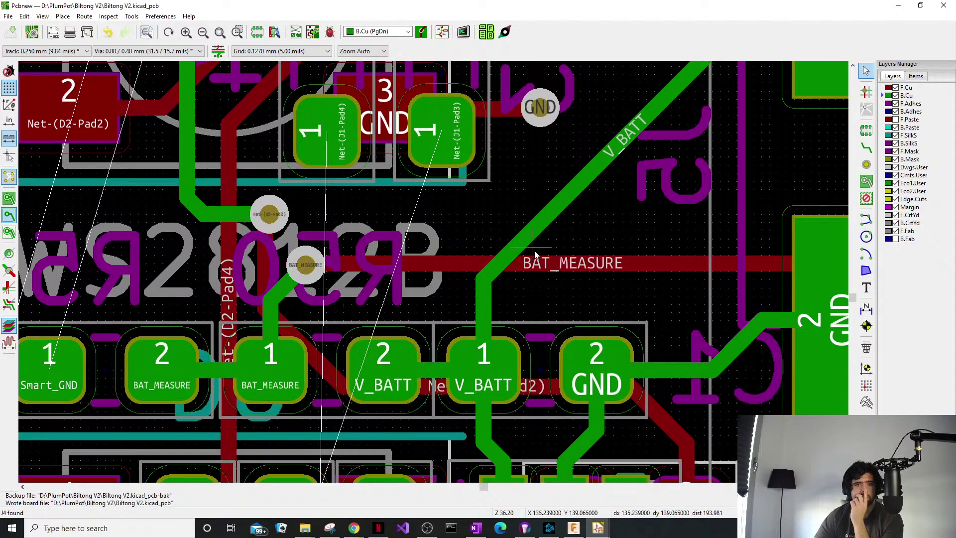
{"action": "scroll", "coordinate": [536, 255], "scroll_direction": "down", "scroll_amount": 4}
{"action": "scroll", "coordinate": [433, 274], "scroll_direction": "up", "scroll_amount": 3}
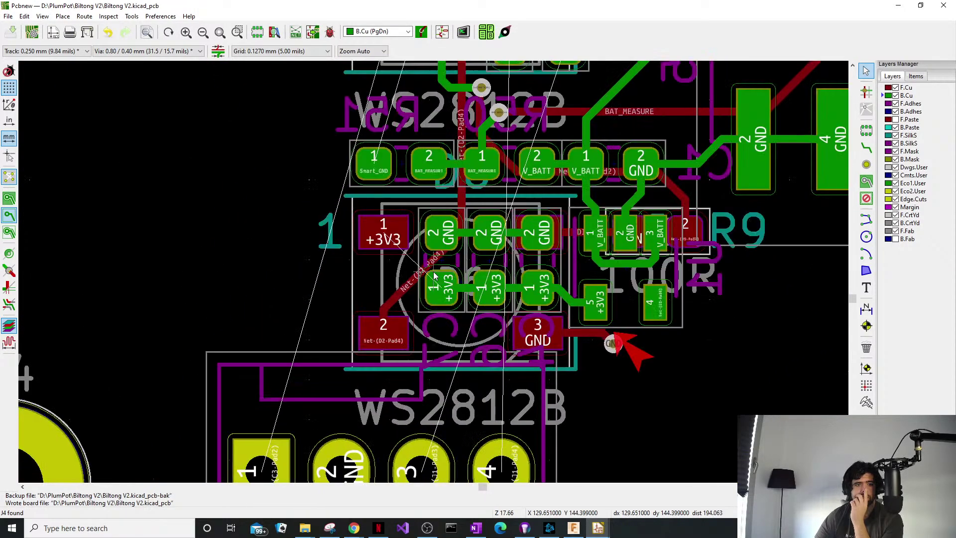
Route +3V3 on B.Cu from the capacitor pad nearest D6 pad 2 outward past D6, ending in a via level with D6 pad 1.
{"action": "scroll", "coordinate": [433, 276], "scroll_direction": "up", "scroll_amount": 2}
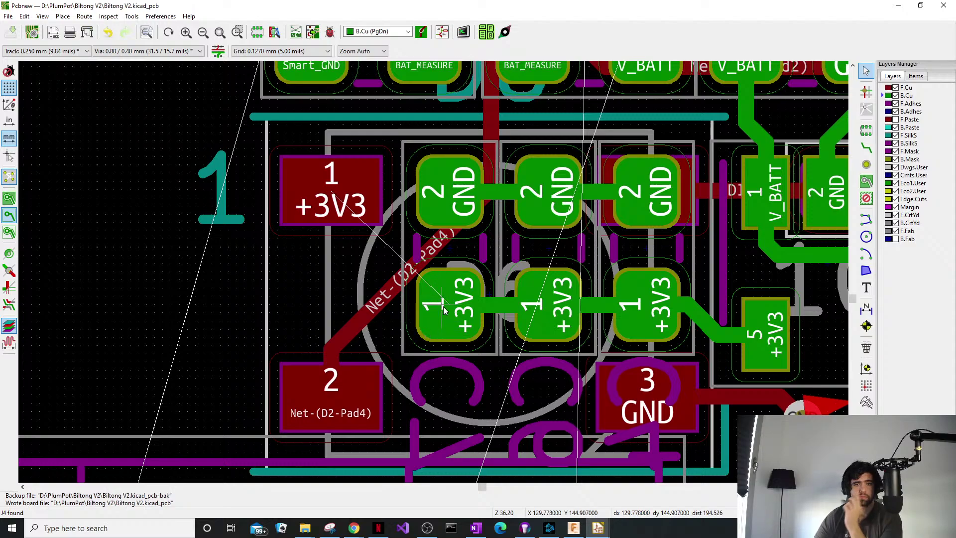
{"action": "key", "text": "x"}
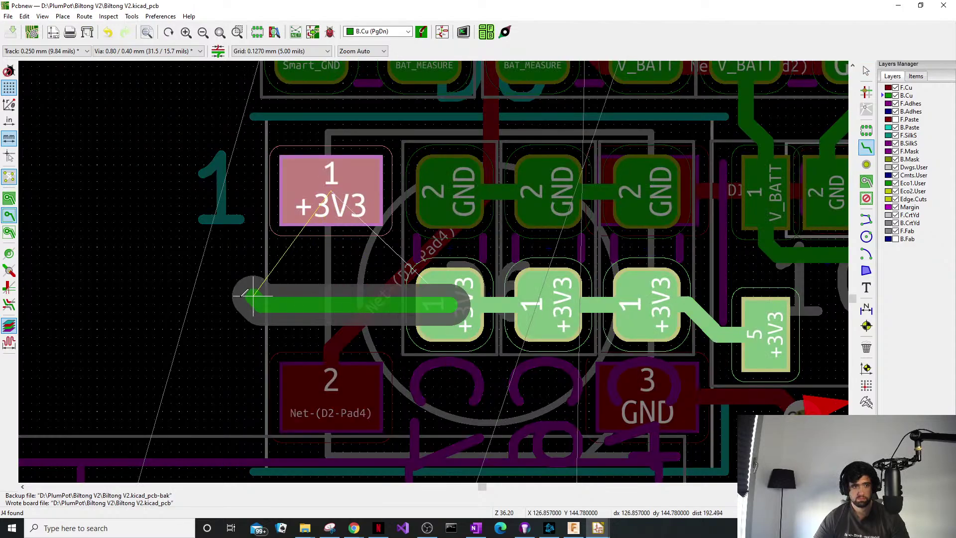
{"action": "left_click", "coordinate": [197, 189]}
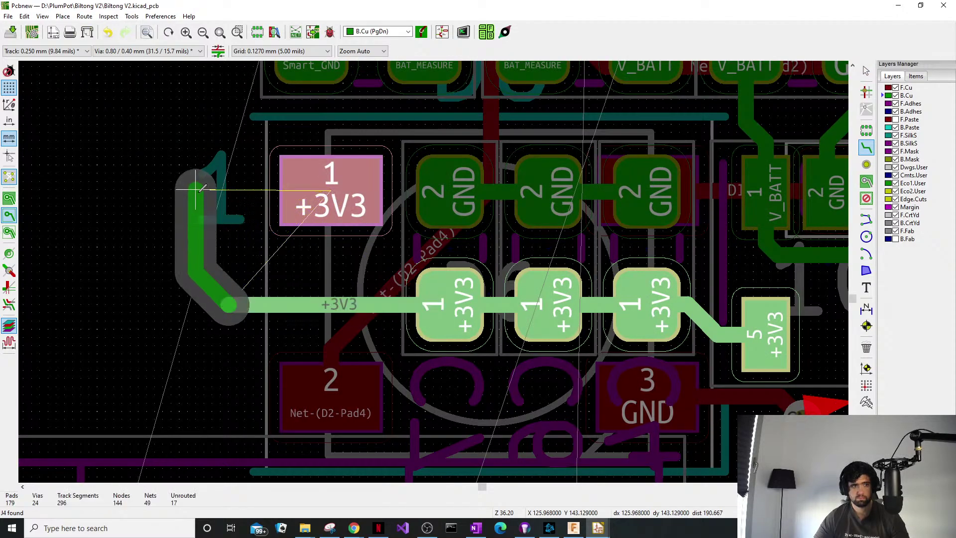
{"action": "key", "text": "Escape"}
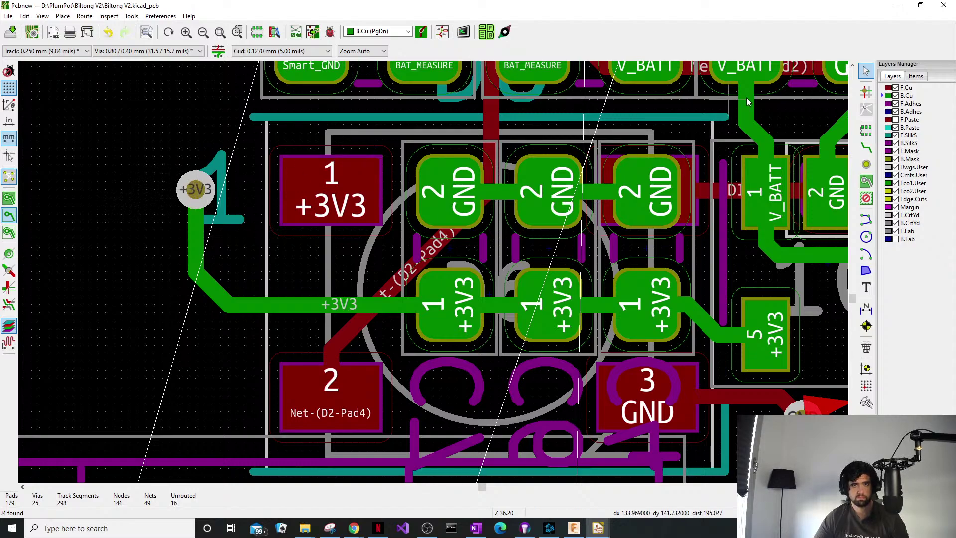
Route a straight +3V3 track on F.Cu from the new via to D6 pad 1.
{"action": "left_click", "coordinate": [884, 88]}
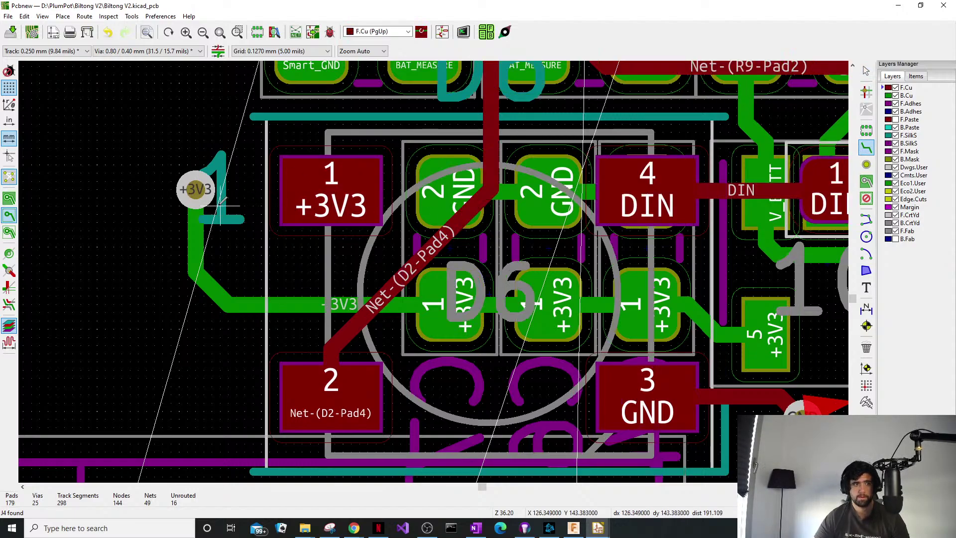
{"action": "left_click", "coordinate": [195, 190]}
{"action": "left_click", "coordinate": [332, 190]}
{"action": "key", "text": "Escape"}
Re-route the F.Cu GND track from D6 pad 3 to its nearby via so it leaves the pad centre straight.
{"action": "middle_click_drag", "start_coordinate": [694, 253], "coordinate": [598, 235]}
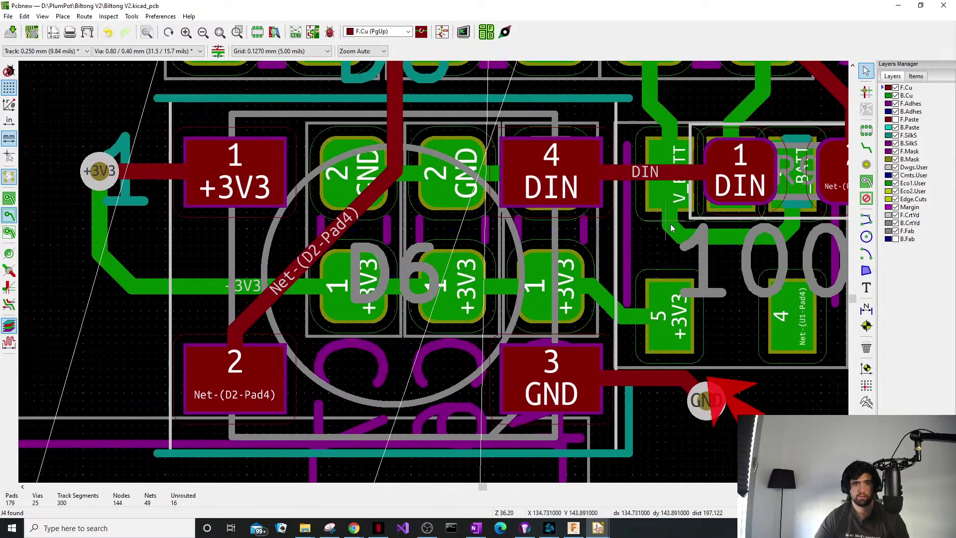
{"action": "scroll", "coordinate": [671, 228], "scroll_direction": "down", "scroll_amount": 1}
{"action": "scroll", "coordinate": [667, 289], "scroll_direction": "up", "scroll_amount": 5}
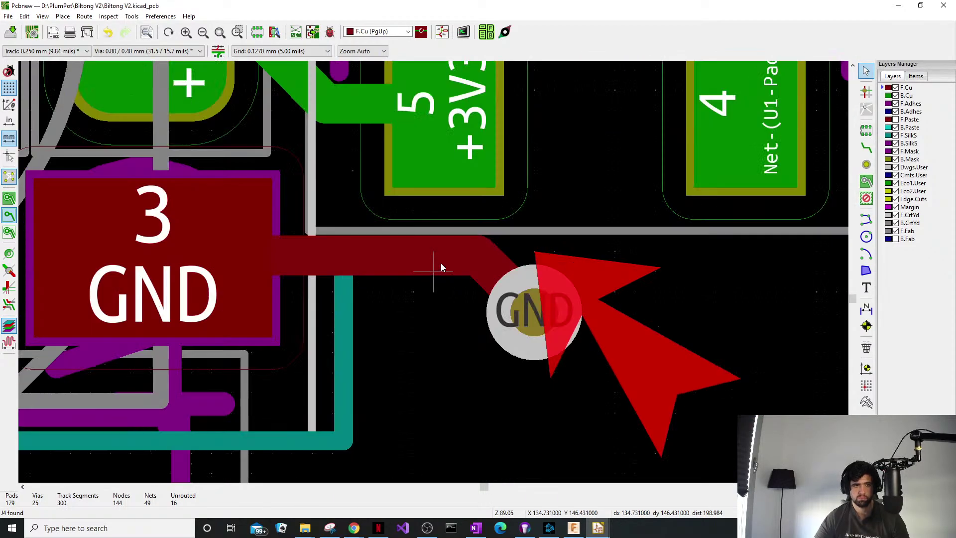
{"action": "left_click", "coordinate": [441, 263]}
{"action": "key", "text": "Delete"}
{"action": "key", "text": "x"}
{"action": "left_click", "coordinate": [151, 256]}
{"action": "key", "text": "Escape"}
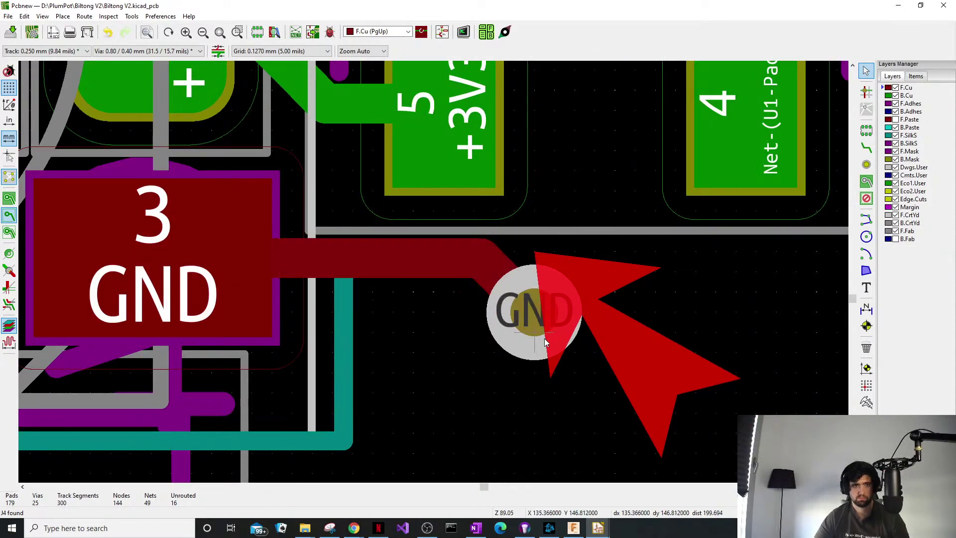
{"action": "left_click_drag", "start_coordinate": [544, 339], "coordinate": [574, 373]}
{"action": "mouse_move", "coordinate": [390, 269]}
{"action": "left_mouse_down"}
{"action": "mouse_move", "coordinate": [391, 282]}
{"action": "mouse_move", "coordinate": [376, 278]}
{"action": "left_mouse_up"}
{"action": "scroll", "coordinate": [376, 277], "scroll_direction": "down", "scroll_amount": 3}
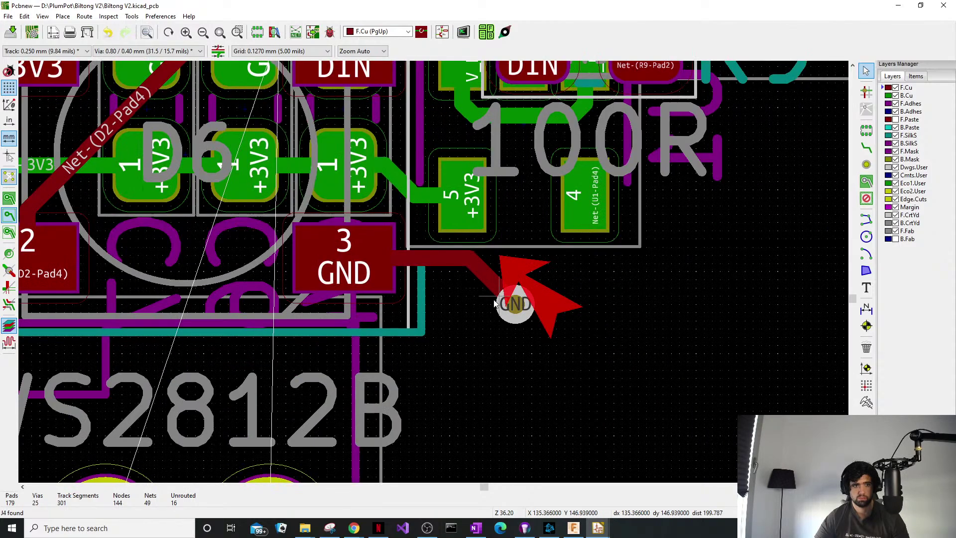
Examine the routing around R9, D6 and D2 and the remaining unrouted lines near the Smart_GND pad.
{"action": "middle_click_drag", "start_coordinate": [640, 182], "coordinate": [438, 368]}
{"action": "middle_click_drag", "start_coordinate": [498, 305], "coordinate": [440, 355]}
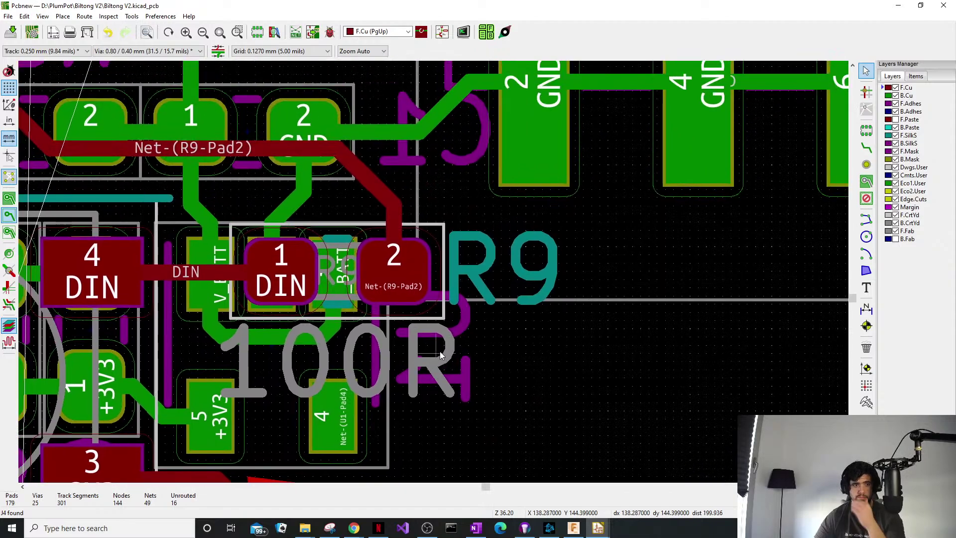
{"action": "scroll", "coordinate": [414, 299], "scroll_direction": "up", "scroll_amount": 3}
{"action": "scroll", "coordinate": [399, 259], "scroll_direction": "left", "scroll_amount": 3}
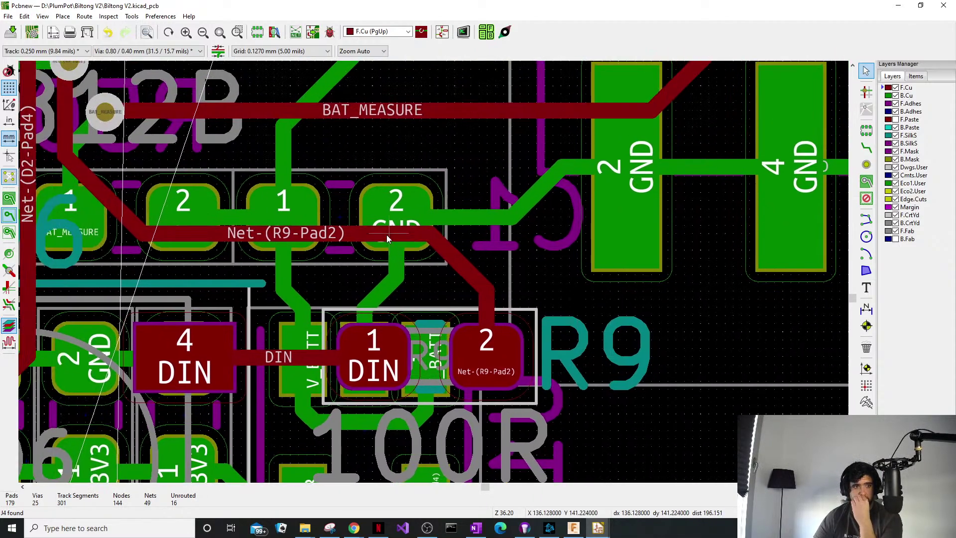
{"action": "scroll", "coordinate": [386, 234], "scroll_direction": "up", "scroll_amount": 3}
{"action": "scroll", "coordinate": [386, 234], "scroll_direction": "left", "scroll_amount": 2}
{"action": "scroll", "coordinate": [447, 288], "scroll_direction": "down", "scroll_amount": 1}
{"action": "middle_click_drag", "start_coordinate": [432, 271], "coordinate": [440, 278]}
{"action": "scroll", "coordinate": [401, 196], "scroll_direction": "down", "scroll_amount": 2}
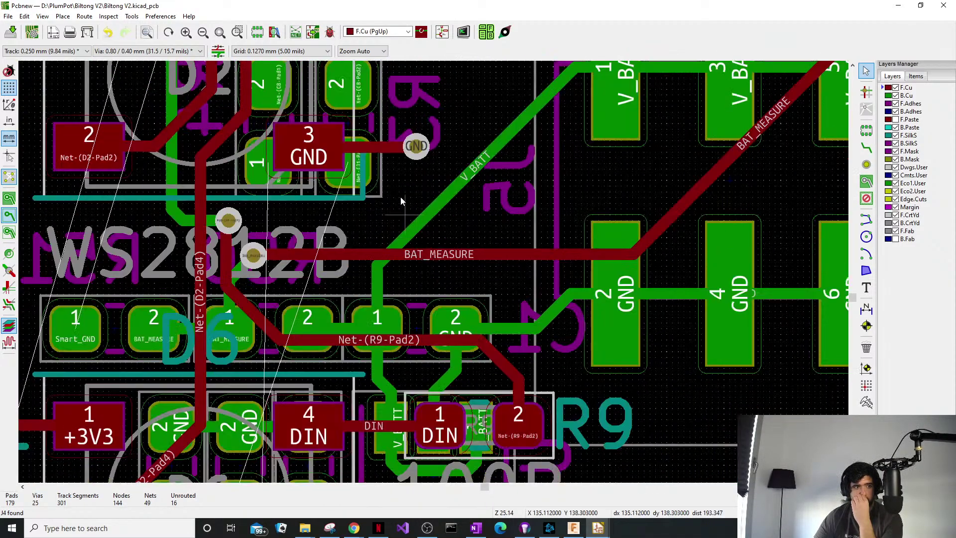
{"action": "middle_click_drag", "start_coordinate": [400, 196], "coordinate": [528, 340]}
{"action": "scroll", "coordinate": [459, 309], "scroll_direction": "down", "scroll_amount": 4}
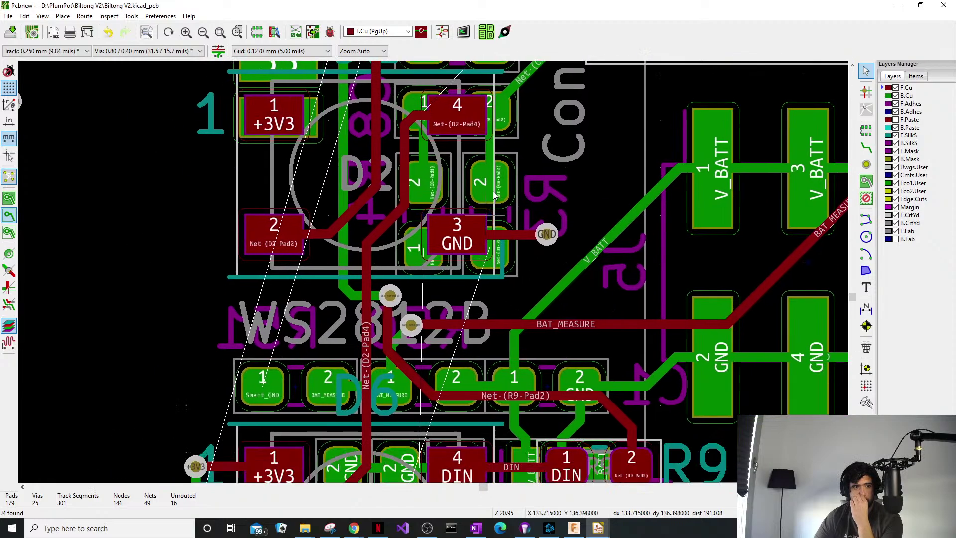
{"action": "scroll", "coordinate": [379, 279], "scroll_direction": "left", "scroll_amount": 2}
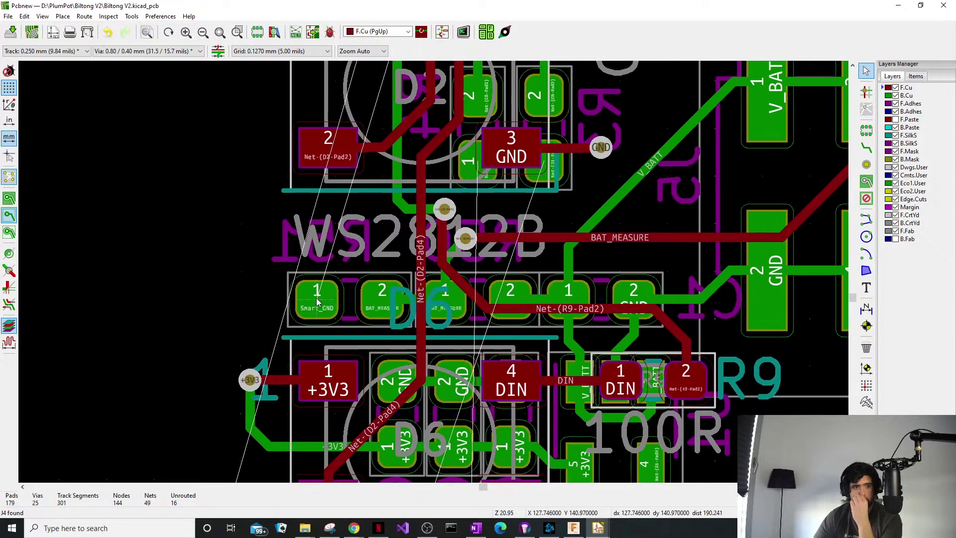
Route a short horizontal Smart_GND stub on B.Cu from the pad above D6 outward, away from the neighbouring pads.
{"action": "key", "text": "x"}
{"action": "key", "text": "Page_Down"}
{"action": "scroll", "coordinate": [317, 297], "scroll_direction": "down", "scroll_amount": 2}
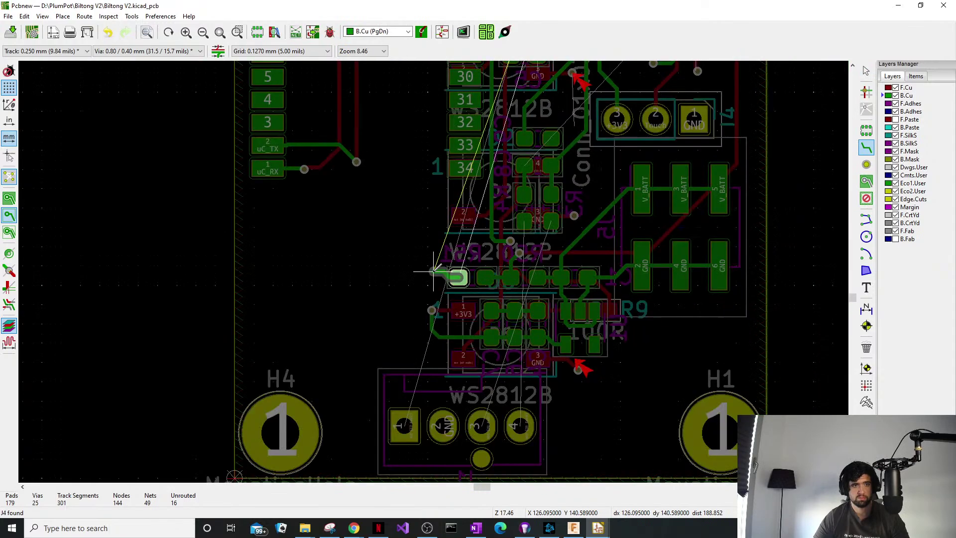
{"action": "middle_click_drag", "start_coordinate": [434, 272], "coordinate": [395, 468]}
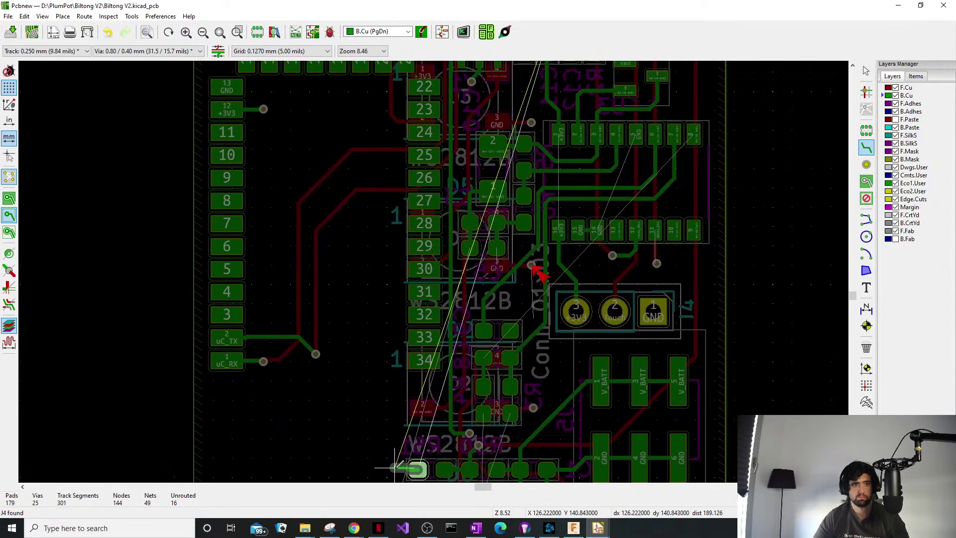
{"action": "scroll", "coordinate": [395, 468], "scroll_direction": "up", "scroll_amount": 4}
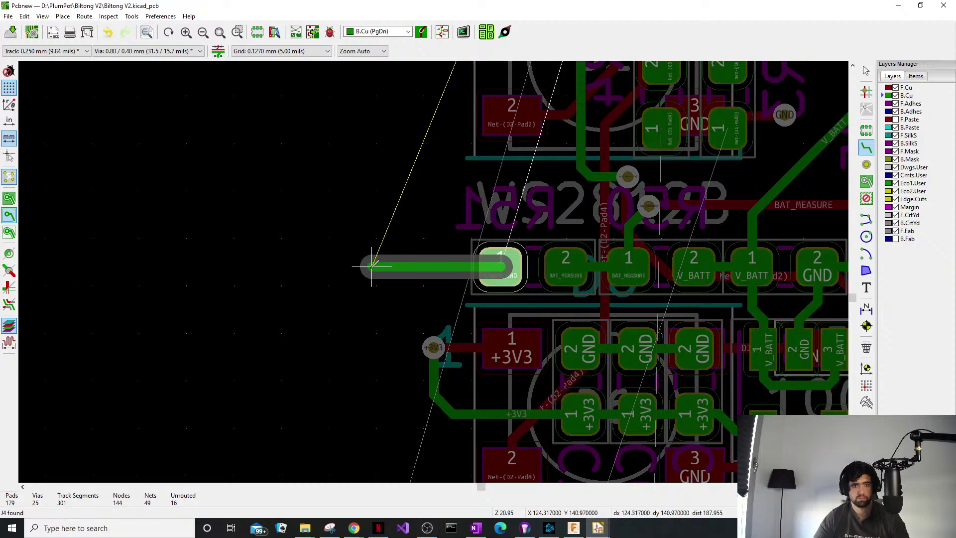
{"action": "double_click", "coordinate": [373, 265]}
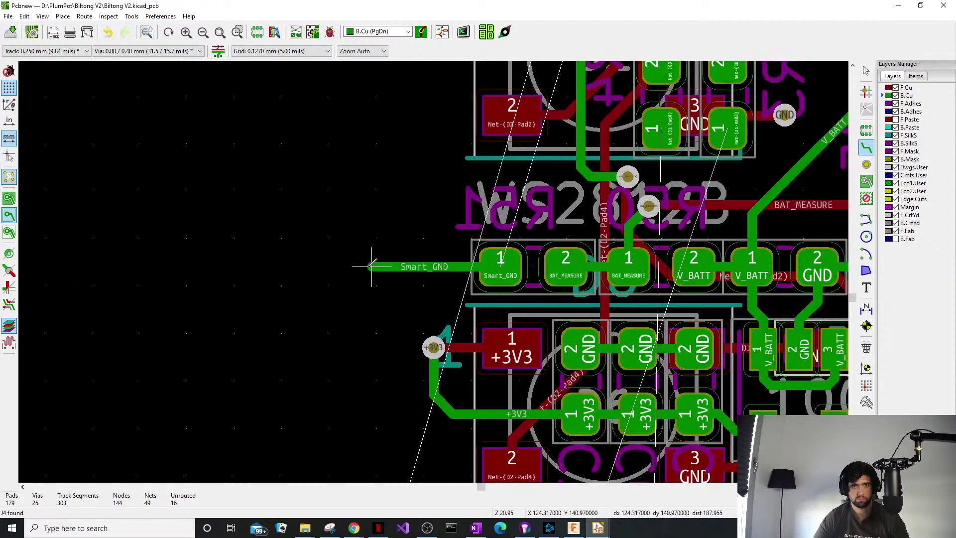
{"action": "key", "text": "Escape"}
Route a short Smart_GND track on B.Cu from U2 pad 2 toward the chip's interior and end it in a via.
{"action": "scroll", "coordinate": [374, 279], "scroll_direction": "down", "scroll_amount": 6}
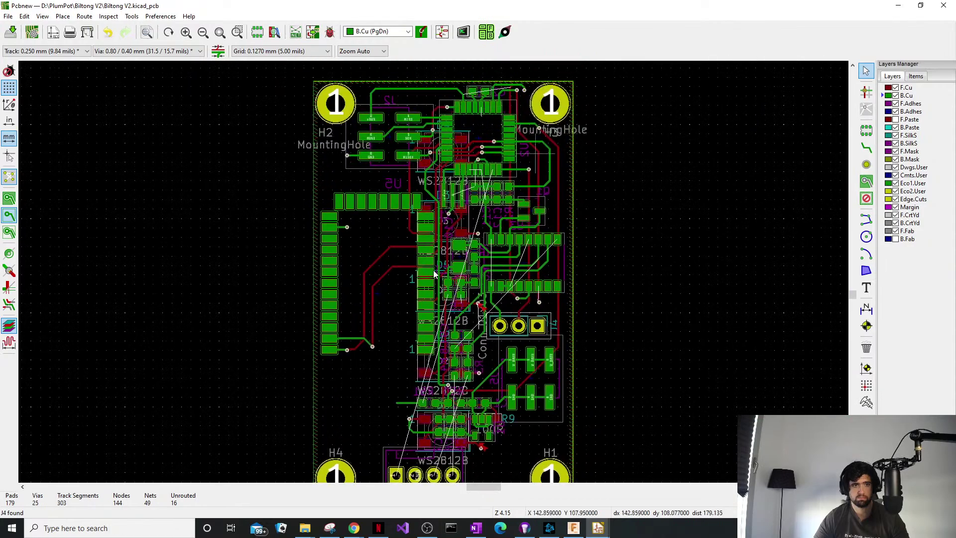
{"action": "scroll", "coordinate": [433, 270], "scroll_direction": "up", "scroll_amount": 6}
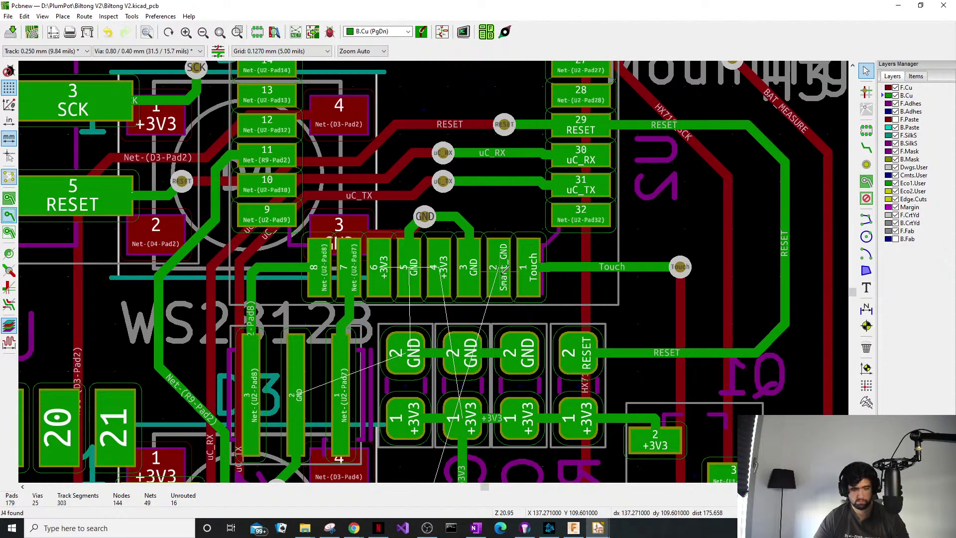
{"action": "key", "text": "x"}
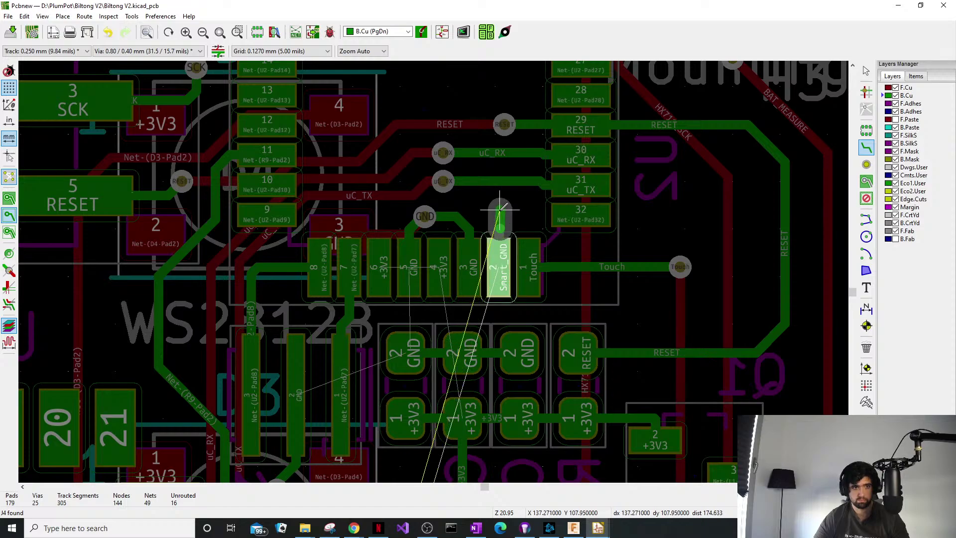
{"action": "double_click", "coordinate": [501, 208]}
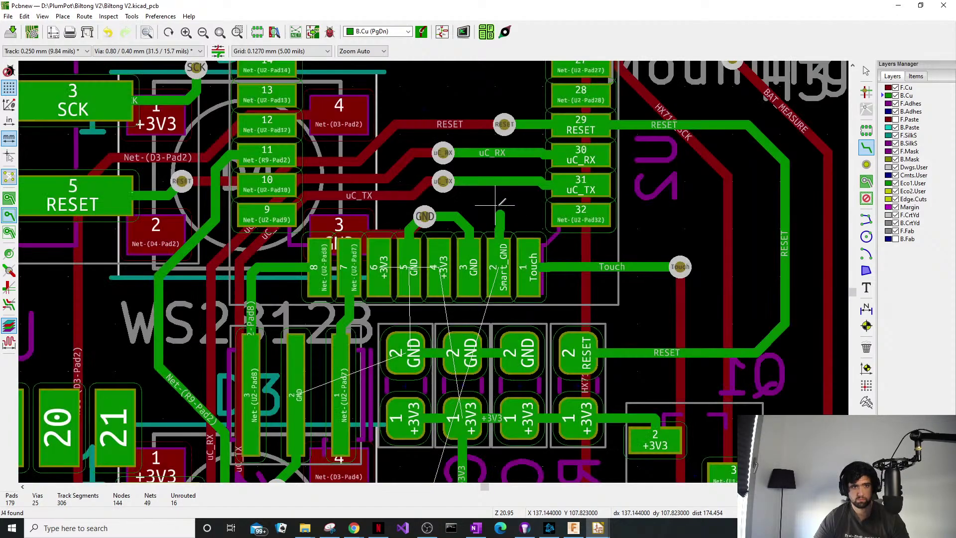
{"action": "key", "text": "Escape"}
{"action": "scroll", "coordinate": [499, 205], "scroll_direction": "up", "scroll_amount": 3}
{"action": "key", "text": "ctrl+v"}
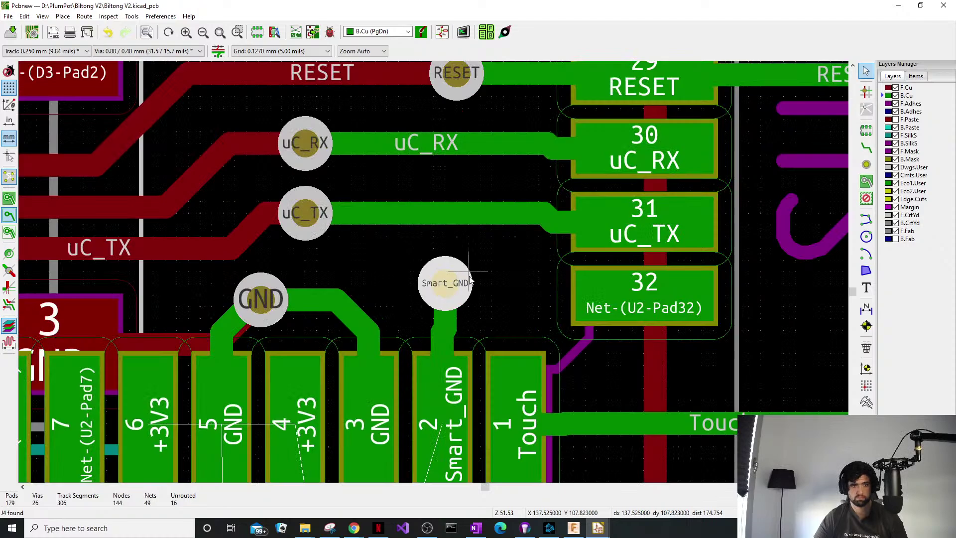
Route Smart_GND on F.Cu from the new U2 via down the board to just past the GND via beside D5.
{"action": "left_click", "coordinate": [889, 88]}
{"action": "left_click", "coordinate": [867, 147]}
{"action": "left_click", "coordinate": [445, 283]}
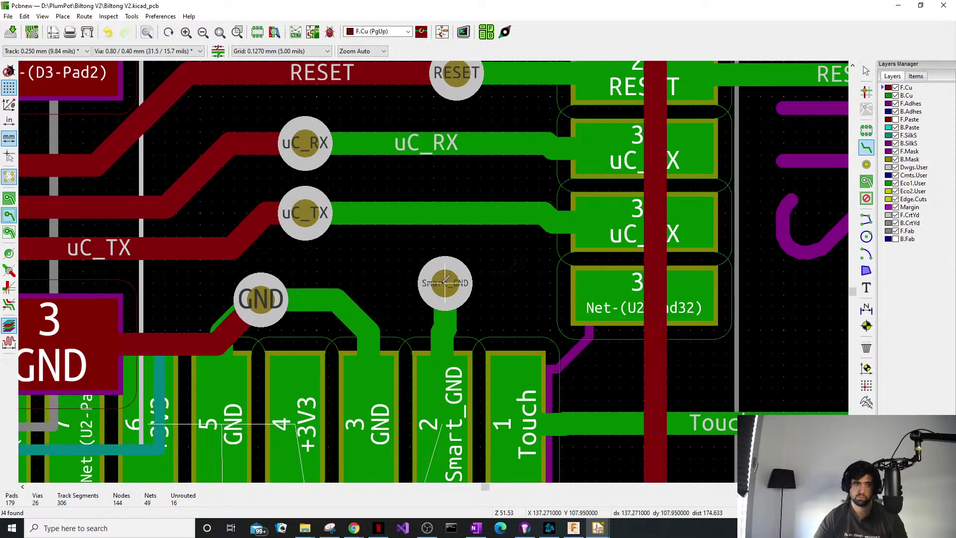
{"action": "scroll", "coordinate": [445, 283], "scroll_direction": "down", "scroll_amount": 7}
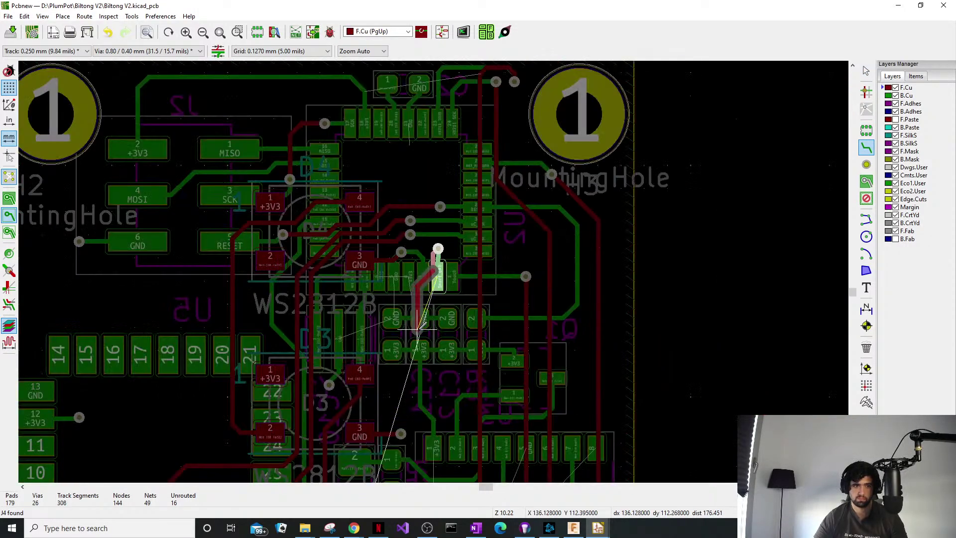
{"action": "middle_click_drag", "start_coordinate": [419, 328], "coordinate": [460, 115]}
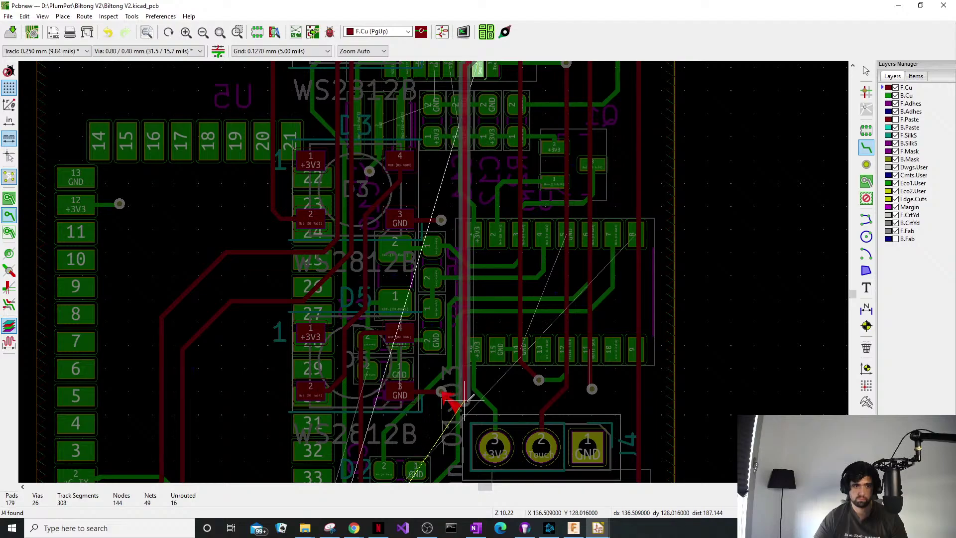
{"action": "middle_click_drag", "start_coordinate": [507, 370], "coordinate": [534, 234]}
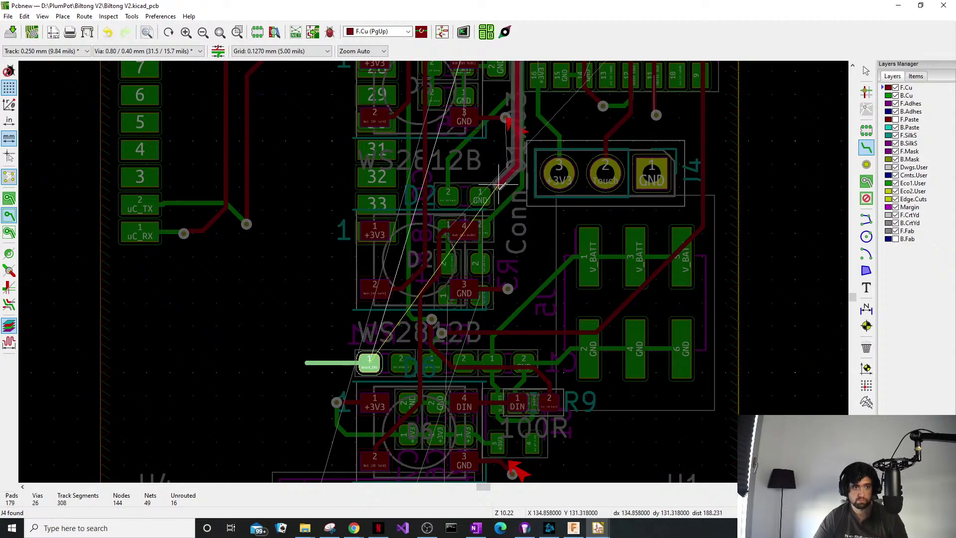
{"action": "middle_click_drag", "start_coordinate": [513, 175], "coordinate": [523, 215]}
{"action": "left_click", "coordinate": [520, 210]}
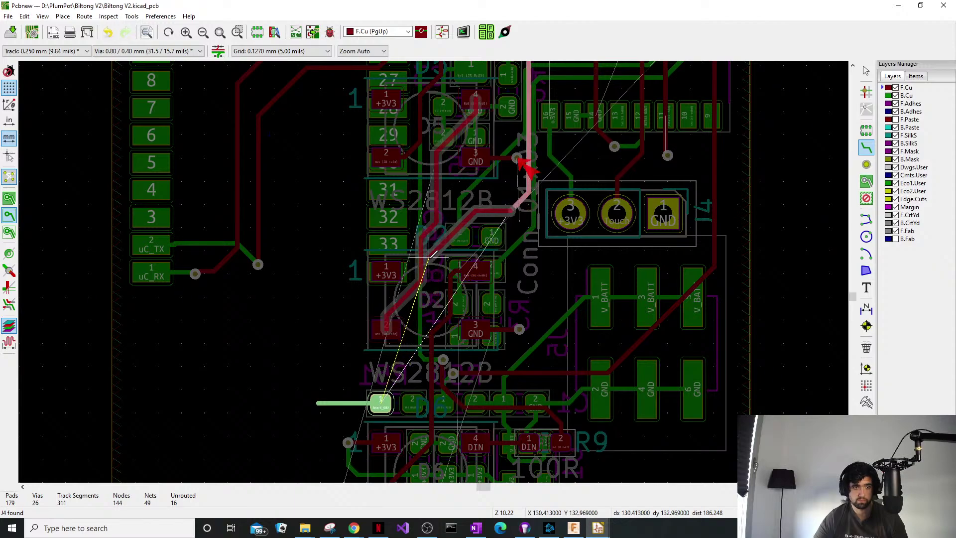
Continue the F.Cu Smart_GND track through D2 between its neighbouring tracks, ending in a via just above the Smart_GND pad over D6.
{"action": "left_click", "coordinate": [440, 234]}
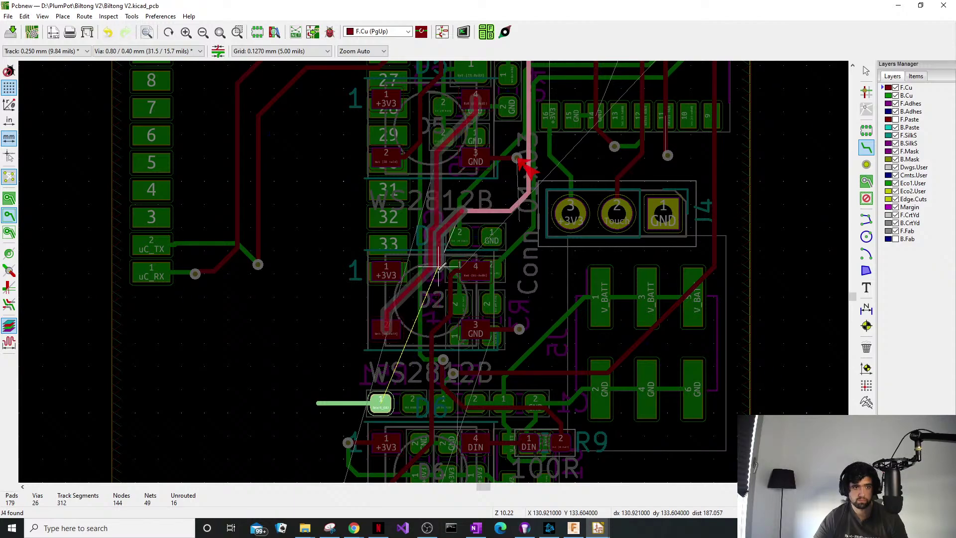
{"action": "left_click", "coordinate": [438, 295]}
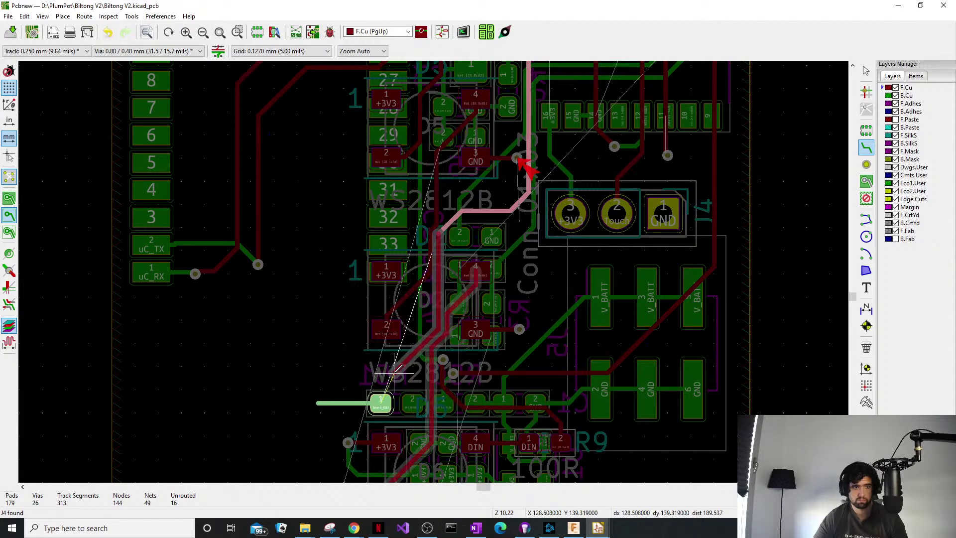
{"action": "scroll", "coordinate": [341, 389], "scroll_direction": "up", "scroll_amount": 4}
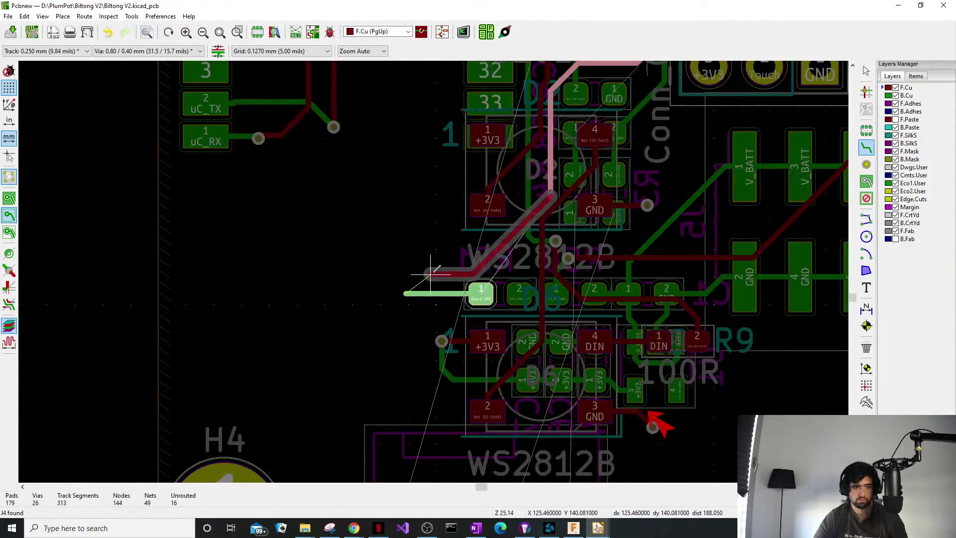
{"action": "double_click", "coordinate": [542, 230]}
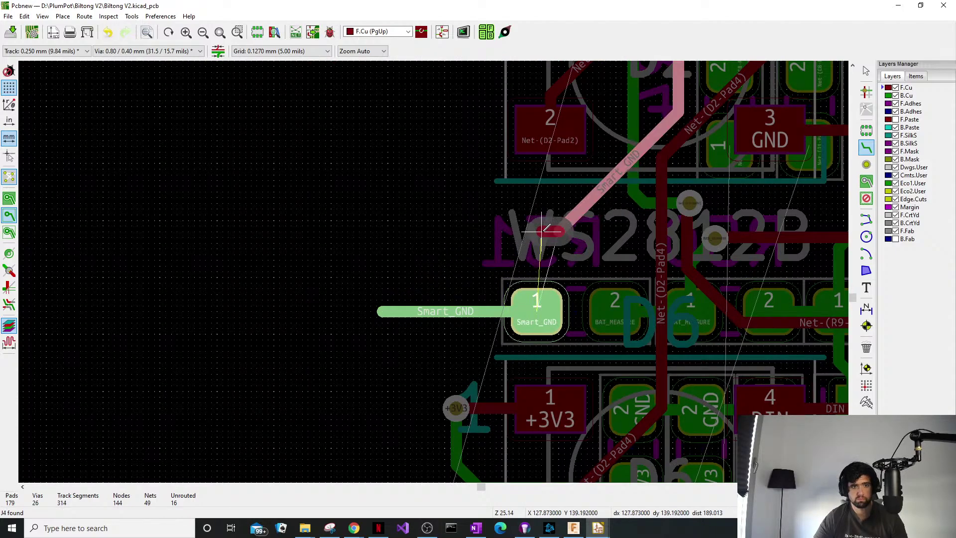
{"action": "key", "text": "Escape"}
{"action": "key", "text": "Escape"}
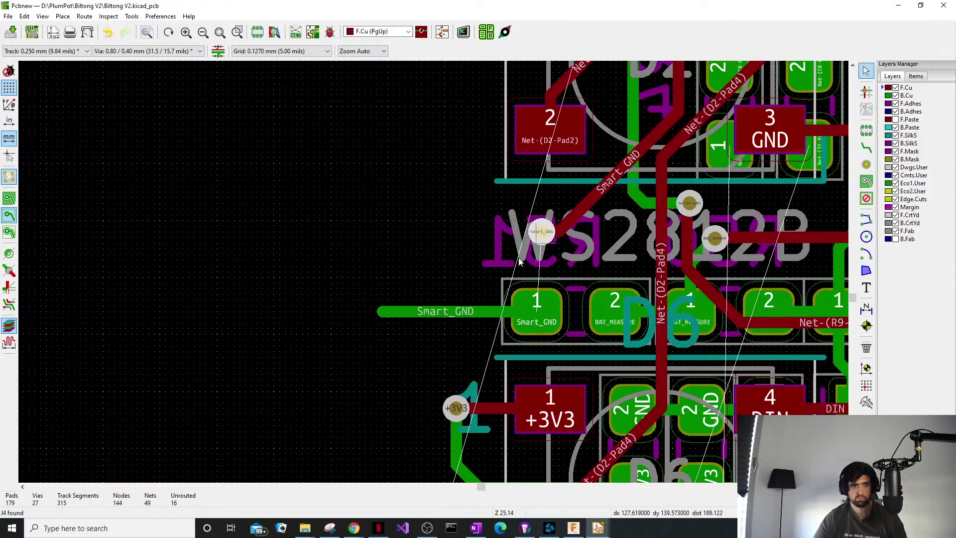
Try to reshape the B.Cu Smart_GND stub beside the pad above D6, and delete all of its segments.
{"action": "left_click", "coordinate": [435, 312]}
{"action": "left_click_drag", "start_coordinate": [393, 319], "coordinate": [445, 273]}
{"action": "left_click", "coordinate": [438, 260]}
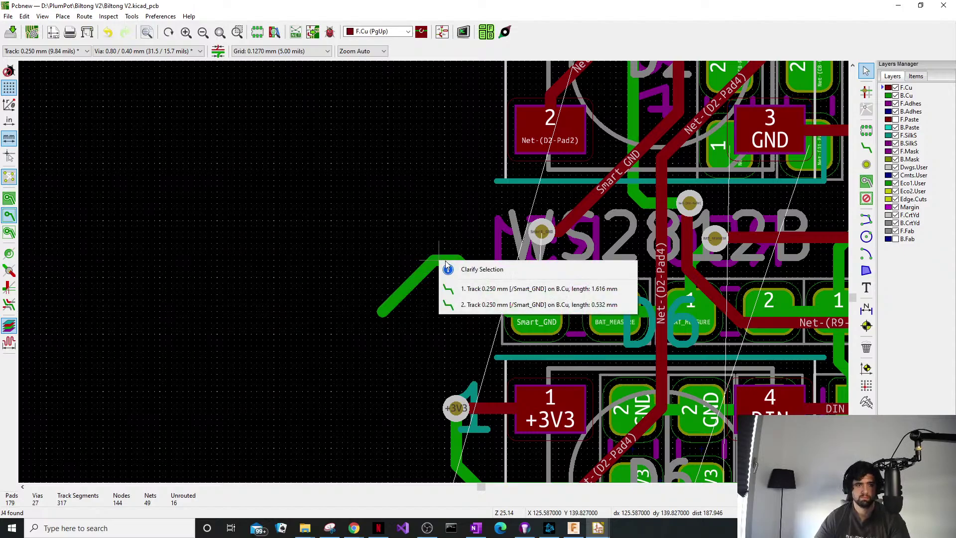
{"action": "left_click", "coordinate": [444, 288]}
{"action": "key", "text": "Delete"}
{"action": "left_click", "coordinate": [443, 261]}
{"action": "key", "text": "Delete"}
{"action": "left_click", "coordinate": [466, 269]}
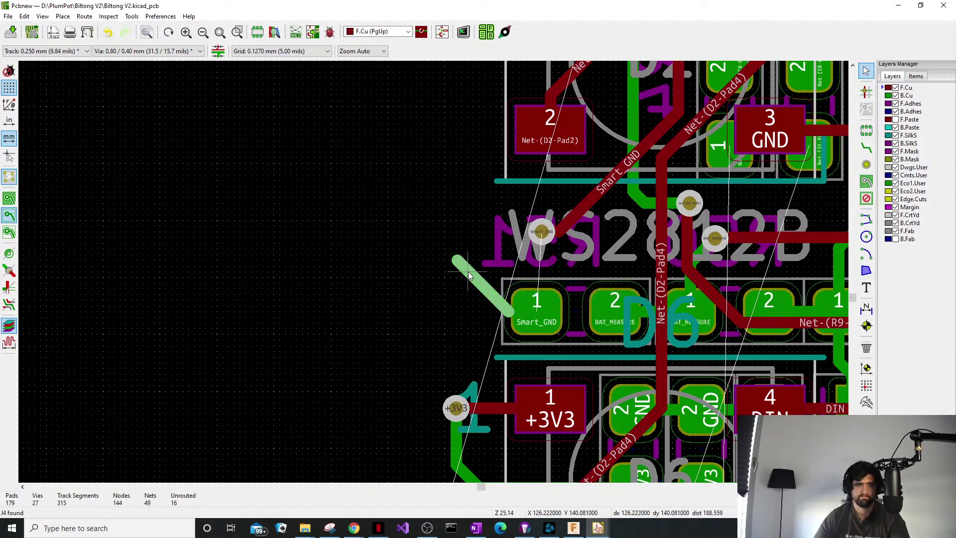
{"action": "key", "text": "Delete"}
{"action": "left_click", "coordinate": [510, 313]}
{"action": "key", "text": "Delete"}
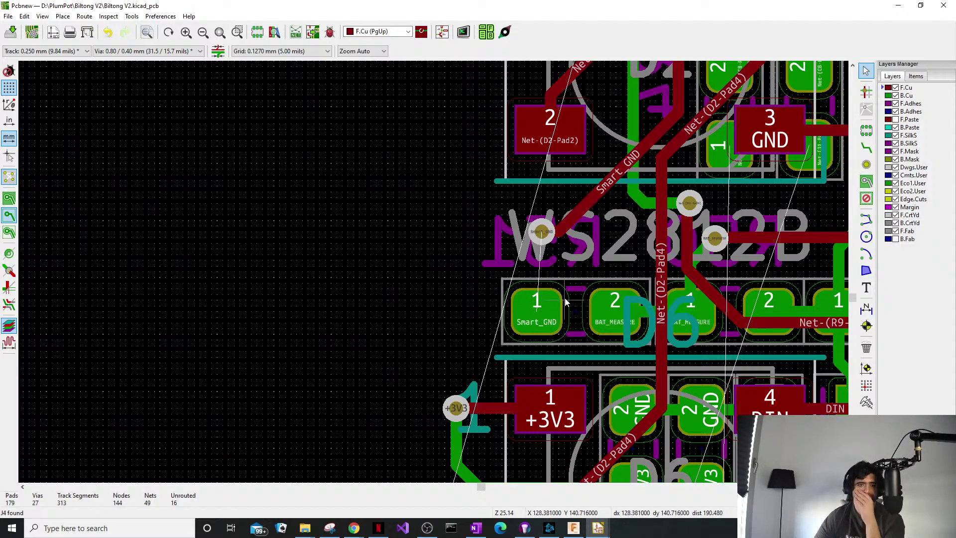
Route a short Smart_GND track on B.Cu from the pad above D6 to the via directly above it.
{"action": "left_click", "coordinate": [867, 156]}
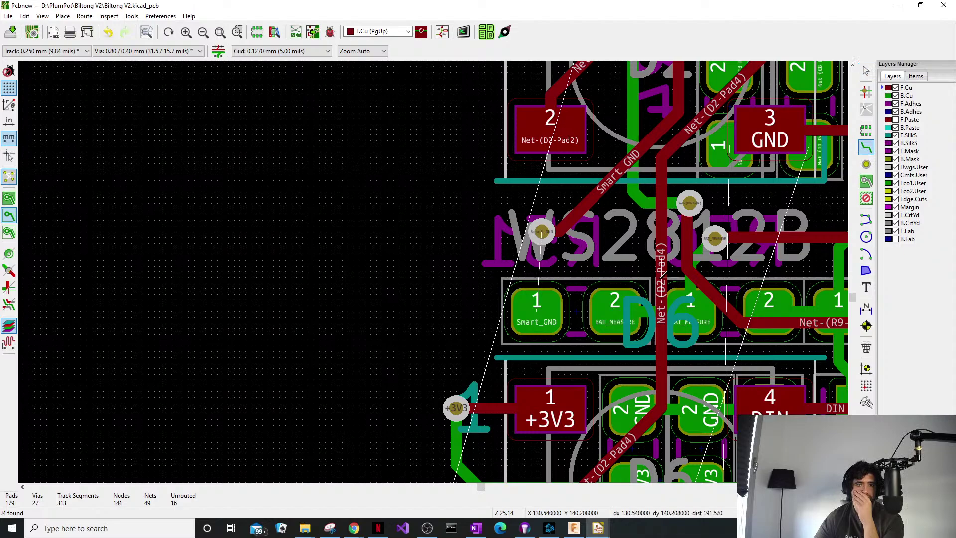
{"action": "key", "text": "Page_Down"}
{"action": "left_click", "coordinate": [545, 308]}
{"action": "left_click", "coordinate": [541, 231]}
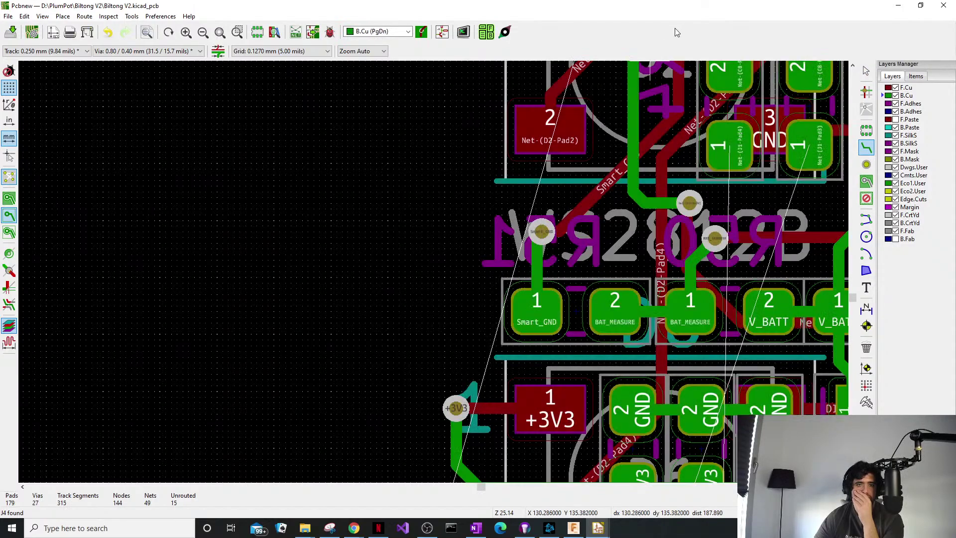
{"action": "scroll", "coordinate": [497, 284], "scroll_direction": "down", "scroll_amount": 6}
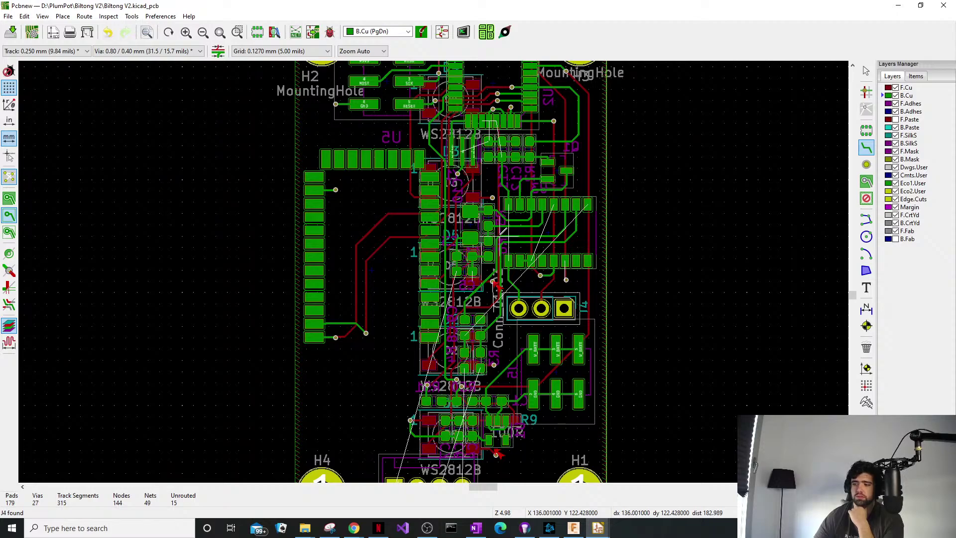
{"action": "scroll", "coordinate": [497, 286], "scroll_direction": "down", "scroll_amount": 3}
{"action": "scroll", "coordinate": [490, 299], "scroll_direction": "up", "scroll_amount": 3}
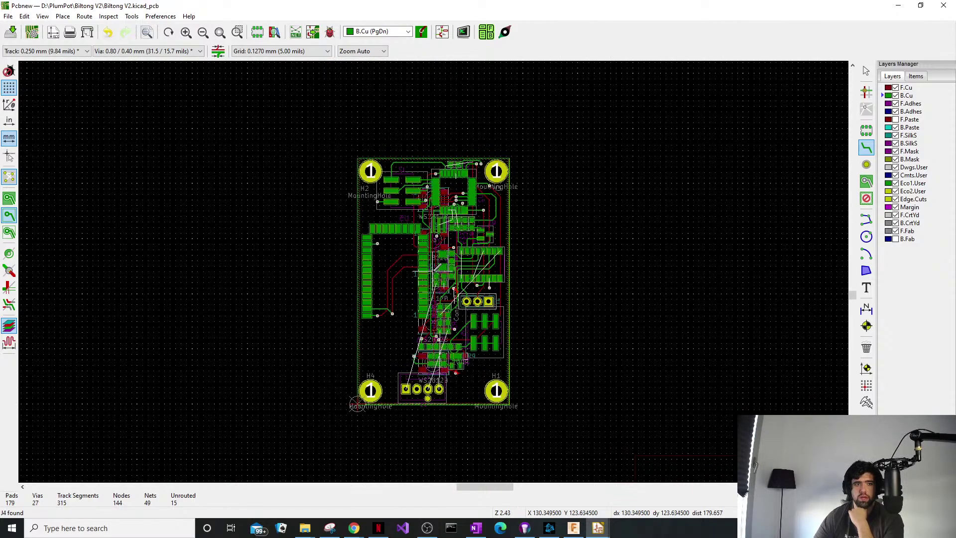
Open the board's 3D view and examine the component placement on both sides and along the edge.
{"action": "scroll", "coordinate": [488, 309], "scroll_direction": "down", "scroll_amount": 3}
{"action": "scroll", "coordinate": [477, 294], "scroll_direction": "up", "scroll_amount": 3}
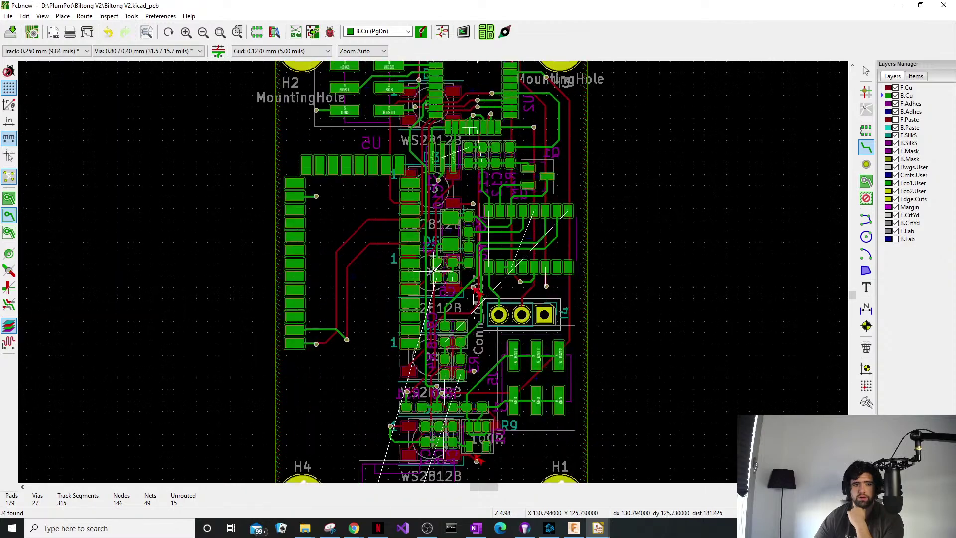
{"action": "scroll", "coordinate": [429, 271], "scroll_direction": "down", "scroll_amount": 3}
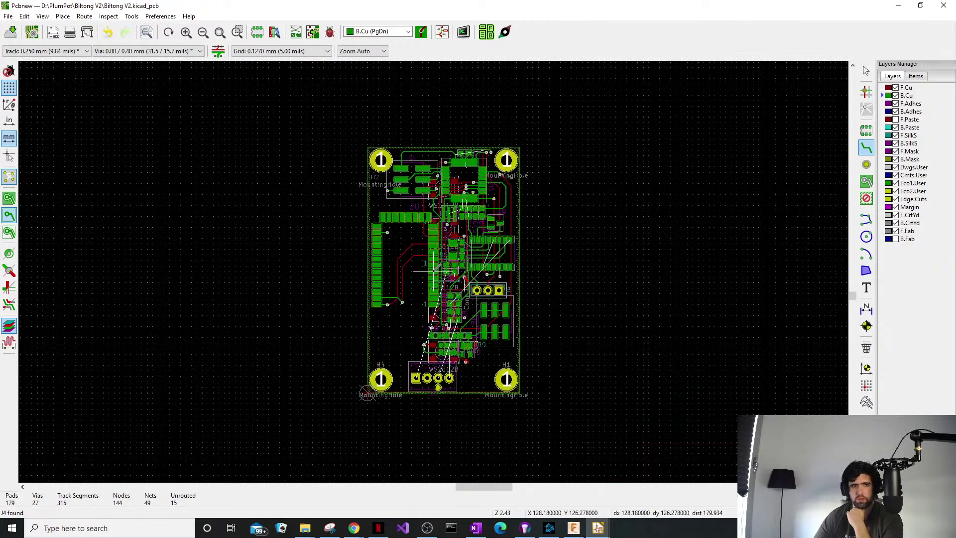
{"action": "scroll", "coordinate": [432, 267], "scroll_direction": "up", "scroll_amount": 3}
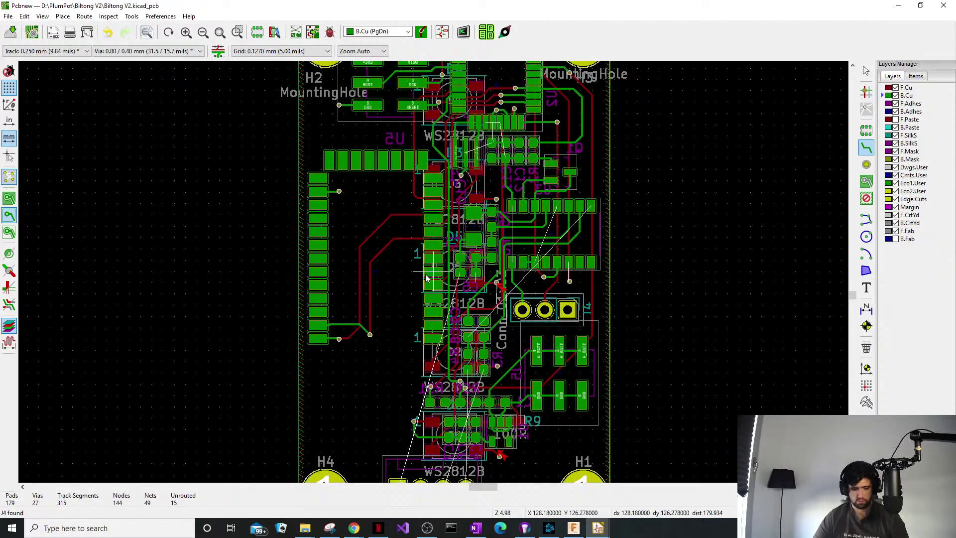
{"action": "key", "text": "alt+3"}
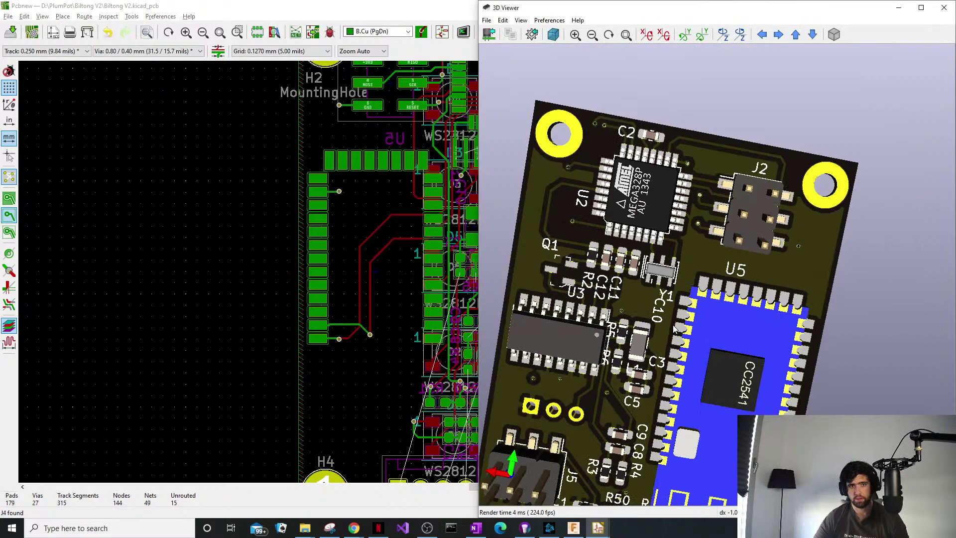
{"action": "middle_click_drag", "start_coordinate": [675, 330], "coordinate": [699, 215]}
{"action": "left_click_drag", "start_coordinate": [650, 370], "coordinate": [745, 380]}
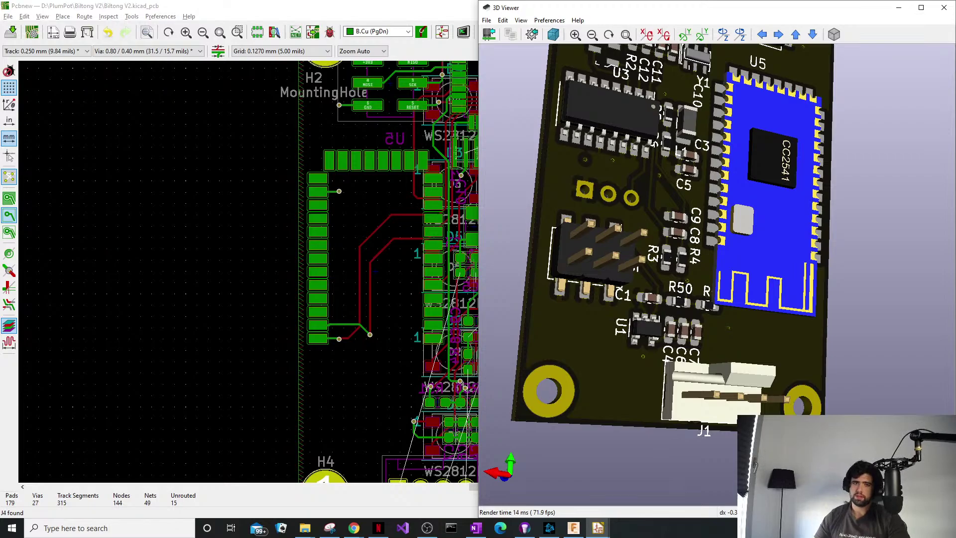
{"action": "left_click_drag", "start_coordinate": [675, 200], "coordinate": [755, 133]}
{"action": "left_click_drag", "start_coordinate": [518, 260], "coordinate": [858, 280]}
{"action": "left_click_drag", "start_coordinate": [697, 287], "coordinate": [770, 353]}
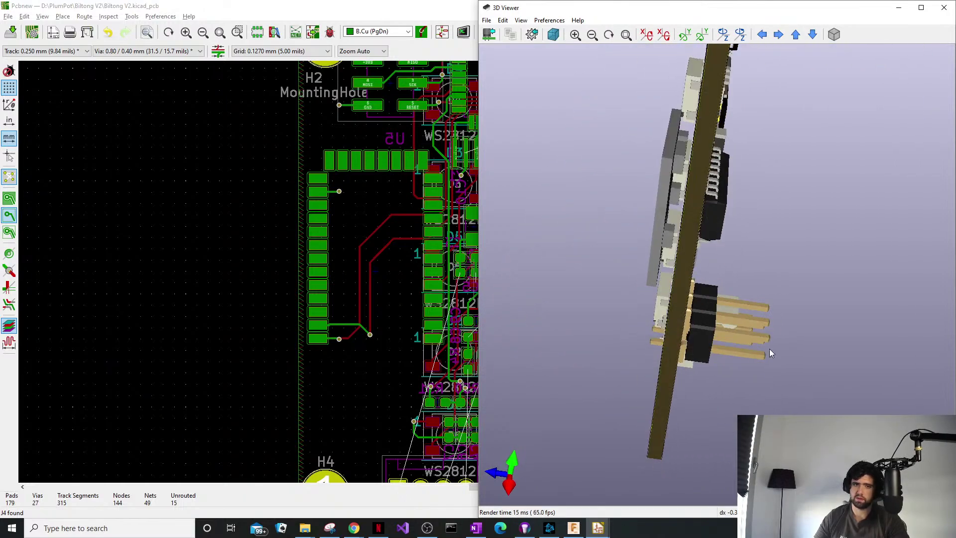
{"action": "left_click_drag", "start_coordinate": [619, 312], "coordinate": [630, 235]}
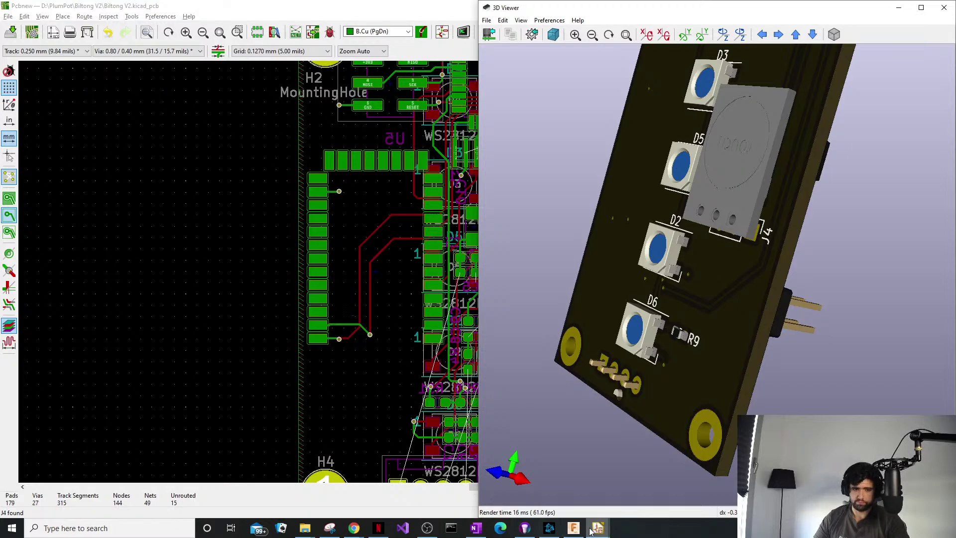
Open the Biltong V2 schematic and examine the R50/R51 battery divider, its BAT_MEASURE and Smart_GND nets, and the pin connections of U2.
{"action": "mouse_move", "coordinate": [598, 528]}
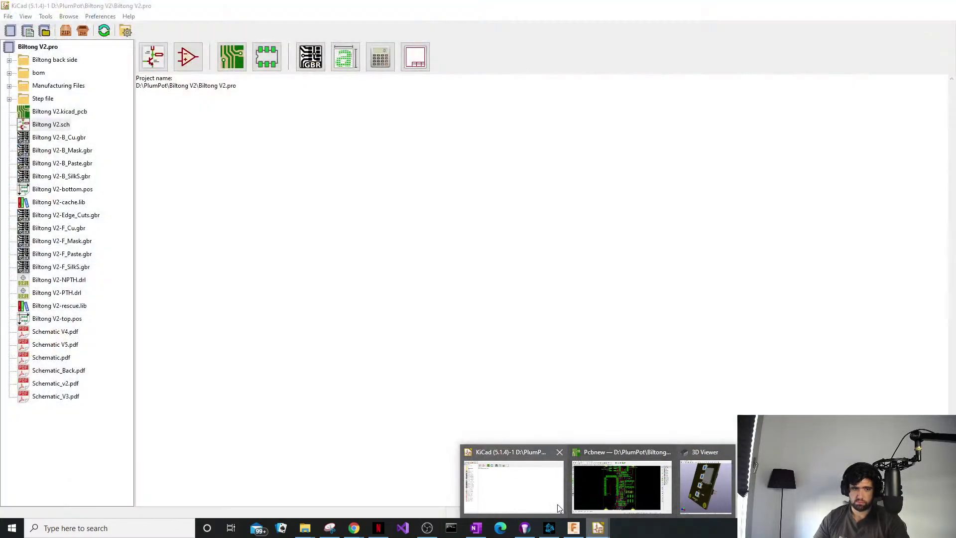
{"action": "left_click", "coordinate": [558, 504]}
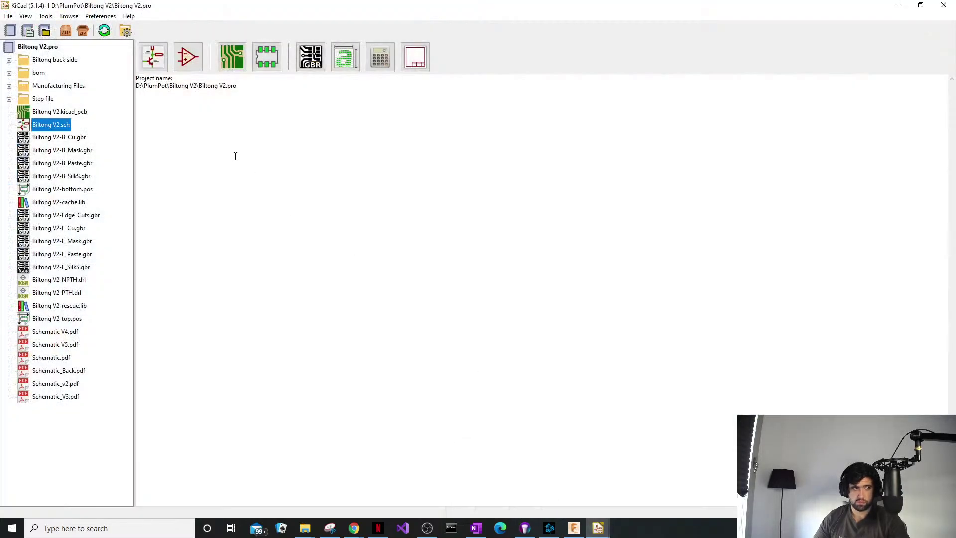
{"action": "double_click", "coordinate": [55, 125]}
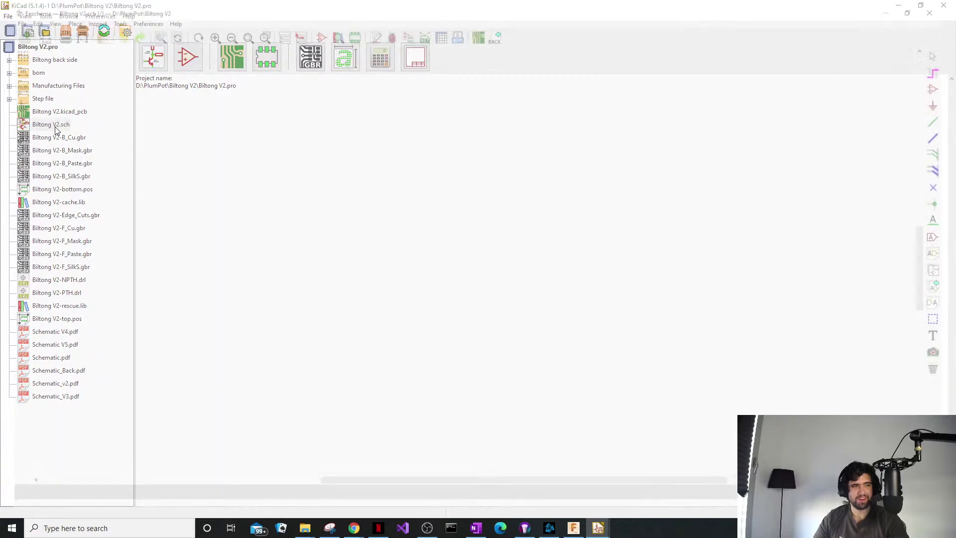
{"action": "scroll", "coordinate": [322, 247], "scroll_direction": "up", "scroll_amount": 5}
{"action": "middle_click_drag", "start_coordinate": [322, 244], "coordinate": [465, 396]}
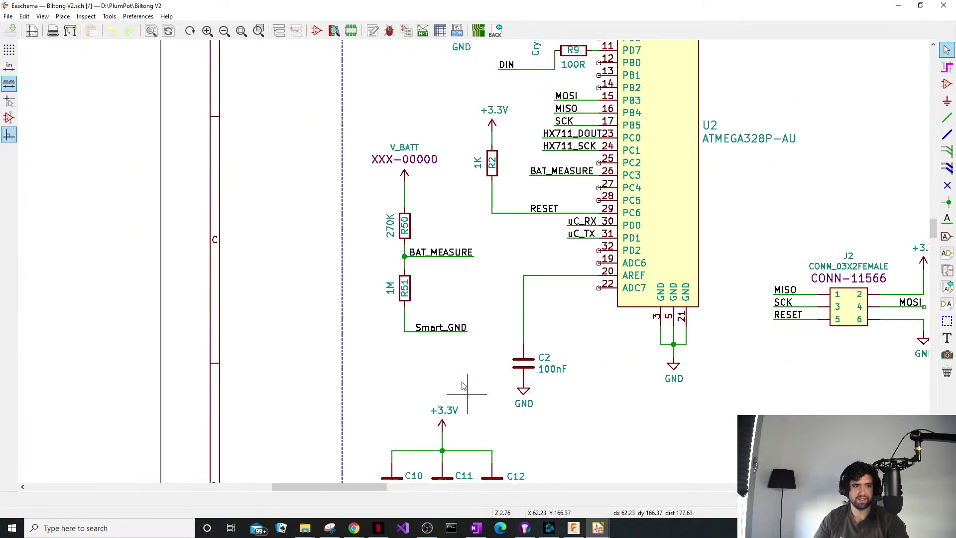
{"action": "middle_click_drag", "start_coordinate": [430, 306], "coordinate": [414, 303]}
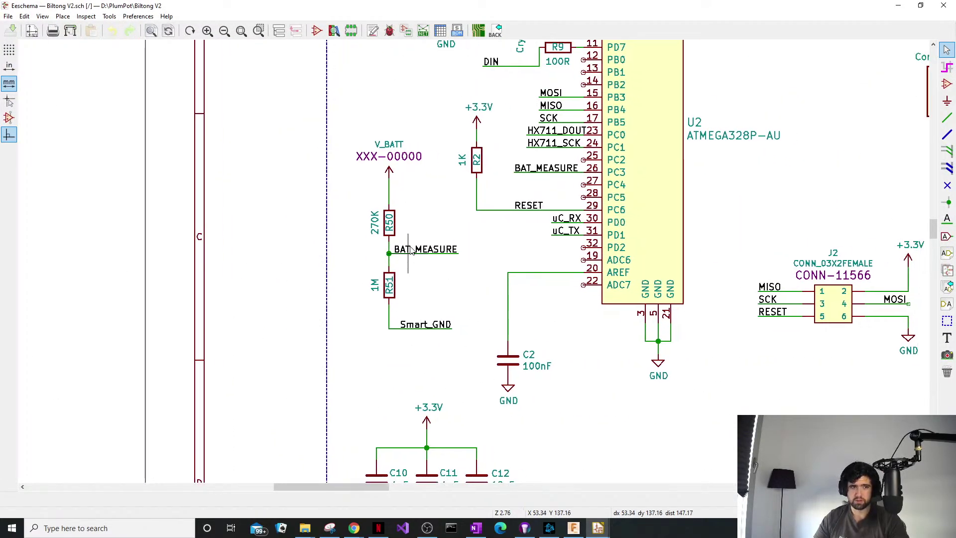
{"action": "middle_click_drag", "start_coordinate": [405, 255], "coordinate": [392, 262]}
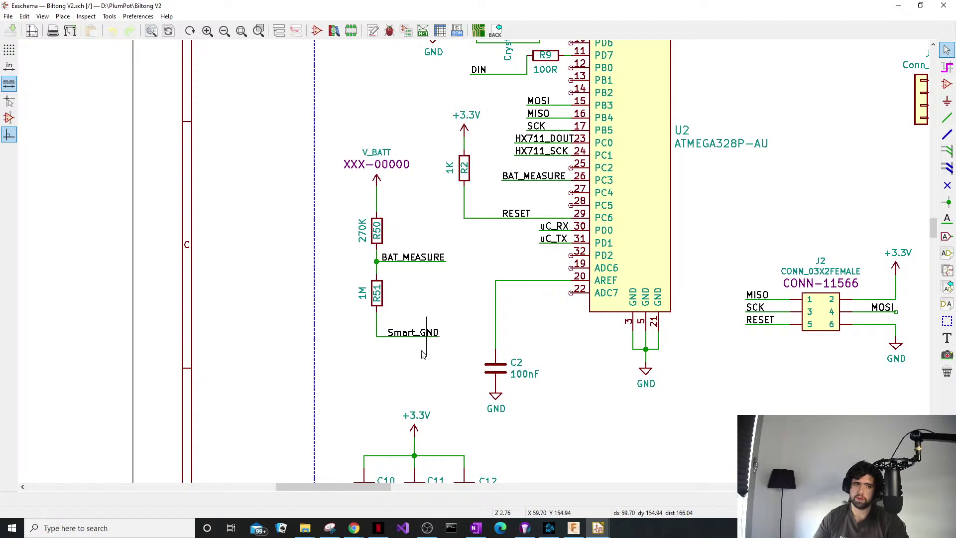
{"action": "middle_click_drag", "start_coordinate": [415, 361], "coordinate": [394, 363]}
{"action": "middle_click_drag", "start_coordinate": [452, 257], "coordinate": [409, 293]}
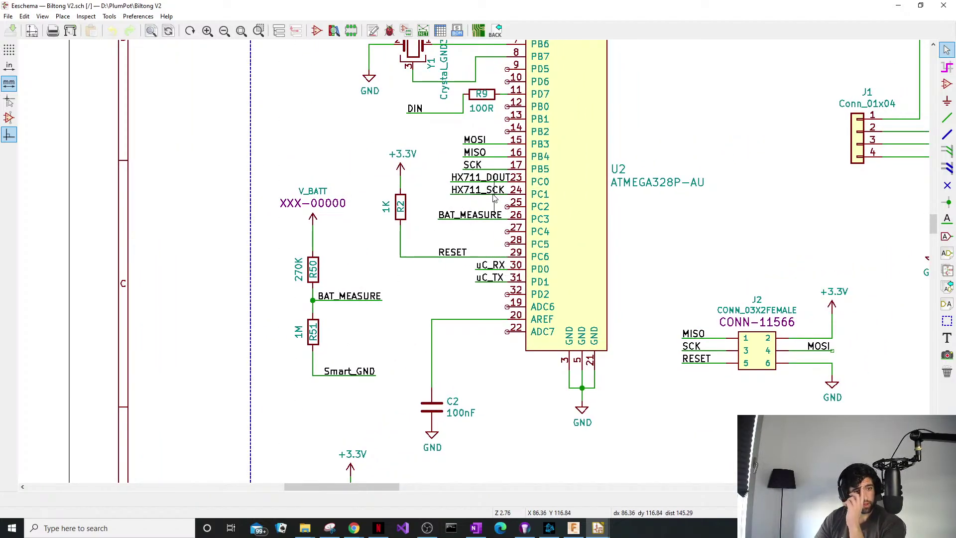
{"action": "middle_click_drag", "start_coordinate": [493, 228], "coordinate": [455, 292]}
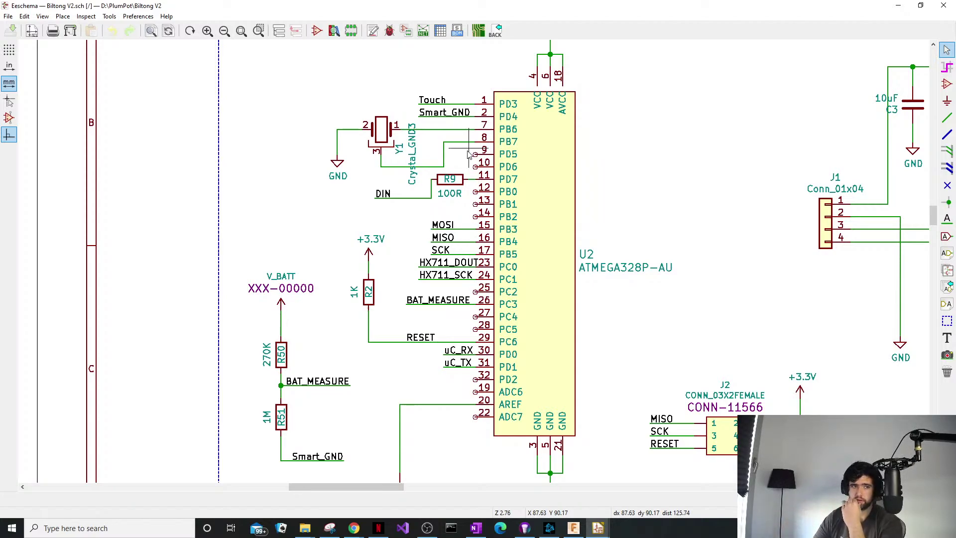
{"action": "middle_click_drag", "start_coordinate": [343, 430], "coordinate": [426, 307]}
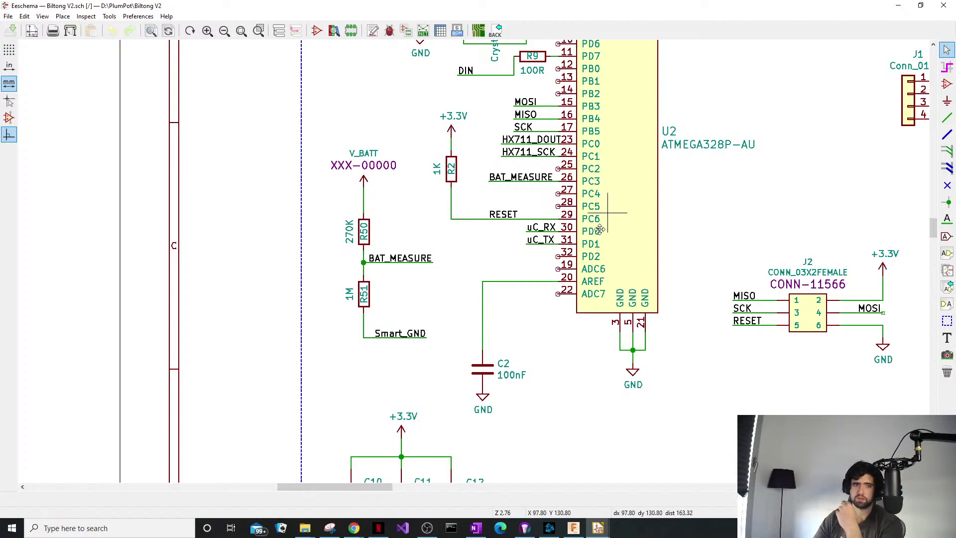
{"action": "middle_click_drag", "start_coordinate": [606, 215], "coordinate": [581, 277]}
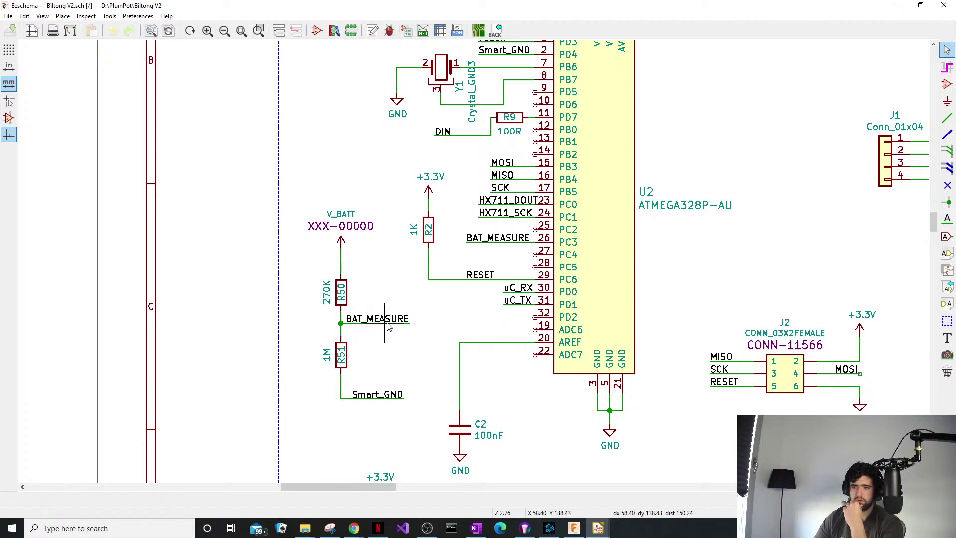
Return to the PCB layout and examine the unrouted connections around J1, D6, D2 and the U3 area.
{"action": "left_click", "coordinate": [598, 528]}
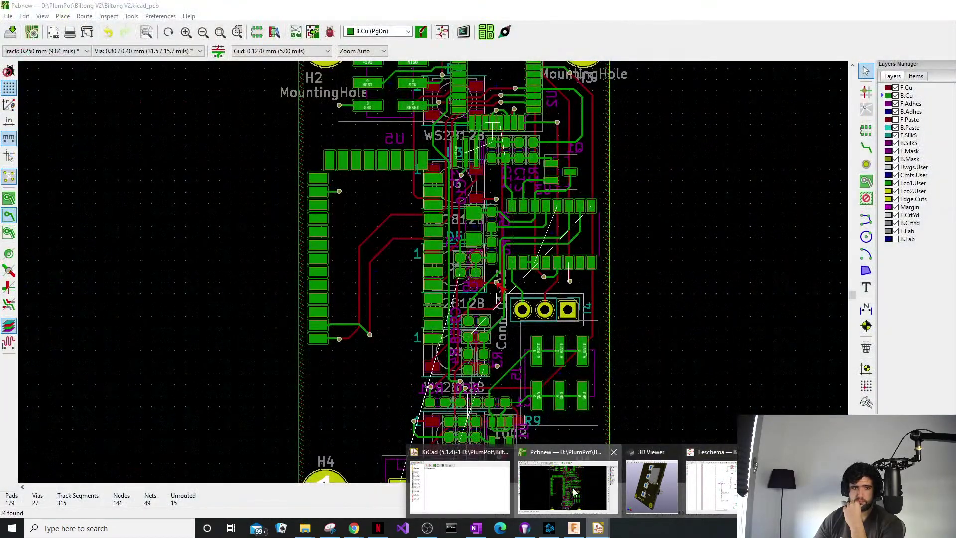
{"action": "left_click", "coordinate": [575, 492]}
{"action": "scroll", "coordinate": [433, 277], "scroll_direction": "up", "scroll_amount": 4}
{"action": "scroll", "coordinate": [456, 272], "scroll_direction": "down", "scroll_amount": 4}
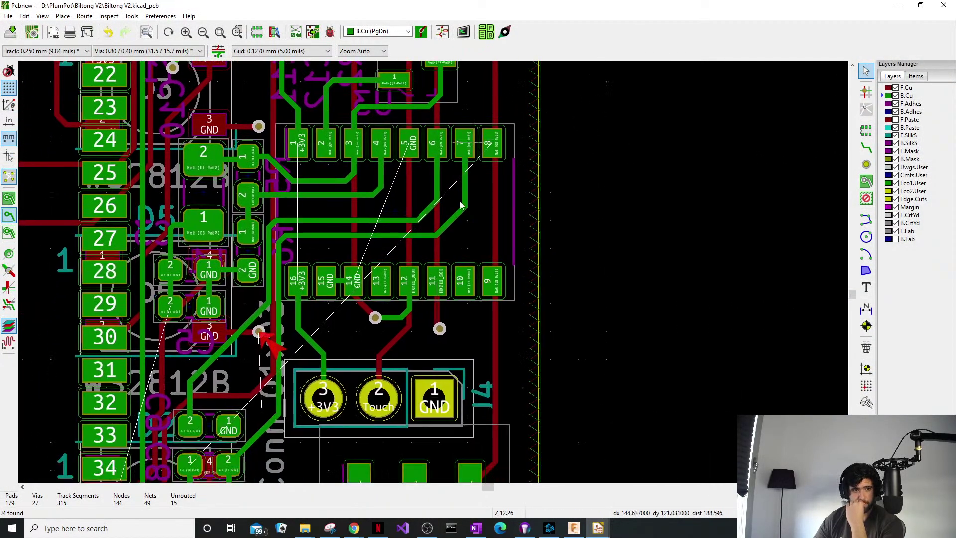
{"action": "scroll", "coordinate": [413, 413], "scroll_direction": "up", "scroll_amount": 4}
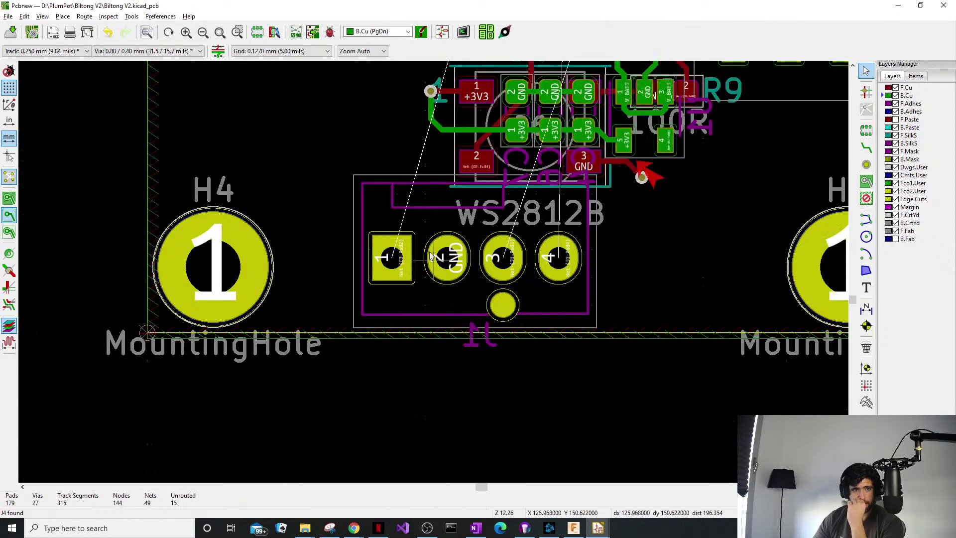
{"action": "middle_click_drag", "start_coordinate": [344, 217], "coordinate": [325, 212]}
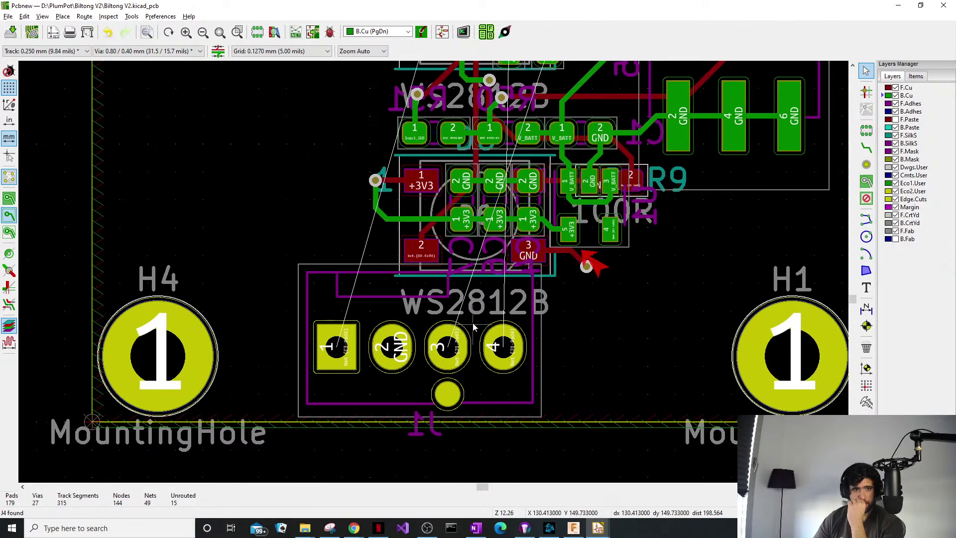
{"action": "middle_click_drag", "start_coordinate": [461, 287], "coordinate": [405, 395]}
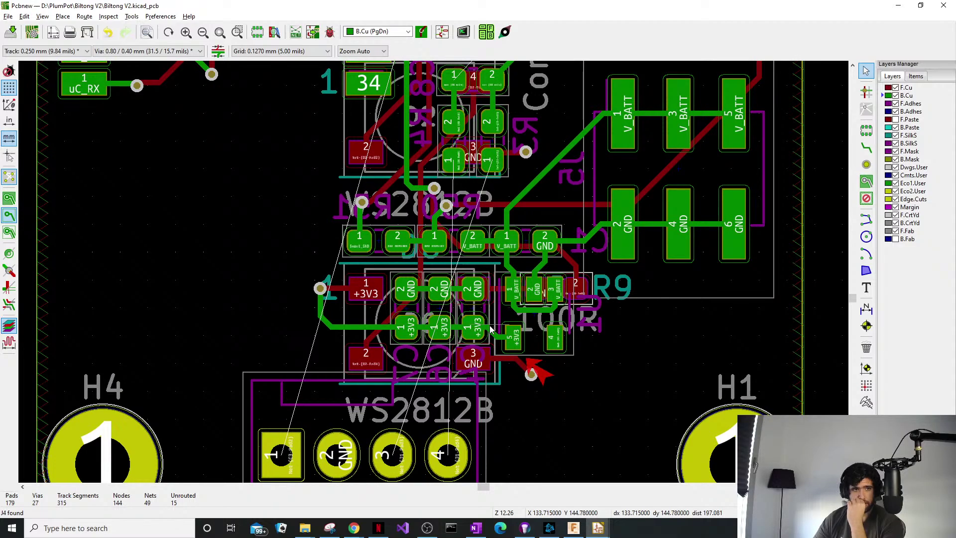
{"action": "middle_click_drag", "start_coordinate": [521, 214], "coordinate": [587, 335]}
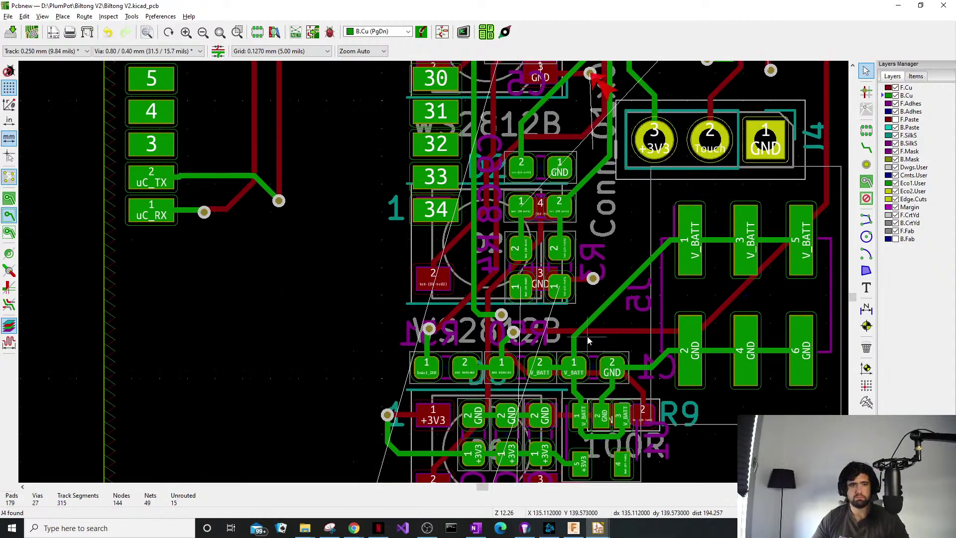
{"action": "scroll", "coordinate": [451, 193], "scroll_direction": "down", "scroll_amount": 1}
{"action": "middle_click_drag", "start_coordinate": [431, 349], "coordinate": [466, 473]}
{"action": "middle_click_drag", "start_coordinate": [499, 388], "coordinate": [575, 247]}
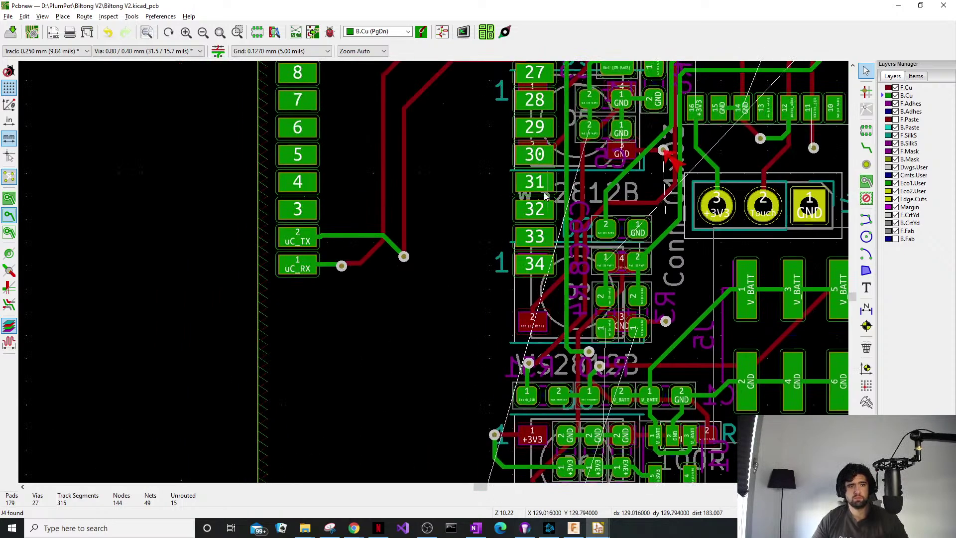
Reshape the B.Cu uC_TX track at U5 pad 2 by raising its horizontal segment slightly and shifting its diagonal outward to drop vertically into the via.
{"action": "scroll", "coordinate": [317, 243], "scroll_direction": "up", "scroll_amount": 1}
{"action": "scroll", "coordinate": [435, 276], "scroll_direction": "up", "scroll_amount": 4}
{"action": "key", "text": "d"}
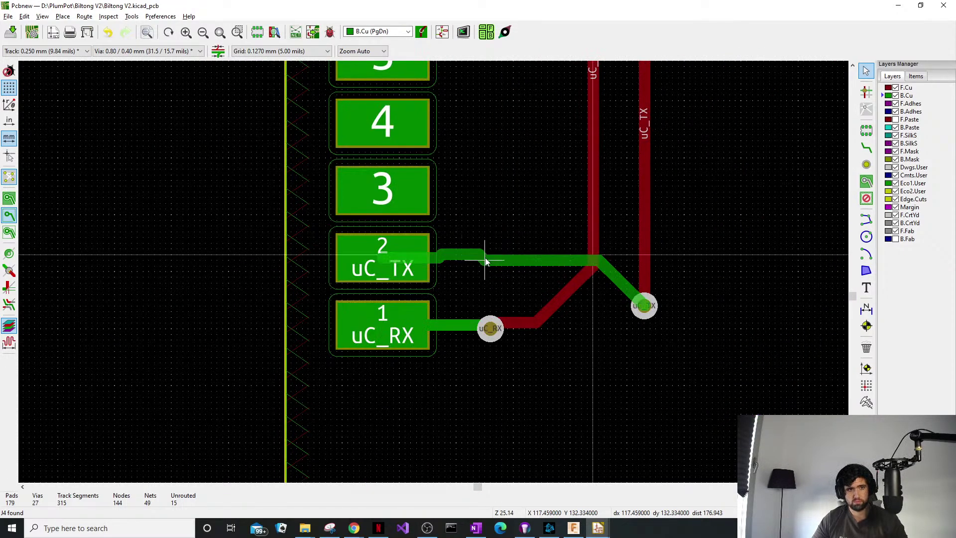
{"action": "left_click", "coordinate": [361, 259]}
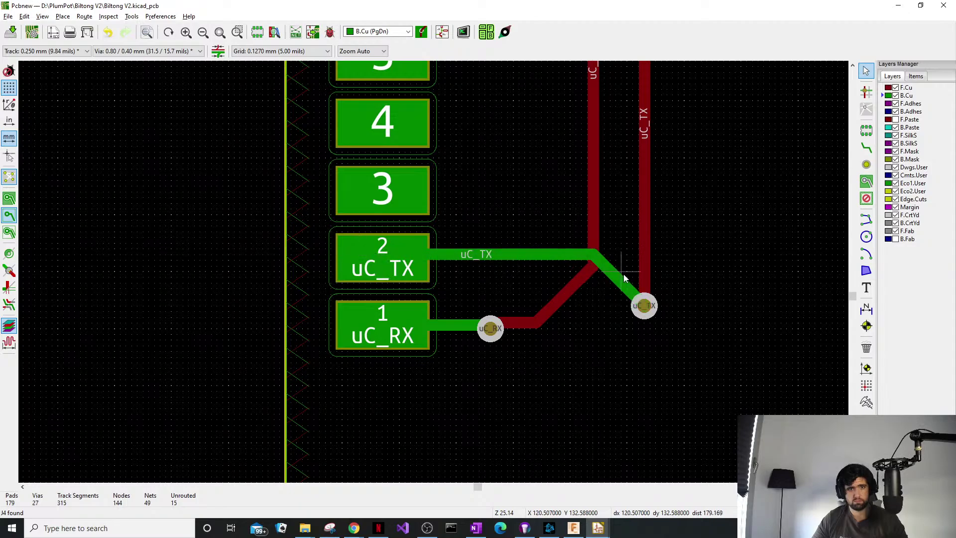
{"action": "key", "text": "d"}
{"action": "left_click", "coordinate": [635, 255]}
{"action": "scroll", "coordinate": [635, 255], "scroll_direction": "down", "scroll_amount": 4}
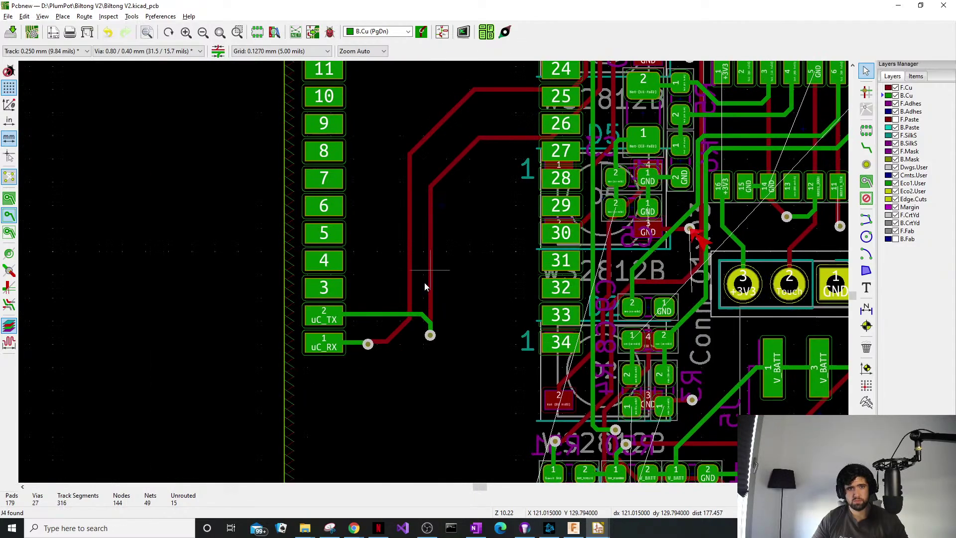
{"action": "scroll", "coordinate": [578, 381], "scroll_direction": "up", "scroll_amount": 4}
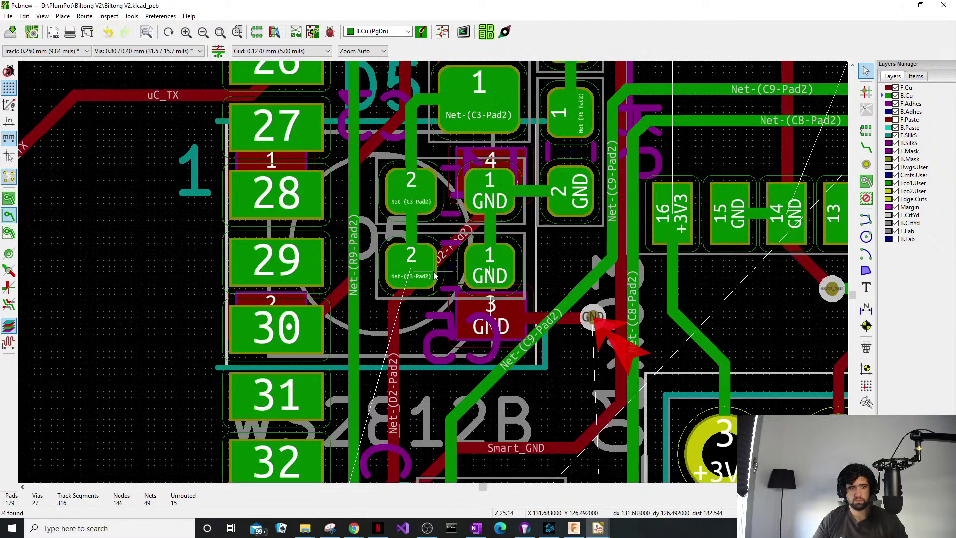
{"action": "middle_click_drag", "start_coordinate": [419, 271], "coordinate": [431, 228]}
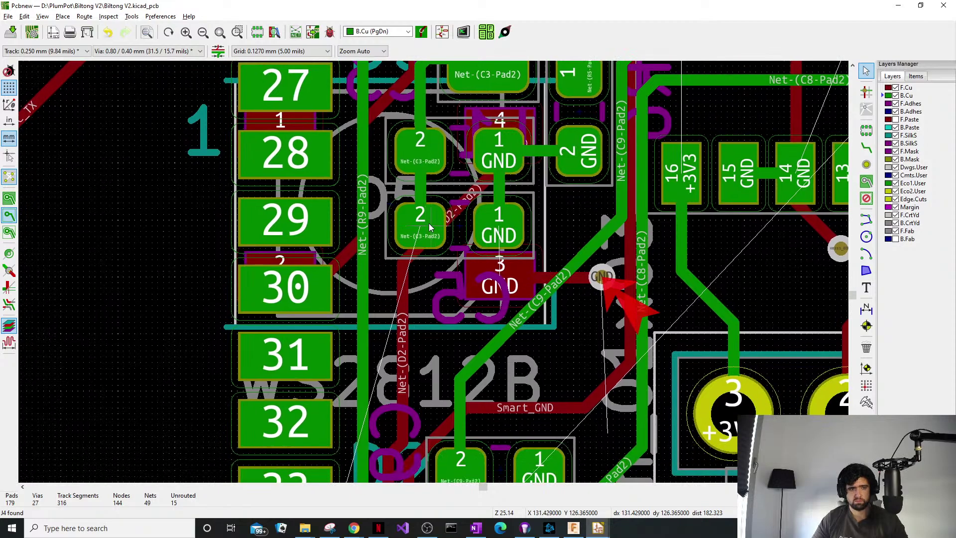
{"action": "key", "text": "x"}
{"action": "scroll", "coordinate": [498, 165], "scroll_direction": "down", "scroll_amount": 4}
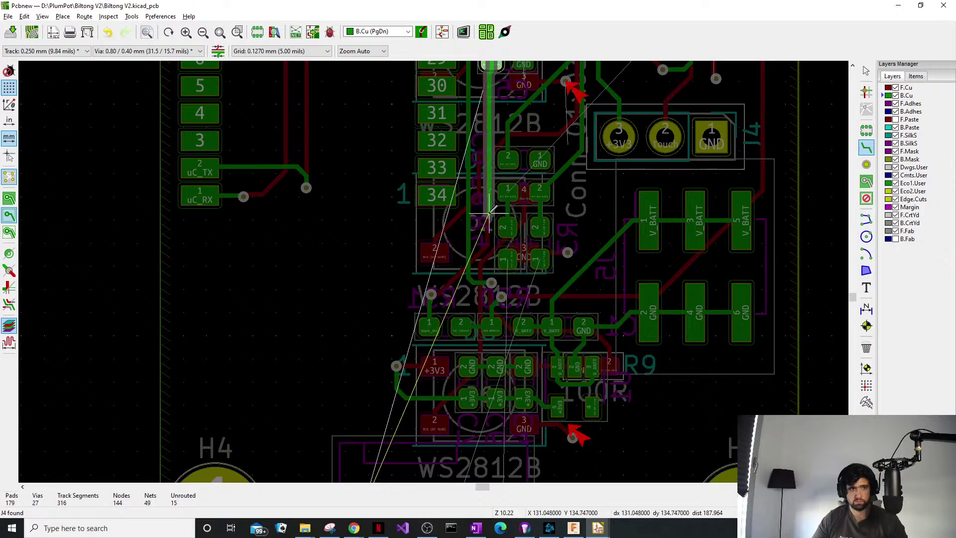
{"action": "middle_click_drag", "start_coordinate": [487, 217], "coordinate": [464, 294]}
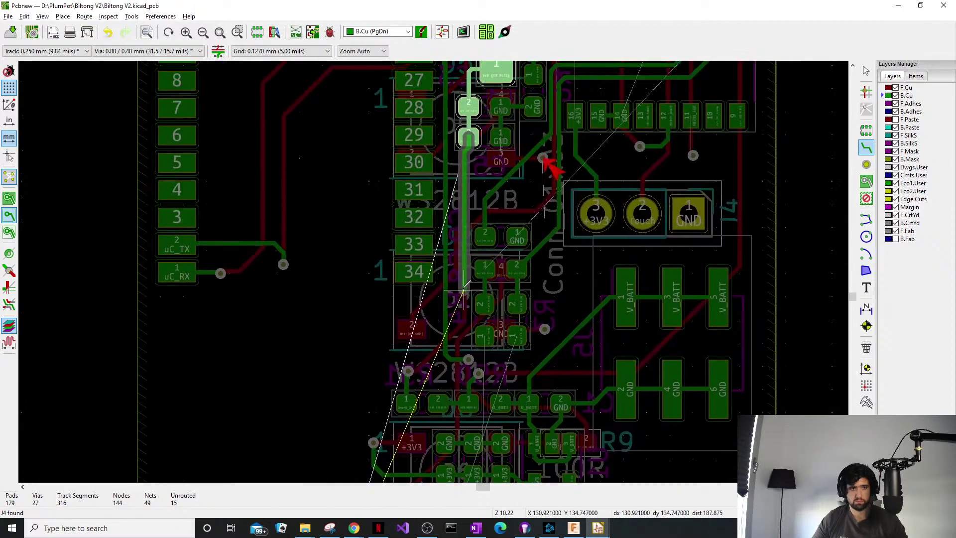
{"action": "key", "text": "Escape"}
{"action": "middle_click_drag", "start_coordinate": [562, 80], "coordinate": [501, 276]}
{"action": "key", "text": "Escape"}
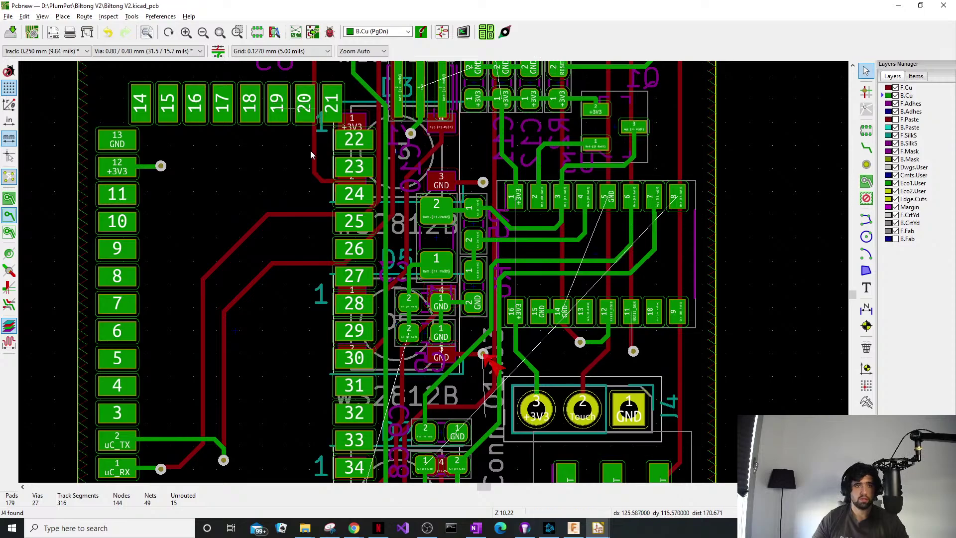
{"action": "middle_click_drag", "start_coordinate": [610, 184], "coordinate": [586, 338]}
{"action": "scroll", "coordinate": [481, 311], "scroll_direction": "up", "scroll_amount": 3}
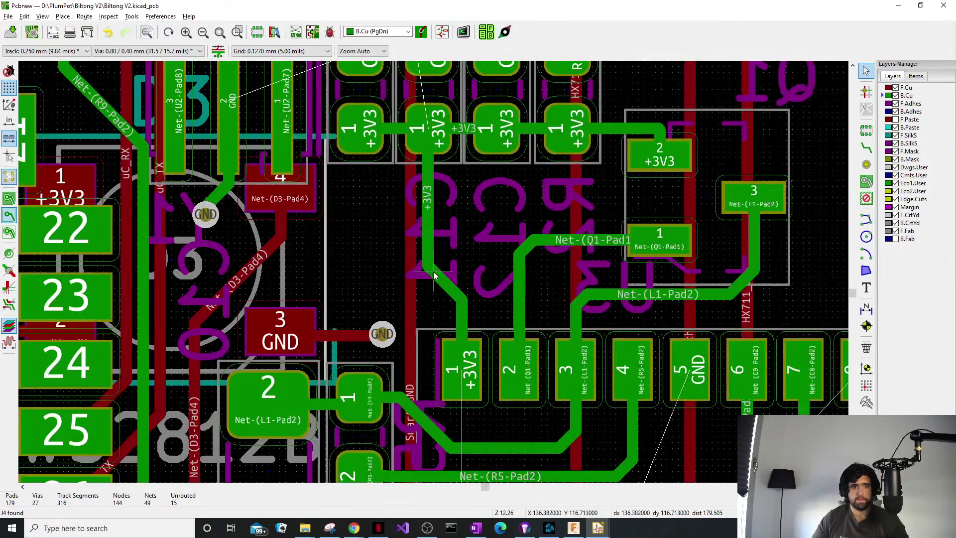
{"action": "scroll", "coordinate": [436, 278], "scroll_direction": "up", "scroll_amount": 3}
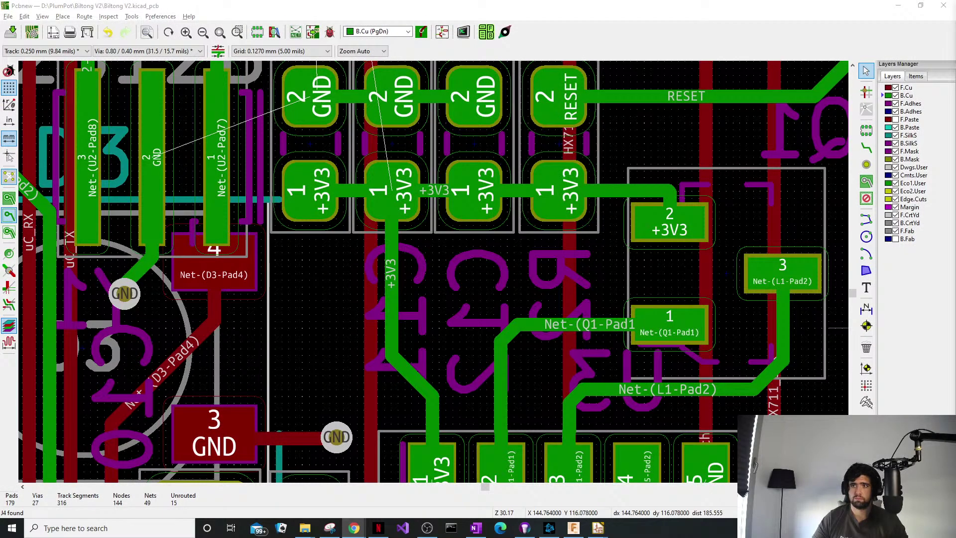
{"action": "key", "text": "alt+Tab"}
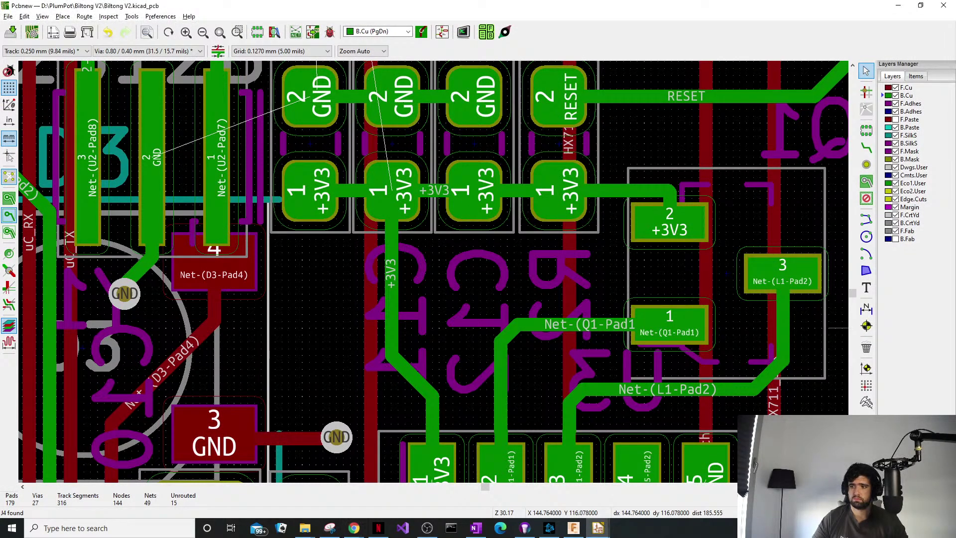
Examine the remaining unrouted connections around U3, J4 and the C8/C9 capacitors beside U5.
{"action": "middle_click_drag", "start_coordinate": [400, 293], "coordinate": [421, 403]}
{"action": "middle_click_drag", "start_coordinate": [331, 254], "coordinate": [509, 287]}
{"action": "scroll", "coordinate": [541, 302], "scroll_direction": "down", "scroll_amount": 8}
{"action": "scroll", "coordinate": [455, 267], "scroll_direction": "down", "scroll_amount": 2, "text": "shift"}
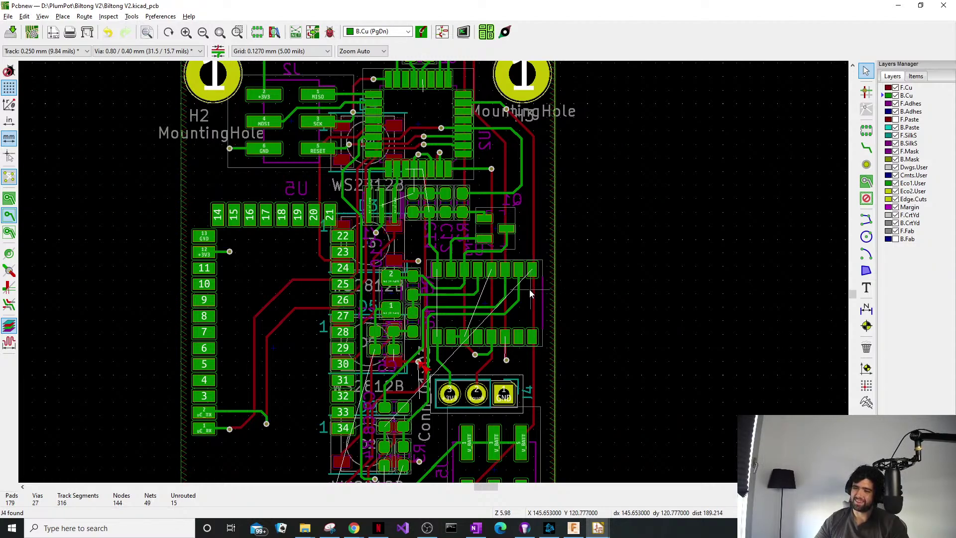
{"action": "key", "text": "alt+Tab"}
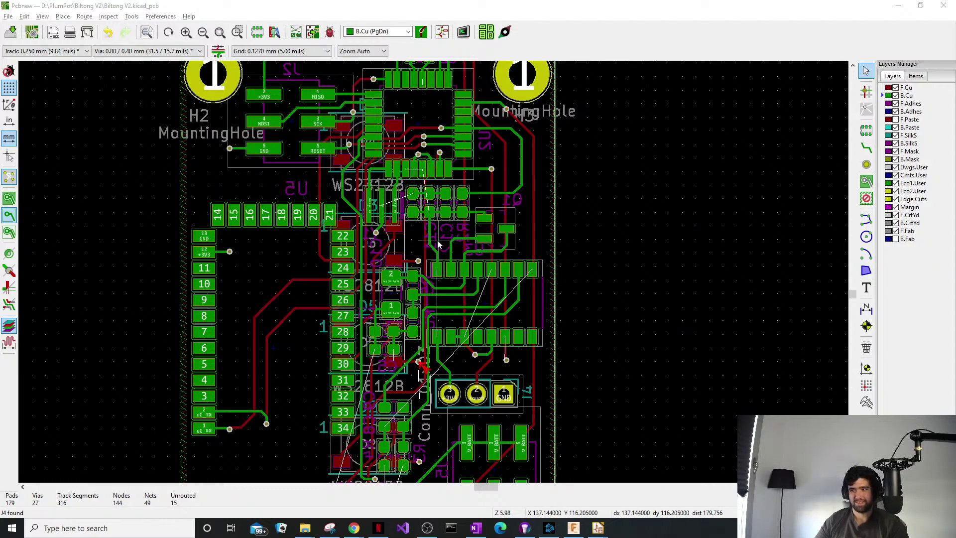
{"action": "scroll", "coordinate": [428, 239], "scroll_direction": "up", "scroll_amount": 2}
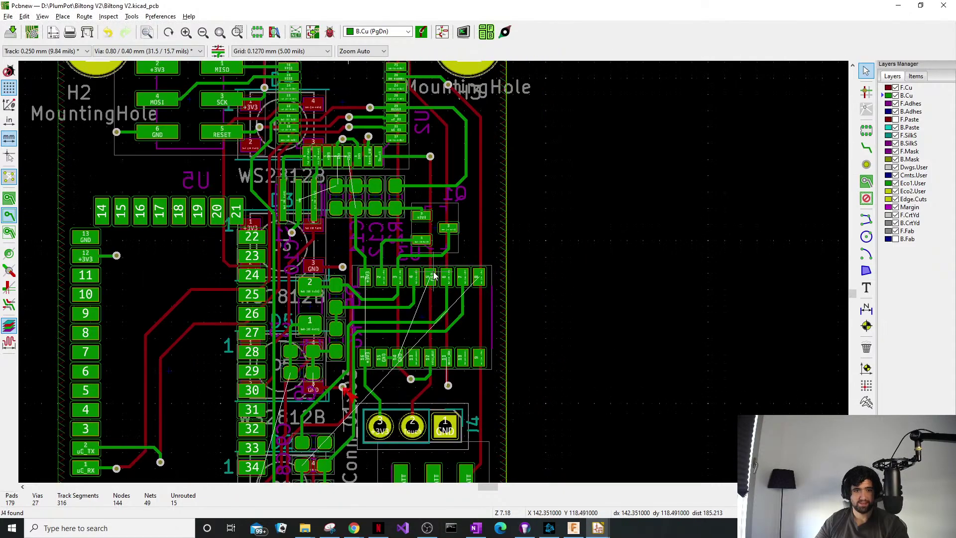
{"action": "scroll", "coordinate": [434, 277], "scroll_direction": "up", "scroll_amount": 1}
{"action": "scroll", "coordinate": [448, 286], "scroll_direction": "up", "scroll_amount": 2}
{"action": "scroll", "coordinate": [506, 256], "scroll_direction": "up", "scroll_amount": 1}
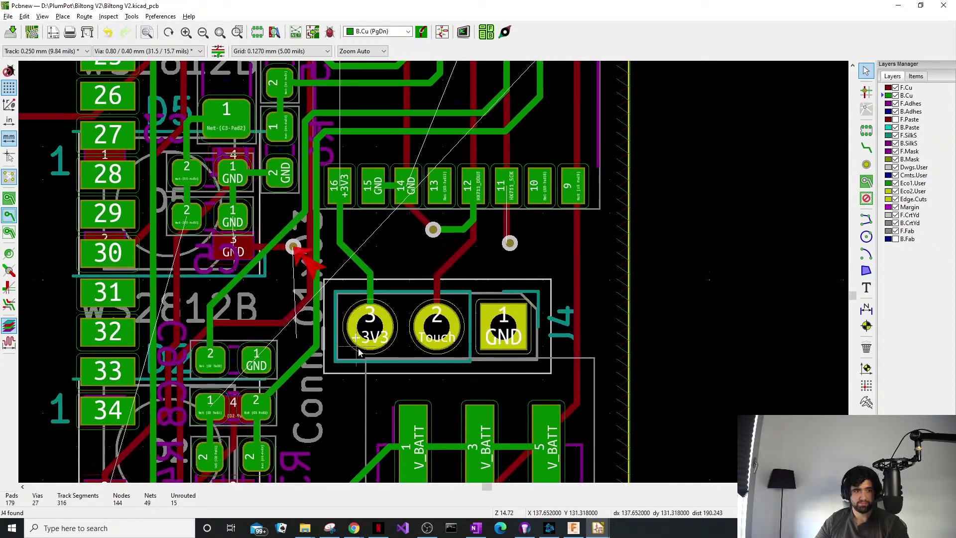
{"action": "middle_click_drag", "start_coordinate": [359, 353], "coordinate": [411, 312]}
{"action": "middle_click_drag", "start_coordinate": [278, 376], "coordinate": [313, 363]}
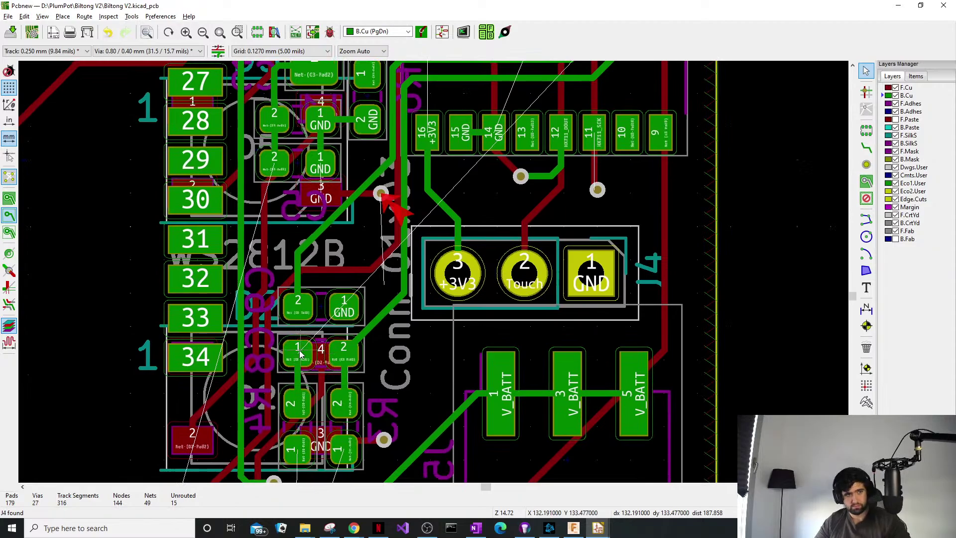
Route a B.Cu track from C8 pad 1 up alongside the Net-(C9-Pad2) track, ending it short of U3 pad 16.
{"action": "key", "text": "x"}
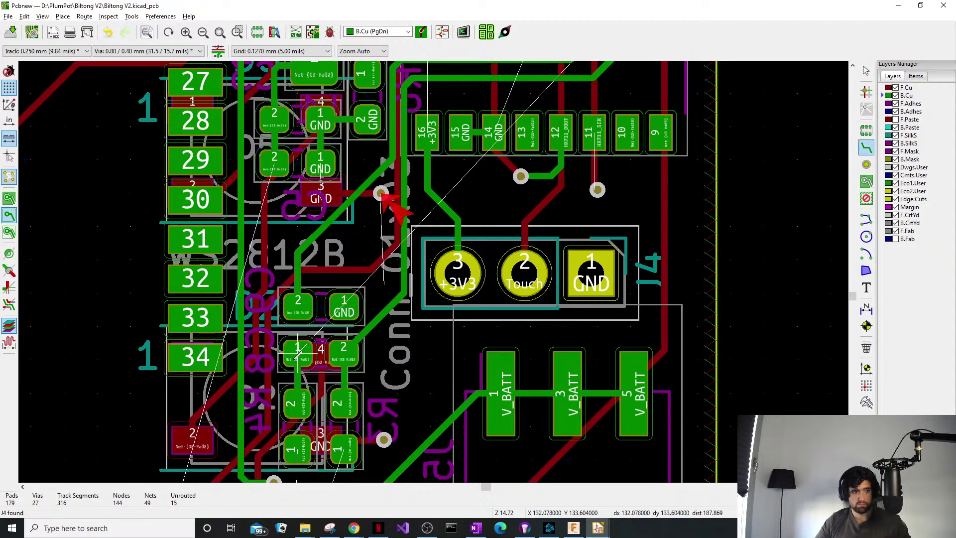
{"action": "left_click", "coordinate": [297, 354]}
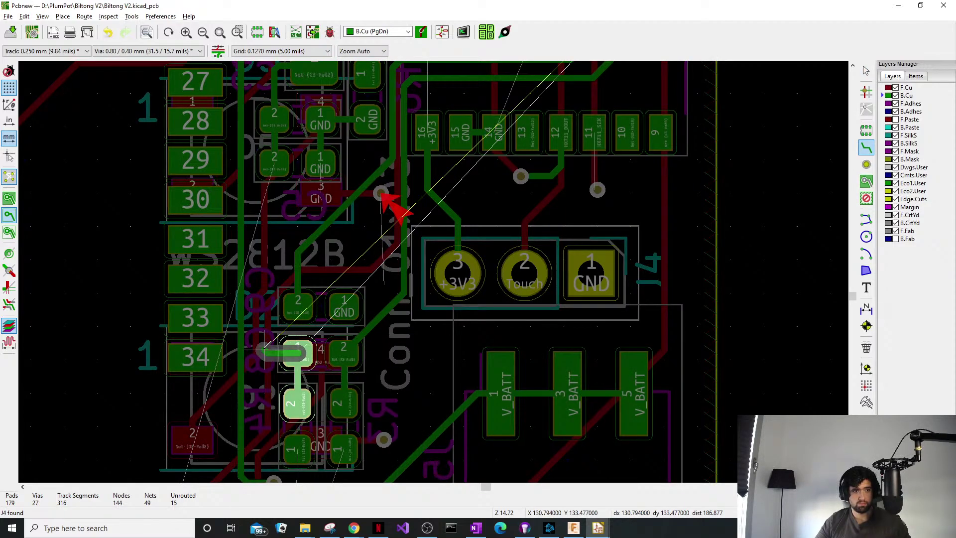
{"action": "scroll", "coordinate": [264, 352], "scroll_direction": "down", "scroll_amount": 4}
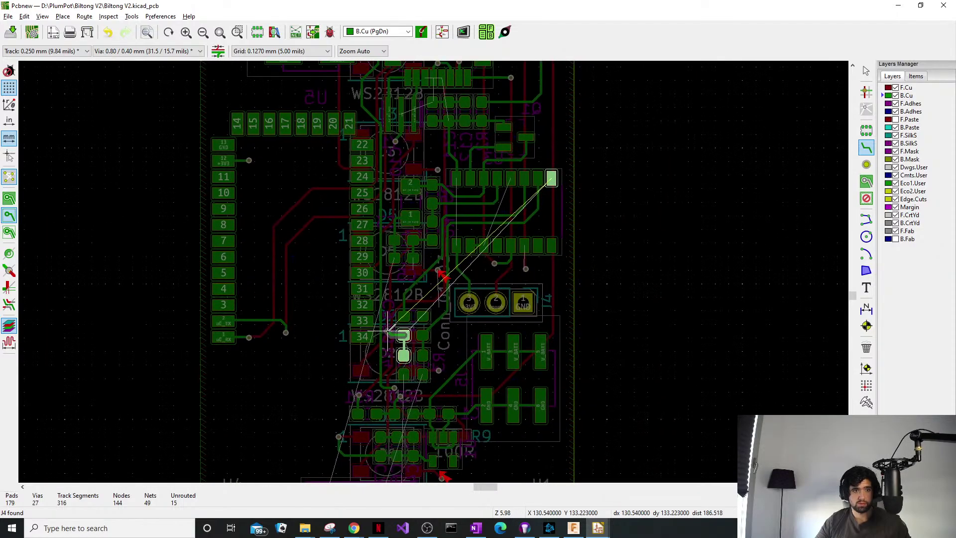
{"action": "scroll", "coordinate": [391, 333], "scroll_direction": "up", "scroll_amount": 4}
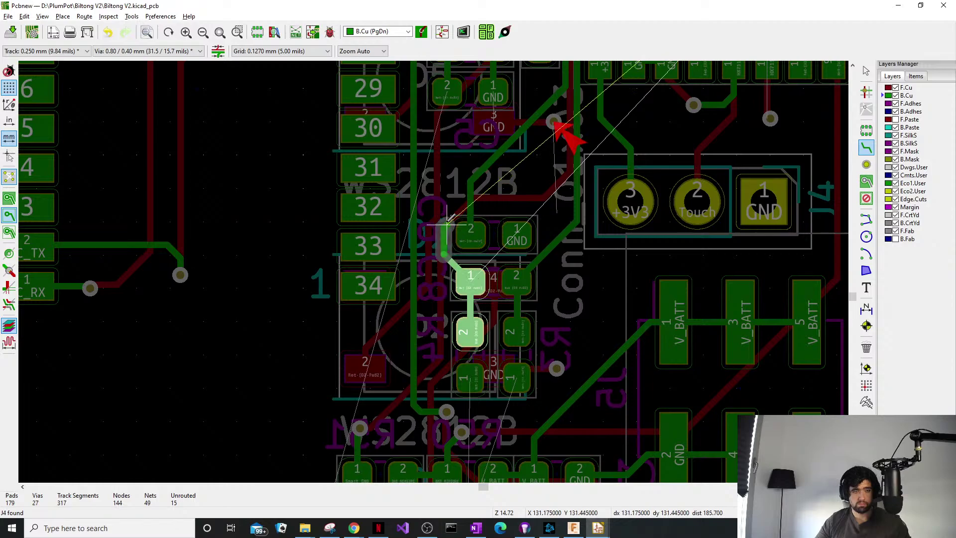
{"action": "middle_click_drag", "start_coordinate": [554, 121], "coordinate": [487, 433]}
{"action": "left_click", "coordinate": [500, 228]}
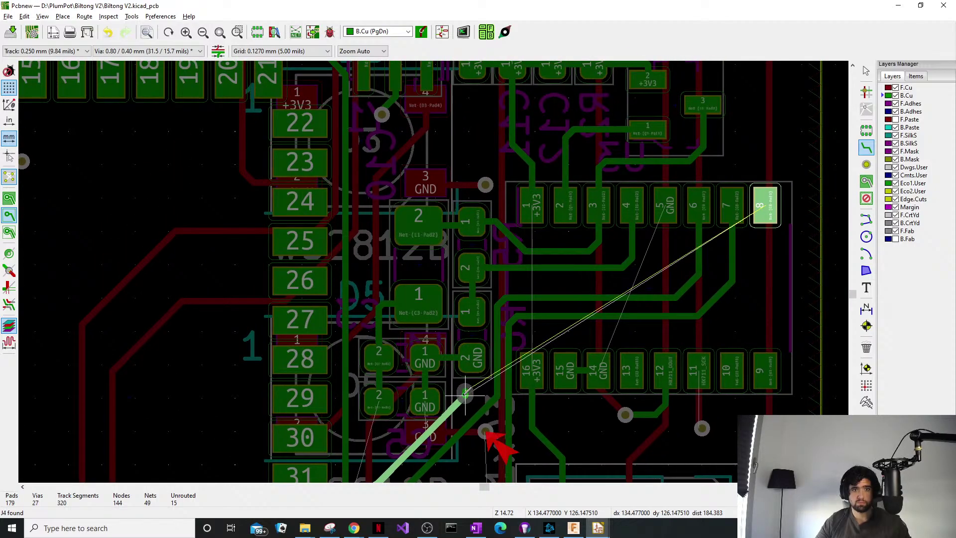
{"action": "key", "text": "Escape"}
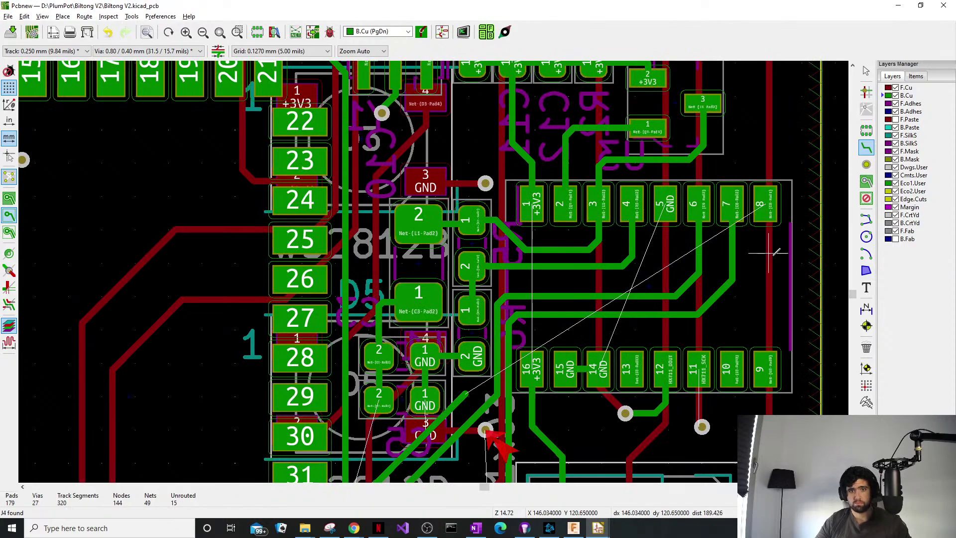
Route a B.Cu track from U3 pad 8 down along the board edge and beneath J4, ending it just beside C8 pad 2.
{"action": "left_click", "coordinate": [766, 205]}
{"action": "middle_click_drag", "start_coordinate": [787, 280], "coordinate": [771, 139]}
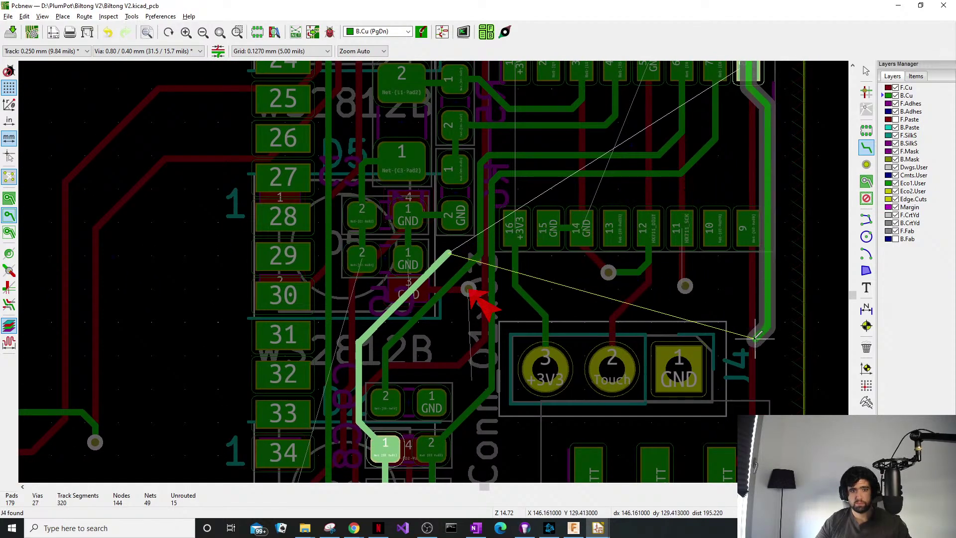
{"action": "middle_click_drag", "start_coordinate": [756, 337], "coordinate": [786, 233]}
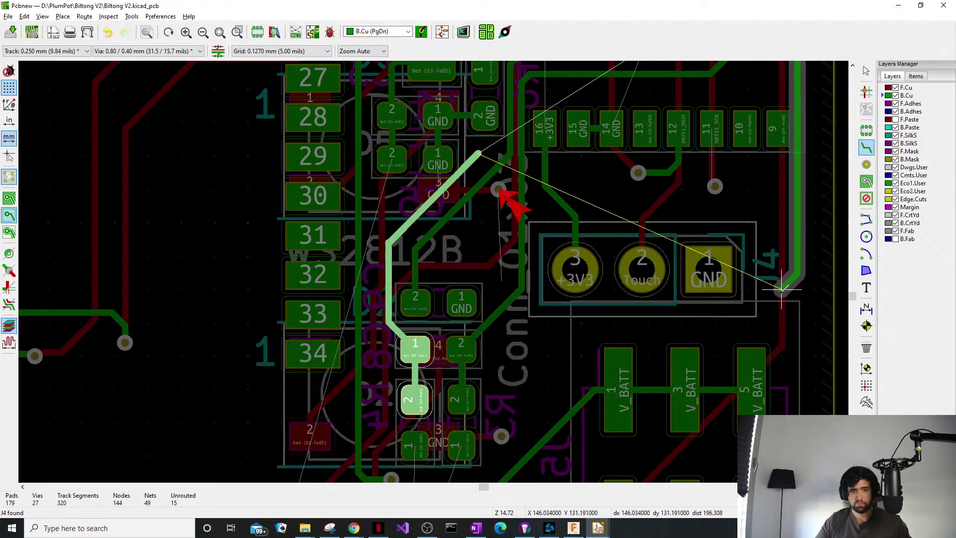
{"action": "left_click", "coordinate": [782, 324]}
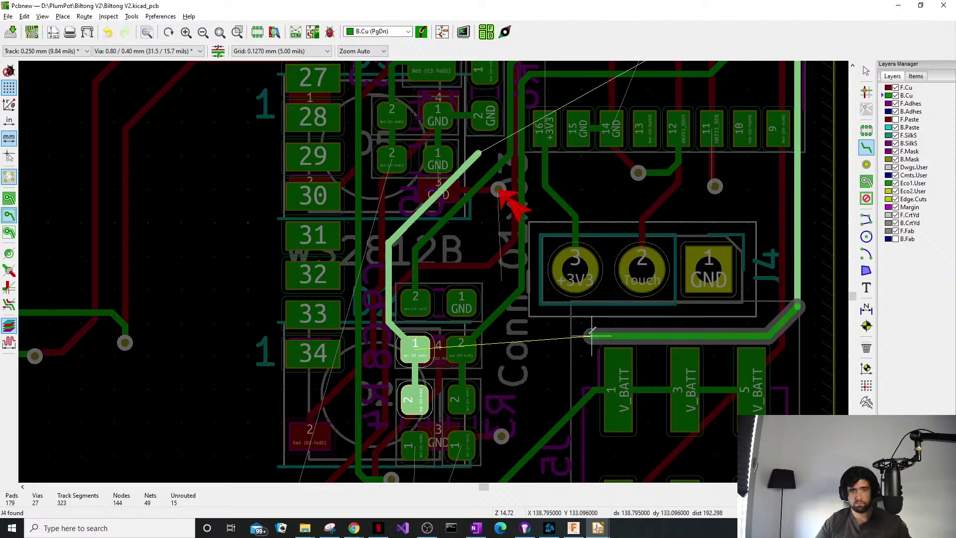
{"action": "left_click", "coordinate": [497, 349]}
{"action": "scroll", "coordinate": [502, 326], "scroll_direction": "up", "scroll_amount": 1}
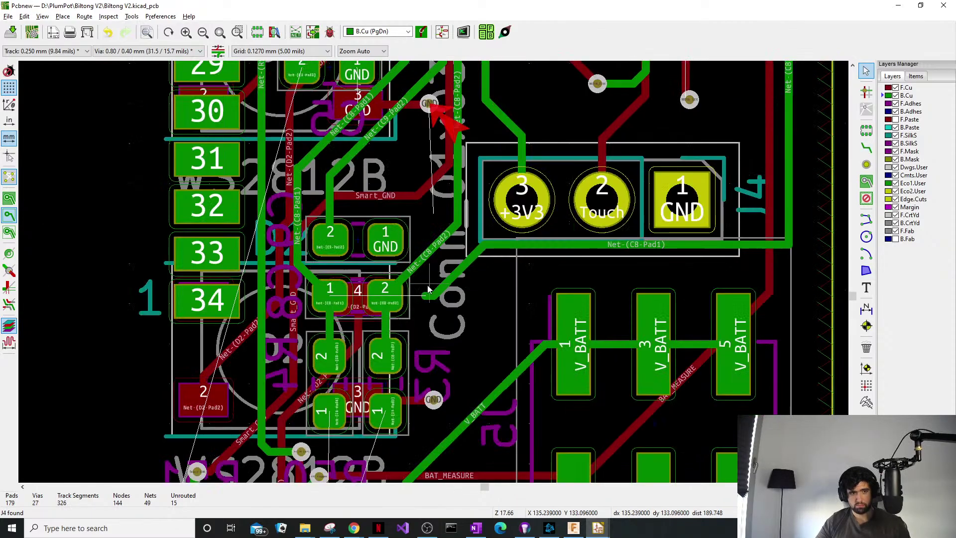
Place a via near the end of the new Net-(C8-Pad1) track beside C8 pad 2 and delete the short stub beyond it.
{"action": "scroll", "coordinate": [428, 293], "scroll_direction": "up", "scroll_amount": 1, "text": "ctrl"}
{"action": "key", "text": "ctrl+v"}
{"action": "left_click", "coordinate": [533, 296]}
{"action": "scroll", "coordinate": [530, 297], "scroll_direction": "up", "scroll_amount": 9}
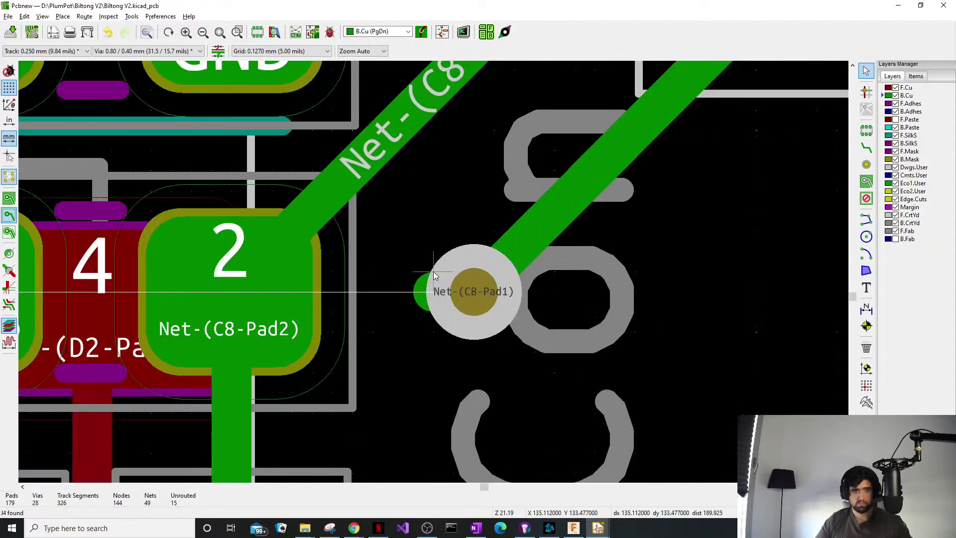
{"action": "left_click", "coordinate": [422, 291]}
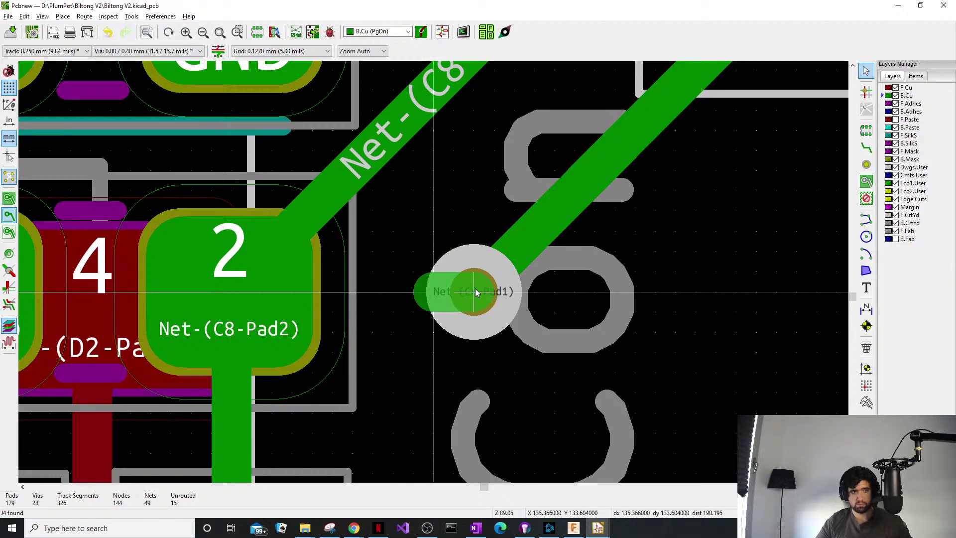
{"action": "left_click_drag", "start_coordinate": [476, 292], "coordinate": [473, 292]}
{"action": "left_click", "coordinate": [419, 292]}
{"action": "key", "text": "Delete"}
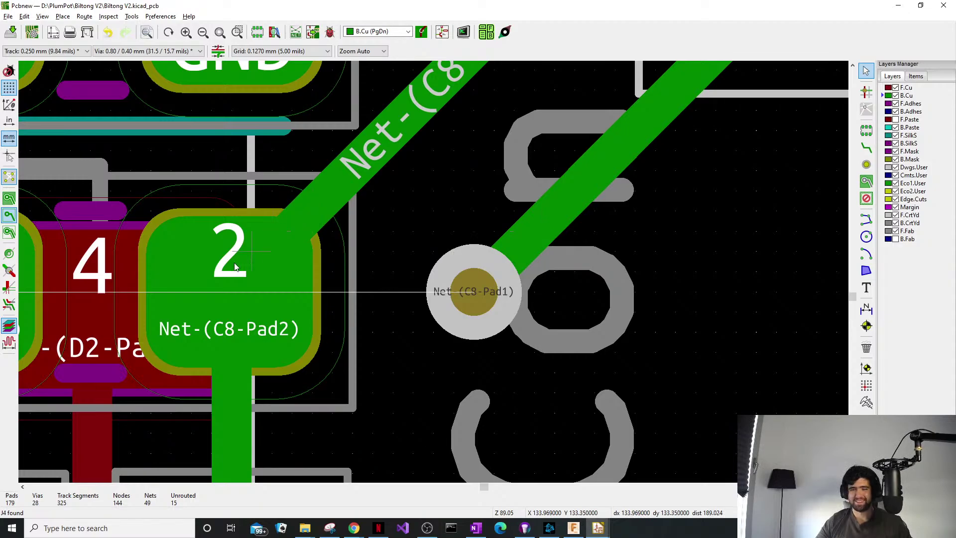
Reshape the Net-(C8-Pad1) B.Cu track near U5 pad 31 into a single bend joining its vertical and diagonal segments.
{"action": "scroll", "coordinate": [236, 268], "scroll_direction": "down", "scroll_amount": 5}
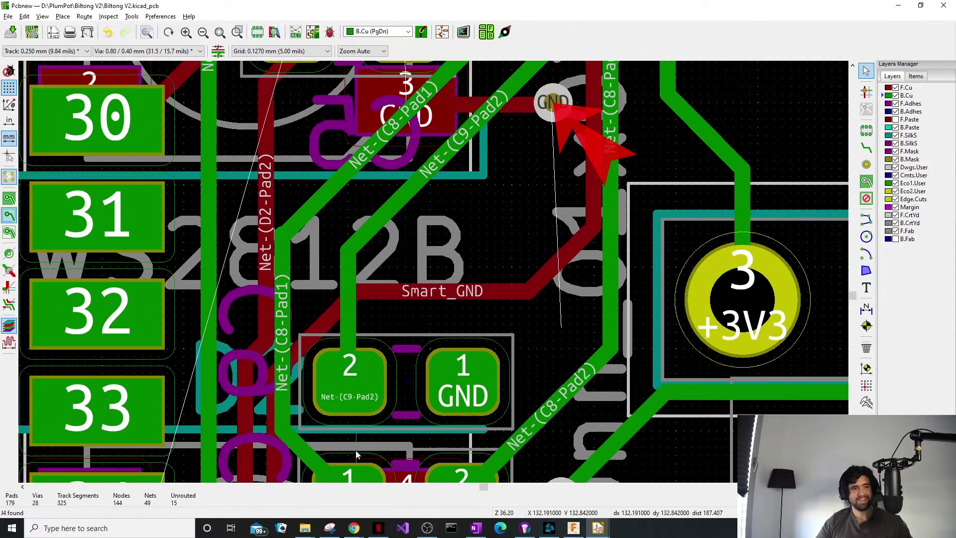
{"action": "middle_click_drag", "start_coordinate": [363, 237], "coordinate": [345, 349]}
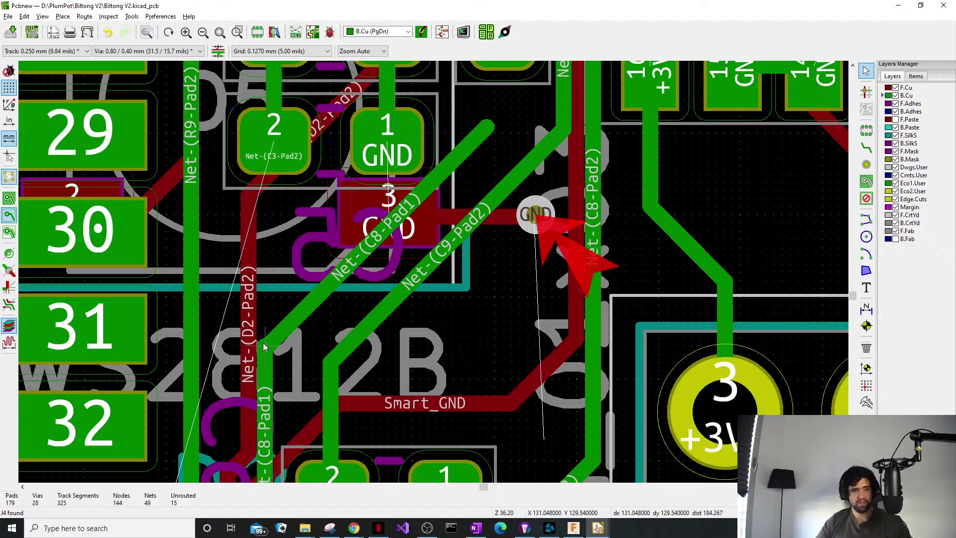
{"action": "left_click_drag", "start_coordinate": [263, 343], "coordinate": [299, 280]}
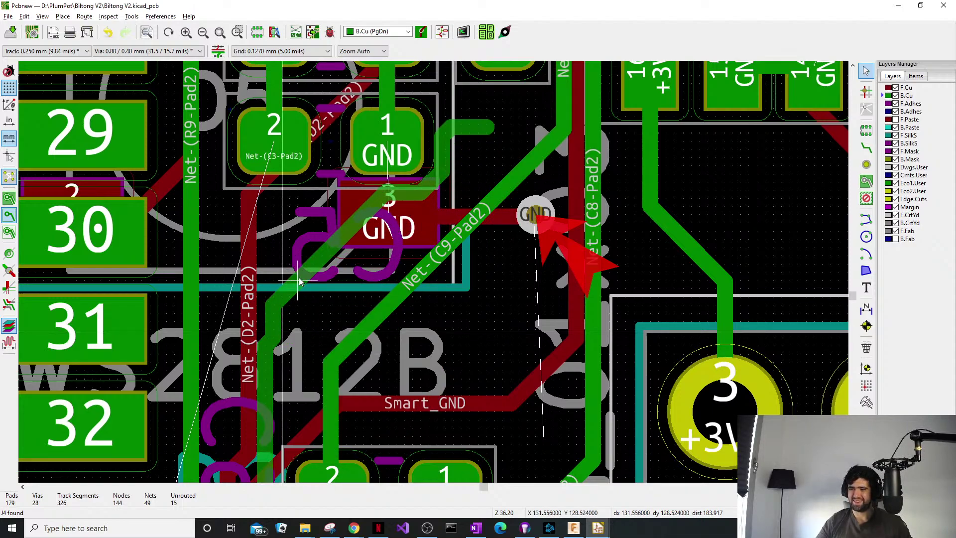
{"action": "left_click_drag", "start_coordinate": [302, 283], "coordinate": [488, 135]}
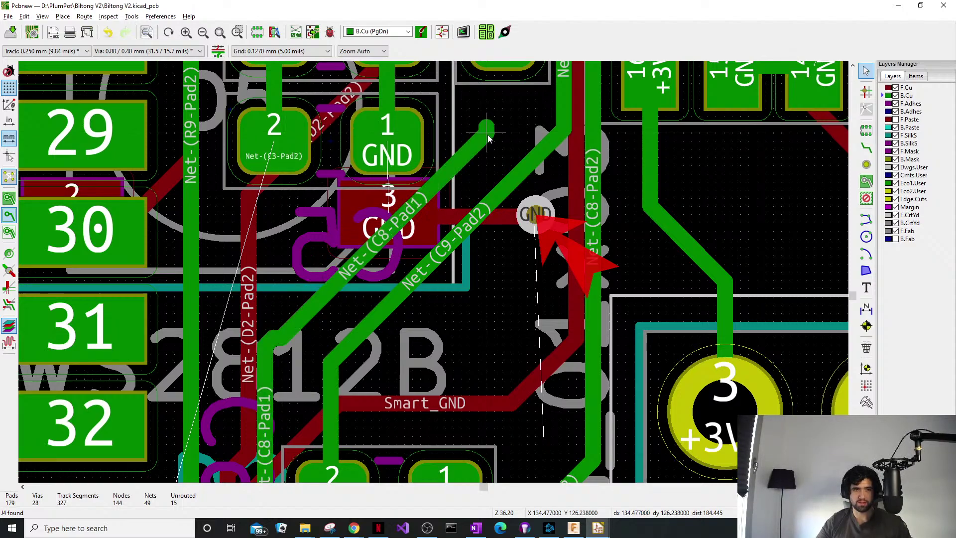
{"action": "left_click", "coordinate": [272, 346]}
{"action": "left_click", "coordinate": [302, 376]}
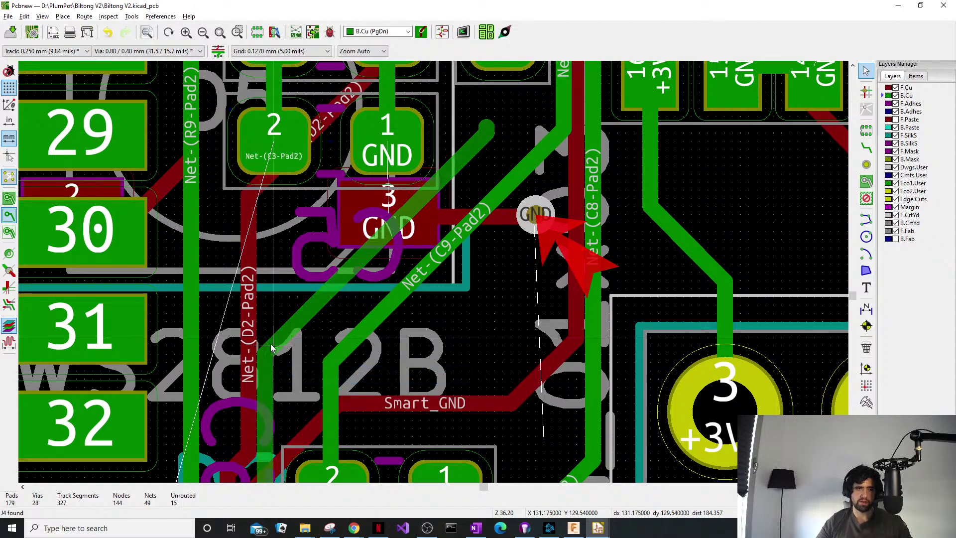
{"action": "left_click", "coordinate": [272, 347]}
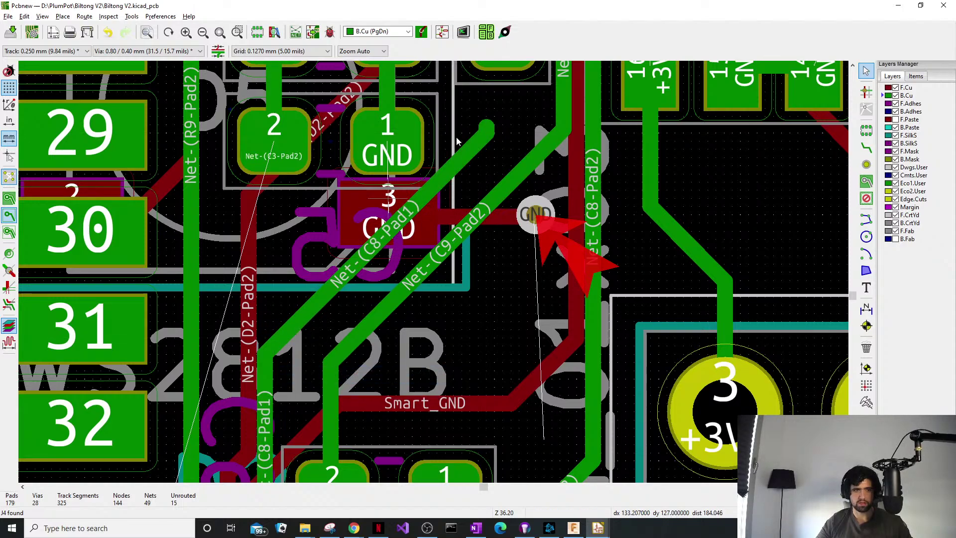
{"action": "left_click", "coordinate": [489, 129]}
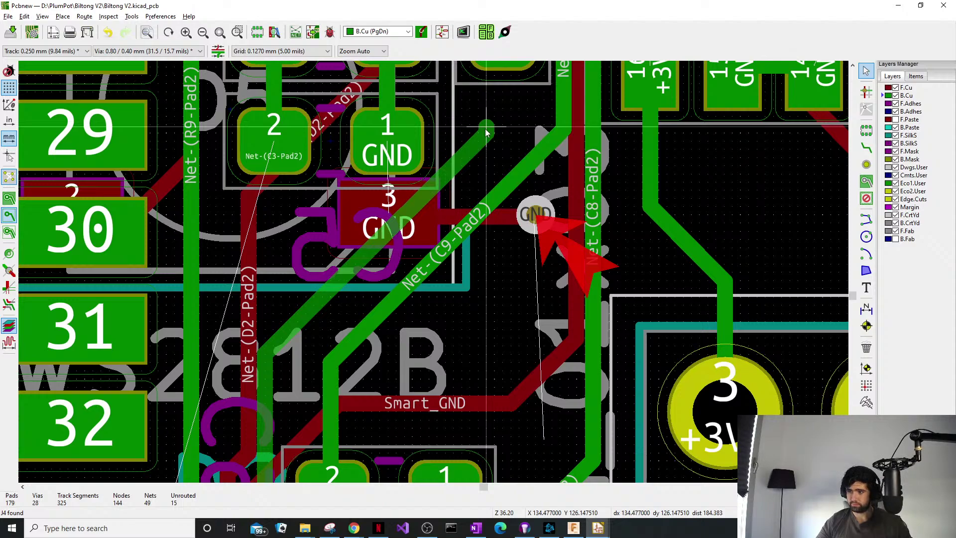
{"action": "key", "text": "Escape"}
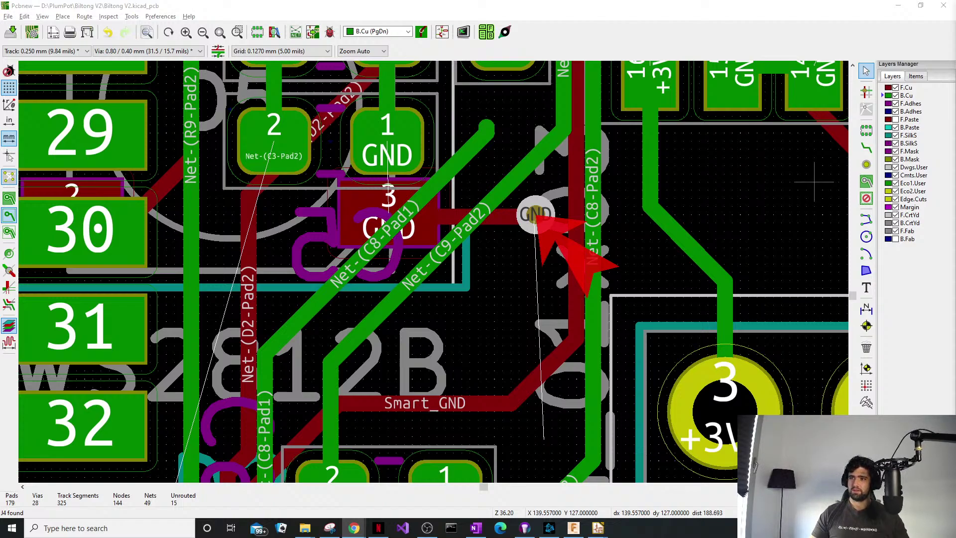
Examine the tracks and unrouted GND connections between U3, J4 and the marked GND via beside D5.
{"action": "key", "text": "alt+Tab"}
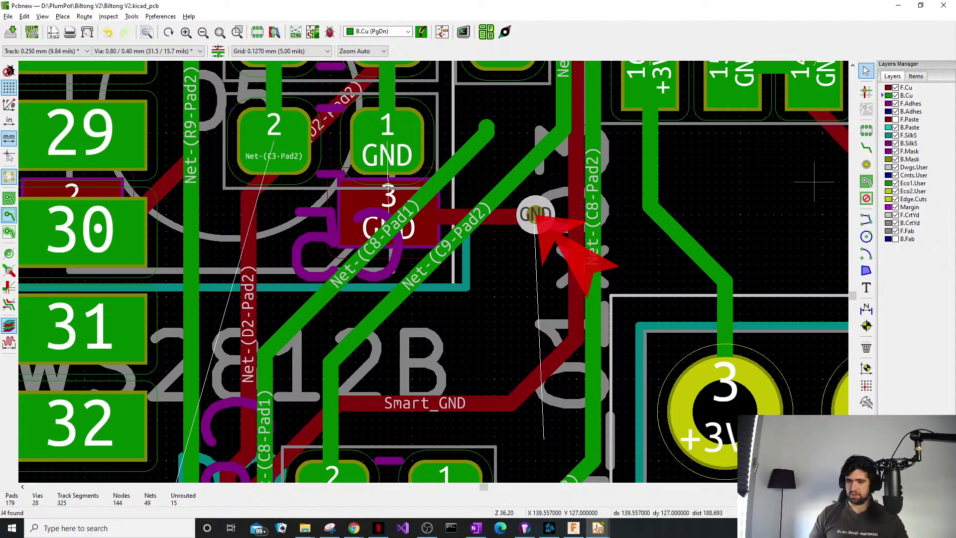
{"action": "middle_click_drag", "start_coordinate": [506, 217], "coordinate": [380, 235]}
{"action": "scroll", "coordinate": [459, 80], "scroll_direction": "down", "scroll_amount": 1}
{"action": "scroll", "coordinate": [635, 212], "scroll_direction": "down", "scroll_amount": 1}
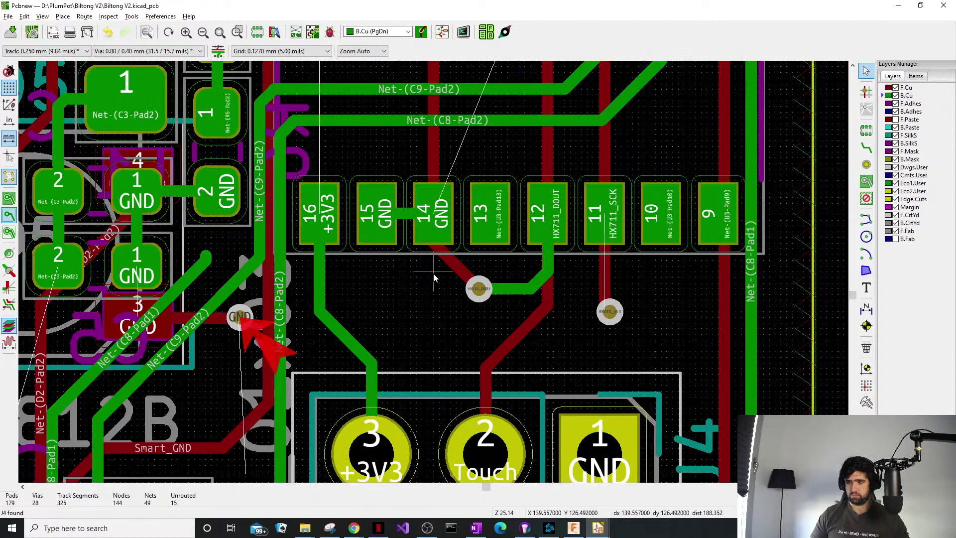
{"action": "middle_click_drag", "start_coordinate": [196, 367], "coordinate": [224, 406]}
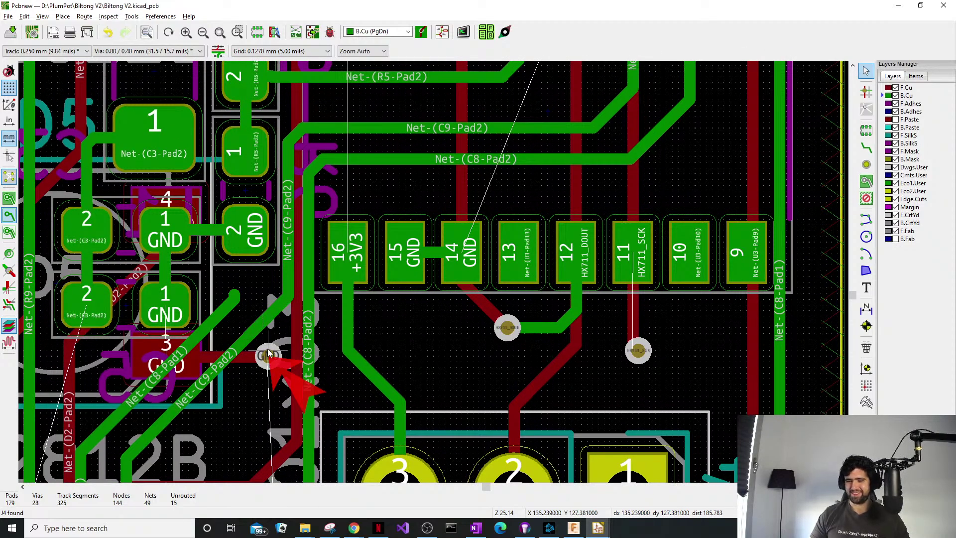
{"action": "middle_click_drag", "start_coordinate": [292, 343], "coordinate": [320, 347]}
{"action": "scroll", "coordinate": [320, 347], "scroll_direction": "down", "scroll_amount": 4}
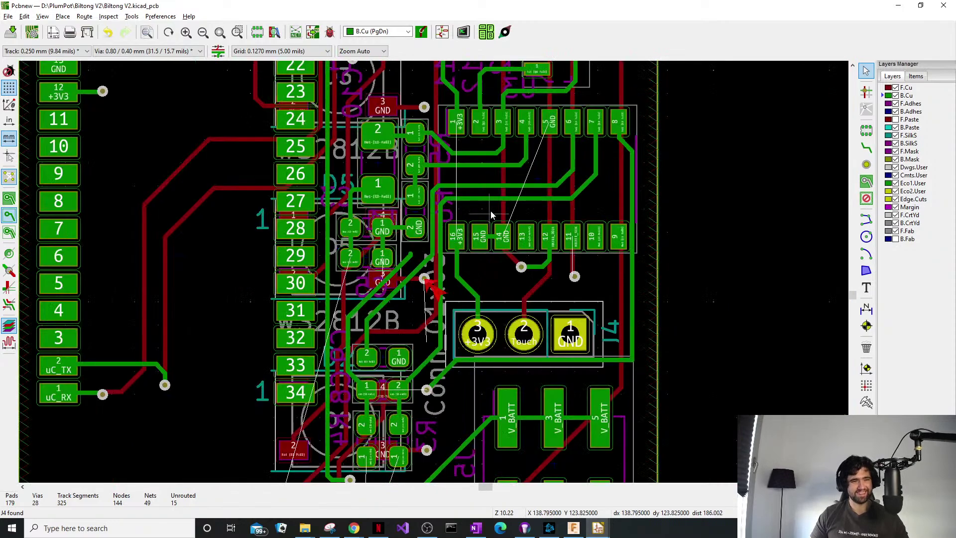
Examine the unrouted connections down to J1, the marked GND via below U1, and the area around C8, R3 and J5.
{"action": "middle_click_drag", "start_coordinate": [499, 205], "coordinate": [583, 63]}
{"action": "middle_click_drag", "start_coordinate": [491, 365], "coordinate": [447, 221]}
{"action": "scroll", "coordinate": [494, 310], "scroll_direction": "up", "scroll_amount": 4}
{"action": "middle_click_drag", "start_coordinate": [400, 277], "coordinate": [387, 204]}
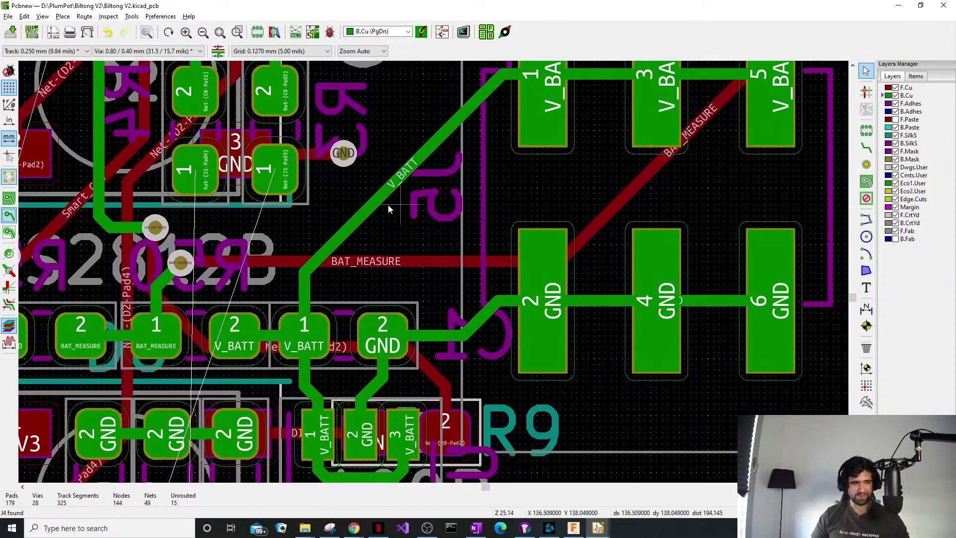
{"action": "middle_click_drag", "start_coordinate": [282, 371], "coordinate": [337, 294]}
{"action": "middle_click_drag", "start_coordinate": [257, 420], "coordinate": [313, 283]}
{"action": "middle_click_drag", "start_coordinate": [364, 389], "coordinate": [438, 303]}
{"action": "middle_click_drag", "start_coordinate": [403, 425], "coordinate": [477, 324]}
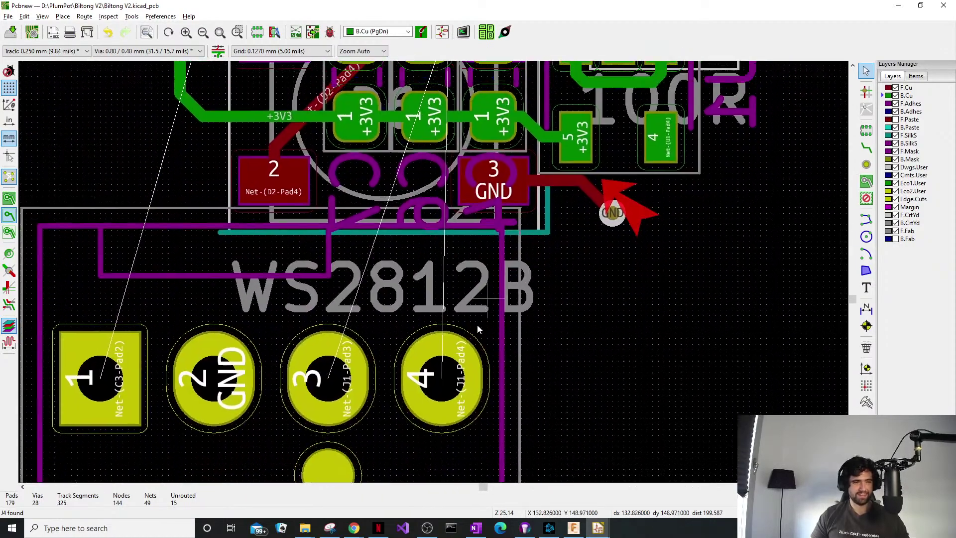
{"action": "middle_click_drag", "start_coordinate": [557, 207], "coordinate": [514, 298]}
{"action": "scroll", "coordinate": [514, 298], "scroll_direction": "down", "scroll_amount": 1}
{"action": "middle_click_drag", "start_coordinate": [434, 272], "coordinate": [414, 321]}
{"action": "scroll", "coordinate": [414, 321], "scroll_direction": "up", "scroll_amount": 3}
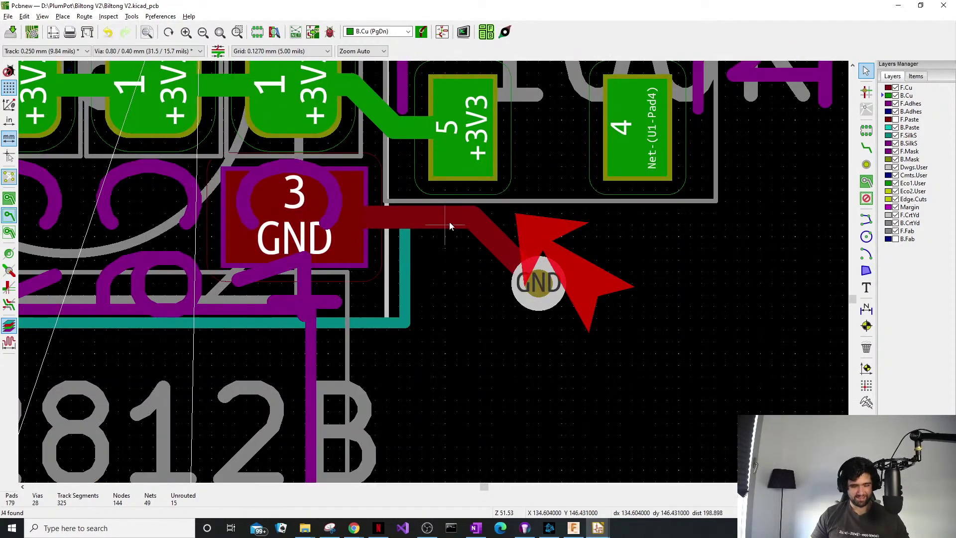
{"action": "mouse_move", "coordinate": [442, 229]}
{"action": "left_mouse_down"}
{"action": "mouse_move", "coordinate": [456, 274]}
{"action": "mouse_move", "coordinate": [459, 250]}
{"action": "mouse_move", "coordinate": [329, 229]}
{"action": "left_mouse_up"}
{"action": "middle_click_drag", "start_coordinate": [578, 271], "coordinate": [572, 316]}
{"action": "scroll", "coordinate": [572, 315], "scroll_direction": "down", "scroll_amount": 3}
{"action": "middle_click_drag", "start_coordinate": [433, 272], "coordinate": [446, 479]}
{"action": "middle_click_drag", "start_coordinate": [502, 223], "coordinate": [482, 290]}
{"action": "scroll", "coordinate": [493, 199], "scroll_direction": "up", "scroll_amount": 1}
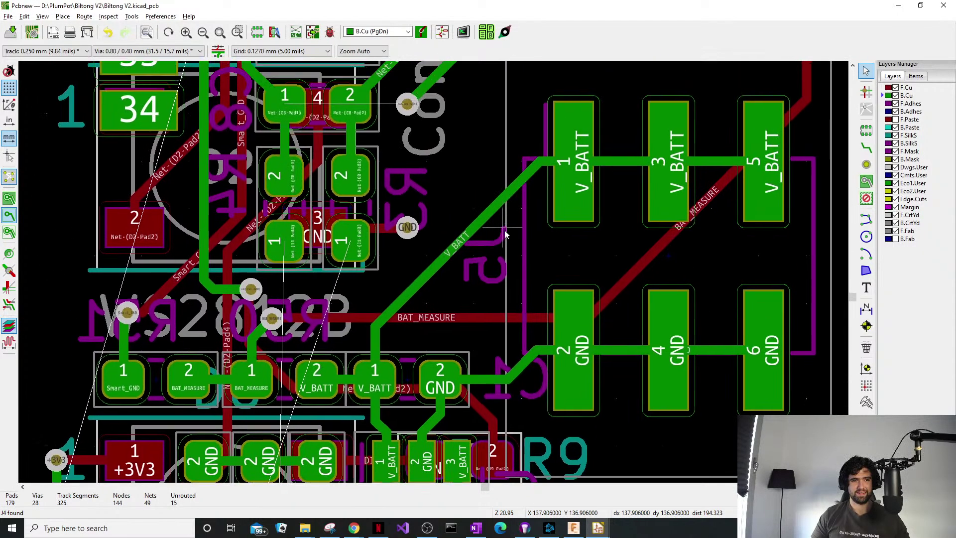
{"action": "scroll", "coordinate": [349, 299], "scroll_direction": "up", "scroll_amount": 3}
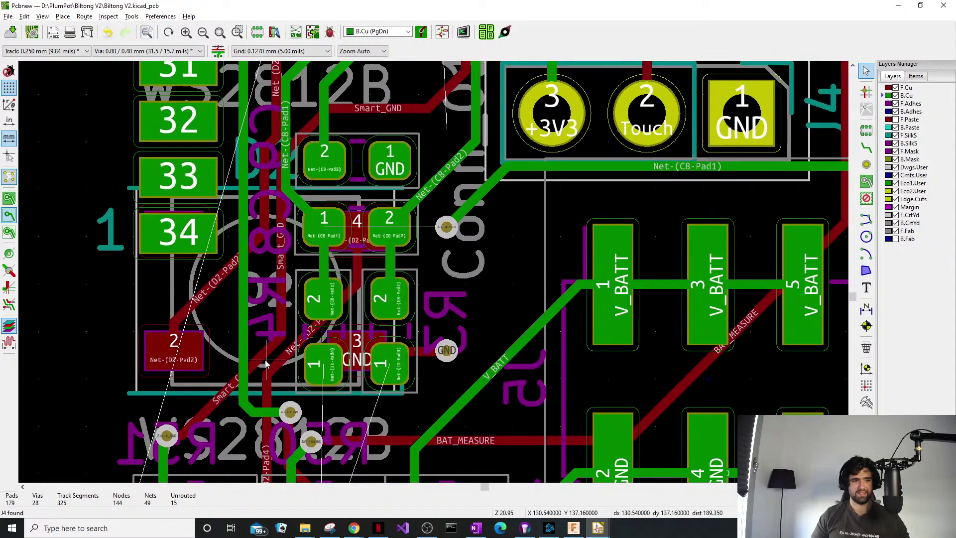
Examine the tracks and unrouted GND connections from C8 and D5 up to U3's two pad rows.
{"action": "scroll", "coordinate": [256, 358], "scroll_direction": "up", "scroll_amount": 4}
{"action": "left_click_drag", "start_coordinate": [424, 264], "coordinate": [398, 252]}
{"action": "scroll", "coordinate": [399, 253], "scroll_direction": "down", "scroll_amount": 4}
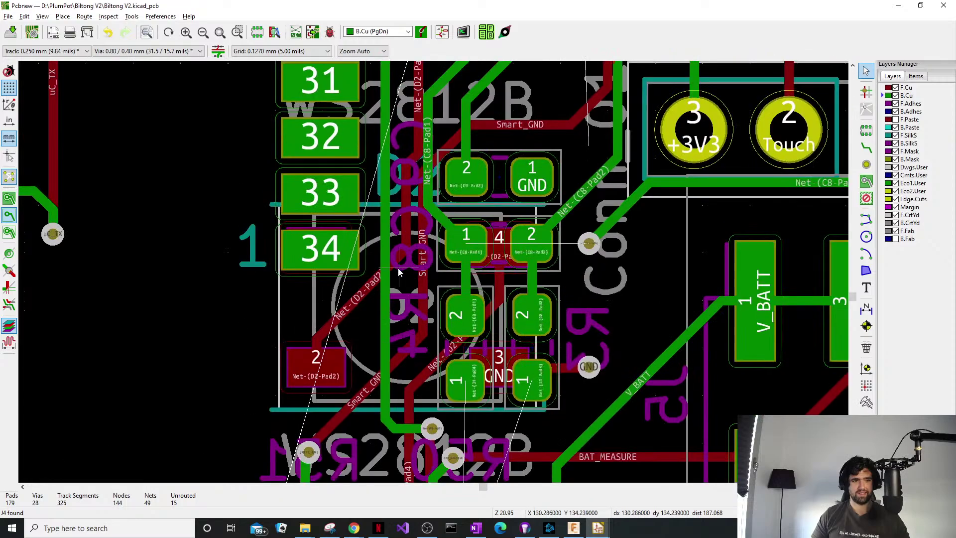
{"action": "middle_click_drag", "start_coordinate": [380, 302], "coordinate": [403, 379]}
{"action": "middle_click_drag", "start_coordinate": [523, 255], "coordinate": [478, 342]}
{"action": "scroll", "coordinate": [494, 132], "scroll_direction": "up", "scroll_amount": 4}
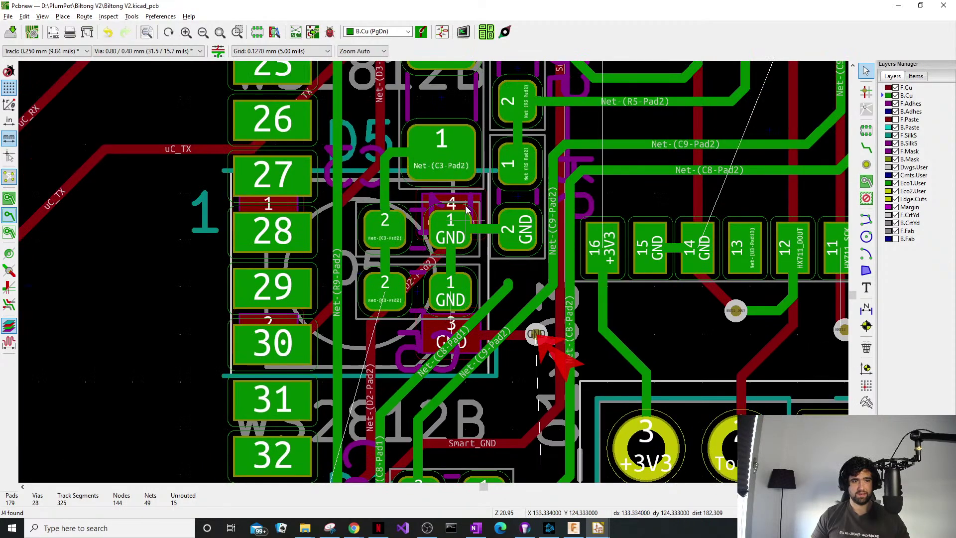
{"action": "middle_click_drag", "start_coordinate": [630, 247], "coordinate": [345, 367]}
{"action": "scroll", "coordinate": [345, 367], "scroll_direction": "up", "scroll_amount": 1}
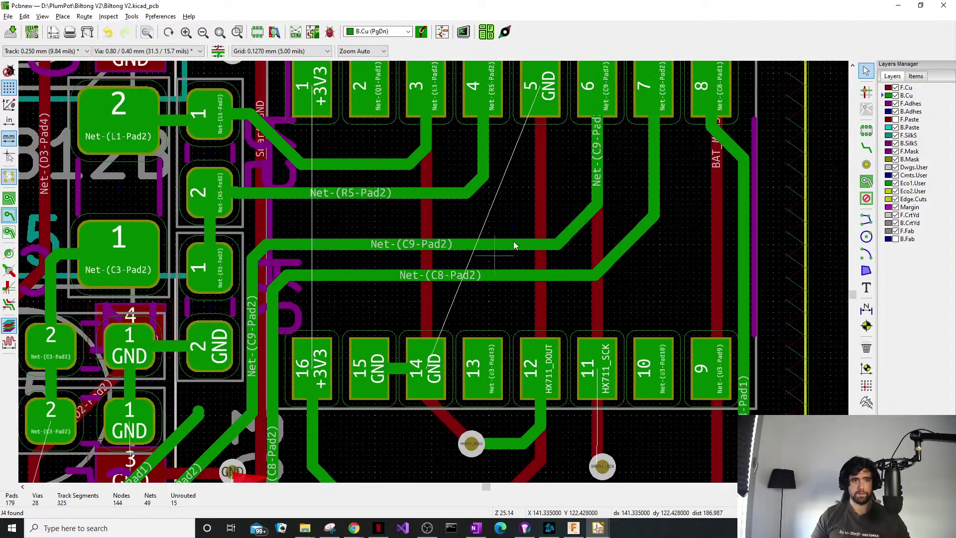
Route a short B.Cu GND track away from U3 pad 14 and place a GND via at its end.
{"action": "scroll", "coordinate": [498, 244], "scroll_direction": "down", "scroll_amount": 4}
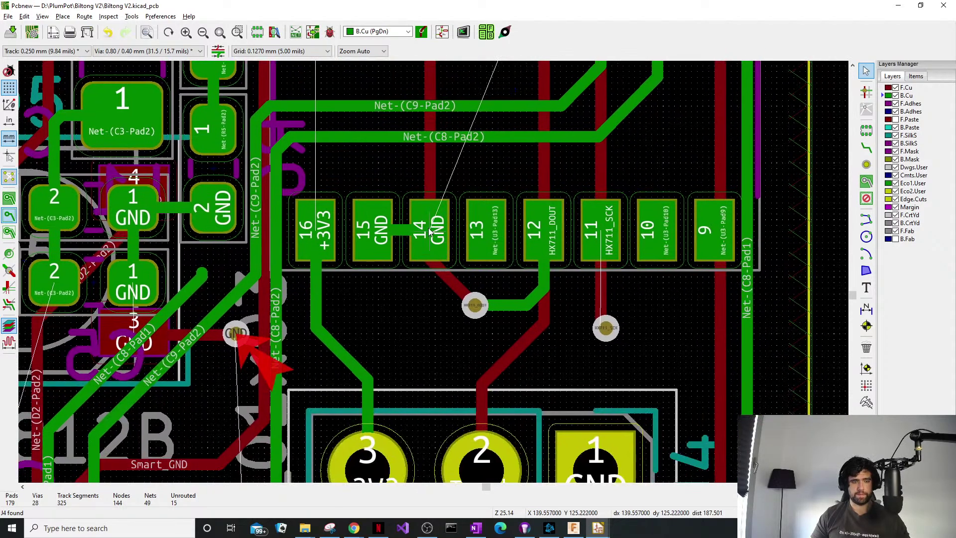
{"action": "key", "text": "x"}
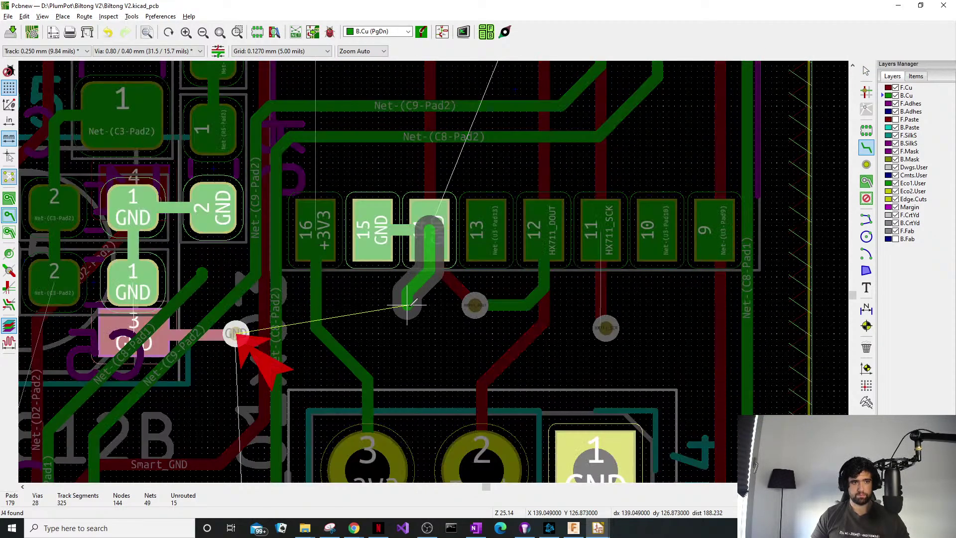
{"action": "double_click", "coordinate": [408, 303]}
{"action": "key", "text": "Escape"}
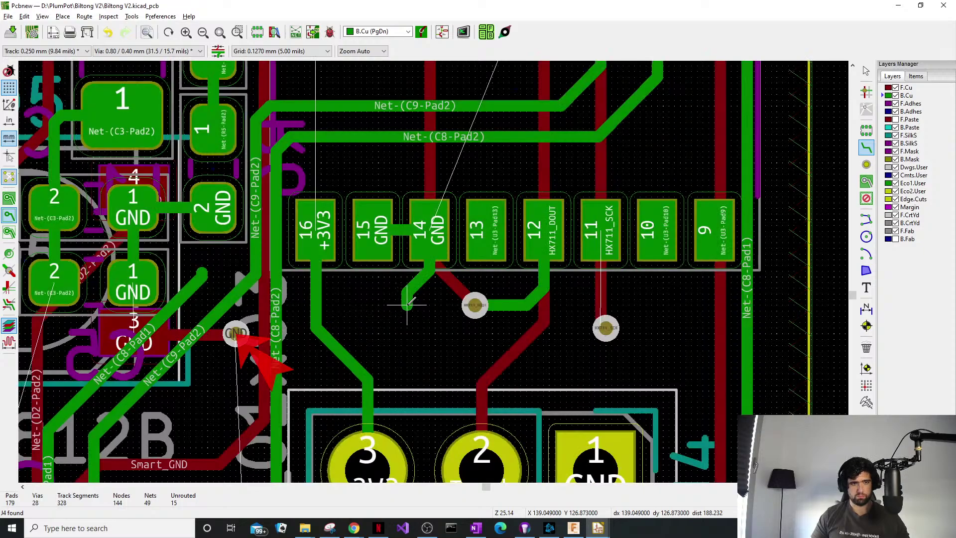
{"action": "key", "text": "ctrl+v"}
{"action": "left_click", "coordinate": [409, 305]}
Route a short B.Cu GND track from U3 pad 5 towards the pad 6 track and place a GND via at its end.
{"action": "middle_click_drag", "start_coordinate": [455, 228], "coordinate": [418, 473]}
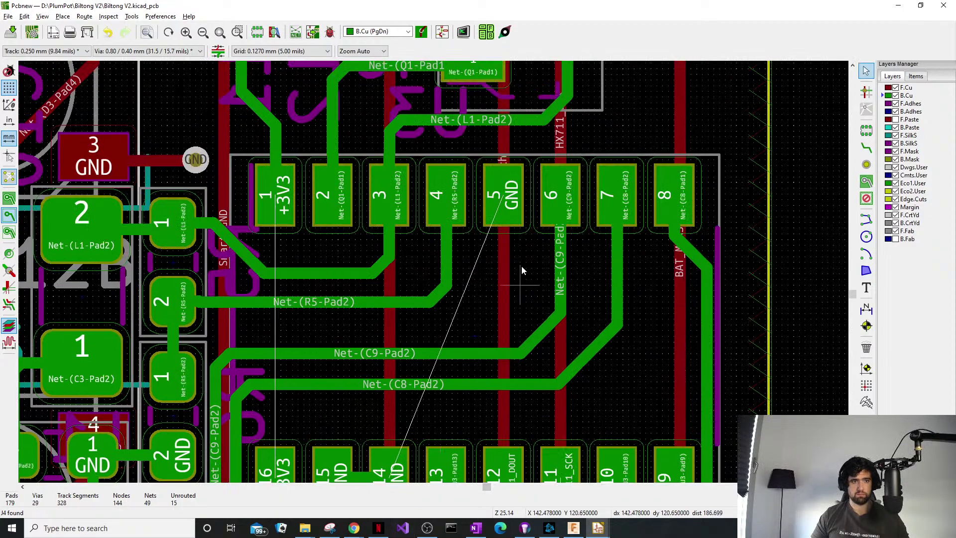
{"action": "middle_click_drag", "start_coordinate": [504, 272], "coordinate": [553, 253]}
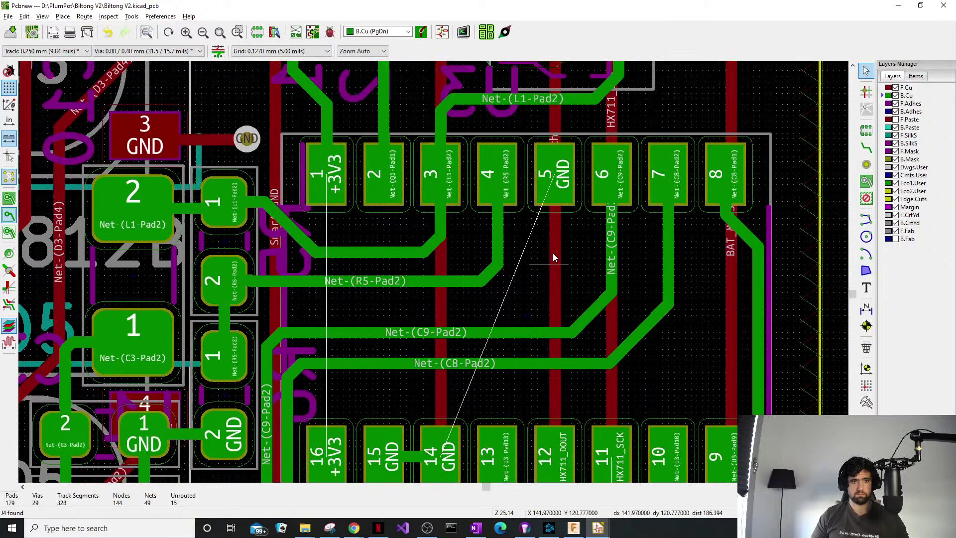
{"action": "left_click", "coordinate": [548, 189]}
{"action": "key", "text": "Escape"}
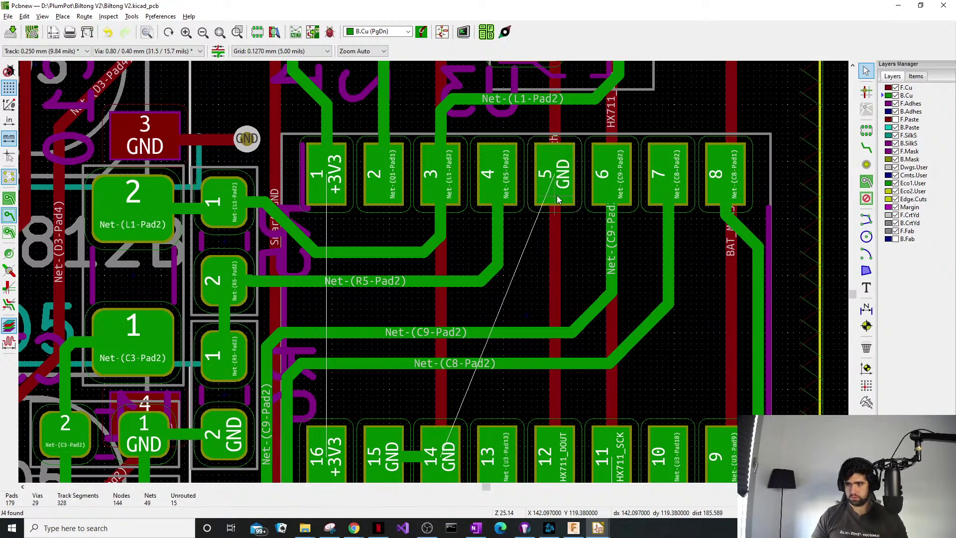
{"action": "key", "text": "x"}
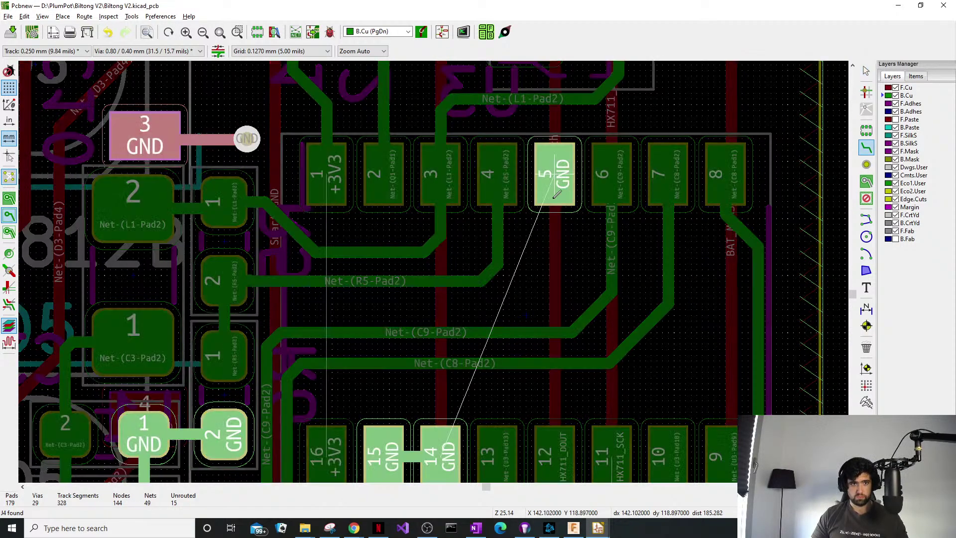
{"action": "left_click", "coordinate": [578, 252]}
{"action": "key", "text": "Escape"}
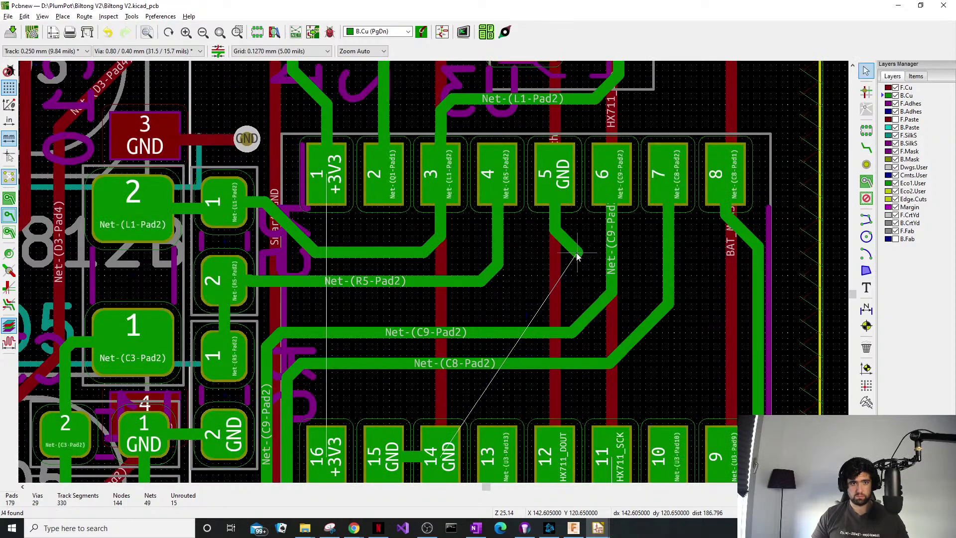
{"action": "key", "text": "ctrl+v"}
{"action": "left_click", "coordinate": [577, 253]}
{"action": "key", "text": "Escape"}
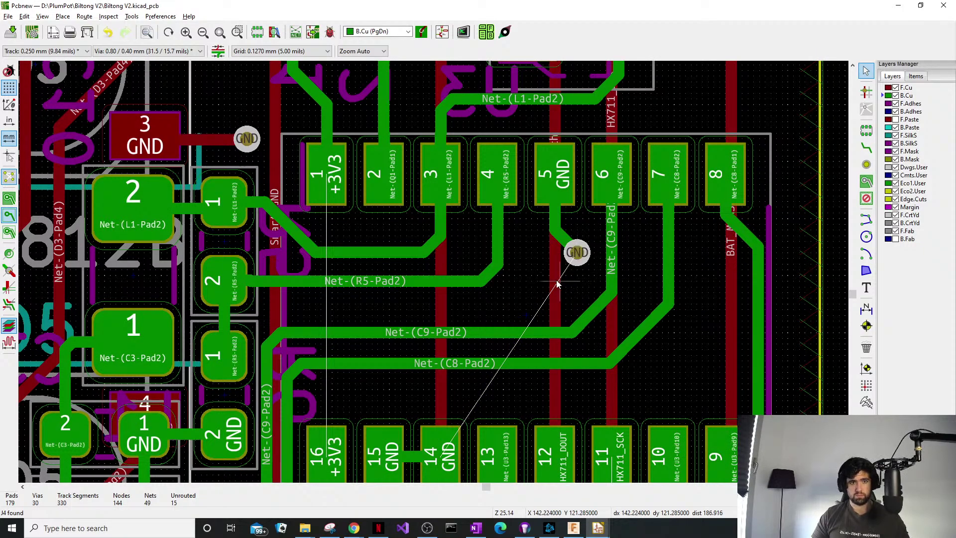
Delete the short diagonal Net-(C8-Pad1) B.Cu segment that enters C8 pad 1.
{"action": "middle_click_drag", "start_coordinate": [537, 282], "coordinate": [453, 384]}
{"action": "middle_click_drag", "start_coordinate": [628, 401], "coordinate": [499, 82]}
{"action": "scroll", "coordinate": [530, 339], "scroll_direction": "down", "scroll_amount": 3}
{"action": "middle_click_drag", "start_coordinate": [369, 333], "coordinate": [457, 192]}
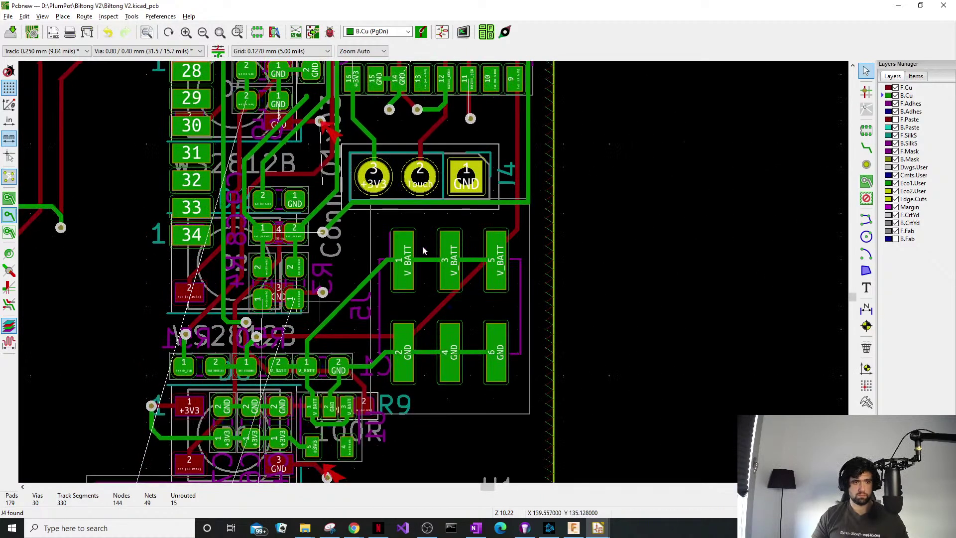
{"action": "scroll", "coordinate": [272, 238], "scroll_direction": "up", "scroll_amount": 3}
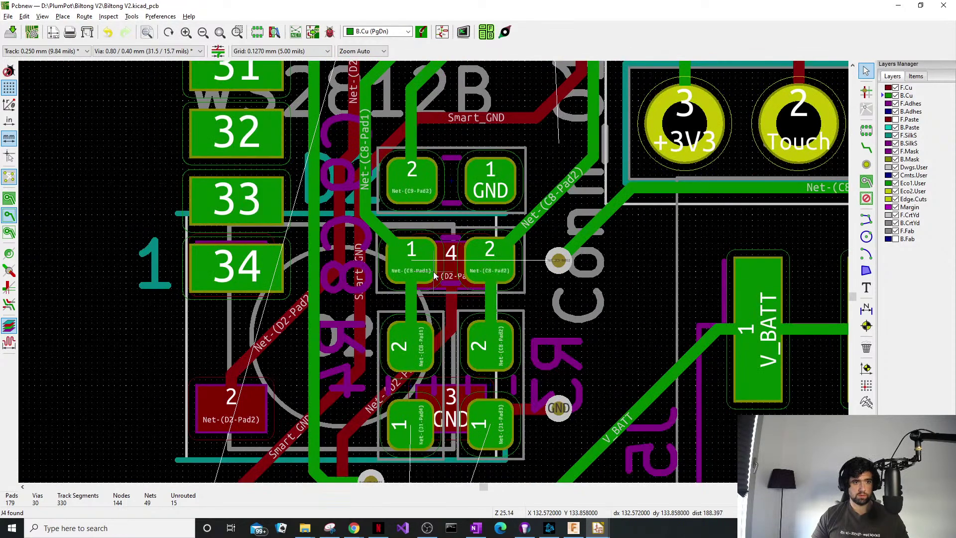
{"action": "middle_click_drag", "start_coordinate": [440, 247], "coordinate": [416, 334]}
{"action": "middle_click_drag", "start_coordinate": [445, 293], "coordinate": [449, 309]}
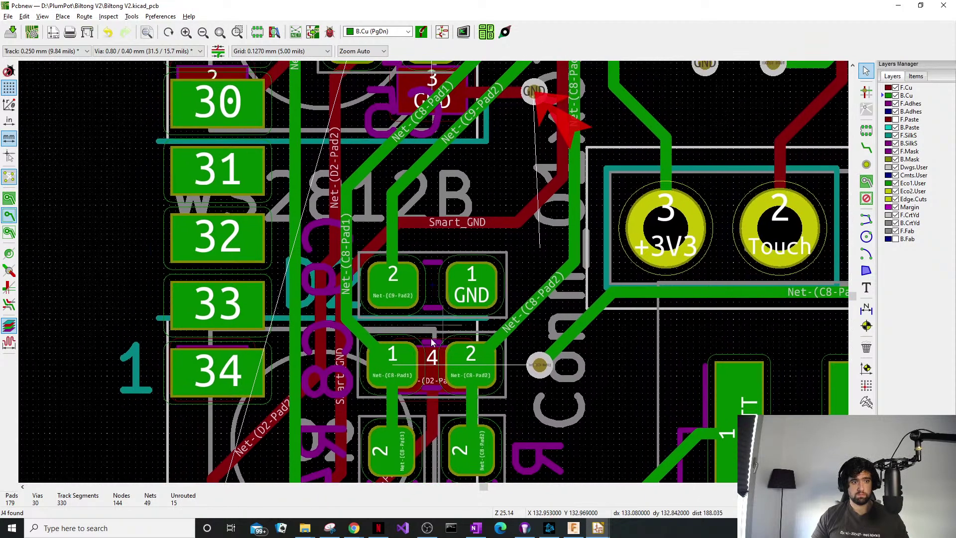
{"action": "left_click", "coordinate": [367, 341]}
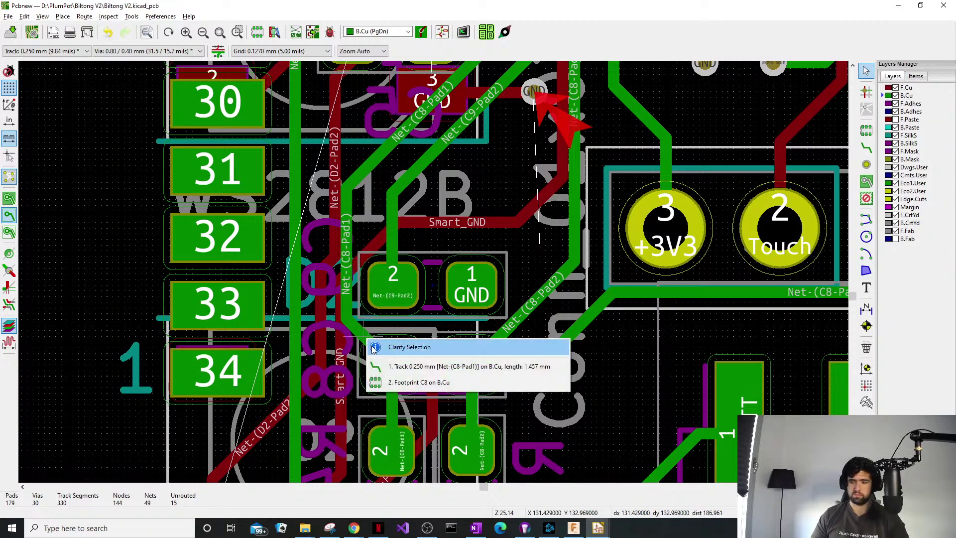
{"action": "left_click", "coordinate": [393, 366]}
{"action": "key", "text": "Delete"}
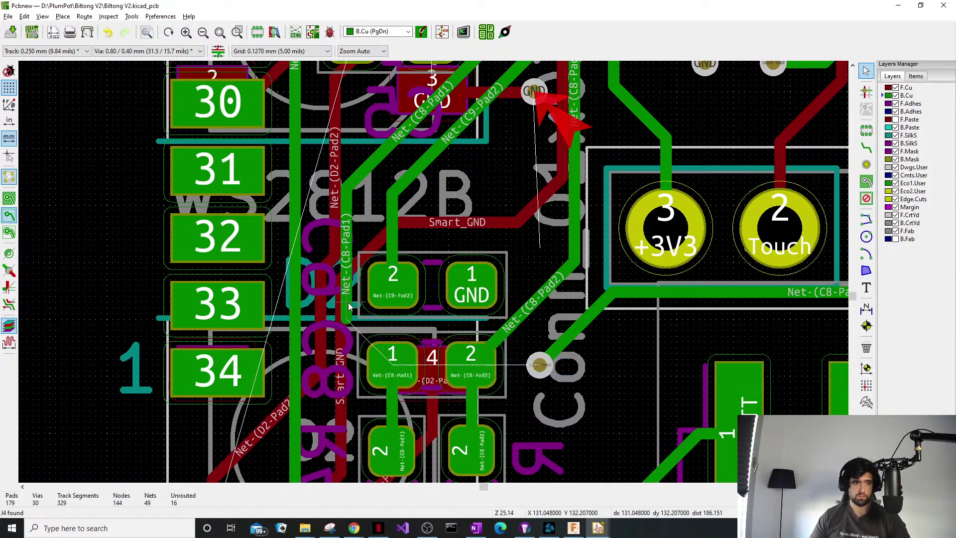
Delete the remaining Net-(C8-Pad1) vertical and diagonal segments above C8, including the leftover stub near the GND via beside D5.
{"action": "left_click", "coordinate": [356, 181]}
{"action": "key", "text": "Delete"}
{"action": "middle_click_drag", "start_coordinate": [400, 170], "coordinate": [341, 396]}
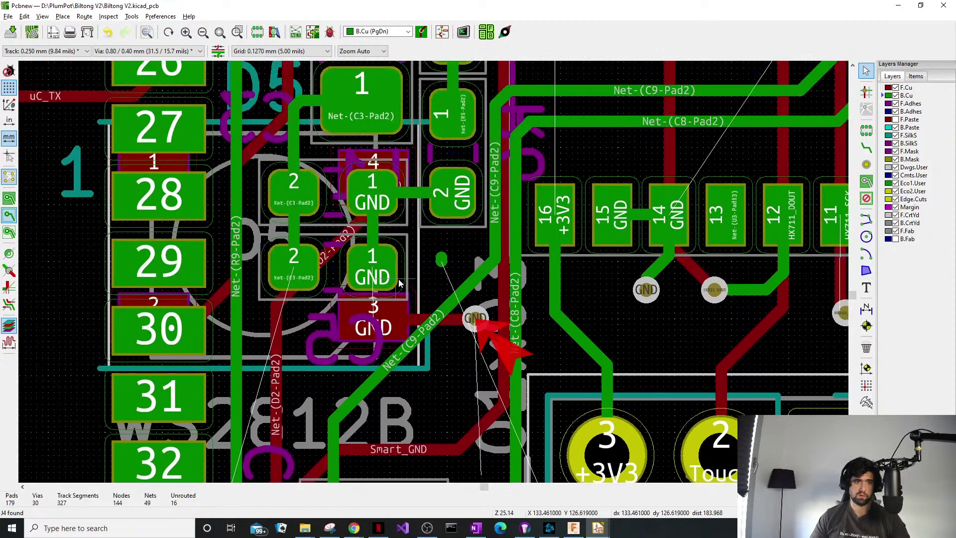
{"action": "left_click", "coordinate": [445, 262]}
{"action": "left_click", "coordinate": [444, 260]}
{"action": "key", "text": "Delete"}
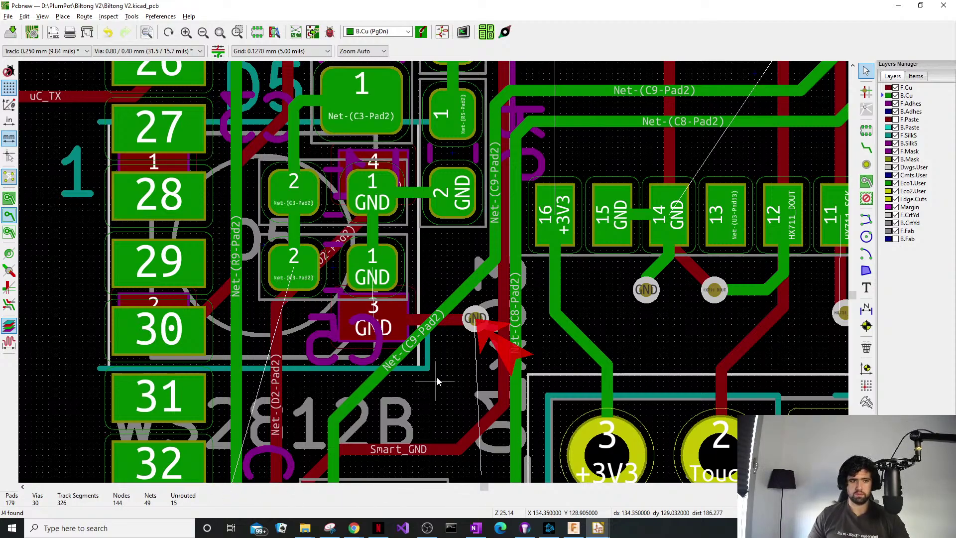
Straighten the Net-(D2-Pad2) F.Cu track beside U5 pads 30 to 32 into one vertical run.
{"action": "middle_click_drag", "start_coordinate": [438, 377], "coordinate": [471, 222]}
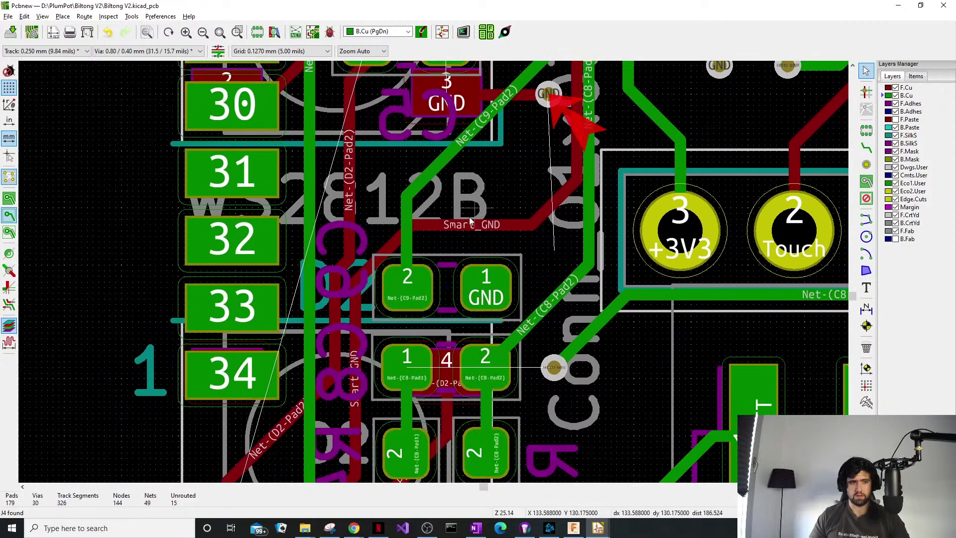
{"action": "middle_click_drag", "start_coordinate": [387, 236], "coordinate": [414, 317]}
{"action": "scroll", "coordinate": [374, 258], "scroll_direction": "up", "scroll_amount": 1}
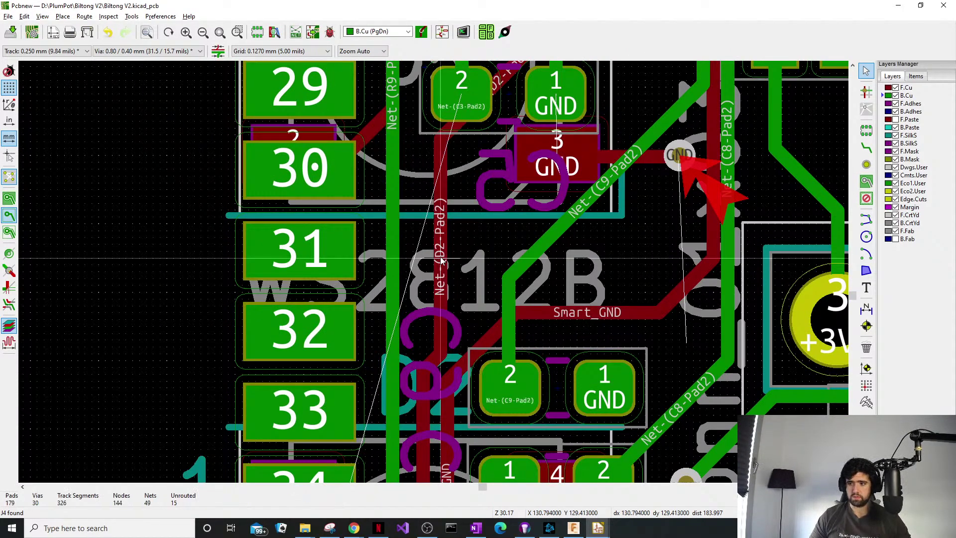
{"action": "left_click", "coordinate": [423, 267]}
{"action": "middle_click_drag", "start_coordinate": [651, 364], "coordinate": [615, 307]}
{"action": "scroll", "coordinate": [644, 302], "scroll_direction": "down", "scroll_amount": 2, "text": "shift"}
{"action": "scroll", "coordinate": [623, 297], "scroll_direction": "down", "scroll_amount": 2, "text": "shift"}
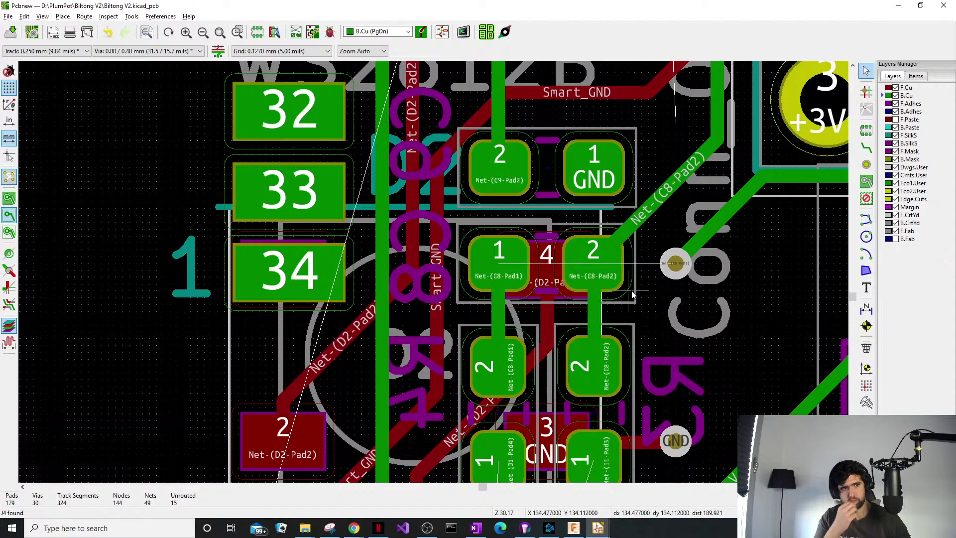
Shift the vertical Net-(D2-Pad2) and Smart_GND F.Cu tracks closer to U5 pads 33 and 34, freeing space beside C8.
{"action": "middle_click_drag", "start_coordinate": [438, 213], "coordinate": [440, 271]}
{"action": "left_click_drag", "start_coordinate": [436, 259], "coordinate": [384, 260]}
{"action": "left_click_drag", "start_coordinate": [459, 256], "coordinate": [416, 258]}
Examine the unrouted Net-(C8-Pad1) link between C8 pad 1 and the via beside C8 pad 2.
{"action": "scroll", "coordinate": [421, 259], "scroll_direction": "down", "scroll_amount": 1}
{"action": "middle_click_drag", "start_coordinate": [501, 299], "coordinate": [483, 358]}
{"action": "scroll", "coordinate": [484, 360], "scroll_direction": "up", "scroll_amount": 3}
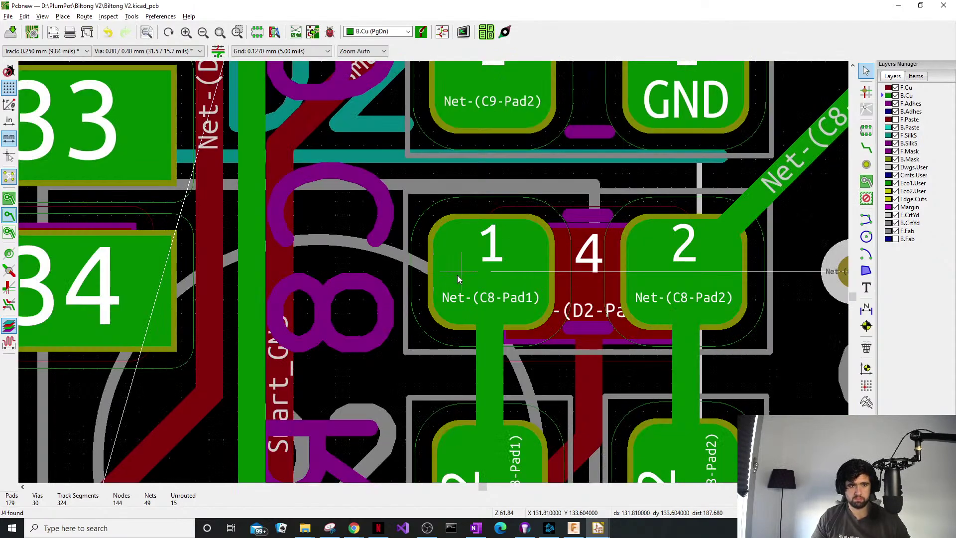
{"action": "key", "text": "x"}
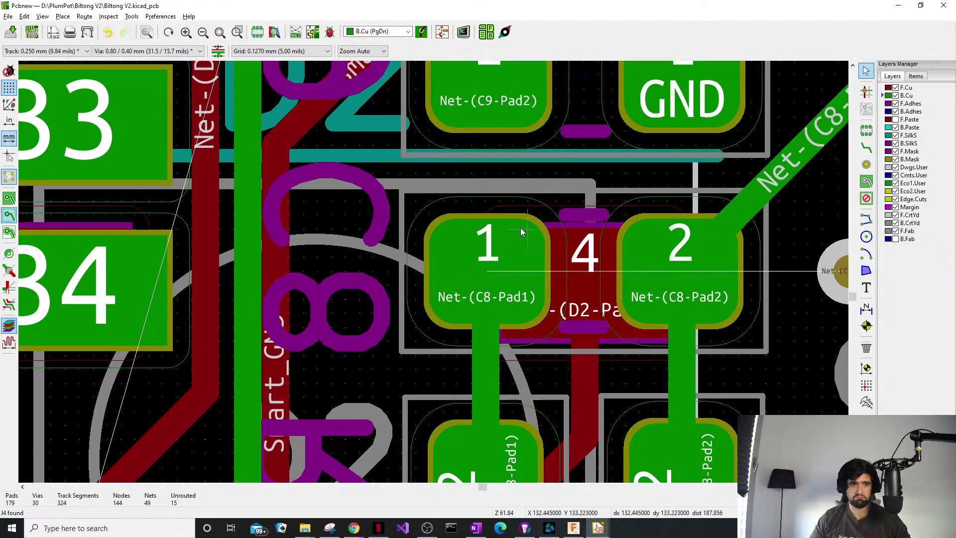
{"action": "scroll", "coordinate": [521, 229], "scroll_direction": "down", "scroll_amount": 1}
{"action": "scroll", "coordinate": [432, 363], "scroll_direction": "down", "scroll_amount": 5}
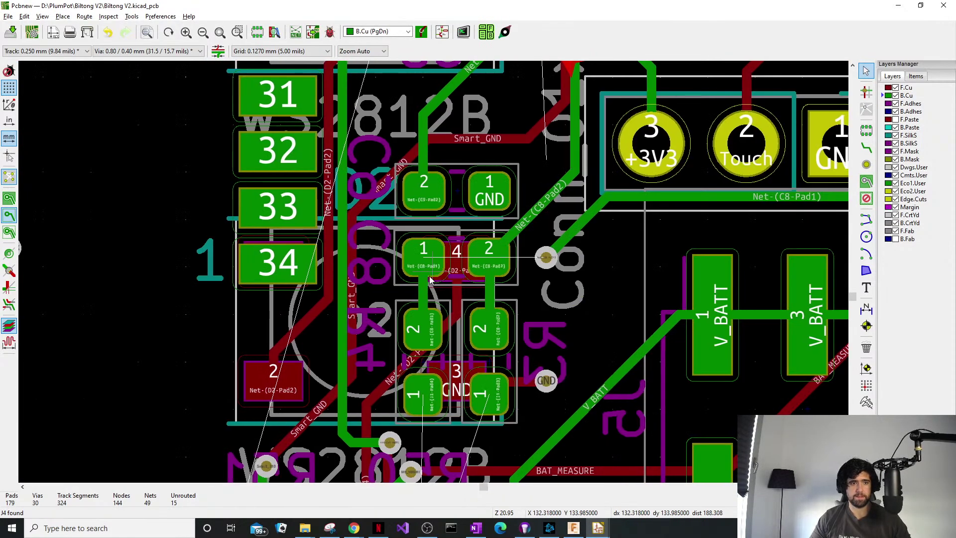
{"action": "scroll", "coordinate": [434, 279], "scroll_direction": "up", "scroll_amount": 5}
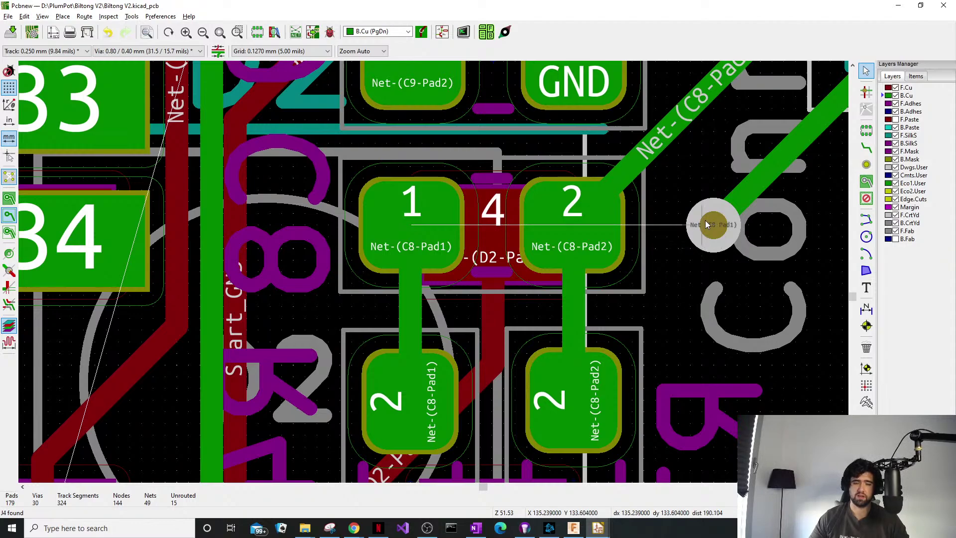
{"action": "left_click", "coordinate": [718, 233]}
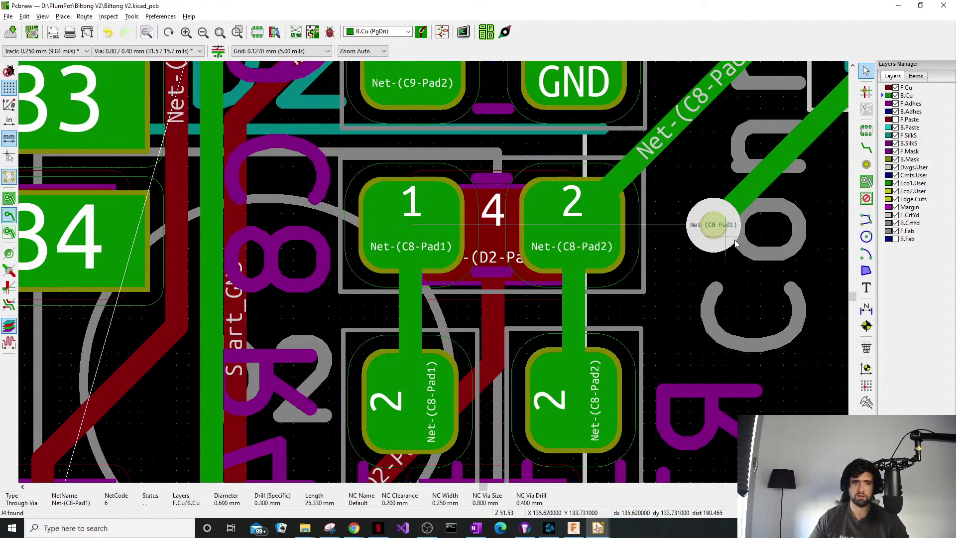
{"action": "key", "text": "Escape"}
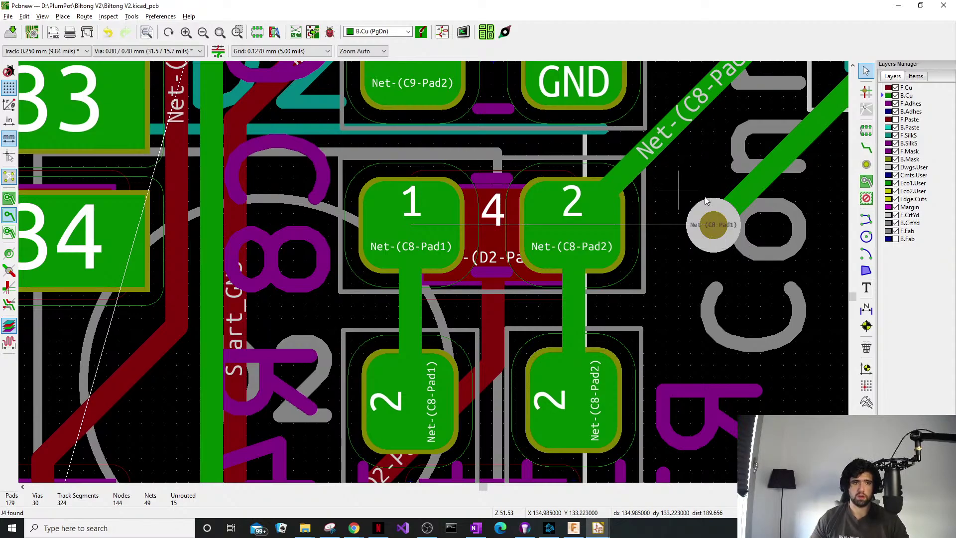
Route a short horizontal B.Cu track from C8 pad 1 towards the Smart_GND track.
{"action": "middle_click_drag", "start_coordinate": [669, 166], "coordinate": [743, 226]}
{"action": "middle_click_drag", "start_coordinate": [593, 268], "coordinate": [467, 270]}
{"action": "scroll", "coordinate": [467, 269], "scroll_direction": "up", "scroll_amount": 1}
{"action": "middle_click_drag", "start_coordinate": [372, 293], "coordinate": [435, 245]}
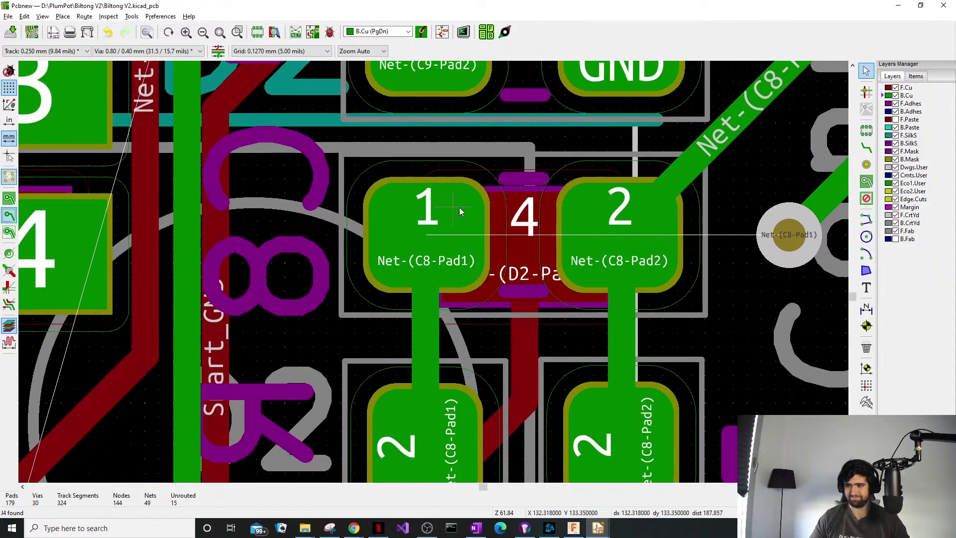
{"action": "key", "text": "x"}
{"action": "left_click", "coordinate": [374, 228]}
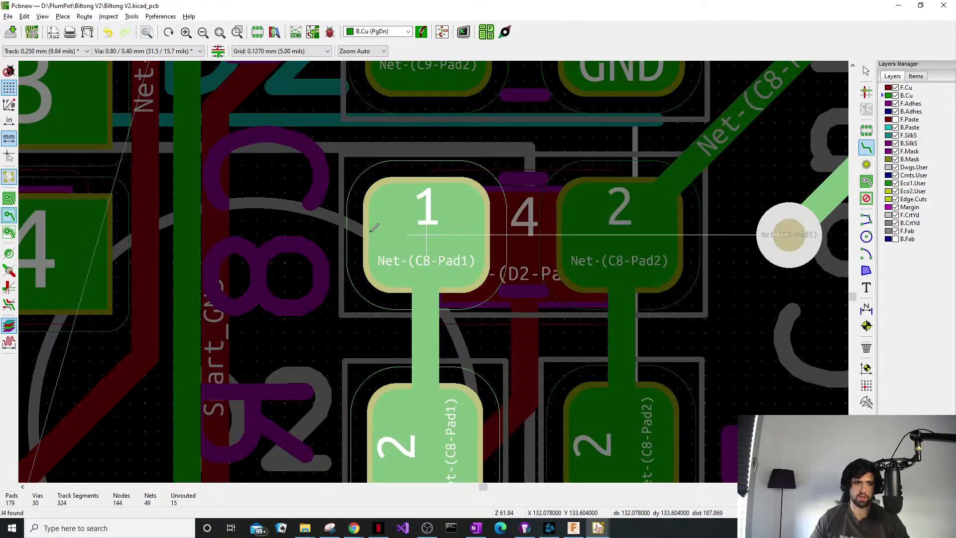
{"action": "left_click", "coordinate": [285, 232]}
{"action": "key", "text": "Escape"}
{"action": "key", "text": "Escape"}
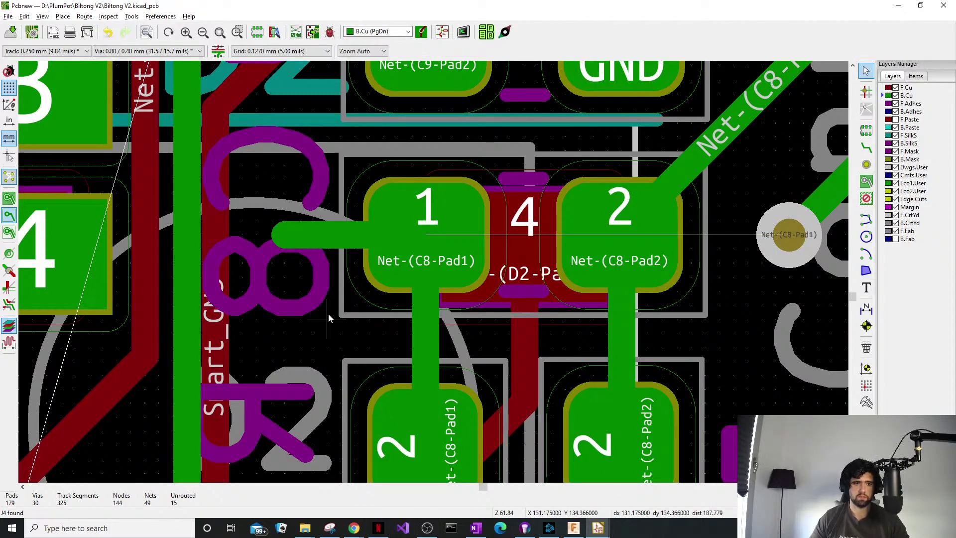
Copy the Net-(C8-Pad1) via beside C8 pad 2 to the free end of the new track at C8 pad 1.
{"action": "middle_click_drag", "start_coordinate": [313, 291], "coordinate": [335, 303]}
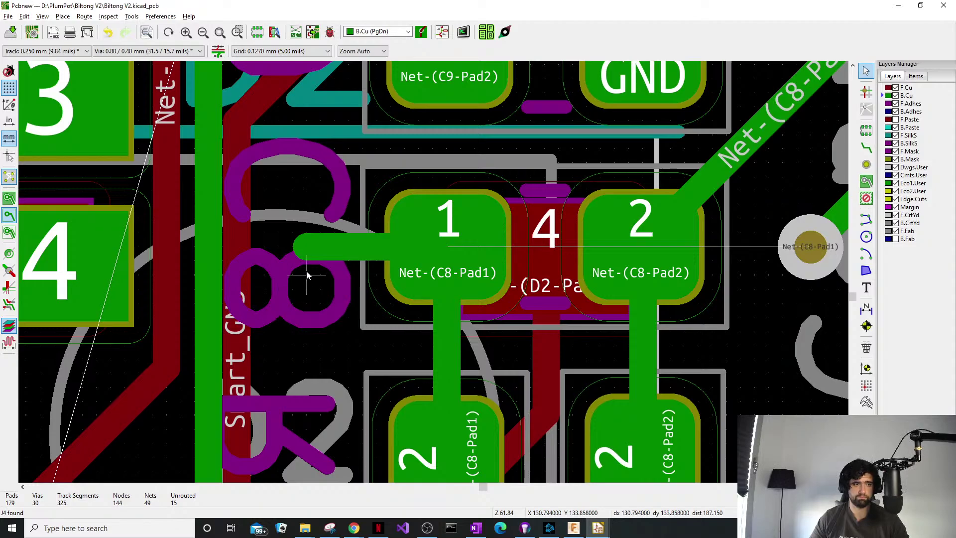
{"action": "scroll", "coordinate": [327, 257], "scroll_direction": "down", "scroll_amount": 1}
{"action": "middle_click_drag", "start_coordinate": [470, 283], "coordinate": [284, 216]}
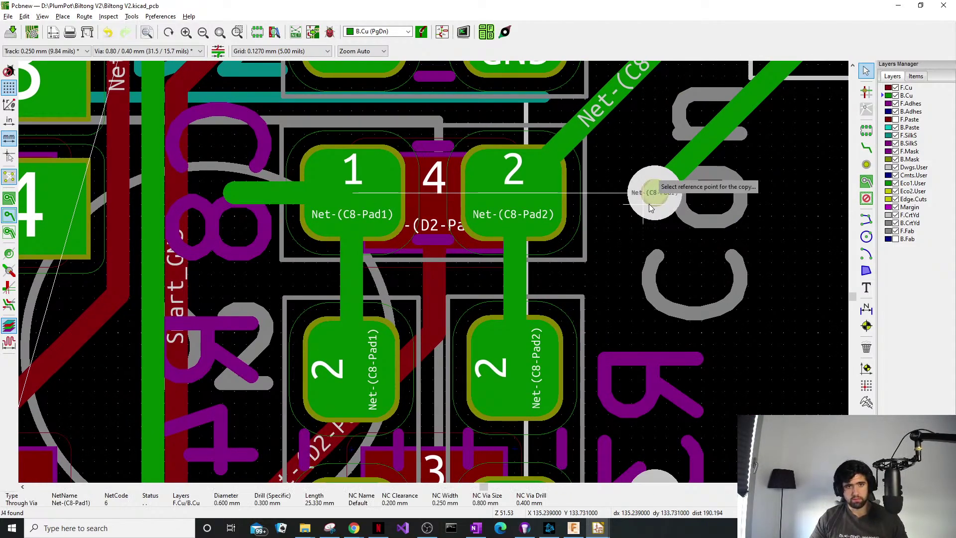
{"action": "left_click", "coordinate": [221, 190]}
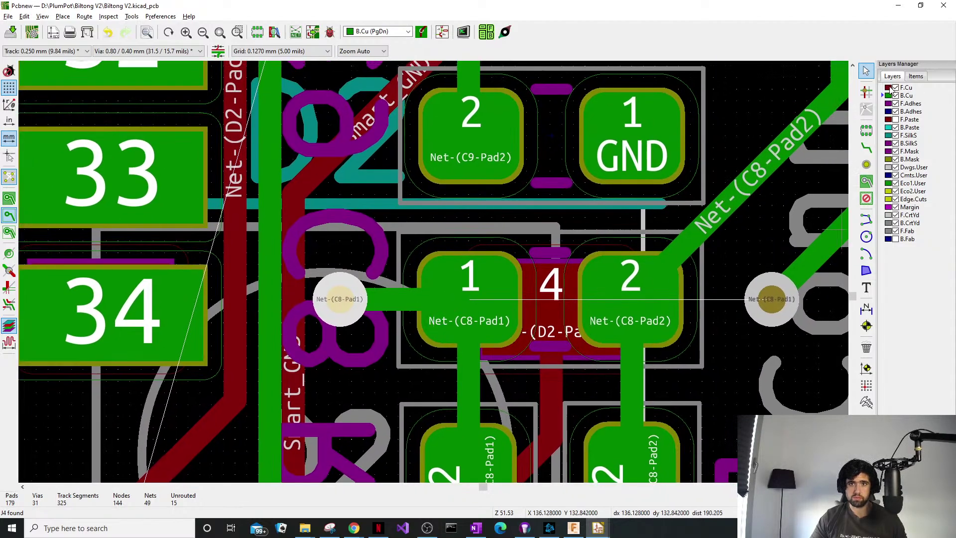
Route Net-(C8-Pad1) on F.Cu from the via at C8 pad 1, across C9's pads, to the via beside C8 pad 2.
{"action": "left_click", "coordinate": [877, 90]}
{"action": "left_click", "coordinate": [866, 148]}
{"action": "left_click", "coordinate": [339, 299]}
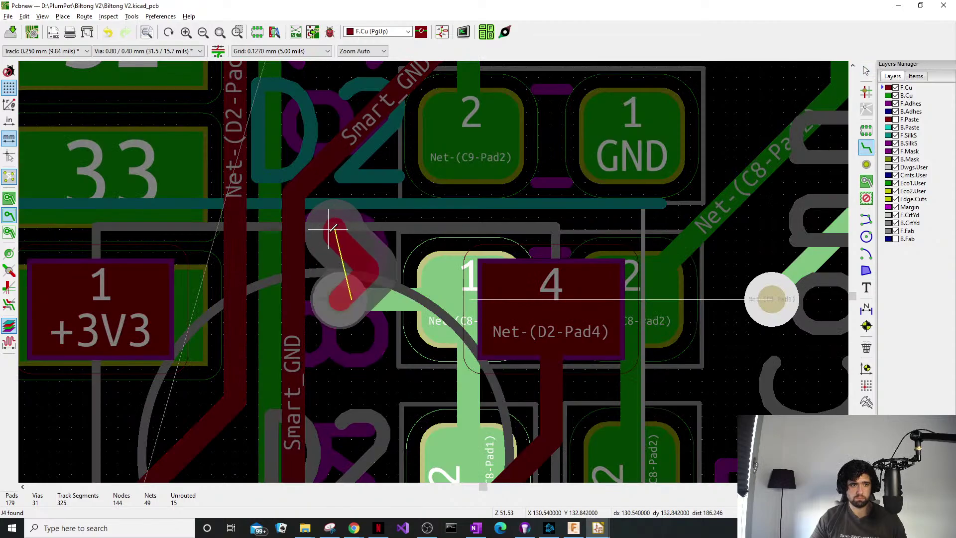
{"action": "left_click", "coordinate": [340, 242]}
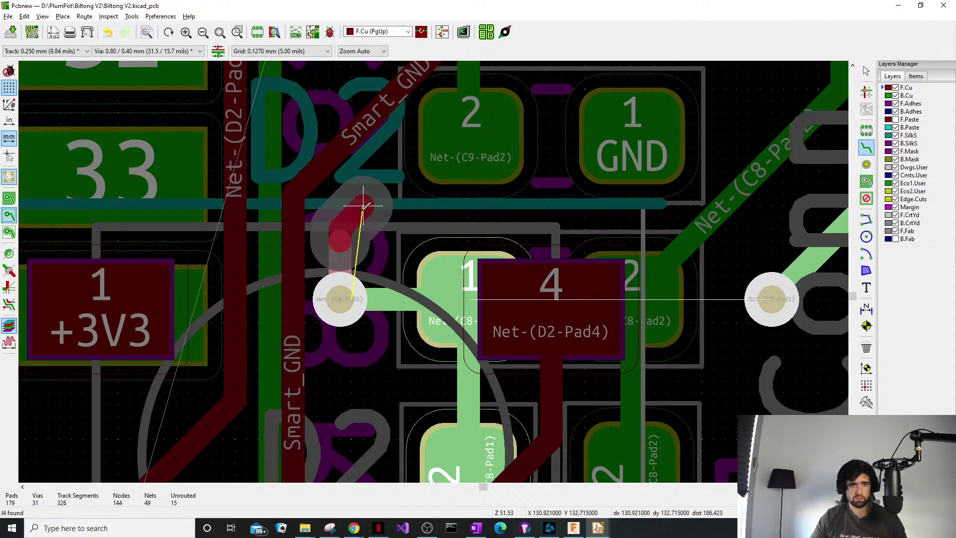
{"action": "left_click", "coordinate": [680, 133]}
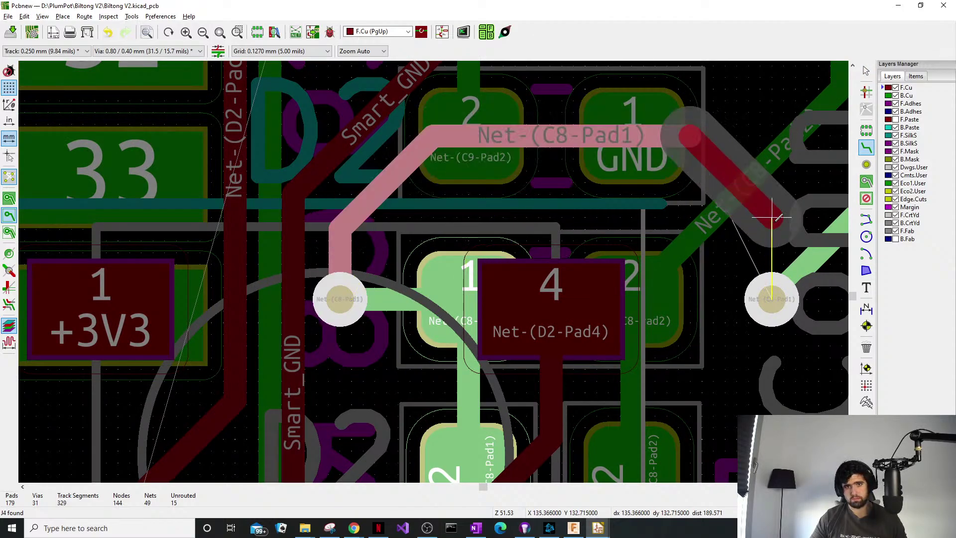
{"action": "left_click", "coordinate": [771, 299]}
{"action": "scroll", "coordinate": [421, 218], "scroll_direction": "down", "scroll_amount": 5}
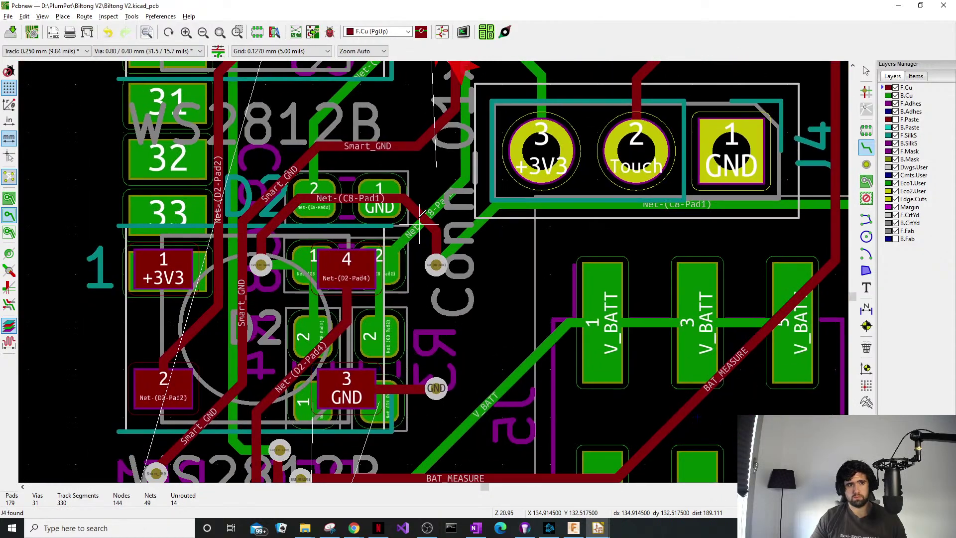
{"action": "scroll", "coordinate": [420, 217], "scroll_direction": "down", "scroll_amount": 4}
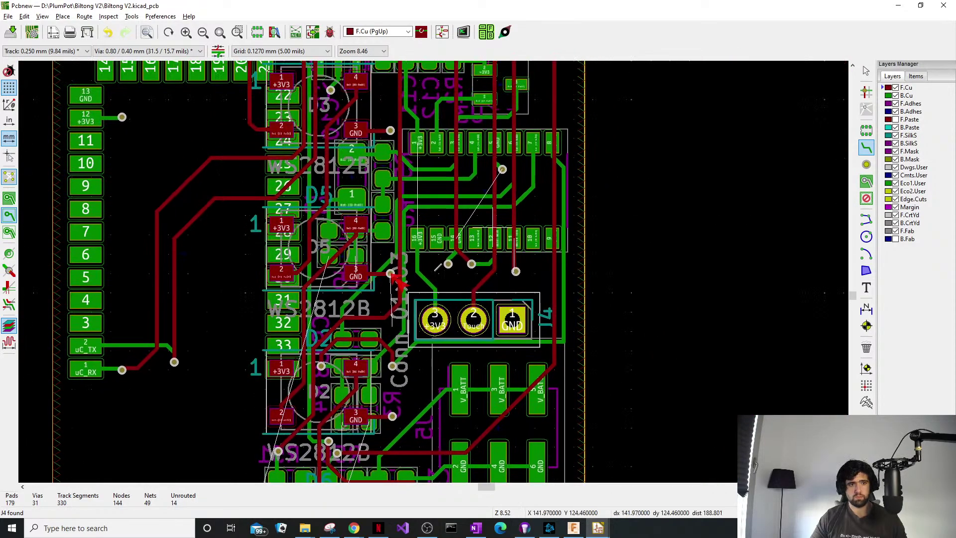
{"action": "scroll", "coordinate": [438, 268], "scroll_direction": "up", "scroll_amount": 4}
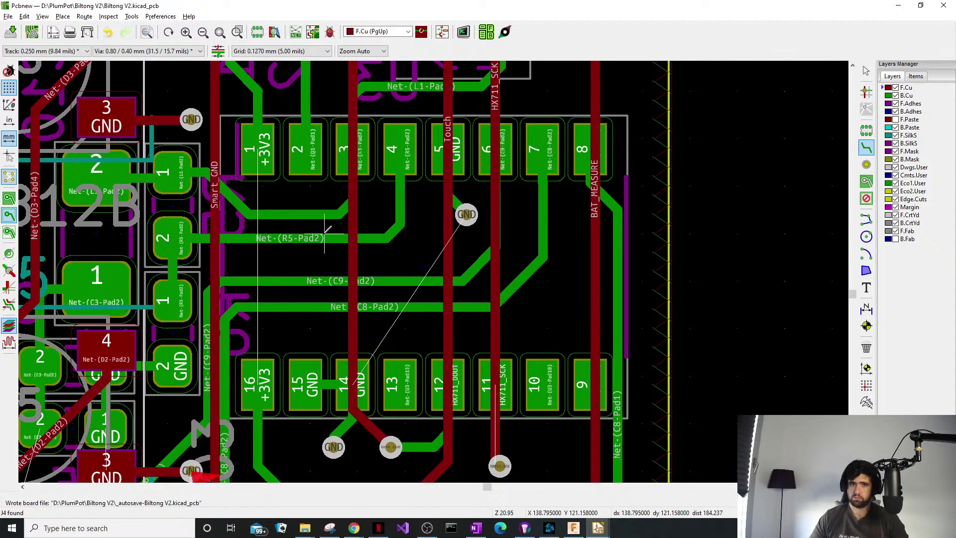
{"action": "key", "text": "Escape"}
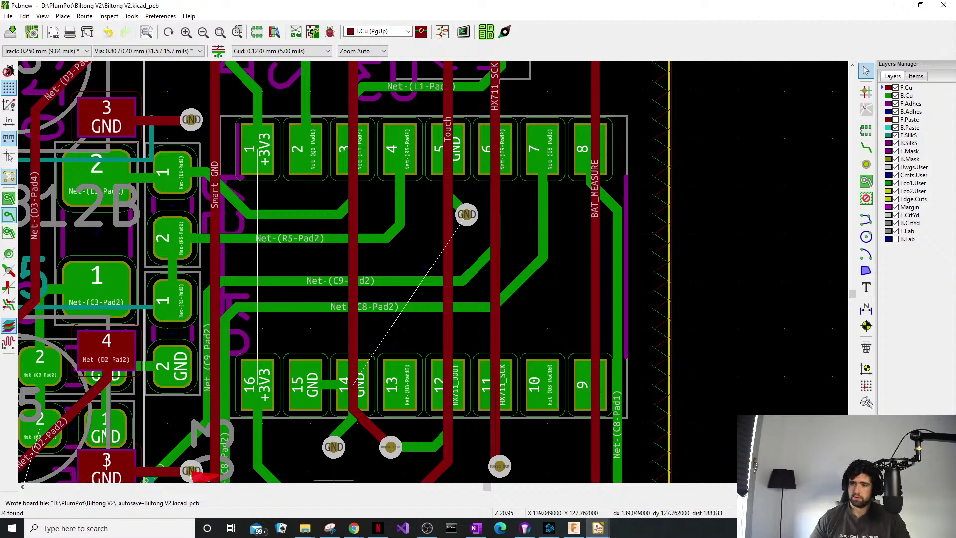
{"action": "left_click", "coordinate": [354, 528]}
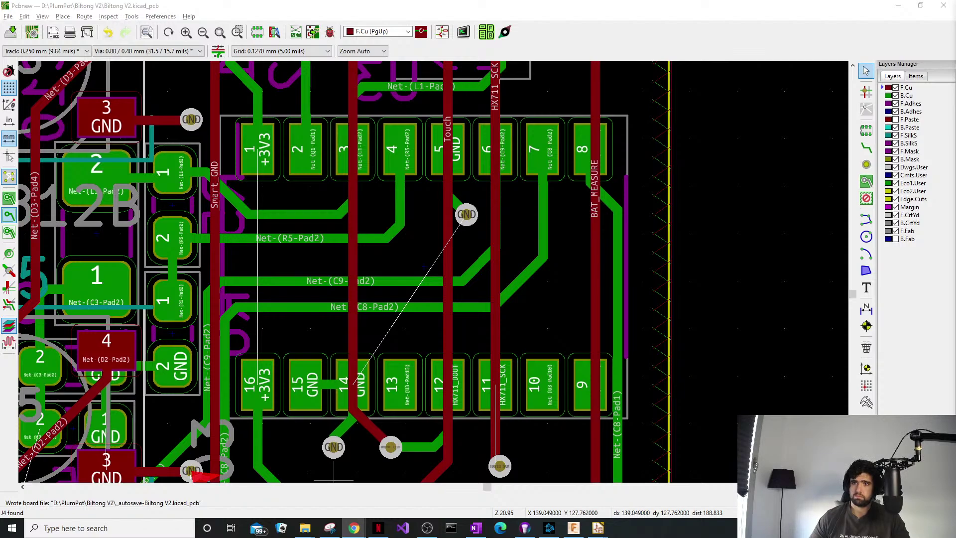
{"action": "key", "text": "alt+Tab"}
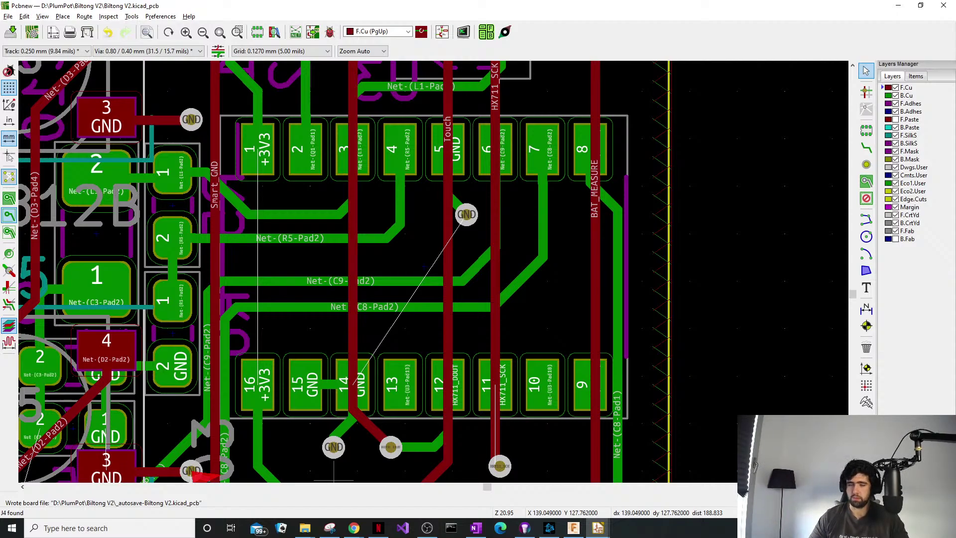
Examine the unrouted GND and HX711_SCK links around U3 and the remaining connections beneath D5.
{"action": "scroll", "coordinate": [560, 381], "scroll_direction": "up", "scroll_amount": 1}
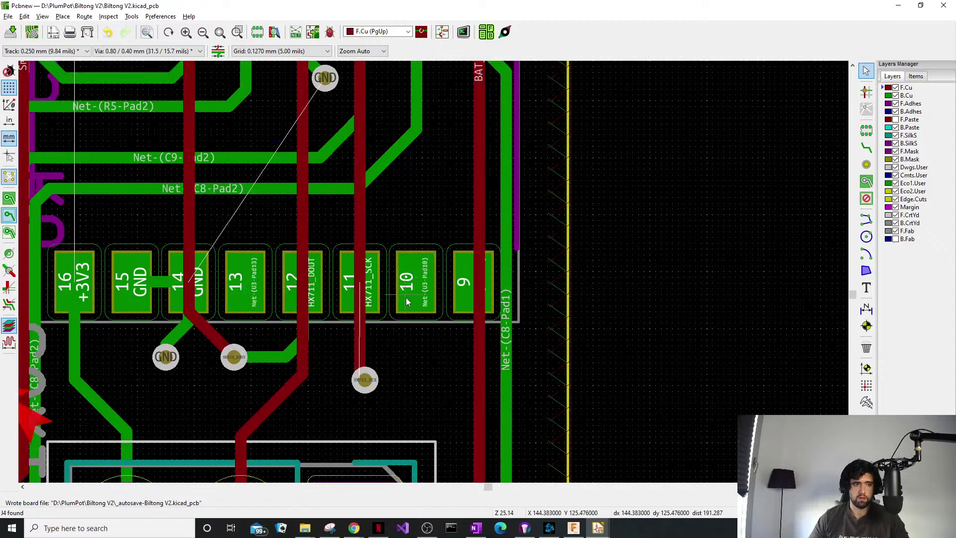
{"action": "middle_click_drag", "start_coordinate": [405, 298], "coordinate": [497, 330]}
{"action": "scroll", "coordinate": [497, 331], "scroll_direction": "down", "scroll_amount": 3}
{"action": "scroll", "coordinate": [431, 257], "scroll_direction": "up", "scroll_amount": 4}
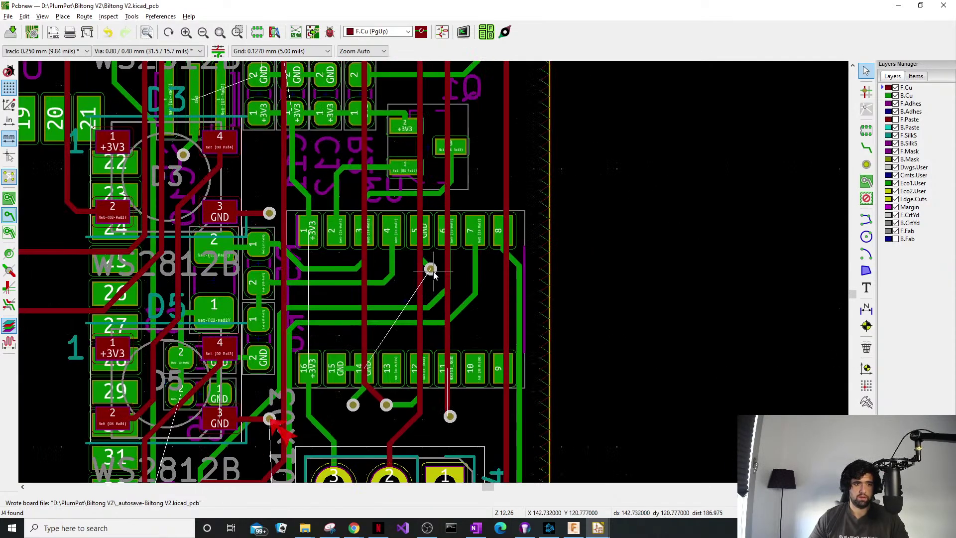
{"action": "scroll", "coordinate": [432, 284], "scroll_direction": "down", "scroll_amount": 1}
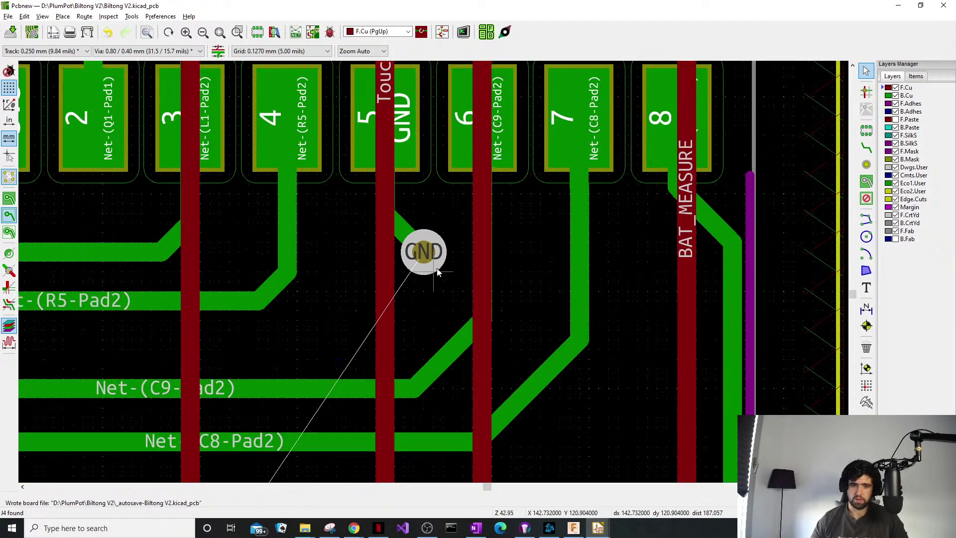
{"action": "scroll", "coordinate": [434, 273], "scroll_direction": "down", "scroll_amount": 3}
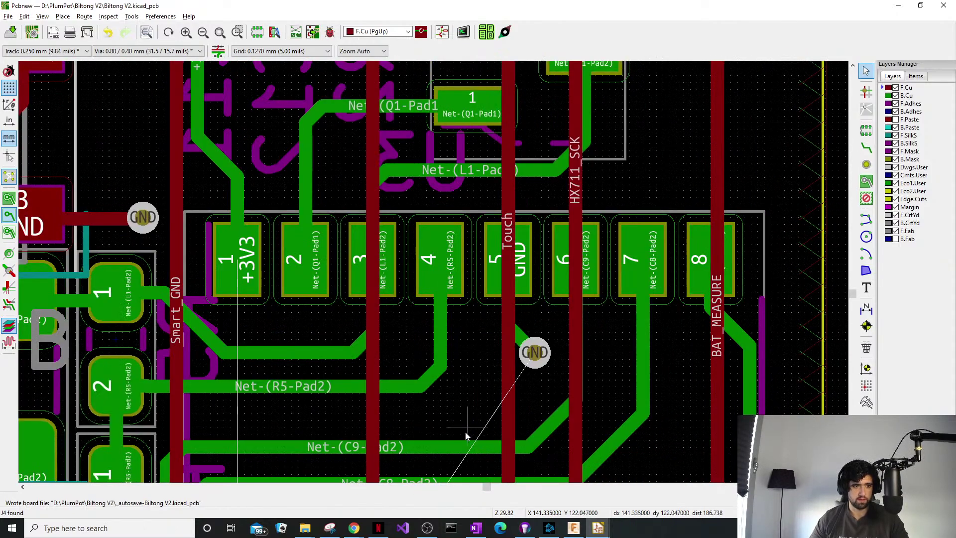
{"action": "scroll", "coordinate": [438, 322], "scroll_direction": "up", "scroll_amount": 2}
{"action": "scroll", "coordinate": [437, 323], "scroll_direction": "down", "scroll_amount": 1}
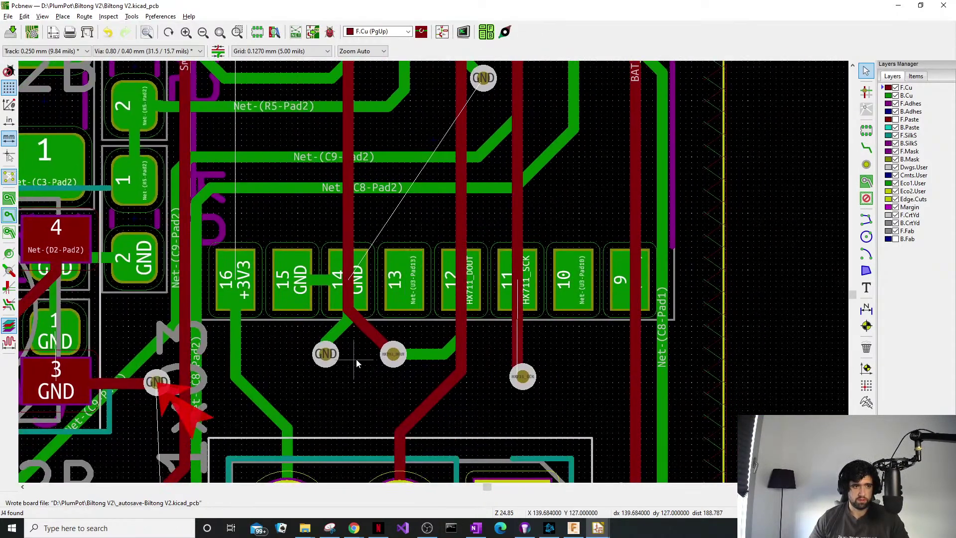
{"action": "middle_click_drag", "start_coordinate": [356, 359], "coordinate": [423, 309]}
{"action": "middle_click_drag", "start_coordinate": [397, 342], "coordinate": [375, 350]}
{"action": "scroll", "coordinate": [376, 350], "scroll_direction": "up", "scroll_amount": 1}
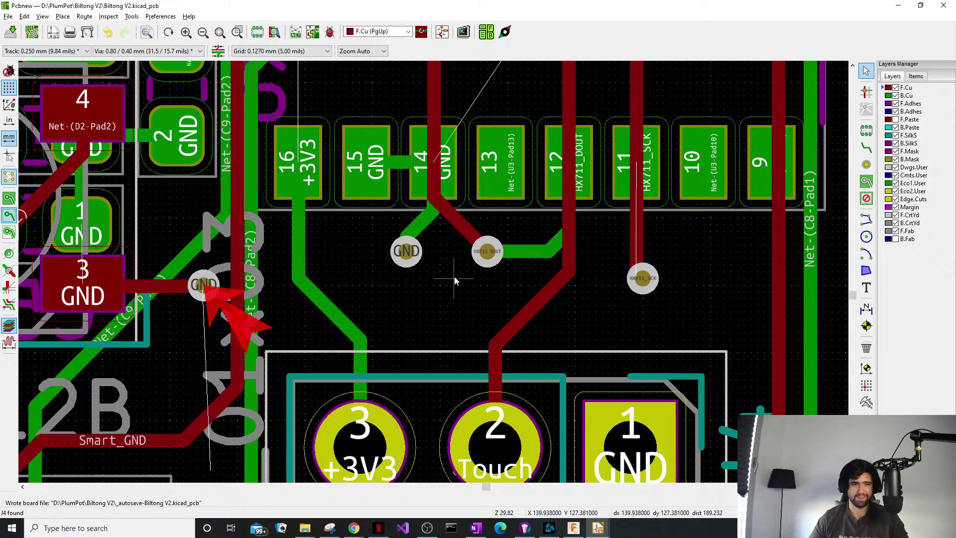
{"action": "middle_click_drag", "start_coordinate": [453, 337], "coordinate": [494, 462]}
{"action": "mouse_move", "coordinate": [599, 206]}
{"action": "middle_mouse_down"}
{"action": "mouse_move", "coordinate": [563, 297]}
{"action": "mouse_move", "coordinate": [439, 464]}
{"action": "middle_mouse_up"}
{"action": "middle_click_drag", "start_coordinate": [460, 311], "coordinate": [463, 273]}
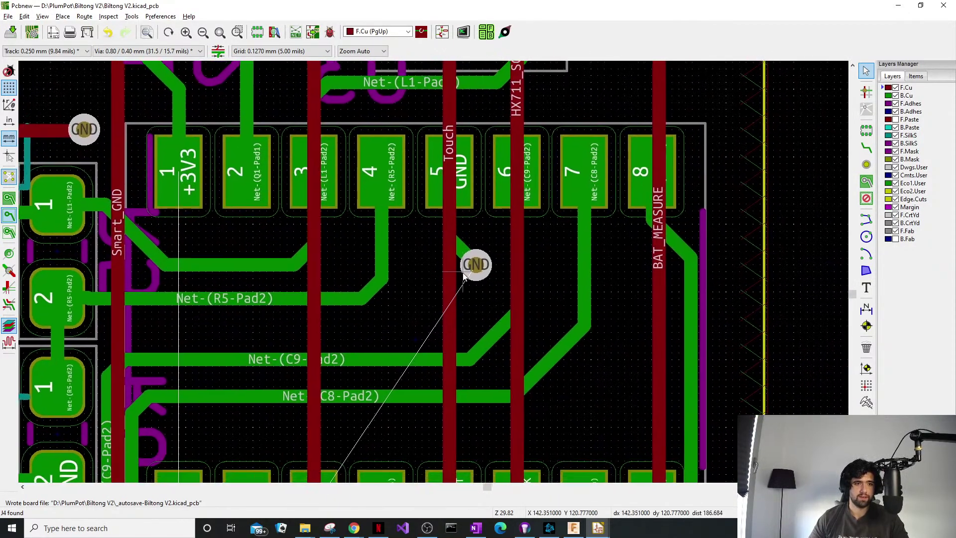
{"action": "scroll", "coordinate": [463, 276], "scroll_direction": "up", "scroll_amount": 2}
{"action": "scroll", "coordinate": [432, 279], "scroll_direction": "down", "scroll_amount": 6}
{"action": "scroll", "coordinate": [433, 276], "scroll_direction": "up", "scroll_amount": 1}
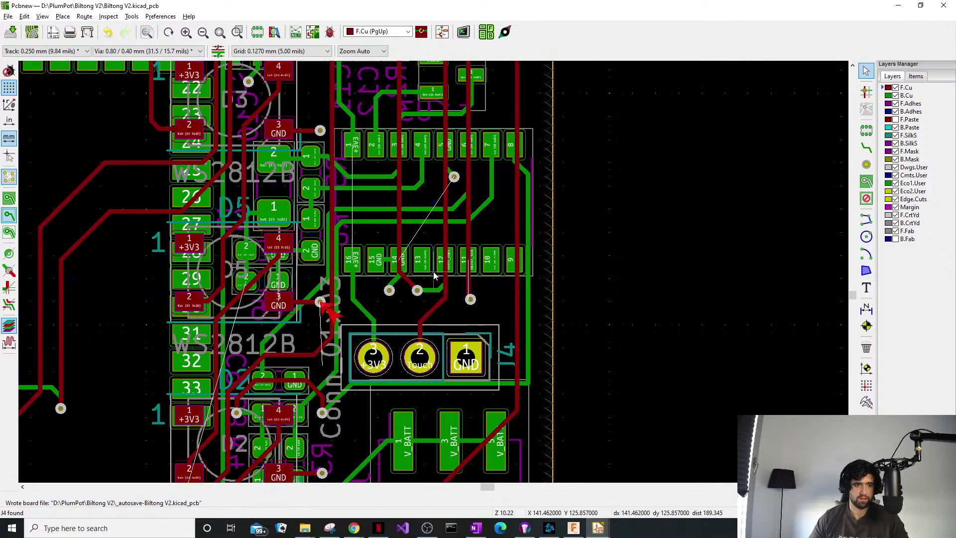
{"action": "scroll", "coordinate": [435, 276], "scroll_direction": "up", "scroll_amount": 4}
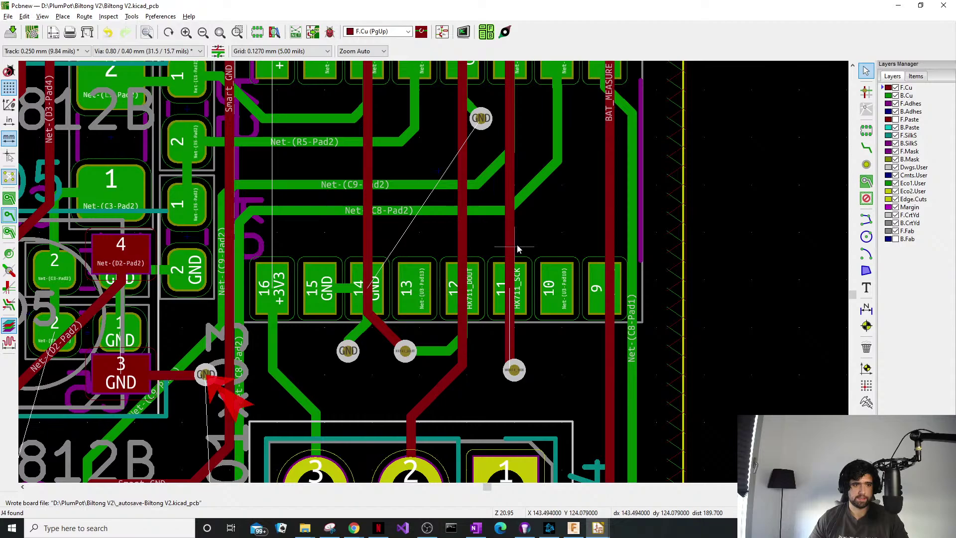
{"action": "scroll", "coordinate": [518, 250], "scroll_direction": "up", "scroll_amount": 2}
{"action": "scroll", "coordinate": [469, 229], "scroll_direction": "down", "scroll_amount": 3}
{"action": "middle_click_drag", "start_coordinate": [438, 332], "coordinate": [458, 353]}
{"action": "scroll", "coordinate": [282, 389], "scroll_direction": "up", "scroll_amount": 2}
{"action": "scroll", "coordinate": [434, 275], "scroll_direction": "up", "scroll_amount": 4}
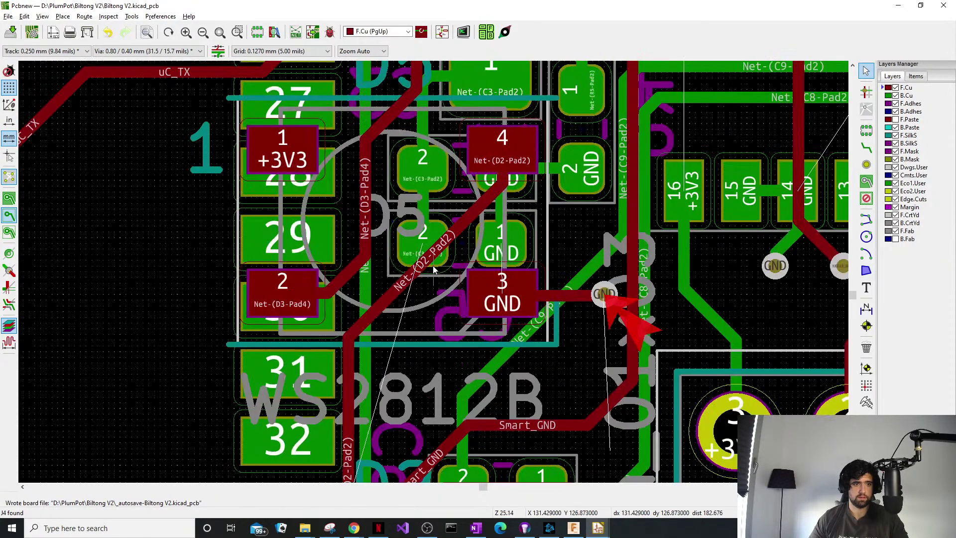
{"action": "scroll", "coordinate": [418, 240], "scroll_direction": "up", "scroll_amount": 1}
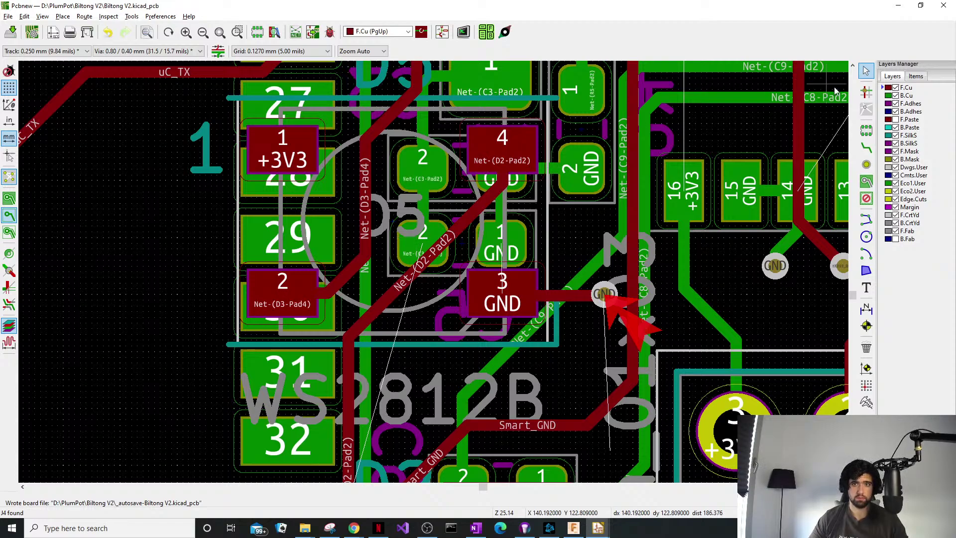
{"action": "key", "text": "Page_Down"}
{"action": "key", "text": "x"}
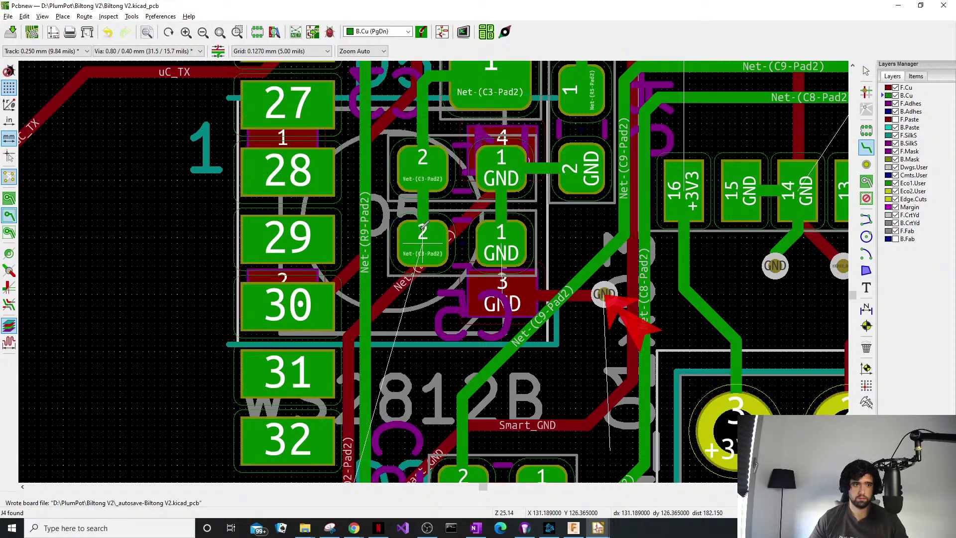
{"action": "scroll", "coordinate": [360, 250], "scroll_direction": "down", "scroll_amount": 4}
{"action": "middle_click_drag", "start_coordinate": [431, 288], "coordinate": [453, 180]}
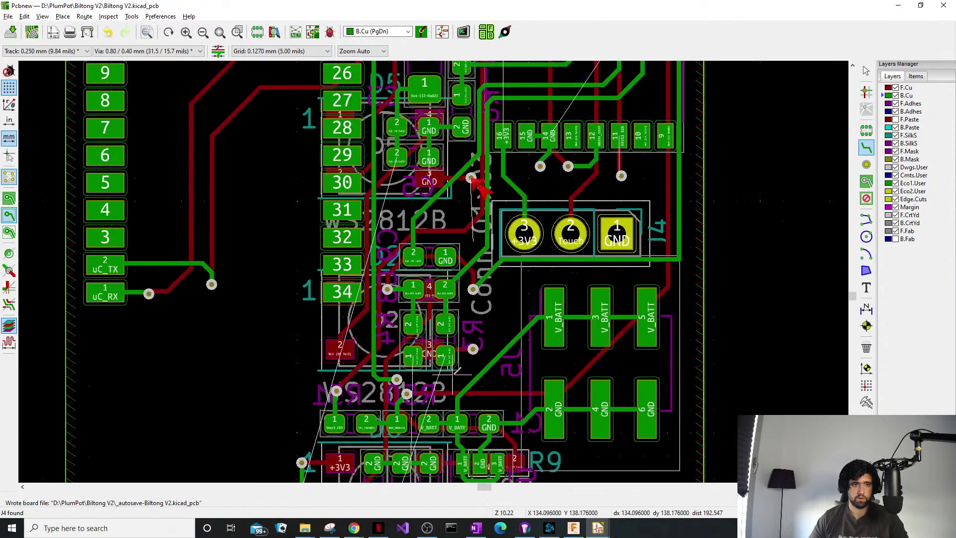
{"action": "scroll", "coordinate": [452, 180], "scroll_direction": "up", "scroll_amount": 3}
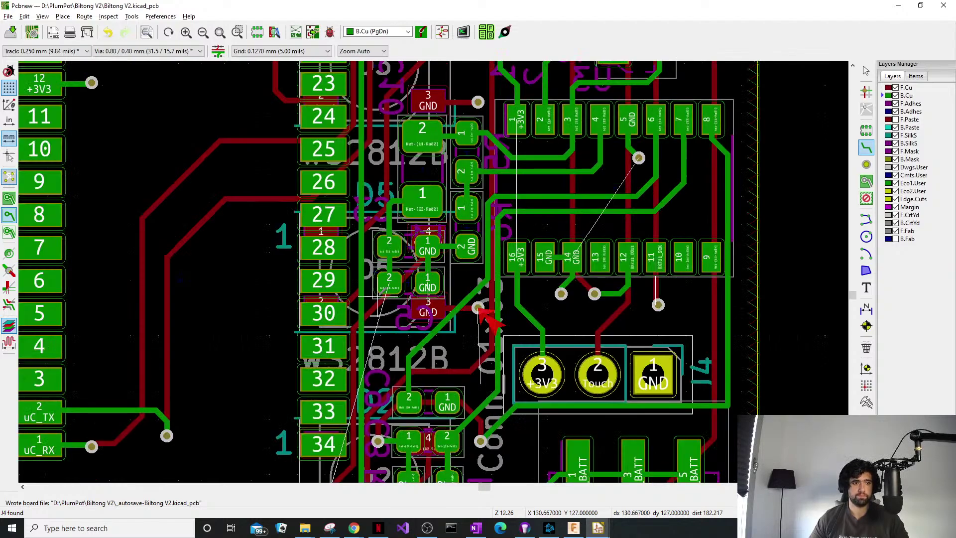
{"action": "left_click", "coordinate": [388, 288]}
{"action": "scroll", "coordinate": [387, 288], "scroll_direction": "down", "scroll_amount": 7}
{"action": "middle_click_drag", "start_coordinate": [430, 275], "coordinate": [425, 252]}
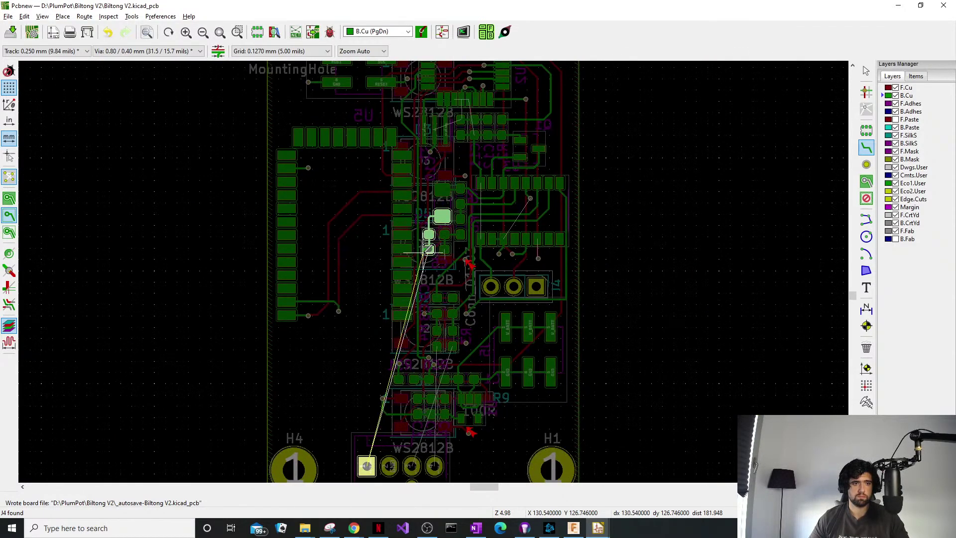
{"action": "key", "text": "Escape"}
{"action": "scroll", "coordinate": [425, 245], "scroll_direction": "up", "scroll_amount": 1}
{"action": "scroll", "coordinate": [434, 271], "scroll_direction": "down", "scroll_amount": 4}
{"action": "middle_click_drag", "start_coordinate": [487, 134], "coordinate": [477, 202]}
{"action": "scroll", "coordinate": [477, 201], "scroll_direction": "up", "scroll_amount": 1}
{"action": "scroll", "coordinate": [435, 265], "scroll_direction": "up", "scroll_amount": 8}
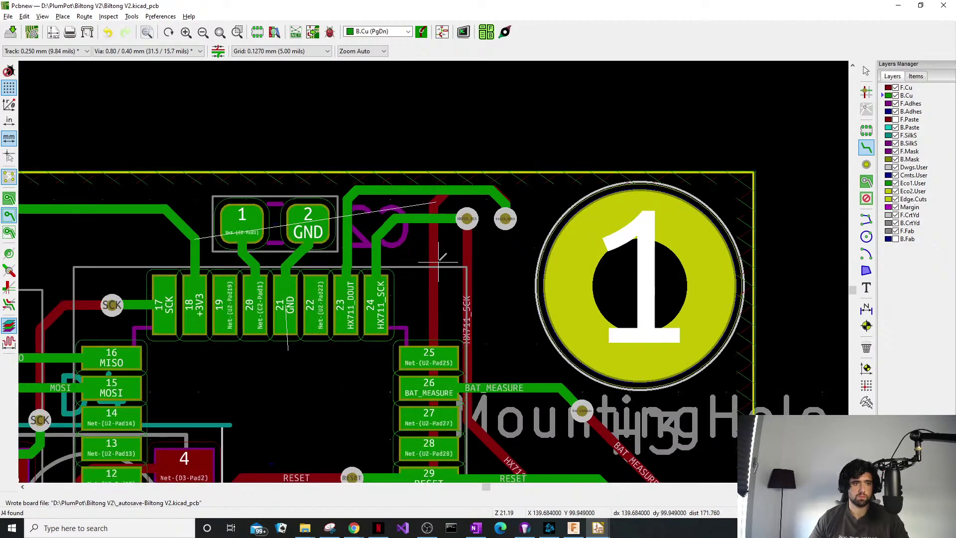
{"action": "key", "text": "Page_Up"}
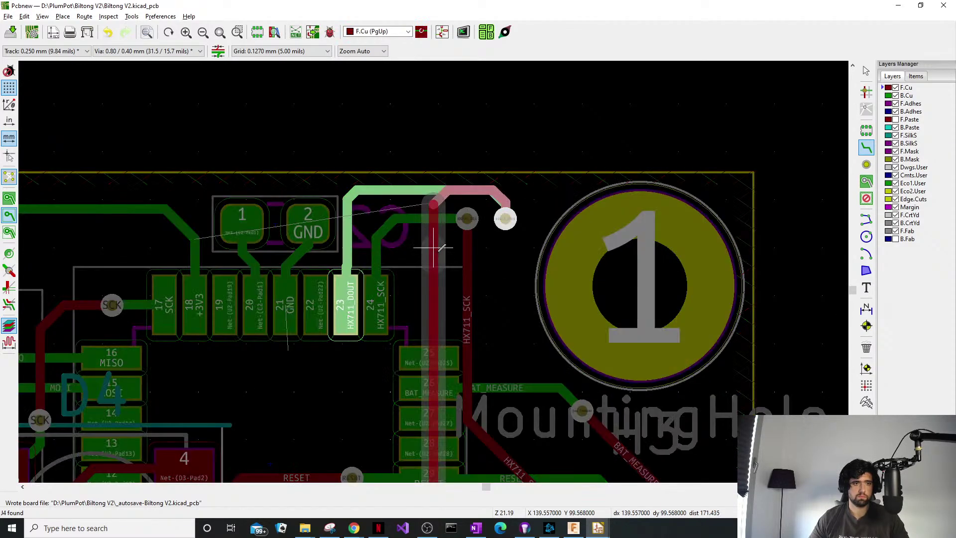
{"action": "scroll", "coordinate": [436, 259], "scroll_direction": "down", "scroll_amount": 4}
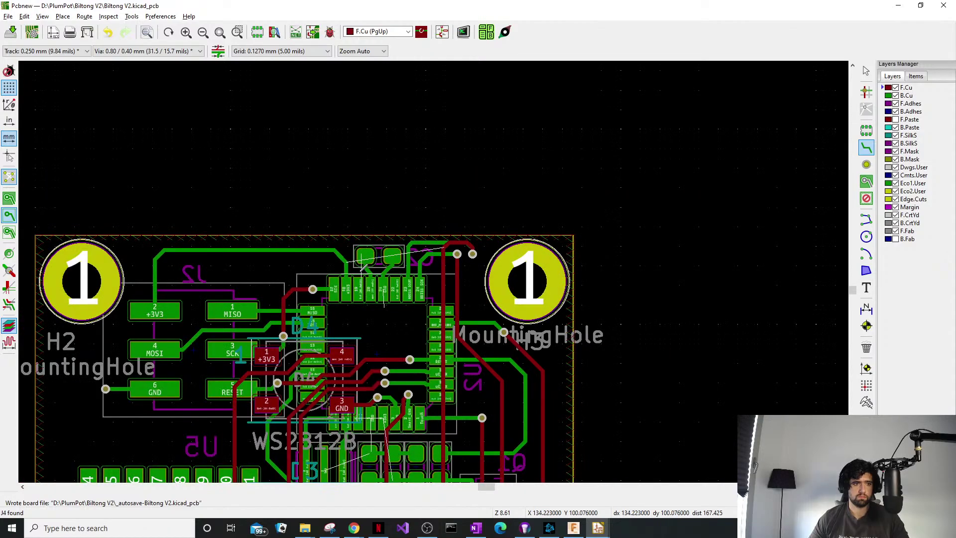
{"action": "scroll", "coordinate": [431, 263], "scroll_direction": "up", "scroll_amount": 4}
{"action": "left_click", "coordinate": [428, 259]}
{"action": "key", "text": "Escape"}
{"action": "key", "text": "Page_Down"}
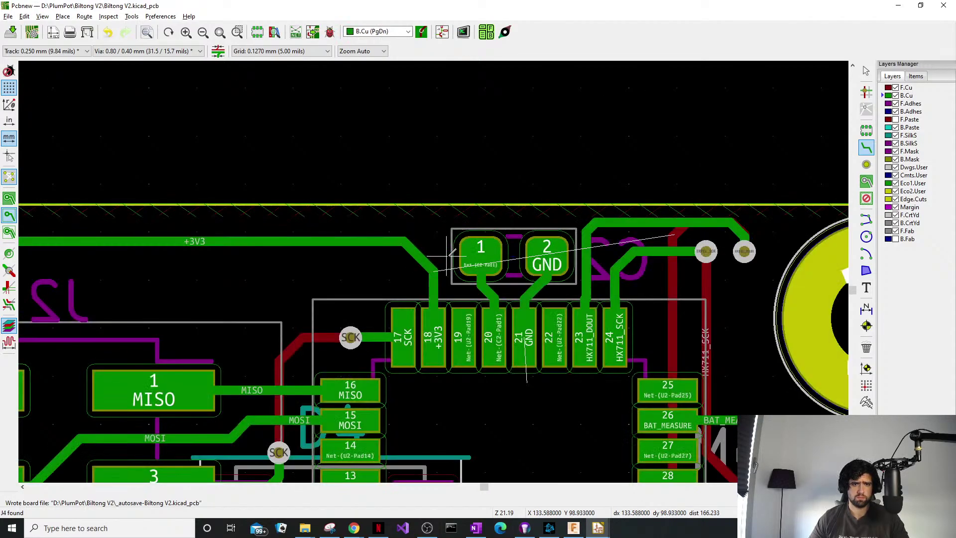
Refill the copper zones and show their filled areas.
{"action": "key", "text": "Escape"}
{"action": "key", "text": "b"}
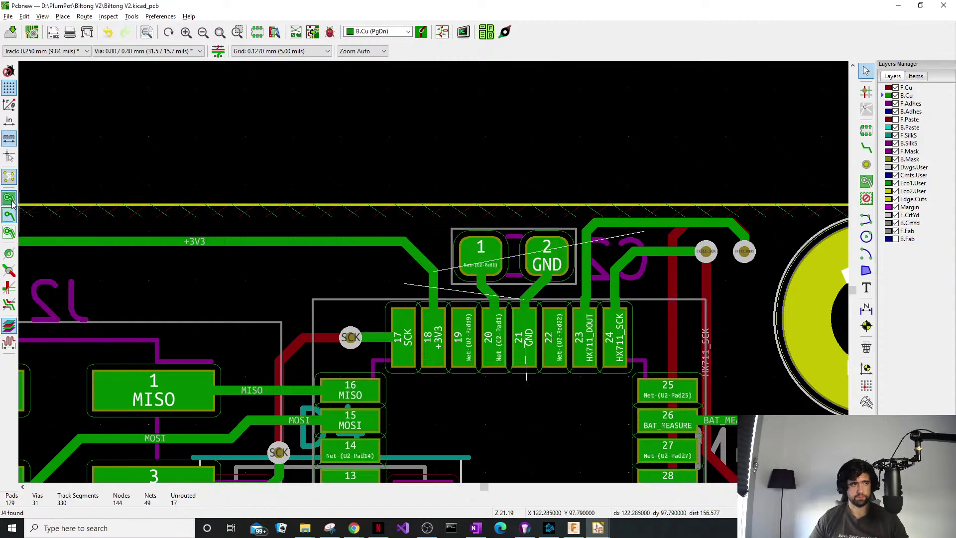
{"action": "key", "text": "b"}
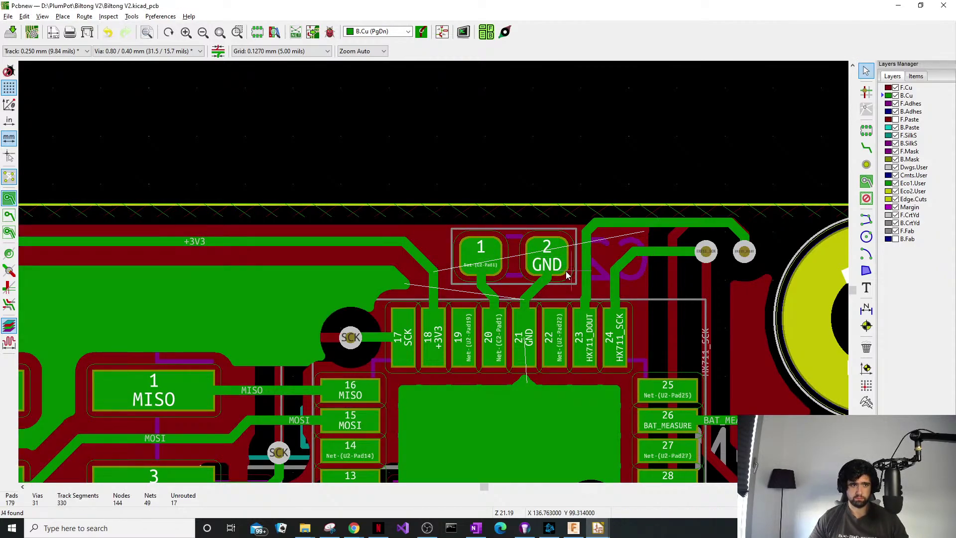
Place a via on the +3V3 track between J2 pad 2 and U2 pad 18, near the SCK via, and refill the zones.
{"action": "middle_click_drag", "start_coordinate": [384, 297], "coordinate": [570, 299]}
{"action": "left_click", "coordinate": [866, 165]}
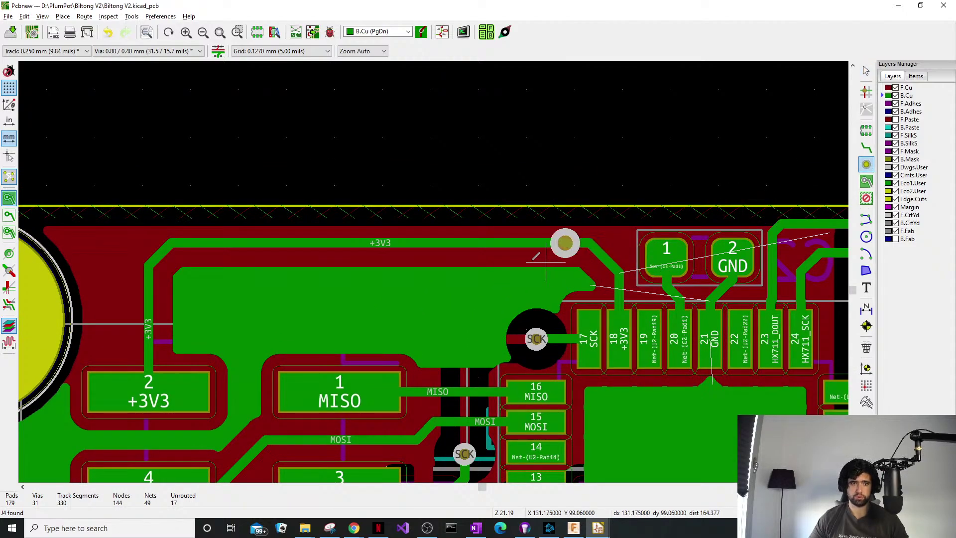
{"action": "left_click", "coordinate": [532, 243]}
{"action": "key", "text": "Escape"}
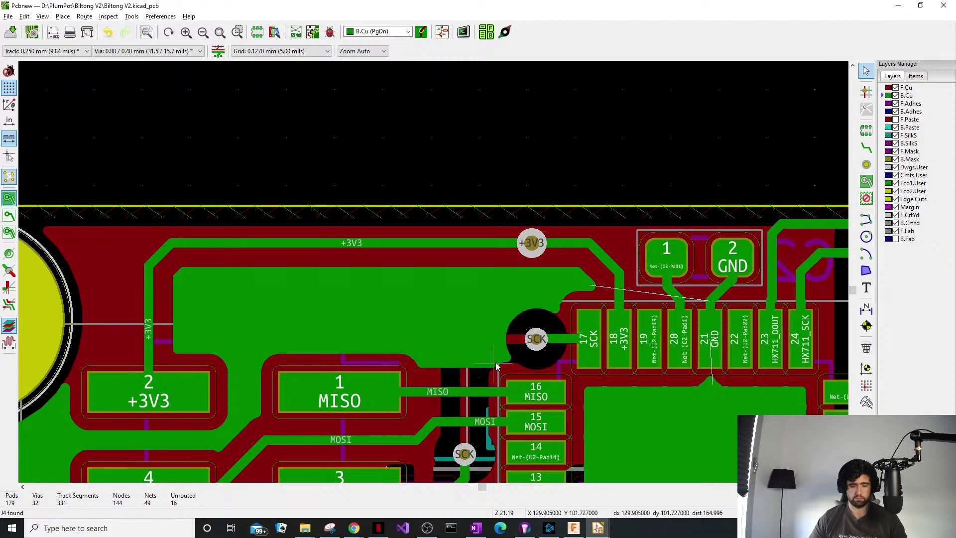
{"action": "key", "text": "b"}
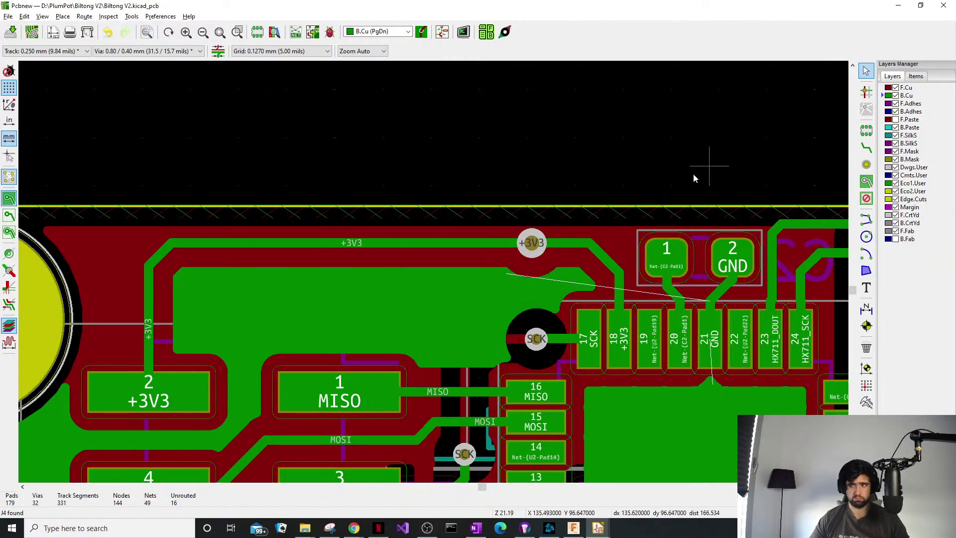
{"action": "scroll", "coordinate": [575, 336], "scroll_direction": "down", "scroll_amount": 2}
{"action": "scroll", "coordinate": [434, 278], "scroll_direction": "up", "scroll_amount": 4}
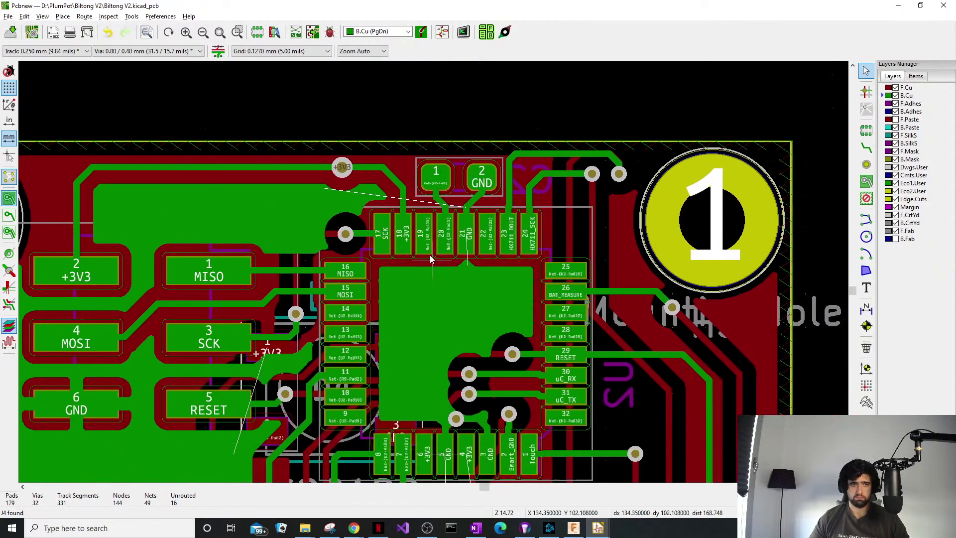
{"action": "scroll", "coordinate": [432, 359], "scroll_direction": "down", "scroll_amount": 2}
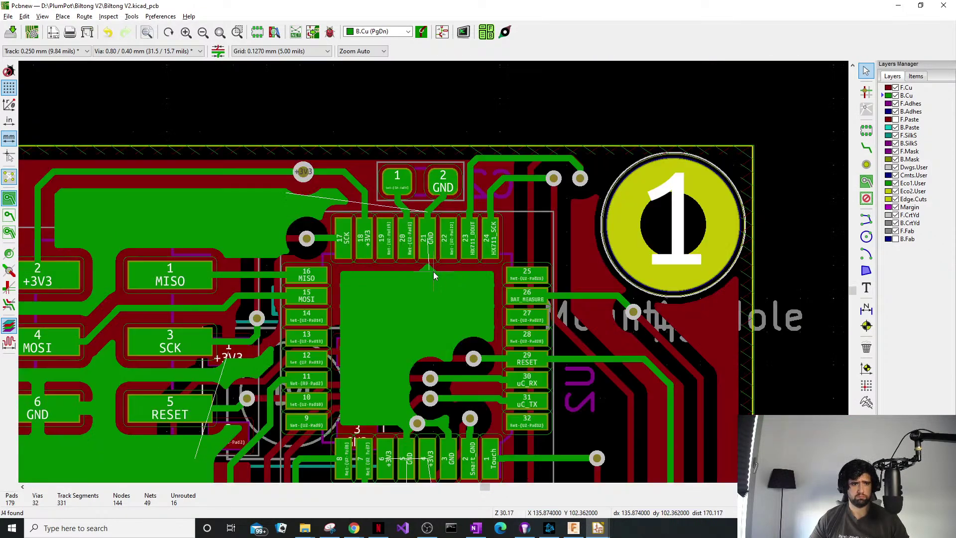
Route a GND track on B.Cu from U2 pad 21 down into the copper area beneath U2.
{"action": "scroll", "coordinate": [434, 307], "scroll_direction": "up", "scroll_amount": 2}
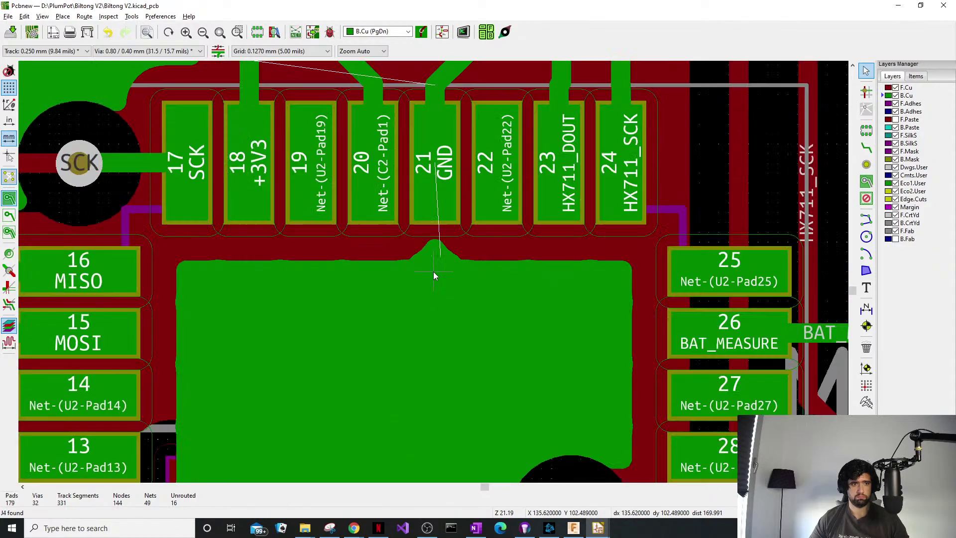
{"action": "scroll", "coordinate": [444, 172], "scroll_direction": "up", "scroll_amount": 4}
{"action": "key", "text": "x"}
{"action": "left_click", "coordinate": [445, 172]}
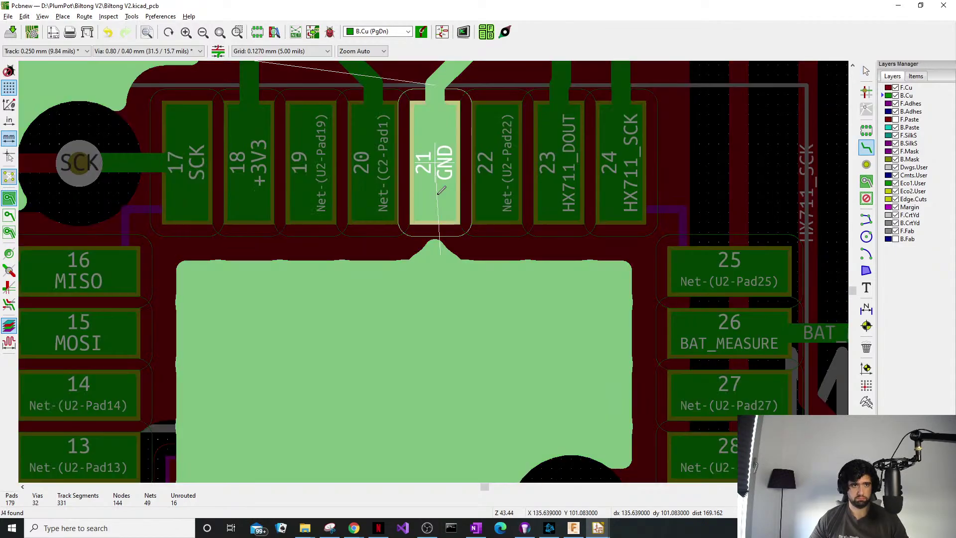
{"action": "left_click", "coordinate": [426, 285]}
{"action": "scroll", "coordinate": [423, 282], "scroll_direction": "down", "scroll_amount": 5}
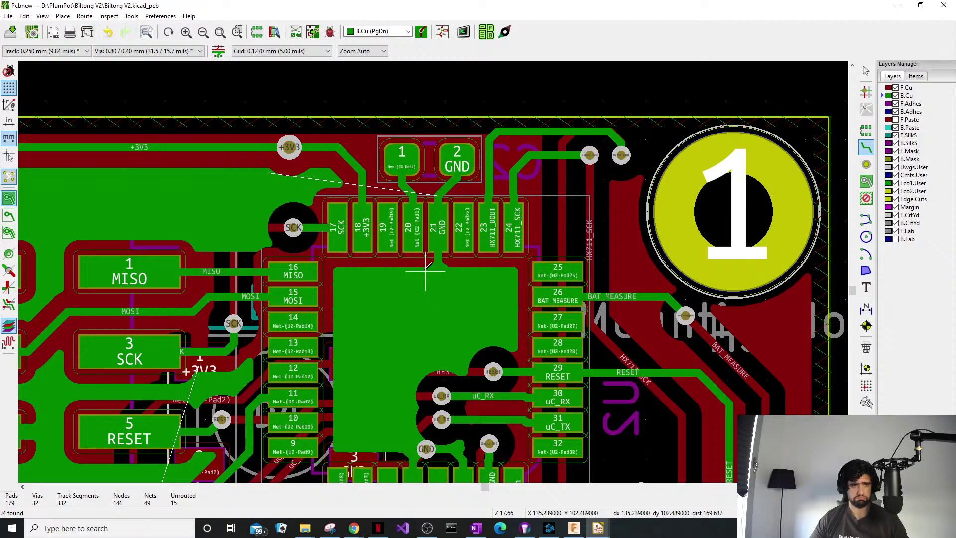
Examine the unrouted GND and +3V3 links around U2's lower pads and across the upper half of the board.
{"action": "scroll", "coordinate": [423, 279], "scroll_direction": "down", "scroll_amount": 2, "text": "shift"}
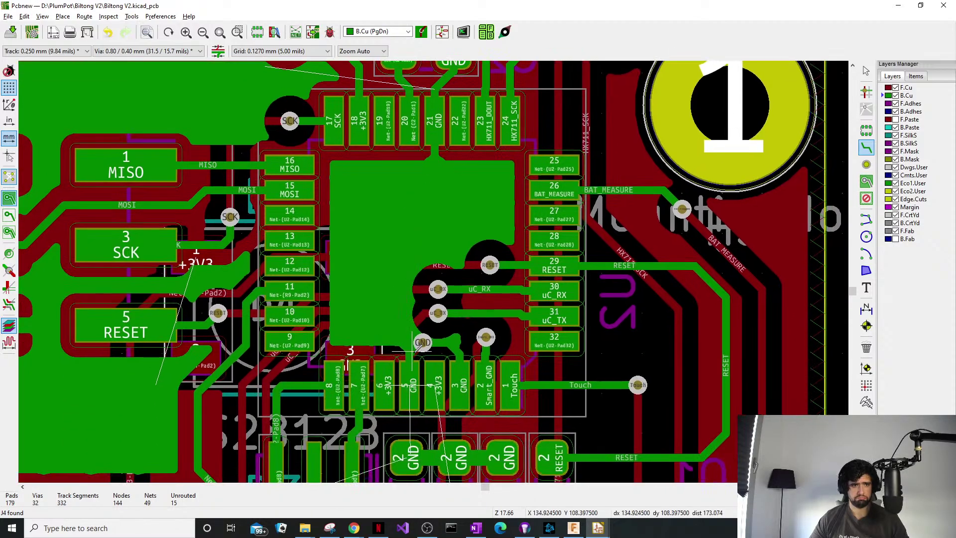
{"action": "middle_click_drag", "start_coordinate": [410, 353], "coordinate": [390, 339]}
{"action": "middle_click_drag", "start_coordinate": [370, 188], "coordinate": [377, 232]}
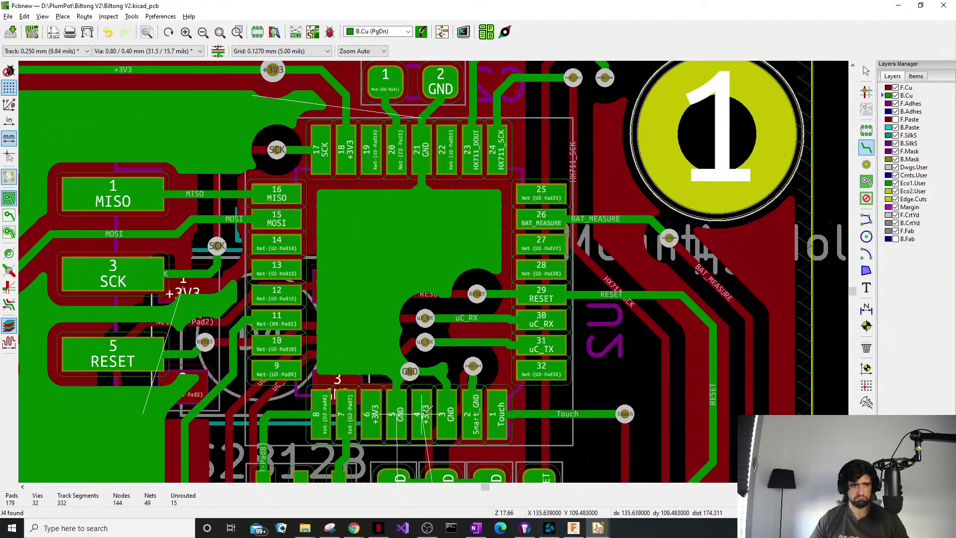
{"action": "middle_click_drag", "start_coordinate": [216, 379], "coordinate": [358, 352]}
{"action": "scroll", "coordinate": [521, 283], "scroll_direction": "down", "scroll_amount": 6}
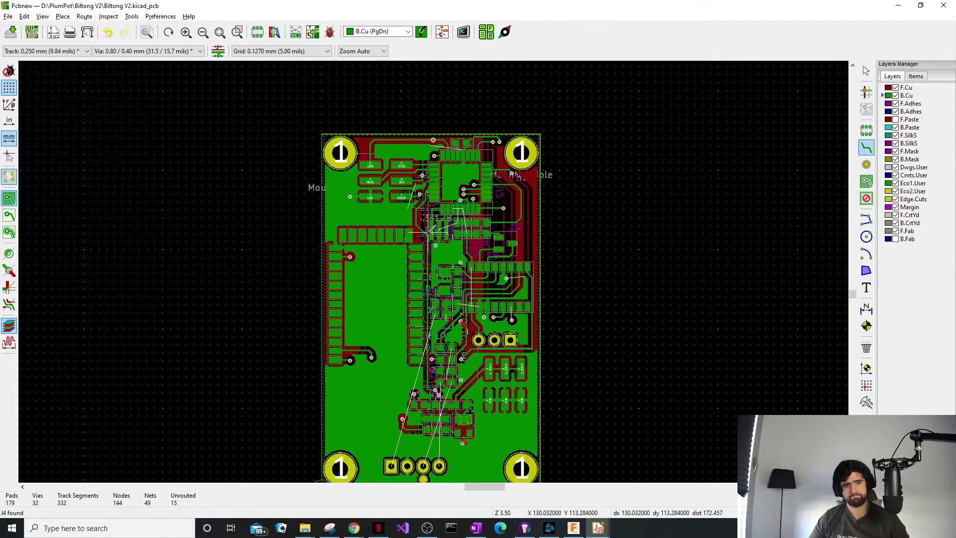
{"action": "scroll", "coordinate": [437, 270], "scroll_direction": "up", "scroll_amount": 4}
{"action": "scroll", "coordinate": [475, 238], "scroll_direction": "down", "scroll_amount": 3}
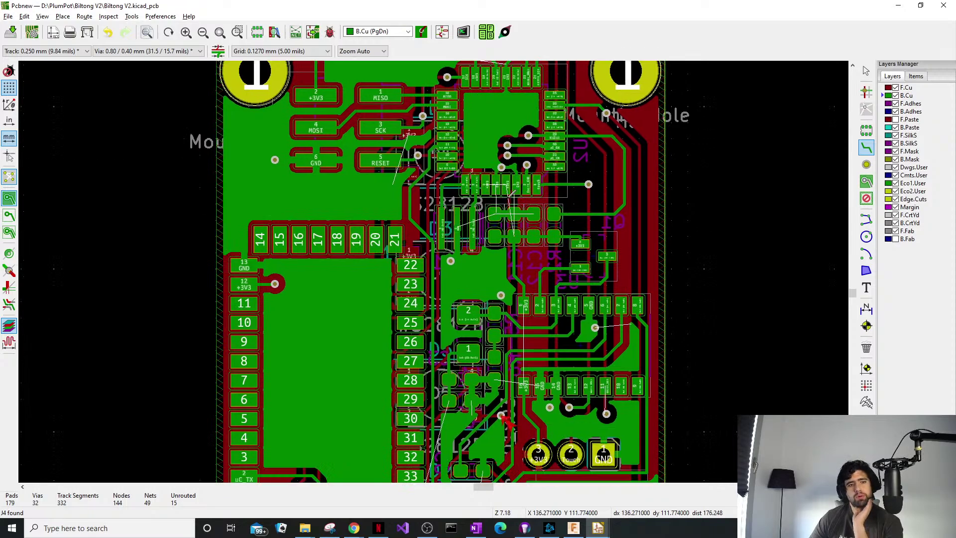
{"action": "scroll", "coordinate": [498, 251], "scroll_direction": "down", "scroll_amount": 3, "text": "shift"}
{"action": "scroll", "coordinate": [504, 257], "scroll_direction": "down", "scroll_amount": 2, "text": "shift"}
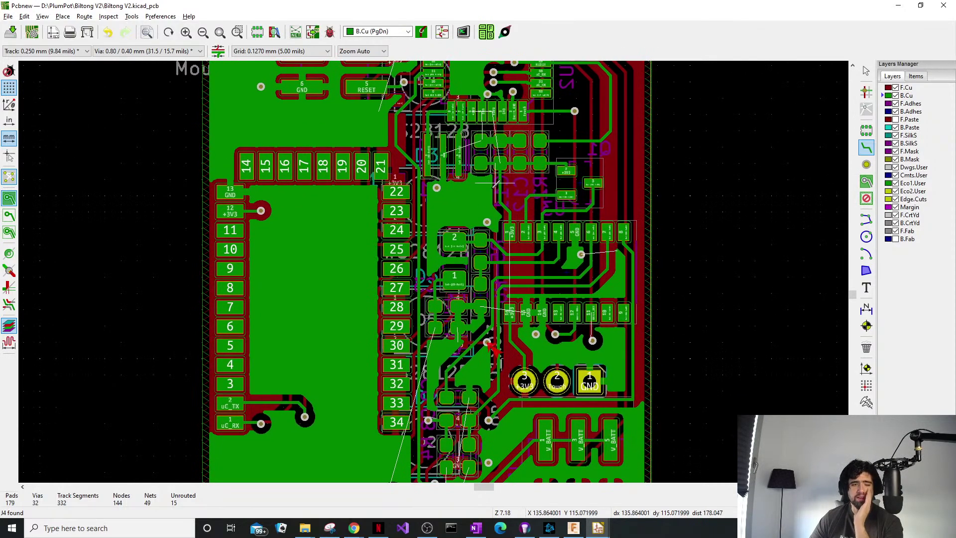
{"action": "scroll", "coordinate": [448, 299], "scroll_direction": "up", "scroll_amount": 4, "text": "shift"}
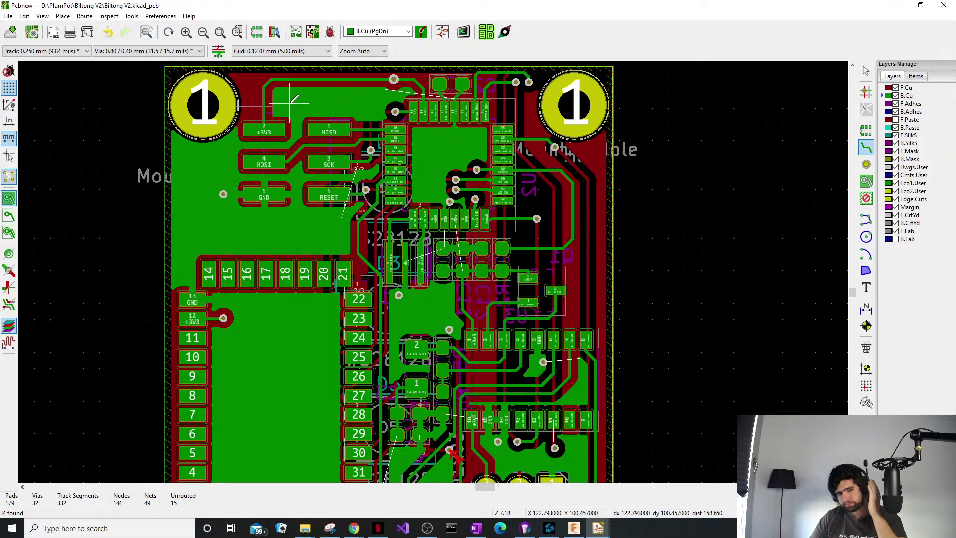
{"action": "key", "text": "Escape"}
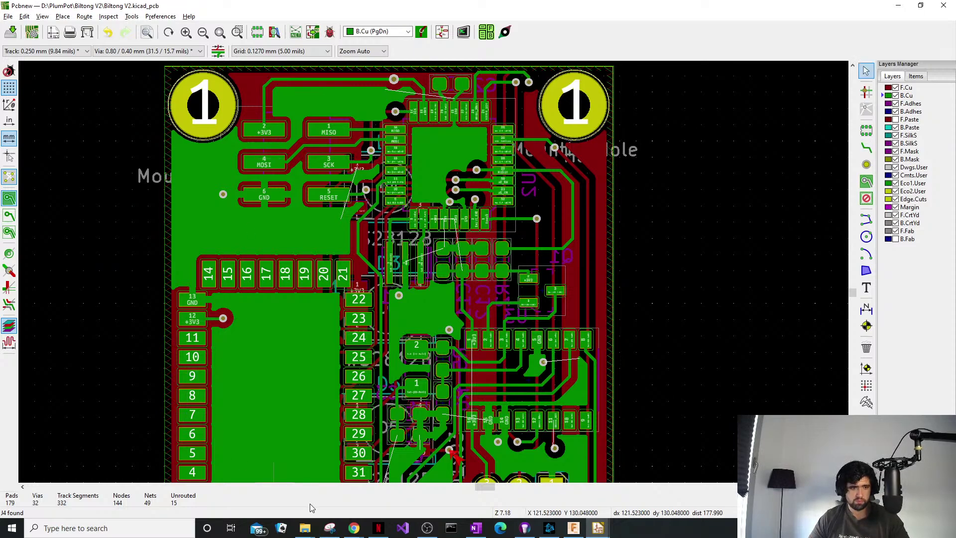
{"action": "mouse_move", "coordinate": [353, 528]}
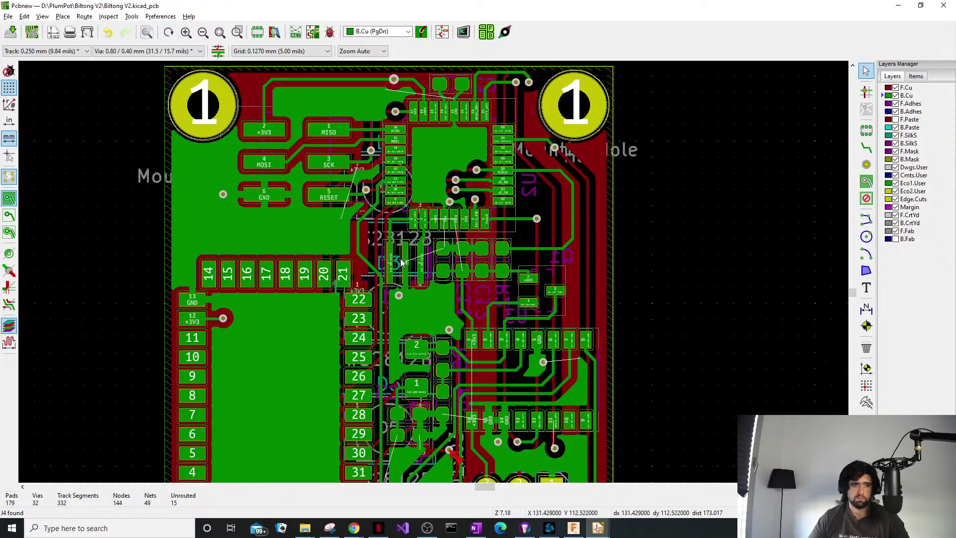
Examine the copper zones and remaining links from D3 down past the uC_TX and uC_RX vias to U1 and the V_BATT pads.
{"action": "scroll", "coordinate": [380, 247], "scroll_direction": "up", "scroll_amount": 5}
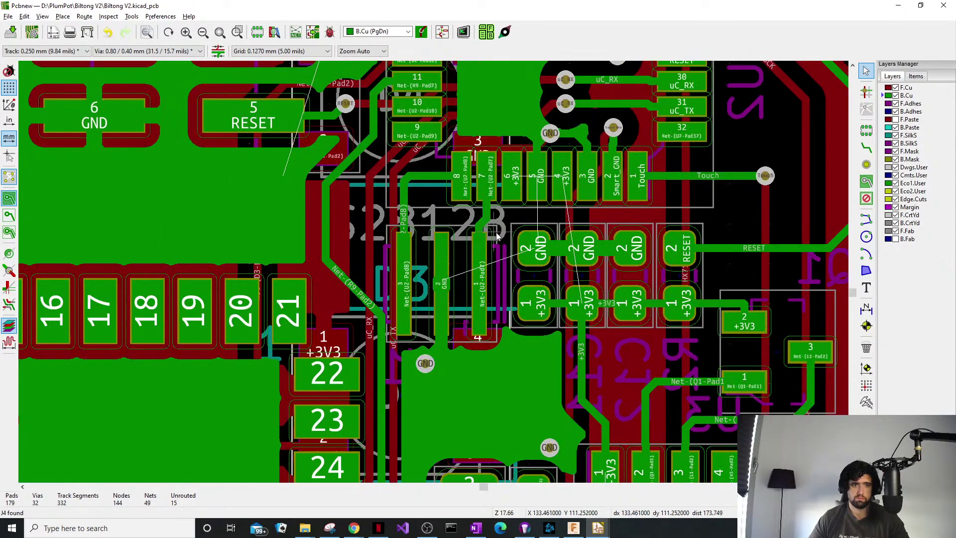
{"action": "middle_click_drag", "start_coordinate": [507, 226], "coordinate": [518, 250]}
{"action": "middle_click_drag", "start_coordinate": [253, 164], "coordinate": [337, 249]}
{"action": "middle_click_drag", "start_coordinate": [289, 274], "coordinate": [319, 304]}
{"action": "middle_click_drag", "start_coordinate": [343, 436], "coordinate": [434, 271]}
{"action": "scroll", "coordinate": [433, 270], "scroll_direction": "down", "scroll_amount": 5}
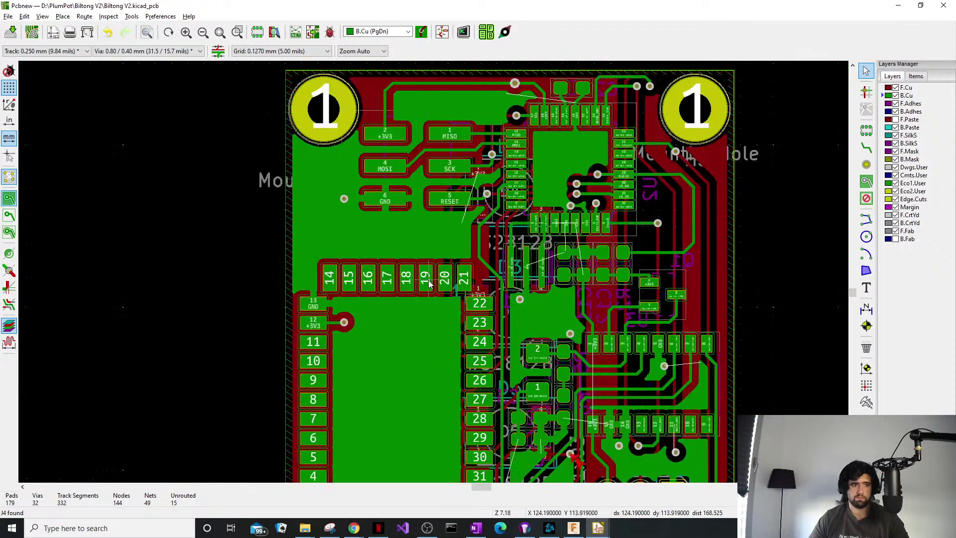
{"action": "middle_click_drag", "start_coordinate": [462, 380], "coordinate": [451, 269]}
{"action": "middle_click_drag", "start_coordinate": [414, 314], "coordinate": [433, 272]}
{"action": "scroll", "coordinate": [432, 272], "scroll_direction": "up", "scroll_amount": 3}
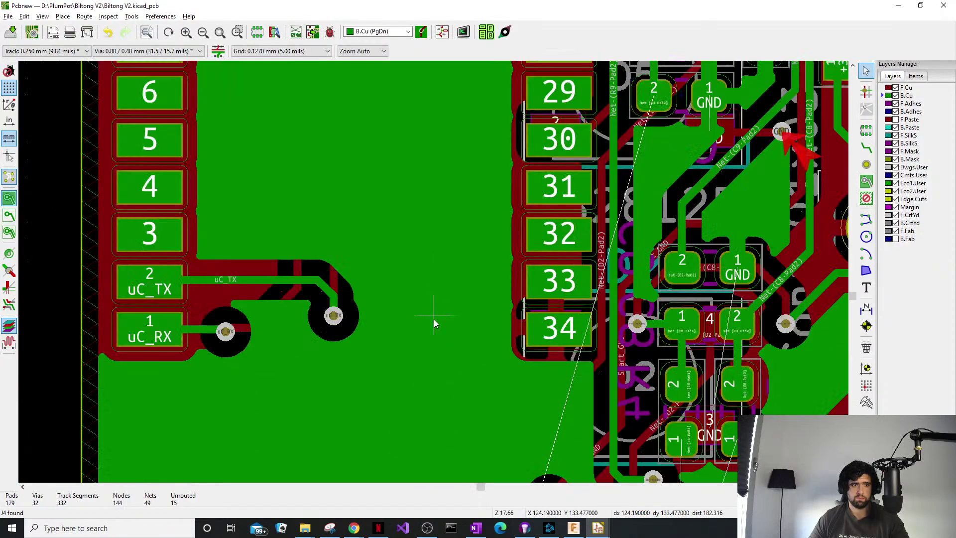
{"action": "middle_click_drag", "start_coordinate": [454, 423], "coordinate": [448, 257]}
{"action": "middle_click_drag", "start_coordinate": [559, 396], "coordinate": [465, 261]}
{"action": "middle_click_drag", "start_coordinate": [695, 430], "coordinate": [561, 315]}
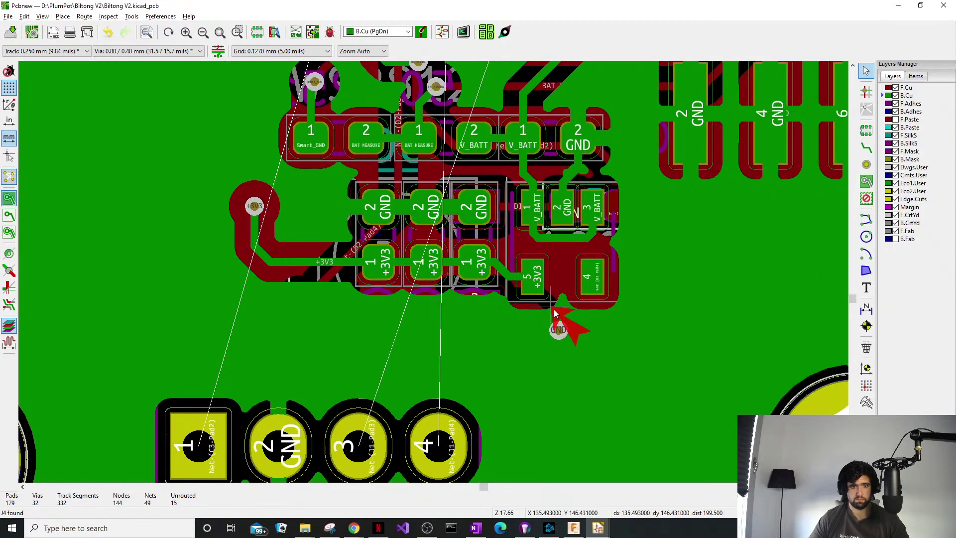
{"action": "scroll", "coordinate": [519, 293], "scroll_direction": "up", "scroll_amount": 3}
{"action": "scroll", "coordinate": [440, 270], "scroll_direction": "down", "scroll_amount": 3}
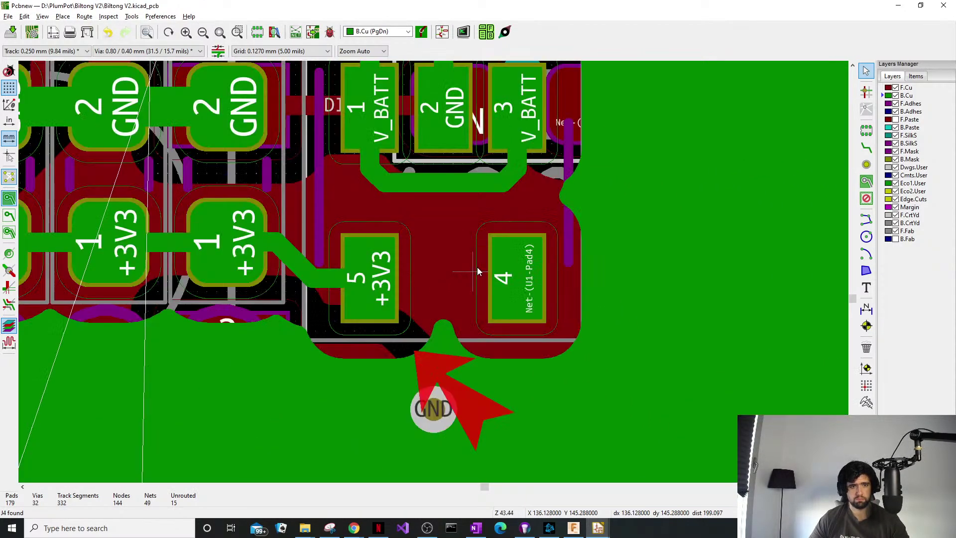
{"action": "middle_click_drag", "start_coordinate": [486, 294], "coordinate": [506, 440]}
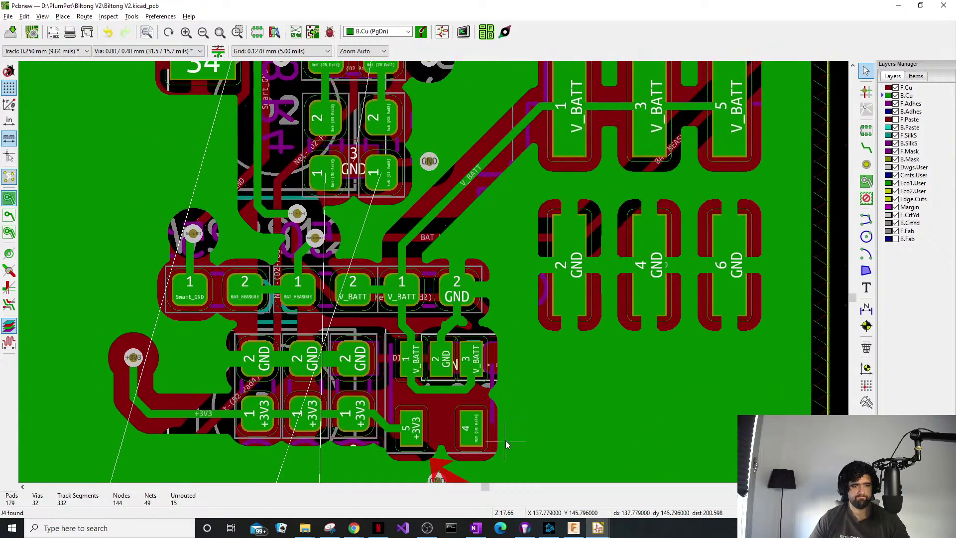
{"action": "middle_click_drag", "start_coordinate": [492, 192], "coordinate": [506, 351]}
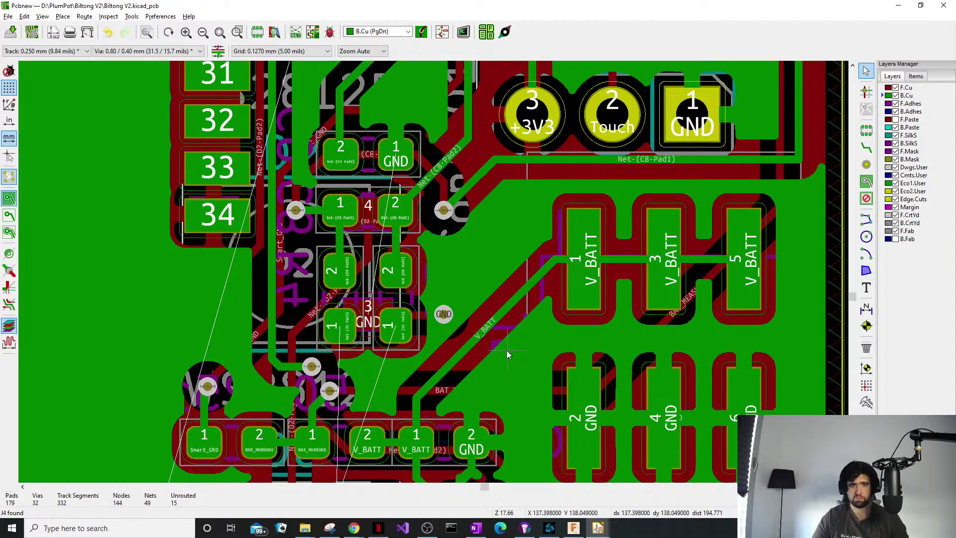
Reshape the Net-(C8-Pad1) track's right-angle corner beside the Touch header's GND pad into a 45-degree bend and refill the zones.
{"action": "scroll", "coordinate": [797, 164], "scroll_direction": "up", "scroll_amount": 3}
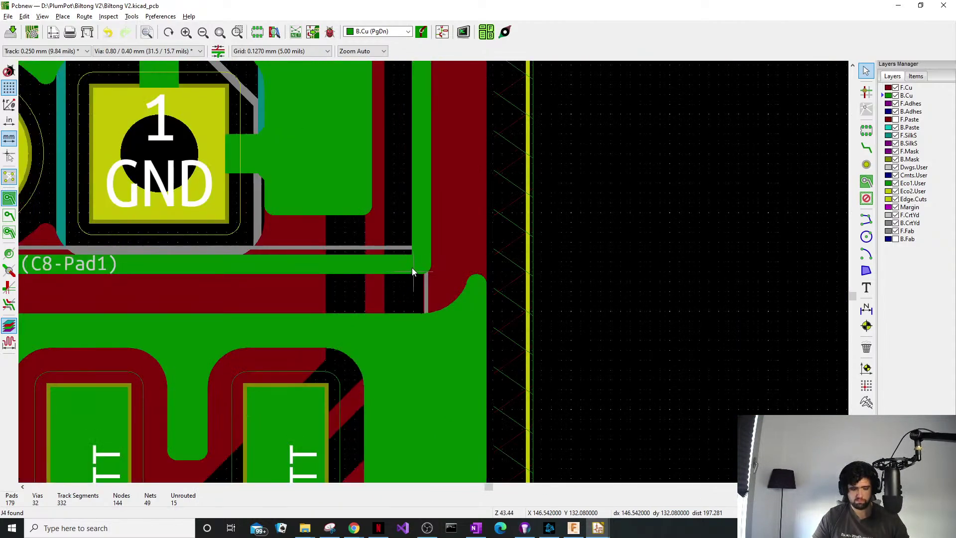
{"action": "left_click", "coordinate": [411, 268]}
{"action": "left_click", "coordinate": [442, 297]}
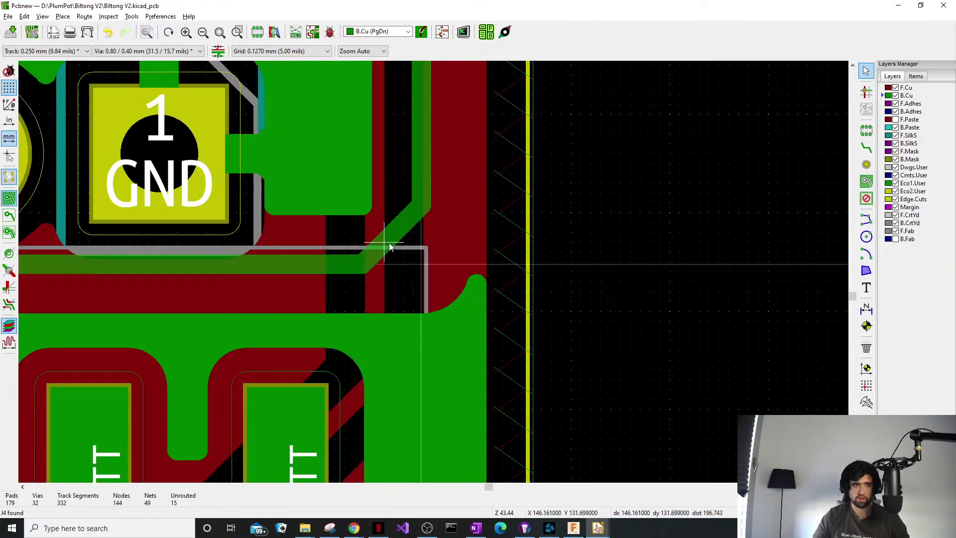
{"action": "left_click", "coordinate": [390, 244]}
{"action": "scroll", "coordinate": [390, 244], "scroll_direction": "down", "scroll_amount": 3}
{"action": "middle_click_drag", "start_coordinate": [390, 243], "coordinate": [445, 366]}
{"action": "key", "text": "b"}
Route HX711_SCK on B.Cu from its via below U3 up to U3 pad 11.
{"action": "scroll", "coordinate": [367, 260], "scroll_direction": "up", "scroll_amount": 1}
{"action": "middle_click_drag", "start_coordinate": [367, 261], "coordinate": [433, 272]}
{"action": "scroll", "coordinate": [434, 274], "scroll_direction": "up", "scroll_amount": 4}
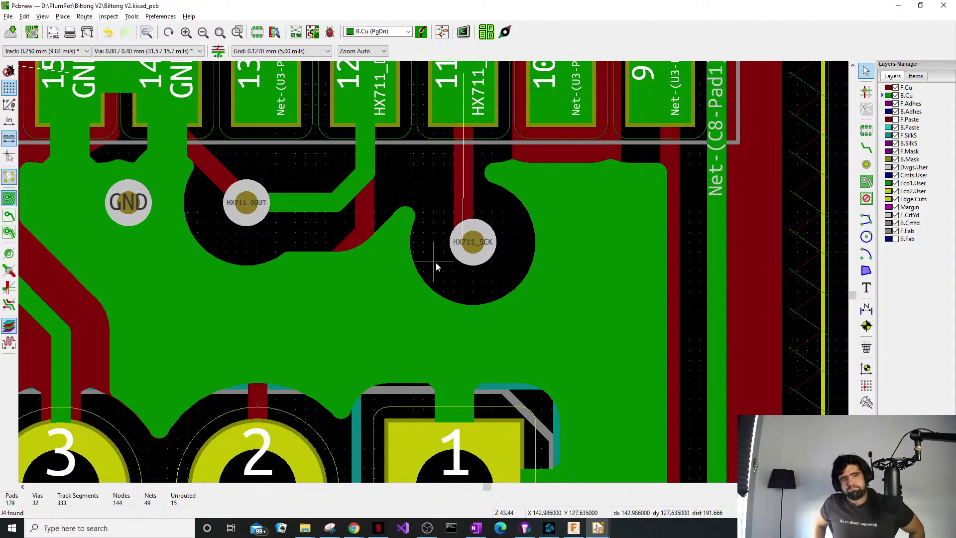
{"action": "left_click", "coordinate": [866, 148]}
{"action": "left_click", "coordinate": [472, 242]}
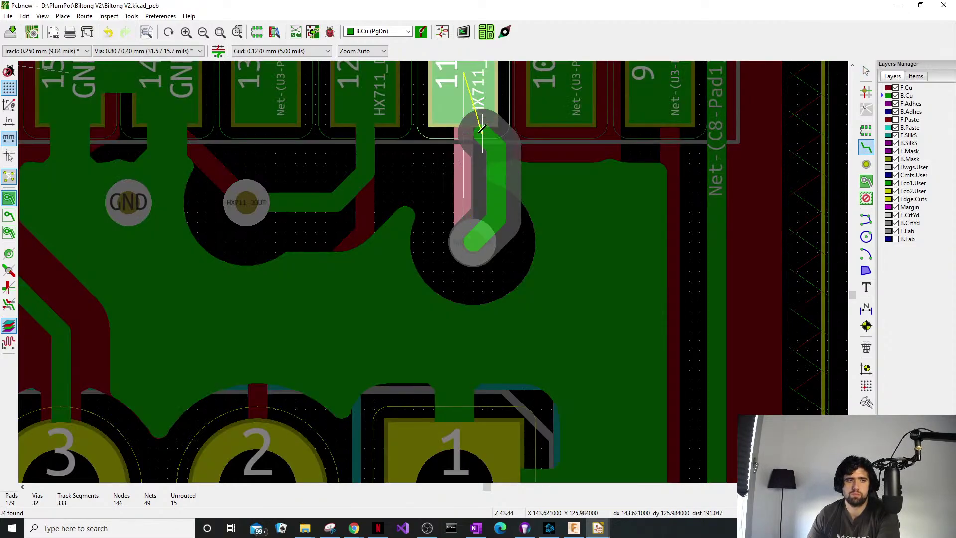
{"action": "left_click", "coordinate": [467, 99]}
{"action": "scroll", "coordinate": [498, 165], "scroll_direction": "down", "scroll_amount": 4}
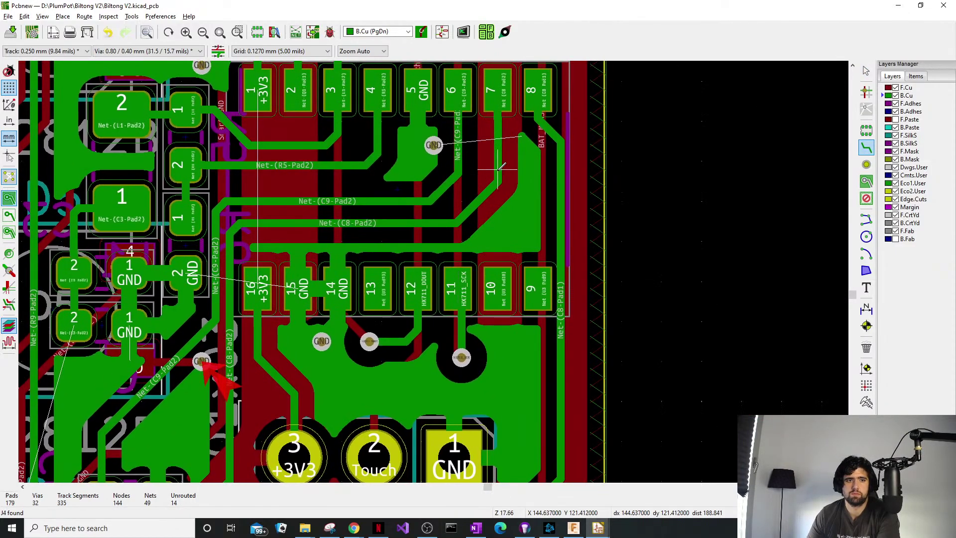
Examine the remaining GND links around U3 and near the C8 and C9 tracks, and check the unrouted connections across the whole board.
{"action": "scroll", "coordinate": [424, 162], "scroll_direction": "up", "scroll_amount": 4}
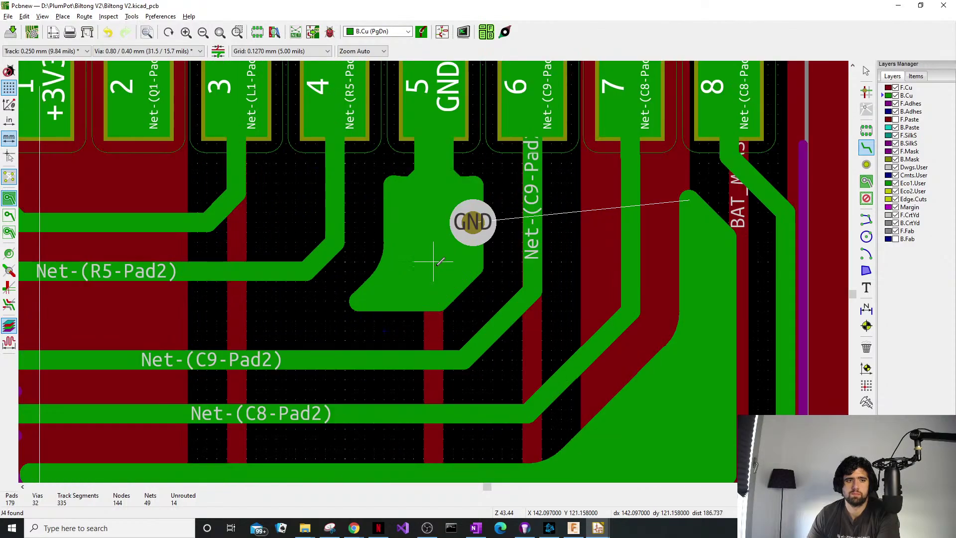
{"action": "scroll", "coordinate": [433, 262], "scroll_direction": "down", "scroll_amount": 4}
{"action": "scroll", "coordinate": [358, 274], "scroll_direction": "down", "scroll_amount": 4, "text": "shift"}
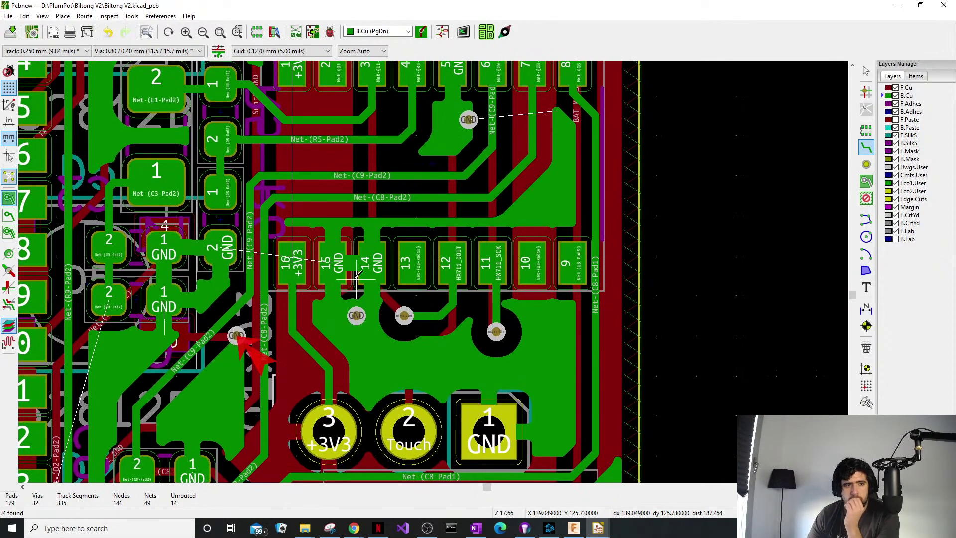
{"action": "scroll", "coordinate": [357, 276], "scroll_direction": "up", "scroll_amount": 1}
{"action": "scroll", "coordinate": [326, 252], "scroll_direction": "down", "scroll_amount": 3, "text": "shift"}
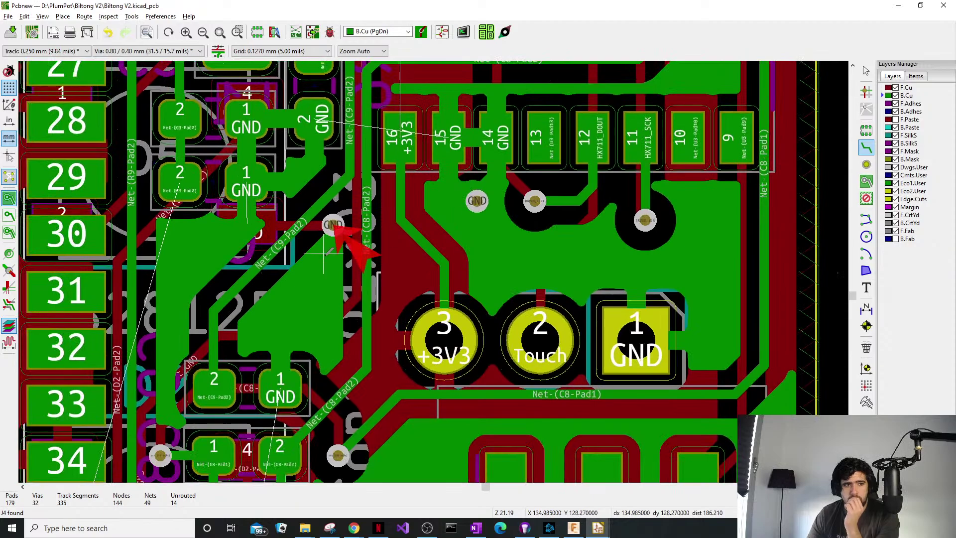
{"action": "scroll", "coordinate": [327, 252], "scroll_direction": "down", "scroll_amount": 1}
{"action": "scroll", "coordinate": [433, 266], "scroll_direction": "up", "scroll_amount": 4}
{"action": "scroll", "coordinate": [434, 268], "scroll_direction": "down", "scroll_amount": 2}
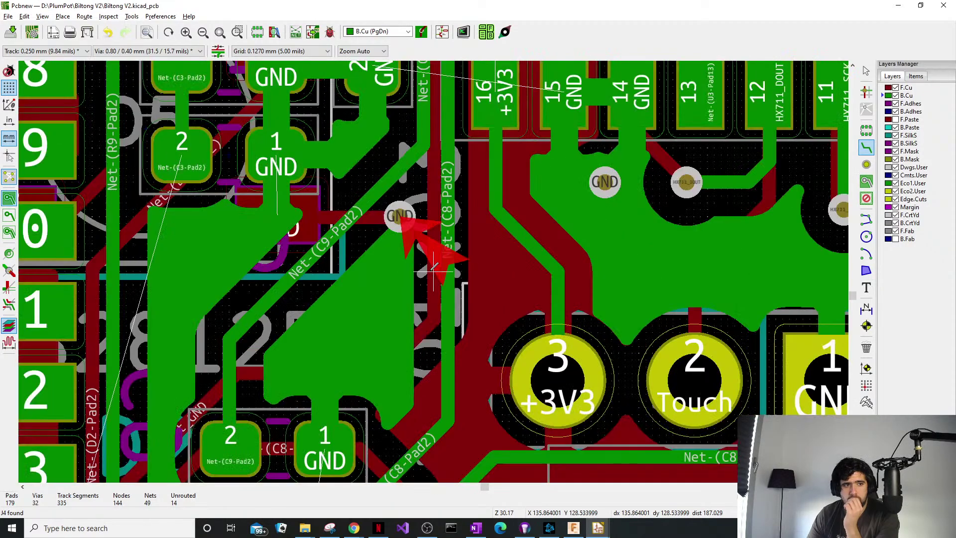
{"action": "scroll", "coordinate": [434, 268], "scroll_direction": "down", "scroll_amount": 1}
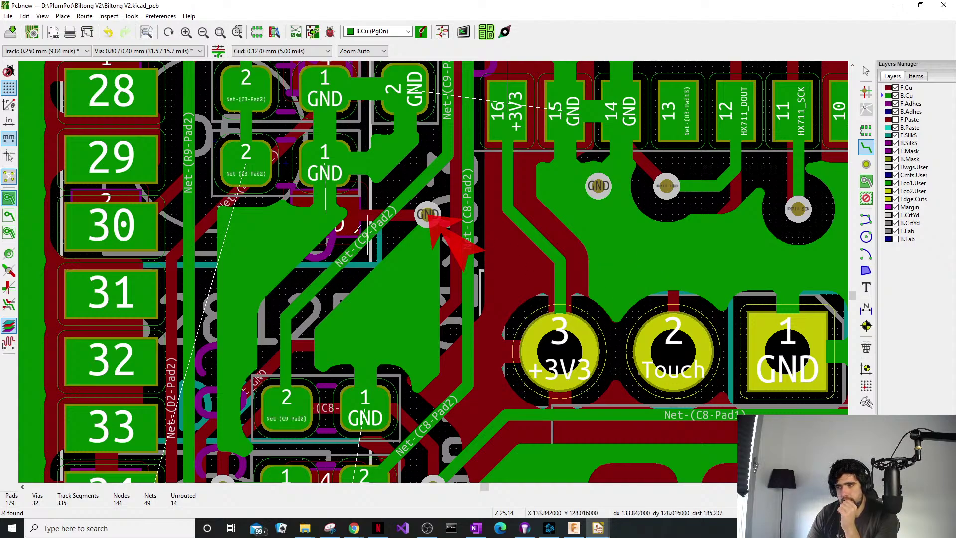
{"action": "scroll", "coordinate": [234, 260], "scroll_direction": "down", "scroll_amount": 5}
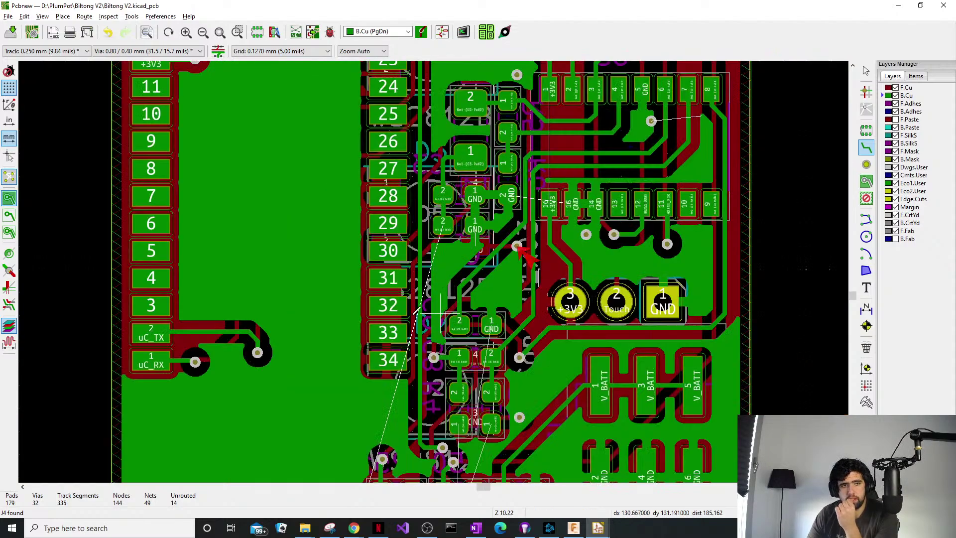
{"action": "scroll", "coordinate": [253, 299], "scroll_direction": "down", "scroll_amount": 5}
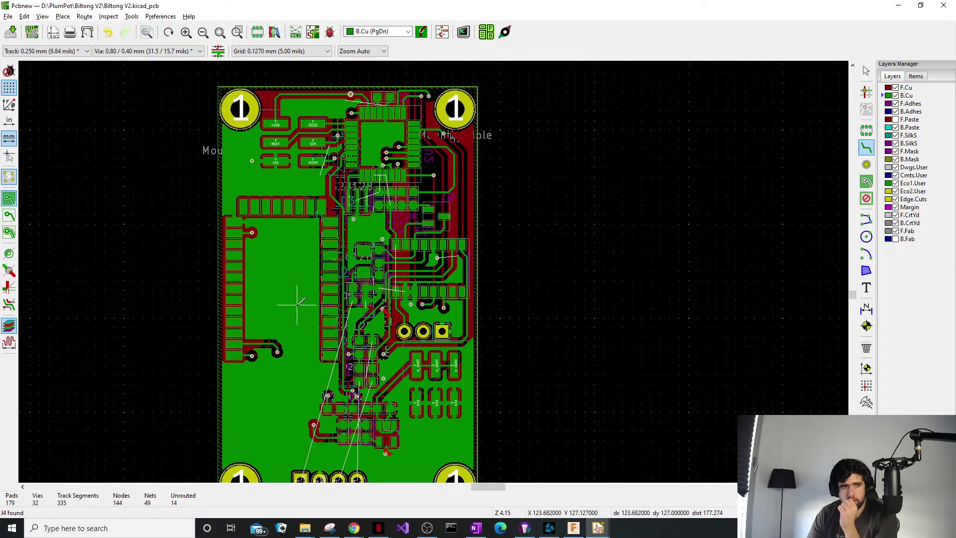
{"action": "scroll", "coordinate": [302, 302], "scroll_direction": "down", "scroll_amount": 3}
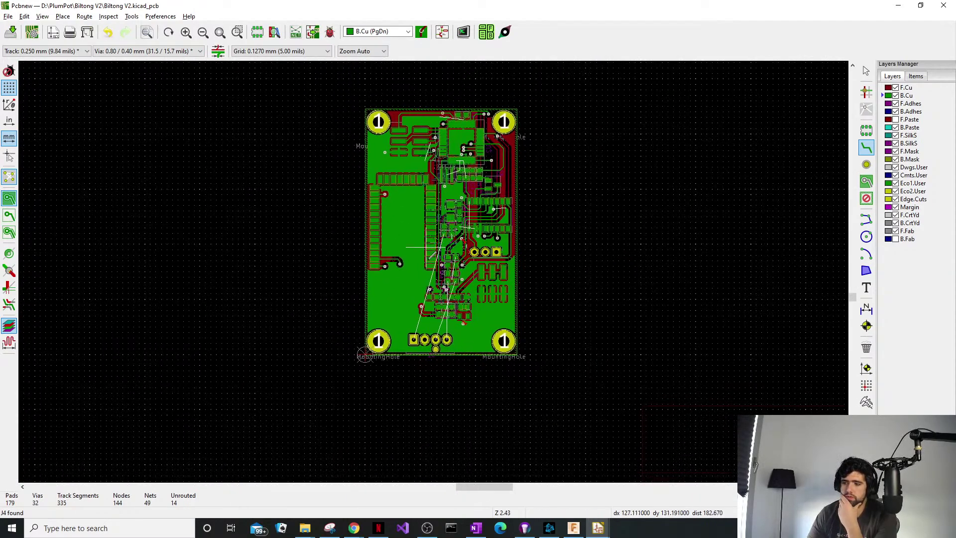
{"action": "middle_click_drag", "start_coordinate": [413, 319], "coordinate": [403, 326]}
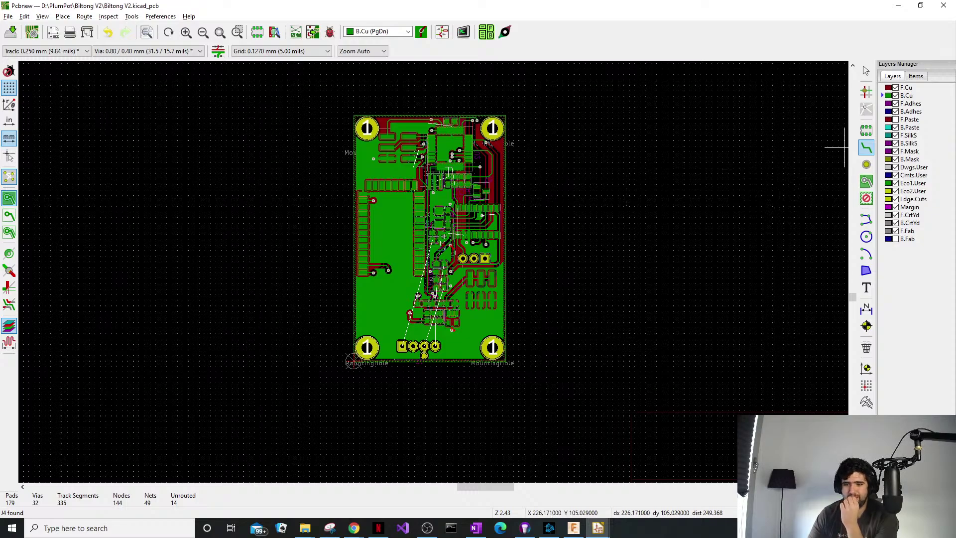
{"action": "left_click", "coordinate": [898, 6]}
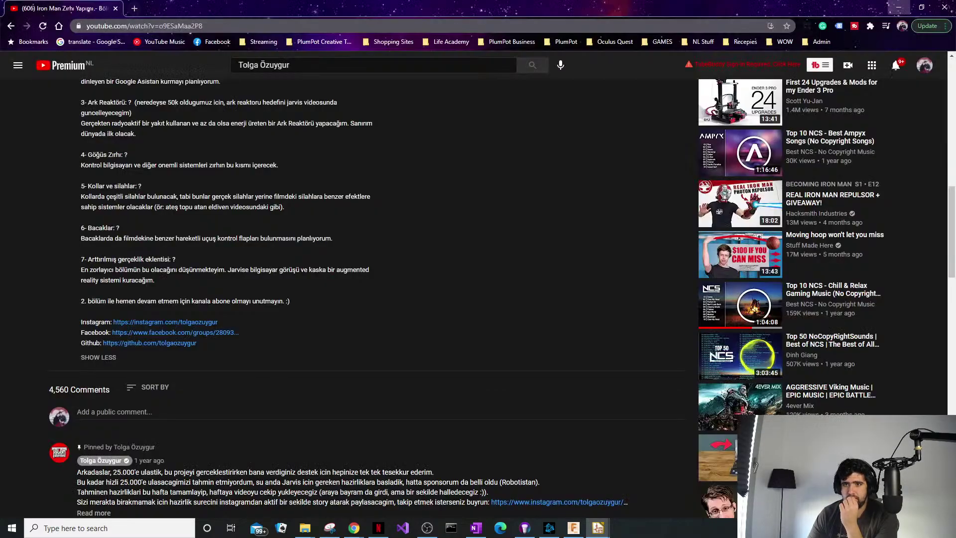
{"action": "left_click", "coordinate": [899, 6]}
{"action": "key", "text": "super+d"}
{"action": "key", "text": "super+d"}
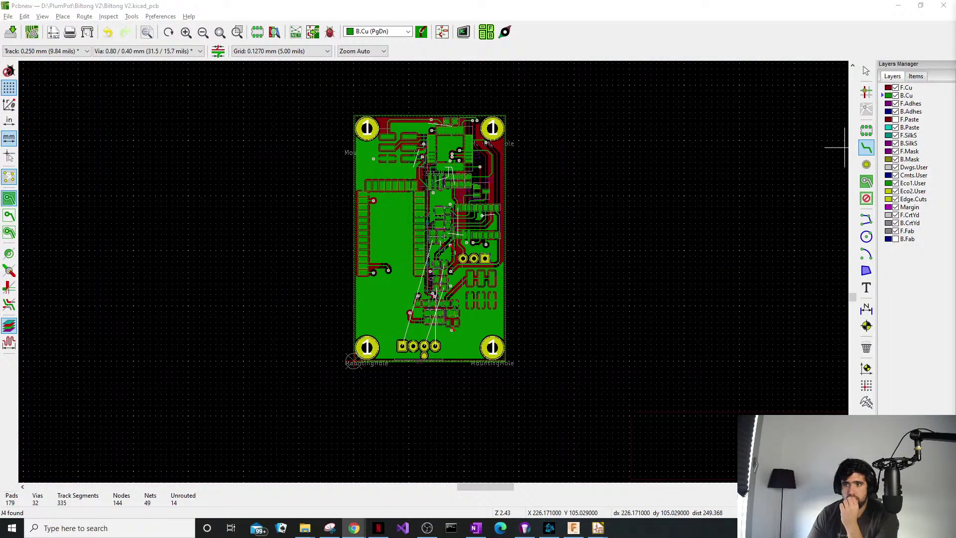
{"action": "key", "text": "alt+Tab"}
{"action": "scroll", "coordinate": [425, 142], "scroll_direction": "up", "scroll_amount": 6}
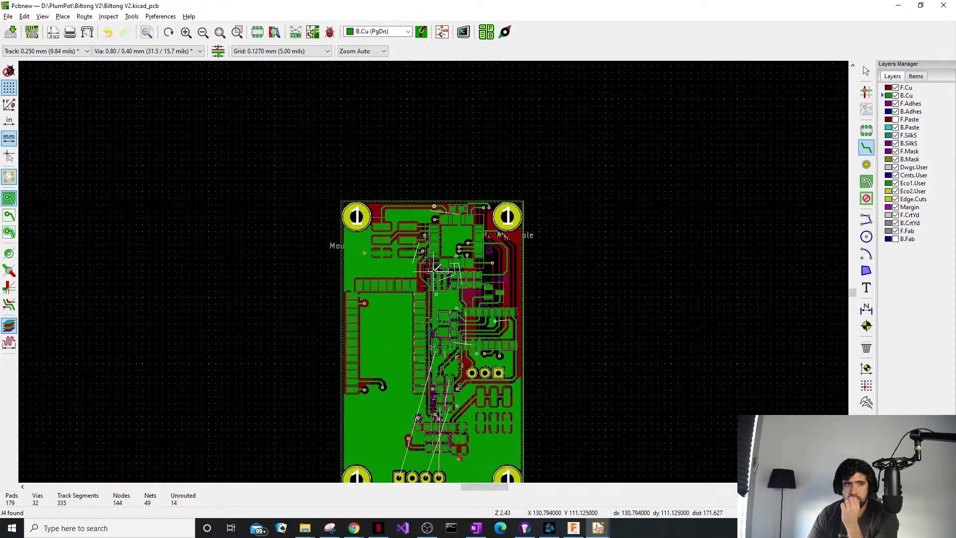
Examine the remaining links around U2, D3 and the upper row of U3, including the Net-(L1-Pad2) connection.
{"action": "scroll", "coordinate": [374, 197], "scroll_direction": "up", "scroll_amount": 1}
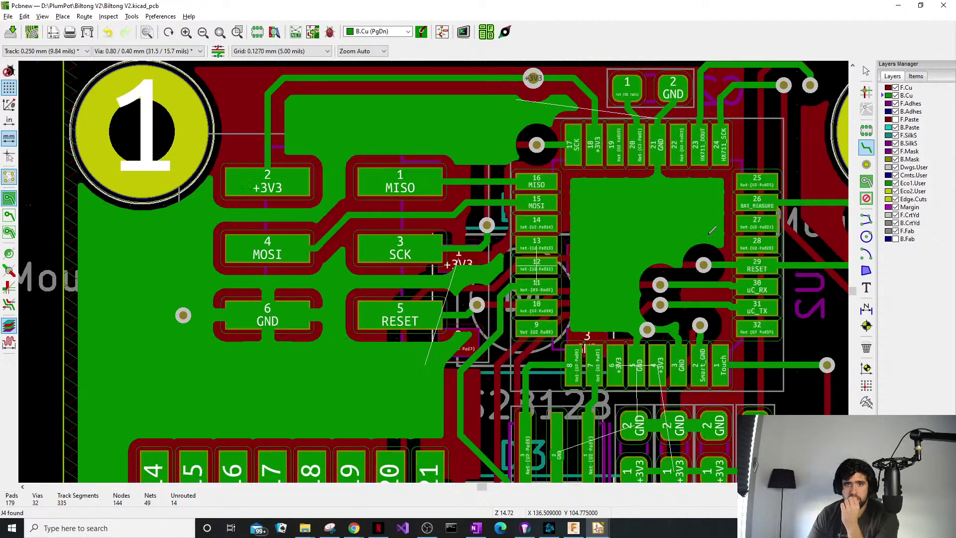
{"action": "middle_click_drag", "start_coordinate": [675, 195], "coordinate": [604, 190]}
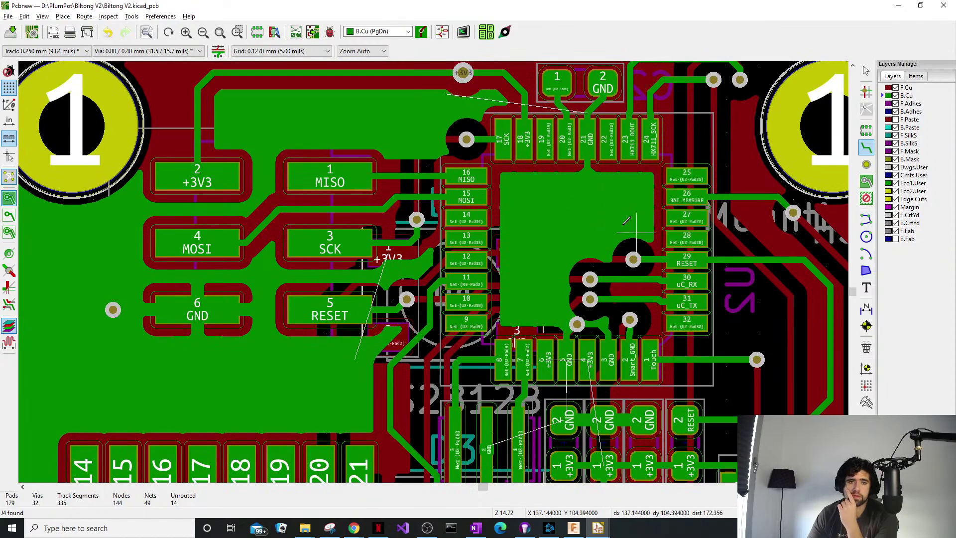
{"action": "scroll", "coordinate": [608, 187], "scroll_direction": "down", "scroll_amount": 5}
{"action": "scroll", "coordinate": [437, 269], "scroll_direction": "down", "scroll_amount": 2}
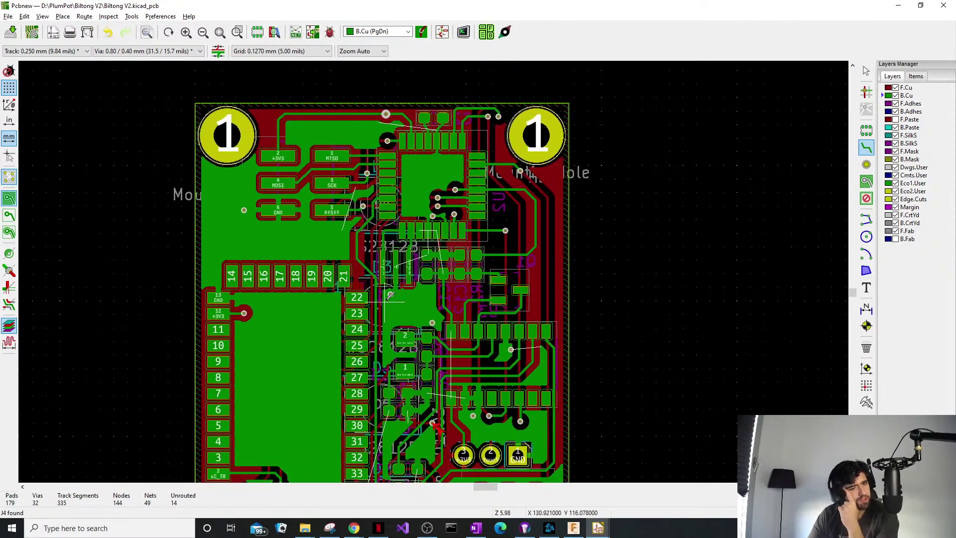
{"action": "scroll", "coordinate": [444, 368], "scroll_direction": "up", "scroll_amount": 1}
{"action": "scroll", "coordinate": [437, 269], "scroll_direction": "up", "scroll_amount": 4}
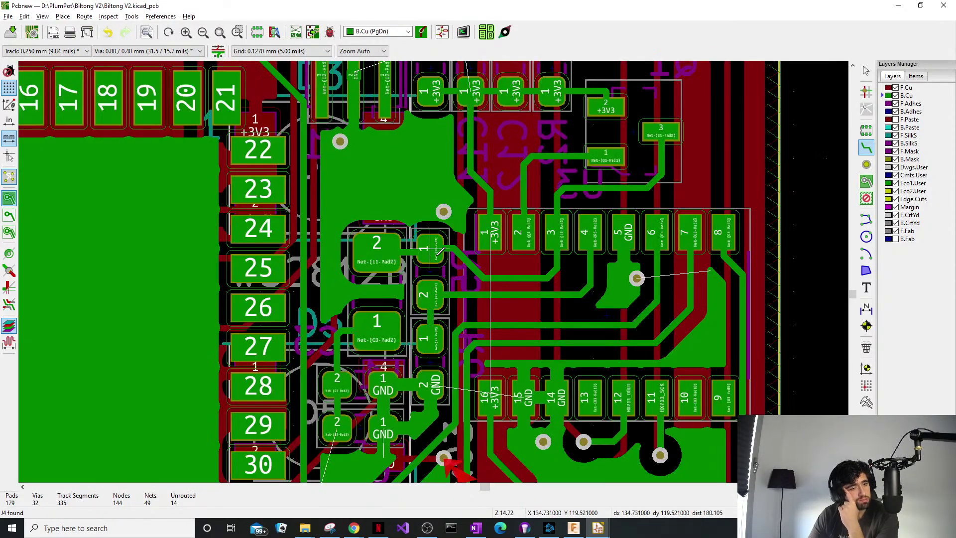
{"action": "left_click", "coordinate": [377, 238]}
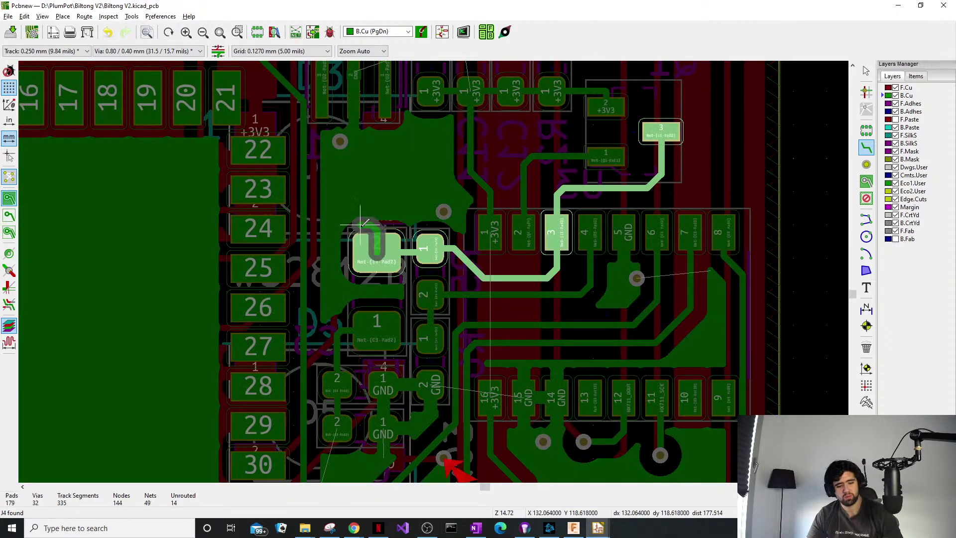
{"action": "key", "text": "Escape"}
{"action": "scroll", "coordinate": [370, 206], "scroll_direction": "down", "scroll_amount": 1}
{"action": "middle_click_drag", "start_coordinate": [371, 207], "coordinate": [422, 268]}
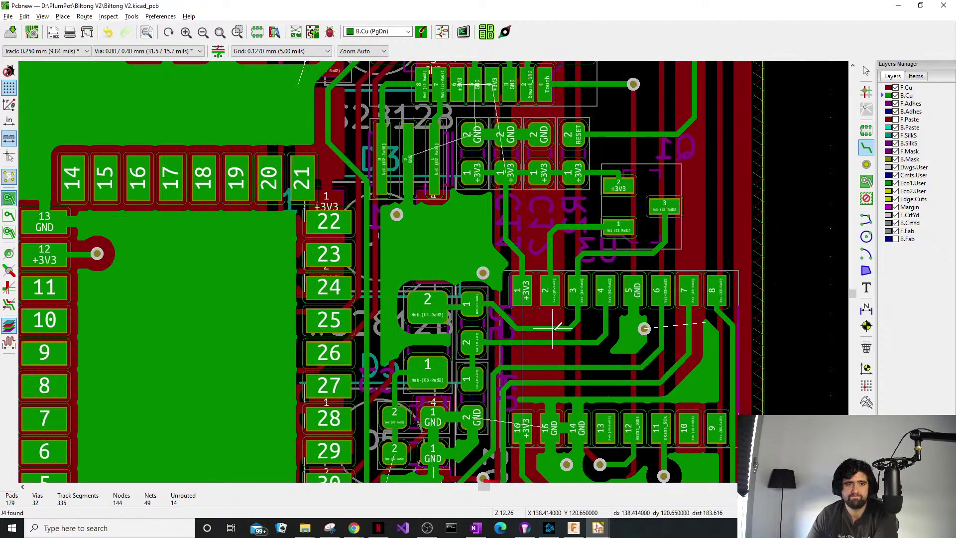
{"action": "middle_click_drag", "start_coordinate": [515, 140], "coordinate": [513, 192]}
{"action": "scroll", "coordinate": [516, 188], "scroll_direction": "down", "scroll_amount": 5}
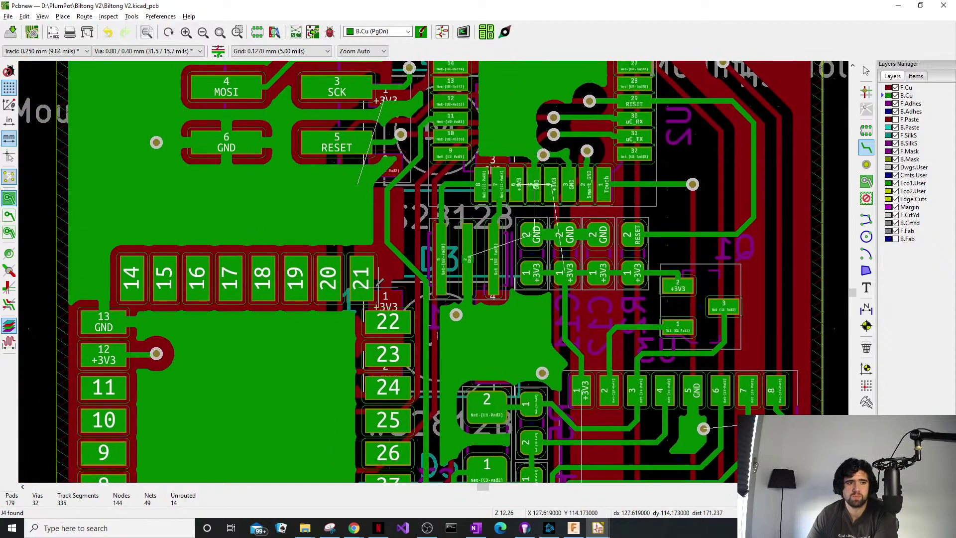
Examine the unrouted links at the four-pin header near the lower board edge and between the RESET pad, U2 and D3.
{"action": "scroll", "coordinate": [421, 419], "scroll_direction": "up", "scroll_amount": 9}
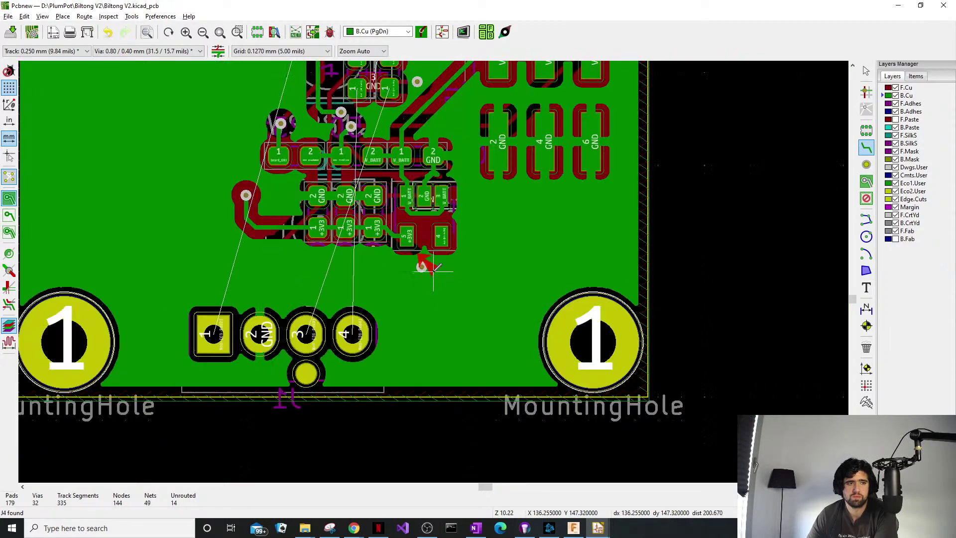
{"action": "scroll", "coordinate": [437, 268], "scroll_direction": "down", "scroll_amount": 5}
{"action": "scroll", "coordinate": [472, 230], "scroll_direction": "down", "scroll_amount": 5}
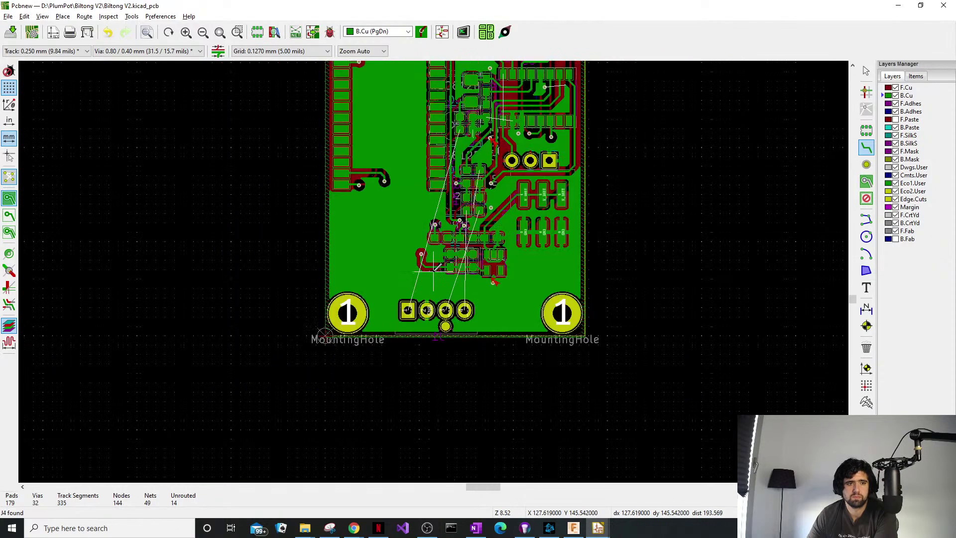
{"action": "middle_click_drag", "start_coordinate": [364, 212], "coordinate": [241, 289]}
{"action": "scroll", "coordinate": [342, 168], "scroll_direction": "up", "scroll_amount": 1}
{"action": "scroll", "coordinate": [403, 271], "scroll_direction": "up", "scroll_amount": 5}
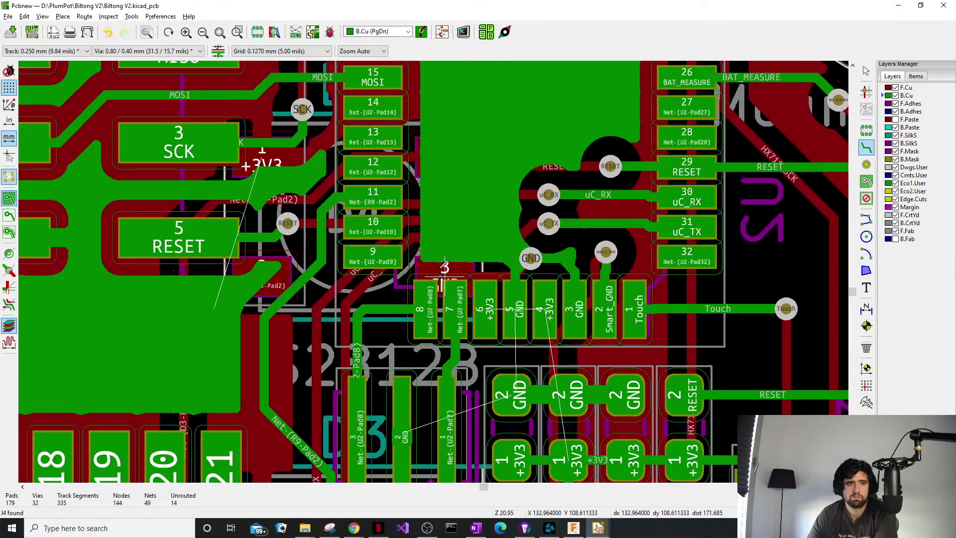
{"action": "scroll", "coordinate": [355, 269], "scroll_direction": "down", "scroll_amount": 3}
{"action": "scroll", "coordinate": [355, 269], "scroll_direction": "down", "scroll_amount": 1}
{"action": "scroll", "coordinate": [355, 269], "scroll_direction": "up", "scroll_amount": 5}
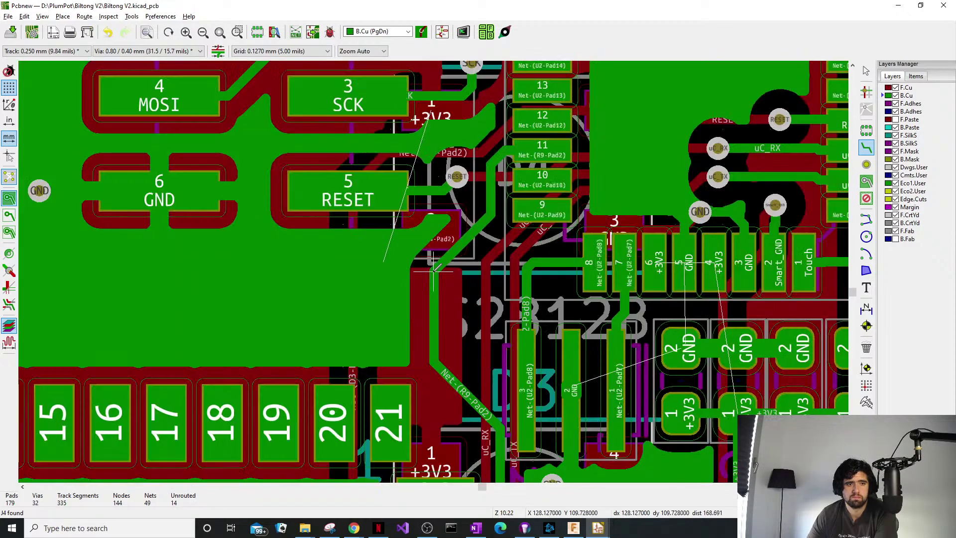
{"action": "scroll", "coordinate": [427, 267], "scroll_direction": "down", "scroll_amount": 3}
{"action": "scroll", "coordinate": [436, 268], "scroll_direction": "up", "scroll_amount": 3}
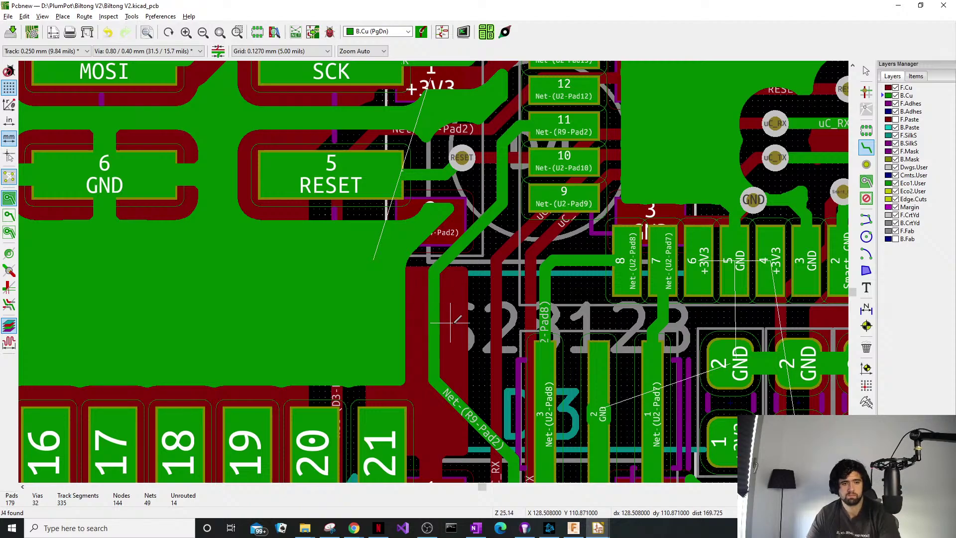
Move the vertical B.Cu segments of the Net-(R9-Pad2) track away from pad 21 toward D3, straightening its run past pads 22 to 24.
{"action": "key", "text": "Escape"}
{"action": "left_click_drag", "start_coordinate": [436, 328], "coordinate": [503, 319]}
{"action": "scroll", "coordinate": [503, 320], "scroll_direction": "down", "scroll_amount": 3}
{"action": "scroll", "coordinate": [440, 305], "scroll_direction": "up", "scroll_amount": 4}
{"action": "scroll", "coordinate": [441, 319], "scroll_direction": "down", "scroll_amount": 2}
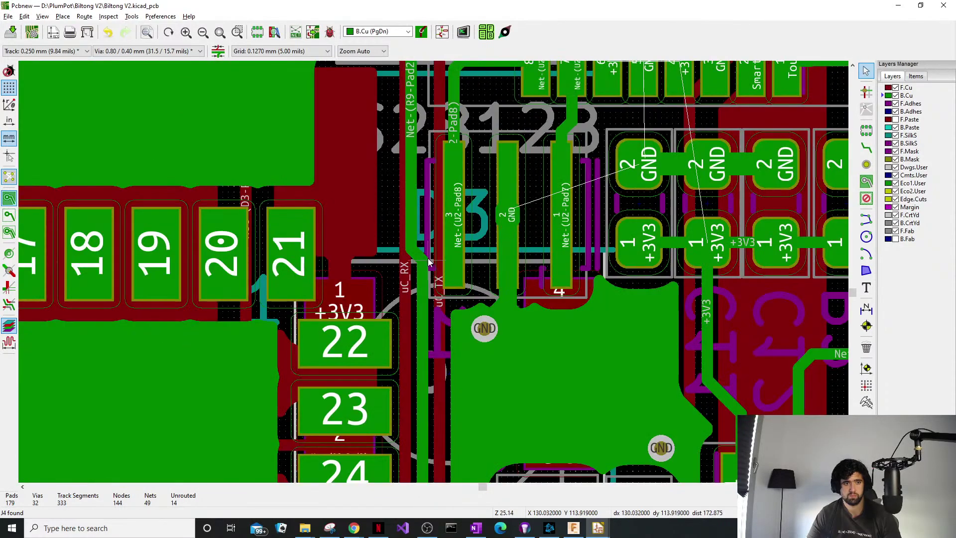
{"action": "middle_click_drag", "start_coordinate": [428, 258], "coordinate": [429, 125]}
{"action": "left_click_drag", "start_coordinate": [423, 188], "coordinate": [418, 183]}
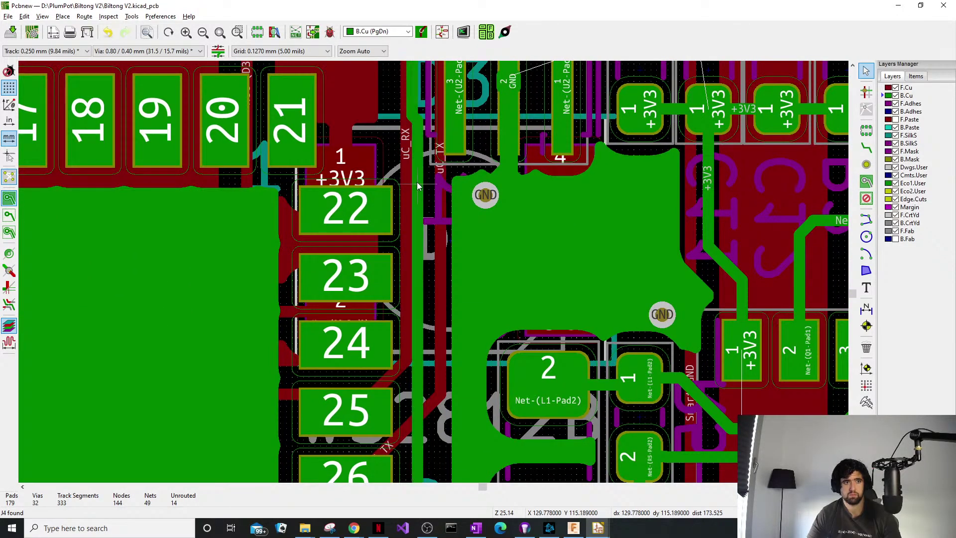
Examine the remaining GND and +3V3 links from the mounting holes and U2 down to U3 pads 14 to 16.
{"action": "scroll", "coordinate": [418, 183], "scroll_direction": "down", "scroll_amount": 4}
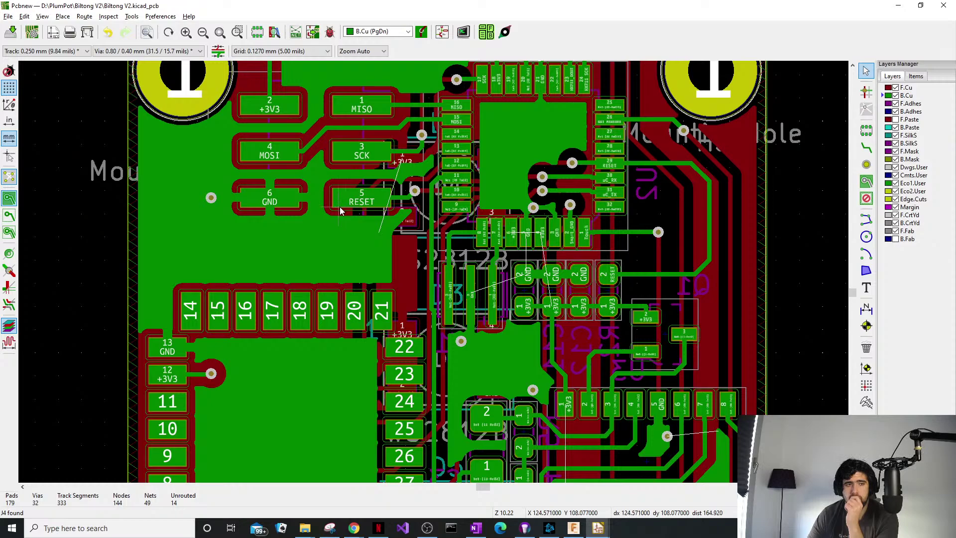
{"action": "middle_click_drag", "start_coordinate": [639, 166], "coordinate": [607, 300]}
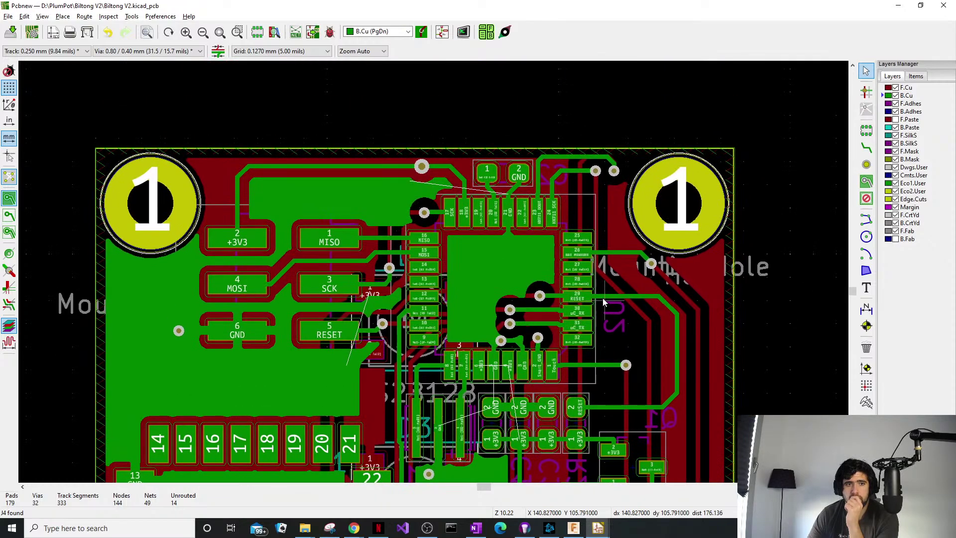
{"action": "middle_click_drag", "start_coordinate": [487, 220], "coordinate": [449, 180]}
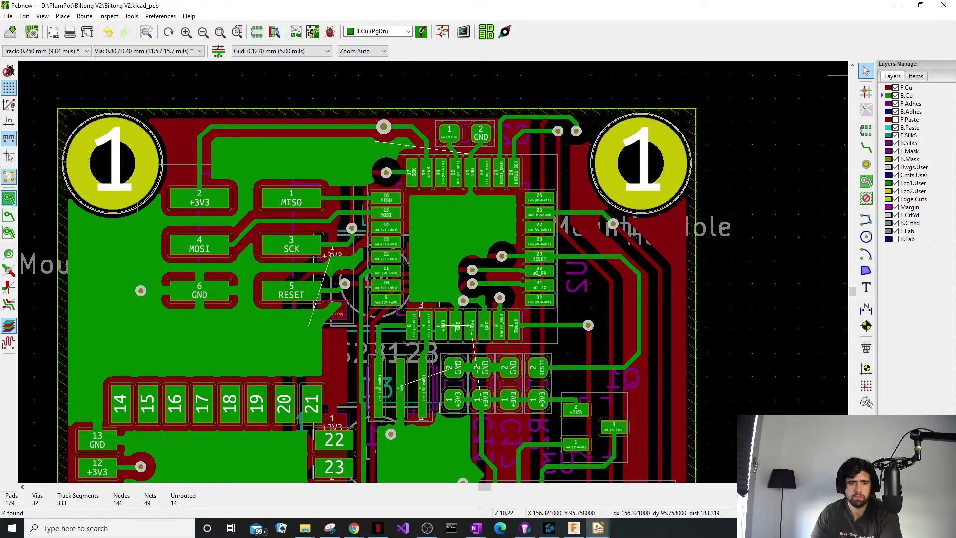
{"action": "middle_click_drag", "start_coordinate": [565, 314], "coordinate": [590, 300]}
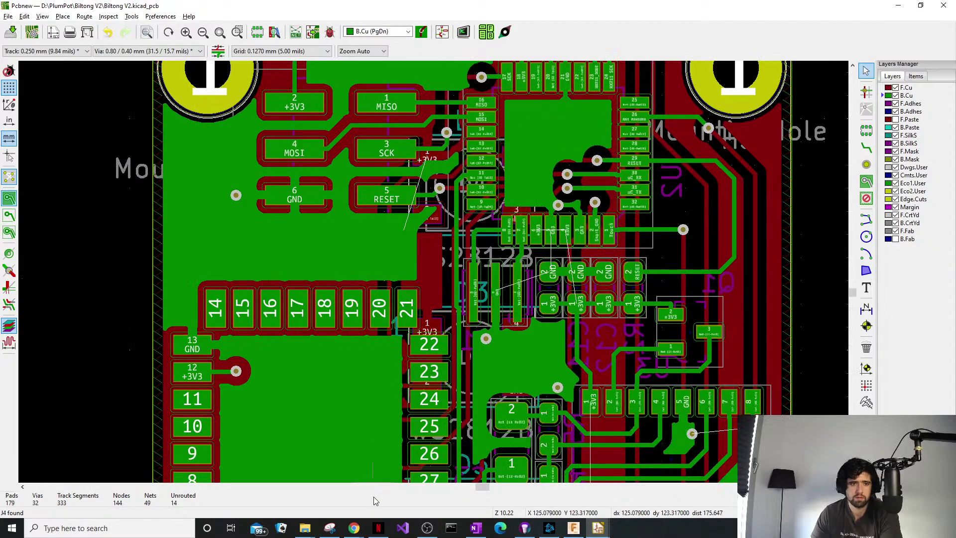
{"action": "middle_click_drag", "start_coordinate": [419, 378], "coordinate": [373, 341]}
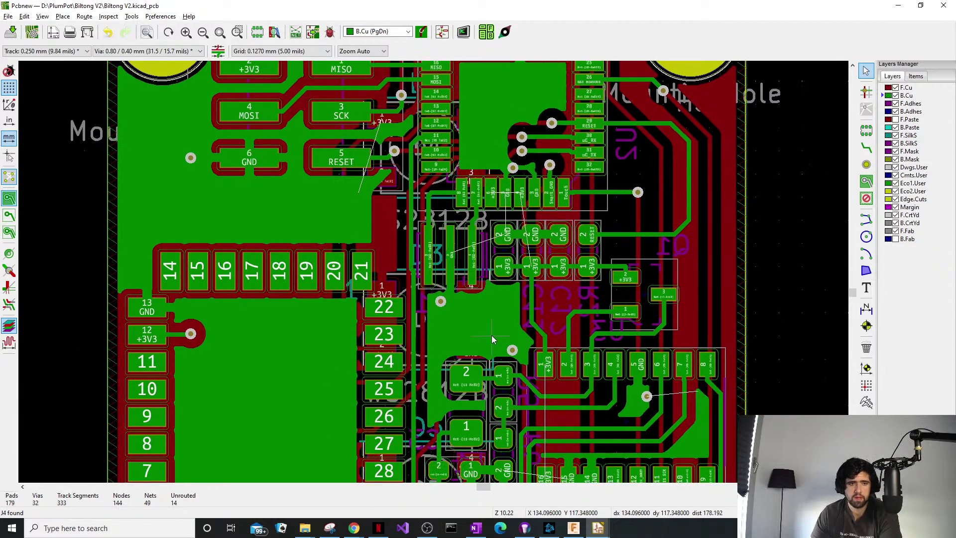
{"action": "middle_click_drag", "start_coordinate": [514, 323], "coordinate": [479, 277]}
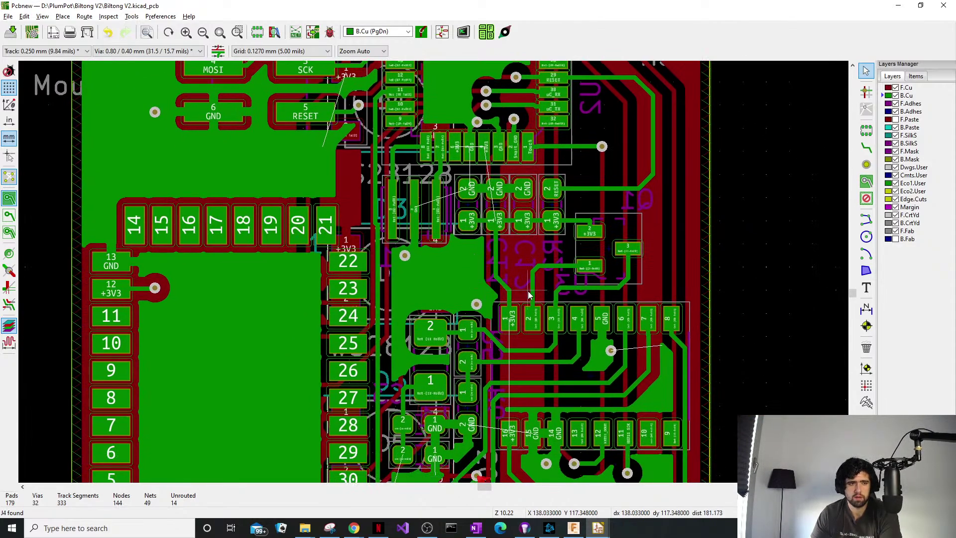
{"action": "middle_click_drag", "start_coordinate": [508, 402], "coordinate": [479, 337]}
{"action": "scroll", "coordinate": [480, 340], "scroll_direction": "up", "scroll_amount": 5}
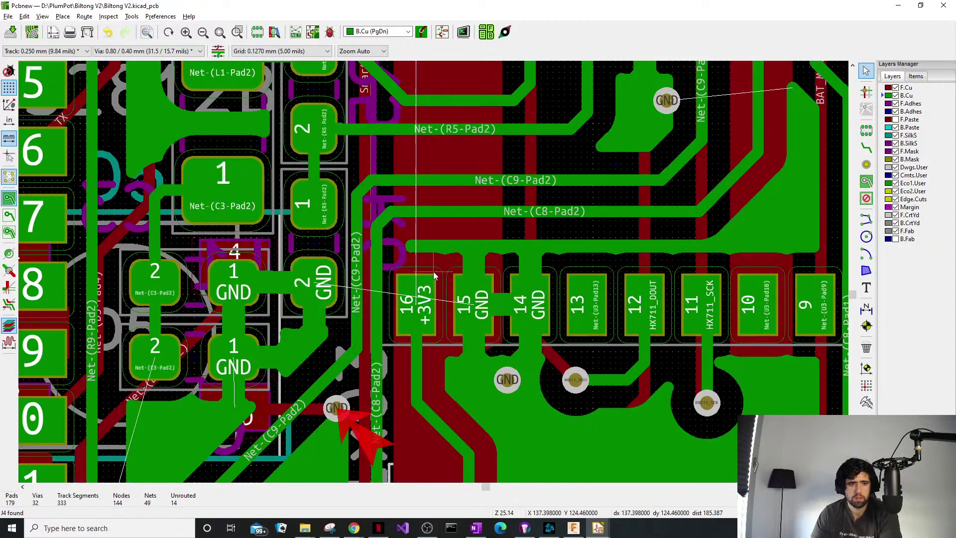
{"action": "scroll", "coordinate": [435, 276], "scroll_direction": "down", "scroll_amount": 2}
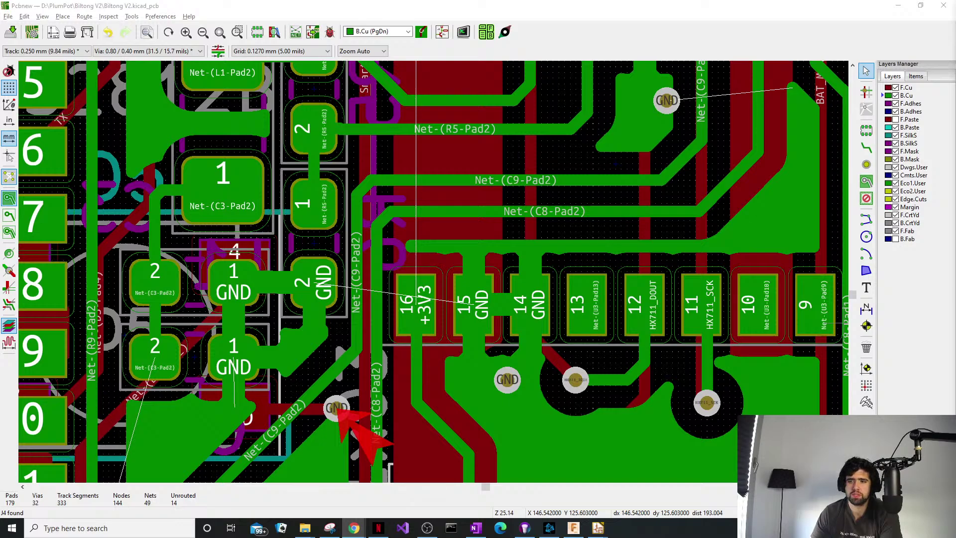
Check the GND link below U3 pad 5, the unrouted connections across the whole board, and the GND areas beside the Touch header.
{"action": "key", "text": "alt+Tab"}
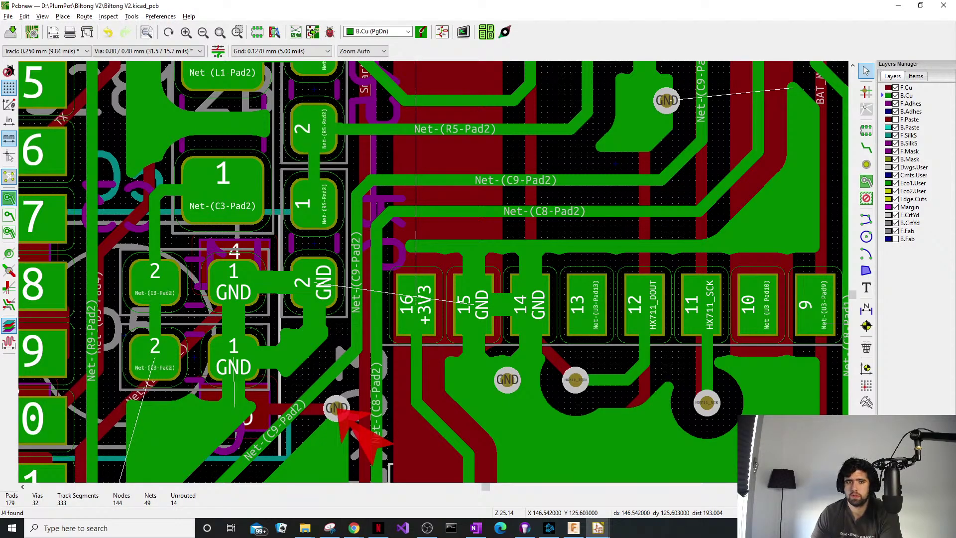
{"action": "middle_click_drag", "start_coordinate": [758, 242], "coordinate": [674, 376]}
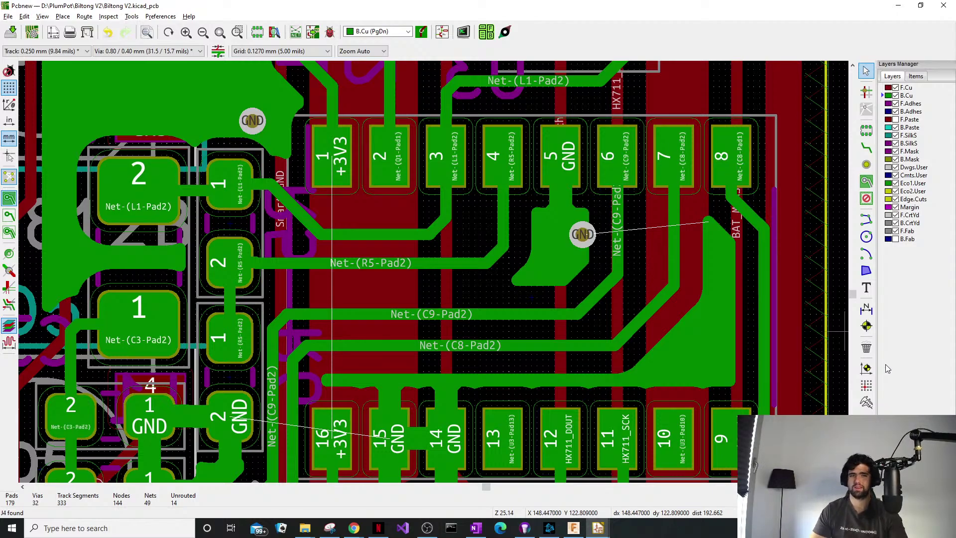
{"action": "scroll", "coordinate": [580, 284], "scroll_direction": "down", "scroll_amount": 4}
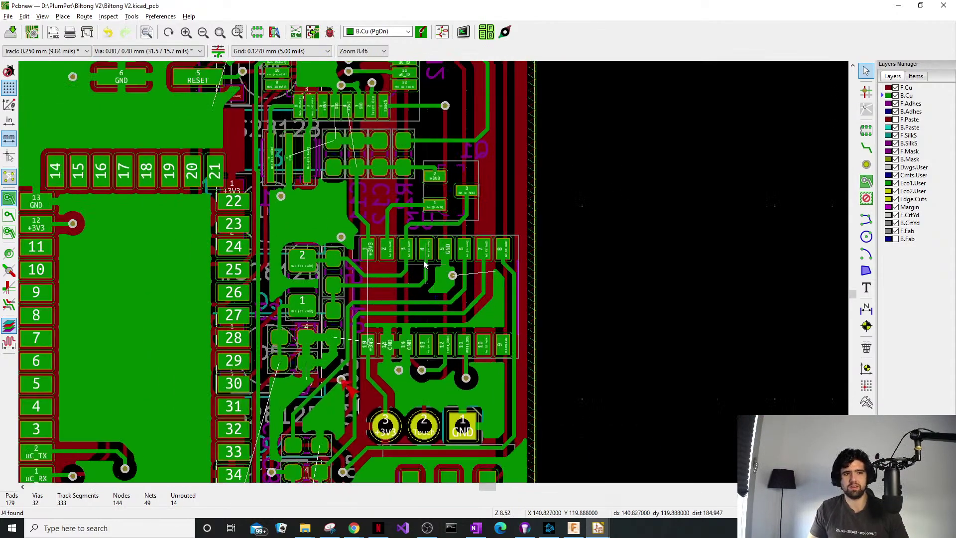
{"action": "middle_click_drag", "start_coordinate": [388, 223], "coordinate": [399, 208]}
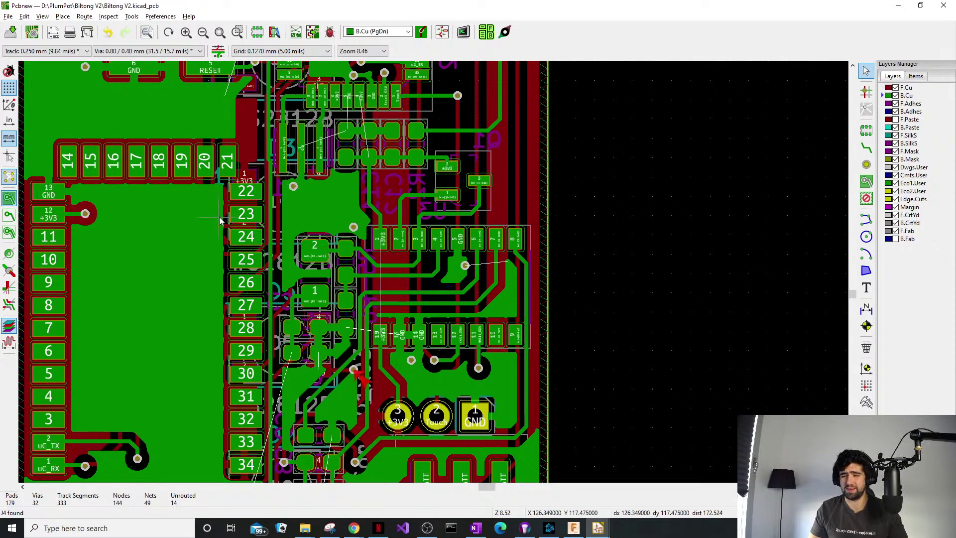
{"action": "middle_click_drag", "start_coordinate": [348, 198], "coordinate": [318, 264]}
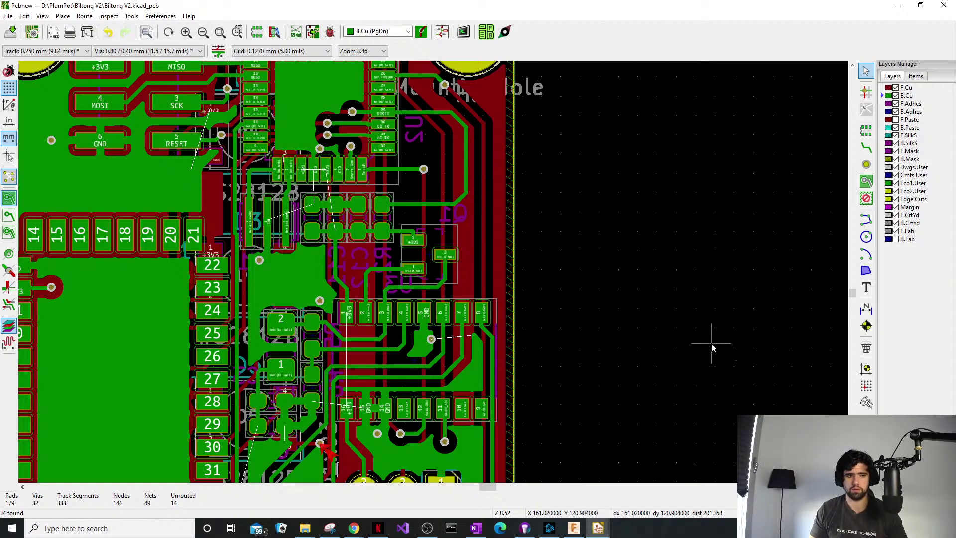
{"action": "scroll", "coordinate": [633, 297], "scroll_direction": "down", "scroll_amount": 2}
{"action": "scroll", "coordinate": [454, 305], "scroll_direction": "down", "scroll_amount": 1}
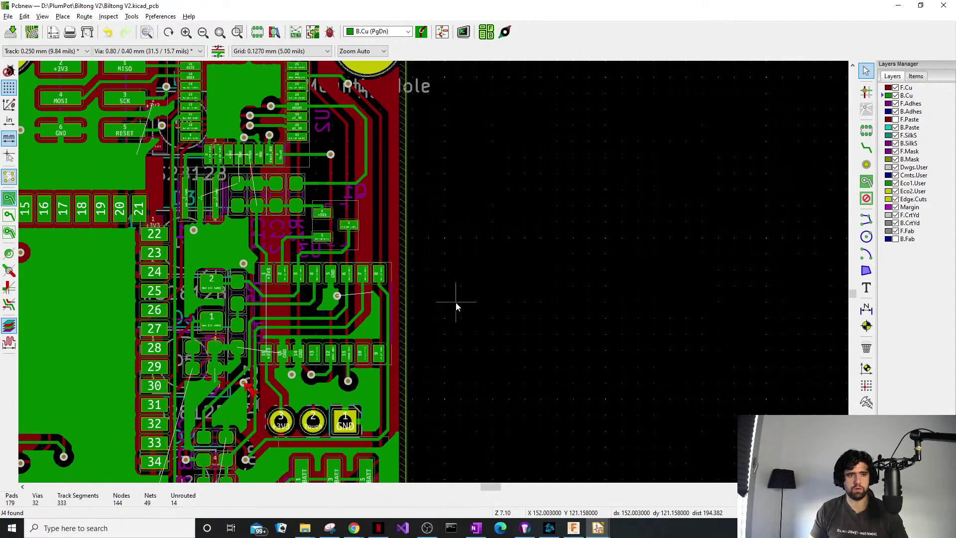
{"action": "scroll", "coordinate": [461, 241], "scroll_direction": "down", "scroll_amount": 1}
{"action": "middle_click_drag", "start_coordinate": [462, 238], "coordinate": [607, 303]}
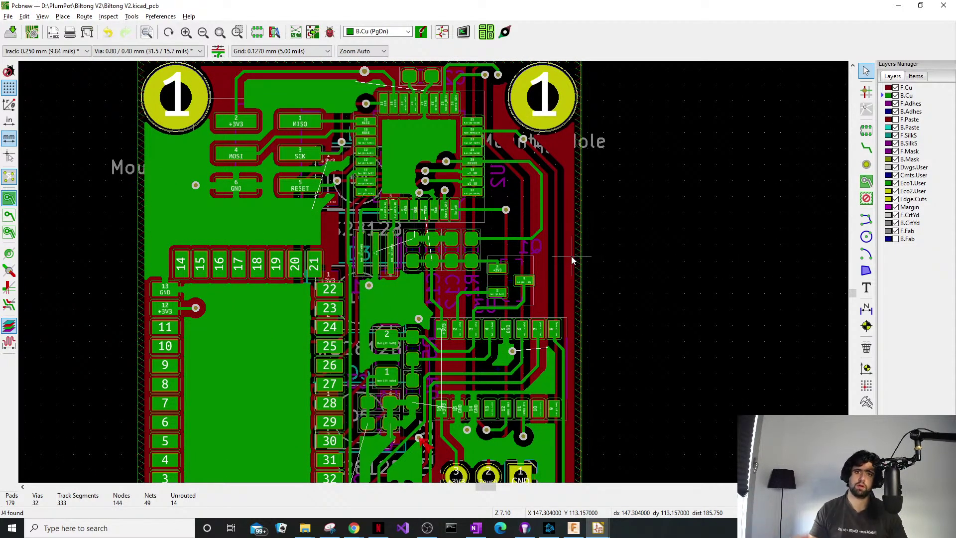
{"action": "middle_click_drag", "start_coordinate": [348, 344], "coordinate": [321, 313]}
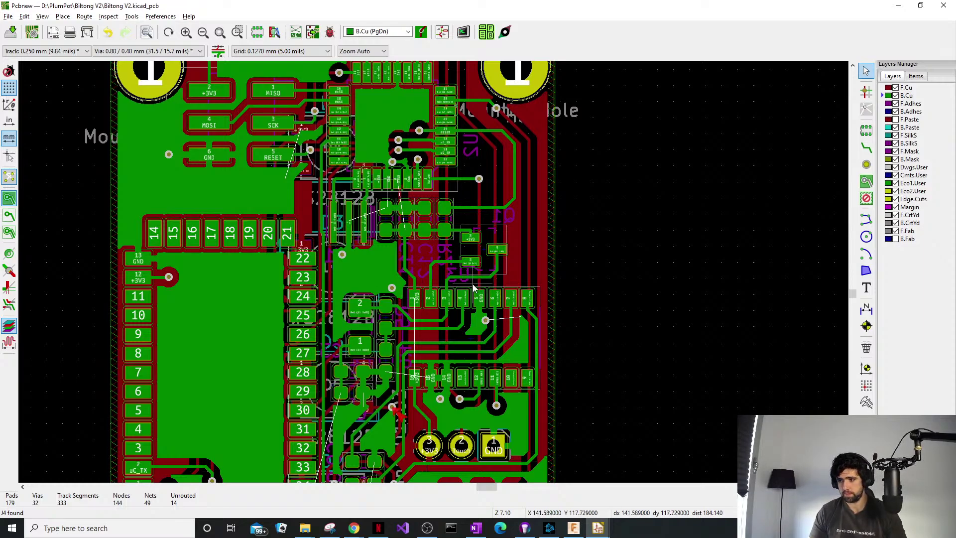
{"action": "scroll", "coordinate": [434, 271], "scroll_direction": "down", "scroll_amount": 4}
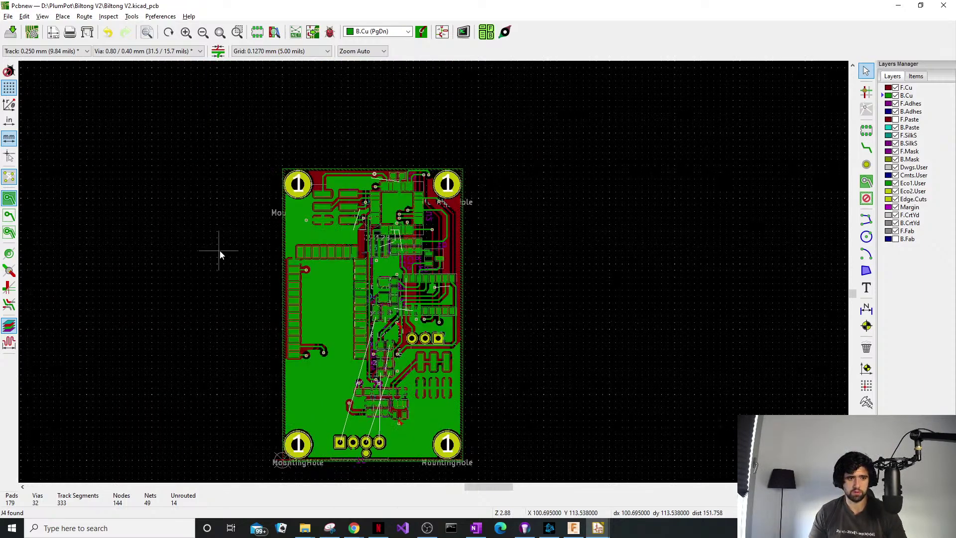
{"action": "middle_click_drag", "start_coordinate": [506, 132], "coordinate": [547, 107]}
{"action": "scroll", "coordinate": [422, 269], "scroll_direction": "up", "scroll_amount": 6}
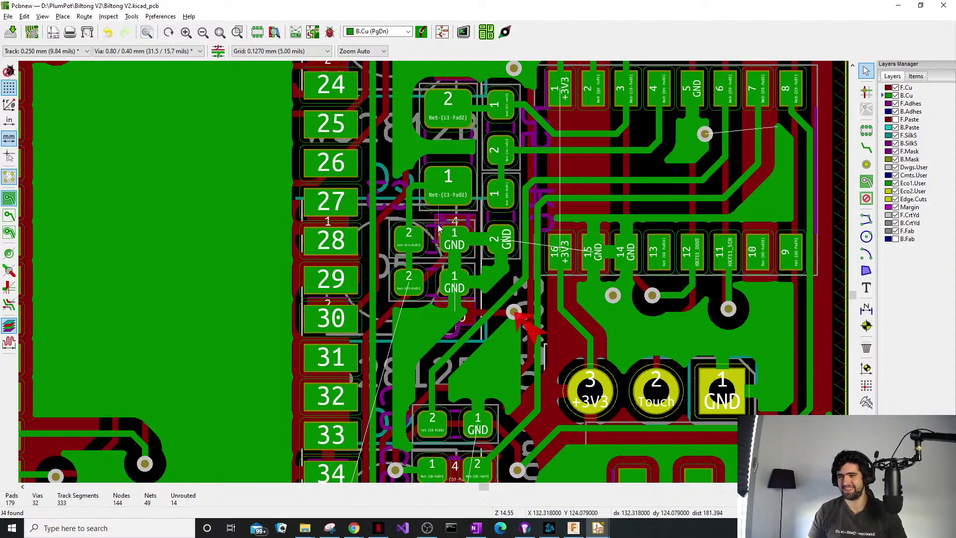
{"action": "middle_click_drag", "start_coordinate": [507, 367], "coordinate": [486, 319]}
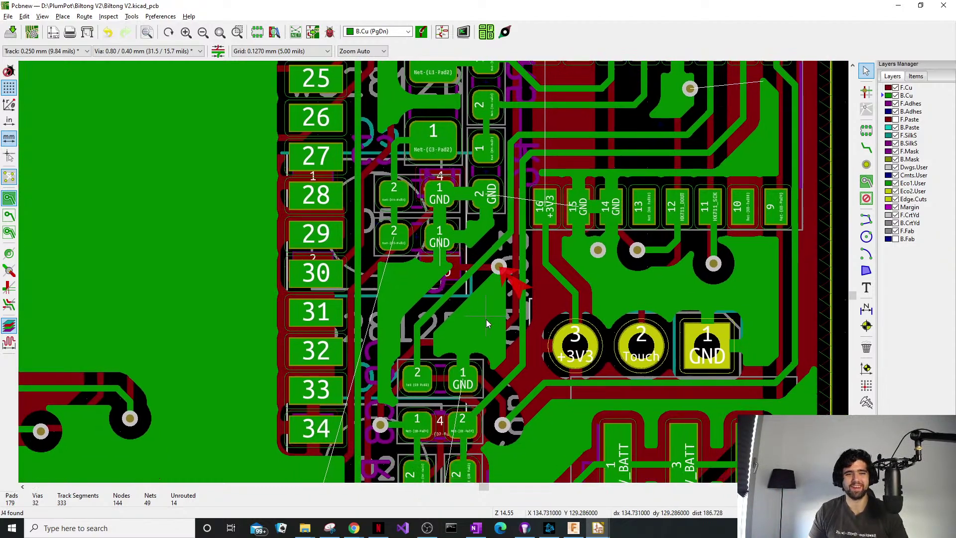